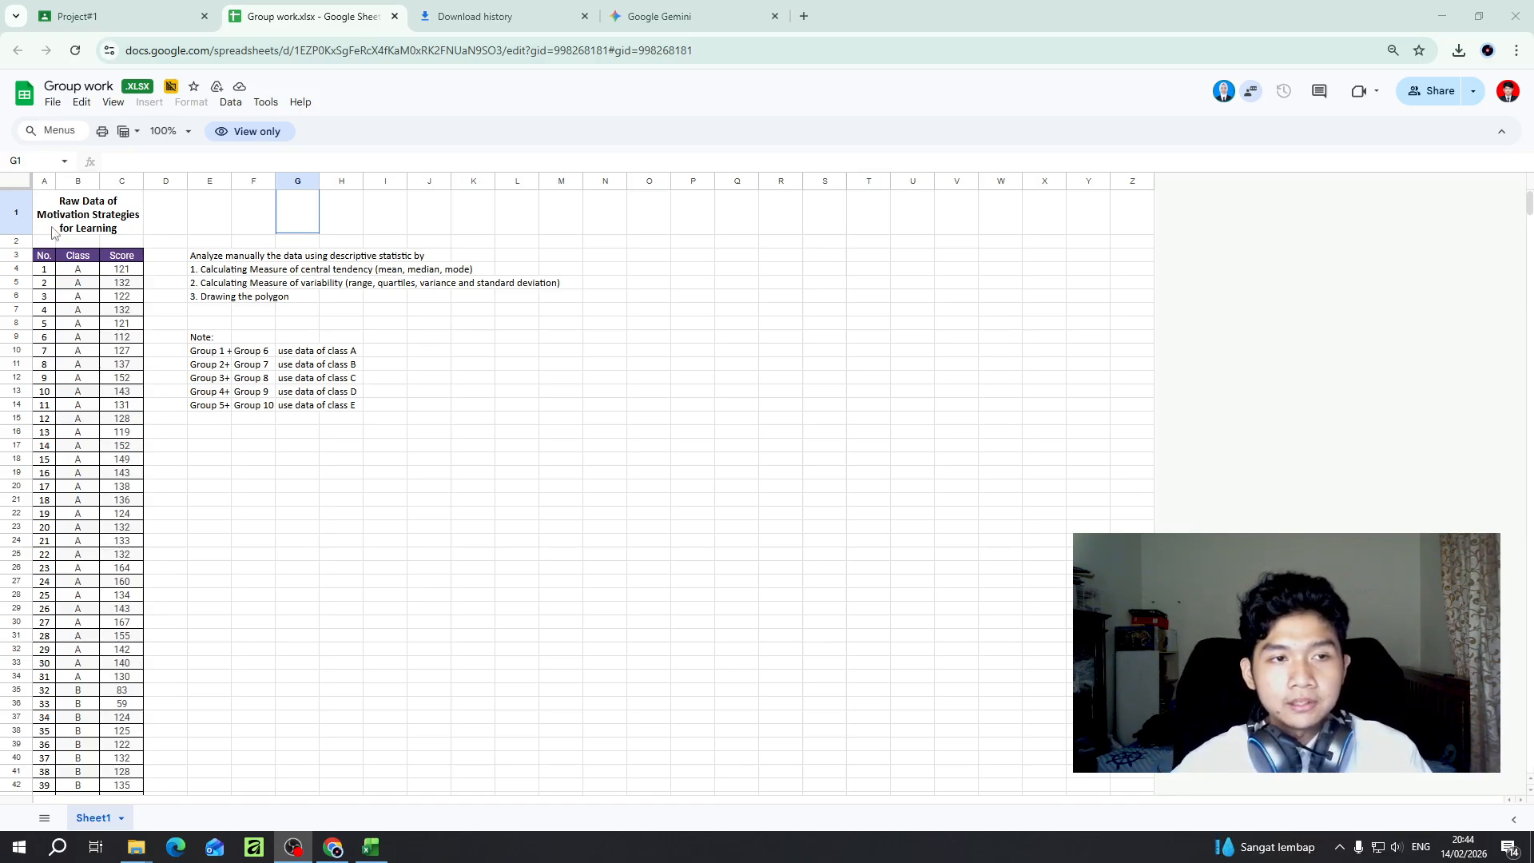
- Examine the motivation score data for classes A to E and the descriptive statistics instructions in the Group work sheet
left_click(88, 206)
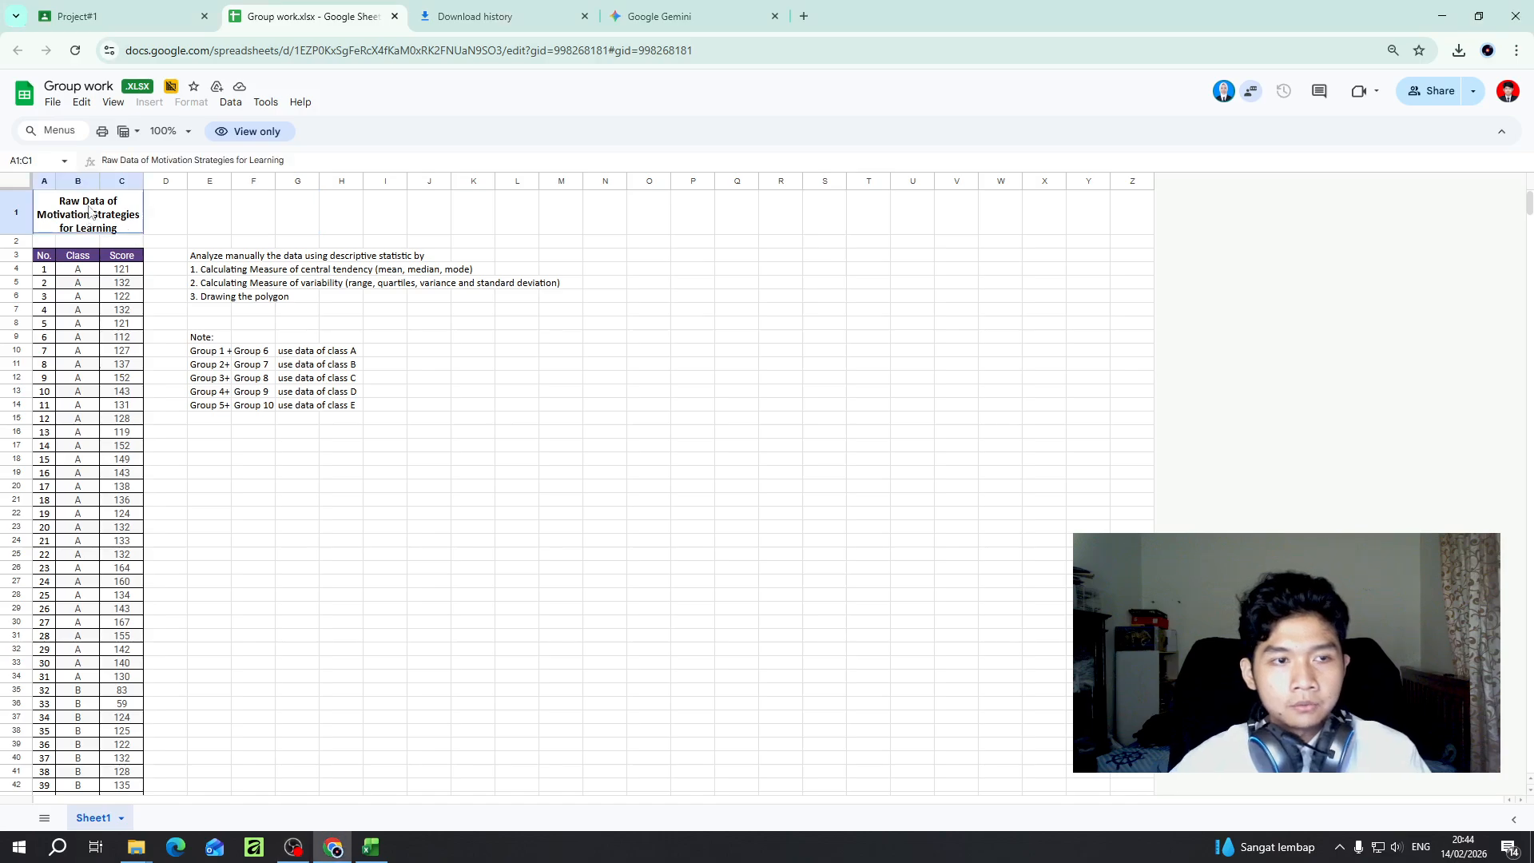
left_click(158, 203)
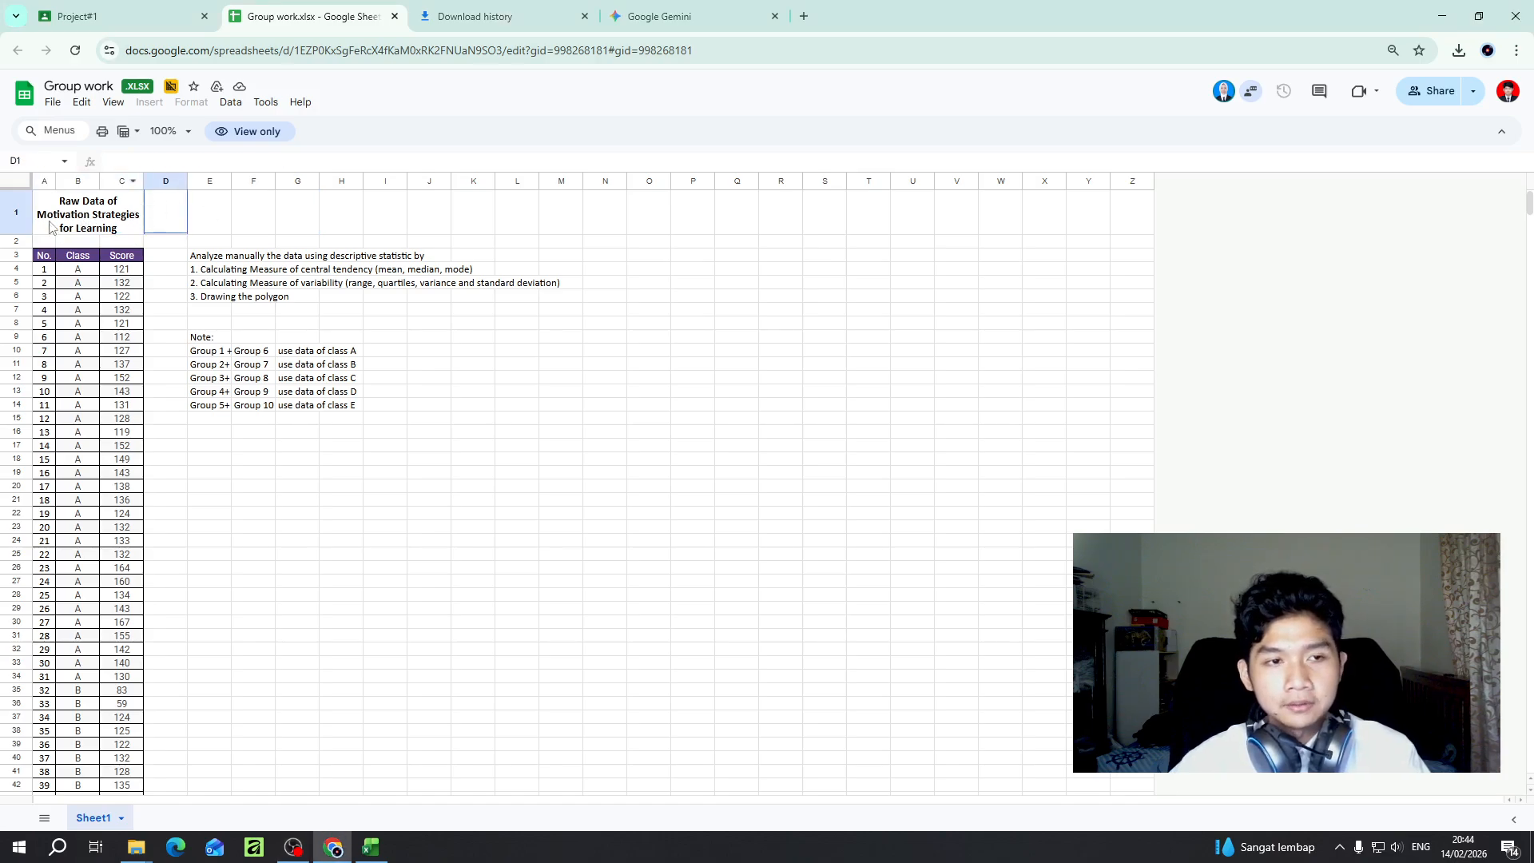
left_click(46, 242)
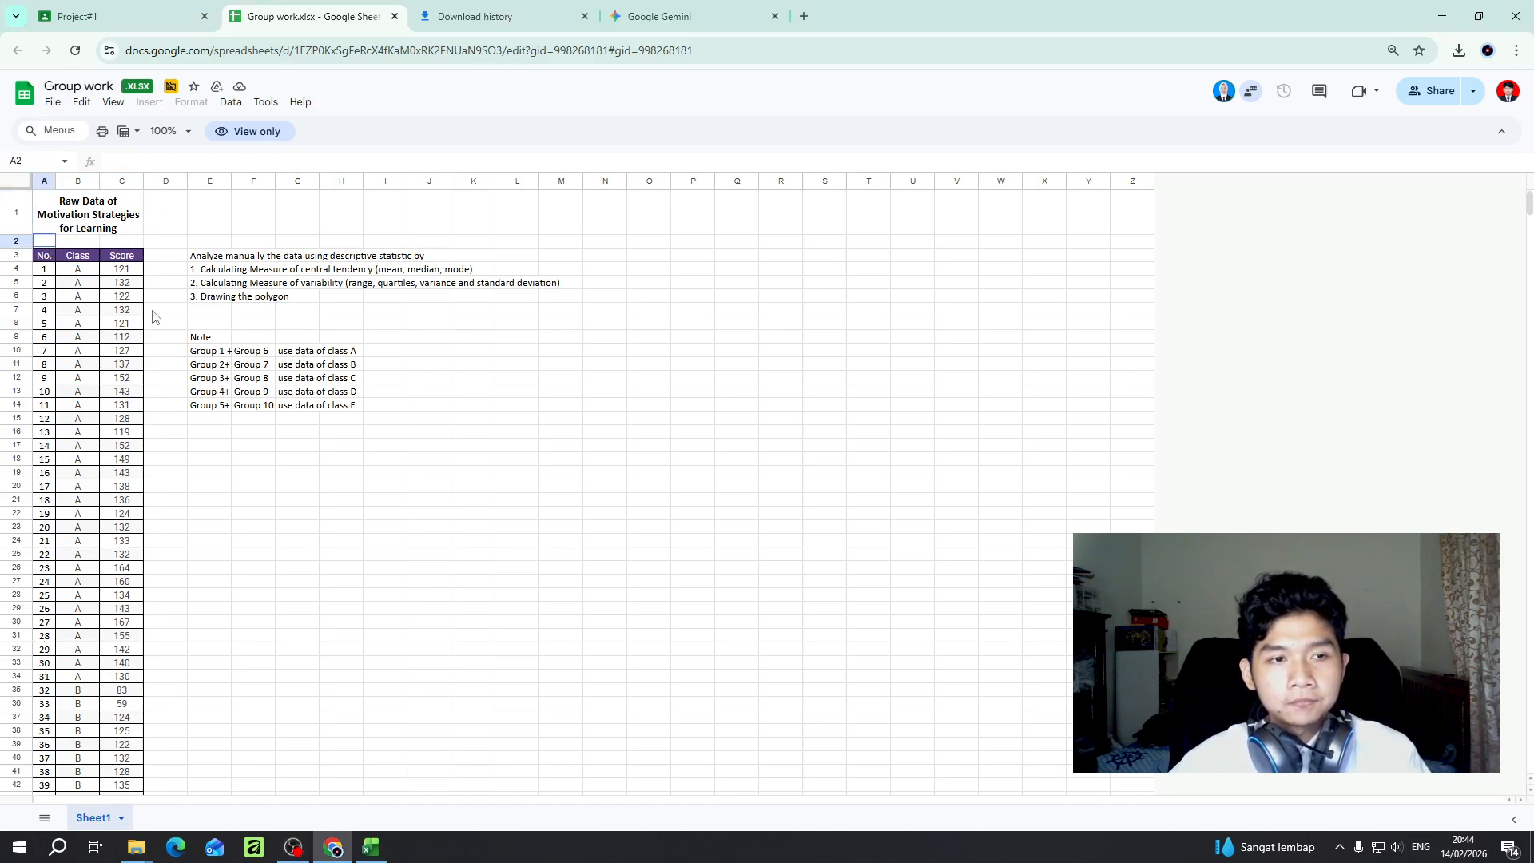
scroll(79, 328, "down", 2)
scroll(81, 336, "up", 2)
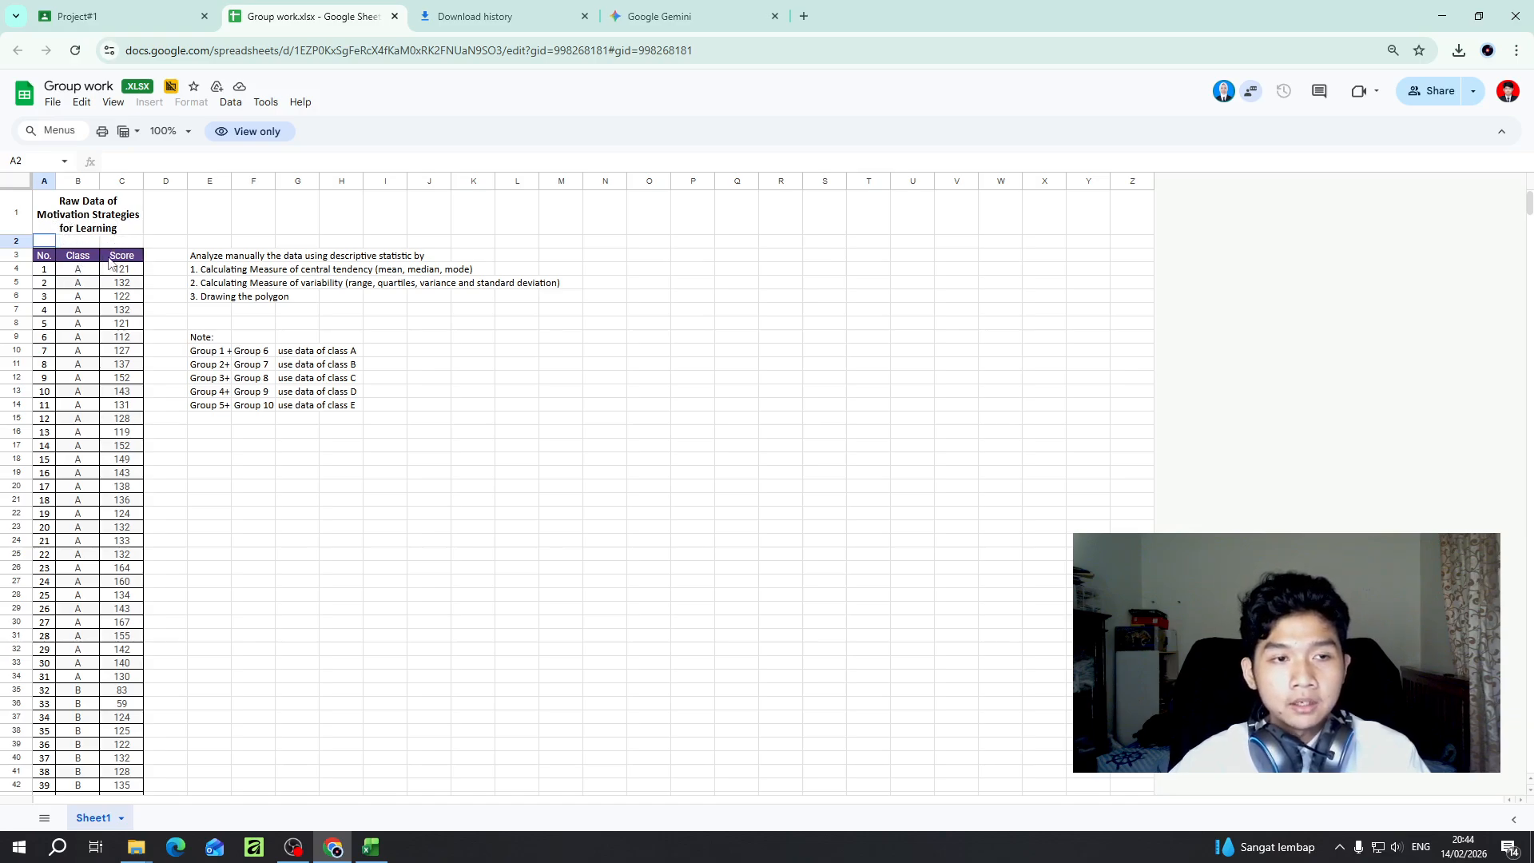
scroll(76, 254, "down", 2)
scroll(74, 252, "up", 2)
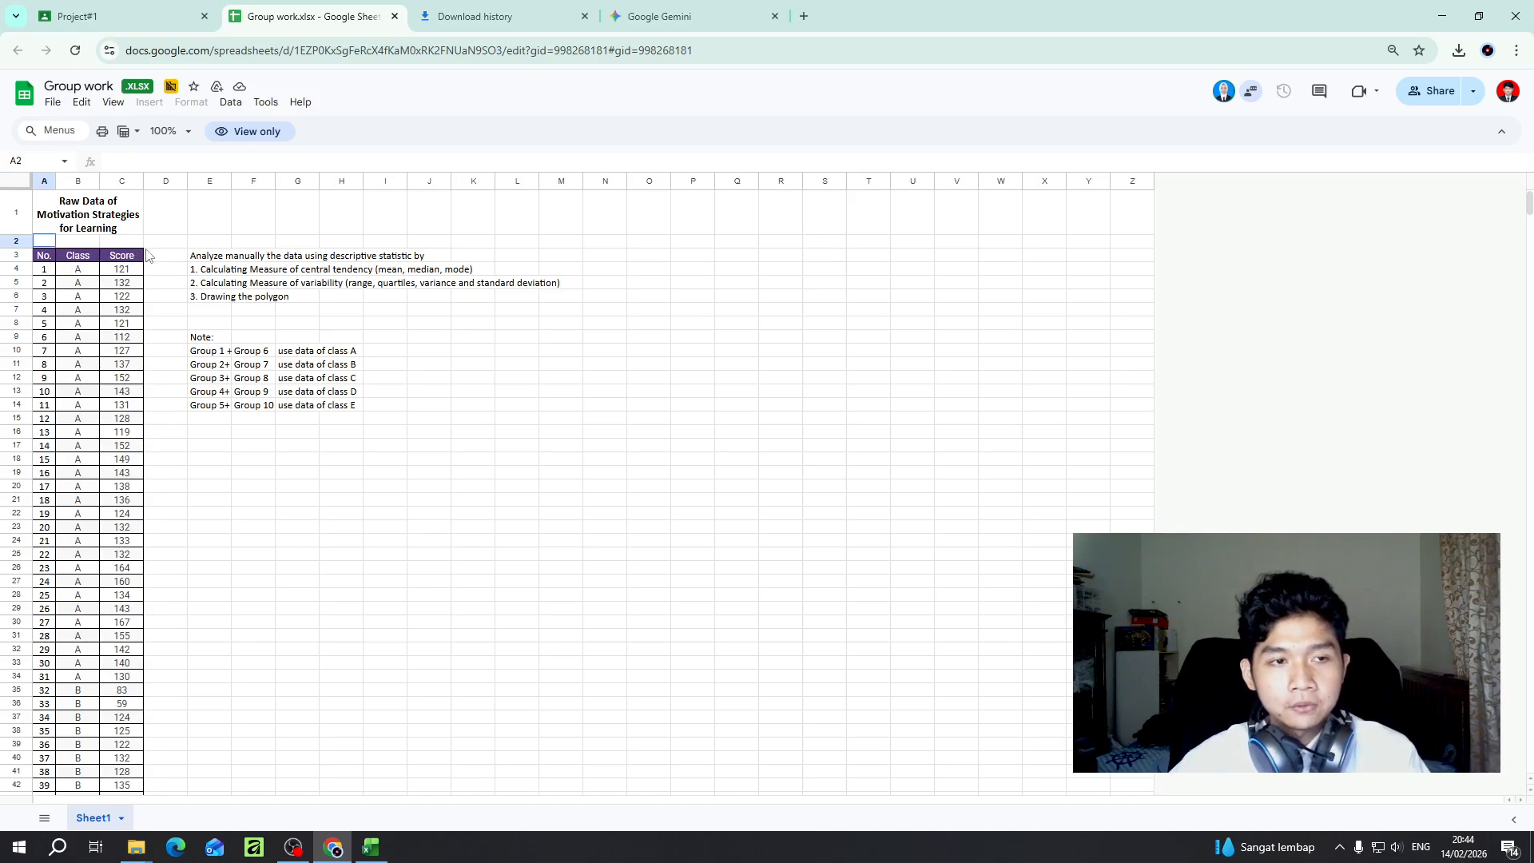
scroll(113, 236, "down", 3)
scroll(112, 235, "up", 3)
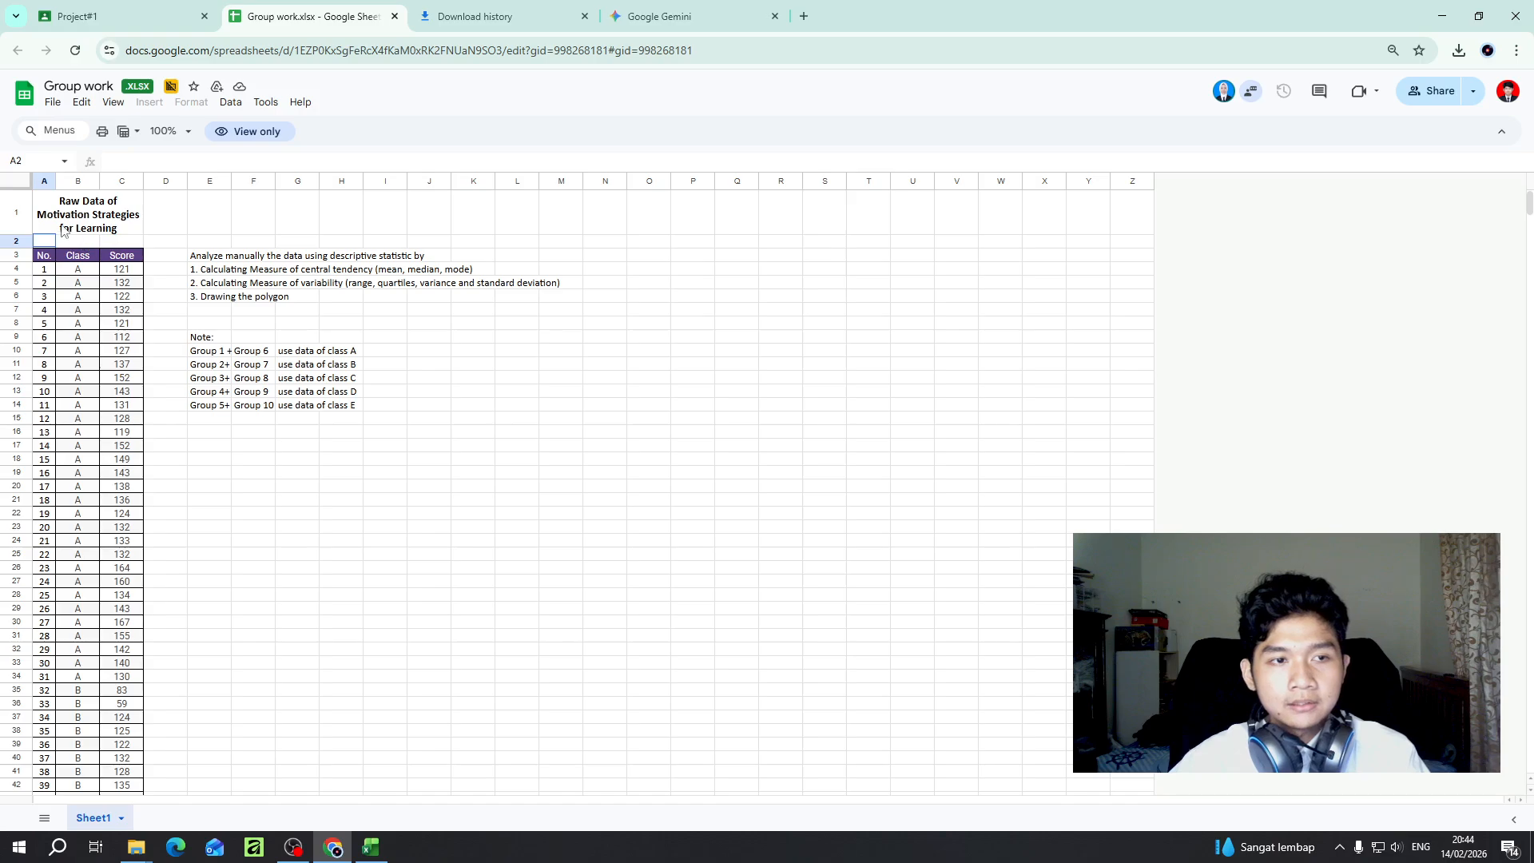
scroll(80, 247, "down", 1)
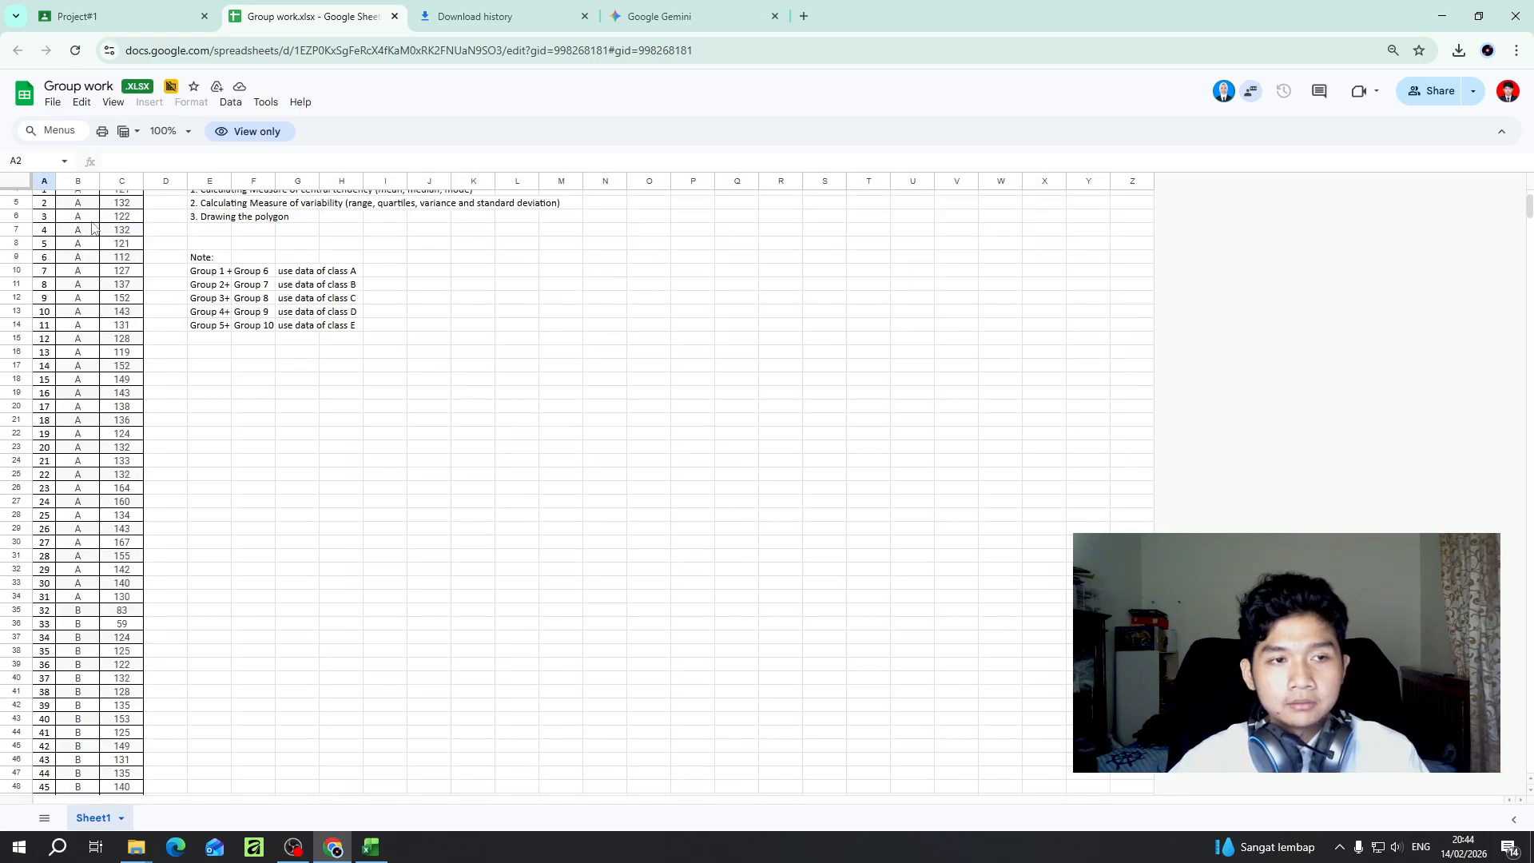
scroll(83, 233, "up", 2)
scroll(83, 264, "down", 15)
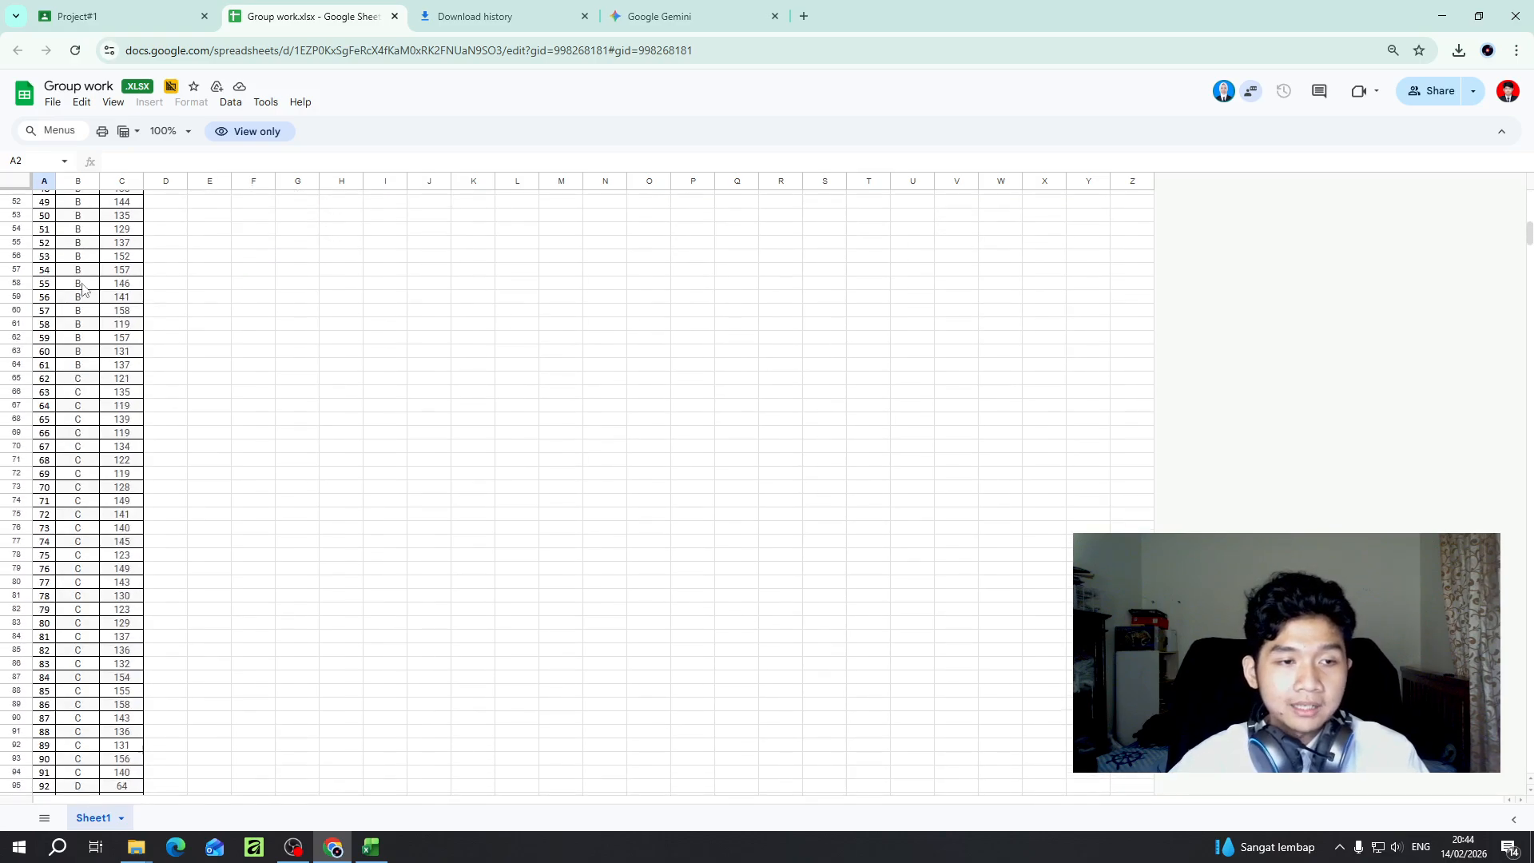
scroll(83, 289, "down", 10)
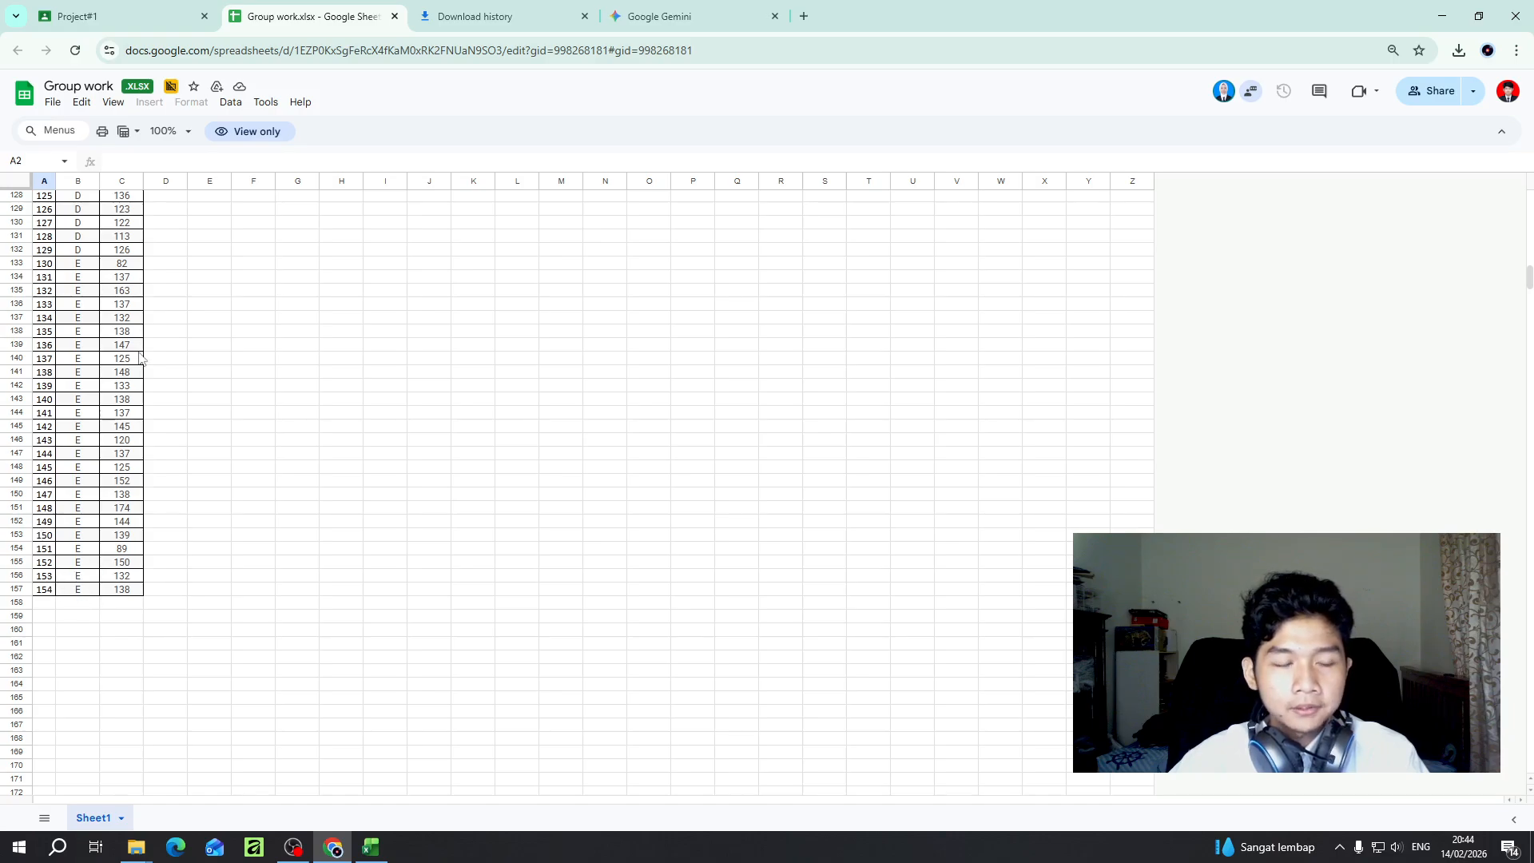
scroll(104, 296, "up", 6)
scroll(104, 295, "up", 10)
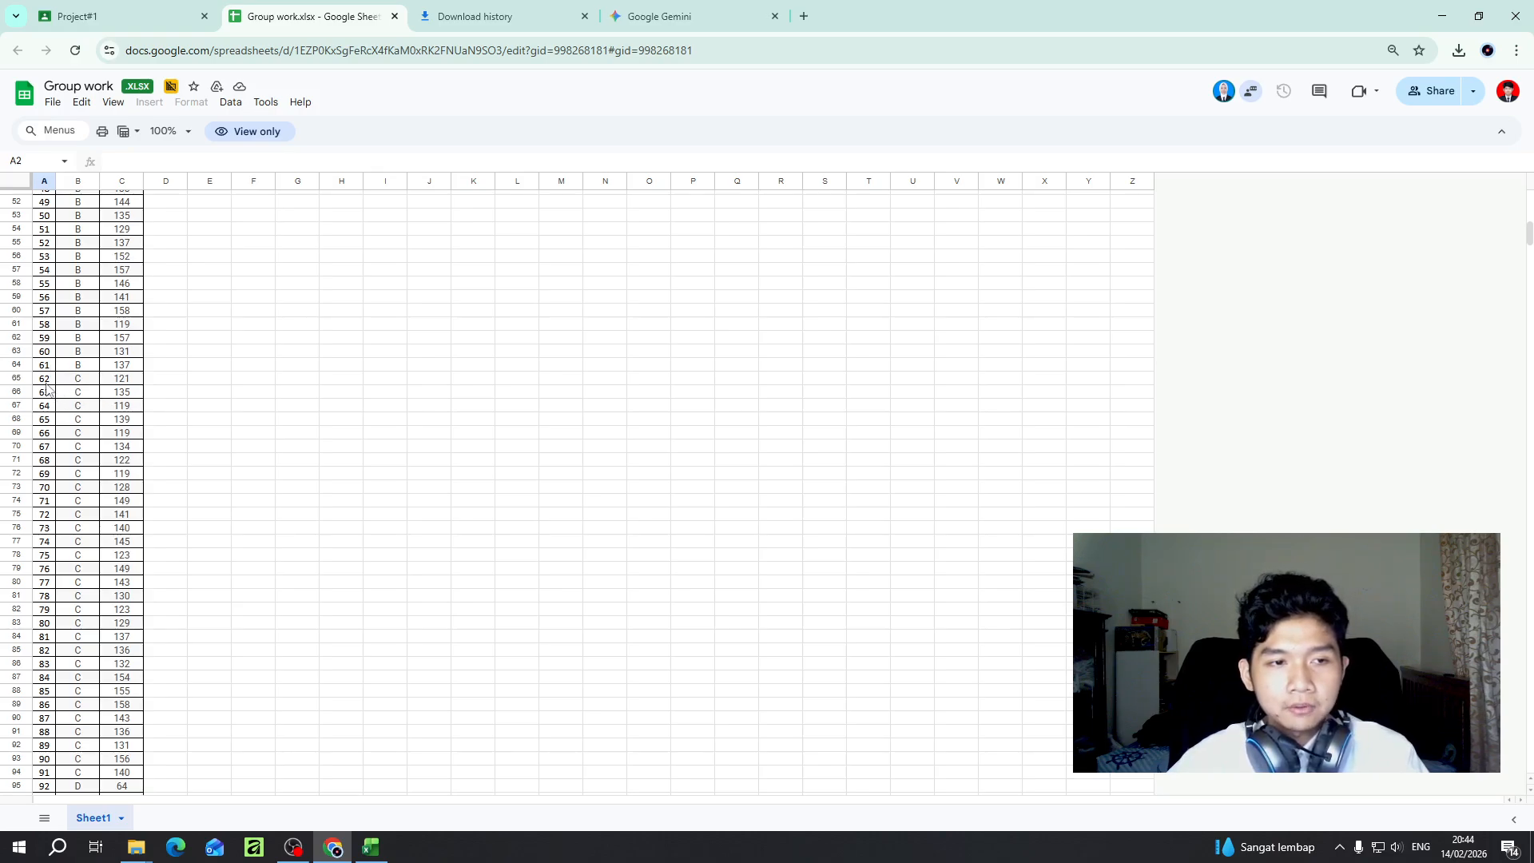
scroll(64, 408, "down", 6)
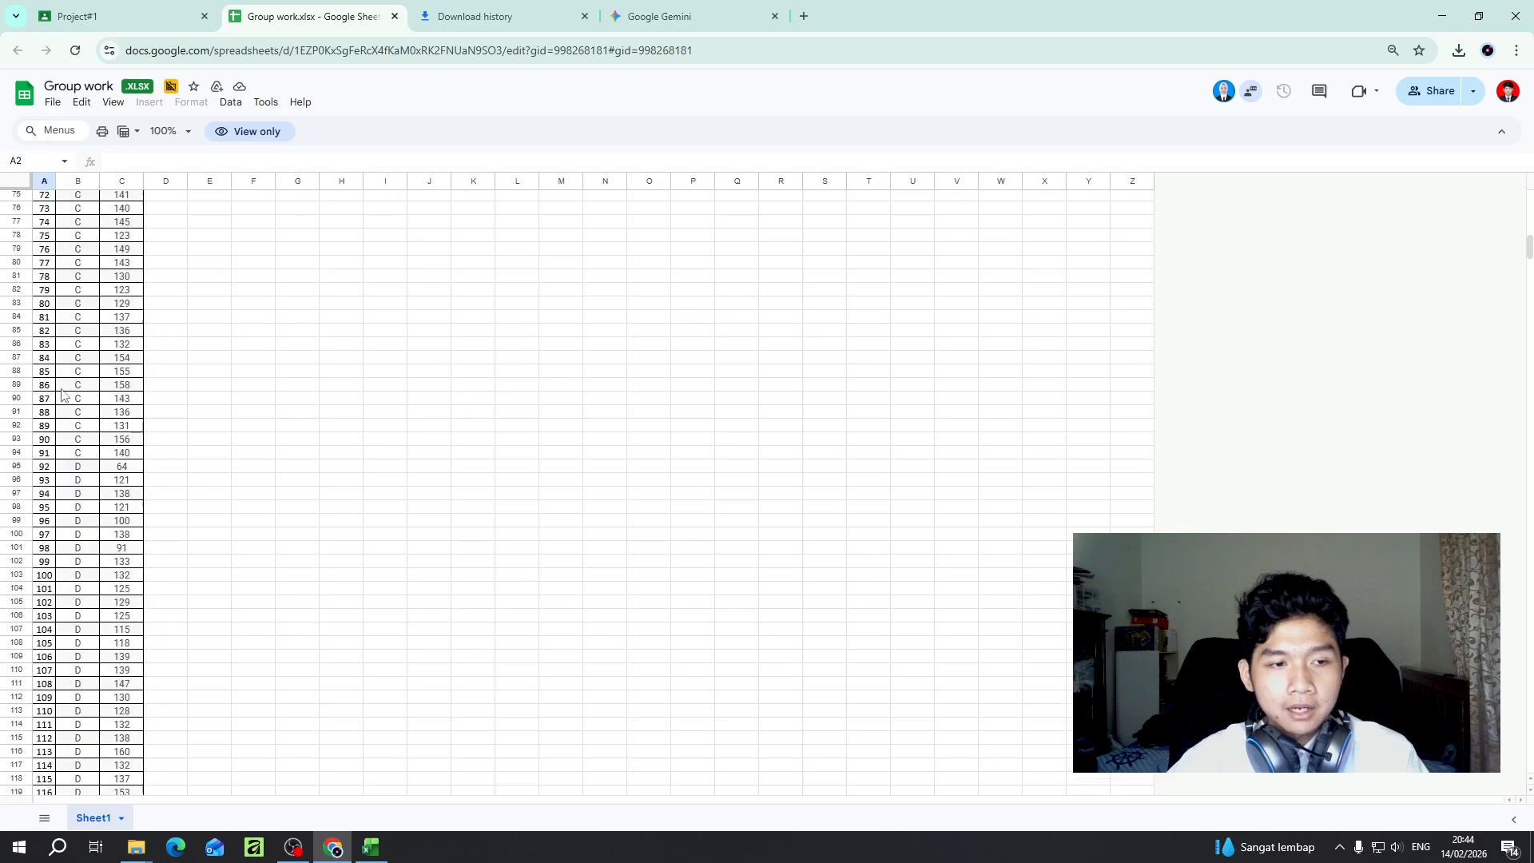
left_click(46, 293)
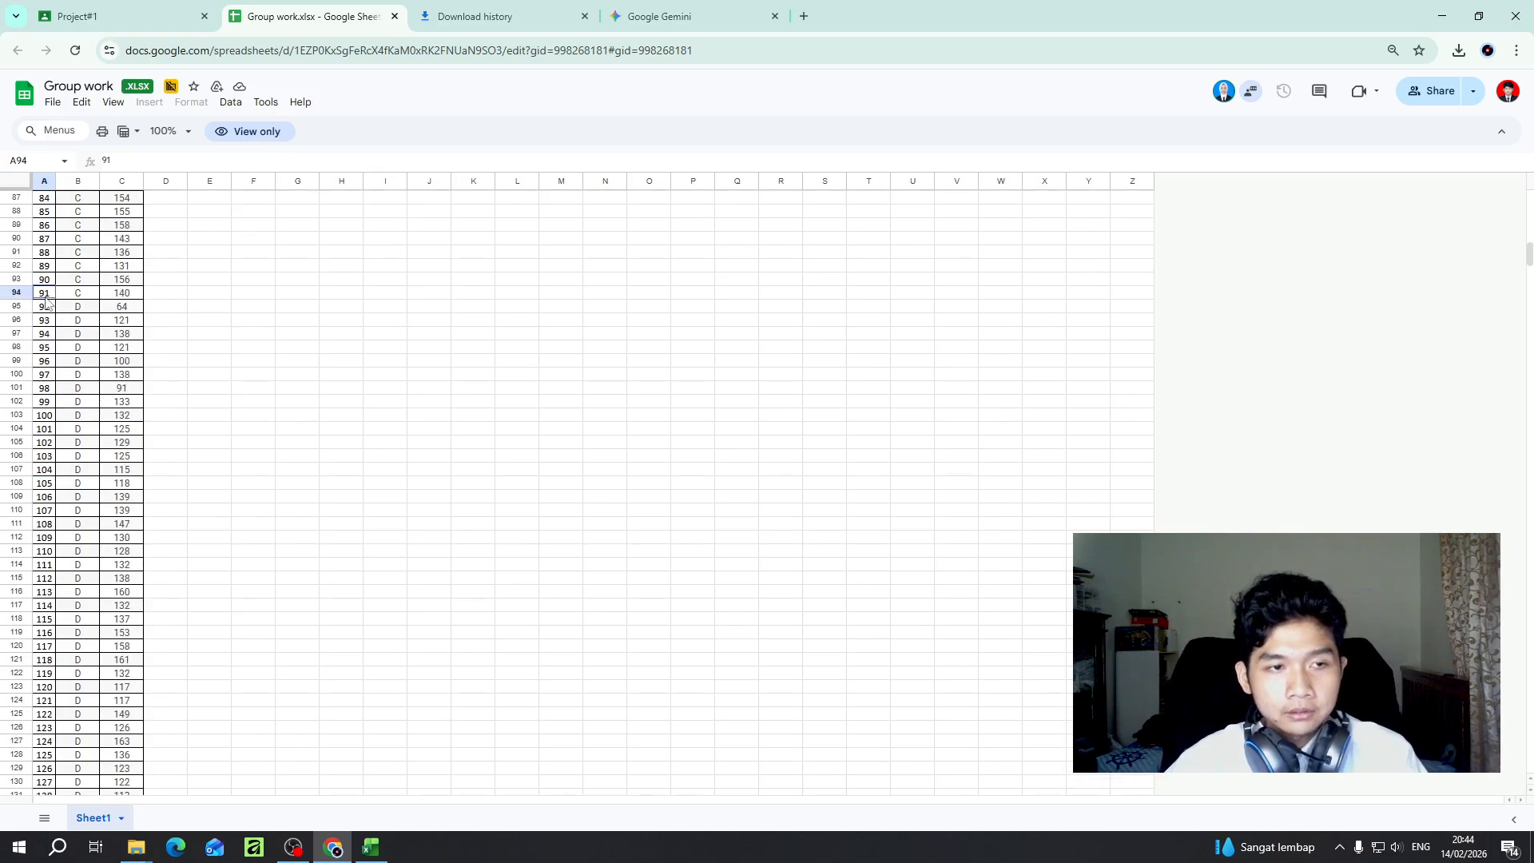
scroll(178, 298, "up", 15)
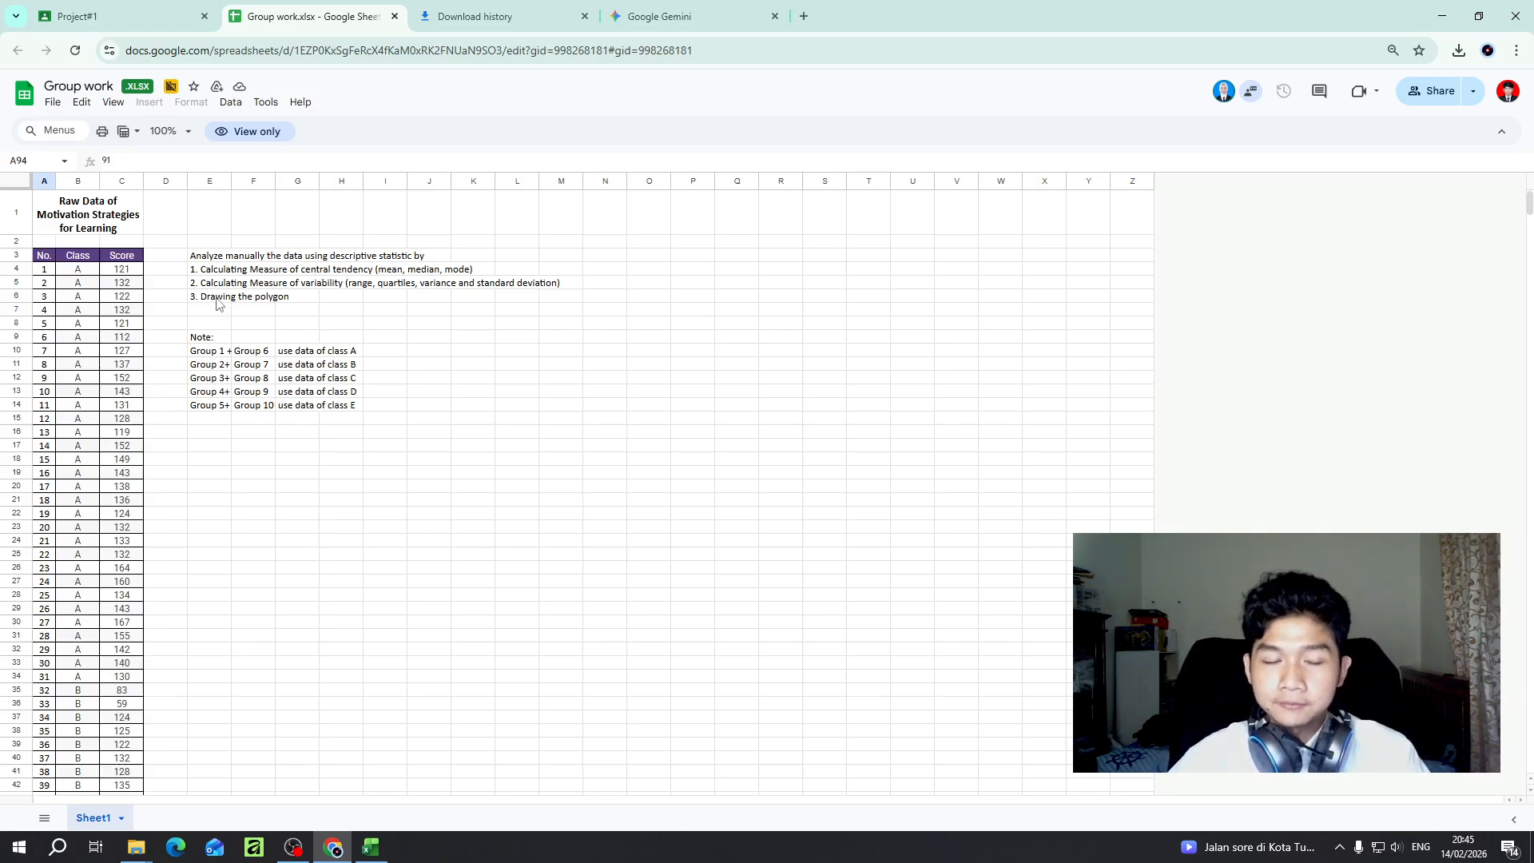
- Open the downloaded Group work.xlsx from the browser's download history in Excel
left_click(370, 847)
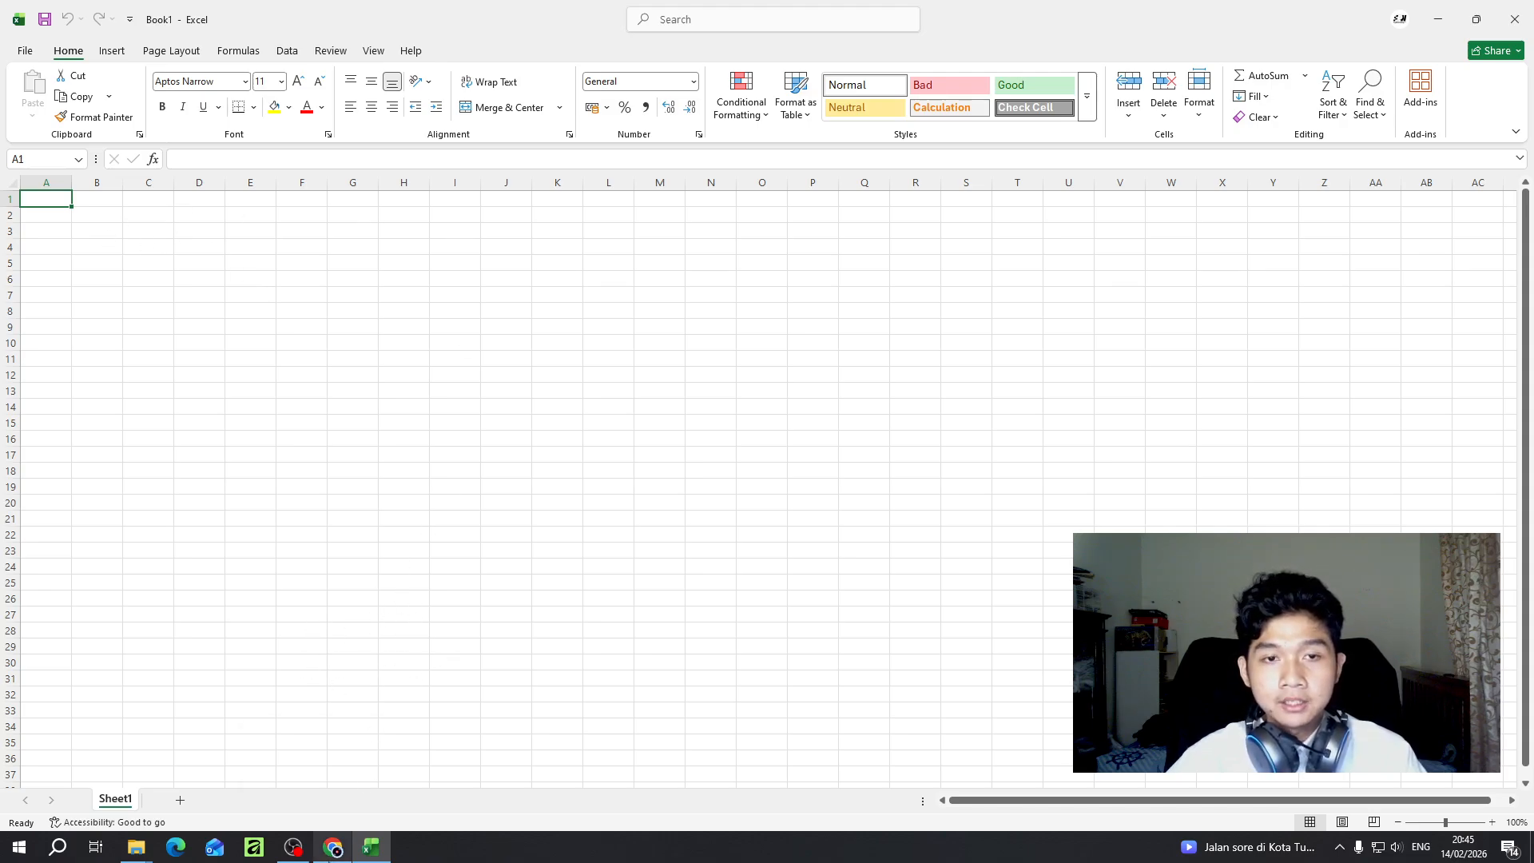
left_click(334, 847)
left_click(489, 6)
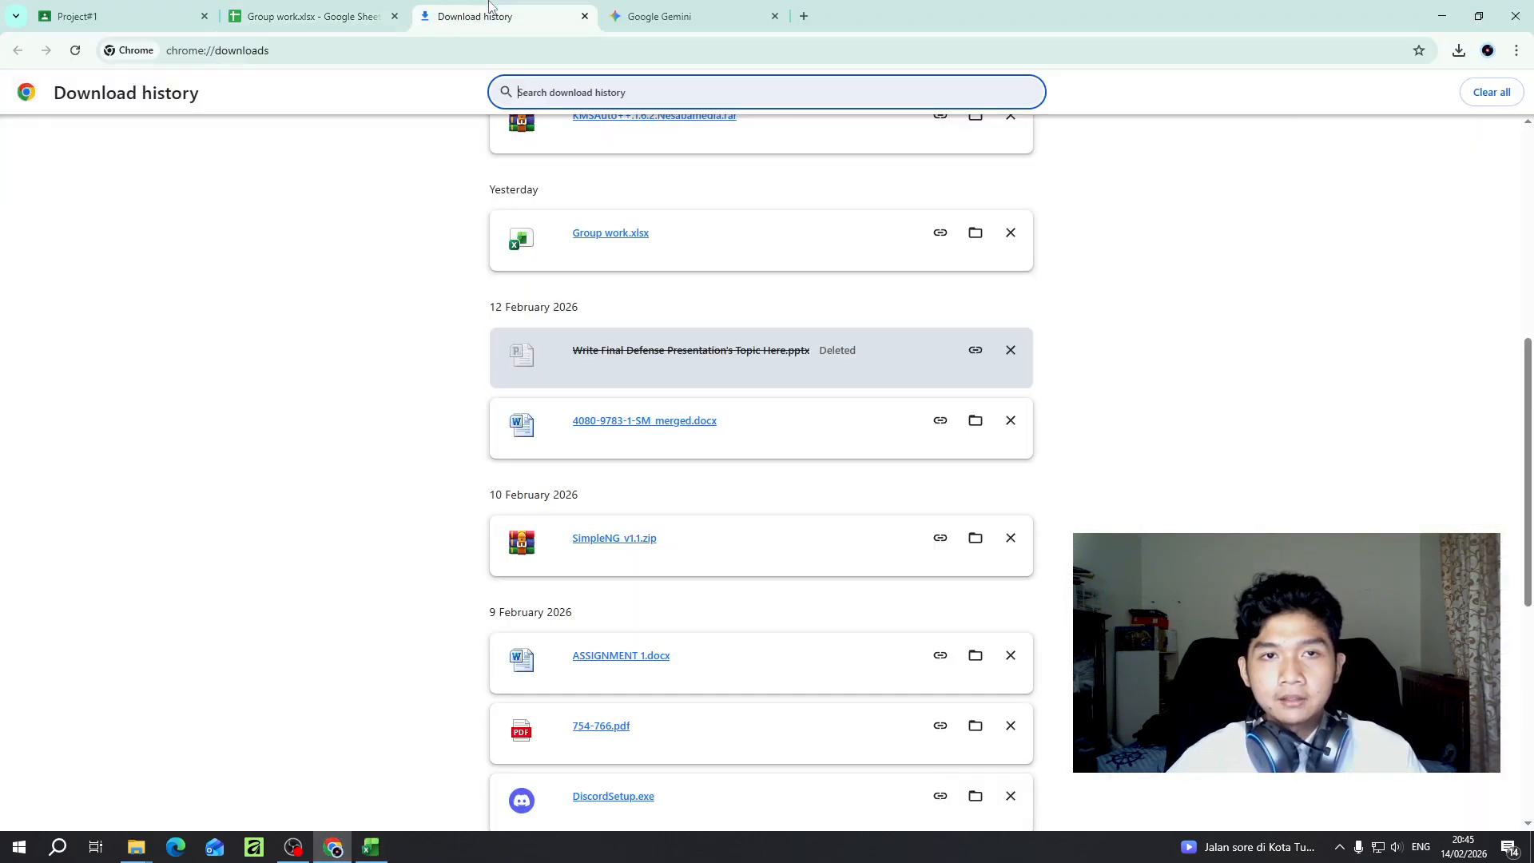
left_click(617, 236)
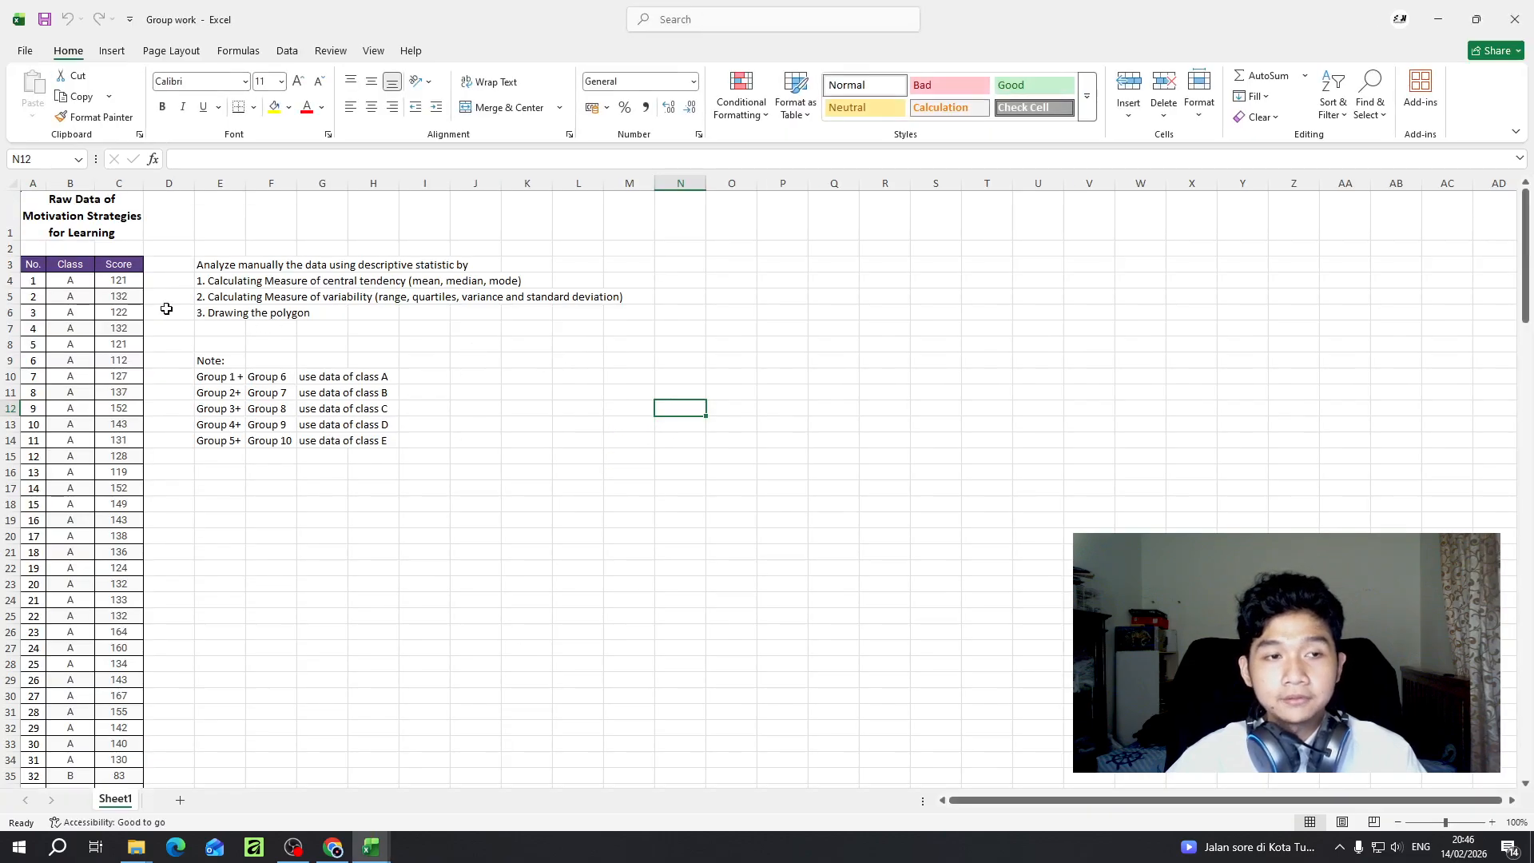
- Copy all class C scores, cells C65 to C94, from the Group work workbook
left_click(97, 237)
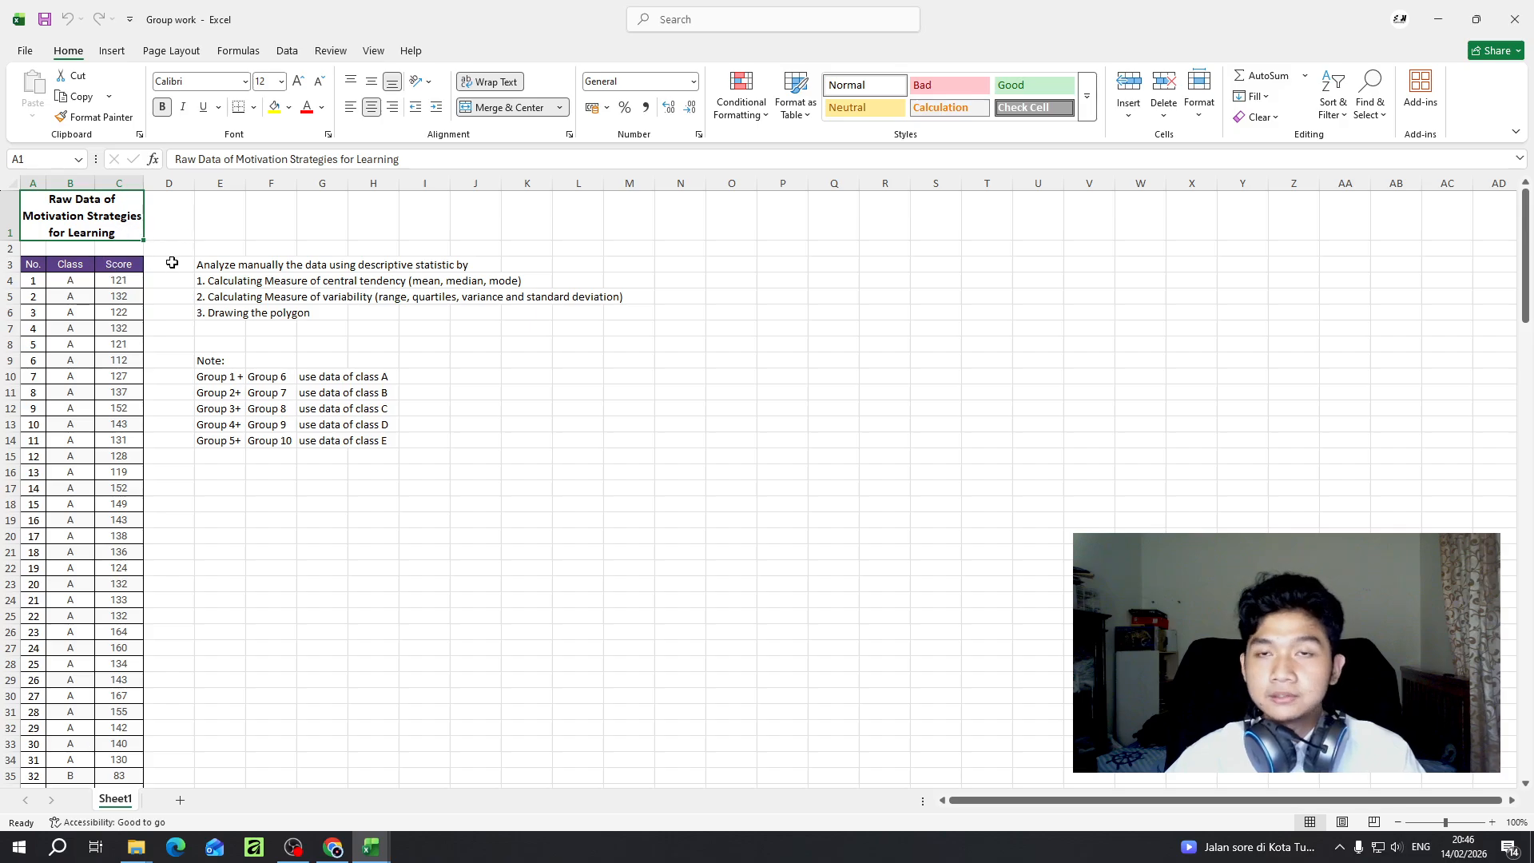
scroll(119, 391, "down", 1)
scroll(119, 391, "down", 10)
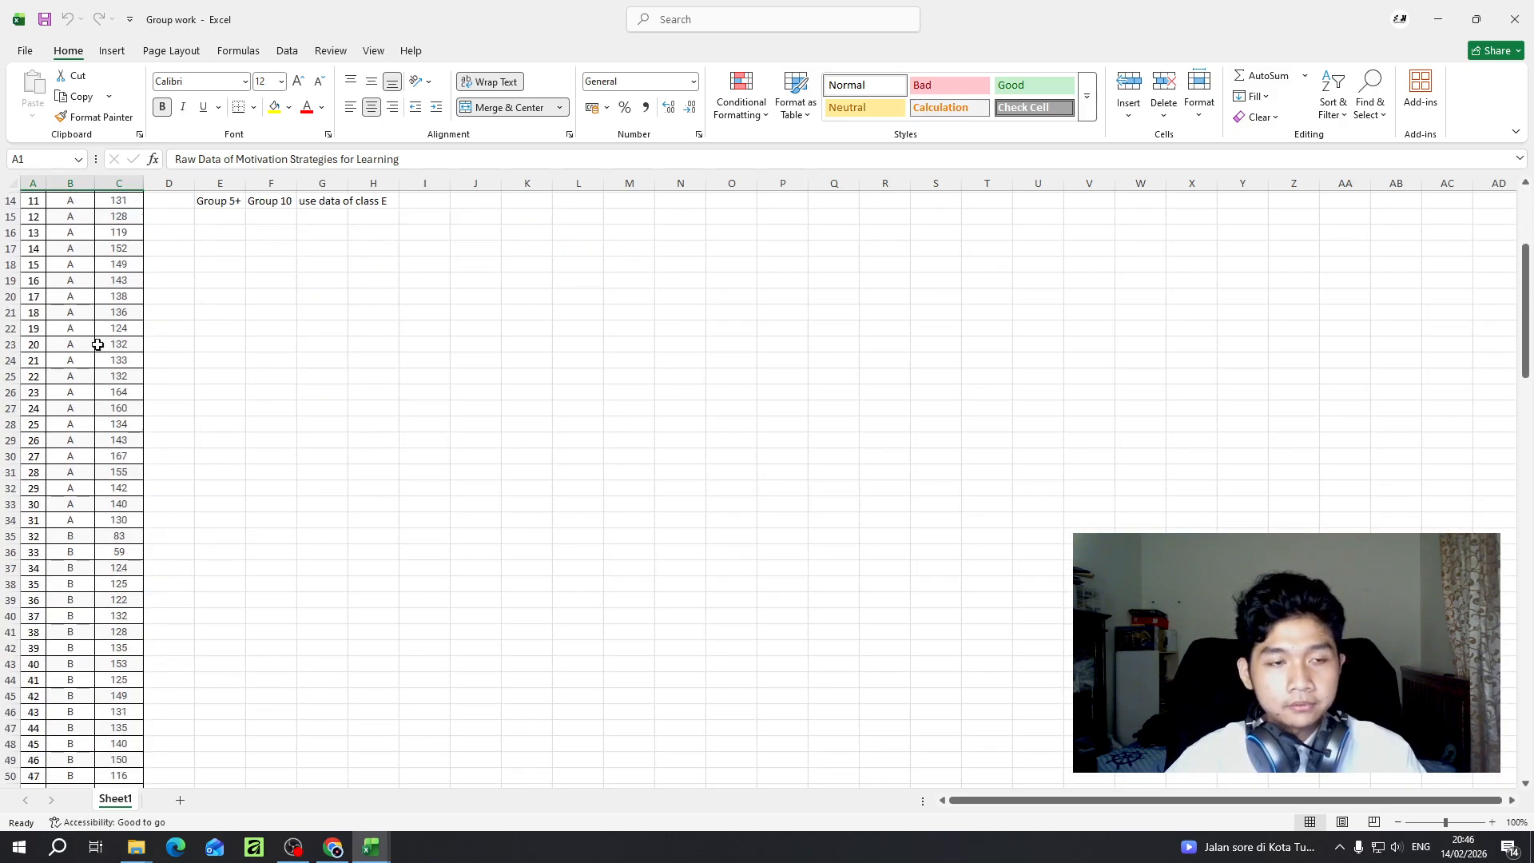
scroll(132, 472, "down", 11)
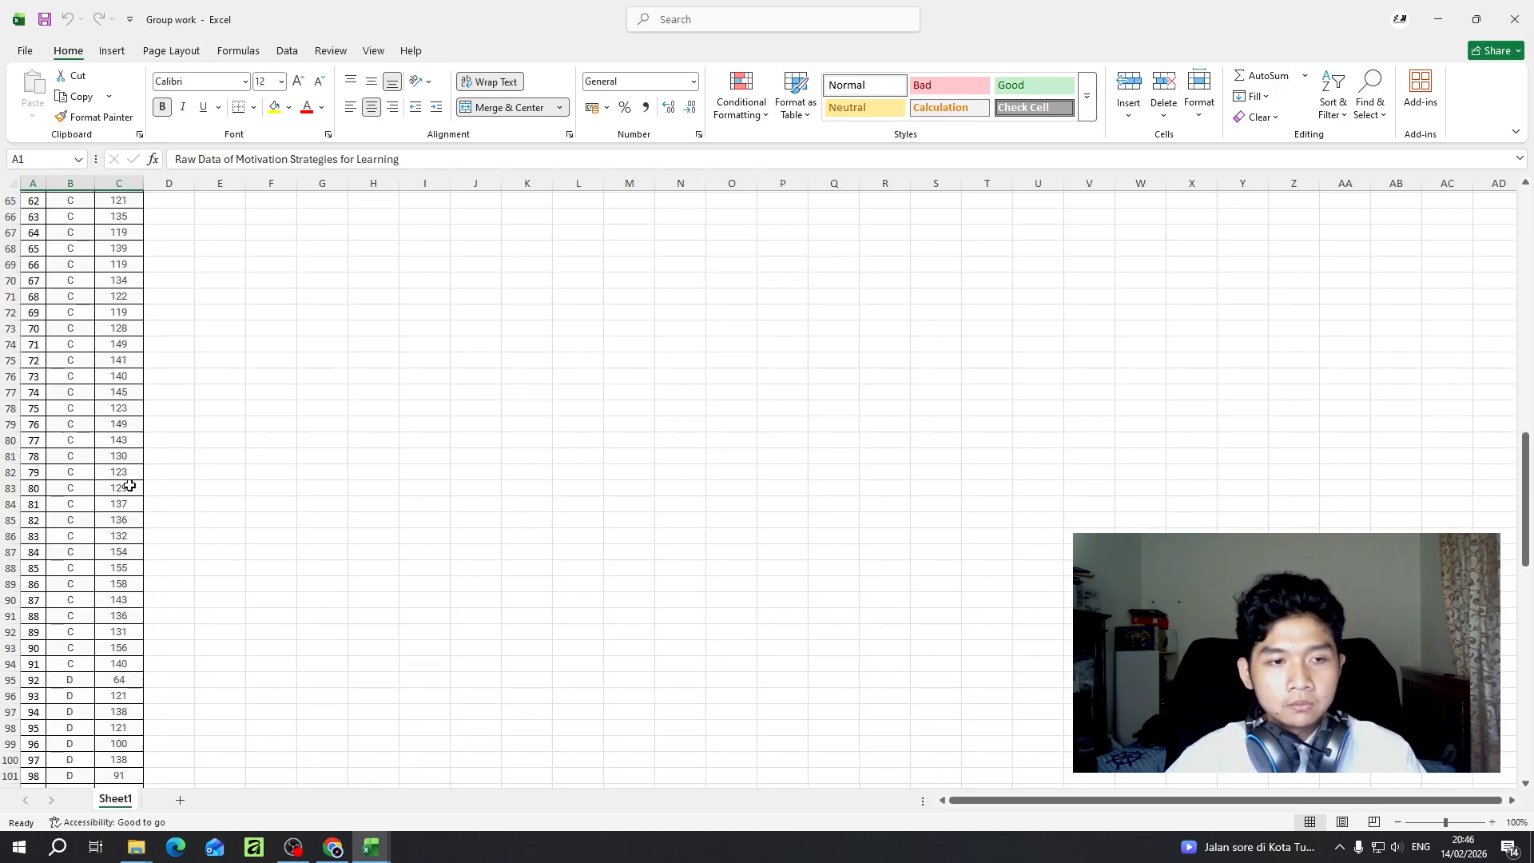
scroll(124, 271, "up", 2)
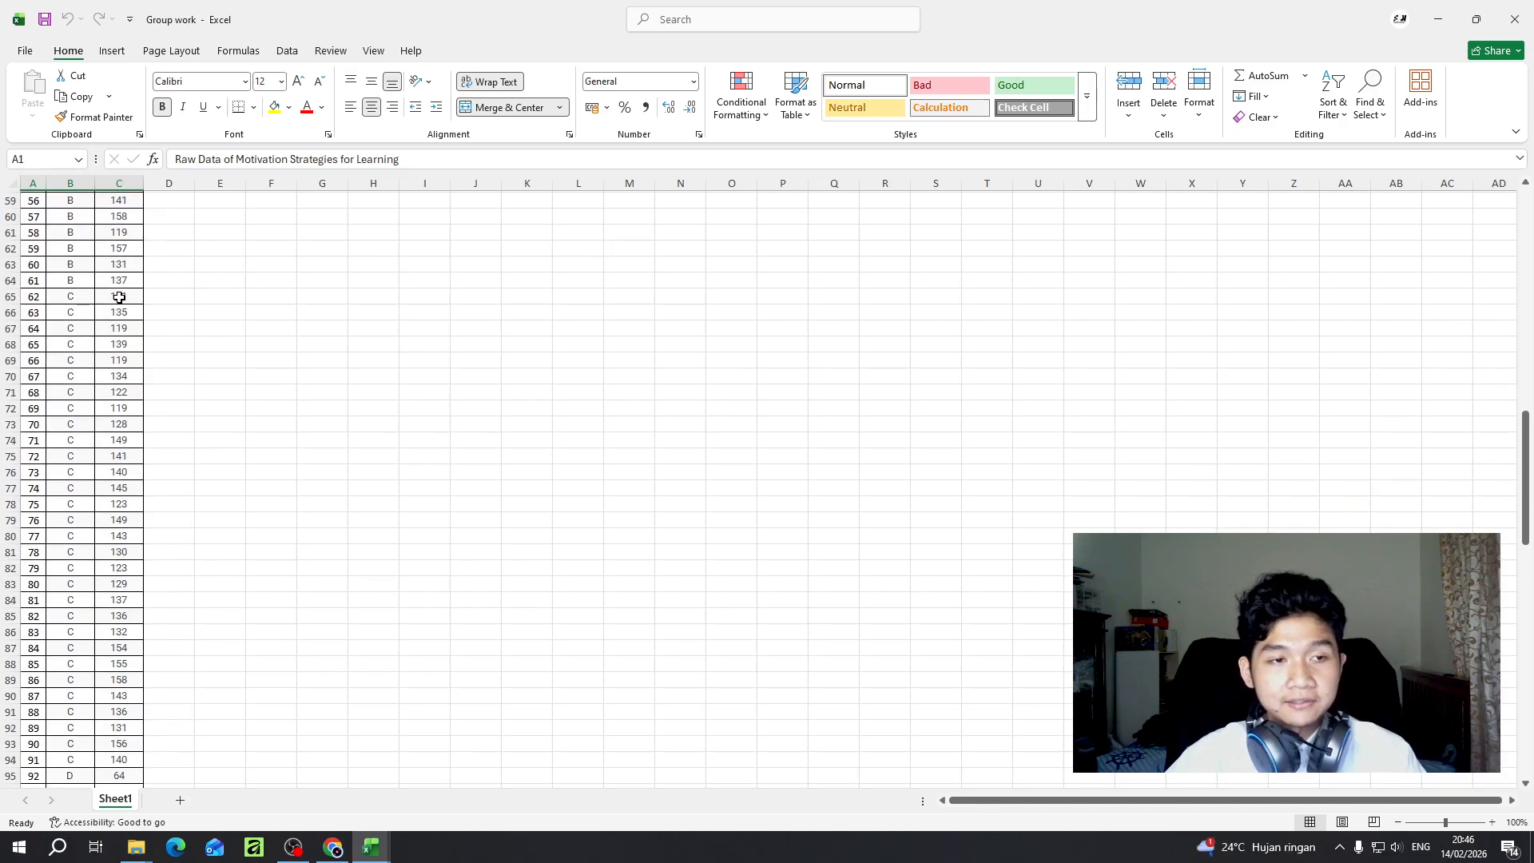
left_click(120, 297)
left_click_drag(119, 297, 116, 757)
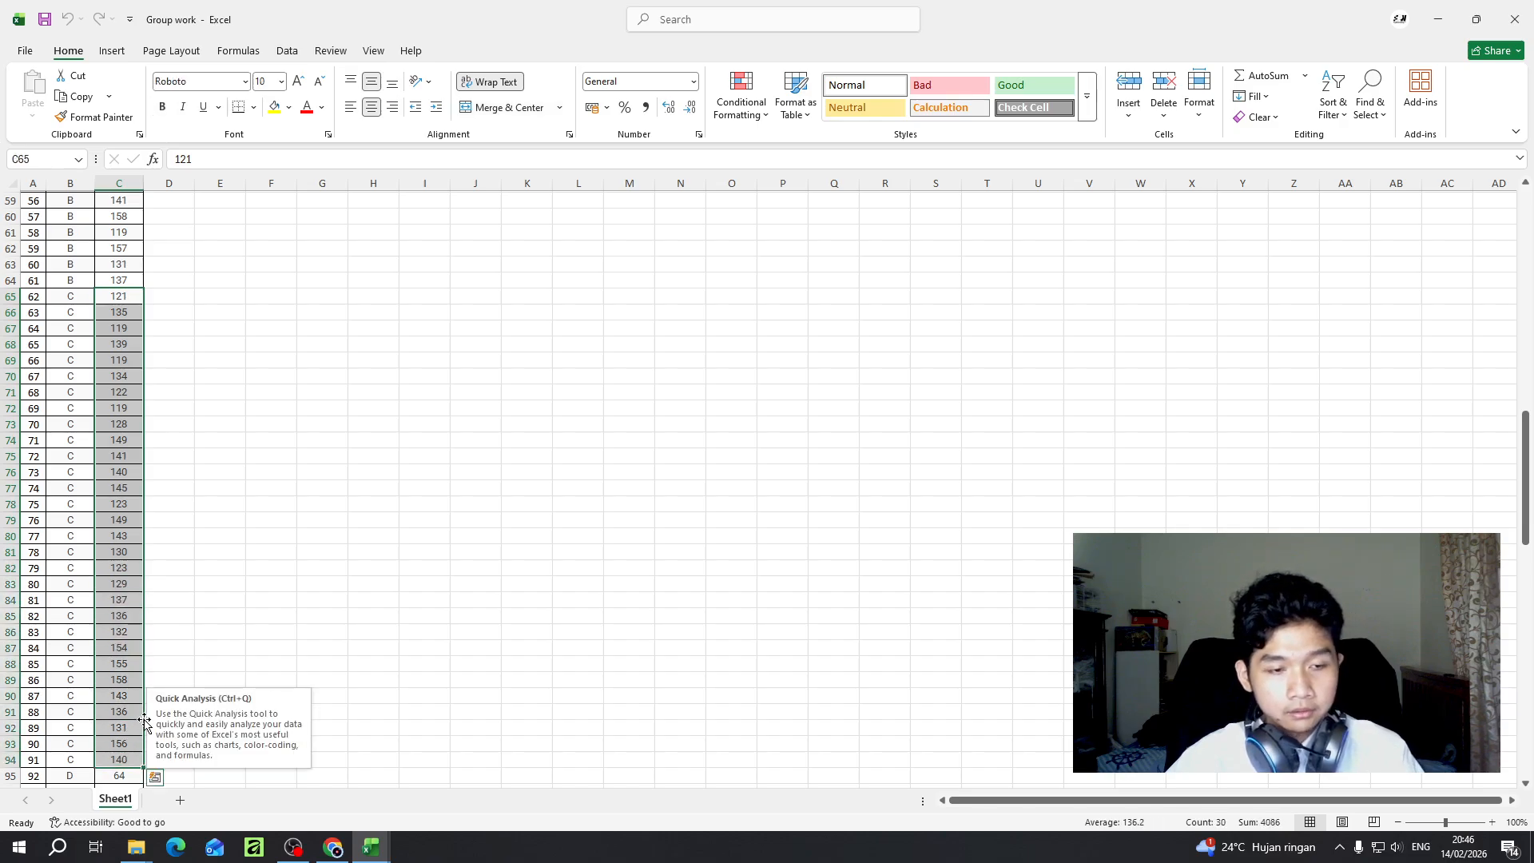
key("ctrl+c")
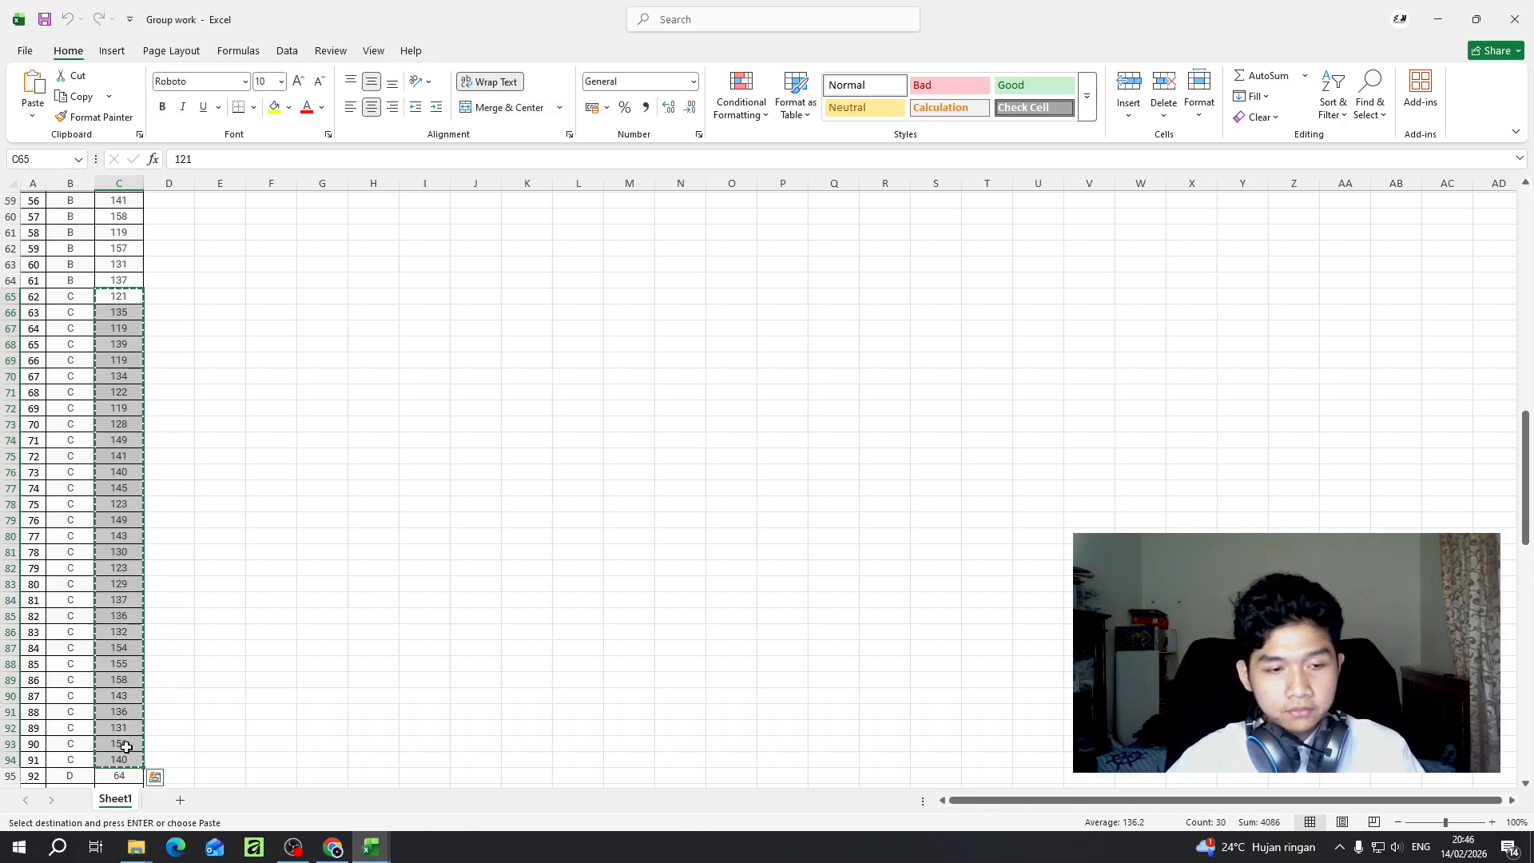
- Switch to the blank Book1 workbook and paste the copied scores starting at cell A1
mouse_move(372, 845)
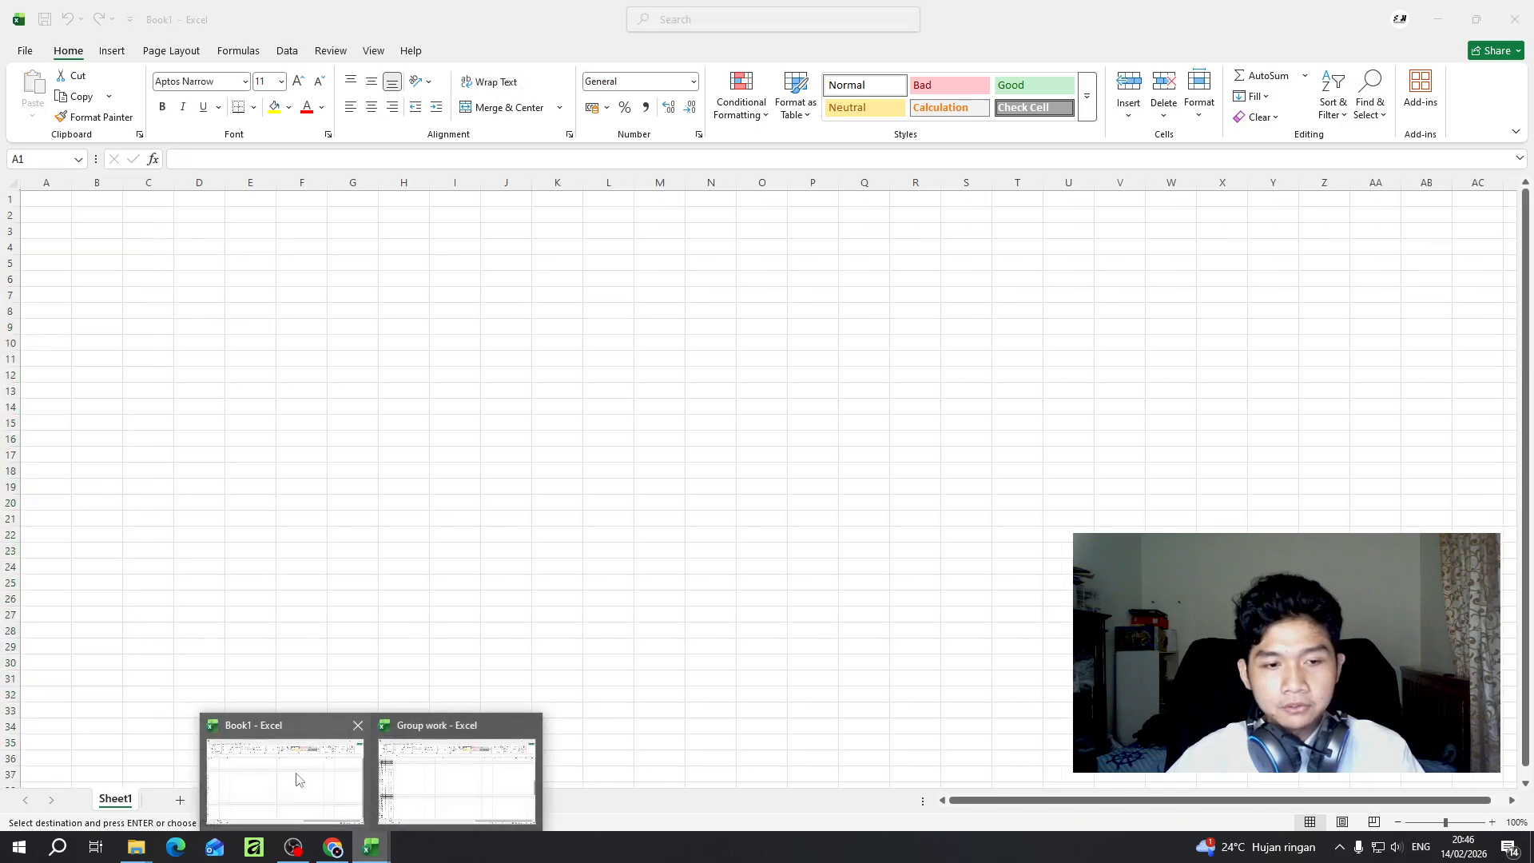
left_click(296, 780)
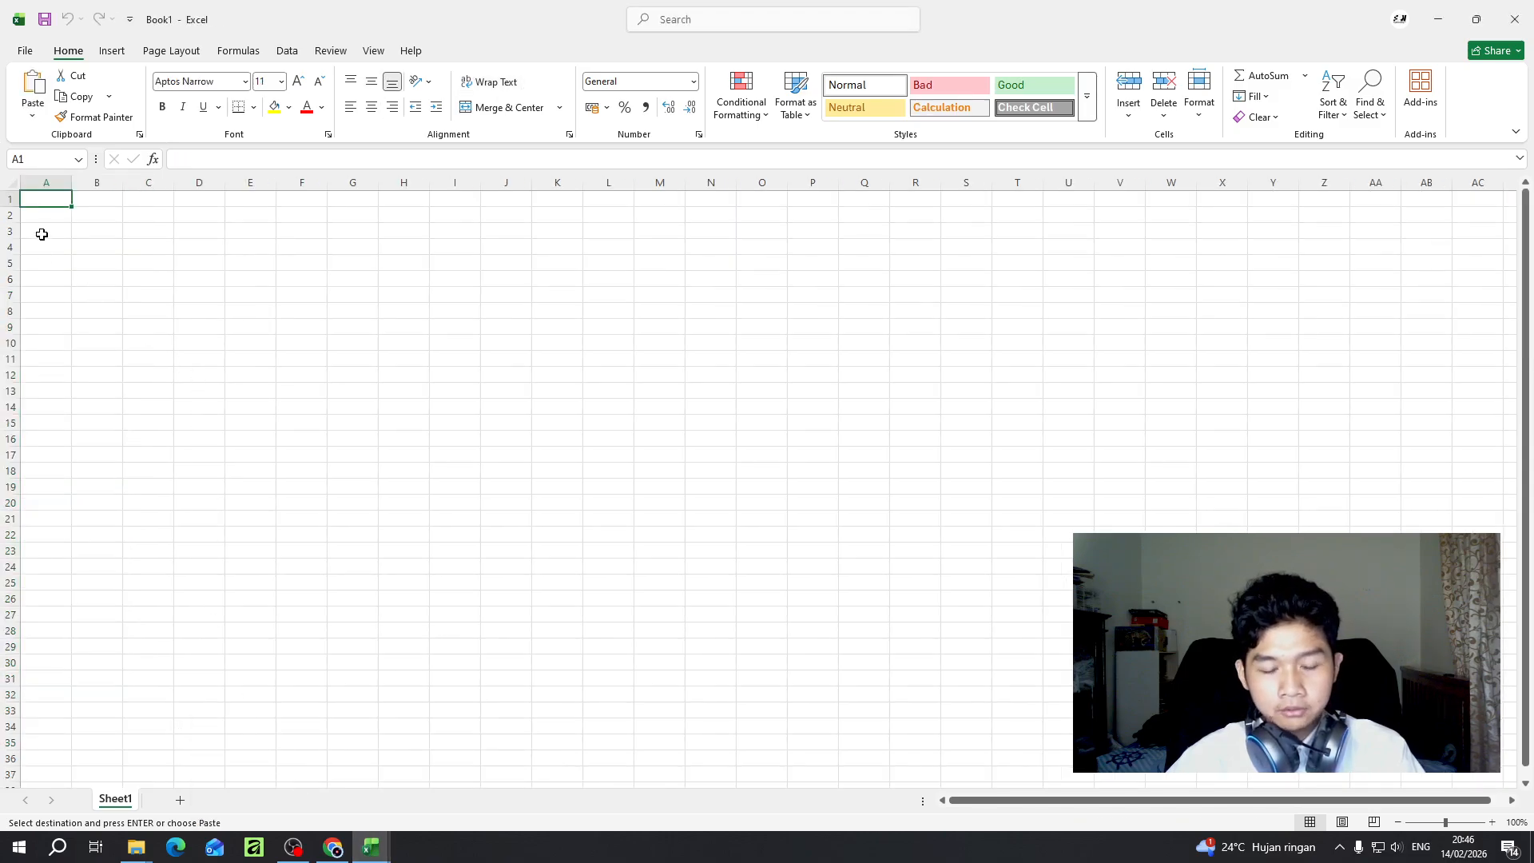
key("ctrl+v")
left_click(87, 200)
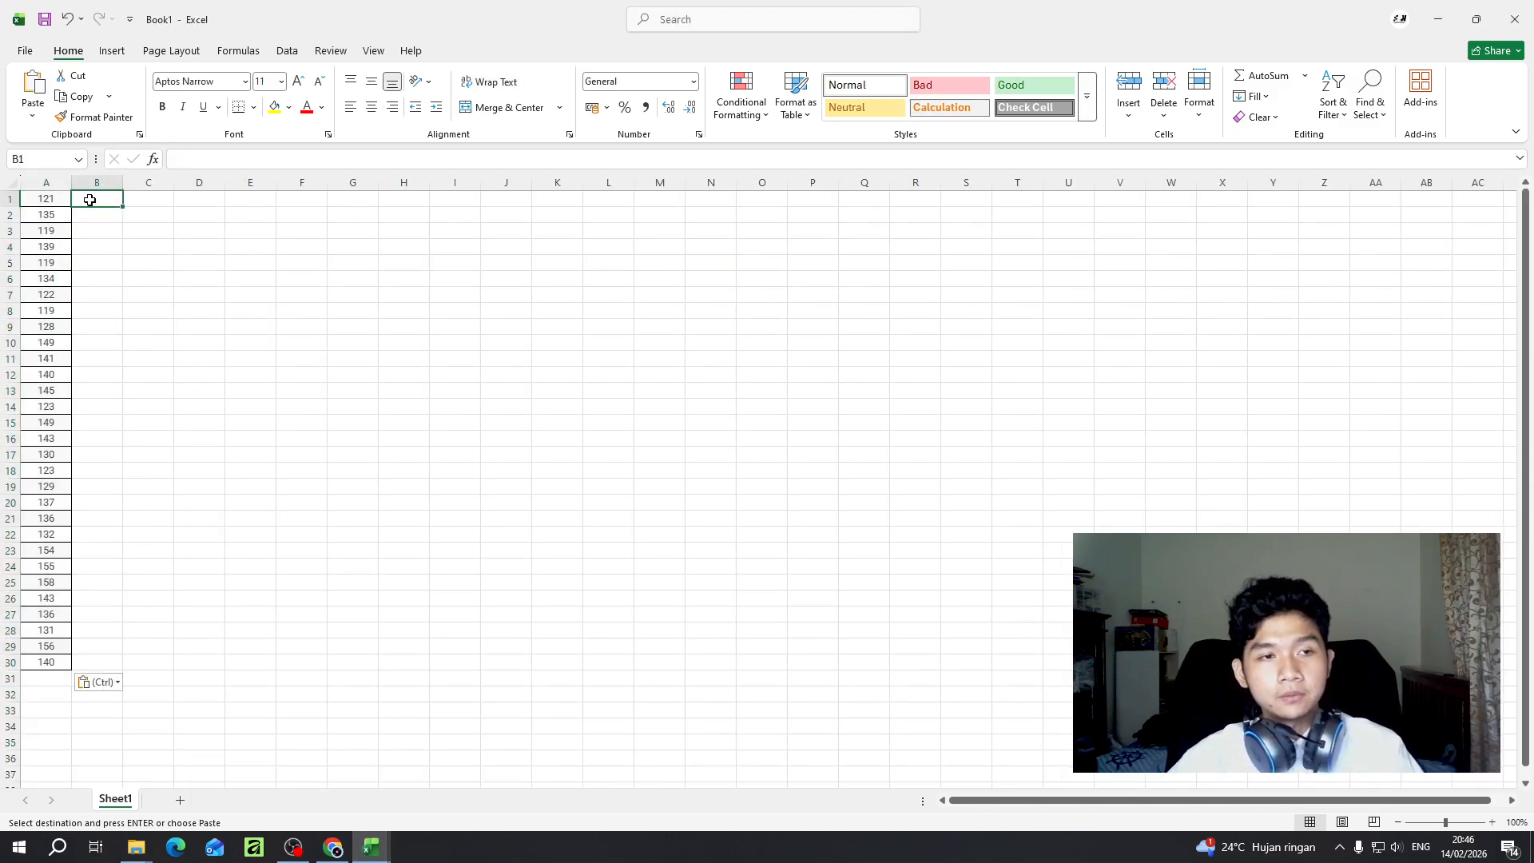
- Apply All Borders to the pasted scores in A1:A30
left_click_drag(54, 202, 65, 665)
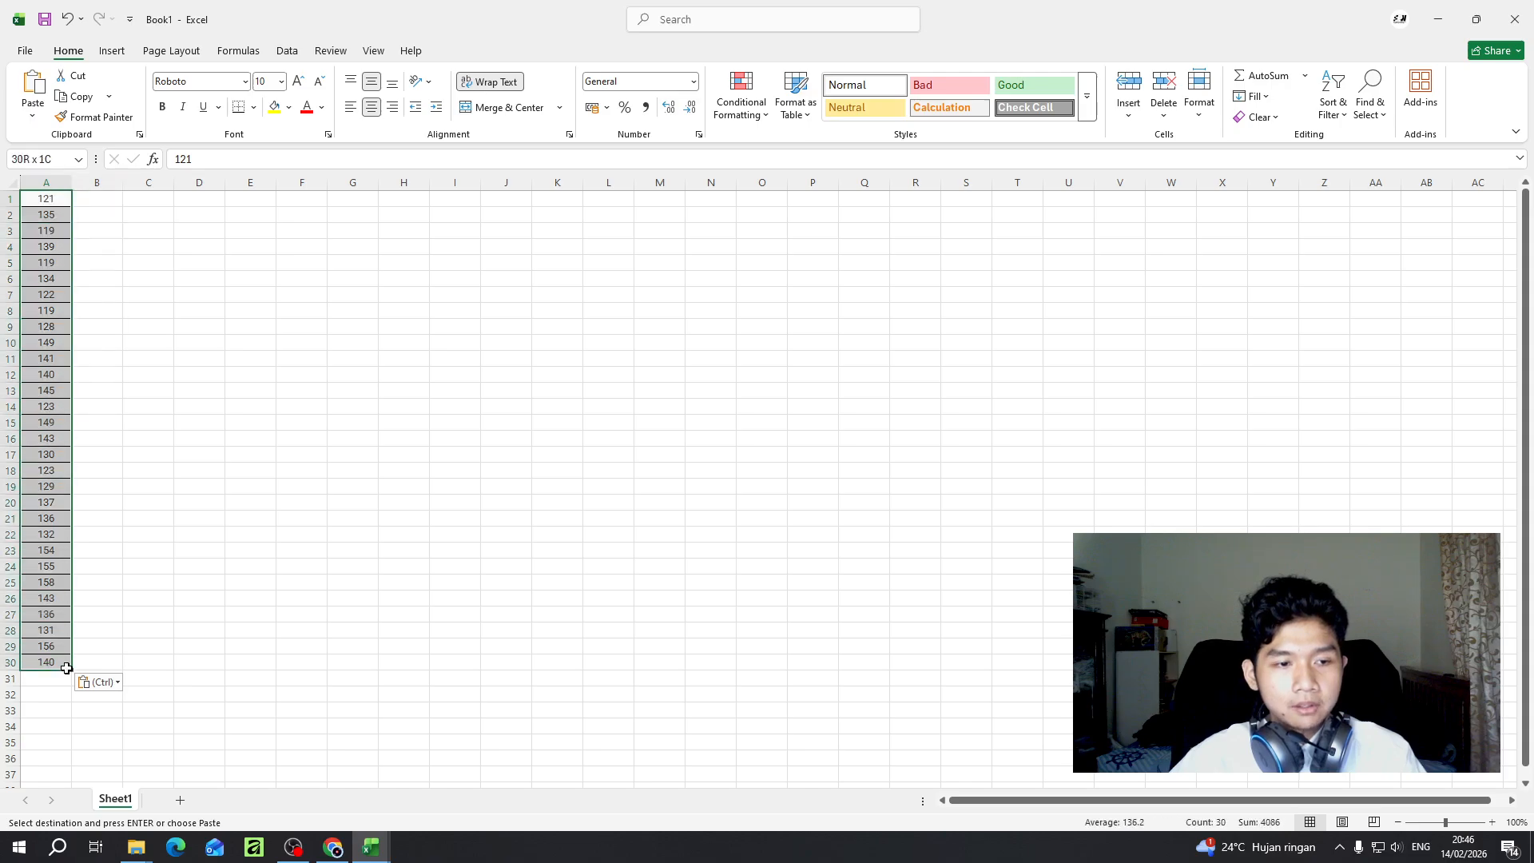
left_click(253, 107)
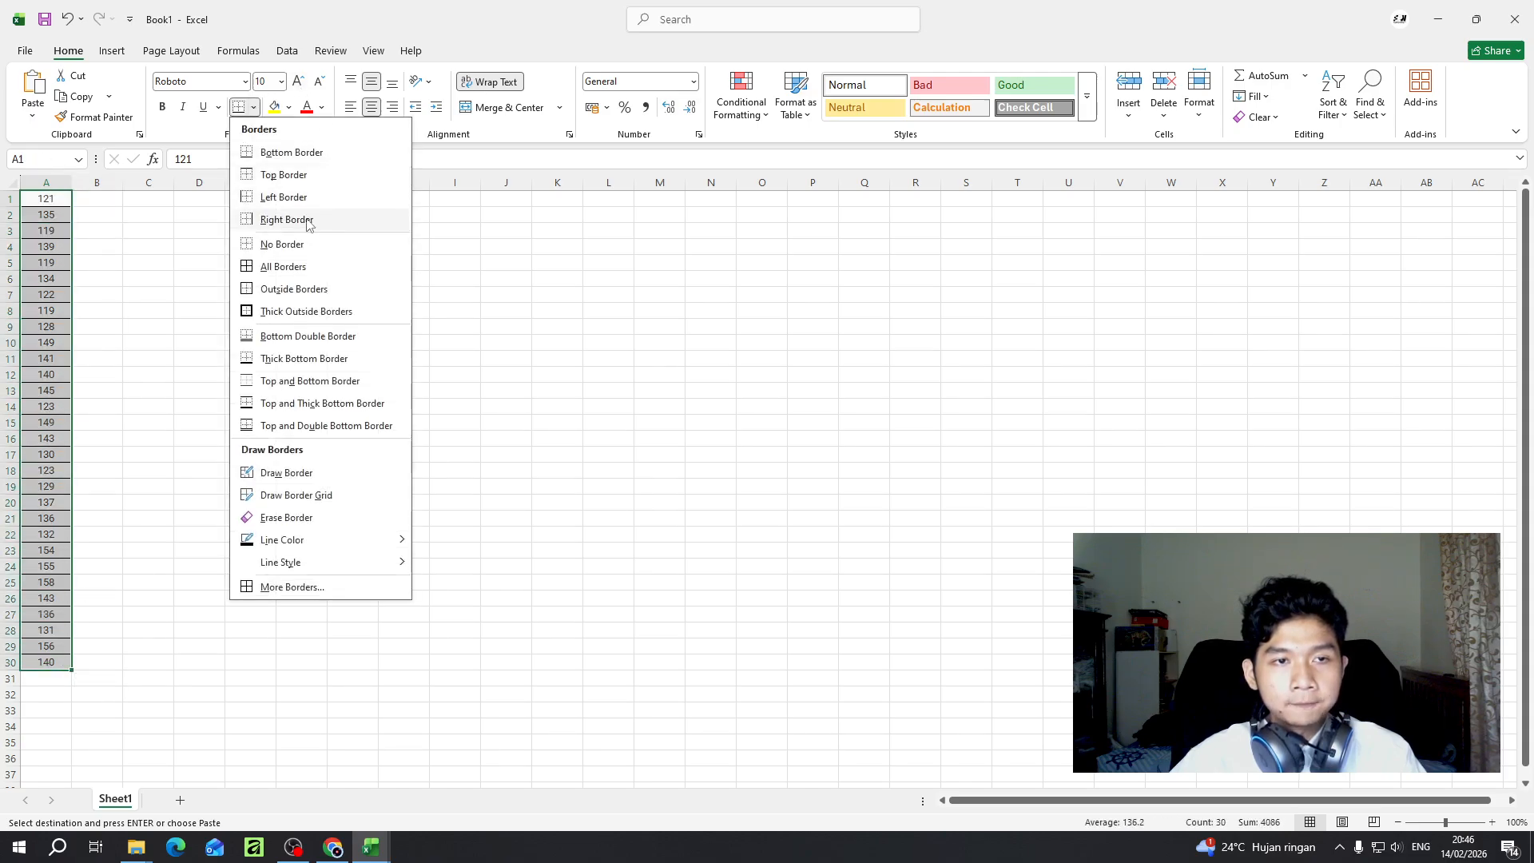
left_click(297, 264)
left_click(85, 226)
left_click(340, 321)
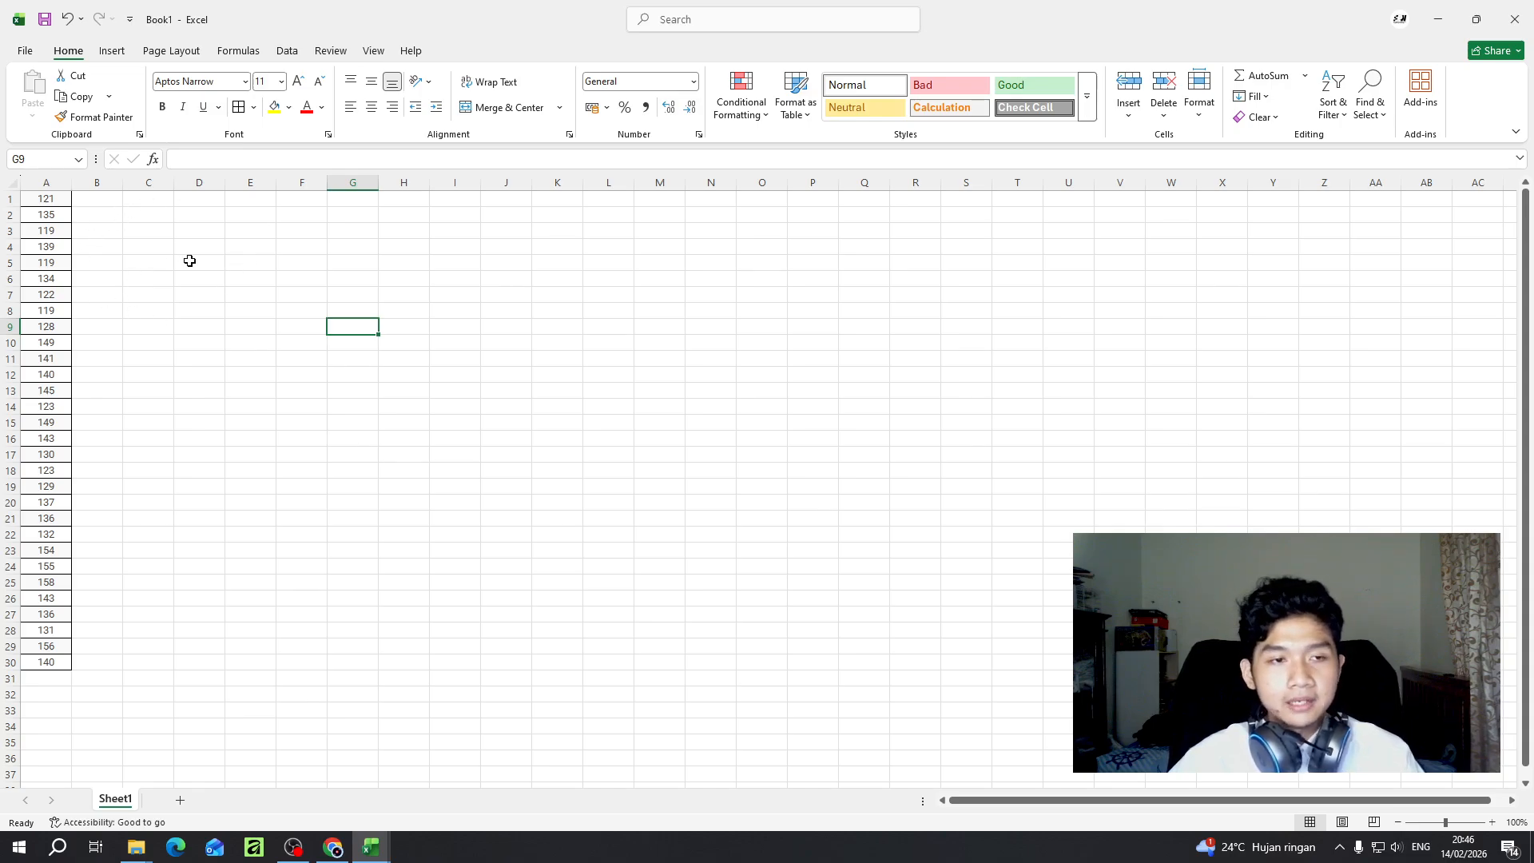
- Enter the table headers "Score (x)" in cell C3 and "Frequency" in cell D3
left_click(157, 233)
left_click(262, 236)
left_click(150, 229)
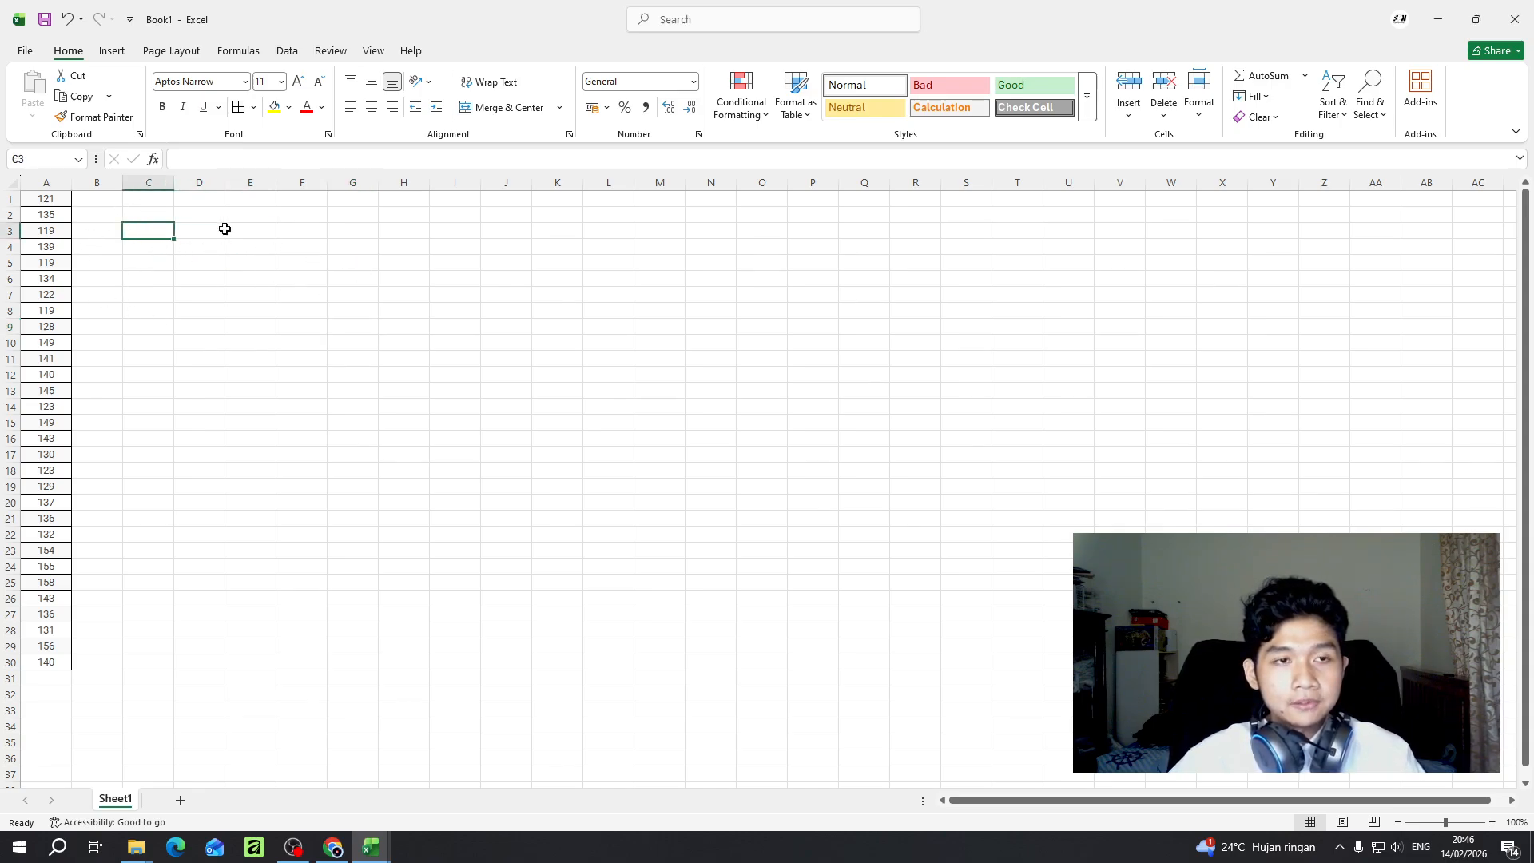
double_click(162, 235)
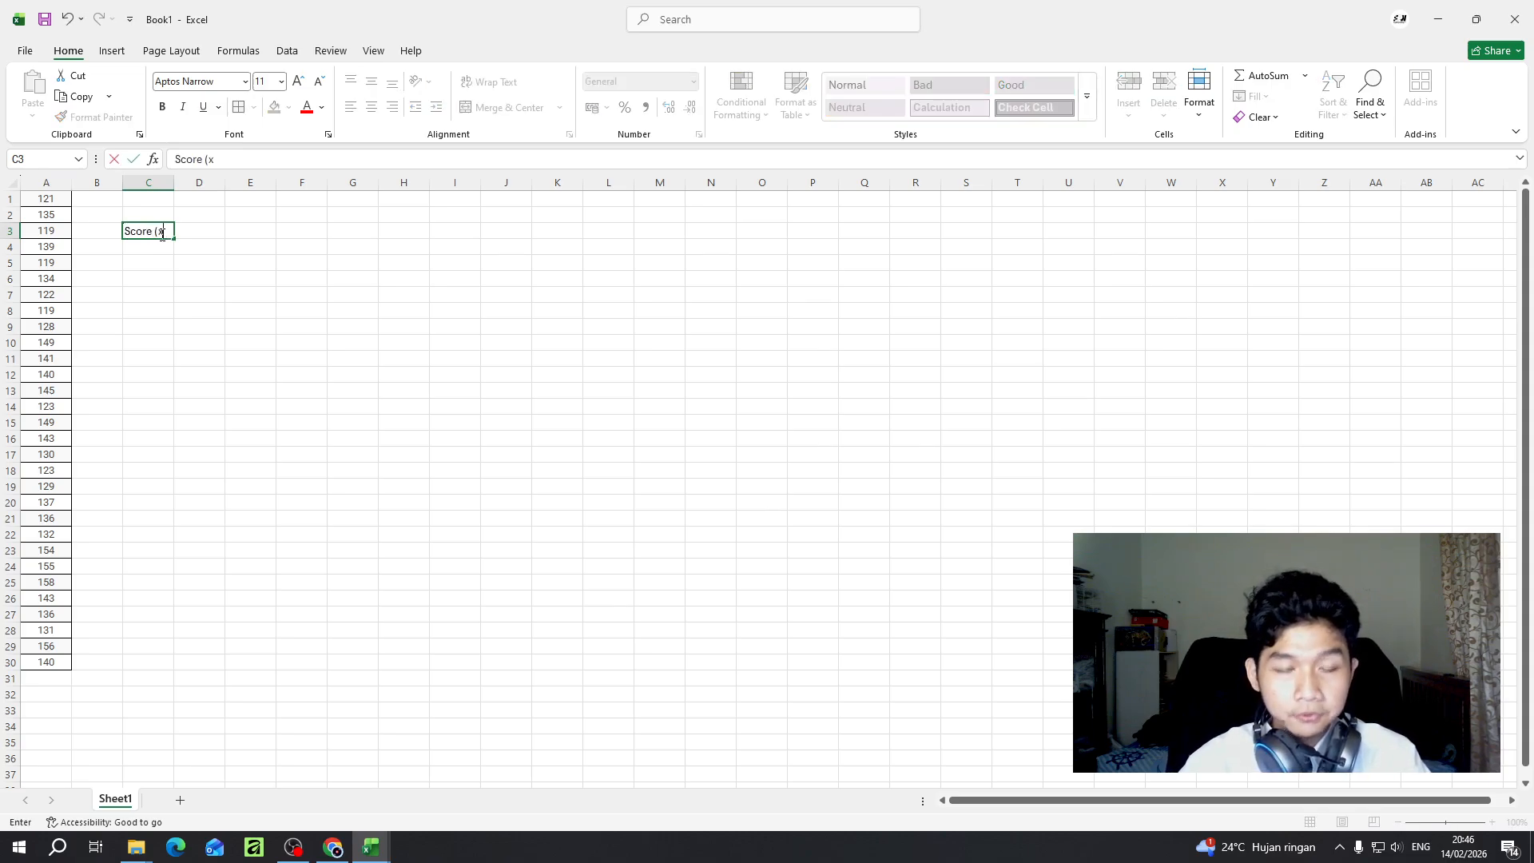
key("Tab")
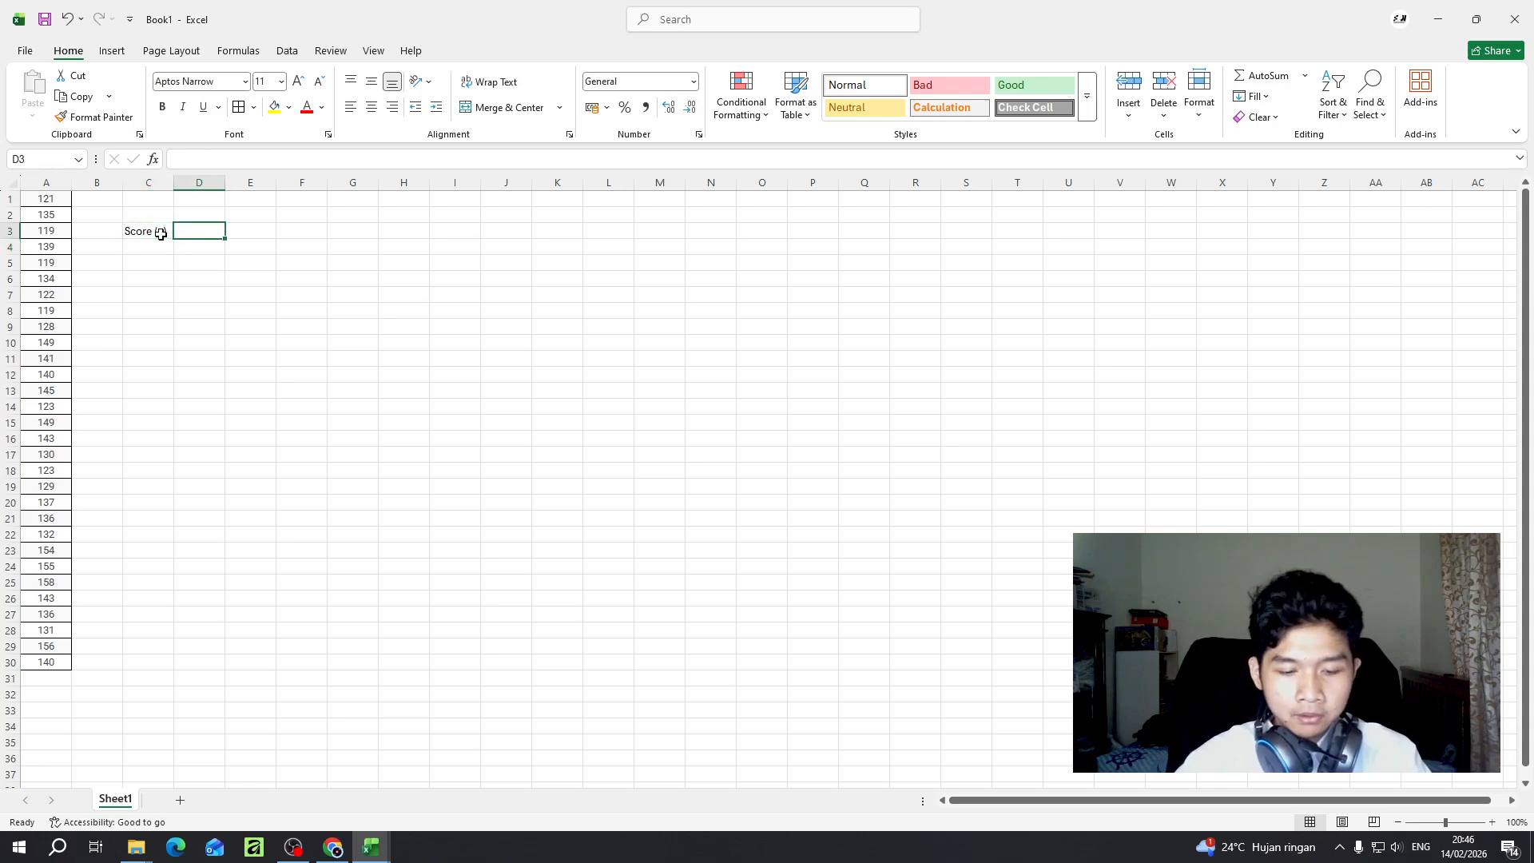
type("Freq")
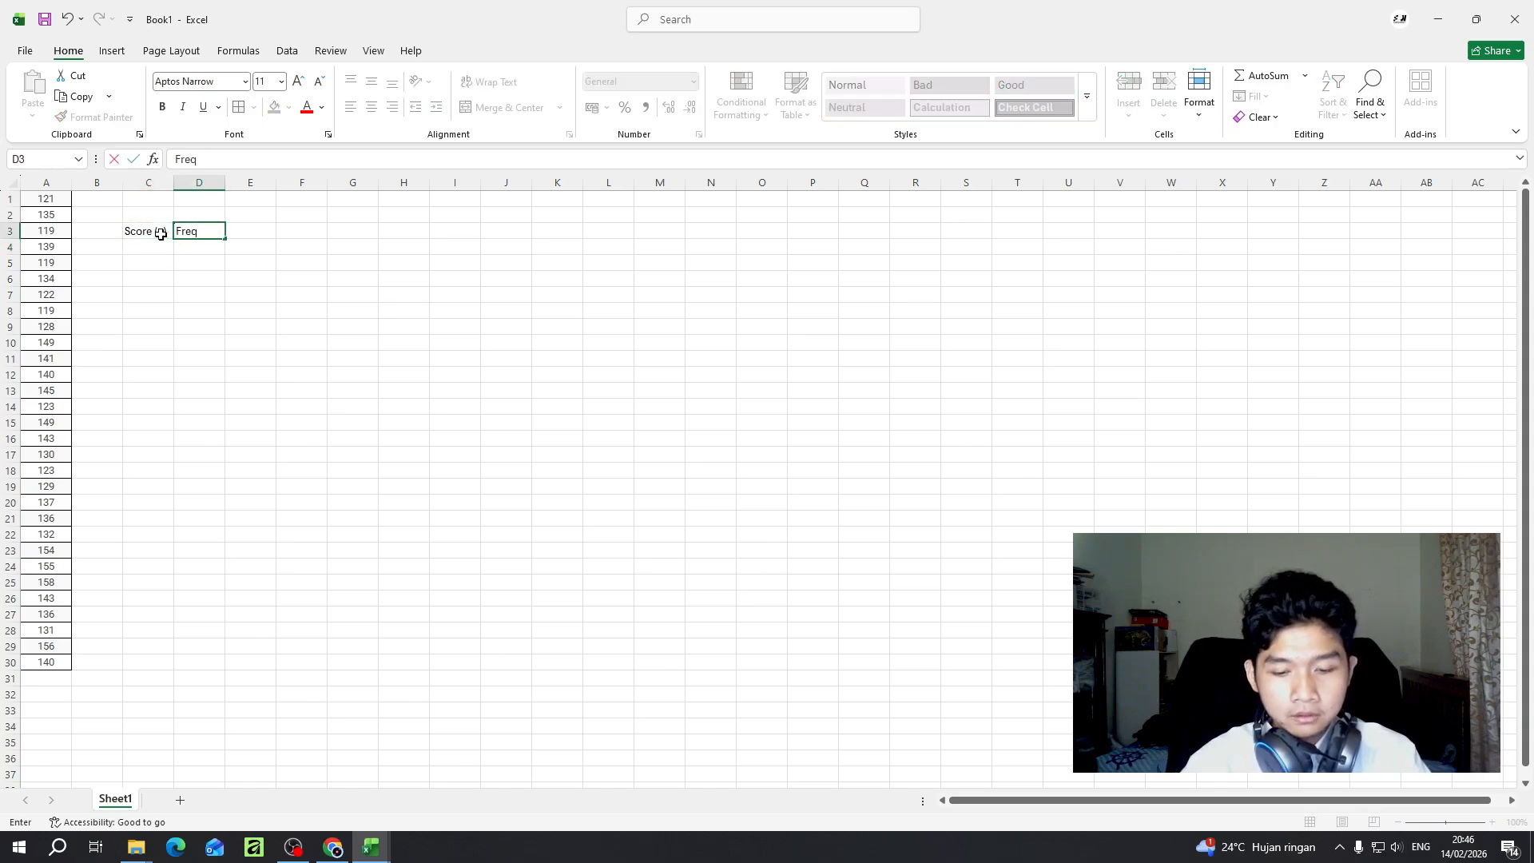
type("uency")
key("Return")
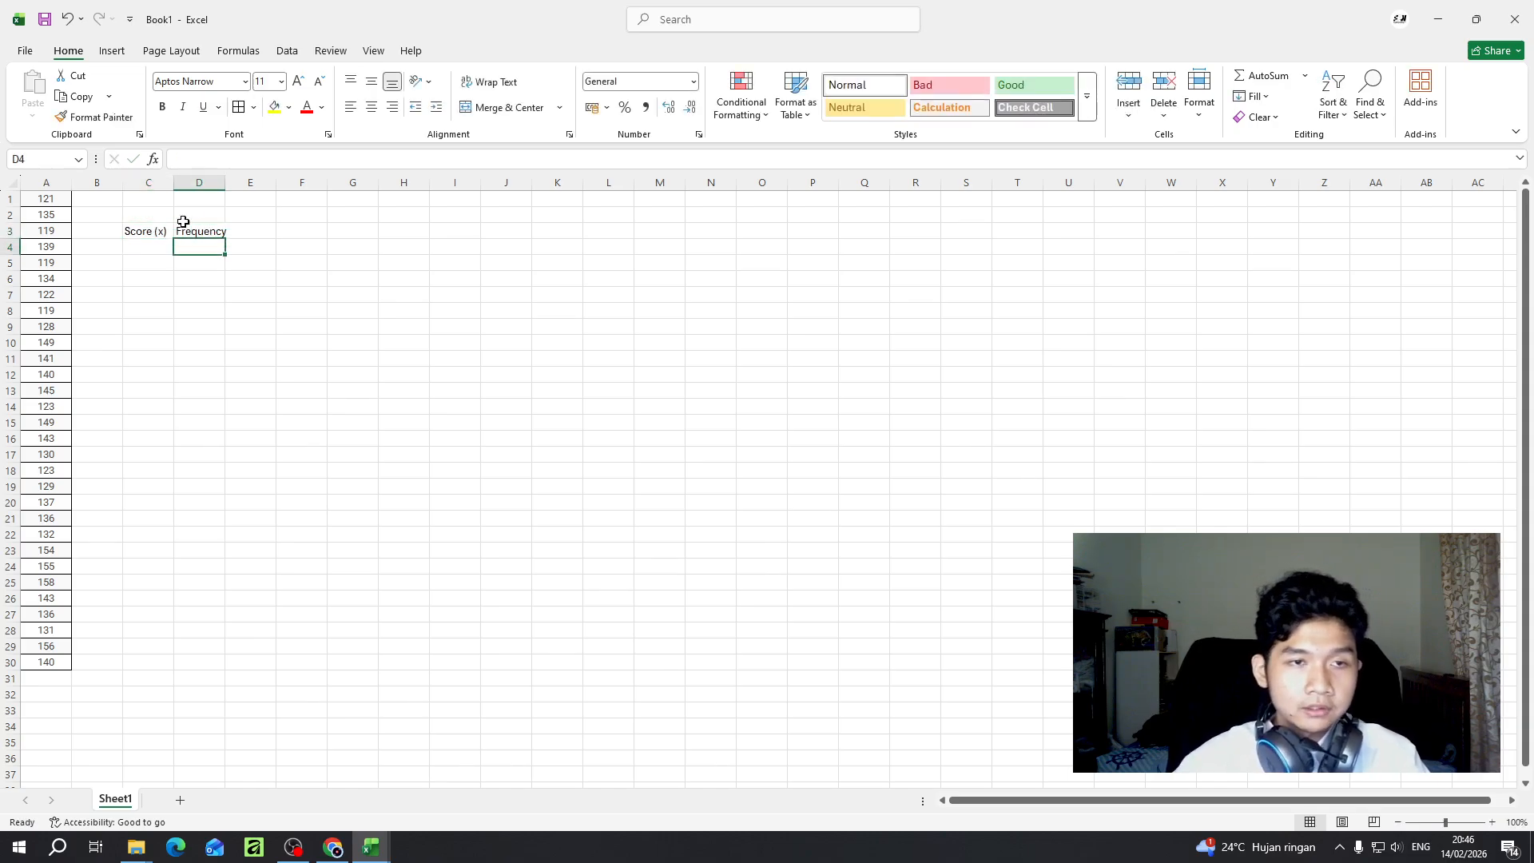
- Widen column D and change the header in cell D3 to "Frequency (f)"
left_click_drag(223, 185, 263, 185)
left_click(226, 232)
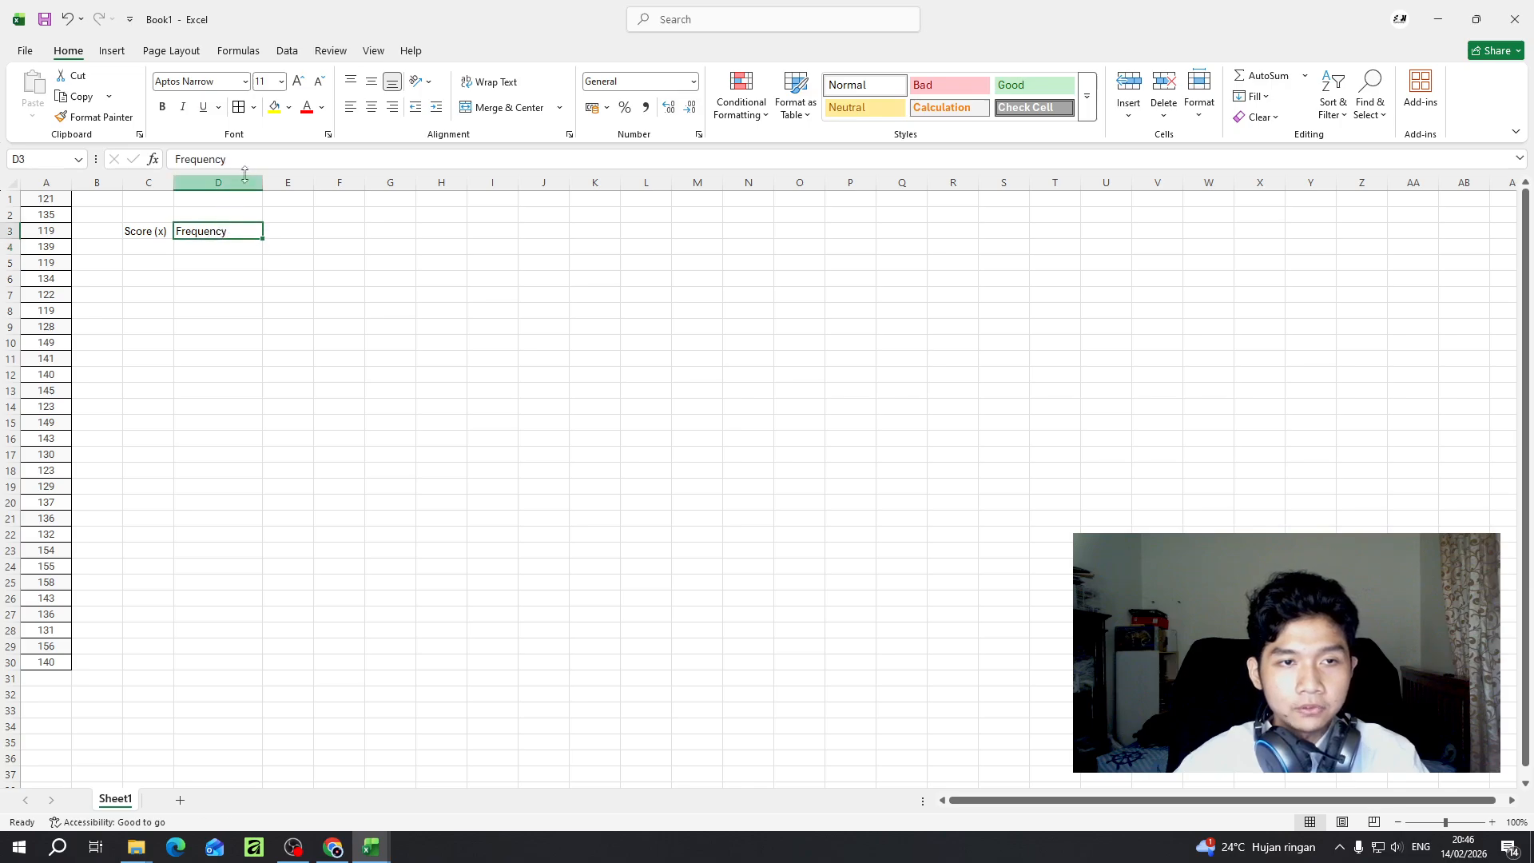
left_click(254, 162)
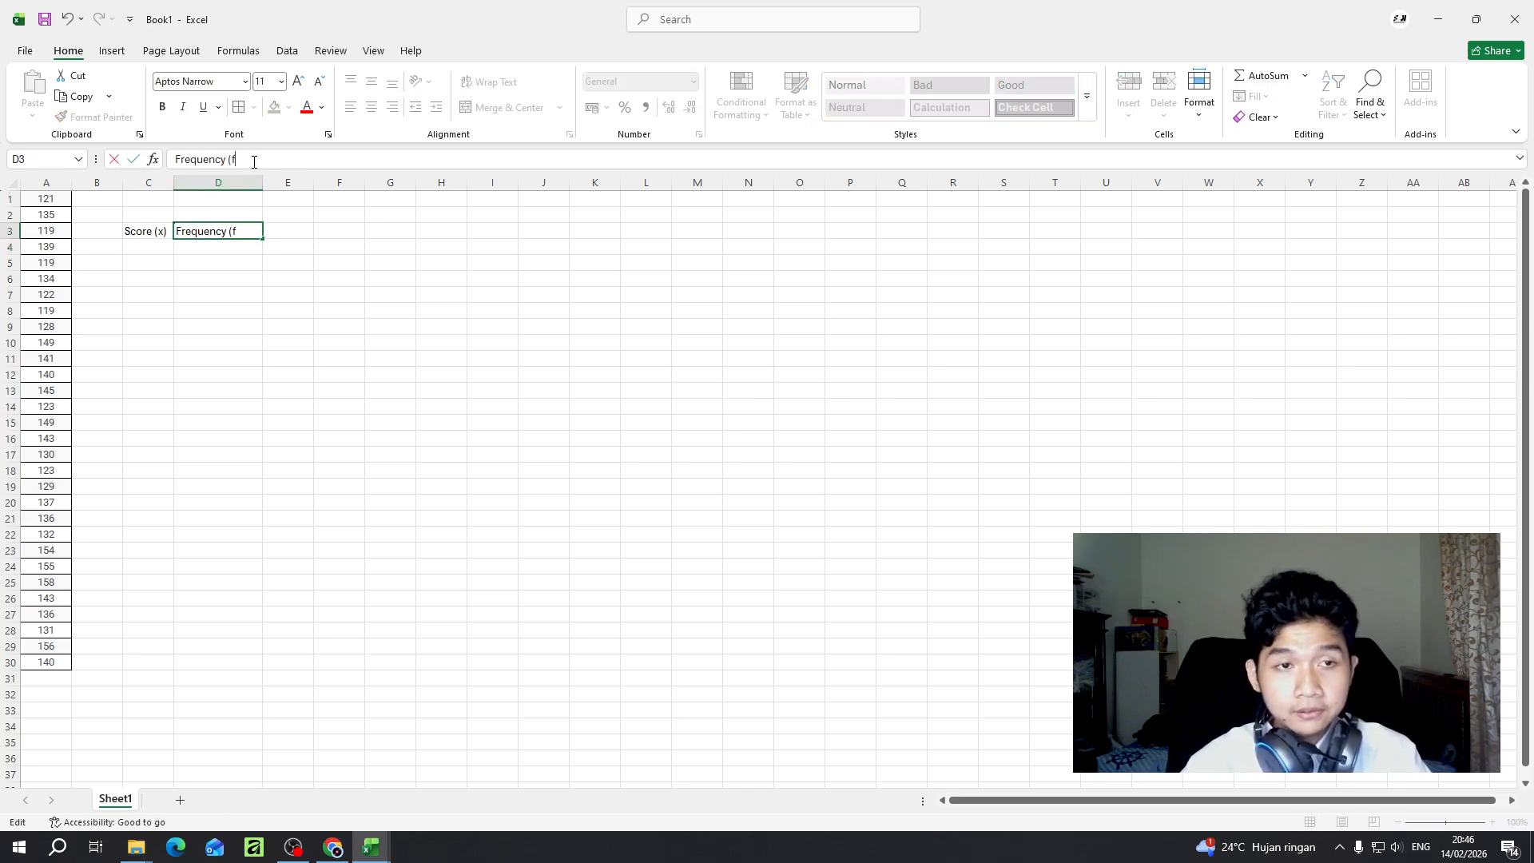
type("(f)")
key("Tab")
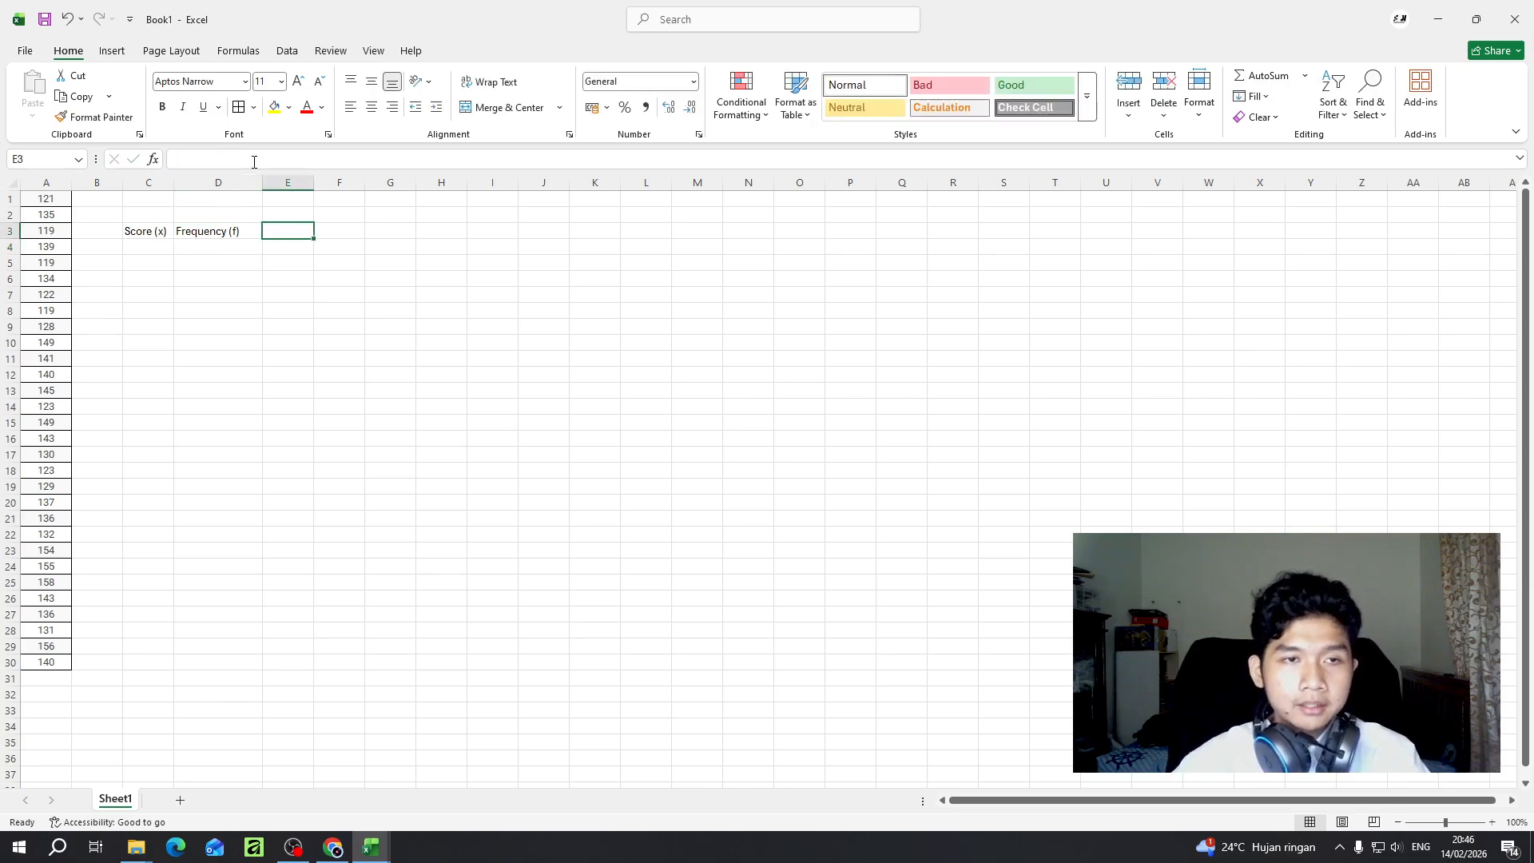
- Add the headers "x.f" in cell E3 and "x-mean" in cell F3
left_click(254, 162)
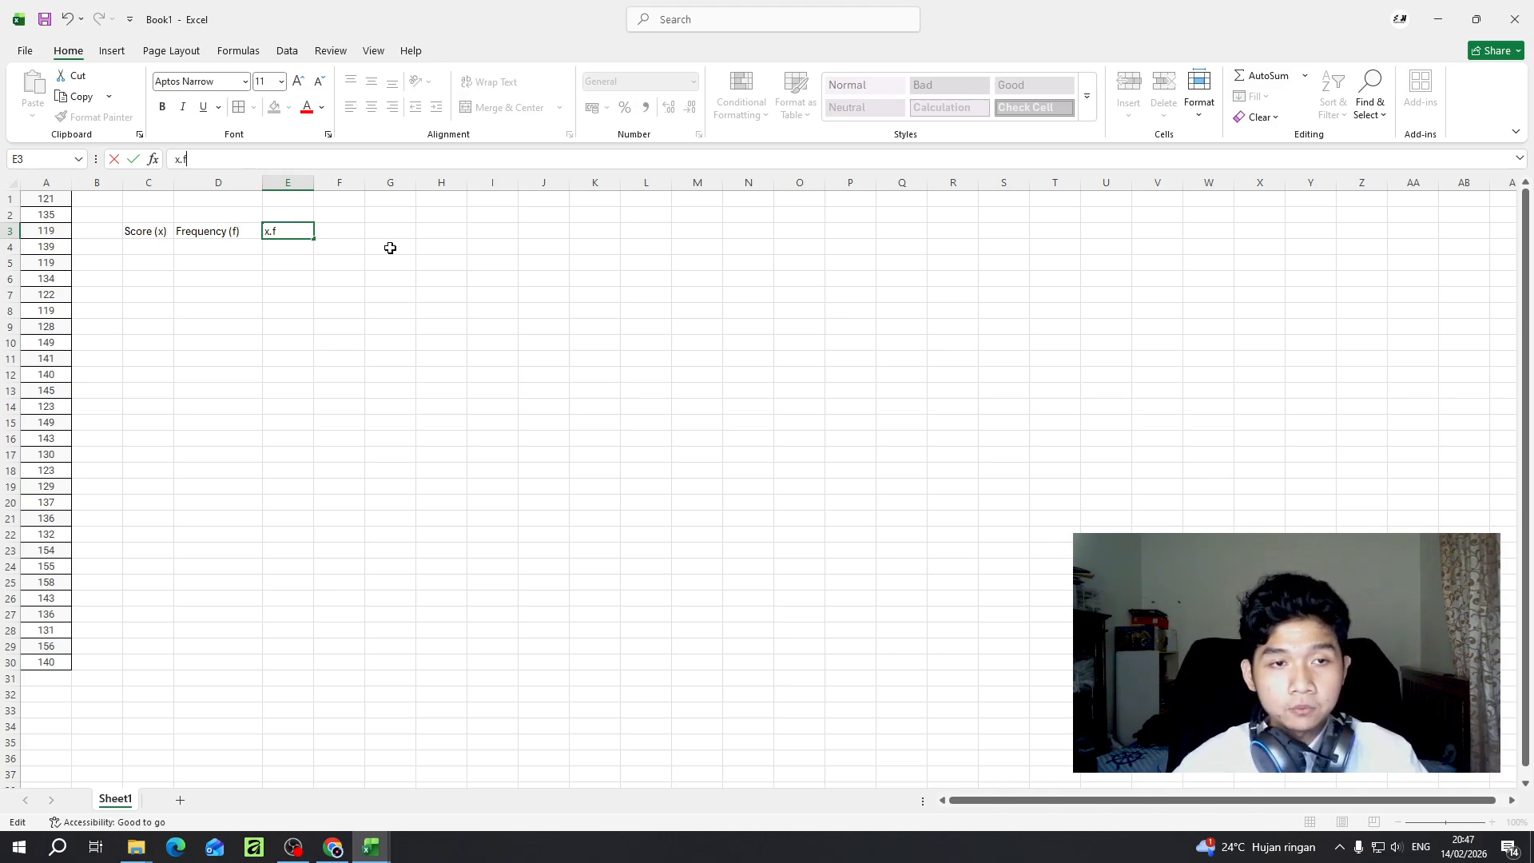
left_click(365, 235)
left_click(278, 232)
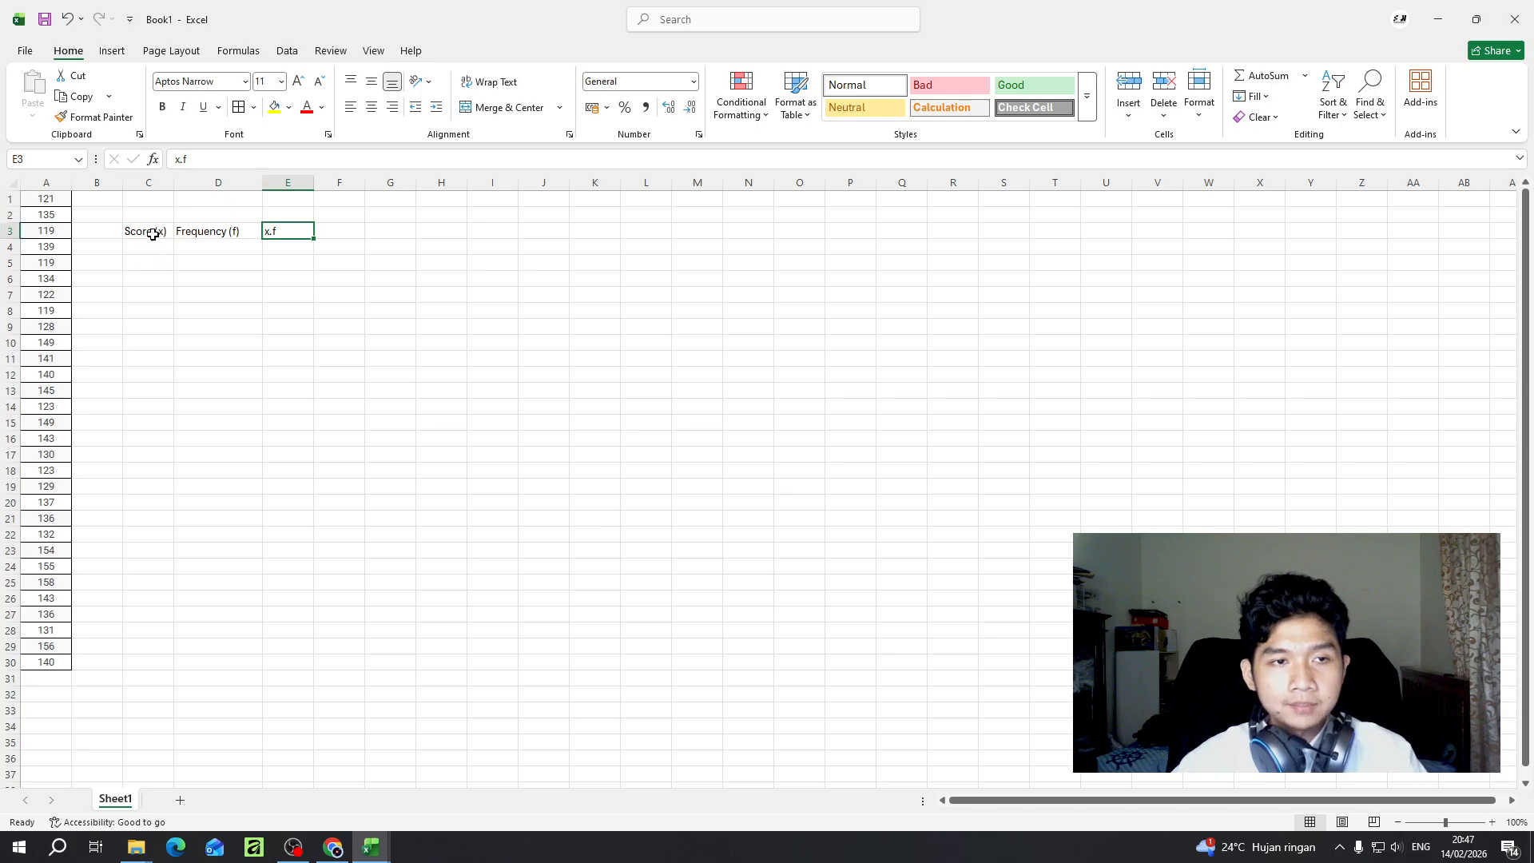
left_click(334, 235)
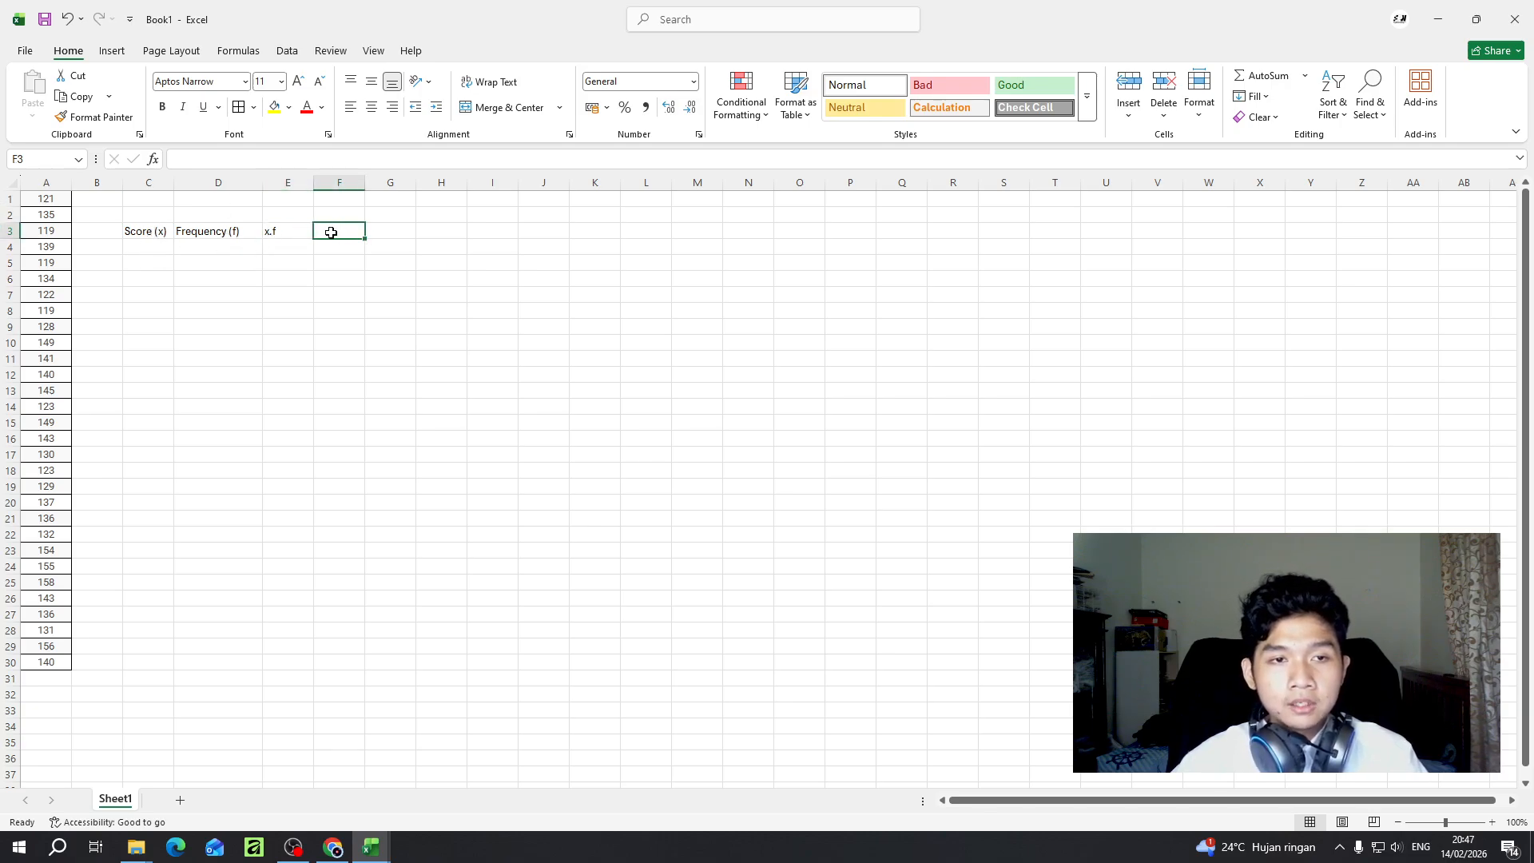
type("x")
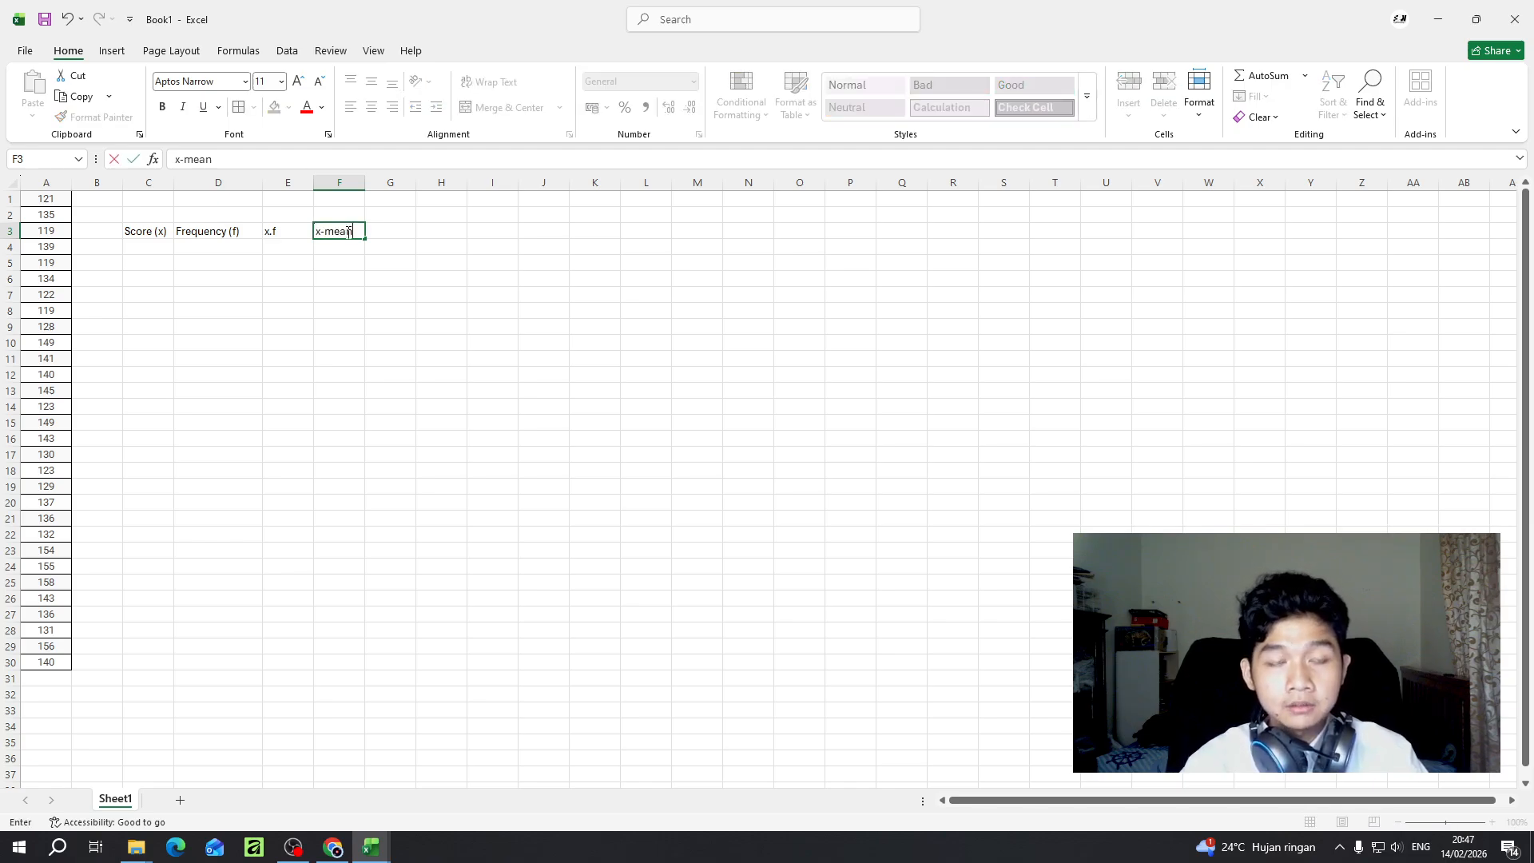
type("-mean")
left_click(400, 236)
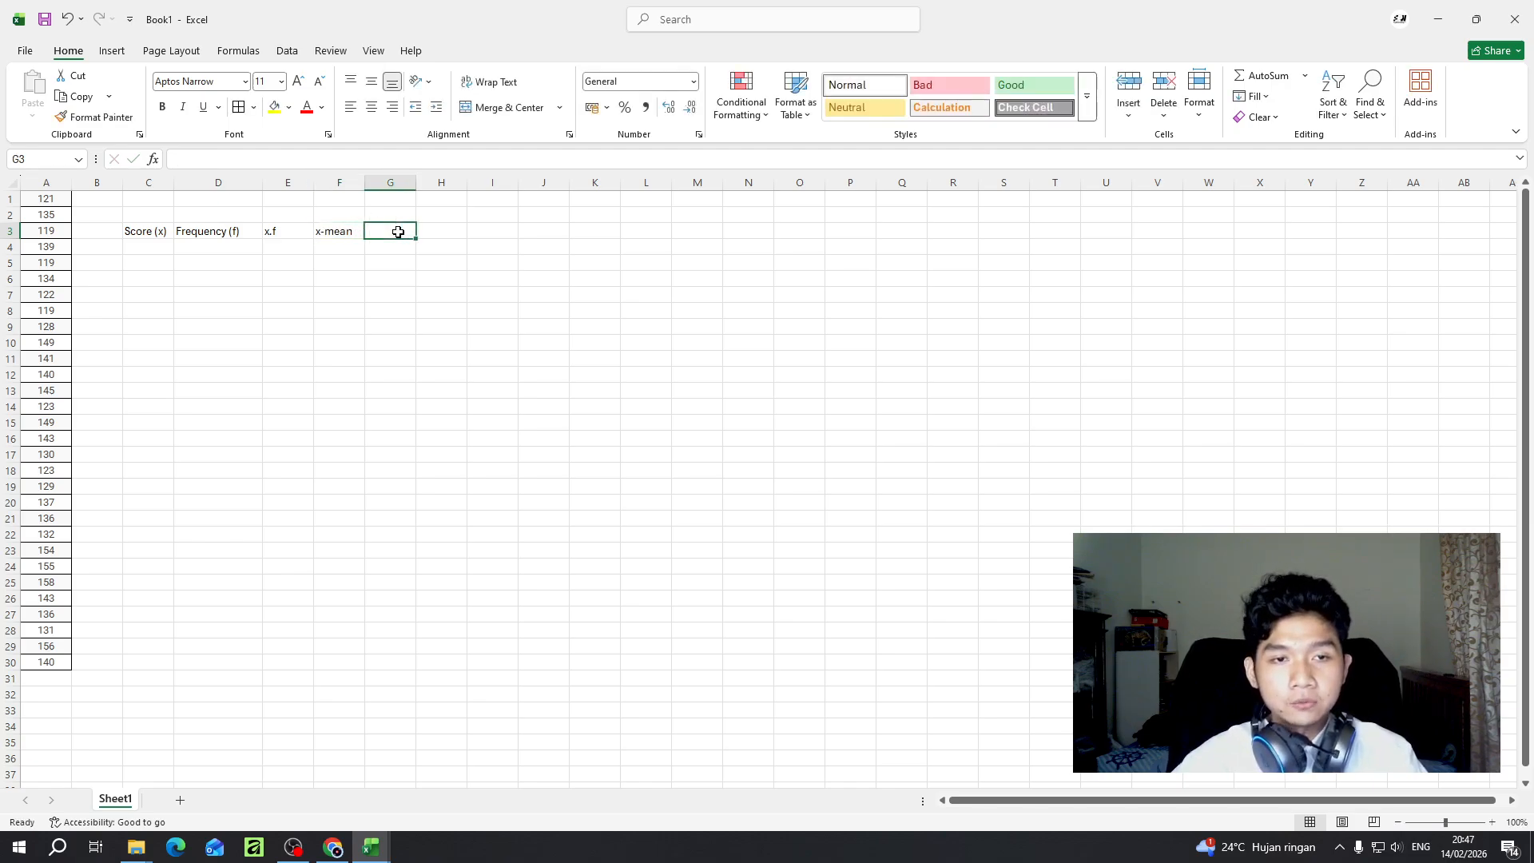
- Enter the header "(x-mean)2" in cell G3 and widen column G slightly to fit it
left_click(343, 231)
left_click(391, 235)
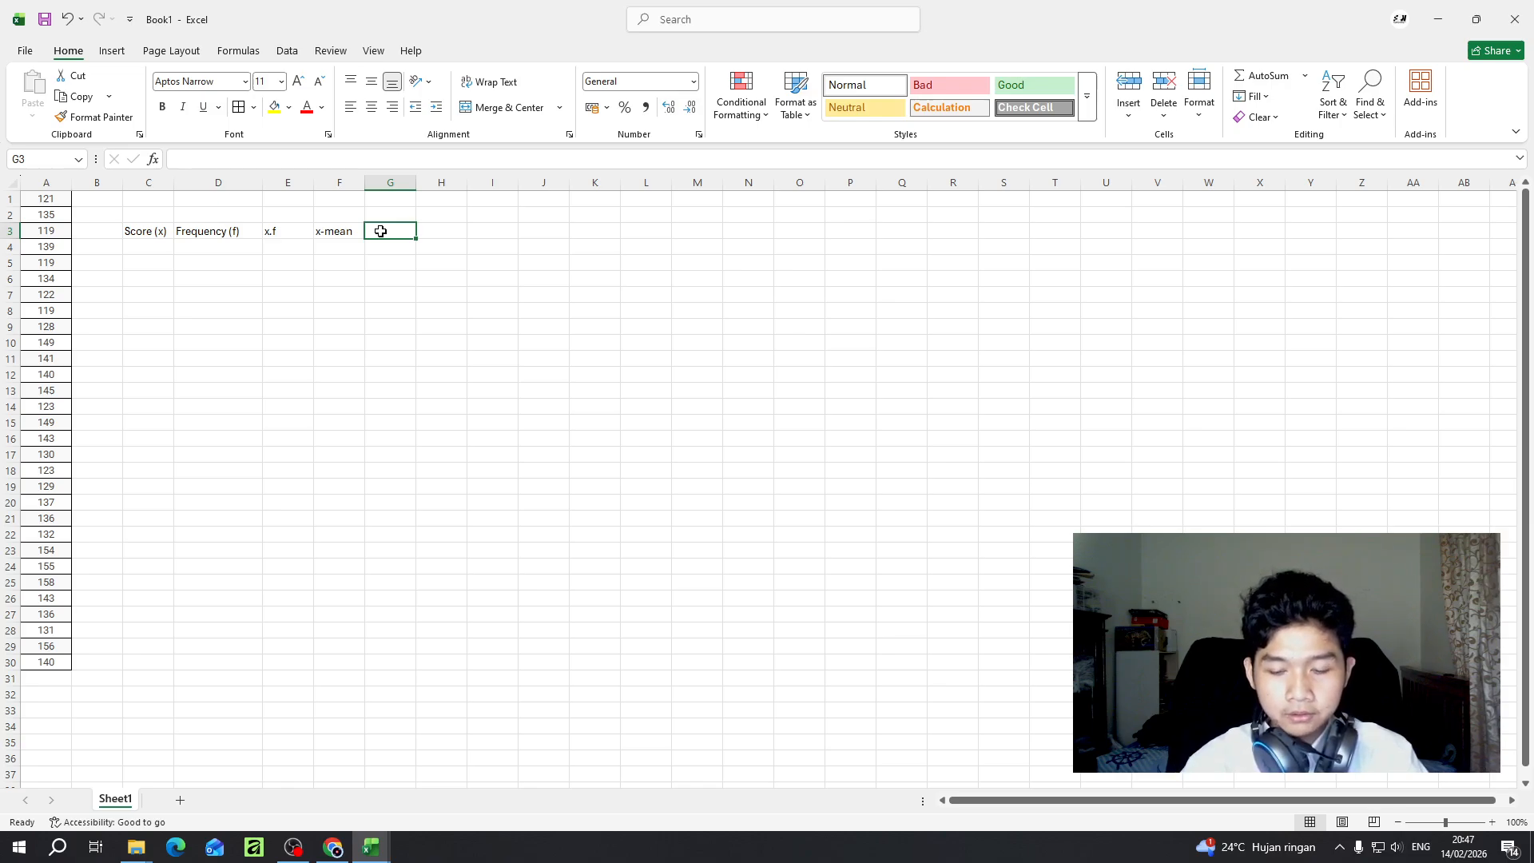
type("x")
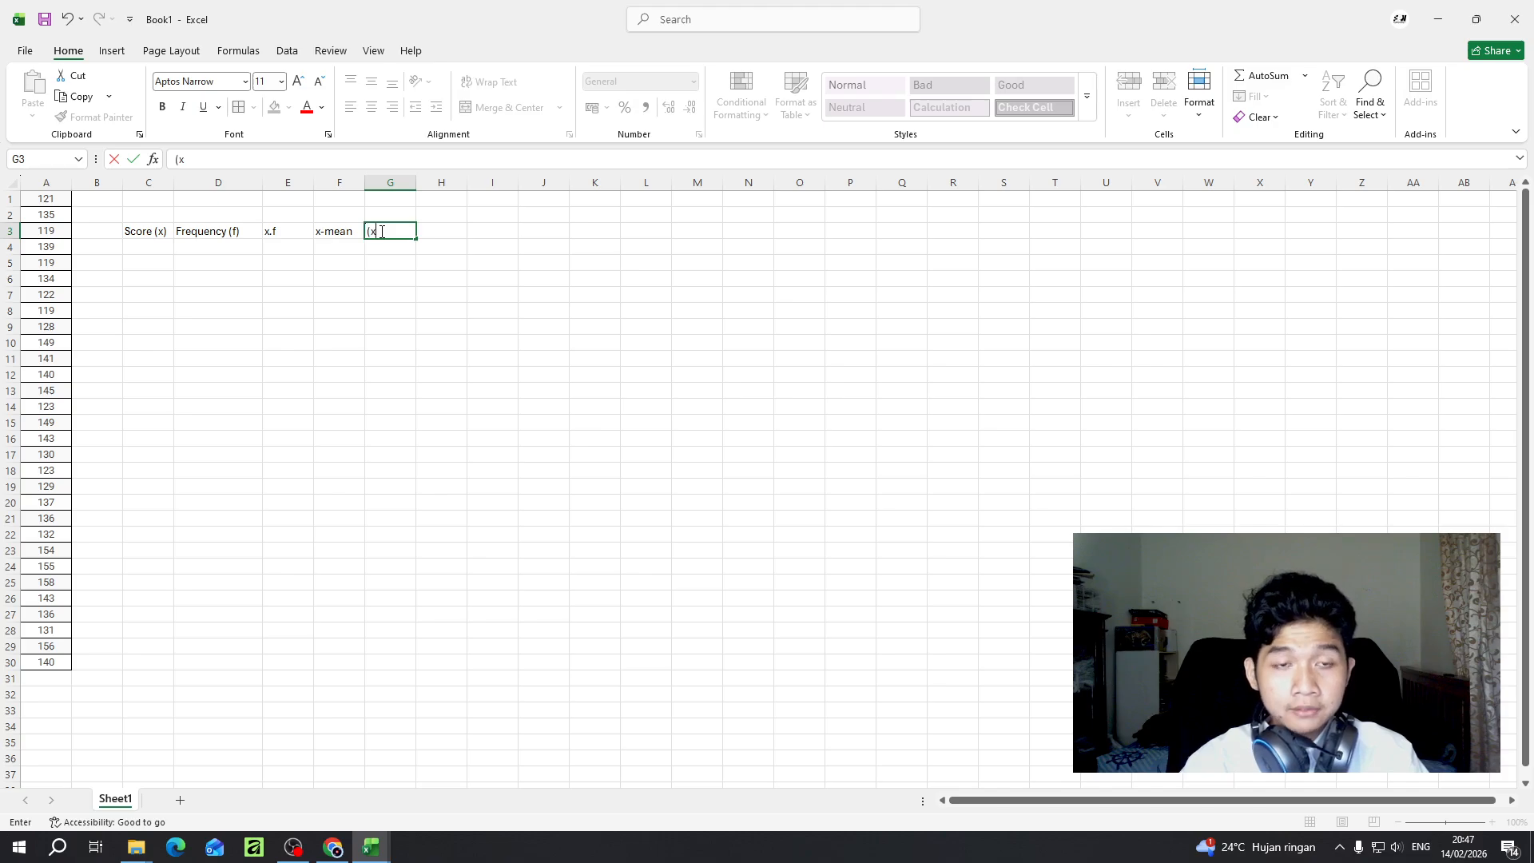
type("-mean)2")
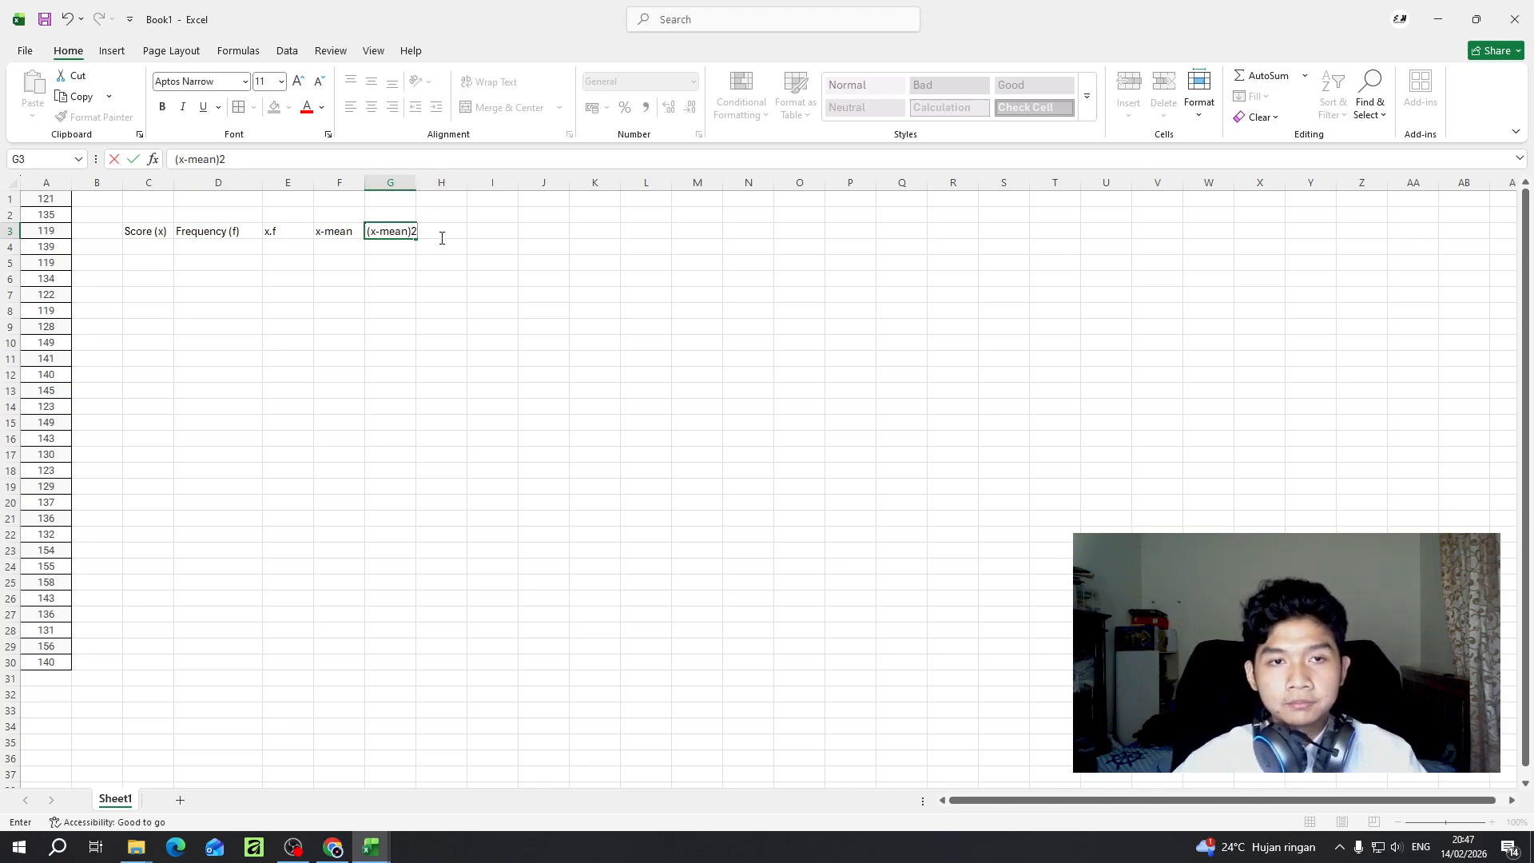
key("F2")
left_click(424, 201)
left_click(407, 215)
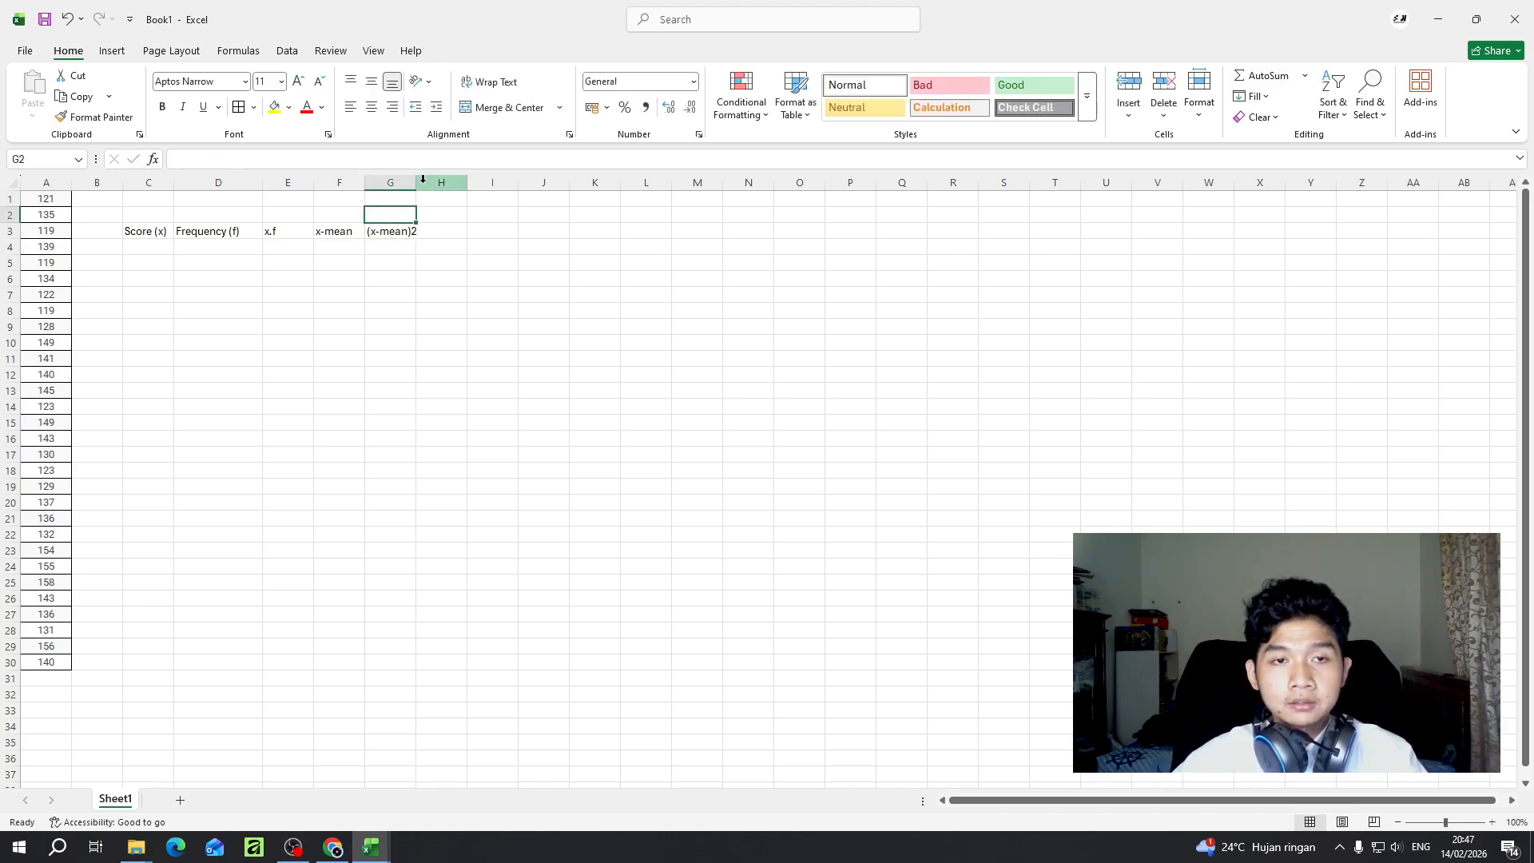
left_click_drag(419, 182, 430, 183)
left_click(411, 231)
- Enter the header "f.(x-mean)2" in cell H3 and widen column H to fit it
left_click(441, 231)
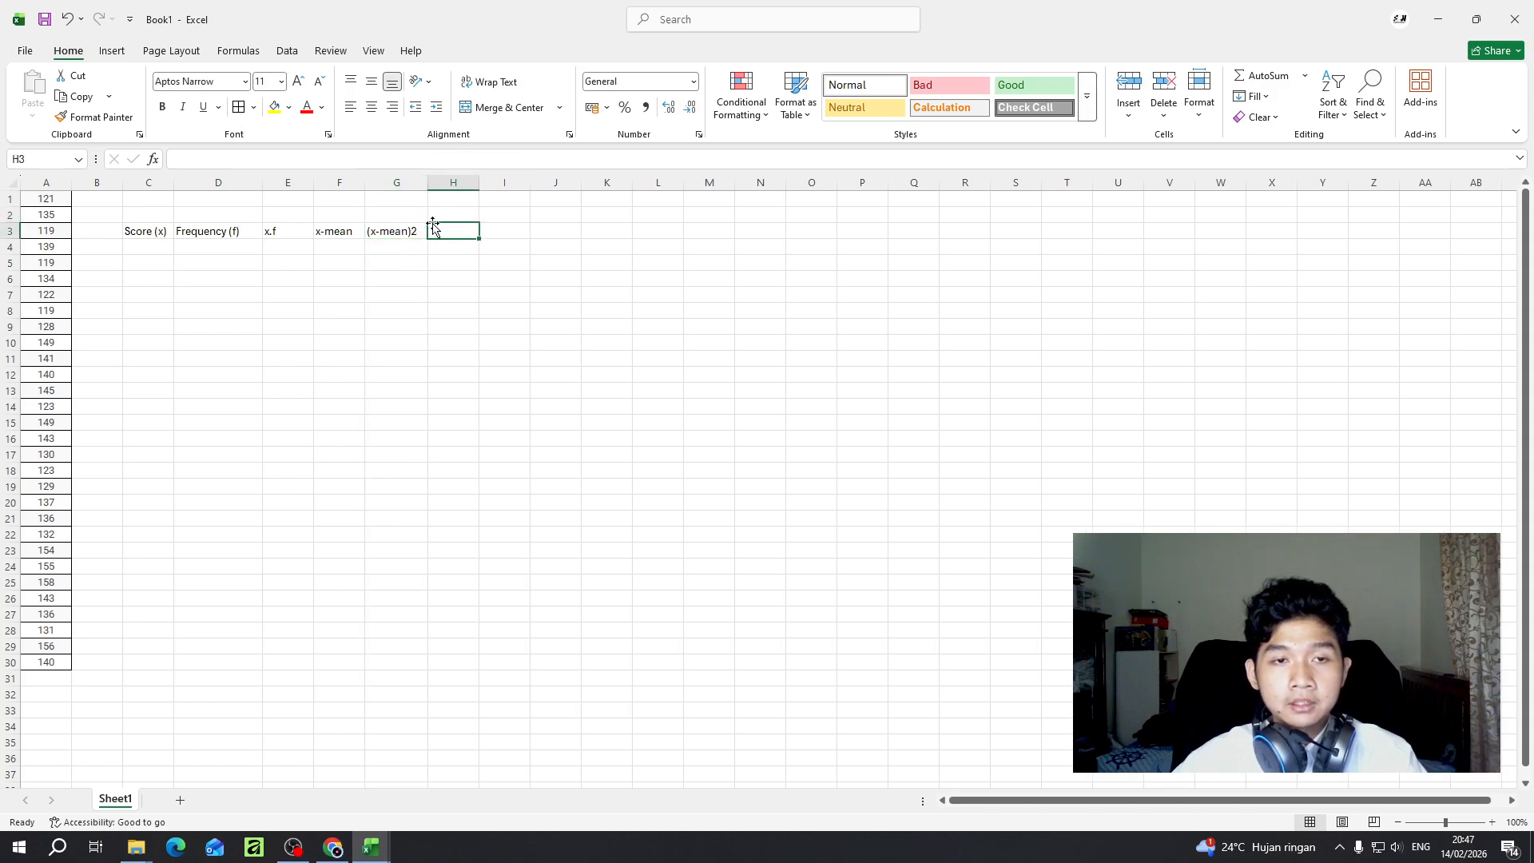
double_click(453, 231)
type("f.(x-mean)2")
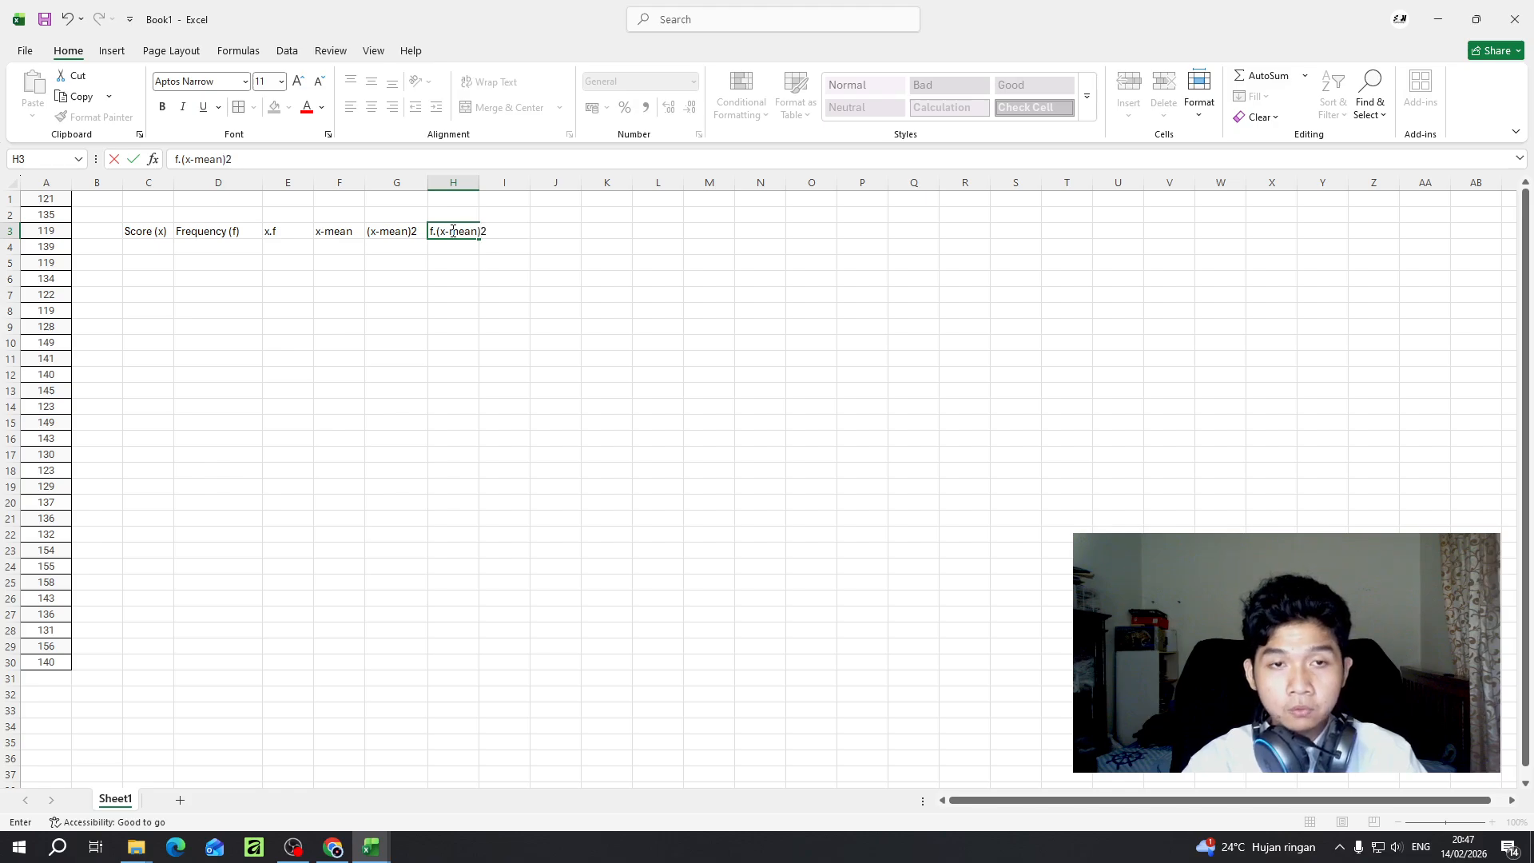
left_click(489, 212)
left_click_drag(478, 182, 515, 188)
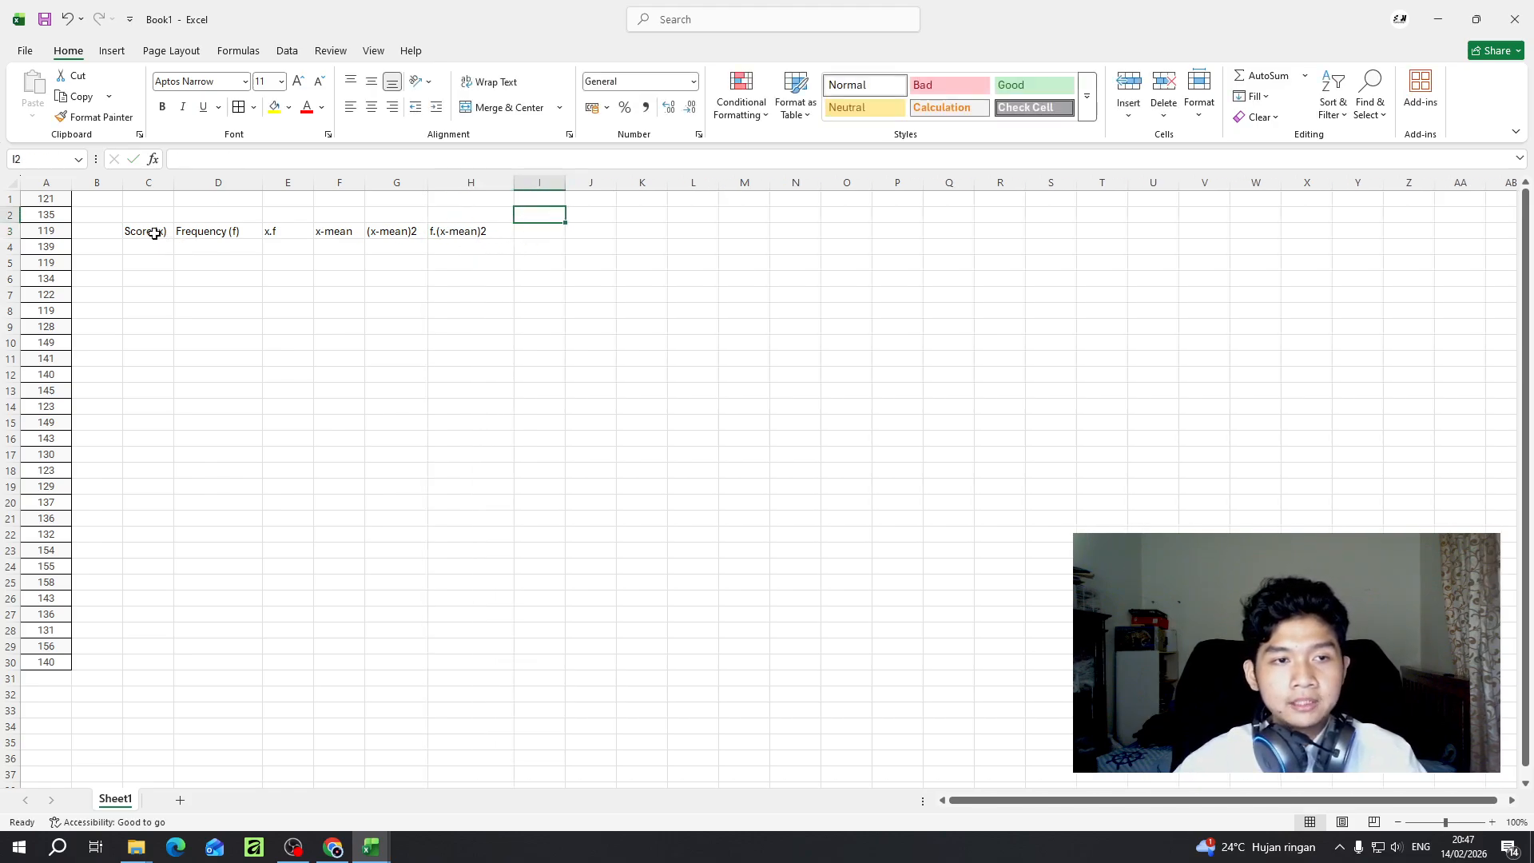
- Apply the Accent2 cell style to the header row C3:H3
left_click_drag(152, 231, 470, 235)
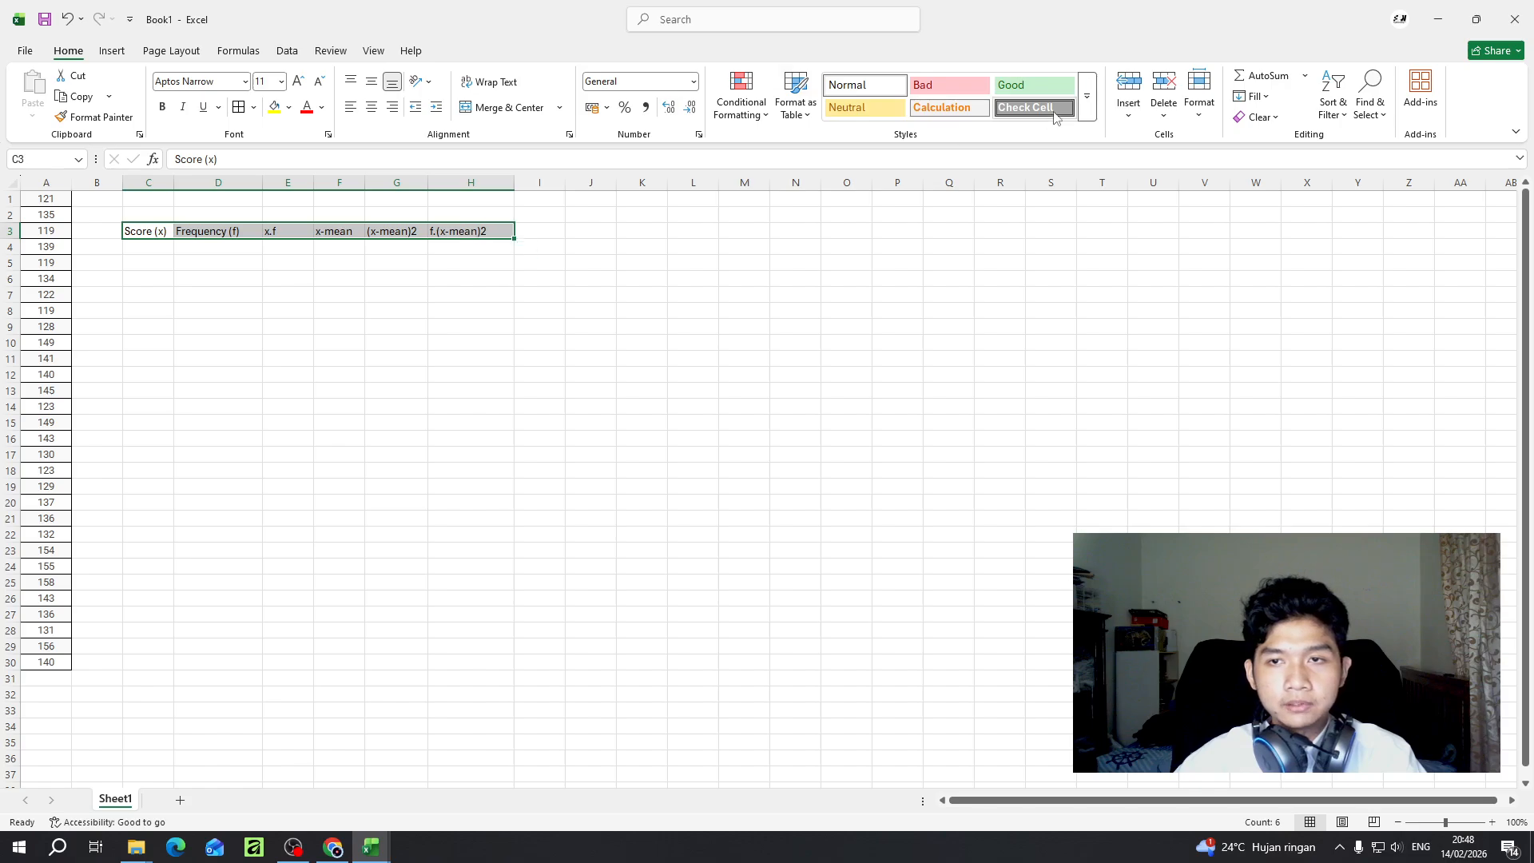
left_click(1087, 96)
left_click(1124, 162)
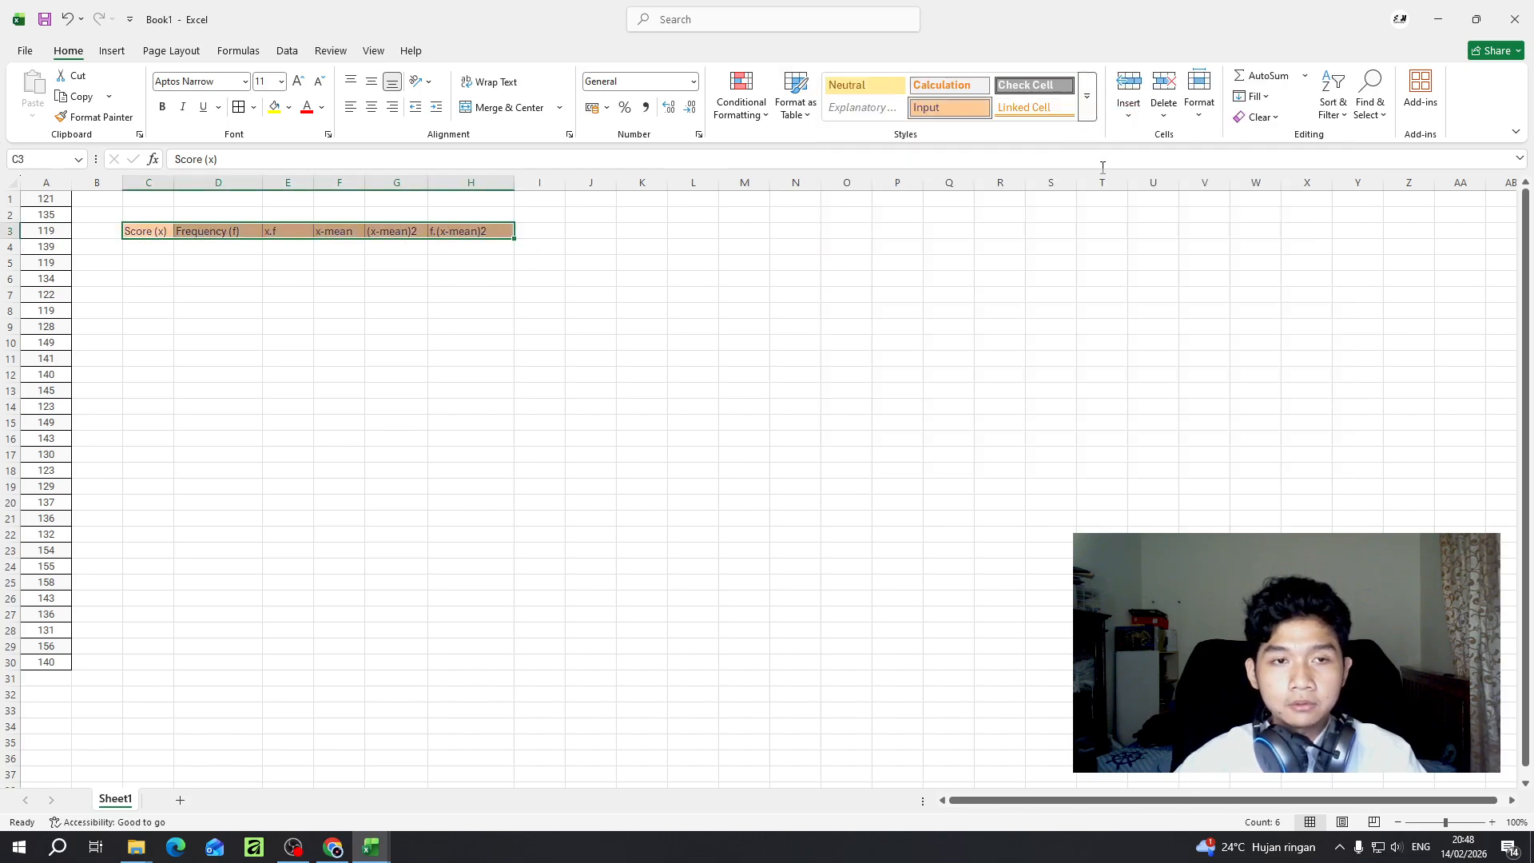
left_click(1091, 116)
left_click(955, 354)
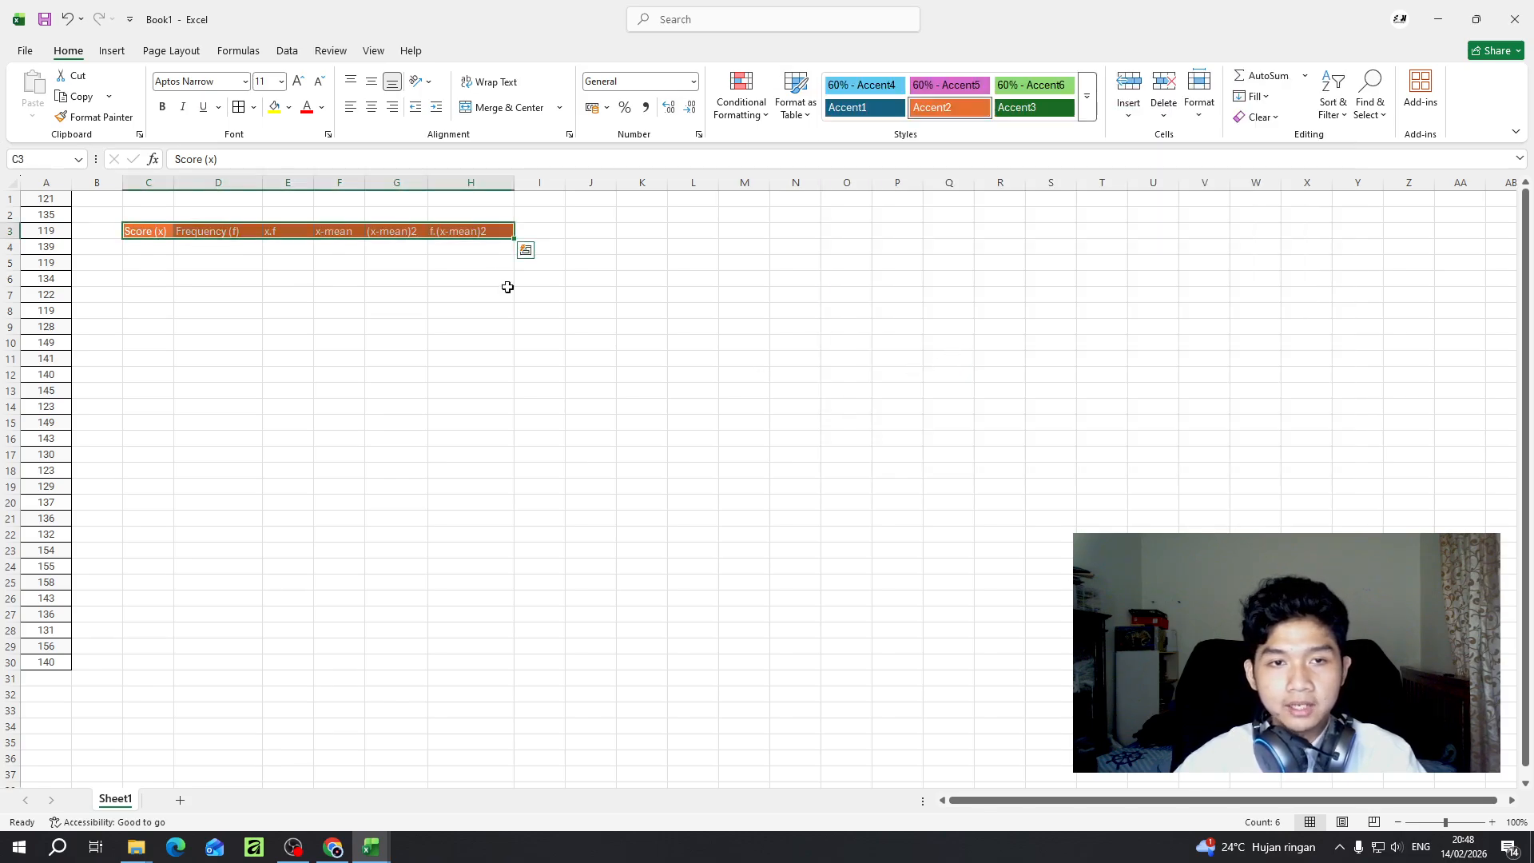
- Try a black fill on the header cells C3:H3 and undo it
left_click_drag(149, 234, 469, 233)
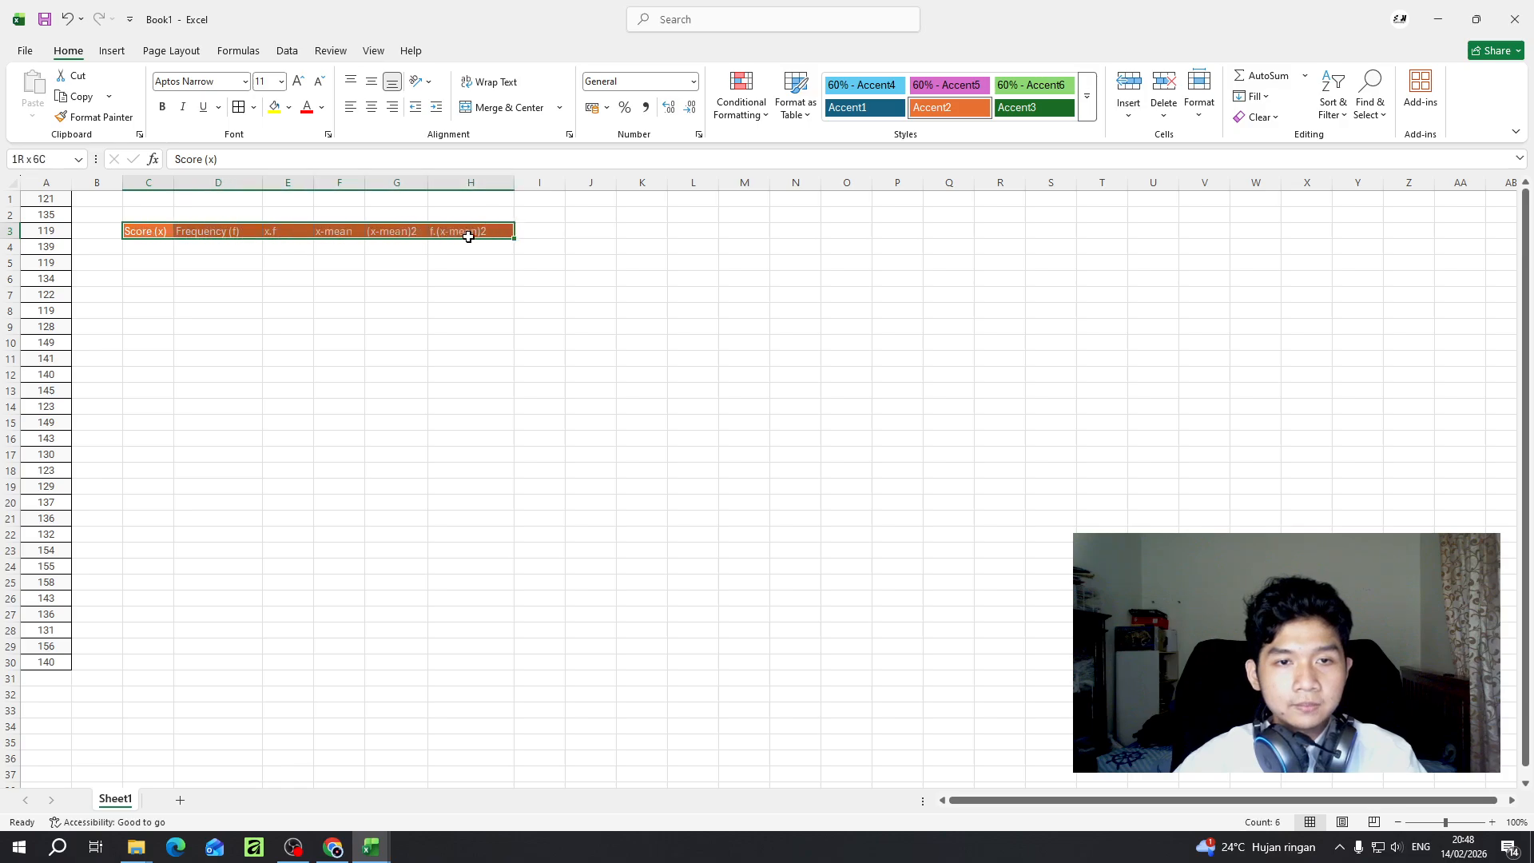
left_click(289, 107)
left_click(300, 188)
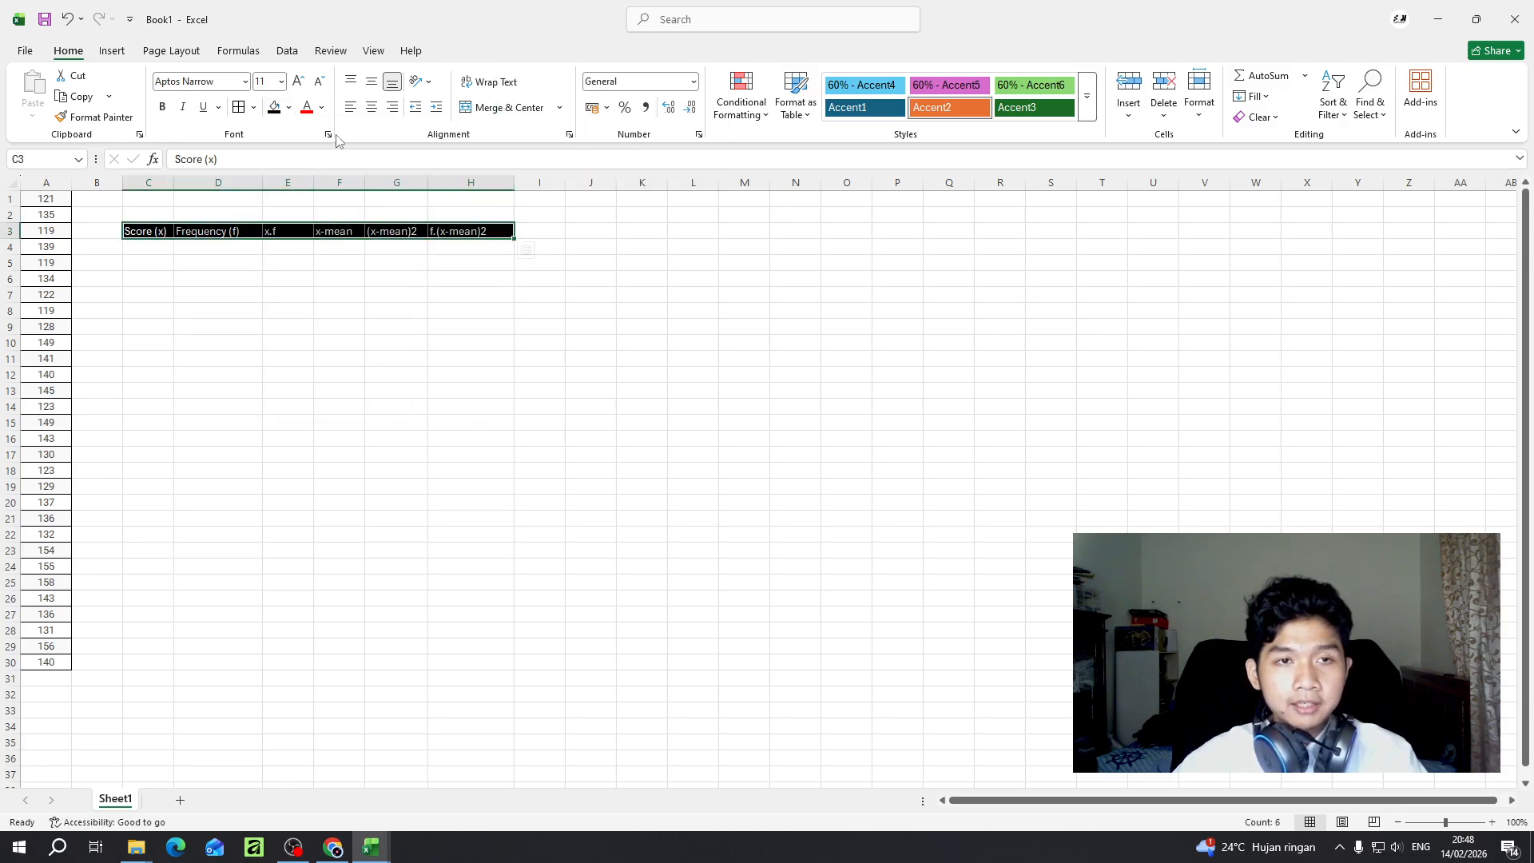
key("ctrl+z")
- Set the font color of the header cells C3:H3 to black
left_click(149, 234)
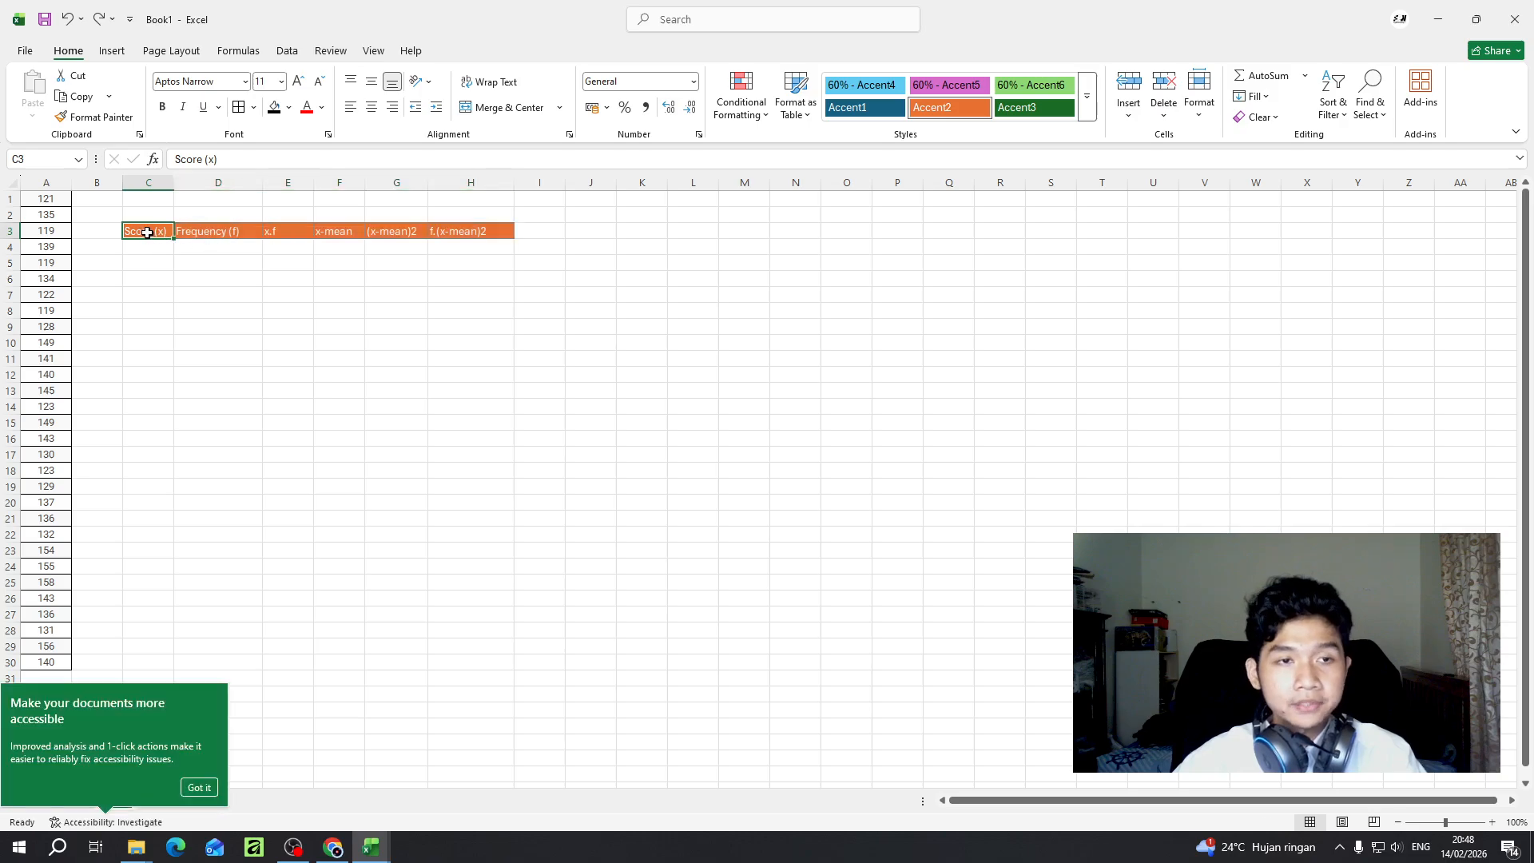
left_click_drag(147, 233, 469, 231)
left_click(321, 107)
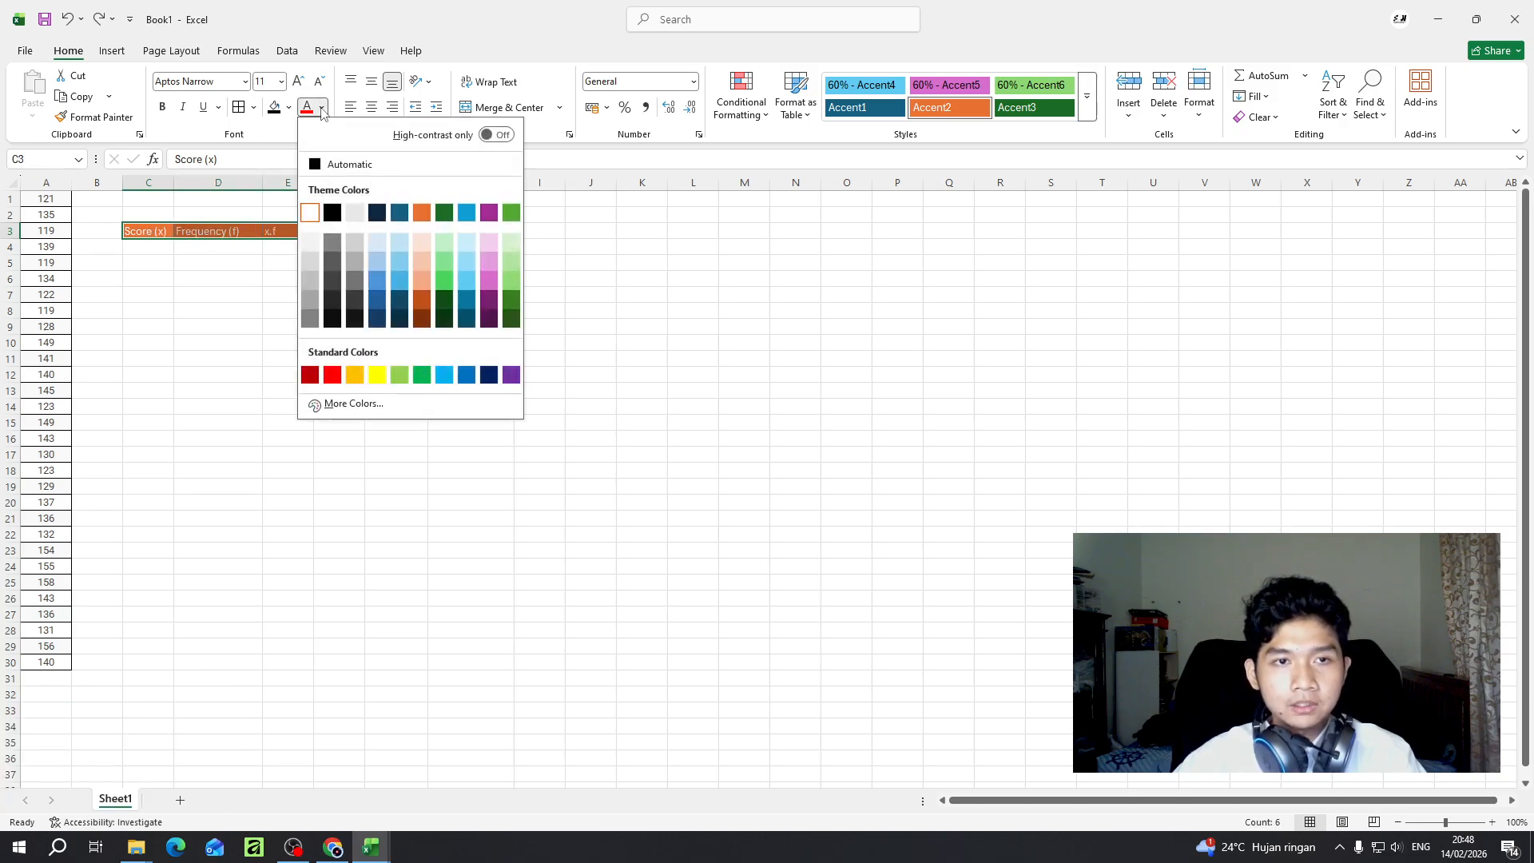
left_click(333, 211)
left_click(187, 246)
left_click(149, 234)
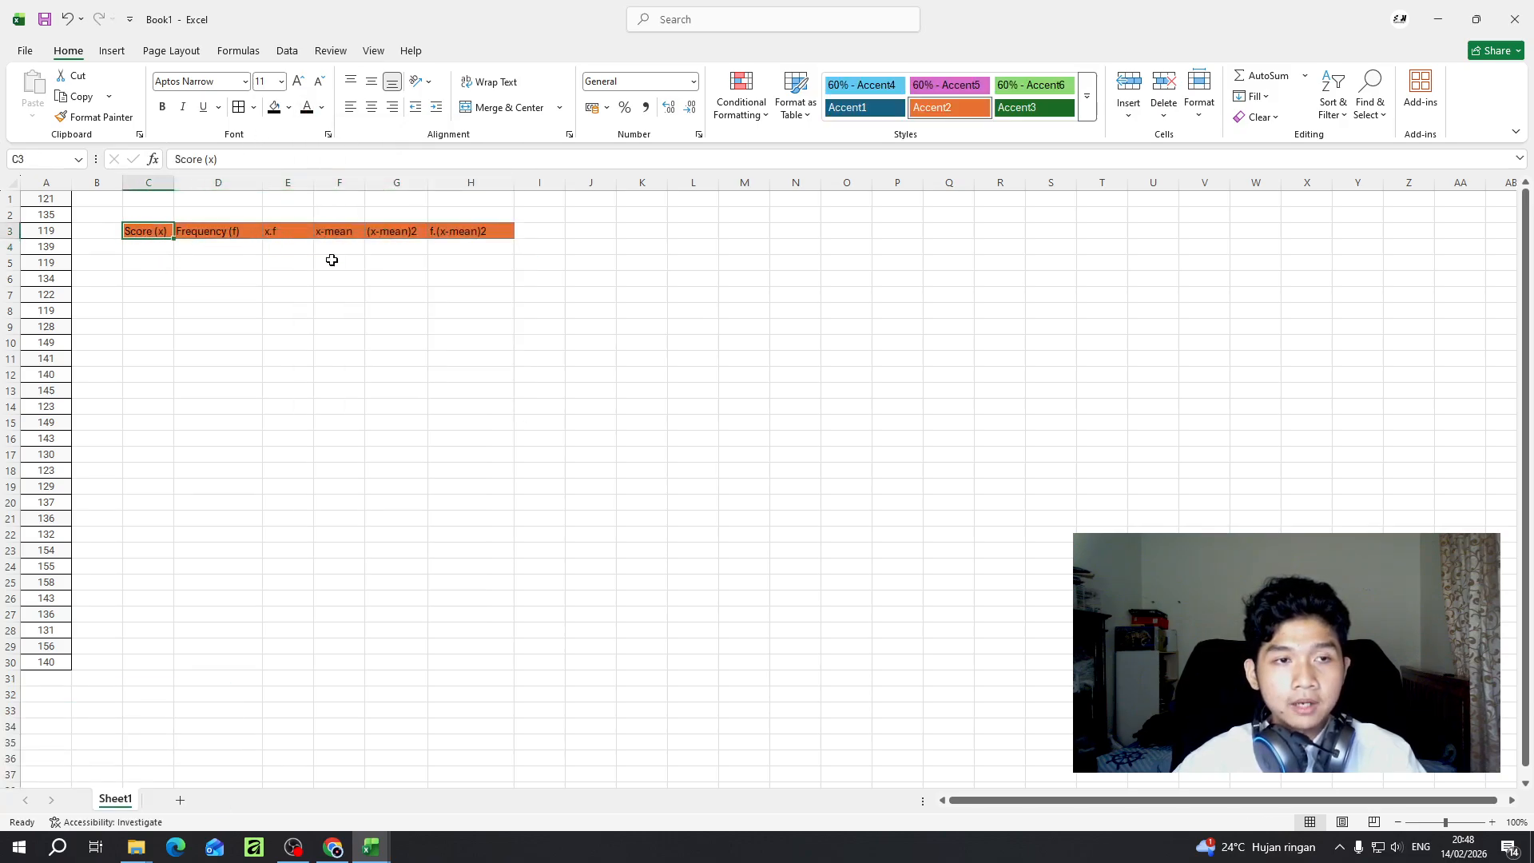
left_click(519, 262)
left_click(440, 243)
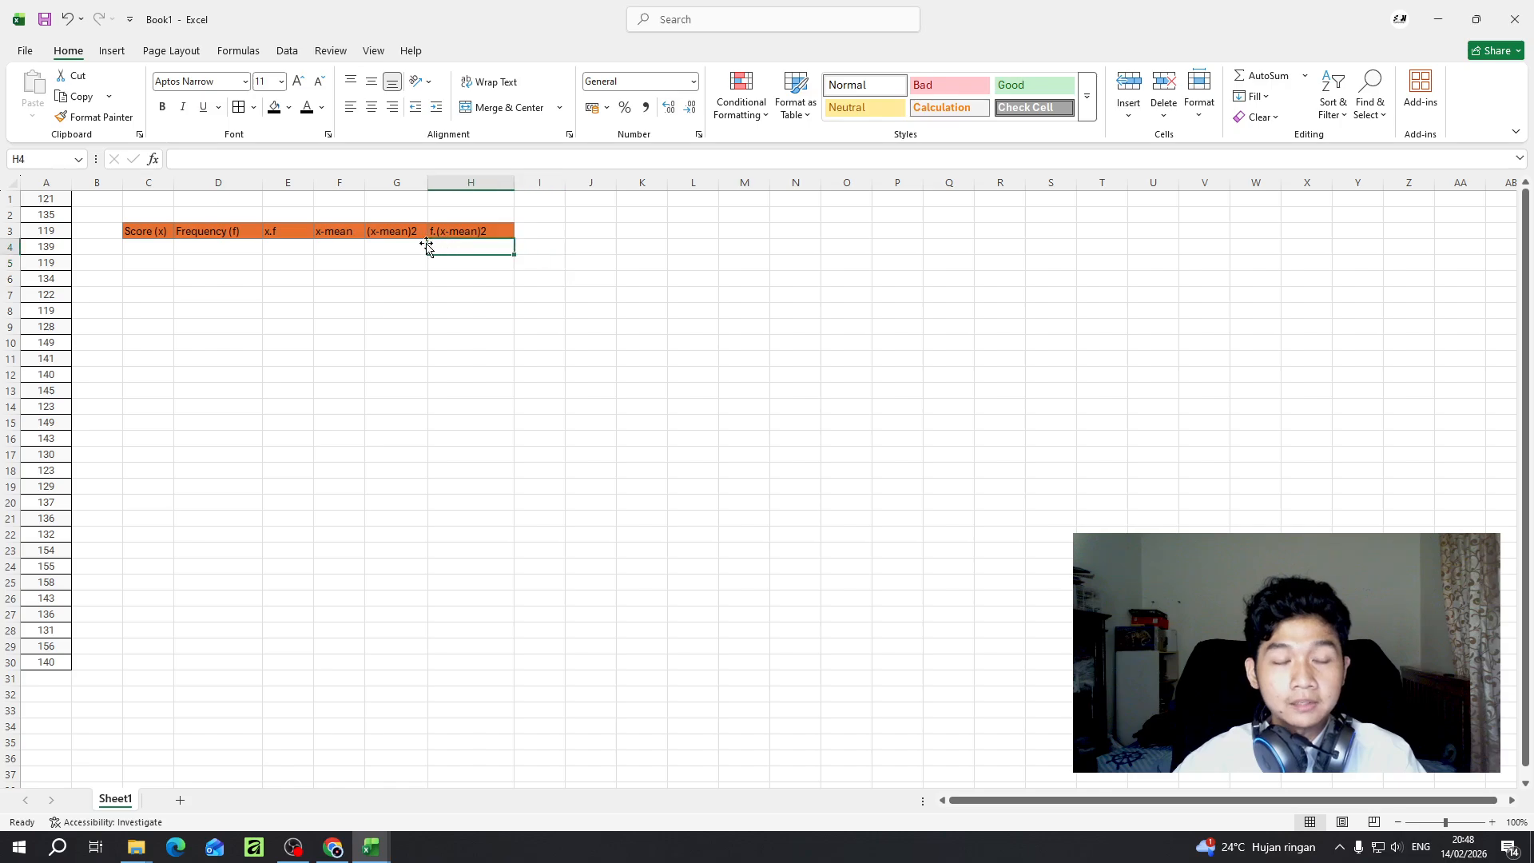
- Copy the scores in A1:A30 and paste them under the Score (x) header starting at cell C4
left_click(140, 231)
left_click(144, 248)
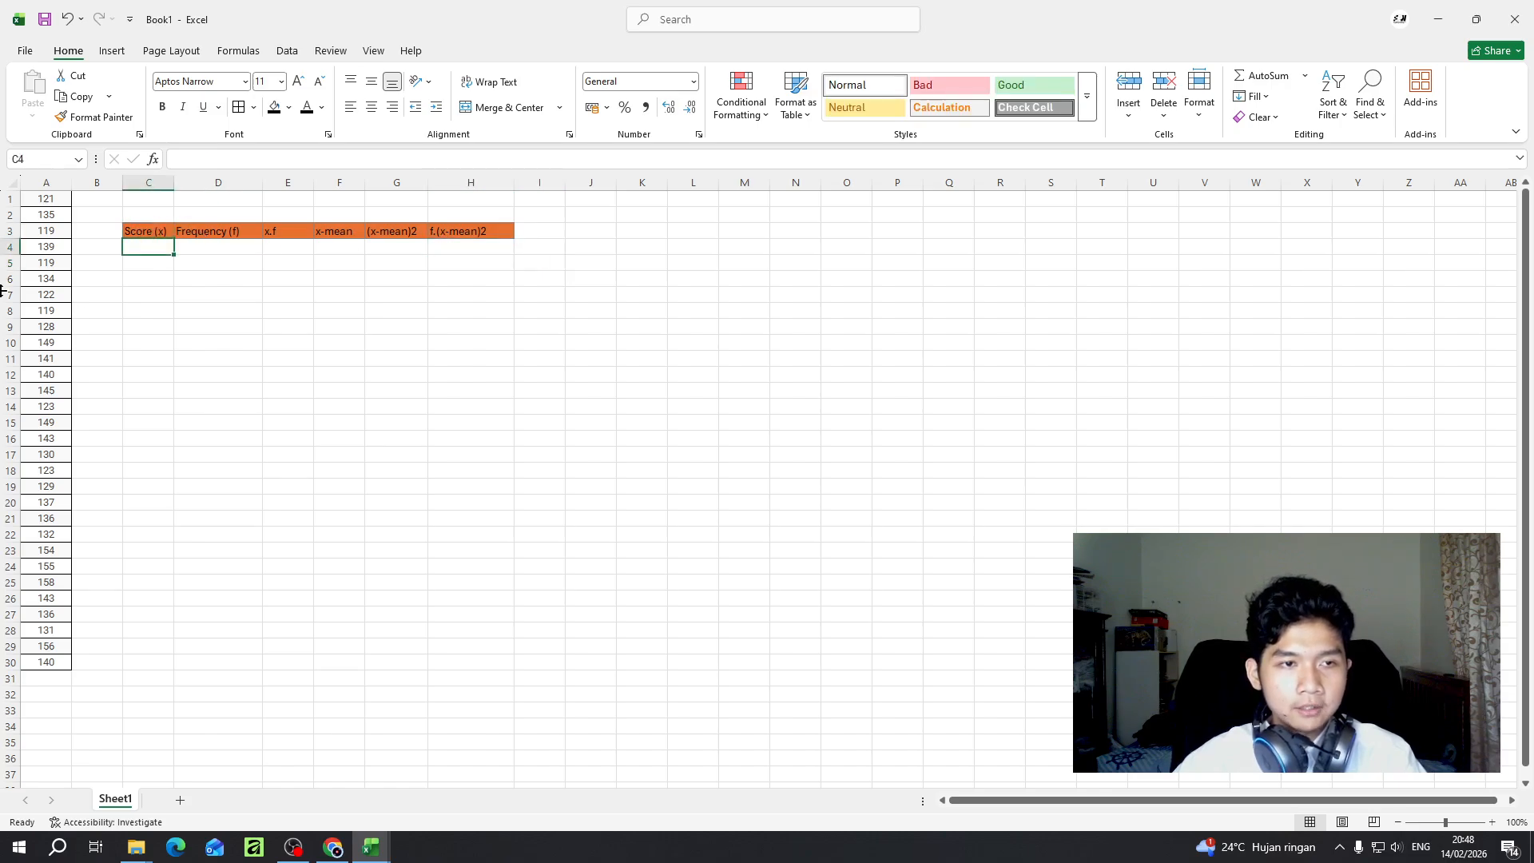
left_click(46, 200)
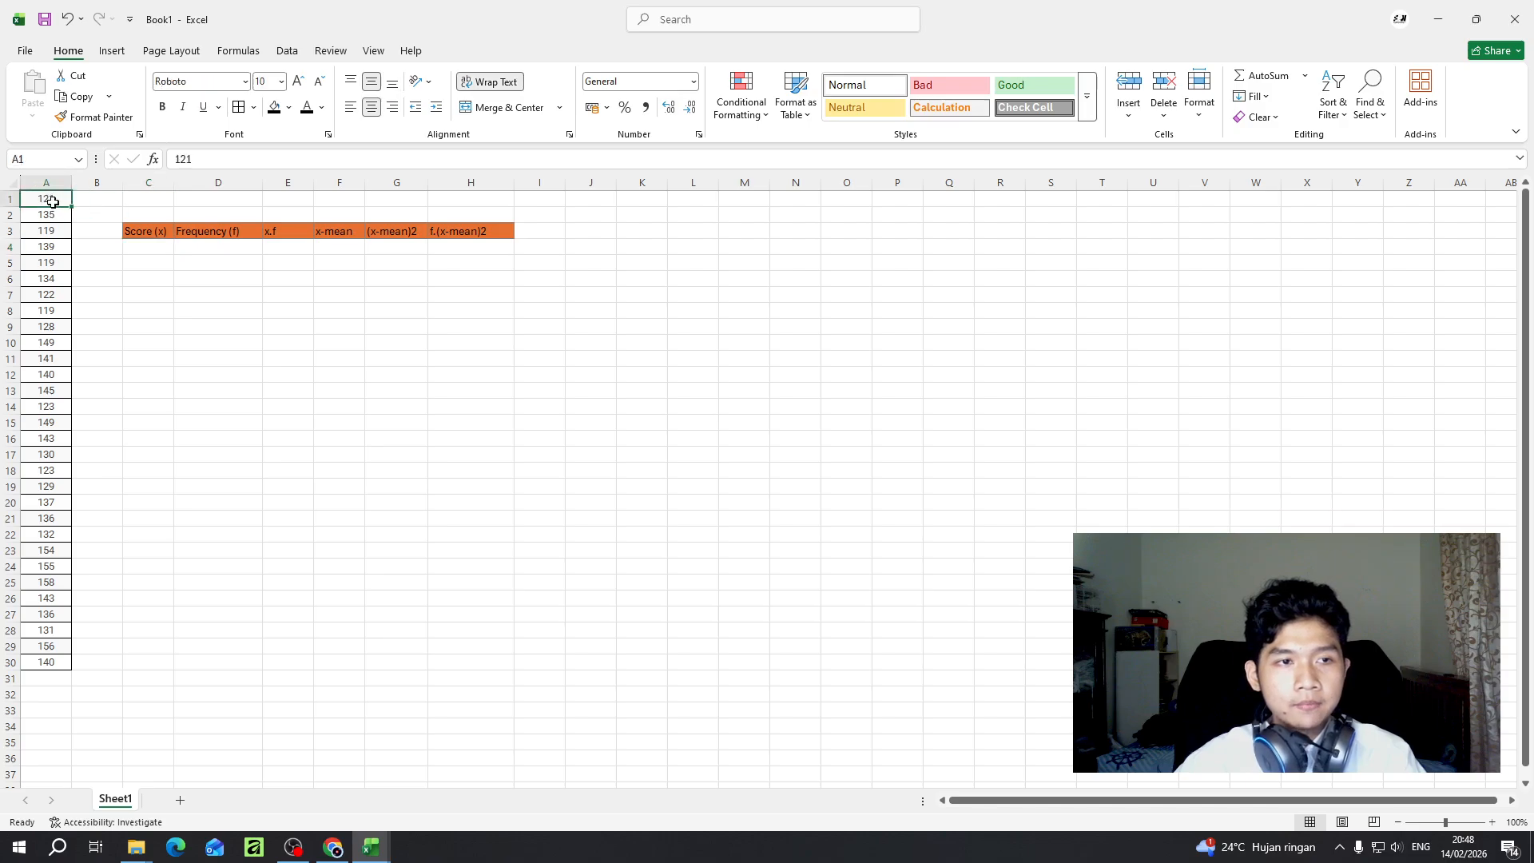
left_click_drag(52, 201, 55, 663)
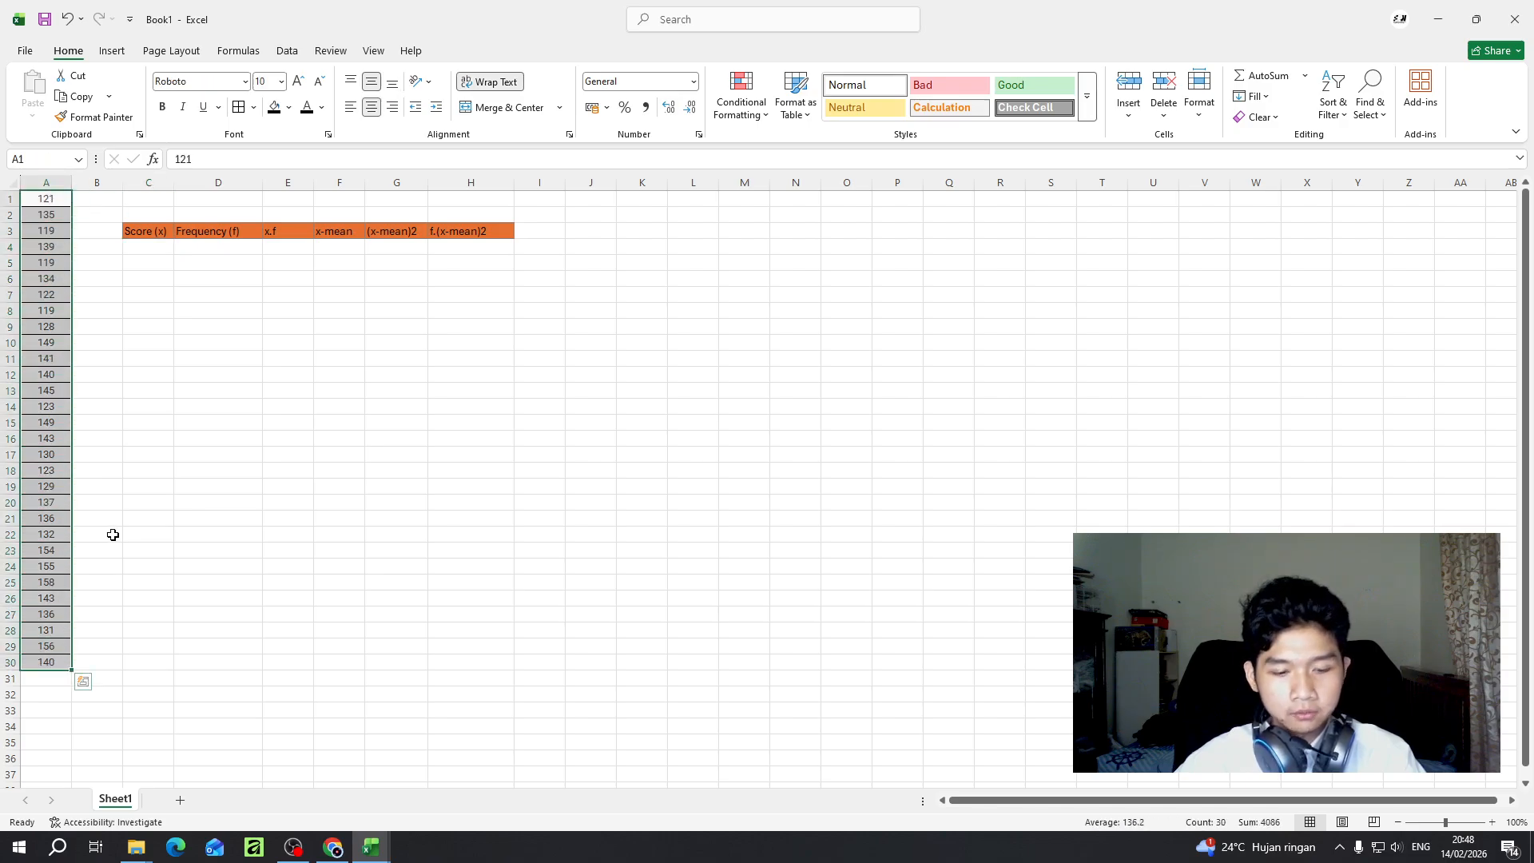
key("ctrl+c")
left_click(155, 247)
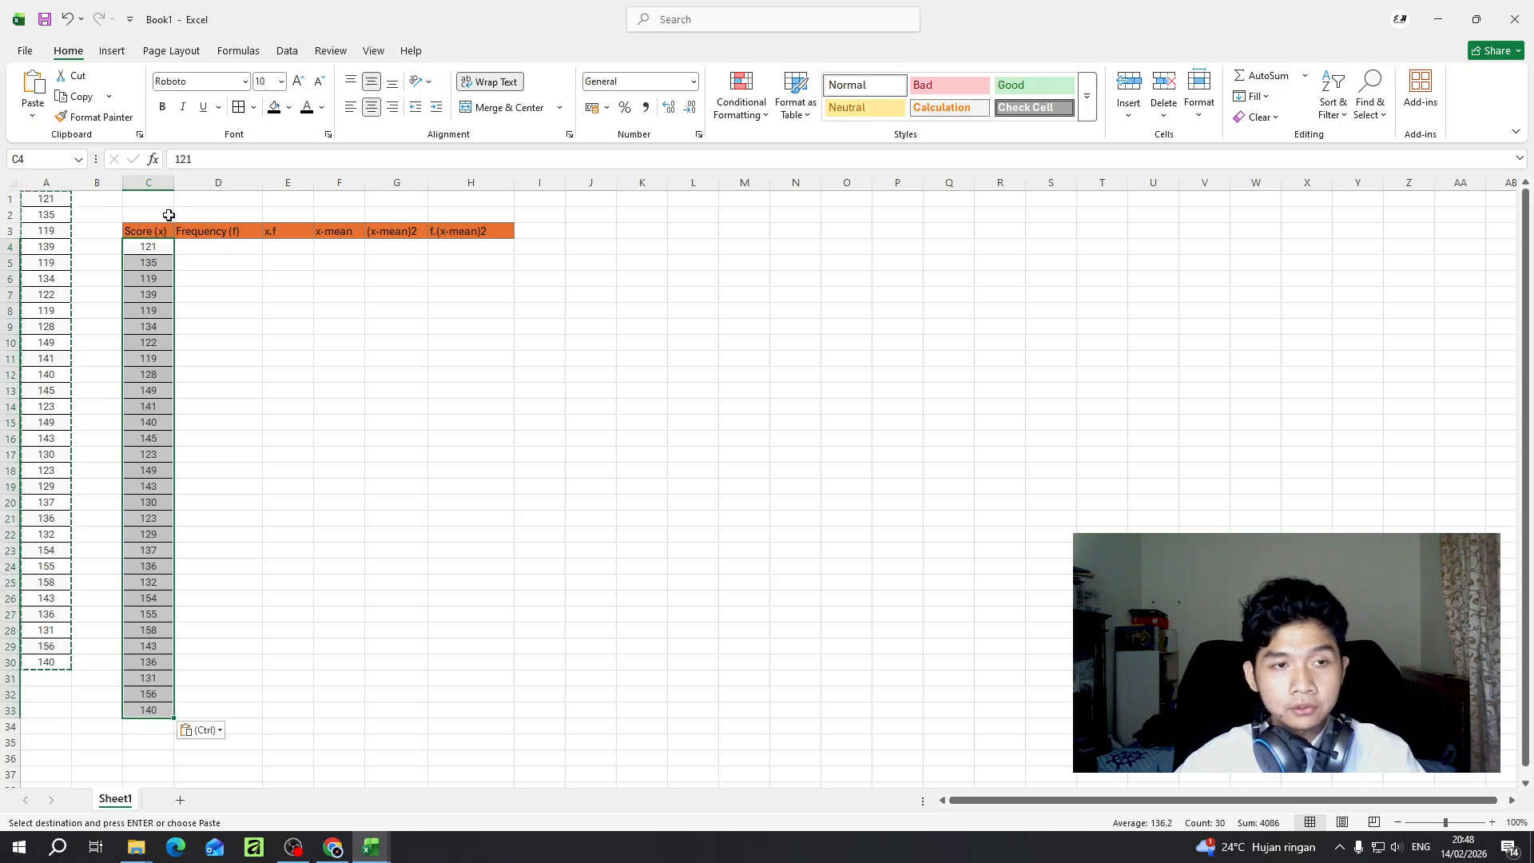
key("ctrl+v")
left_click(223, 302)
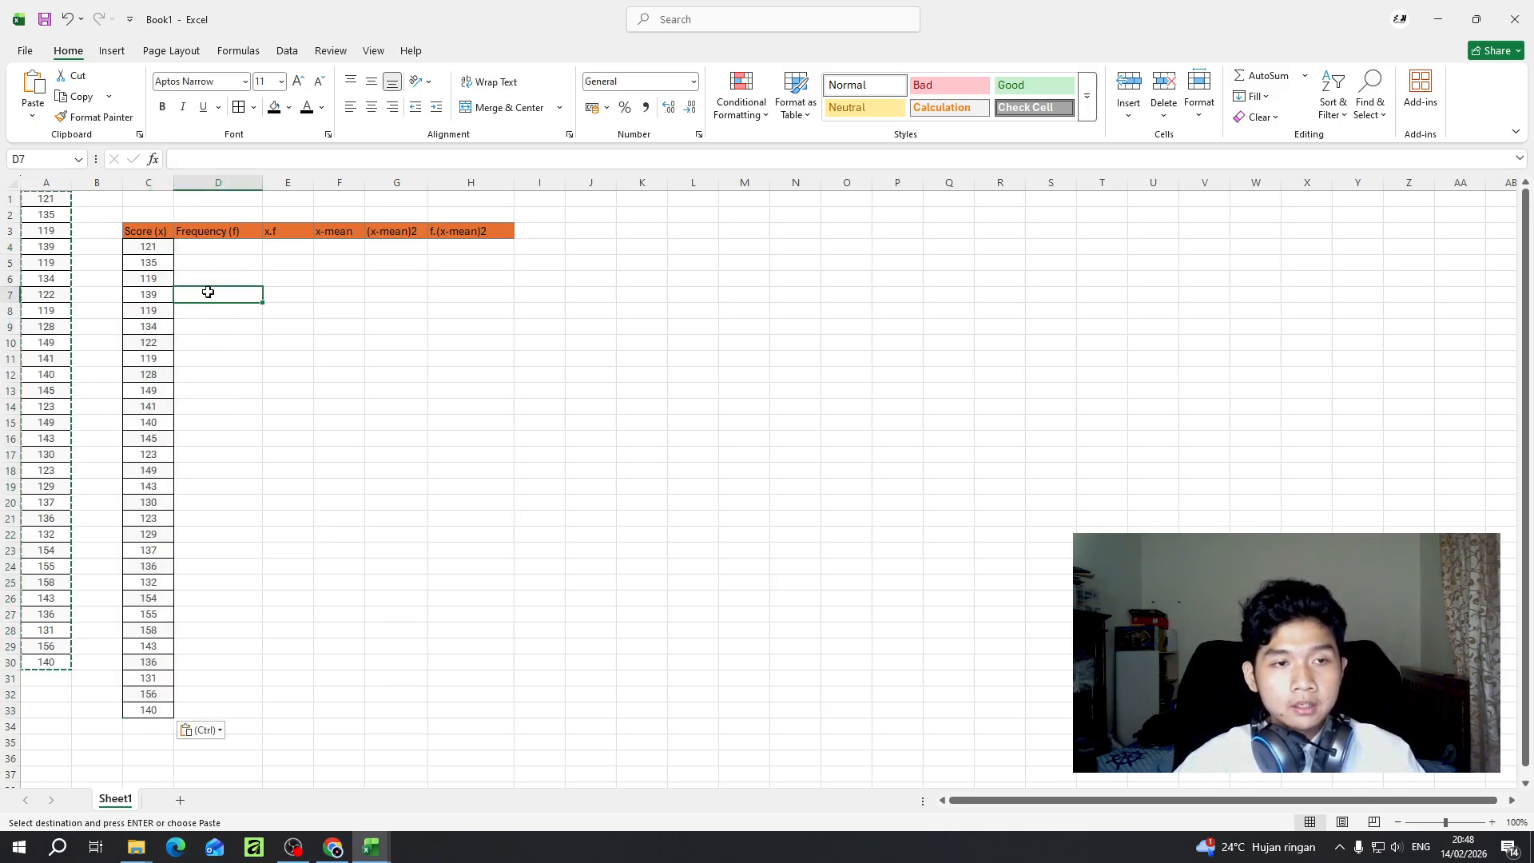
- Sort the scores in C4:C33 from smallest to largest, continuing with the current selection only
left_click(145, 267)
left_click(147, 251)
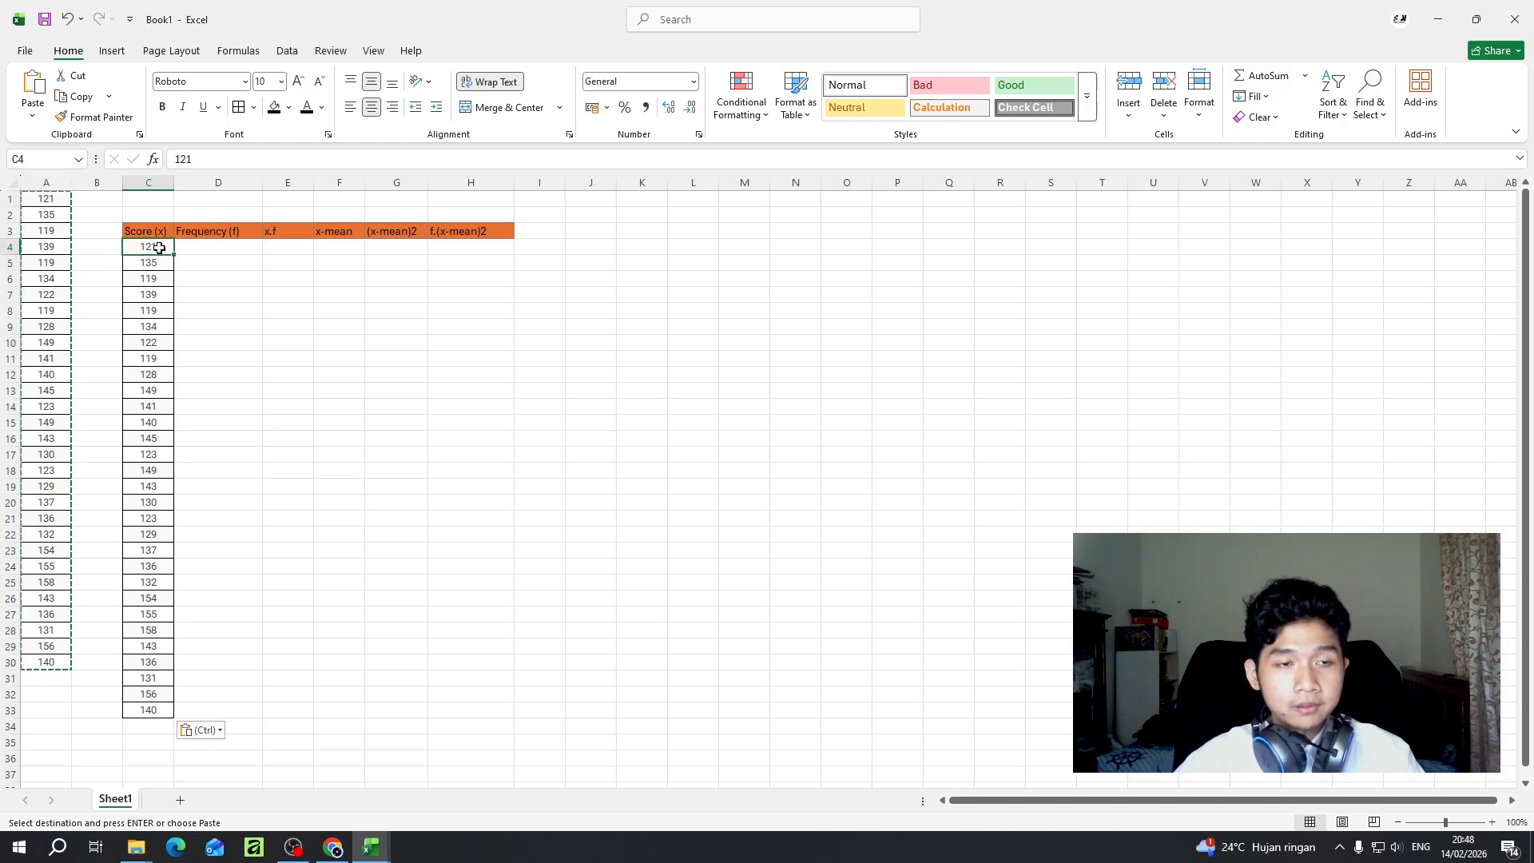
left_click_drag(160, 248, 160, 710)
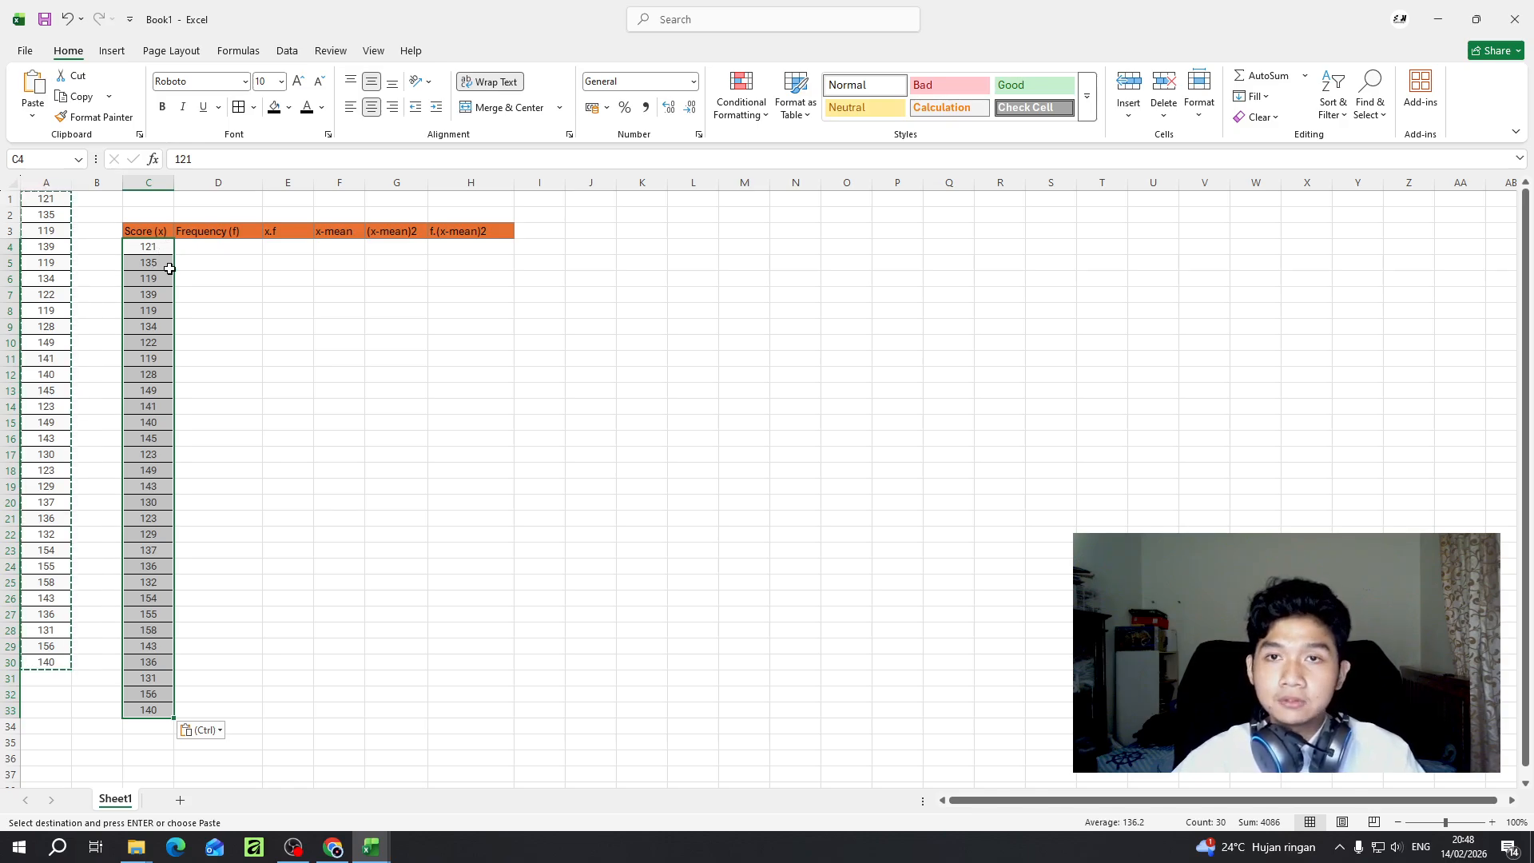
left_click(290, 52)
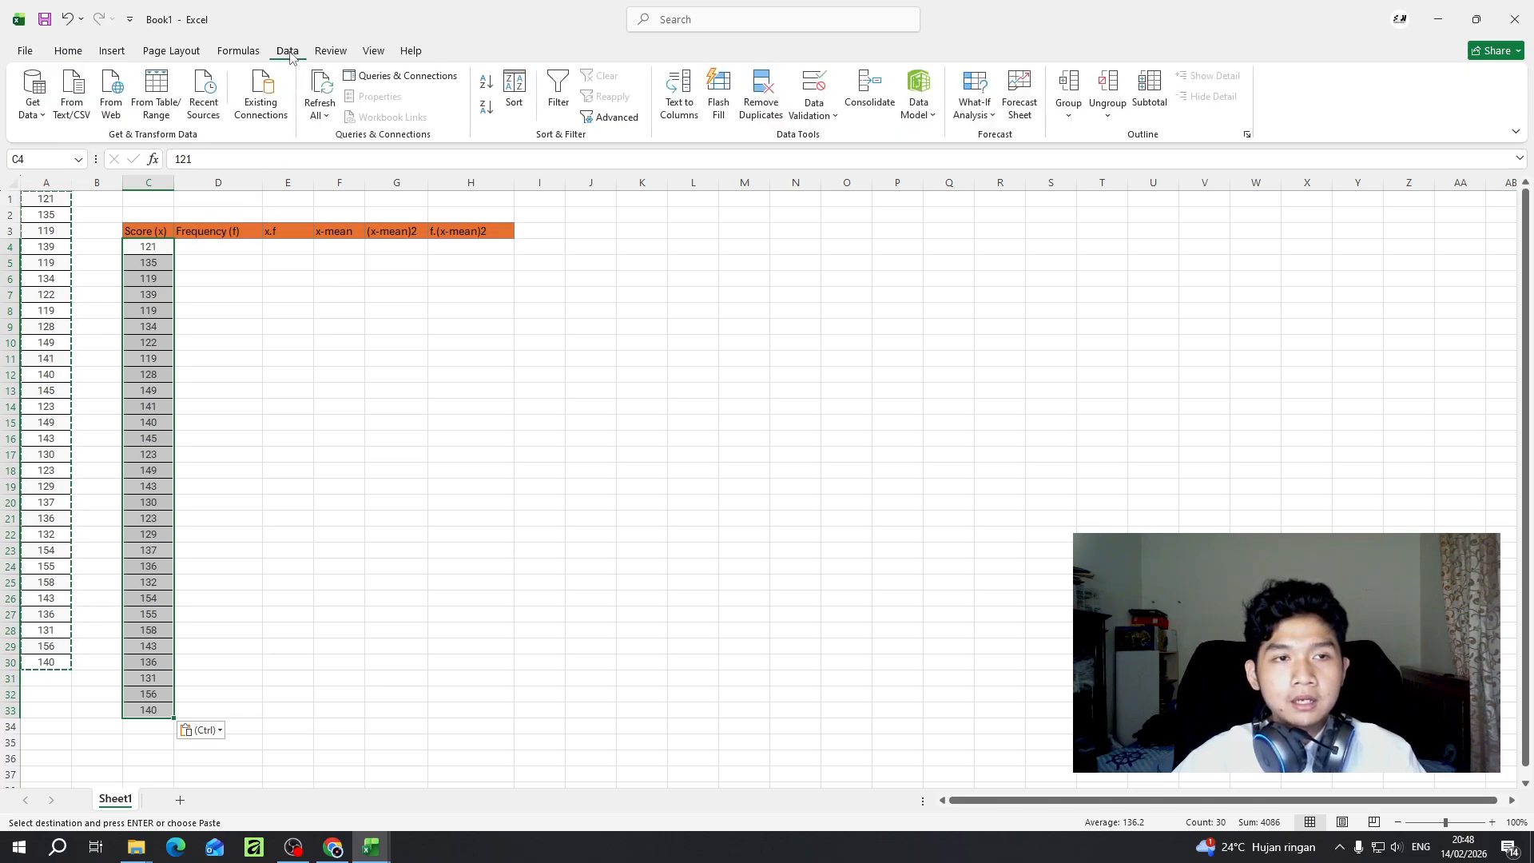
left_click(488, 86)
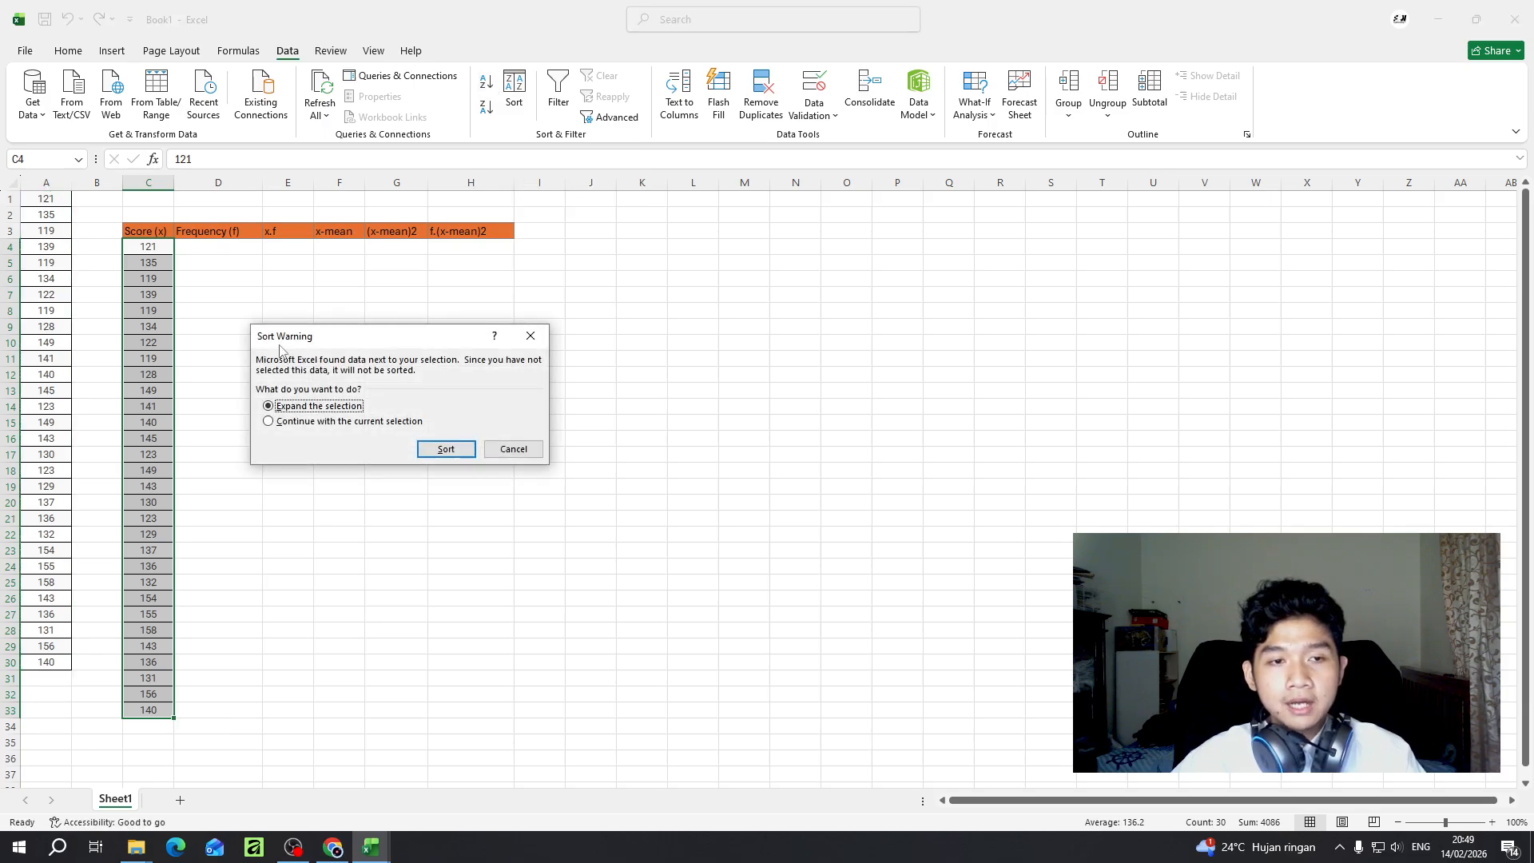
left_click(289, 425)
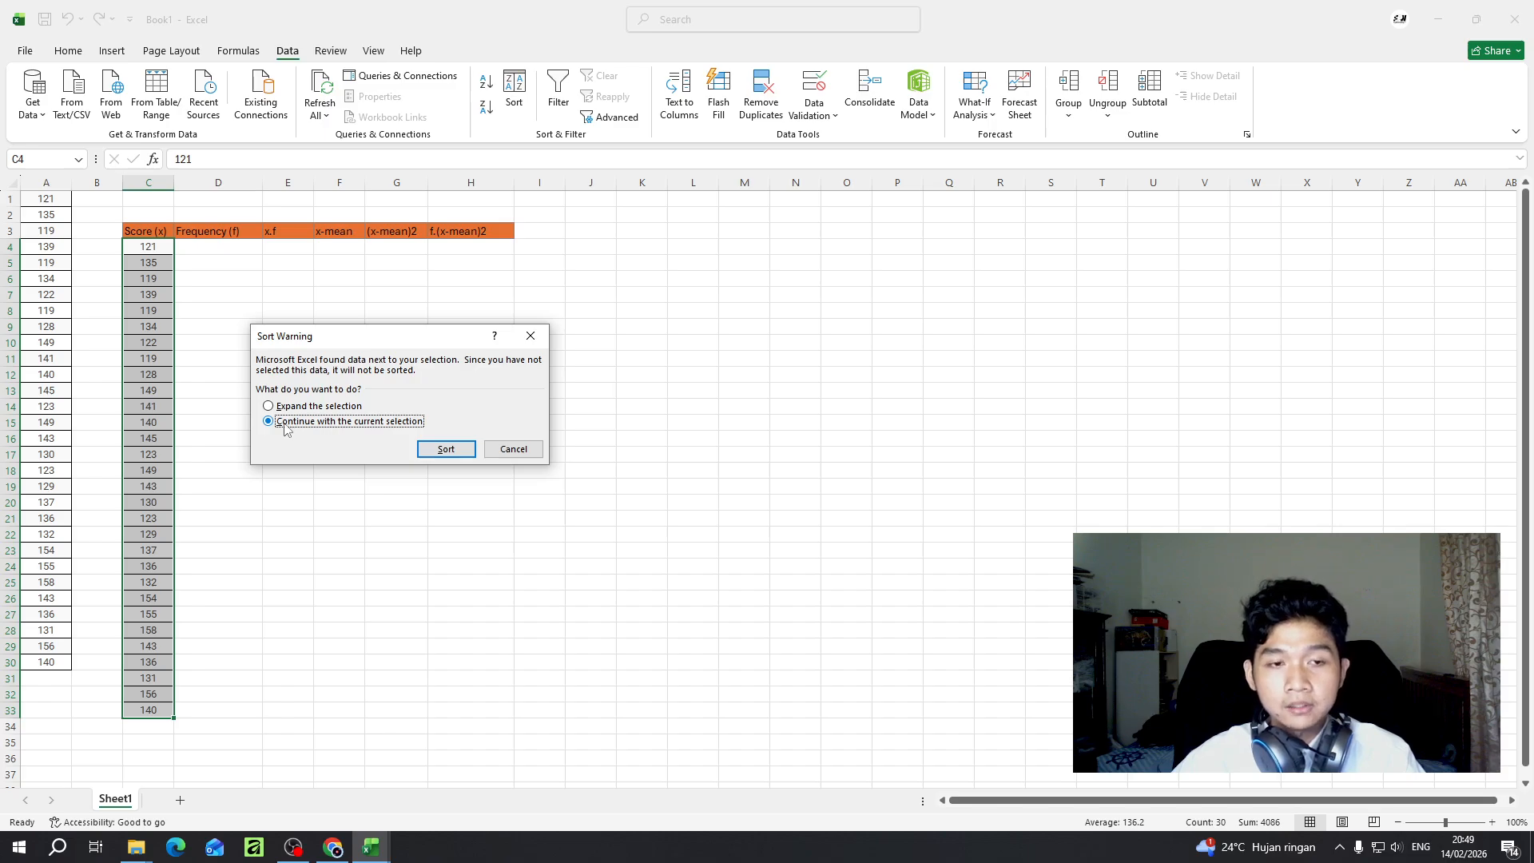
left_click(443, 450)
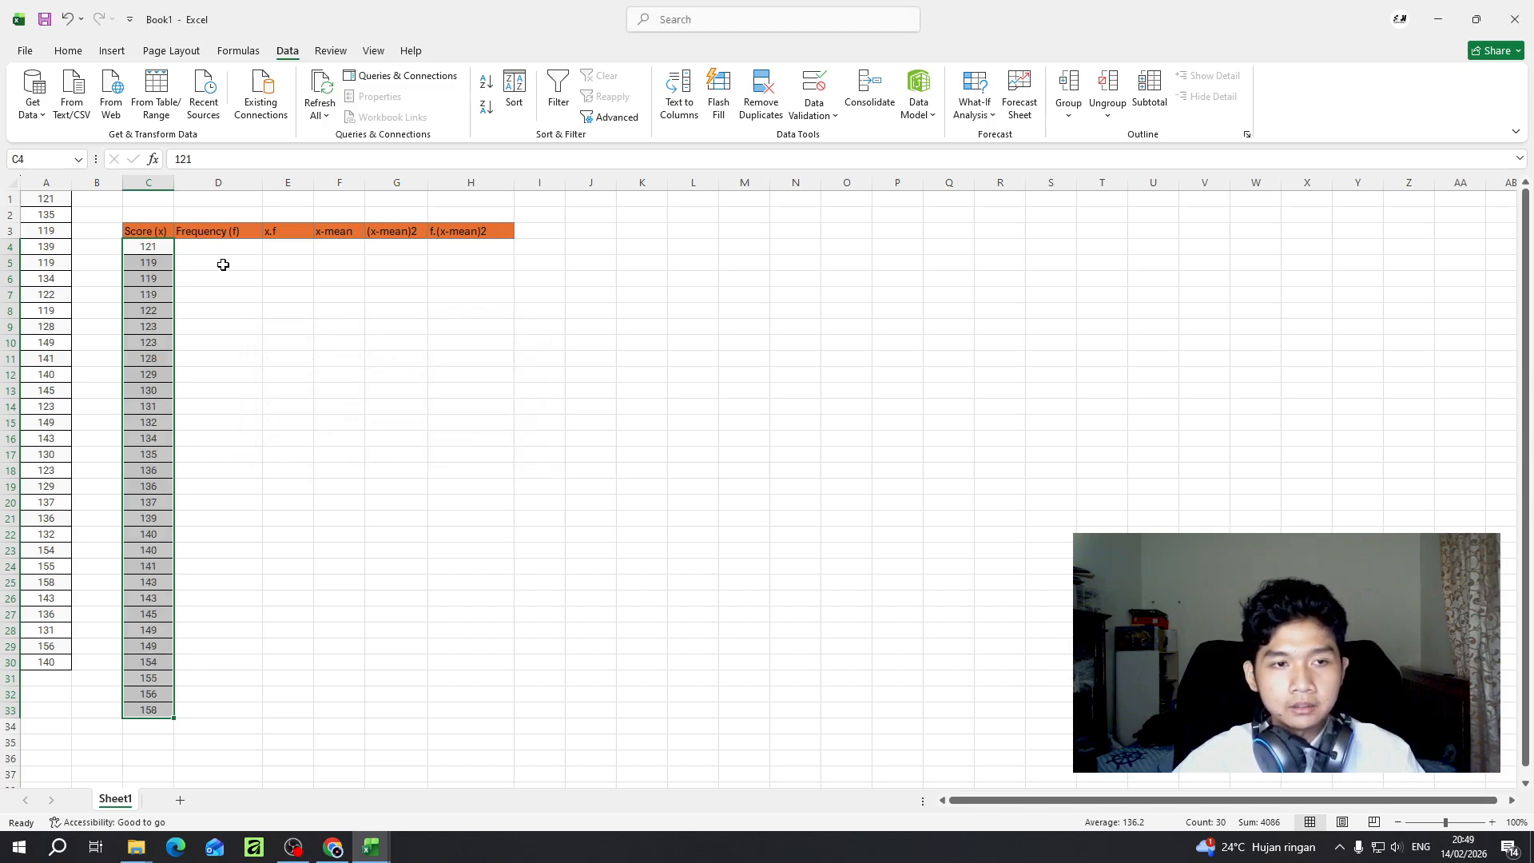
- Try re-sorting the scores in C4:C33 from smallest to largest, limited to the current selection, and undo that sort
left_click(218, 247)
left_click_drag(152, 247, 151, 712)
left_click(486, 81)
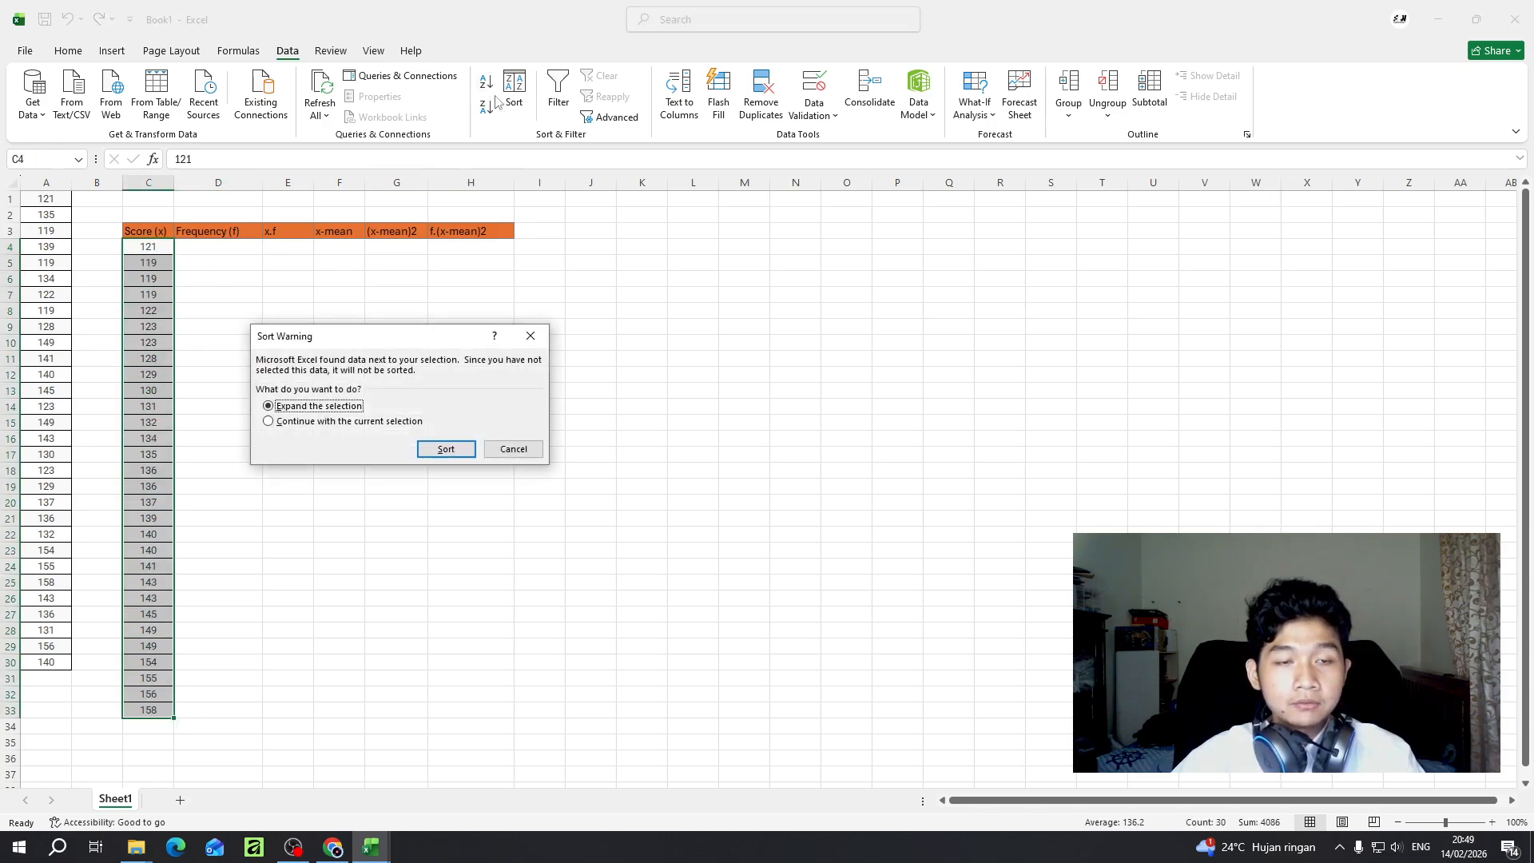
left_click(390, 422)
left_click(440, 449)
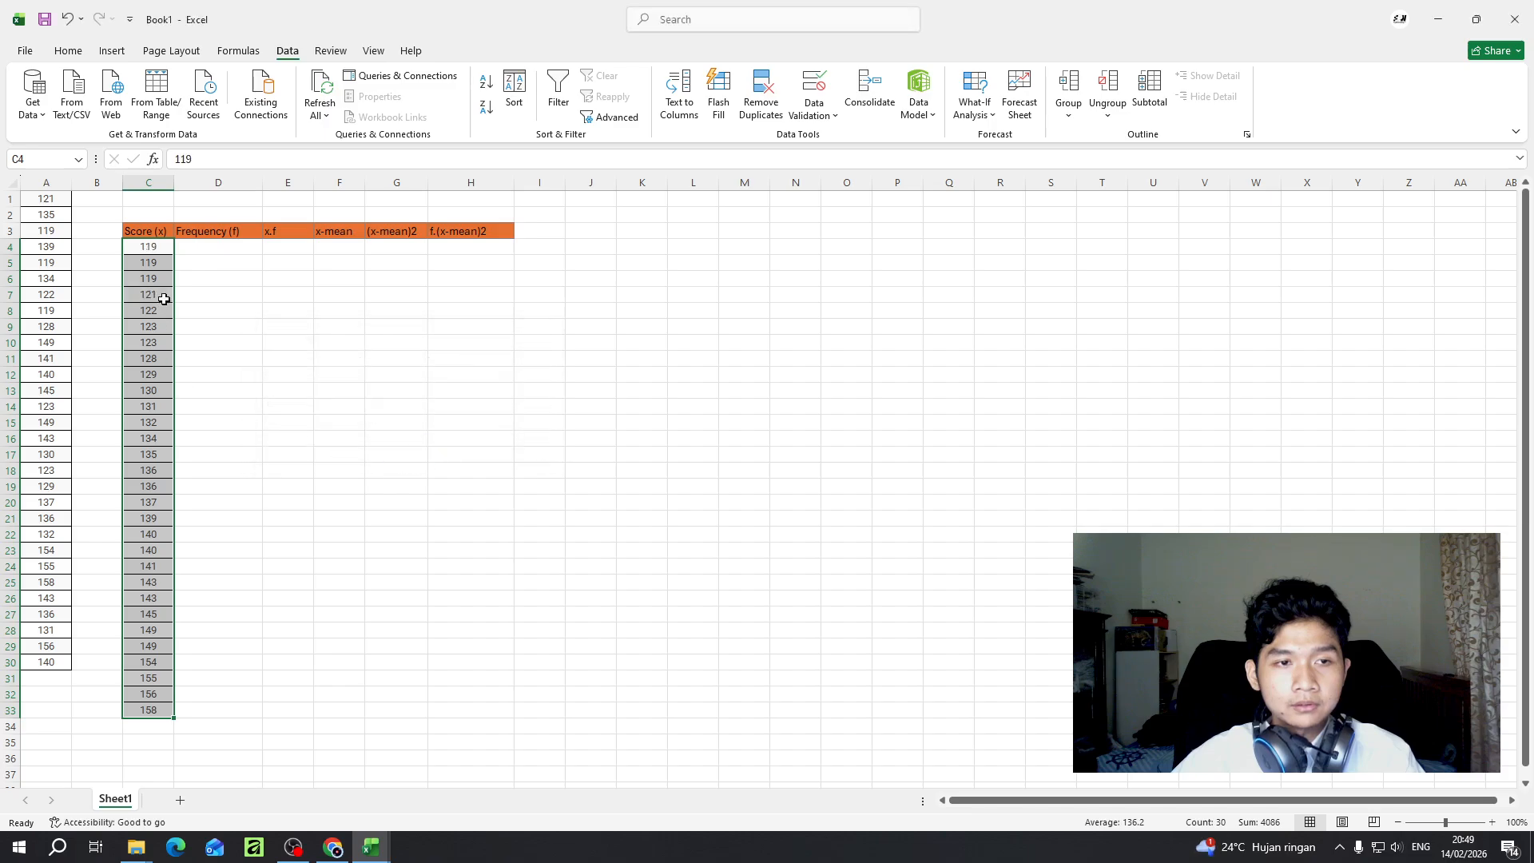
left_click(152, 248)
left_click(211, 246)
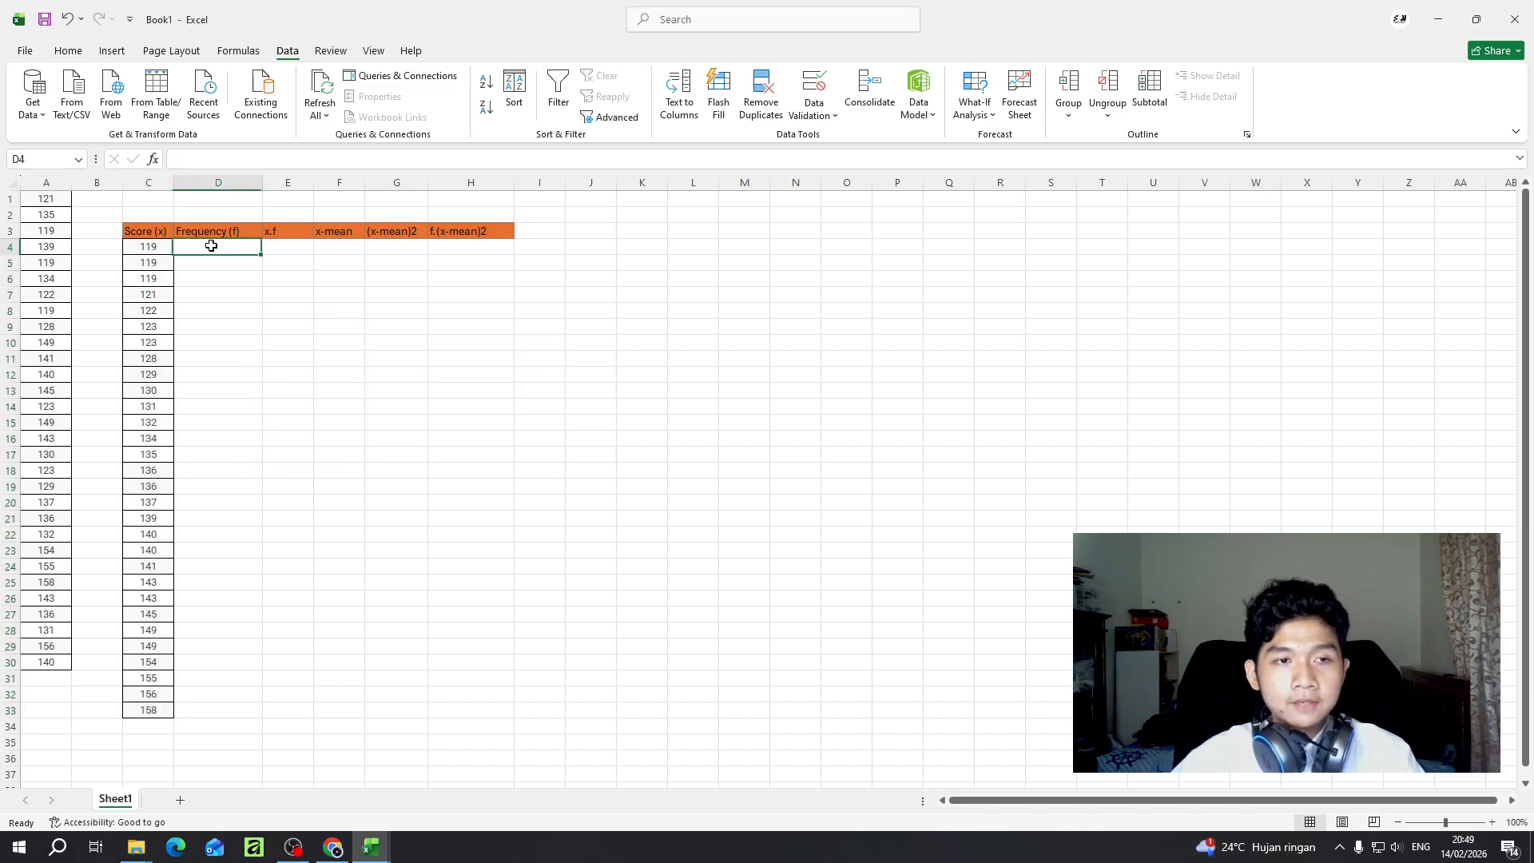
key("ctrl+z")
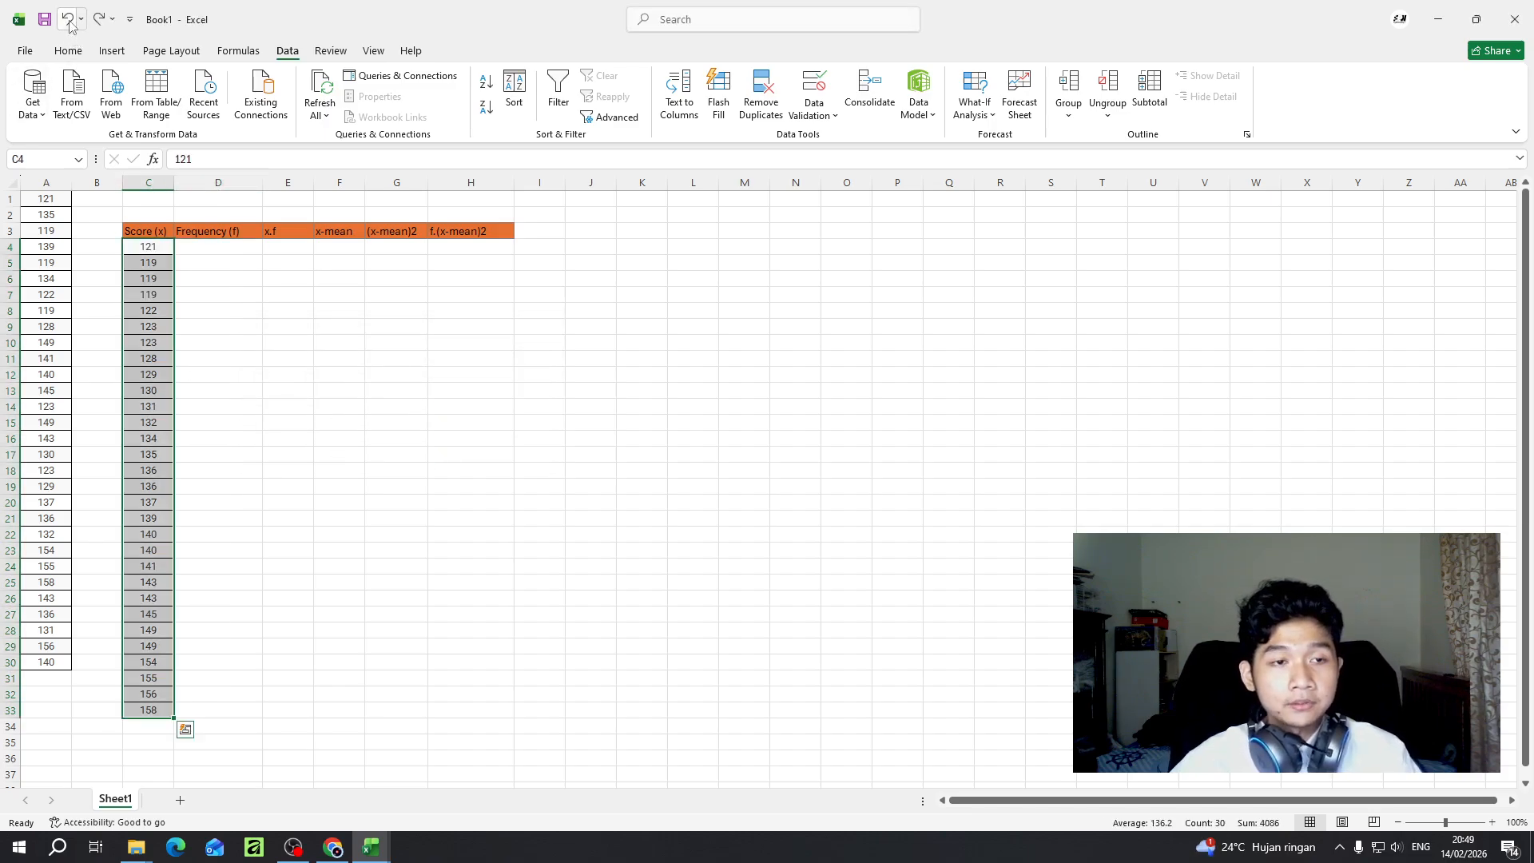
- Sort the scores in C4:C33 from smallest to largest, continuing with the current selection only
left_click(153, 247)
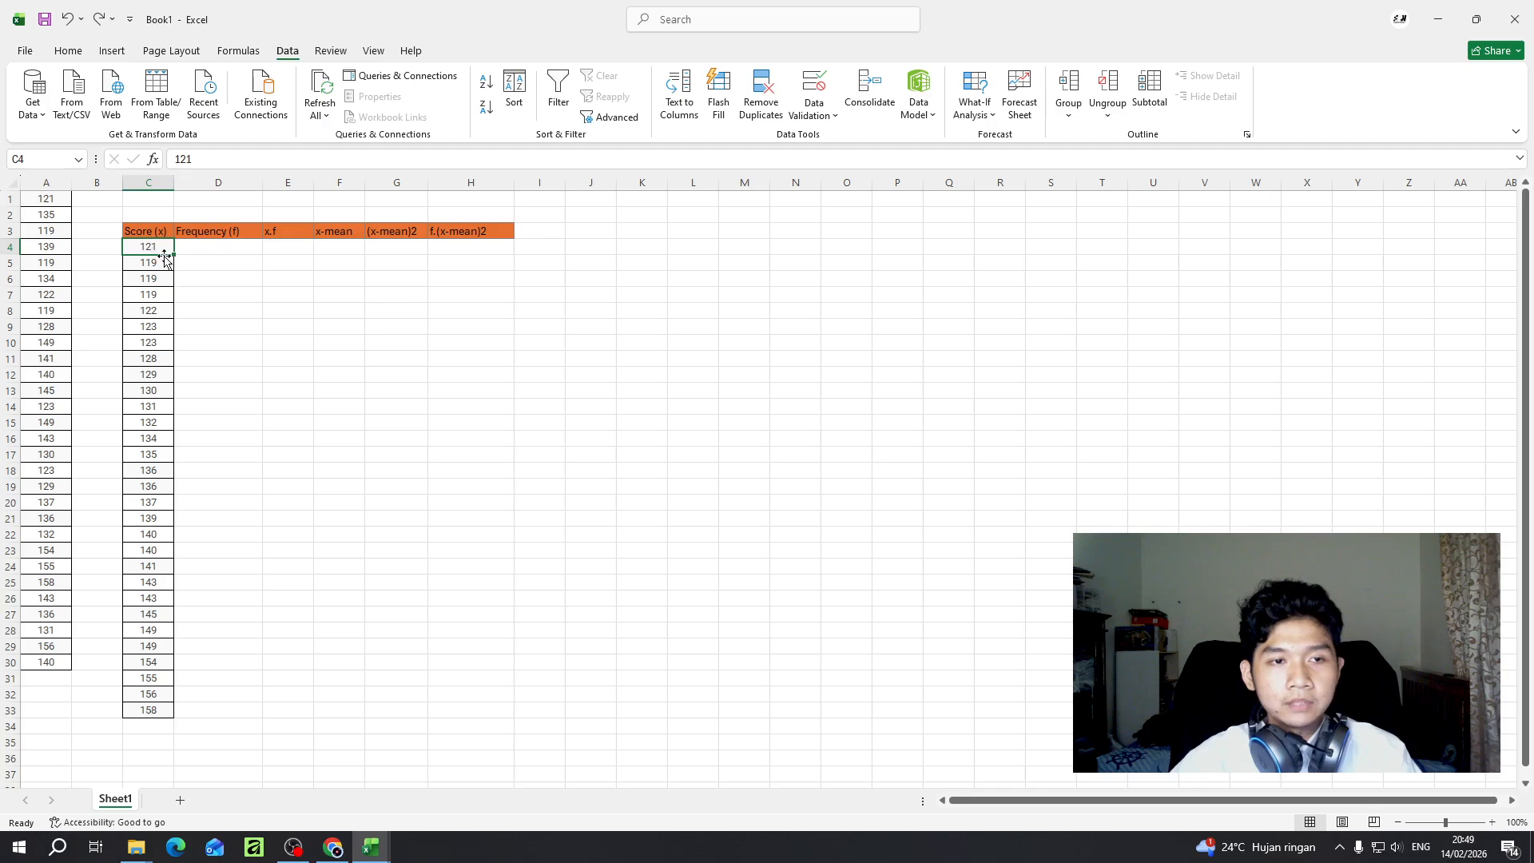
left_click(159, 263)
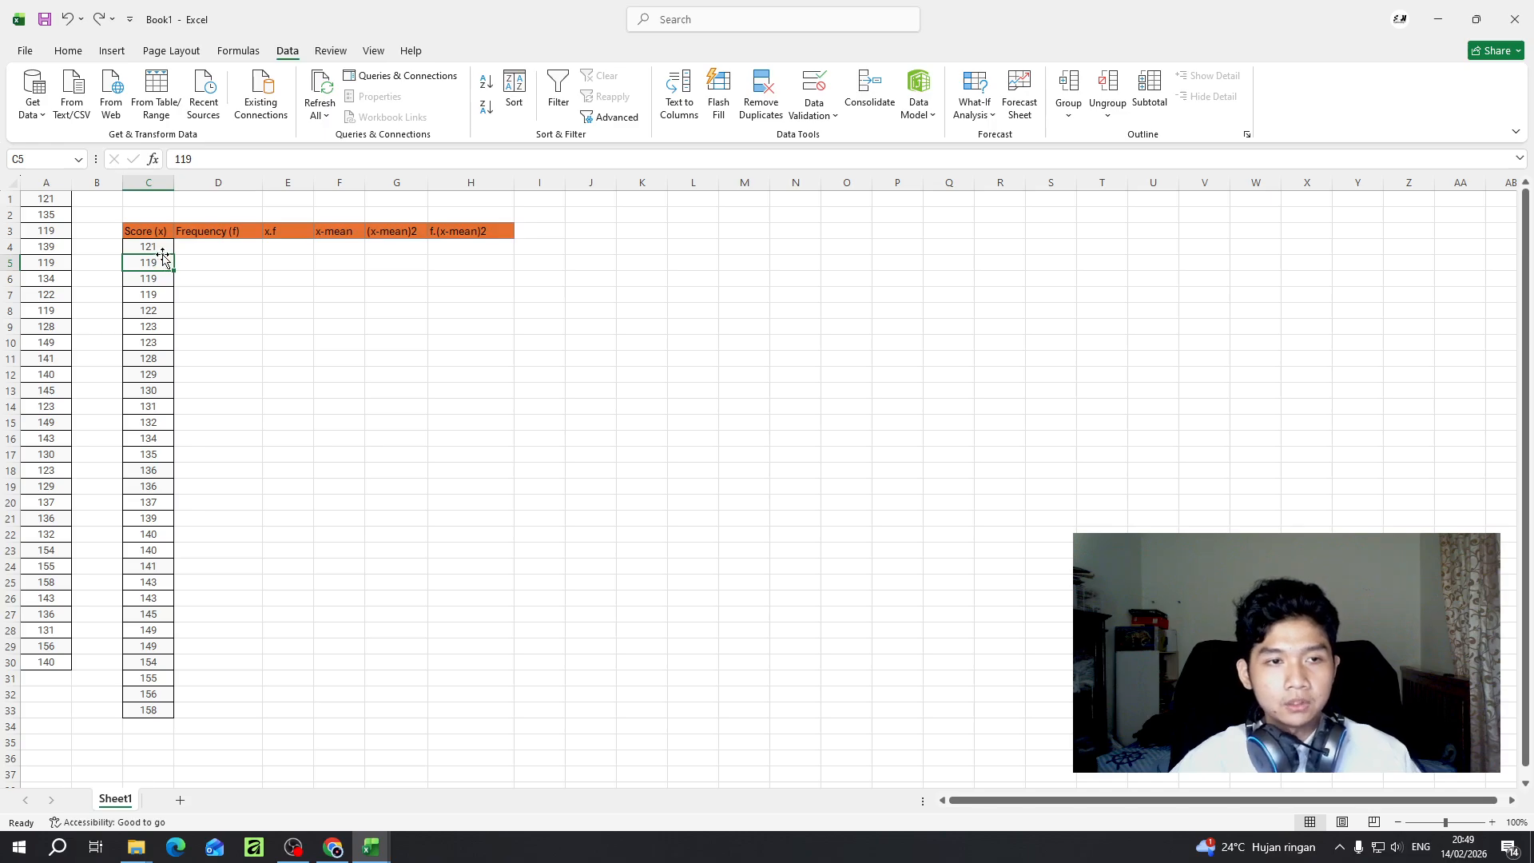
left_click(156, 247)
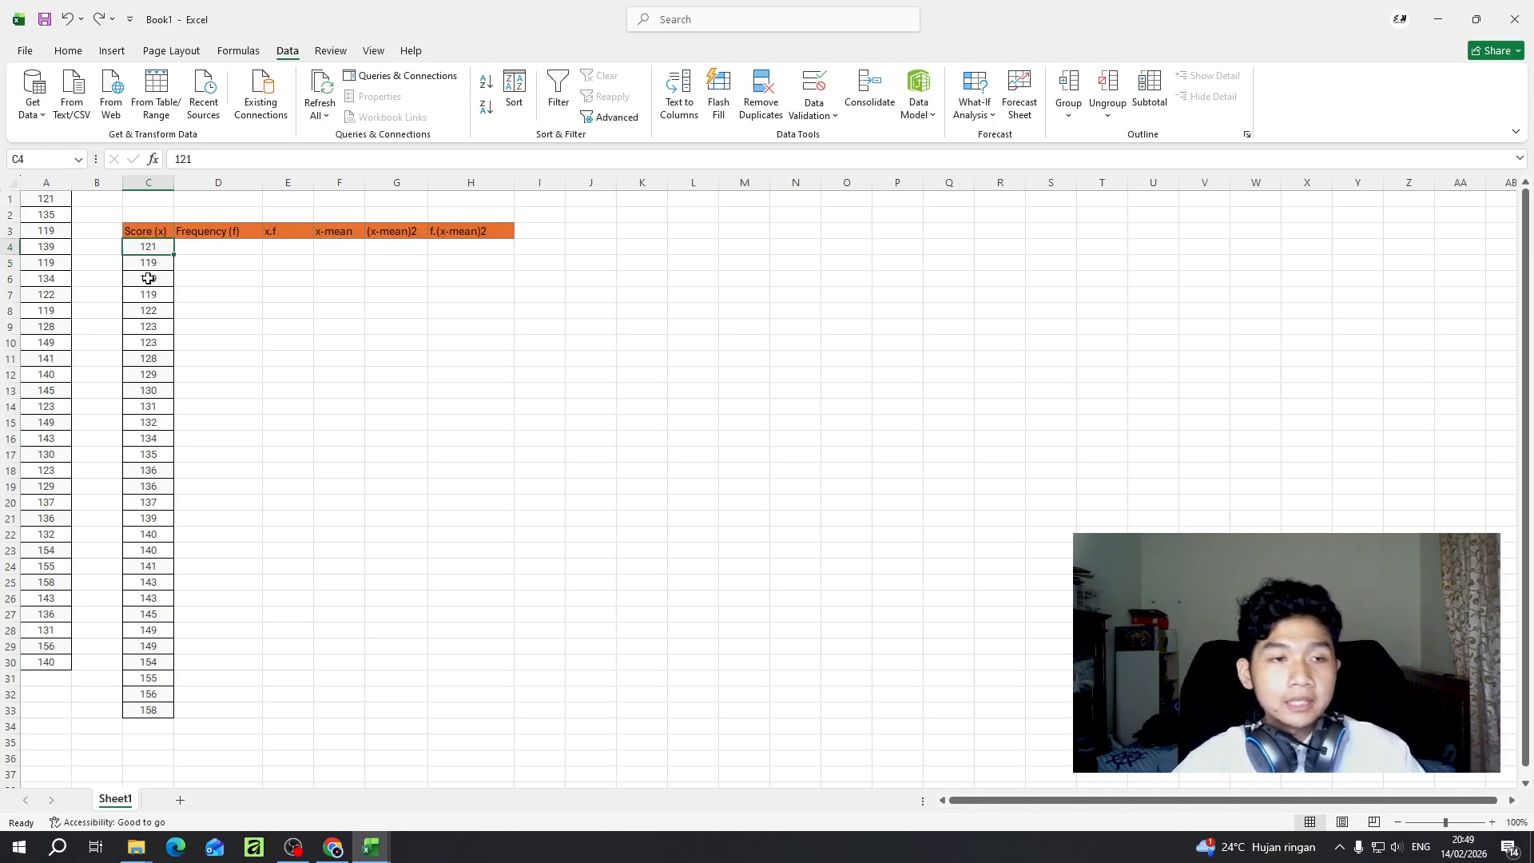
left_click_drag(152, 248, 164, 704)
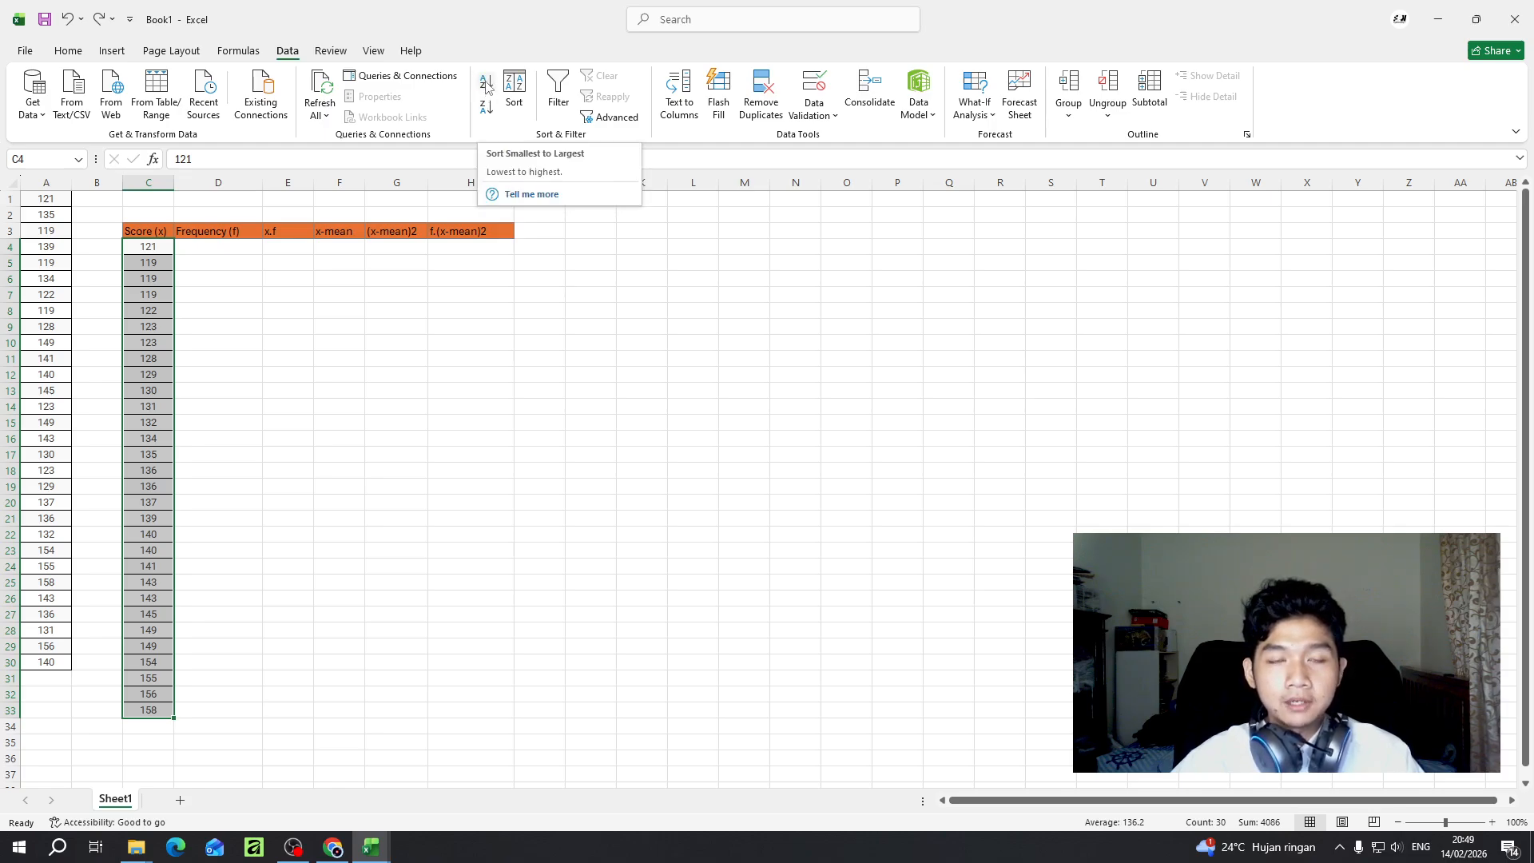
left_click(486, 86)
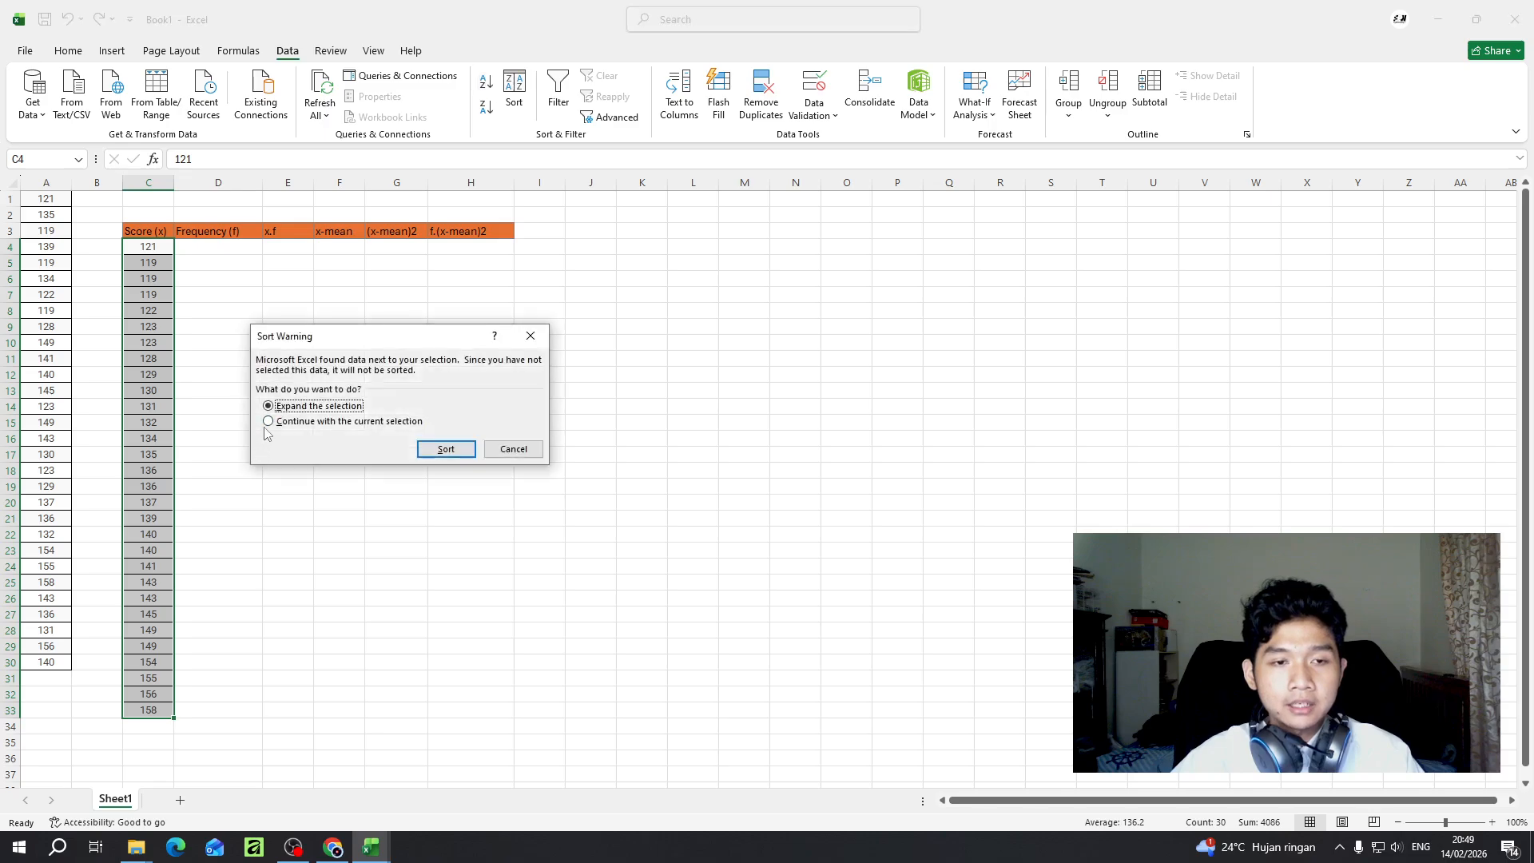
left_click(268, 422)
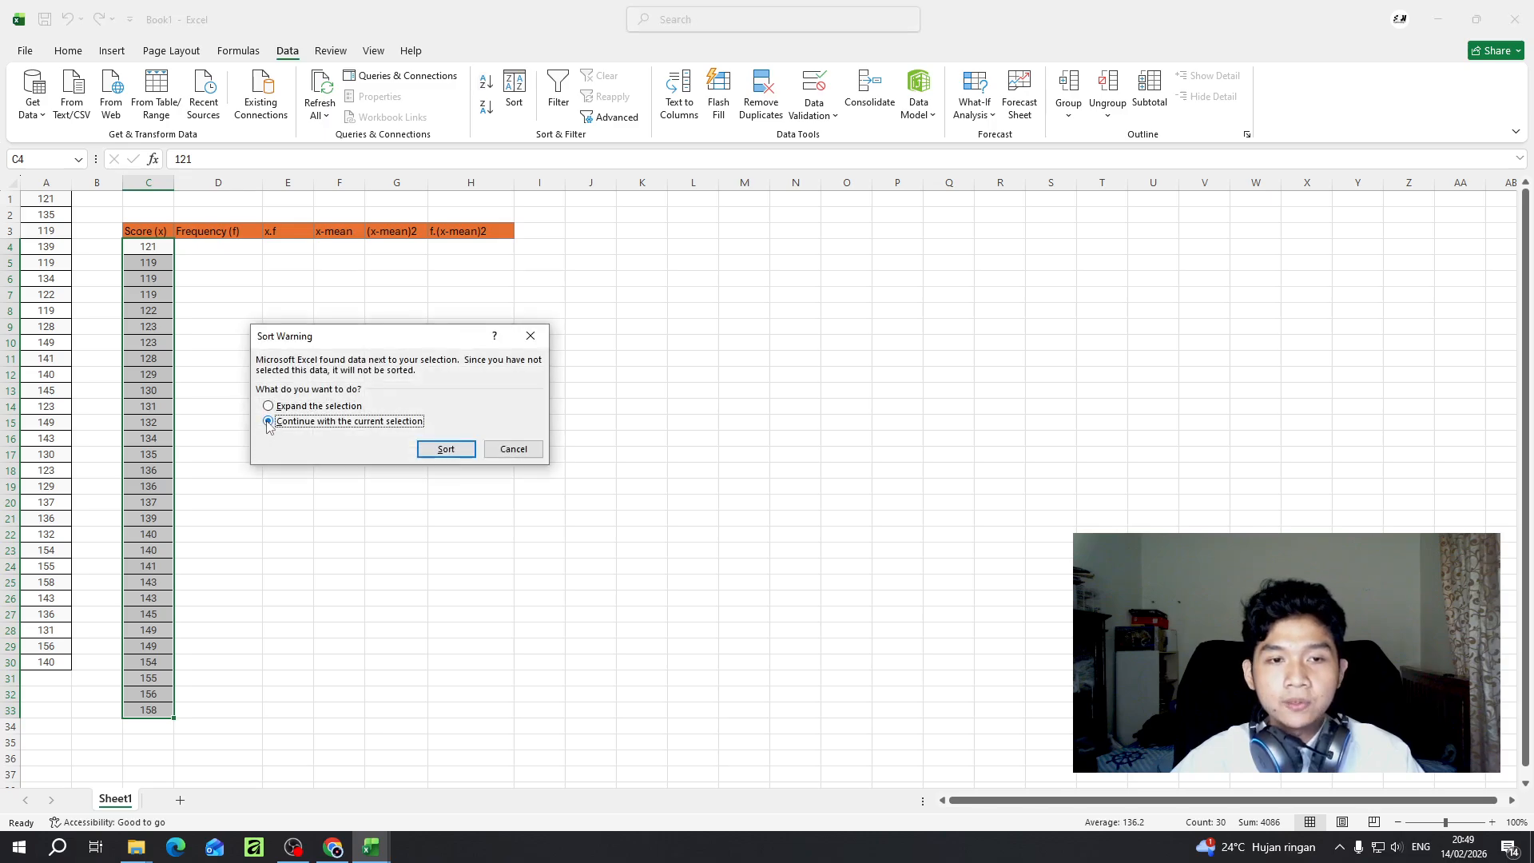
left_click(424, 445)
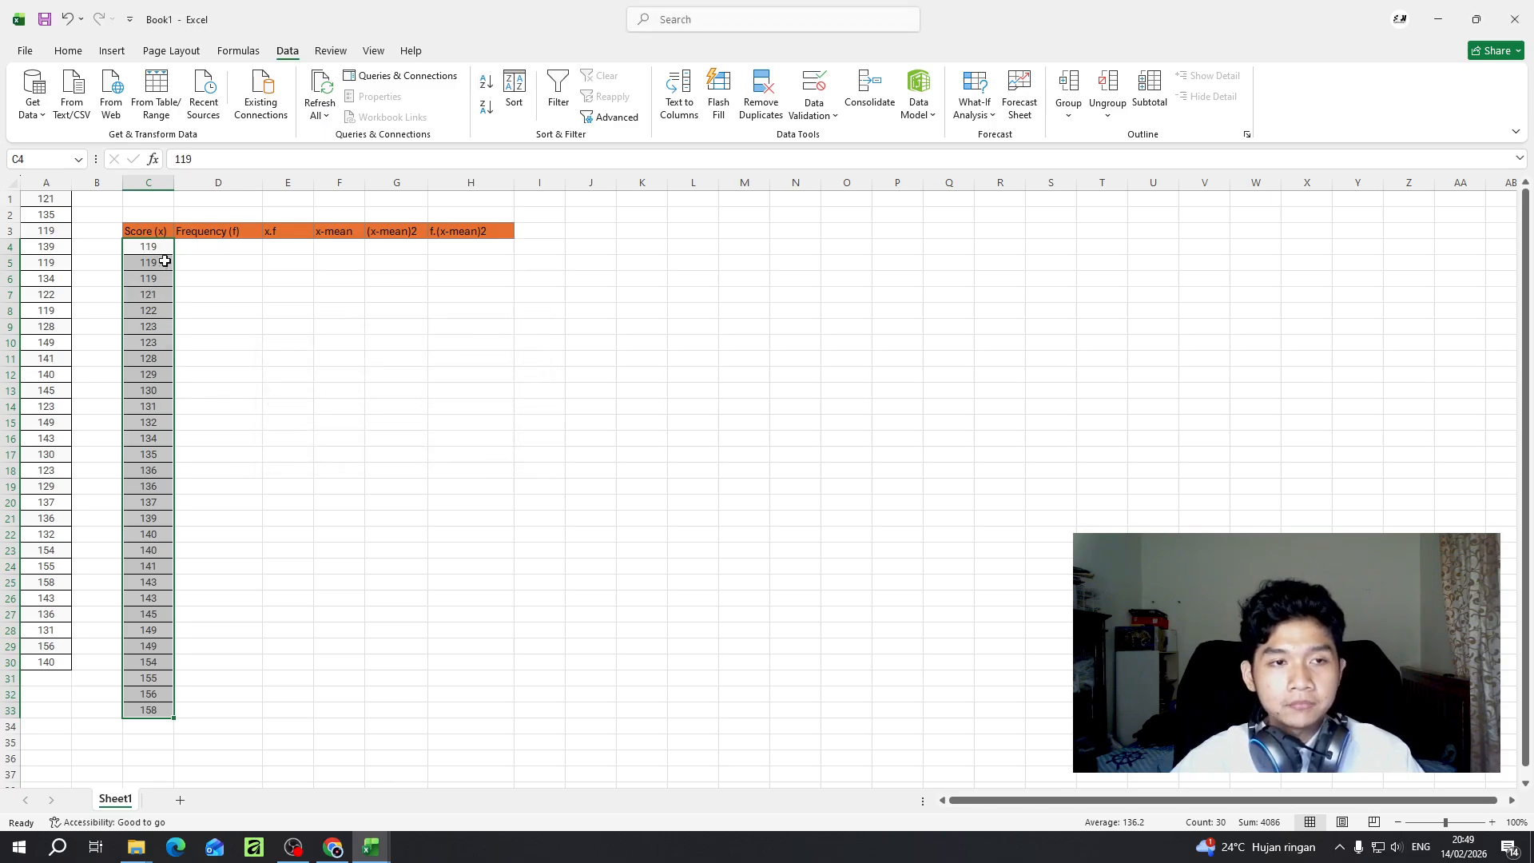
left_click(215, 247)
left_click(156, 250)
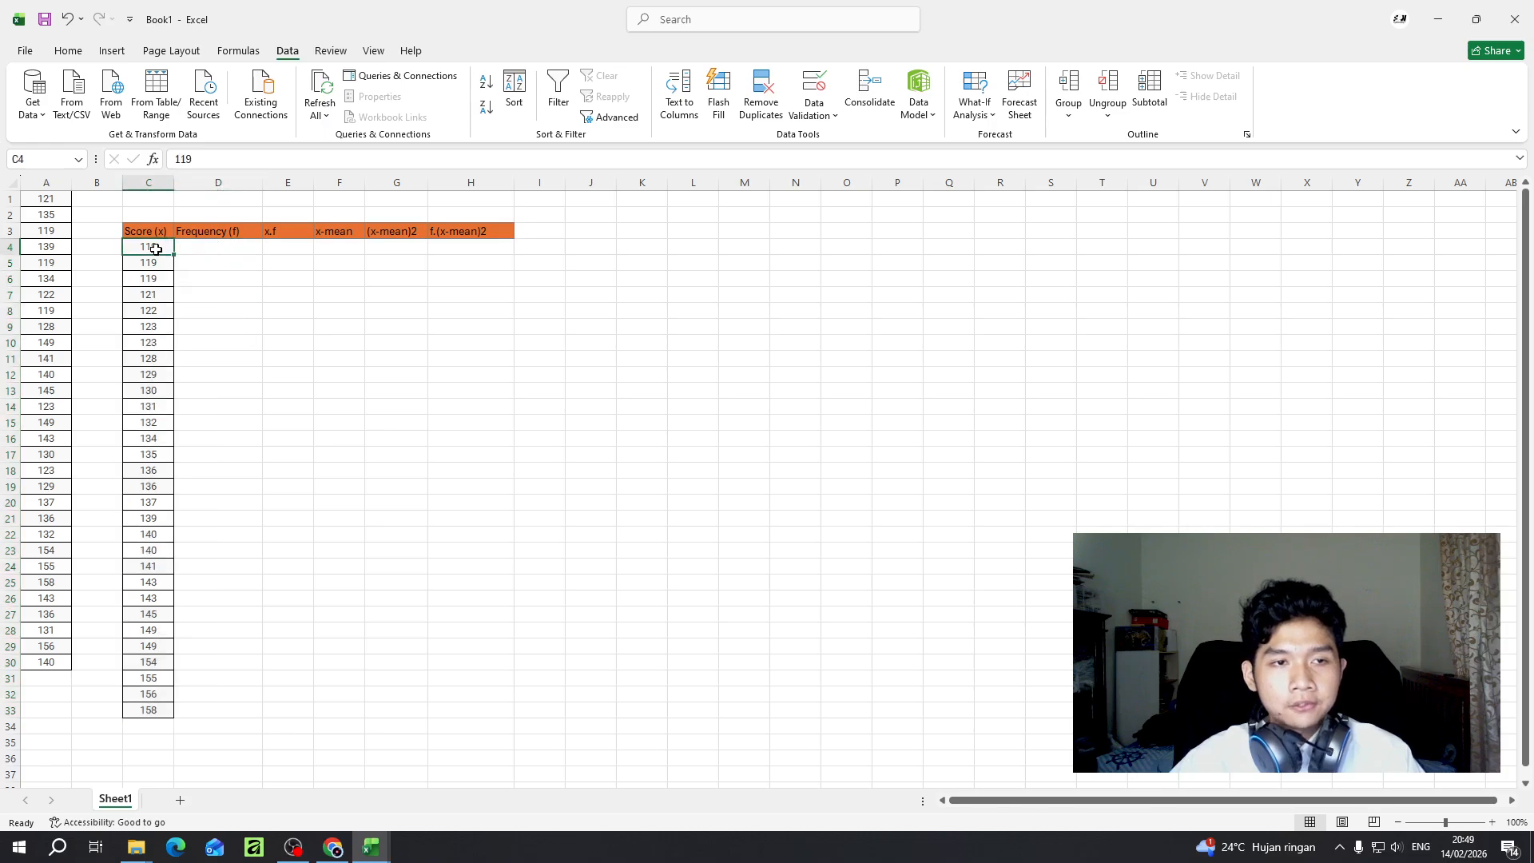
left_click(205, 264)
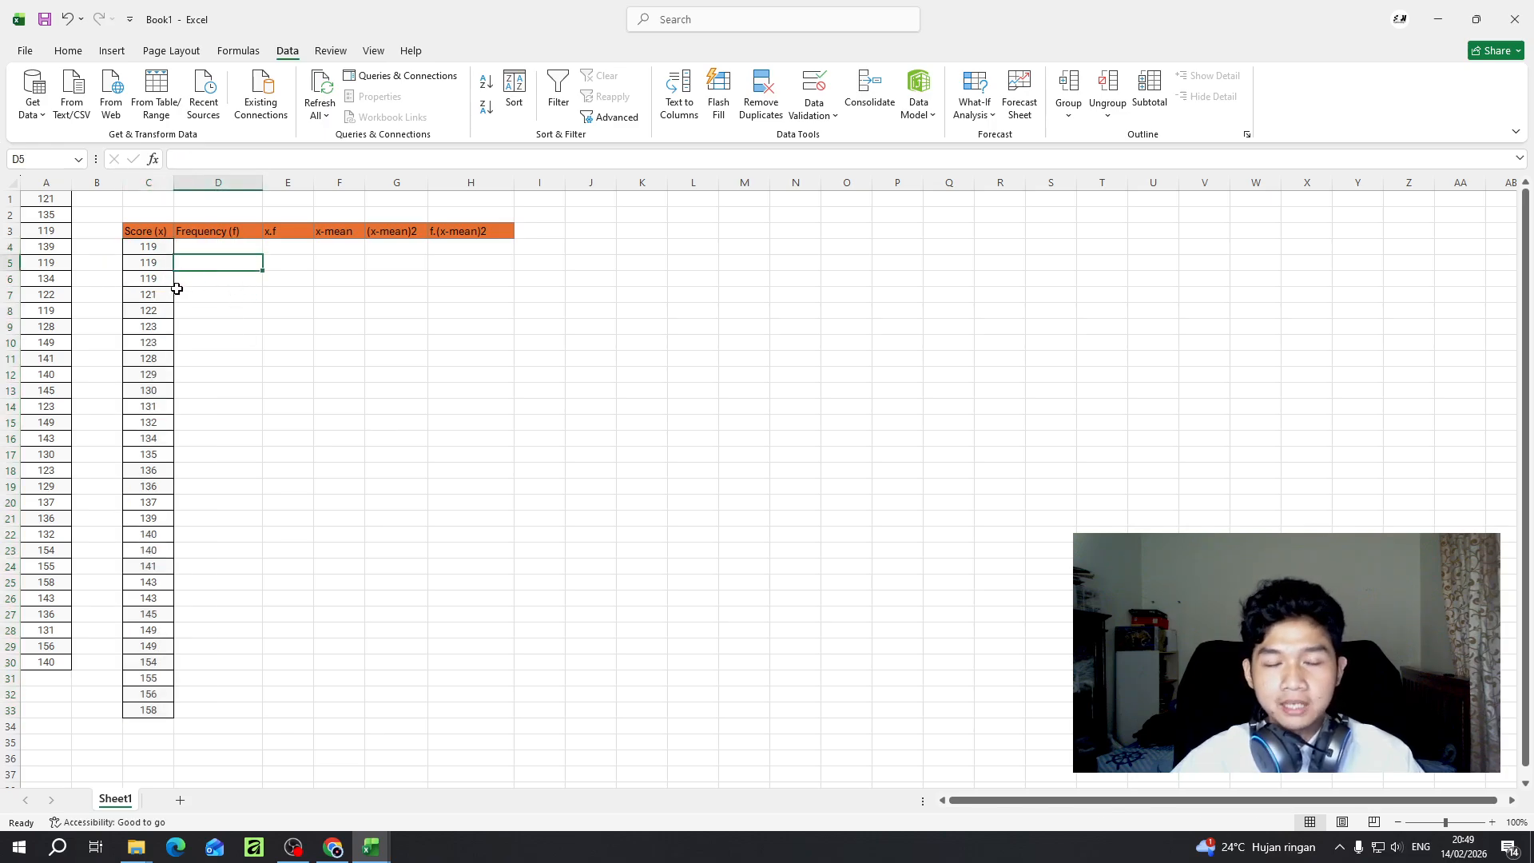
left_click(161, 250)
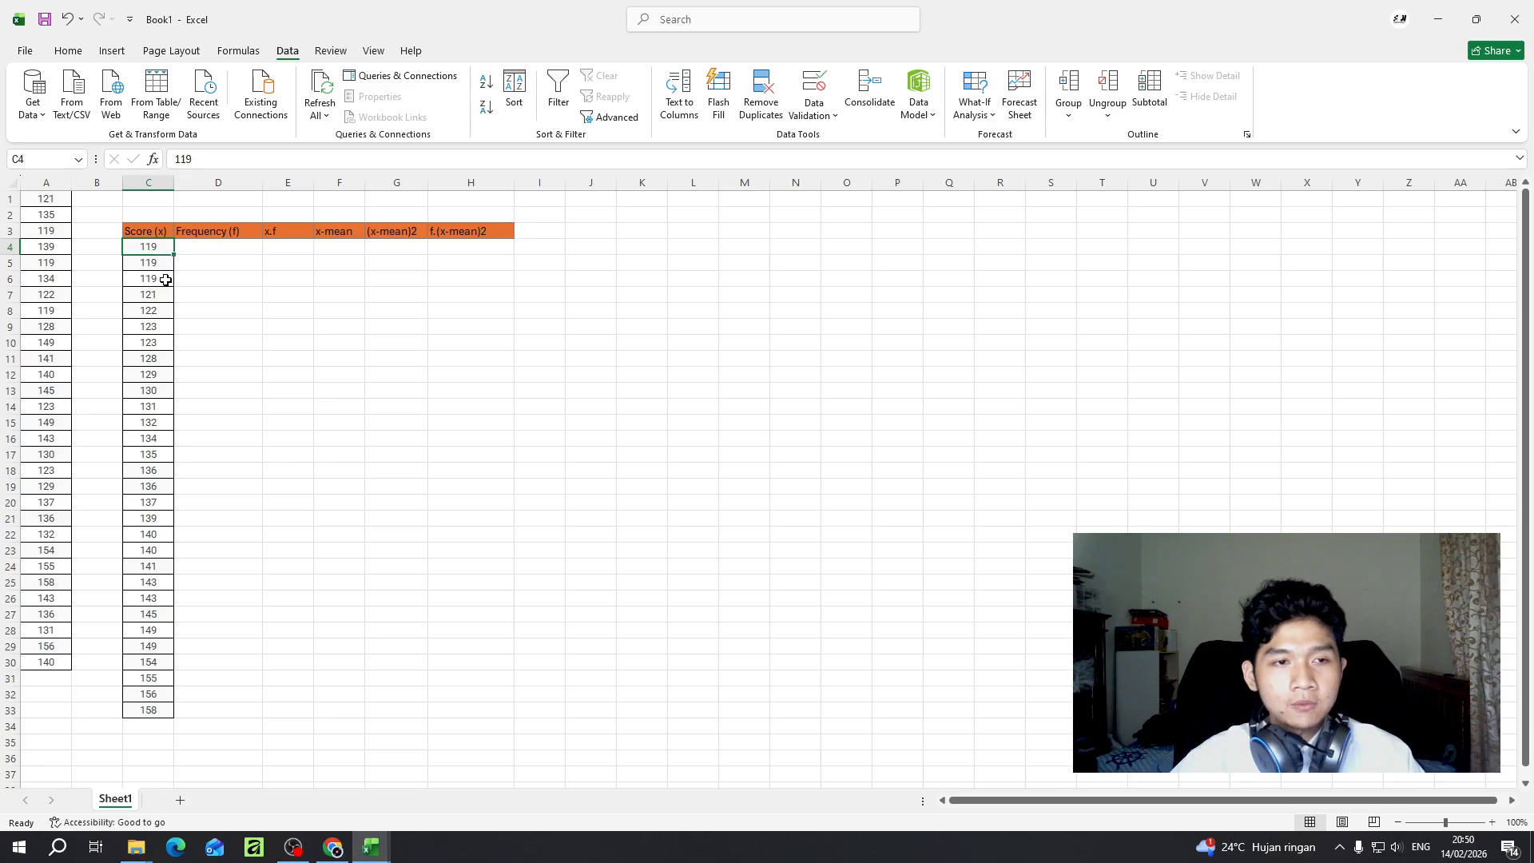
left_click(204, 264)
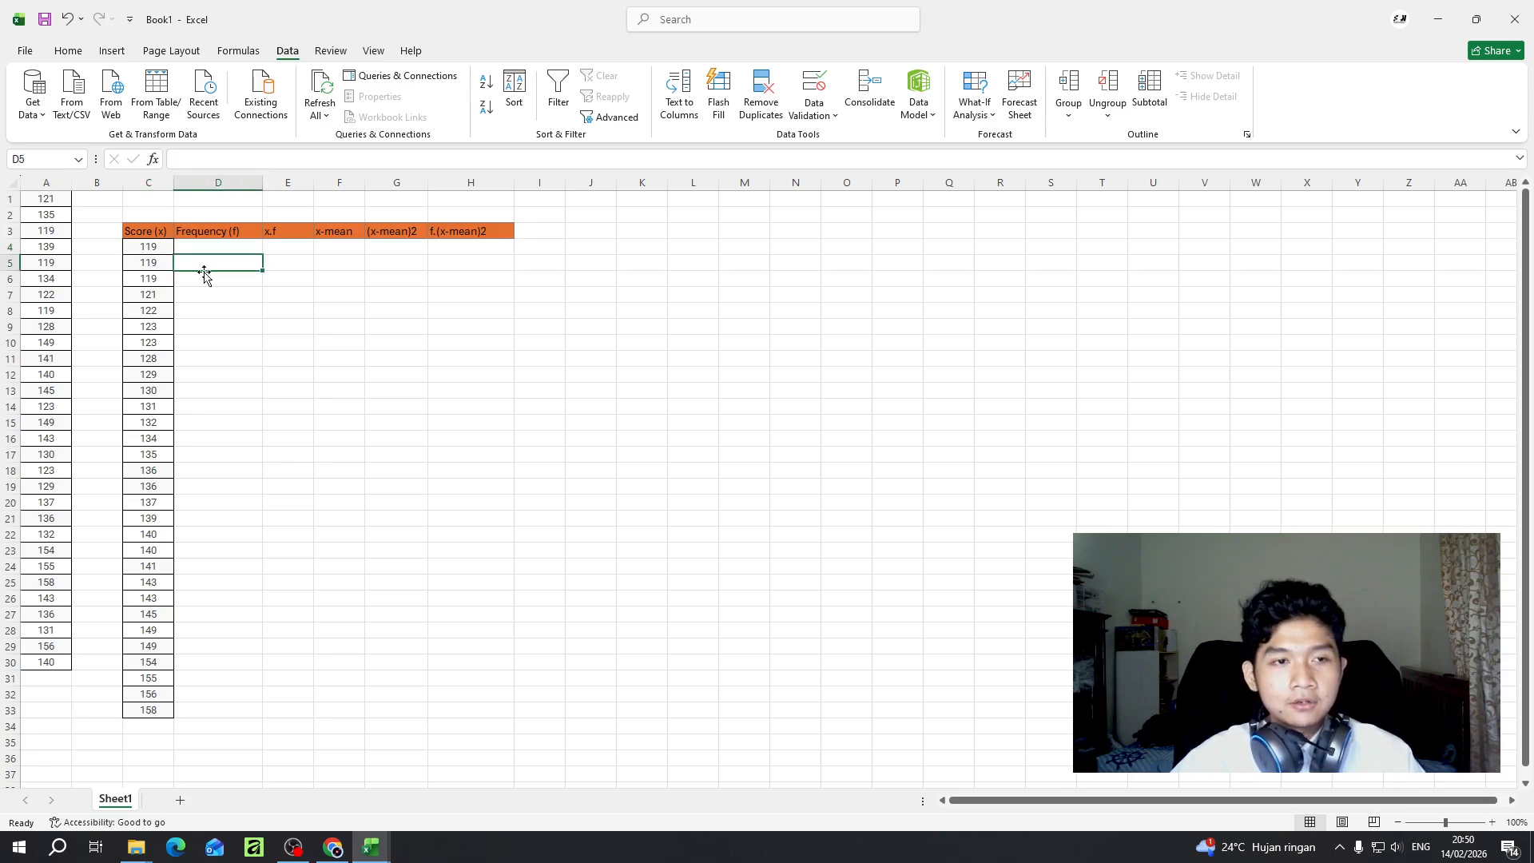
left_click(164, 262)
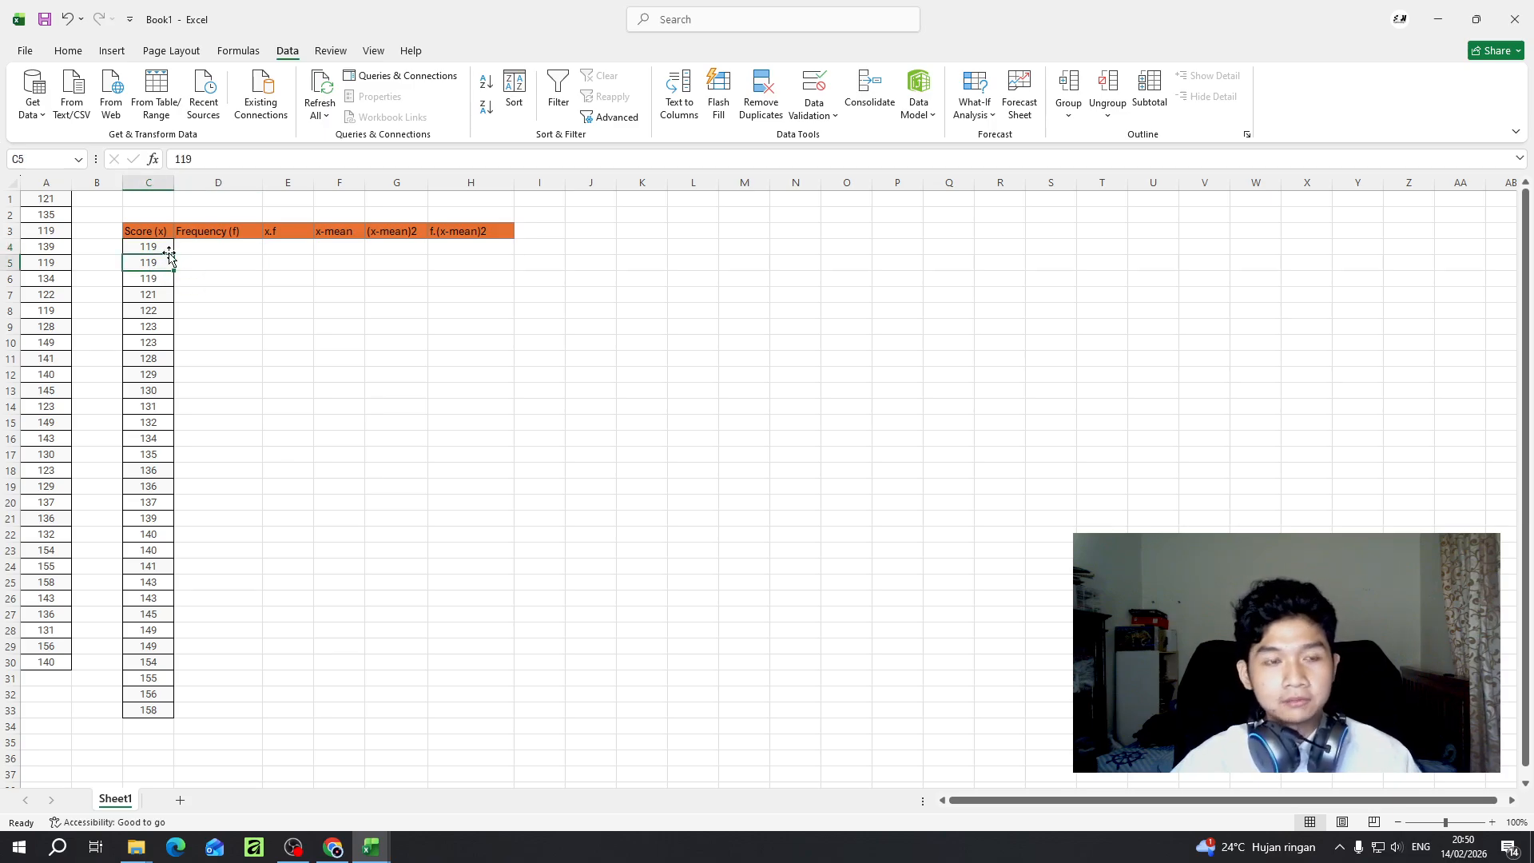
left_click(159, 247)
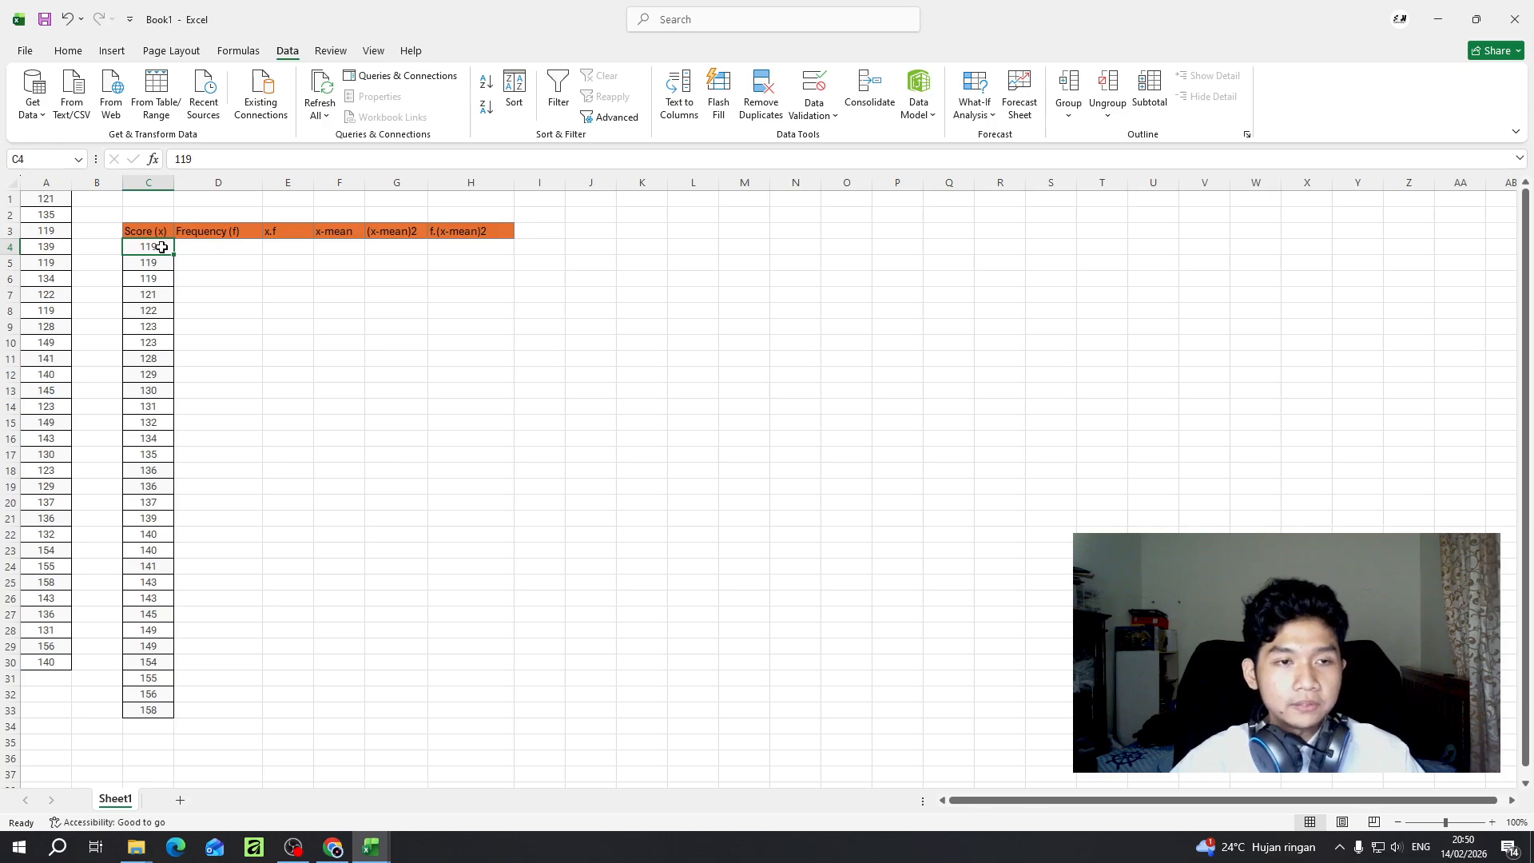
- Remove the duplicate values from the Score (x) column in C4:C33, continuing with the current selection only
left_click_drag(161, 247, 165, 704)
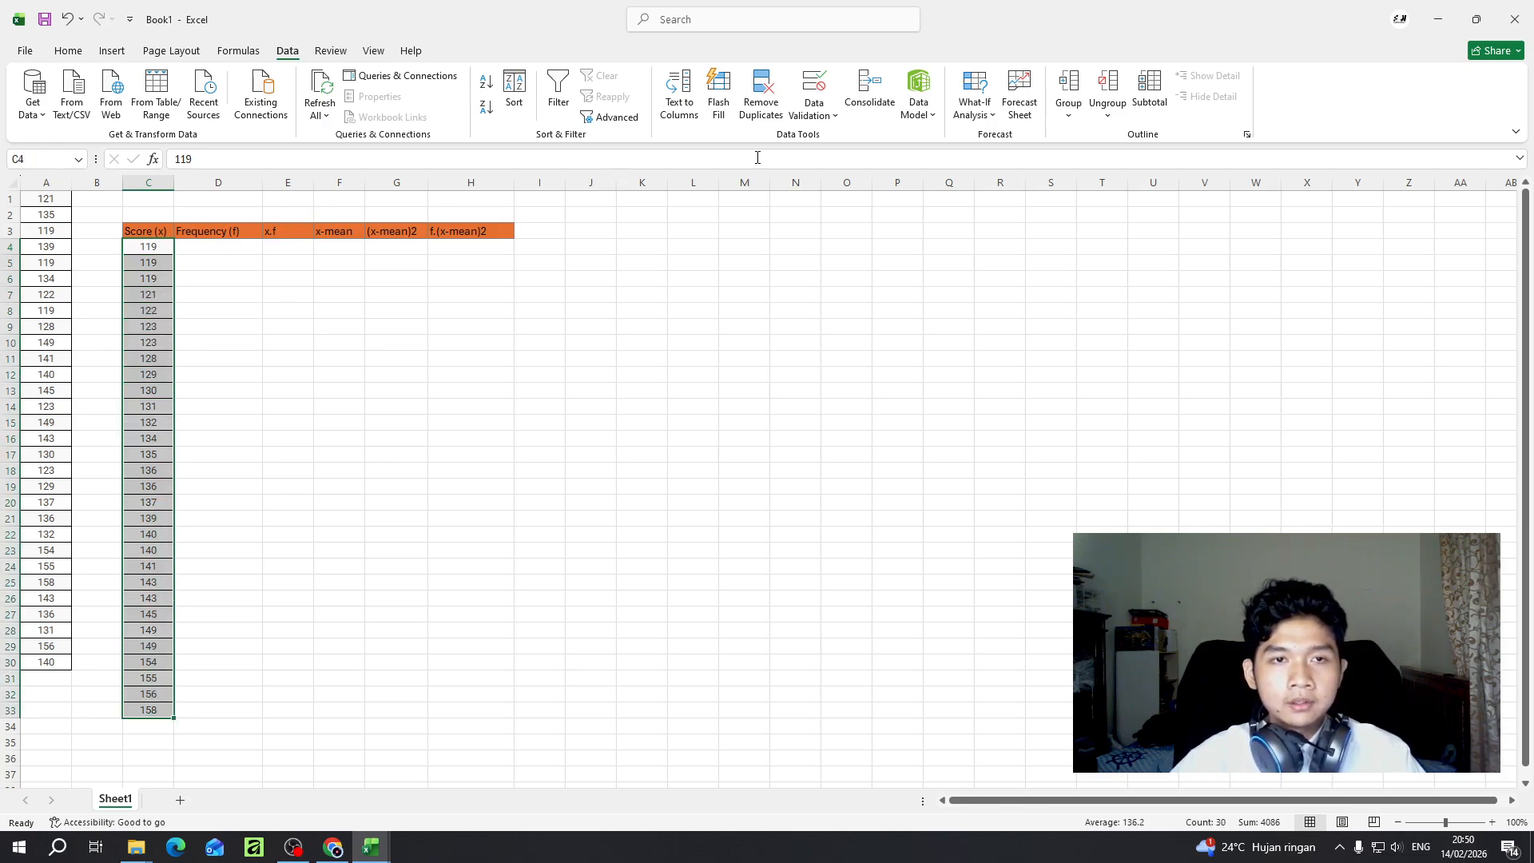
left_click(775, 88)
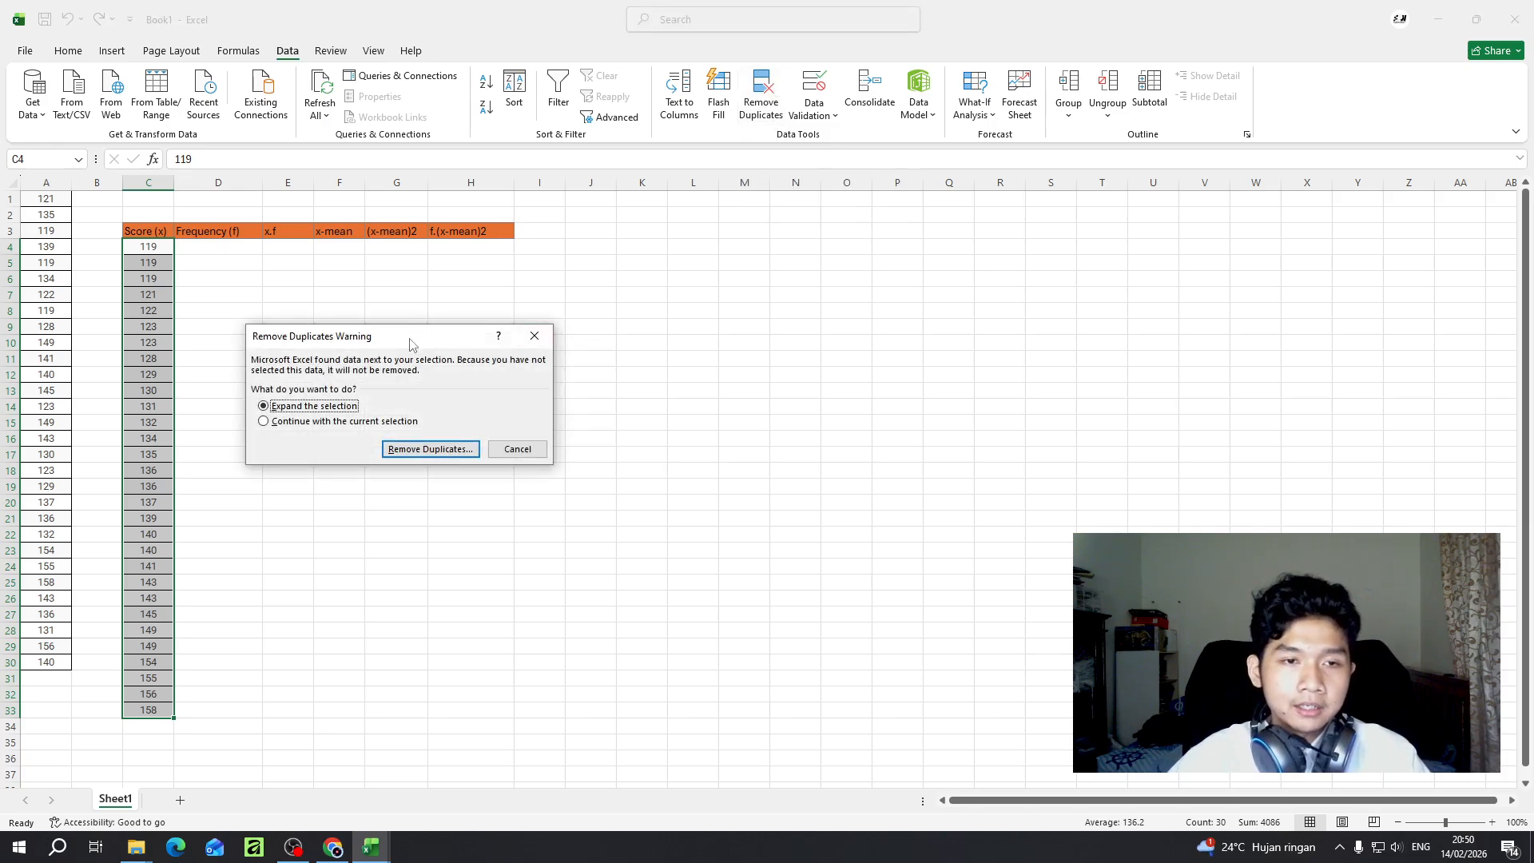
left_click_drag(410, 342, 468, 323)
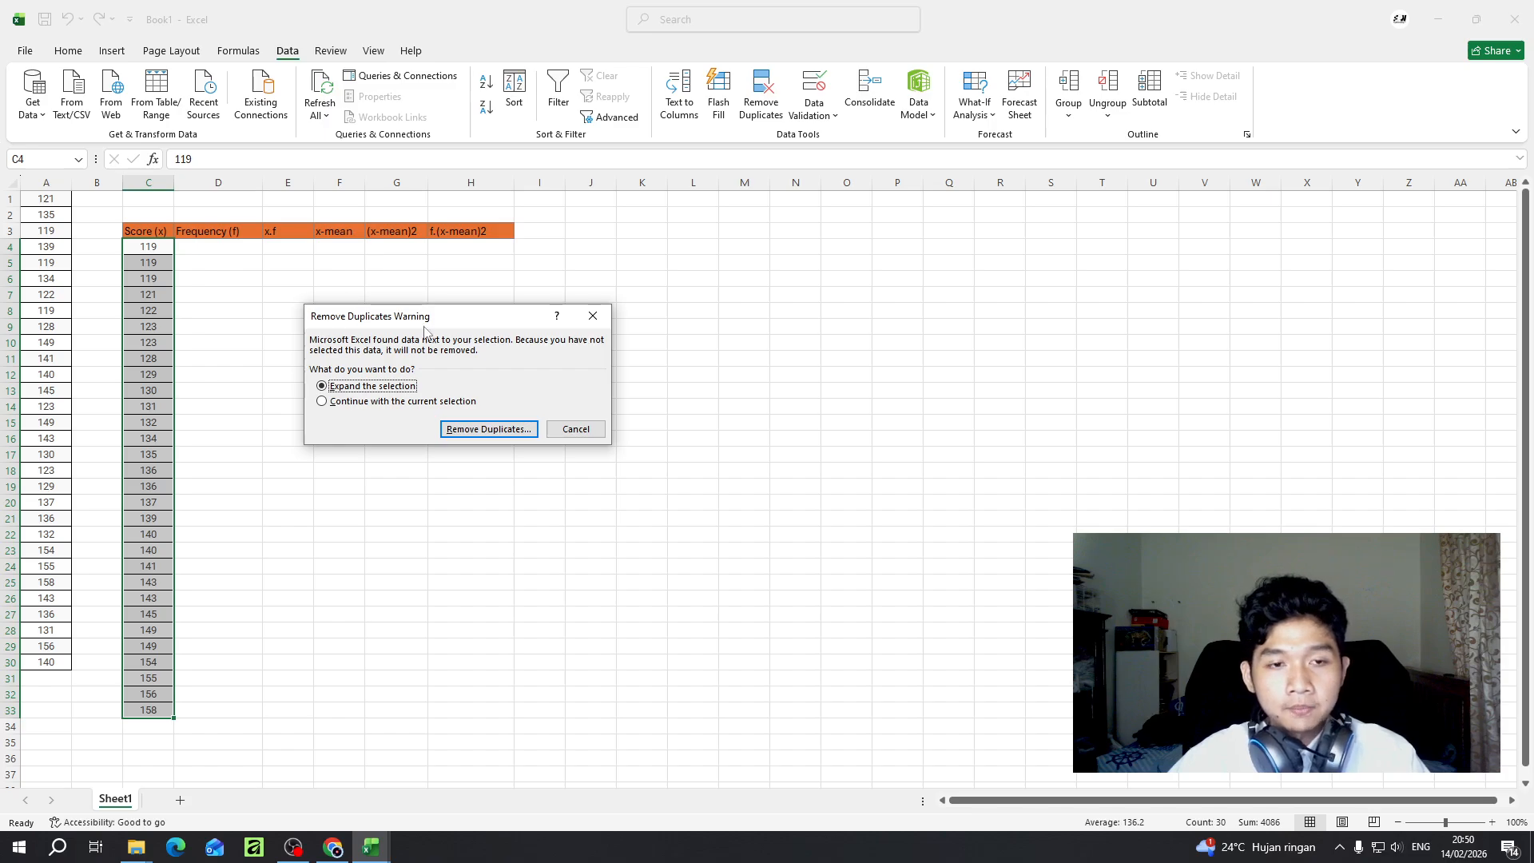
left_click(341, 409)
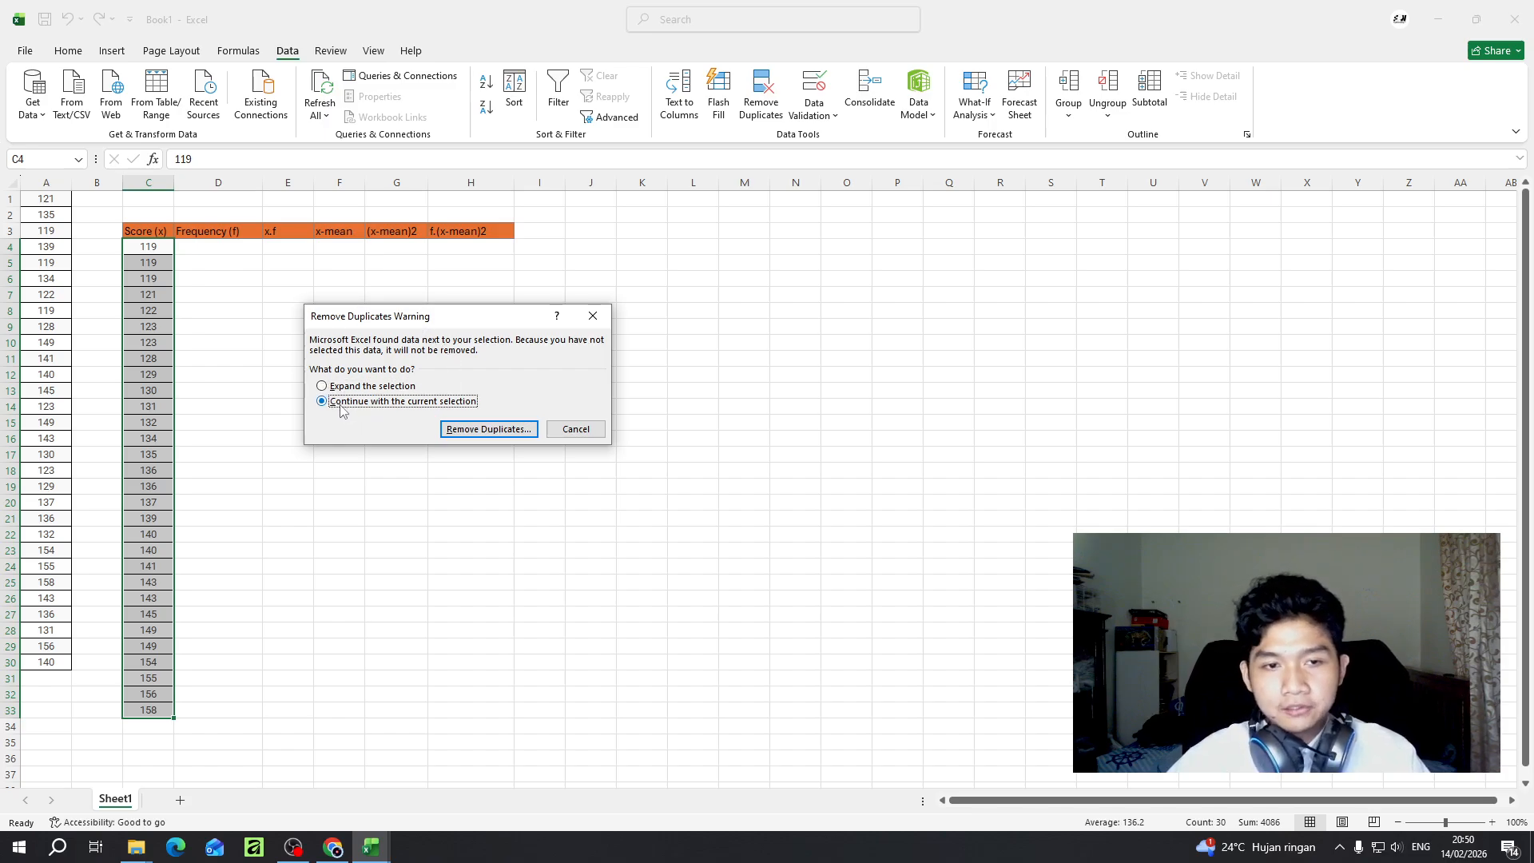
left_click(481, 430)
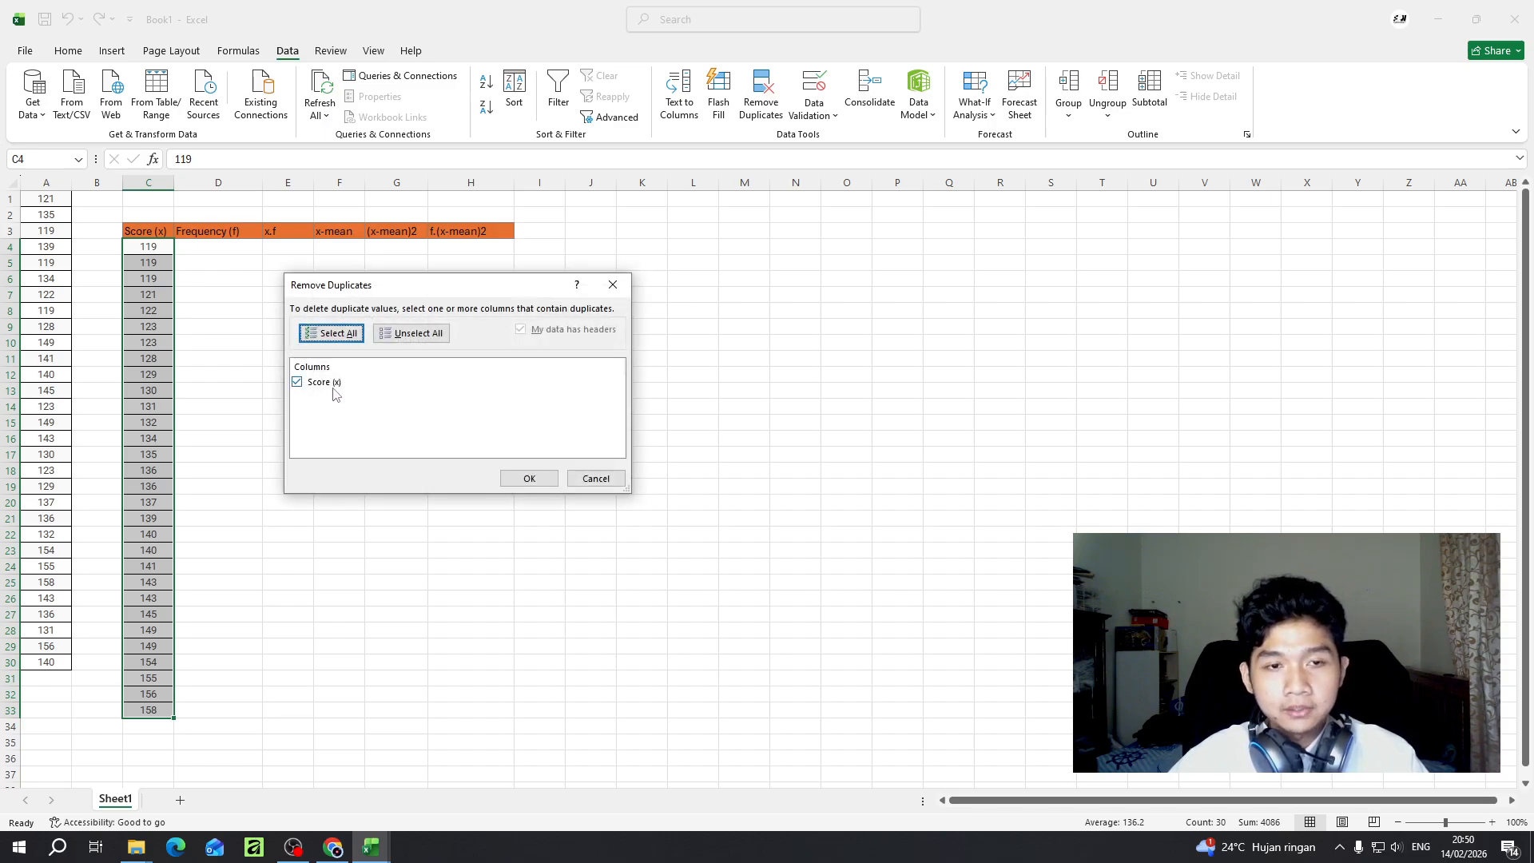
left_click(529, 479)
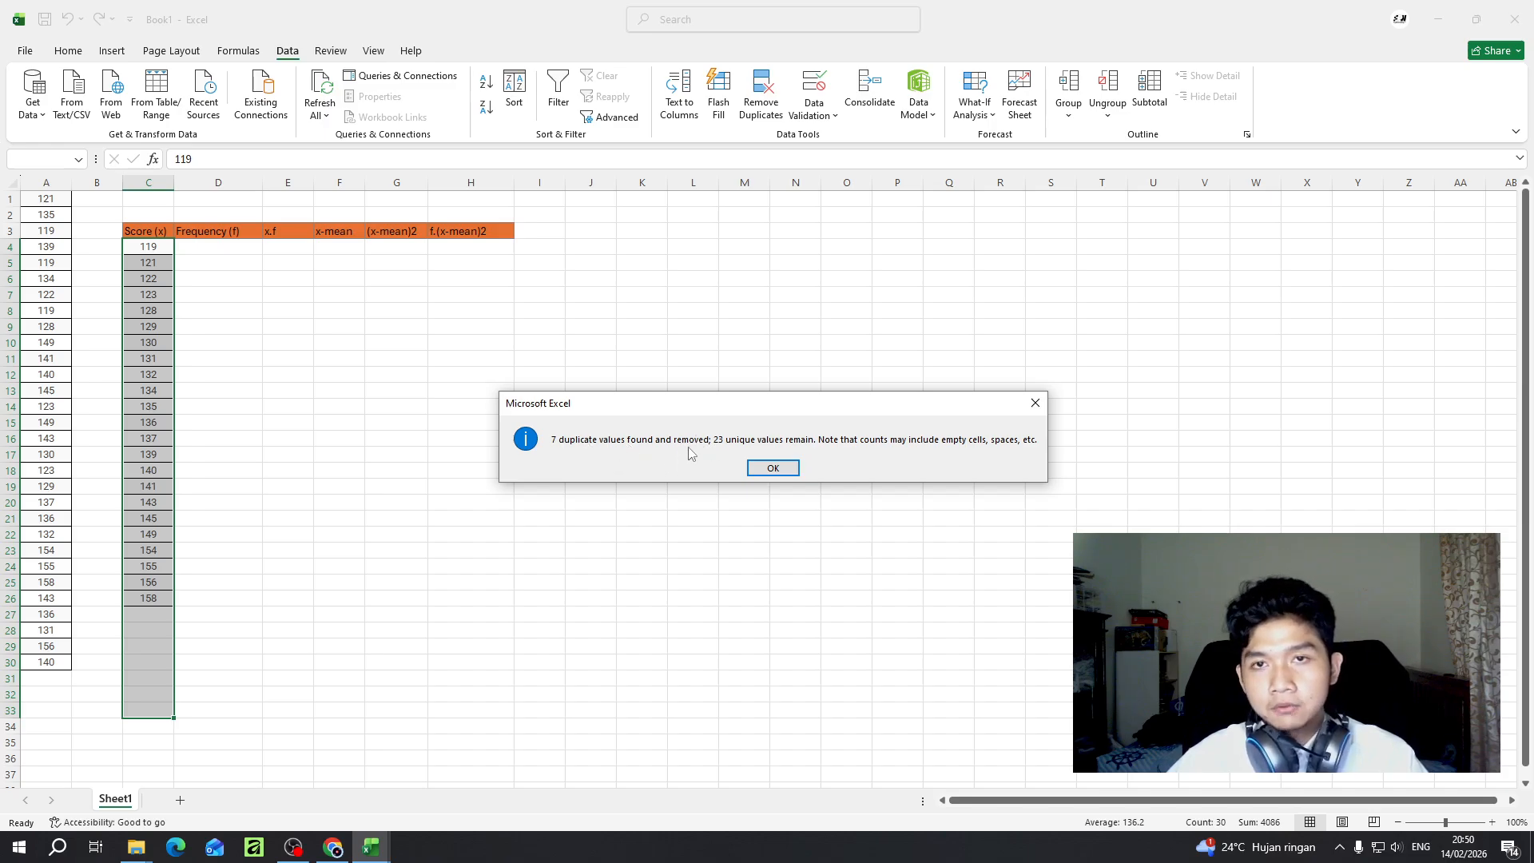
left_click(773, 469)
left_click(158, 550)
left_click(148, 601)
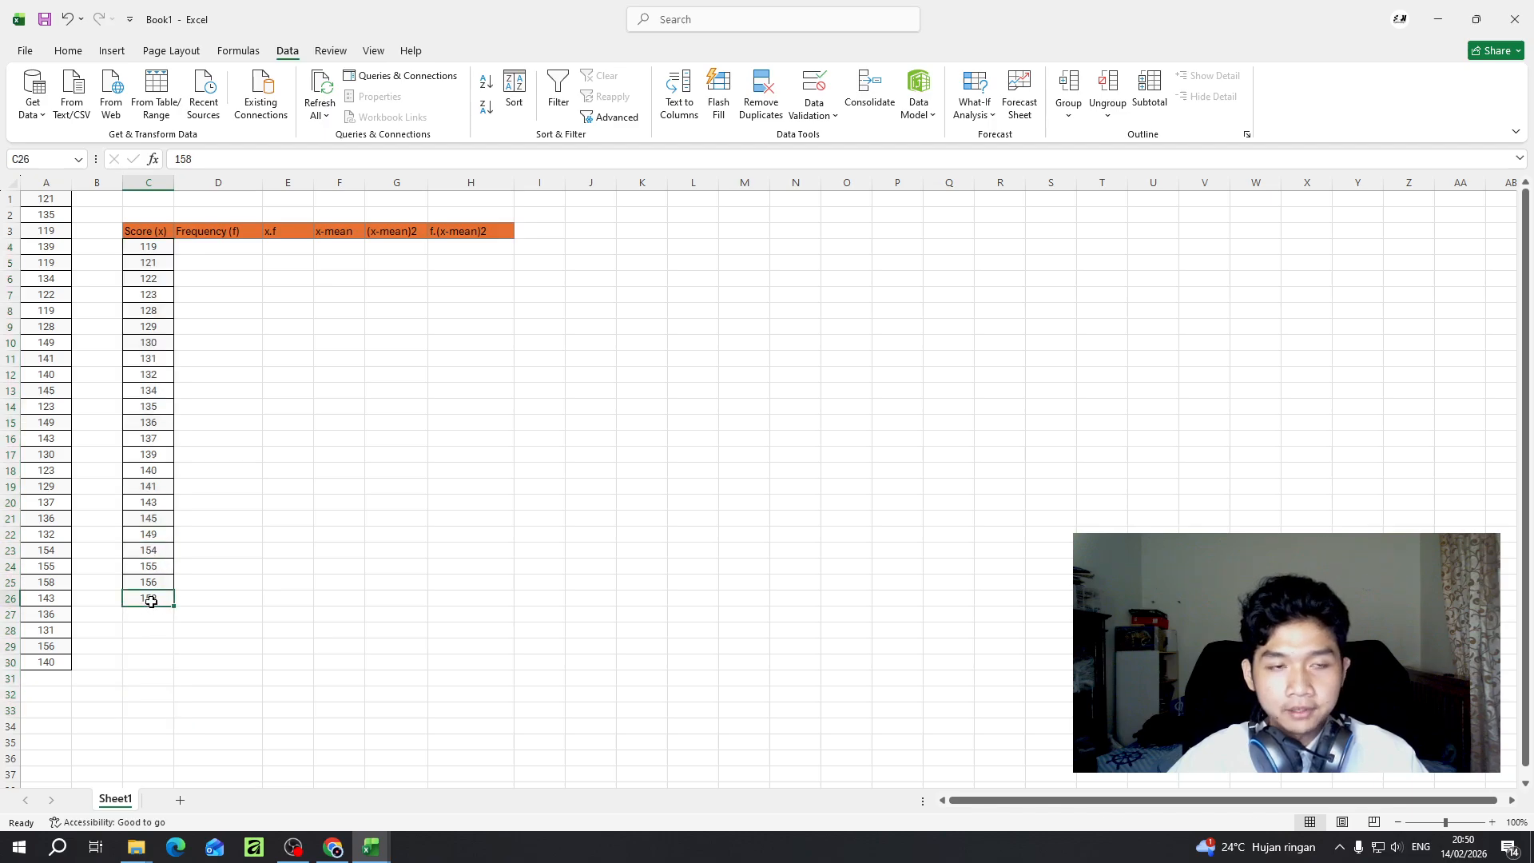
left_click(153, 261)
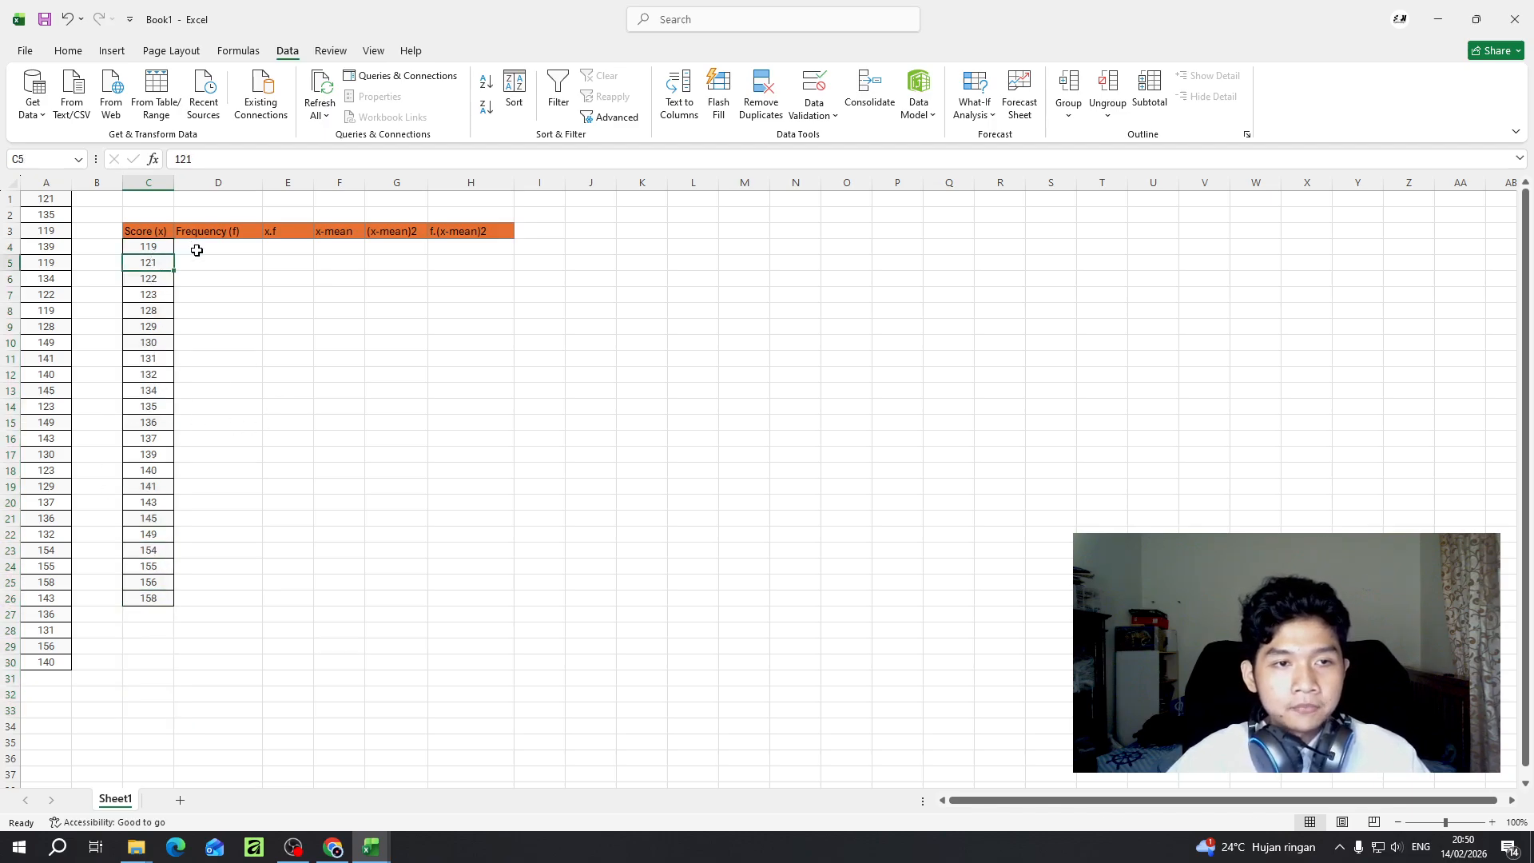
left_click(196, 249)
left_click(150, 258)
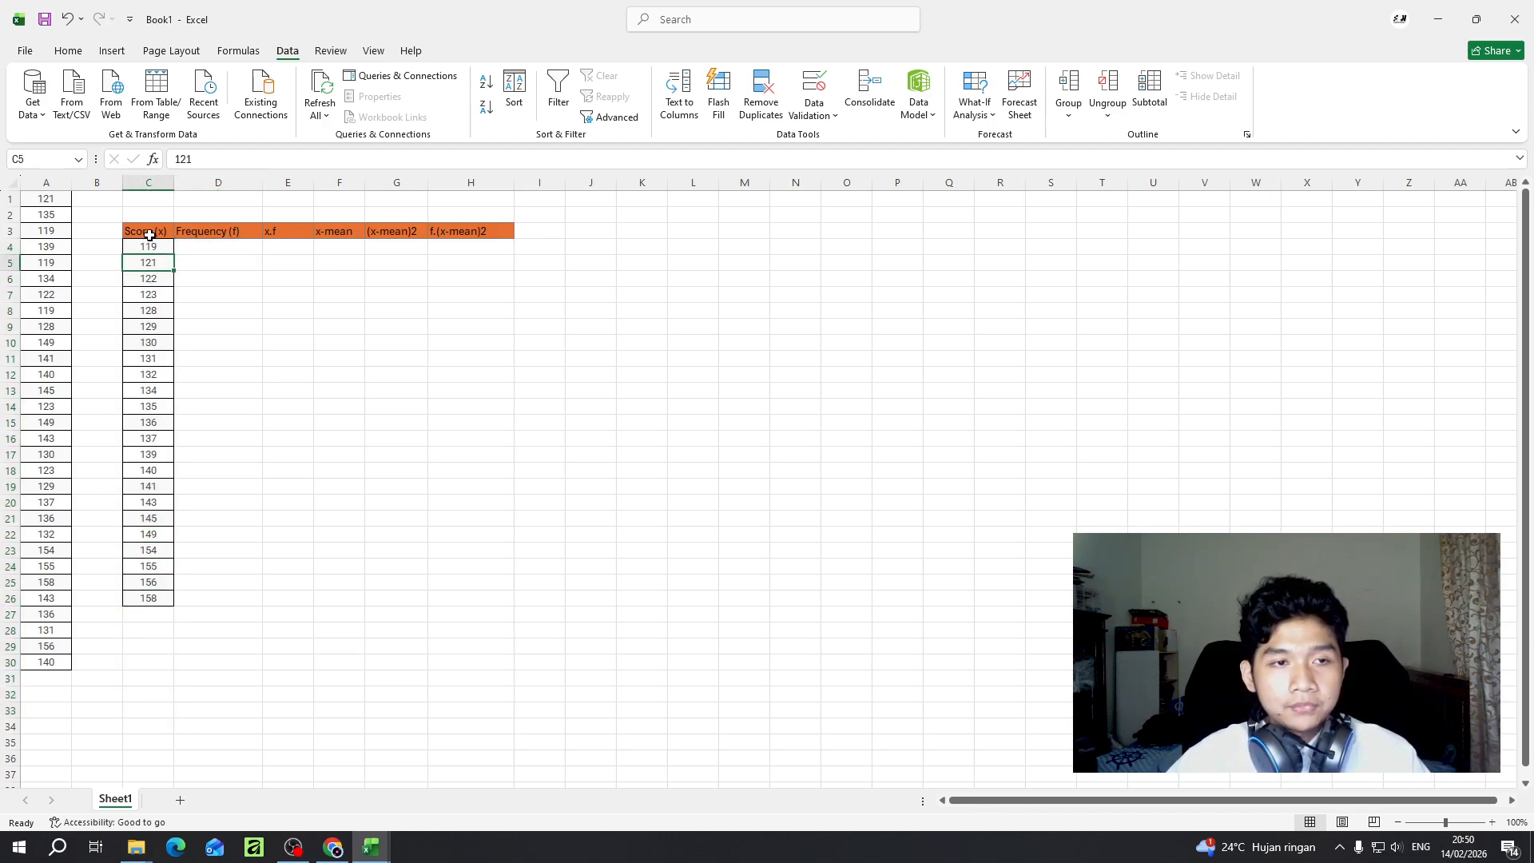
- Apply all borders to the table range C3:H27, including the headers and an empty row below the last score
left_click_drag(149, 232, 478, 617)
left_click(68, 50)
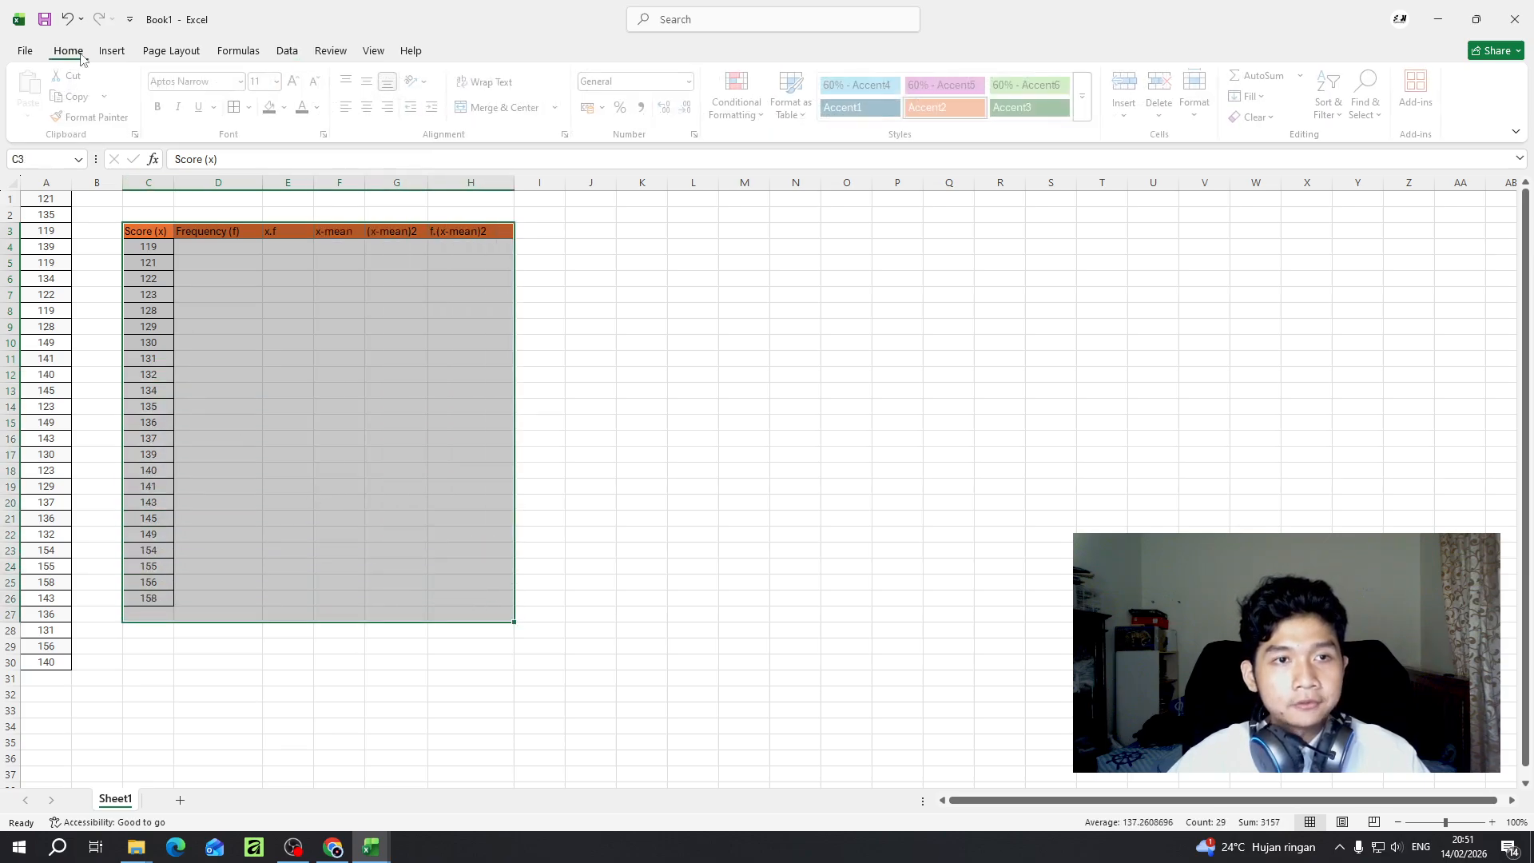
left_click(238, 107)
left_click(240, 390)
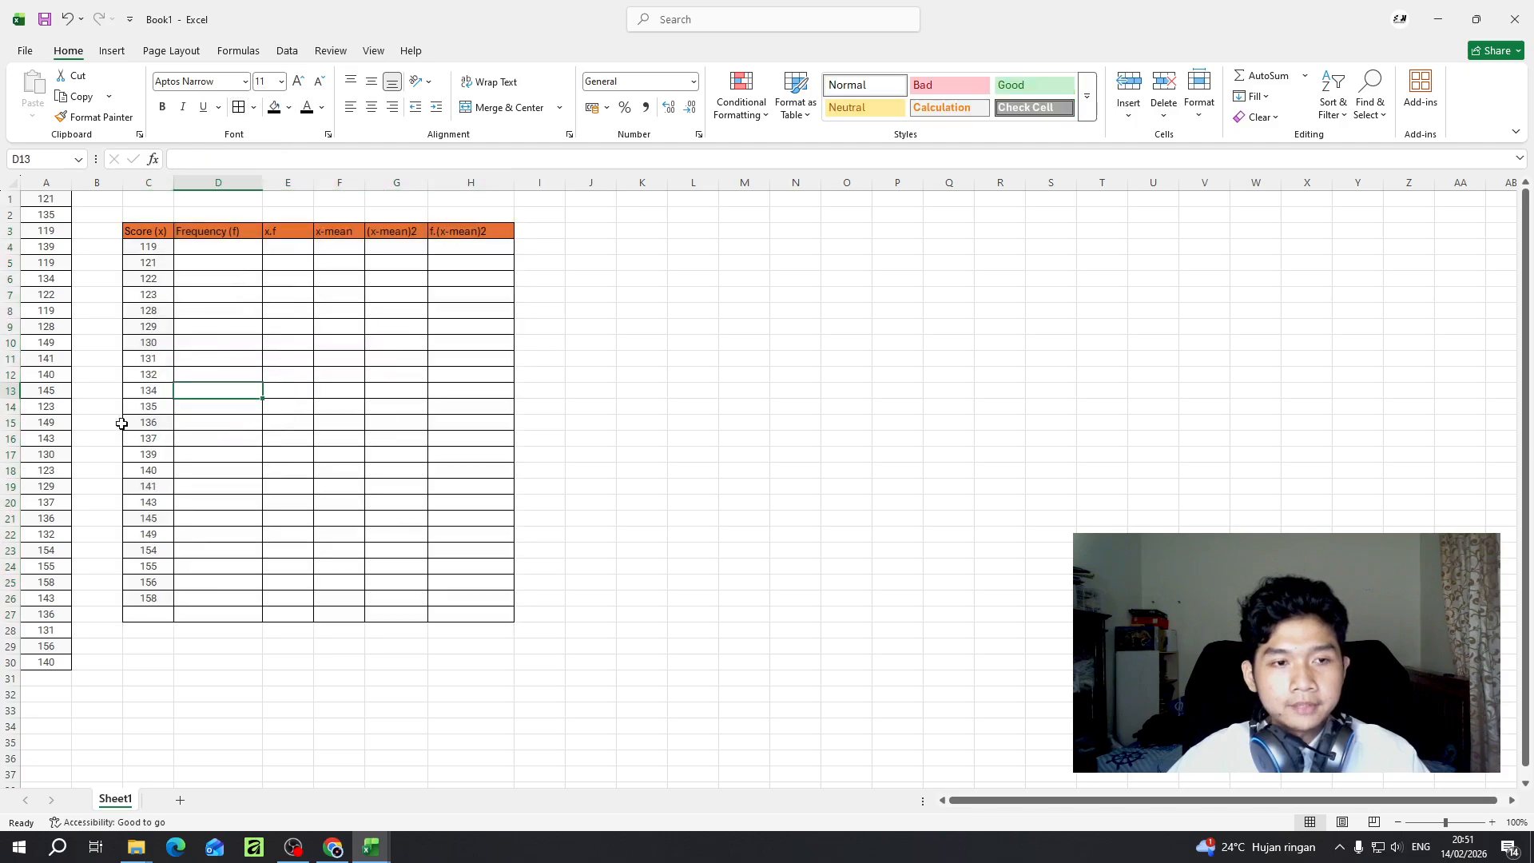
left_click(147, 620)
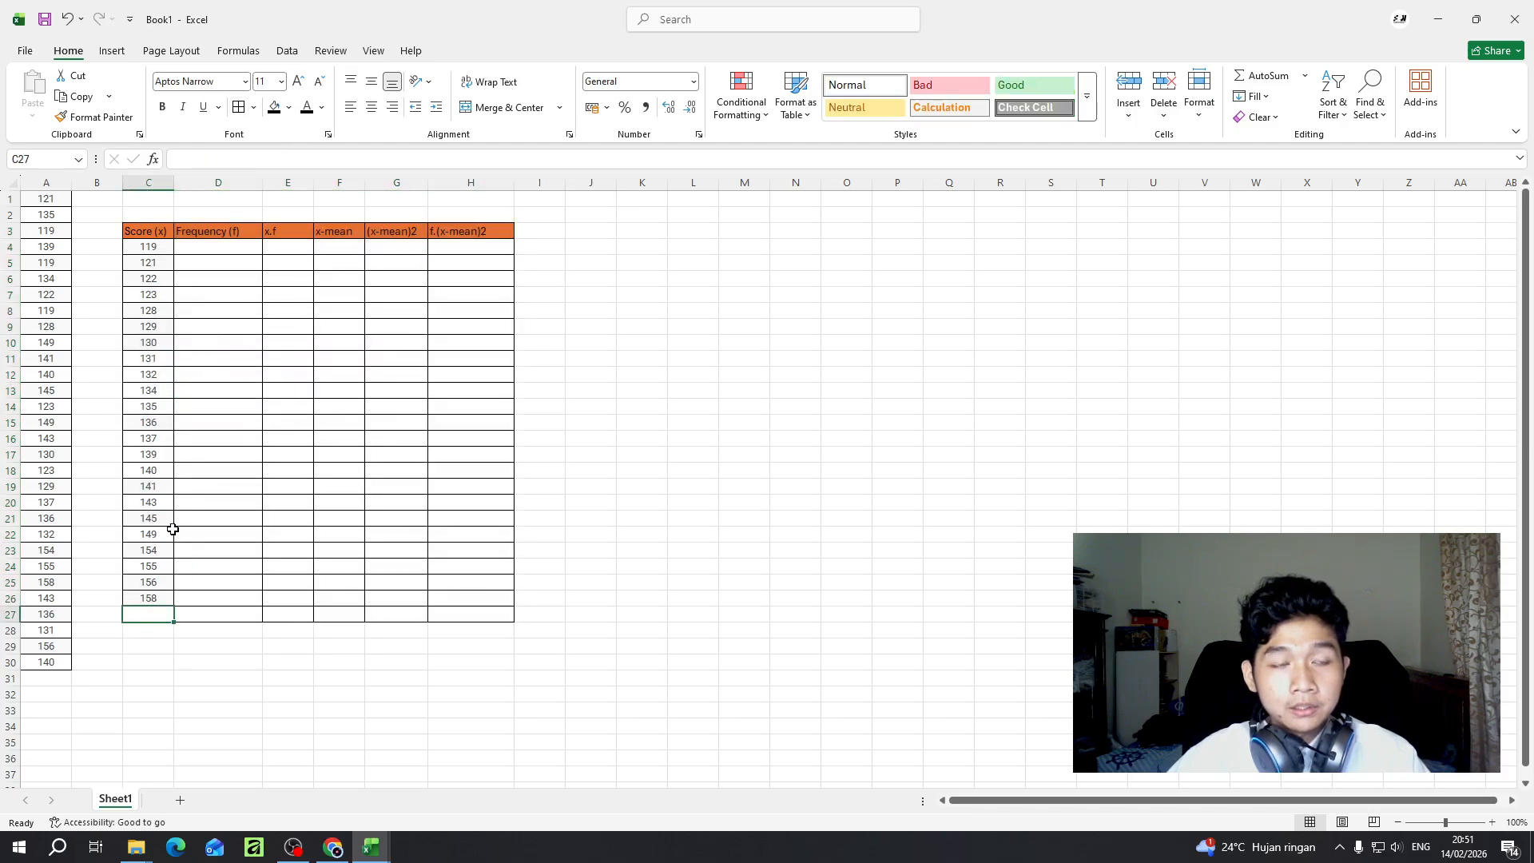
- Sort the original scores in A1:A30 from smallest to largest, applying the sort twice
left_click(210, 246)
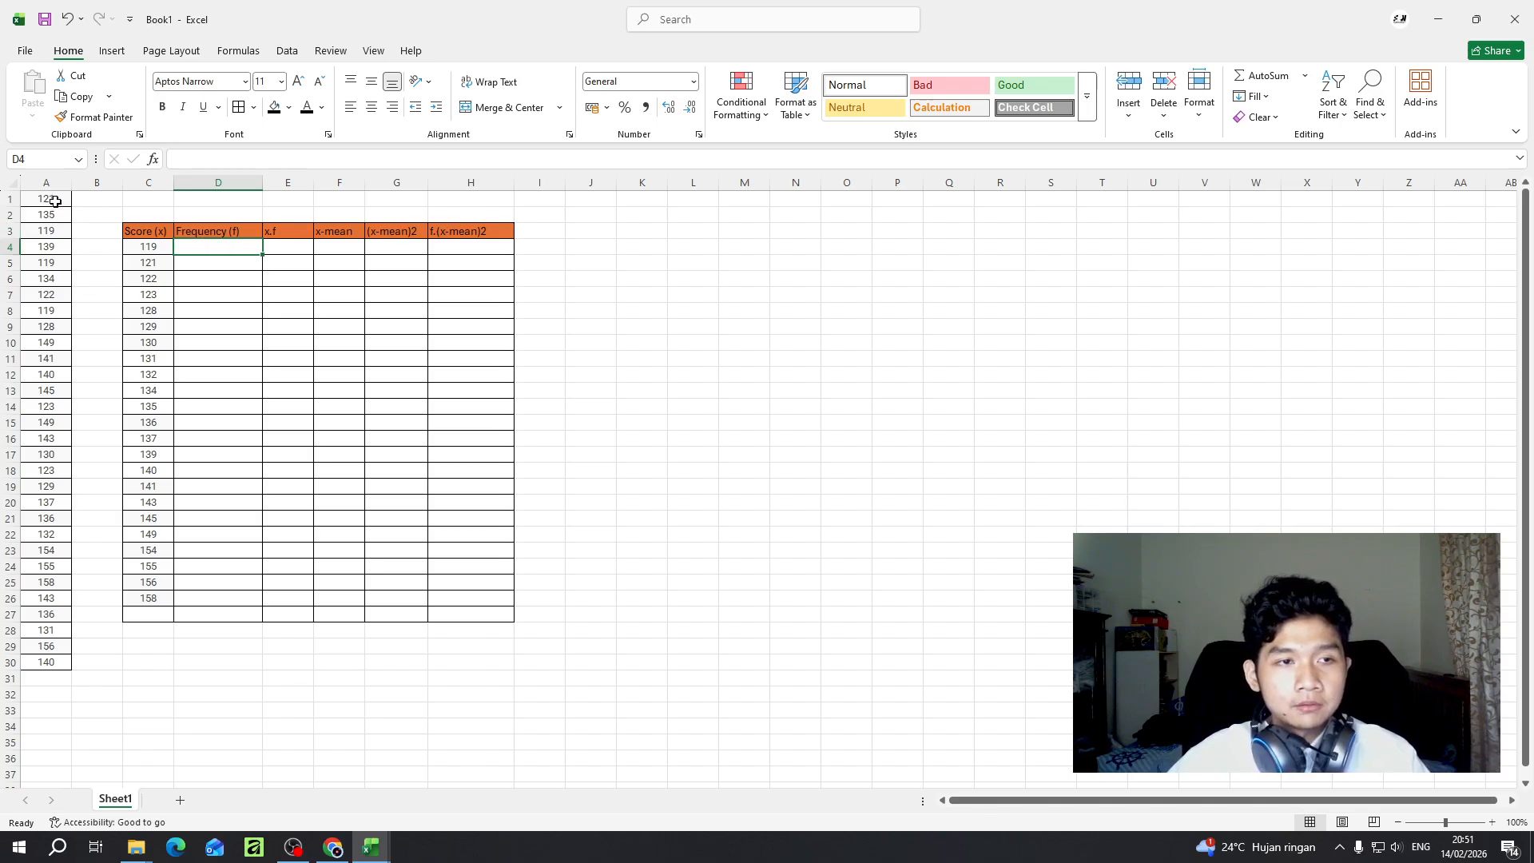
left_click_drag(54, 201, 56, 663)
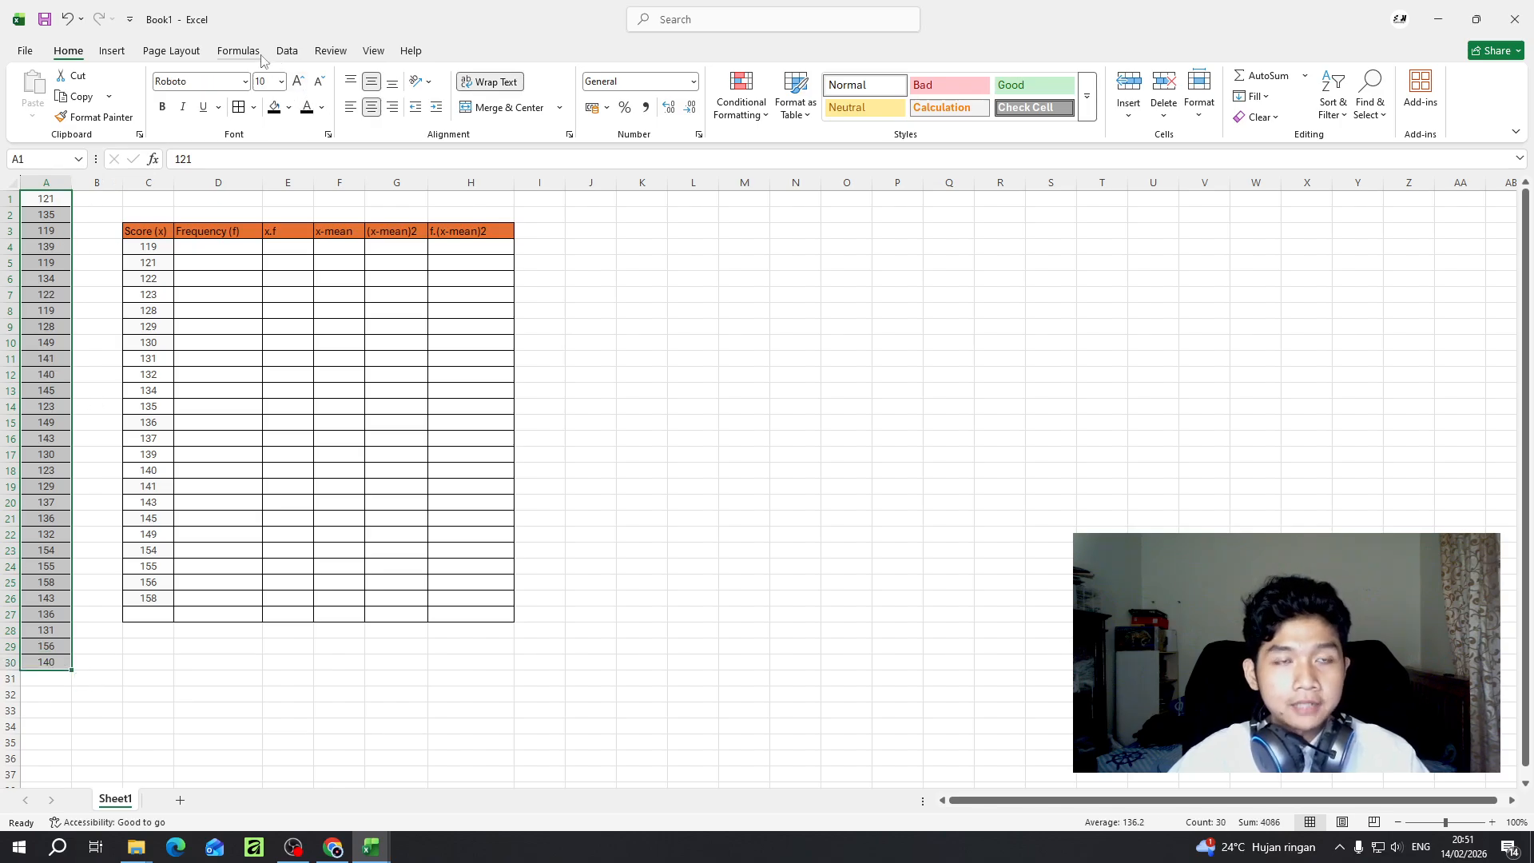
left_click(287, 50)
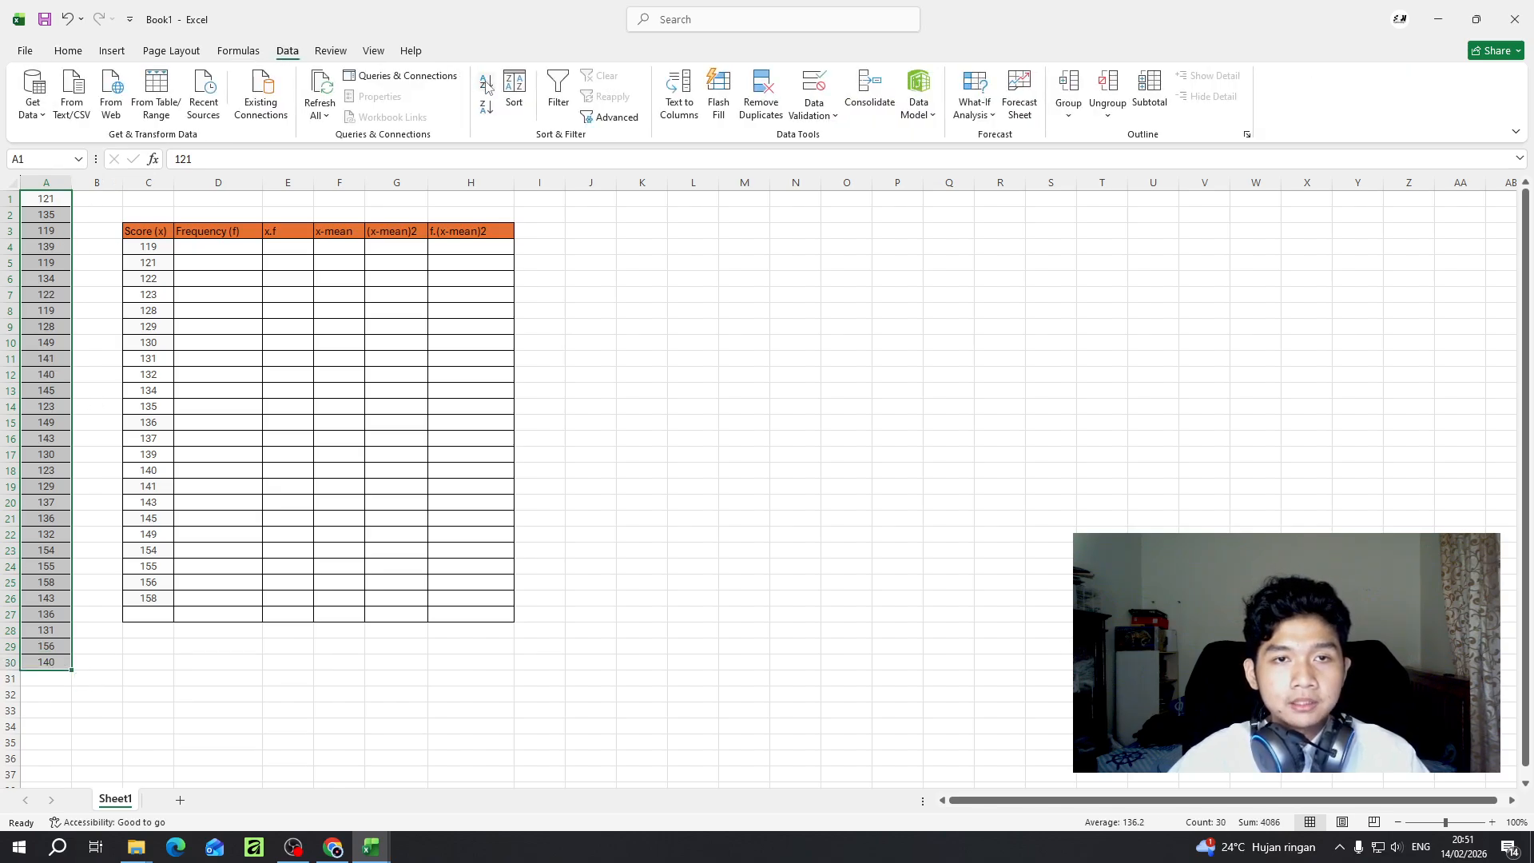
left_click(485, 84)
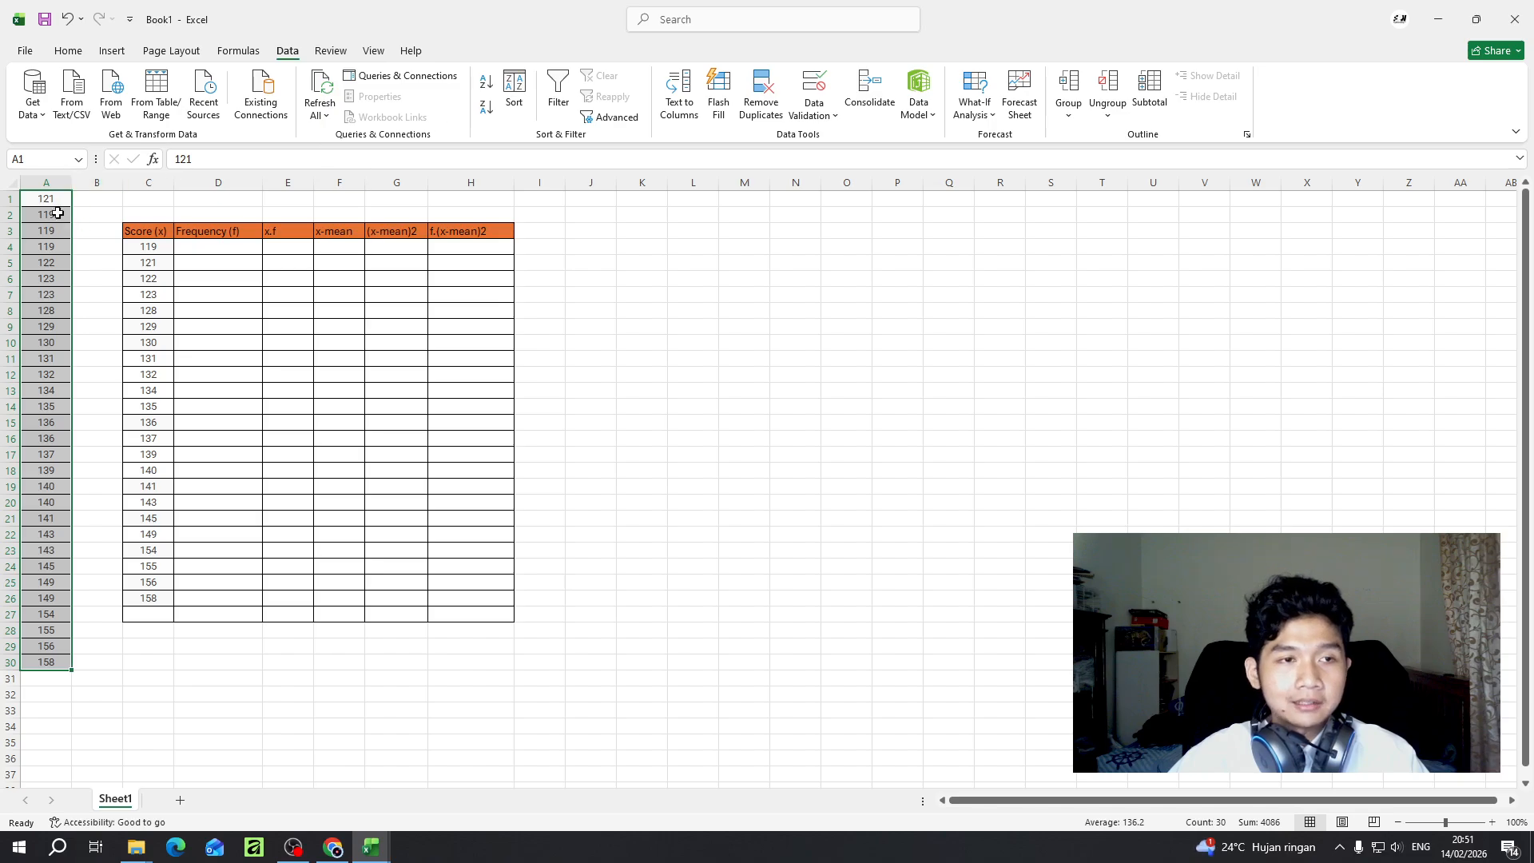
left_click(489, 83)
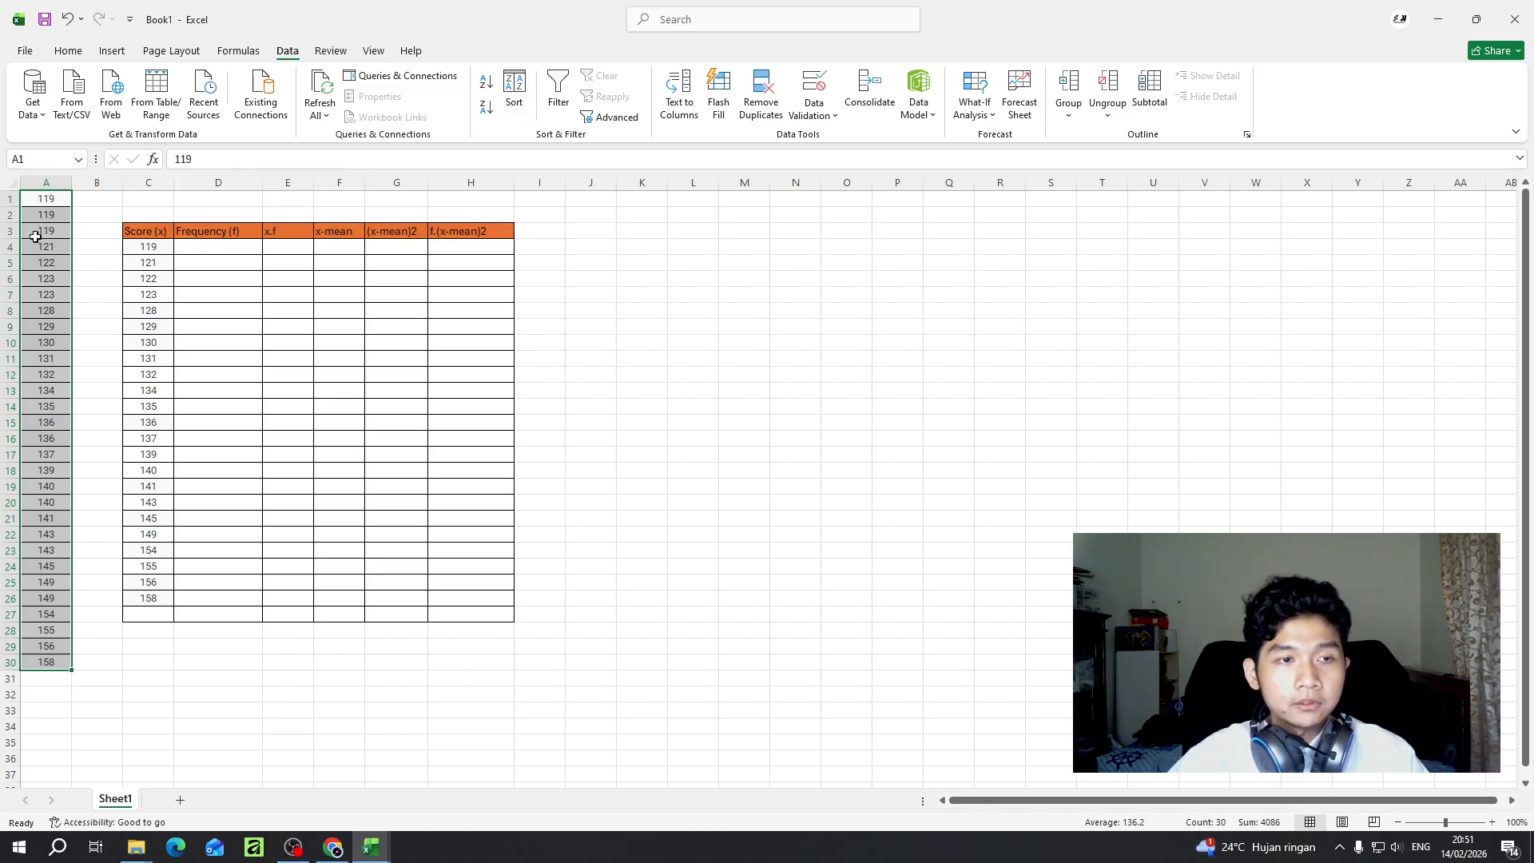
left_click(94, 217)
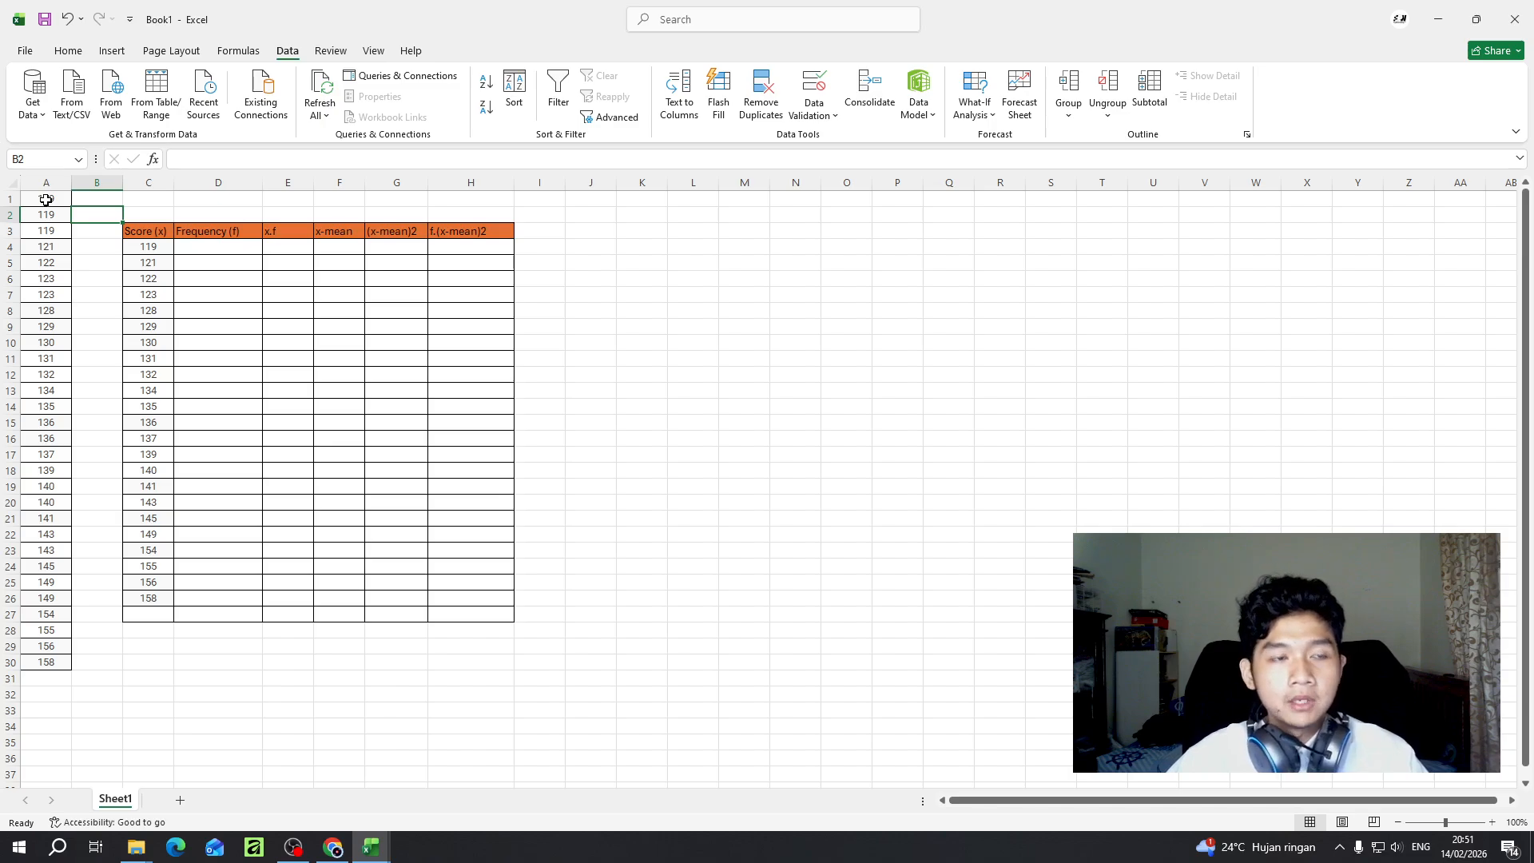
left_click(45, 200)
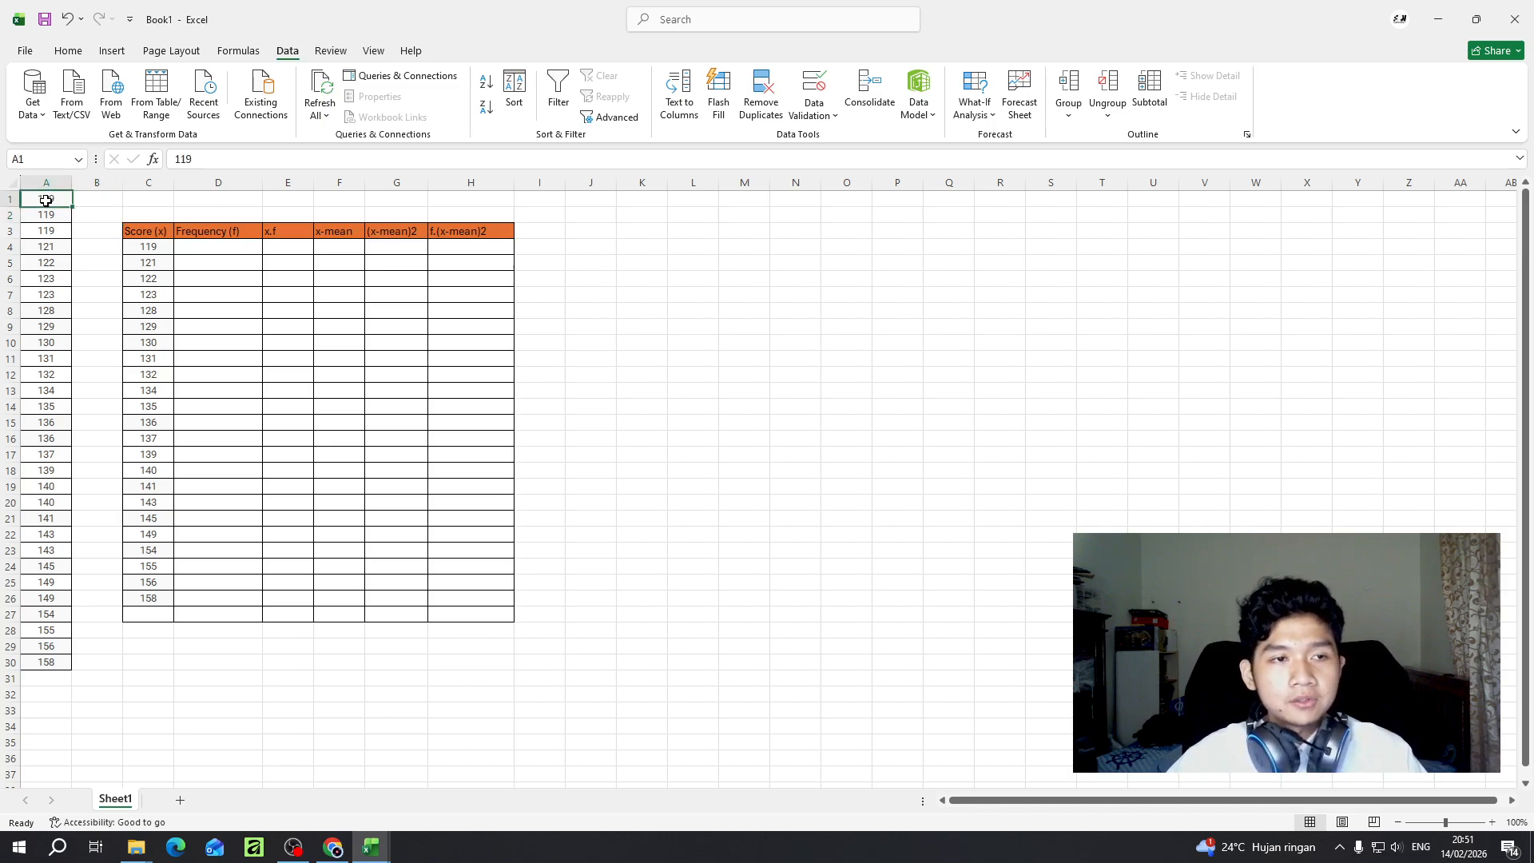
left_click(100, 214)
left_click(51, 199)
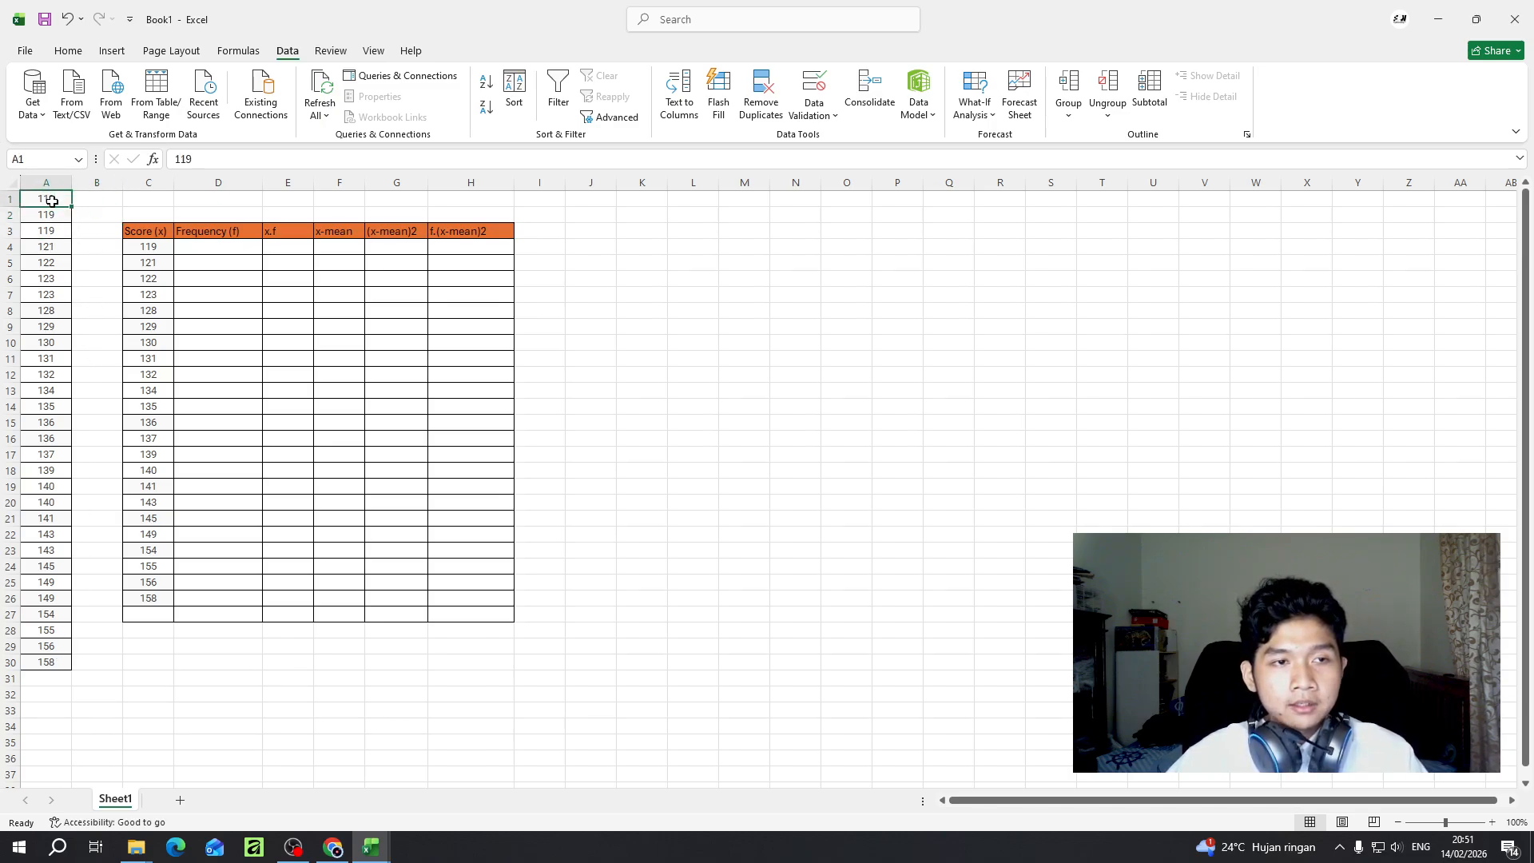
- Begin a COUNTIF formula in D4 of the Frequency (f) column, with A1 as the first cell of its range
left_click(229, 249)
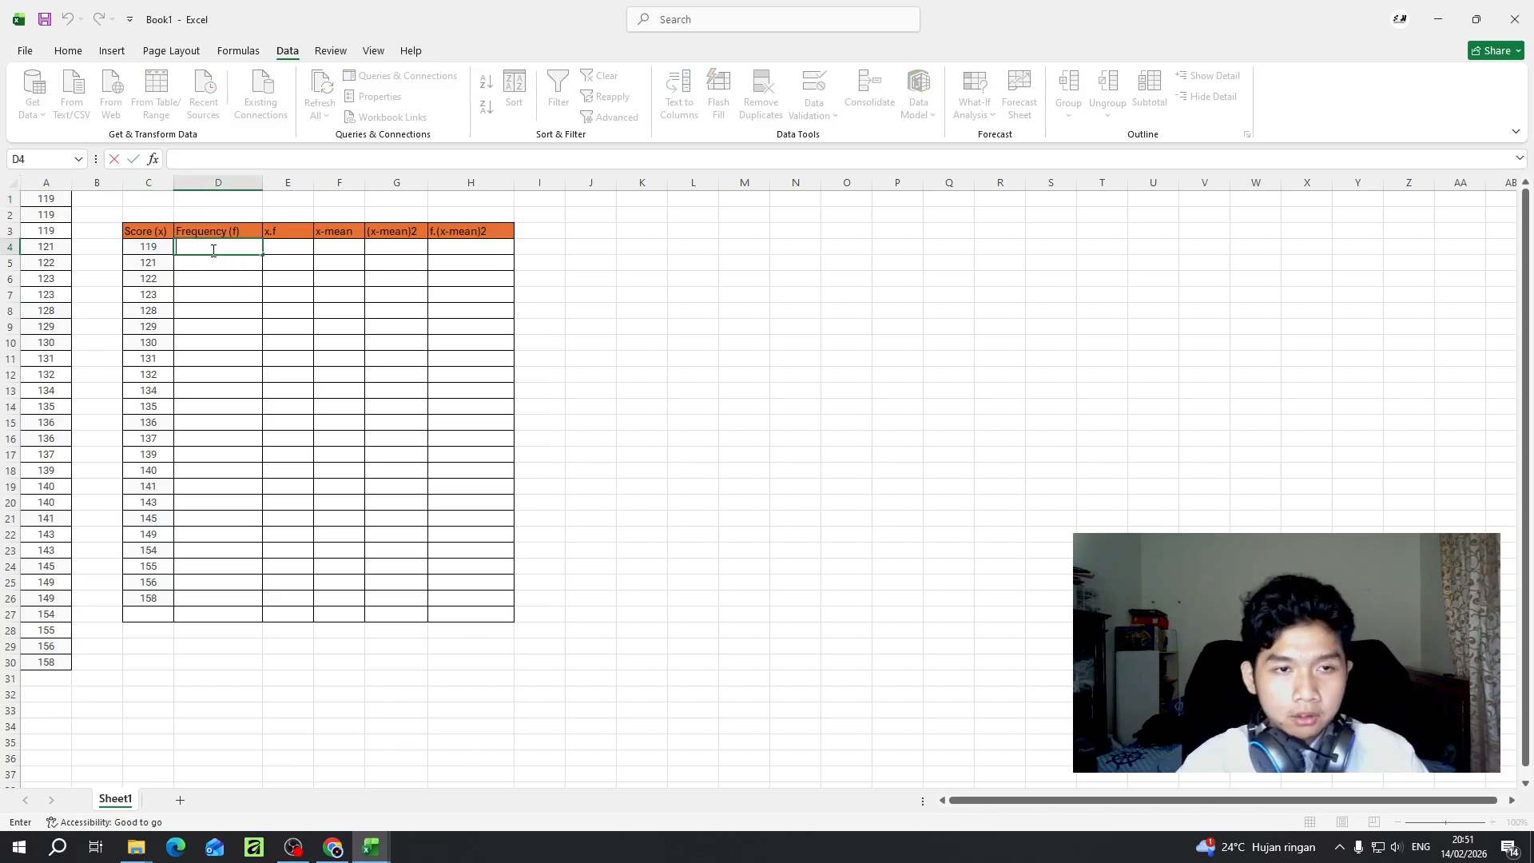
type("=")
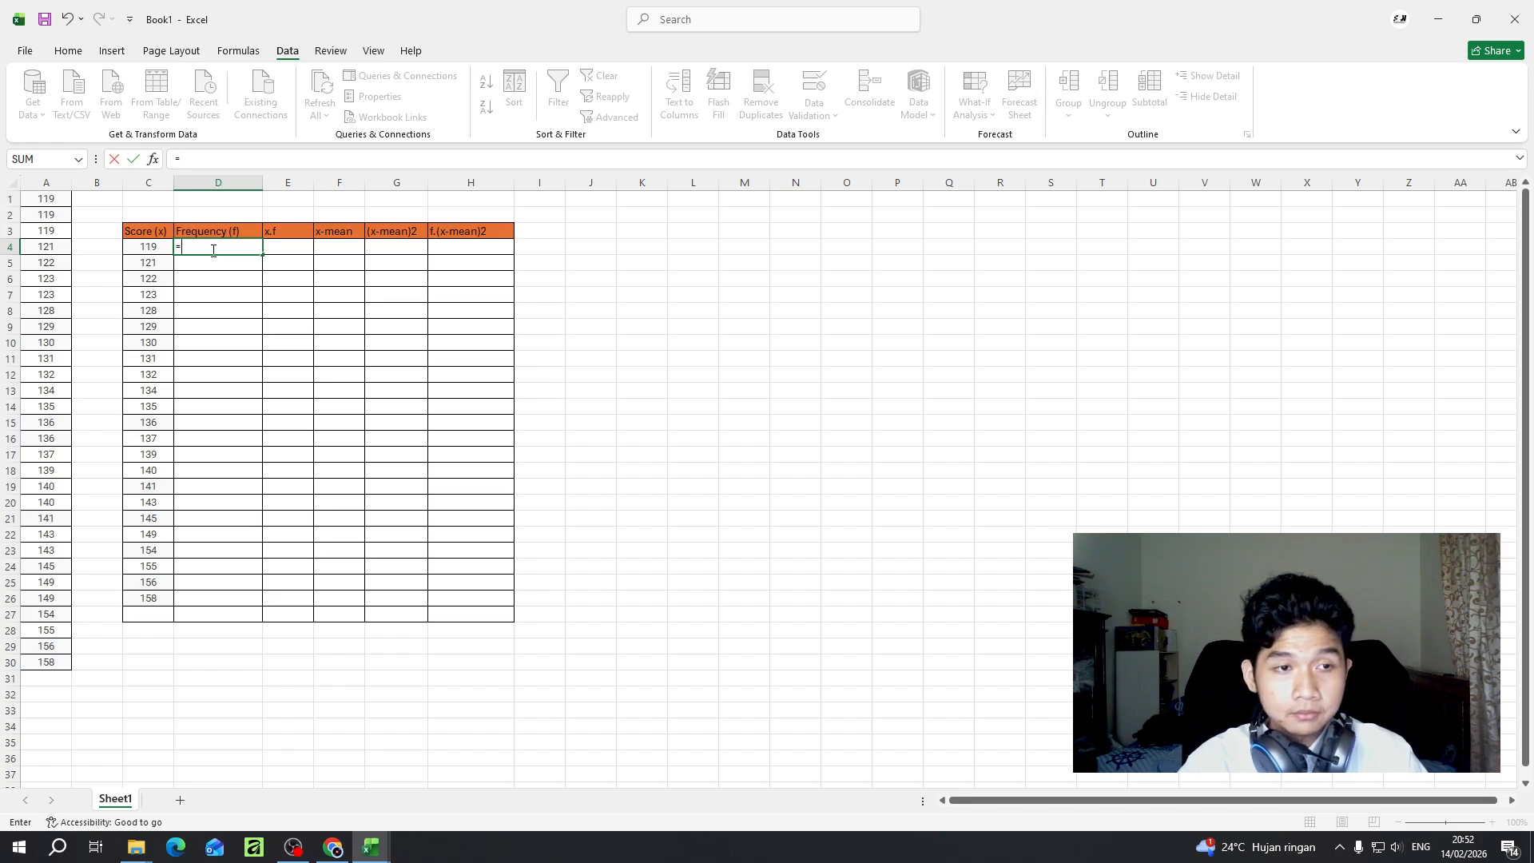
type("countif")
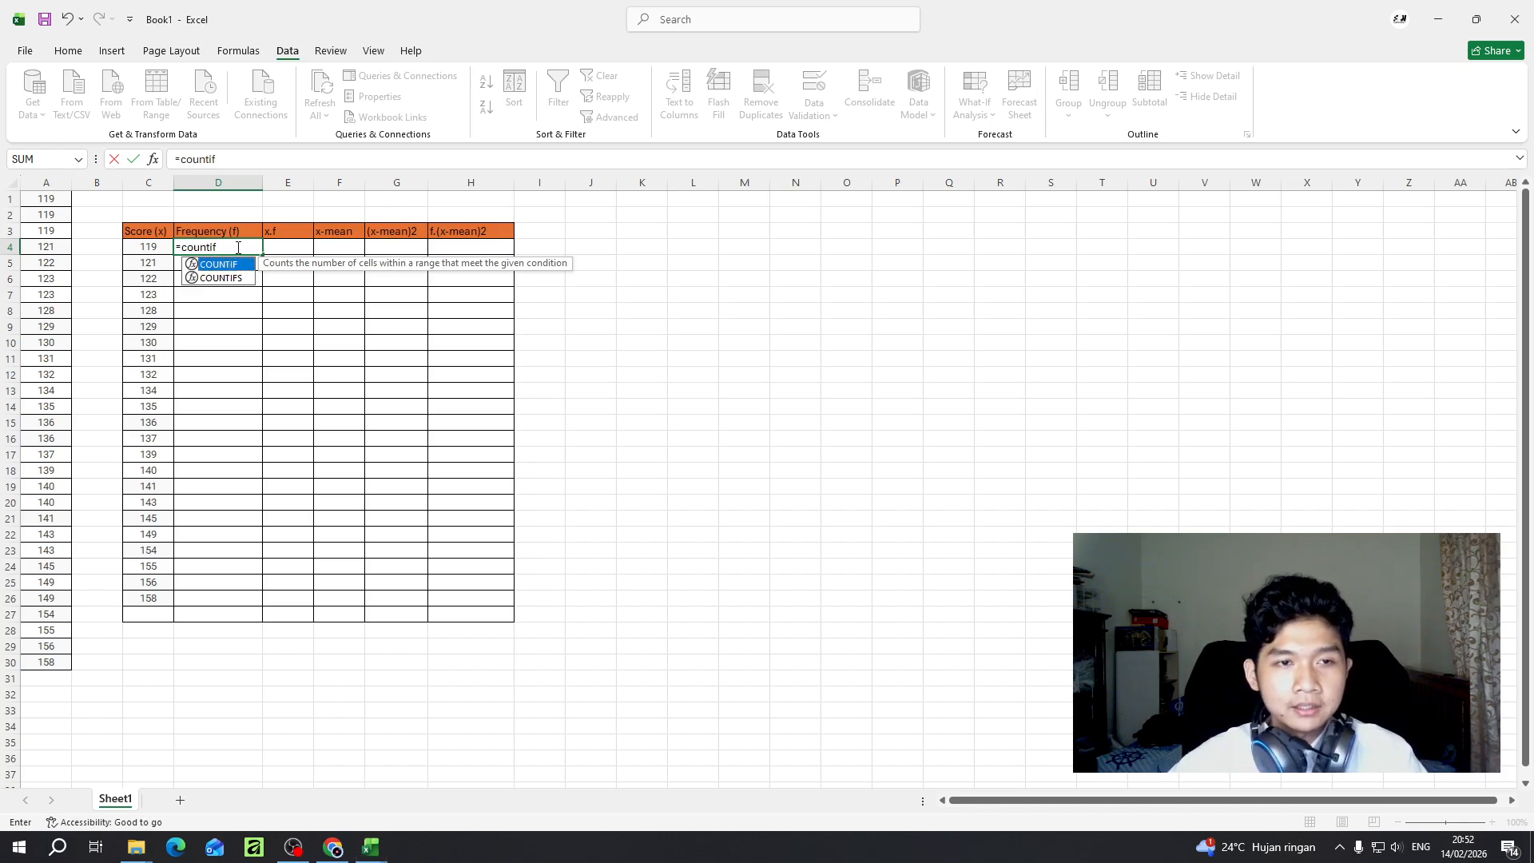
left_click(238, 247)
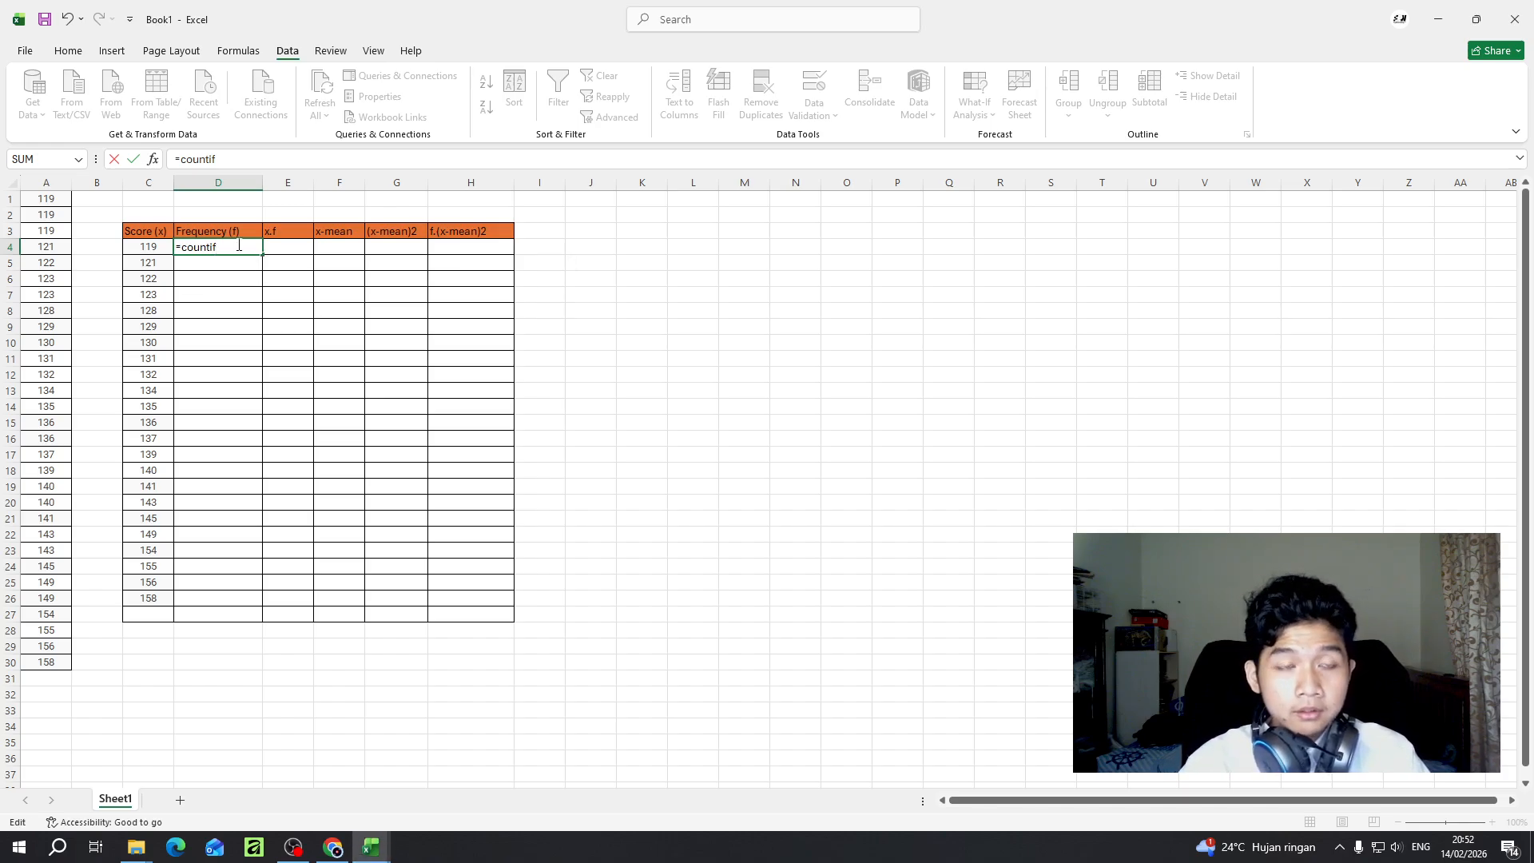
type("(")
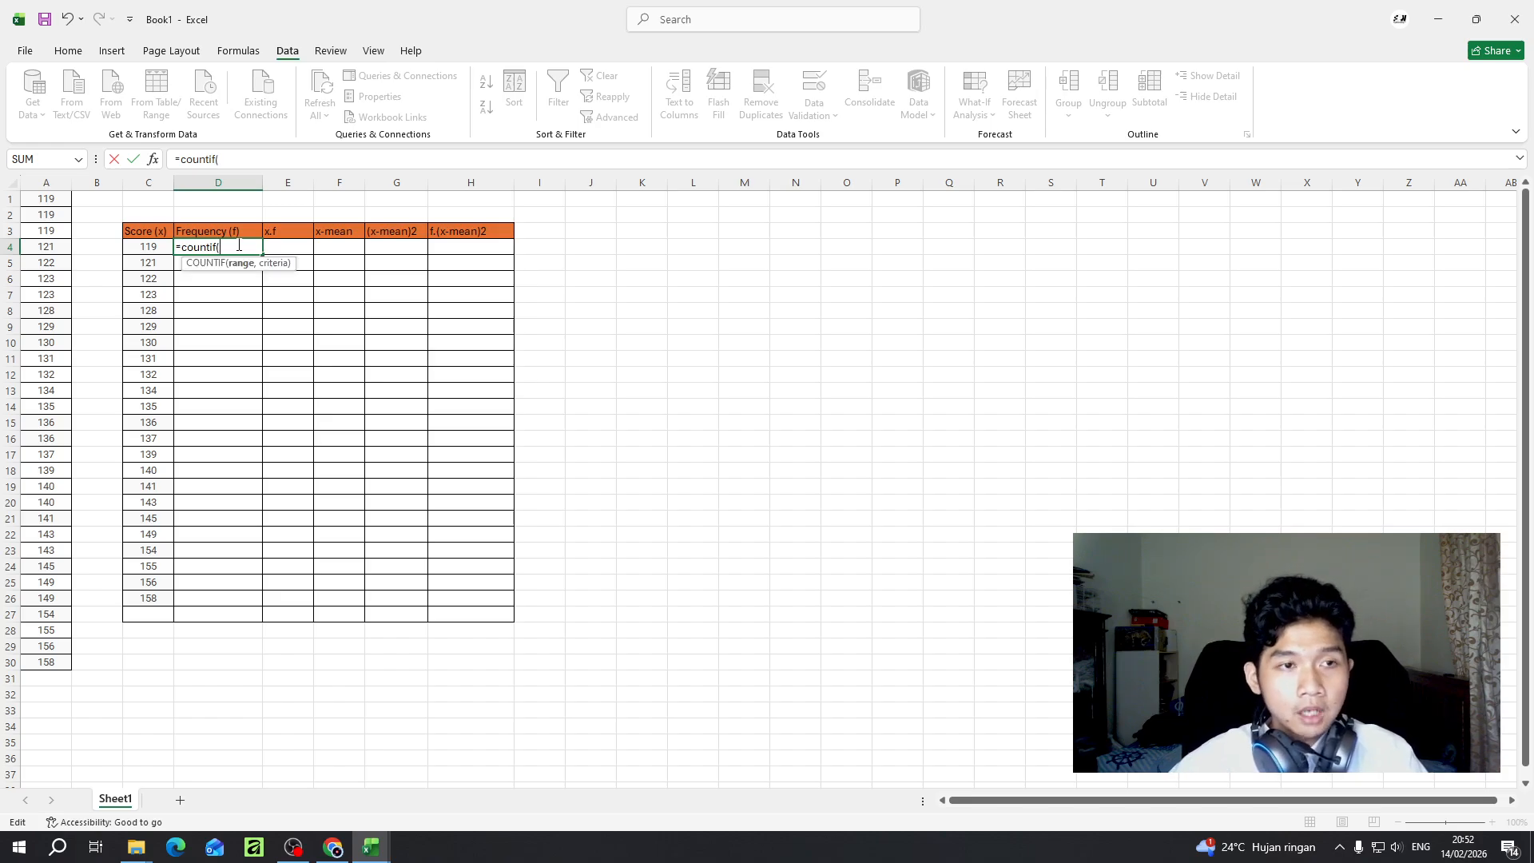
left_click(55, 202)
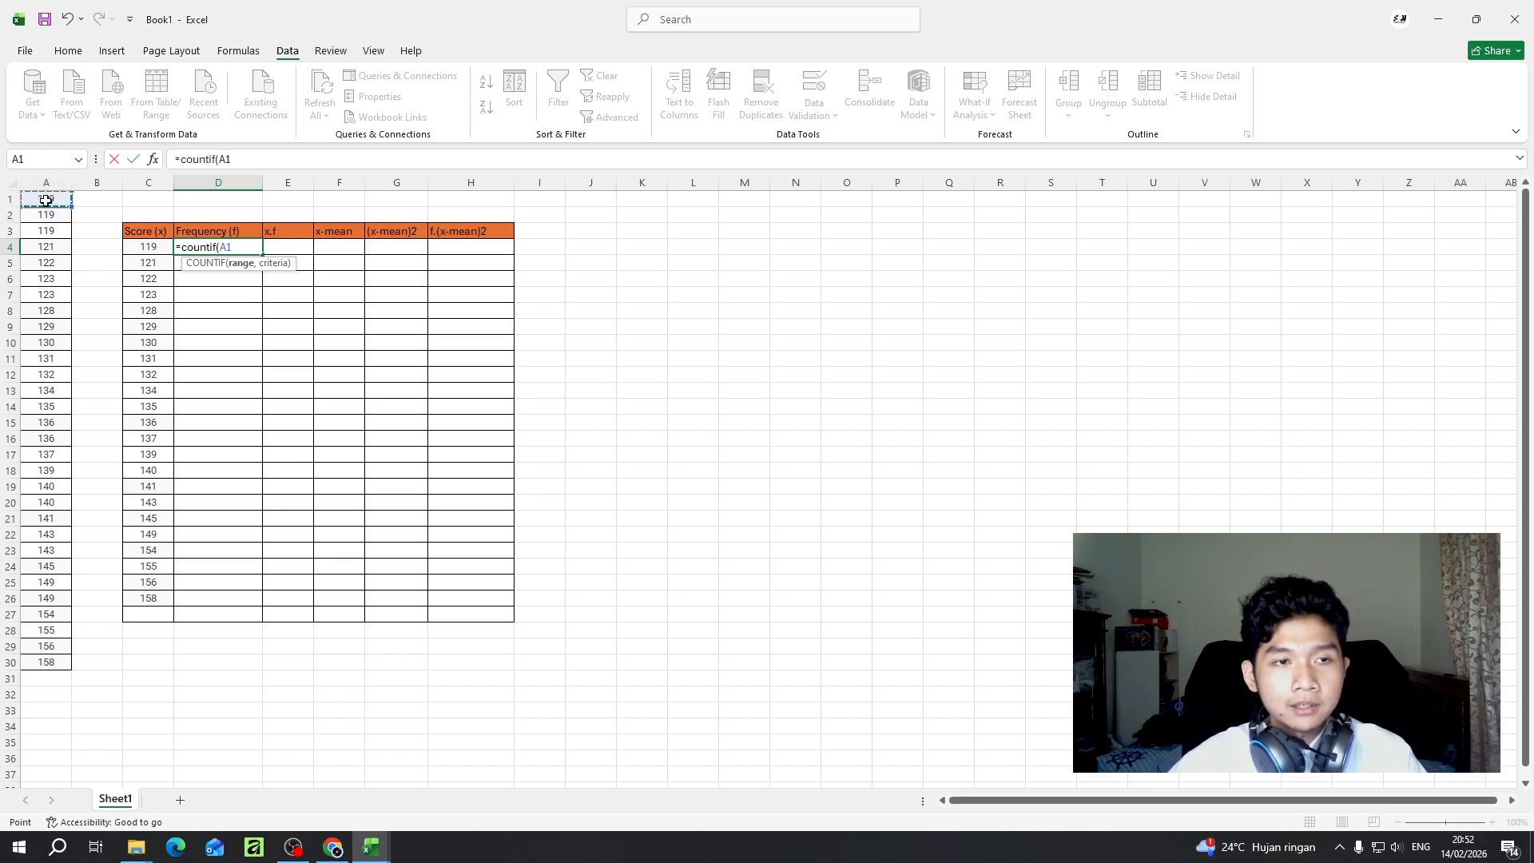
- Try to extend the unfinished COUNTIF range in D4 from A1 to A30 using a semicolon after A1
left_click(58, 665)
left_click(61, 203)
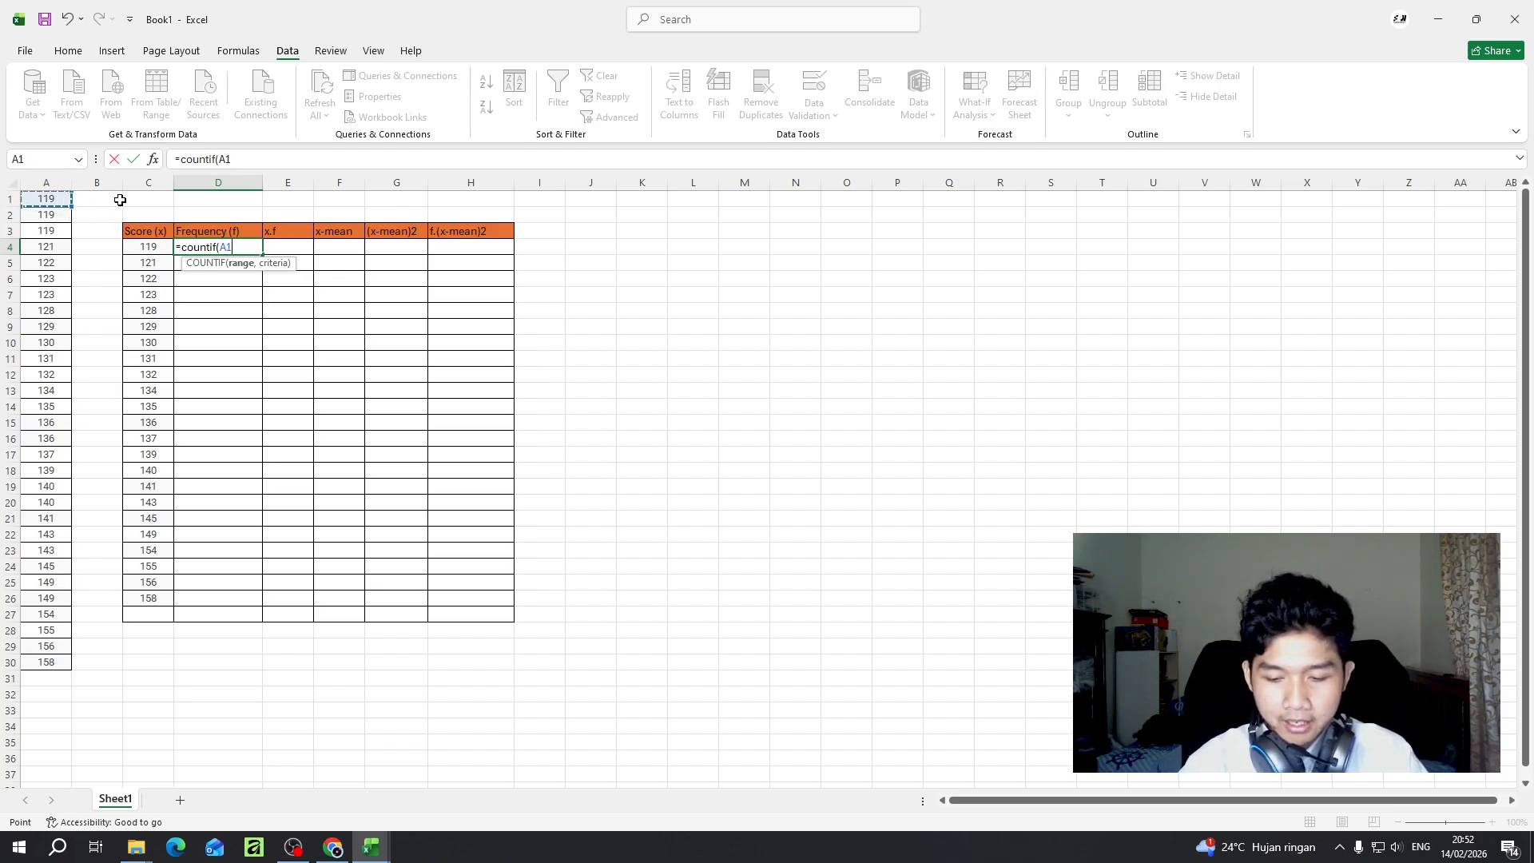
type(";")
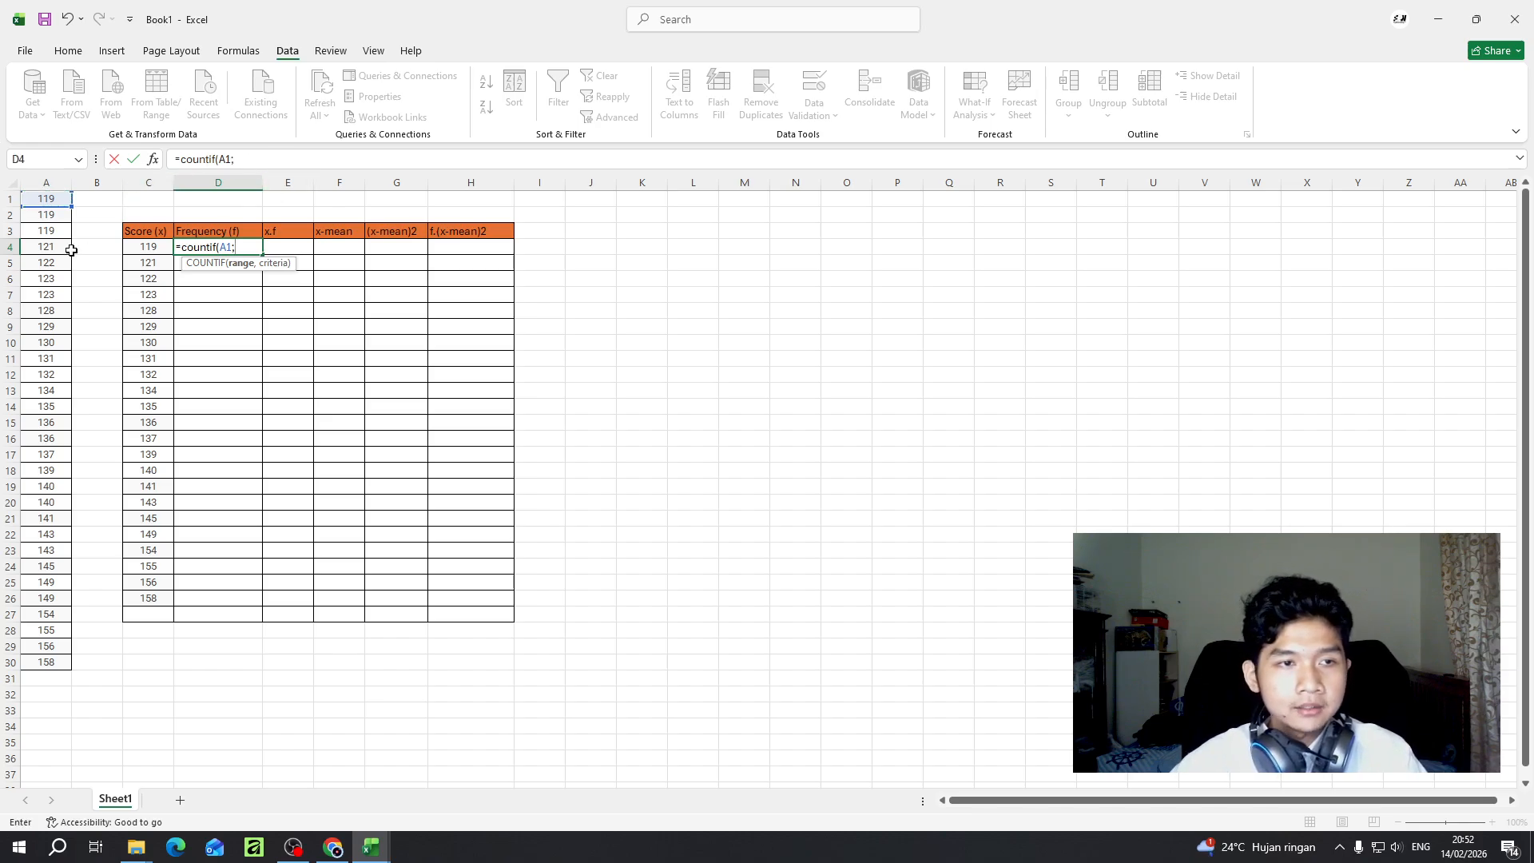
left_click(53, 668)
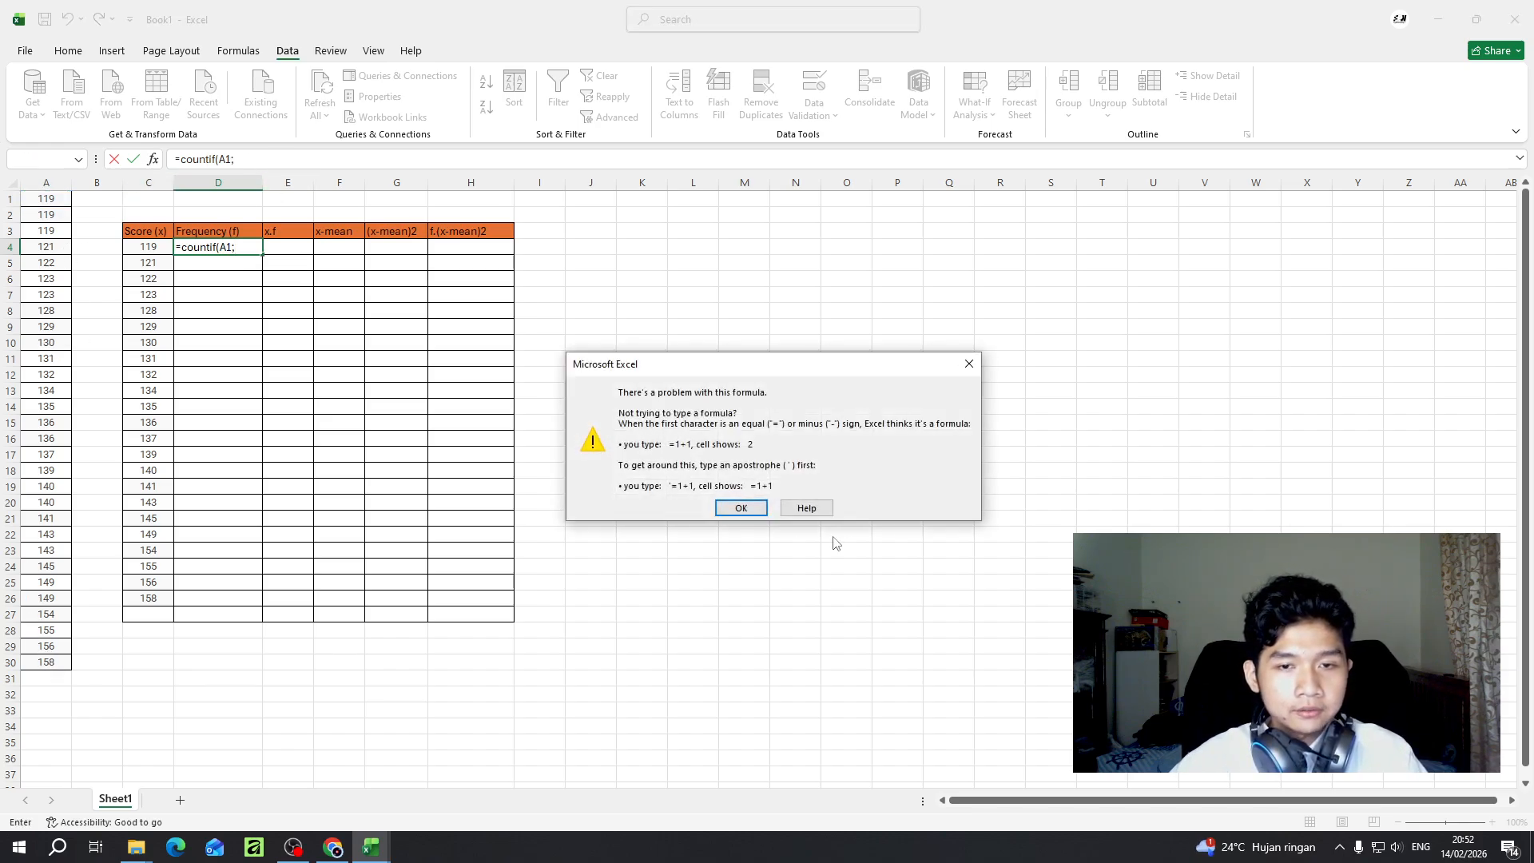
left_click(741, 506)
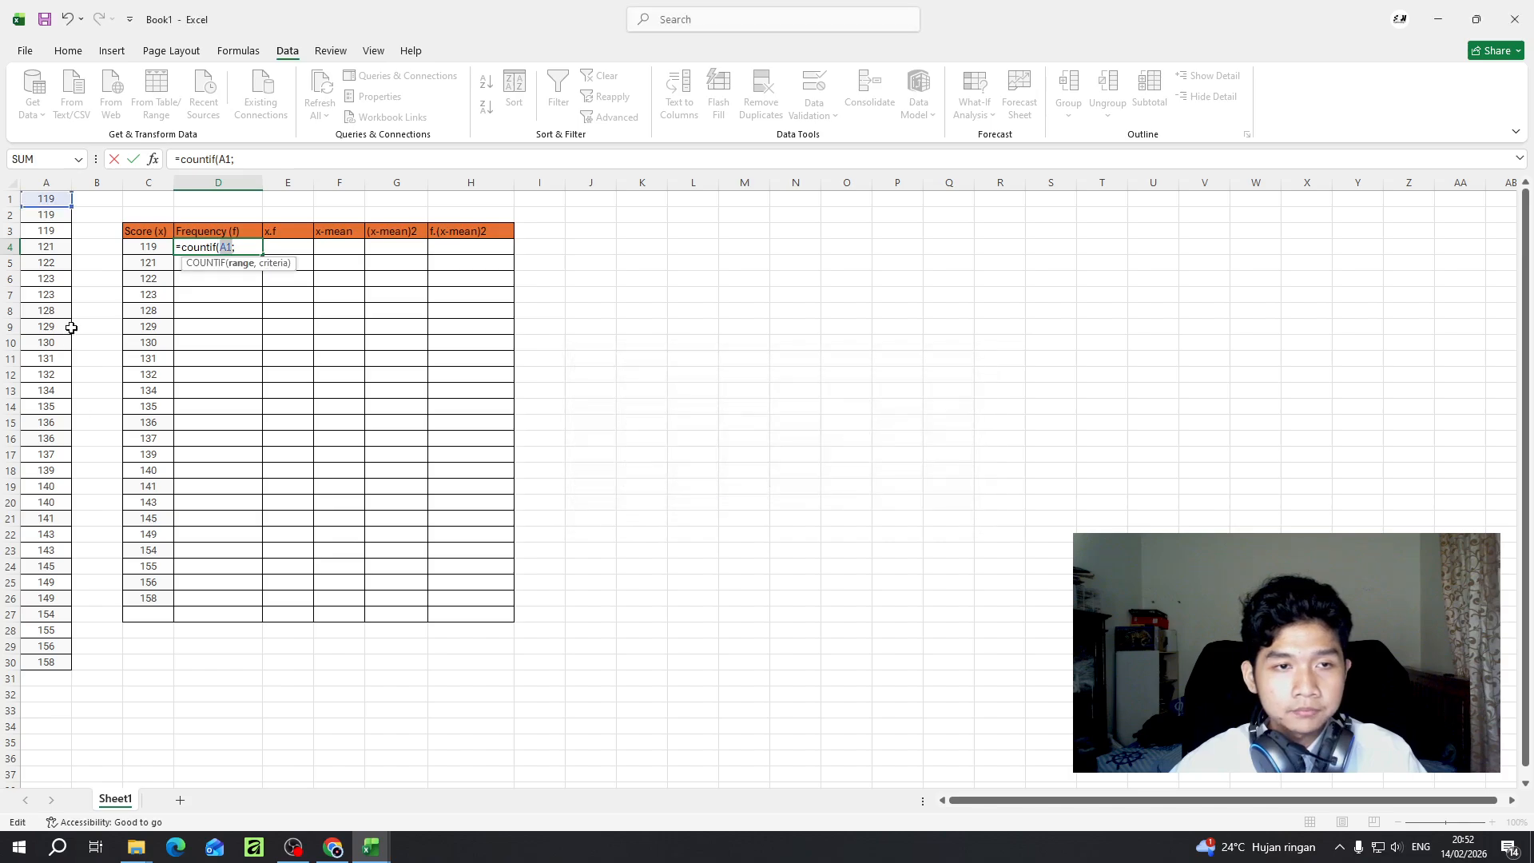
left_click(242, 248)
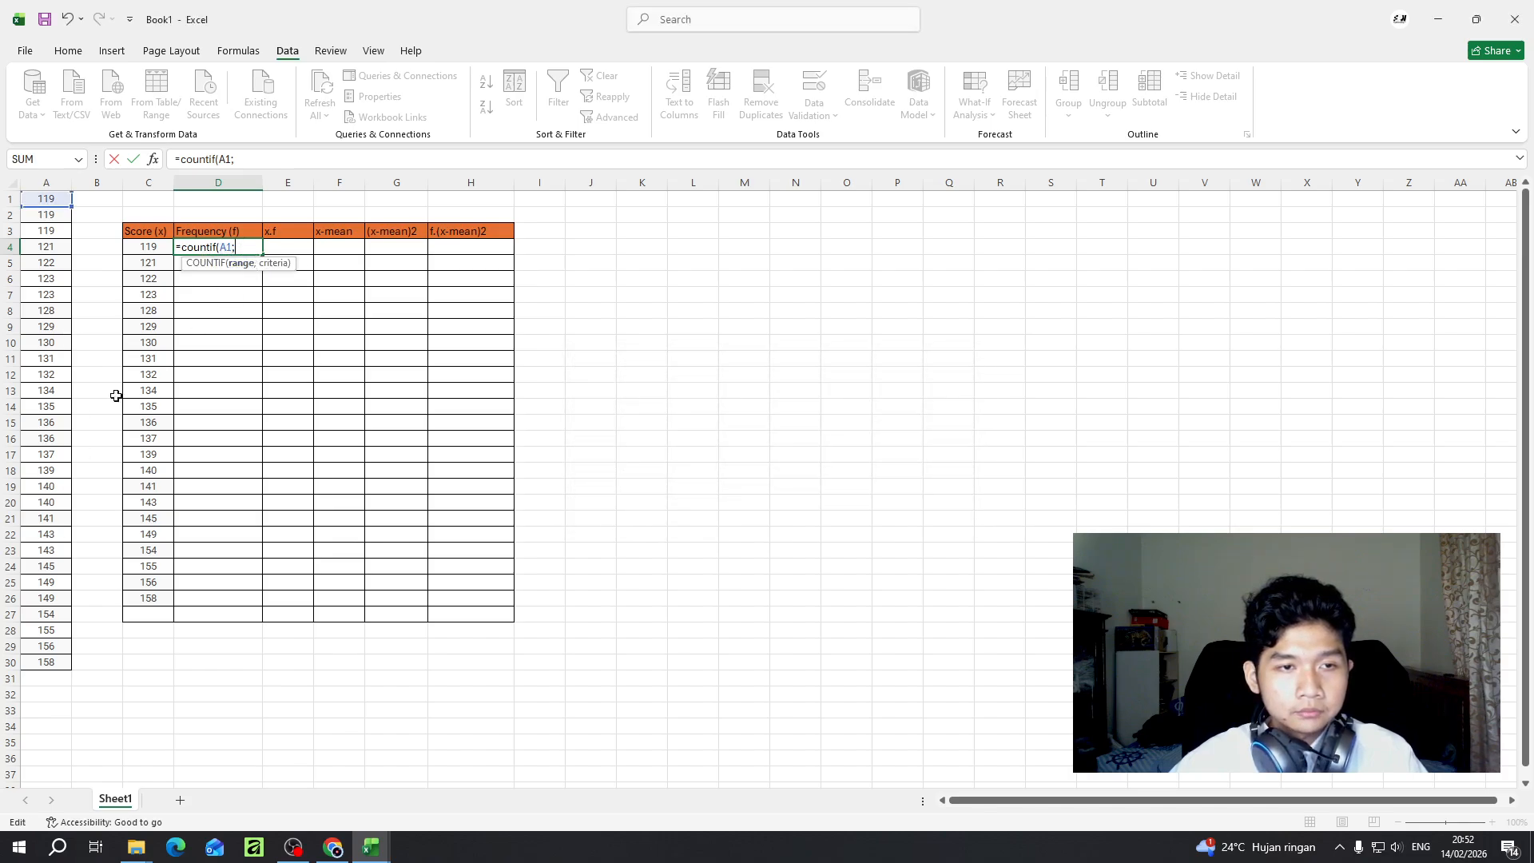
left_click(48, 664)
left_click(743, 510)
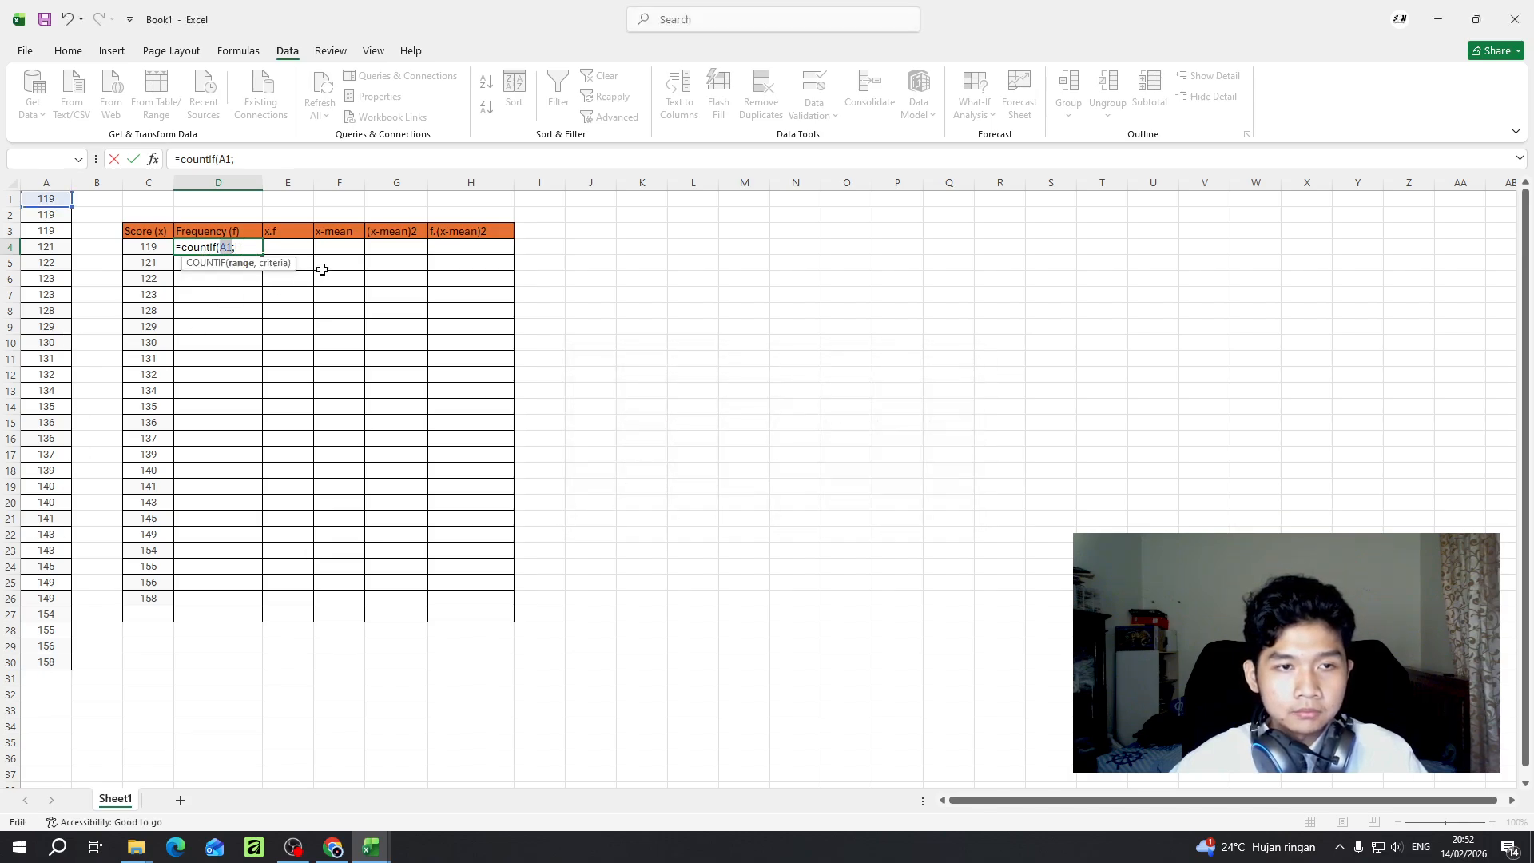
- Replace the semicolon with a comma and complete the D4 formula as =COUNTIF(A1,C4)
left_click(248, 245)
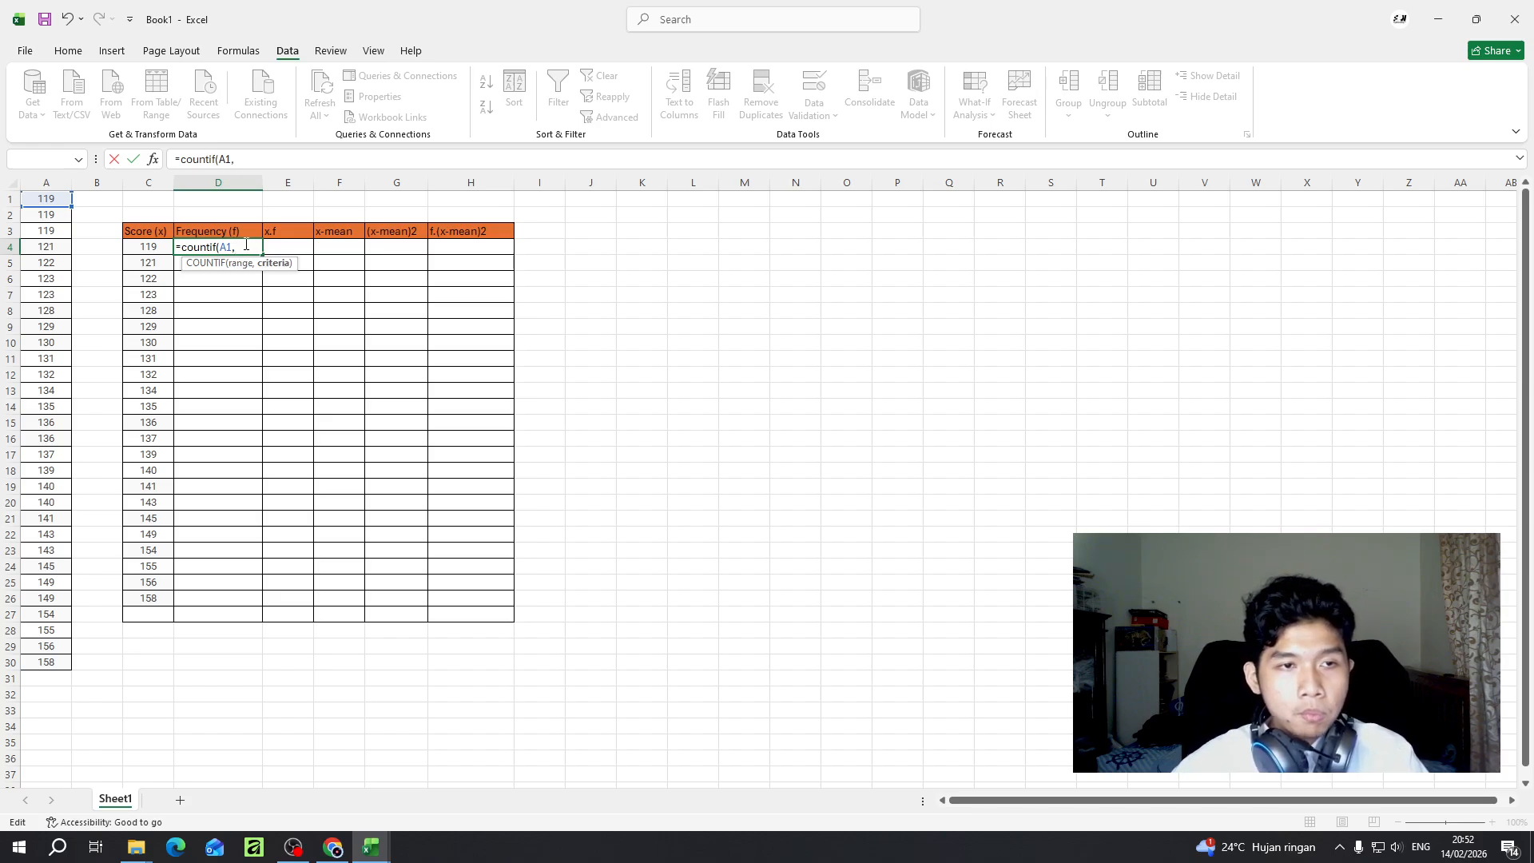
left_click(148, 247)
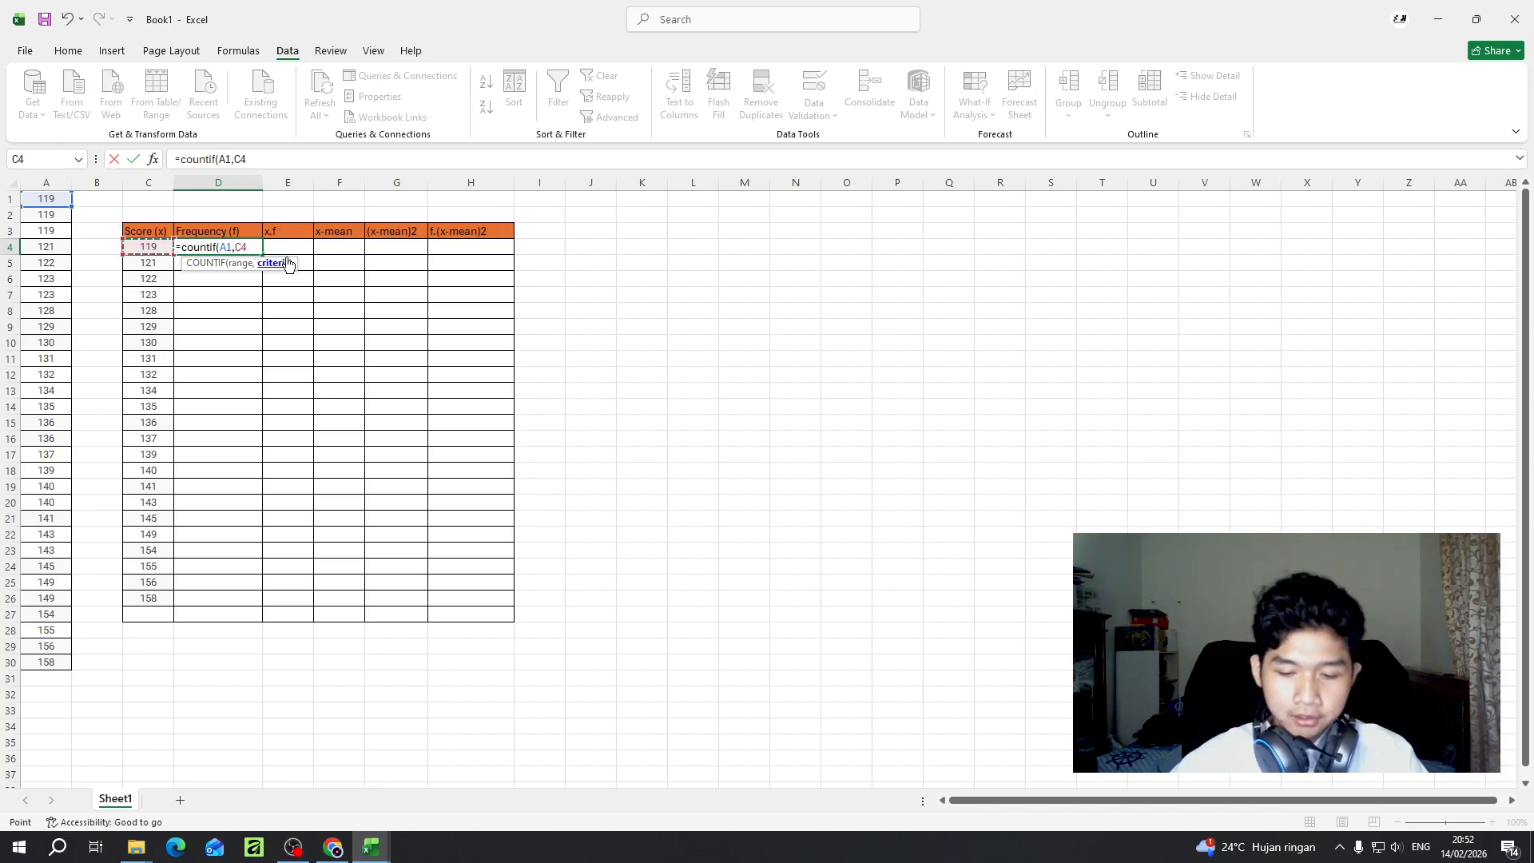
type(")")
key("ctrl+Return")
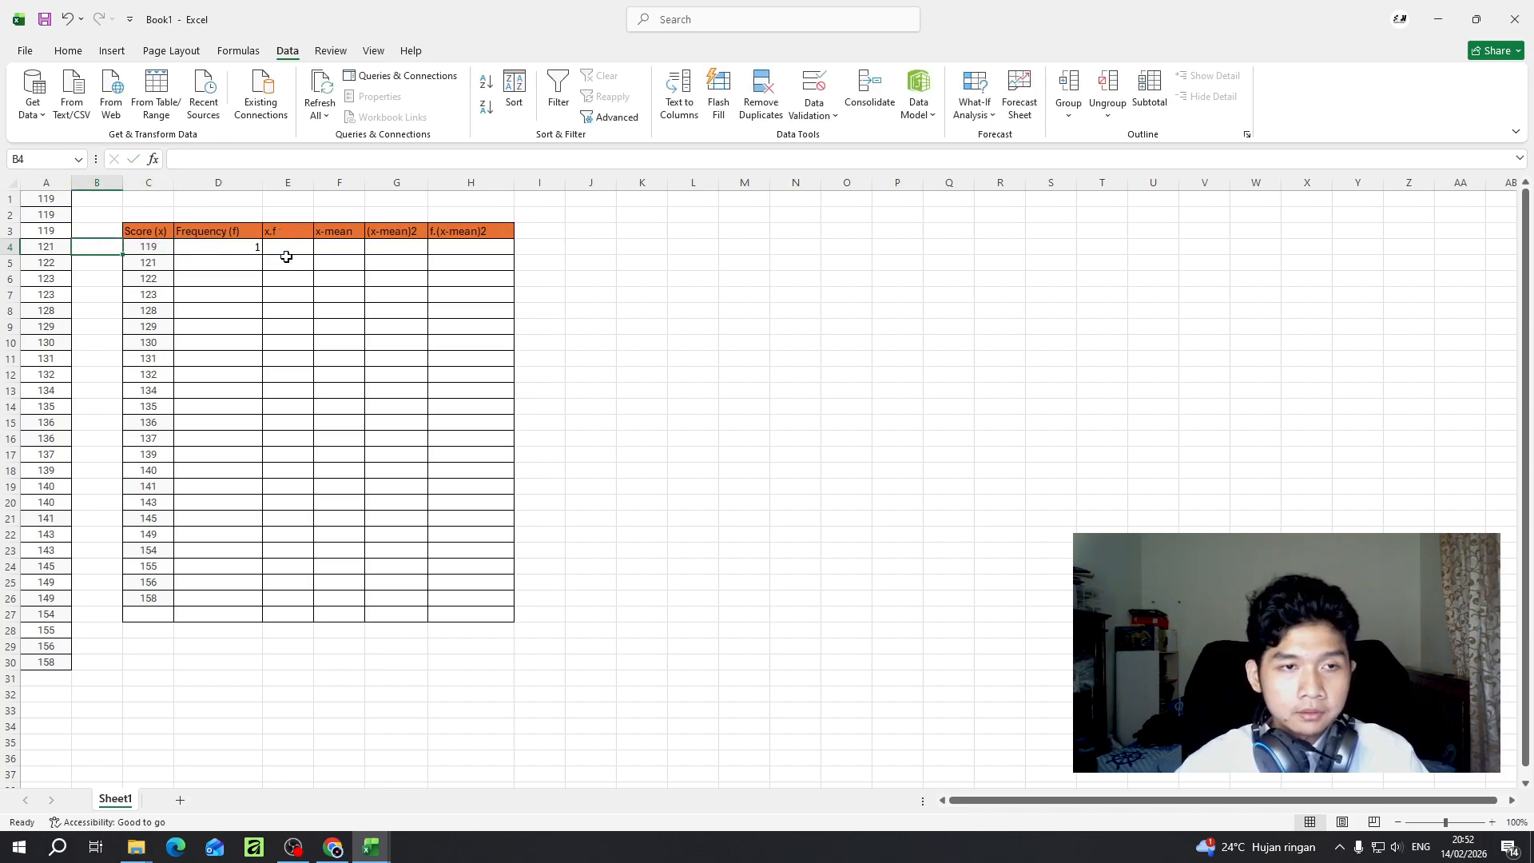
- Try to add A30 to the range of the completed D4 formula with a semicolon, and remove the semicolon again
left_click(242, 159)
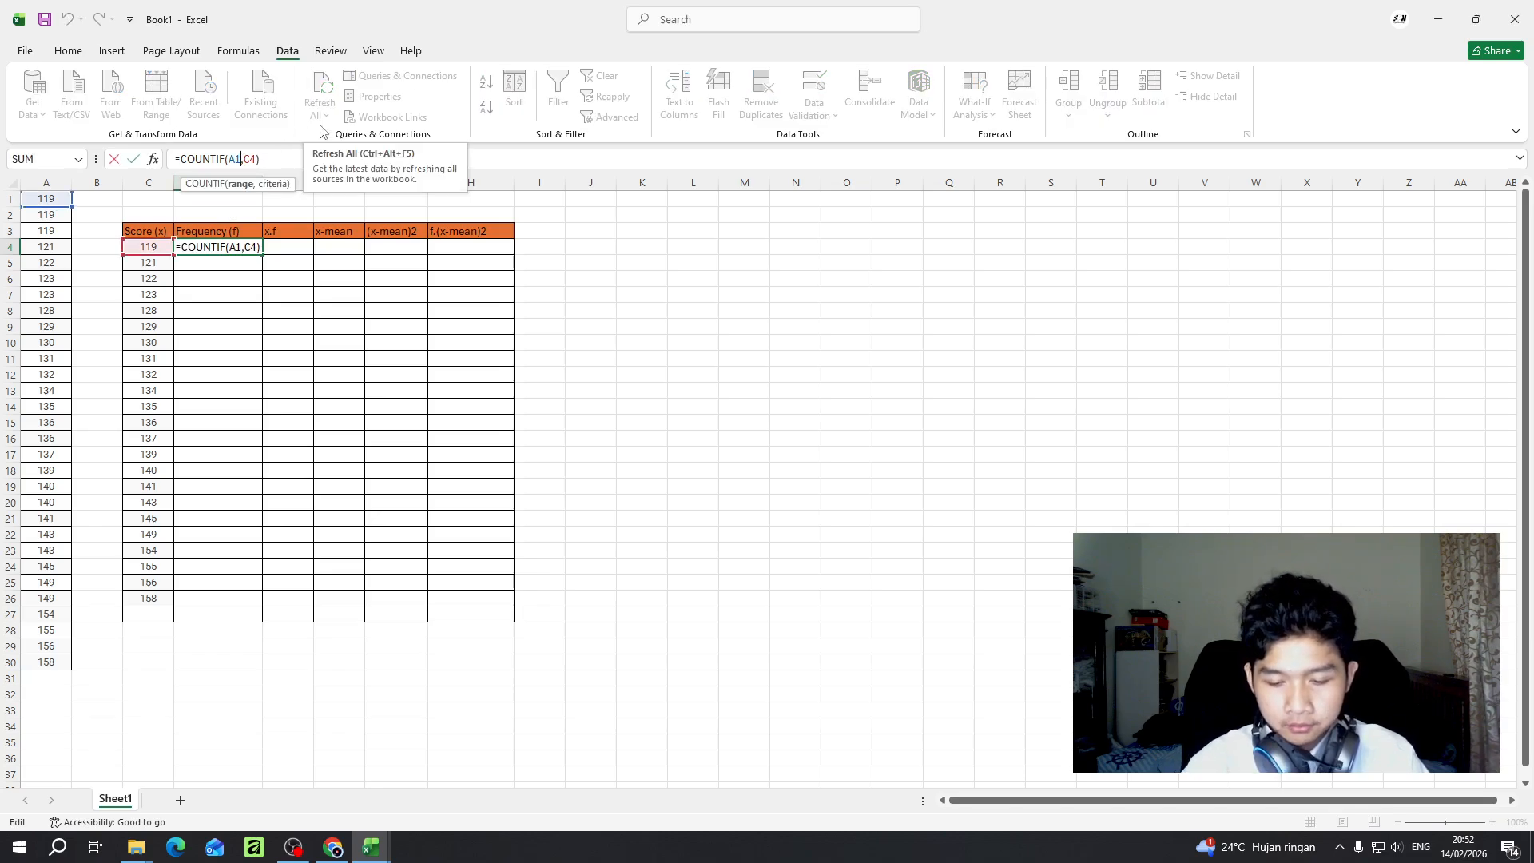
type(";")
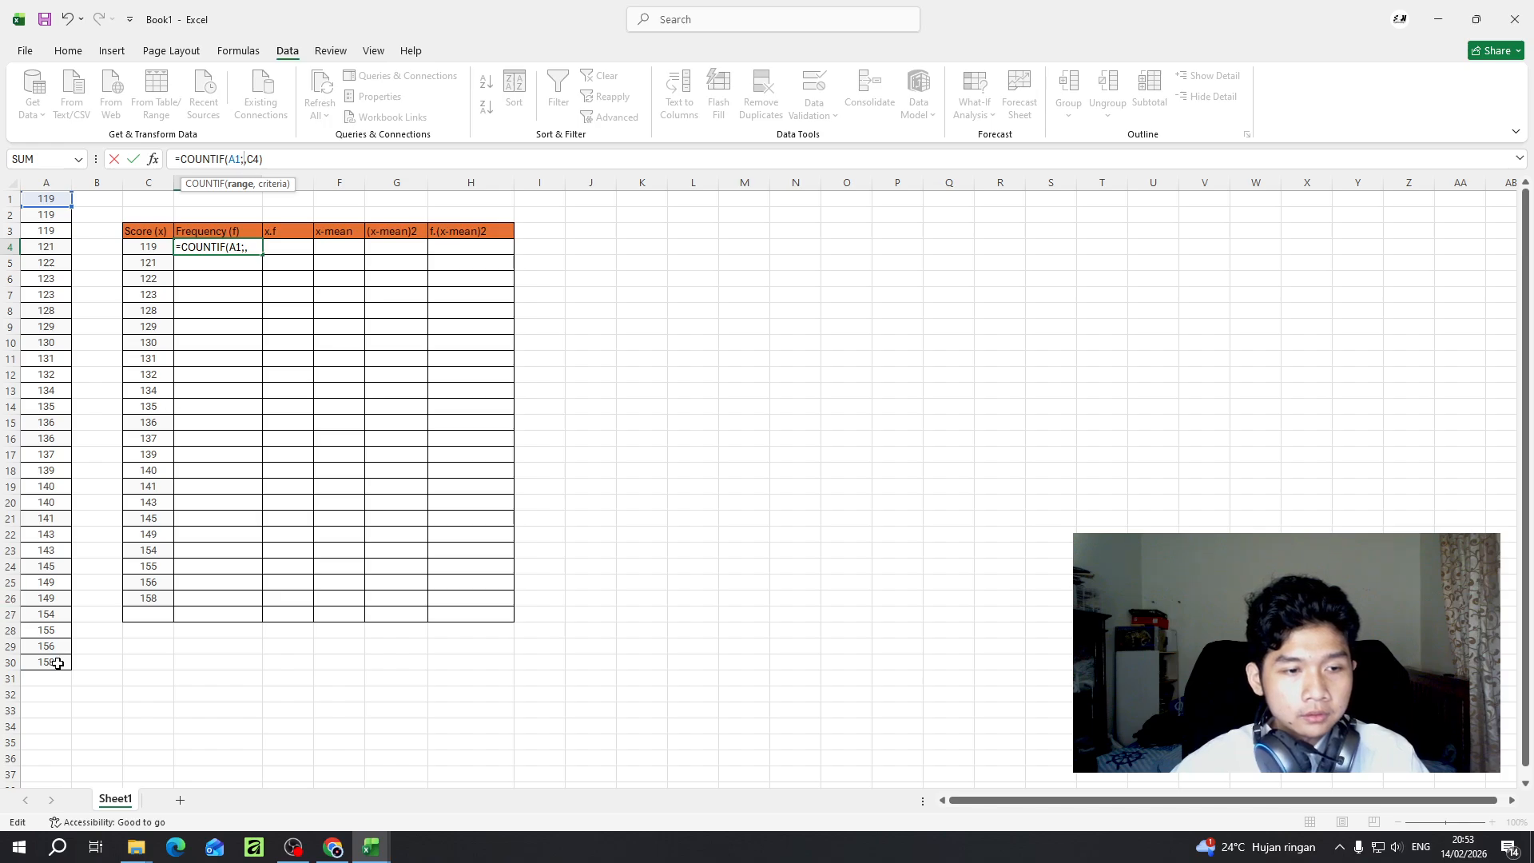
left_click(54, 662)
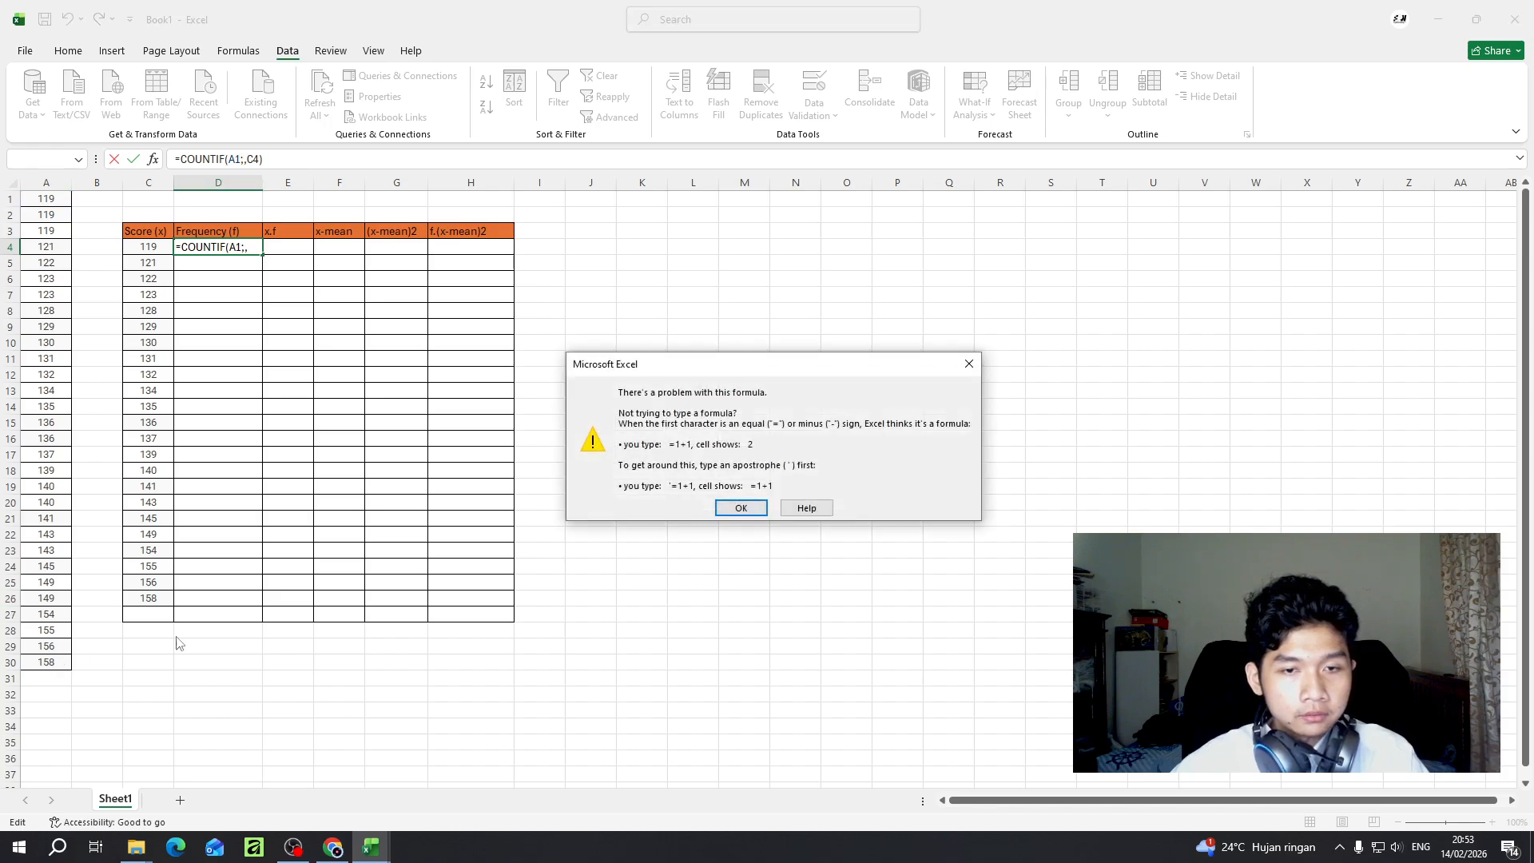
left_click(741, 508)
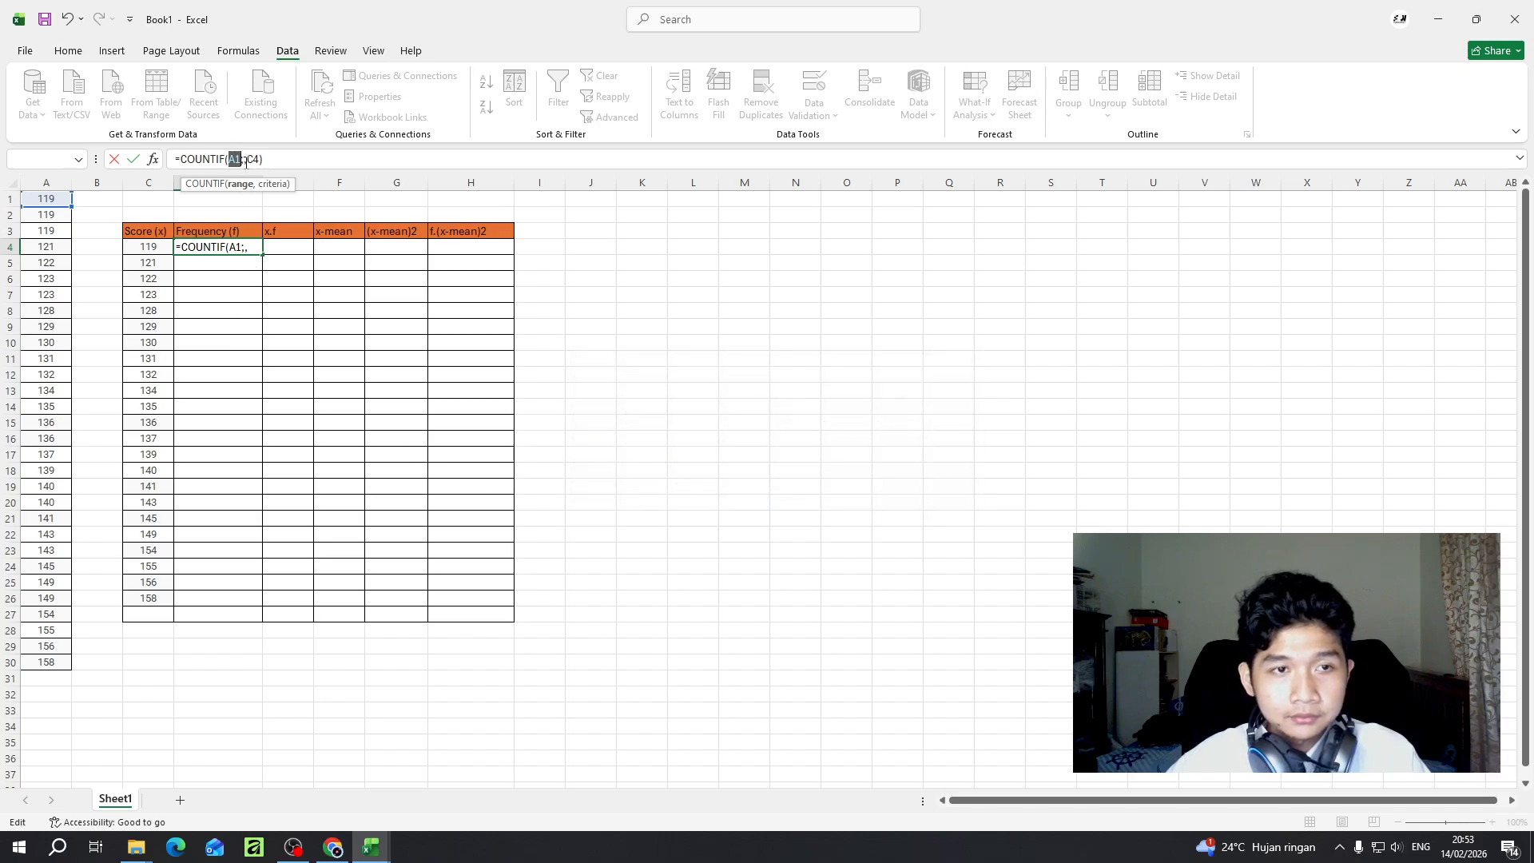
key("BackSpace")
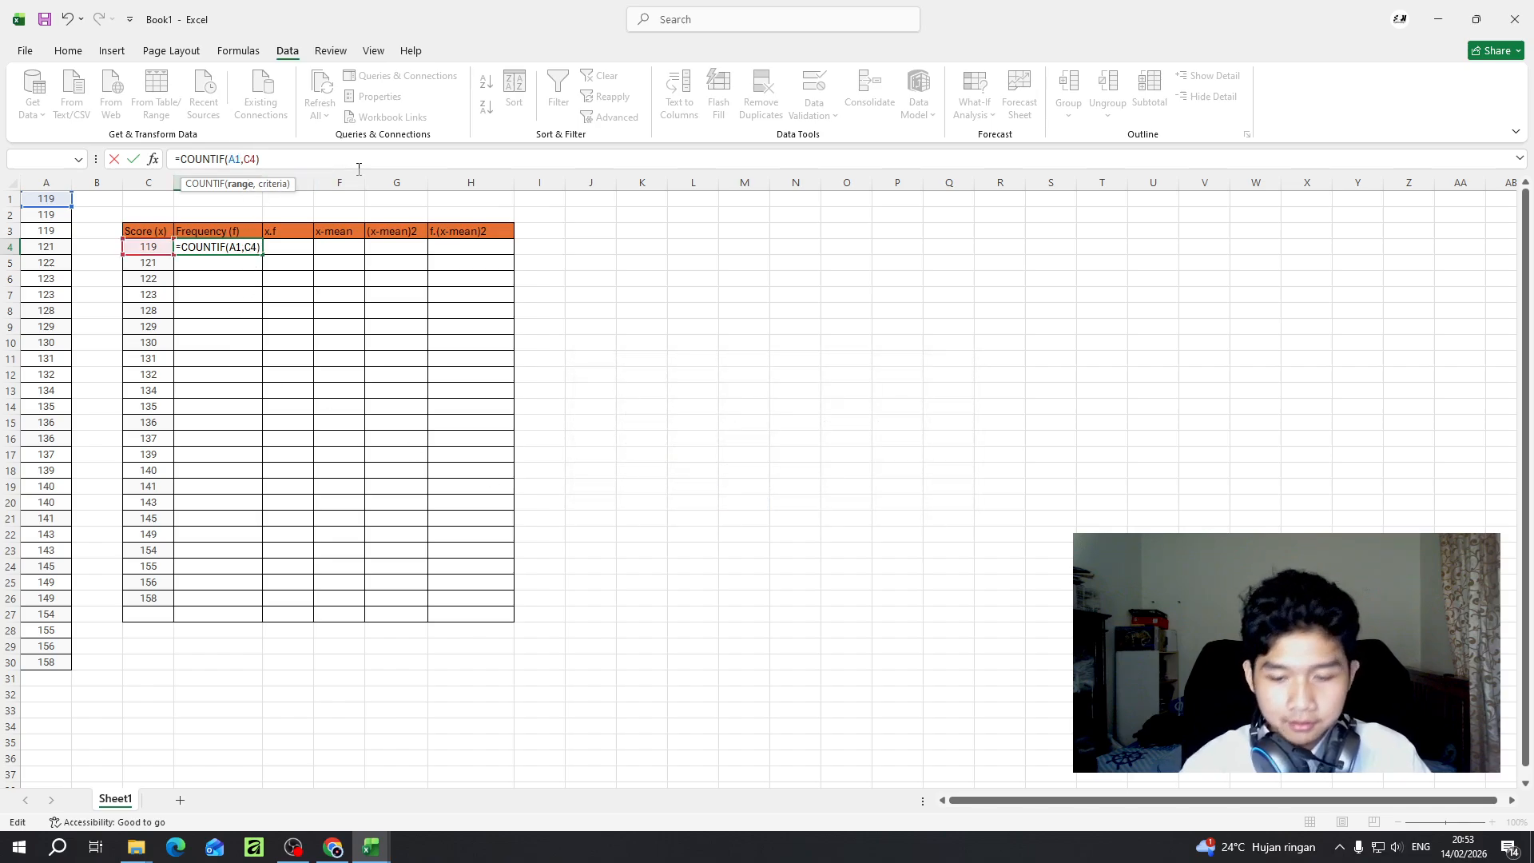
- Extend the counted range in D4 so the formula reads =COUNTIF(A1:A30,C4)
type(":")
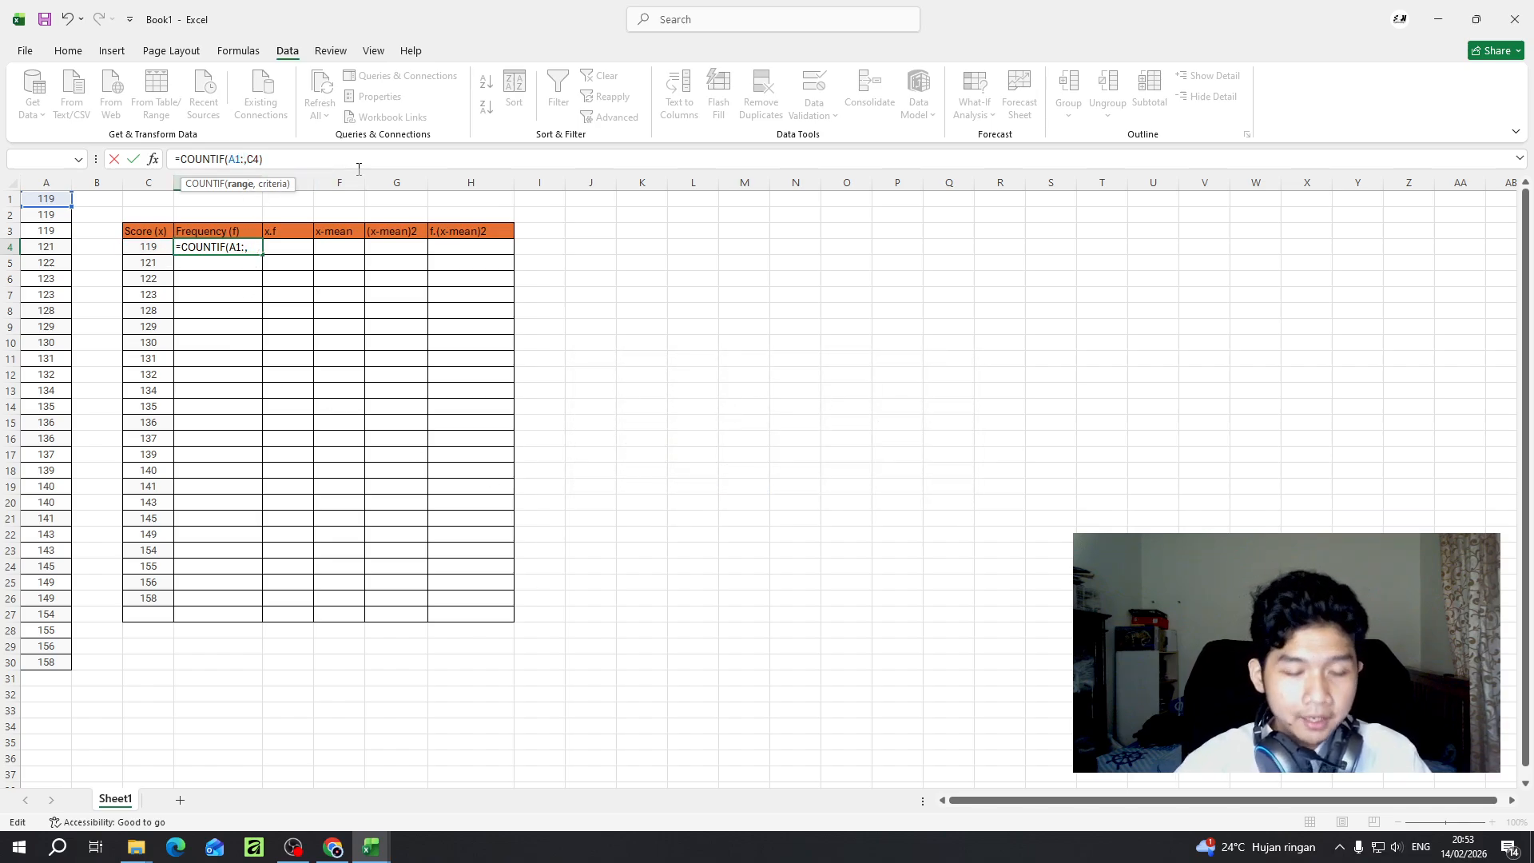
type("A390")
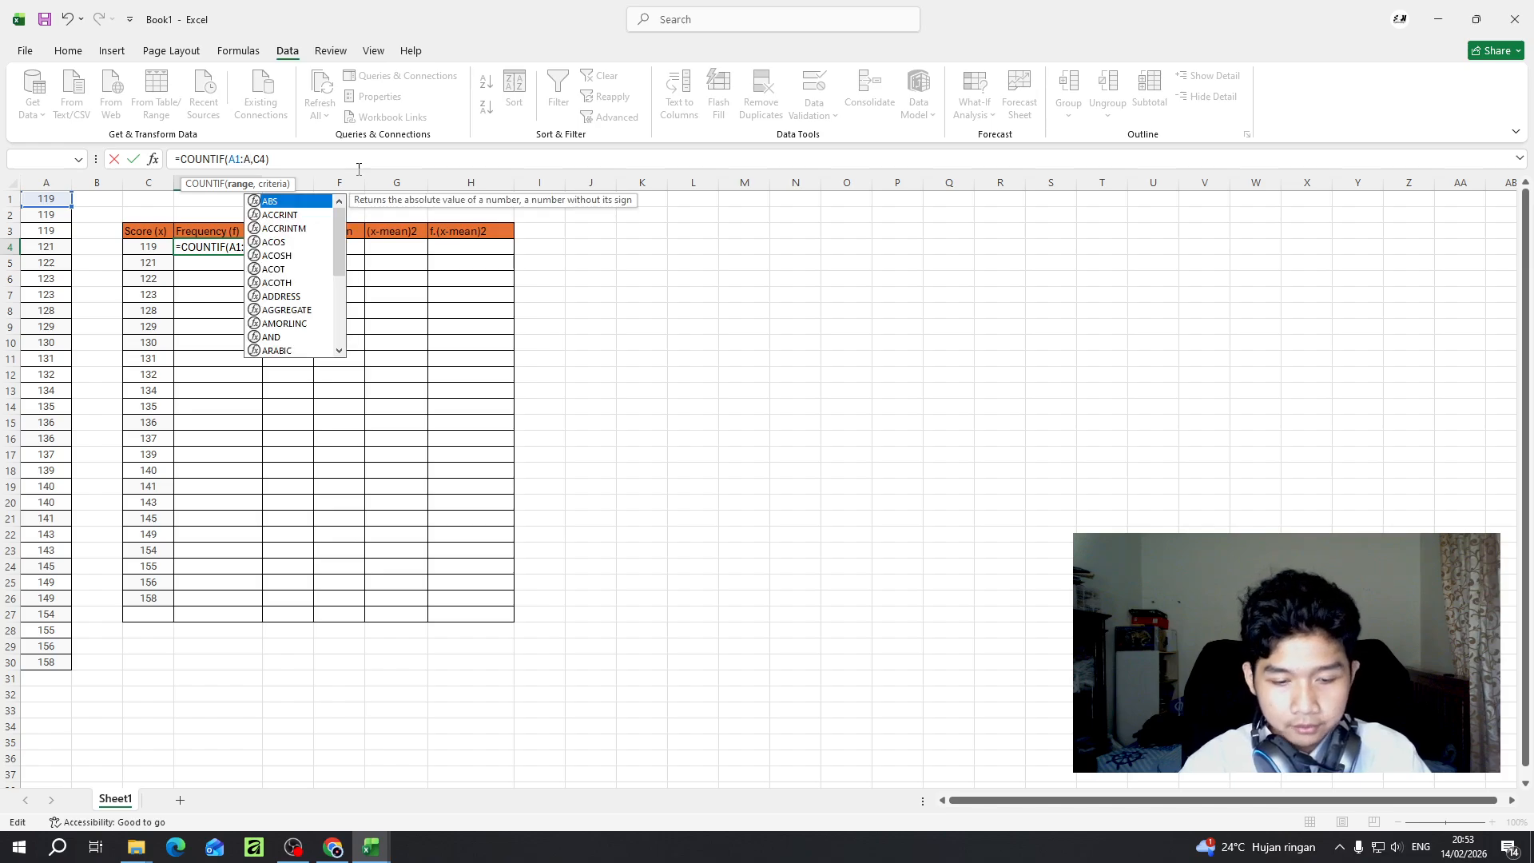
key("BackSpace")
key("BackSpace")
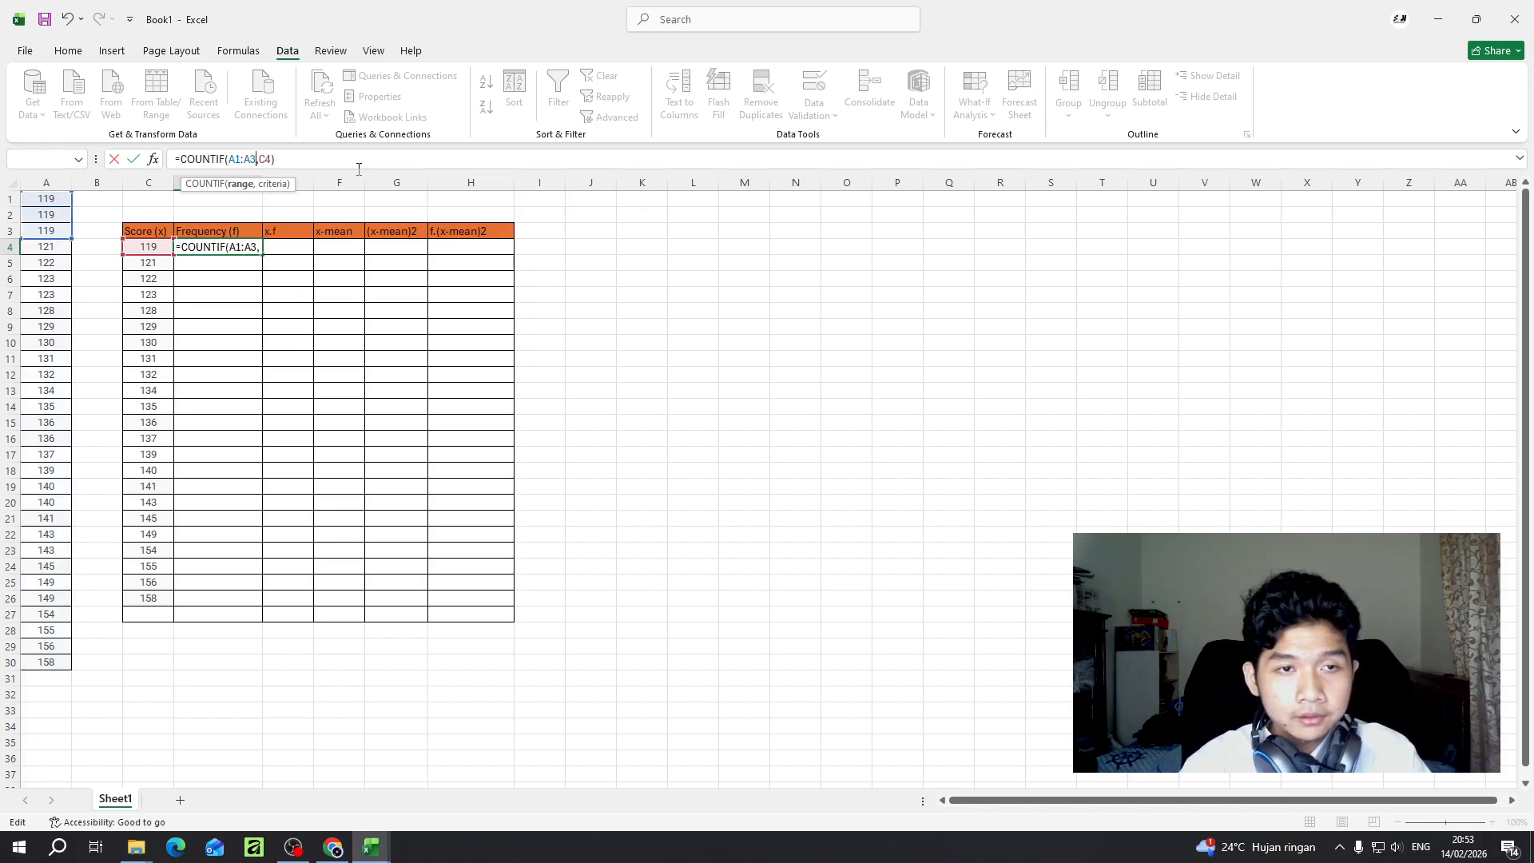
type("0")
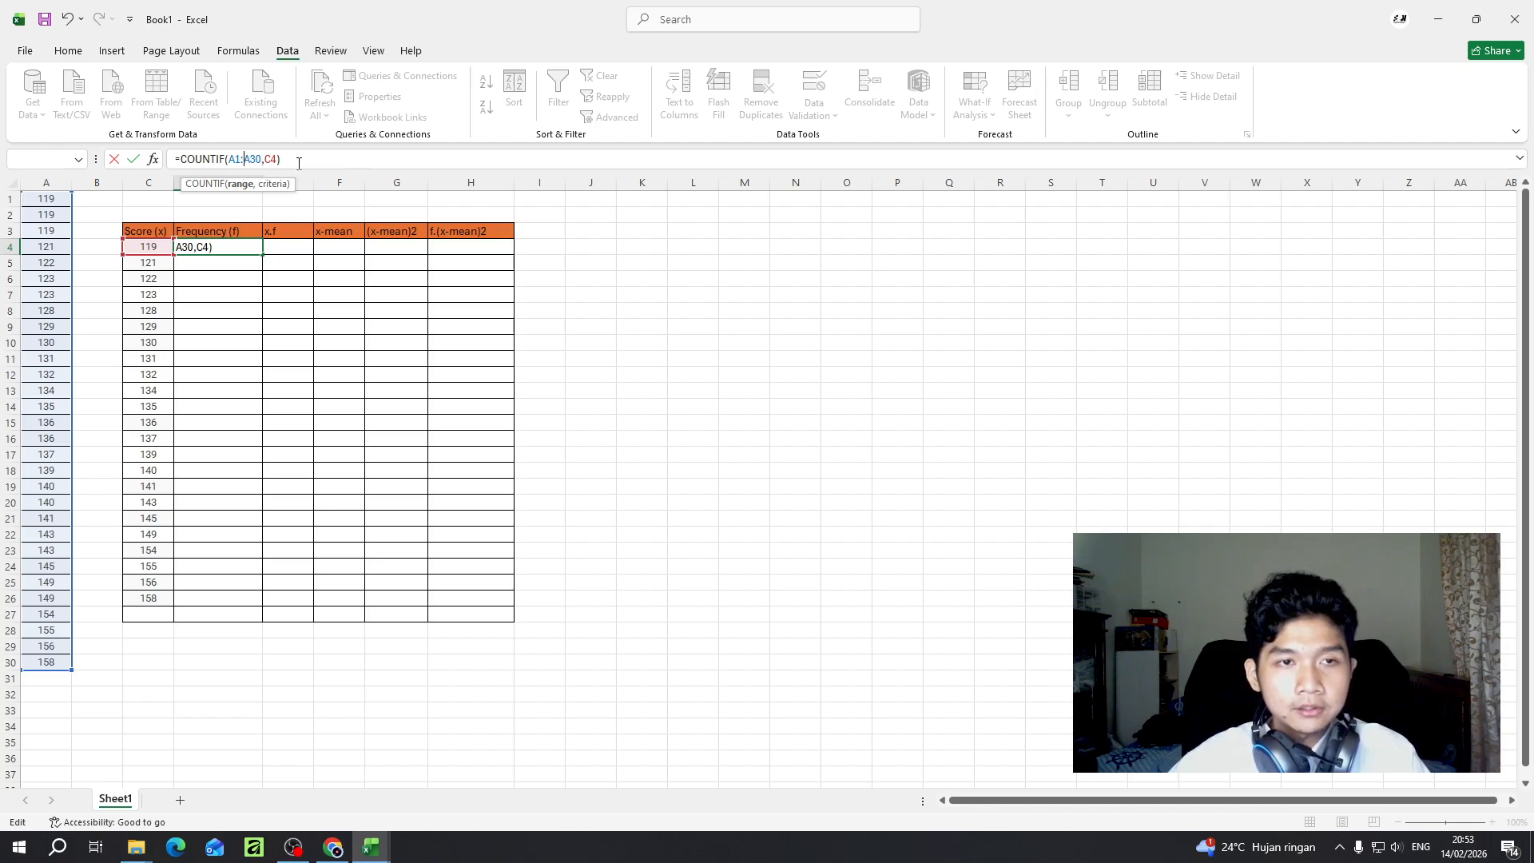
left_click(300, 162)
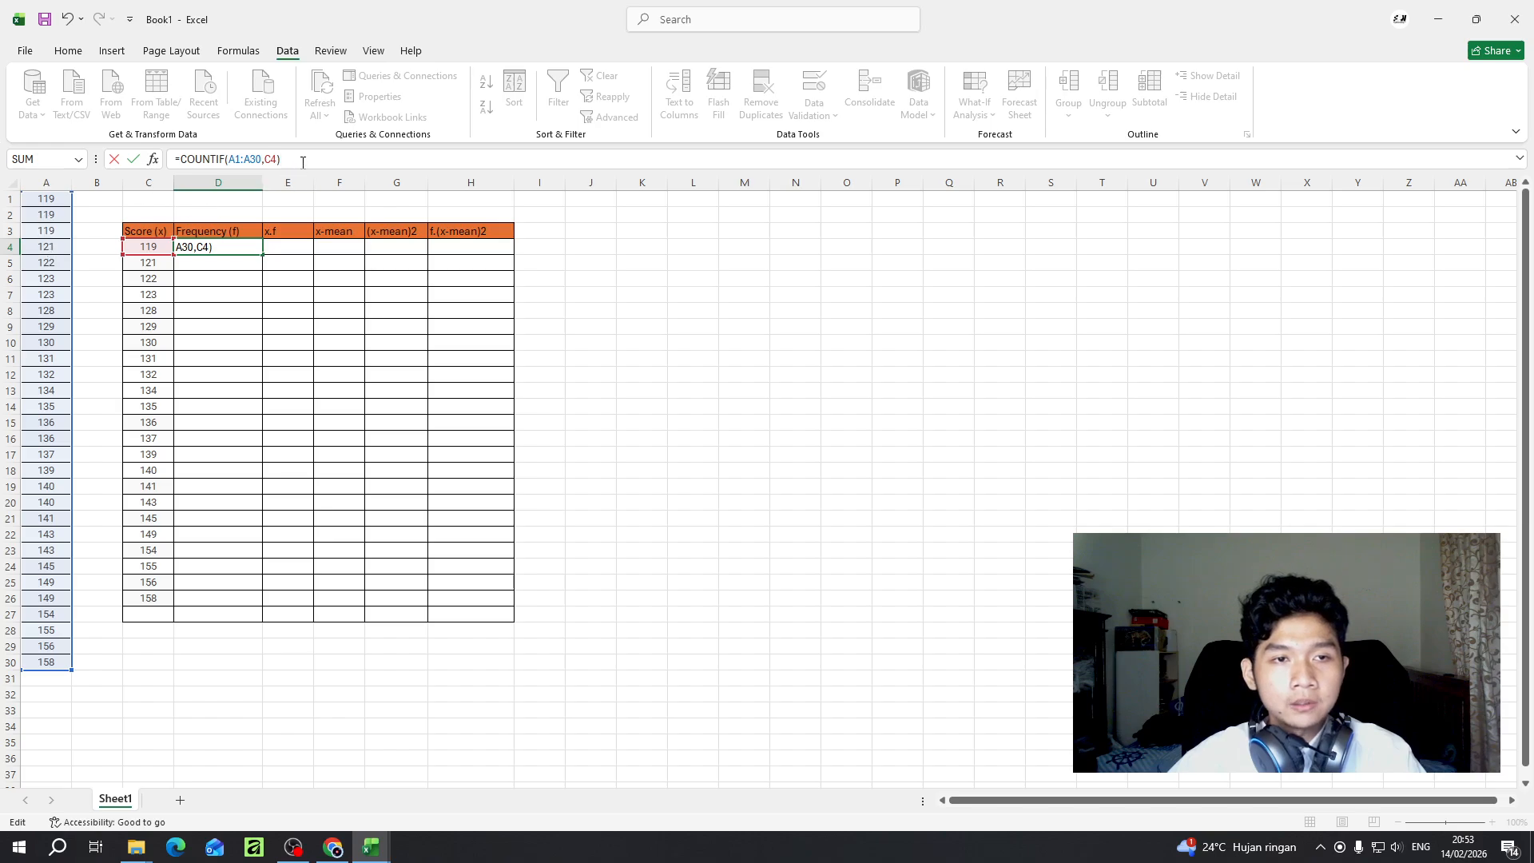
key("Return")
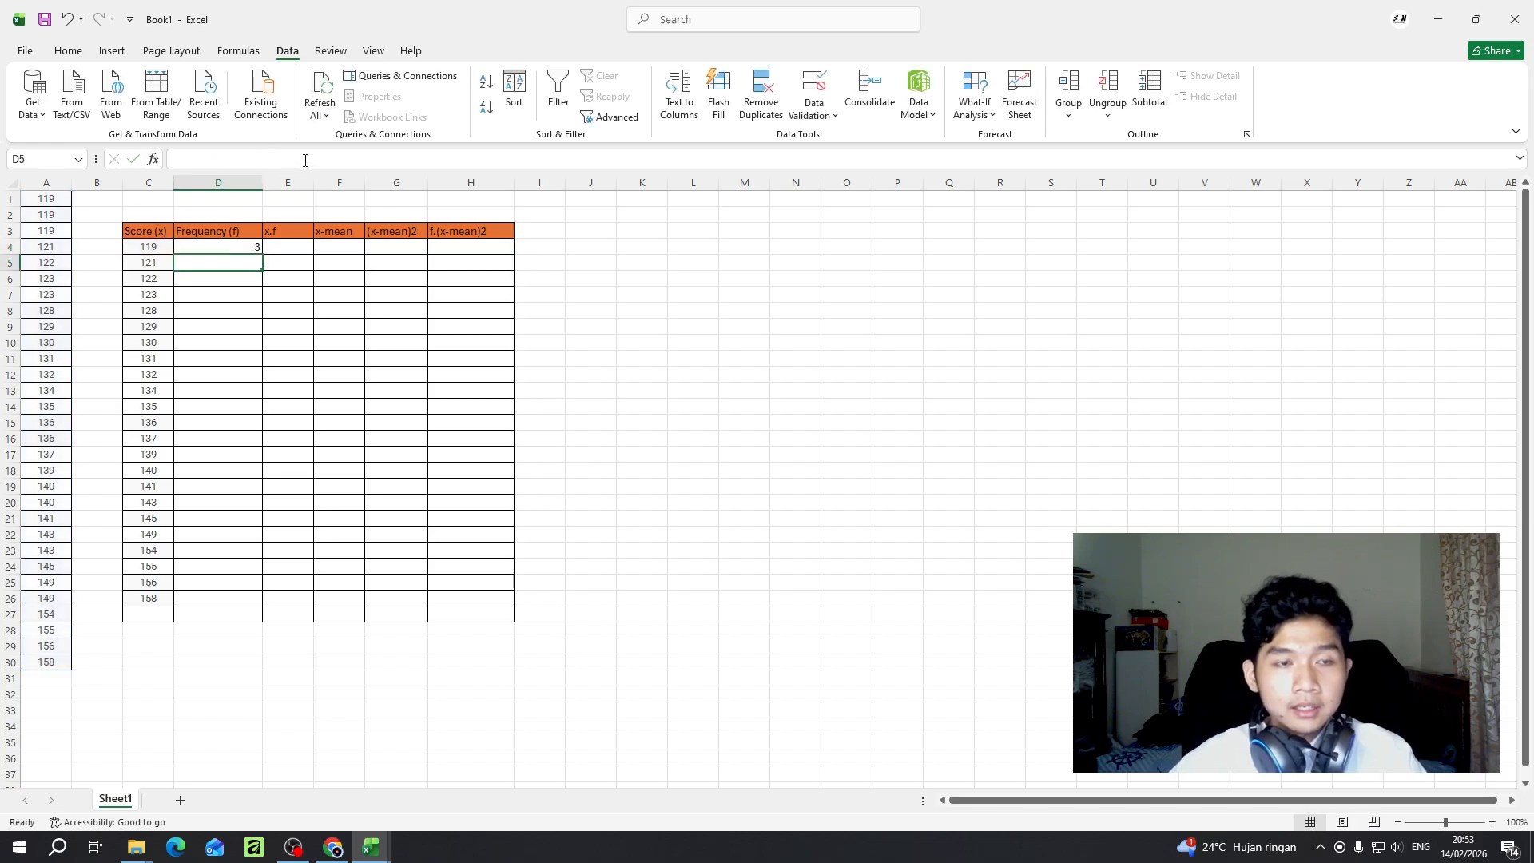
- Check the D4 count against the matching scores in A1:A3 and fill its COUNTIF formula down to D26
left_click(236, 247)
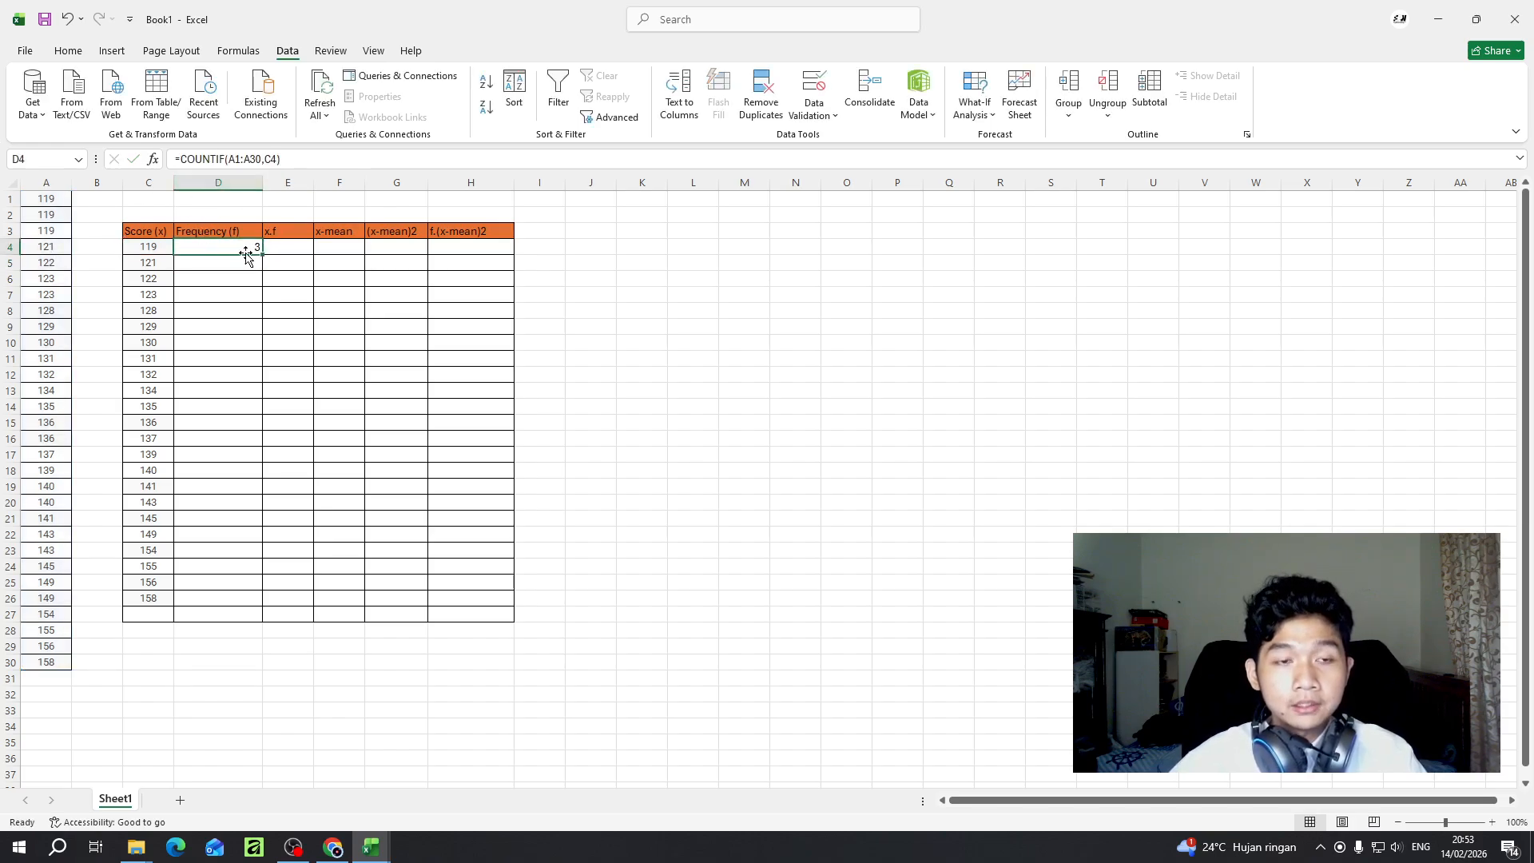
left_click(46, 198)
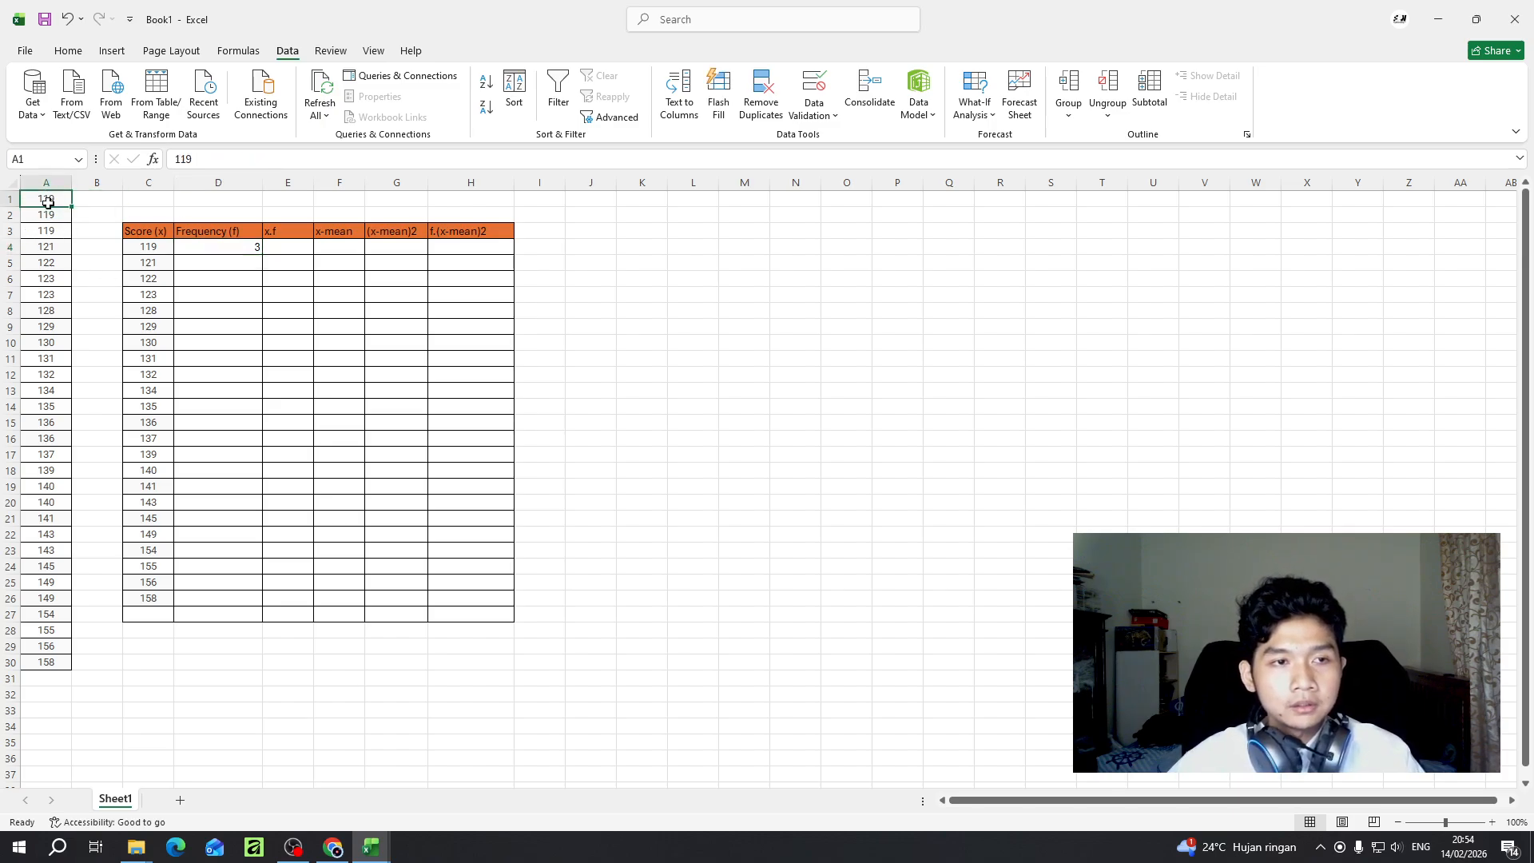
key("Down")
key("Down")
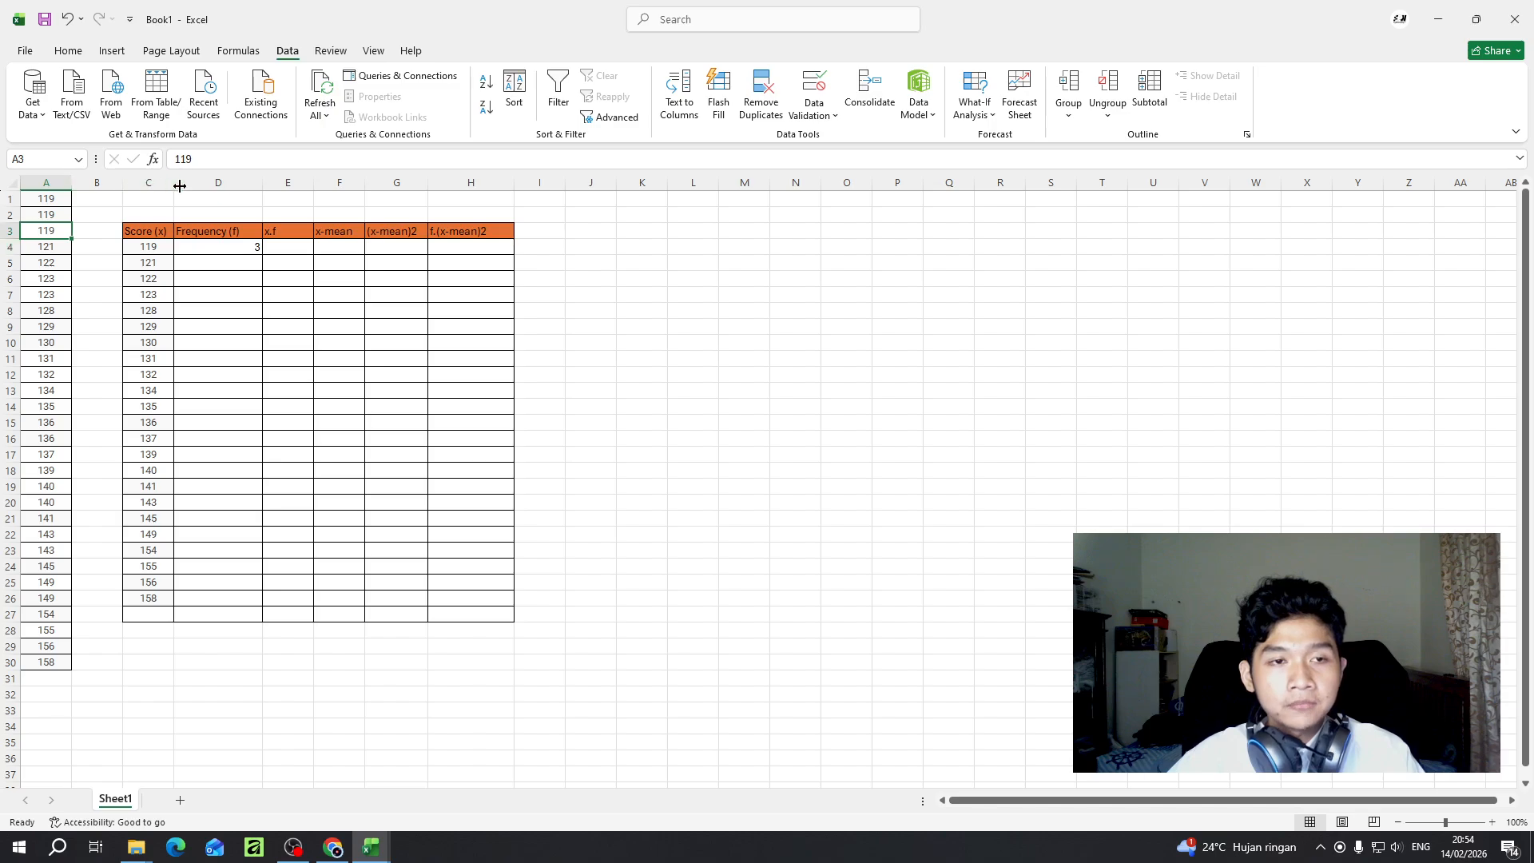
left_click(218, 250)
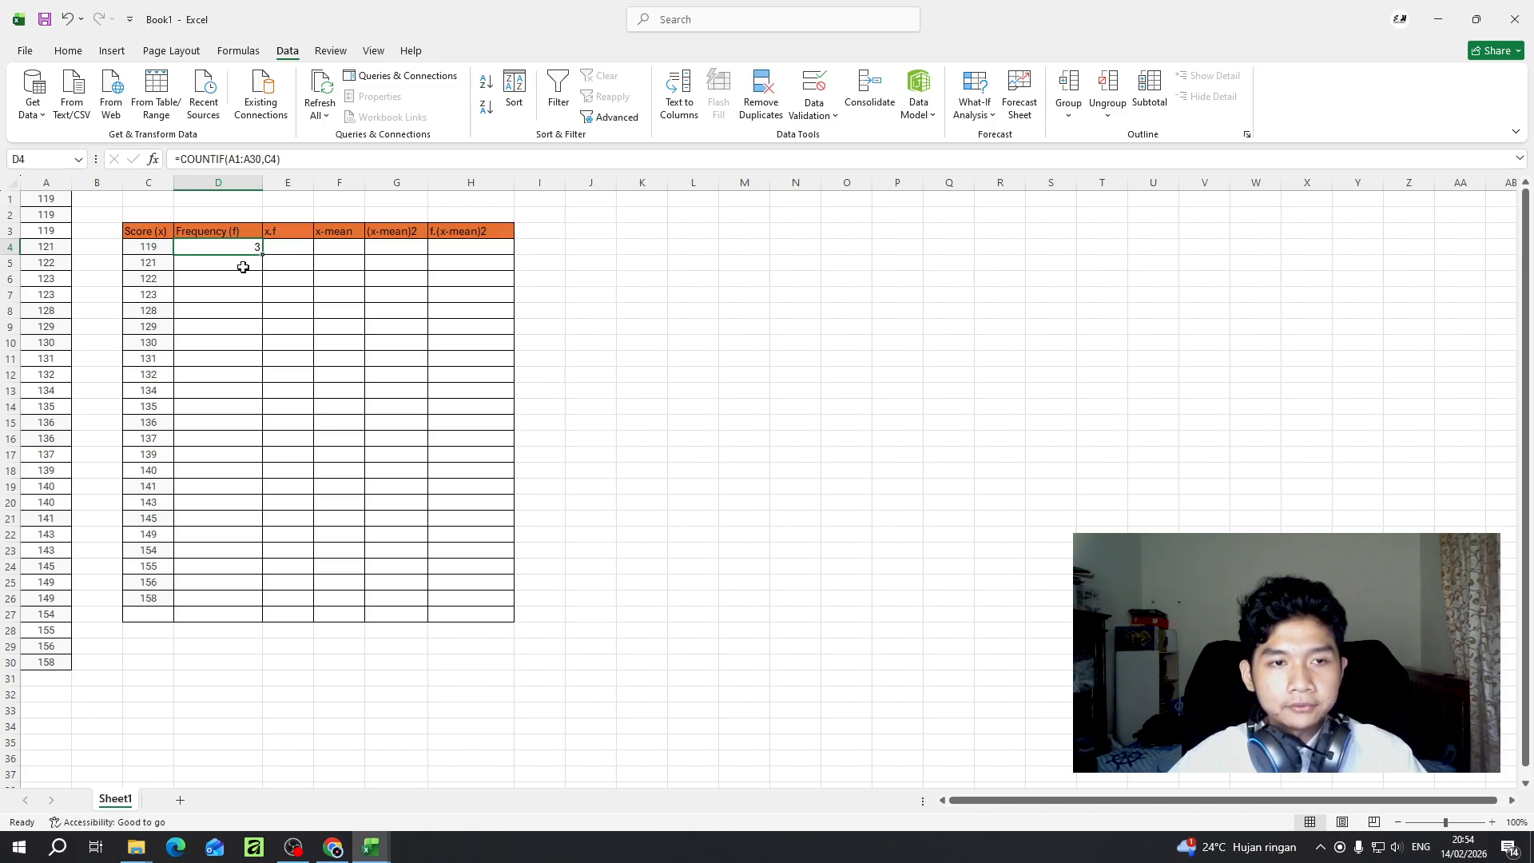
left_click_drag(264, 254, 262, 605)
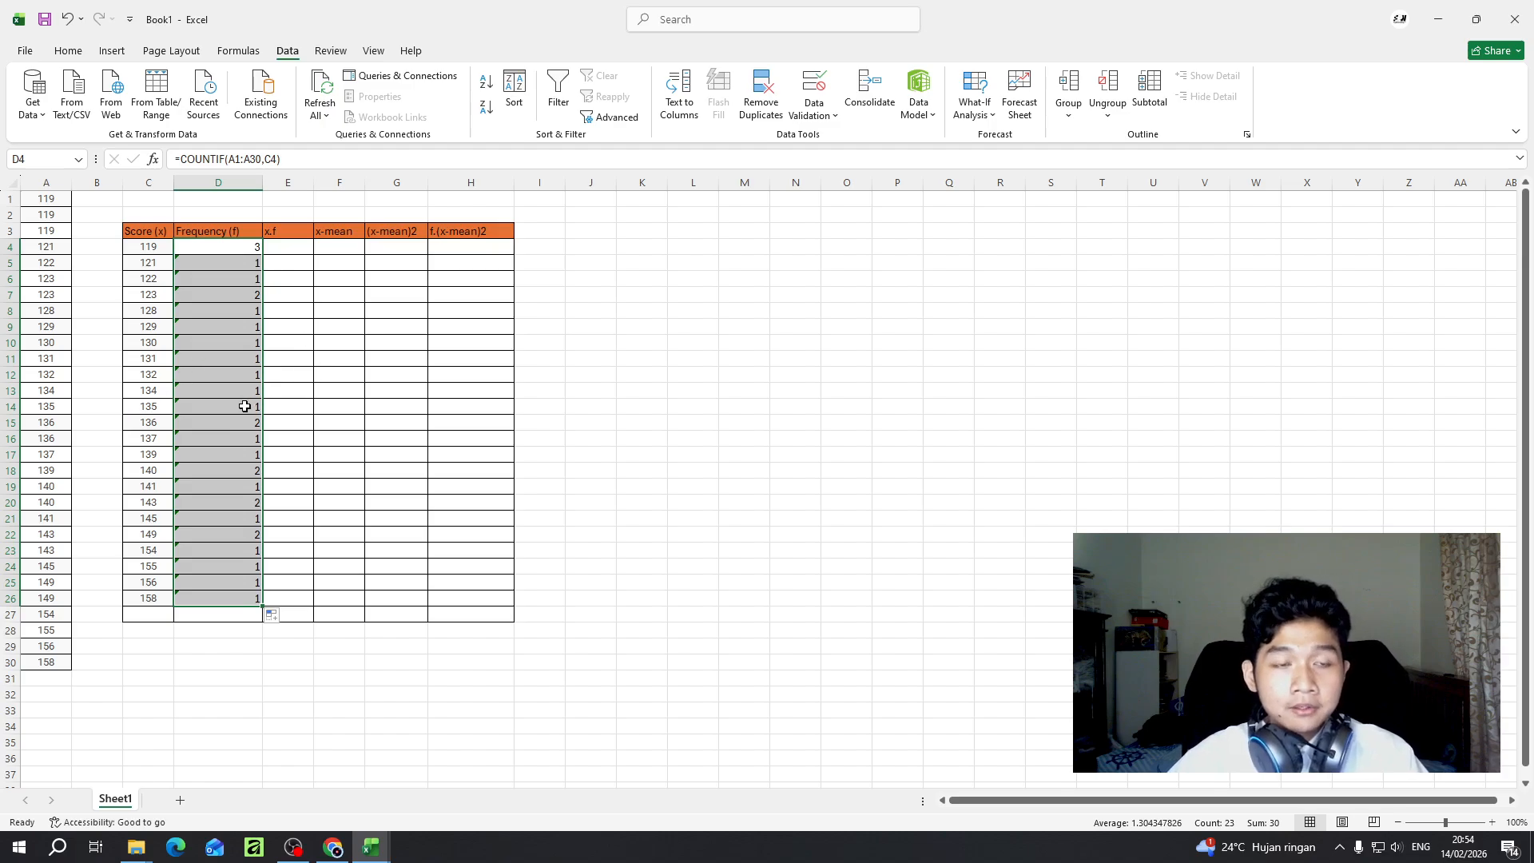
- Label the empty cell C27 below the last score as Total
left_click(195, 615)
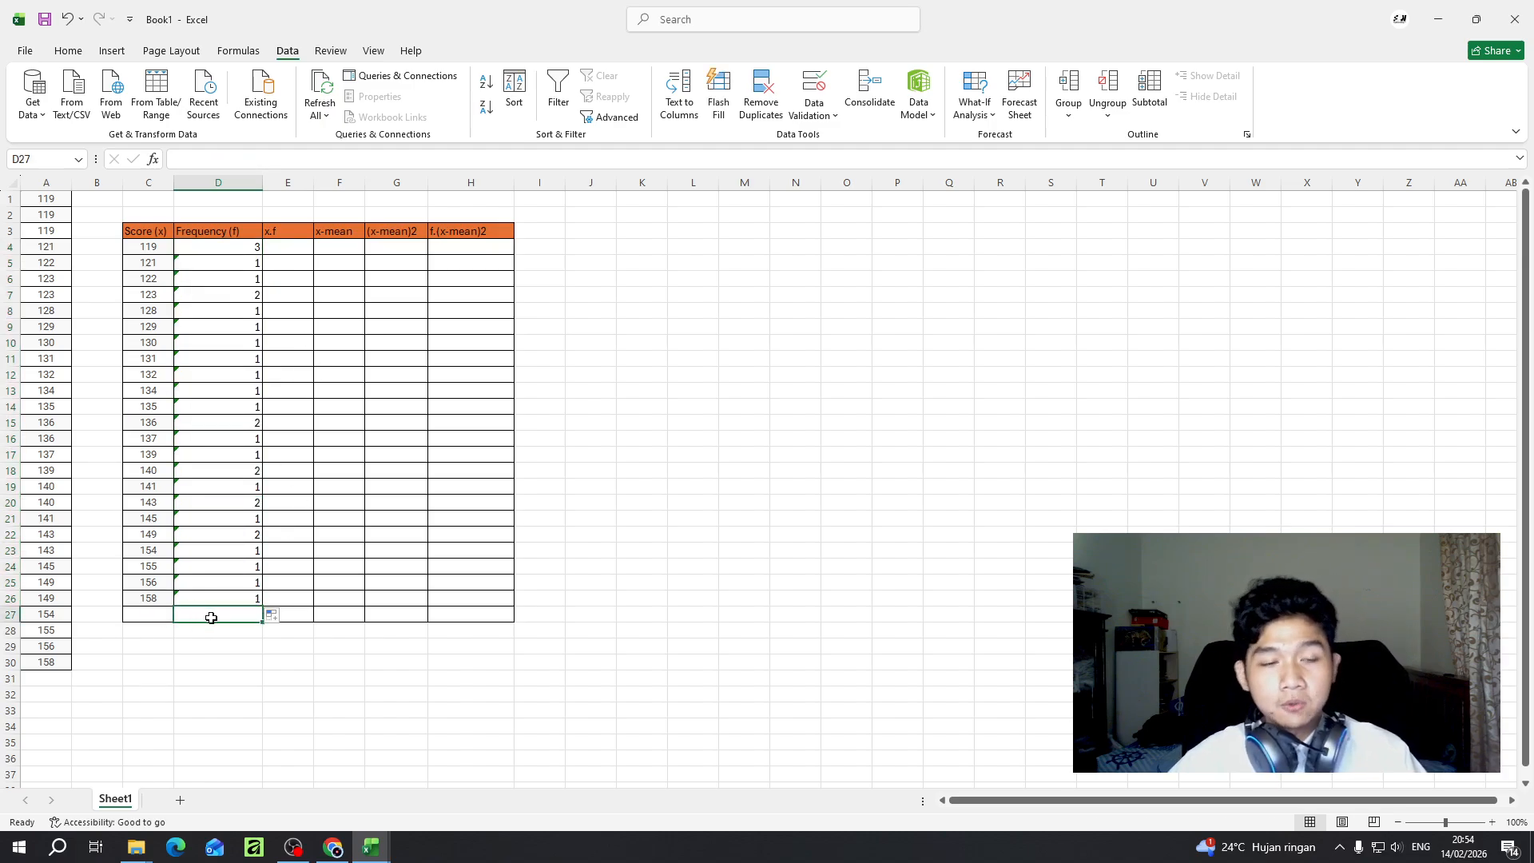
left_click(150, 614)
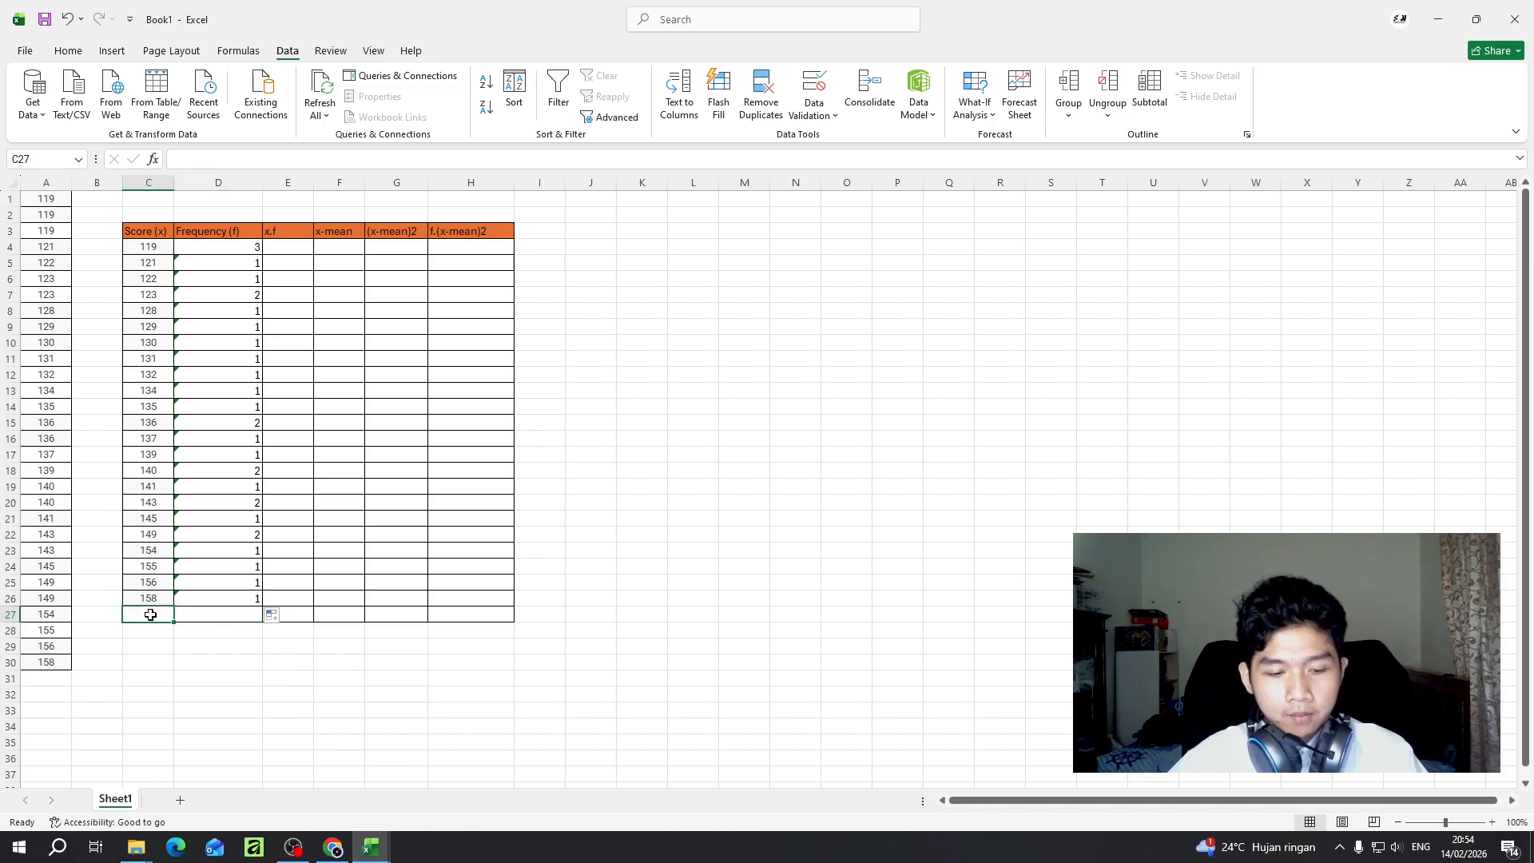
type("tOTA")
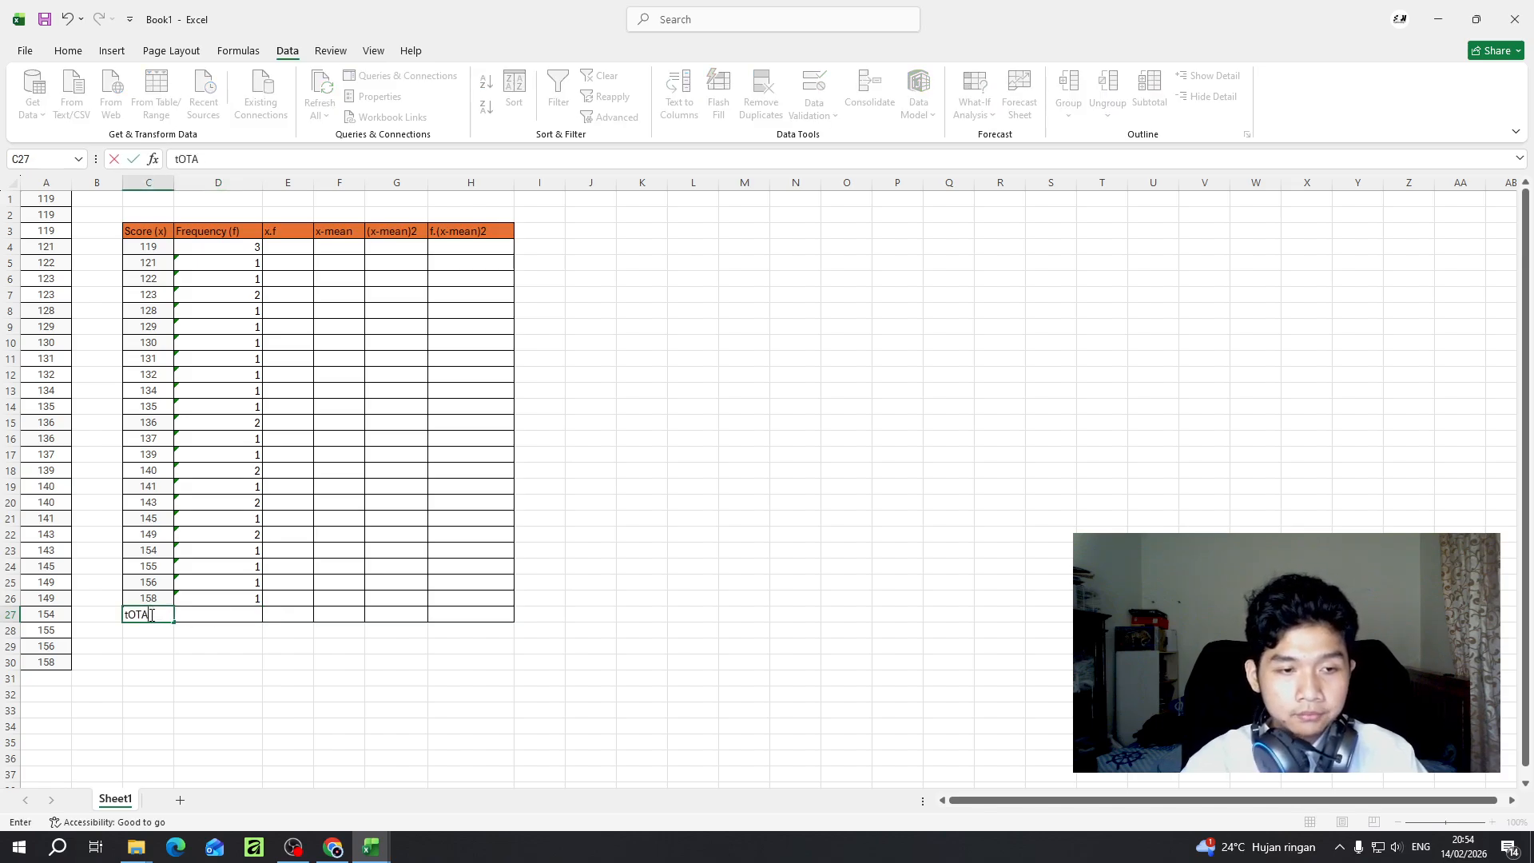
key("BackSpace")
key("BackSpace")
key("BackSpace")
key("BackSpace")
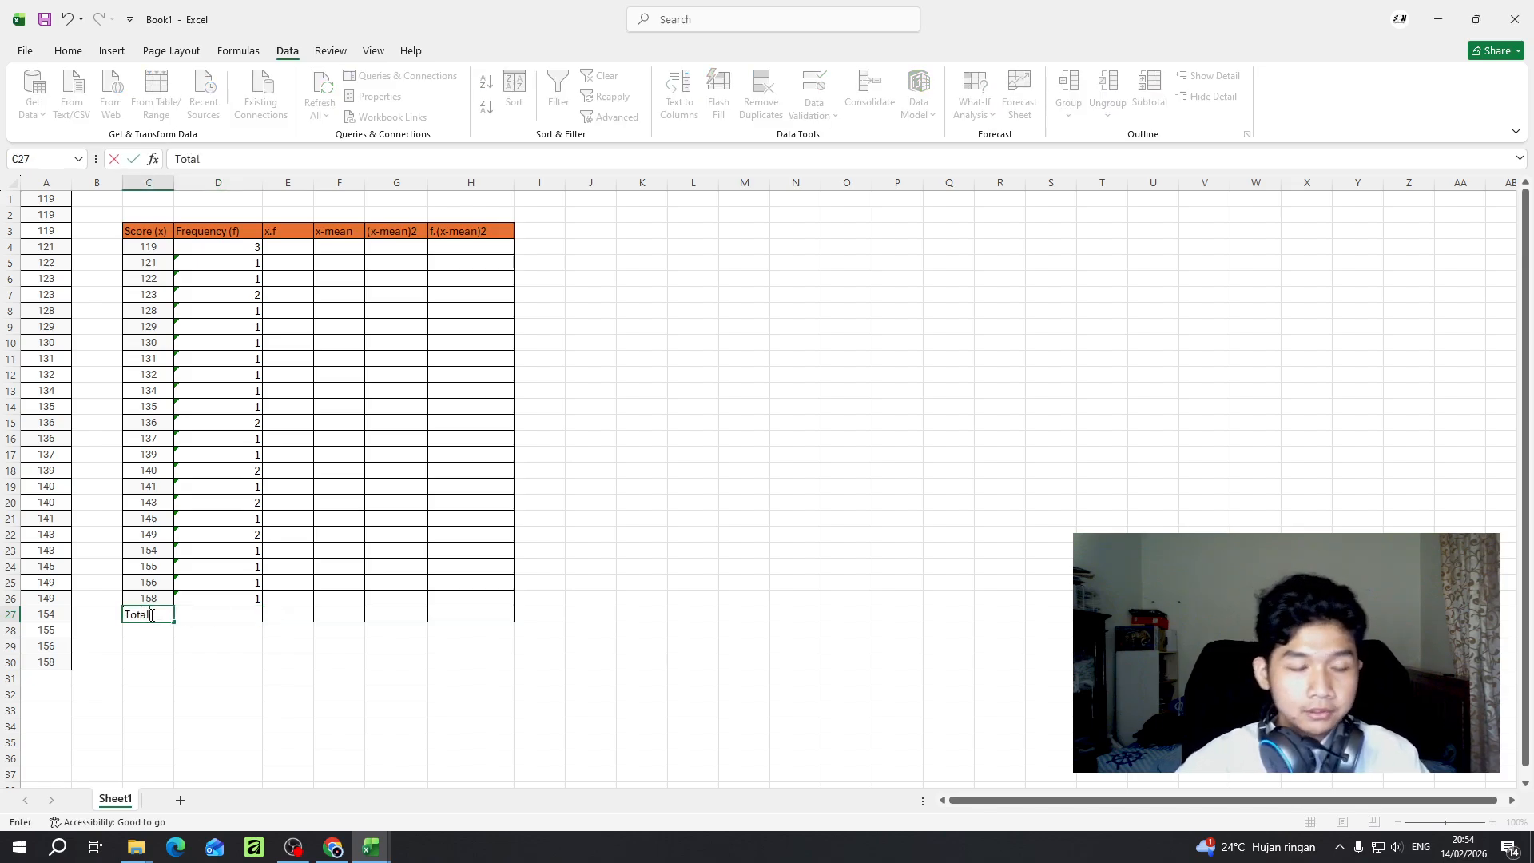
type("Total")
- Total the frequencies in D27 with the formula =SUM(D4:D26)
left_click(190, 621)
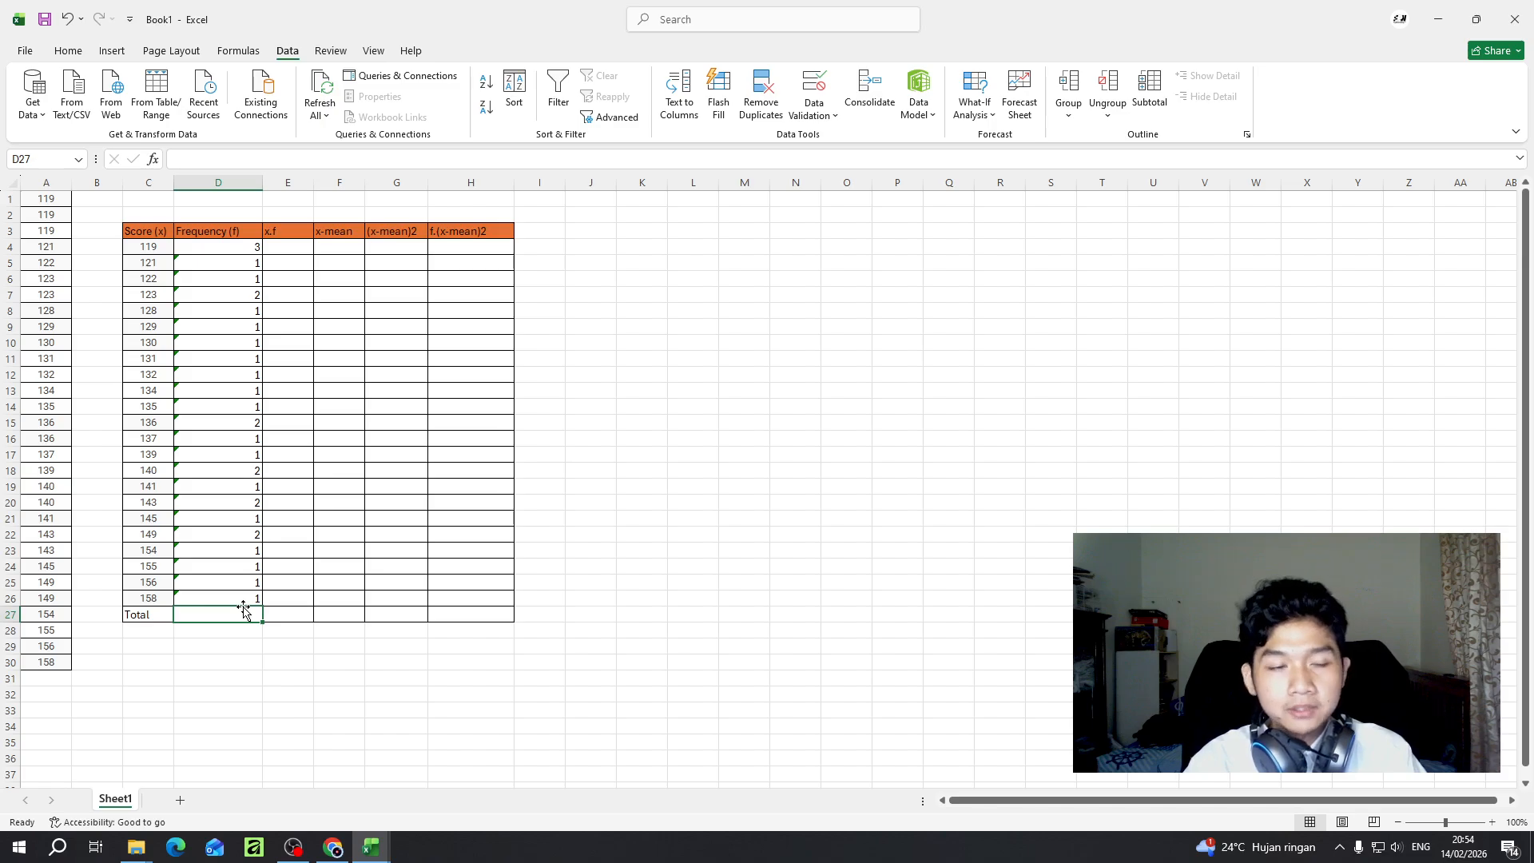
type("=")
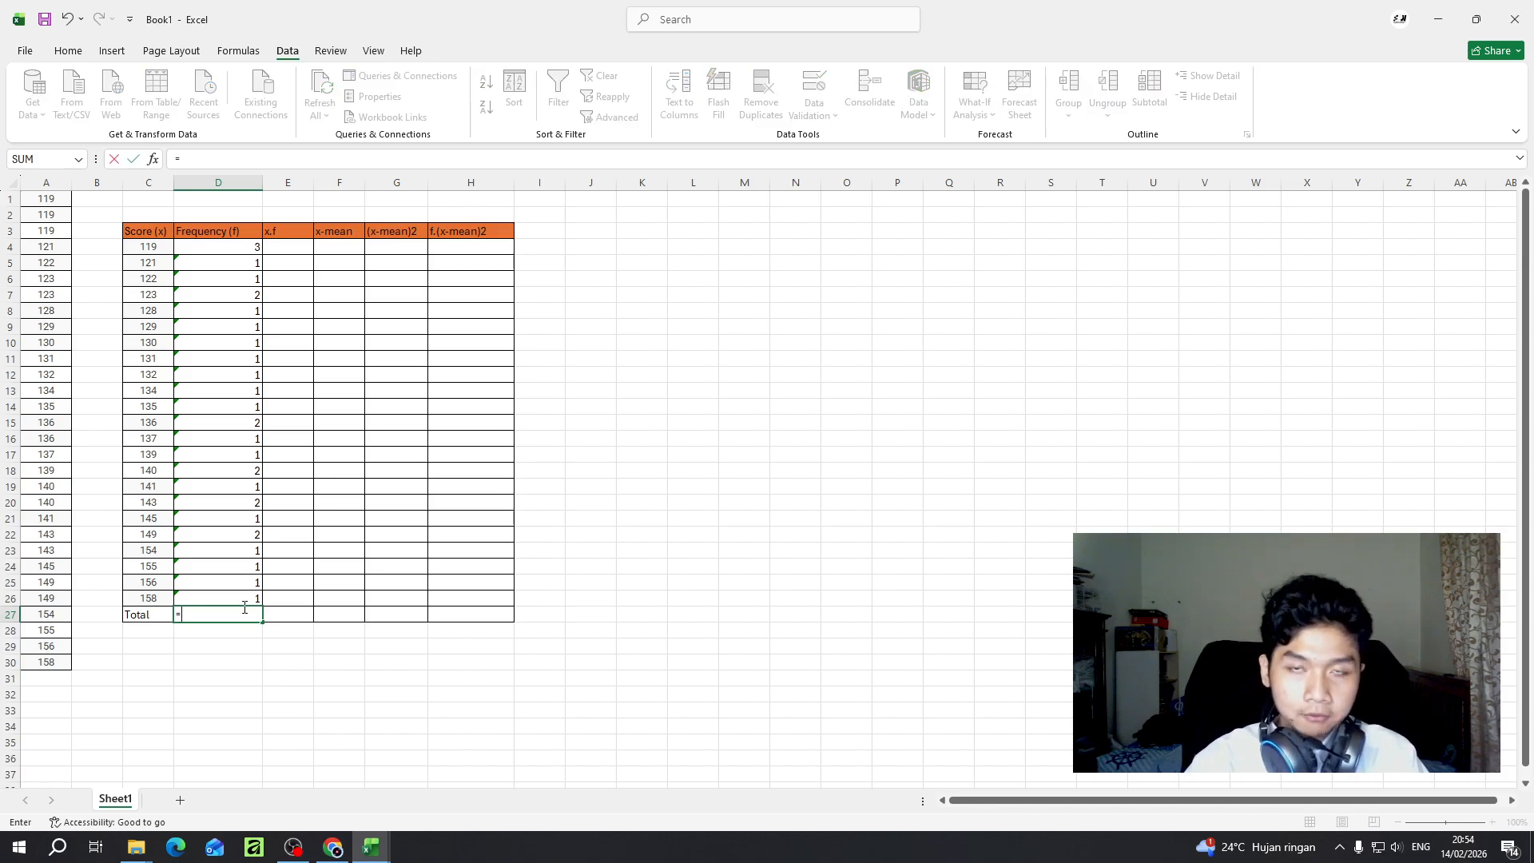
type("sum")
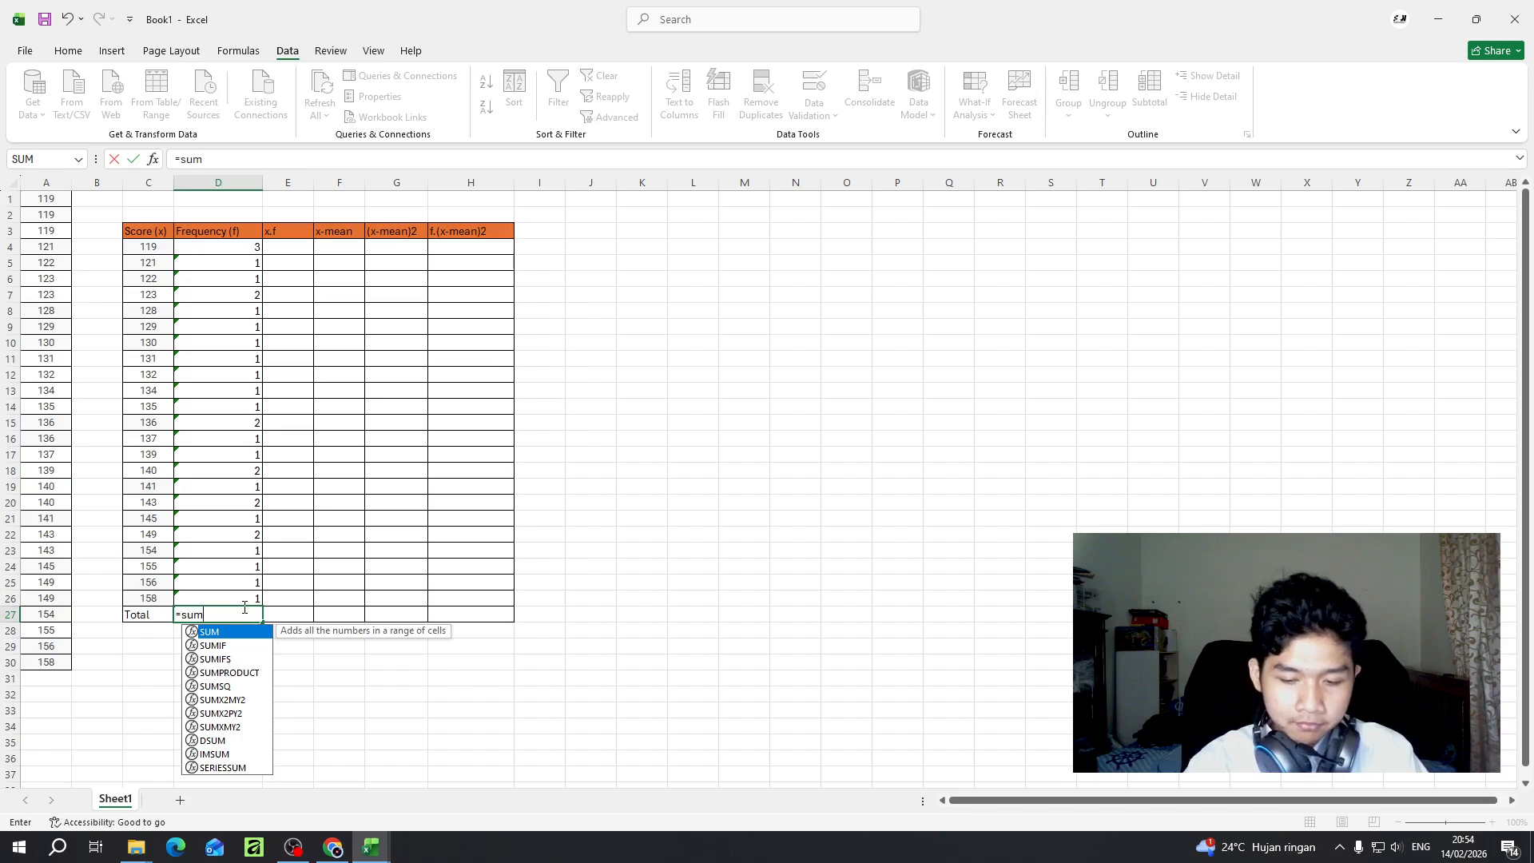
type("(")
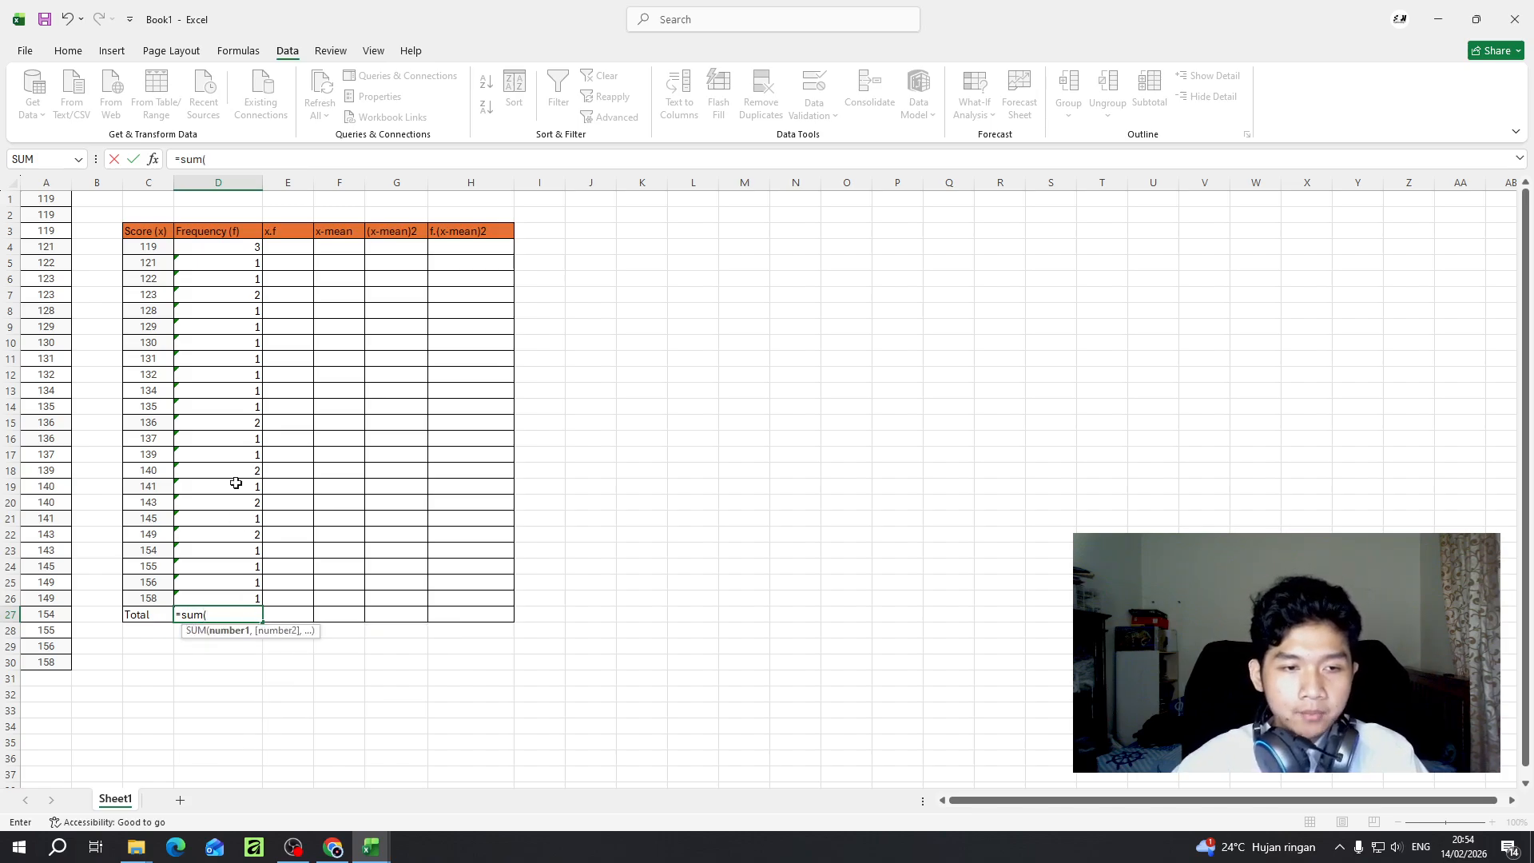
left_click(231, 249)
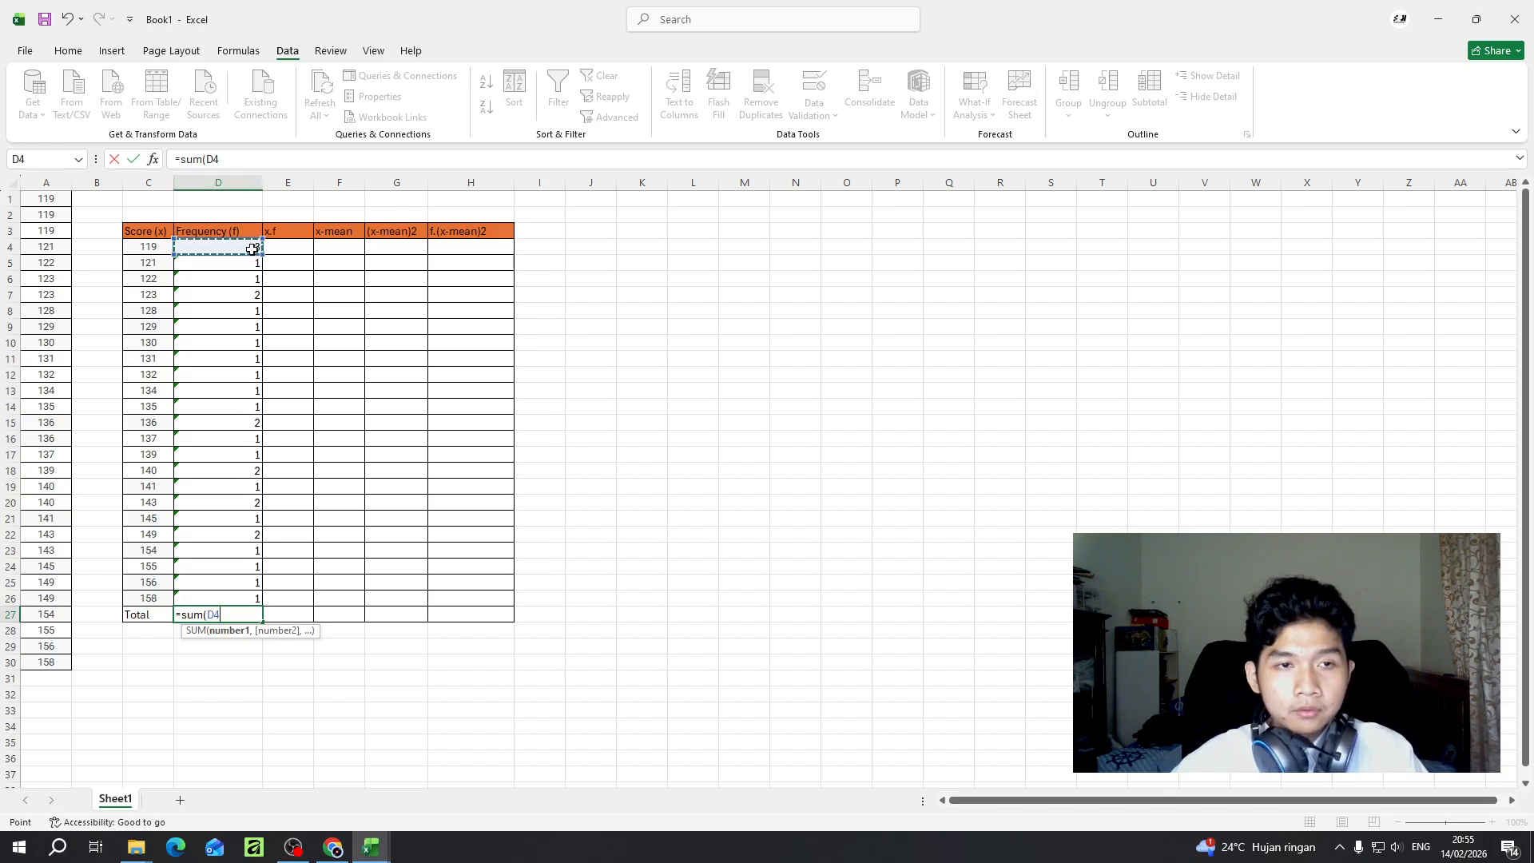
left_click_drag(237, 248, 236, 598)
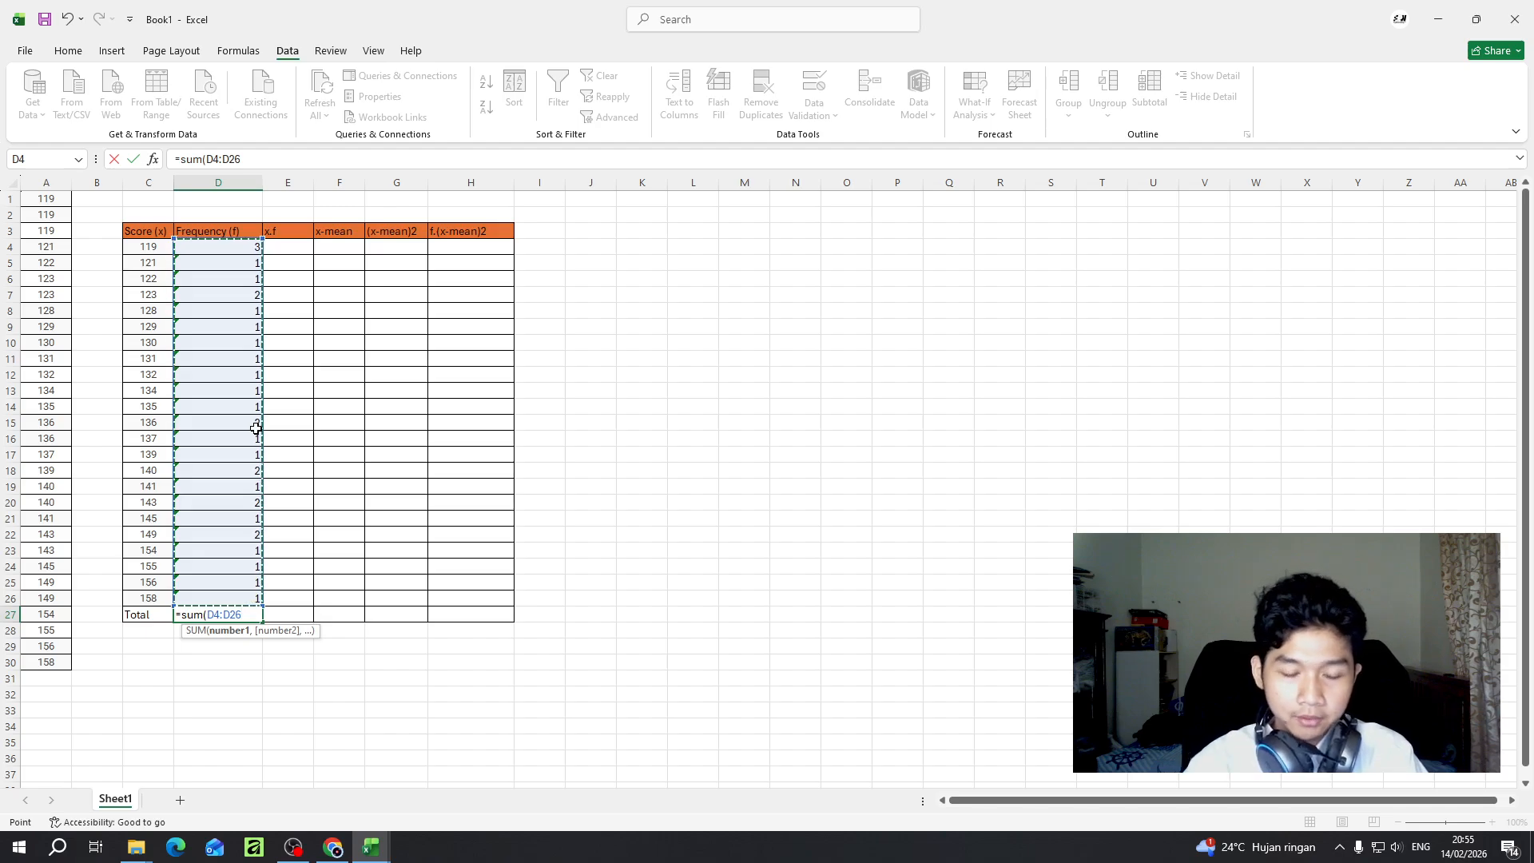
type(")")
key("Return")
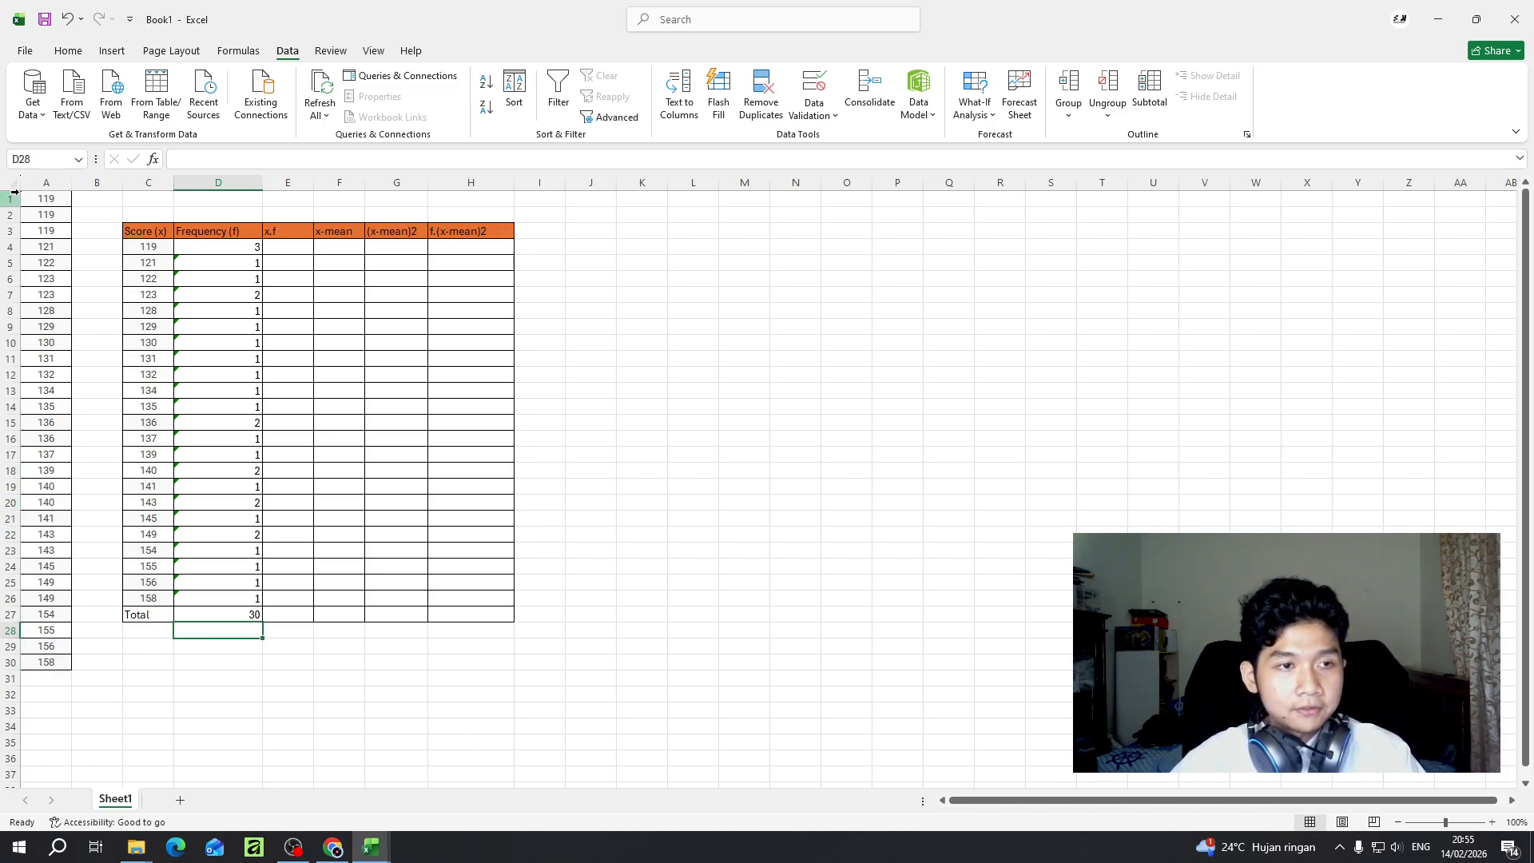
left_click(209, 614)
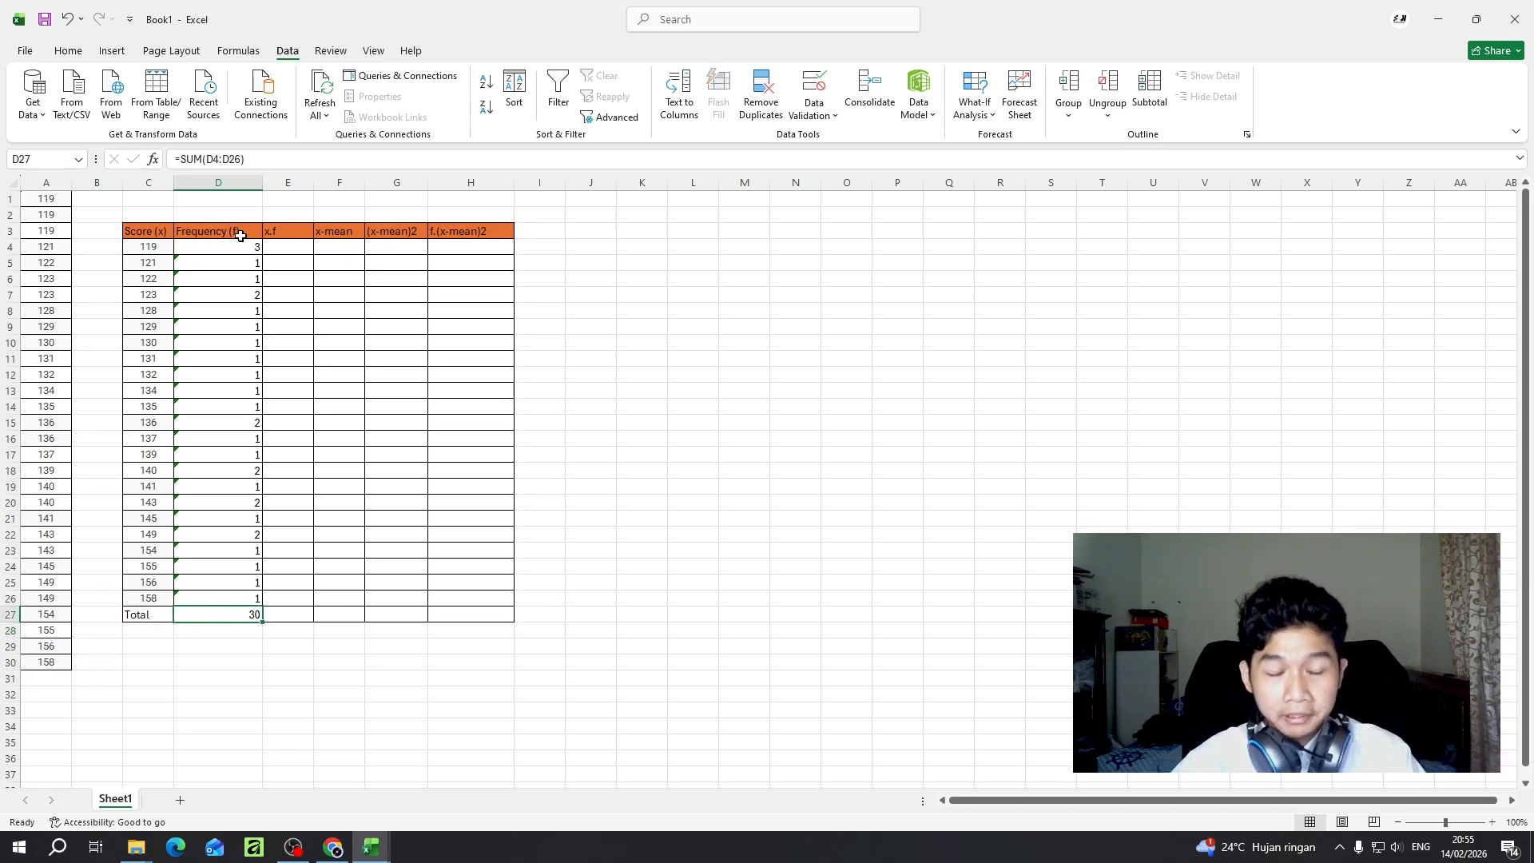
- Widen the x.f column slightly and centre the header cells C3:H3 both vertically and horizontally
left_click_drag(314, 182, 330, 183)
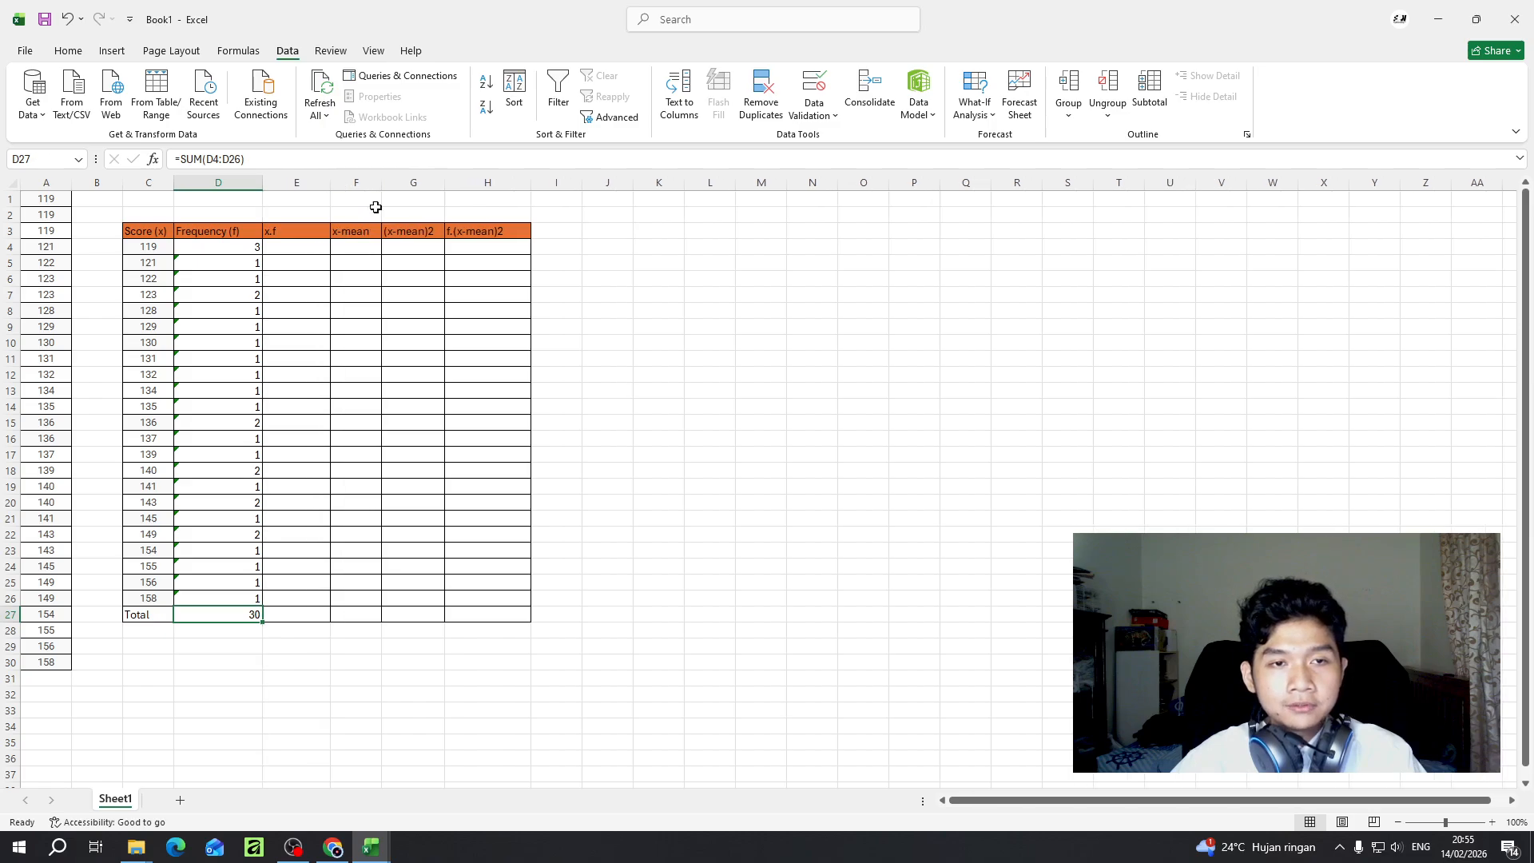
left_click(309, 232)
left_click_drag(263, 232, 508, 232)
left_click(69, 51)
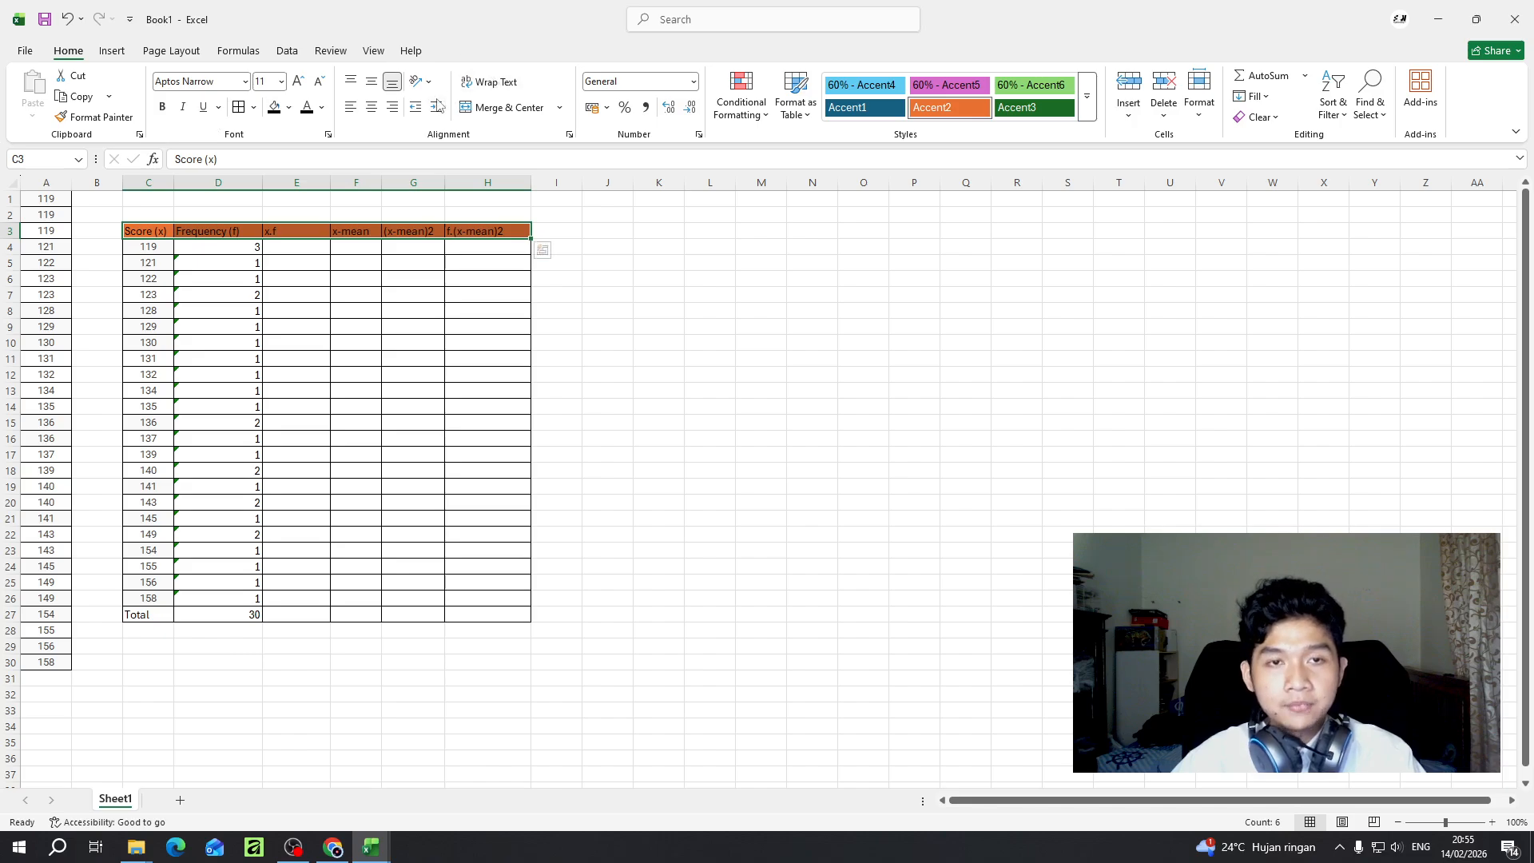
left_click(372, 82)
left_click(372, 107)
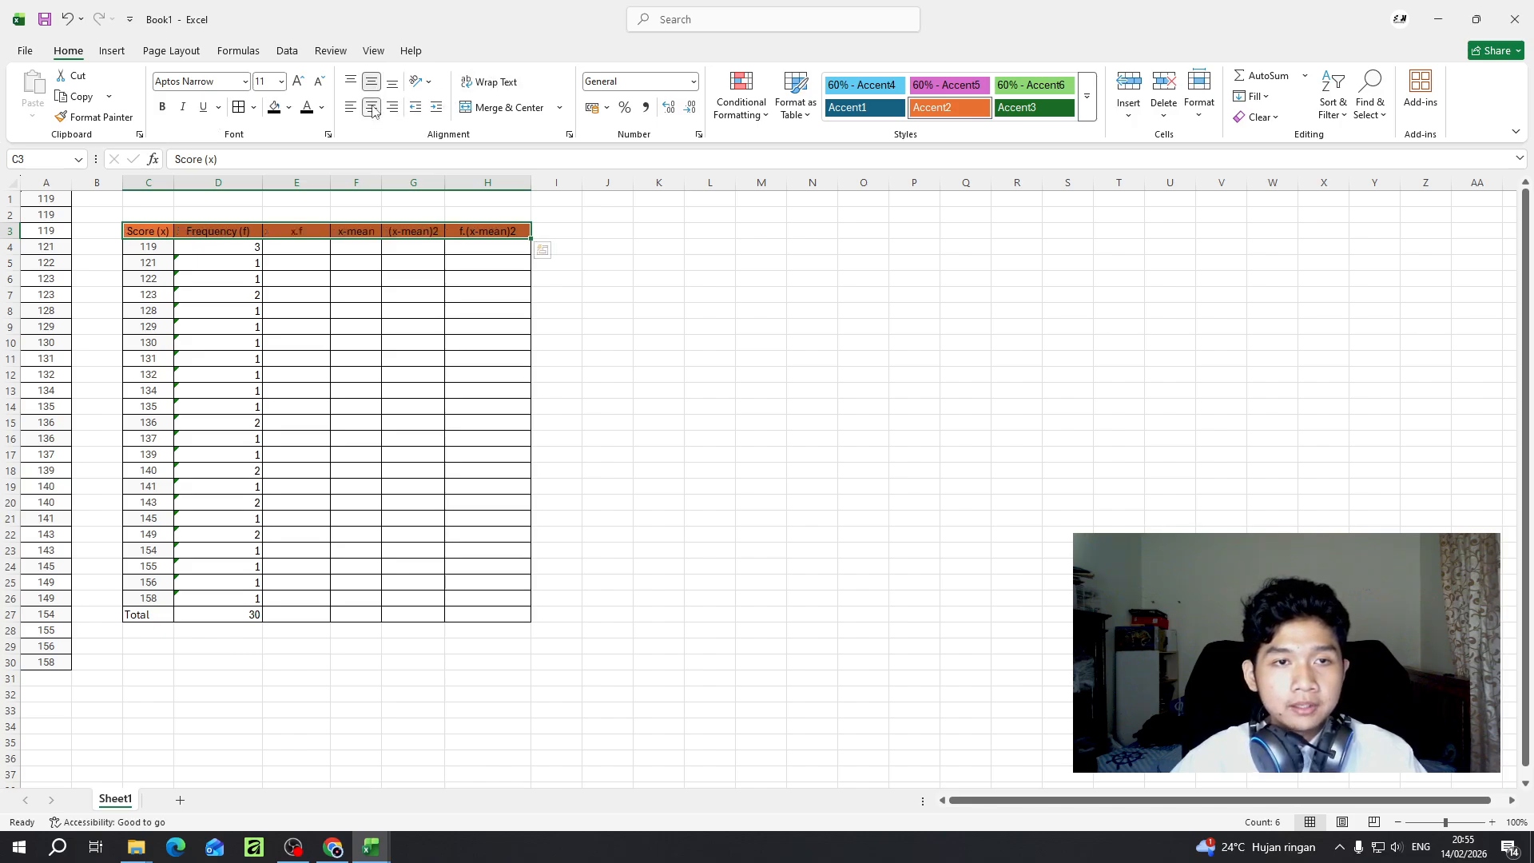
- Multiply the first score by its frequency in E4 with the formula =(C4*D4)
left_click(309, 230)
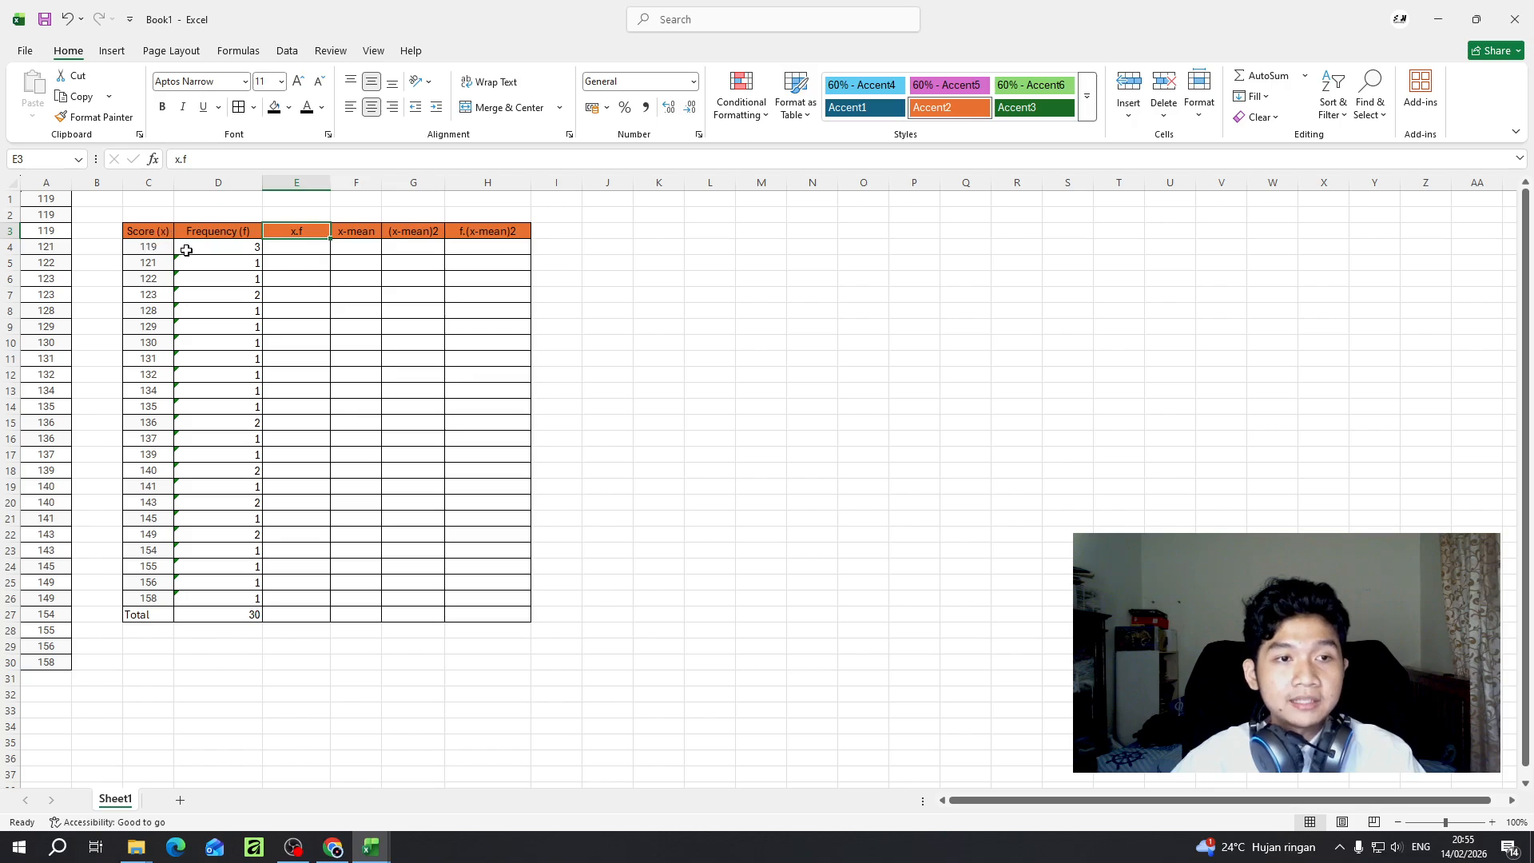
left_click(300, 250)
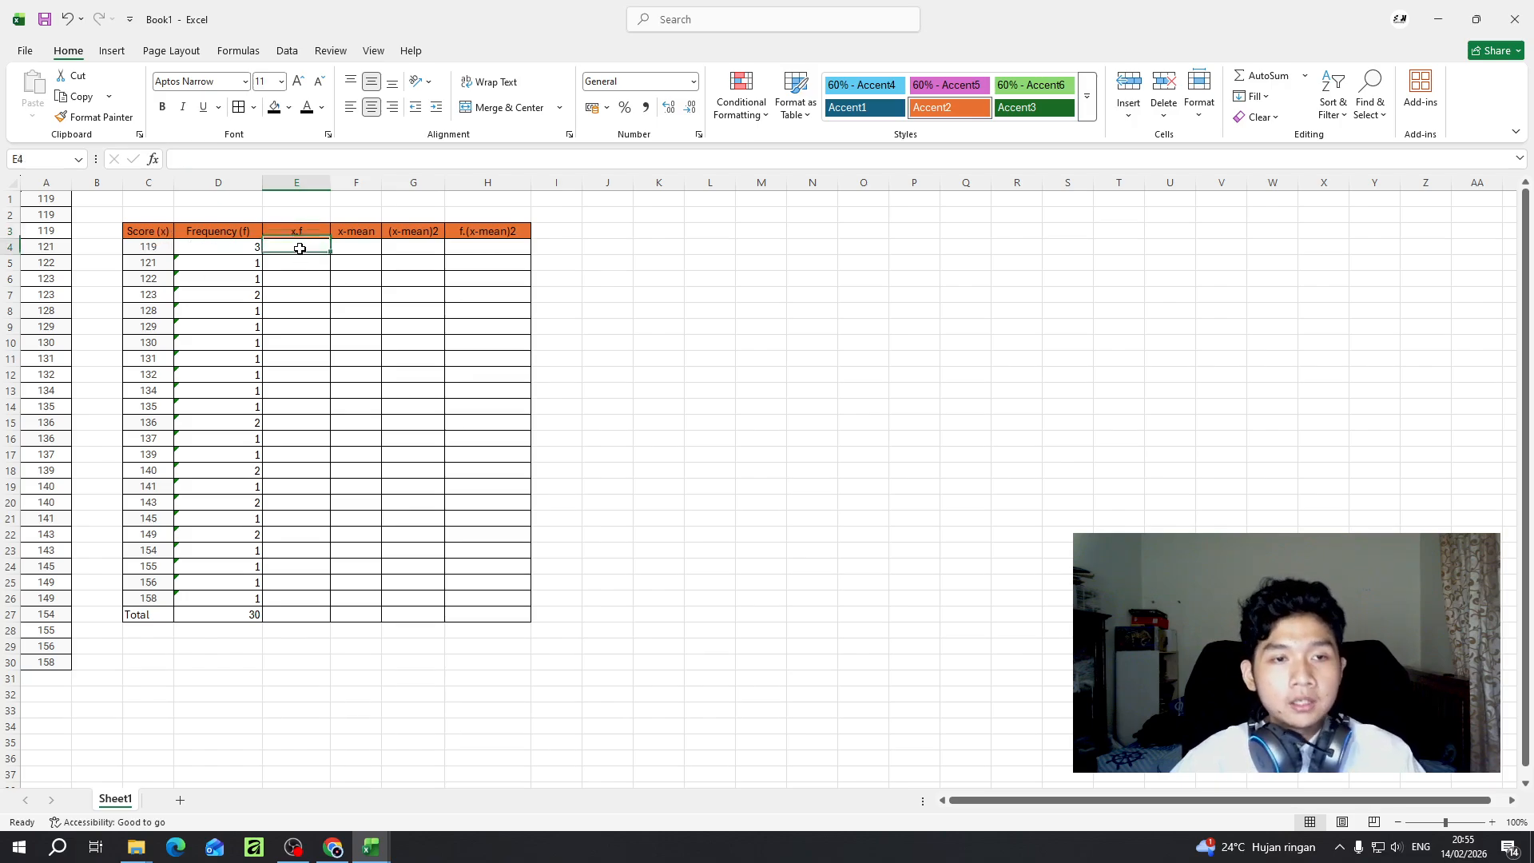
left_click(194, 157)
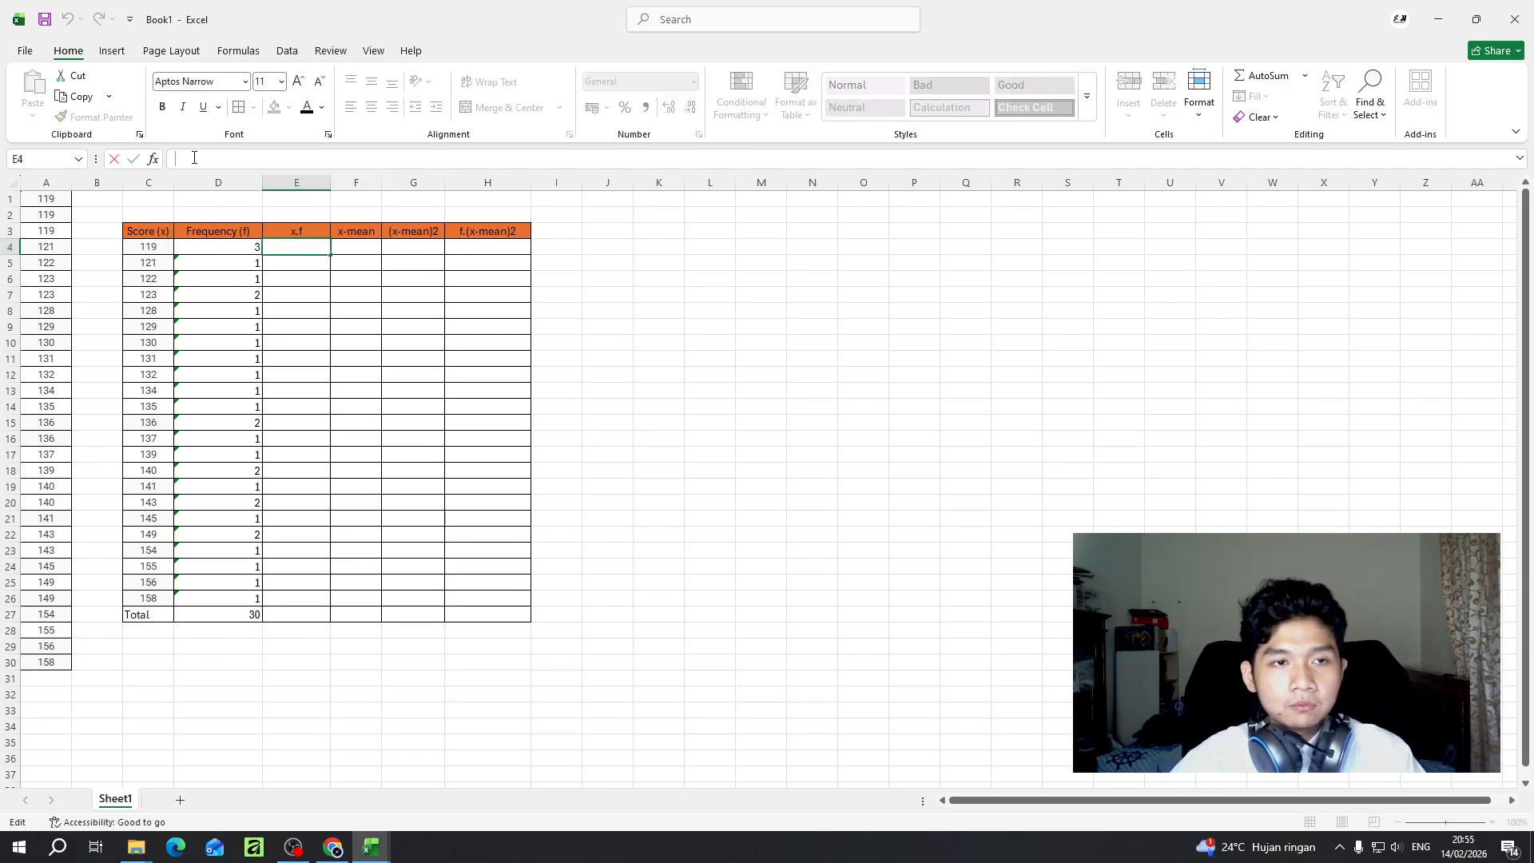
left_click(244, 617)
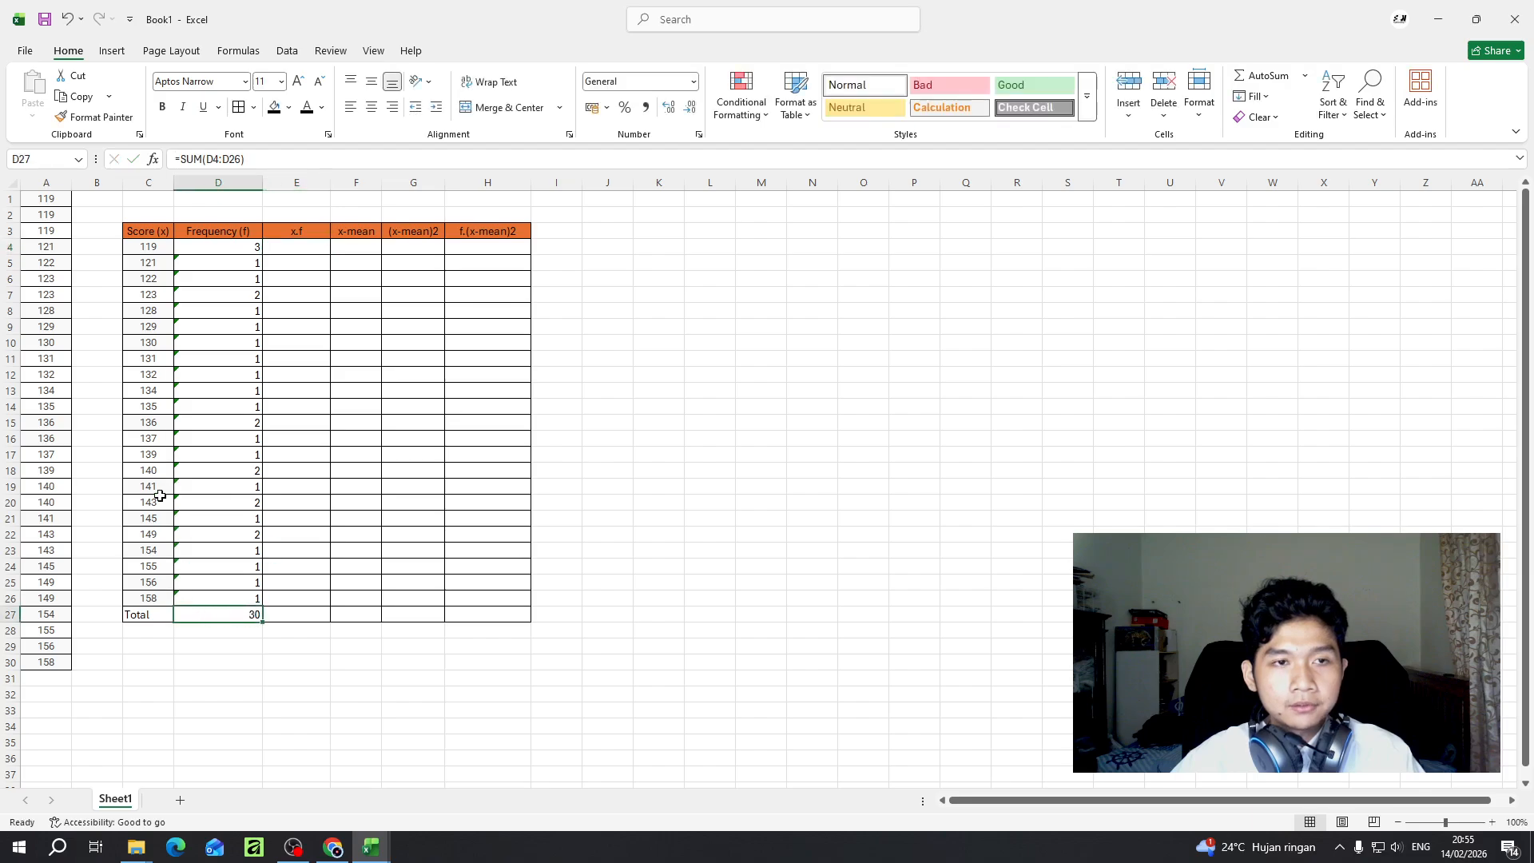
left_click(300, 251)
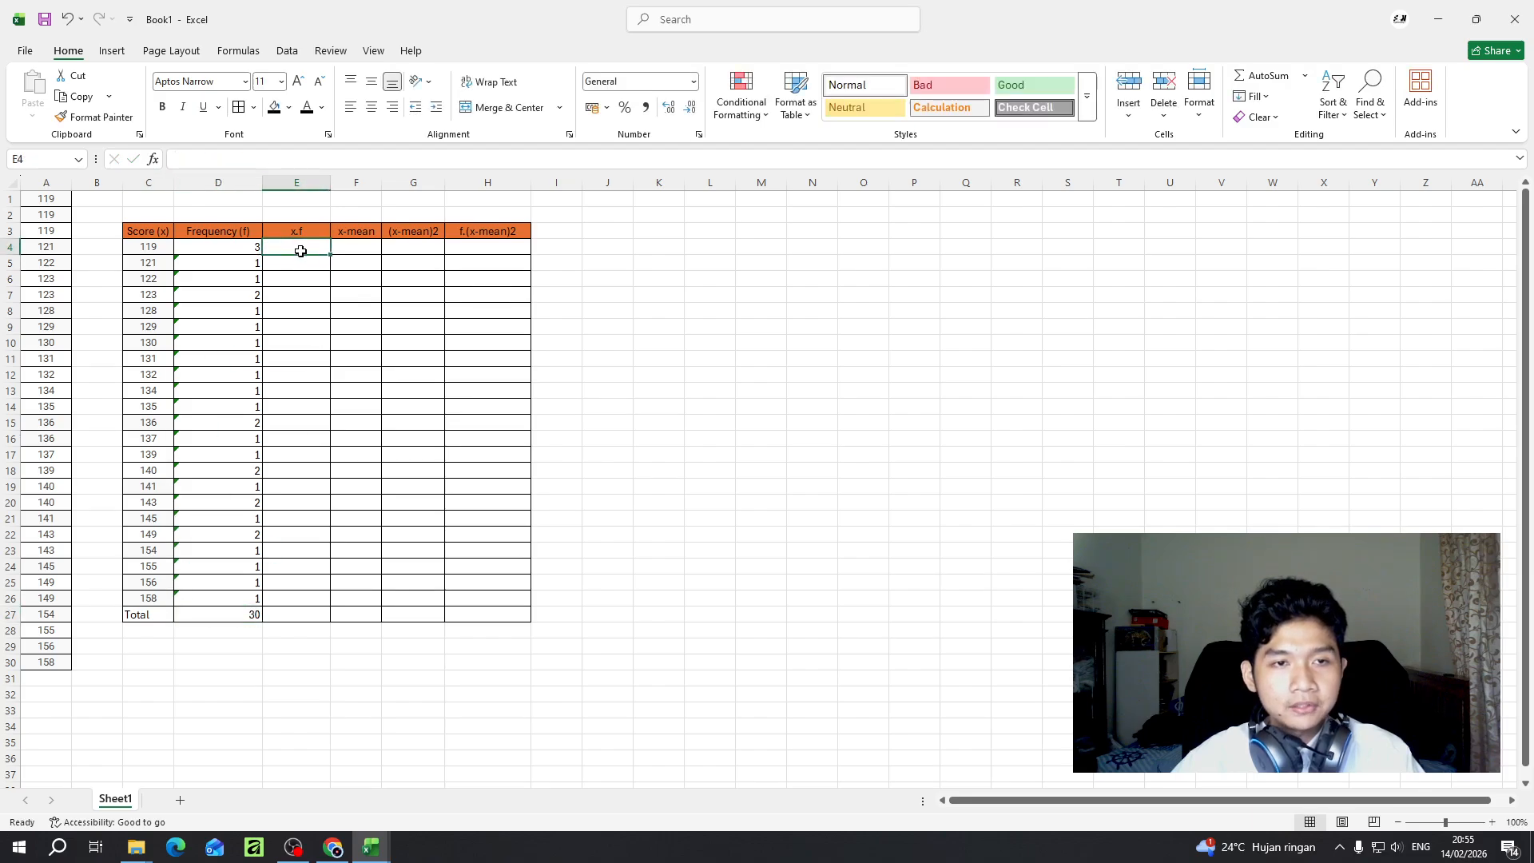
left_click(245, 160)
type("=")
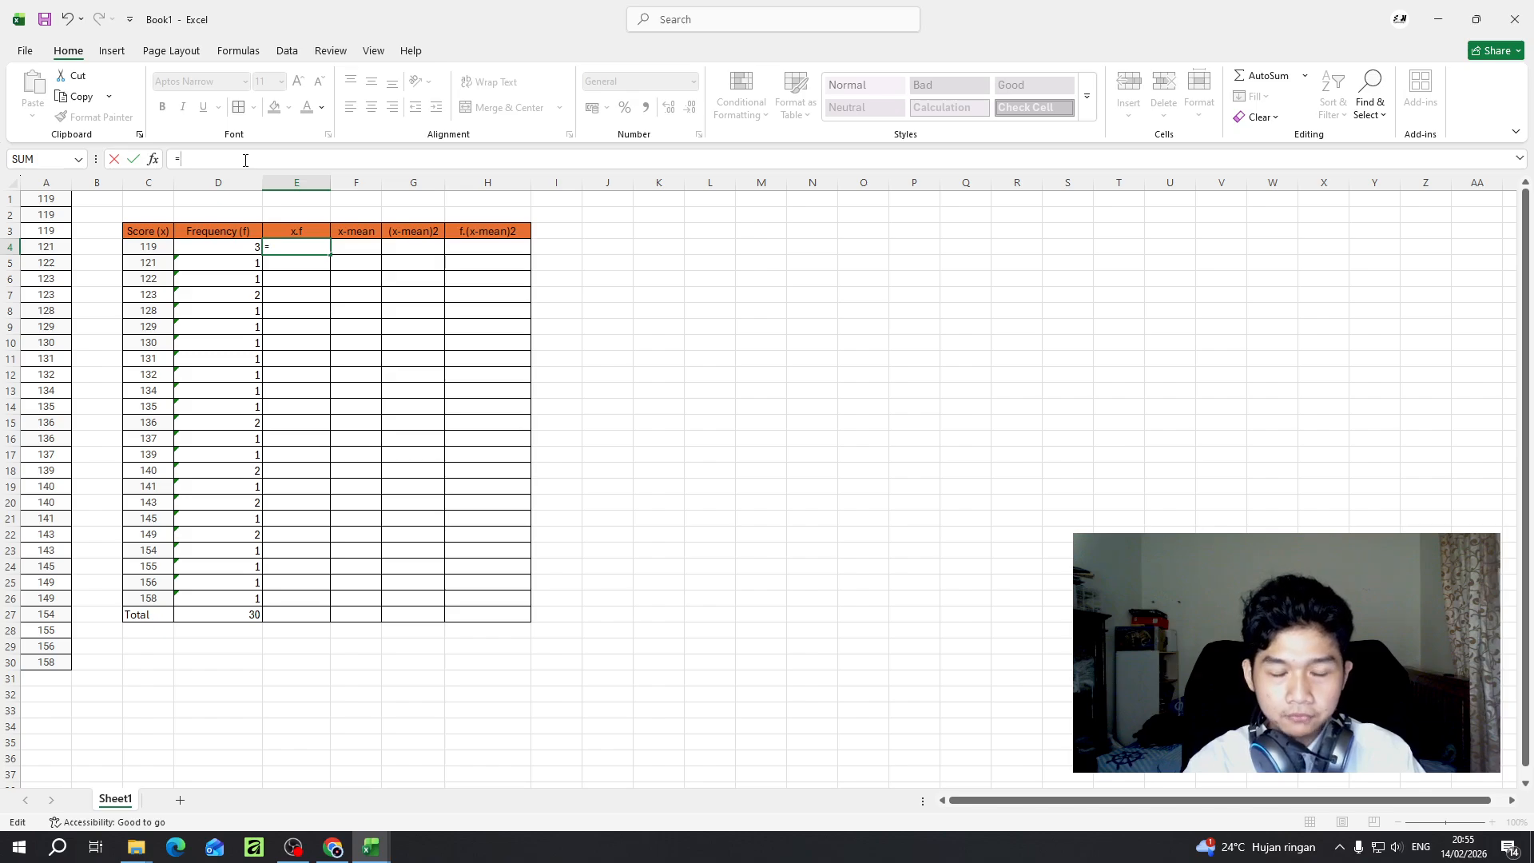
type("(")
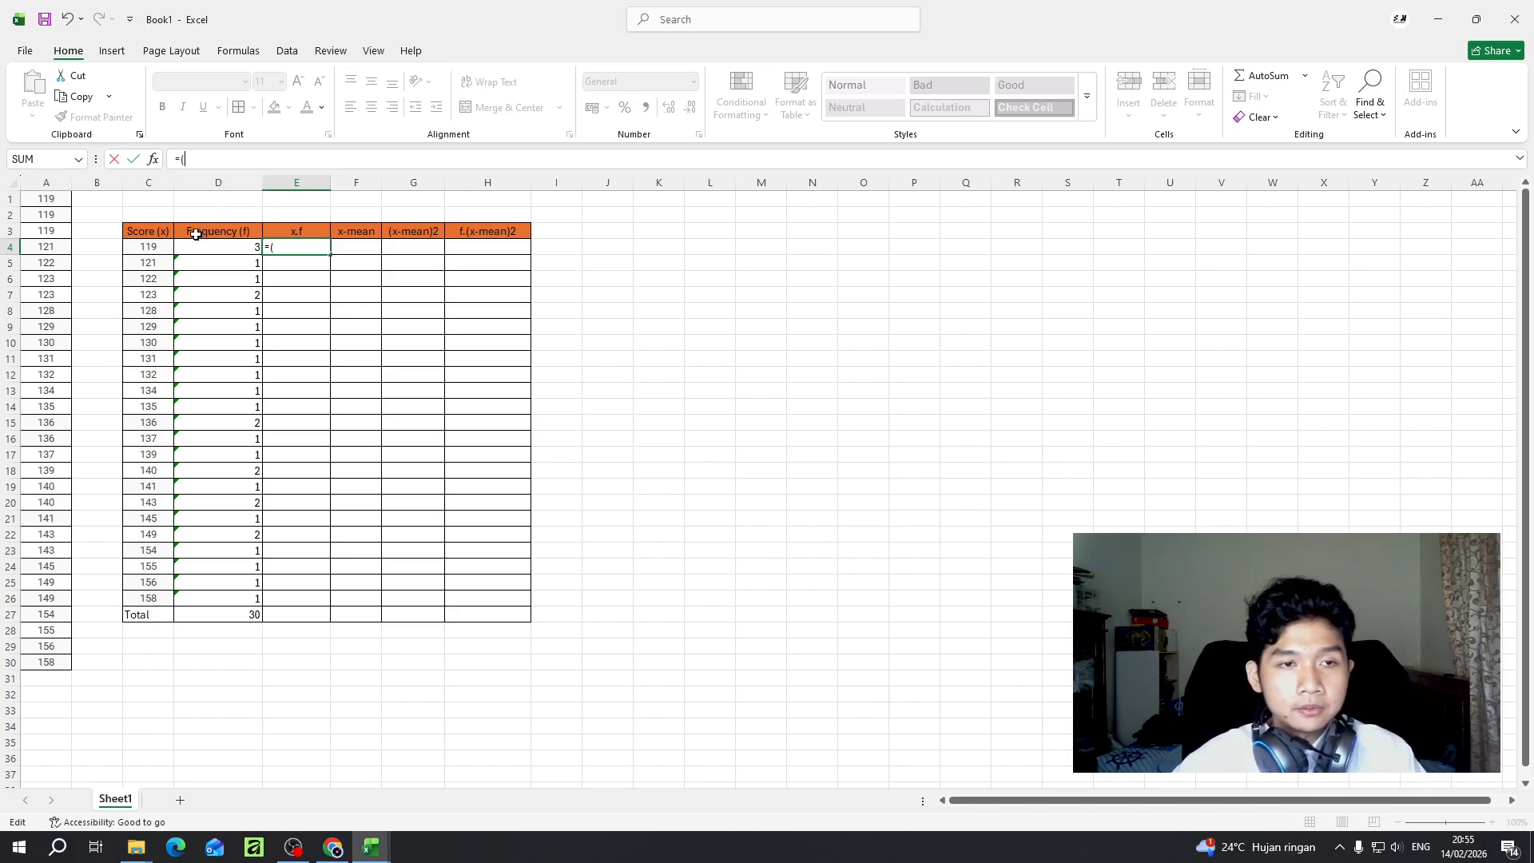
left_click(154, 247)
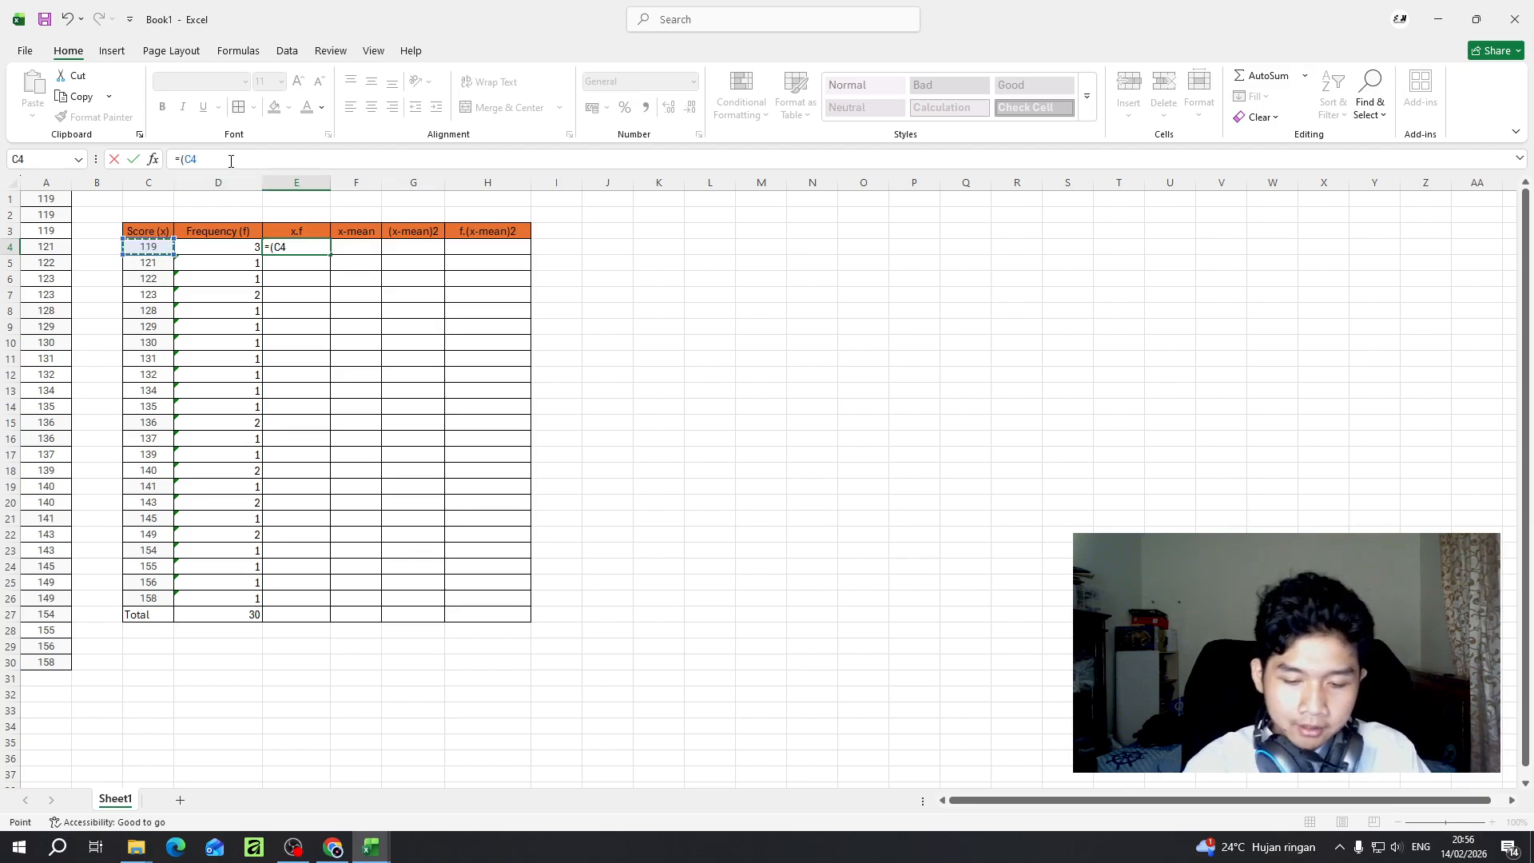
type("*")
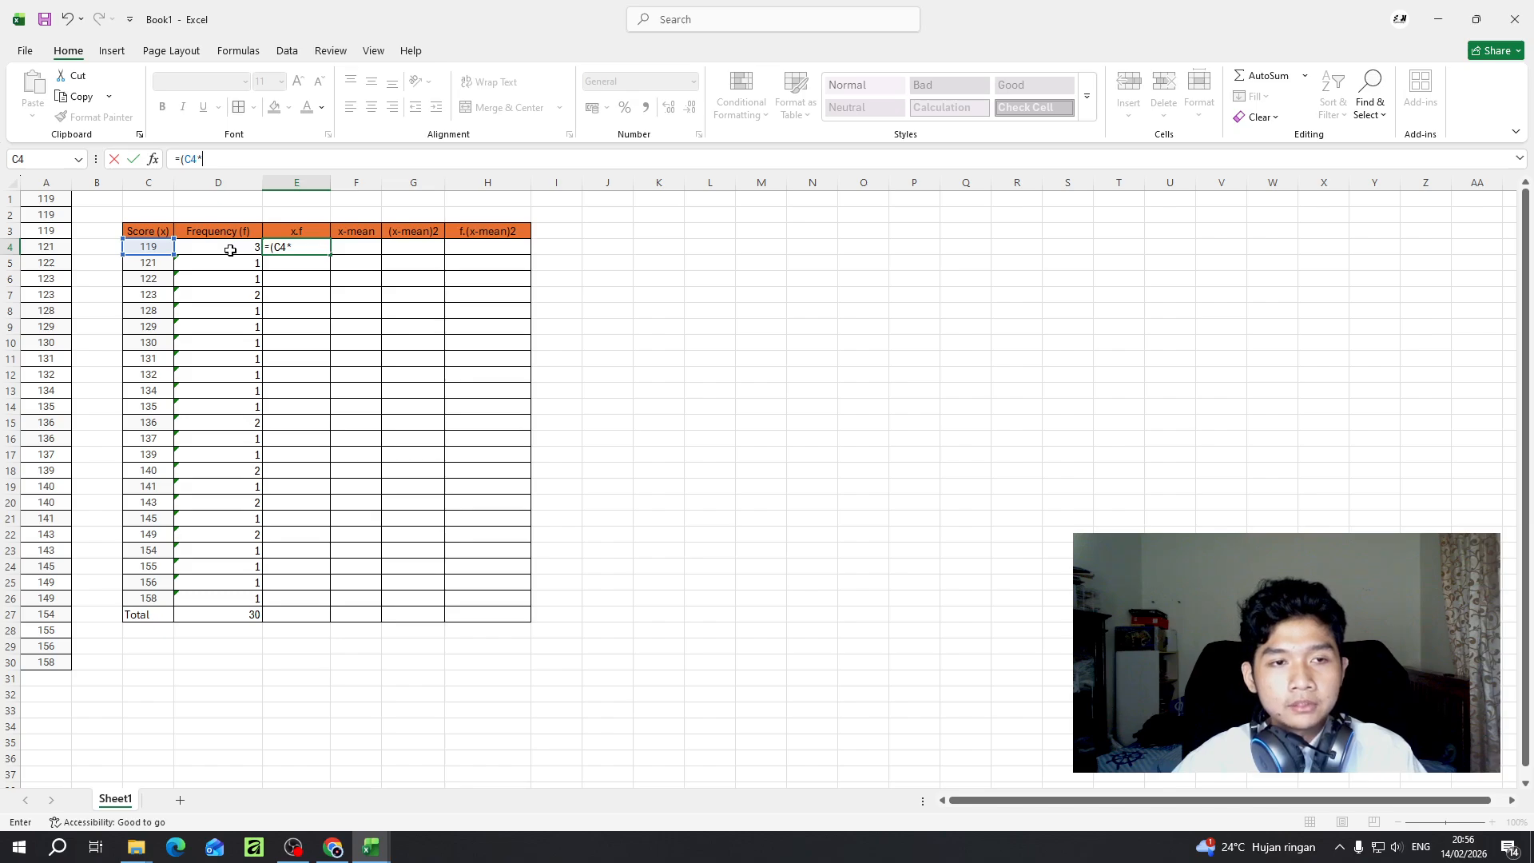
left_click(230, 250)
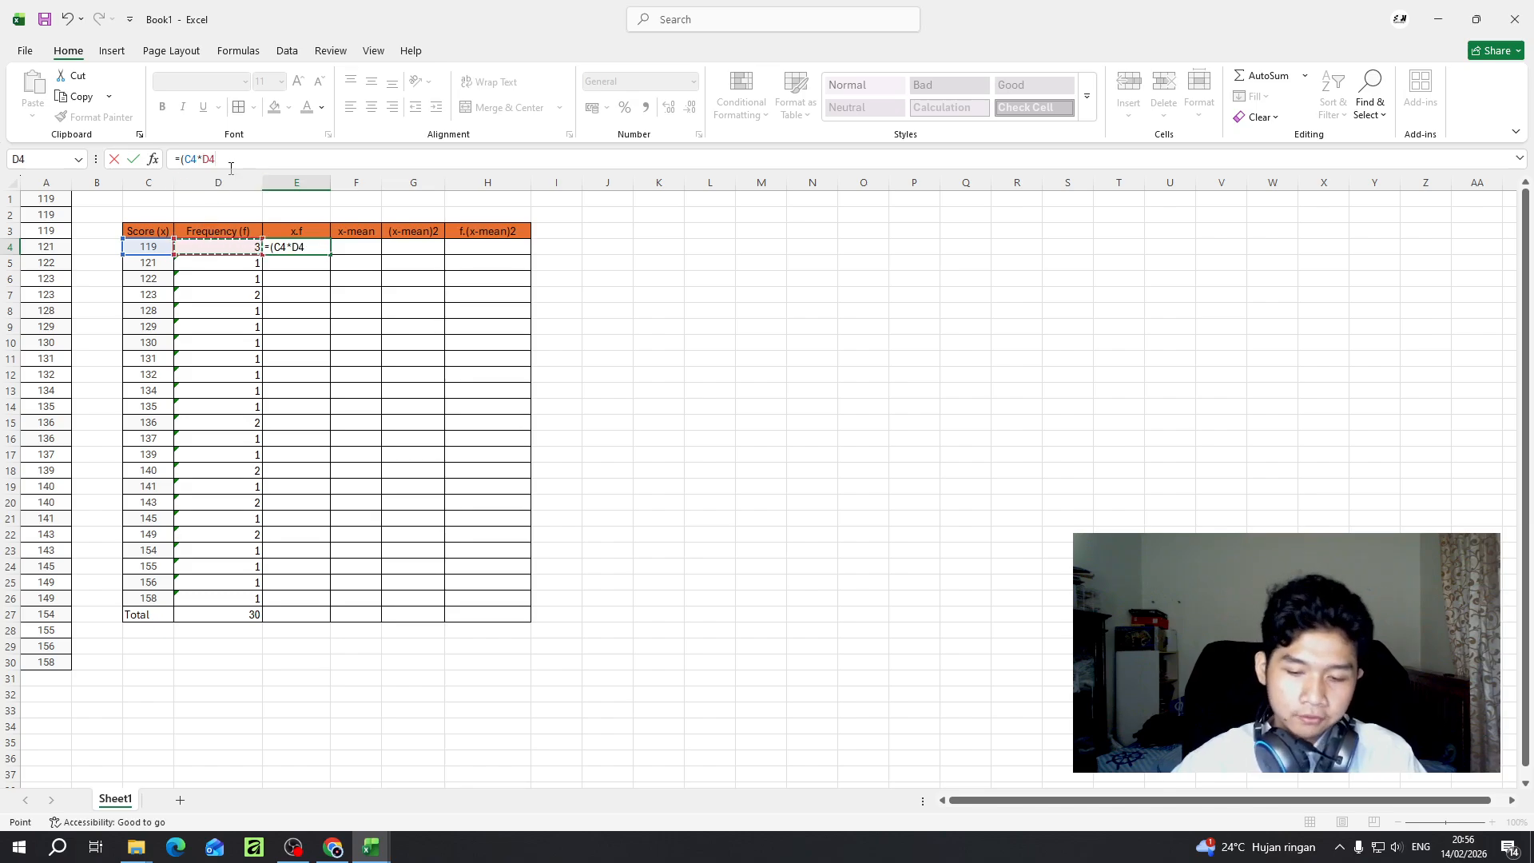
type(")")
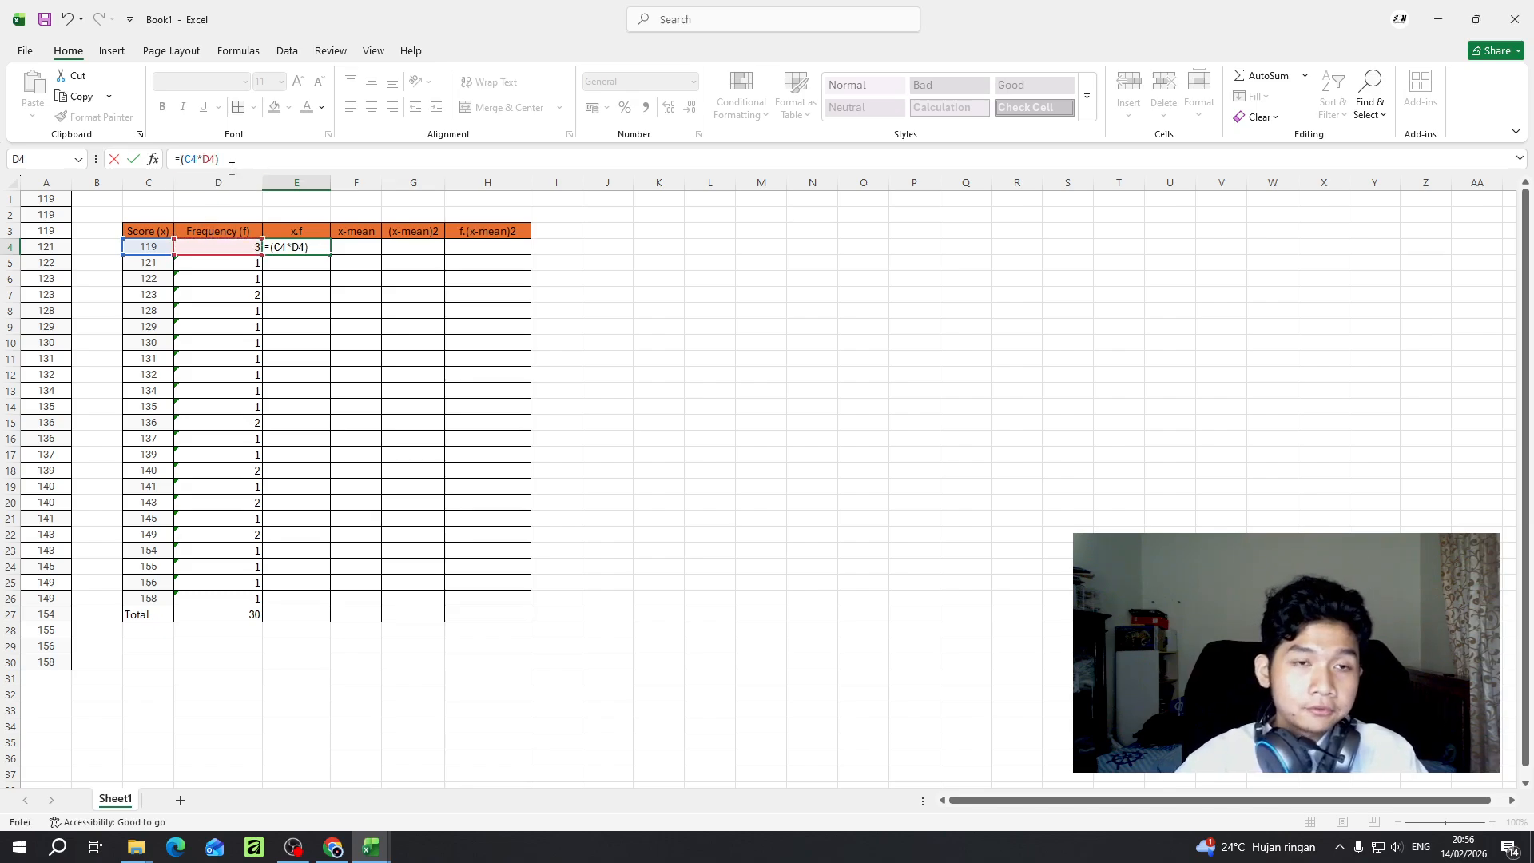
key("Return")
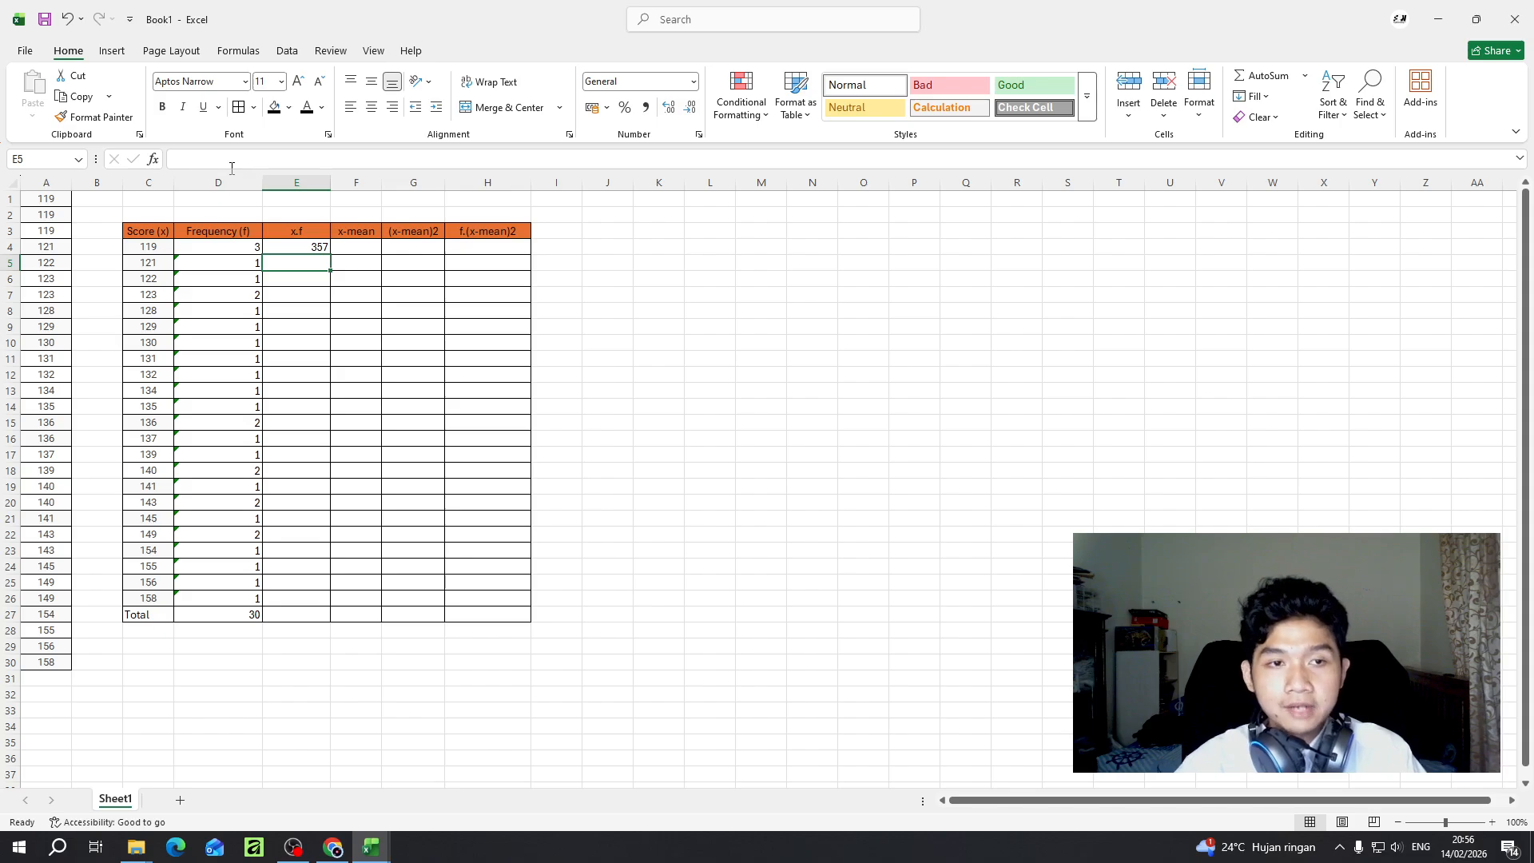
- Fill the E4 formula down to E26 and check the x.f results against their scores
left_click(314, 249)
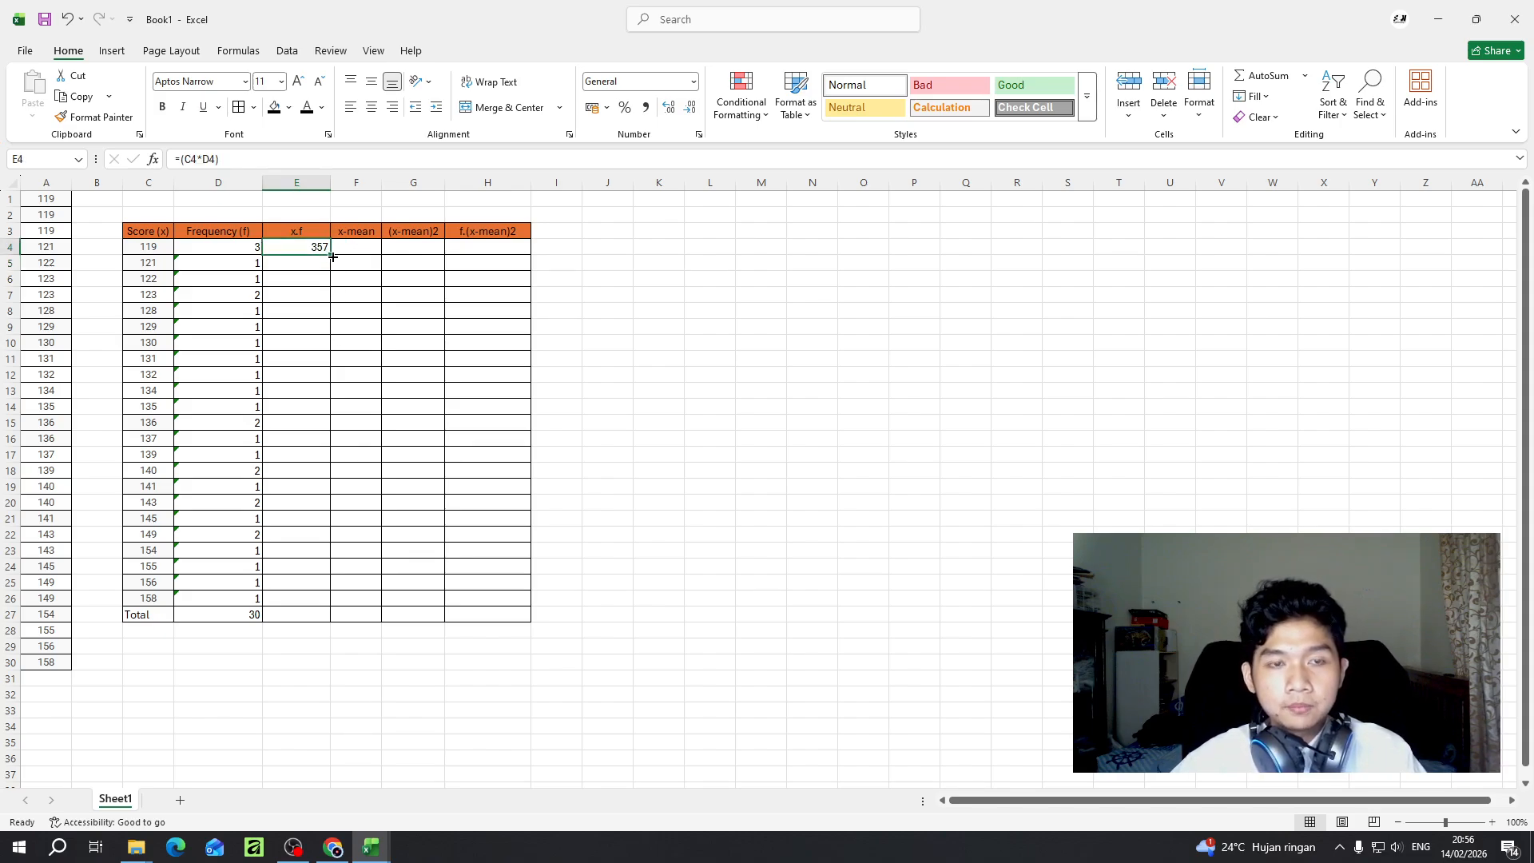
left_click_drag(333, 256, 329, 606)
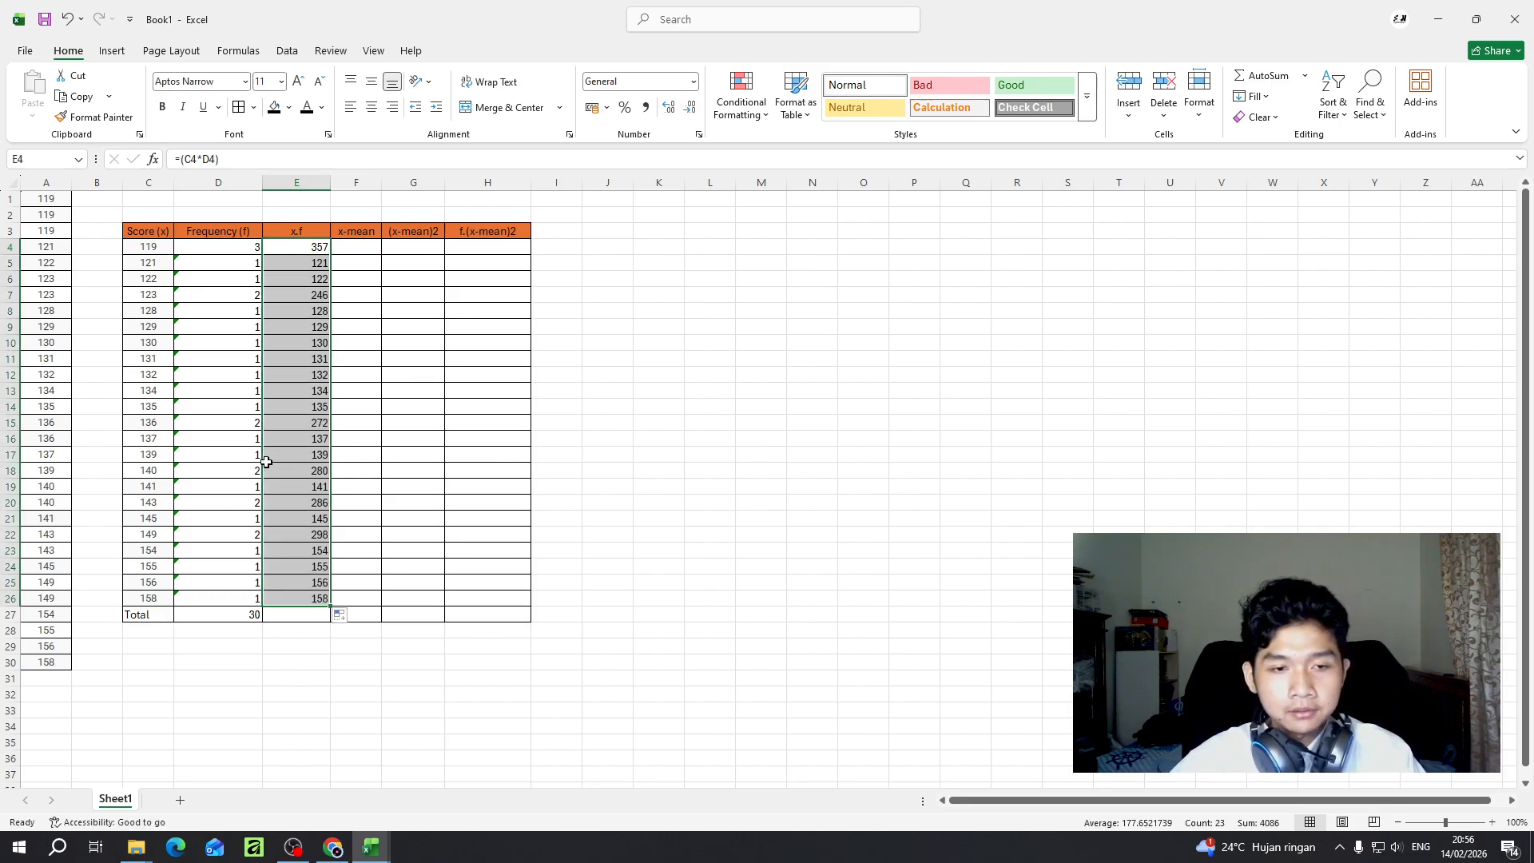
left_click(305, 407)
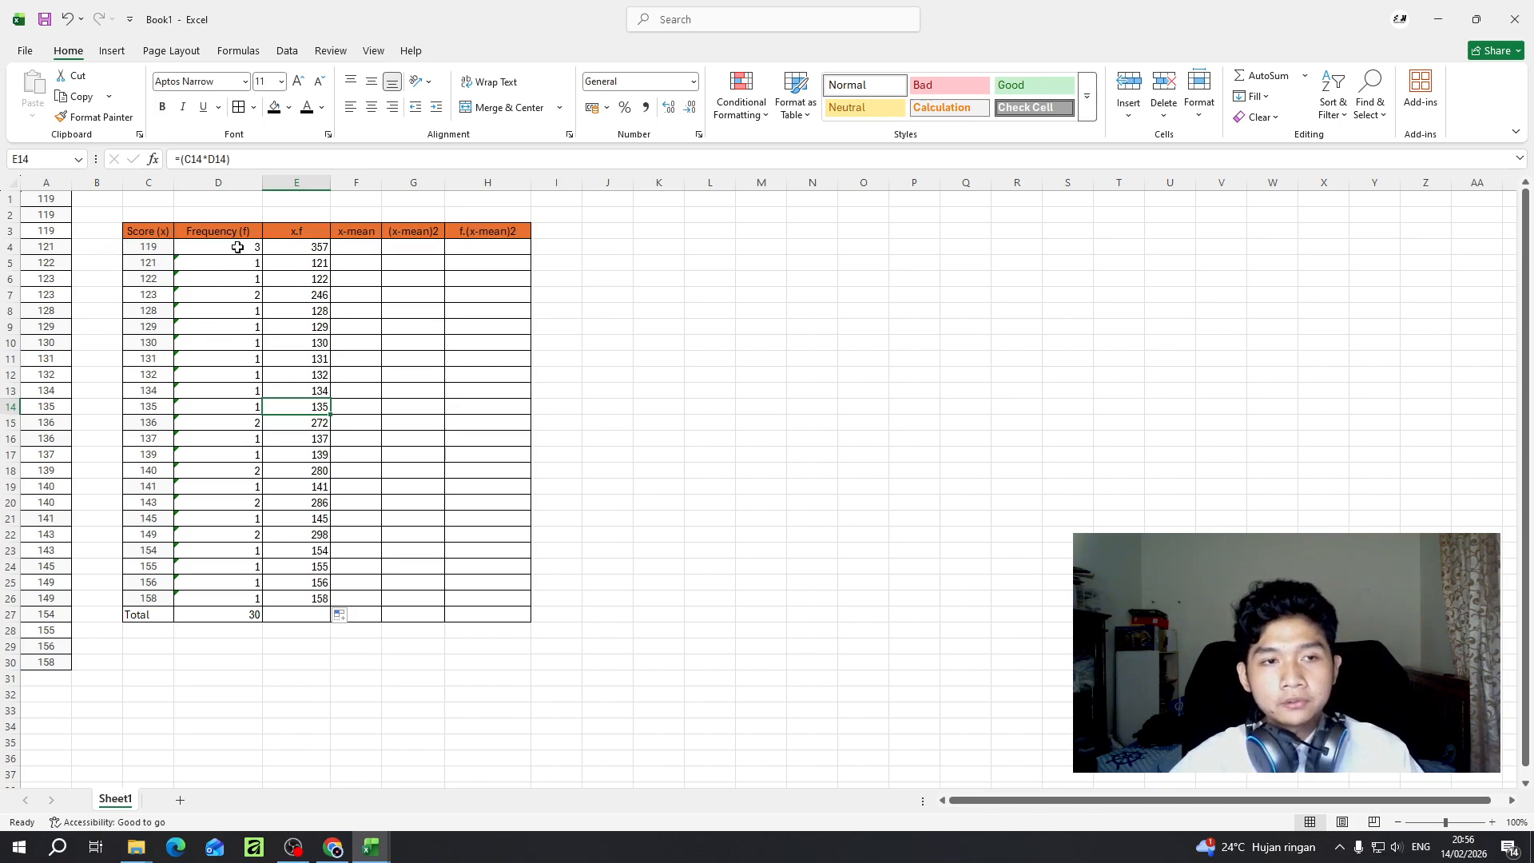
left_click(151, 248)
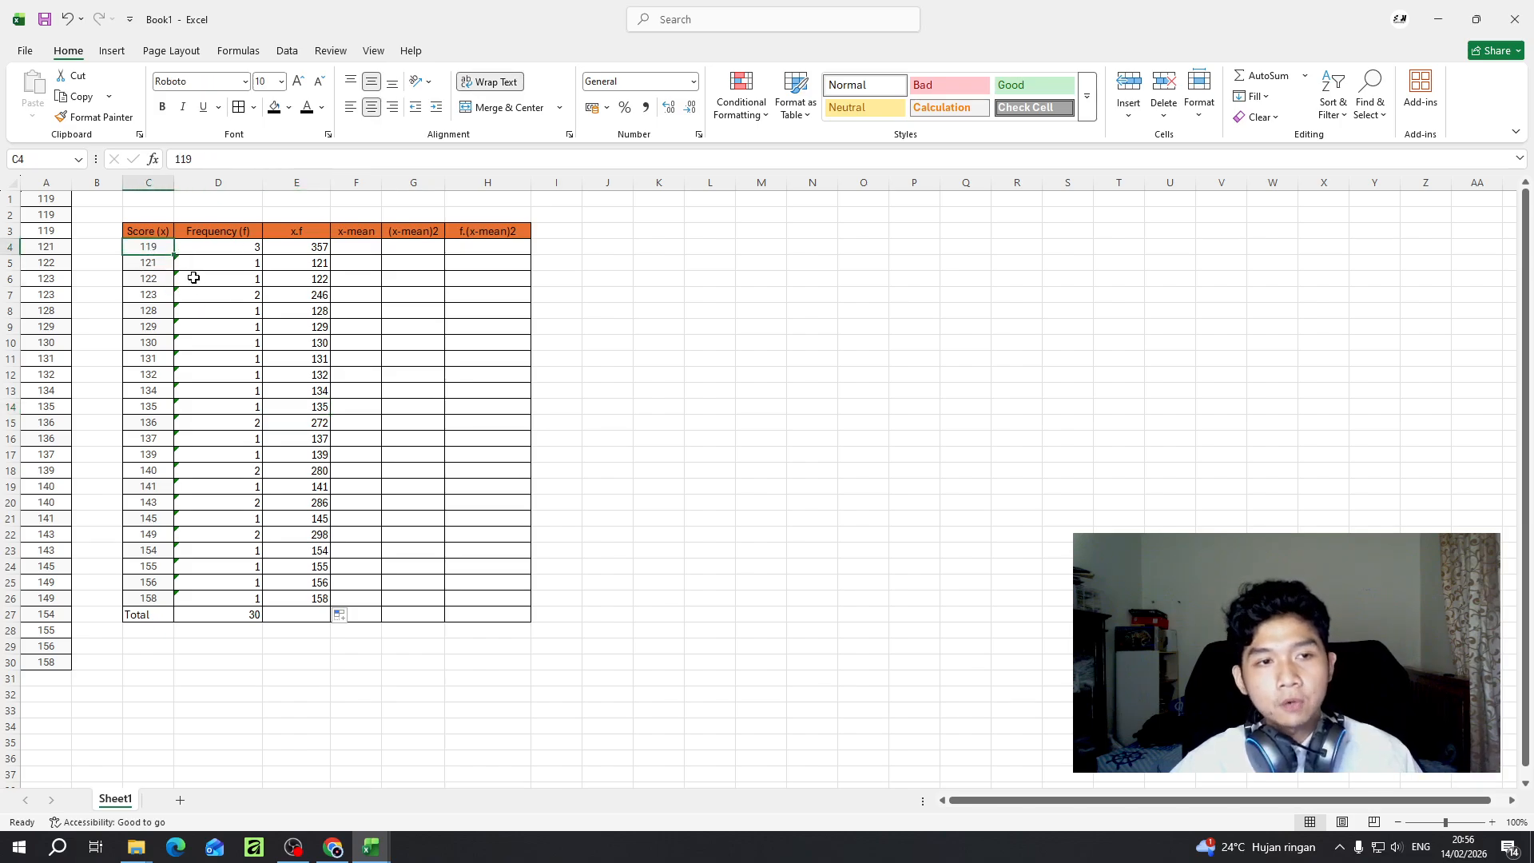
left_click(157, 264)
left_click(306, 268)
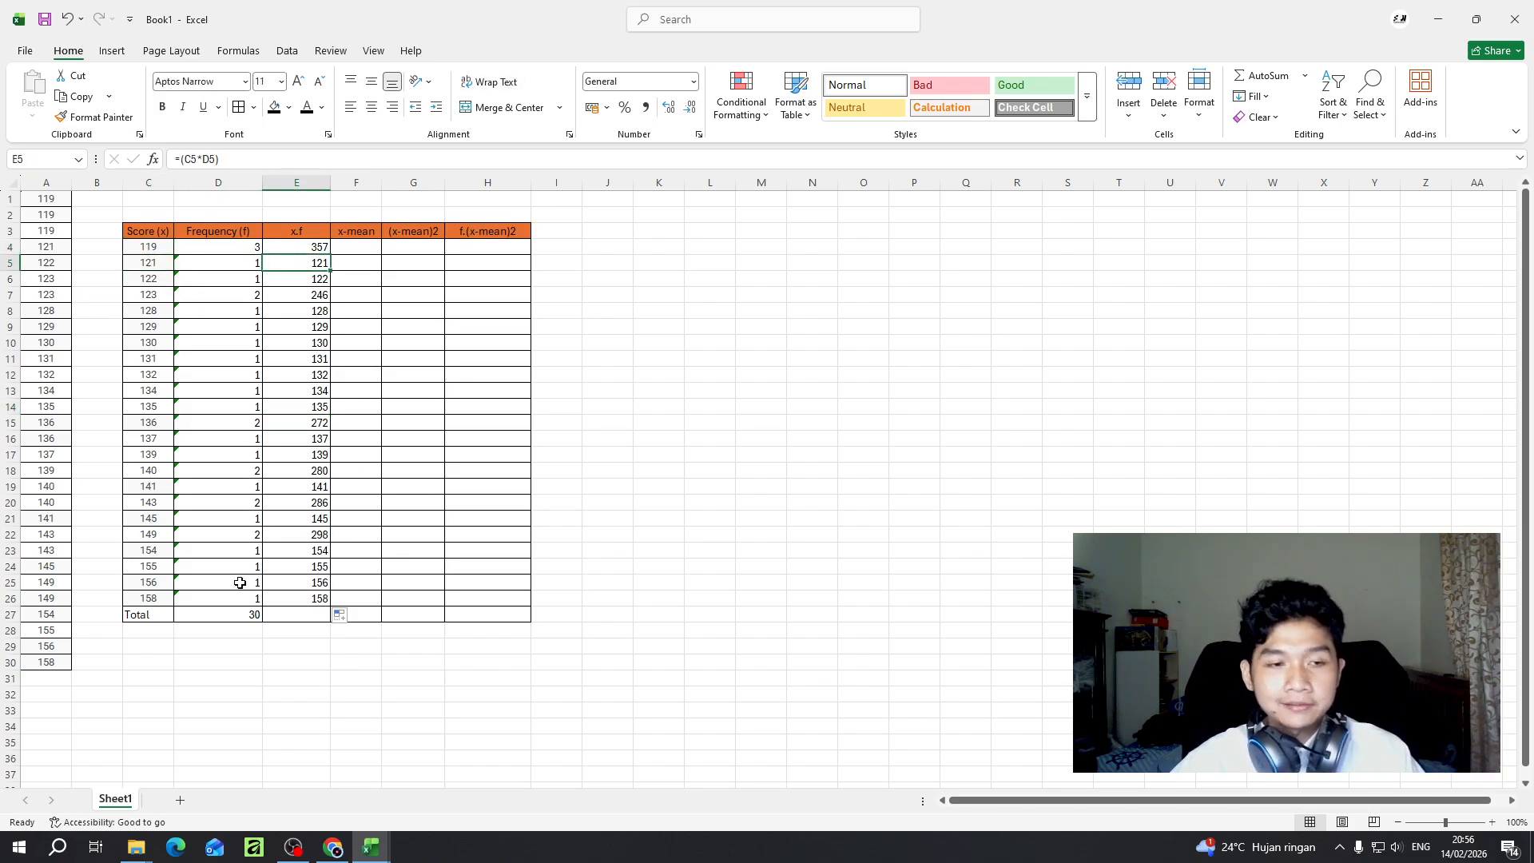
- Copy the SUM total from D27 across the Total row to H27 and check the x.f total
left_click(214, 617)
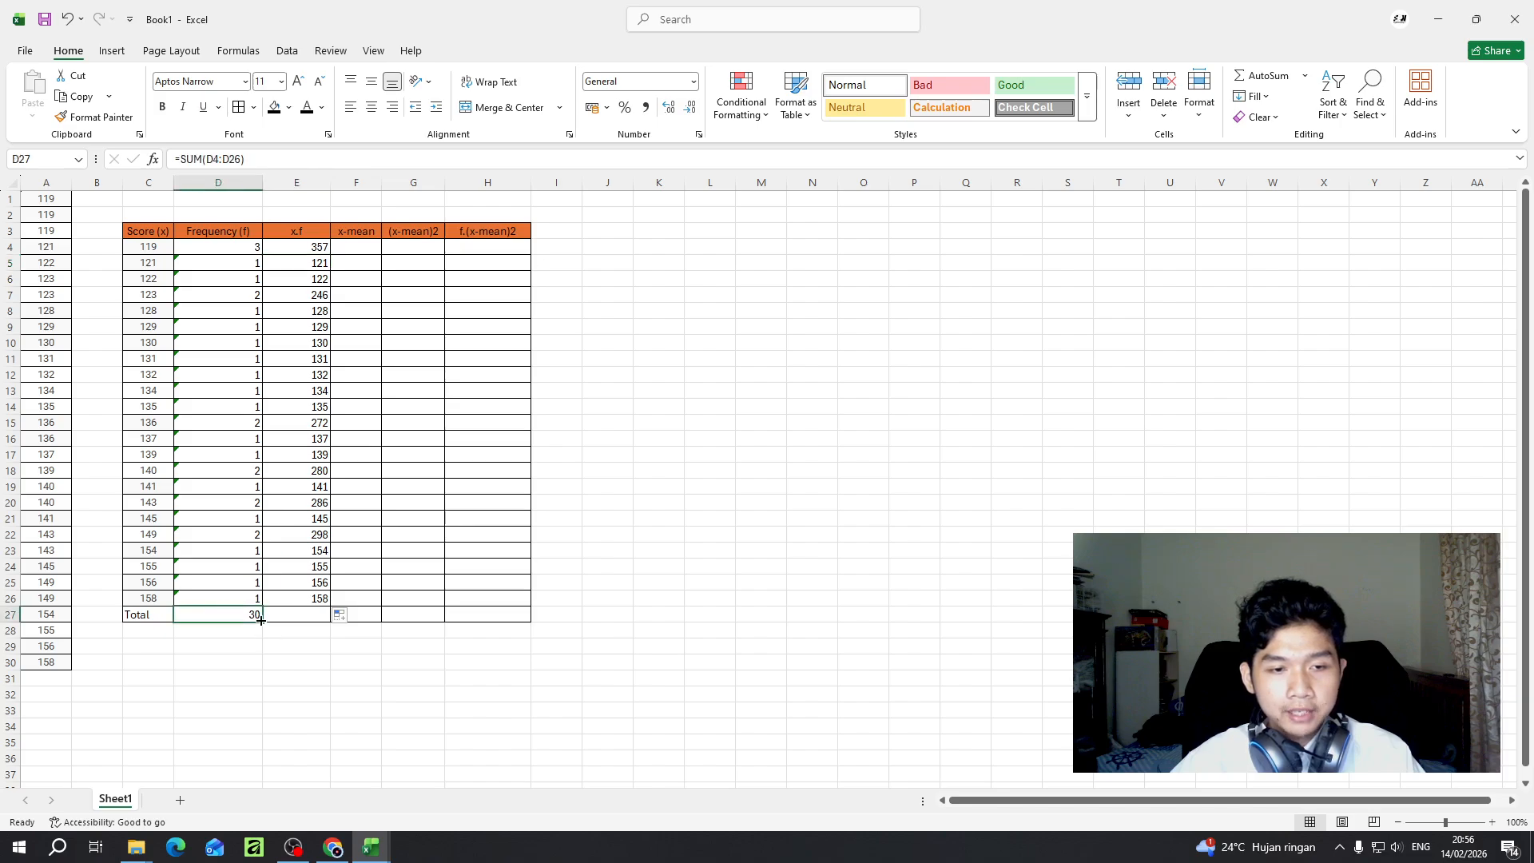
left_click_drag(261, 621, 520, 620)
left_click(315, 612)
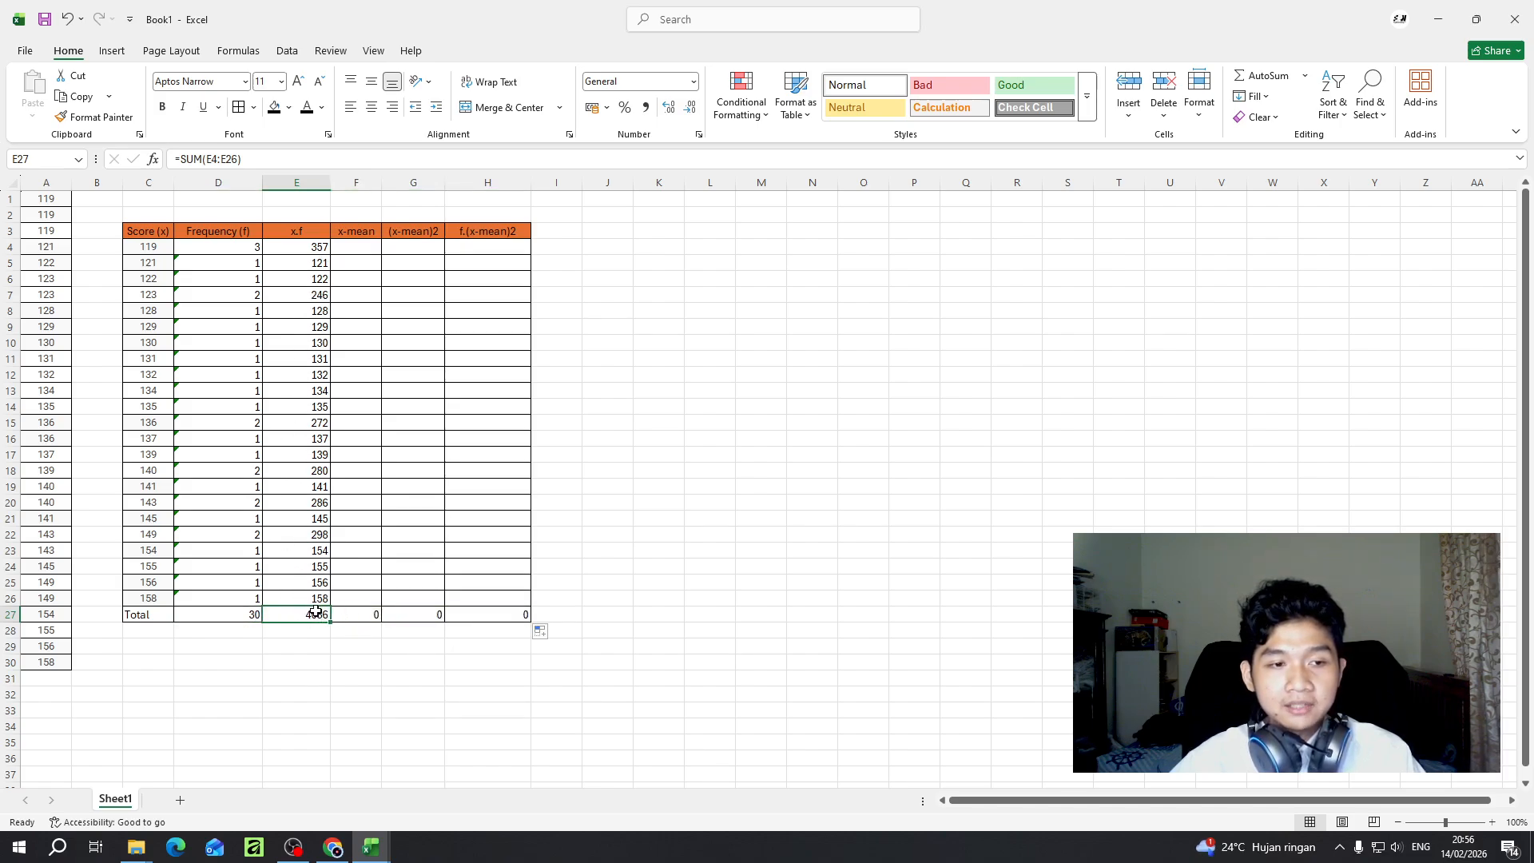
left_click(343, 249)
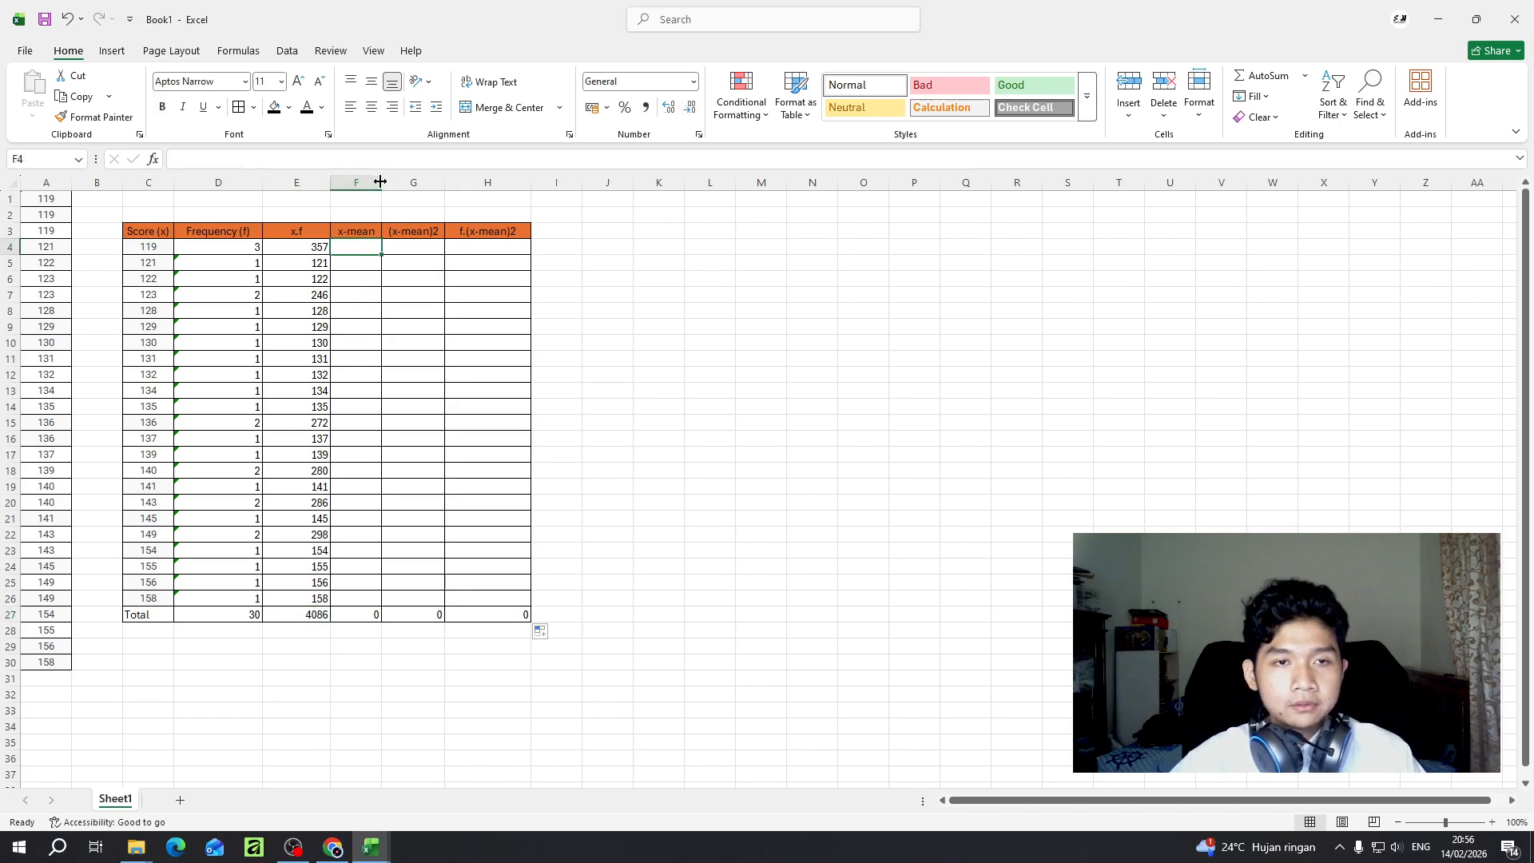
- Widen the x-mean column slightly and check the formulas of the frequency and x.f totals in D27 and E27
left_click_drag(382, 178, 405, 177)
left_click(312, 614)
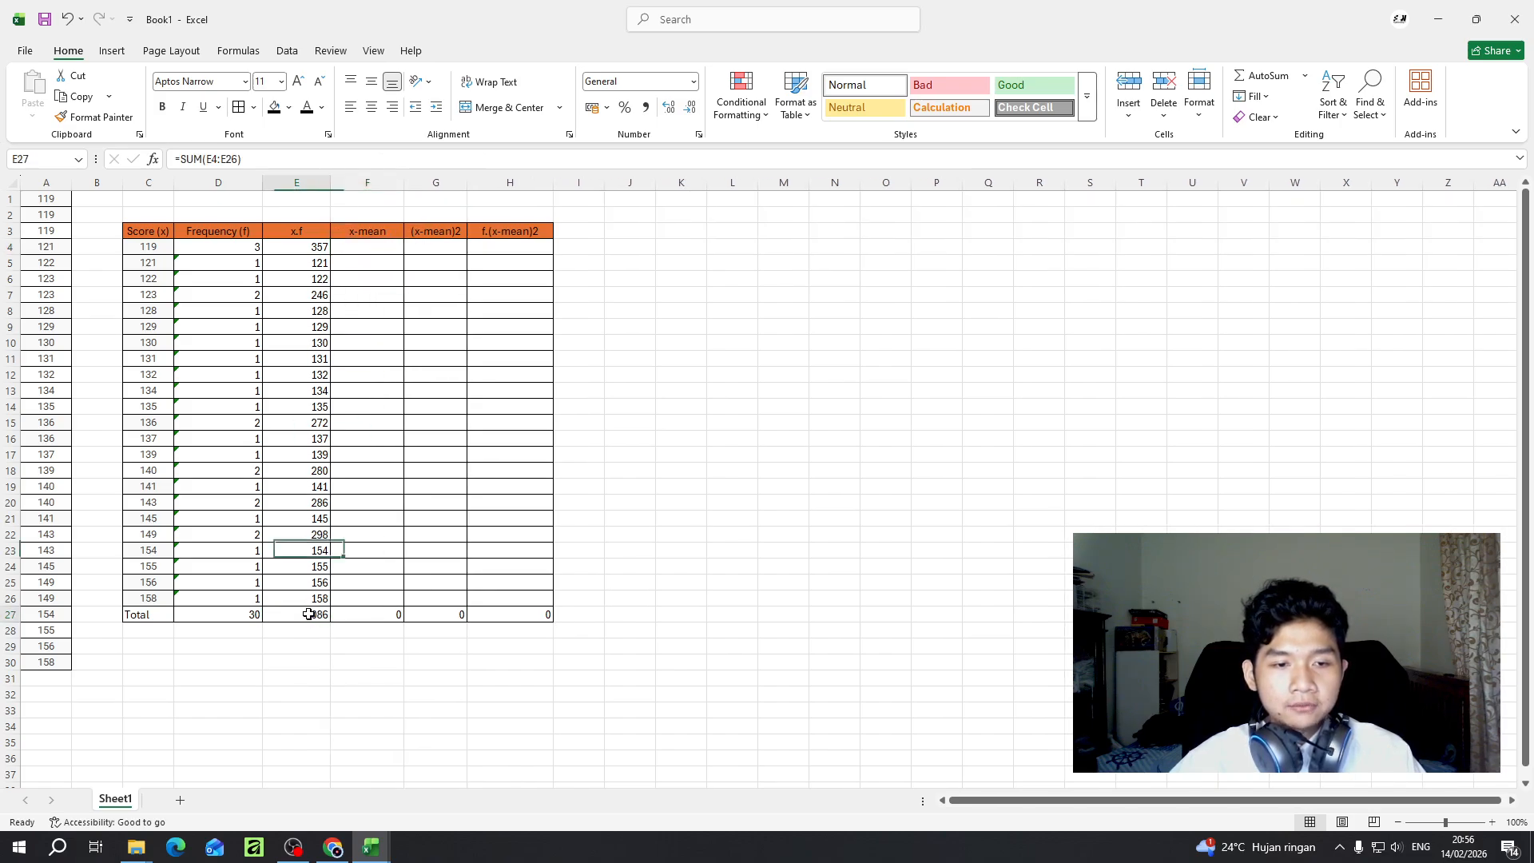
left_click(227, 615)
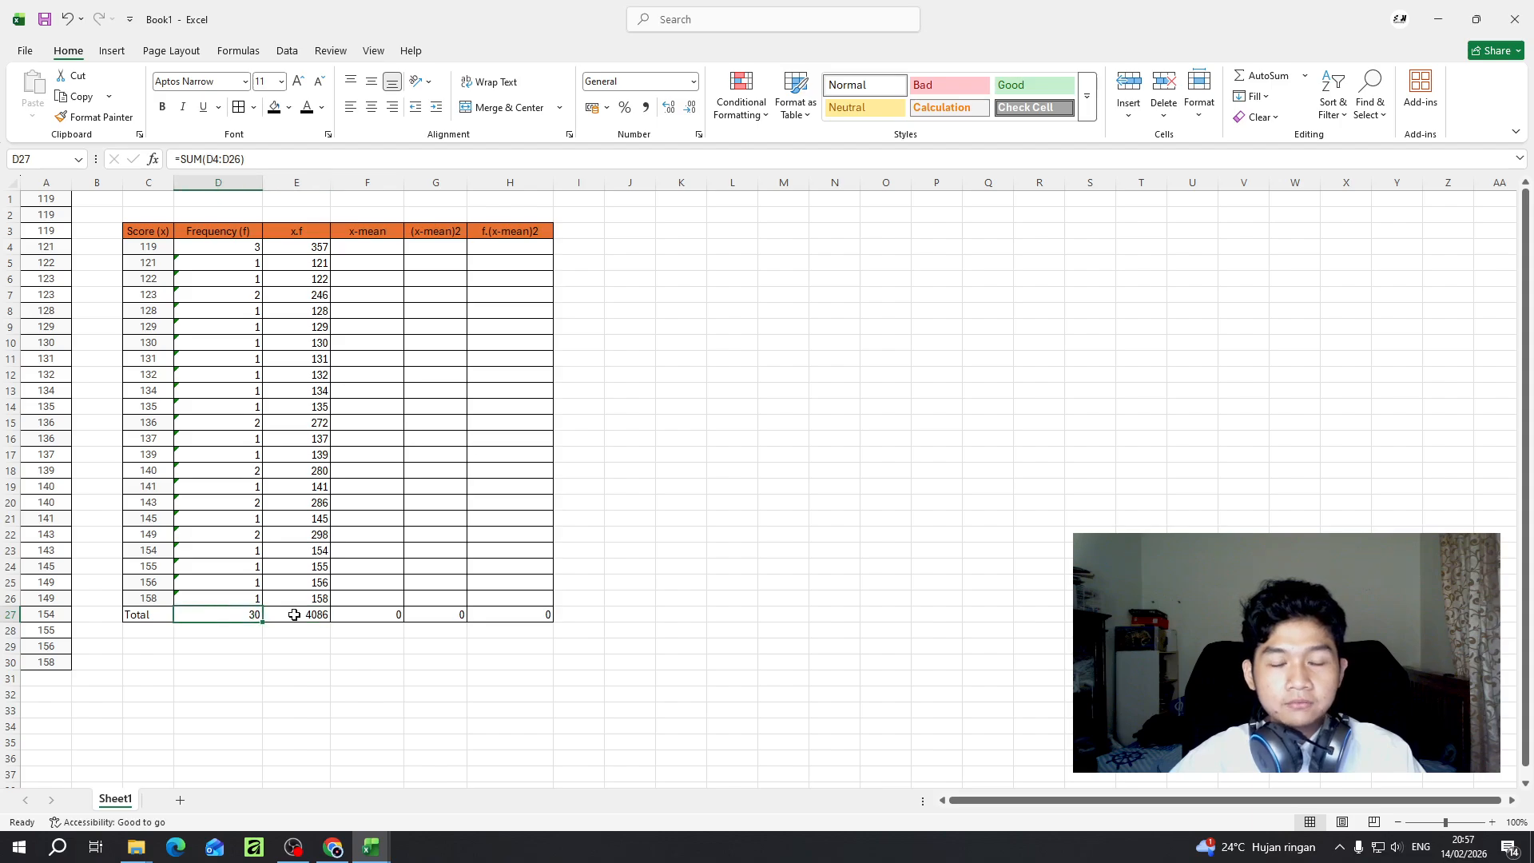
left_click(295, 612)
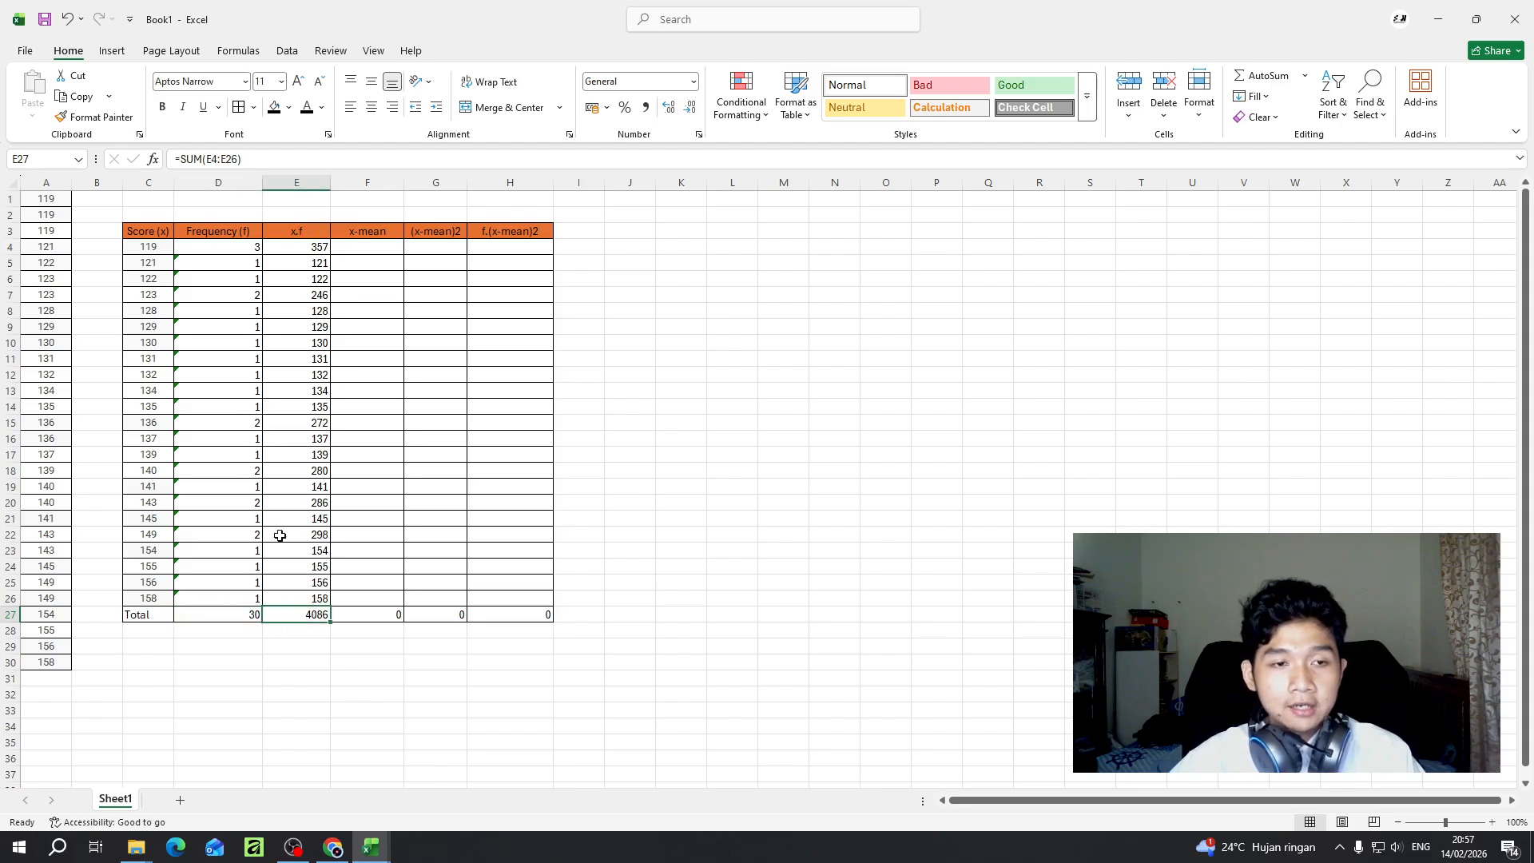
left_click(229, 216)
left_click(229, 615)
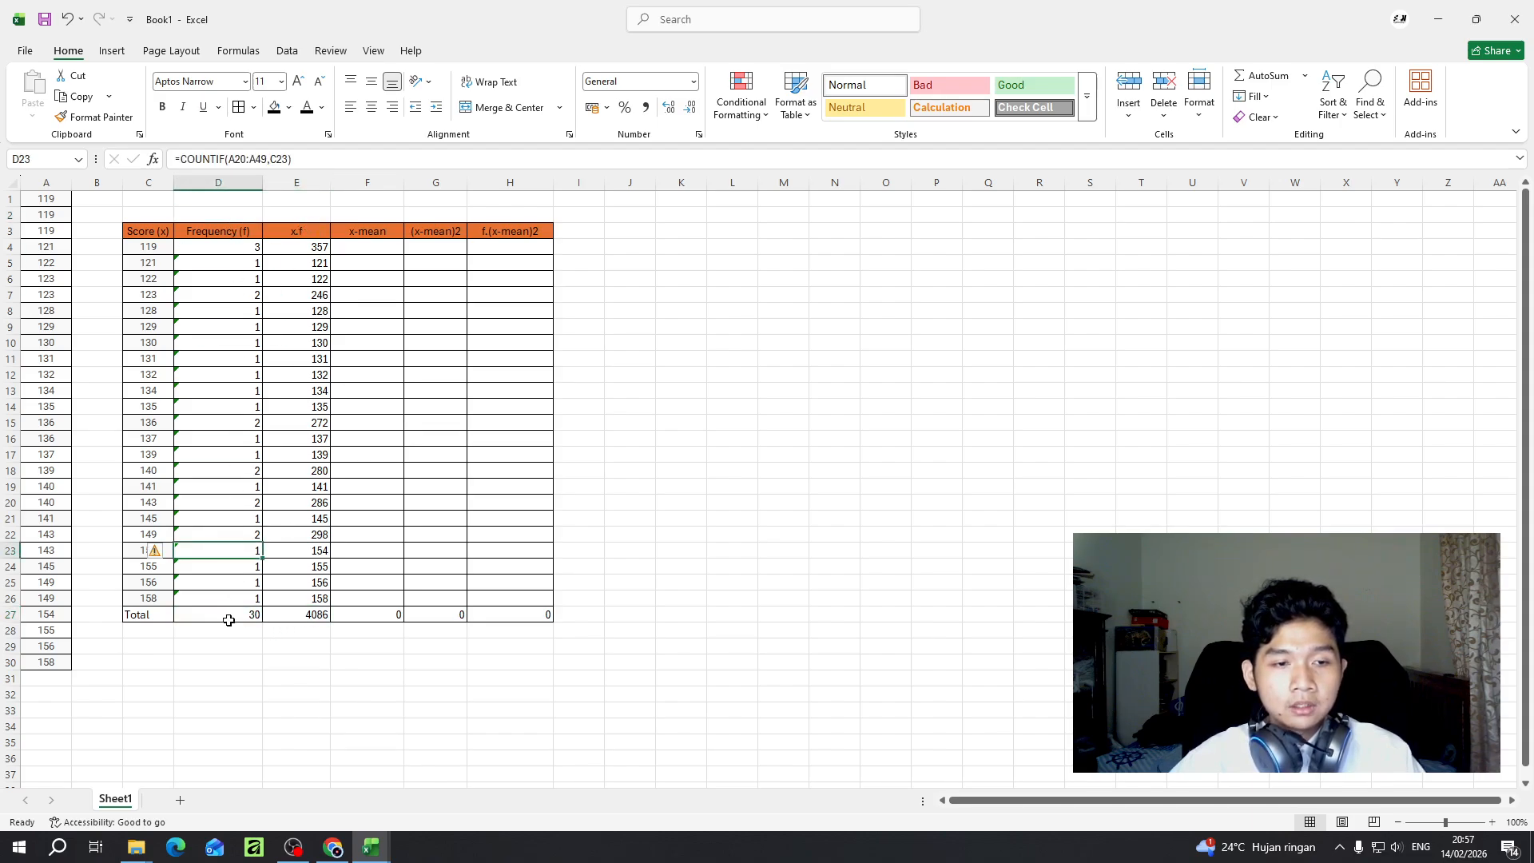
left_click(296, 615)
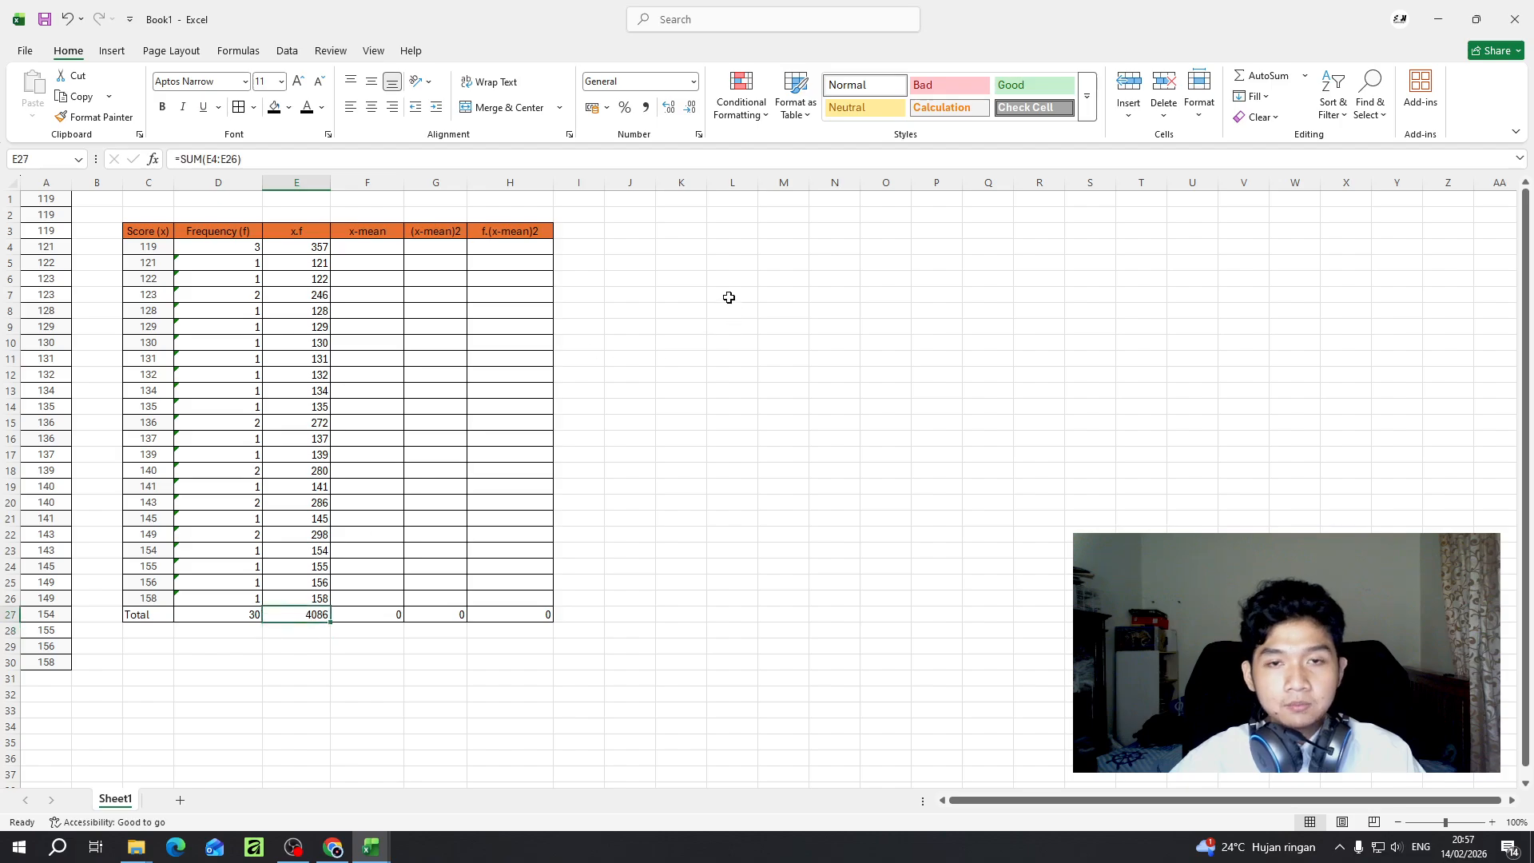
- Enter the heading Measures of Central Tendencies in cell K3
left_click(678, 232)
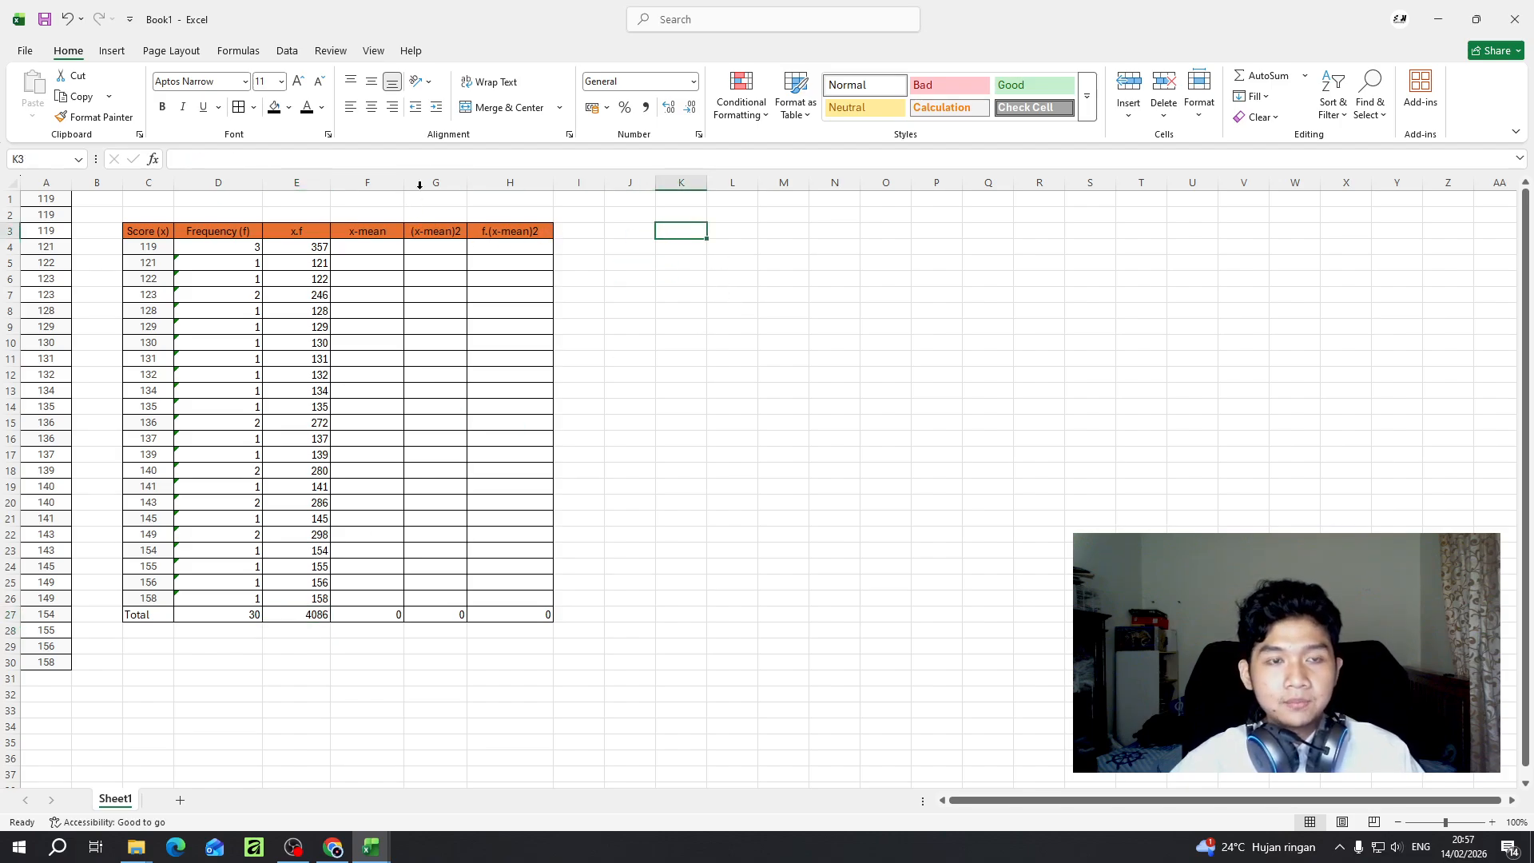
double_click(666, 234)
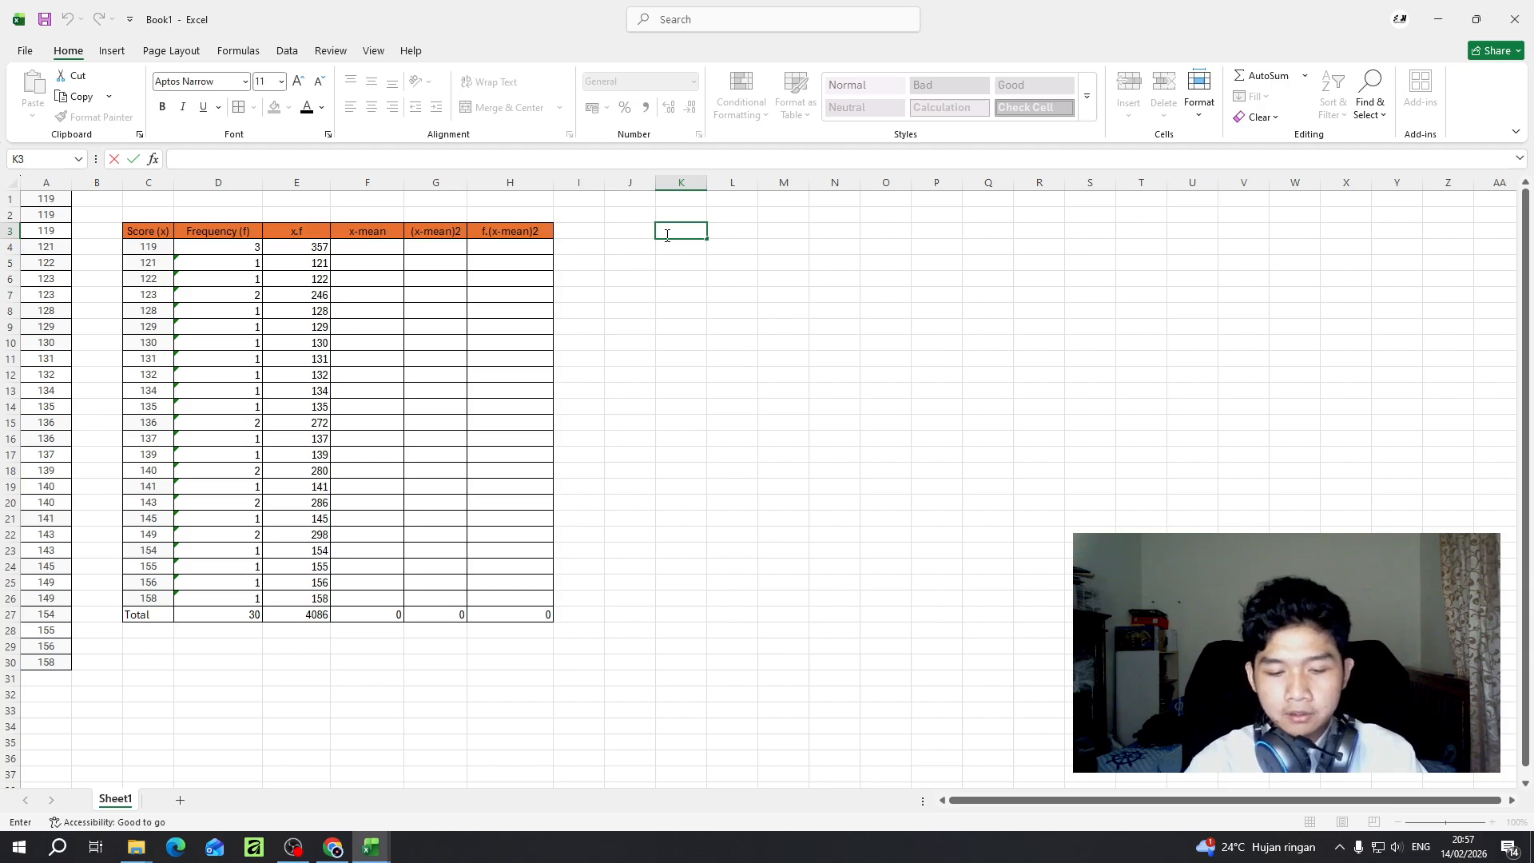
type("Measu")
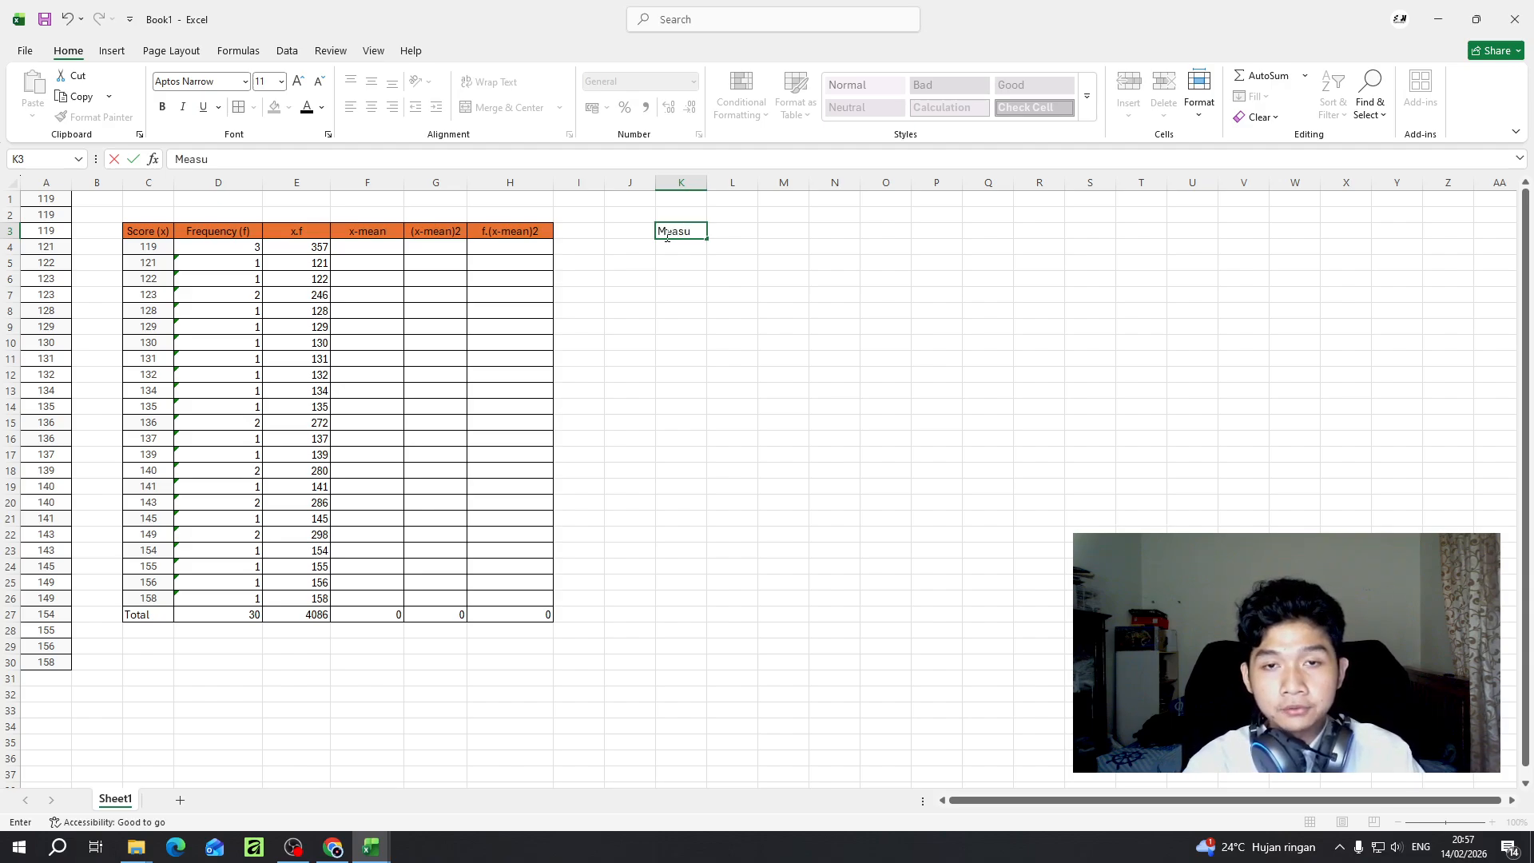
type("res op")
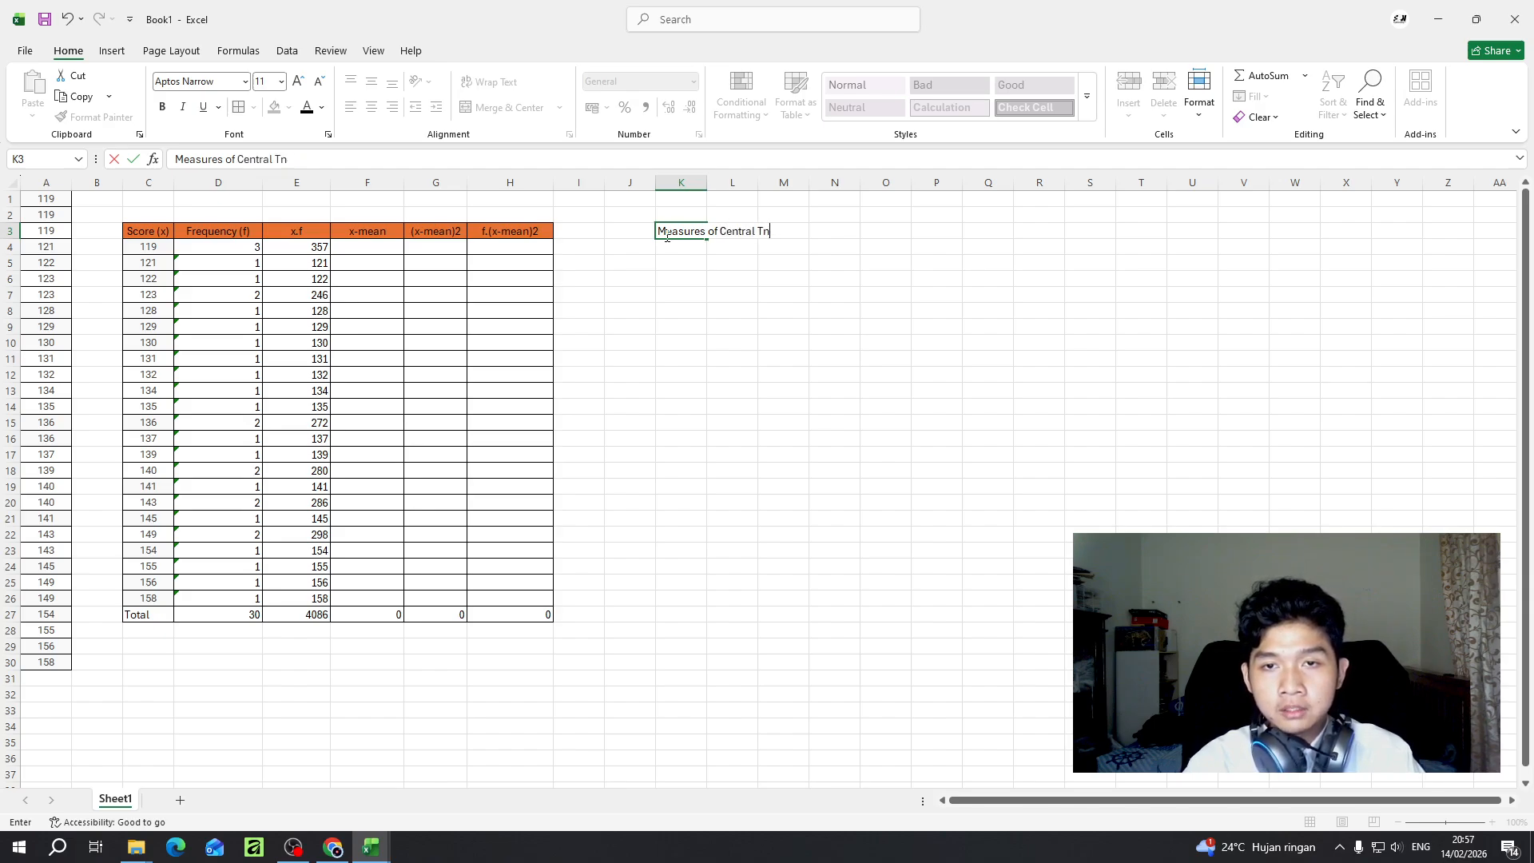
type("ies")
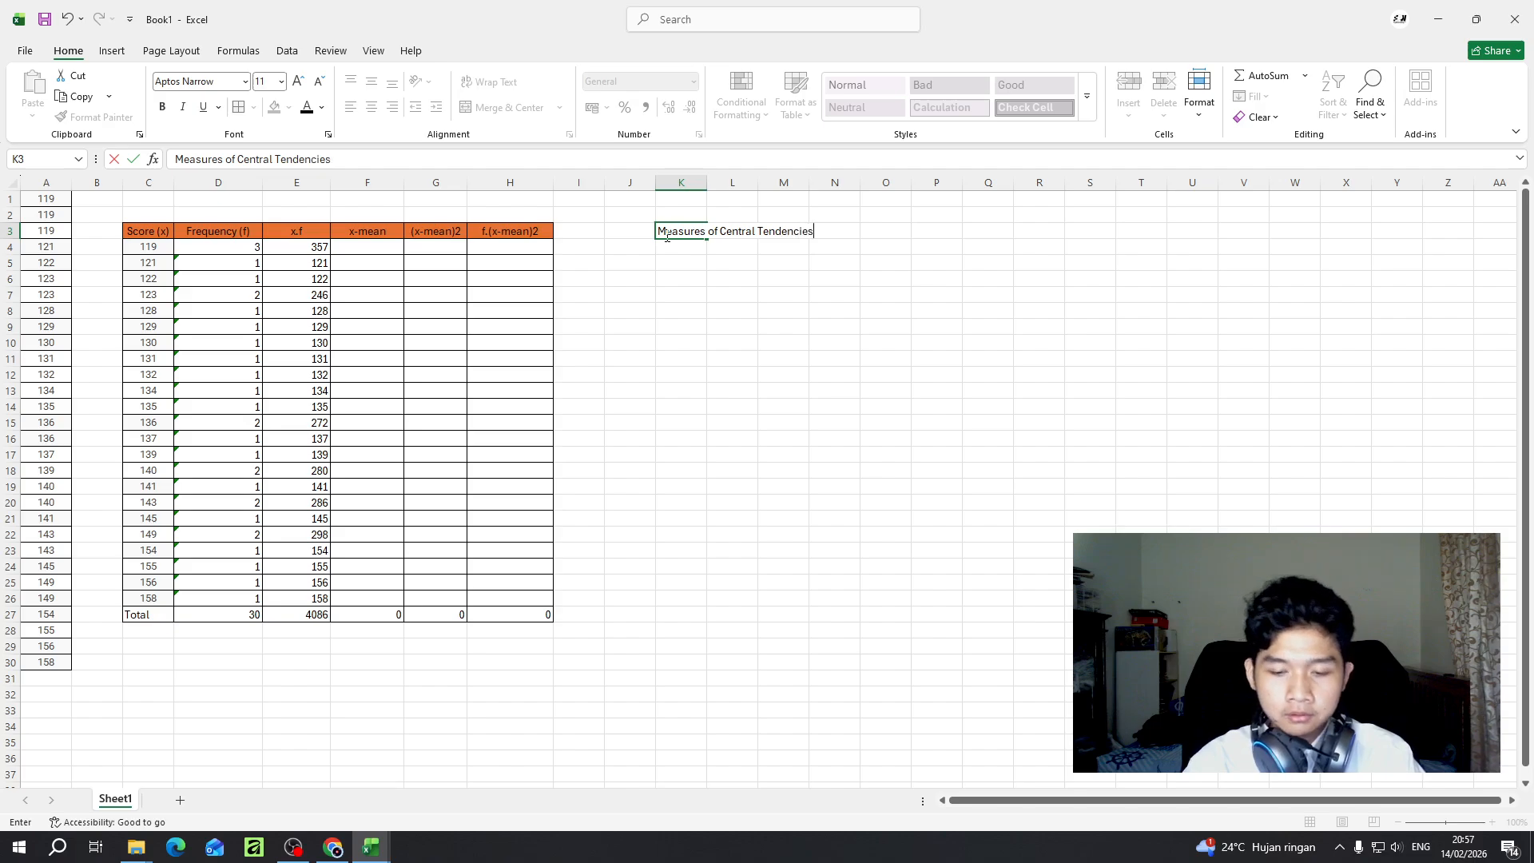
key("Return")
- Merge and centre the heading across K3:M3 and widen column M so the full heading fits
left_click(665, 235)
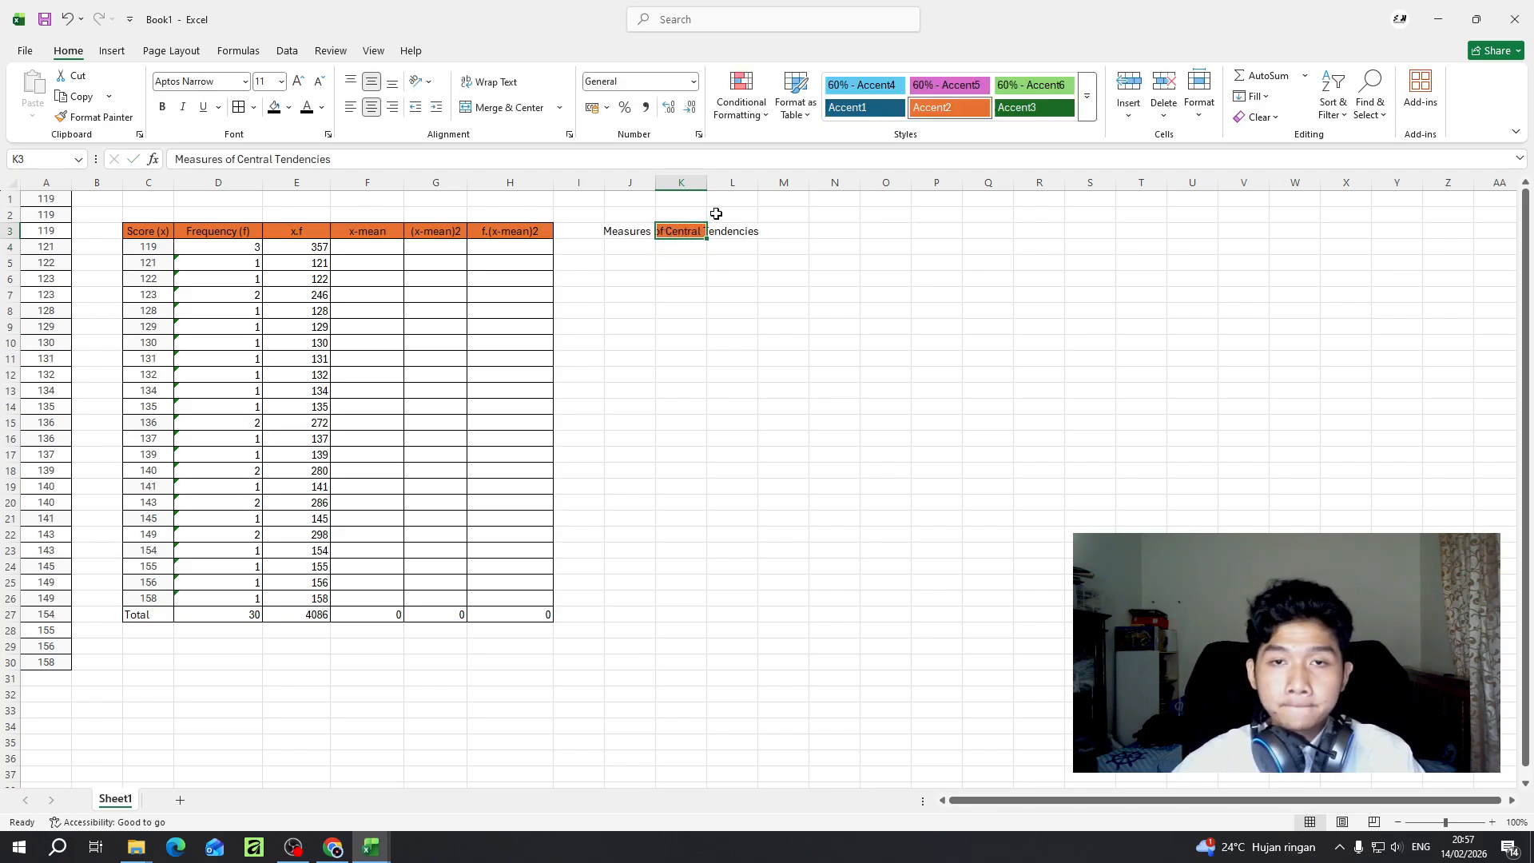
left_click_drag(707, 183, 679, 232)
key("ctrl+z")
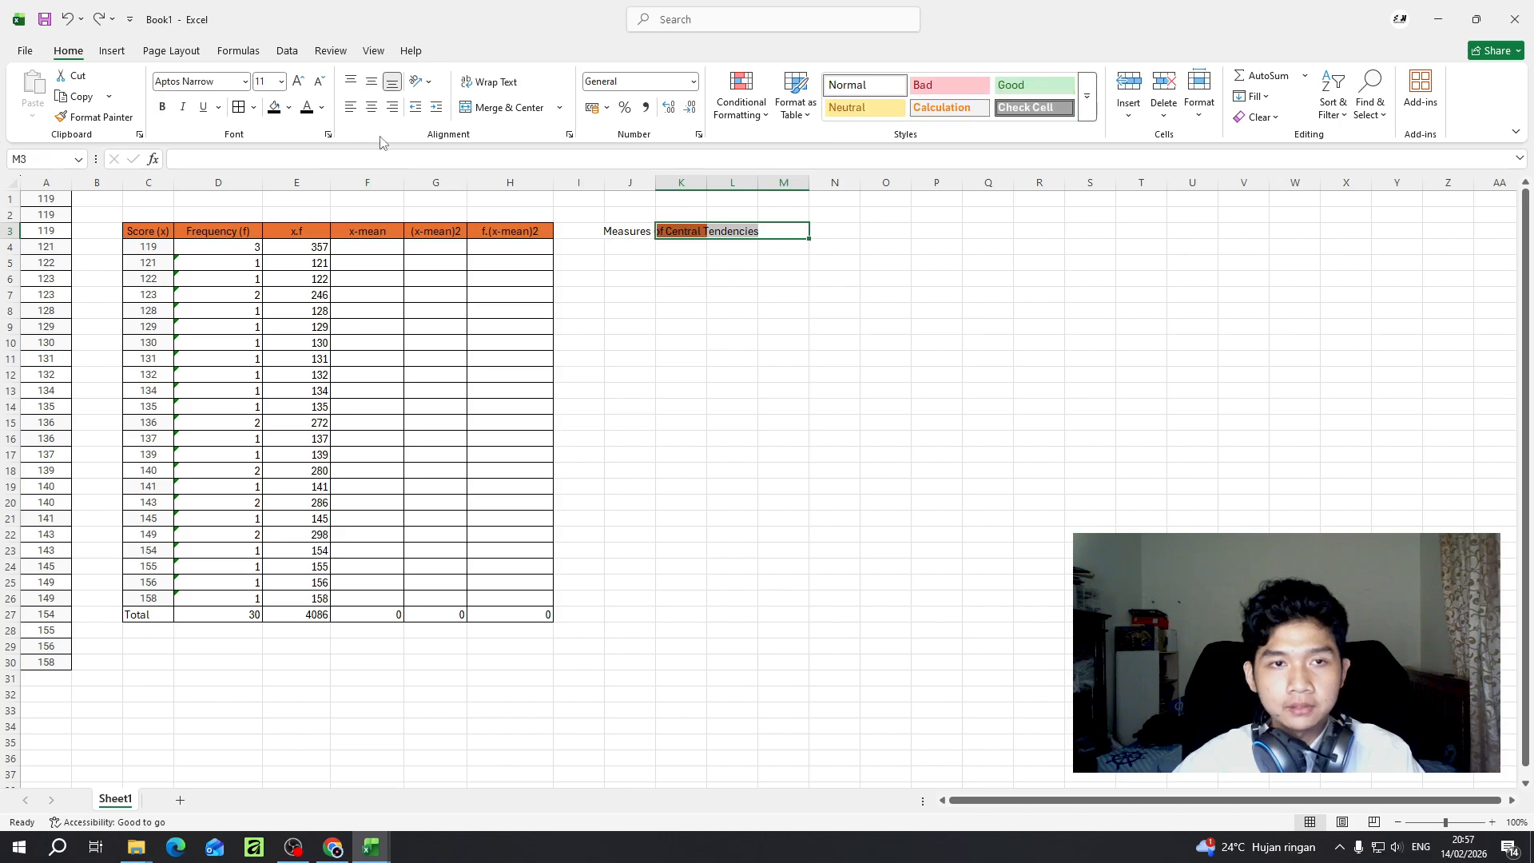
left_click(503, 107)
left_click_drag(805, 183, 816, 184)
left_click_drag(659, 187, 654, 185)
key("ctrl+z")
left_click_drag(822, 183, 846, 182)
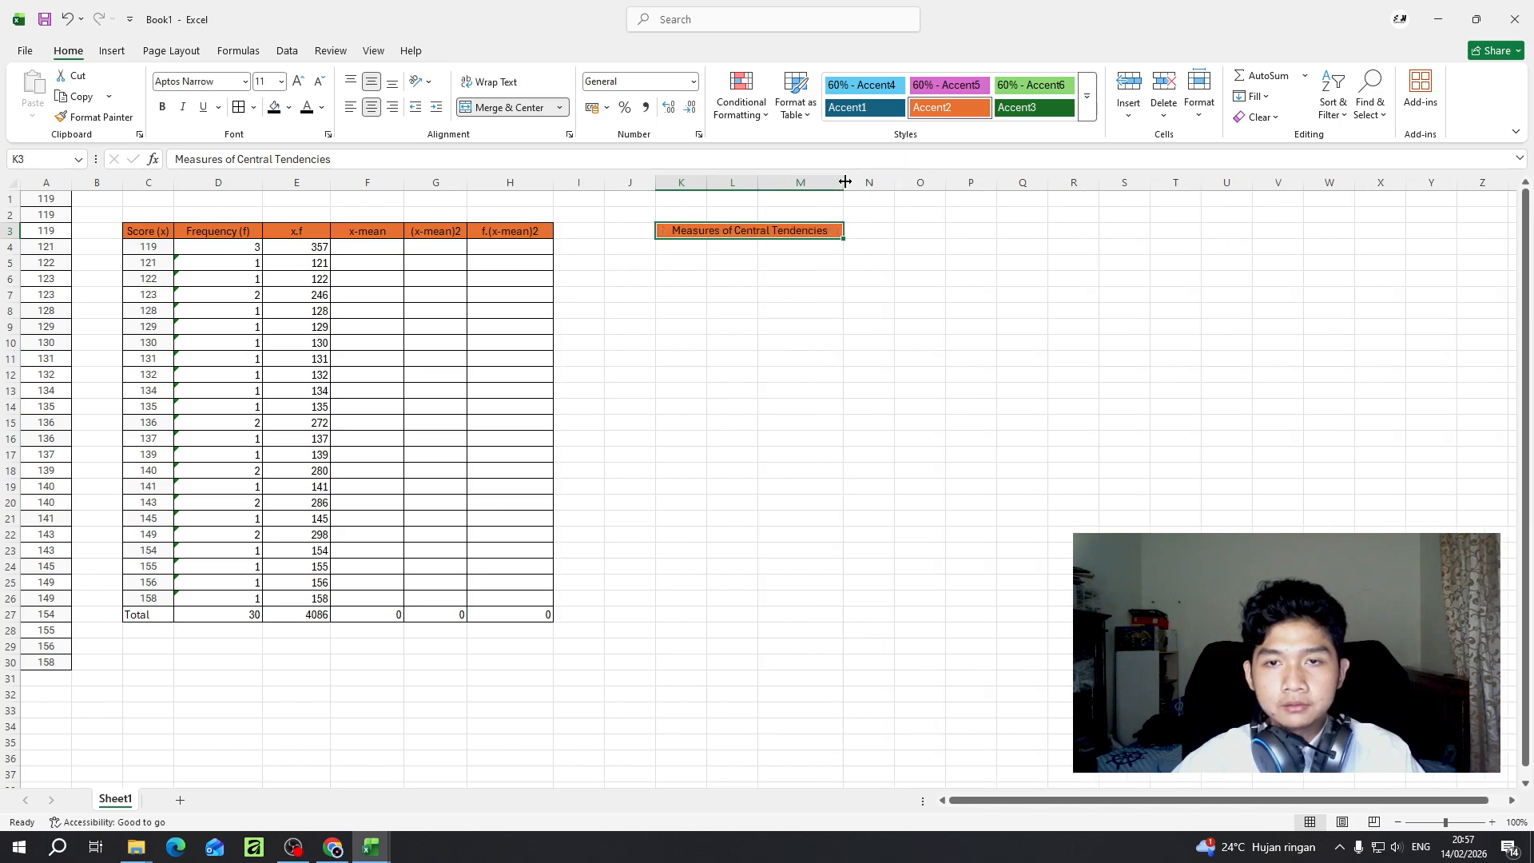
left_click(689, 246)
left_click(770, 247)
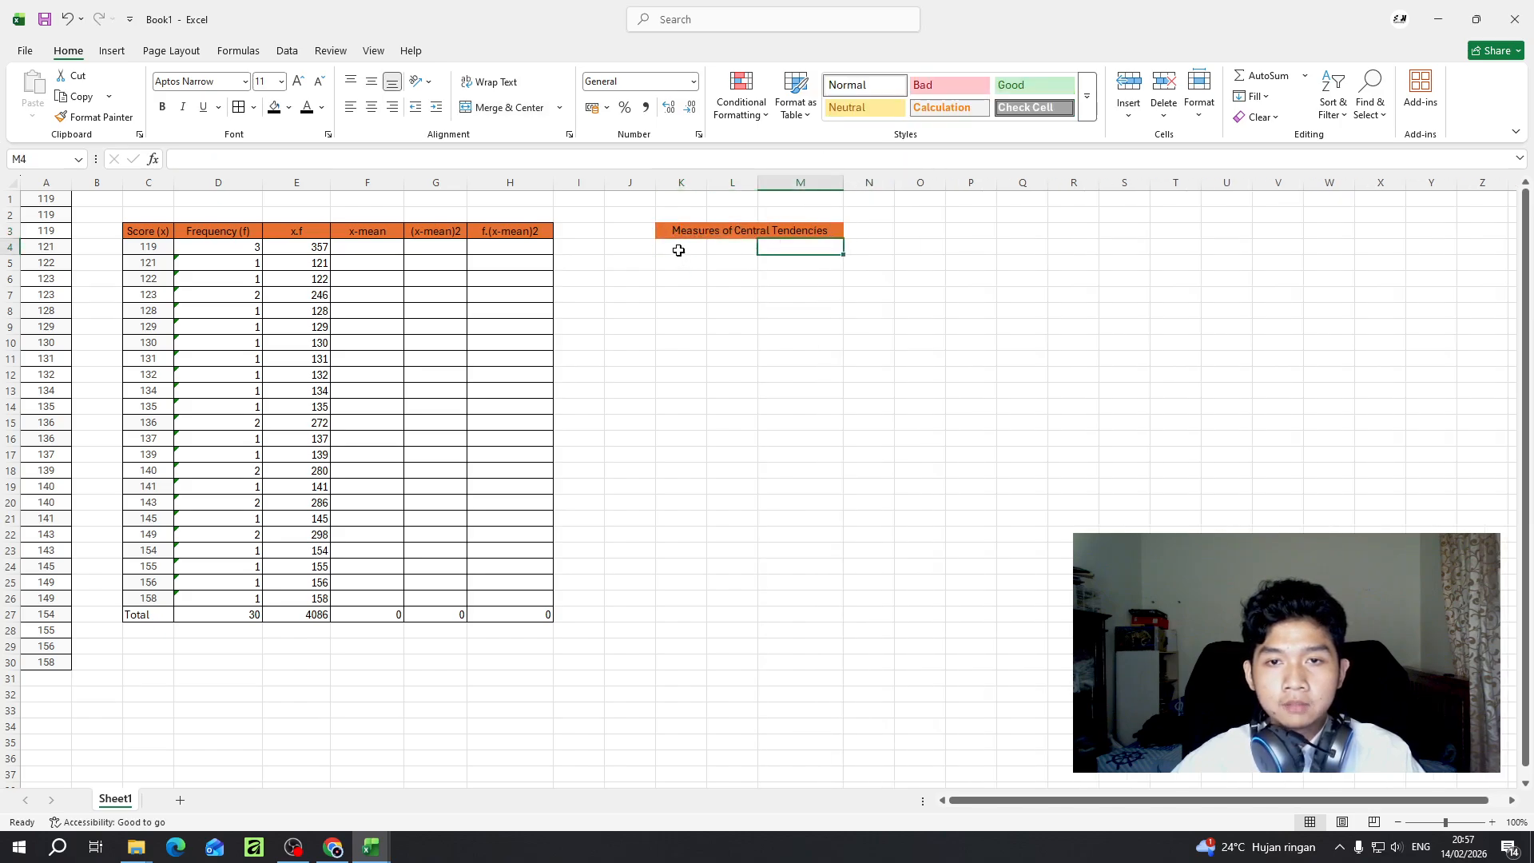
left_click(678, 250)
double_click(679, 250)
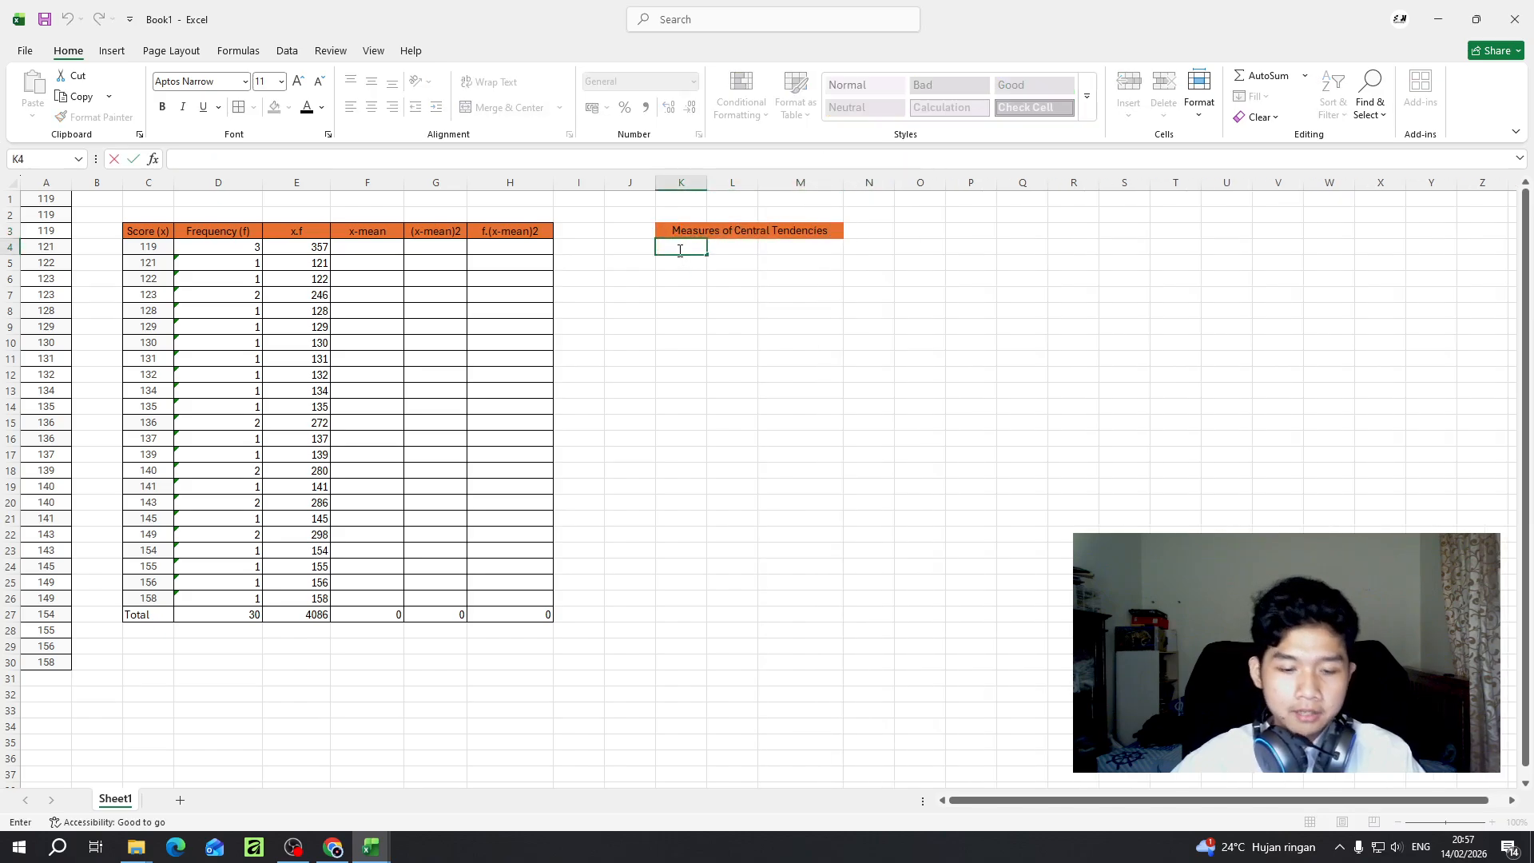
type("Mode")
key("Return")
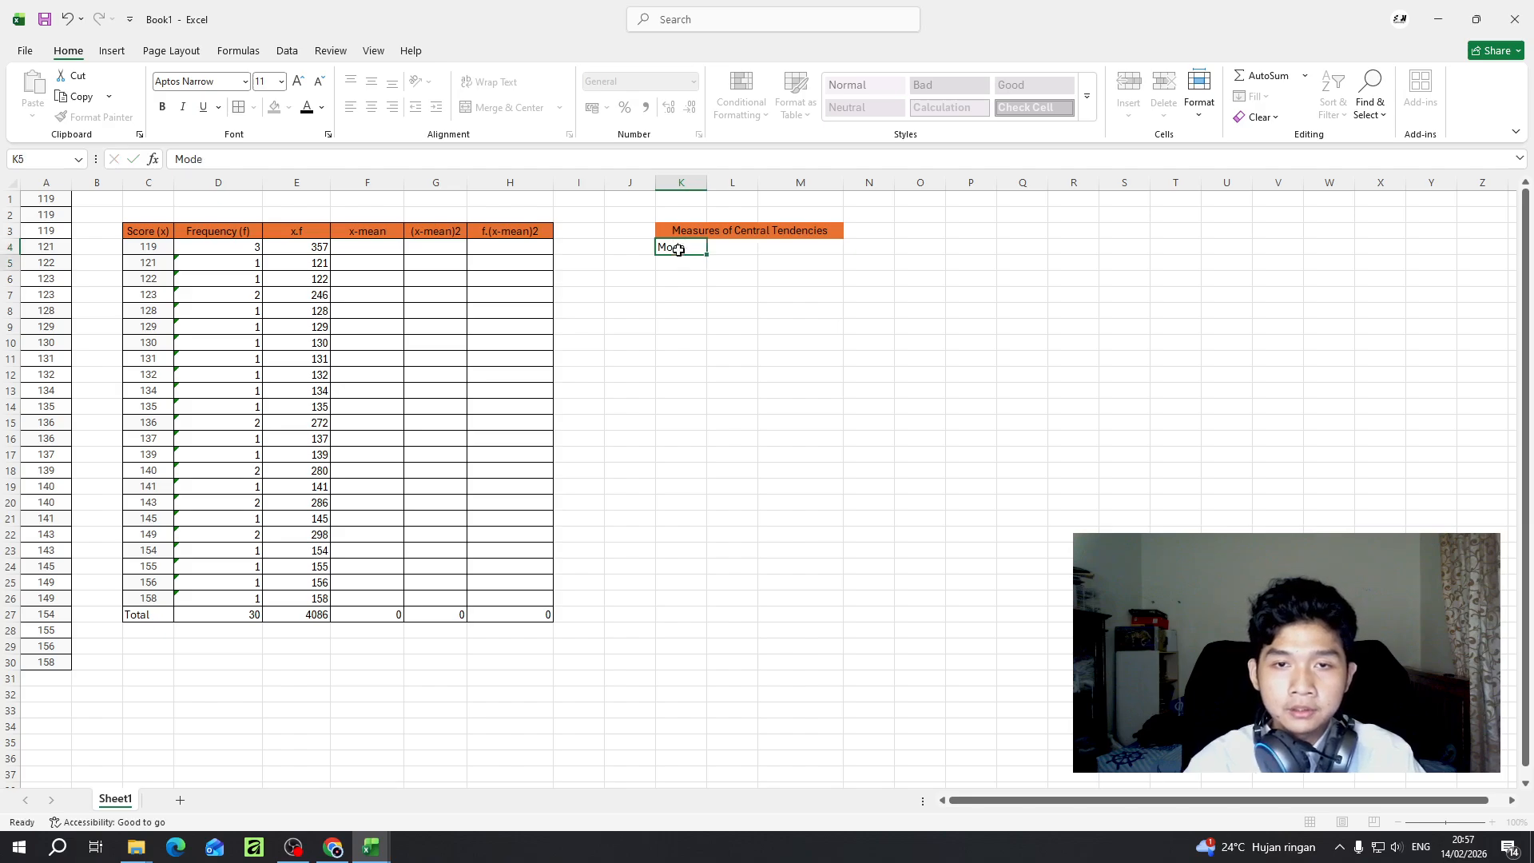
- Enter the labels Mean, Median and Mode in cells K4, L4 and M4 beneath the heading
double_click(688, 252)
double_click(688, 253)
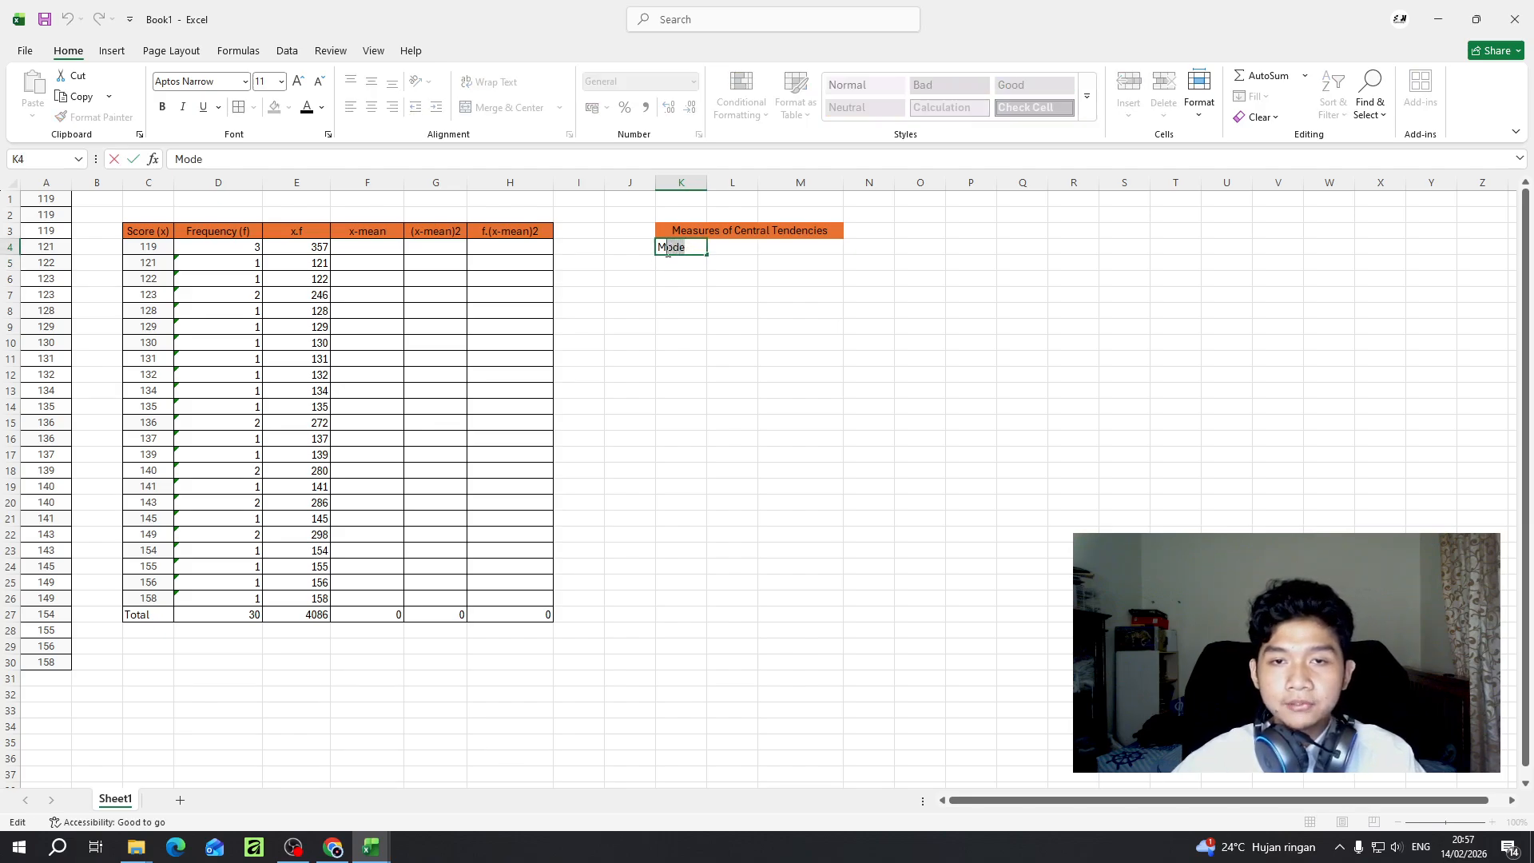
type("Mean")
key("Return")
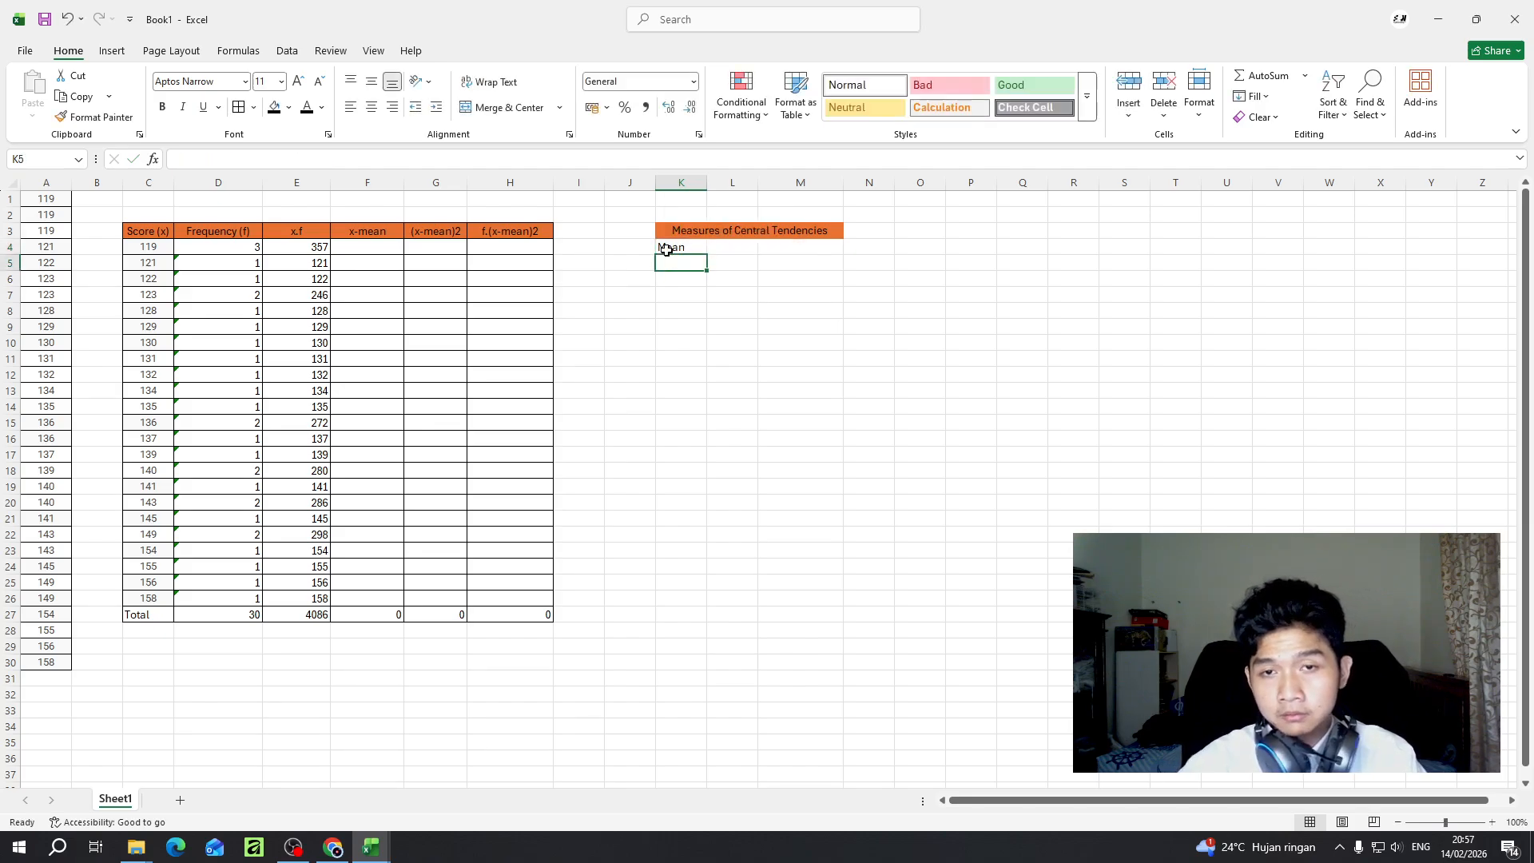
key("Up")
key("Right")
type("M")
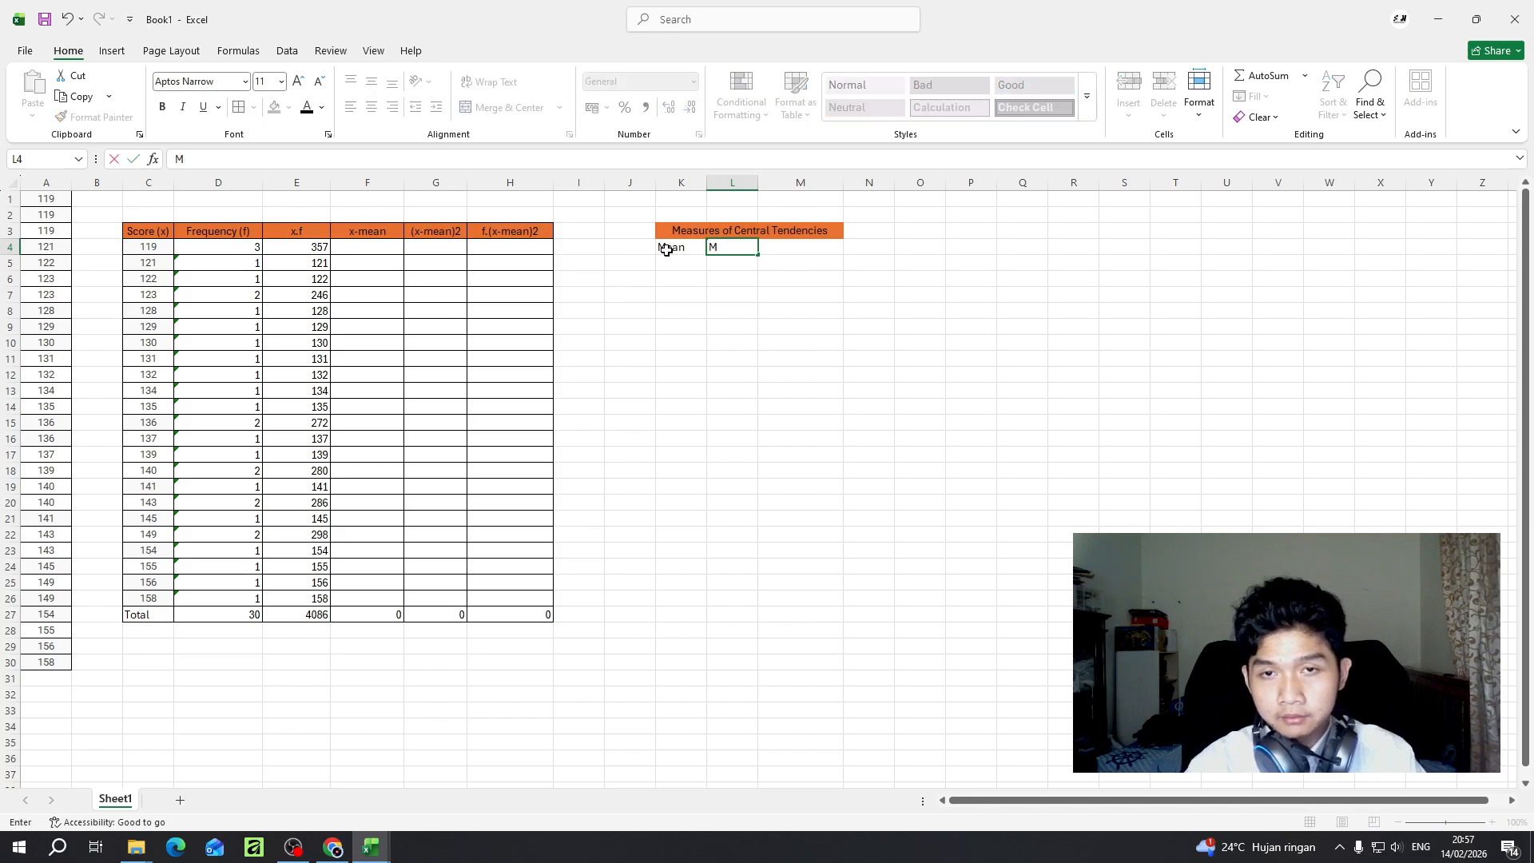
type("oedian")
key("Tab")
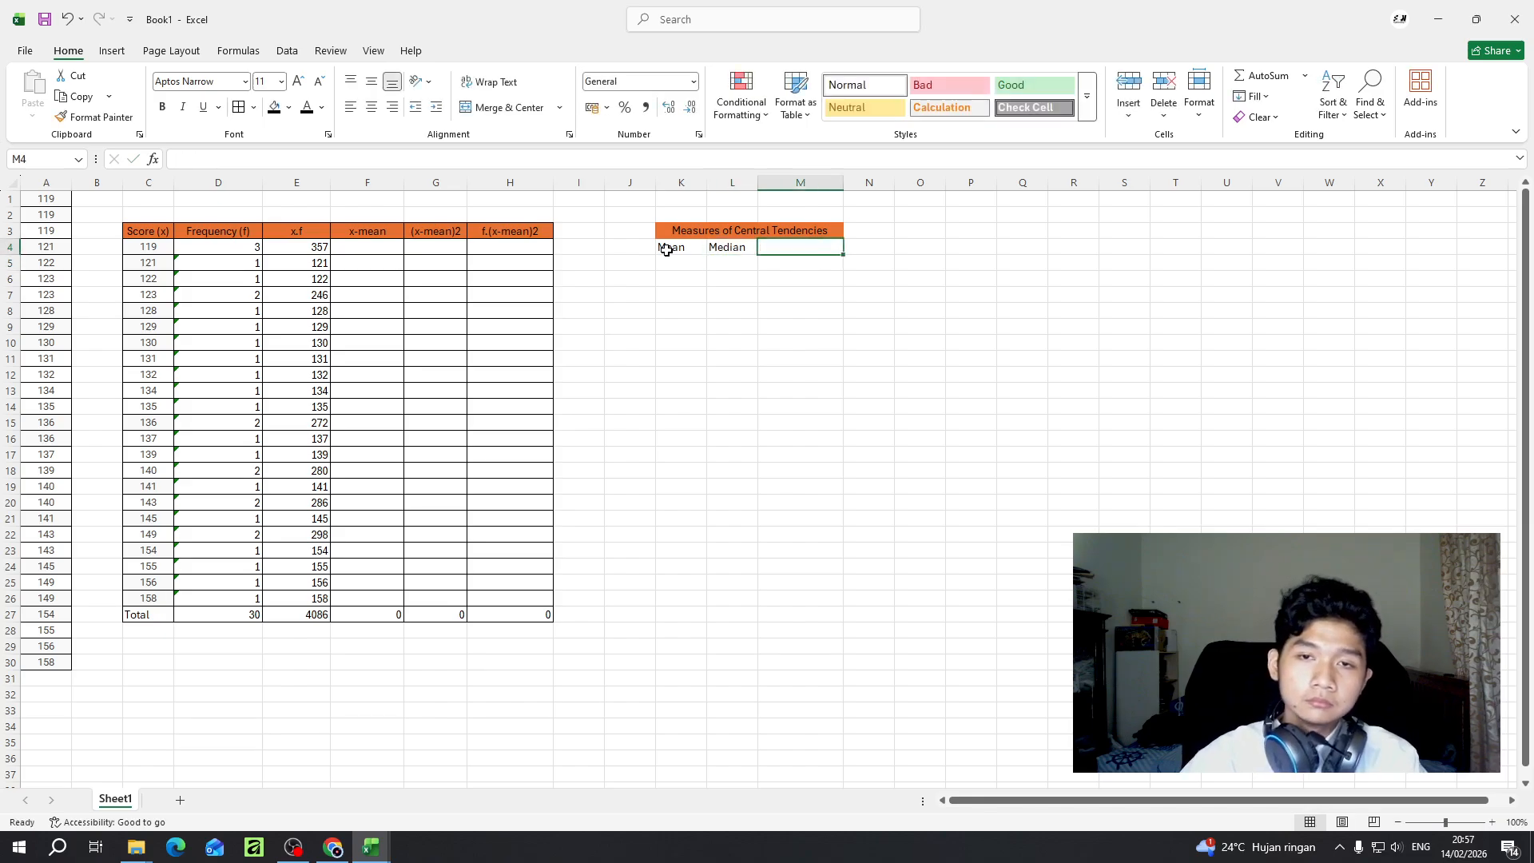
type("Mode")
key("Return")
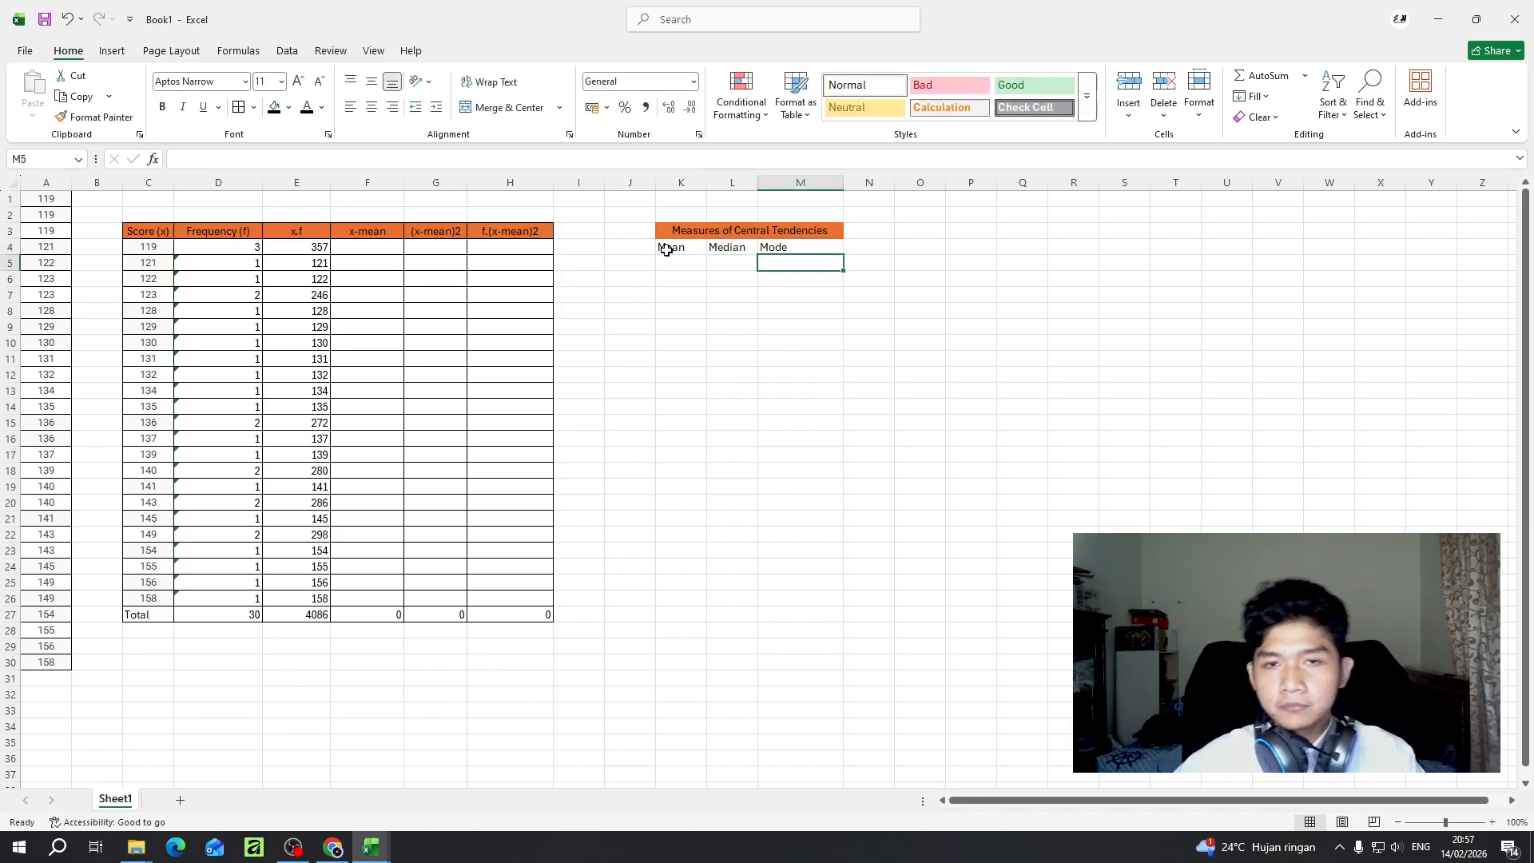
- Merge and centre K2:M2 above the heading and enter the title Manual
left_click(733, 214)
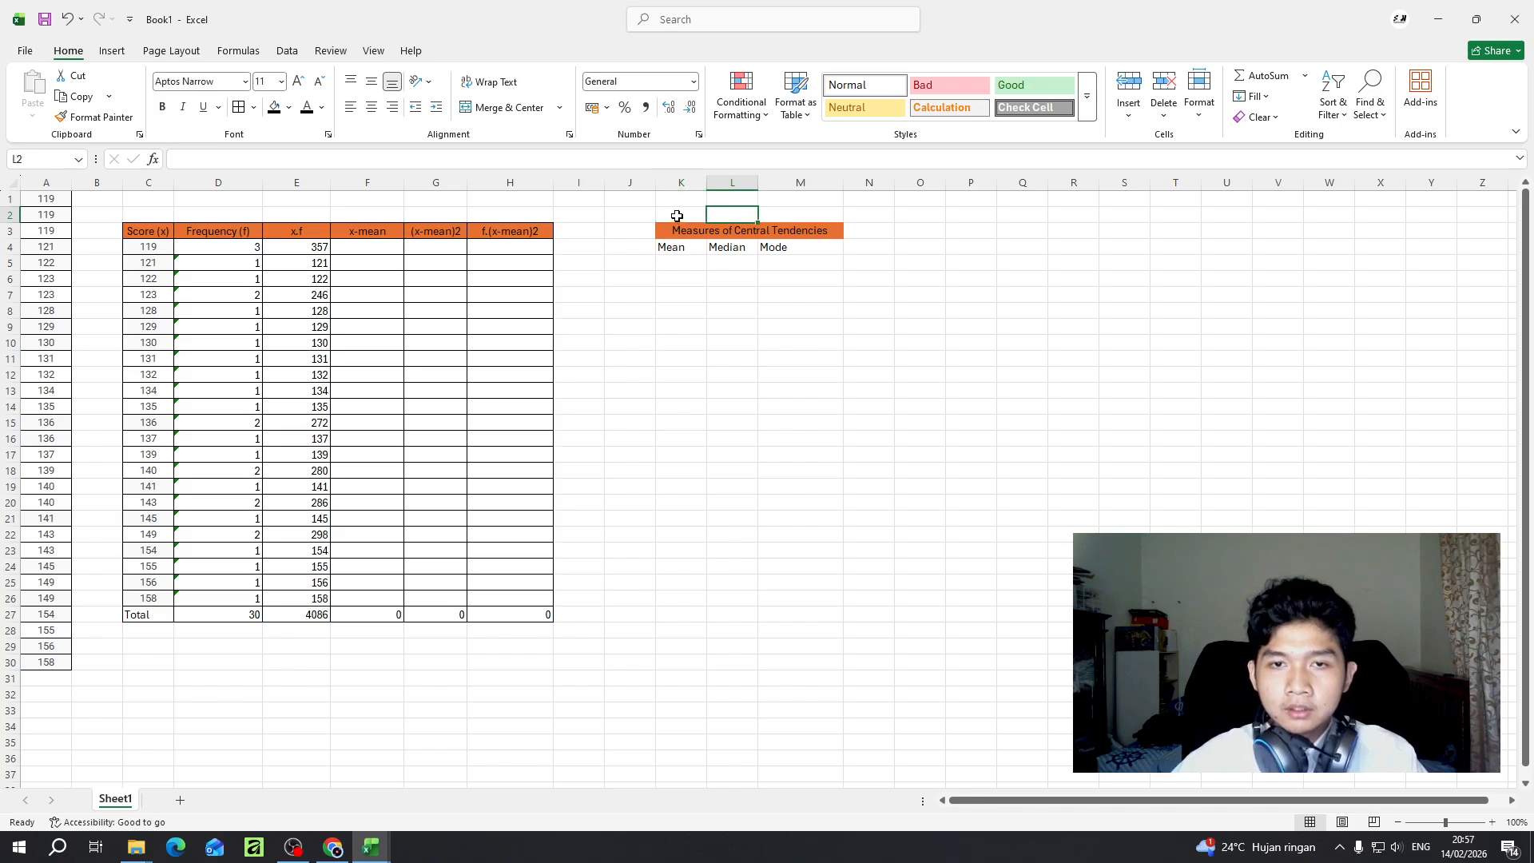
left_click_drag(677, 216, 770, 217)
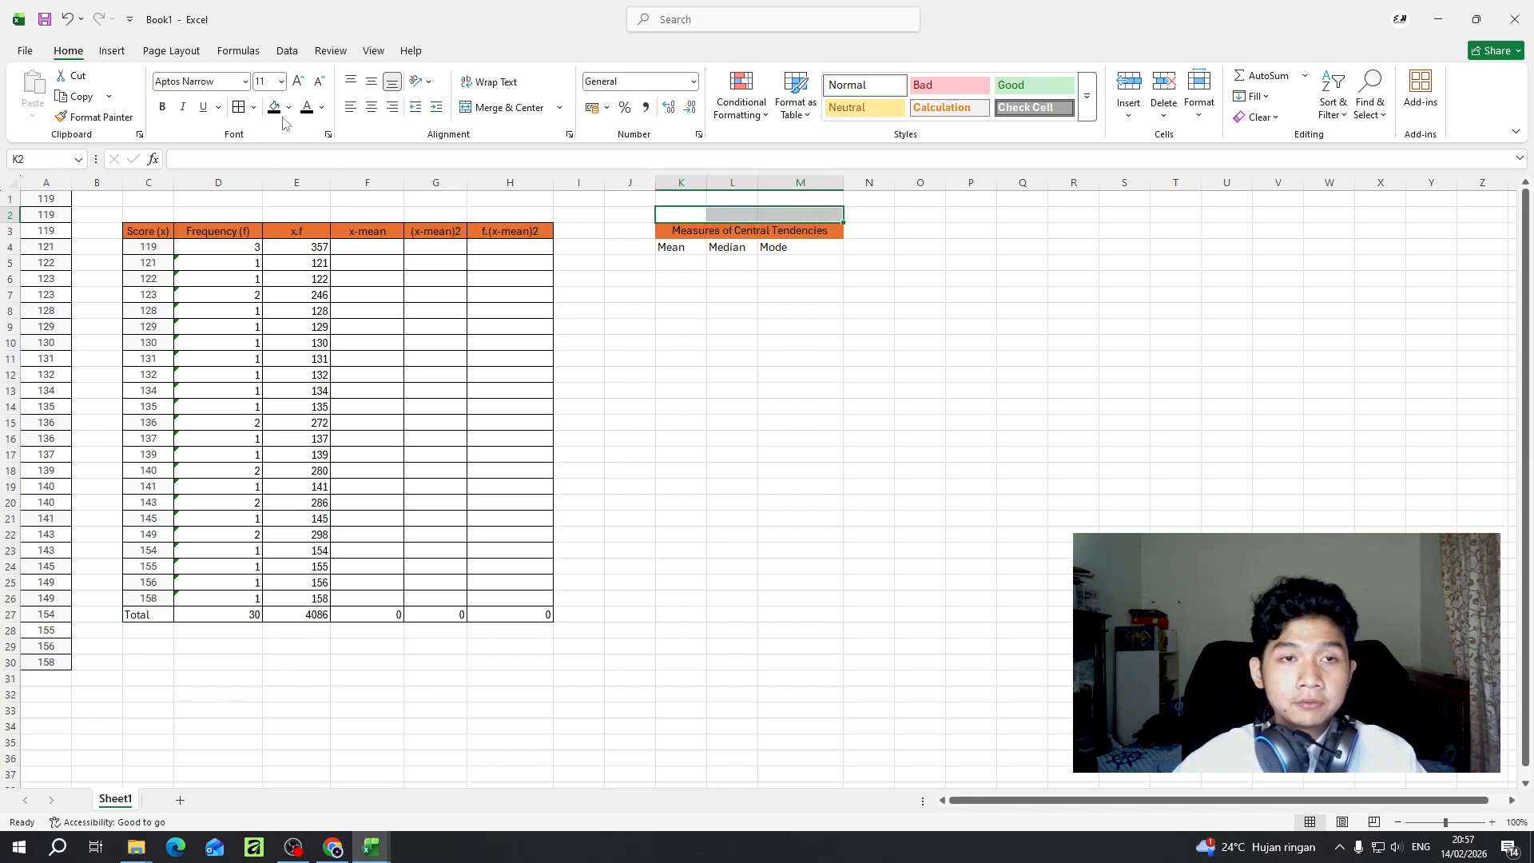
left_click(501, 107)
double_click(710, 216)
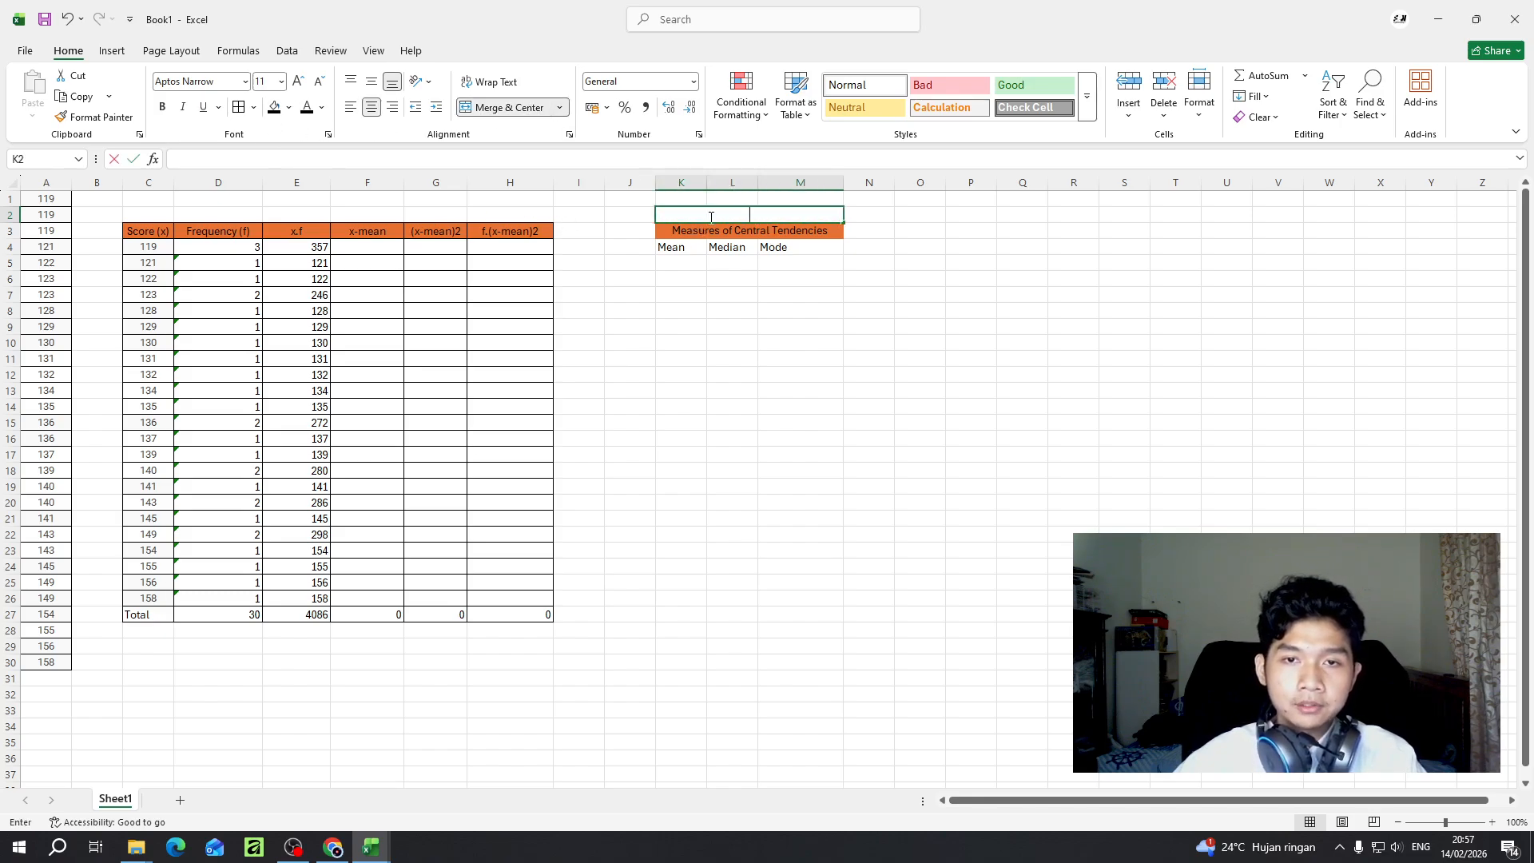
type("Manual")
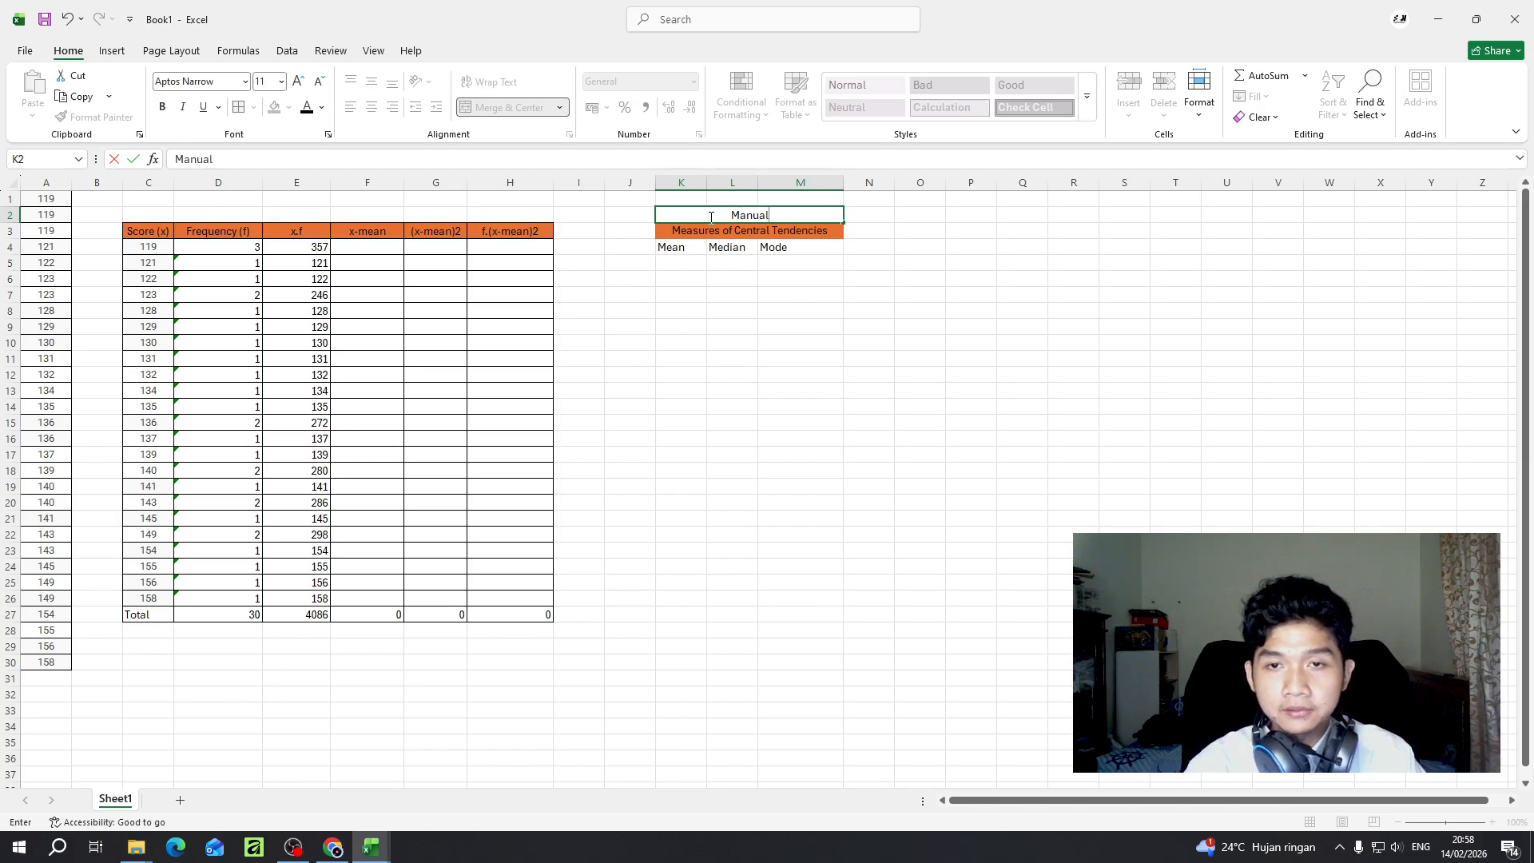
key("Return")
- Copy the Manual table block K2:M4 and paste it starting at cell P2
left_click_drag(716, 215, 732, 248)
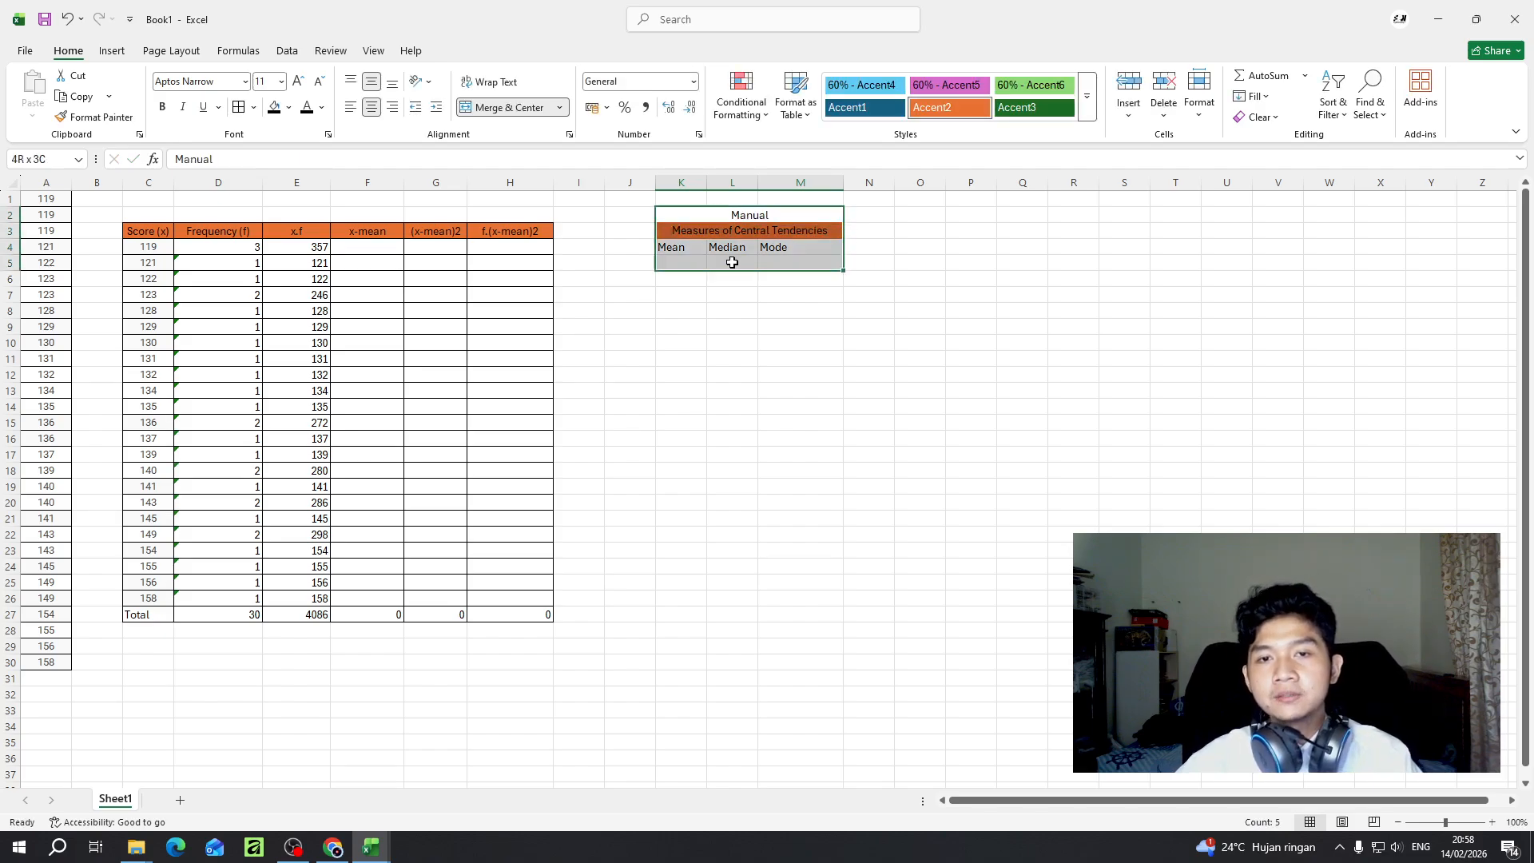
key("ctrl+c")
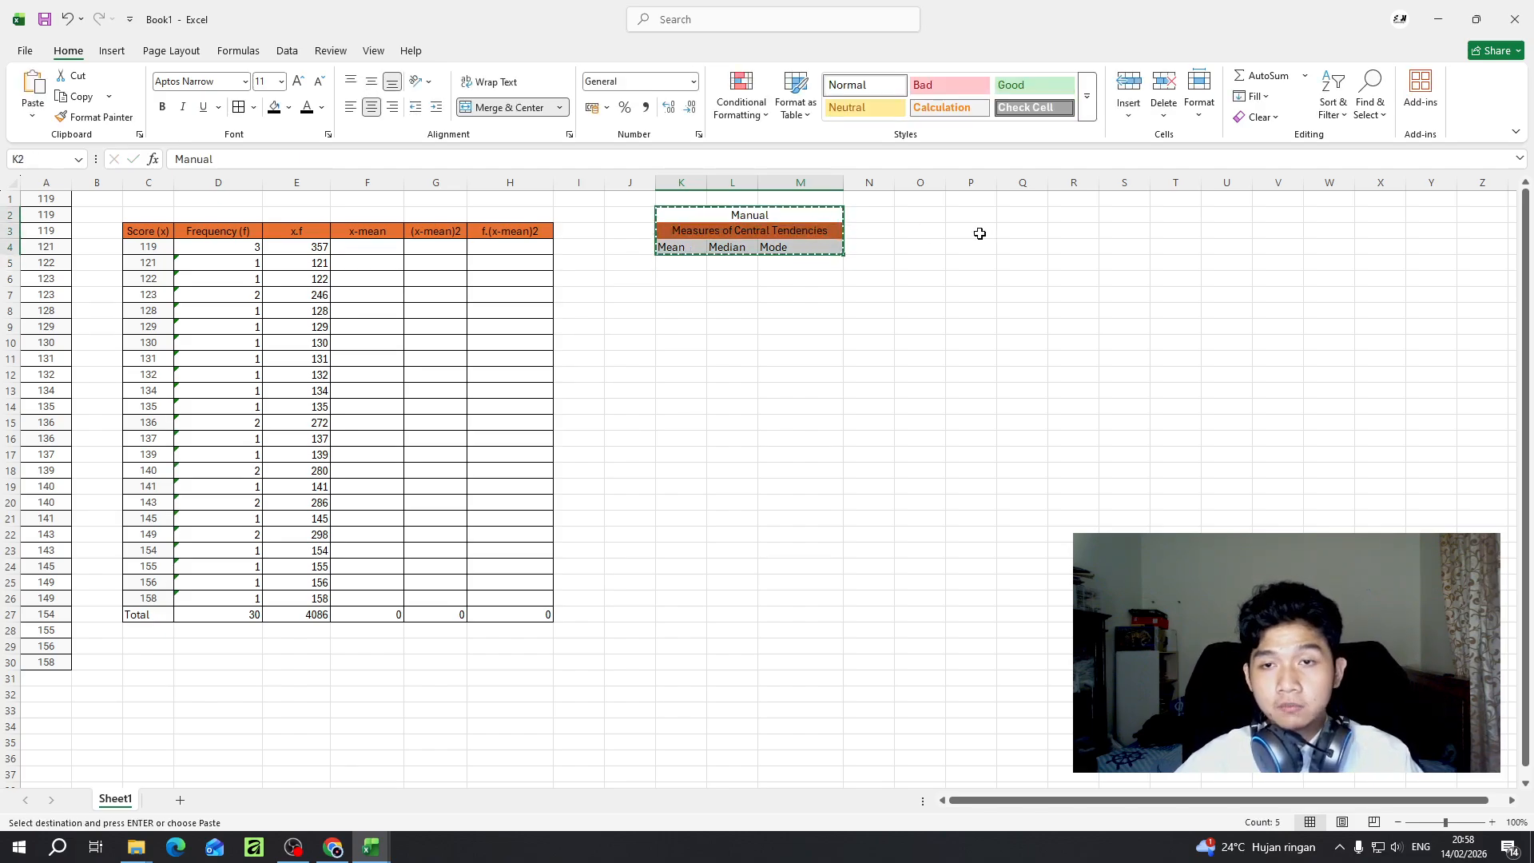
left_click(937, 213)
left_click(982, 212)
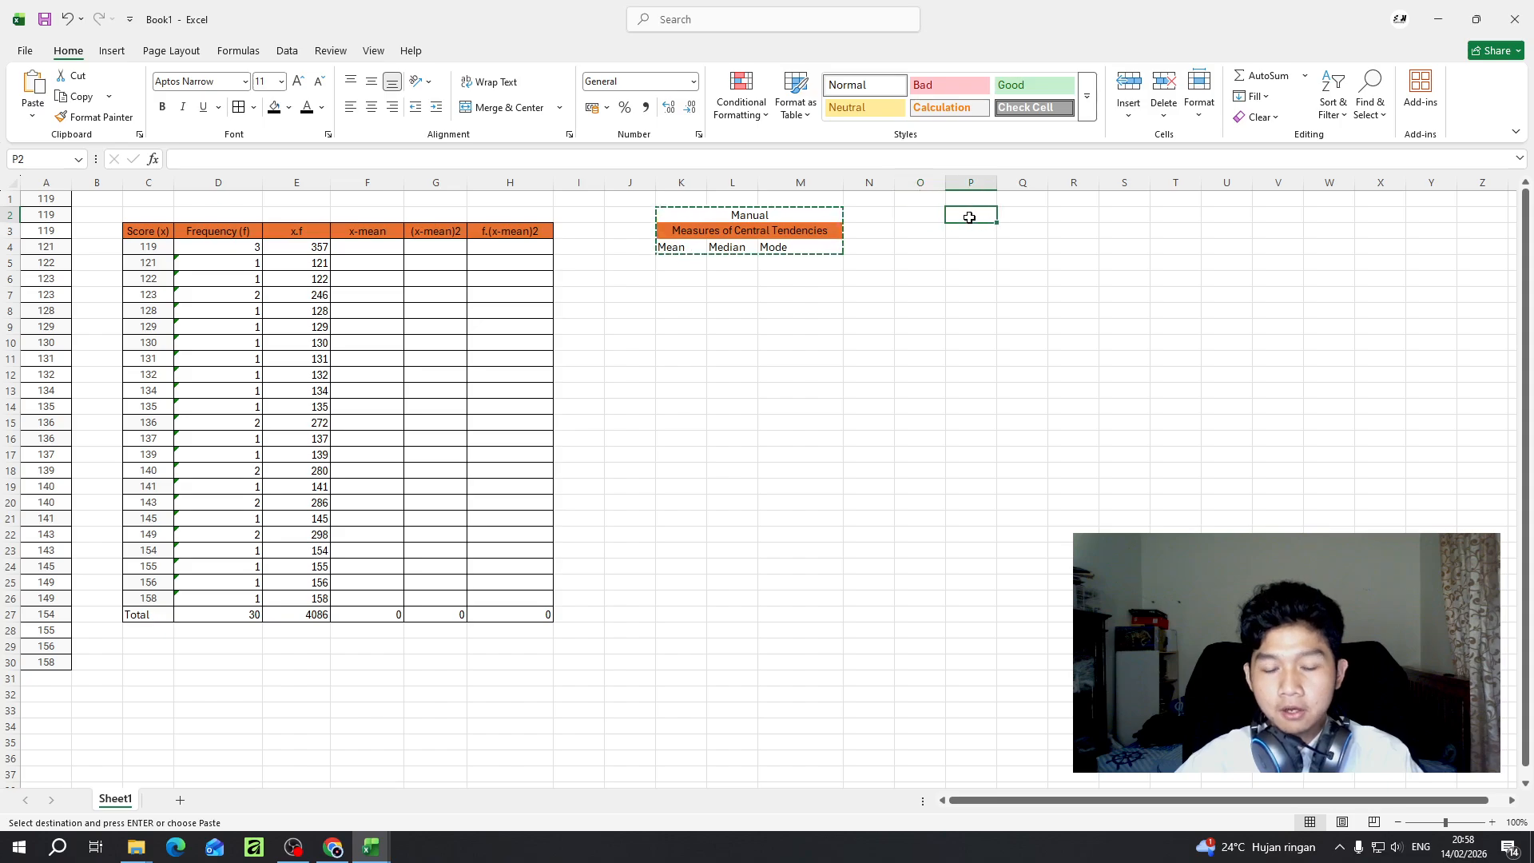
key("ctrl+v")
- Change the title of the copied block in P2 to Excel
left_click(1041, 225)
left_click(1039, 214)
double_click(1031, 214)
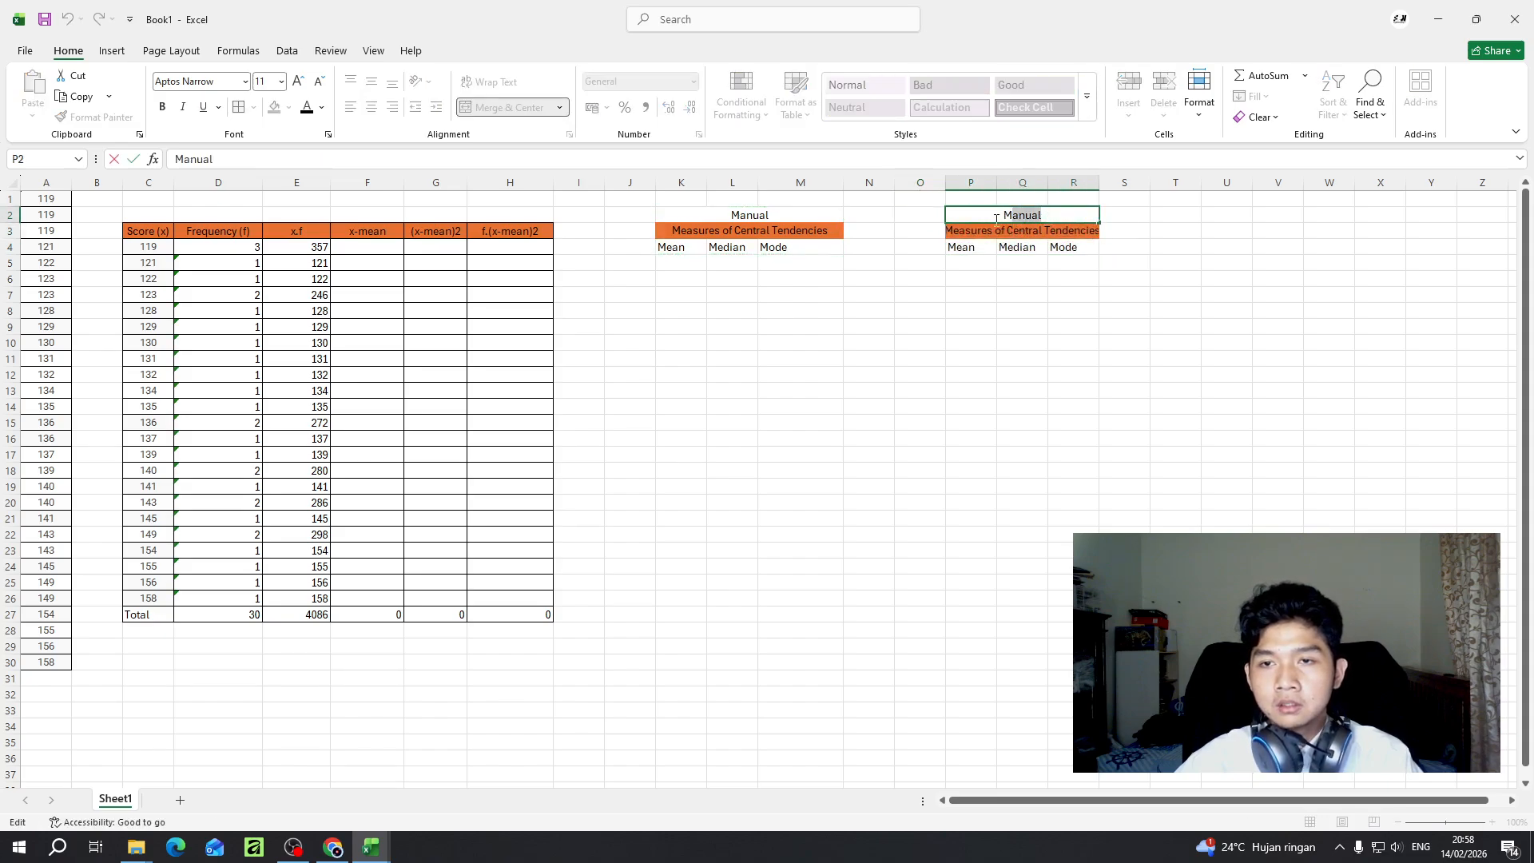
type("Excel")
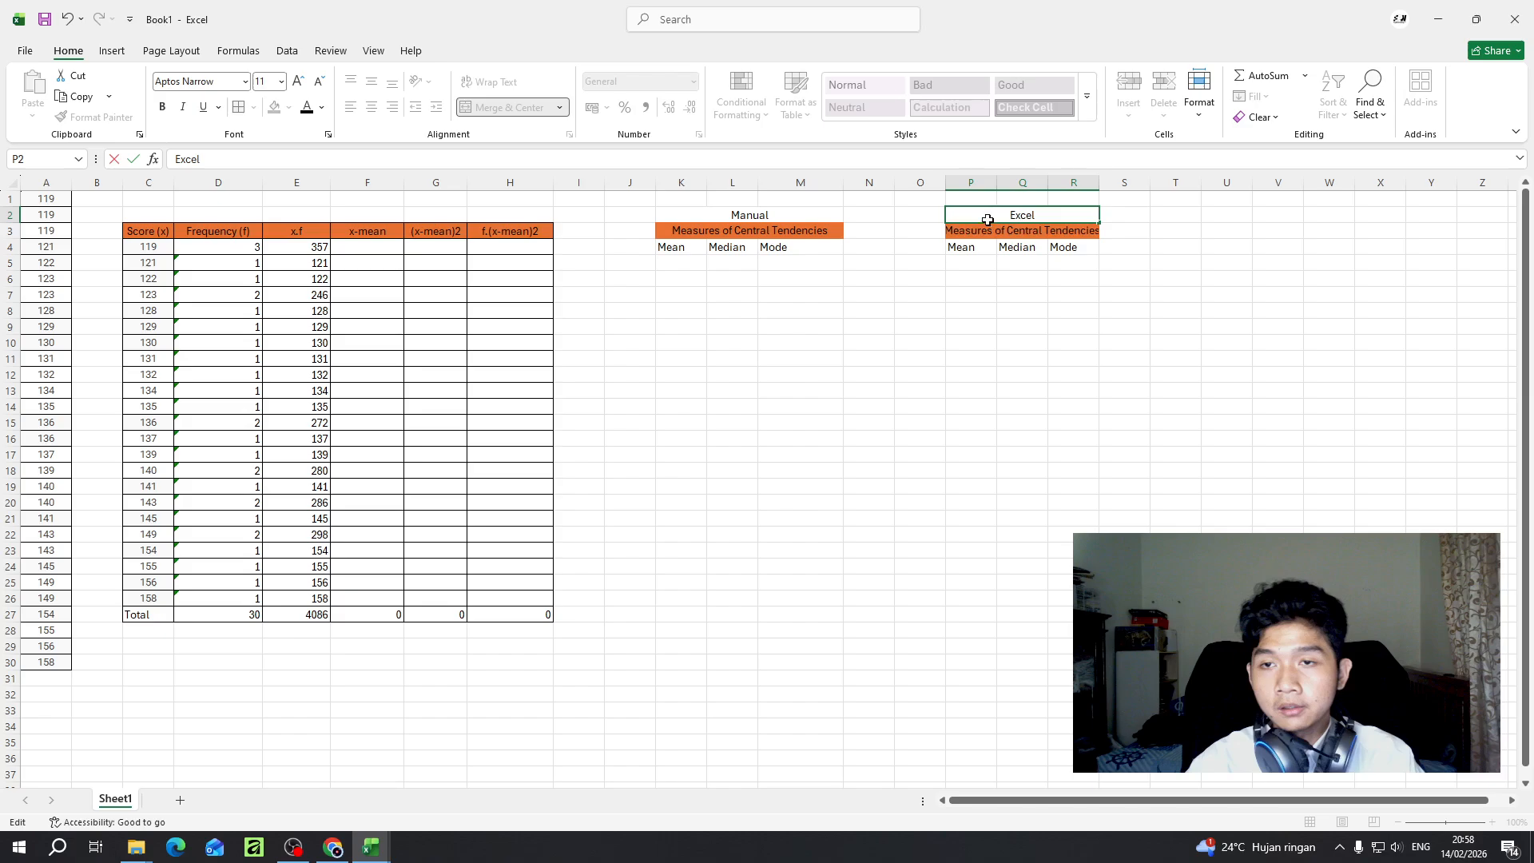
key("Return")
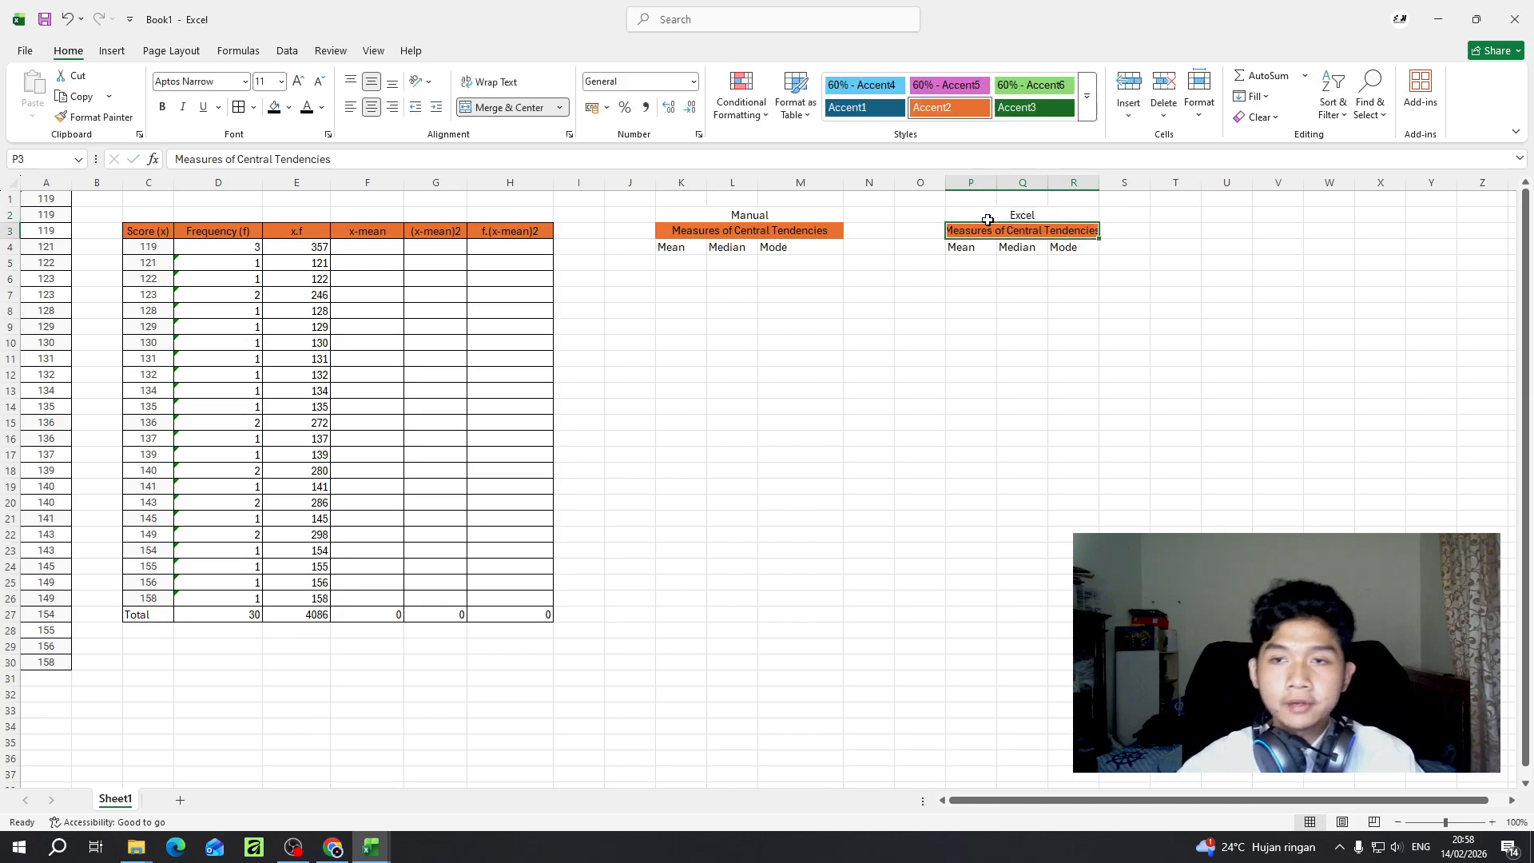
- Widen the Excel table's columns so its heading fits, and slightly widen the Manual table's Mean column
left_click_drag(996, 183, 1124, 181)
left_click(811, 213)
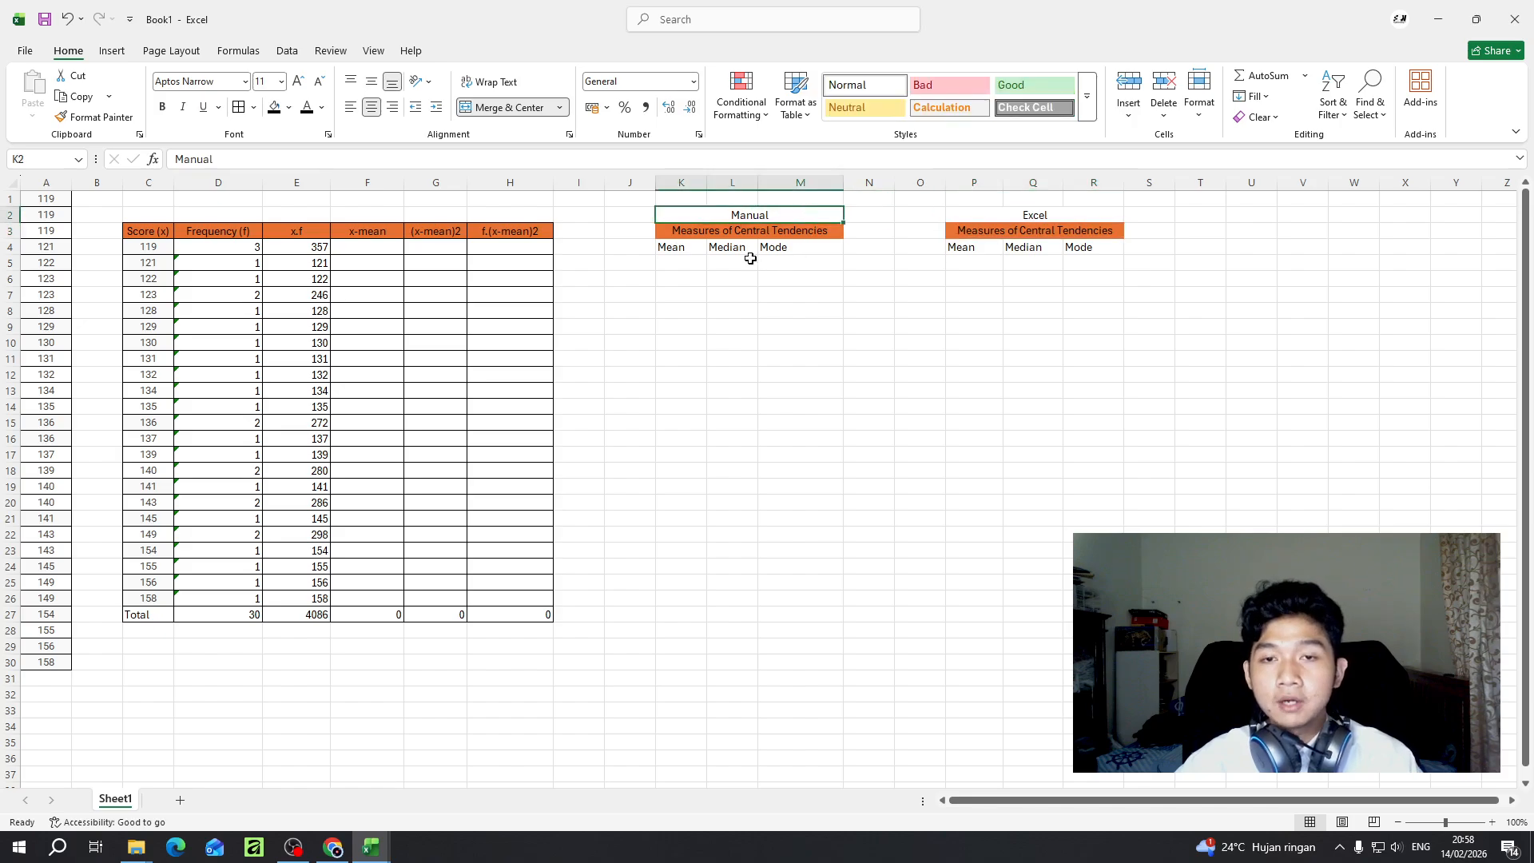
left_click_drag(706, 184, 715, 184)
- Calculate the manual mean in K5 by dividing the x.f total by the frequency total with =(E27/D27)
left_click(702, 263)
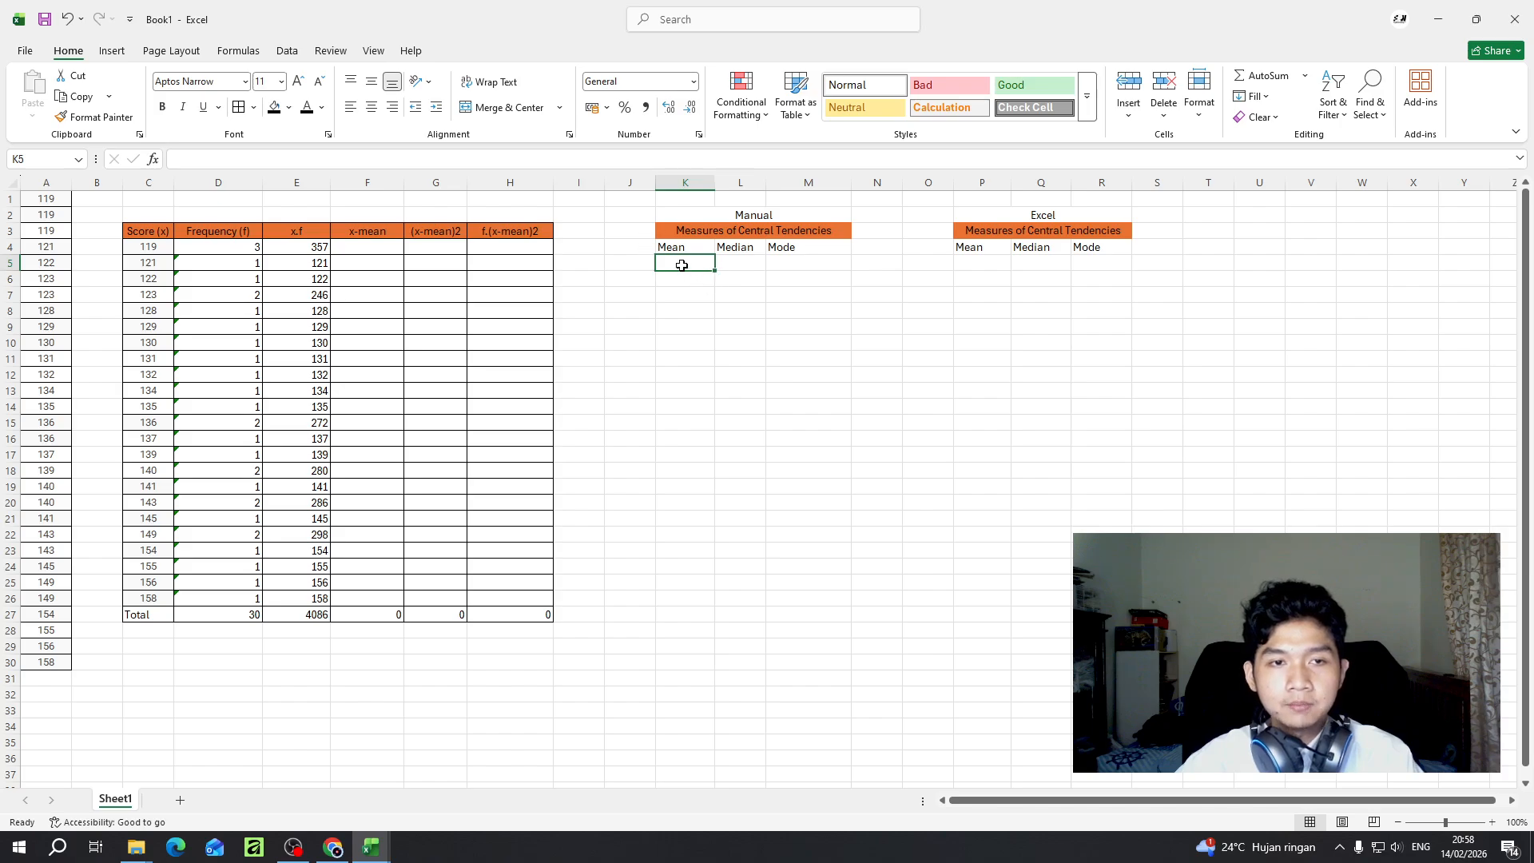
left_click(267, 165)
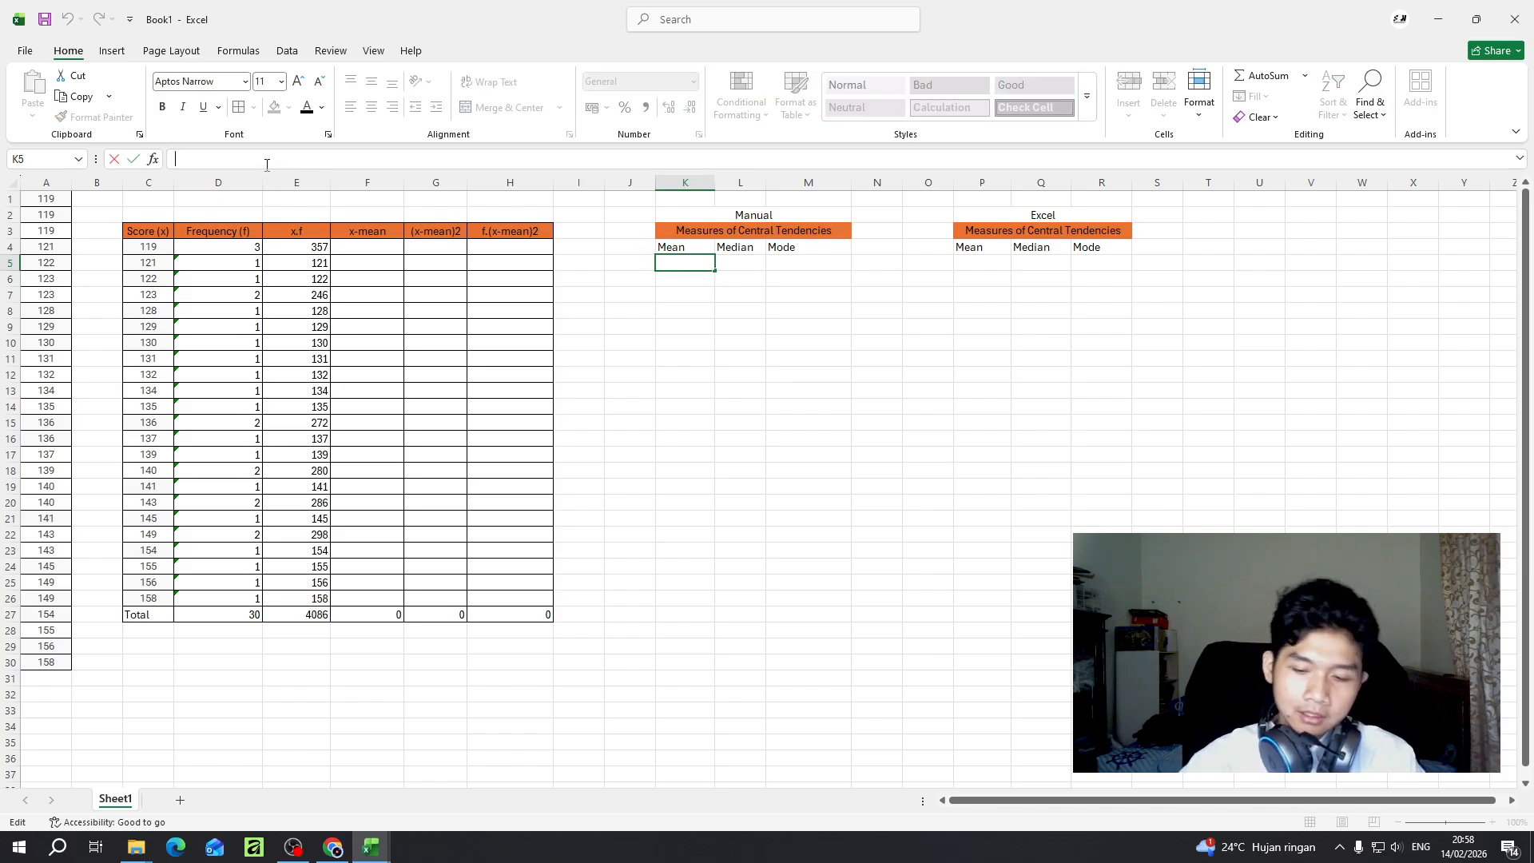
type("=")
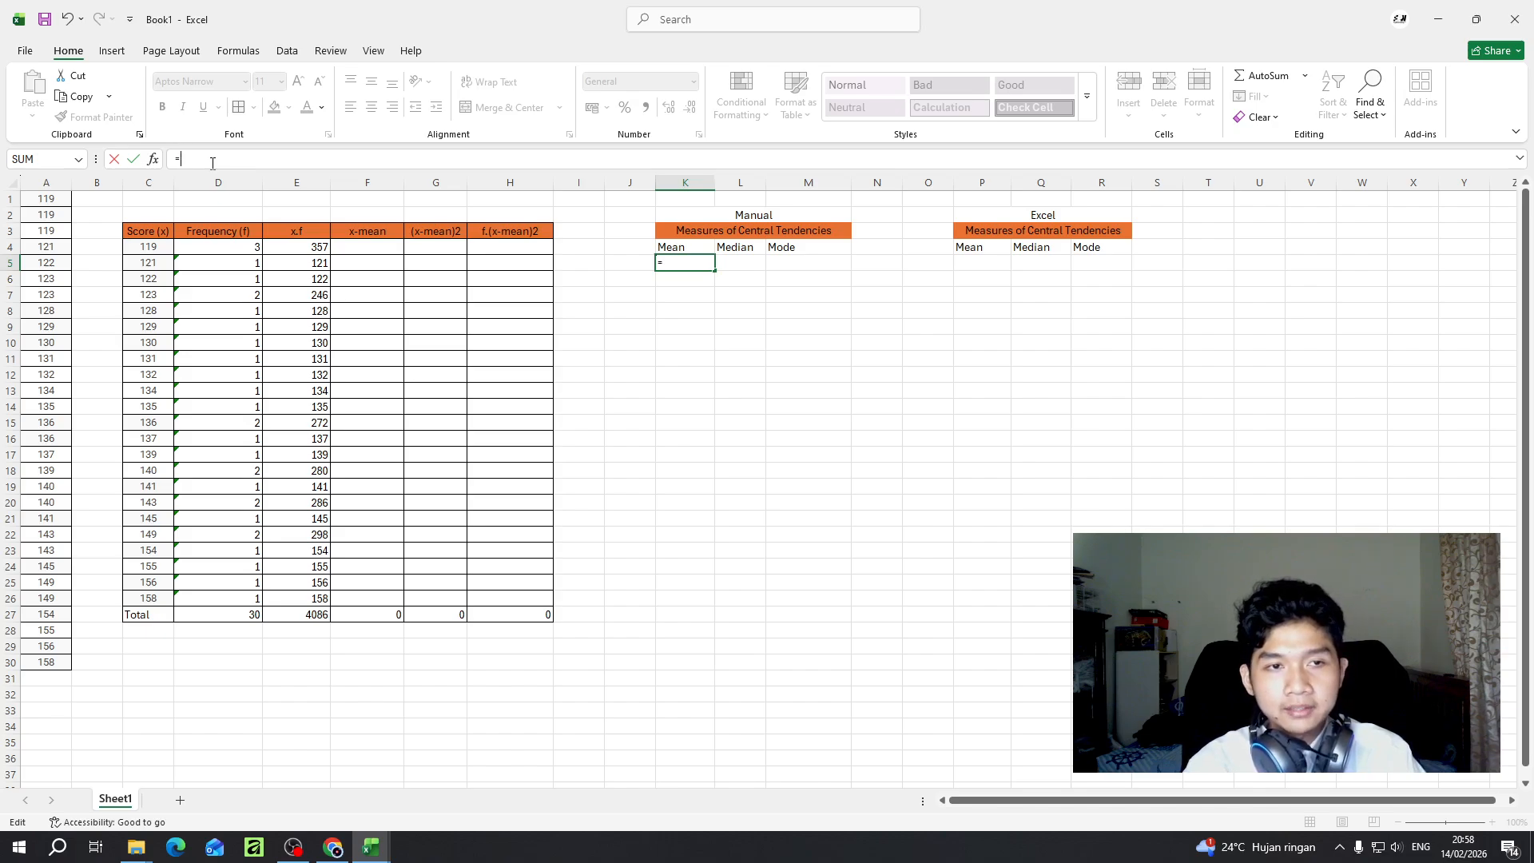
type("(")
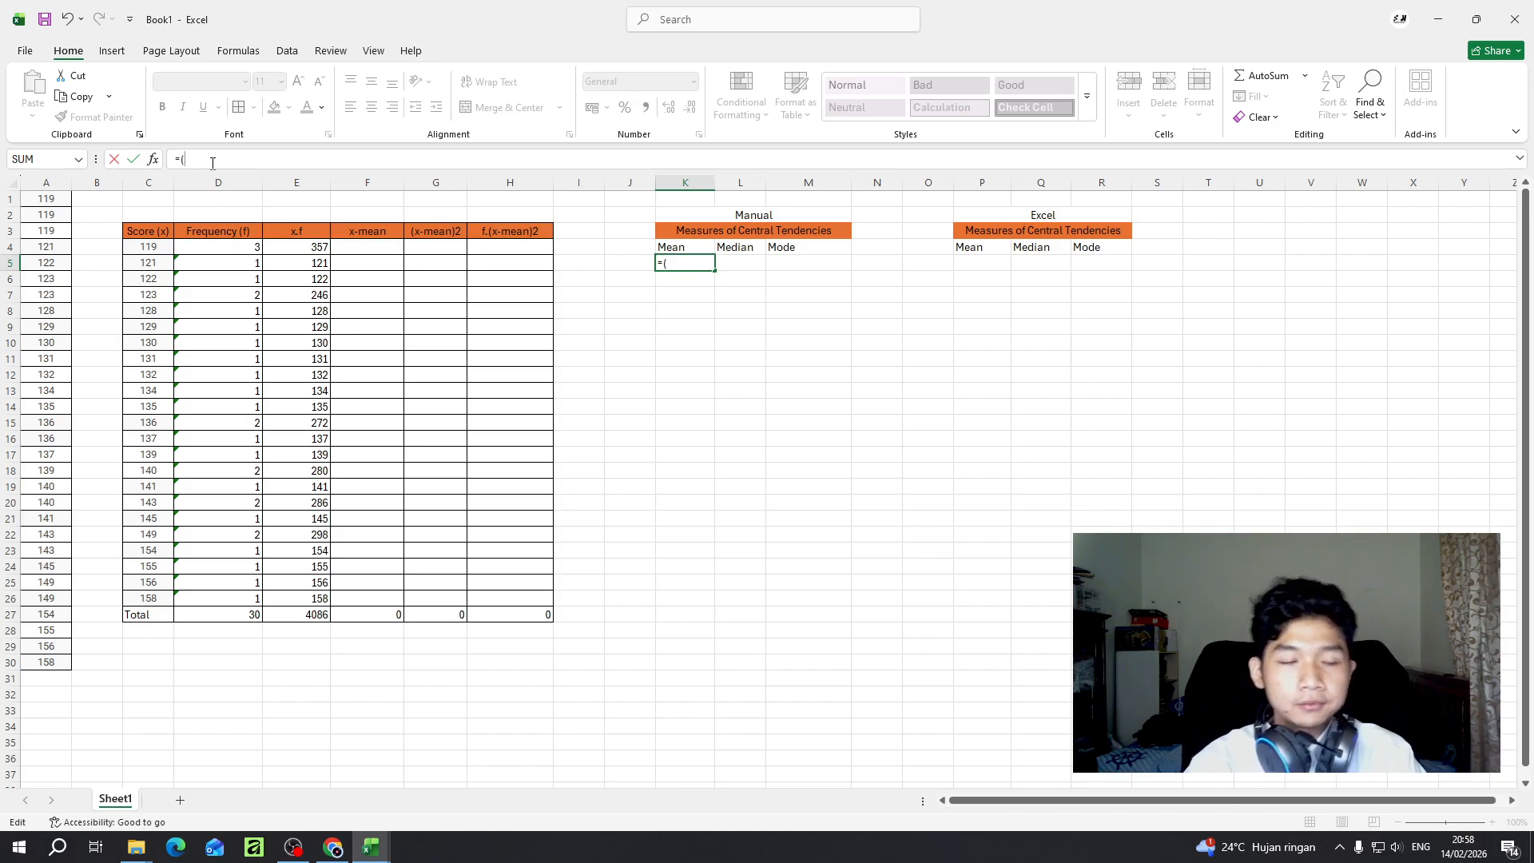
left_click(299, 616)
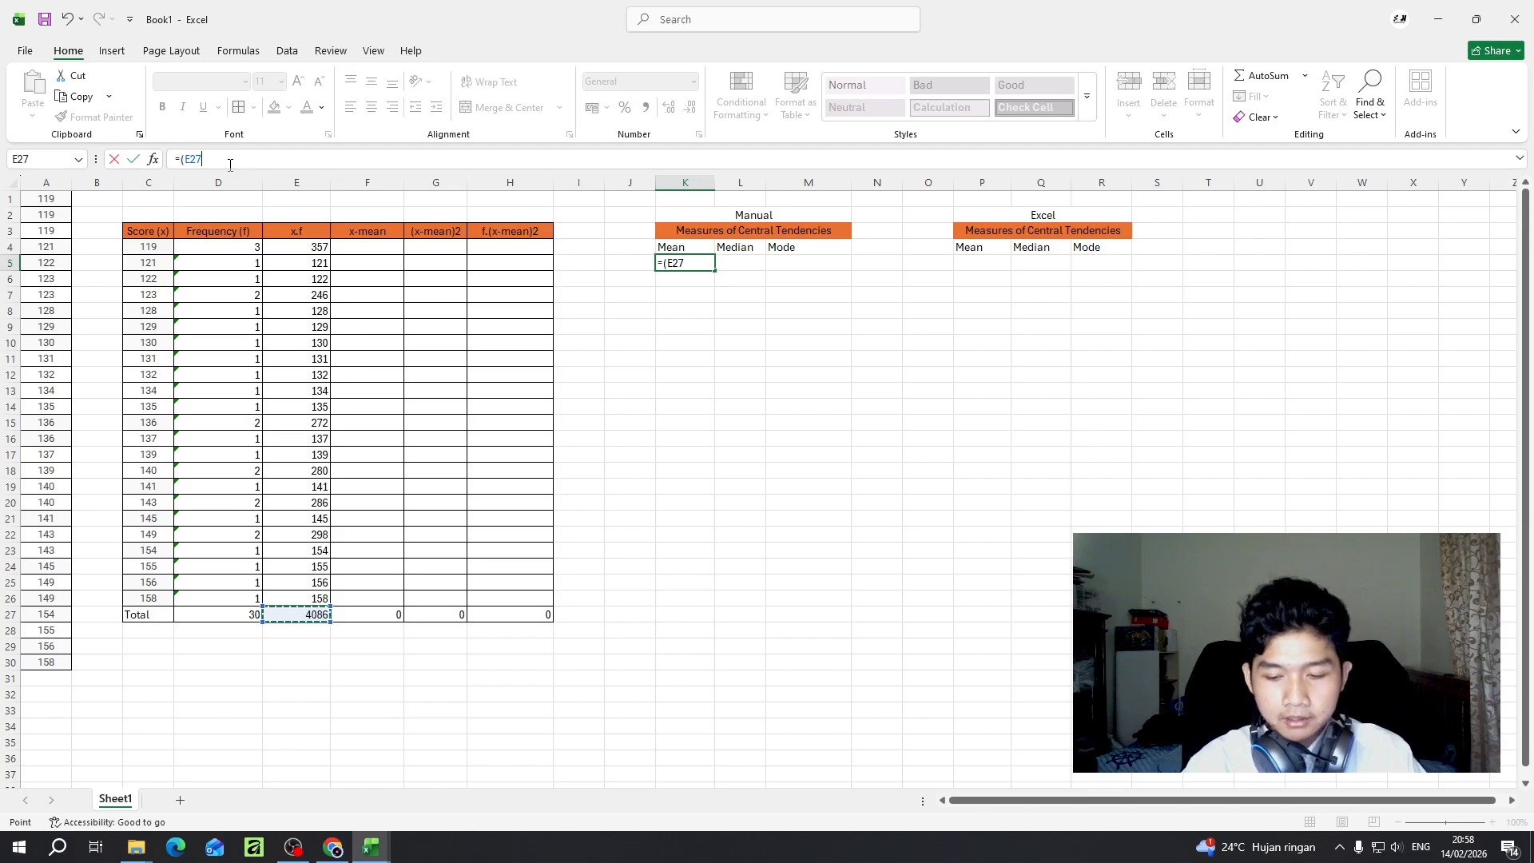
type("/")
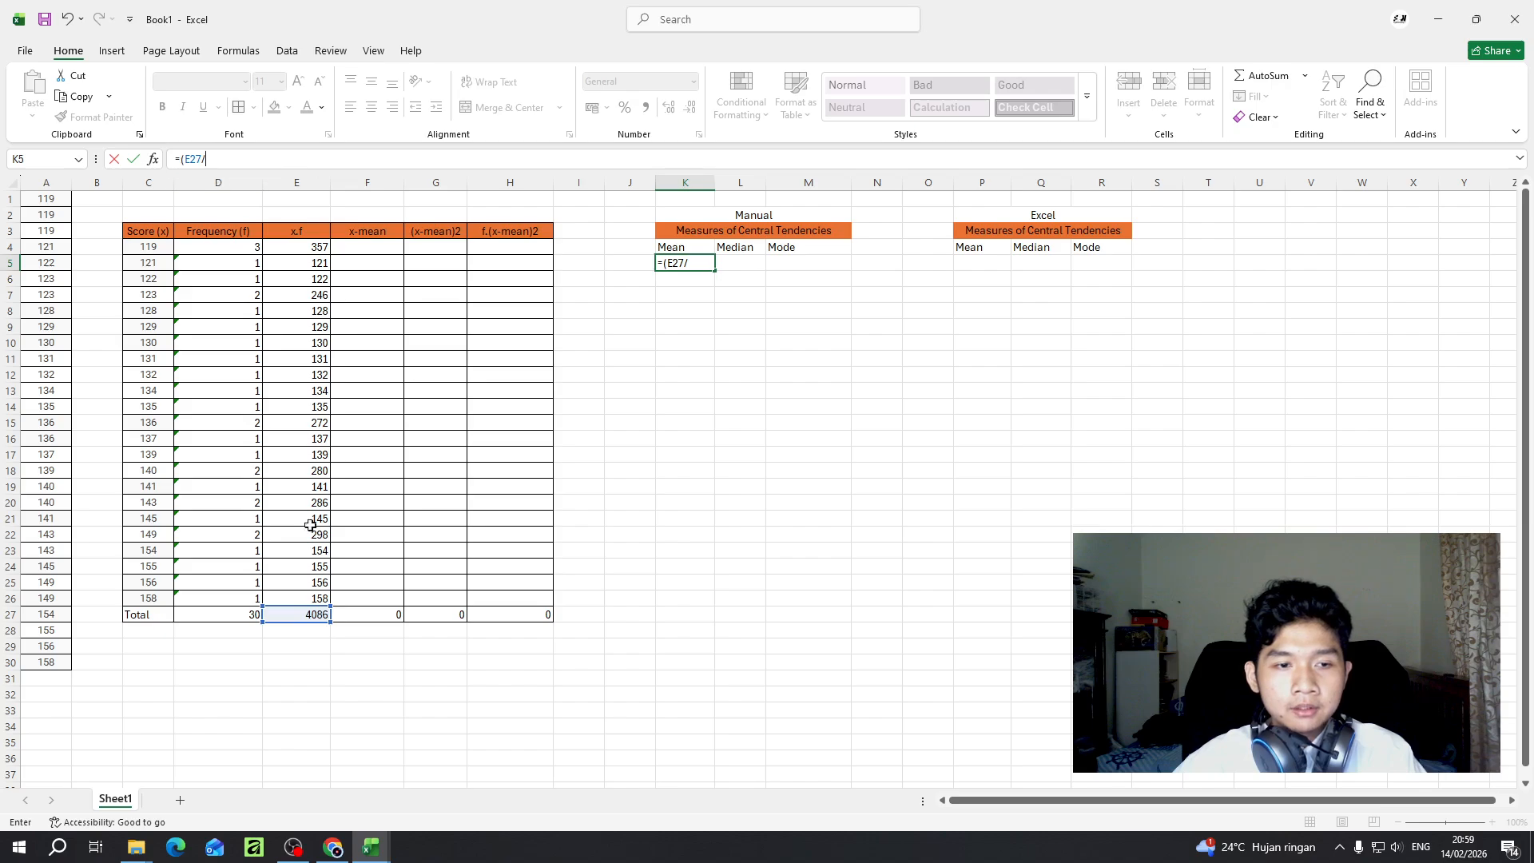
left_click(219, 619)
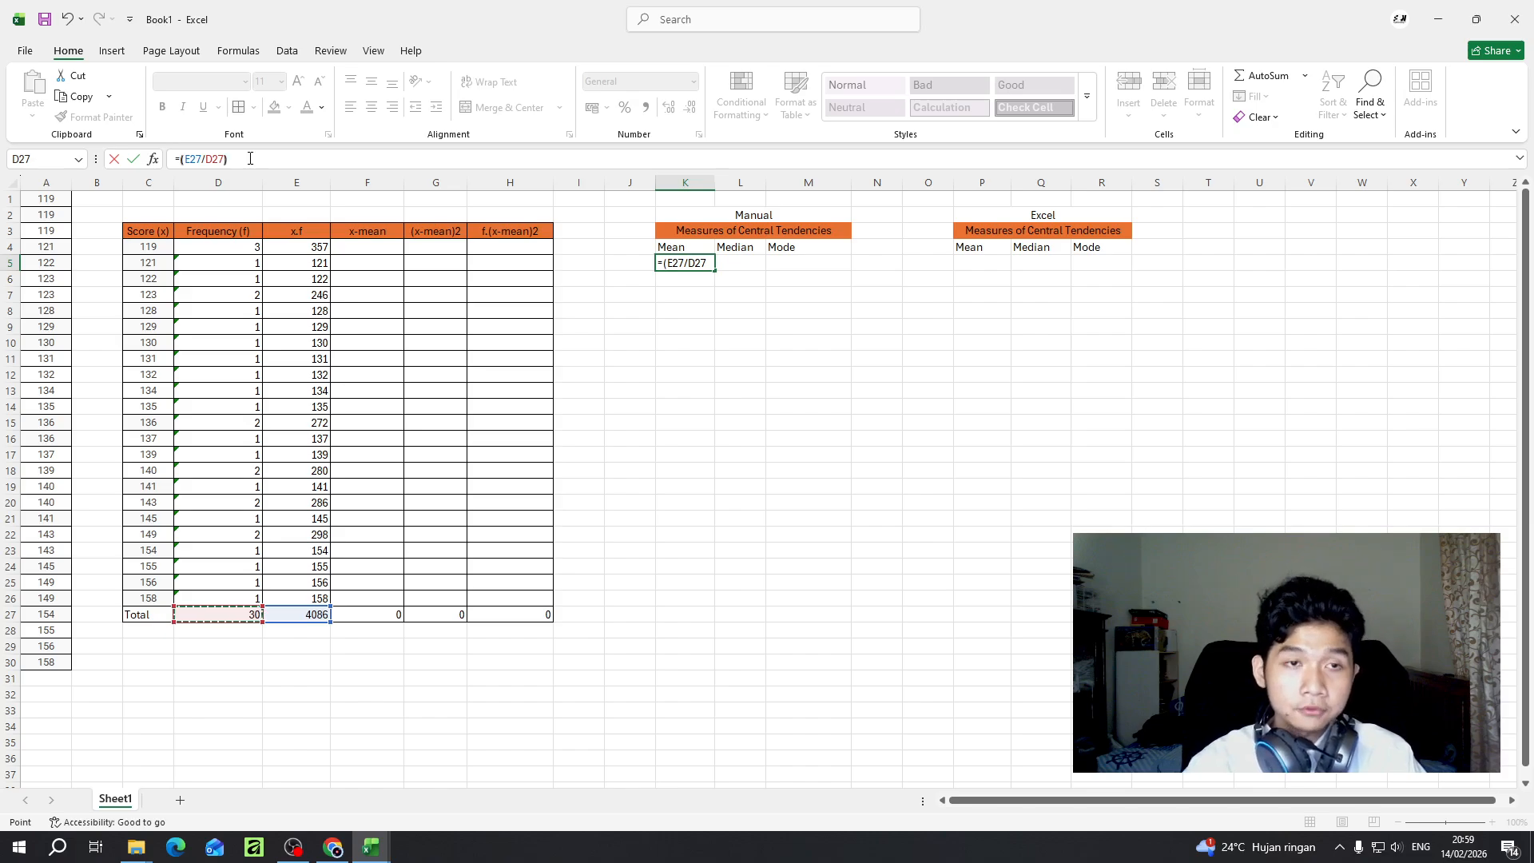
type(")")
key("Return")
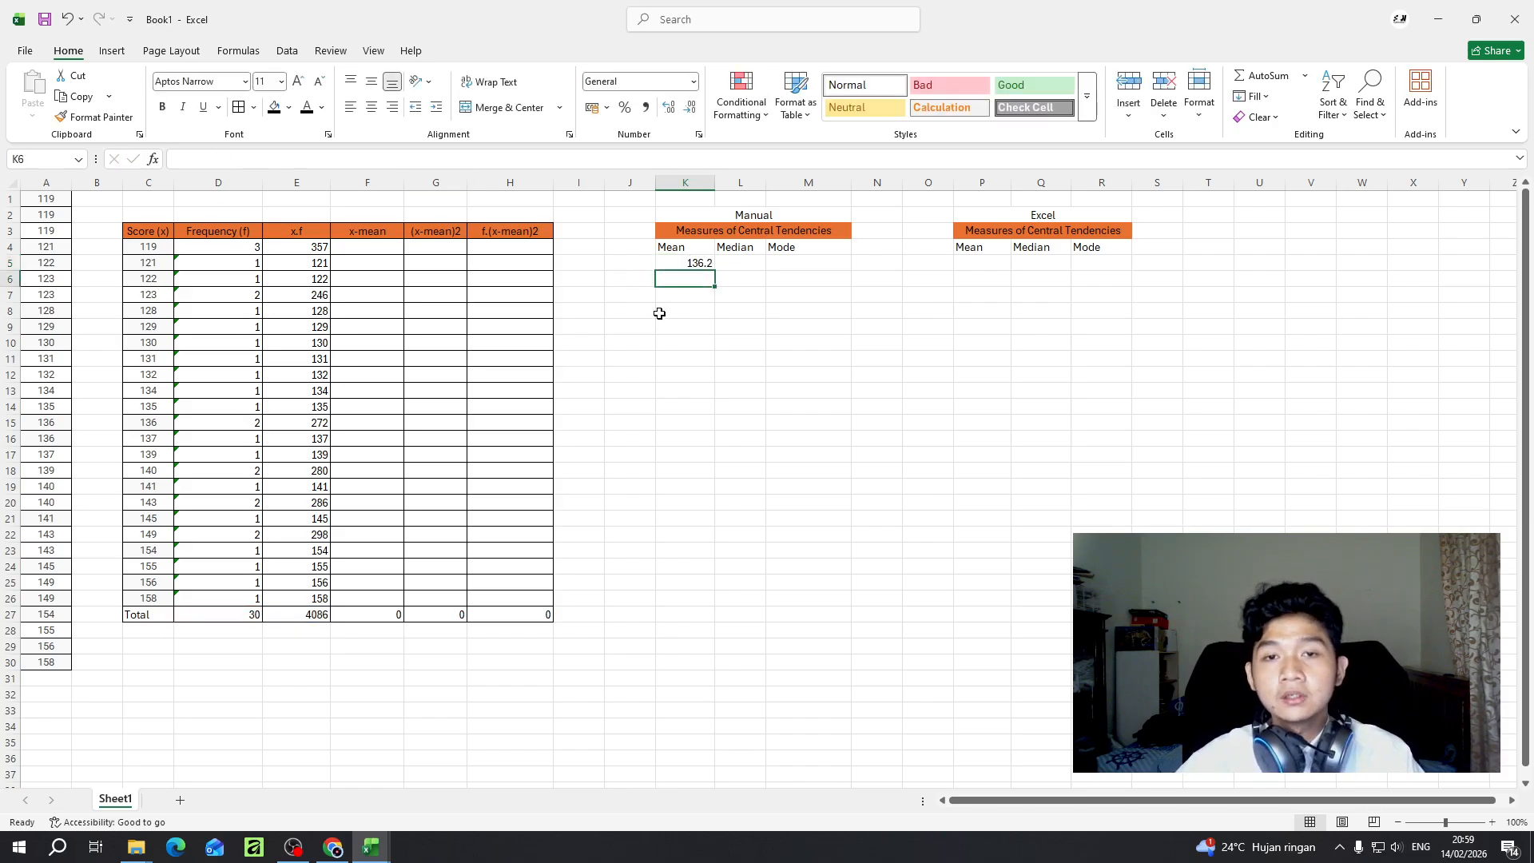
left_click(679, 267)
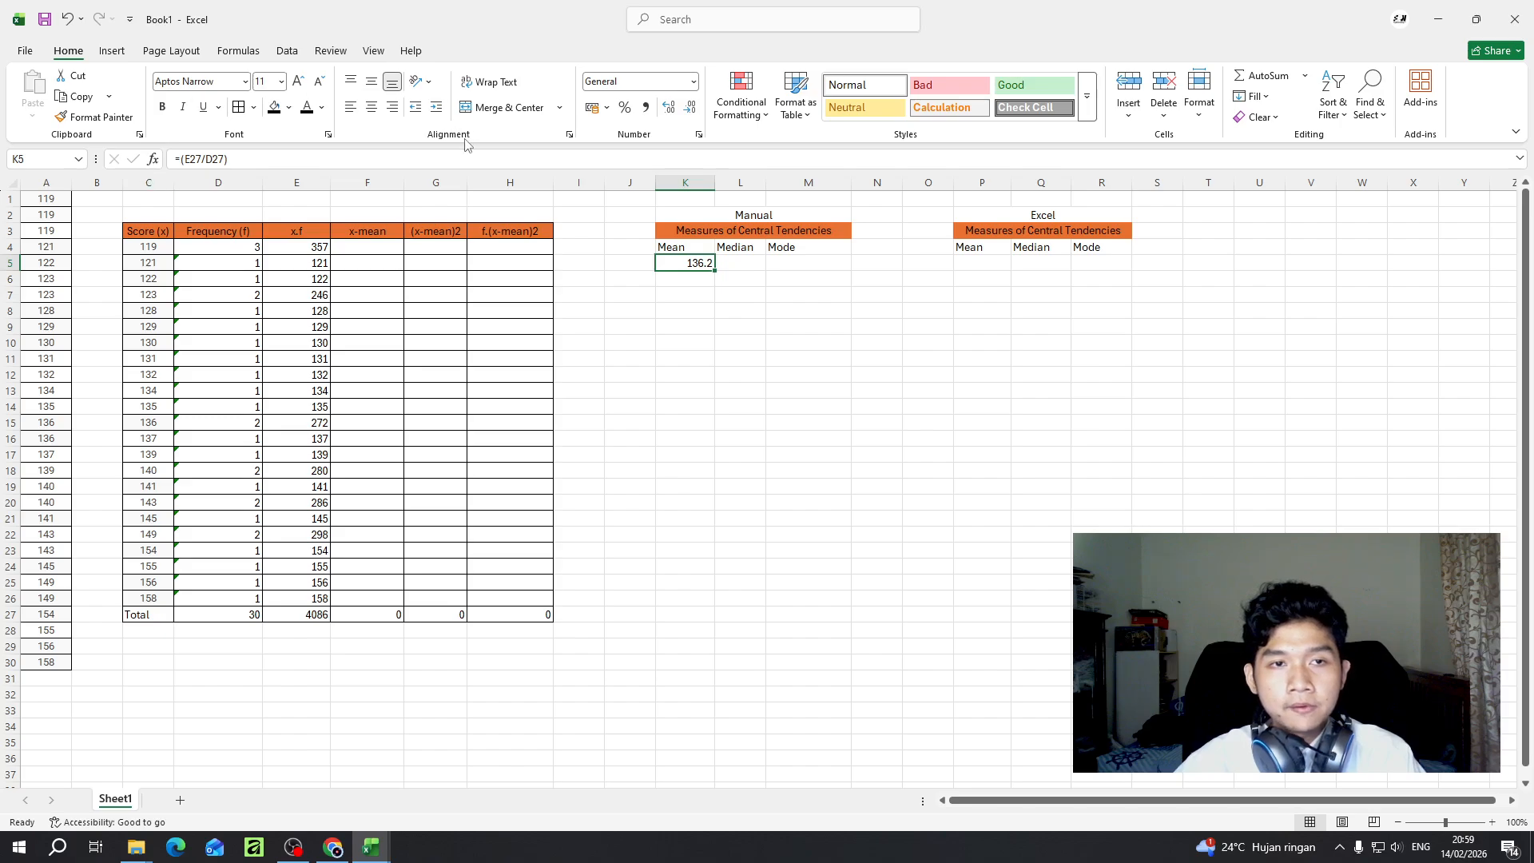
left_click(675, 112)
left_click(675, 112)
left_click(692, 112)
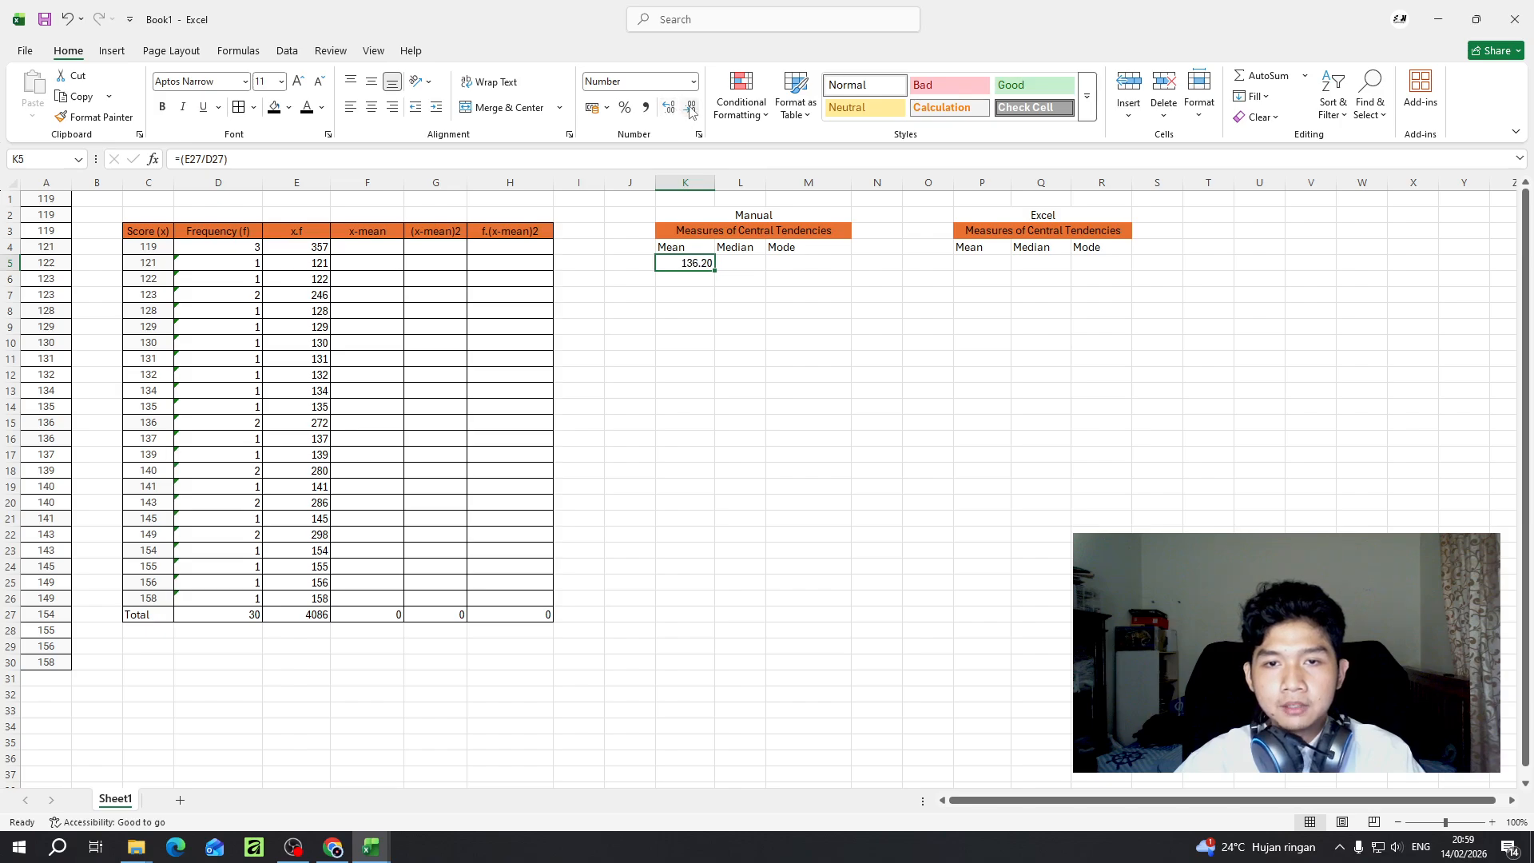
left_click(692, 112)
left_click(742, 264)
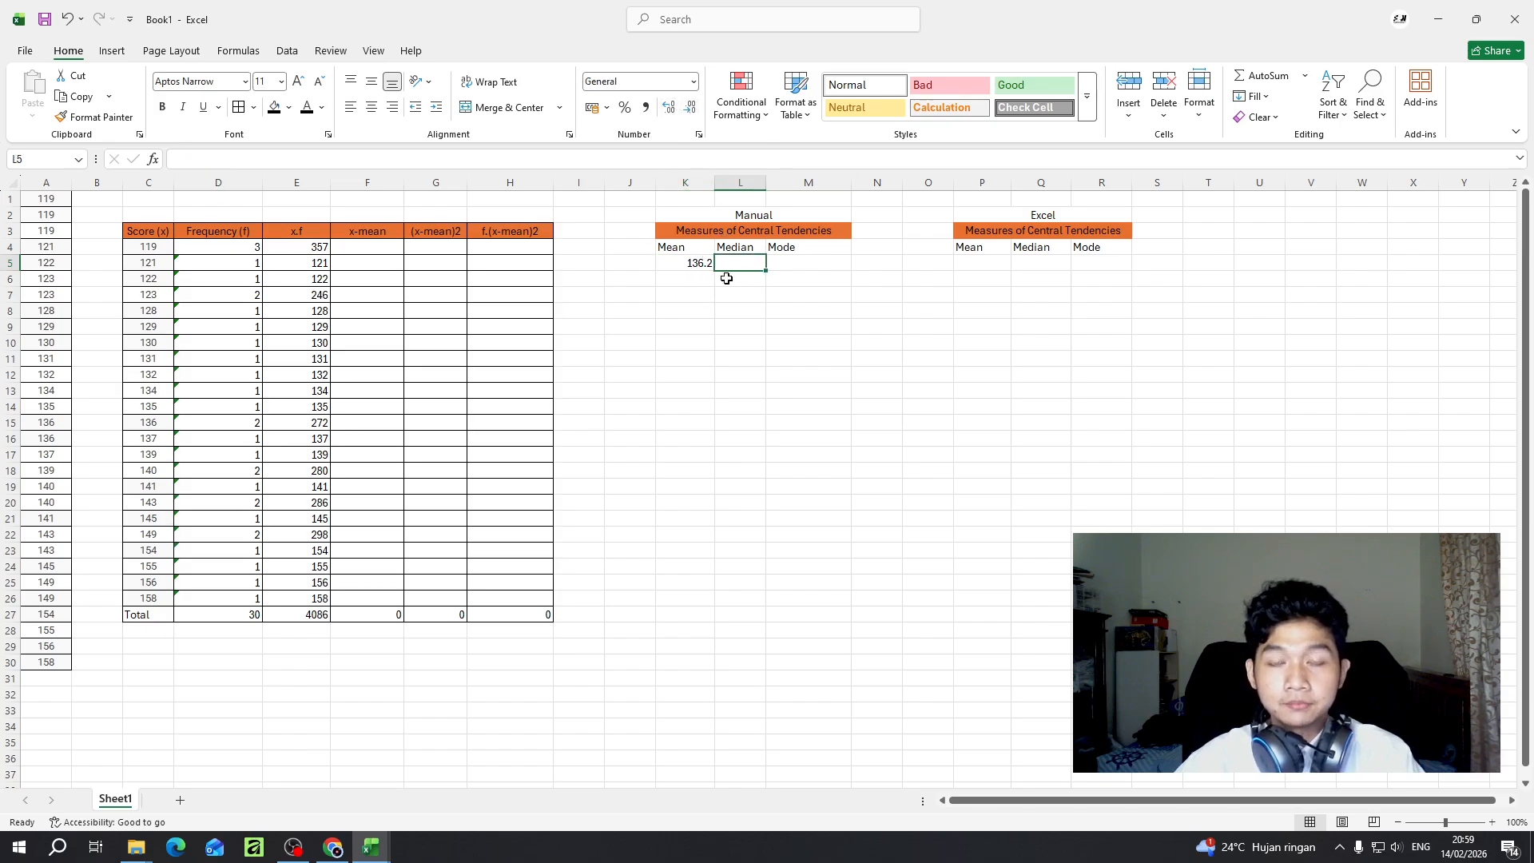
- Calculate the mean of scores A1:A30 in P5 of the Excel table with the AVERAGE function
left_click(989, 265)
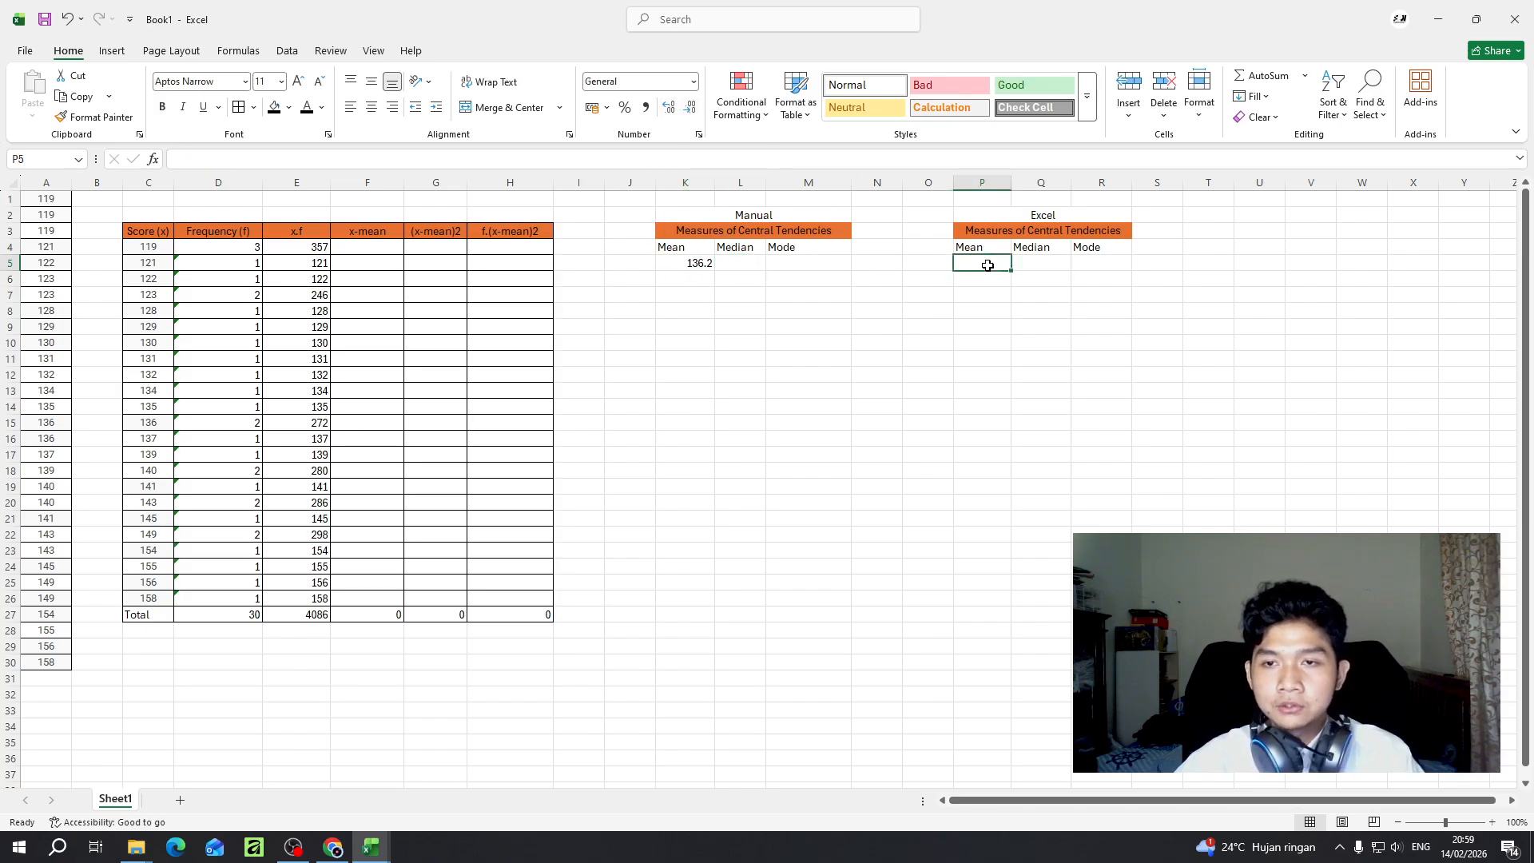
double_click(989, 265)
type("=")
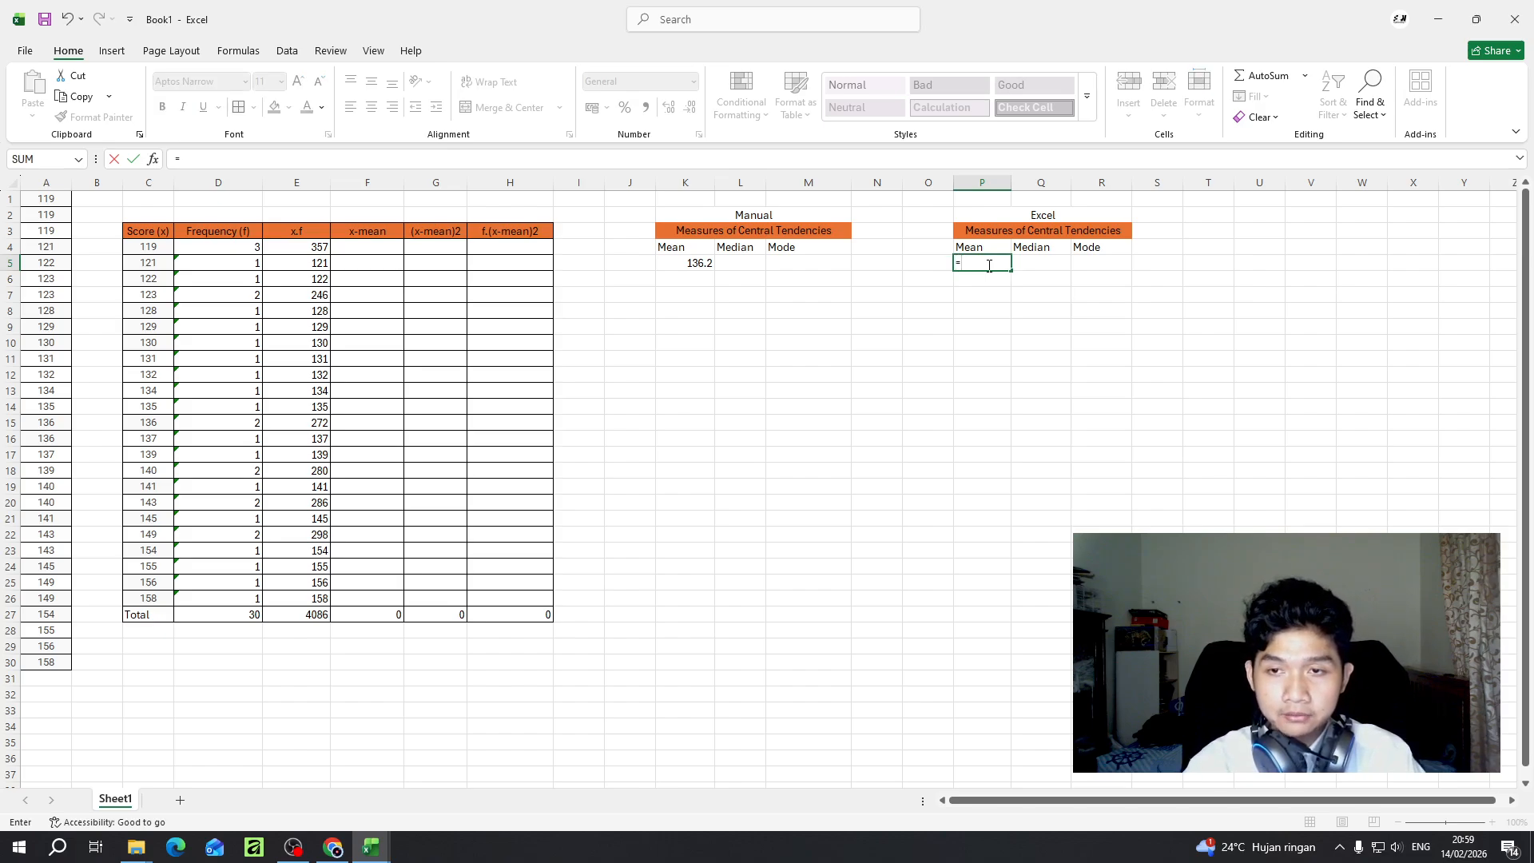
type("aver")
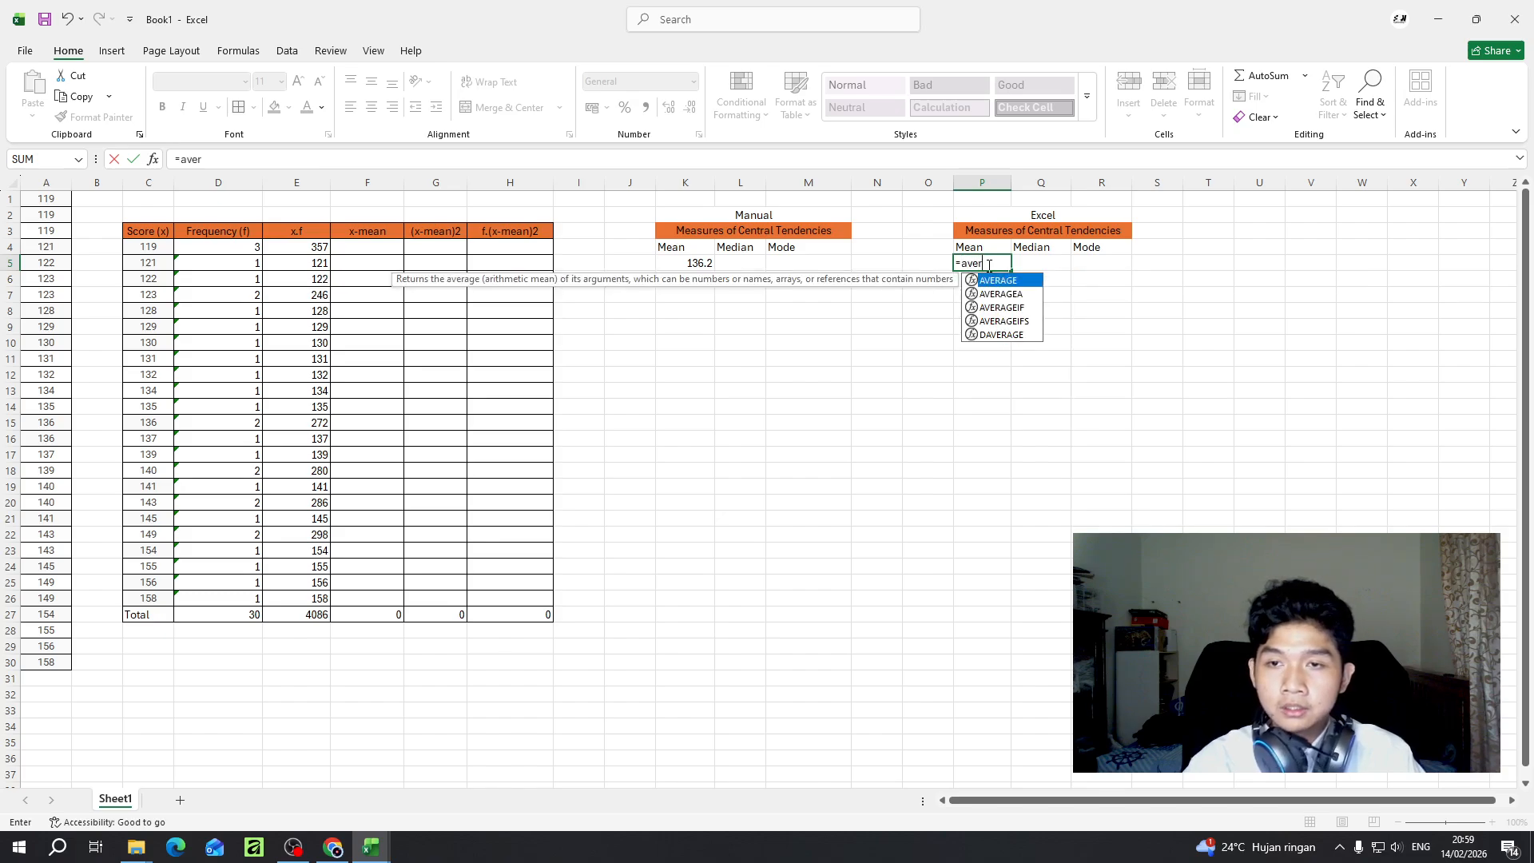
key("Return")
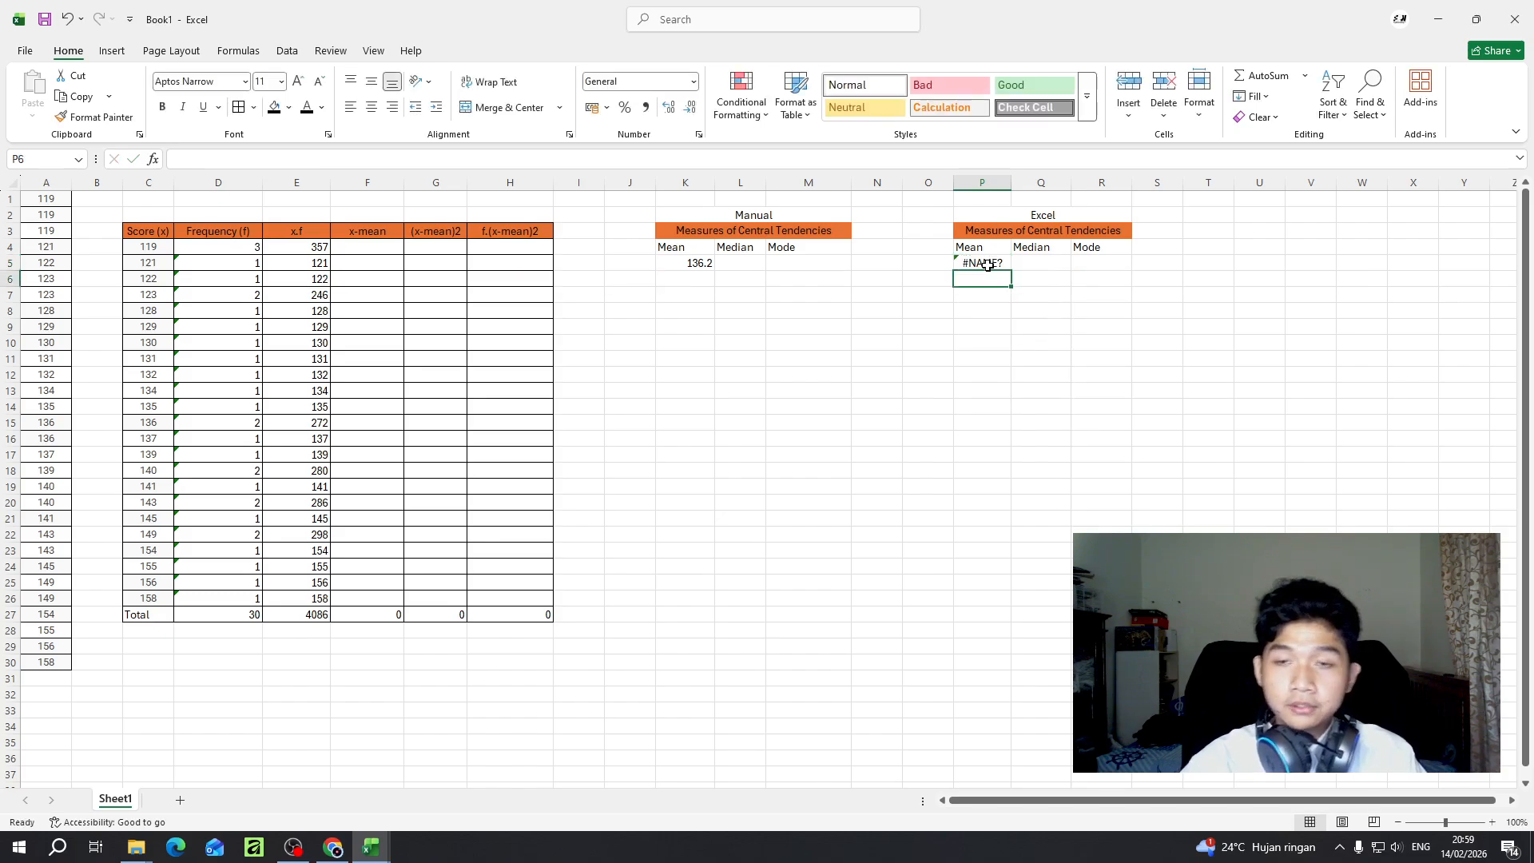
left_click(987, 264)
left_click(289, 164)
type("average")
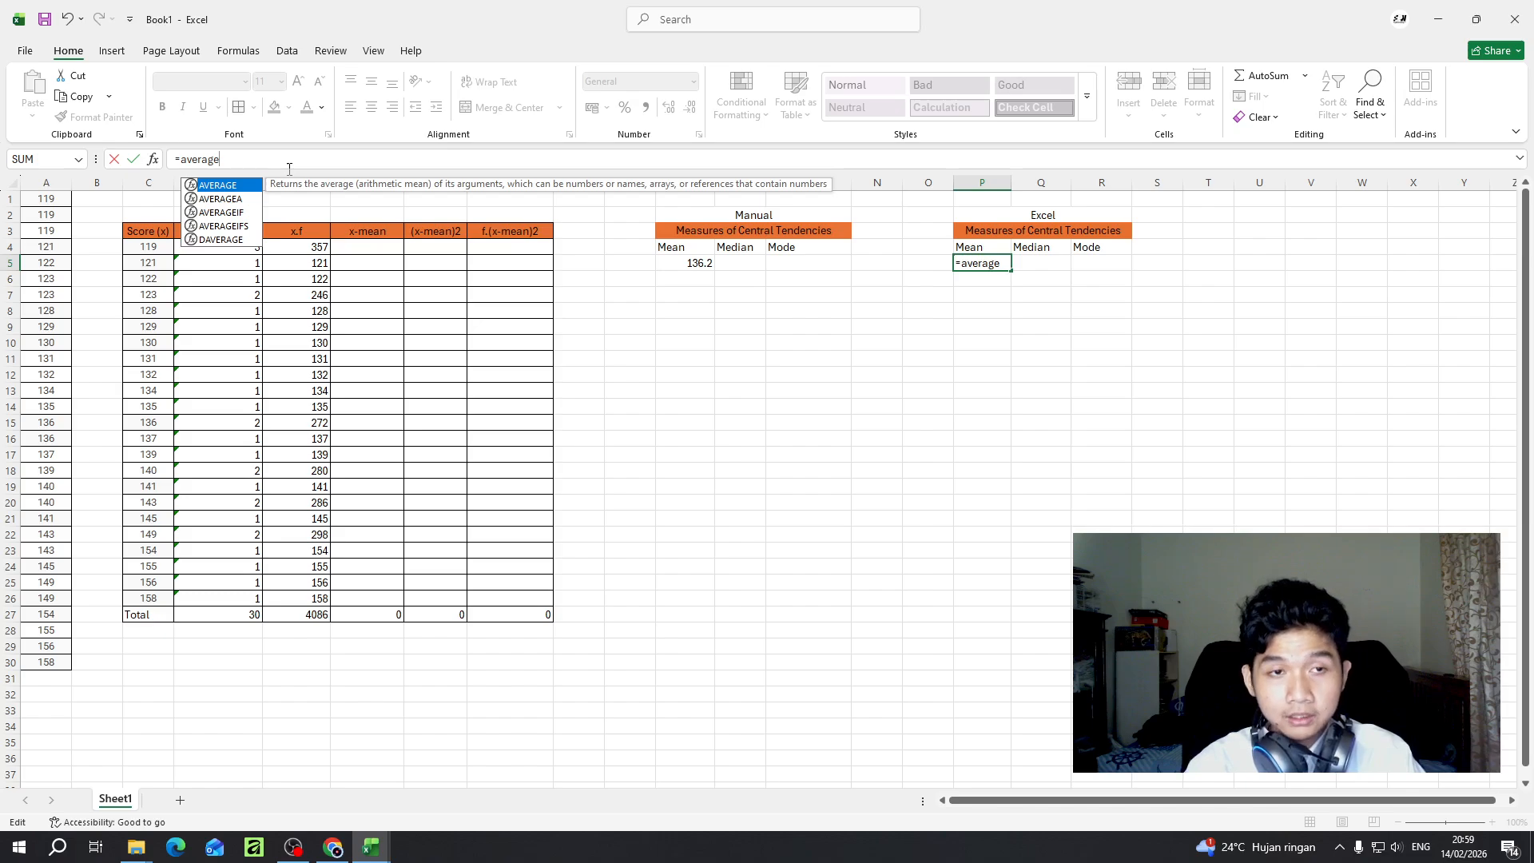
type("(")
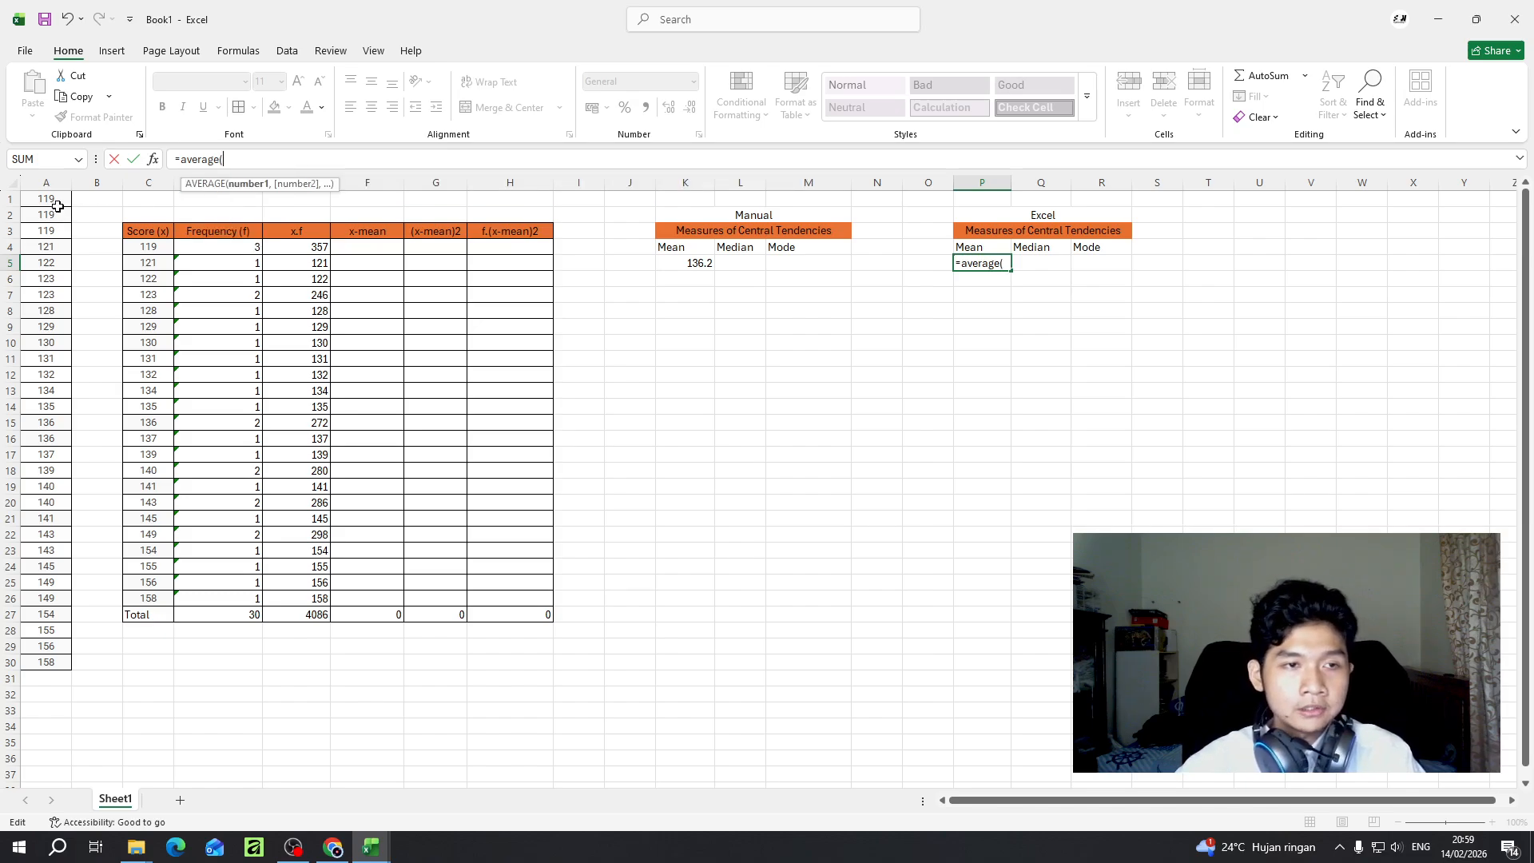
left_click_drag(58, 206, 49, 665)
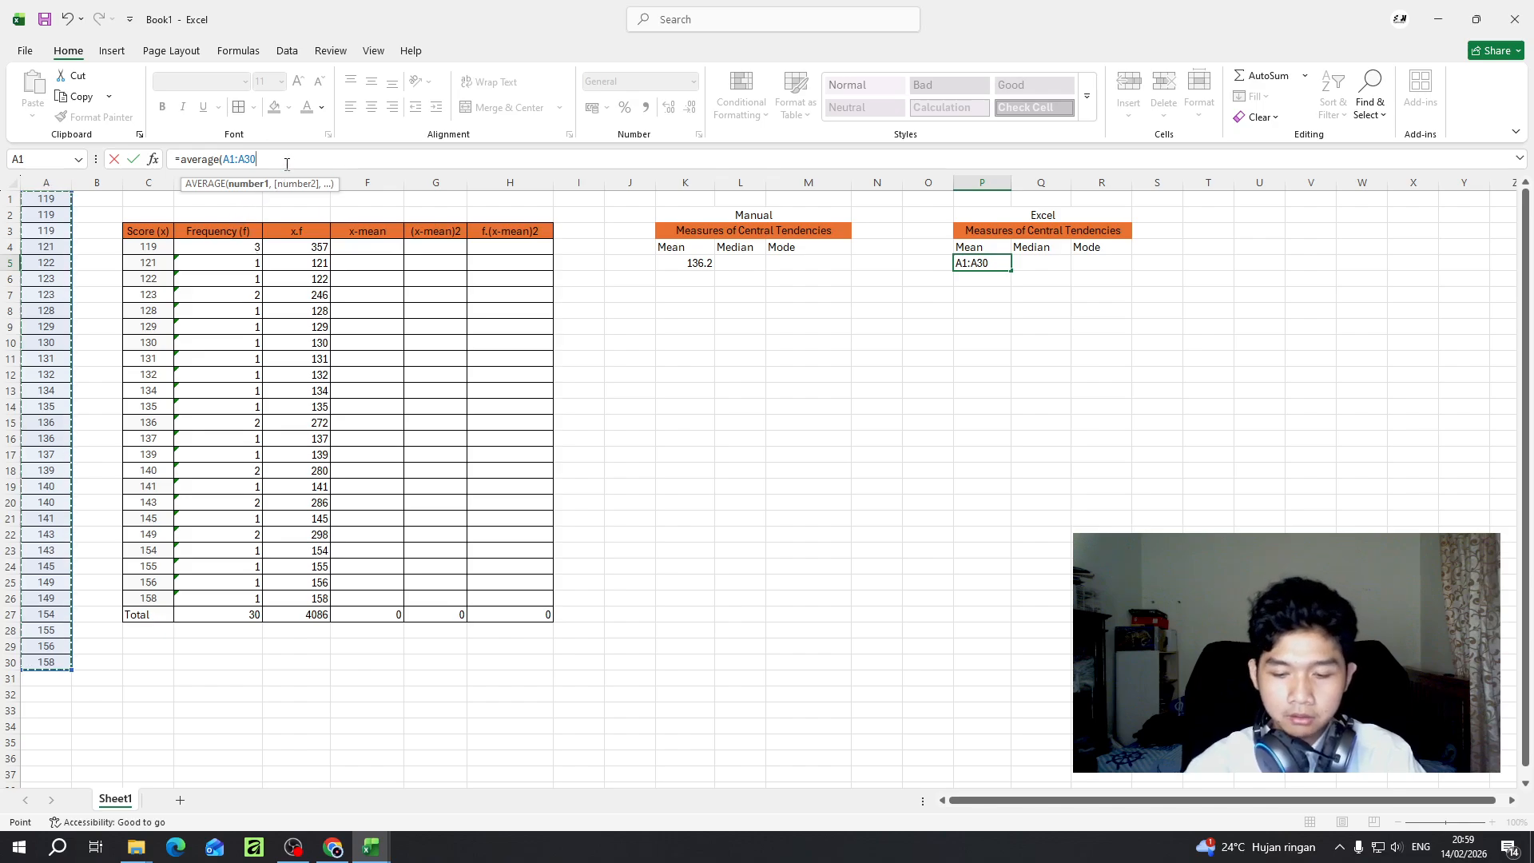
type(")")
key("Return")
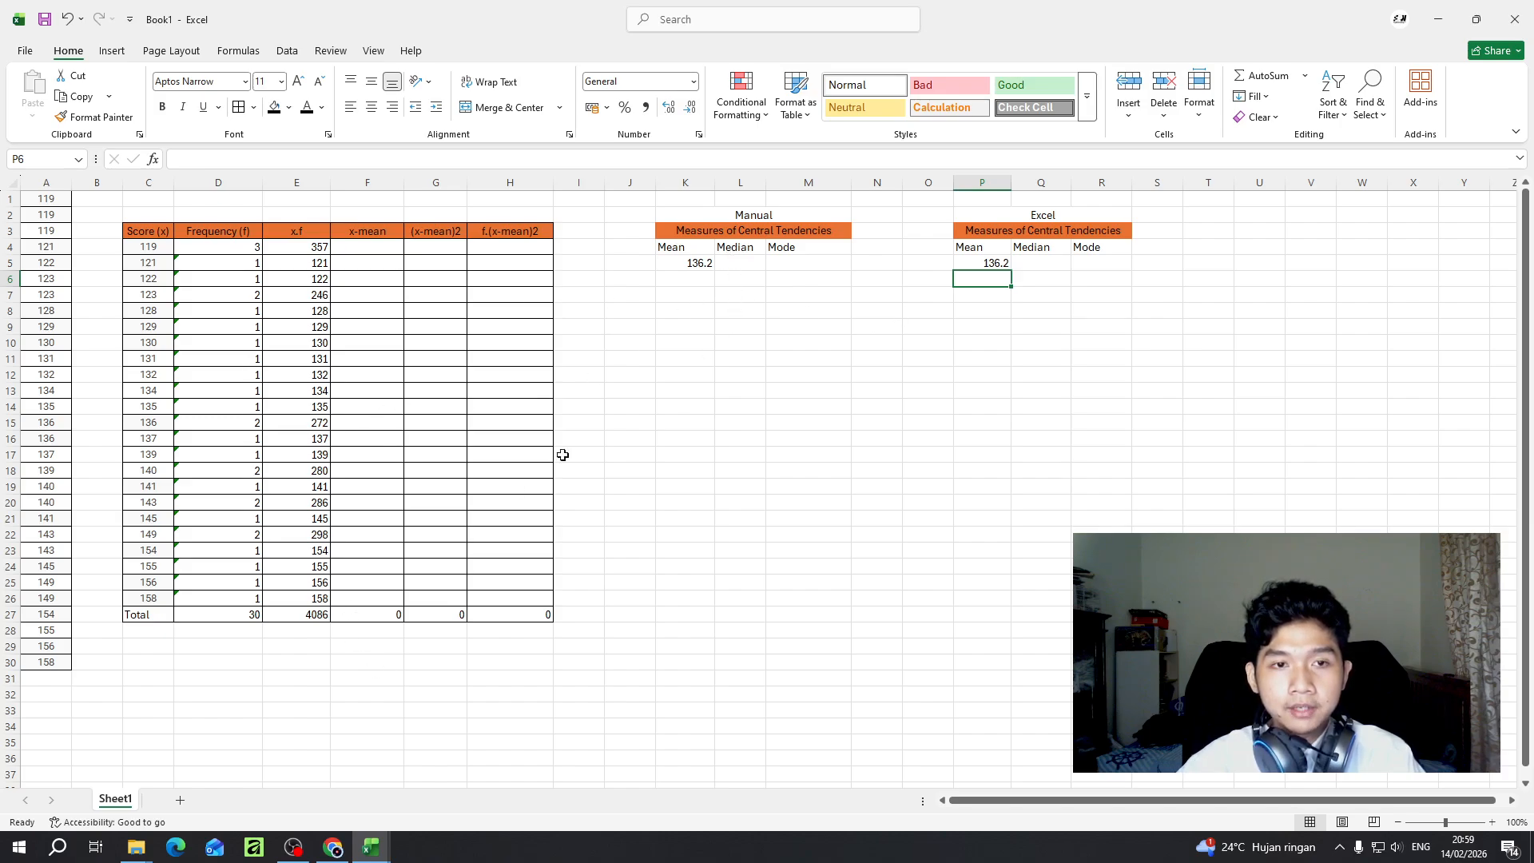
- Locate the middle of the sorted scores in column A, starting at A15, for the manual median
left_click(736, 267)
left_click(749, 250)
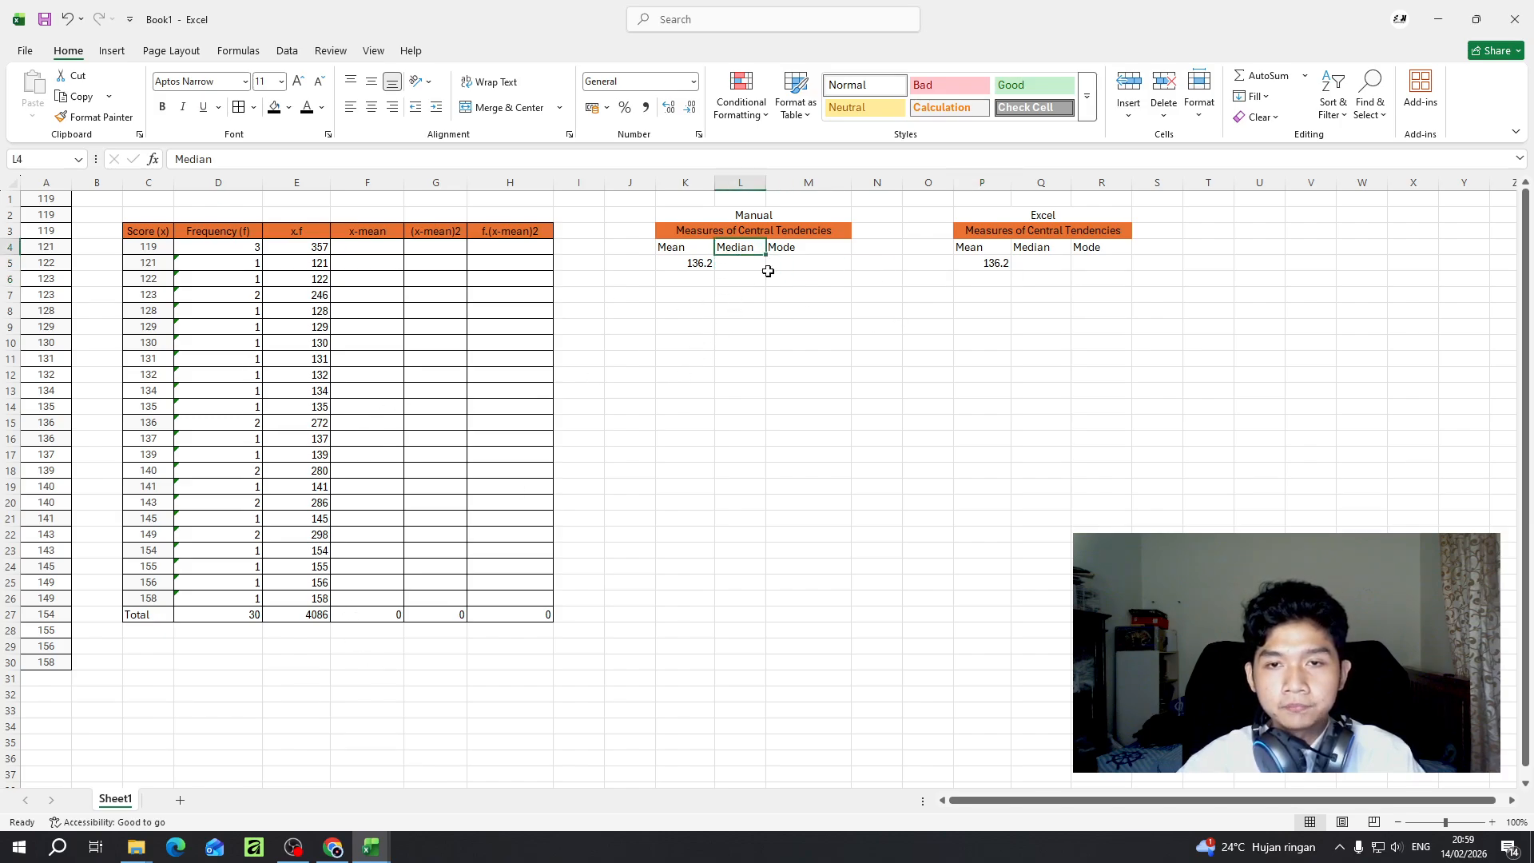
left_click(760, 269)
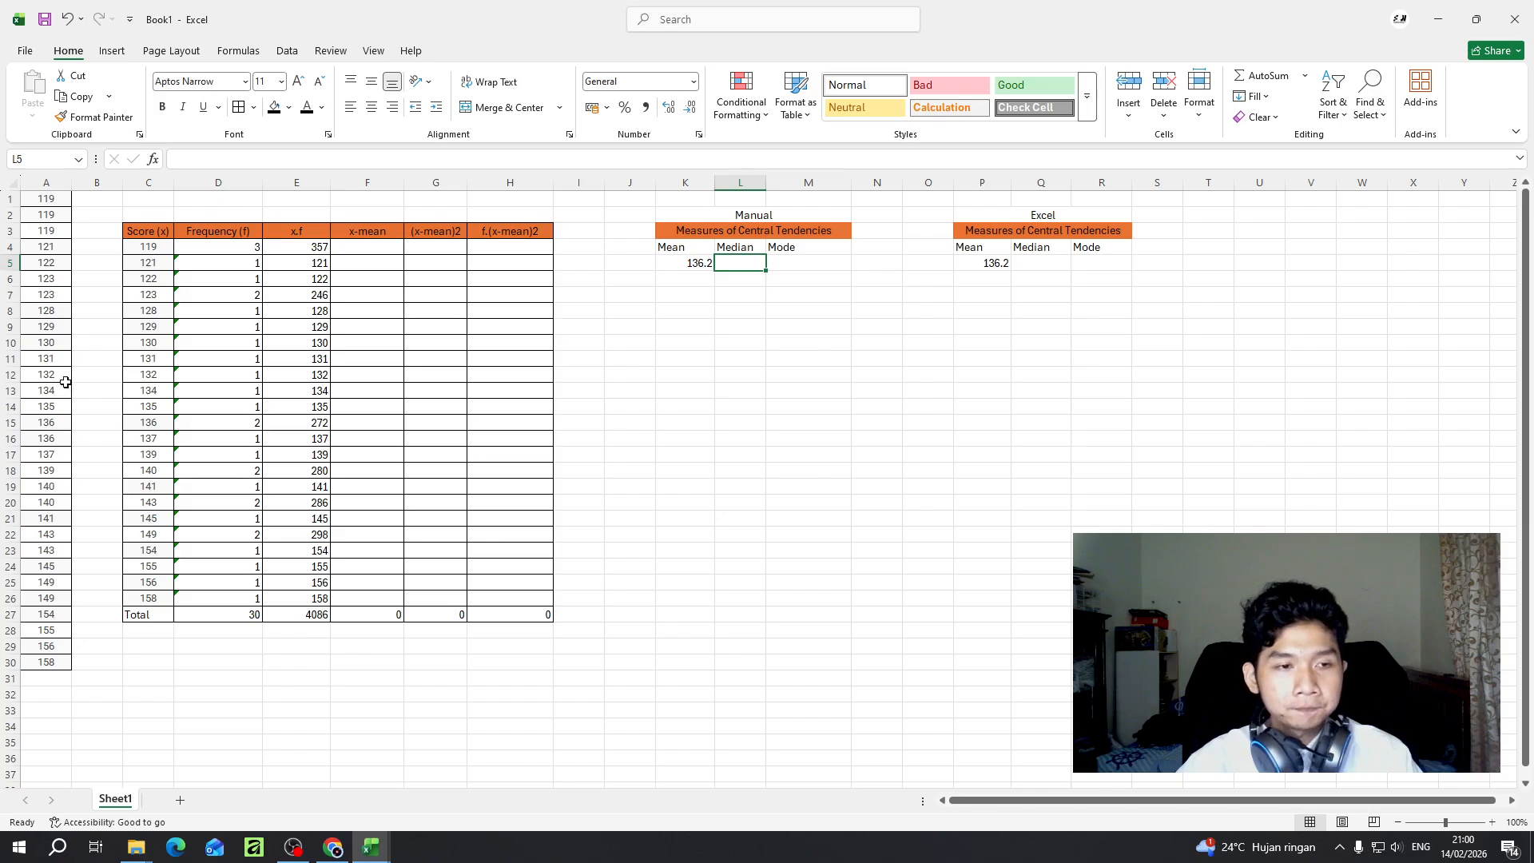
left_click(51, 425)
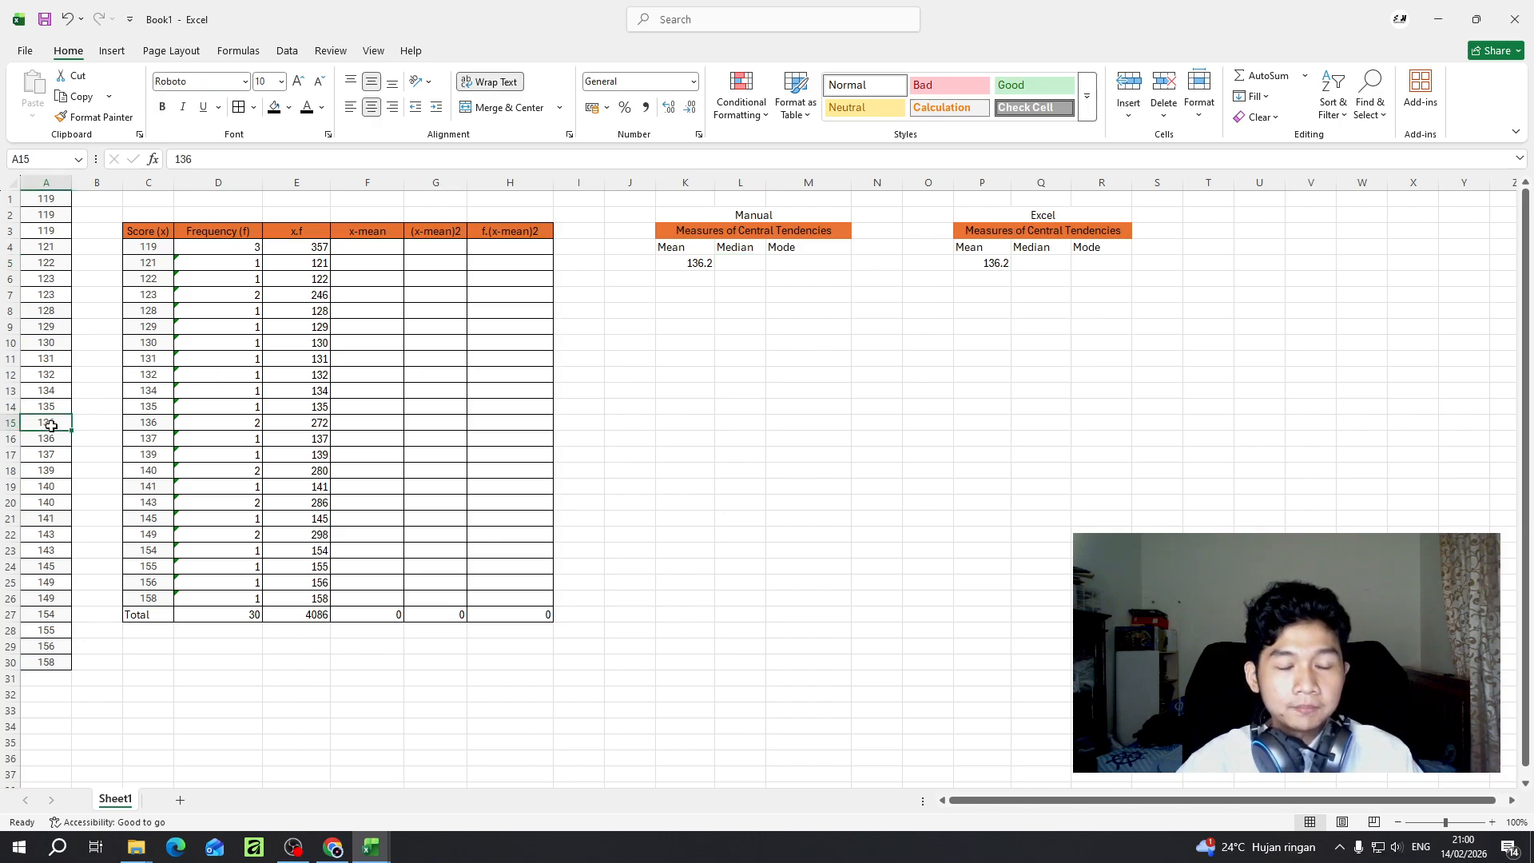
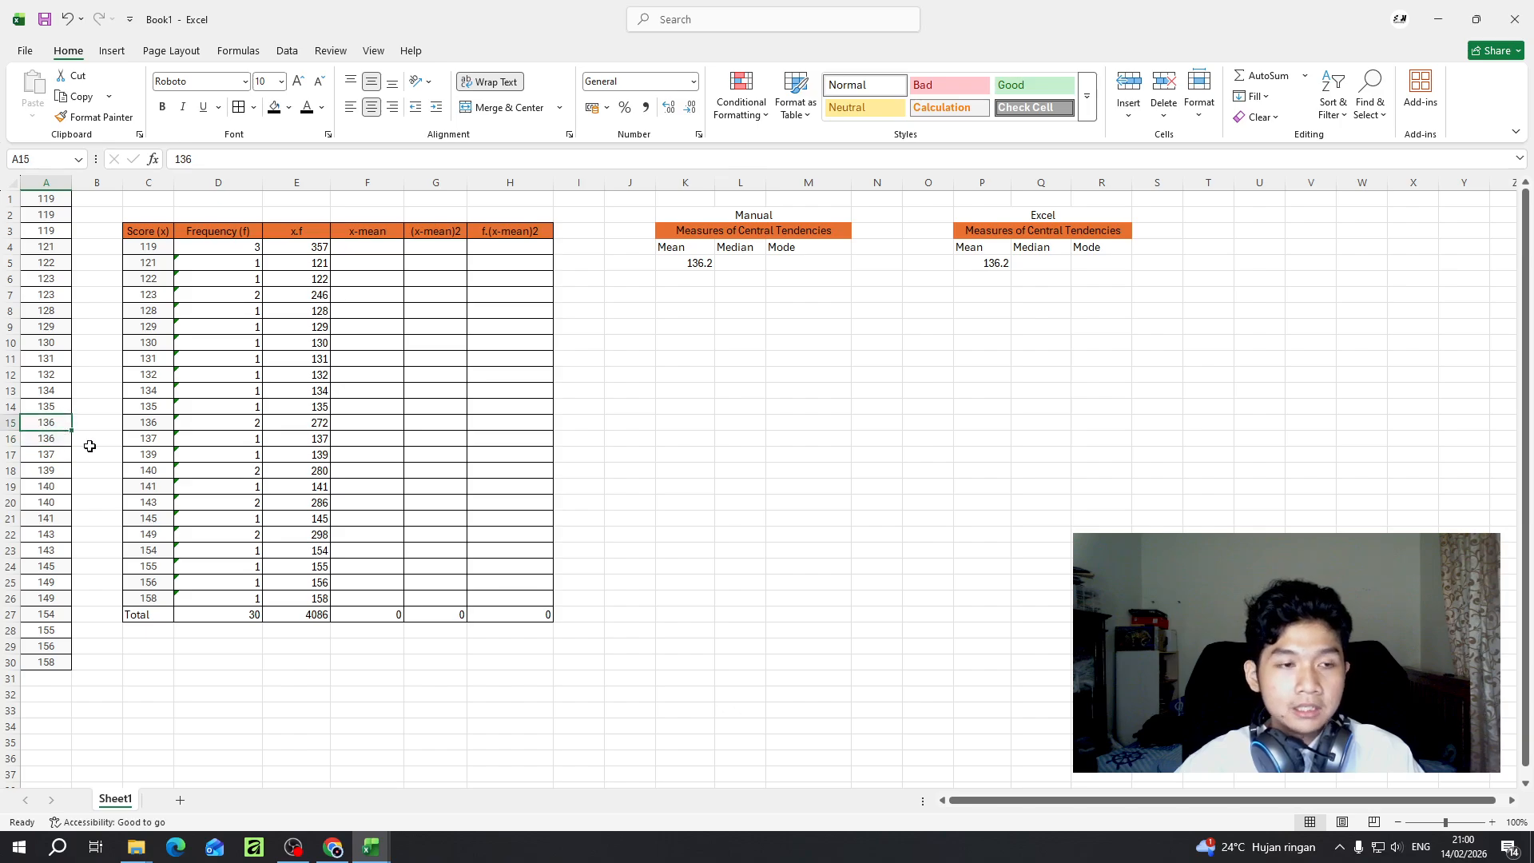
- Calculate the manual median in L5 by averaging the two middle scores with =(A15+A16)/2, and check it against rows 15 and 16
left_click(735, 266)
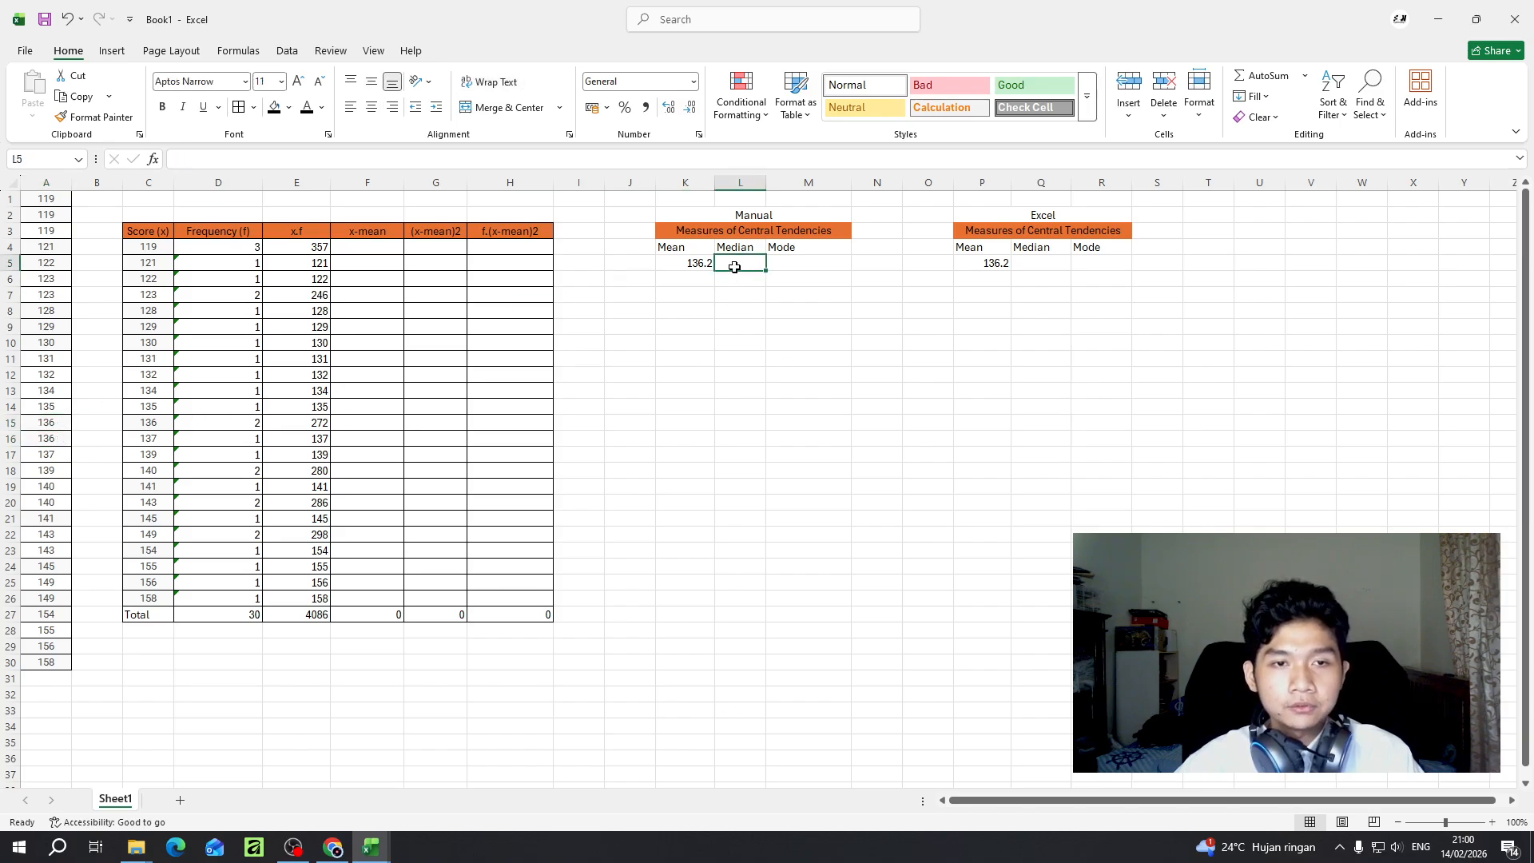
left_click(266, 161)
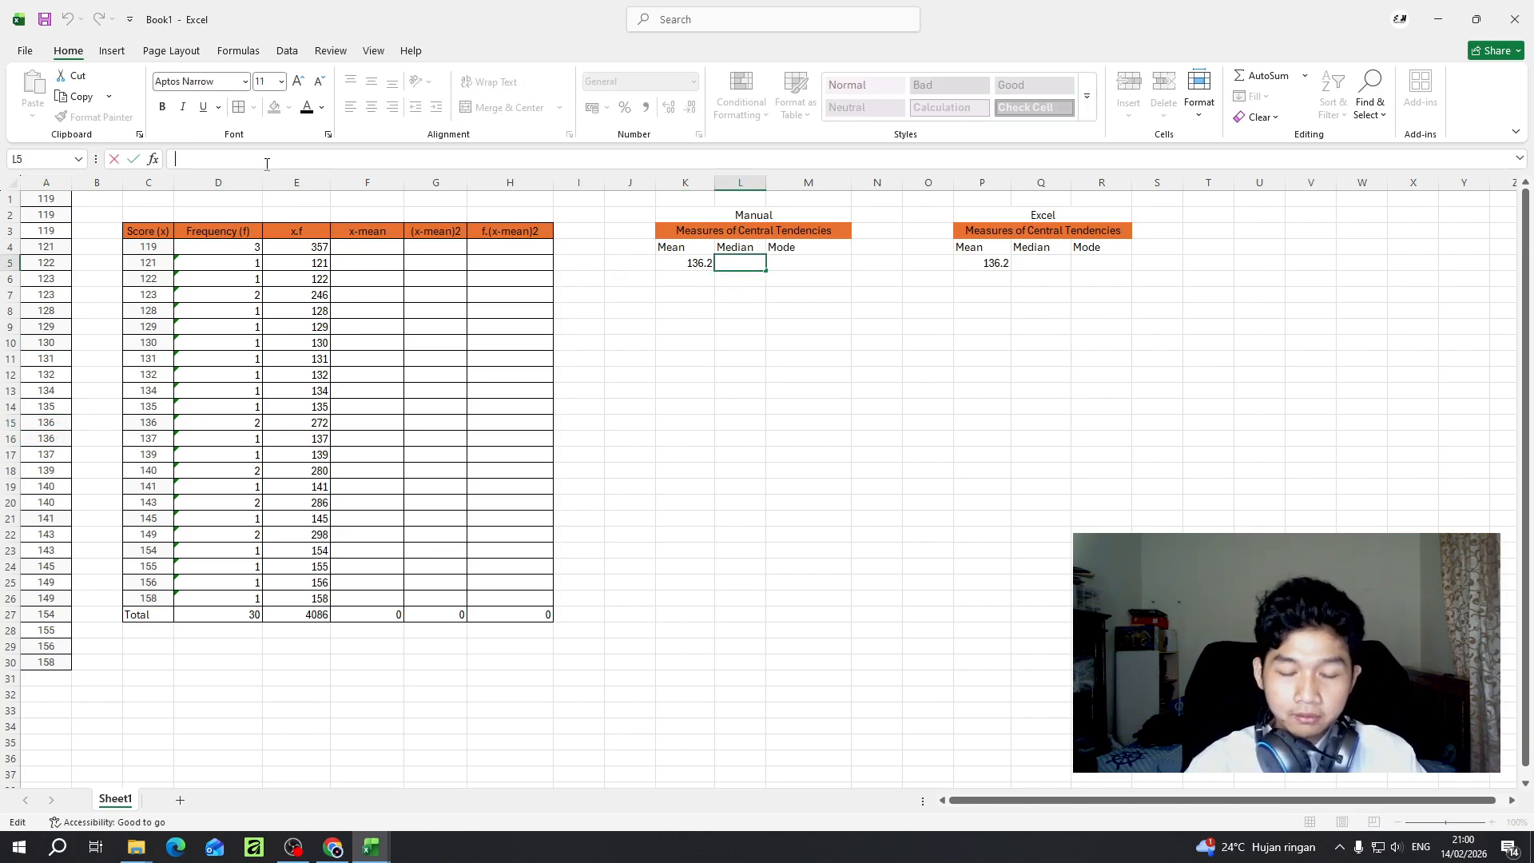
type("=")
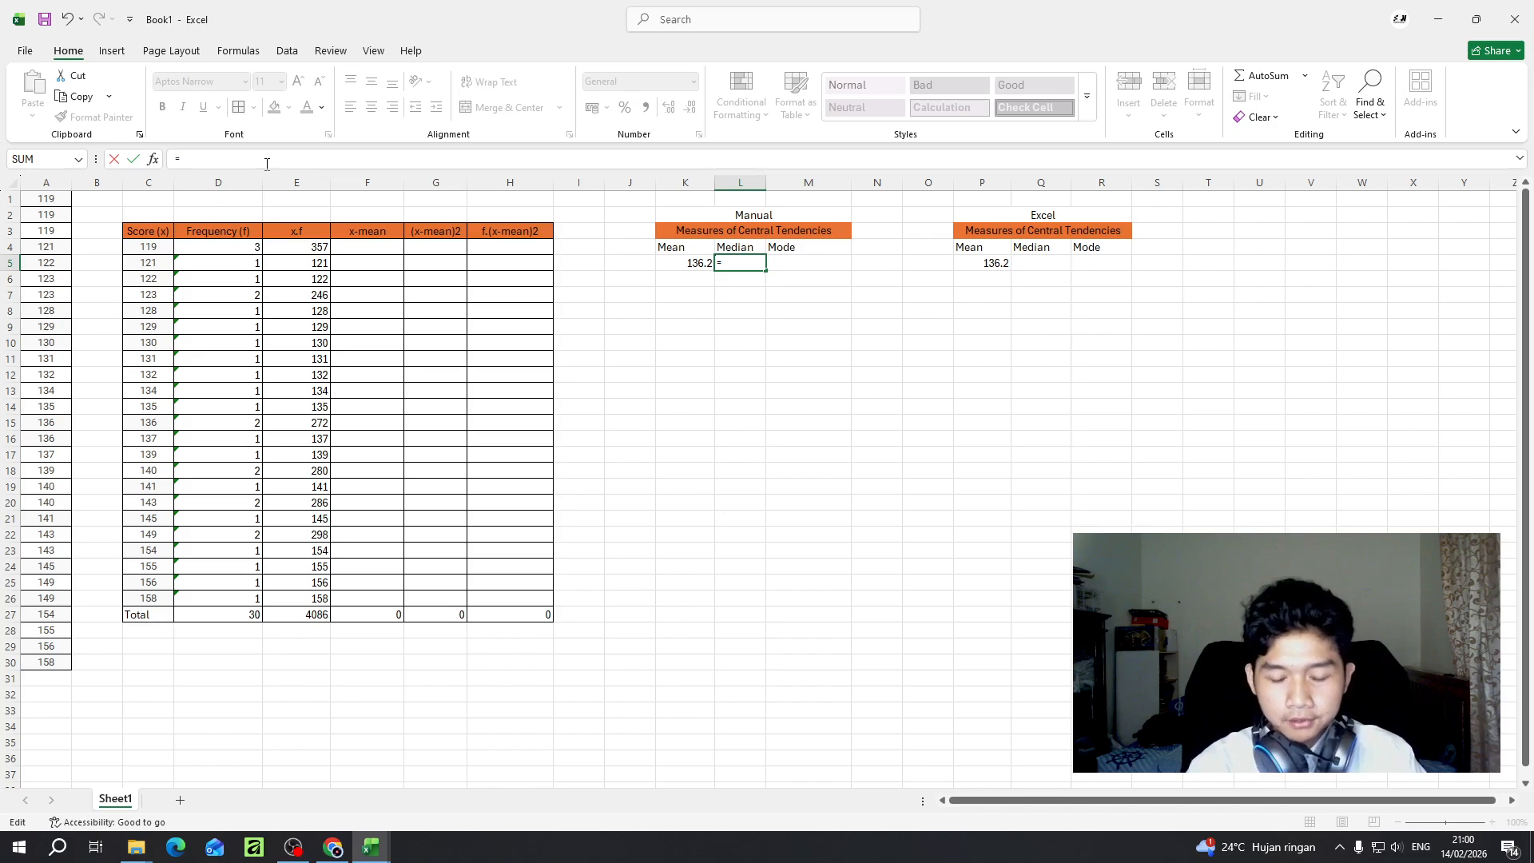
type("(")
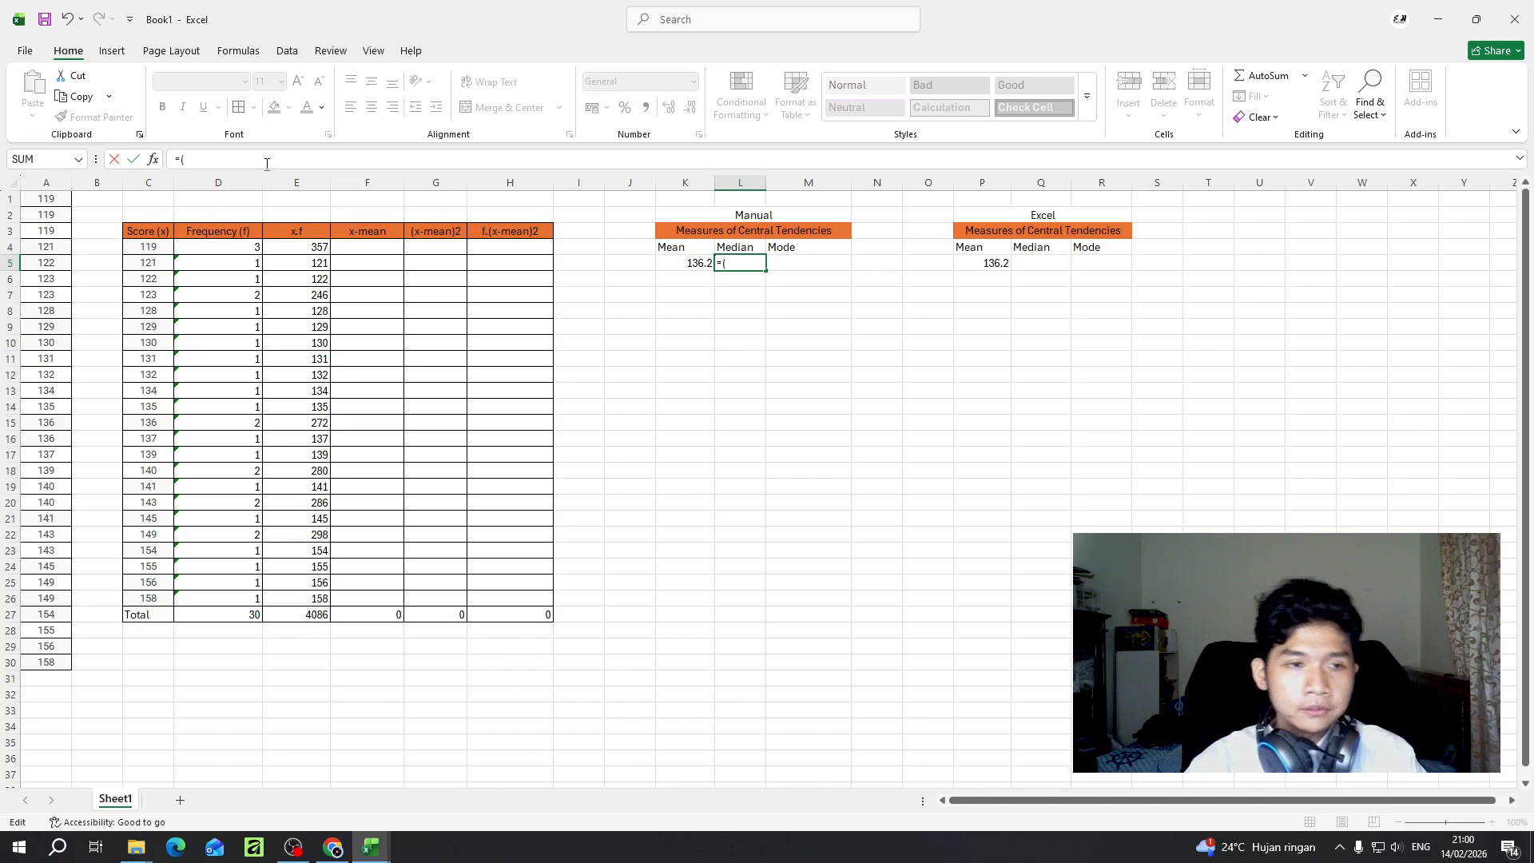
left_click(57, 422)
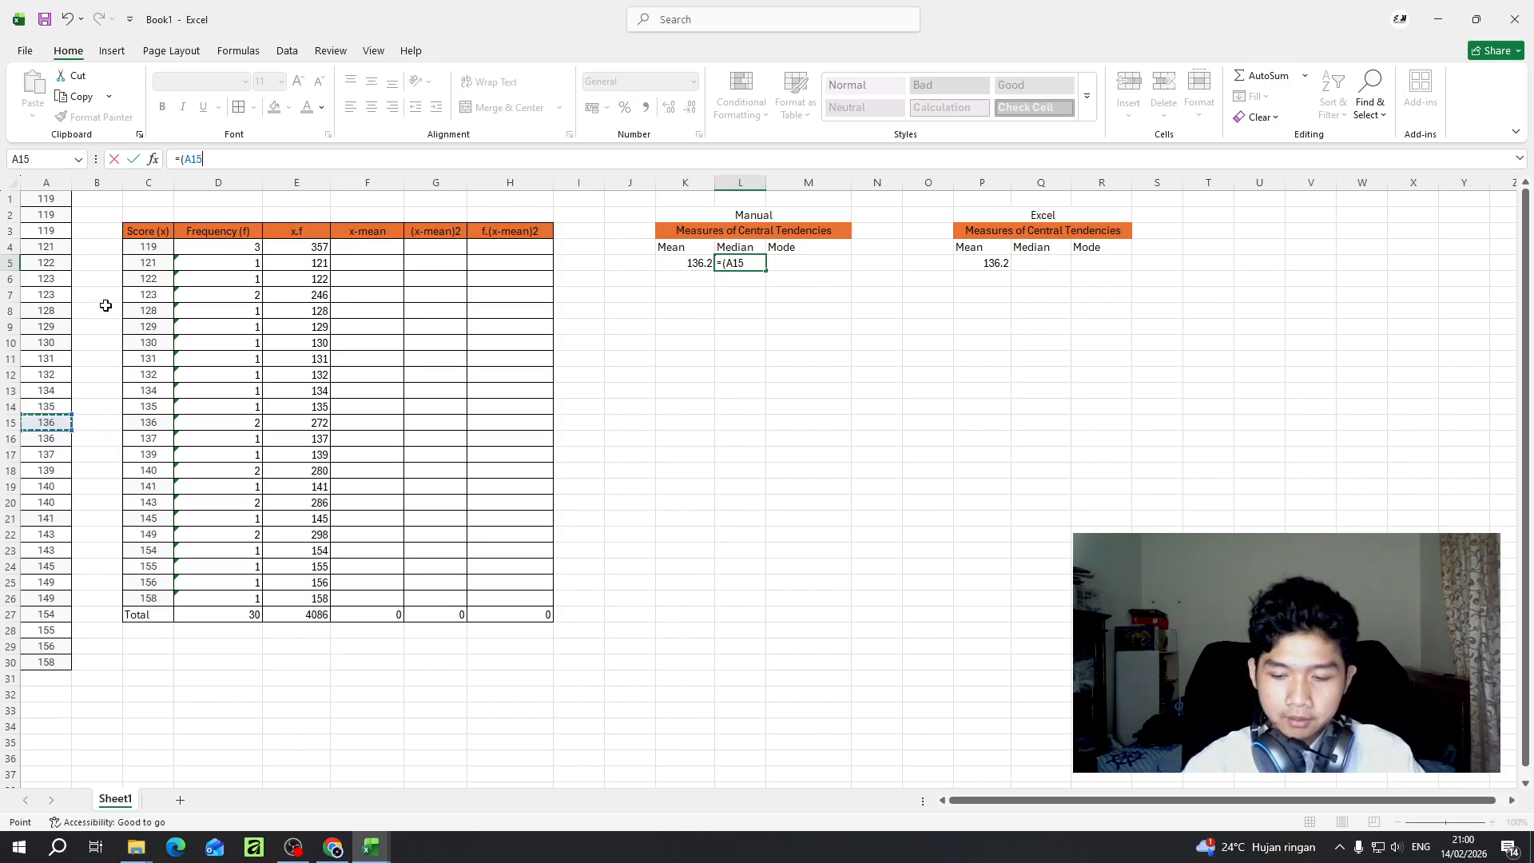
type("+")
left_click(46, 438)
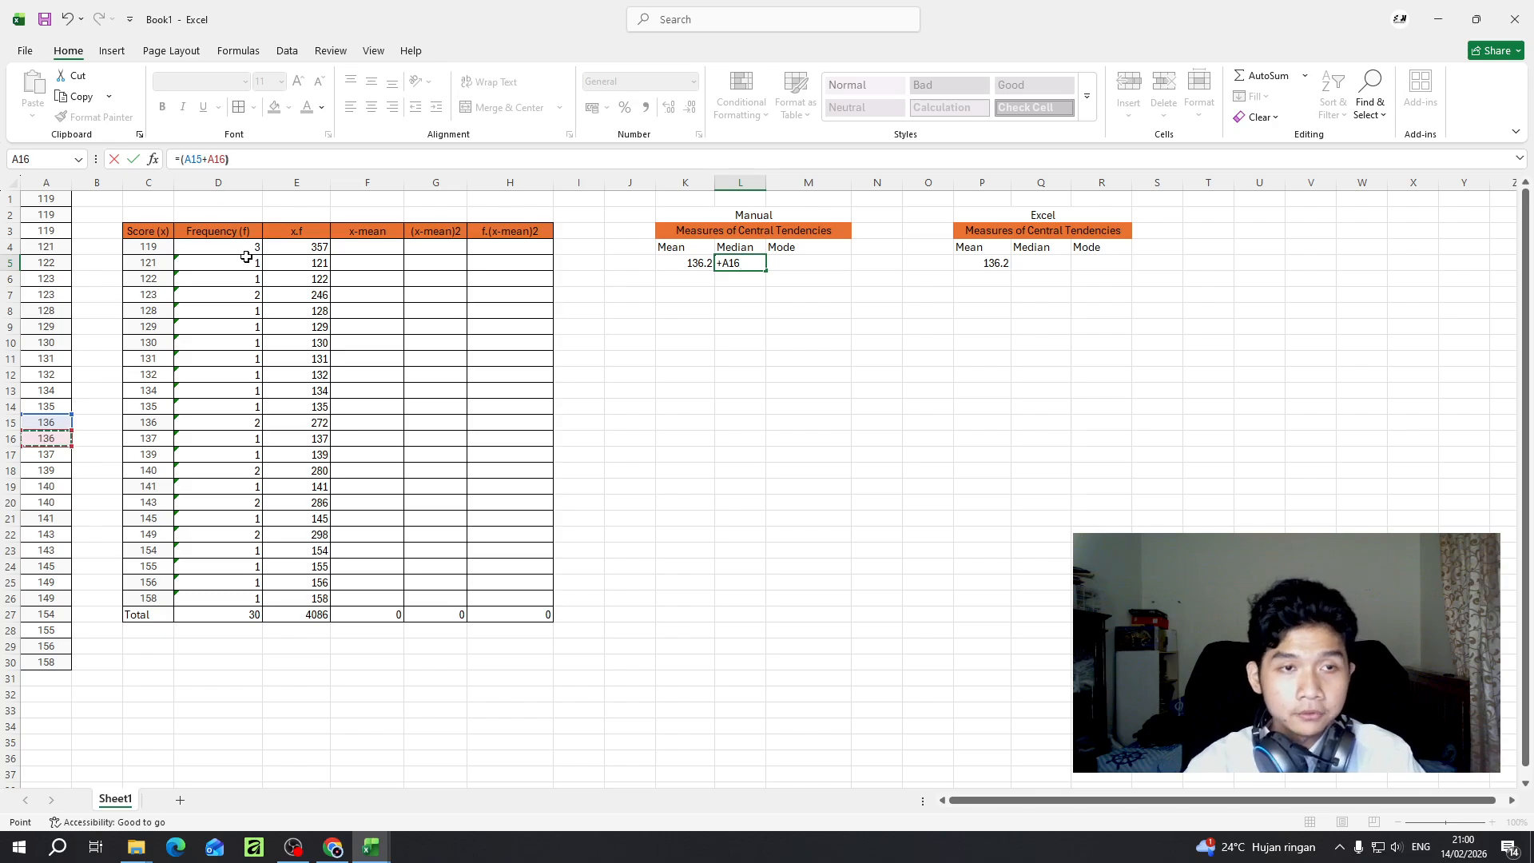
type(")")
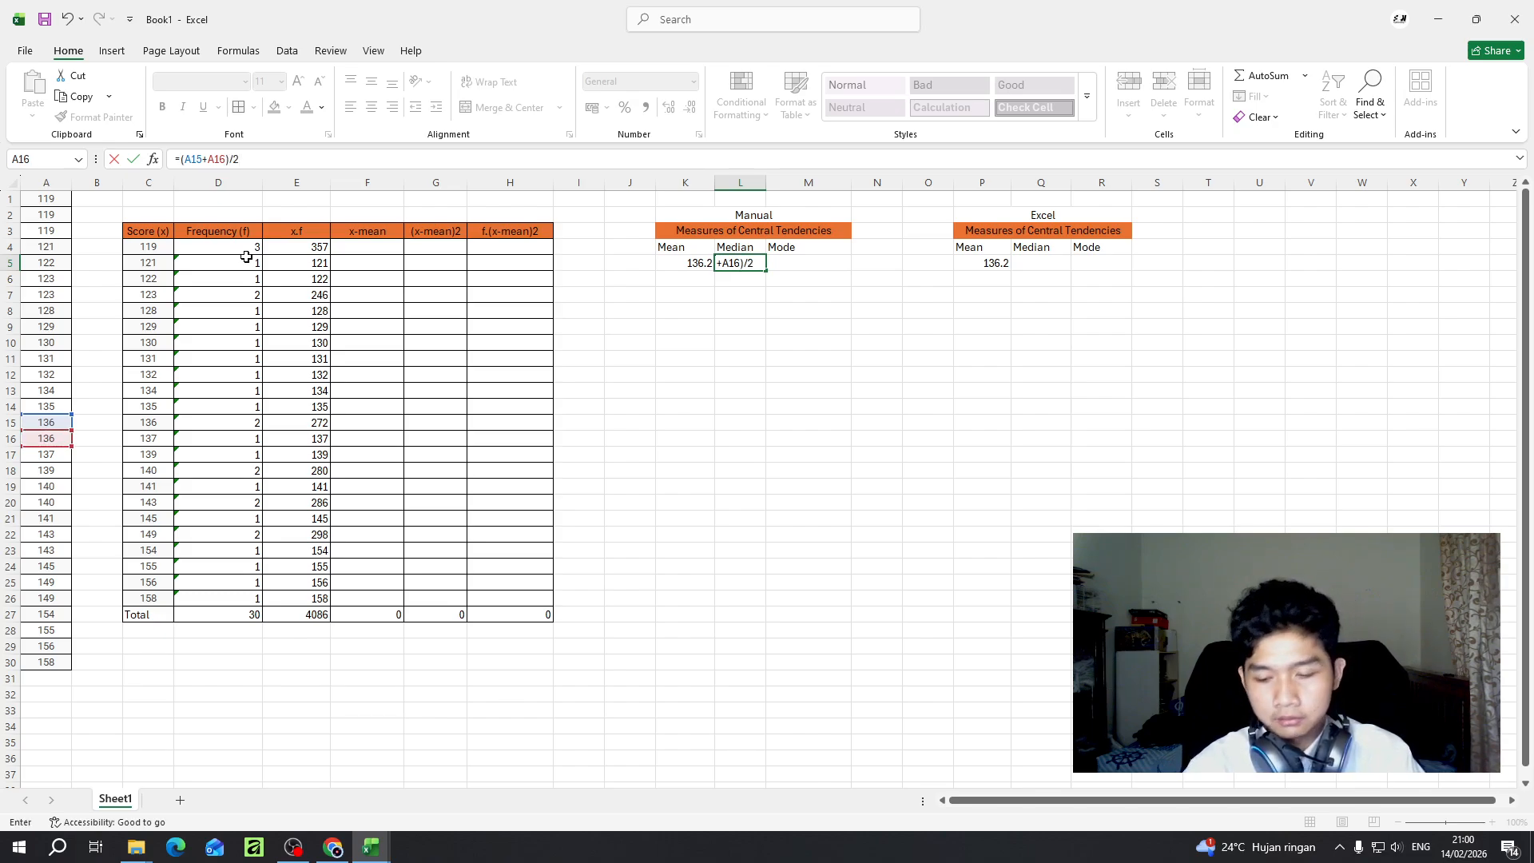
key("Return")
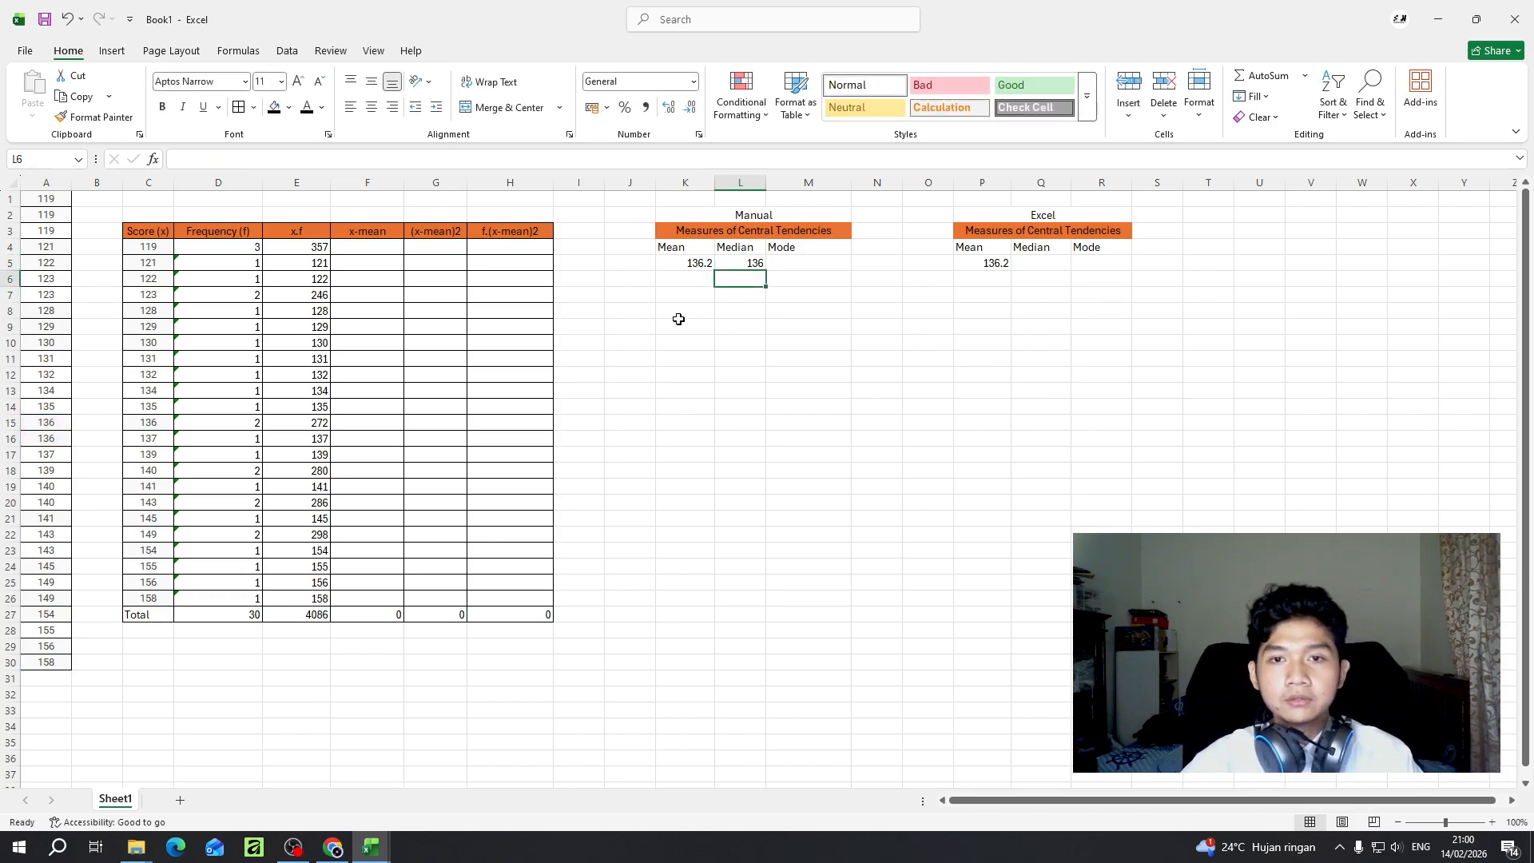
left_click(737, 268)
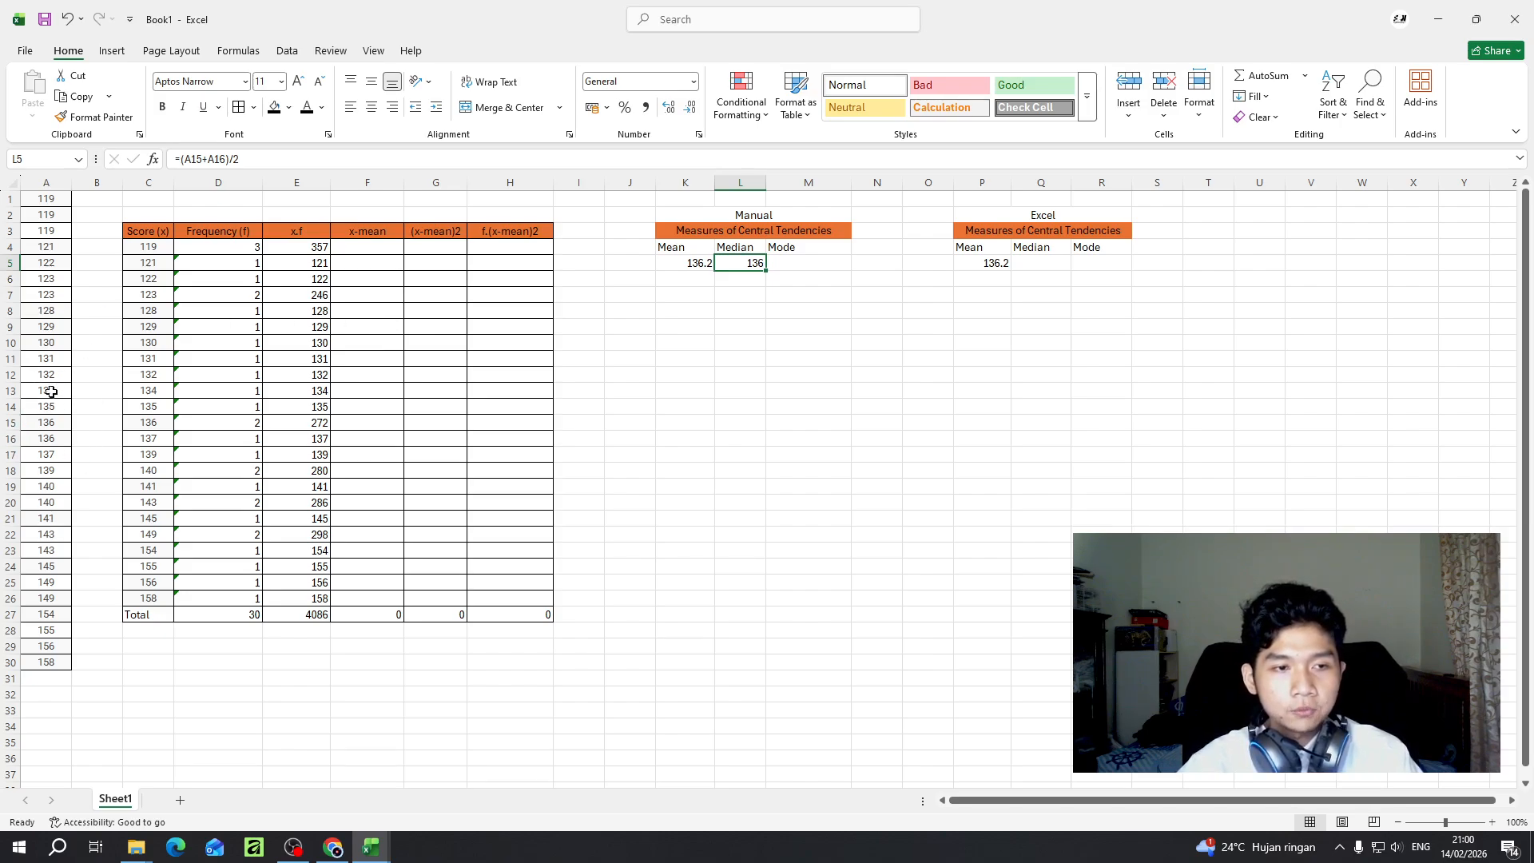
left_click(8, 422)
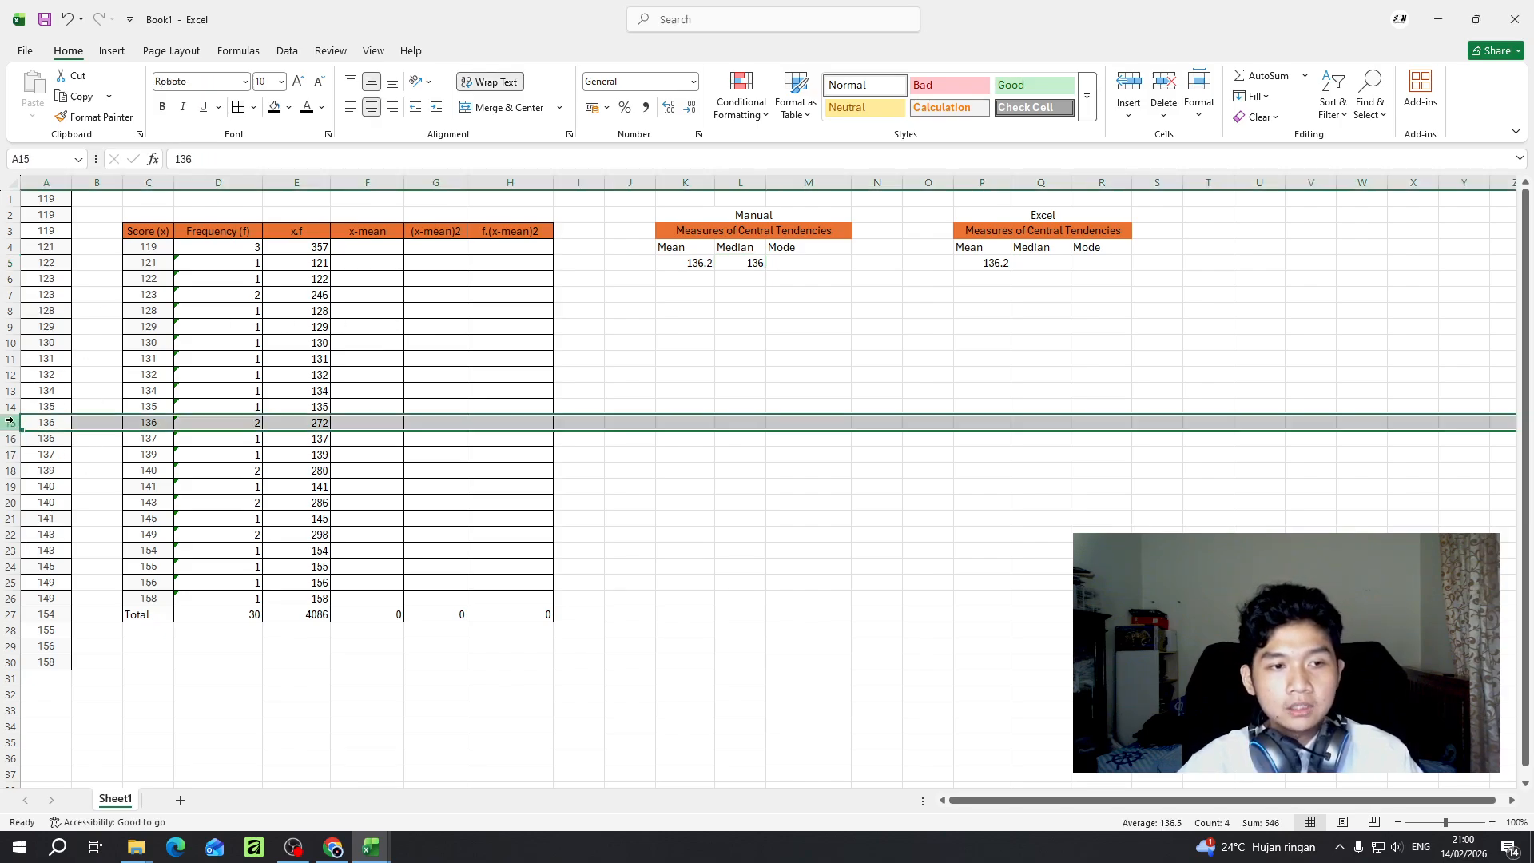
left_click(9, 438)
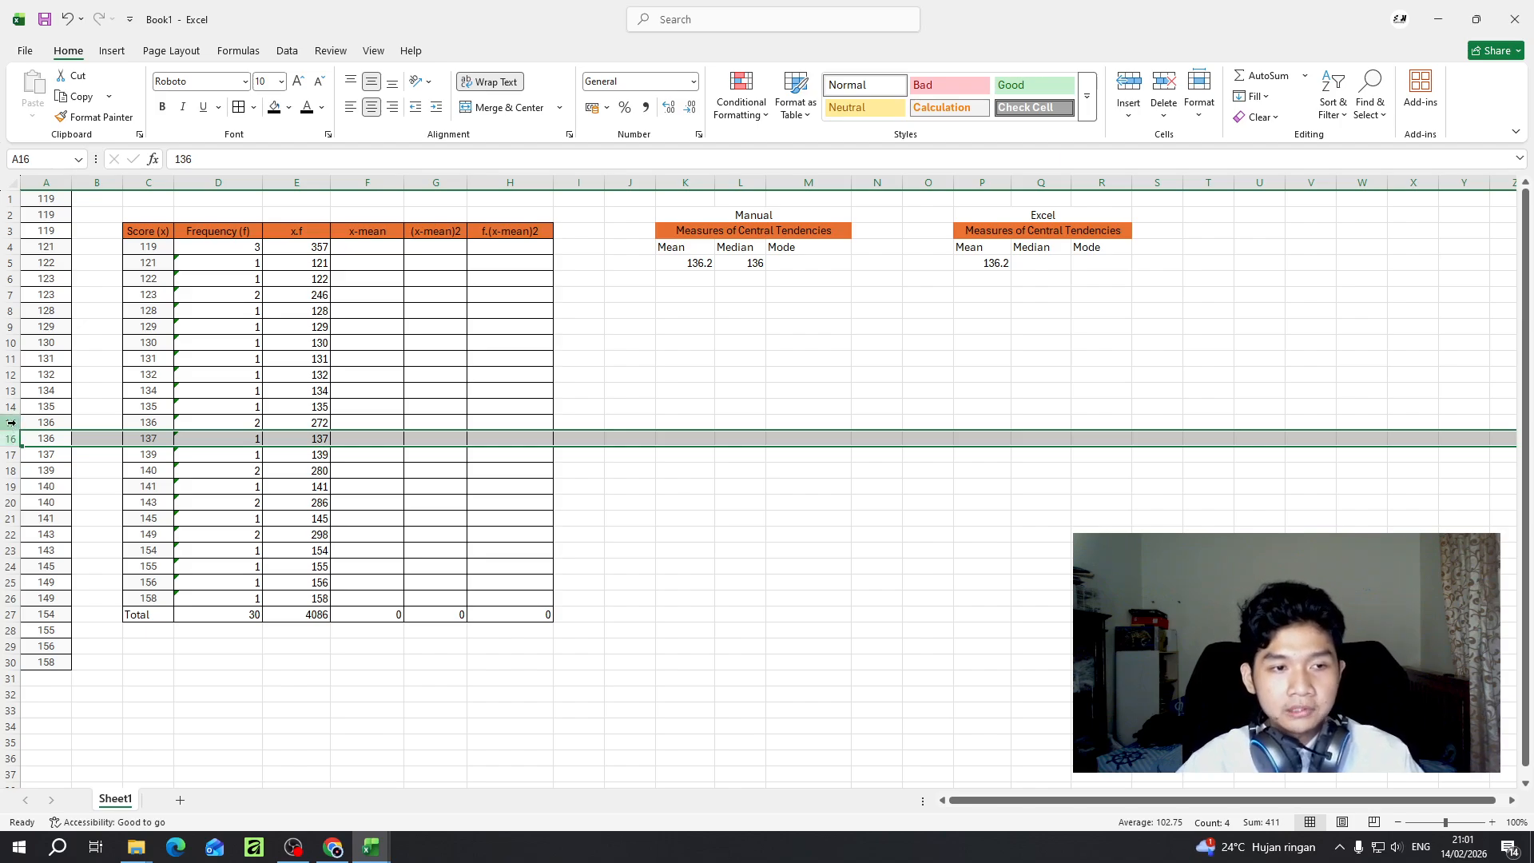
left_click(53, 437)
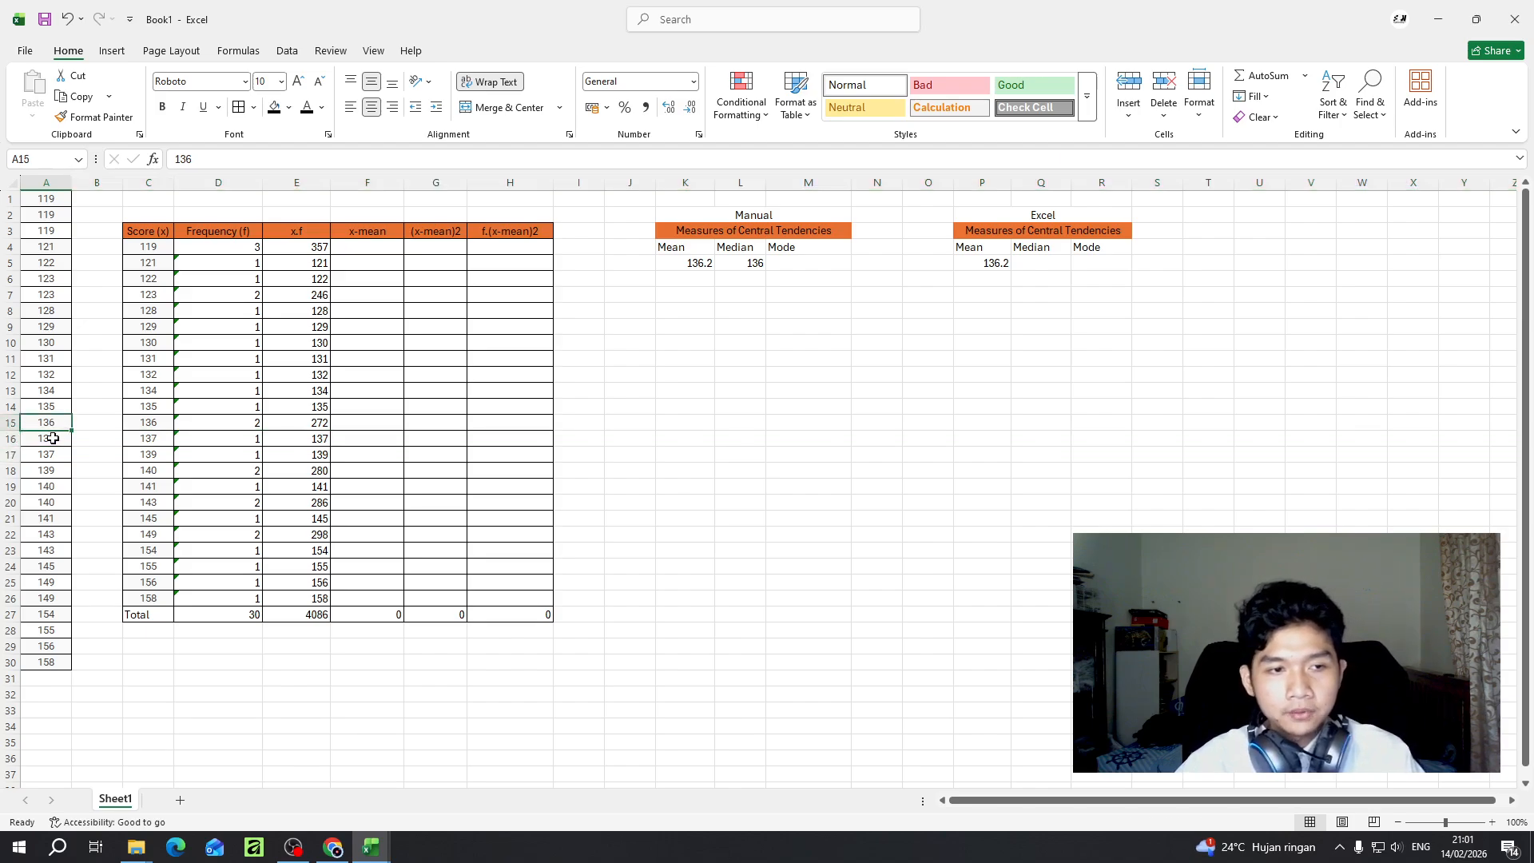
left_click(743, 263)
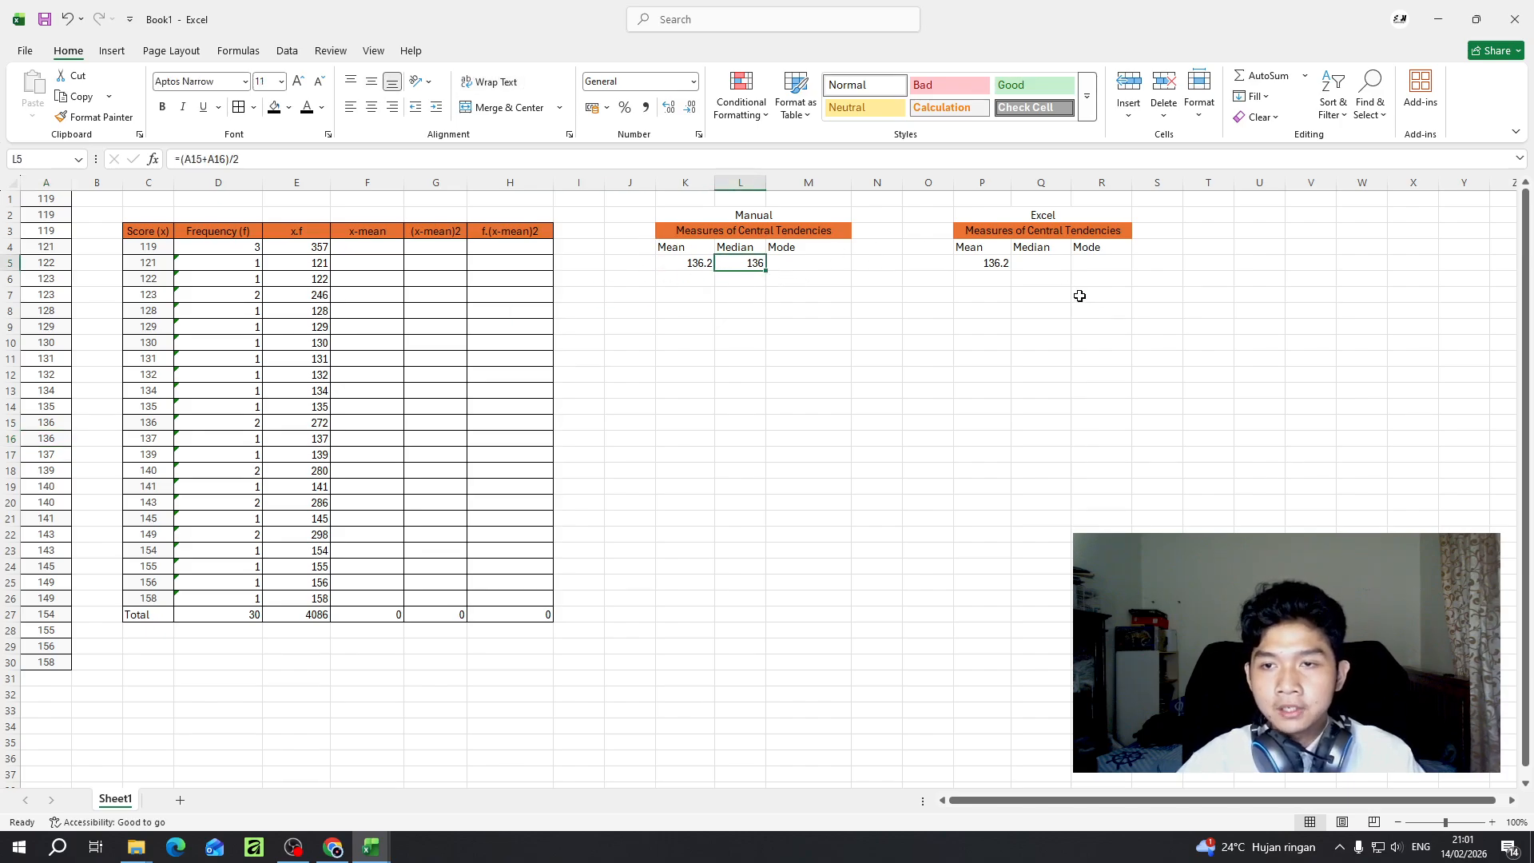
- Calculate the median of scores A1:A30 in Q5 of the Excel table with the MEDIAN function
left_click(1046, 266)
type("=")
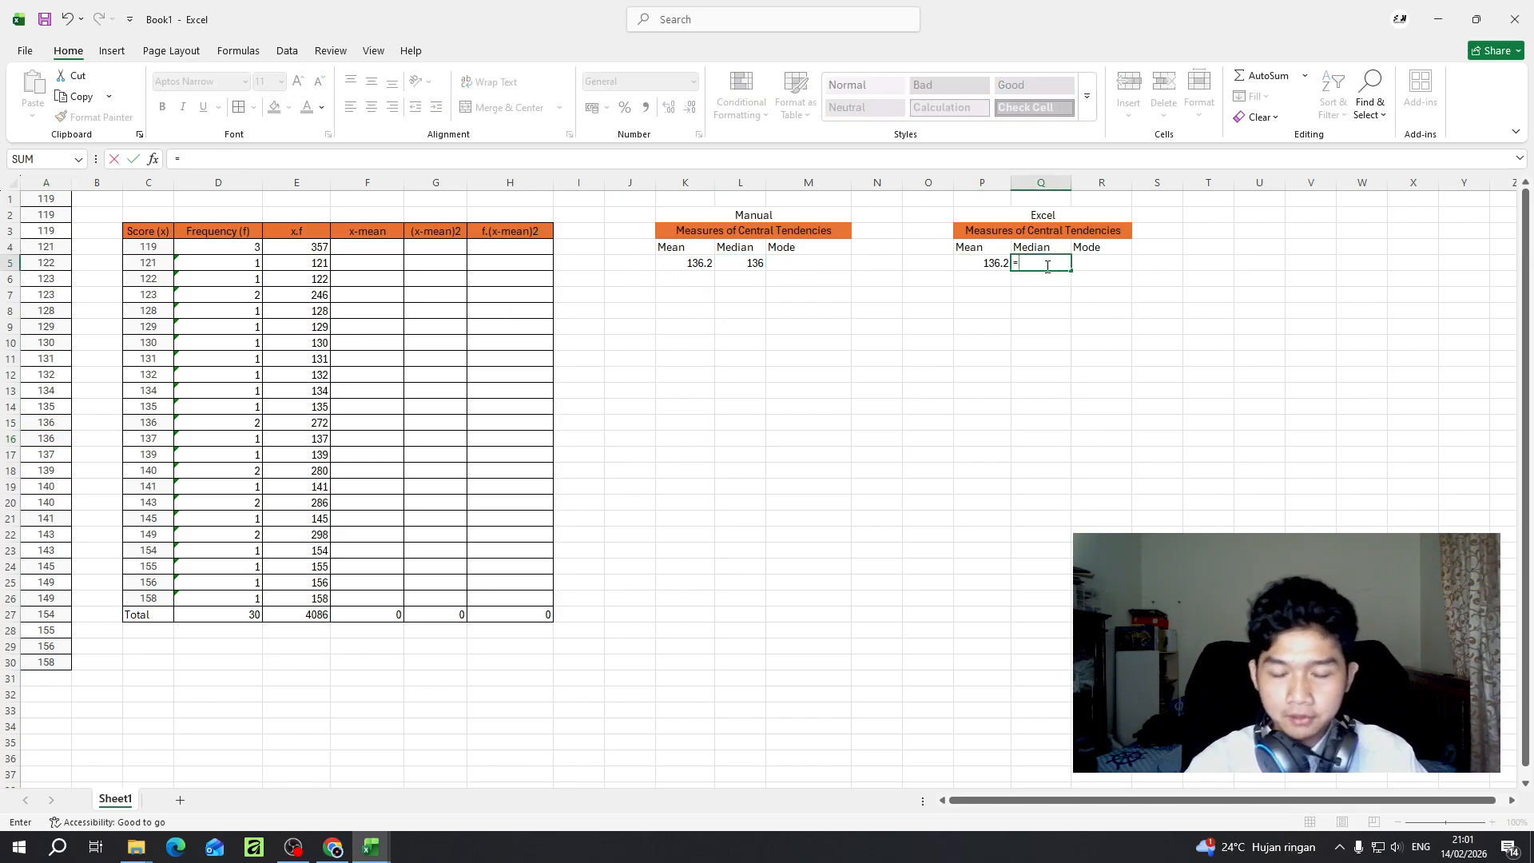
type("median")
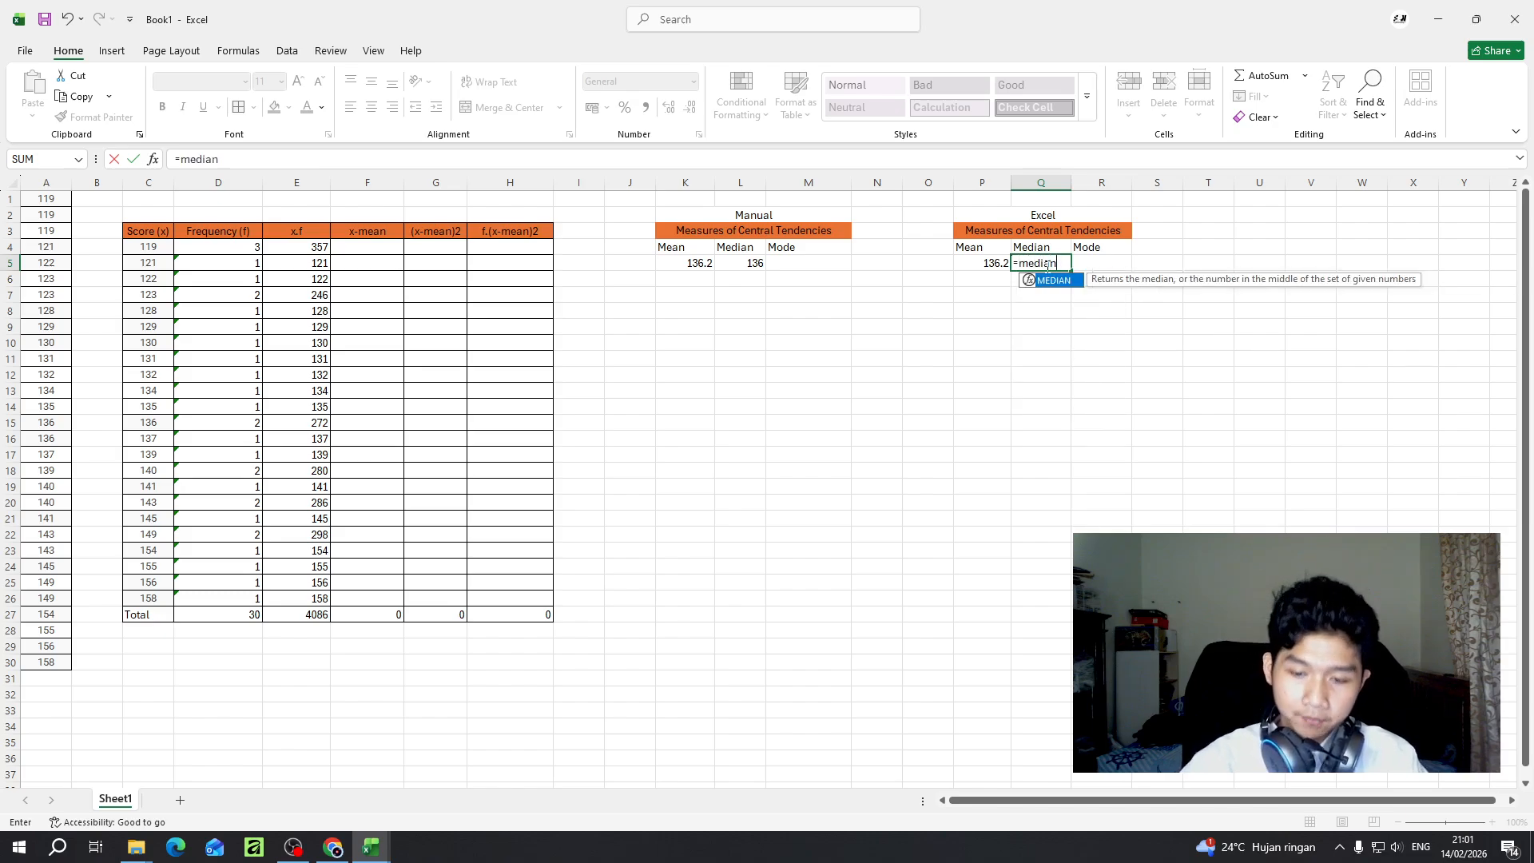
type("(")
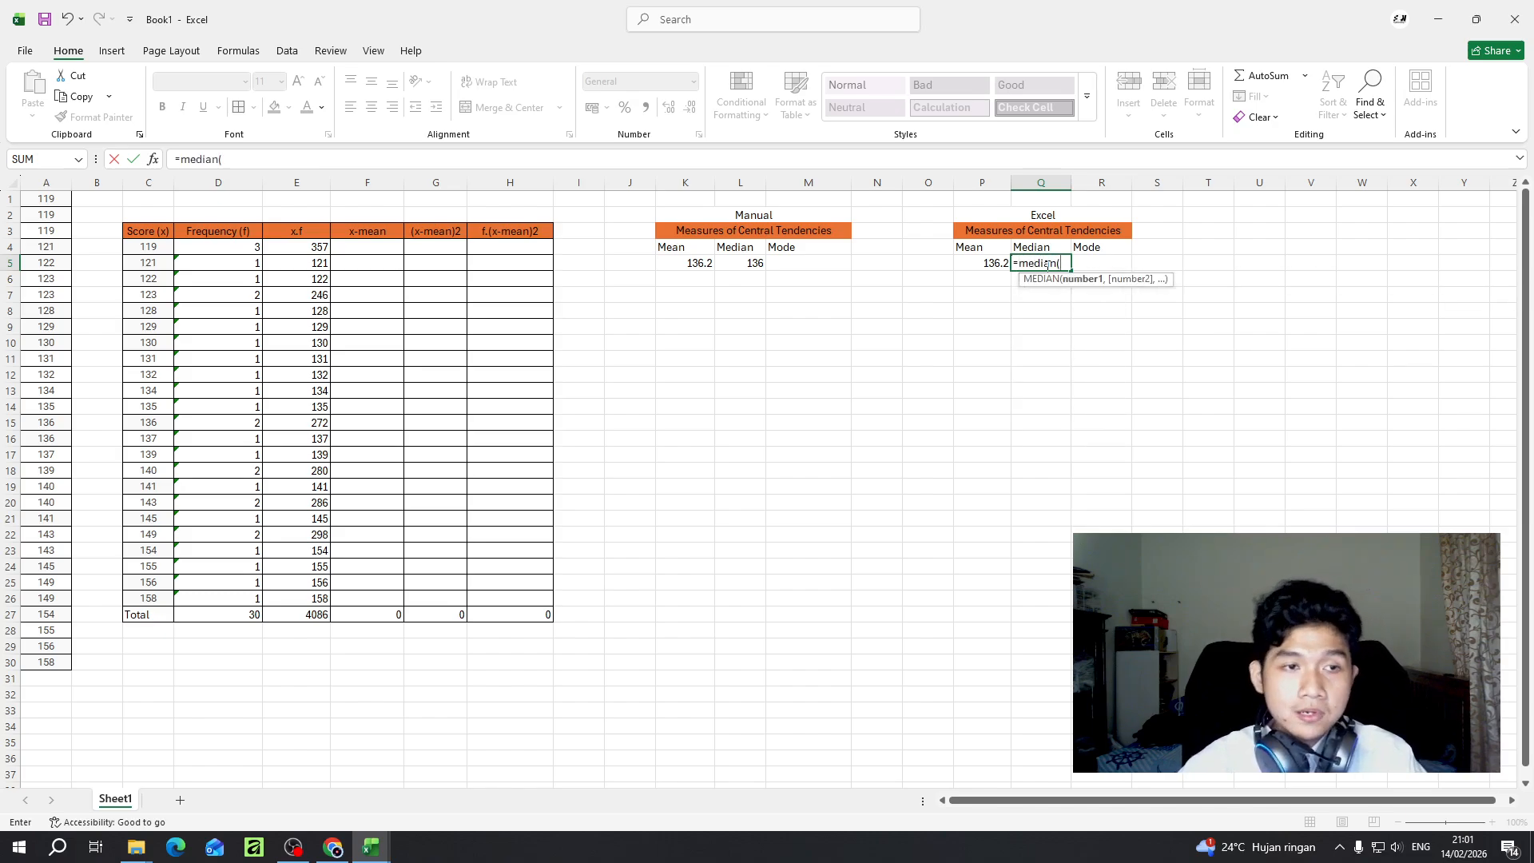
left_click_drag(48, 199, 46, 662)
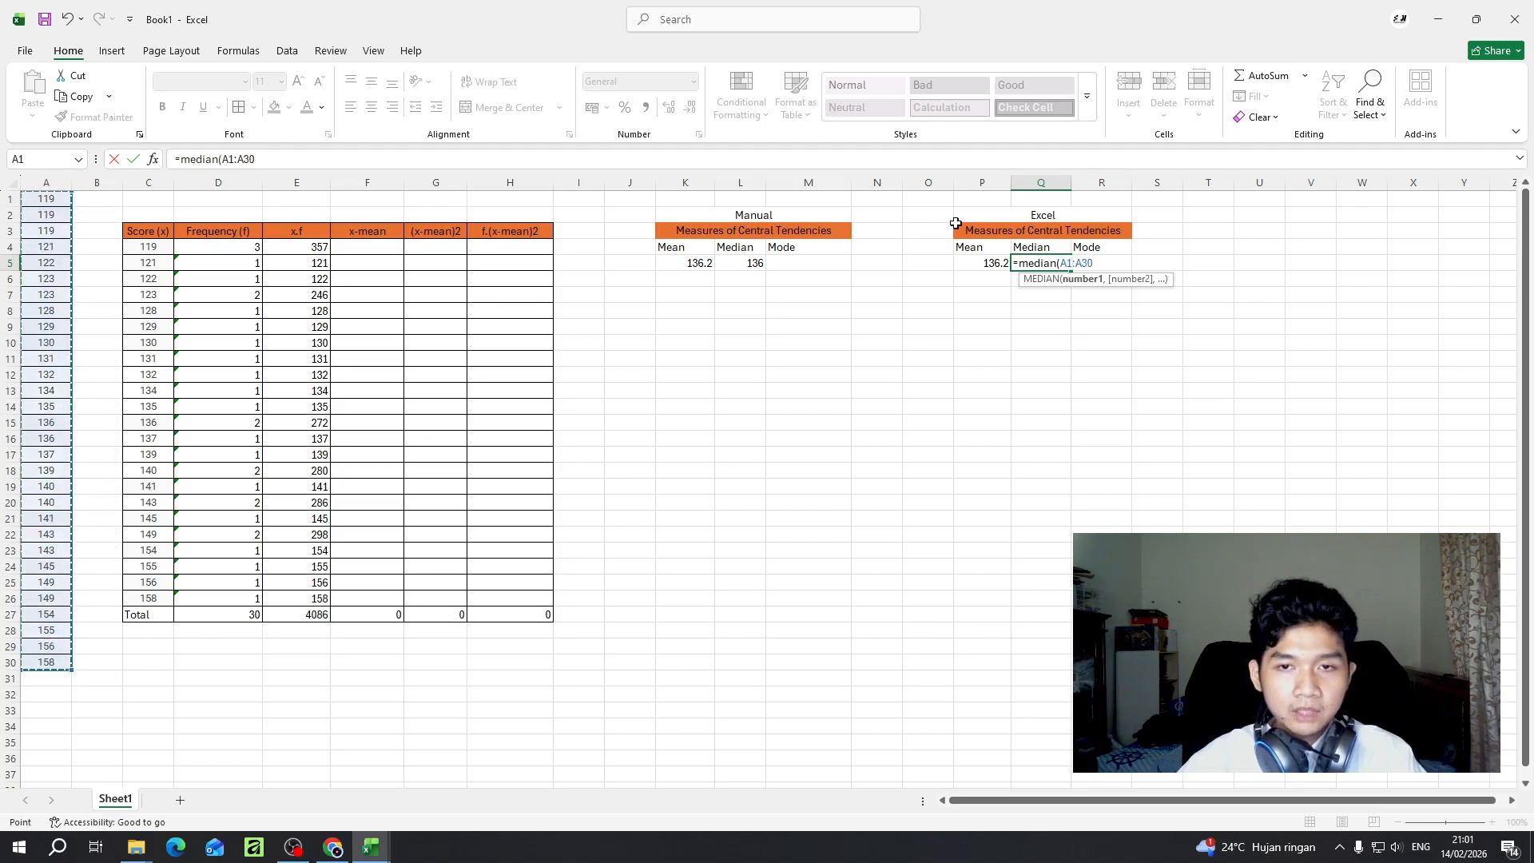
type(")")
key("Return")
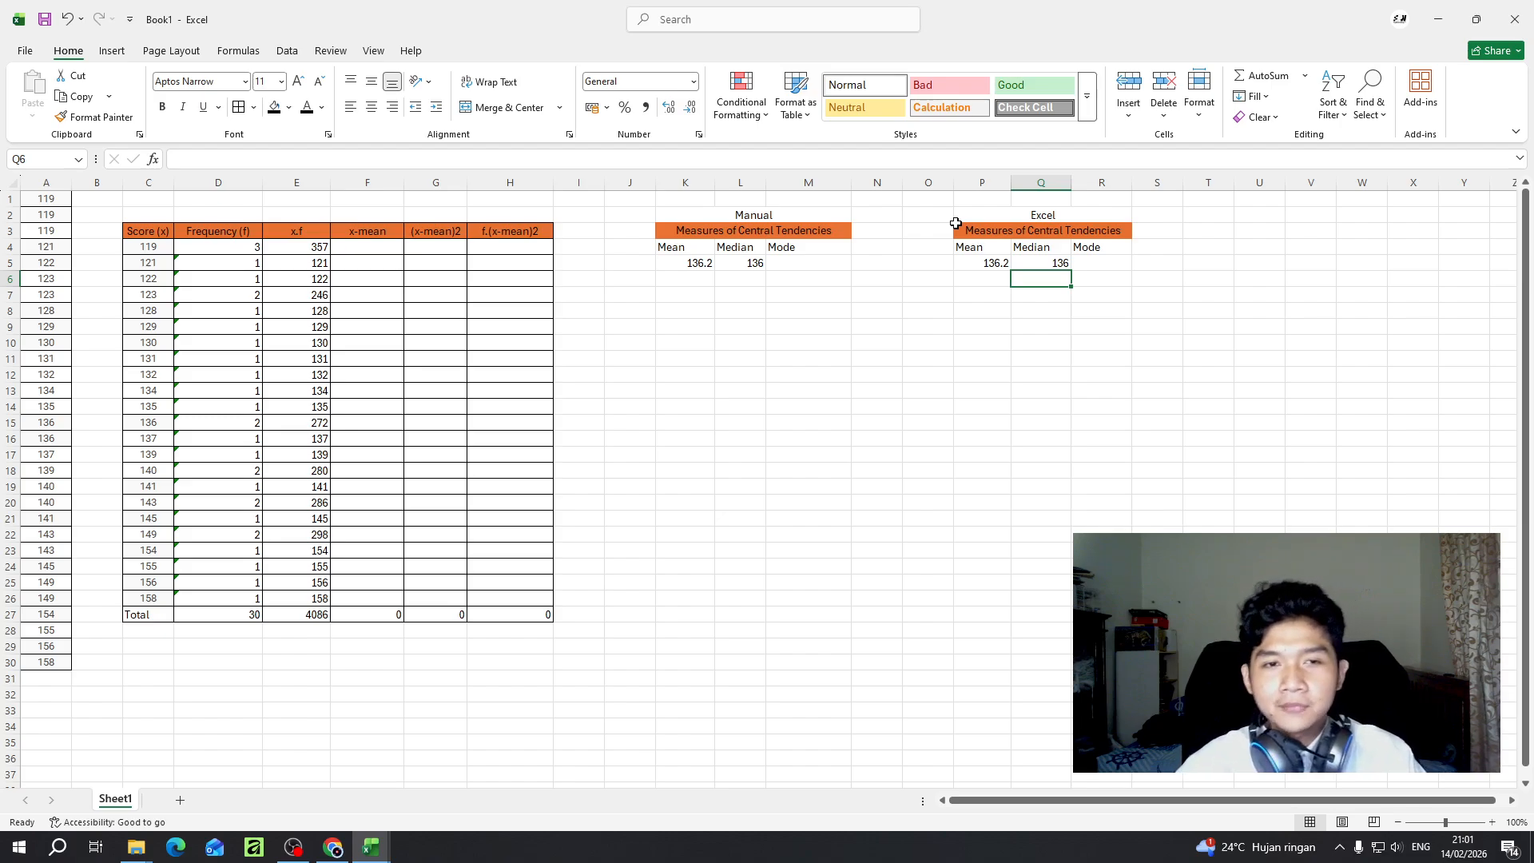
- Look for the highest frequency in column D and try entering =D4 as the manual mode in M5
left_click(803, 267)
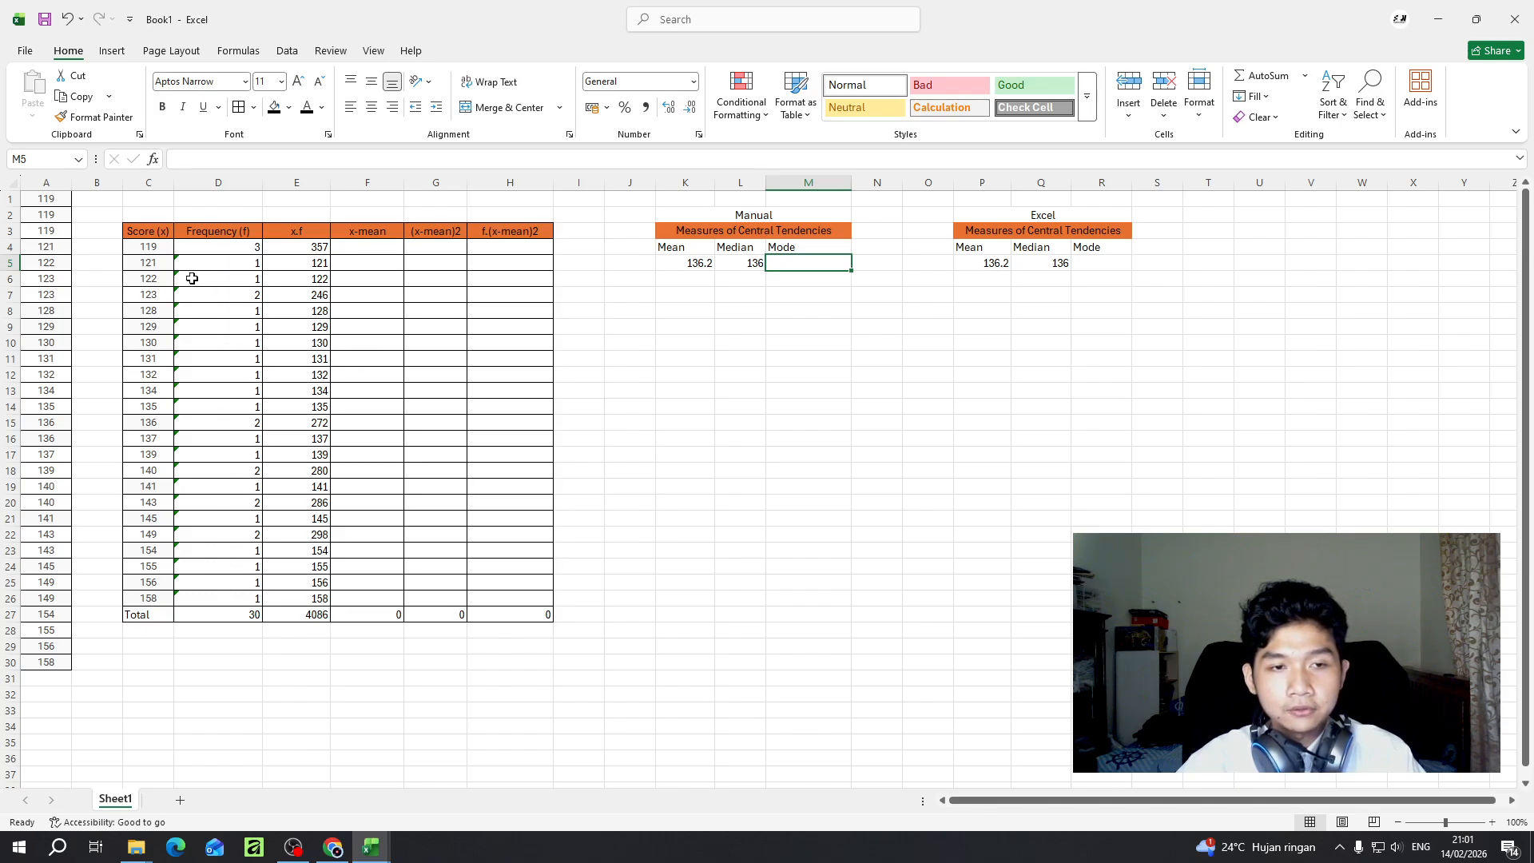
left_click(214, 251)
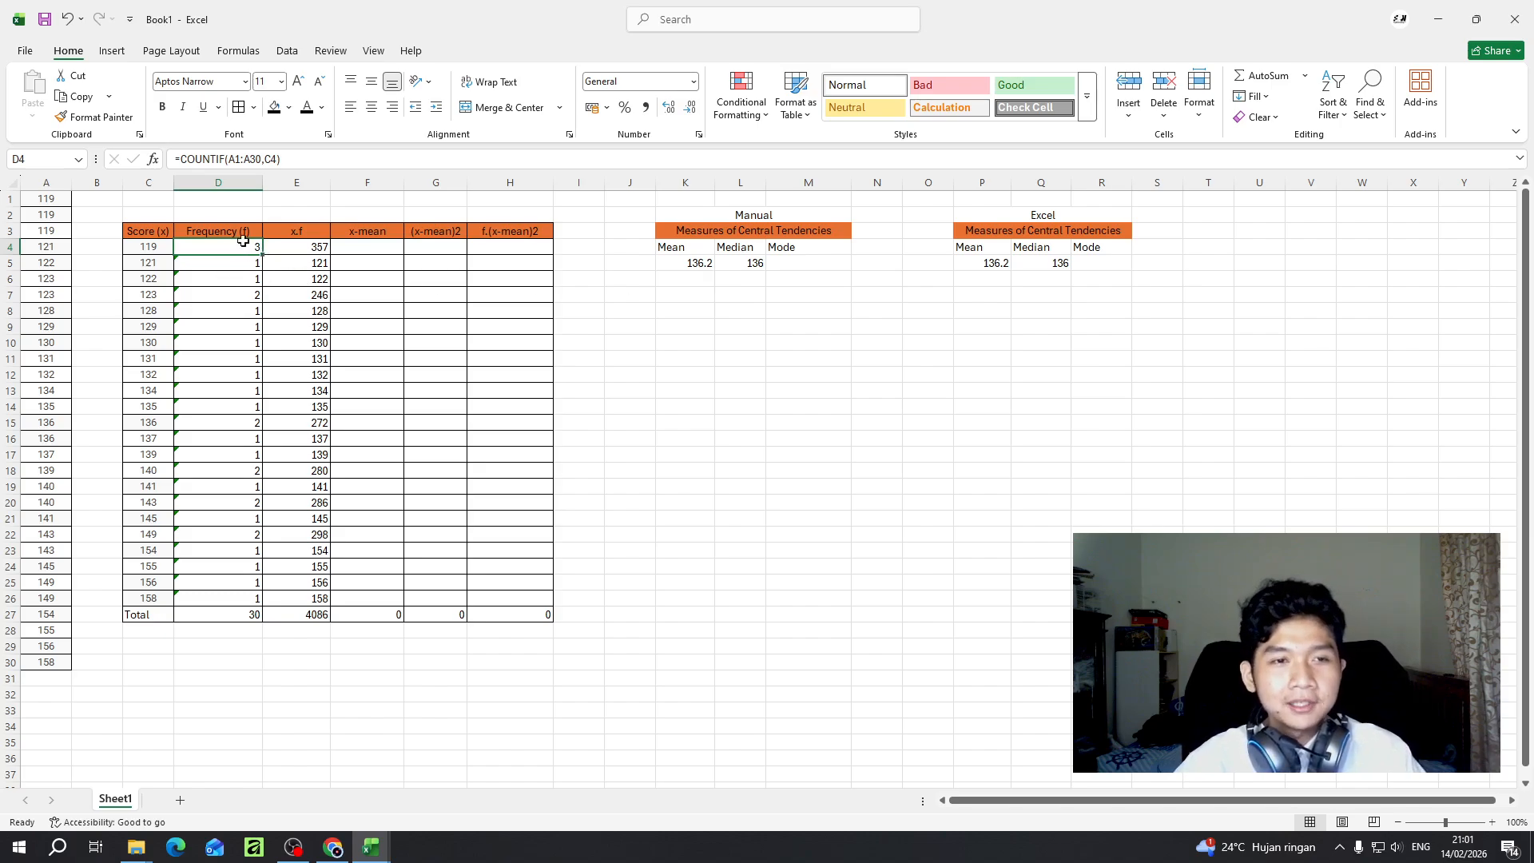
left_click(209, 268)
left_click(233, 294)
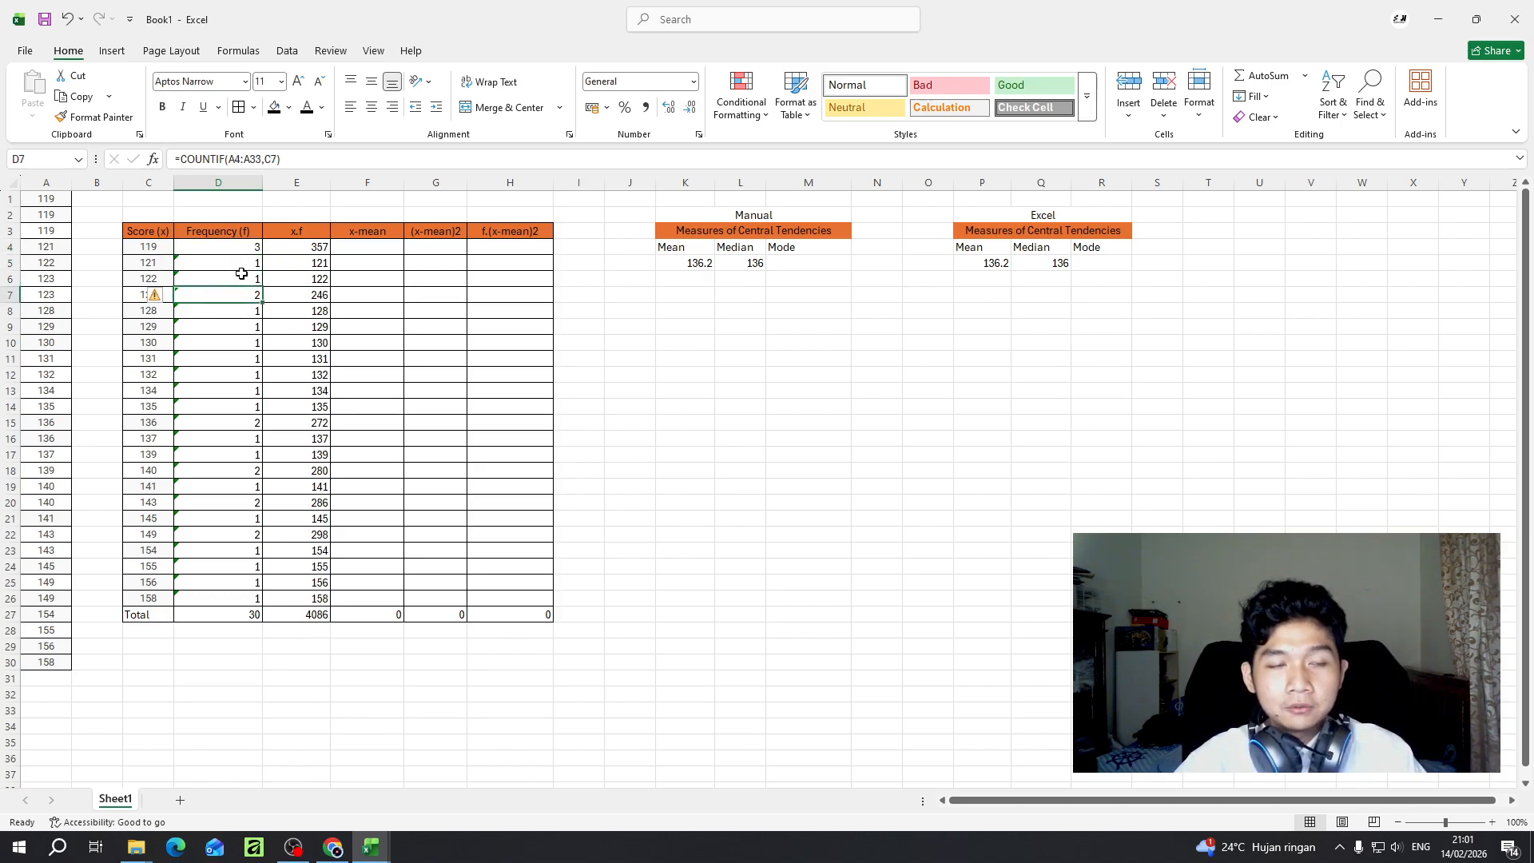
left_click(249, 250)
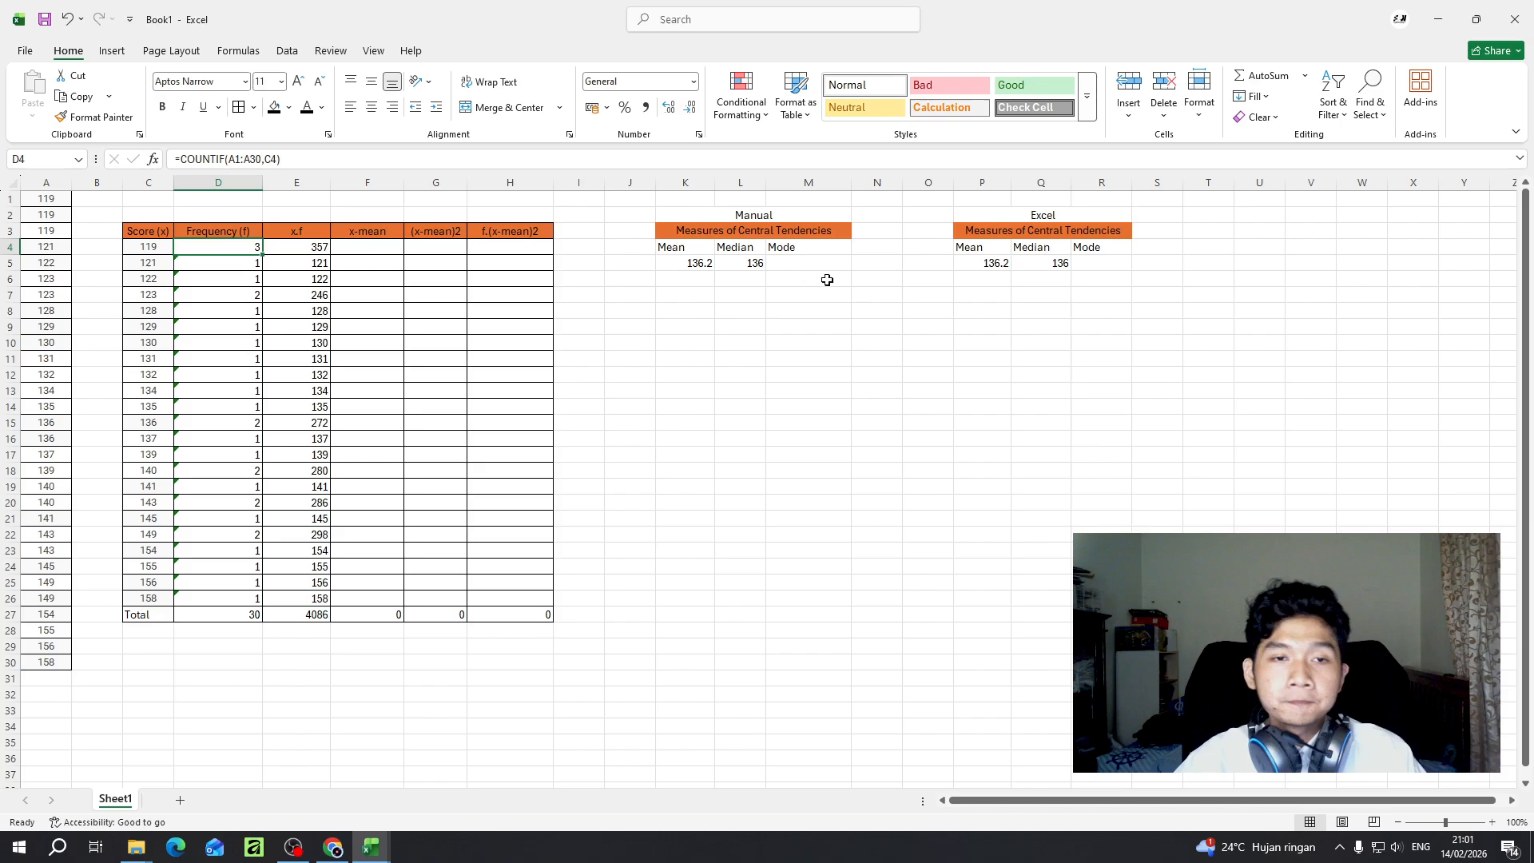
left_click(791, 264)
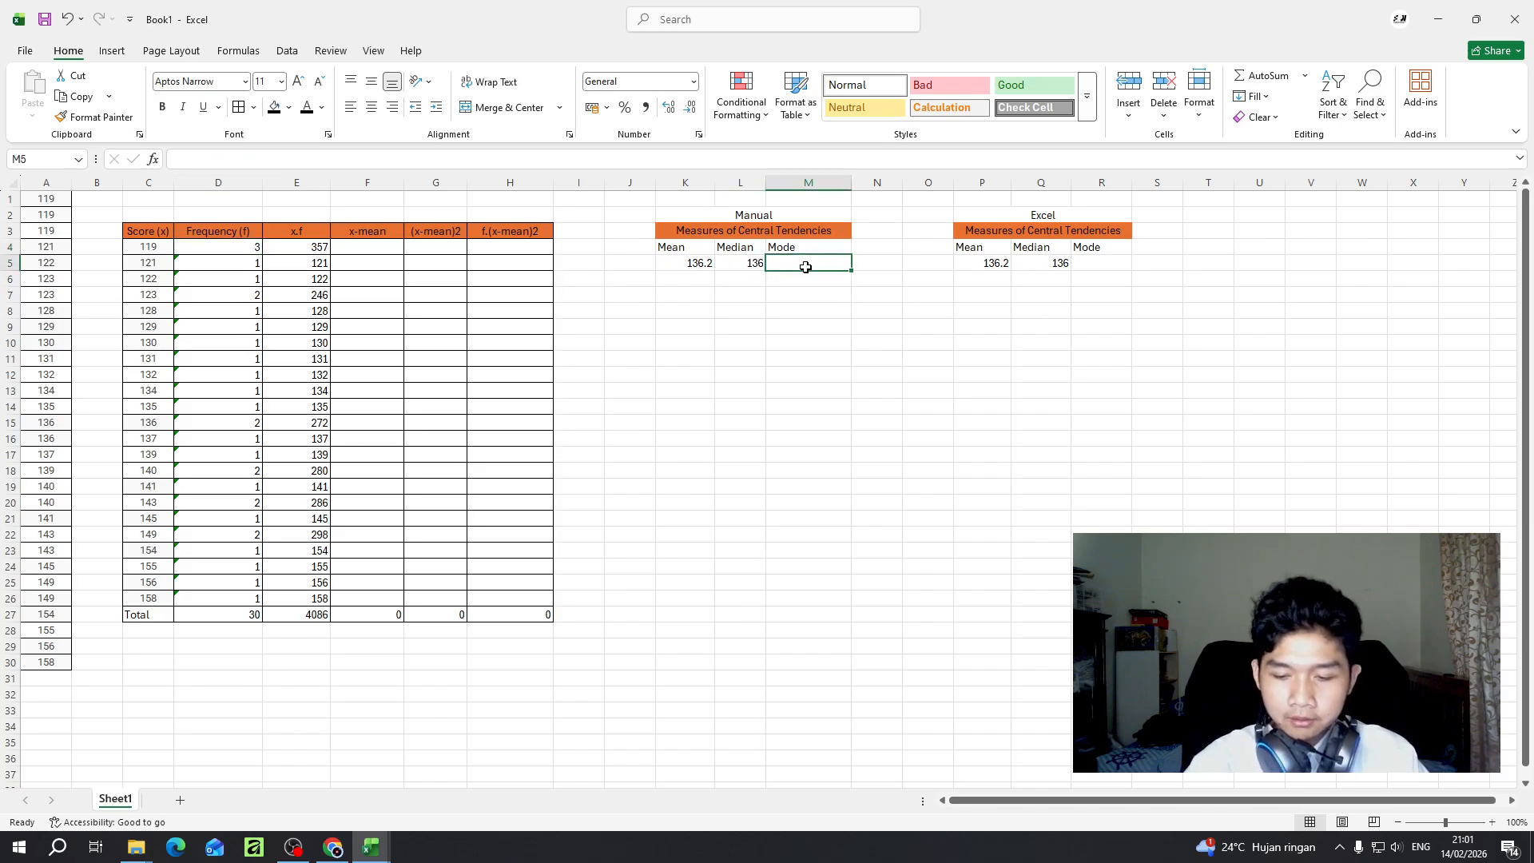
type("=")
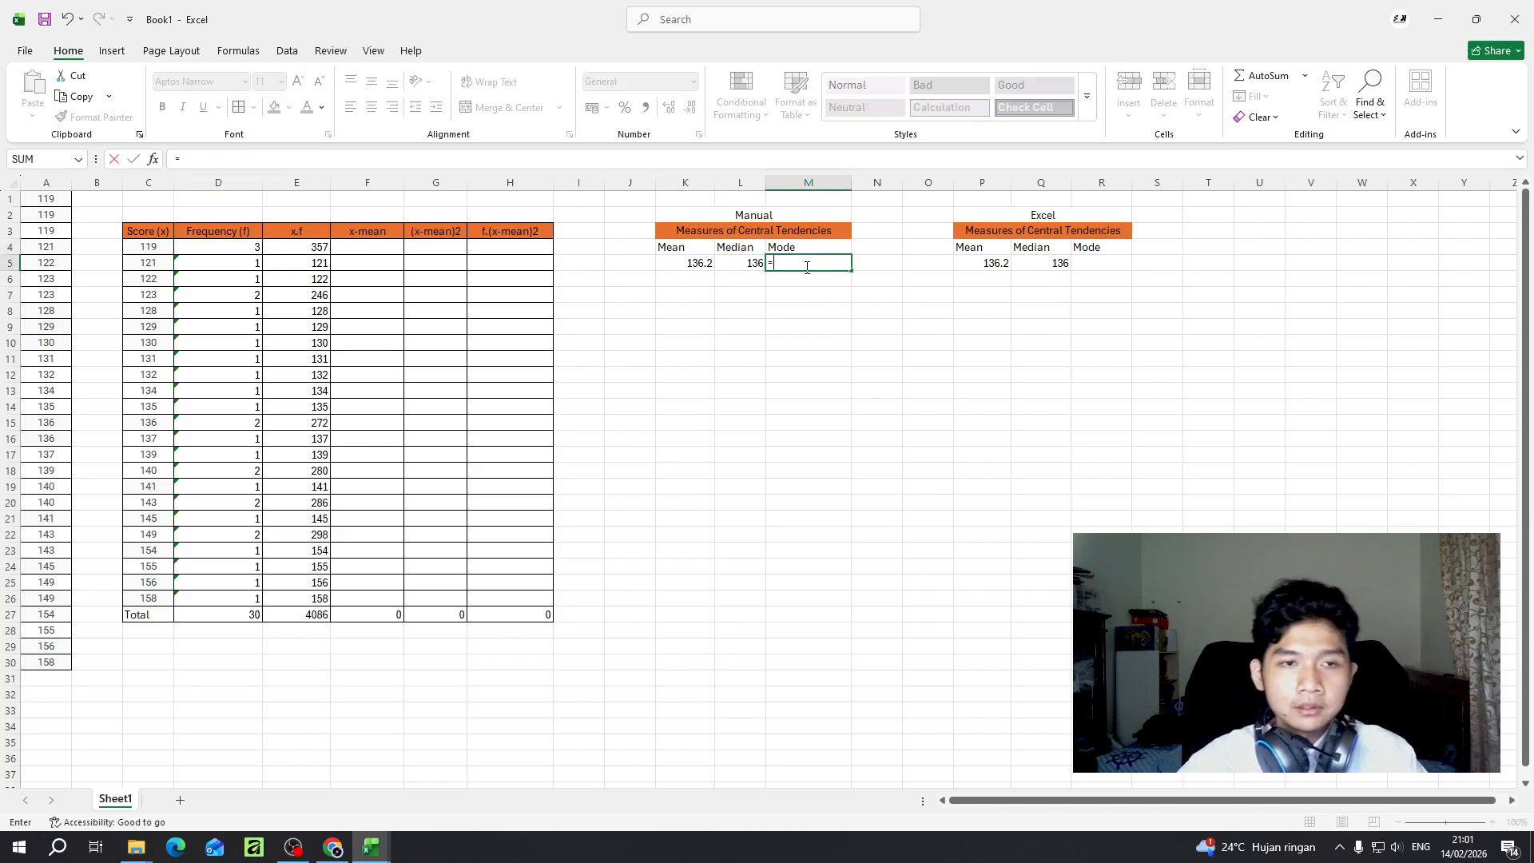
left_click(203, 250)
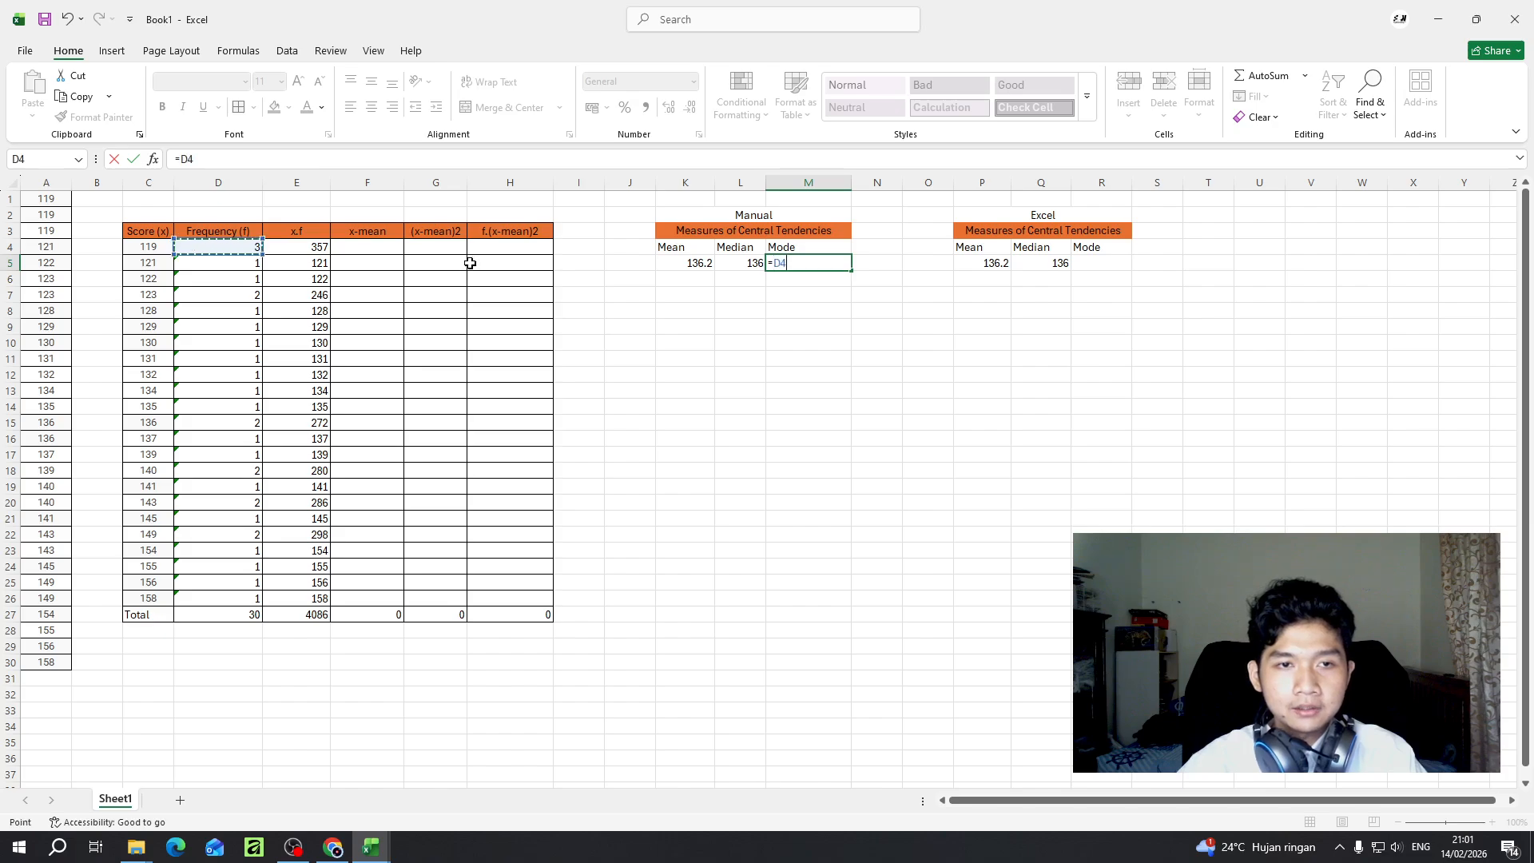
key("Return")
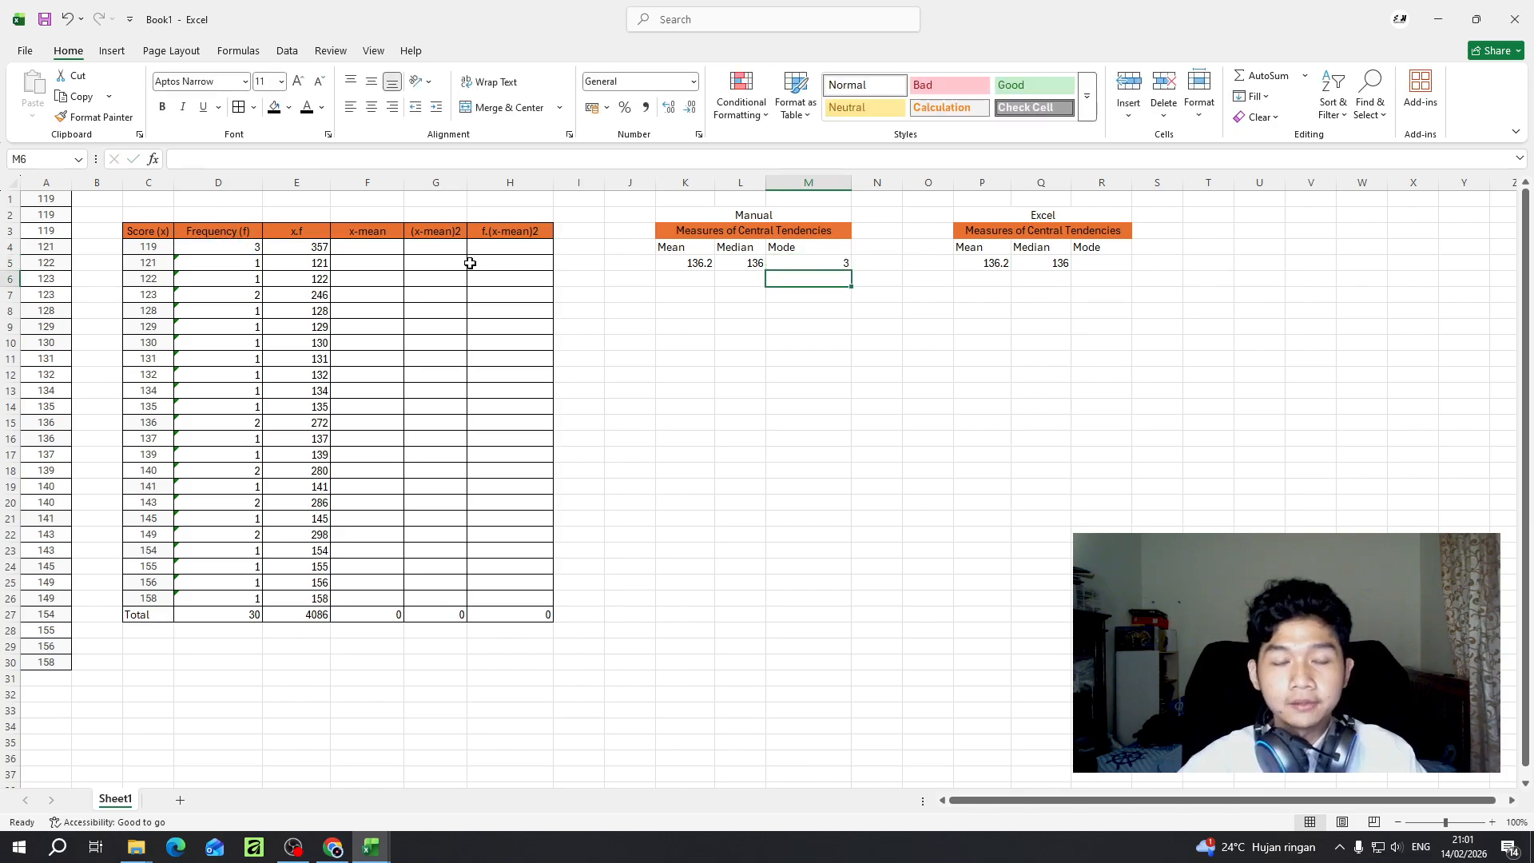
key("ctrl+z")
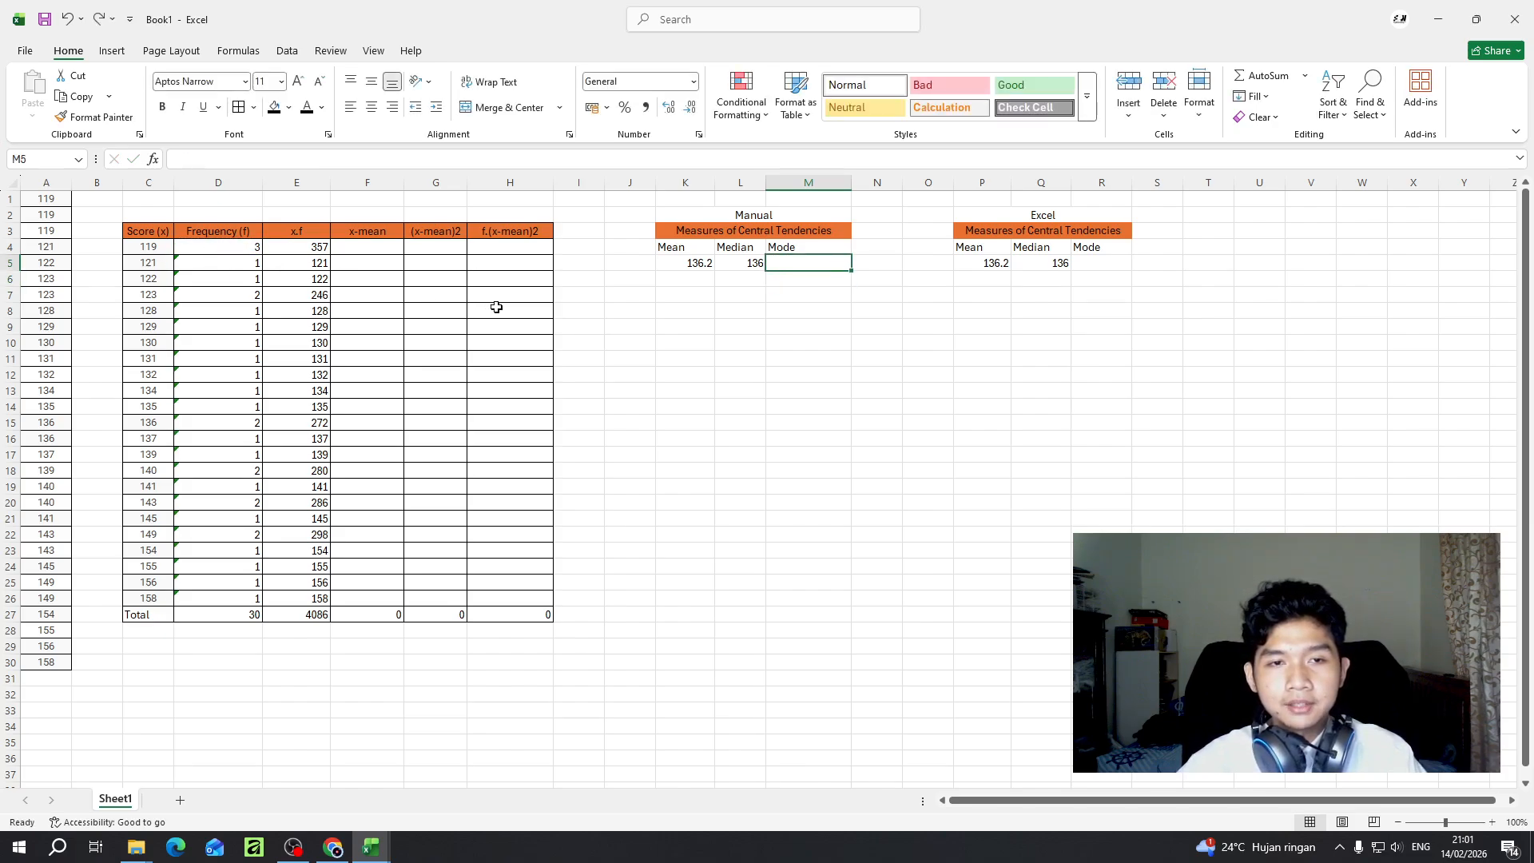
- Set the manual mode in M5 to the most frequent score with =C4
left_click(210, 160)
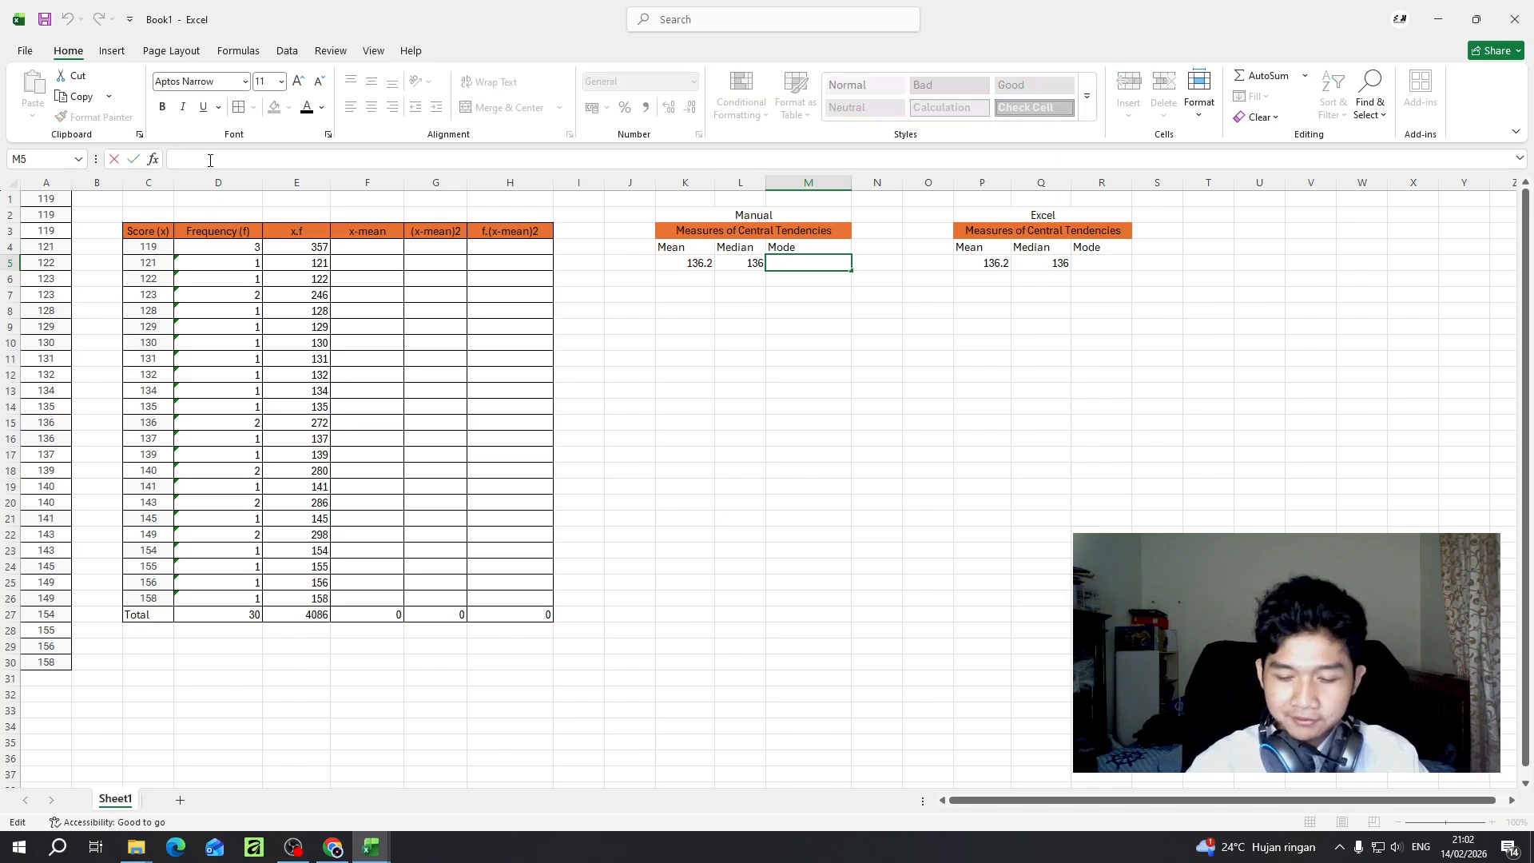
type("=")
left_click(152, 249)
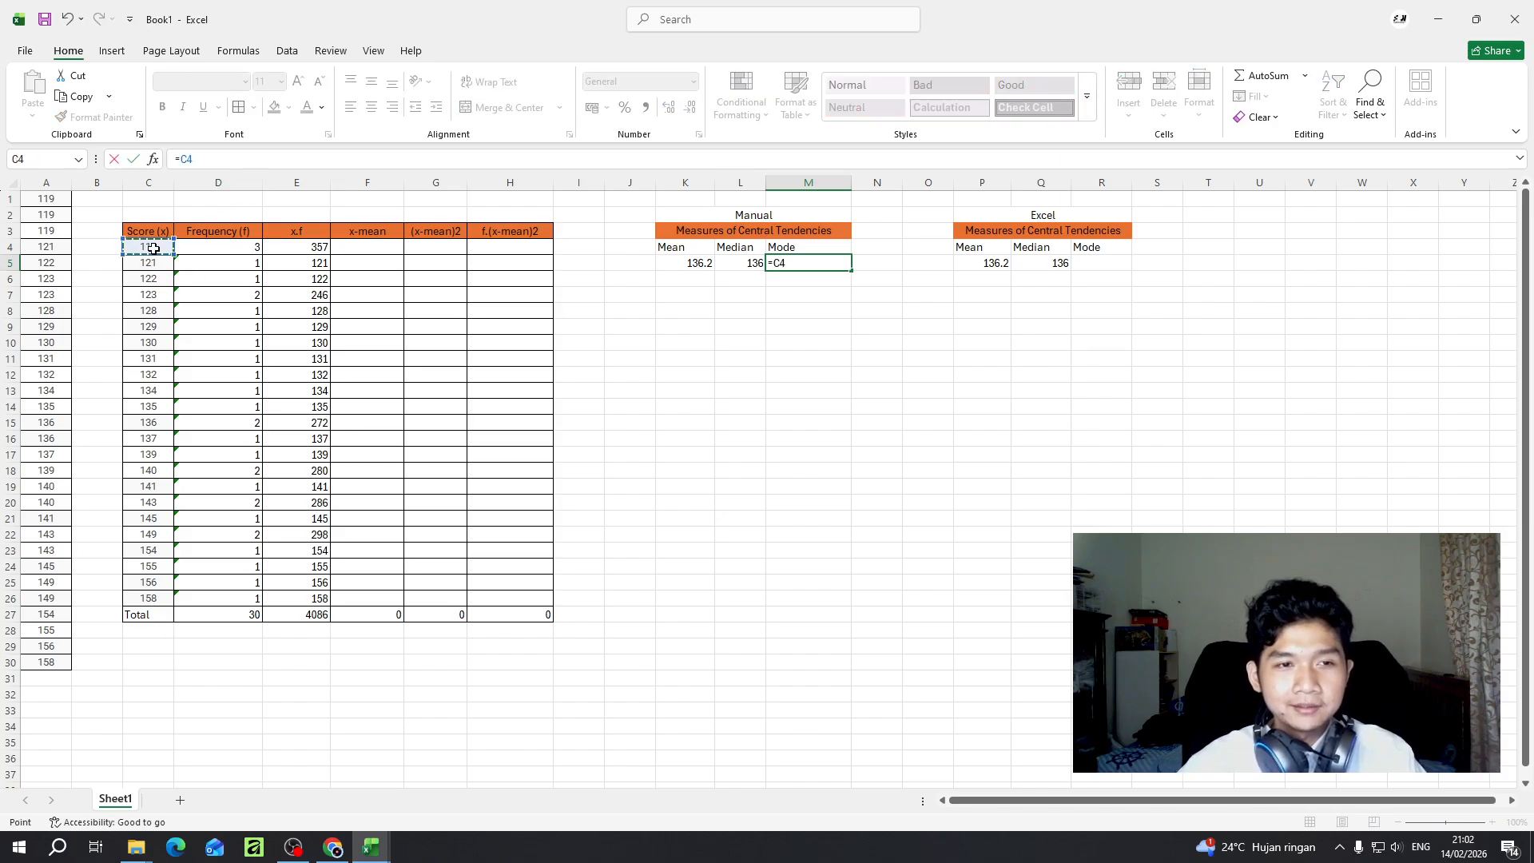
key("Return")
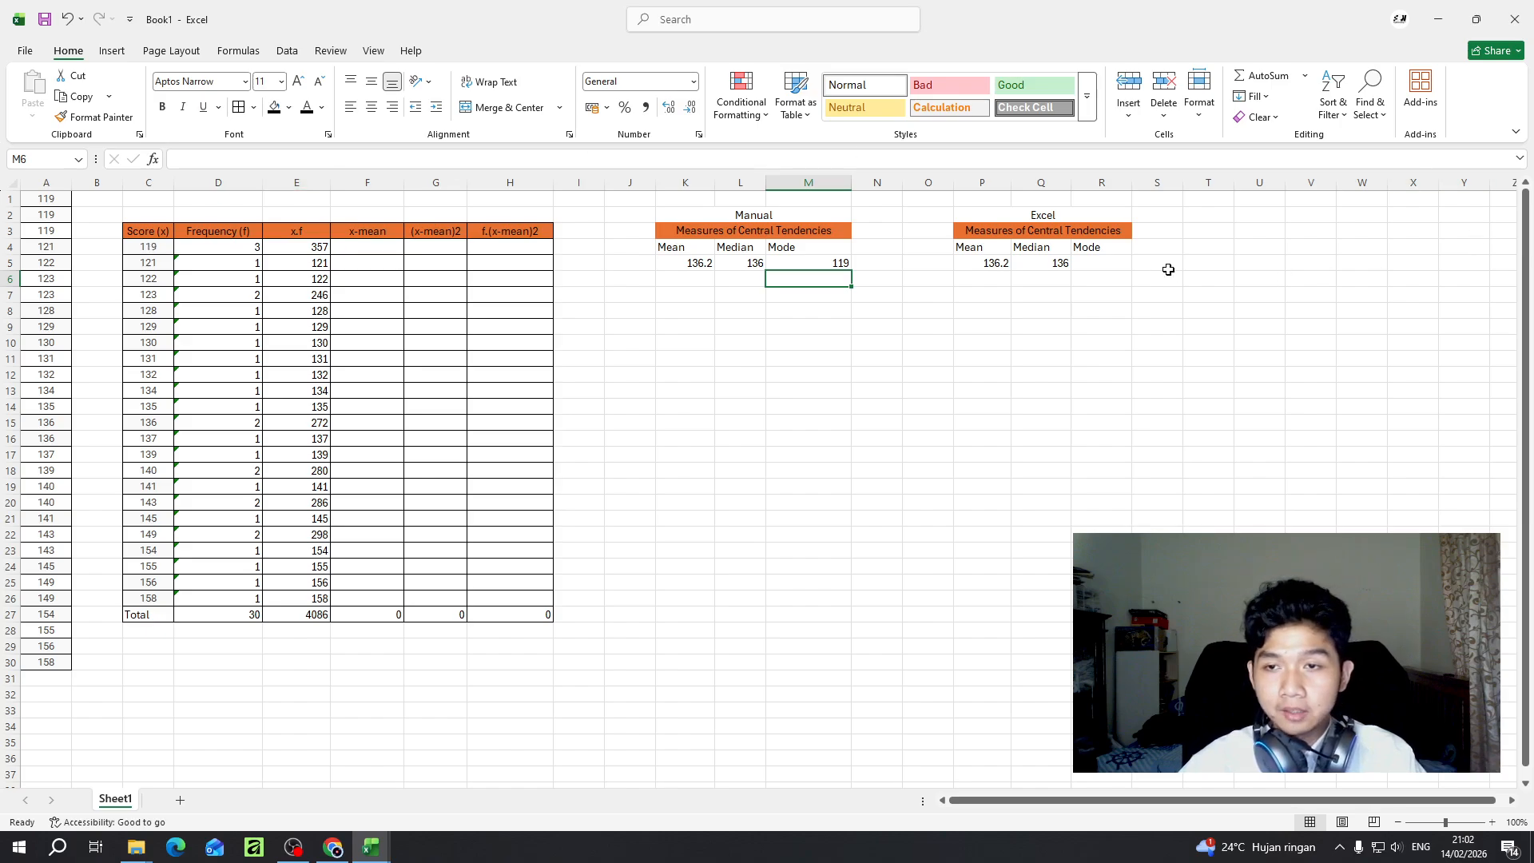
- Calculate the mode of scores A1:A30 in R5 of the Excel table with the MODE function
left_click(1102, 264)
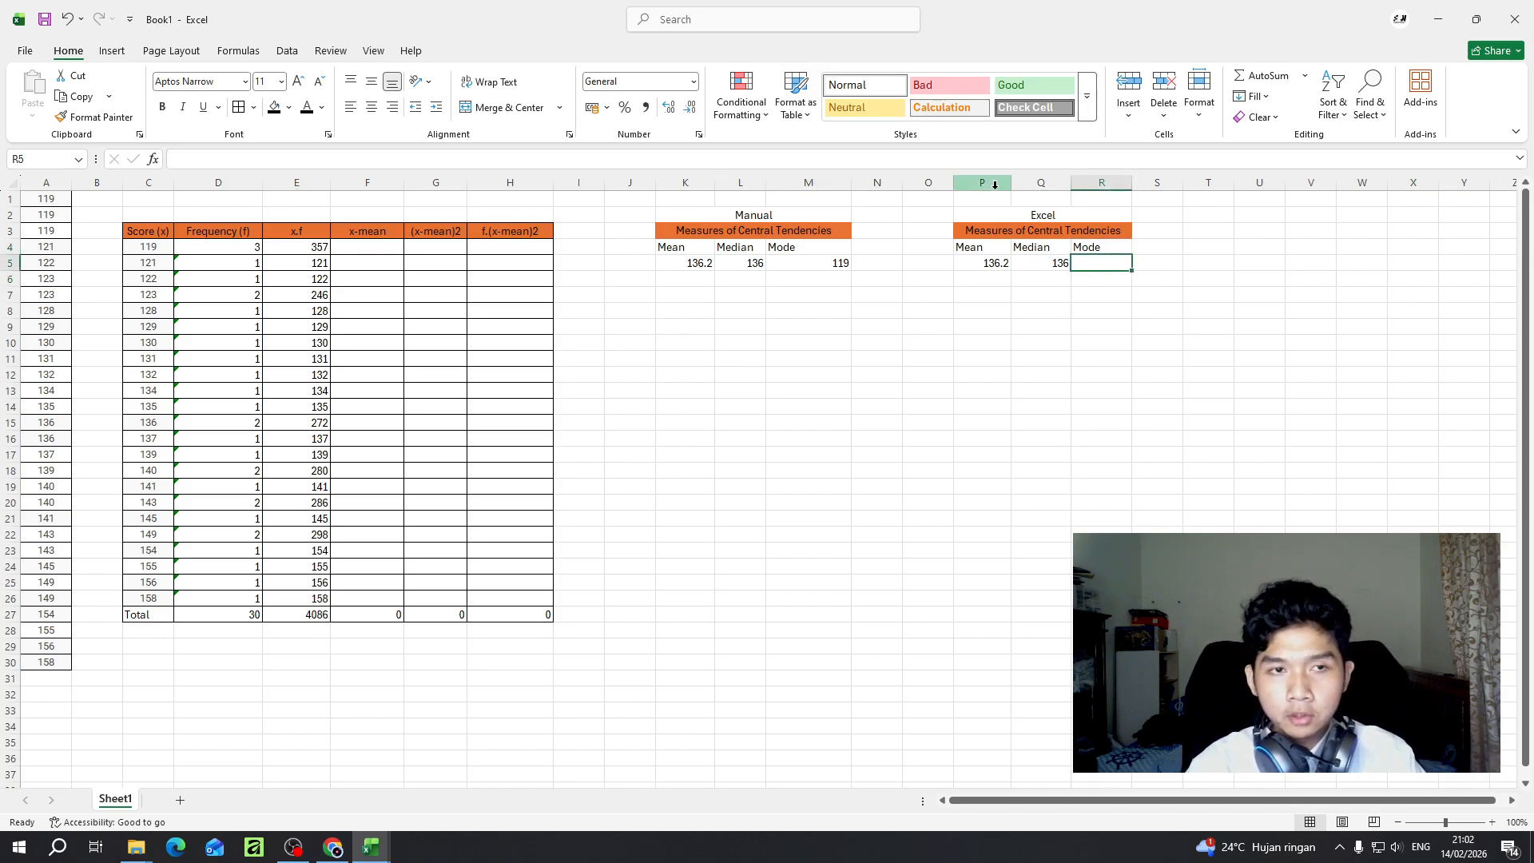
type("=")
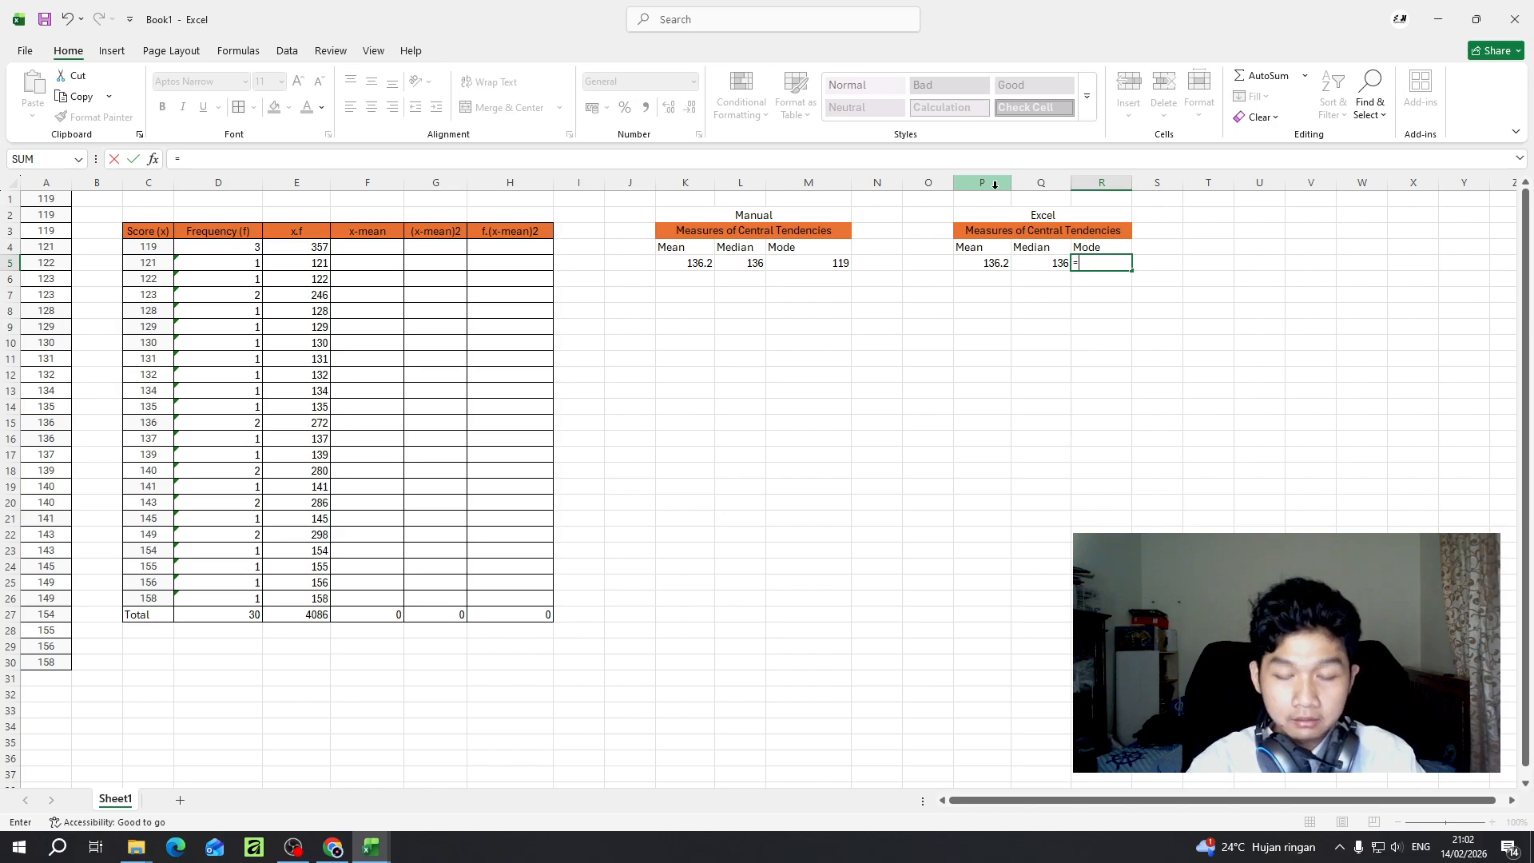
type("mode")
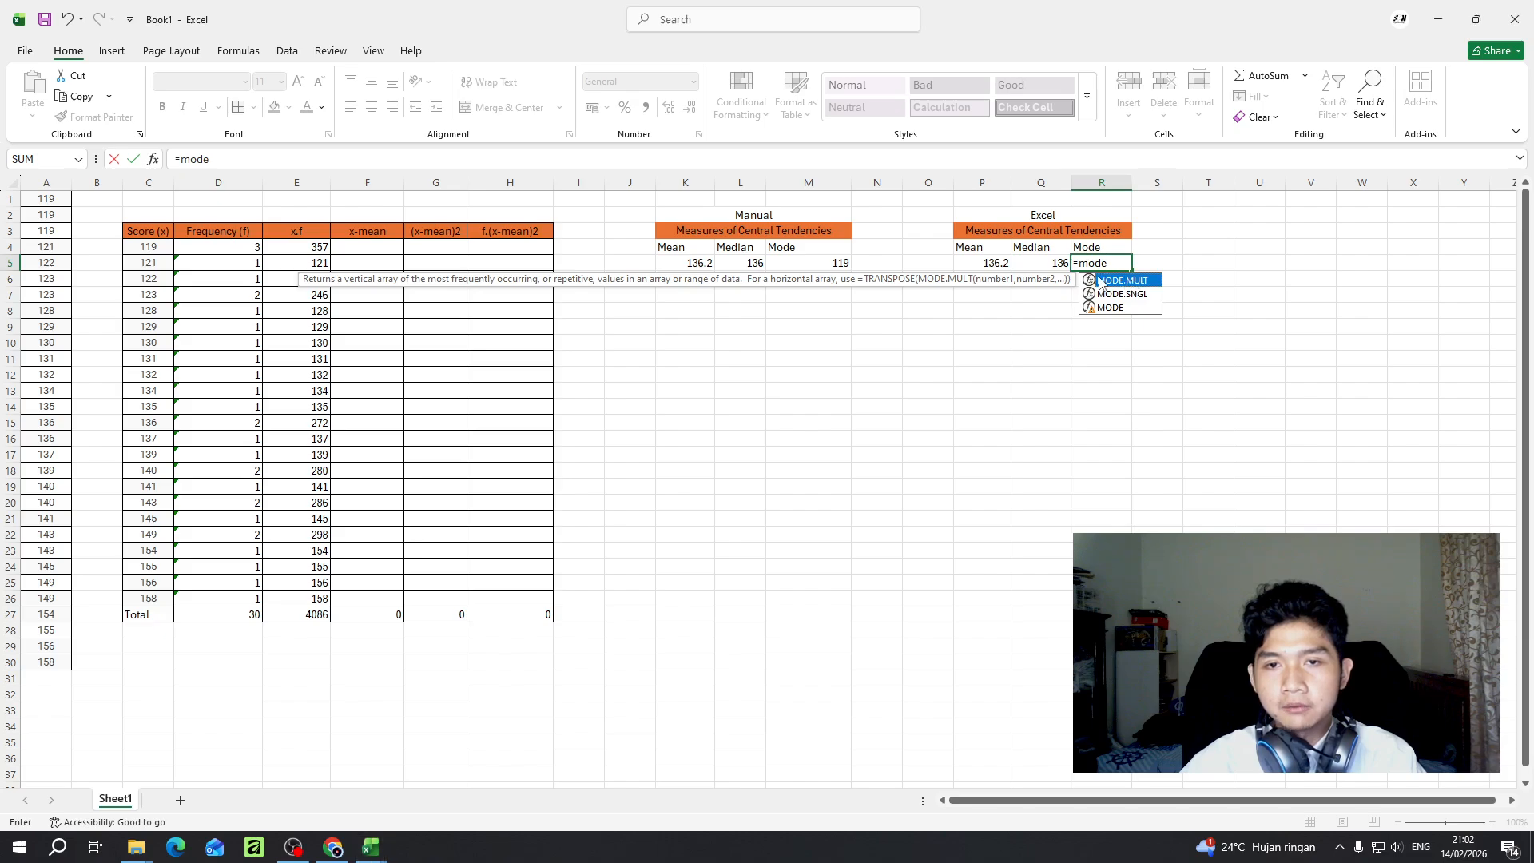
left_click(219, 162)
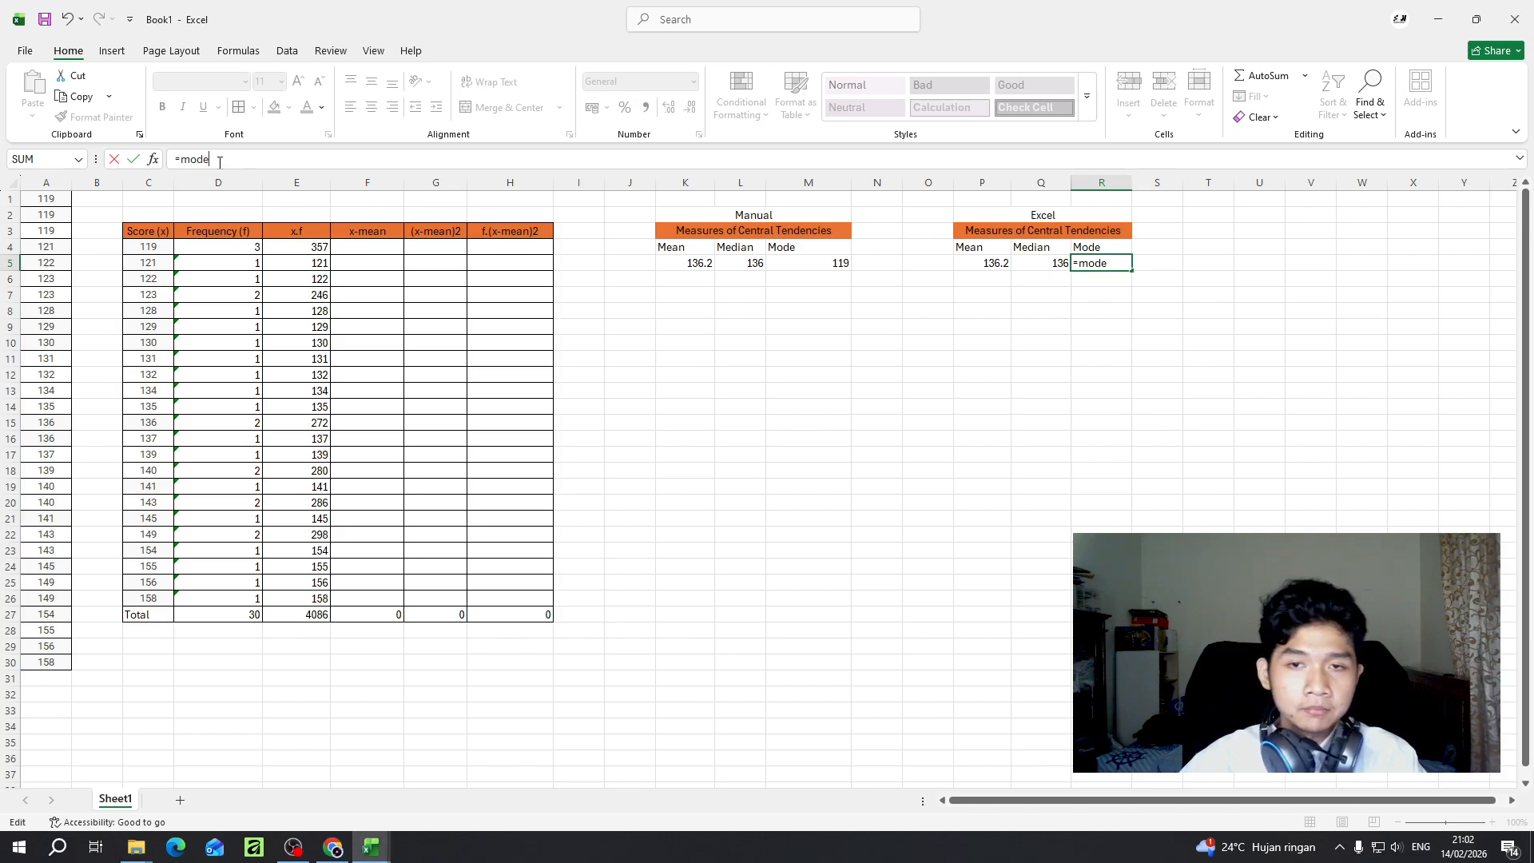
key("BackSpace")
type("e")
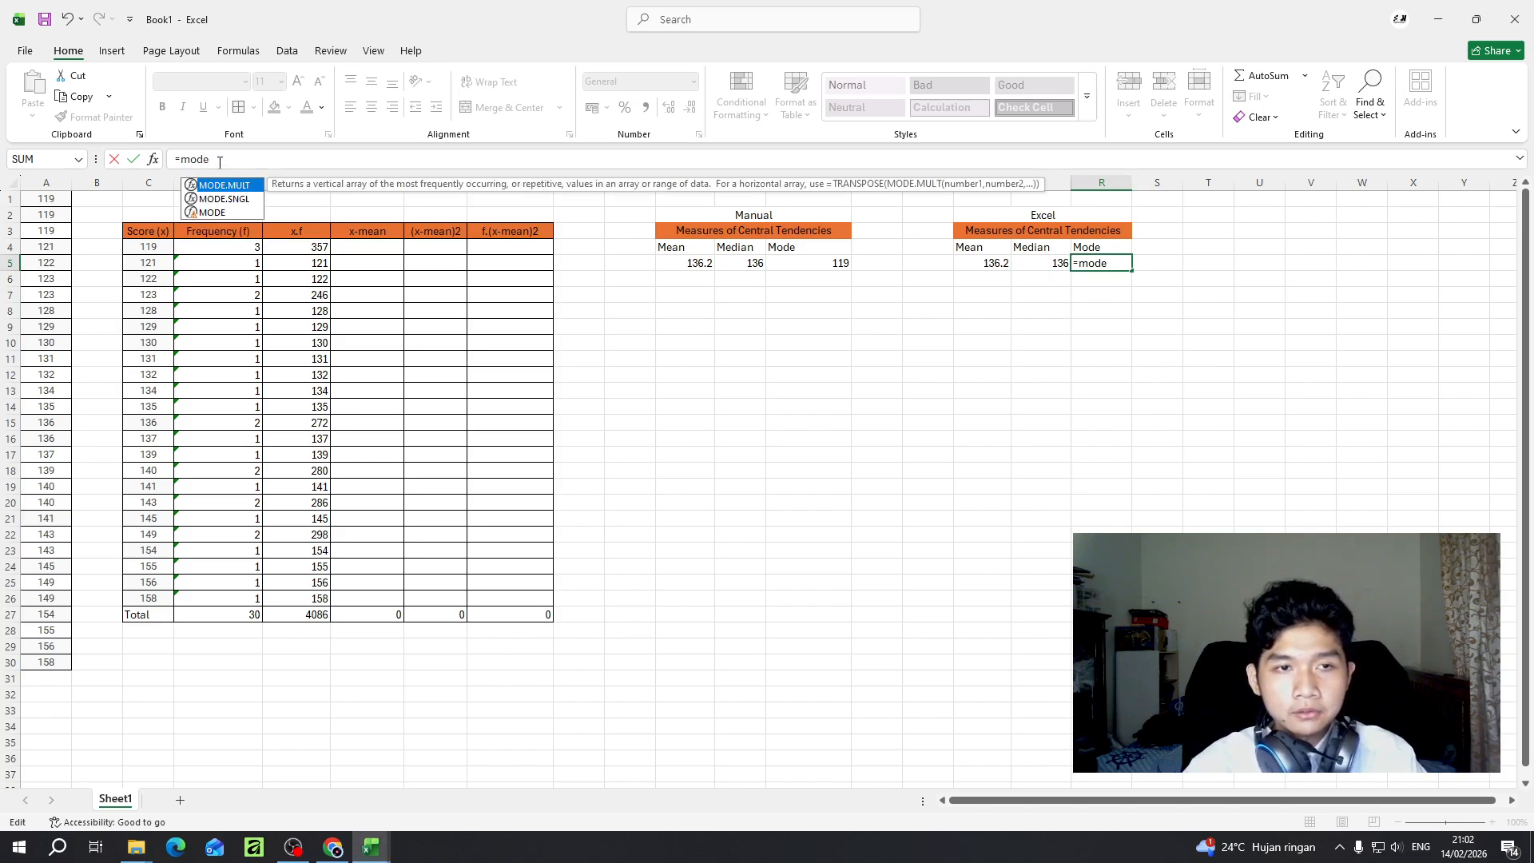
type("(")
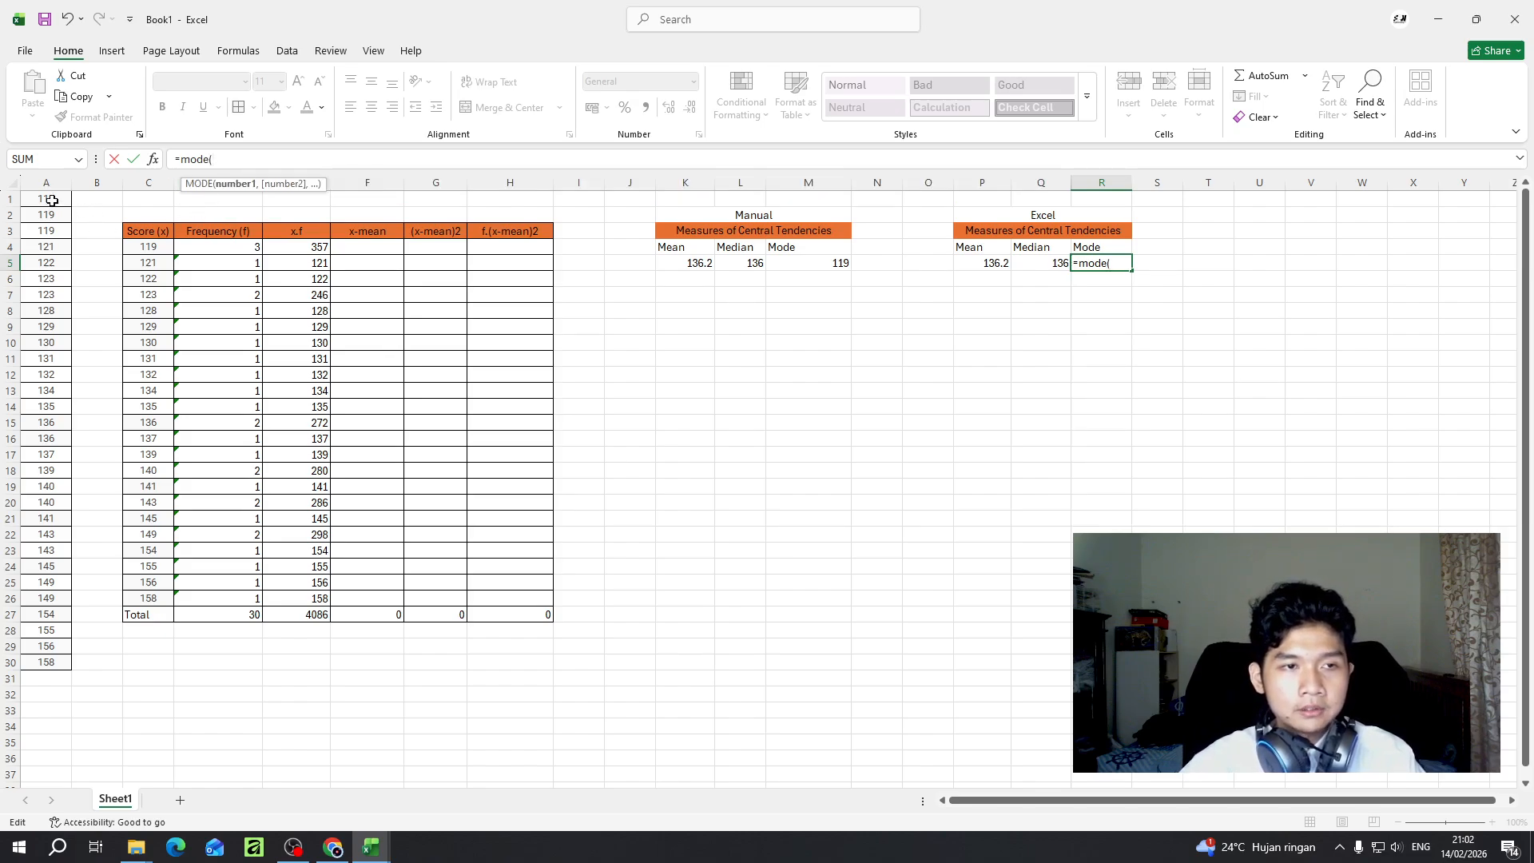
left_click_drag(50, 199, 51, 665)
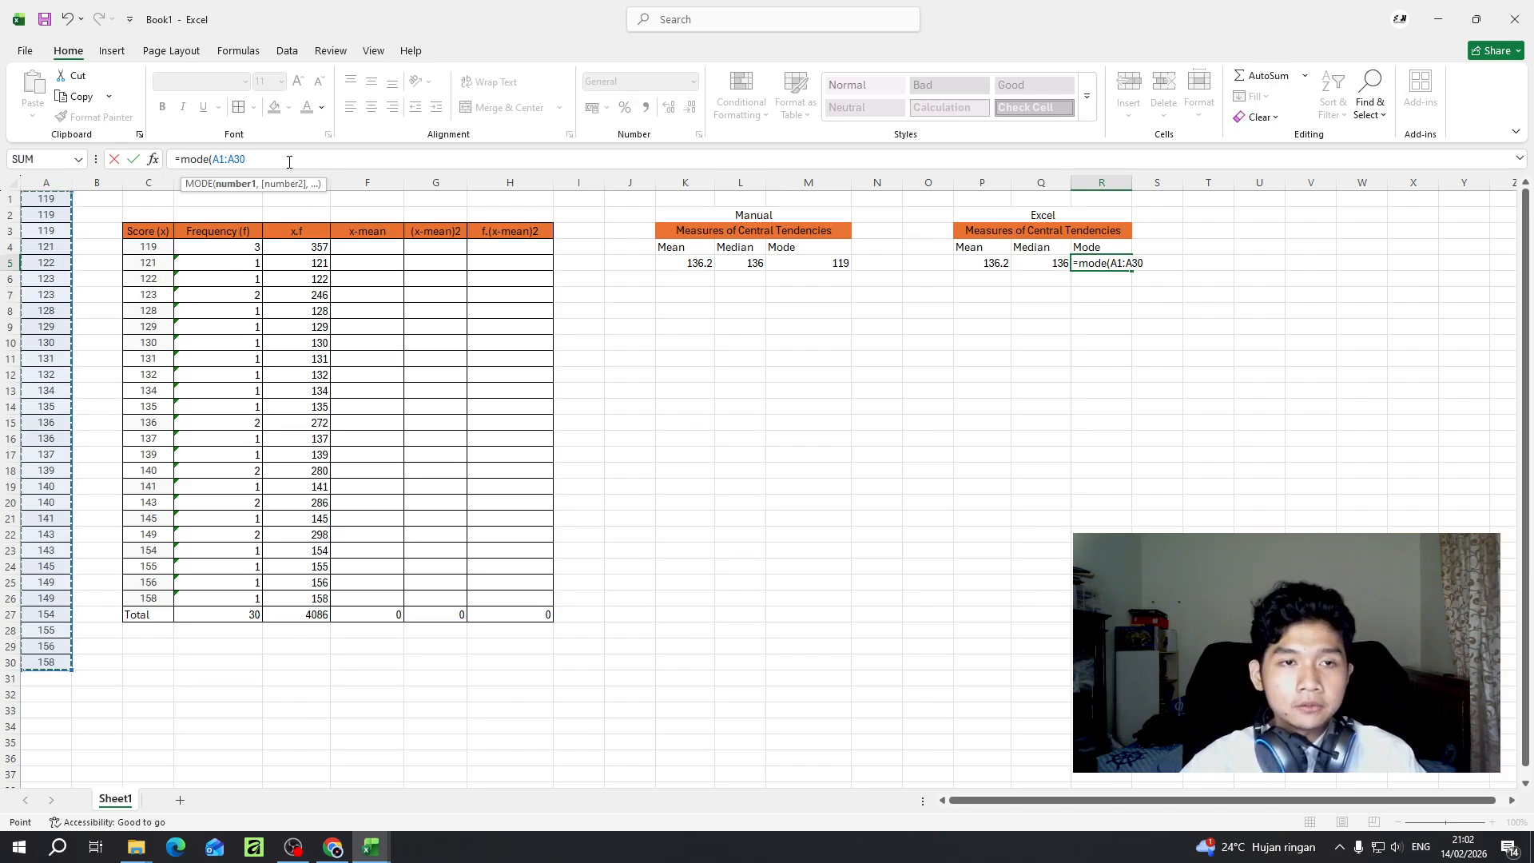
type(")")
key("Return")
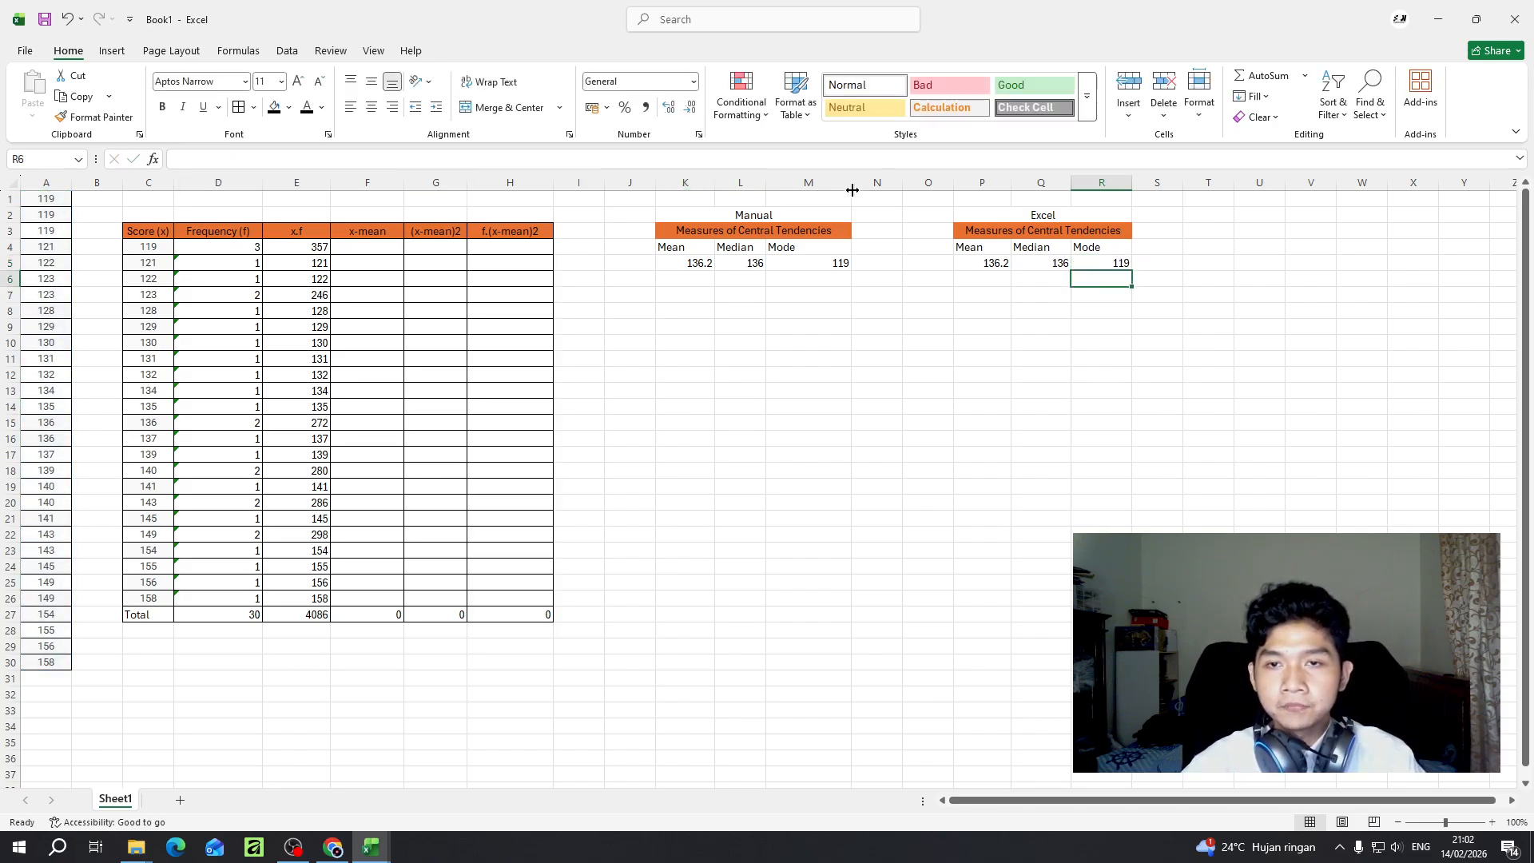
- Narrow column M of the manual Measures of Central Tendencies table slightly
left_click_drag(853, 190, 792, 266)
left_click(669, 290)
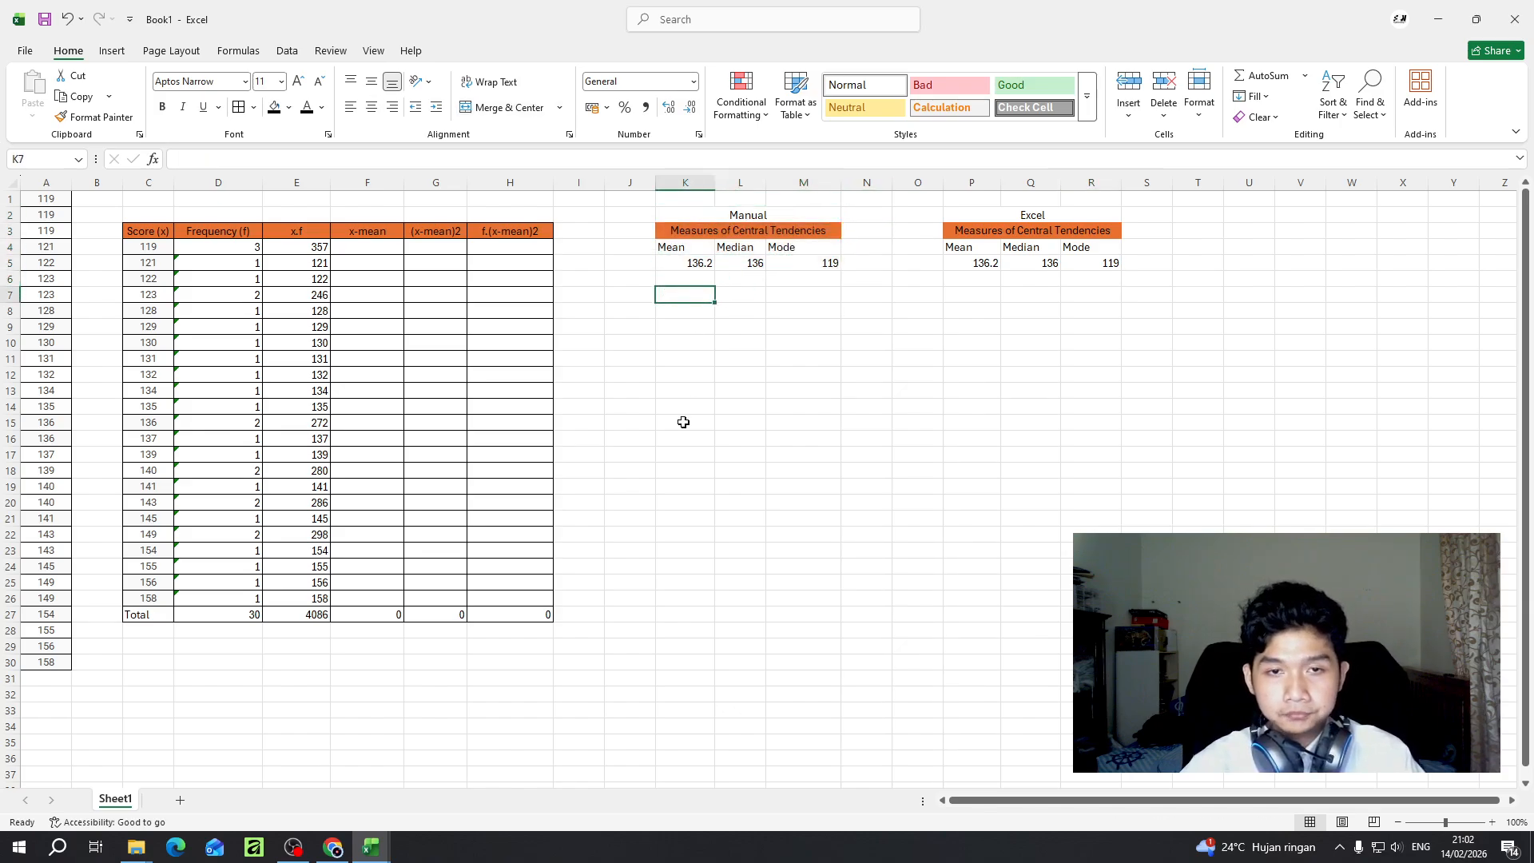
- Calculate the first x-mean deviation in F4 by subtracting the manual mean from the score with =(C4-K5)
left_click(364, 251)
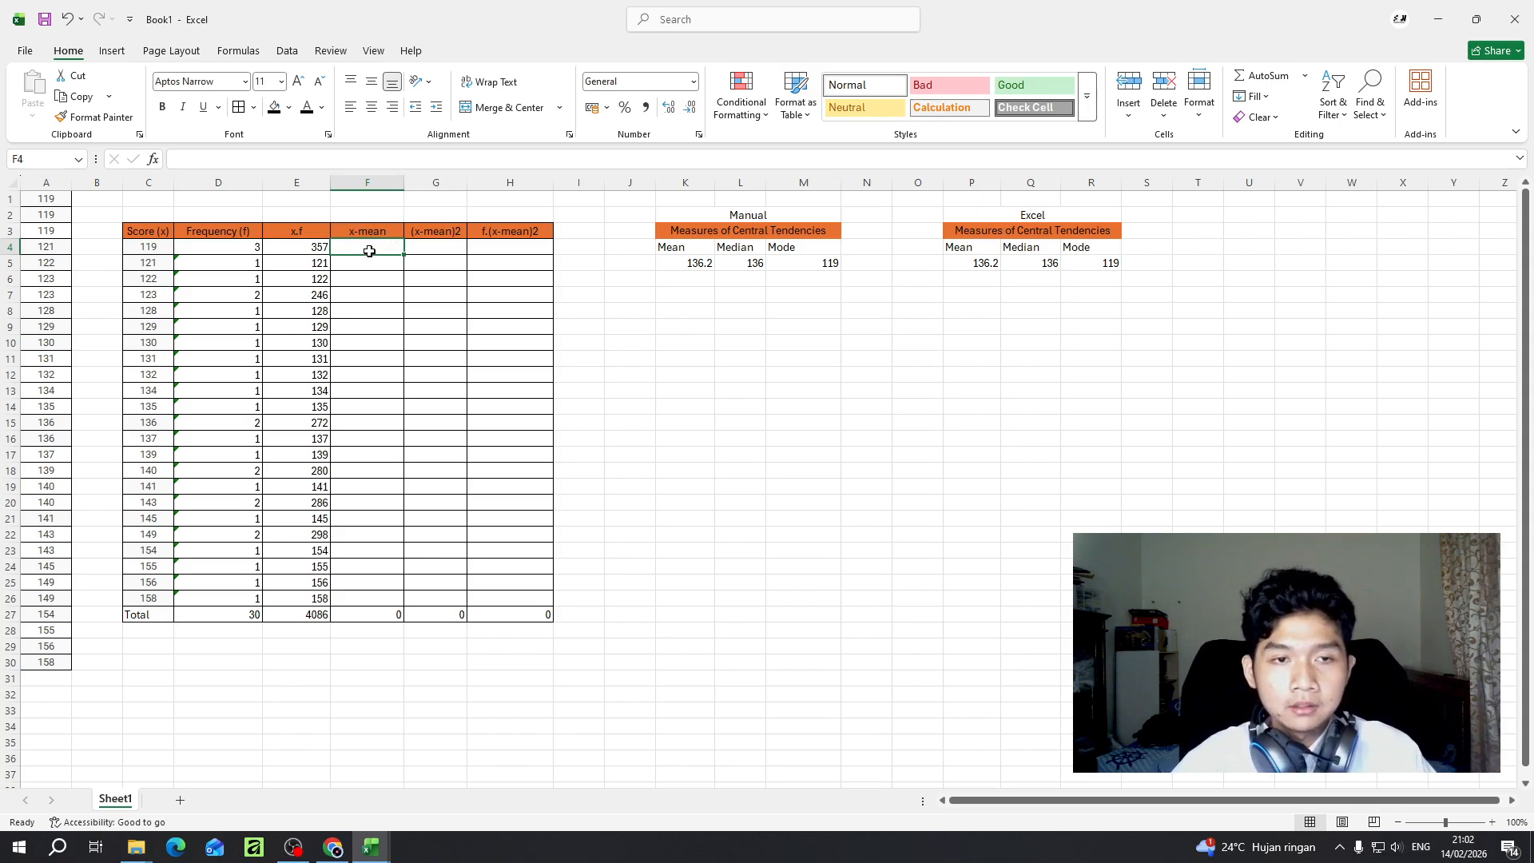
double_click(369, 249)
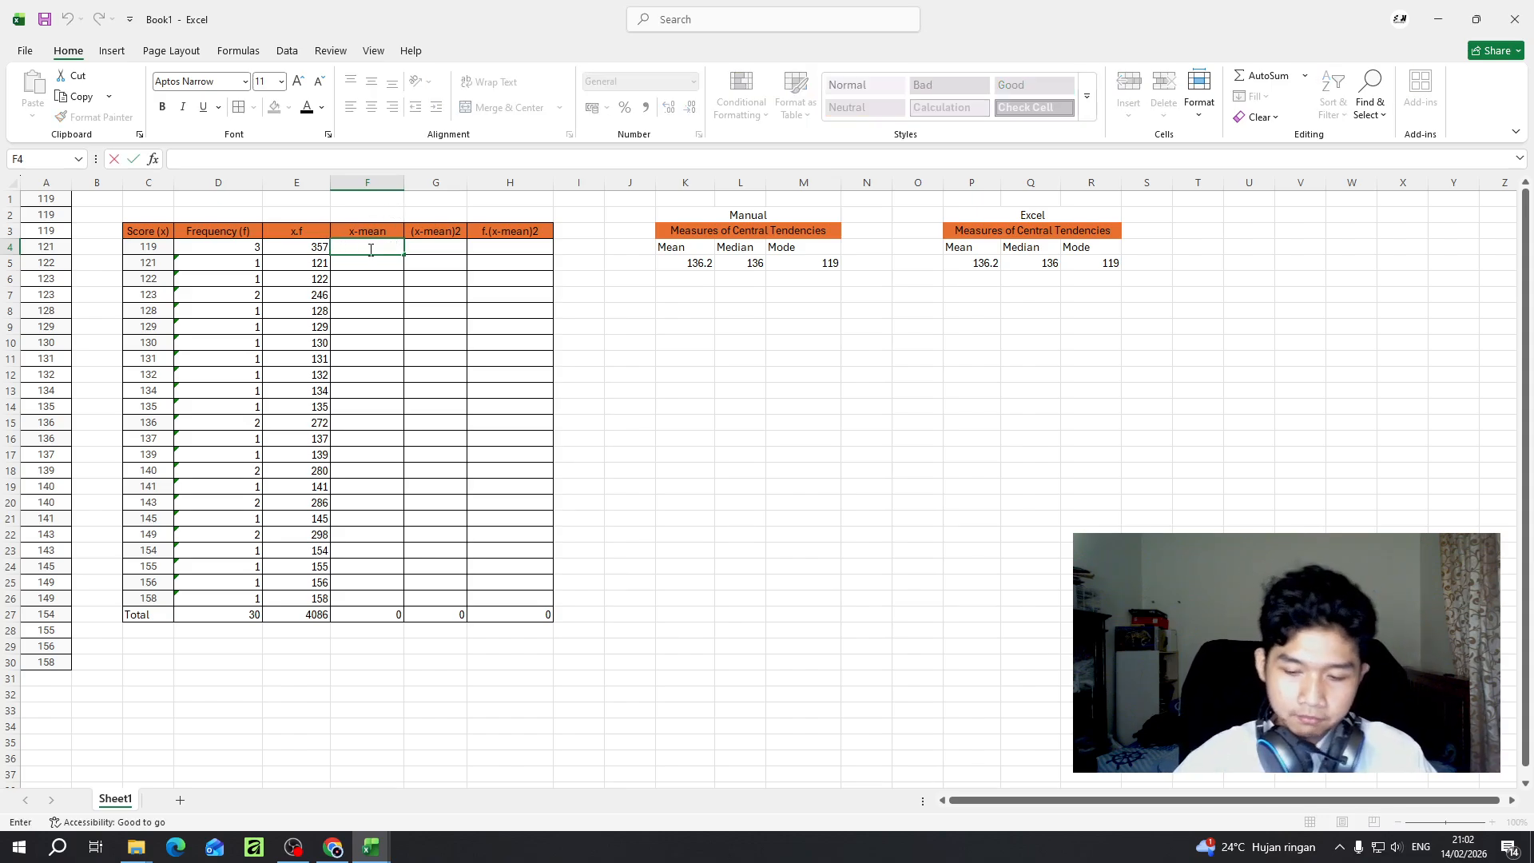
type("=")
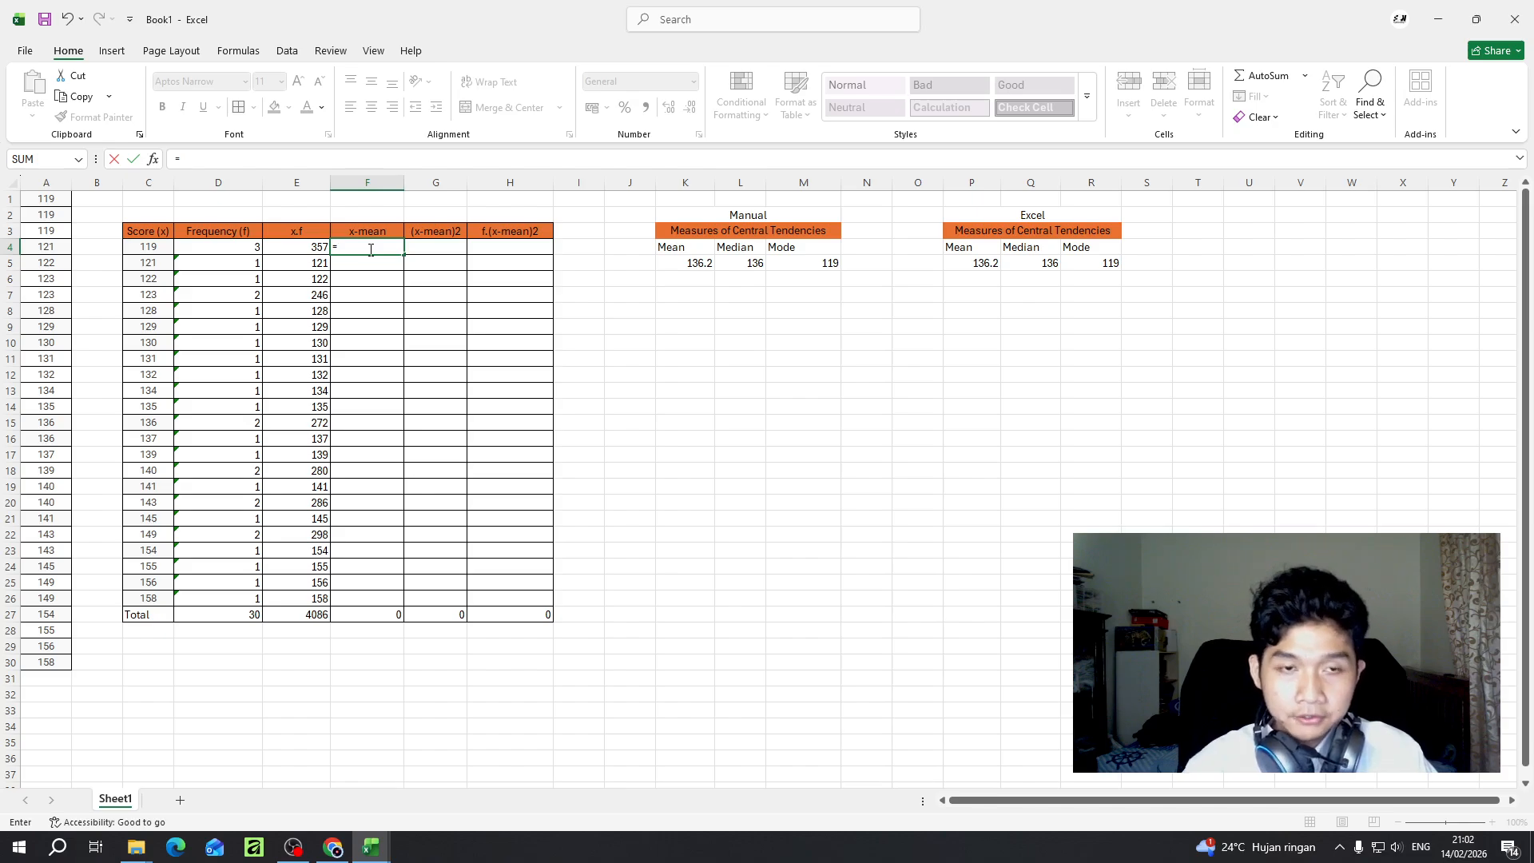
type("(")
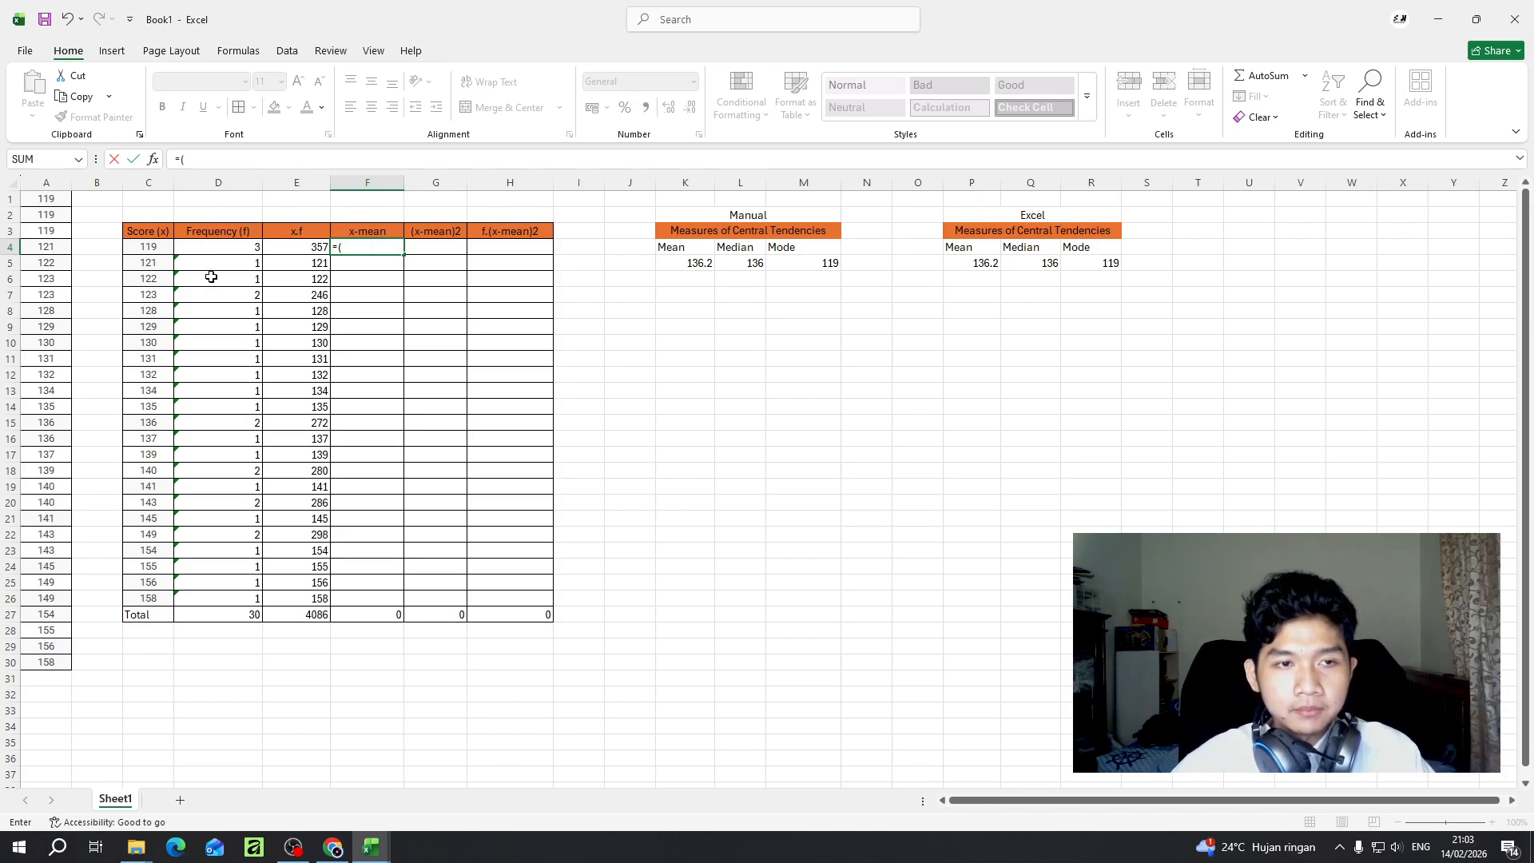
left_click(148, 250)
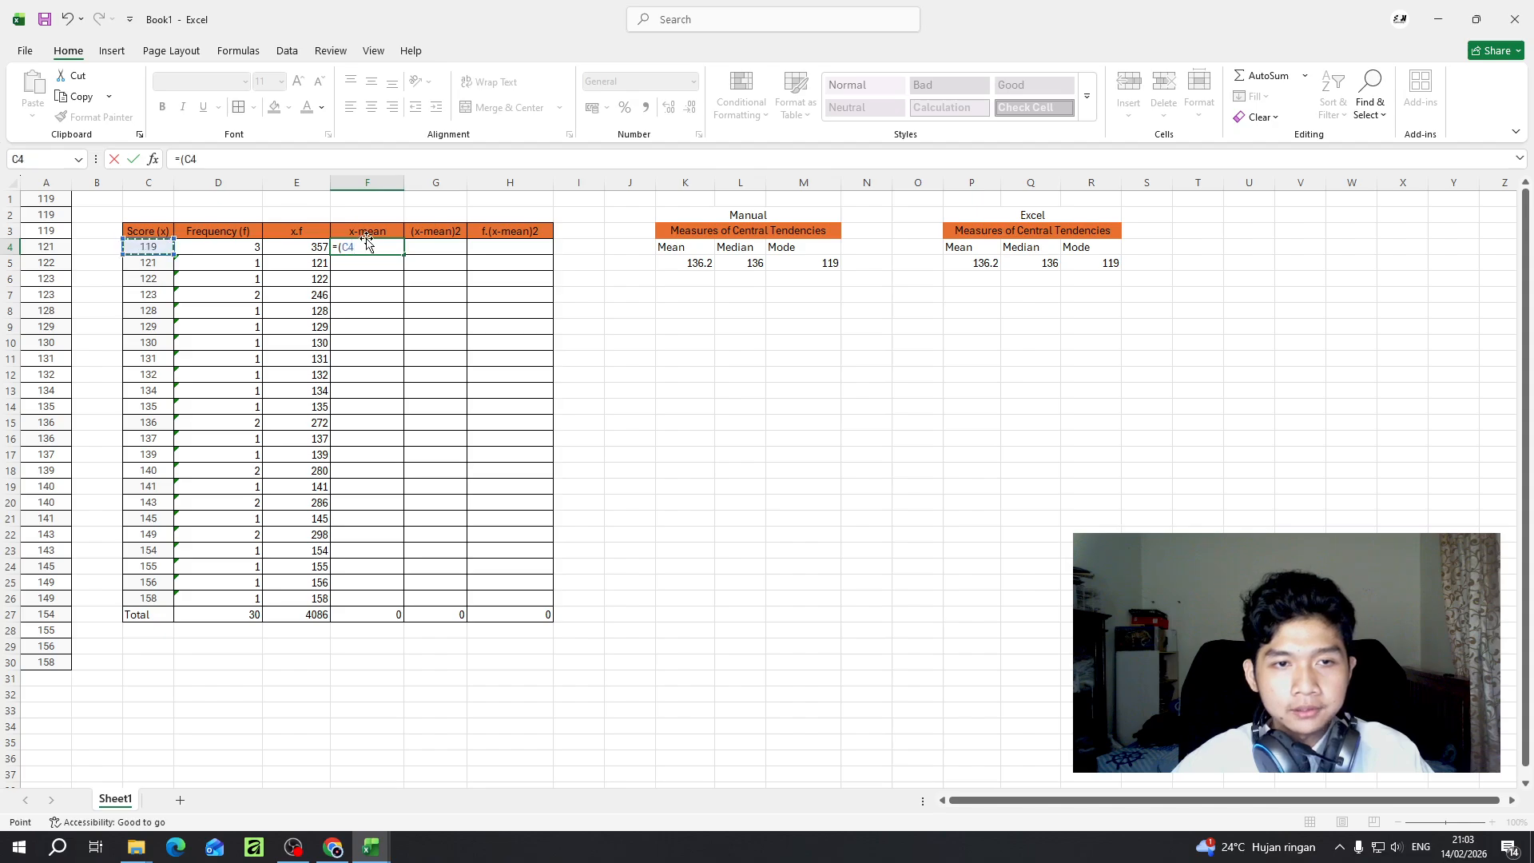
type("-")
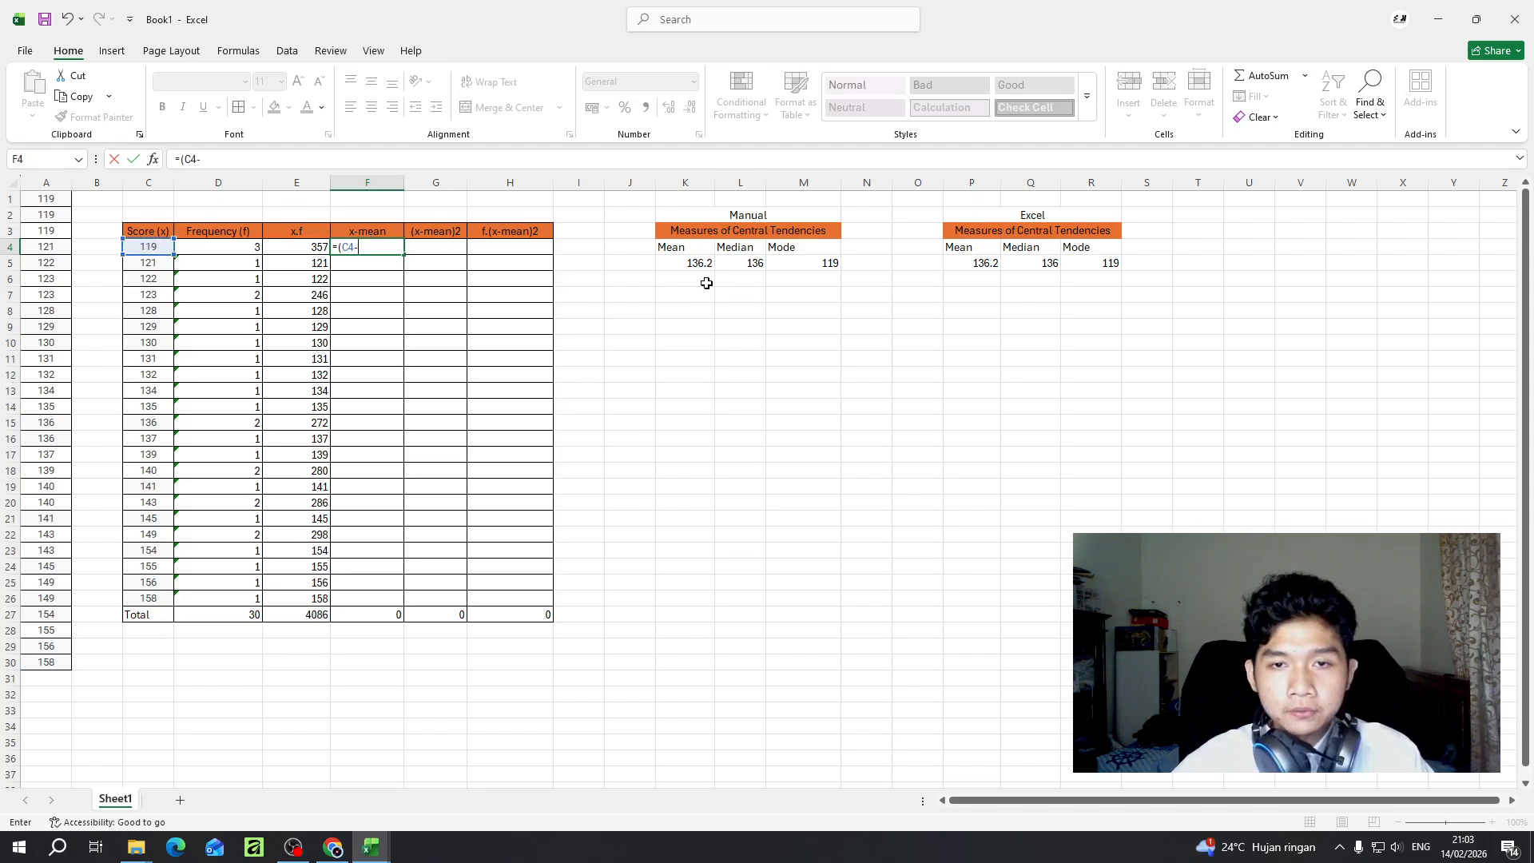
left_click(691, 263)
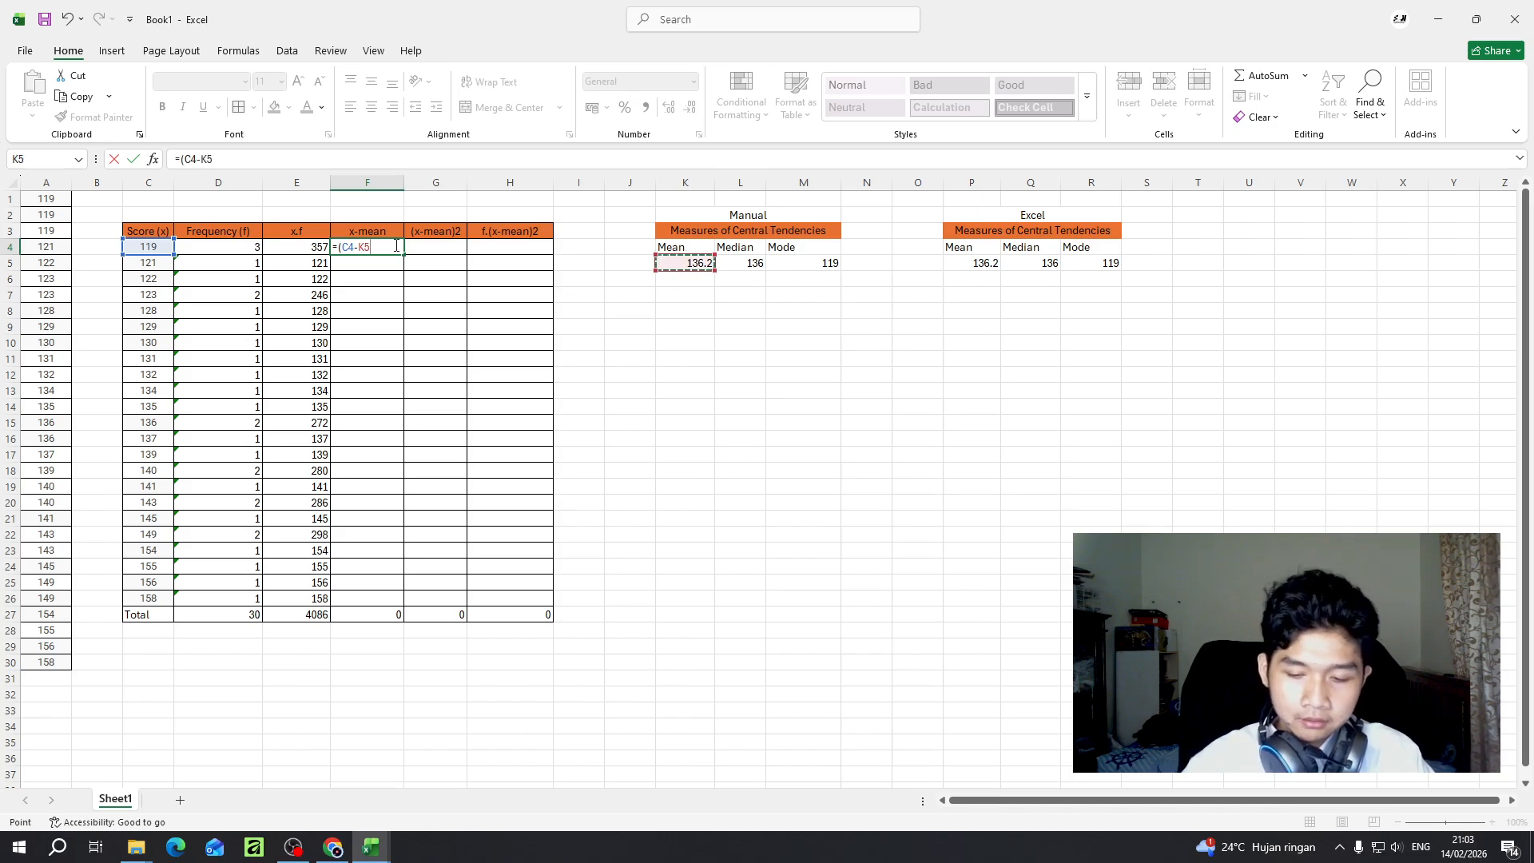
type(")")
key("Return")
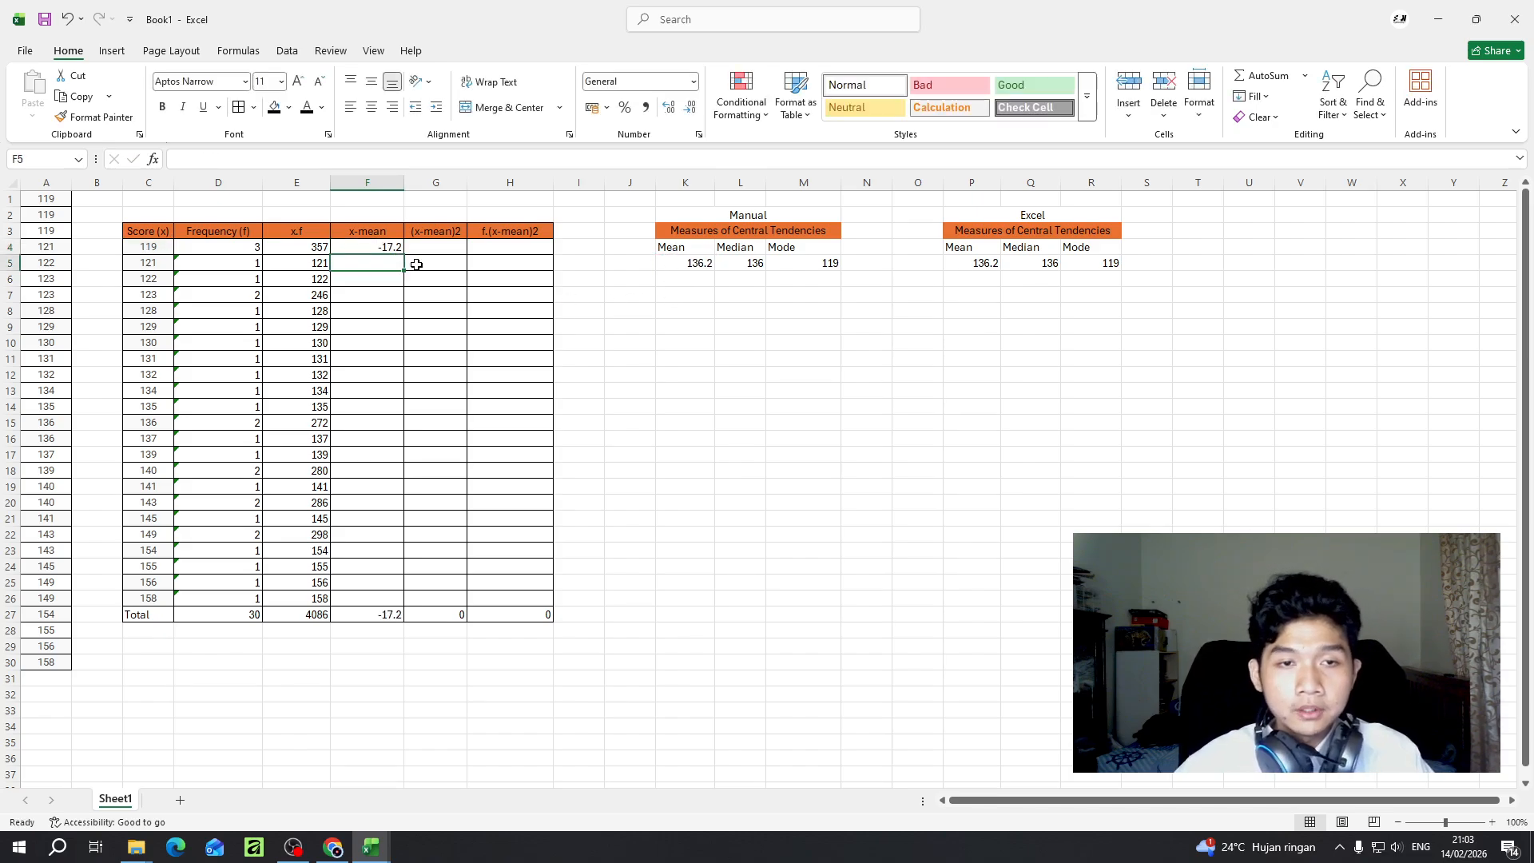
- Try to fill the x-mean formula from F4 down to F26, check the copied references, and undo the fill
left_click(392, 247)
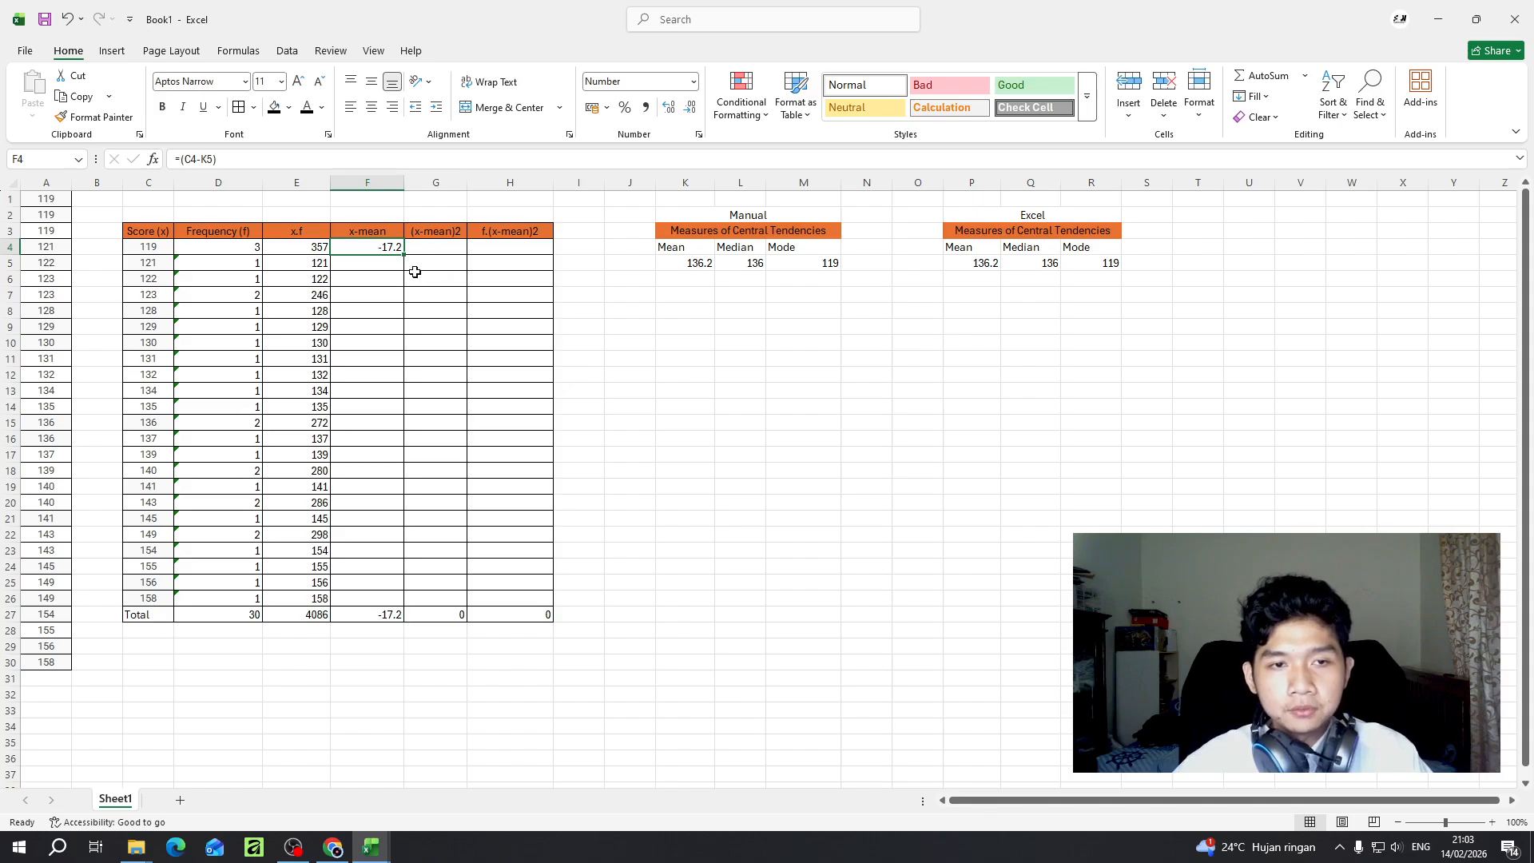
left_click_drag(404, 255, 407, 601)
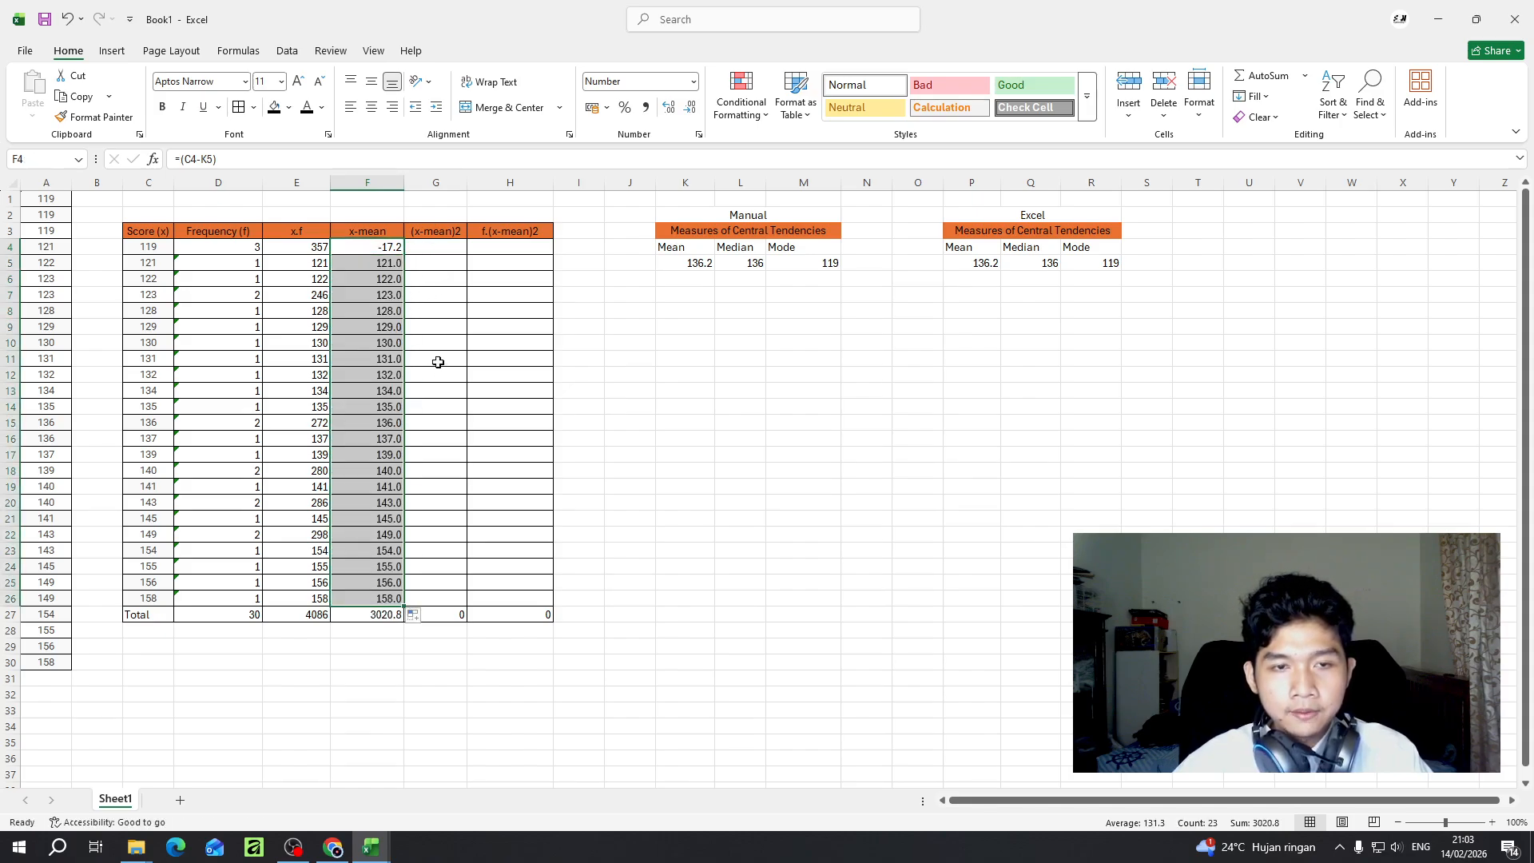
left_click(395, 247)
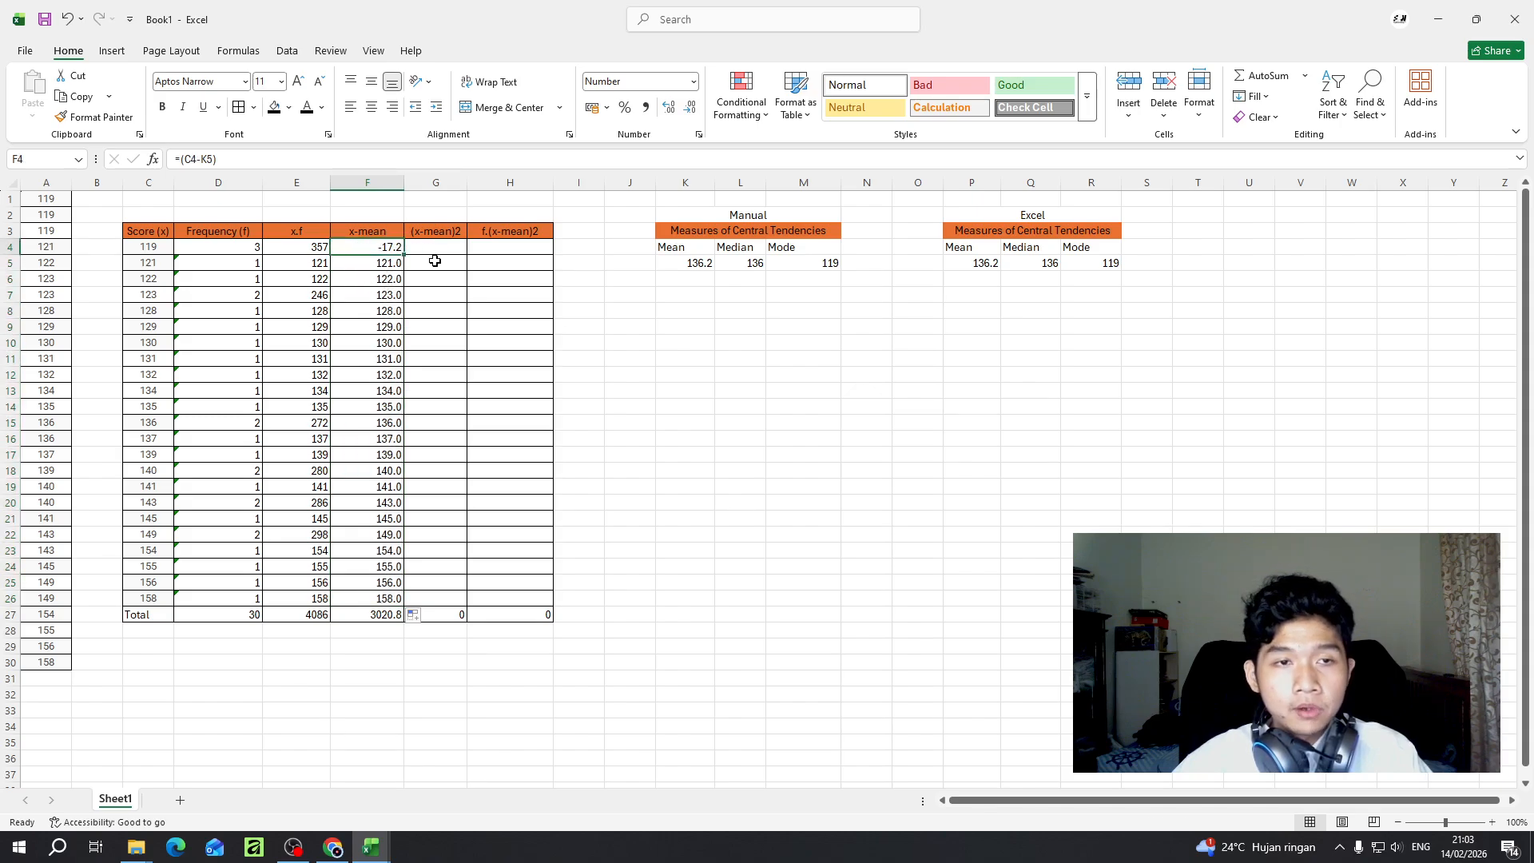
left_click(394, 263)
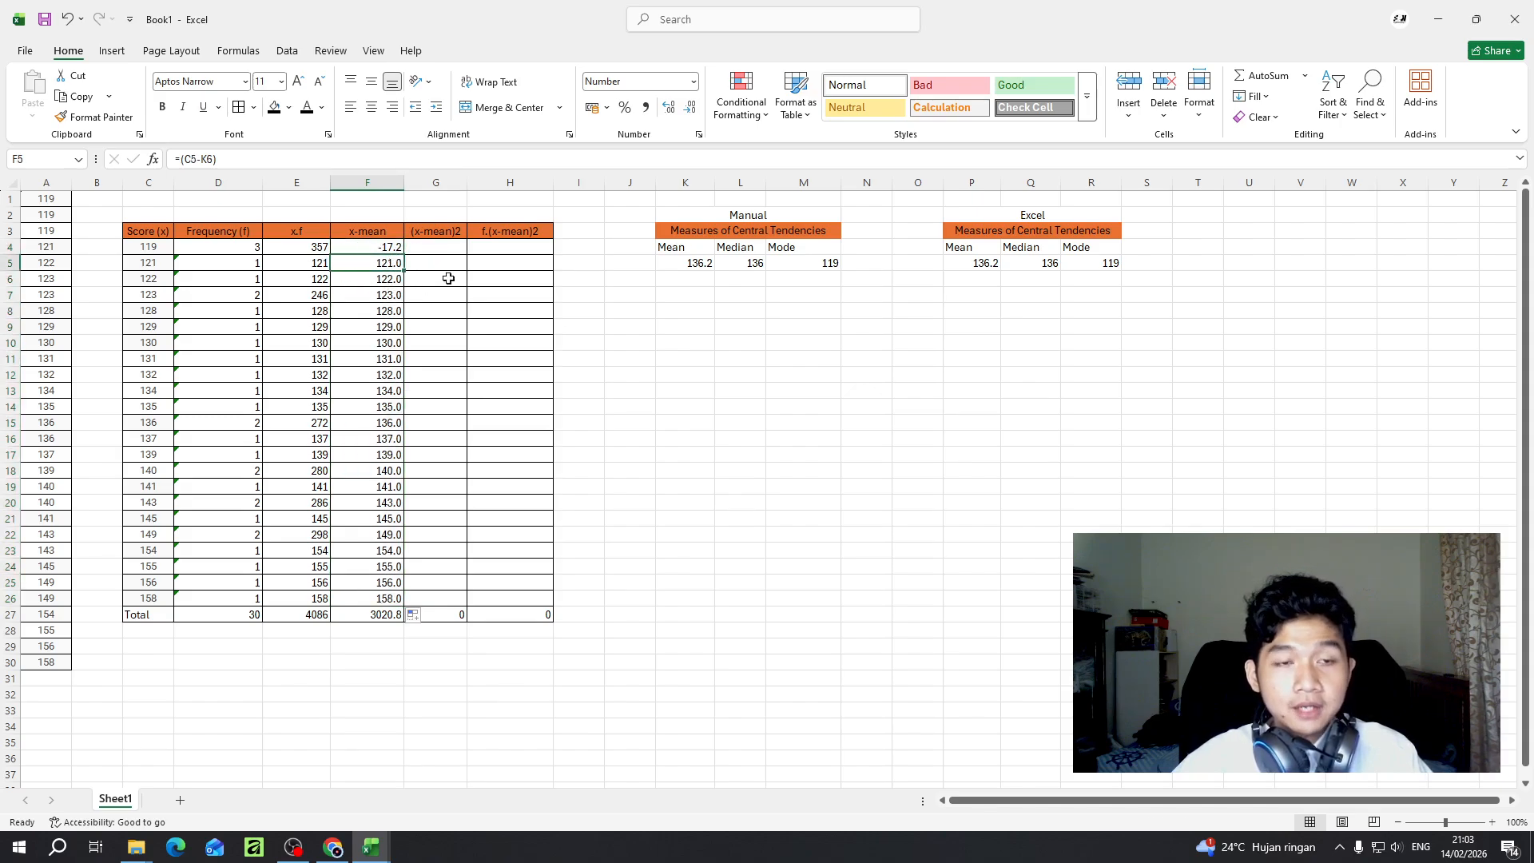
key("ctrl+z")
key("ctrl+z")
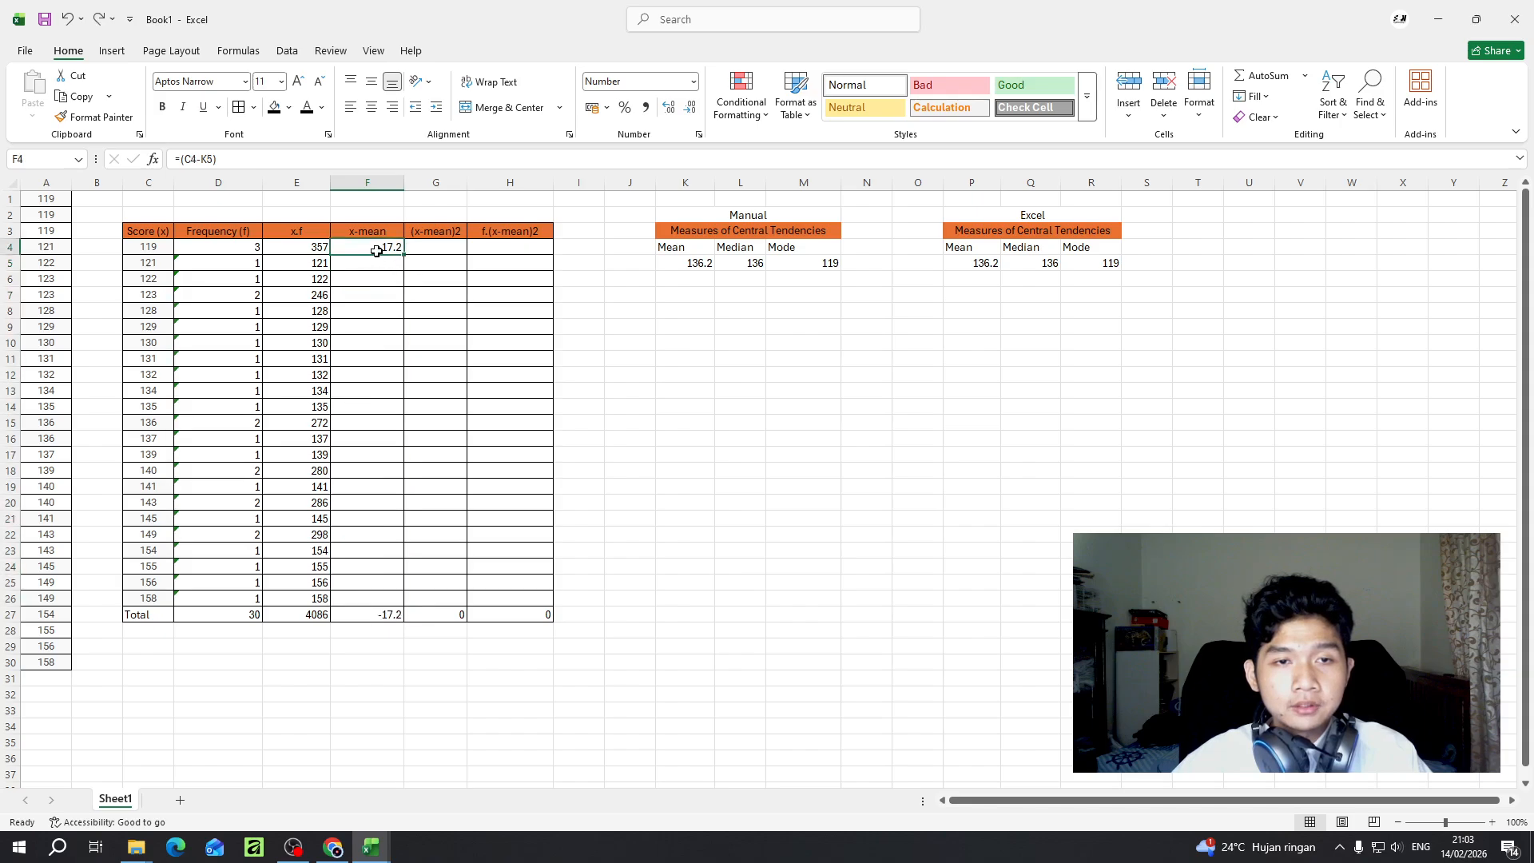
- Redo the fill of column F and compare the formulas in F4 and F5 to see which cell each subtracts as the mean
left_click(97, 18)
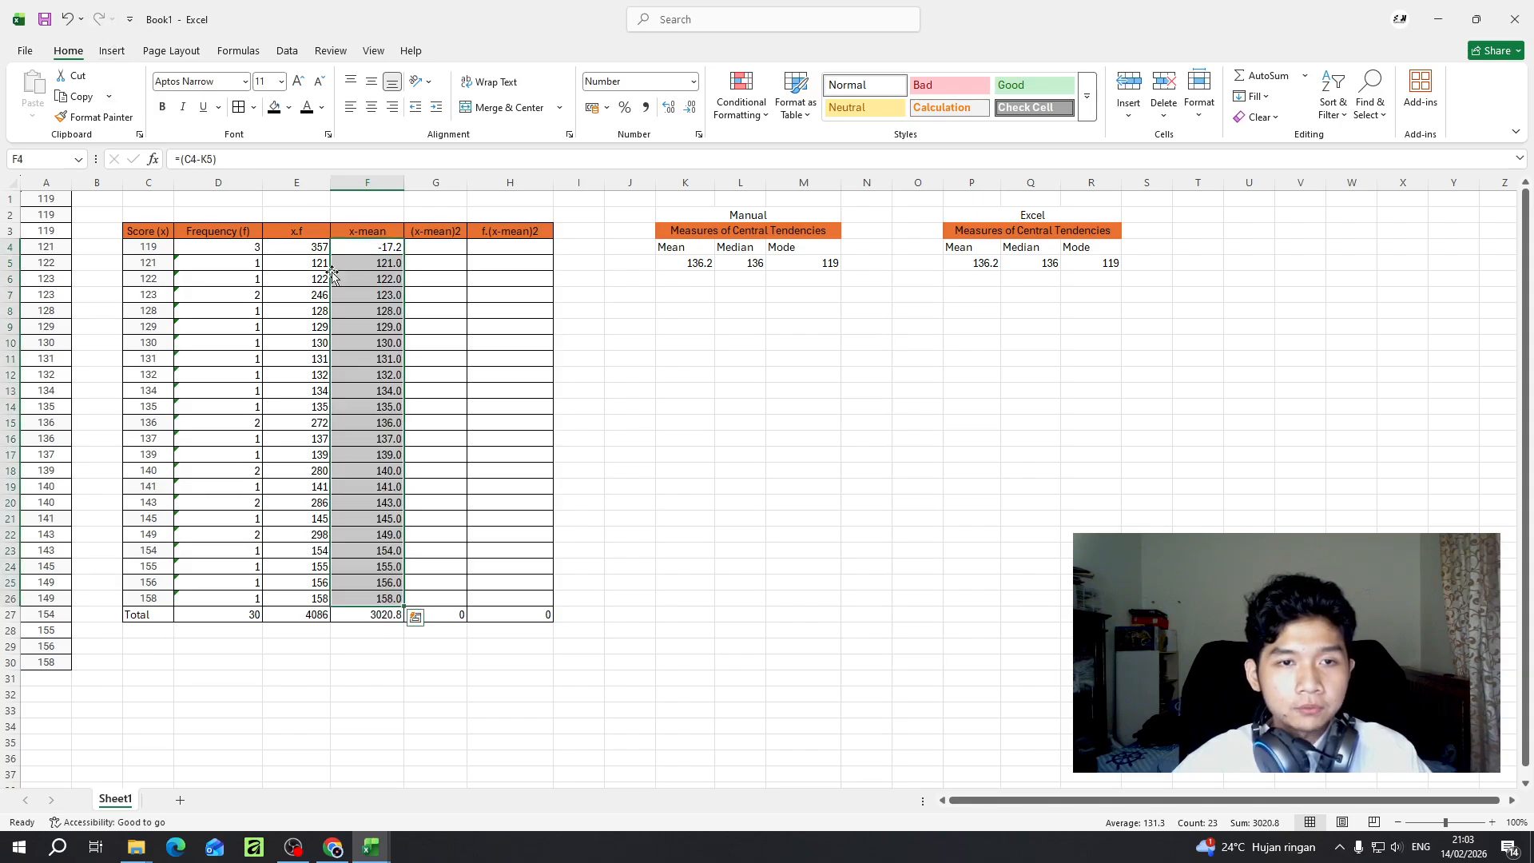
left_click(378, 263)
left_click(382, 247)
left_click(381, 263)
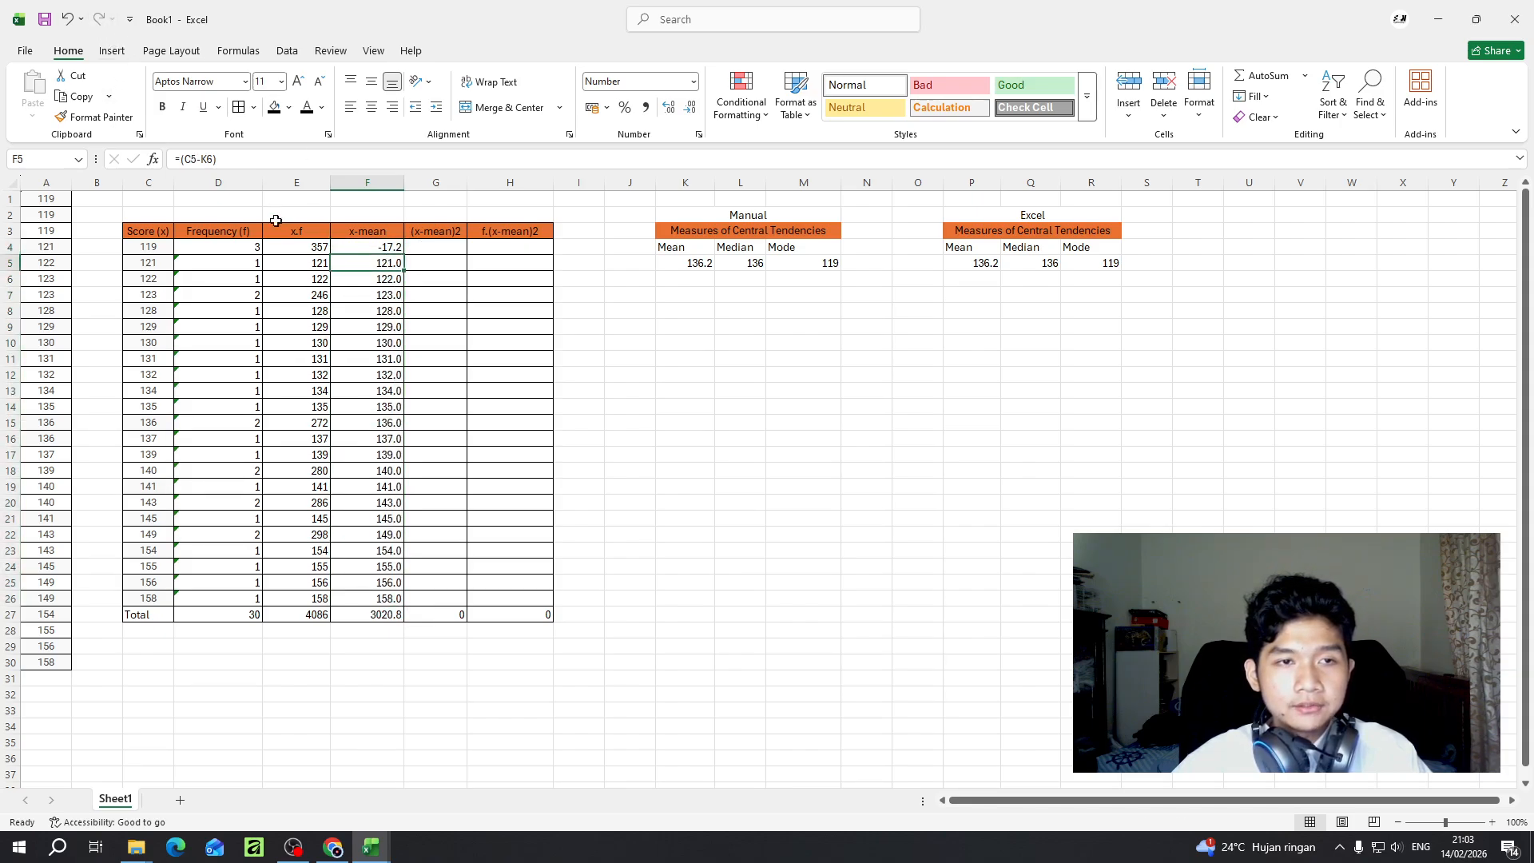
left_click(368, 245)
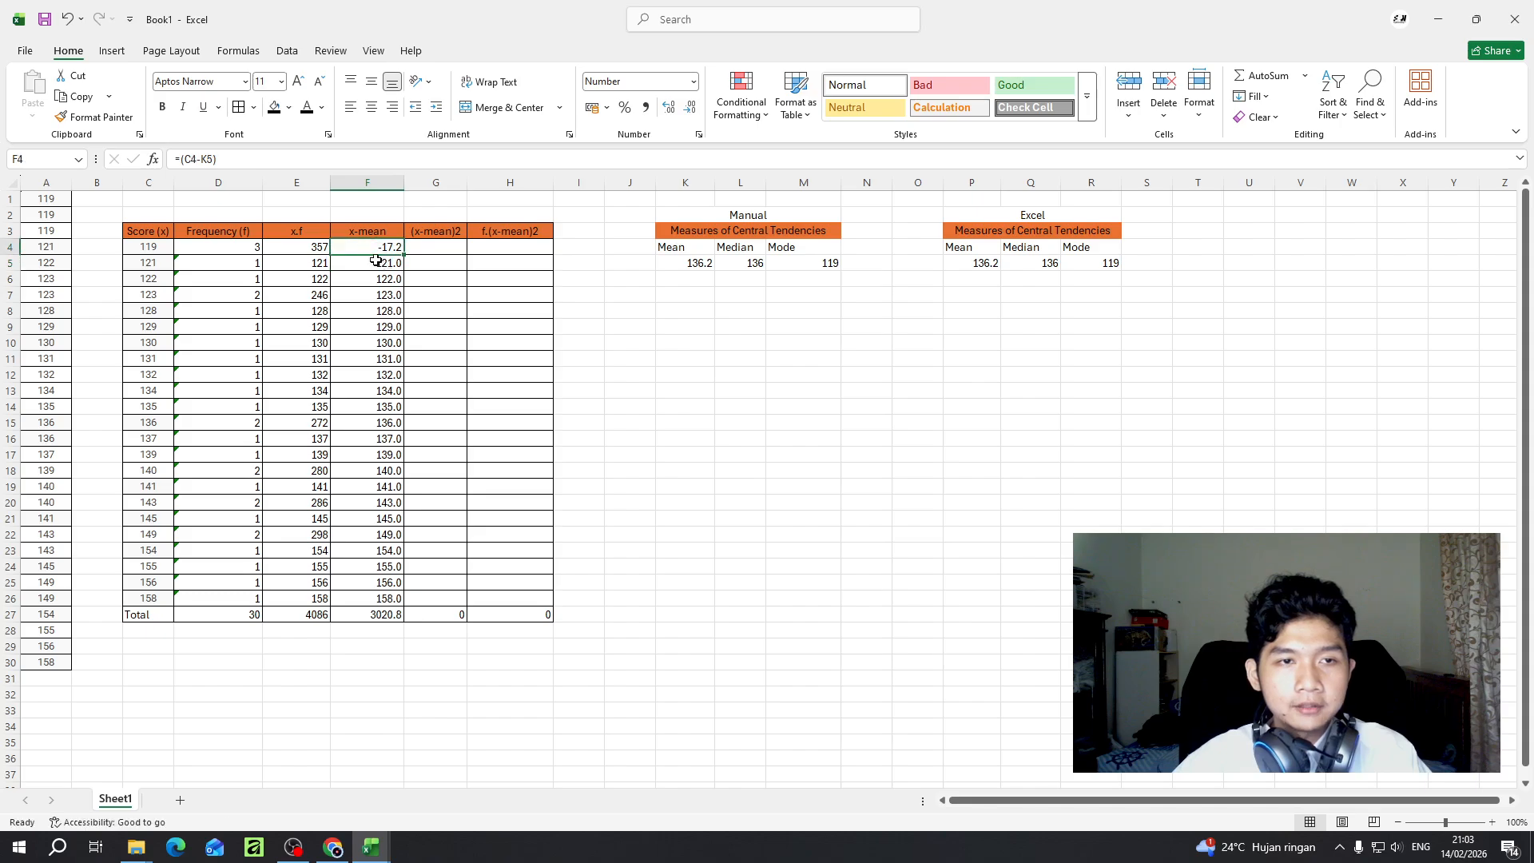
left_click(379, 266)
left_click(201, 159)
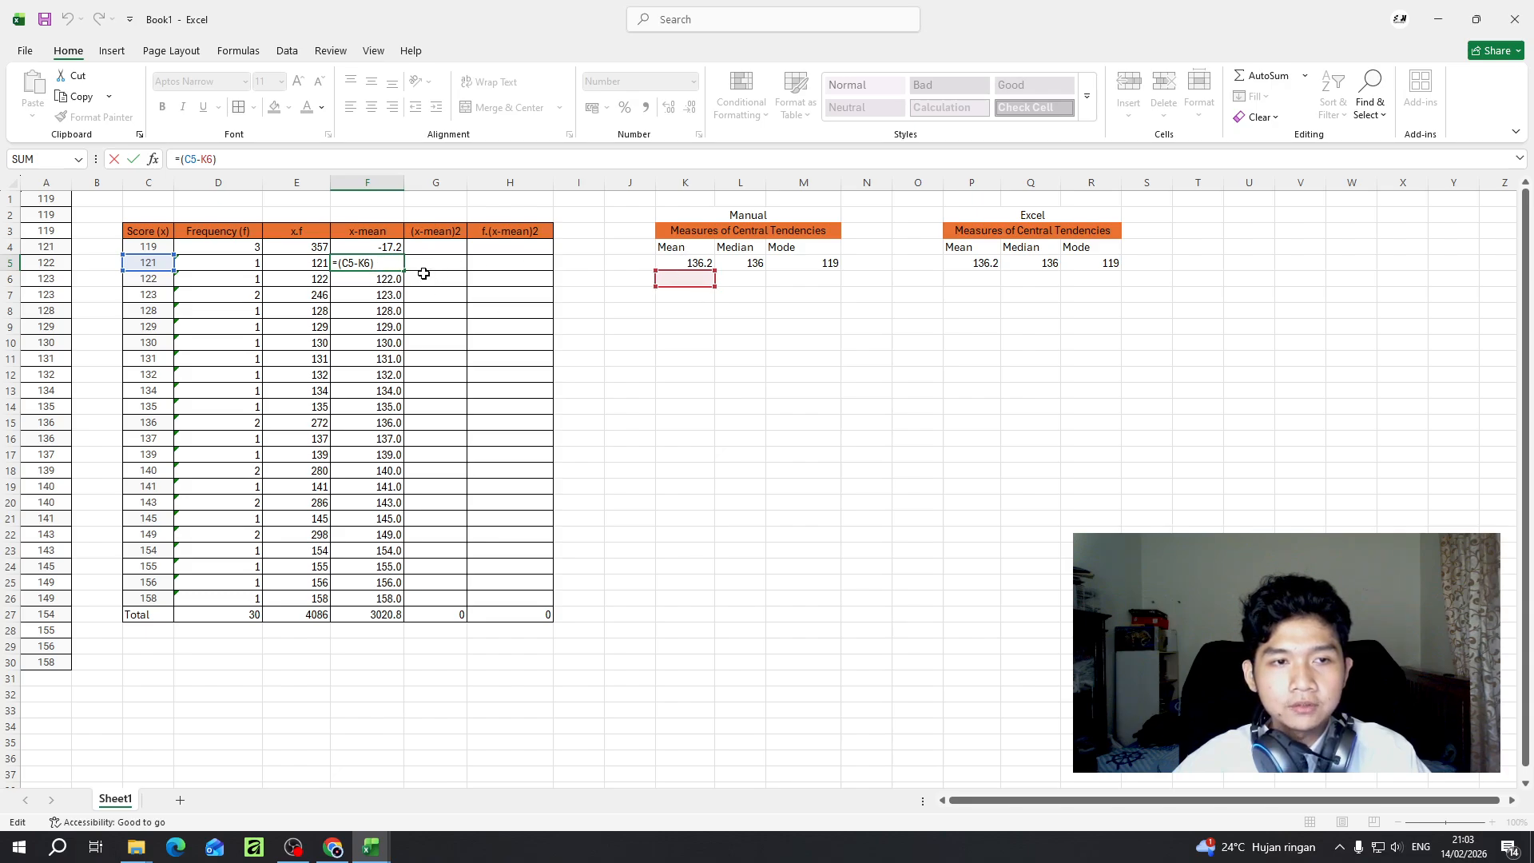
left_click(472, 268)
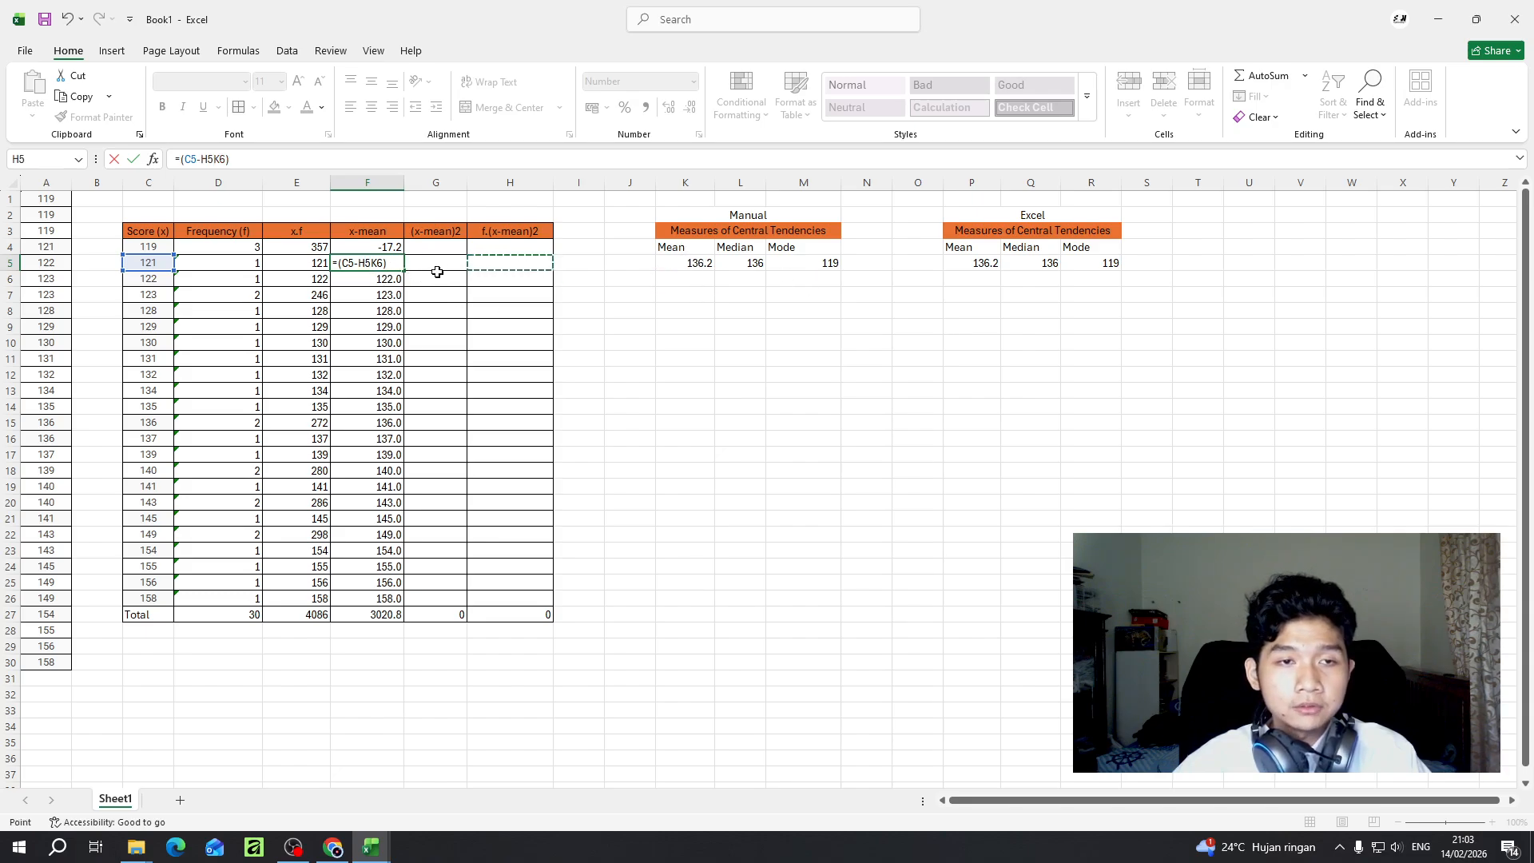
key("Escape")
- Lock the mean reference in F4 with =(C4-$K$5) and fill the formula down the x-mean column to F26
left_click(373, 248)
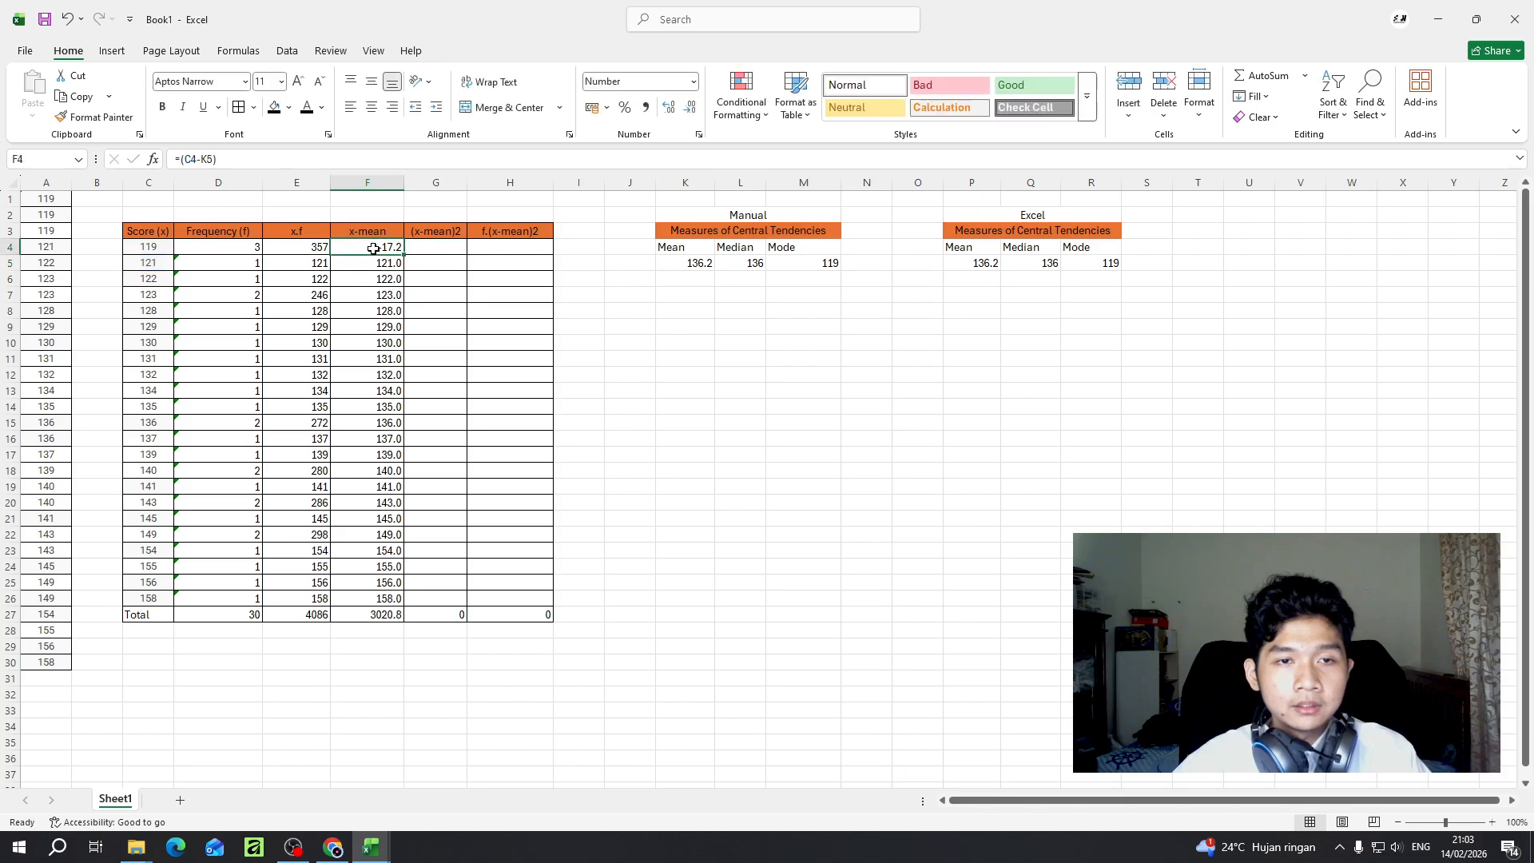
key("F2")
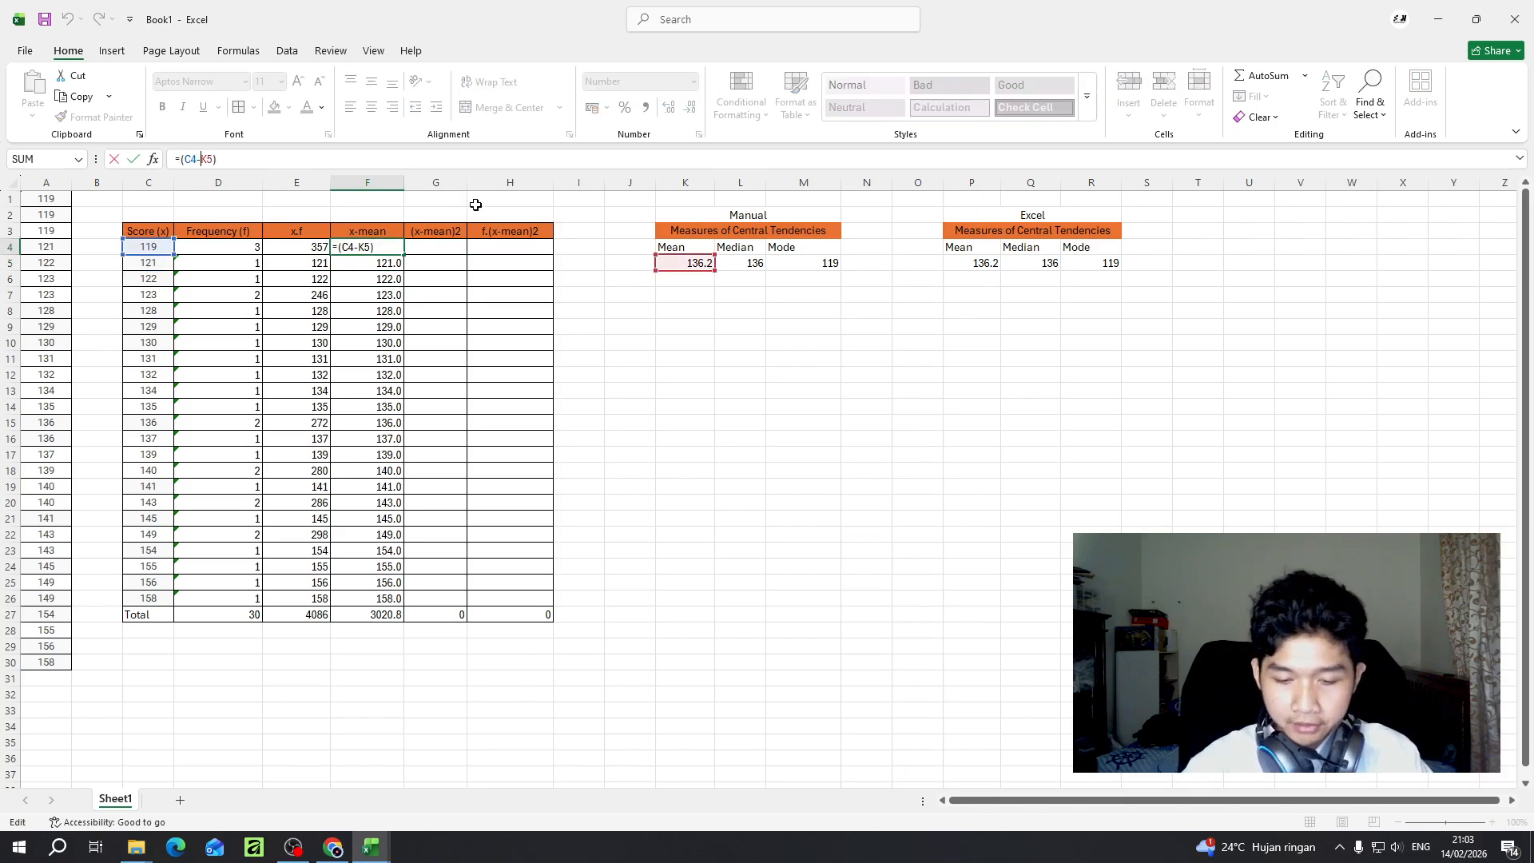
type("$K$")
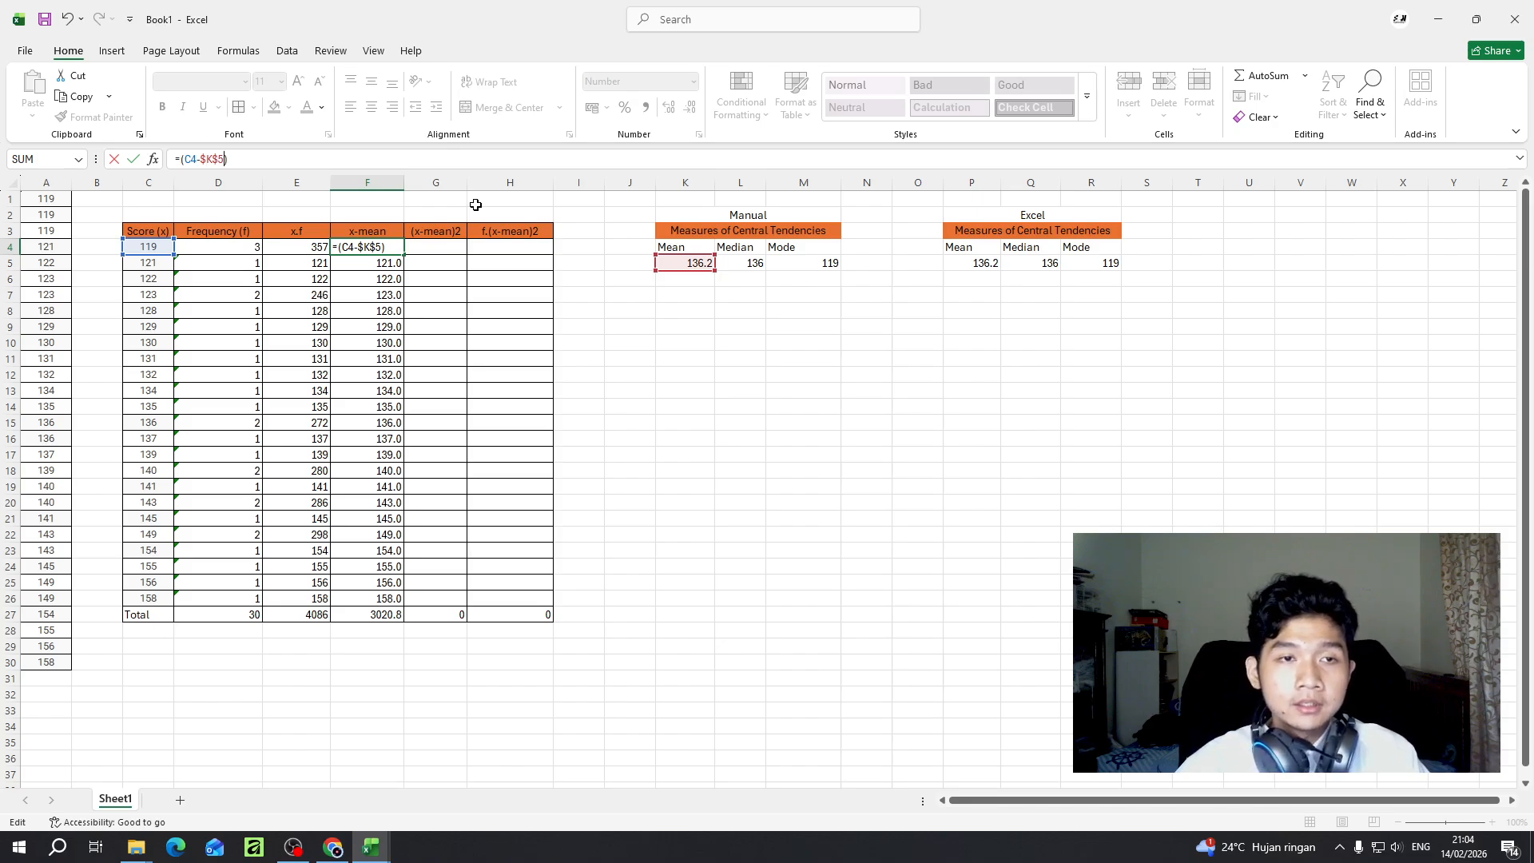
key("Return")
left_click(372, 249)
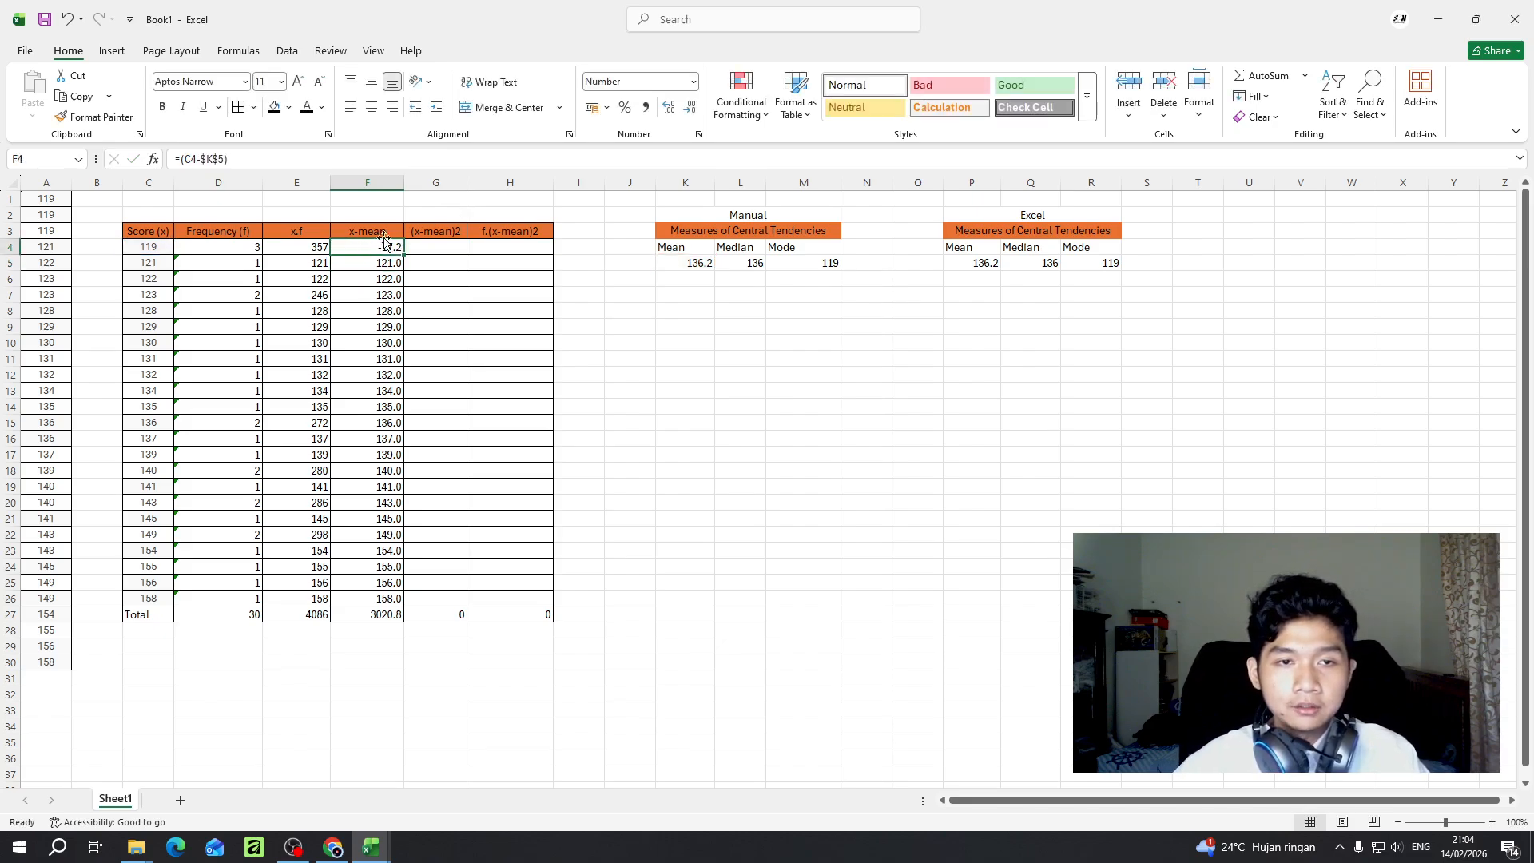
left_click_drag(403, 281, 403, 602)
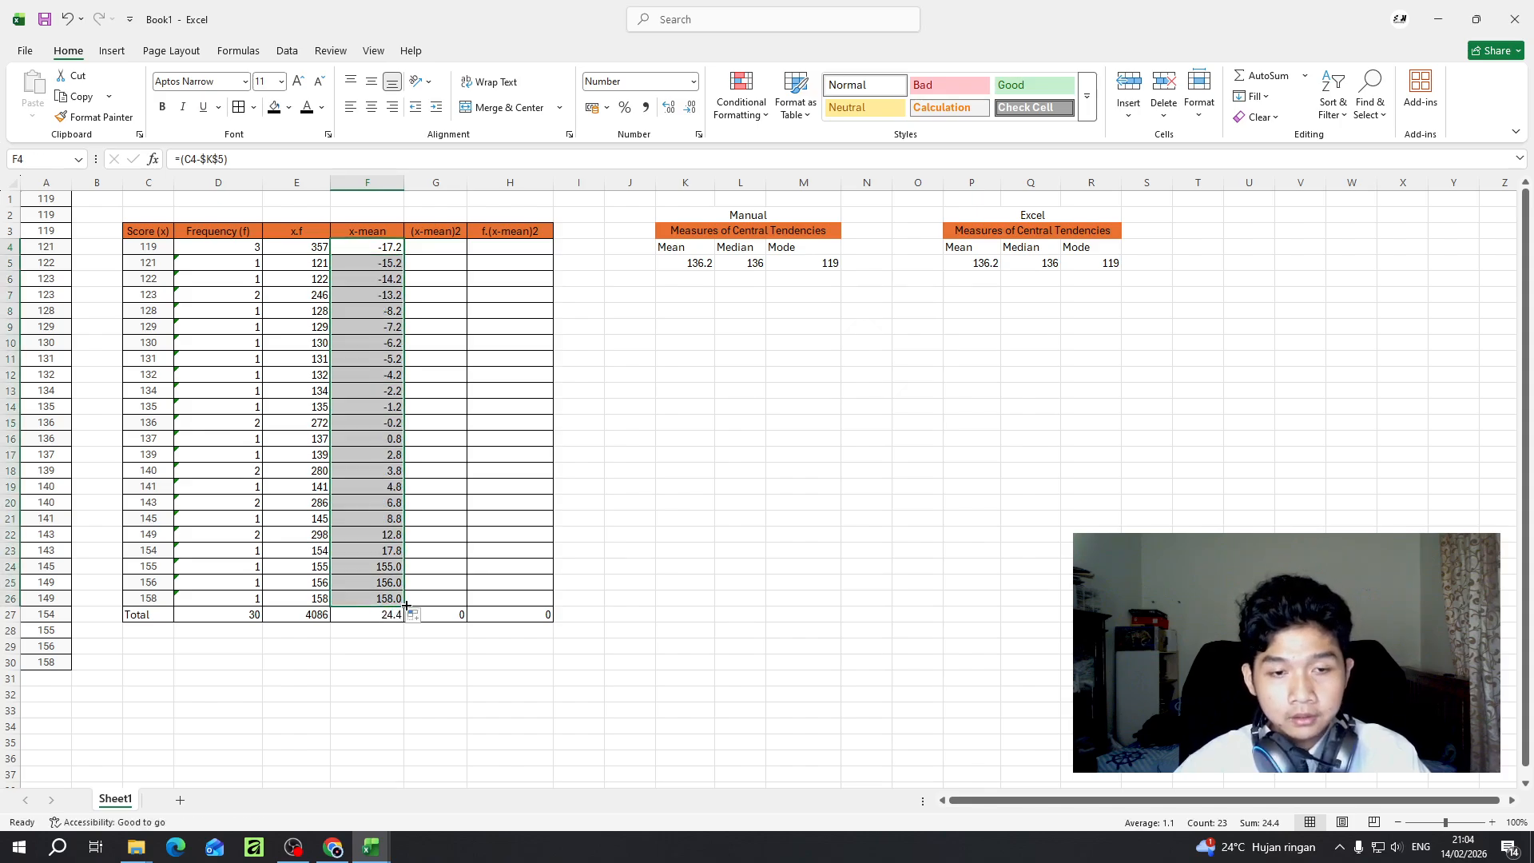
left_click(504, 439)
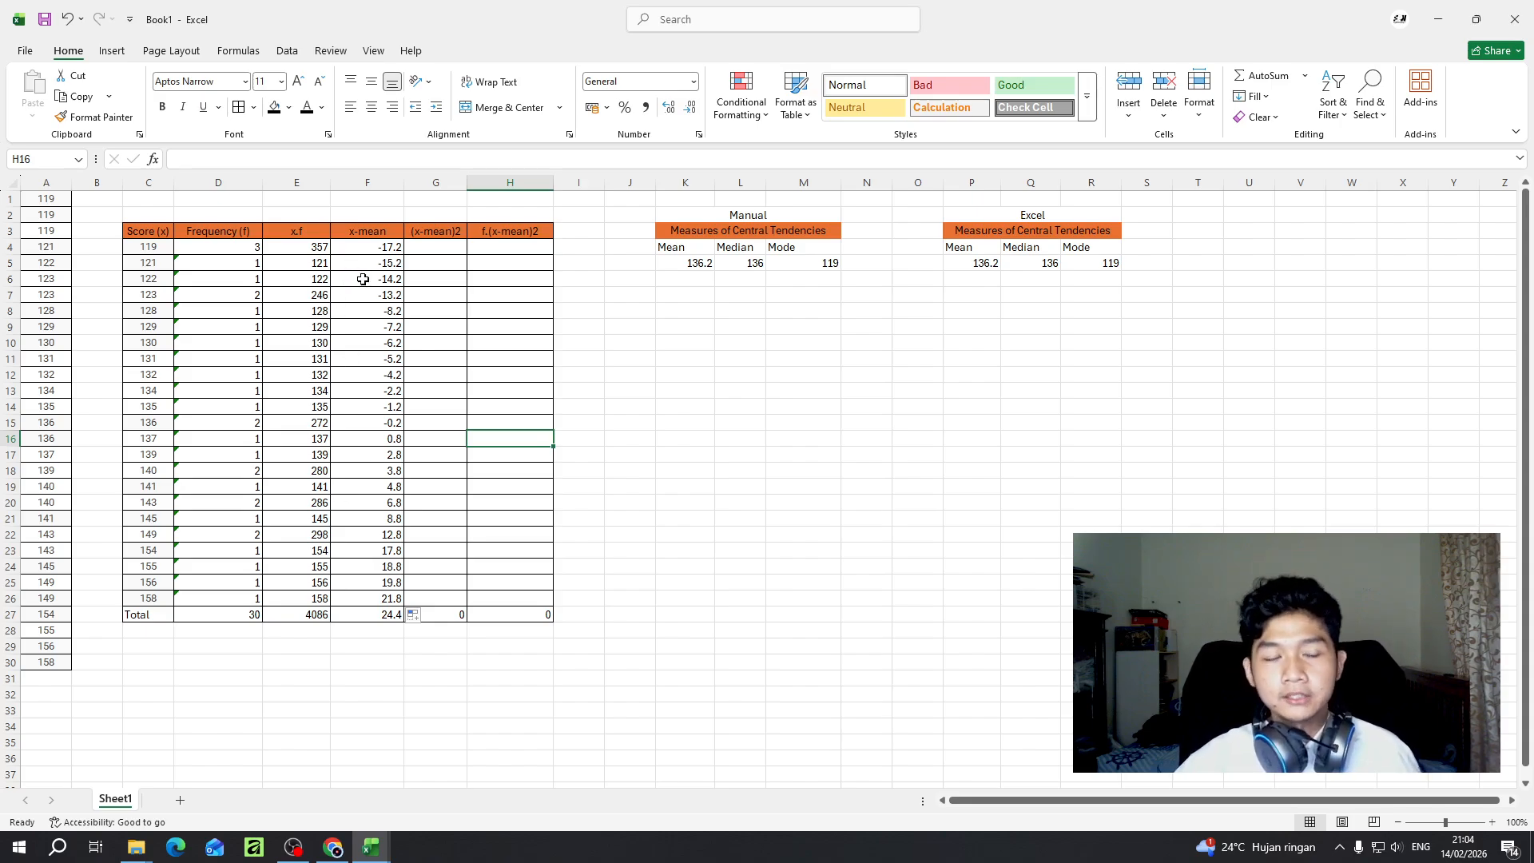
left_click(436, 247)
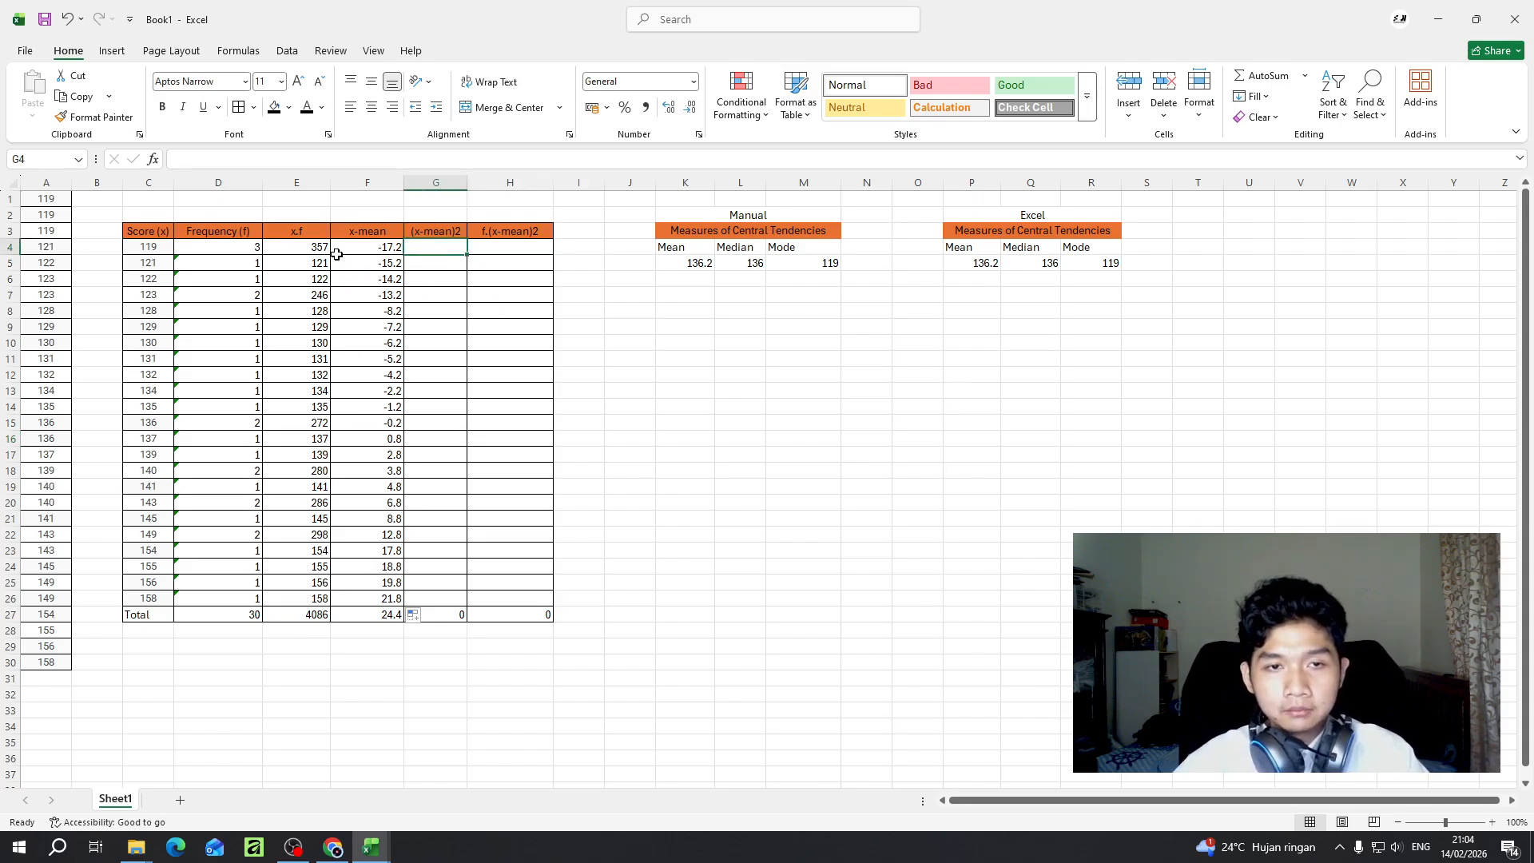
left_click(800, 266)
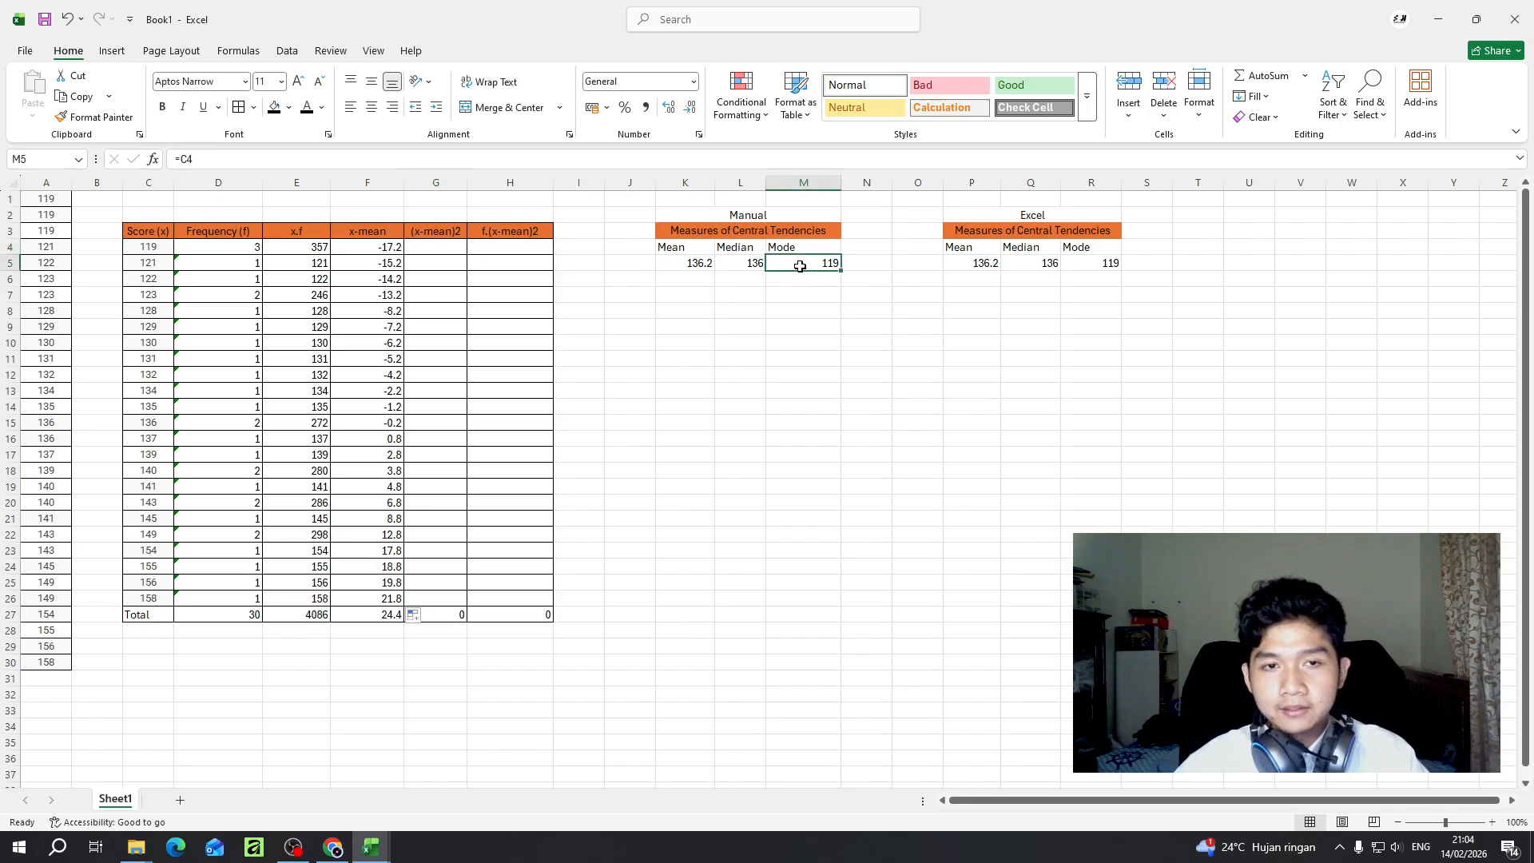
- Square the first x-mean deviation in G4 with =F4*F4 and fill the formula down the (x-mean)2 column to G26
left_click(436, 247)
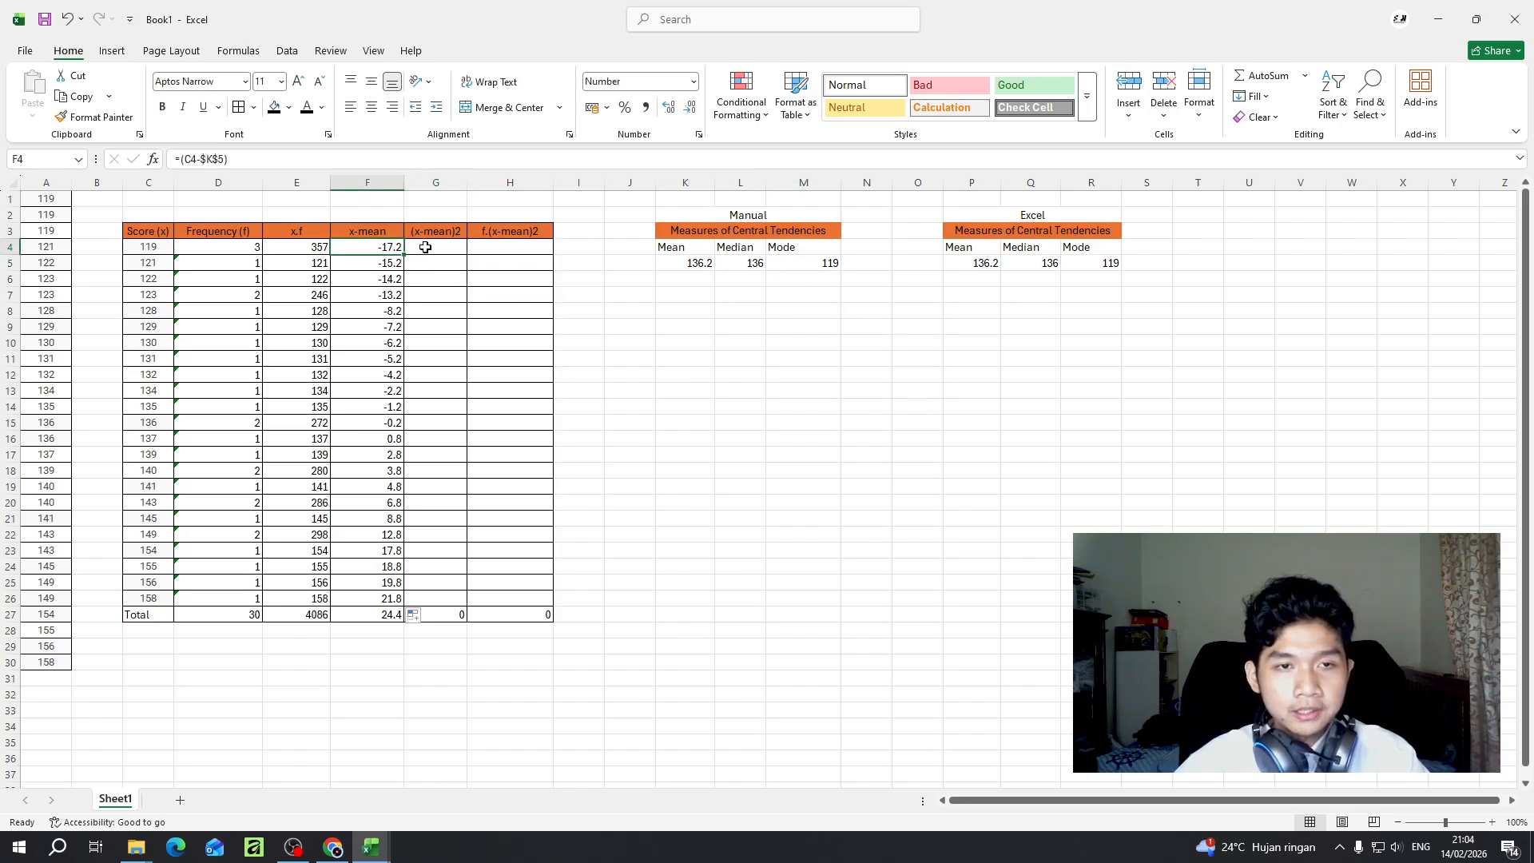
left_click(224, 162)
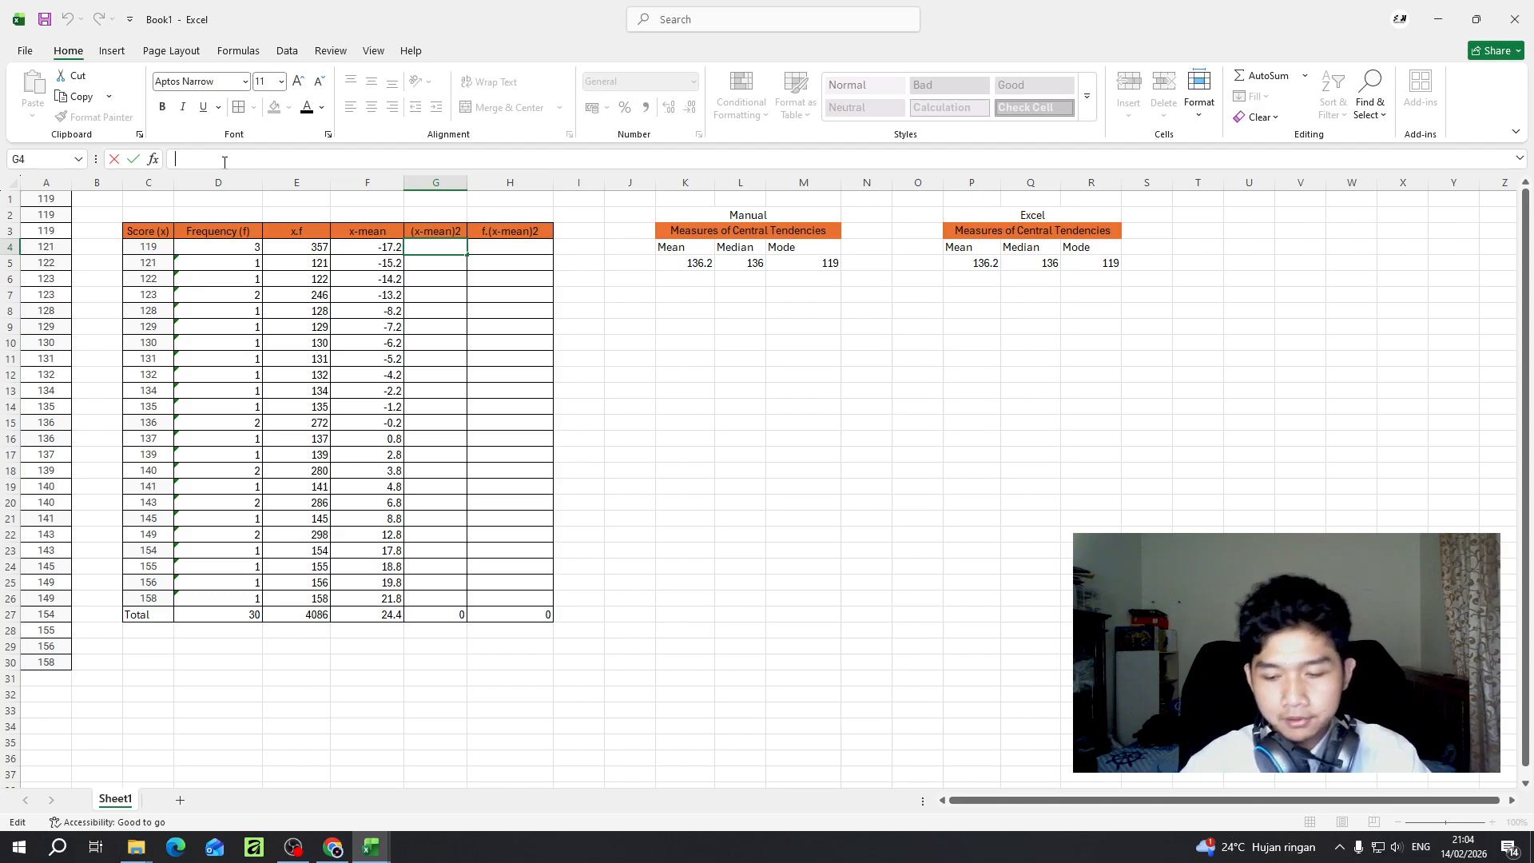
type("=")
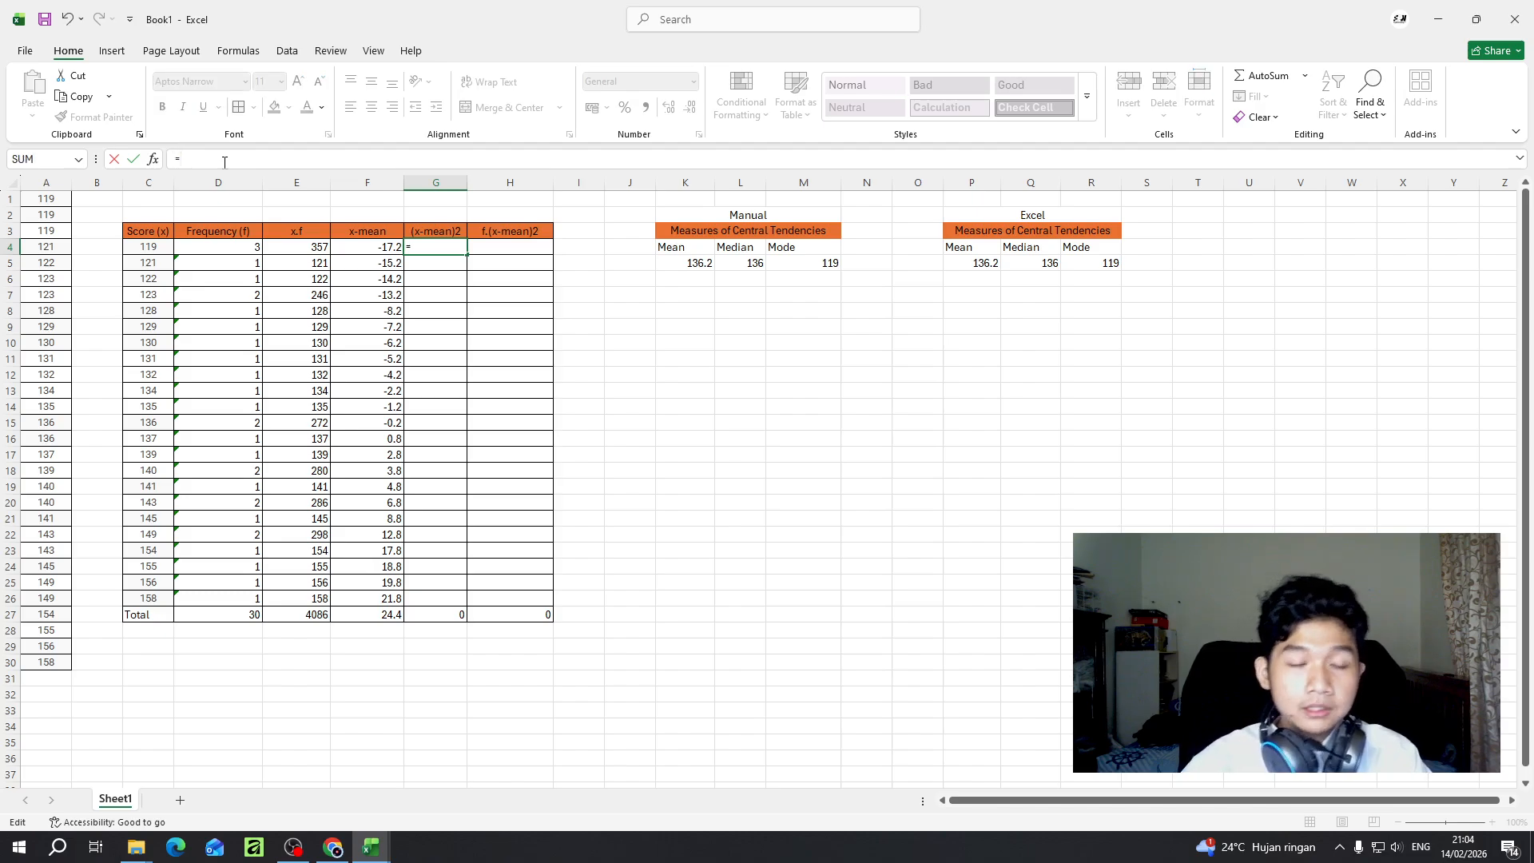
left_click(354, 253)
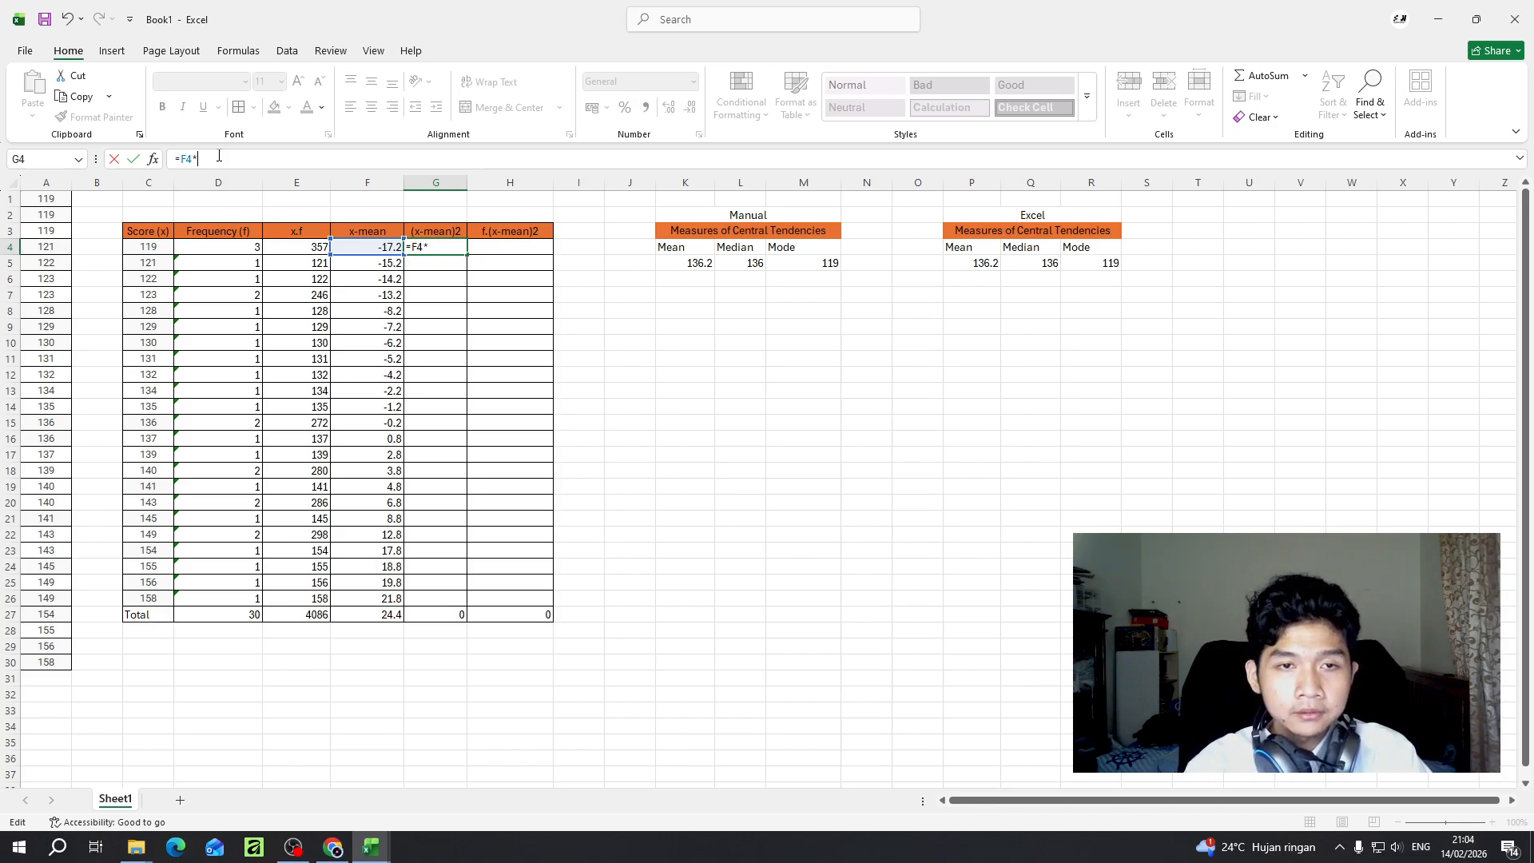
left_click(370, 253)
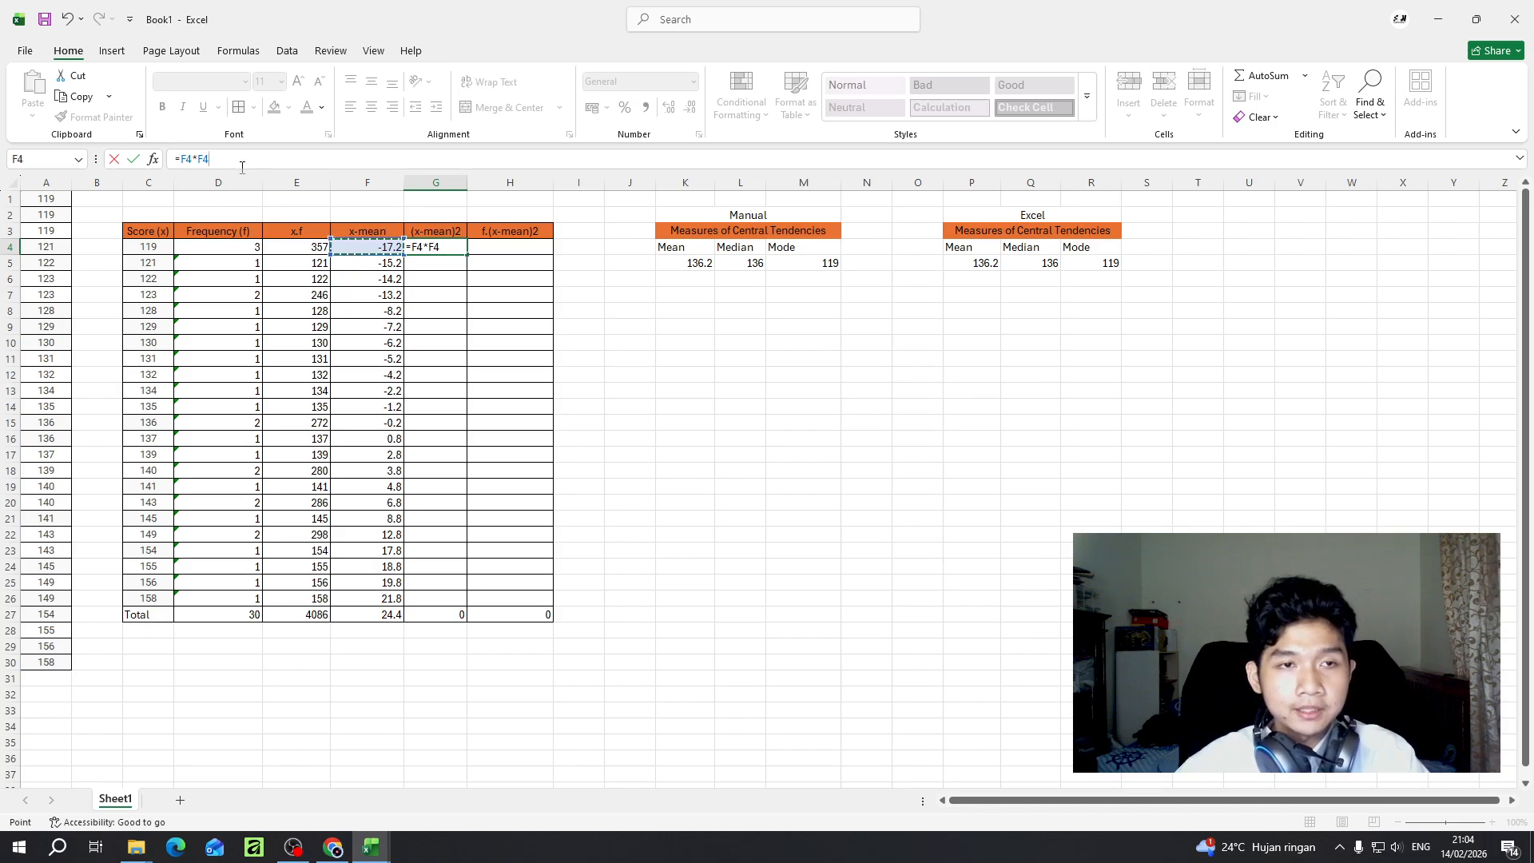
key("Return")
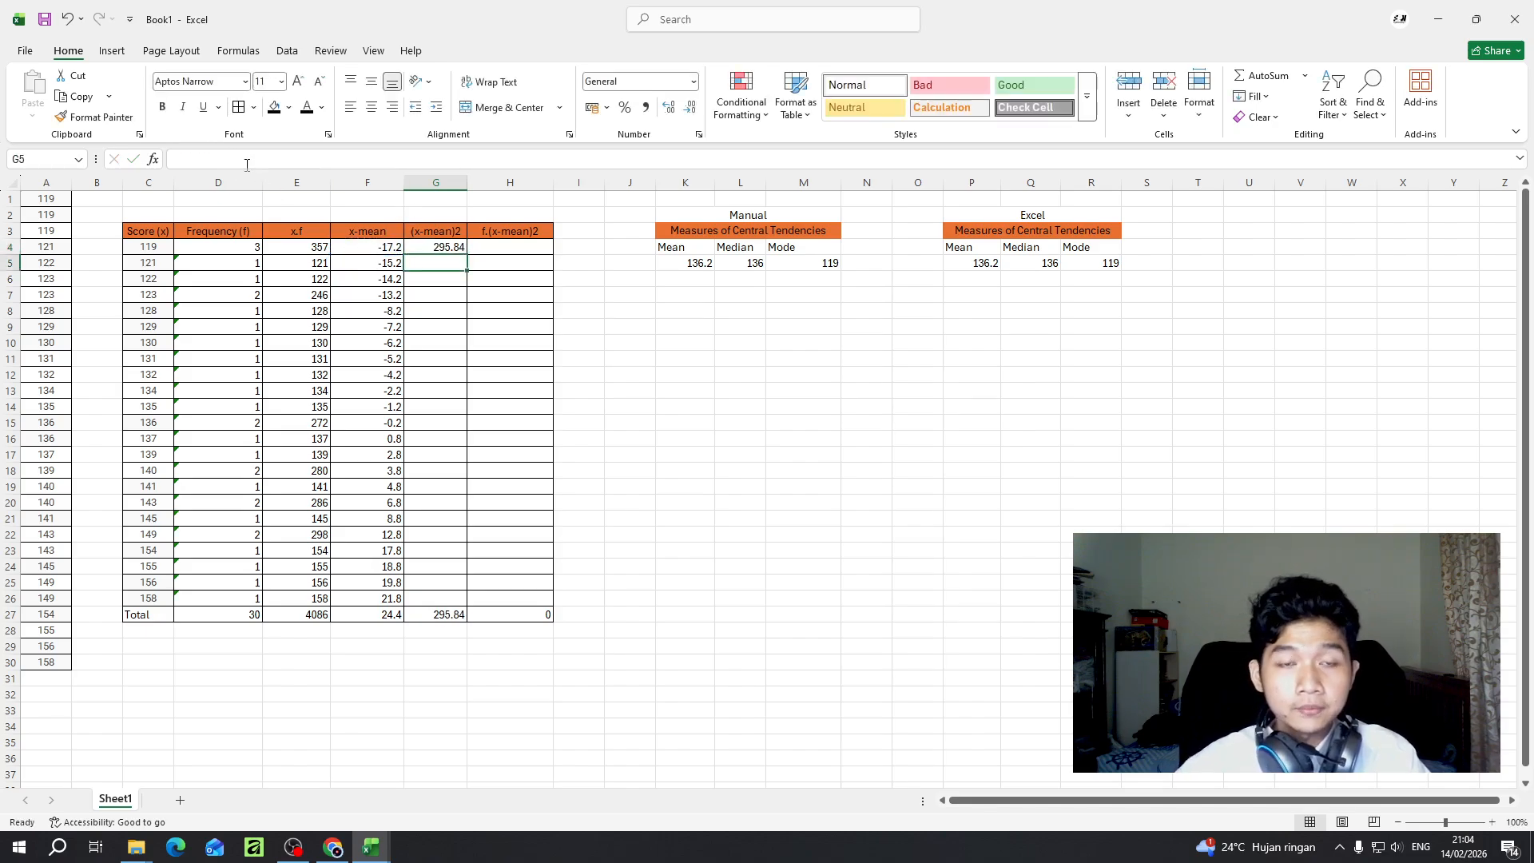
key("Up")
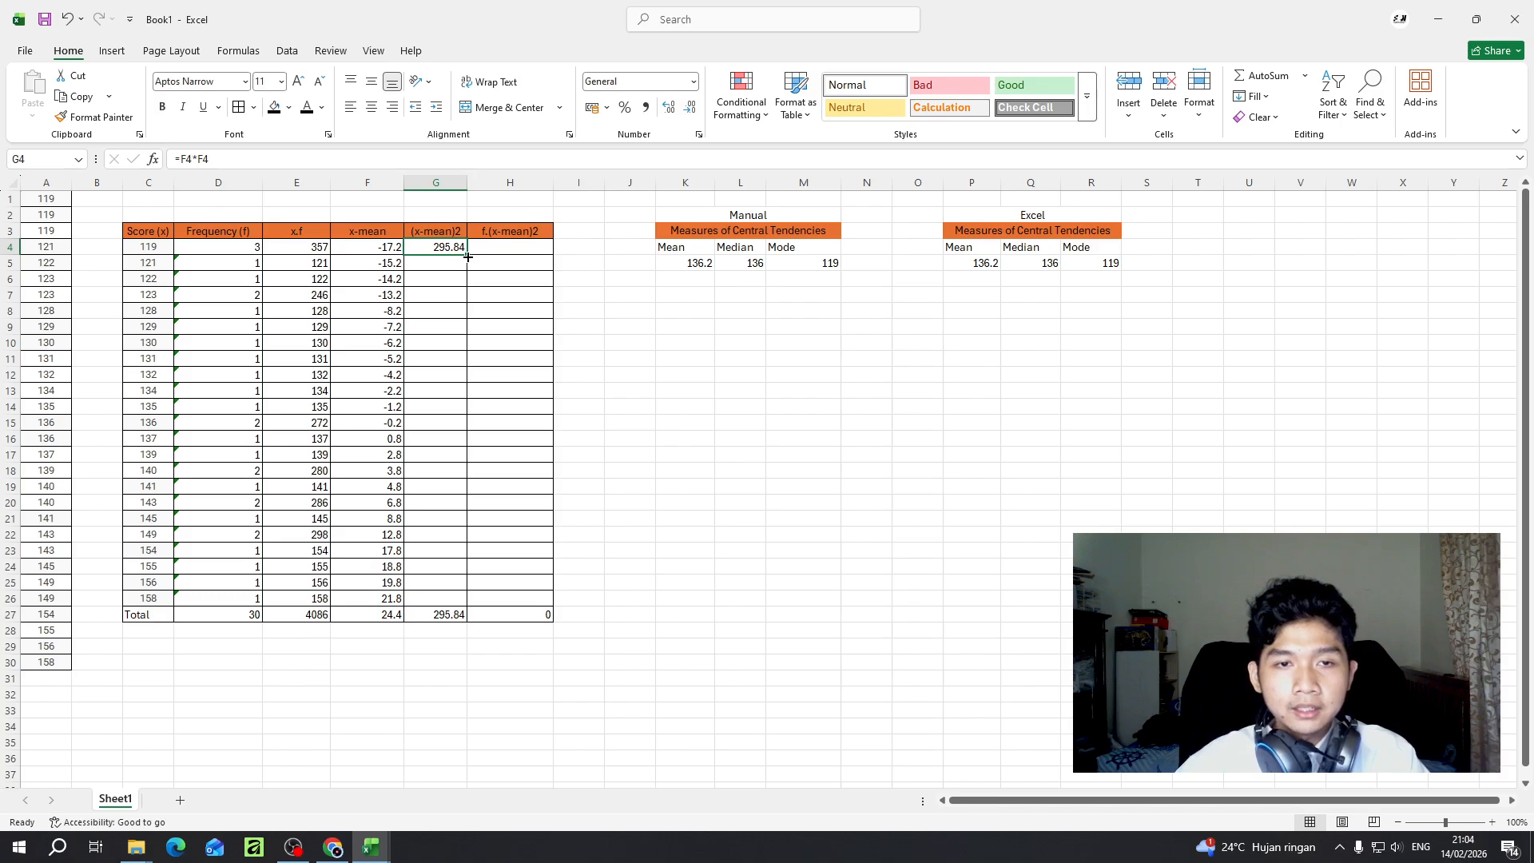
left_click_drag(468, 256, 431, 601)
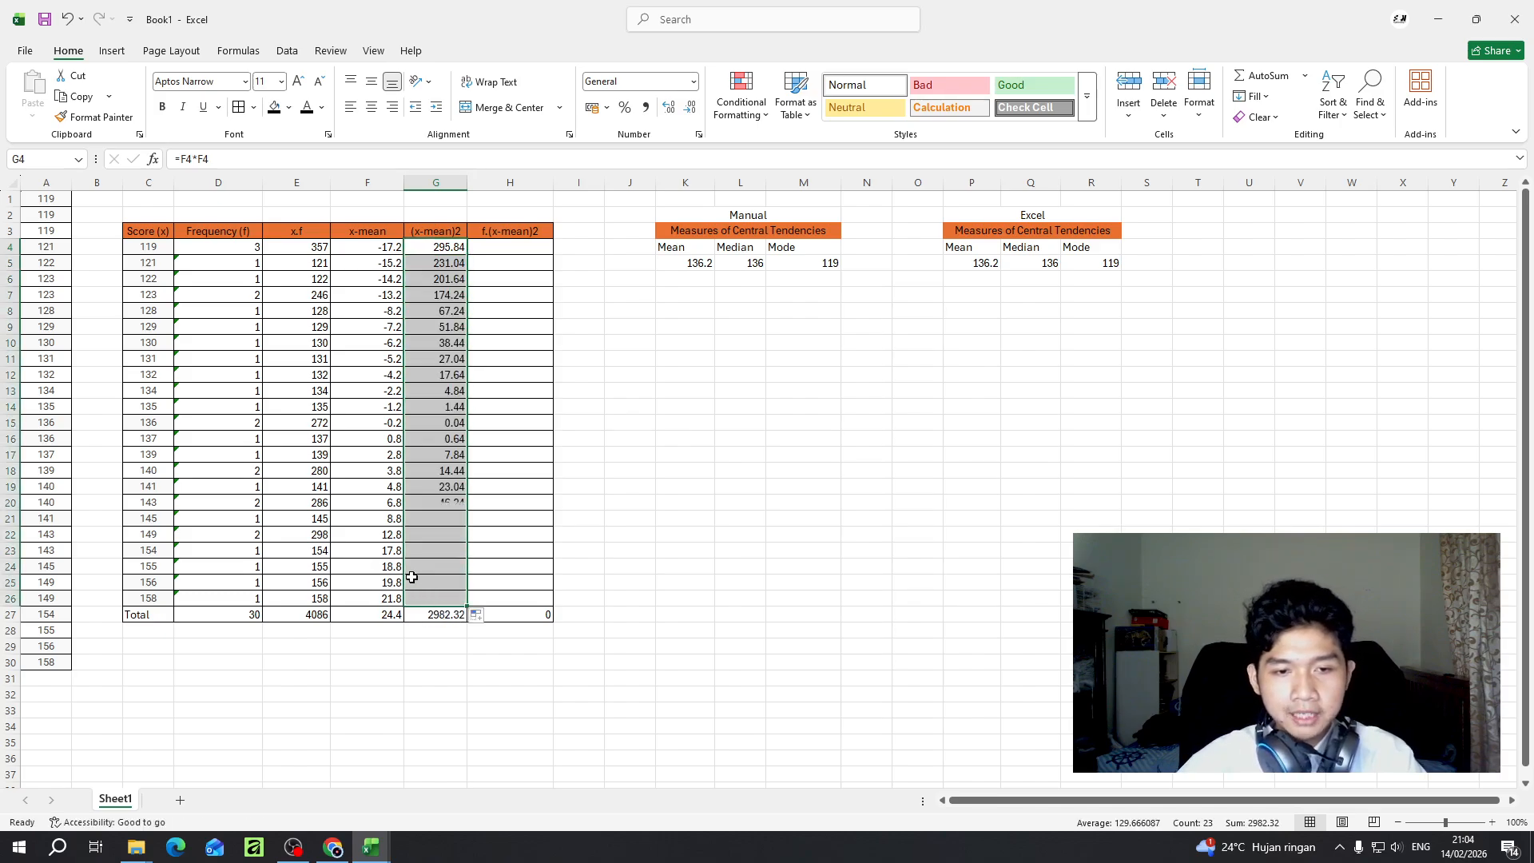
- Examine the first table row for the frequency and squared-deviation cells that the f.(x-mean)2 calculation in H4 needs
left_click(501, 403)
left_click(507, 260)
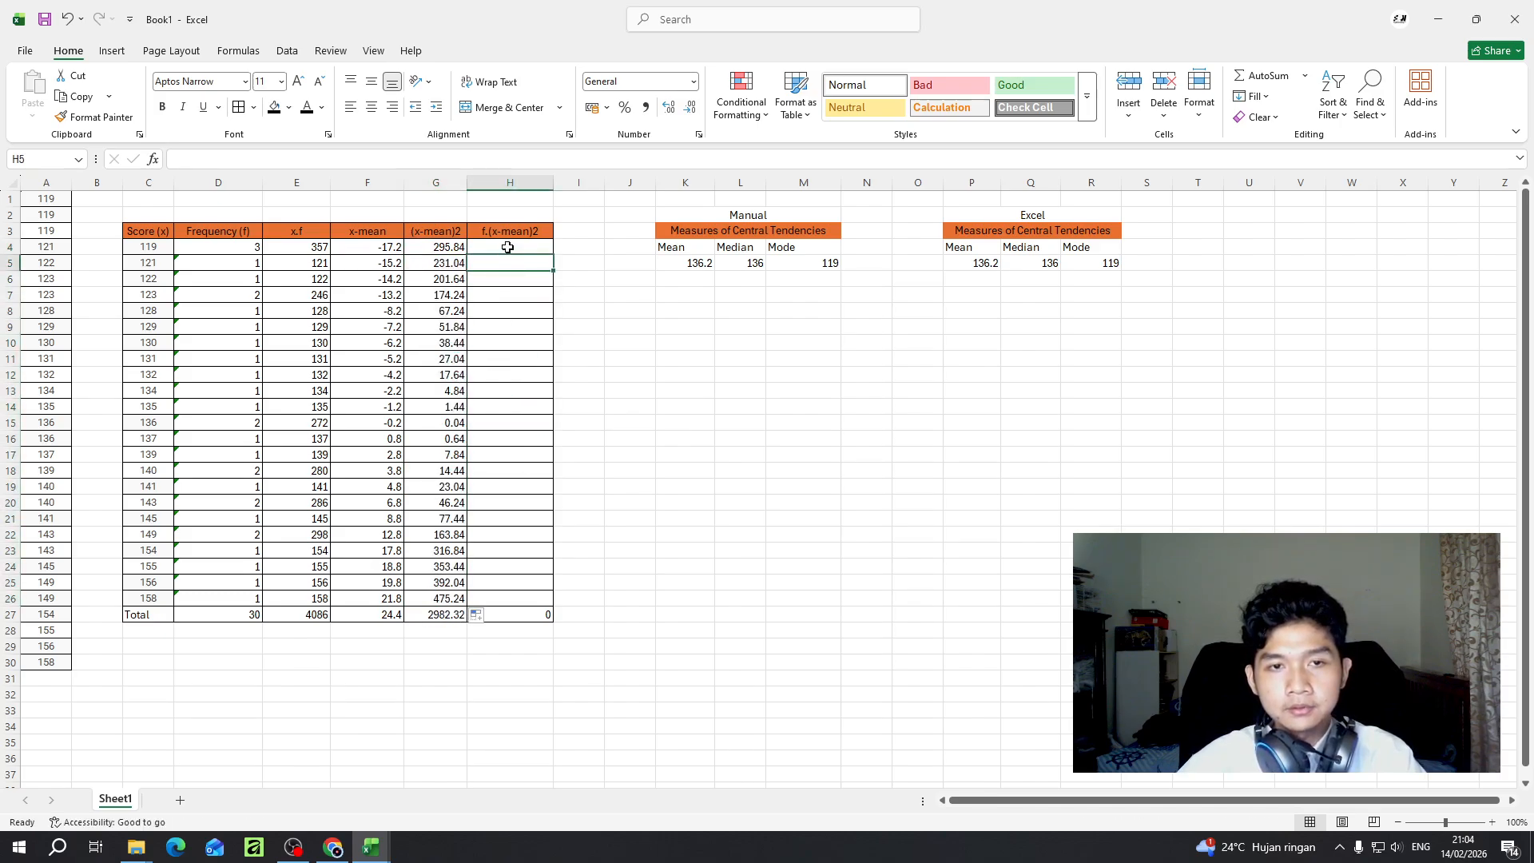
left_click(506, 249)
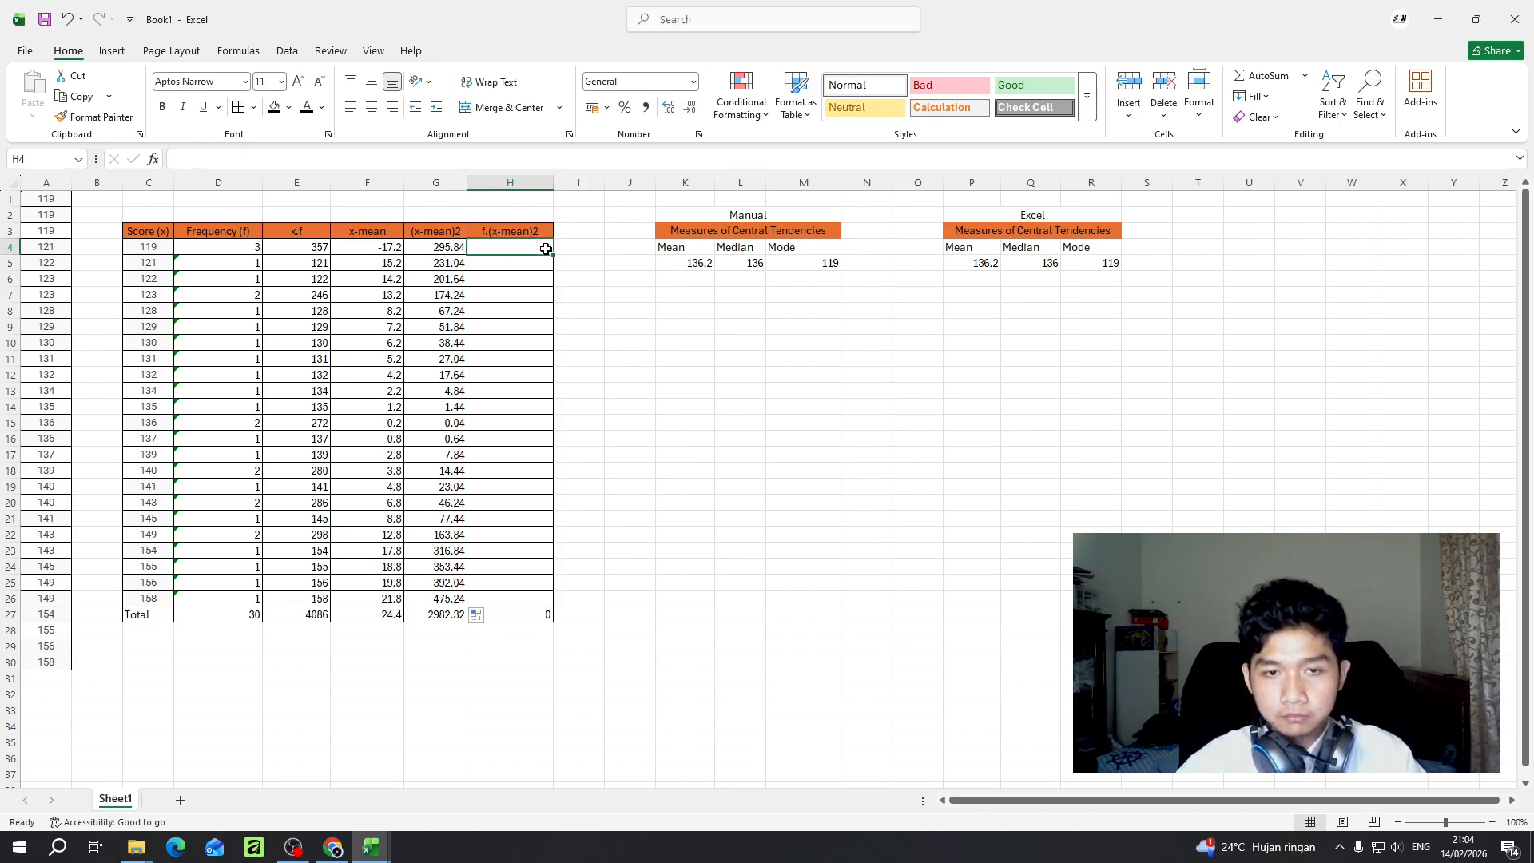
left_click(429, 248)
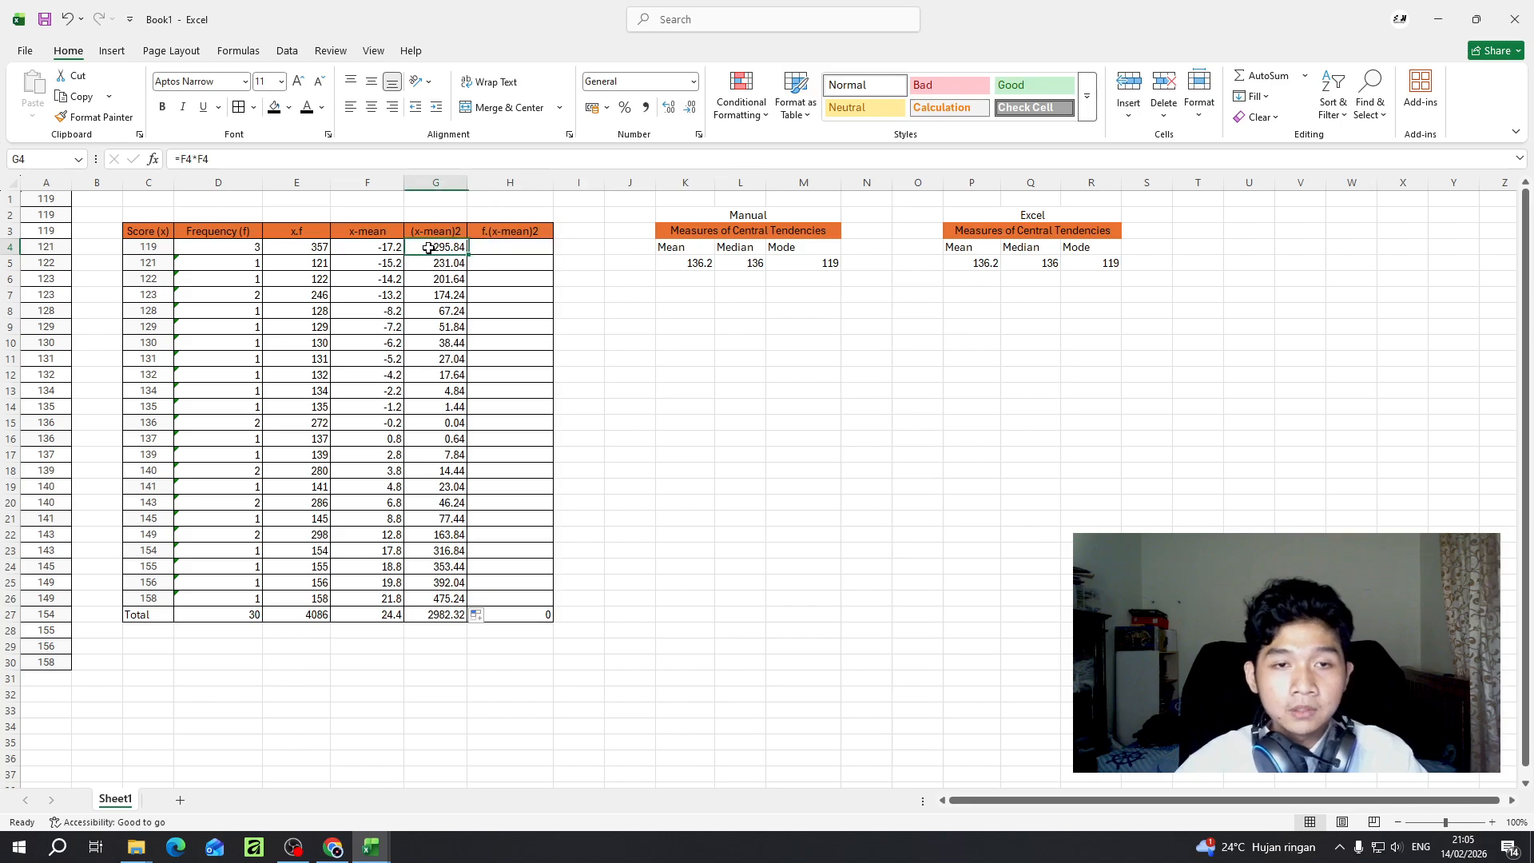
left_click(519, 247)
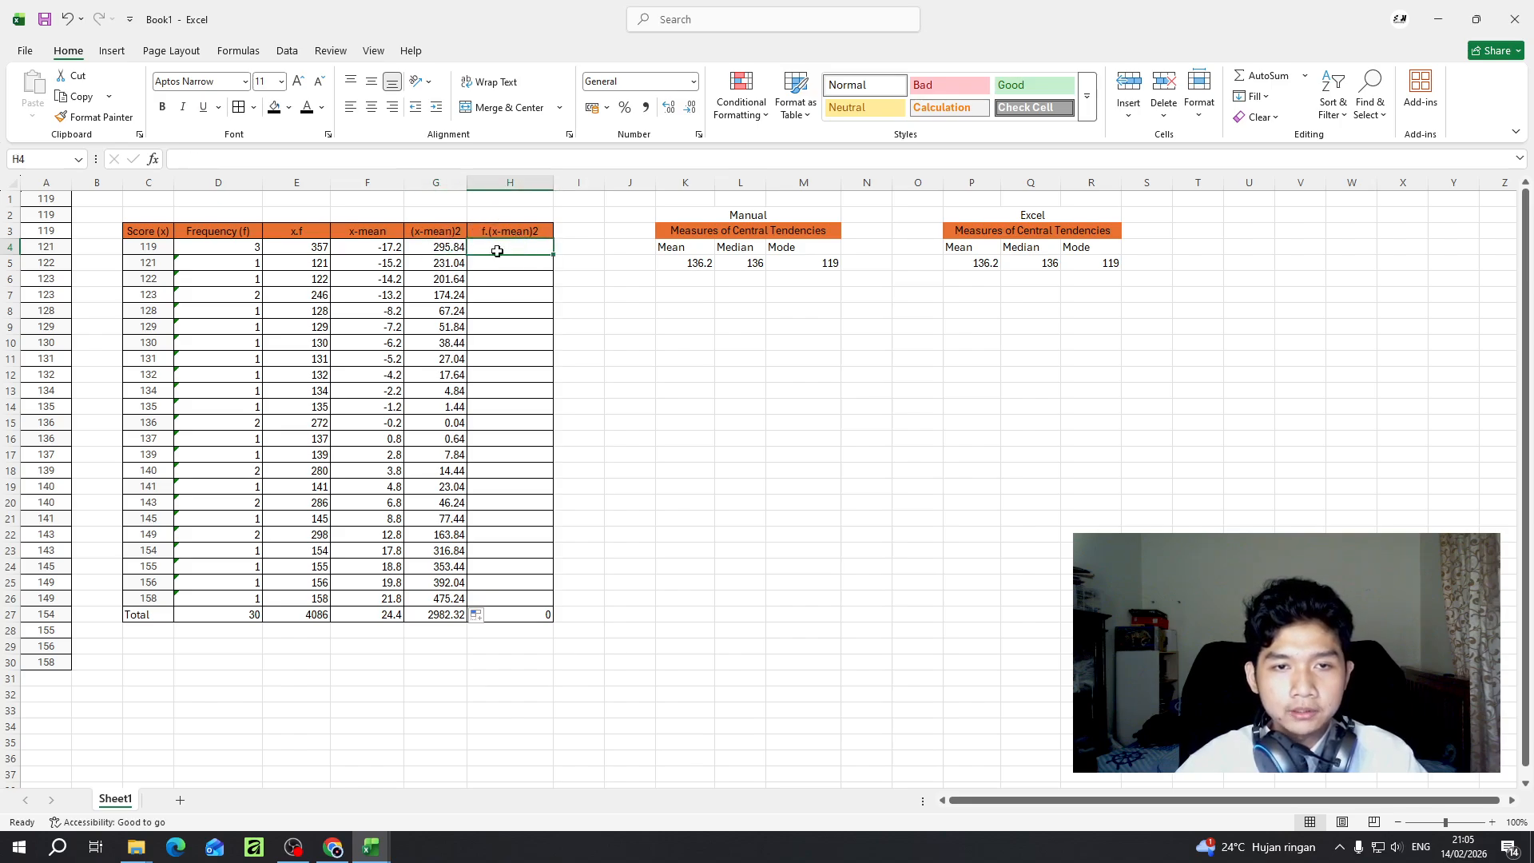
left_click(238, 247)
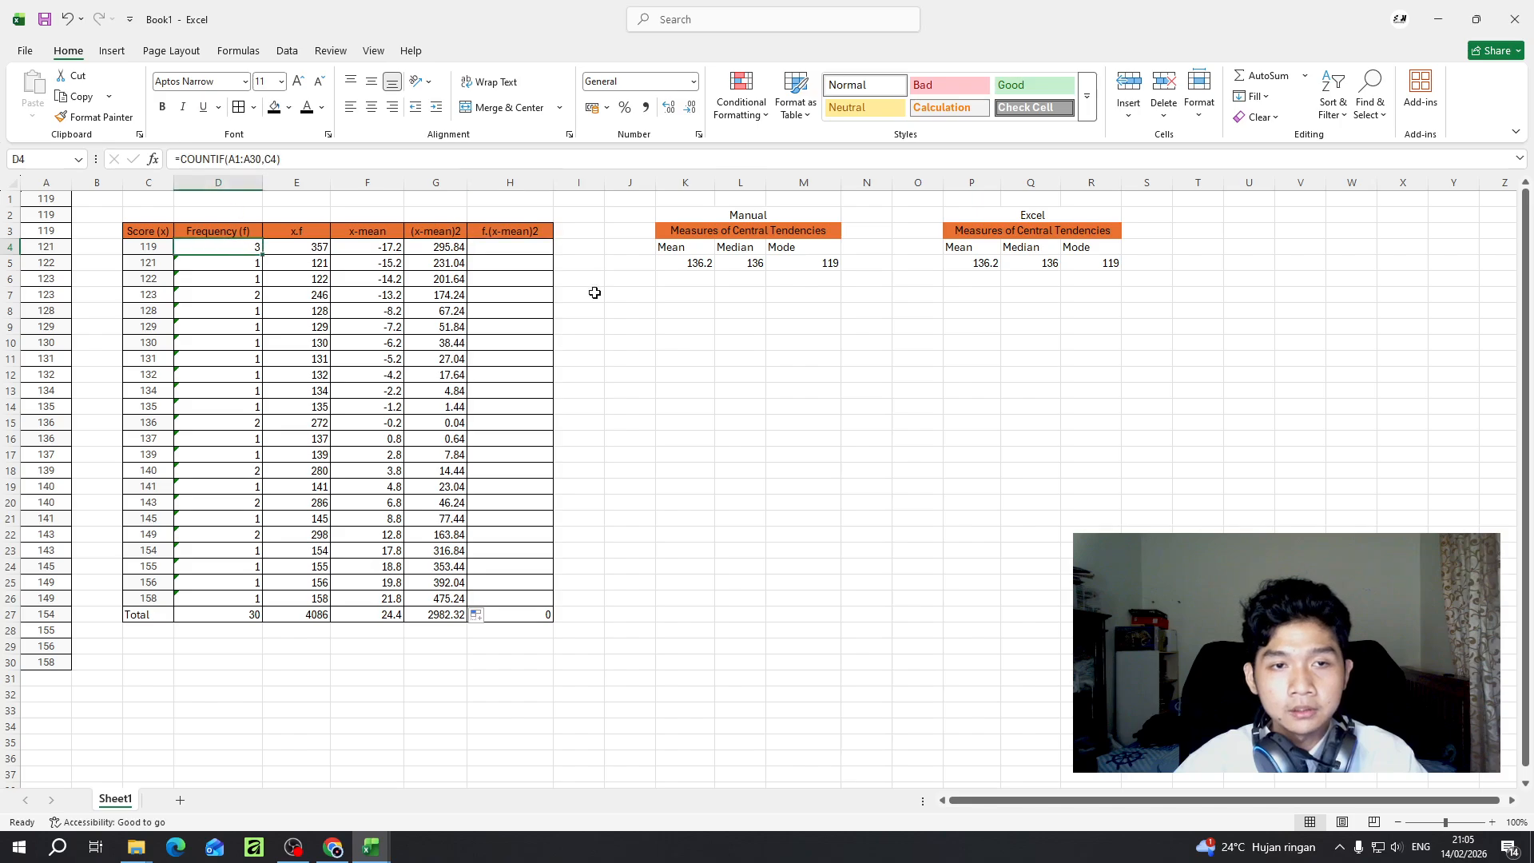
left_click(437, 245)
left_click(513, 254)
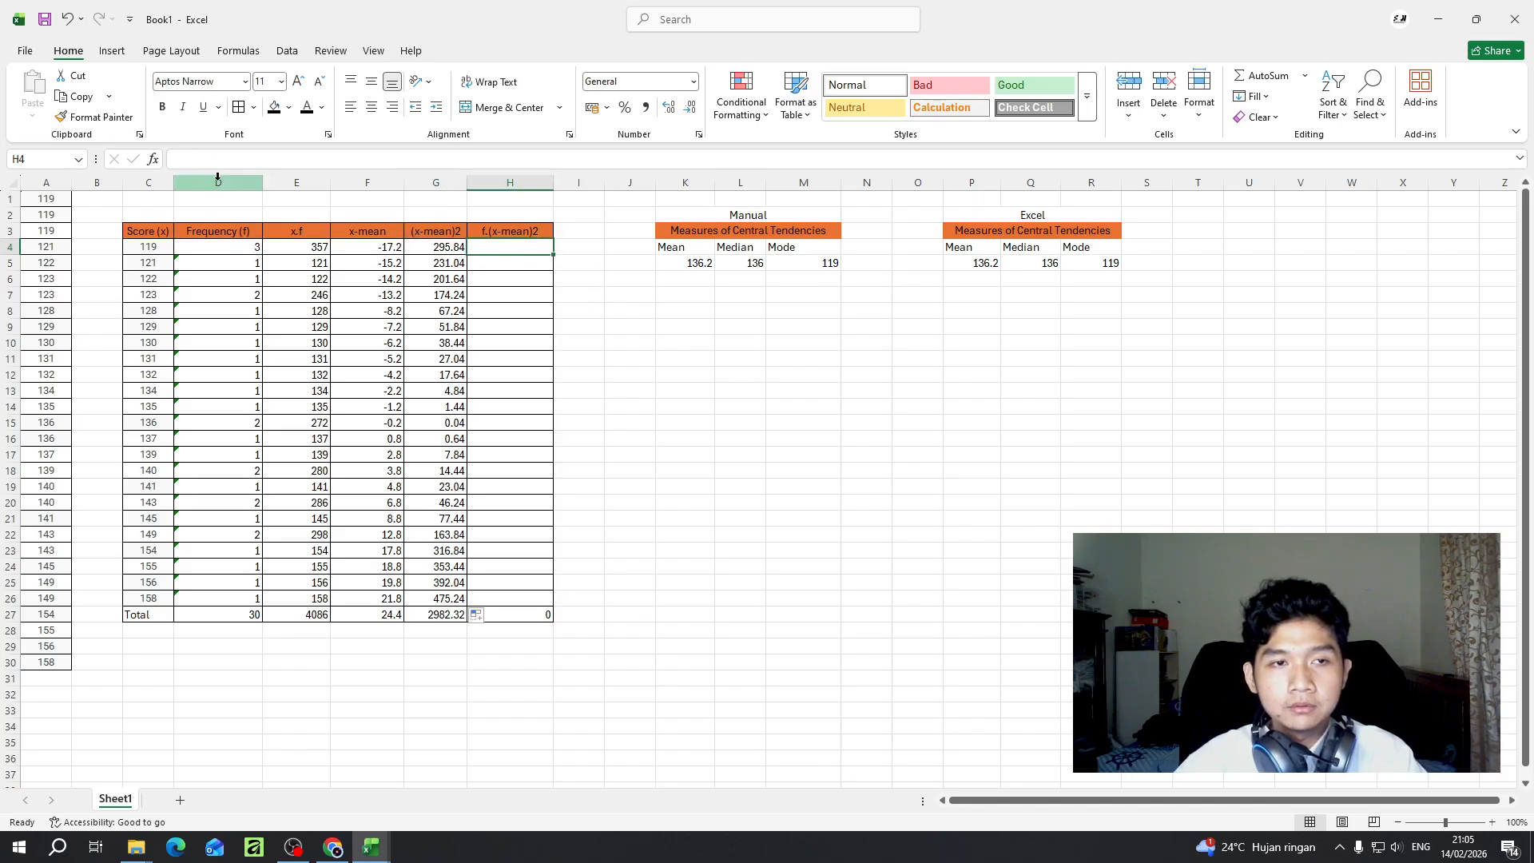
- Multiply the frequency by the squared deviation in H4 with =D4*G4 and fill the formula down to H26
left_click(230, 164)
type("=")
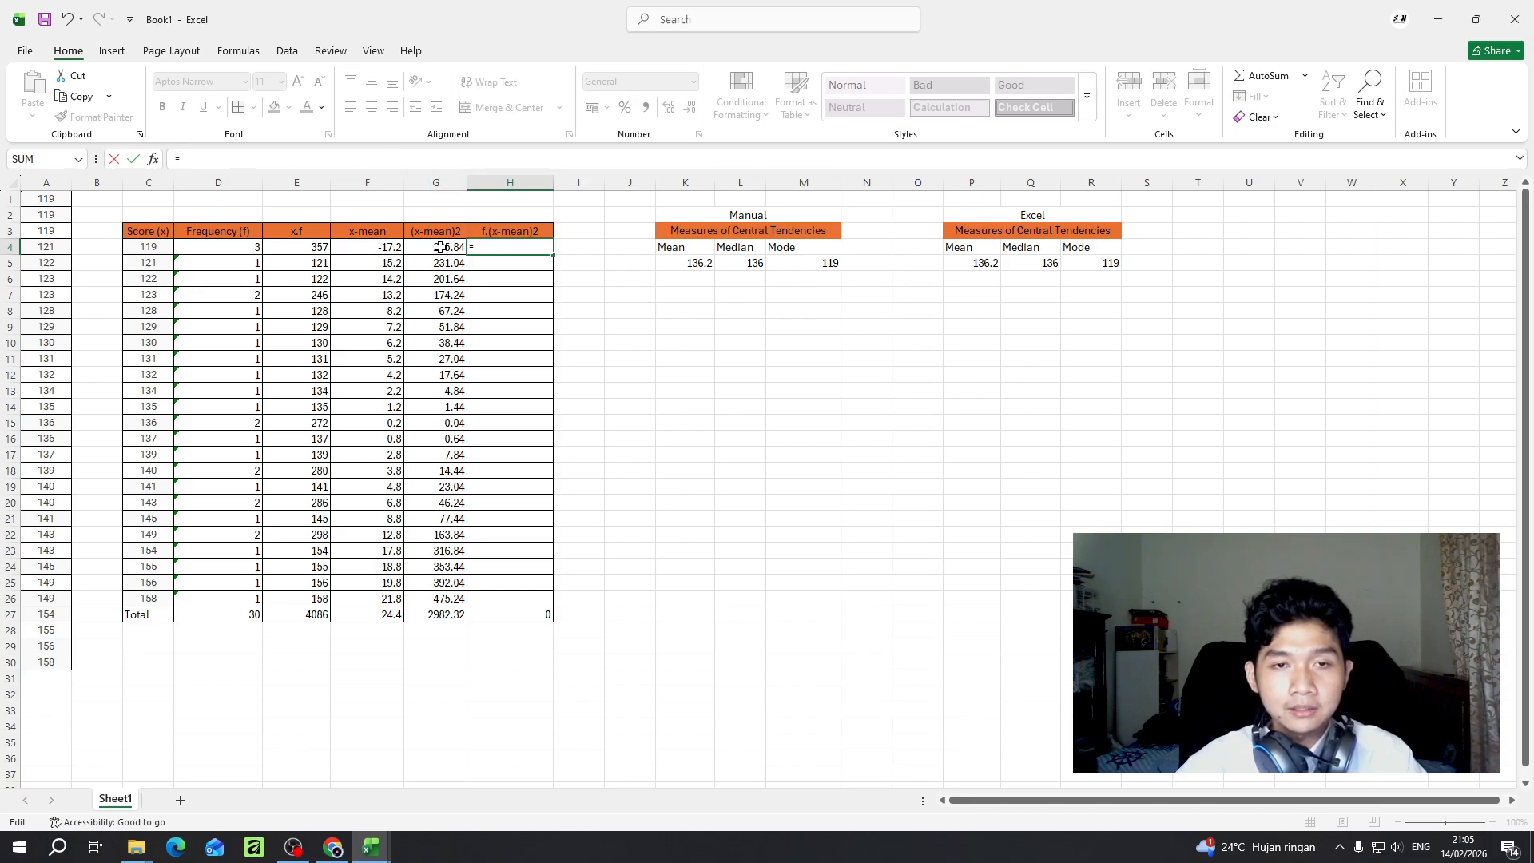
left_click(246, 251)
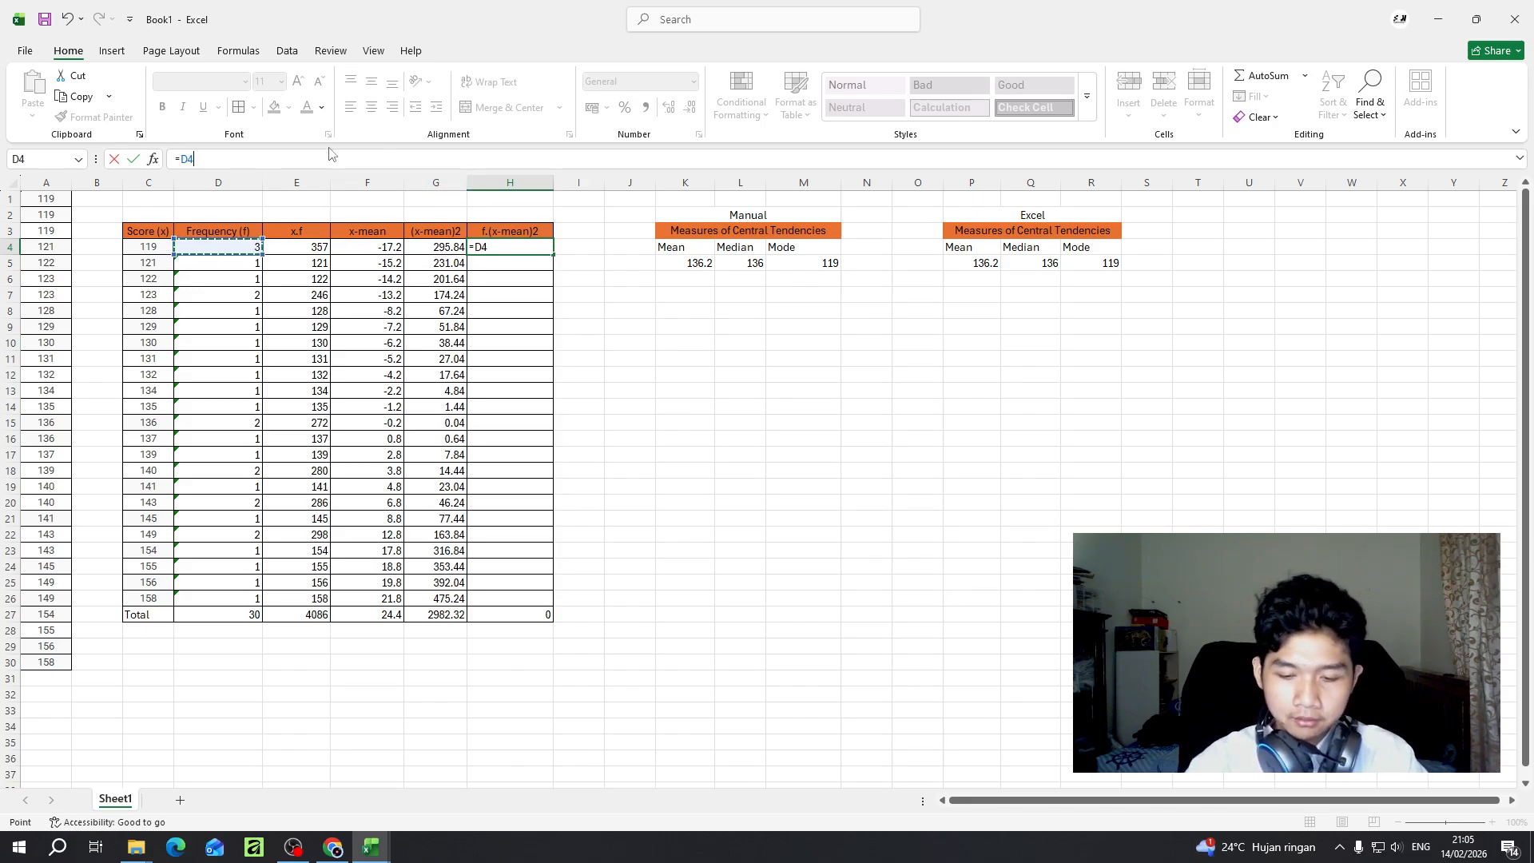
type("*")
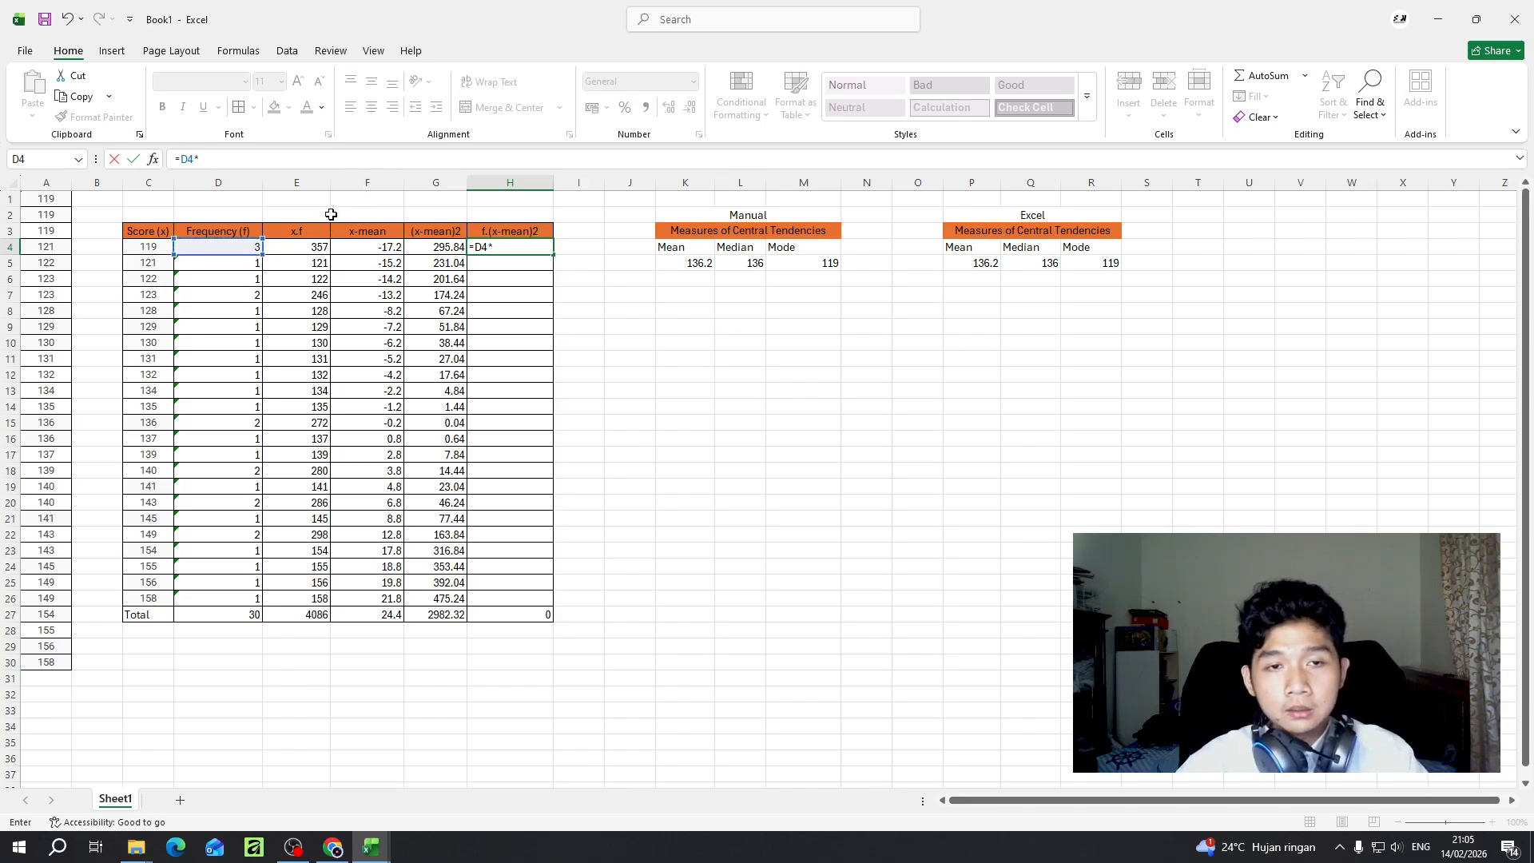
left_click(438, 248)
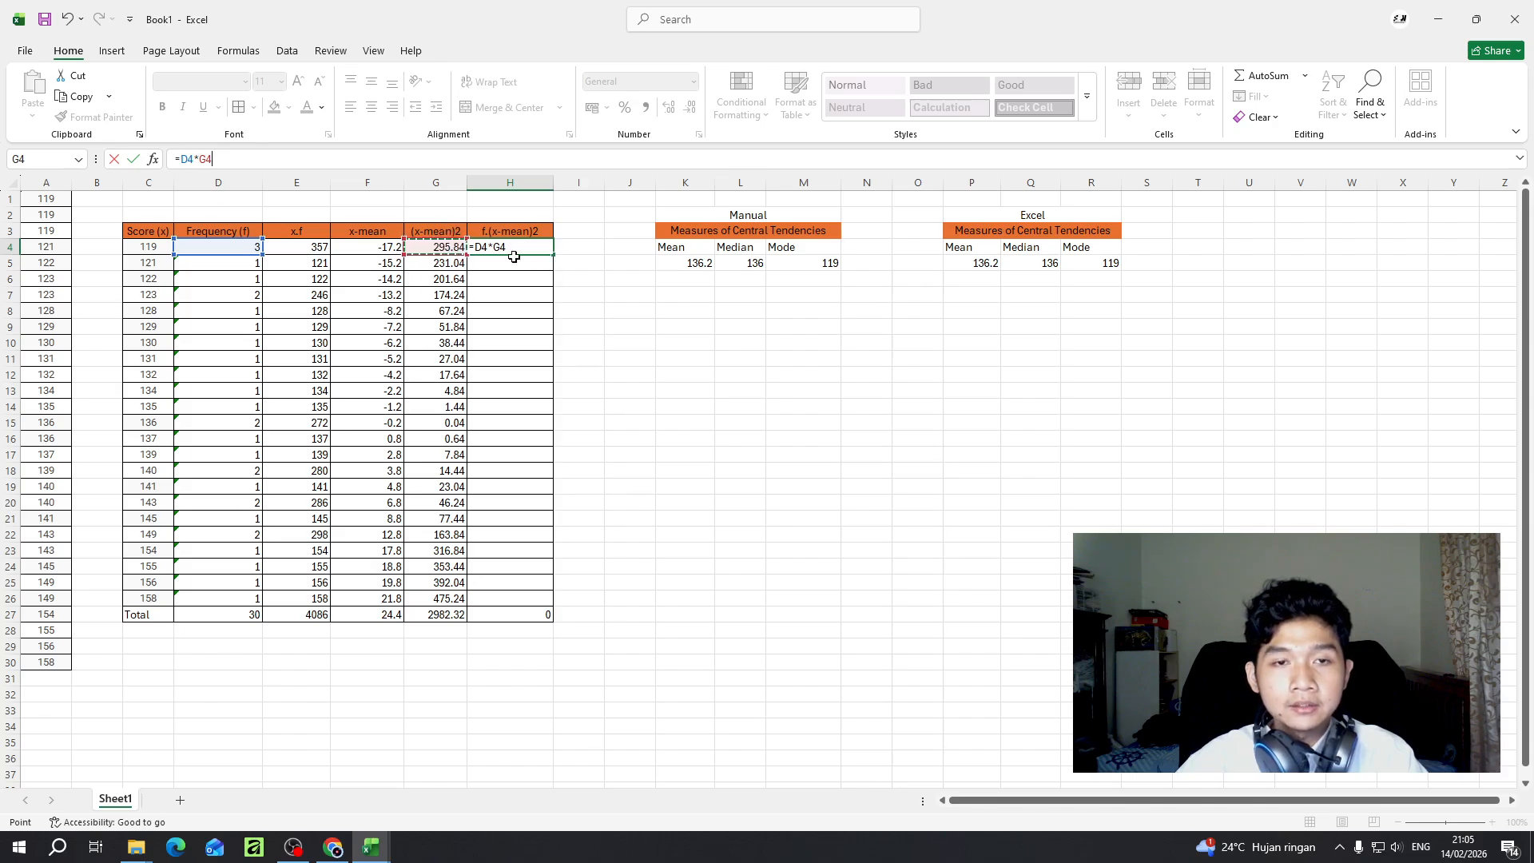
key("Return")
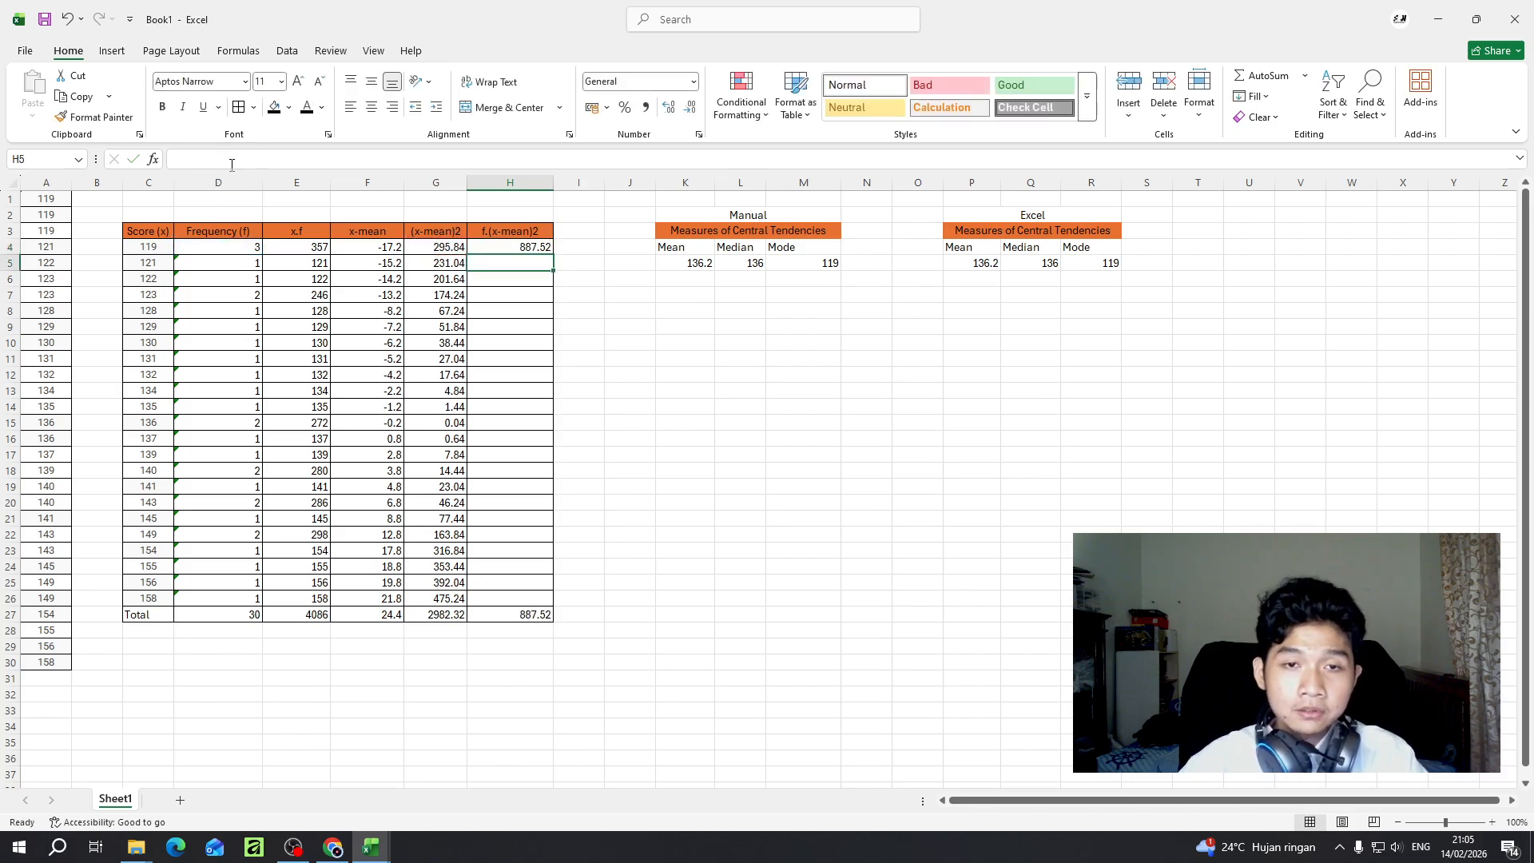
left_click(509, 245)
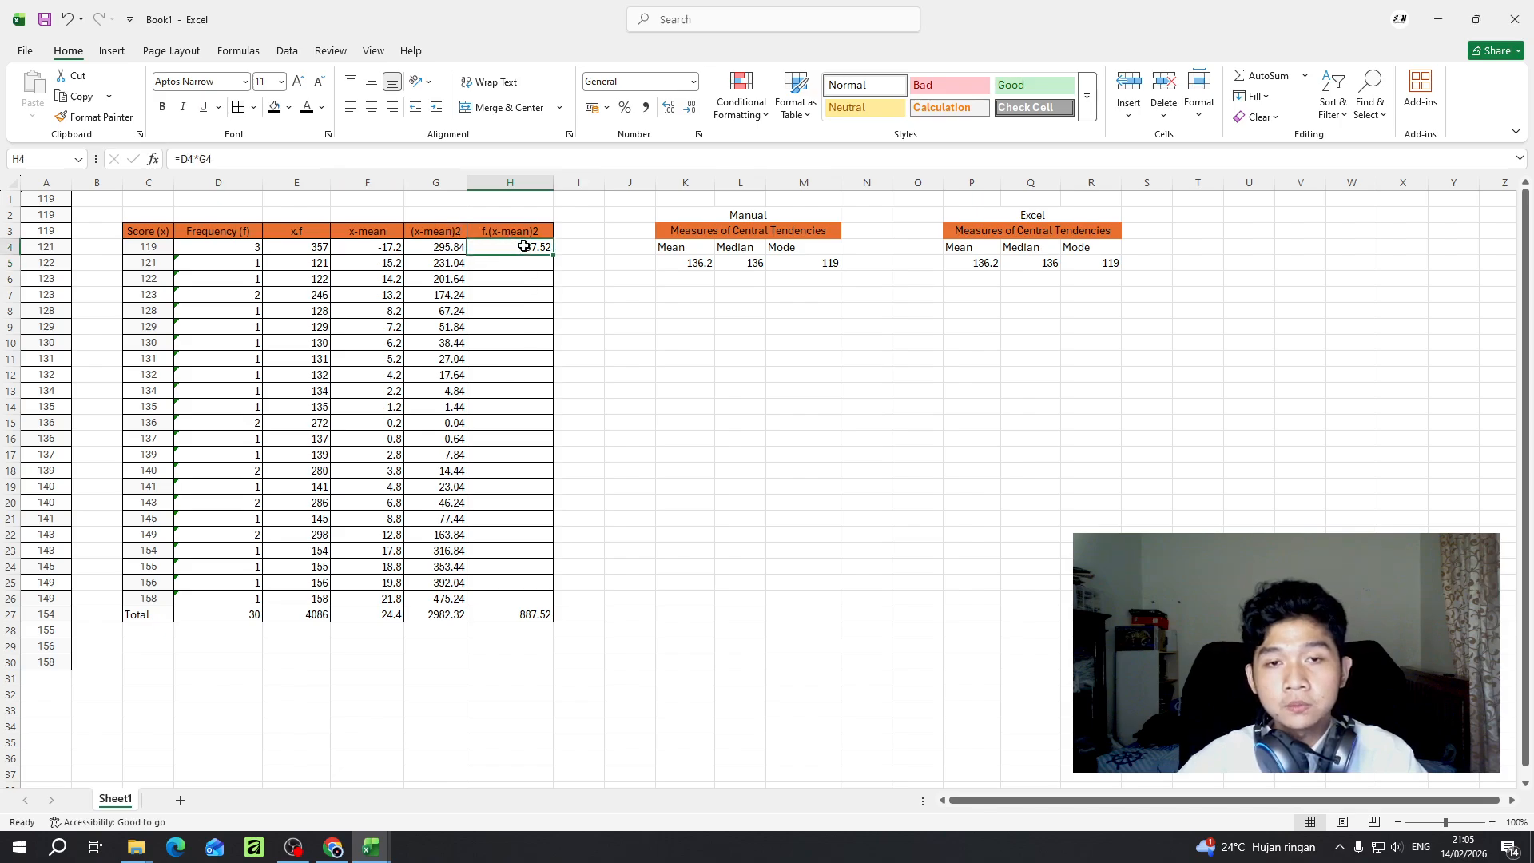
left_click_drag(555, 256, 540, 600)
left_click(638, 333)
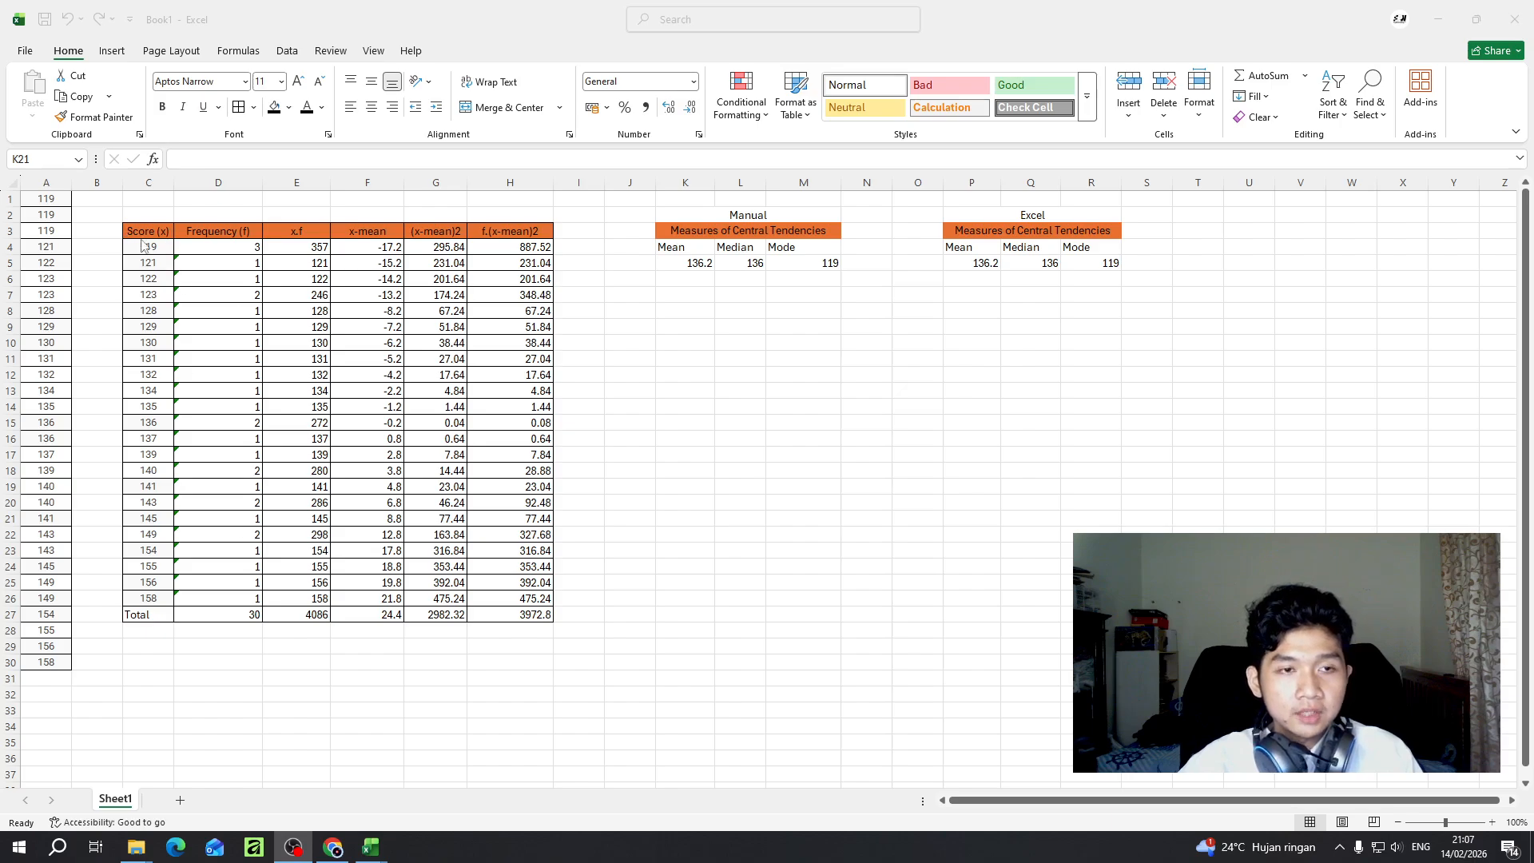
- Review the frequency table's column headings from Frequency (f) to f.(x-mean)2, the total in H27 and the manual central tendency heading
left_click(214, 233)
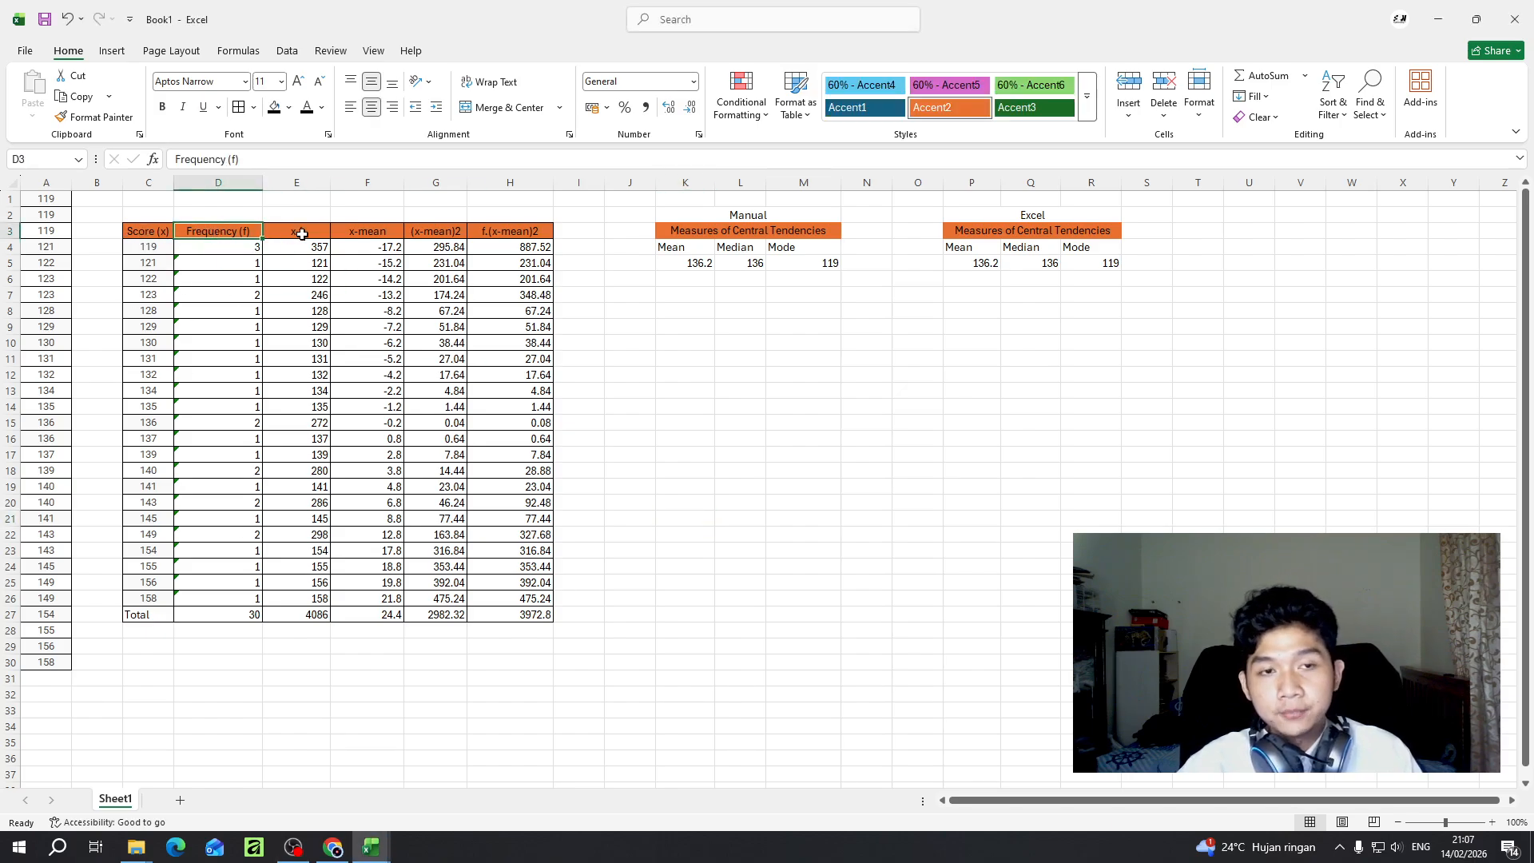
left_click(302, 234)
left_click(372, 238)
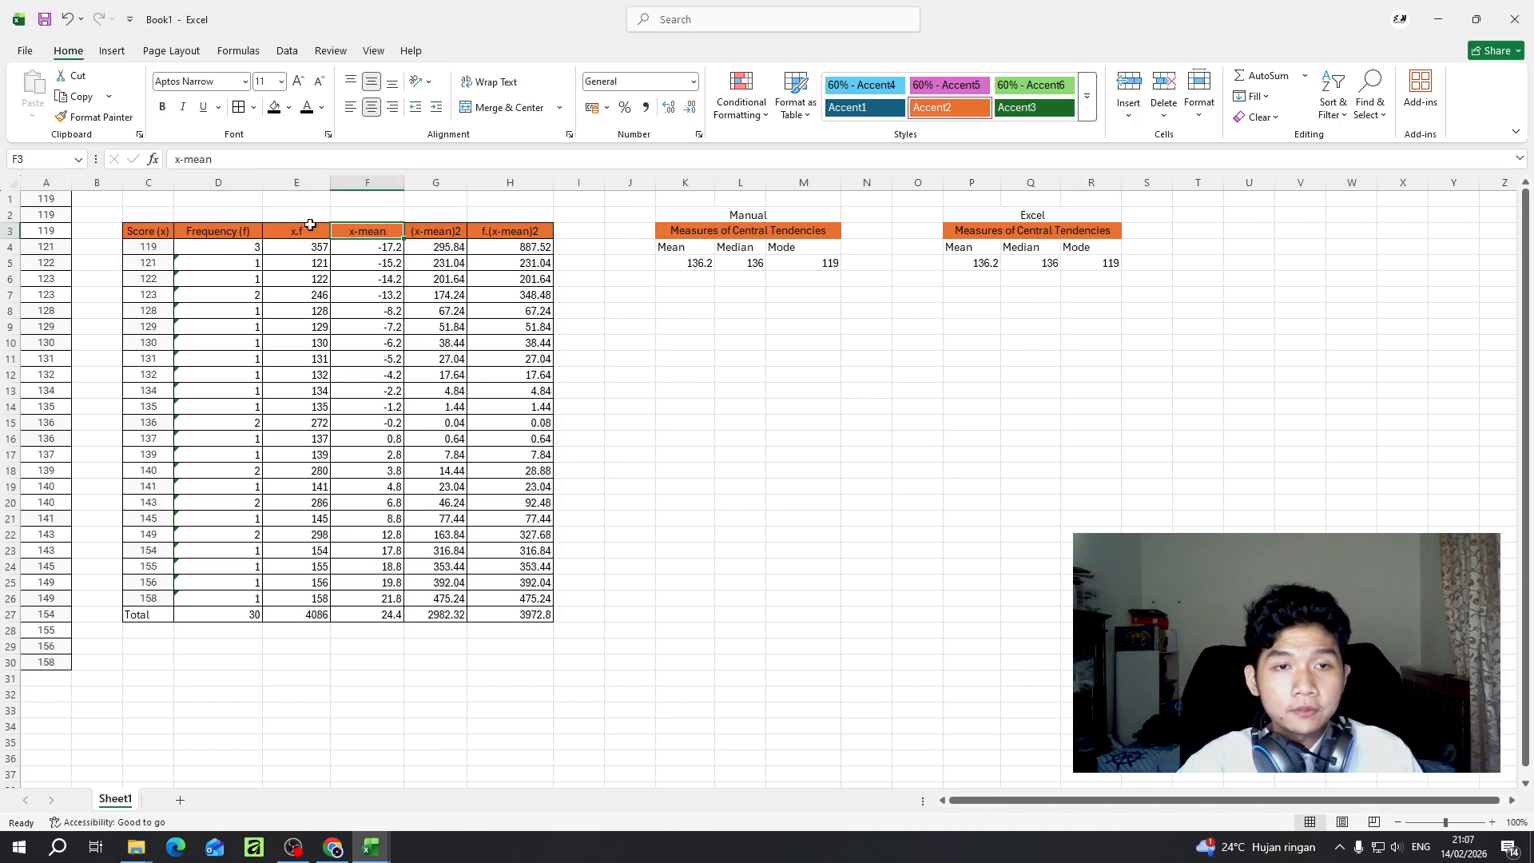
left_click(422, 236)
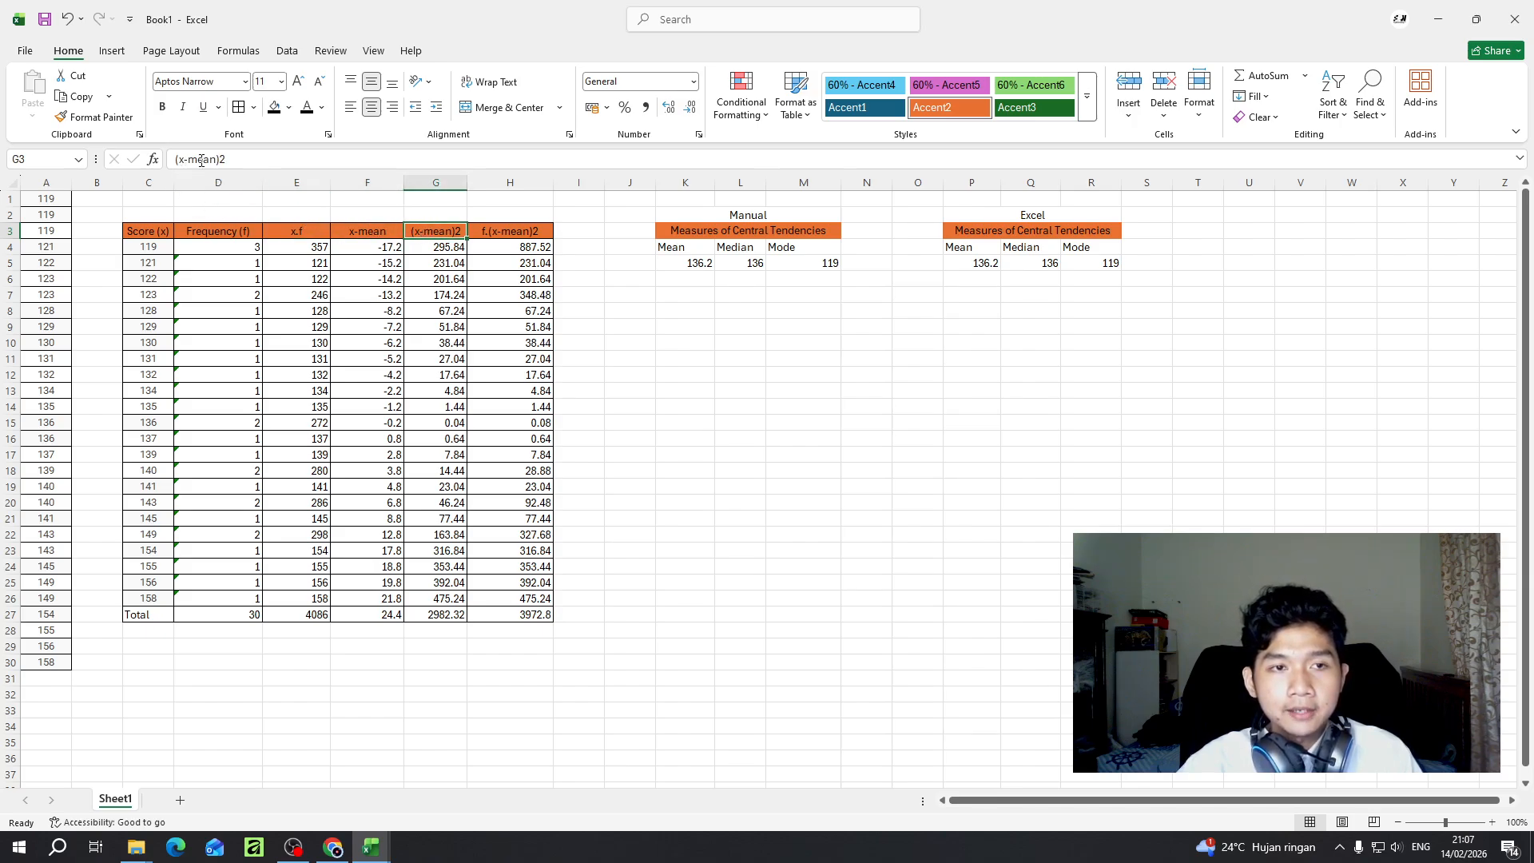
left_click(529, 234)
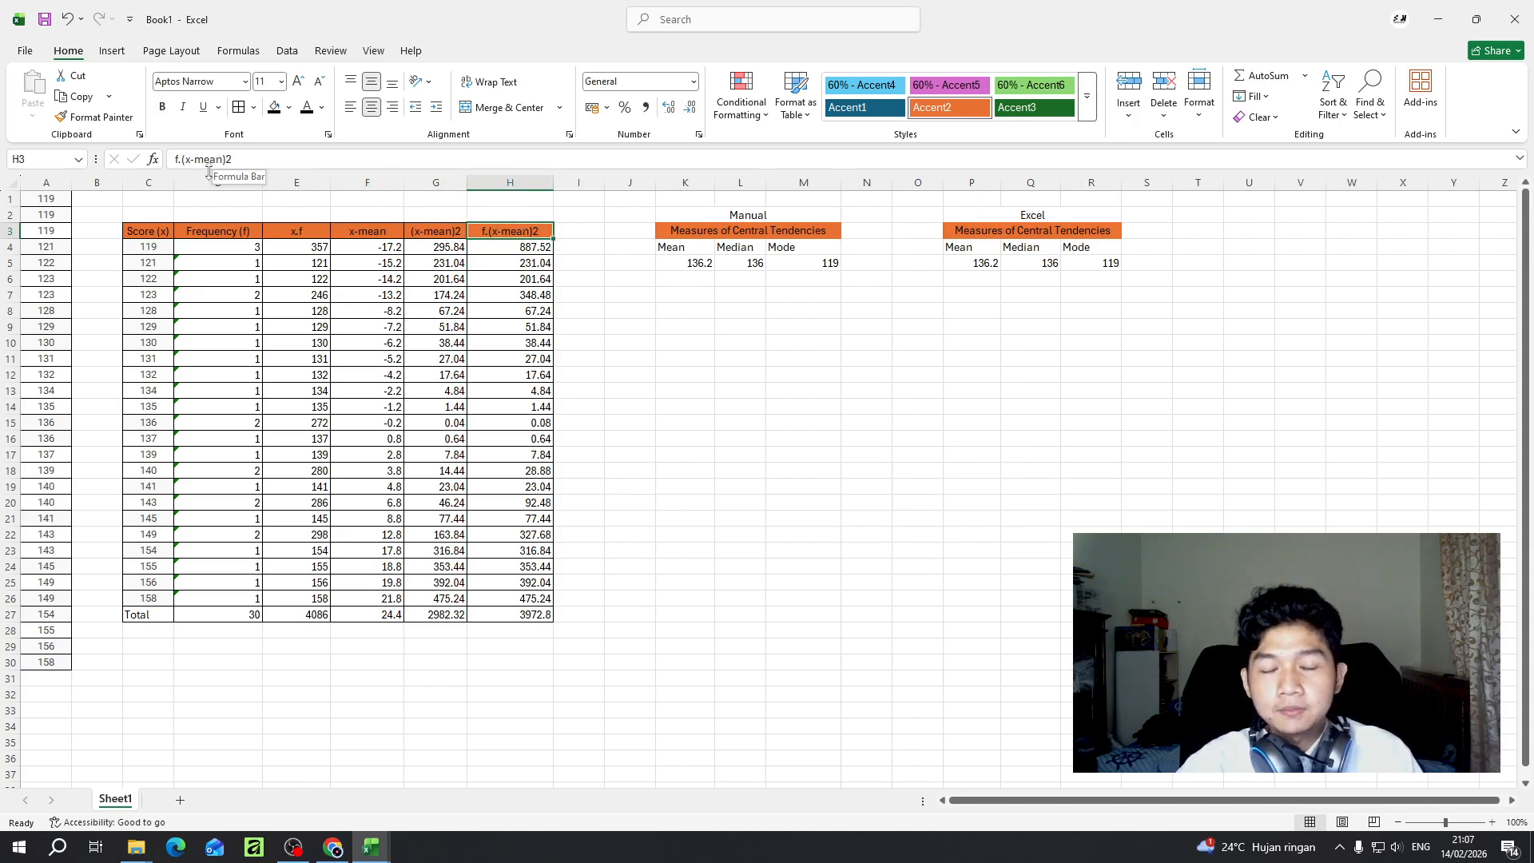
left_click(531, 614)
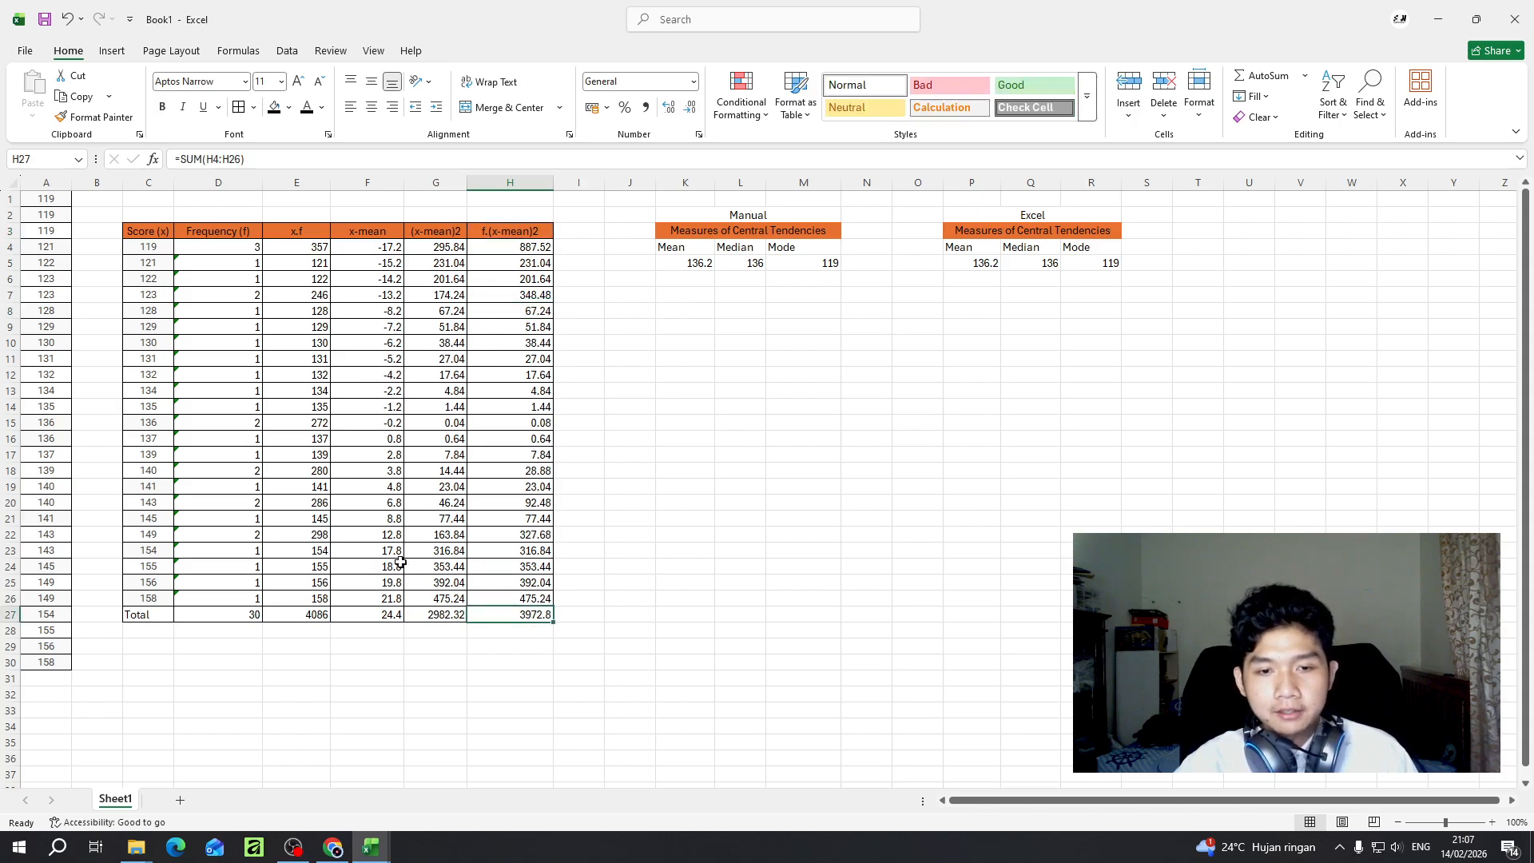
left_click(741, 233)
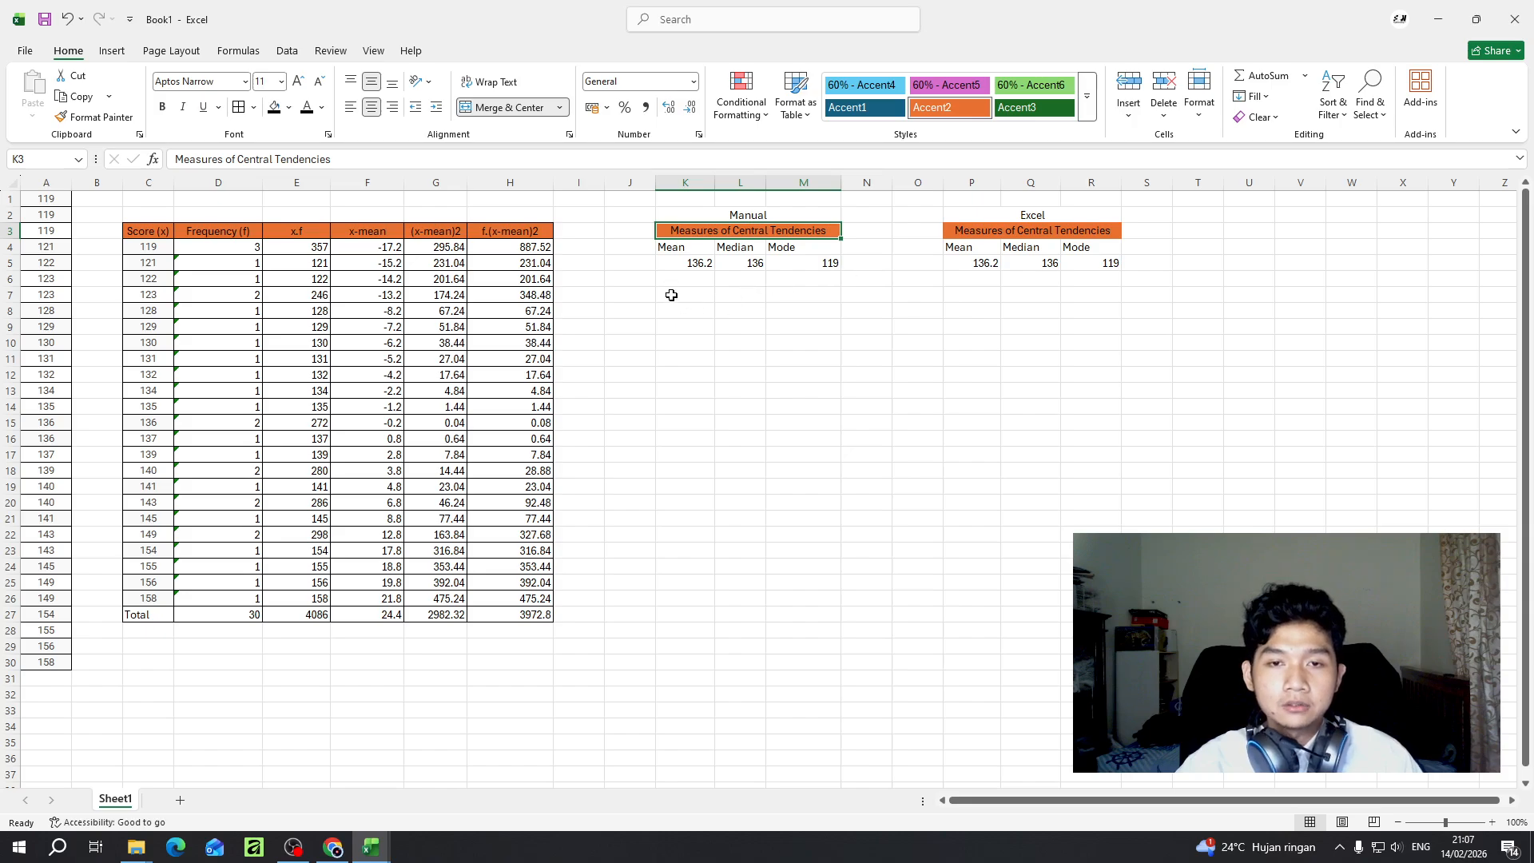
- Check the assignment's list of required statistics in the Group work workbook, then return to the Book1 workbook
mouse_move(376, 848)
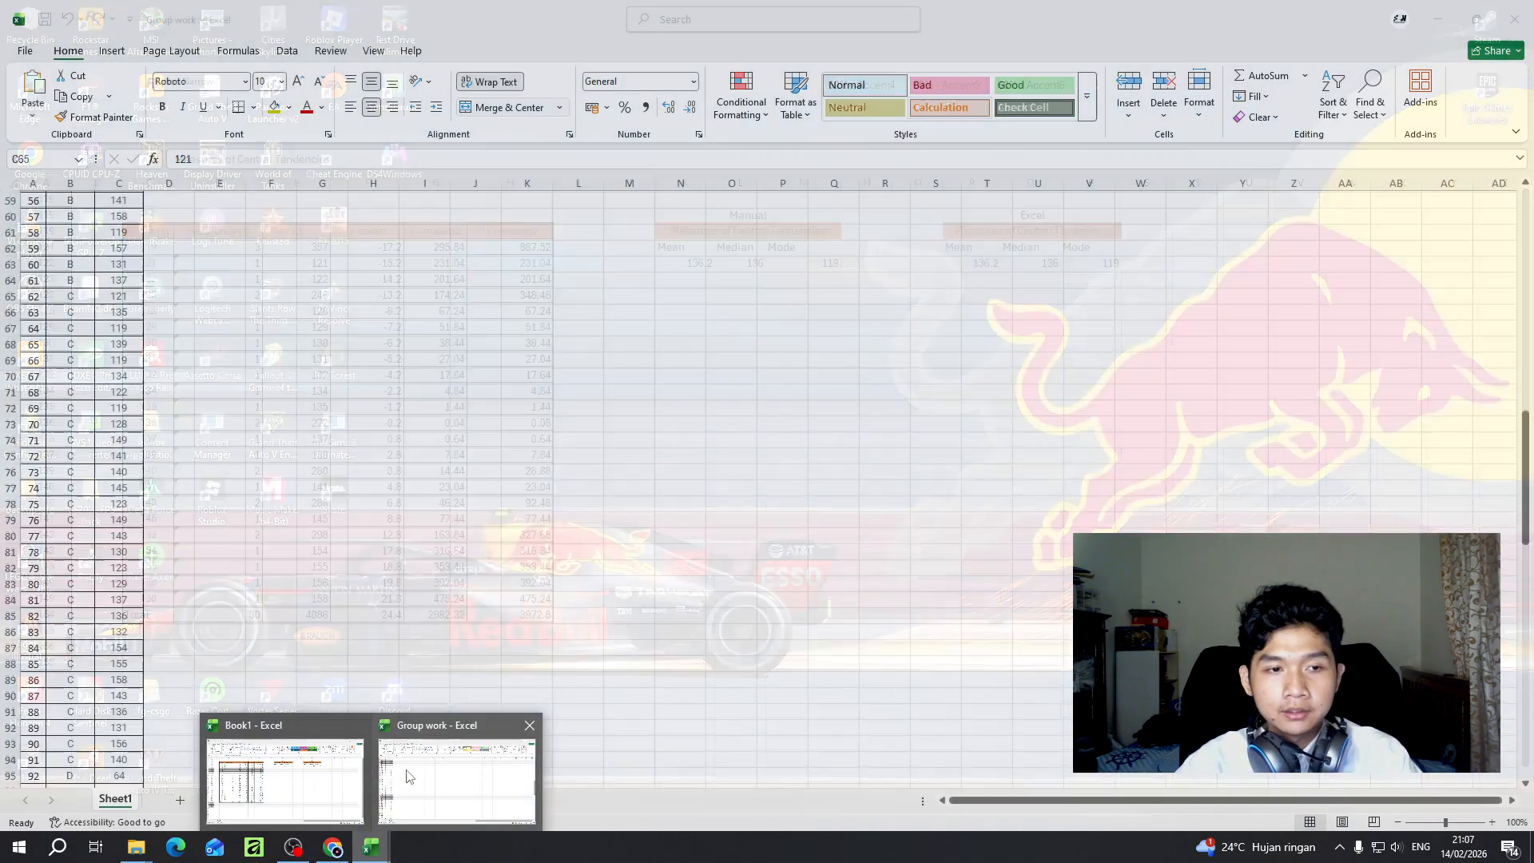
left_click(407, 777)
scroll(421, 298, "up", 20)
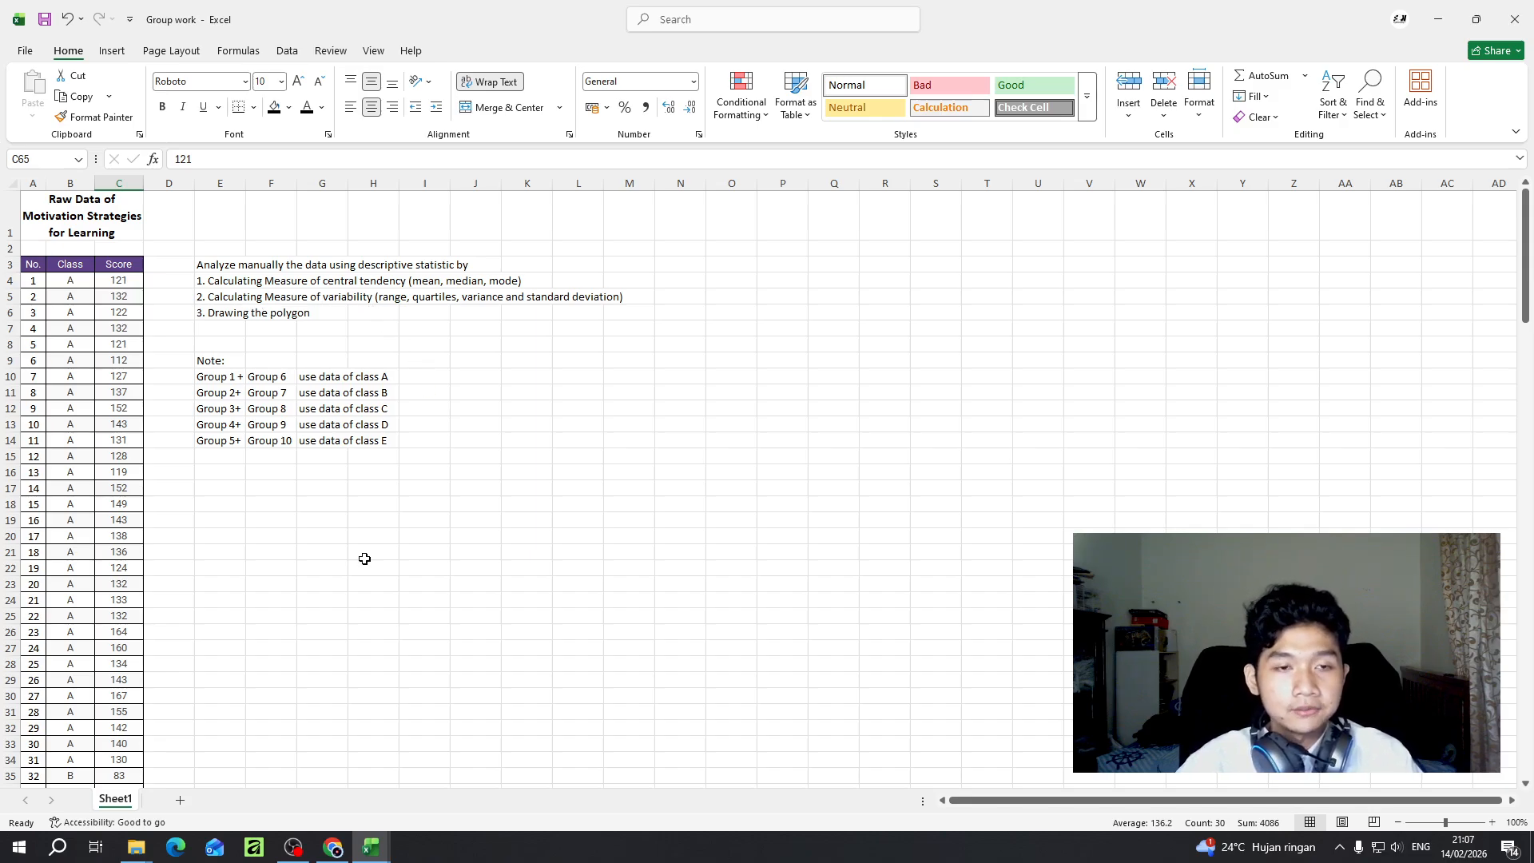
left_click(370, 847)
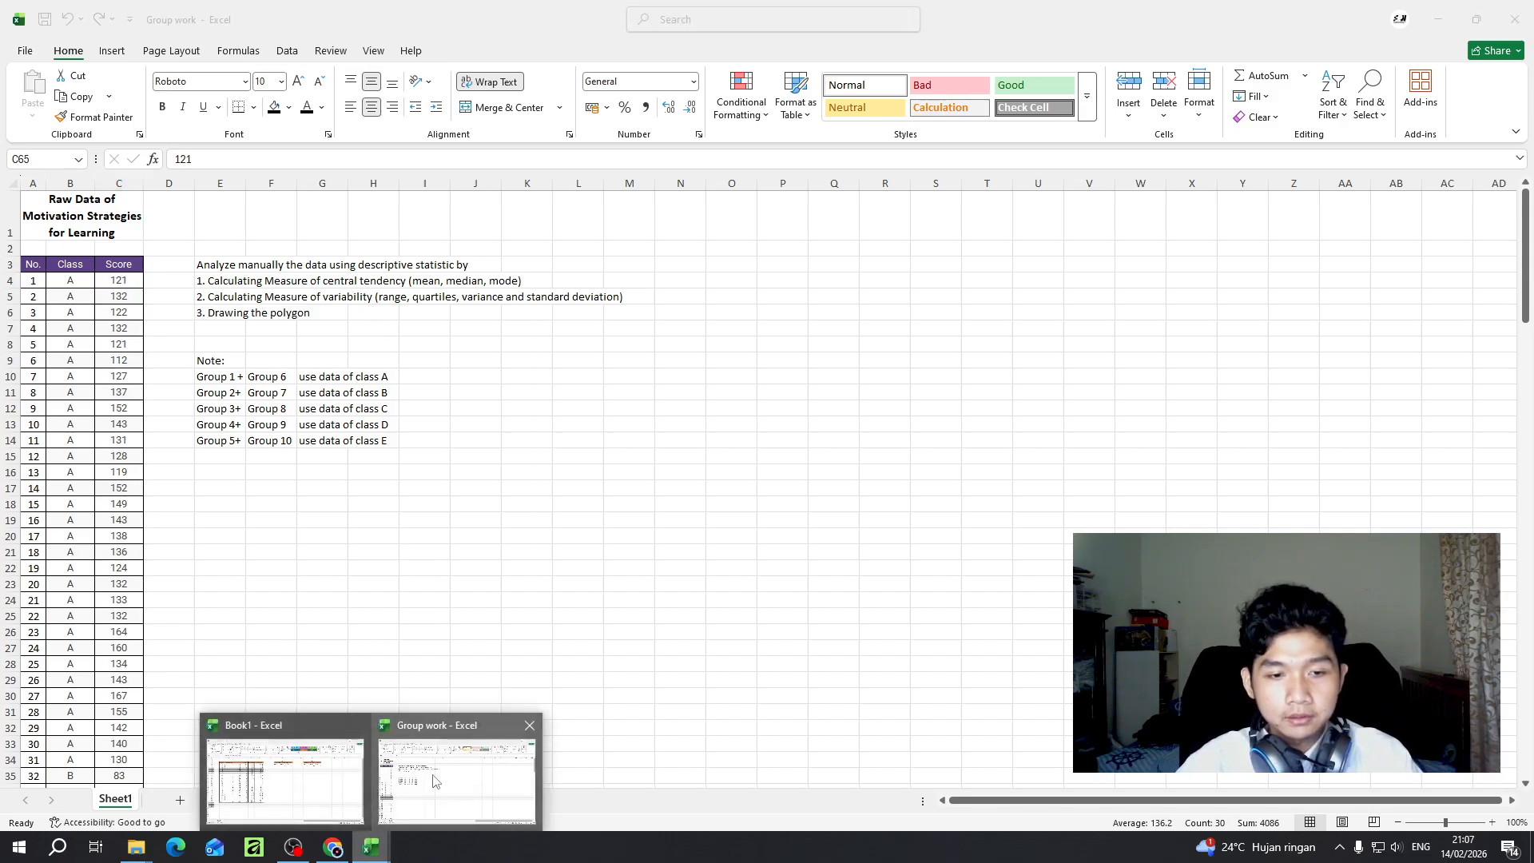
left_click(336, 768)
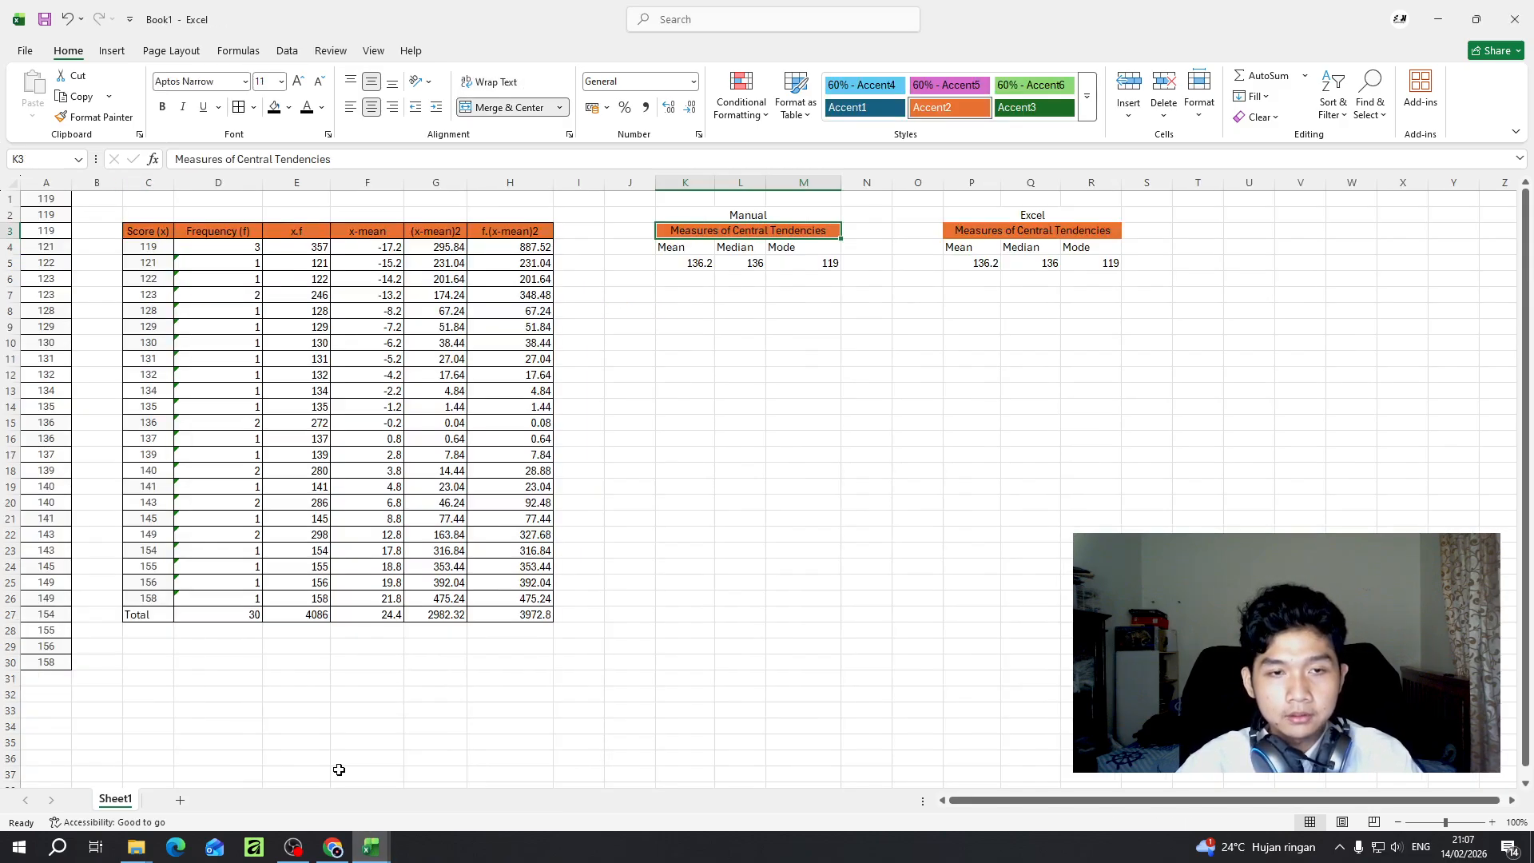
- Merge and center K7:M7 with the heading "Measure of Variability", and merge and center the empty cells P7:R7
left_click(692, 294)
left_click_drag(692, 294, 784, 292)
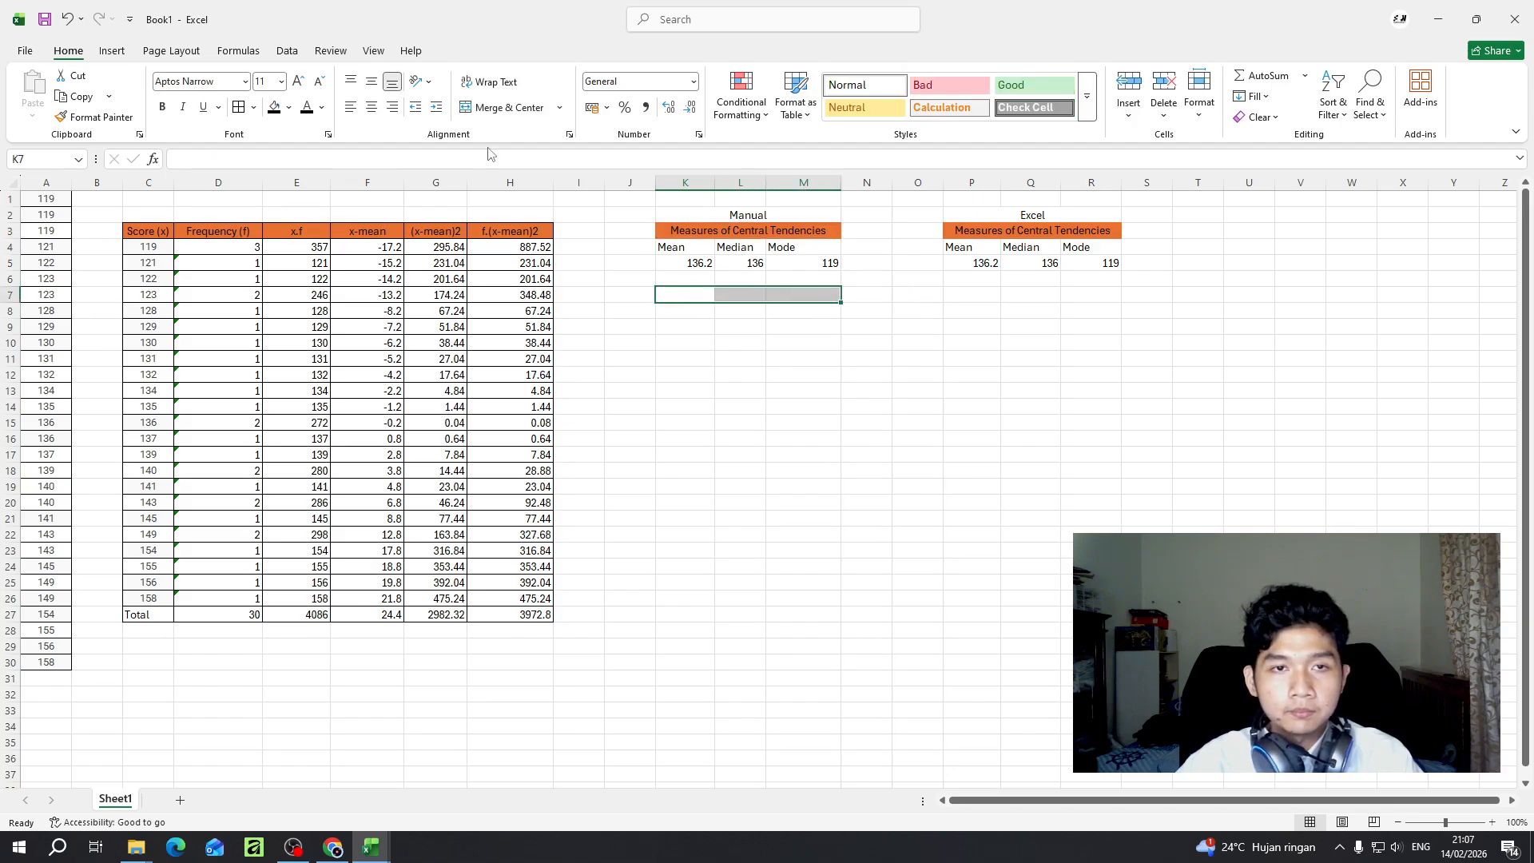
left_click(503, 107)
type("Mea")
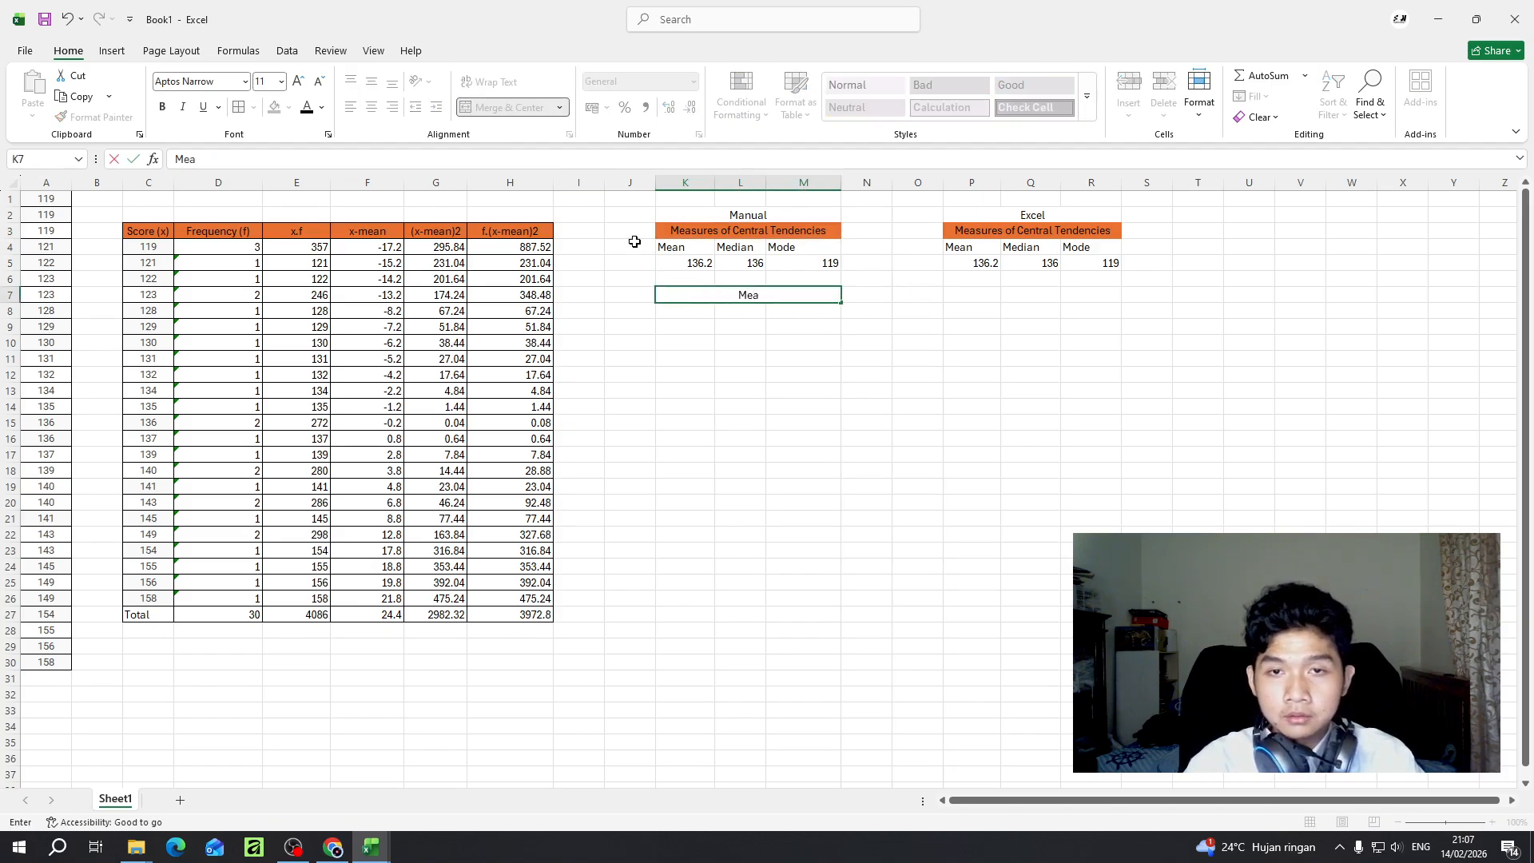
type("sure of C")
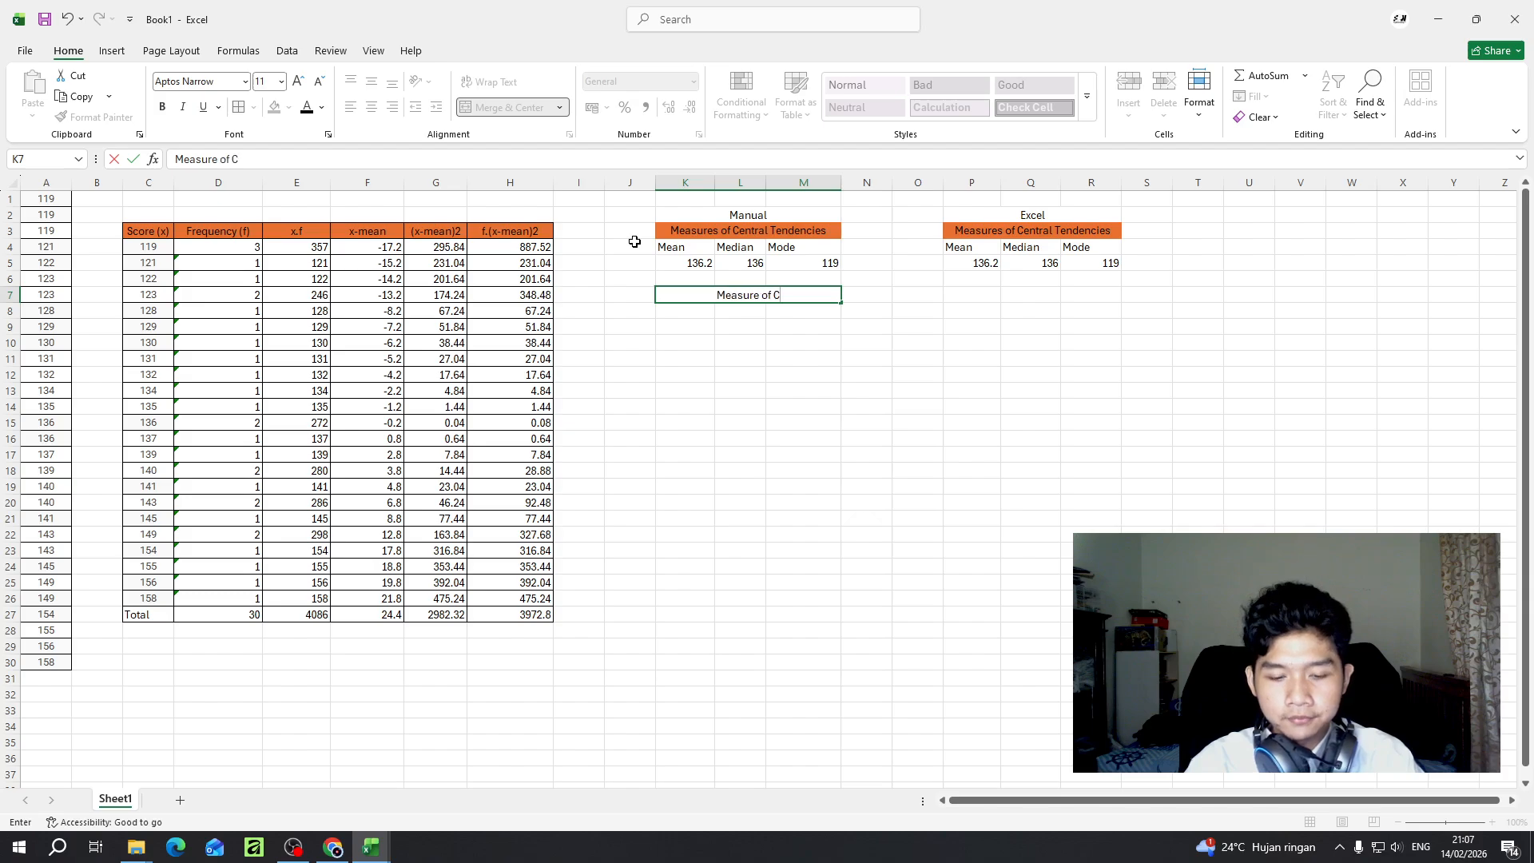
key("BackSpace")
type("Vari")
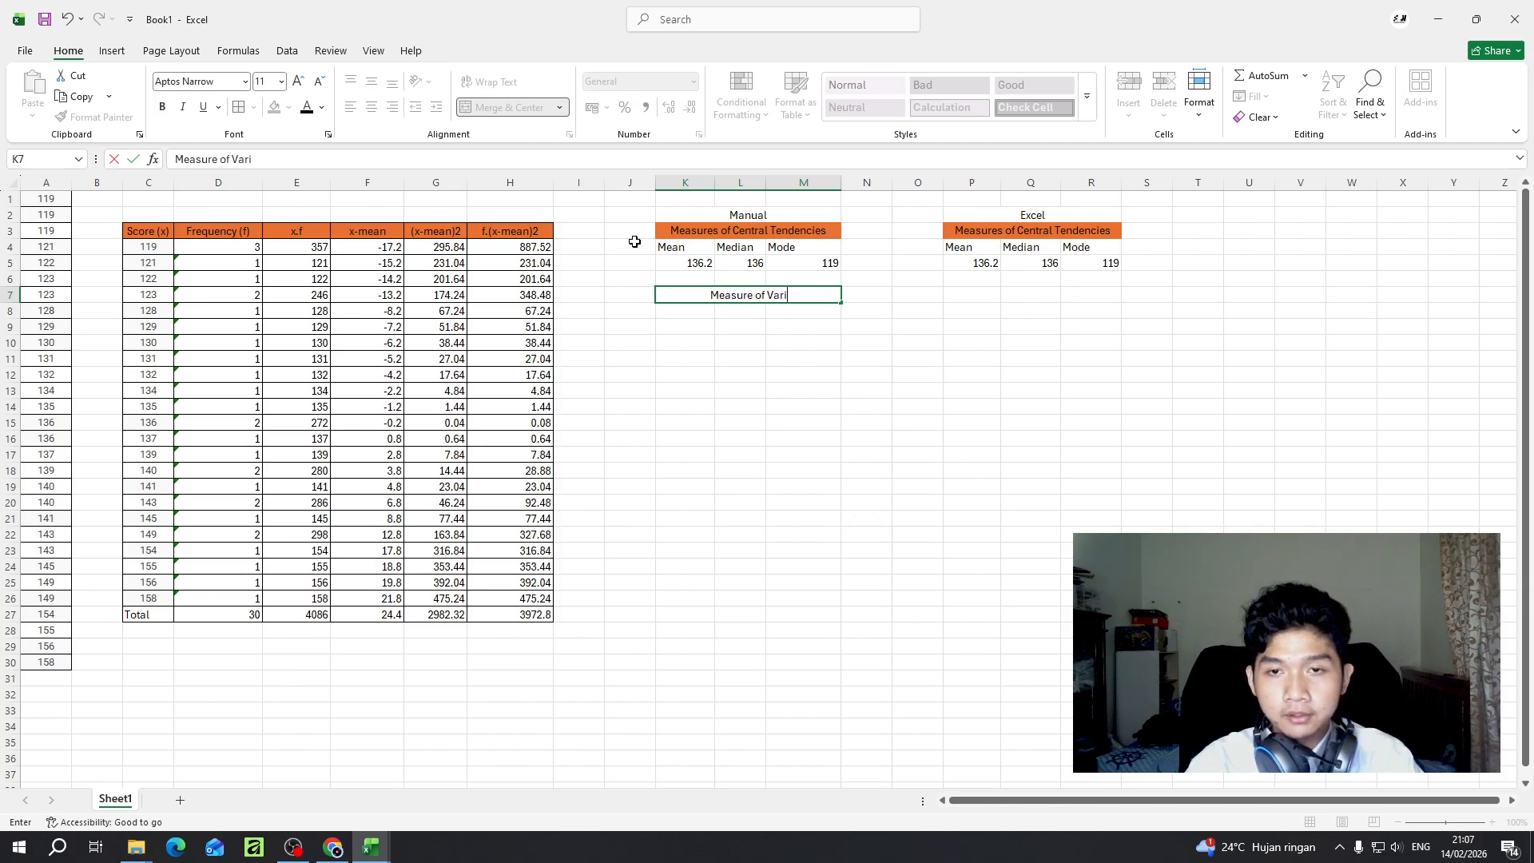
type("ability")
key("Return")
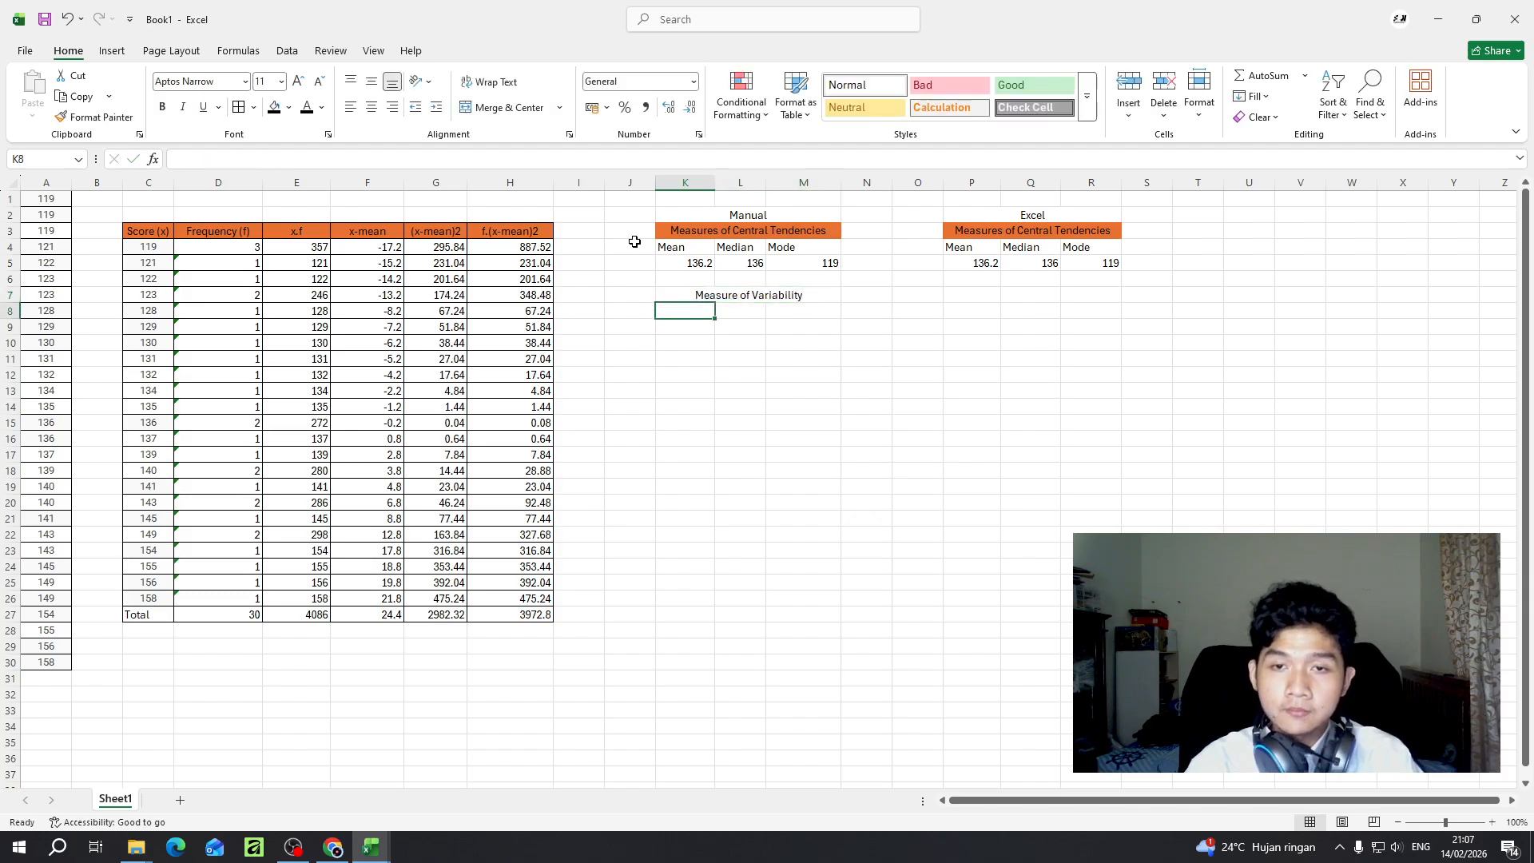
left_click_drag(971, 295, 1106, 295)
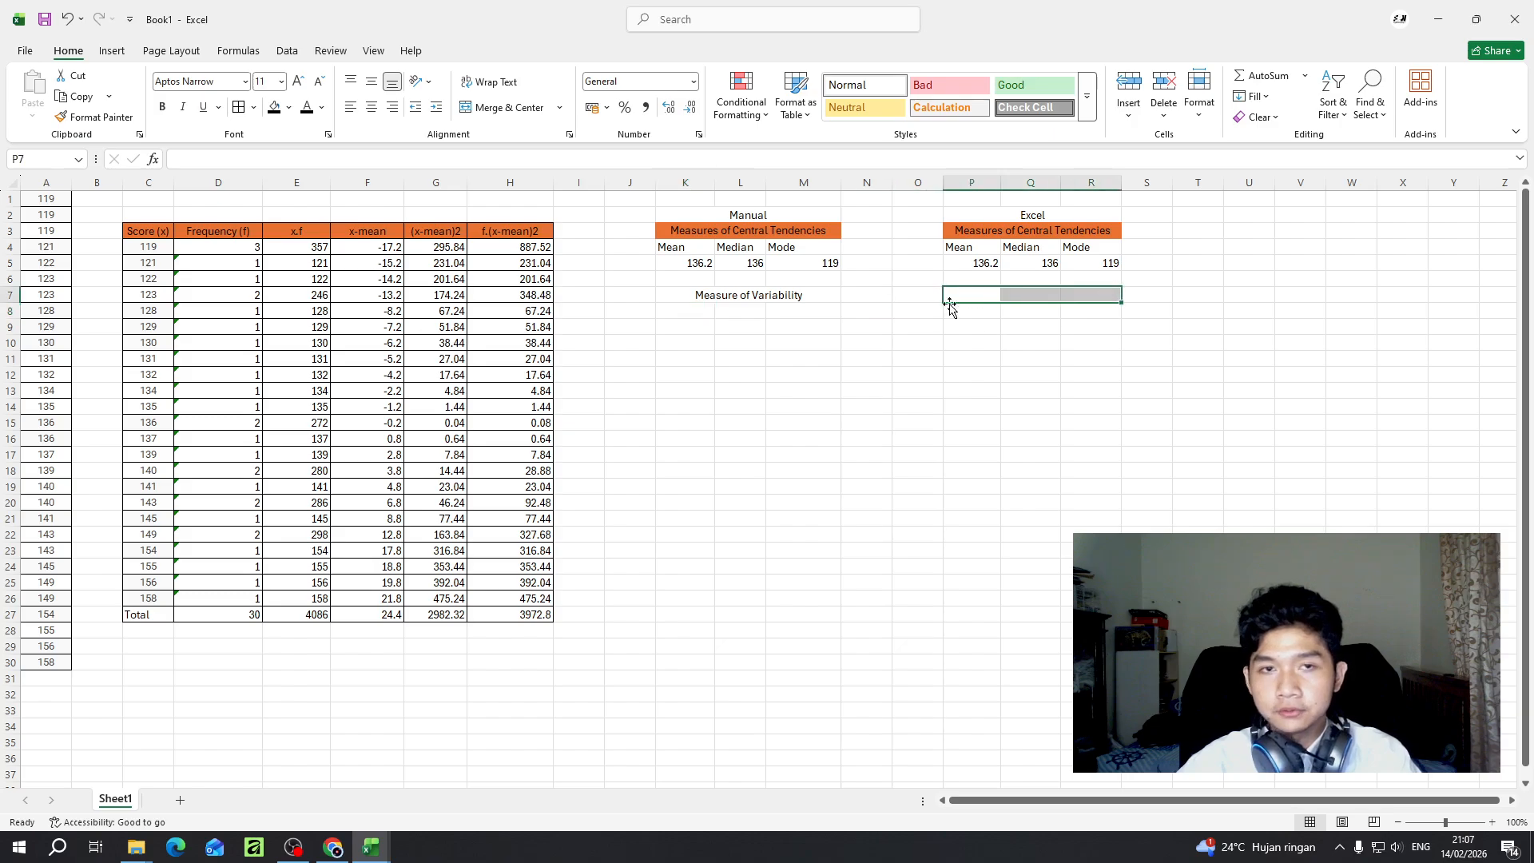
left_click(502, 107)
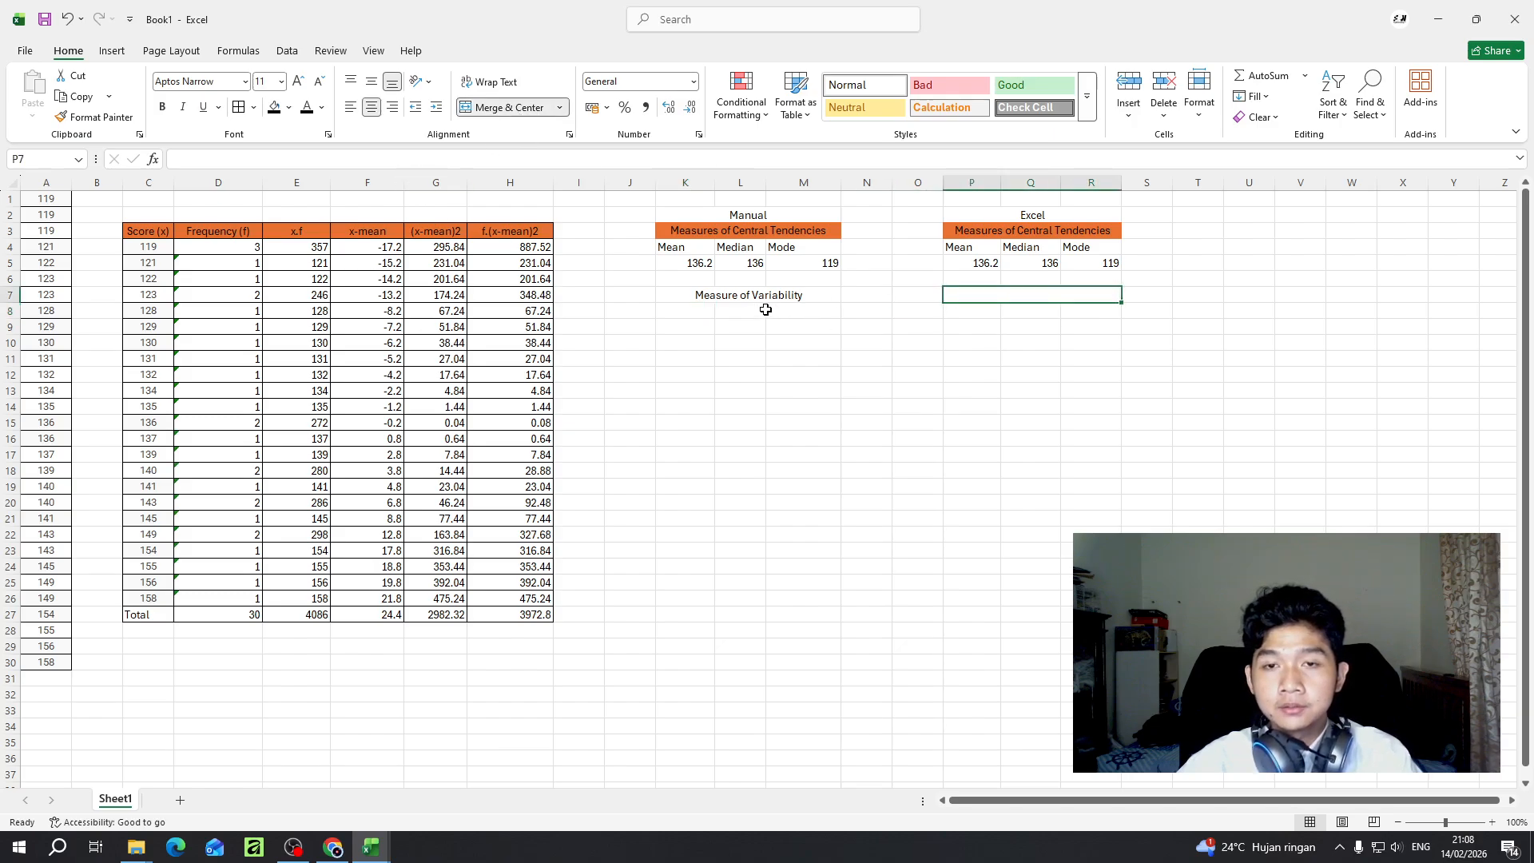
mouse_move(696, 312)
left_mouse_down()
mouse_move(849, 300)
mouse_move(682, 302)
mouse_move(729, 304)
mouse_move(717, 314)
left_mouse_up()
left_click(780, 292)
left_click(715, 295)
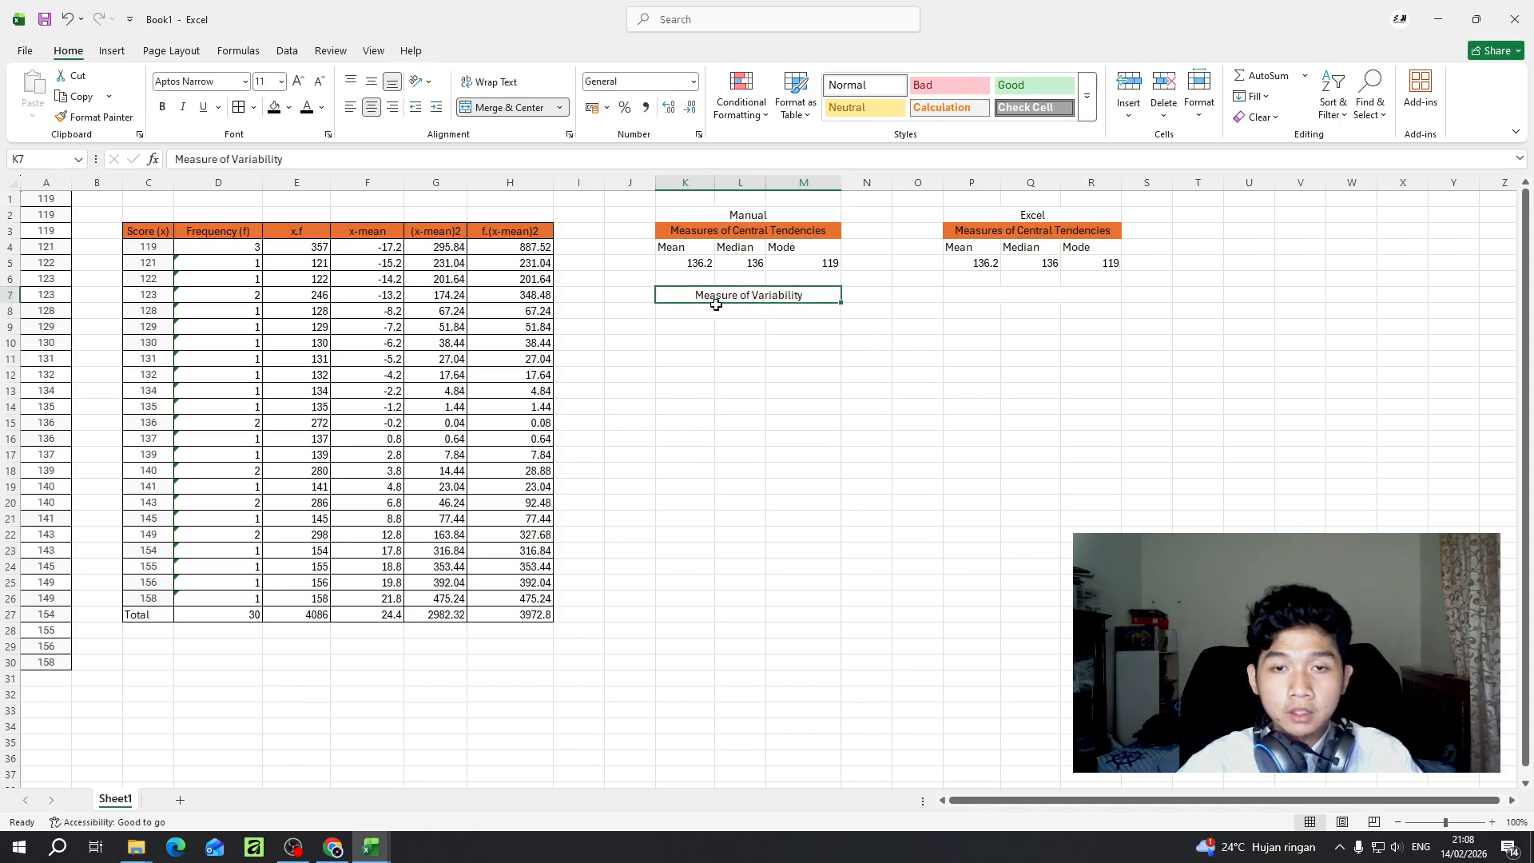
left_click(717, 314)
left_click(210, 161)
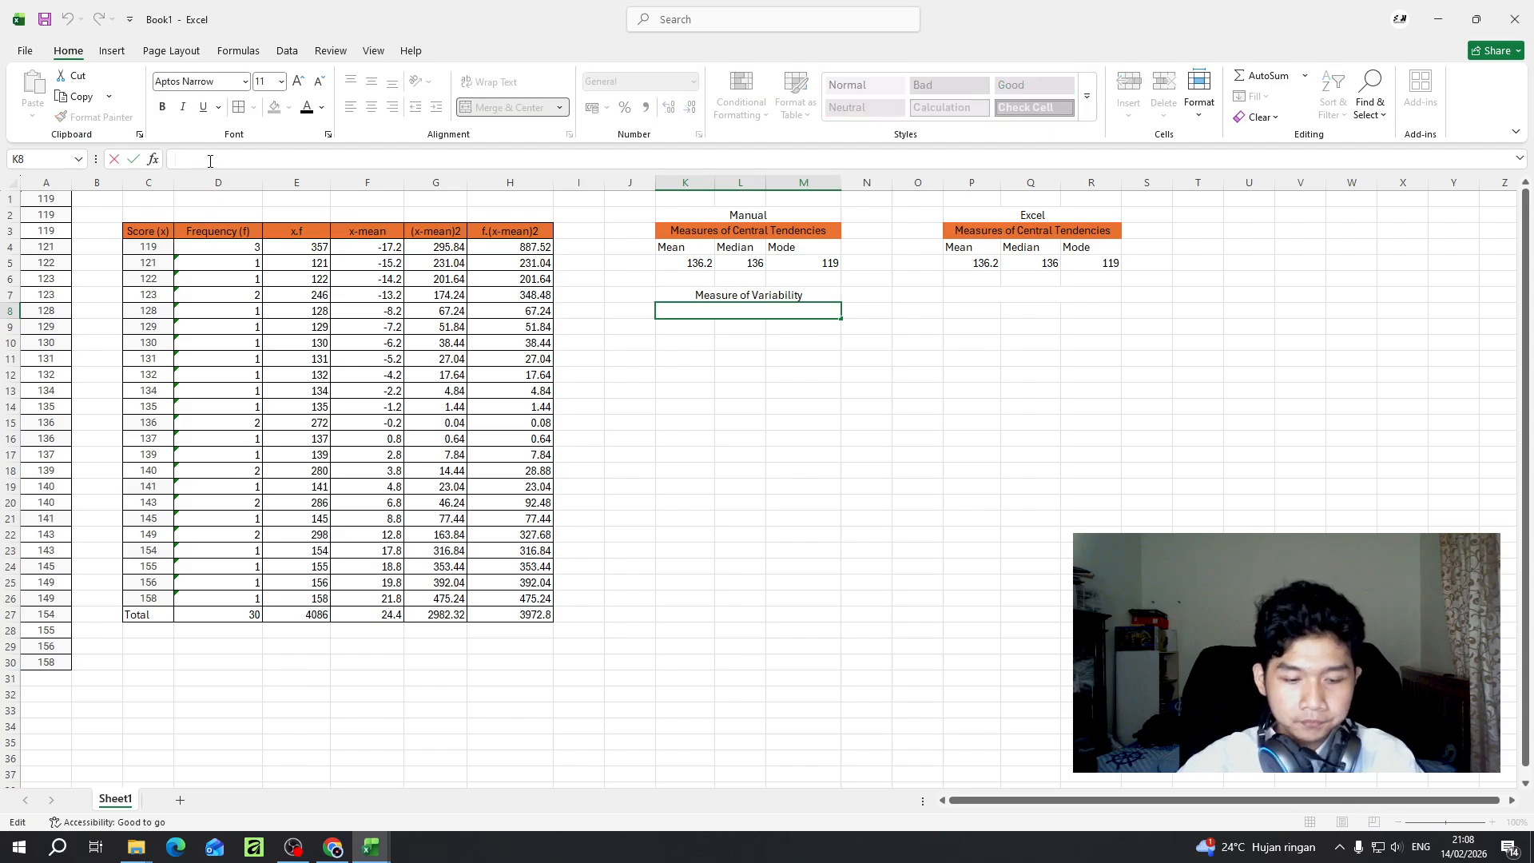
type("Meas")
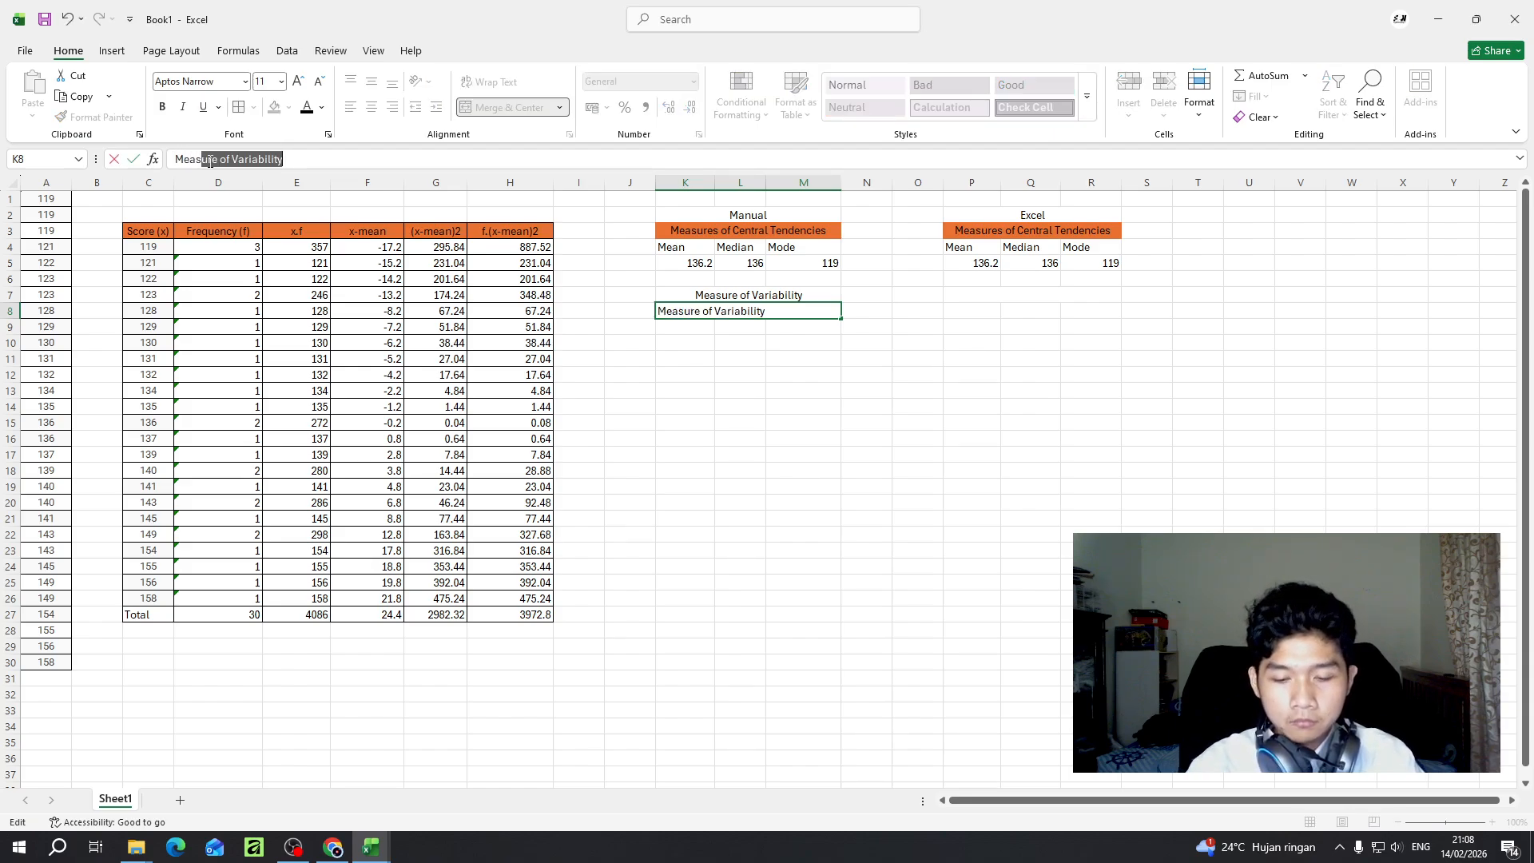
type("ure o")
key("BackSpace")
key("BackSpace")
key("BackSpace")
key("BackSpace")
key("BackSpace")
key("BackSpace")
key("BackSpace")
key("BackSpace")
key("BackSpace")
key("BackSpace")
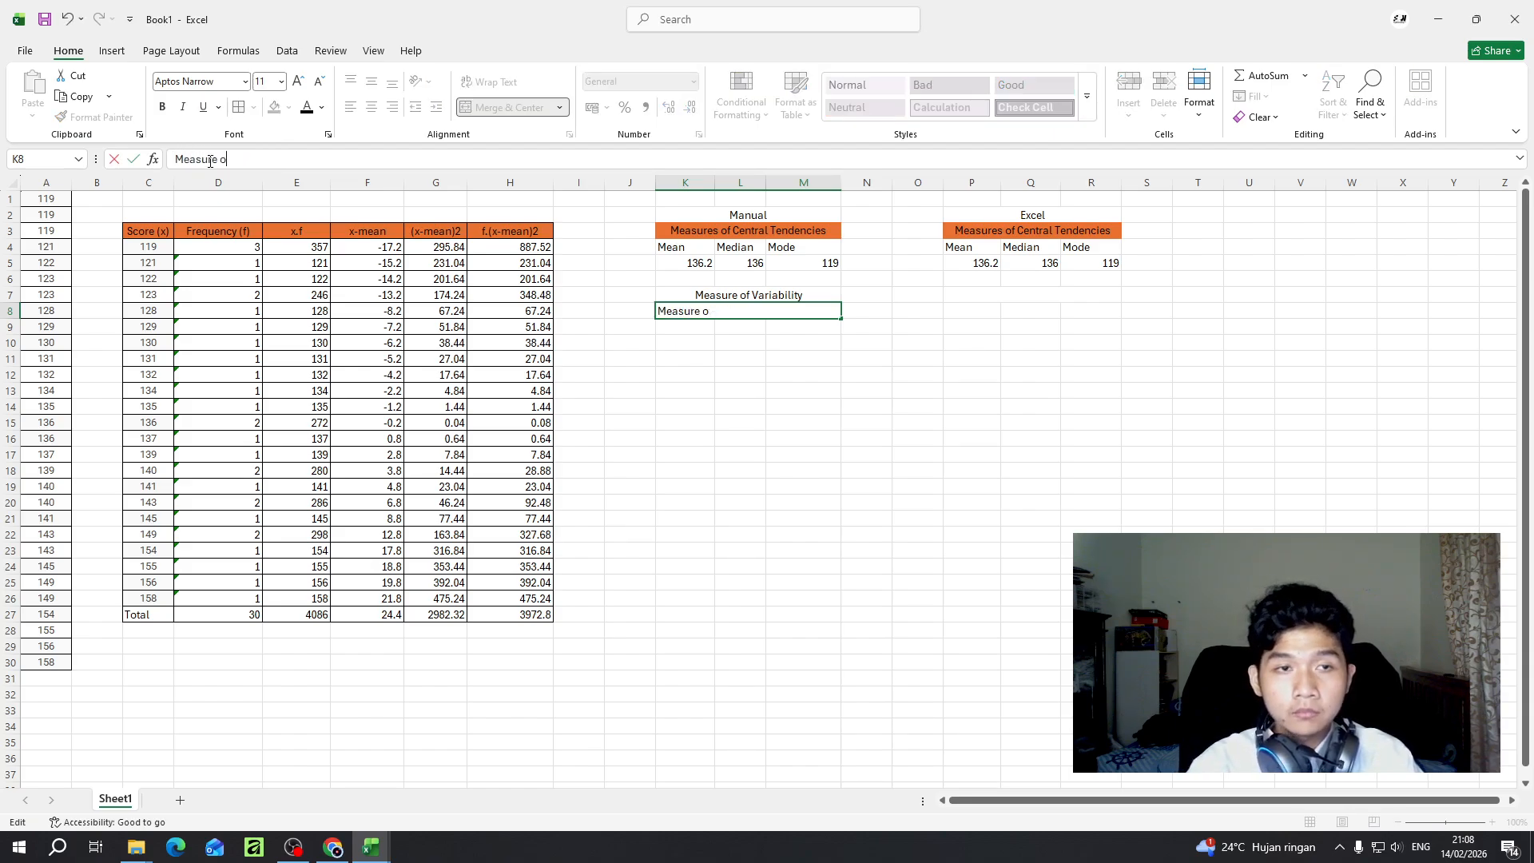
key("Return")
- Move the "Measure of Variability" heading down to K8:M8, and label the merged and centered K7:M7 "Manual"
left_click(783, 297)
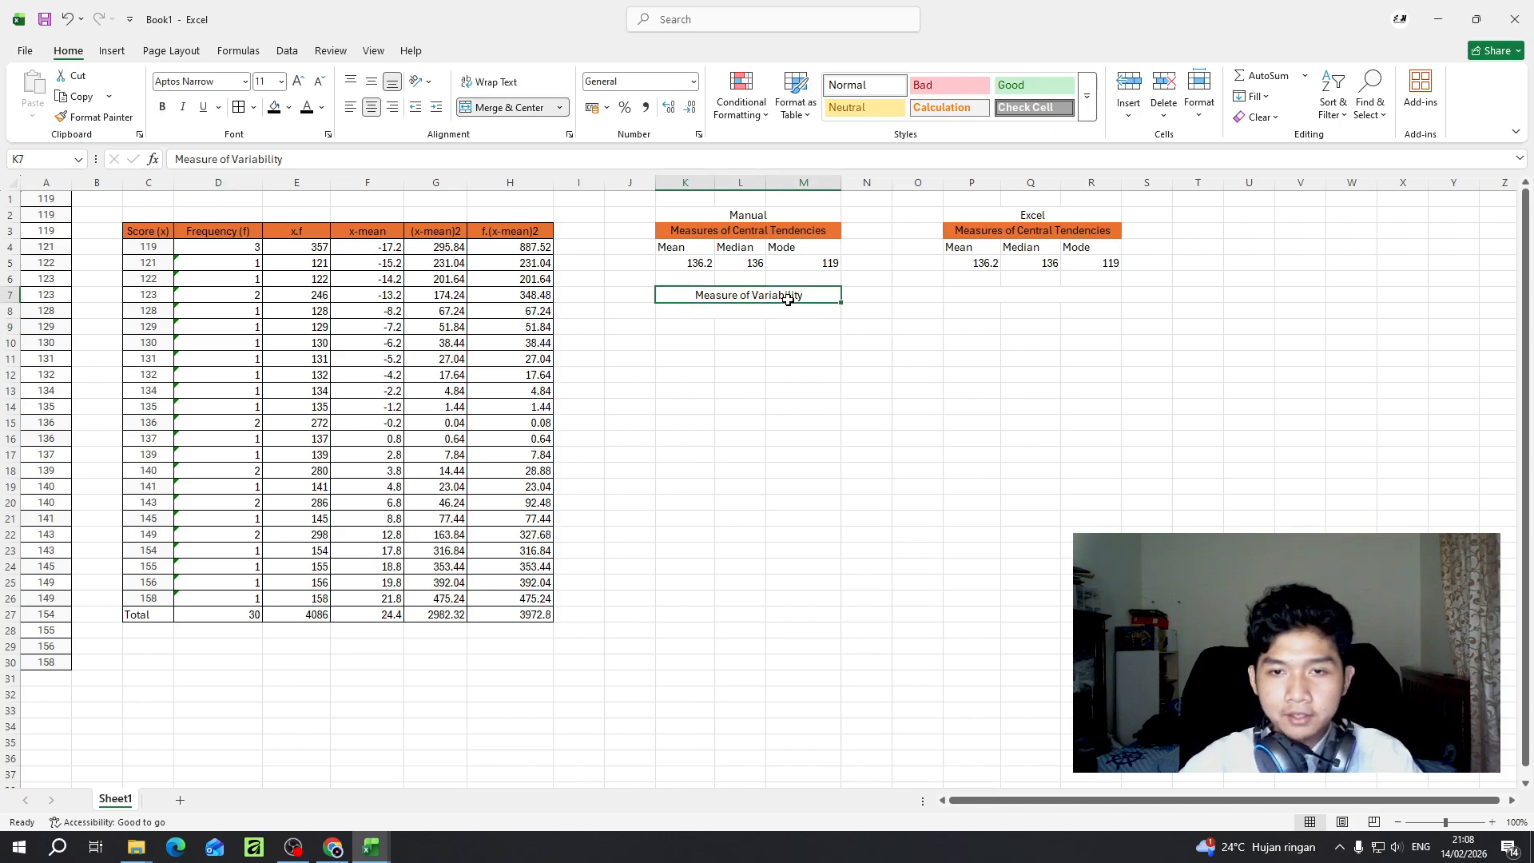
mouse_move(783, 303)
left_mouse_down()
mouse_move(791, 320)
mouse_move(783, 299)
left_mouse_up()
left_click(770, 298)
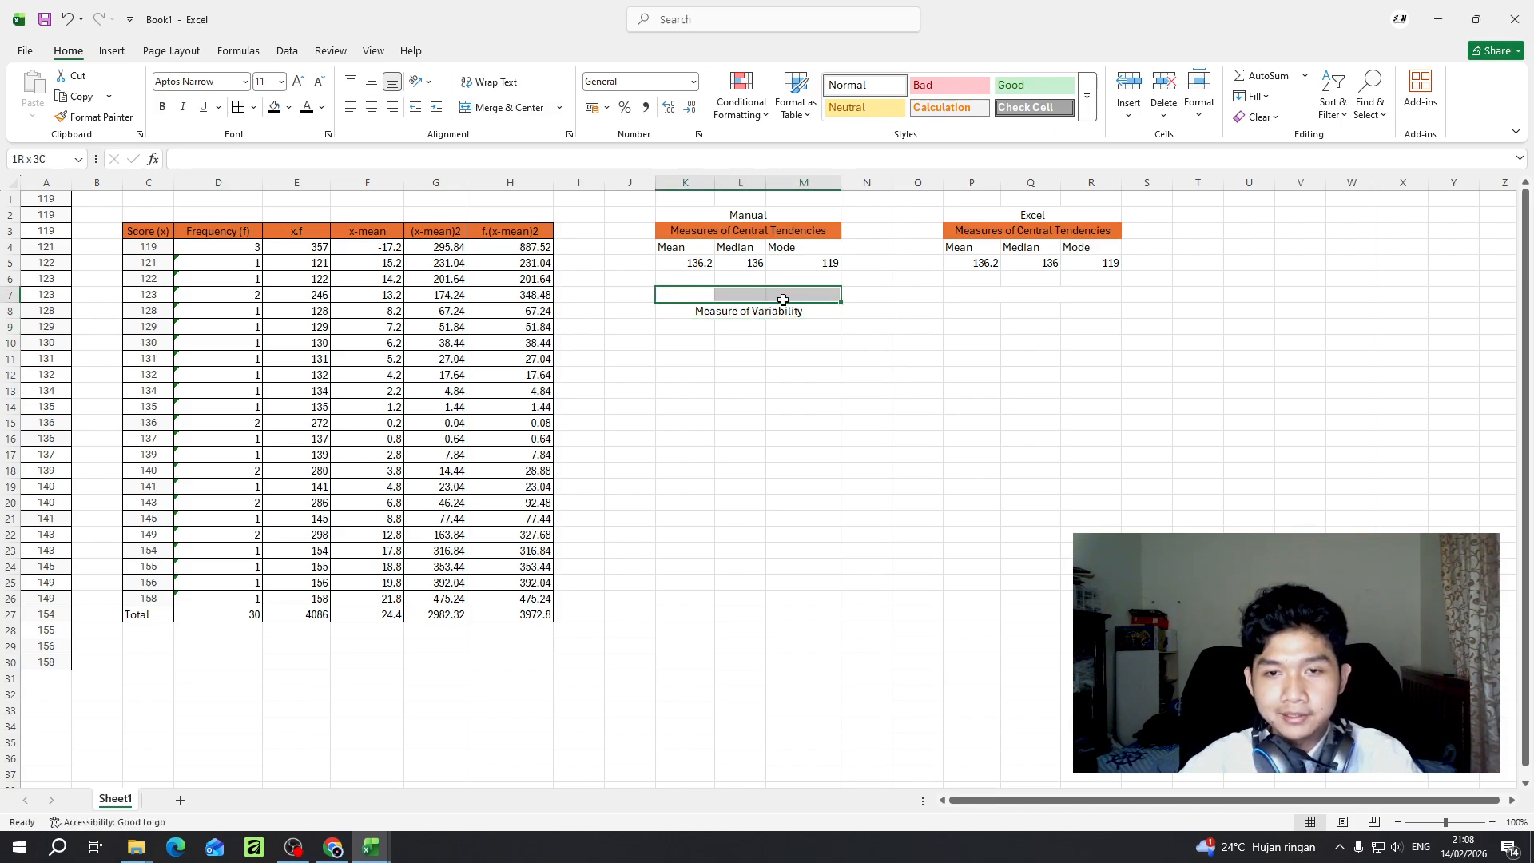
left_click(509, 107)
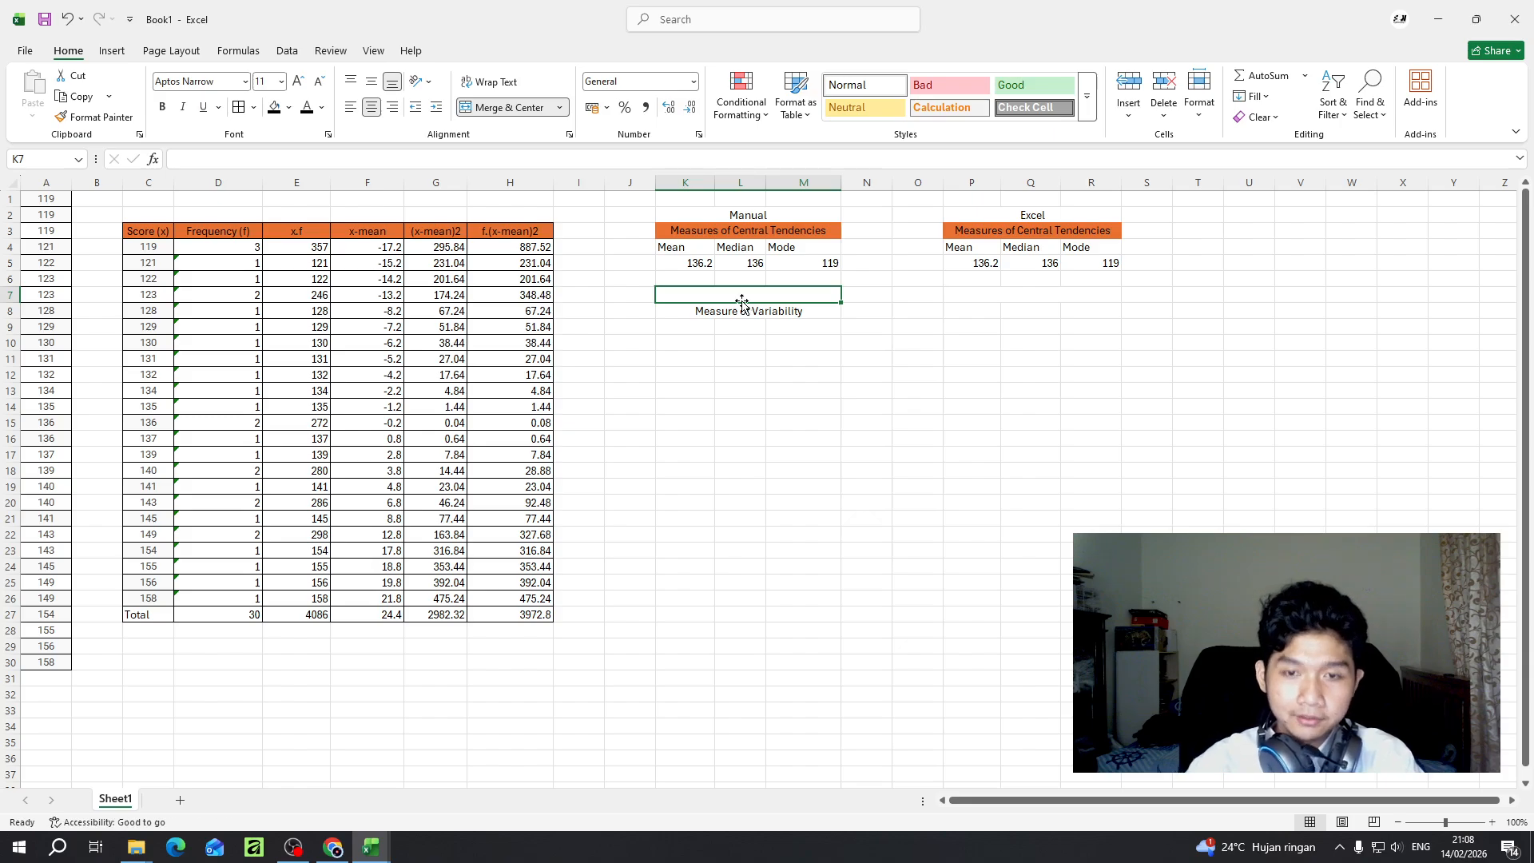
type("Manual")
key("Return")
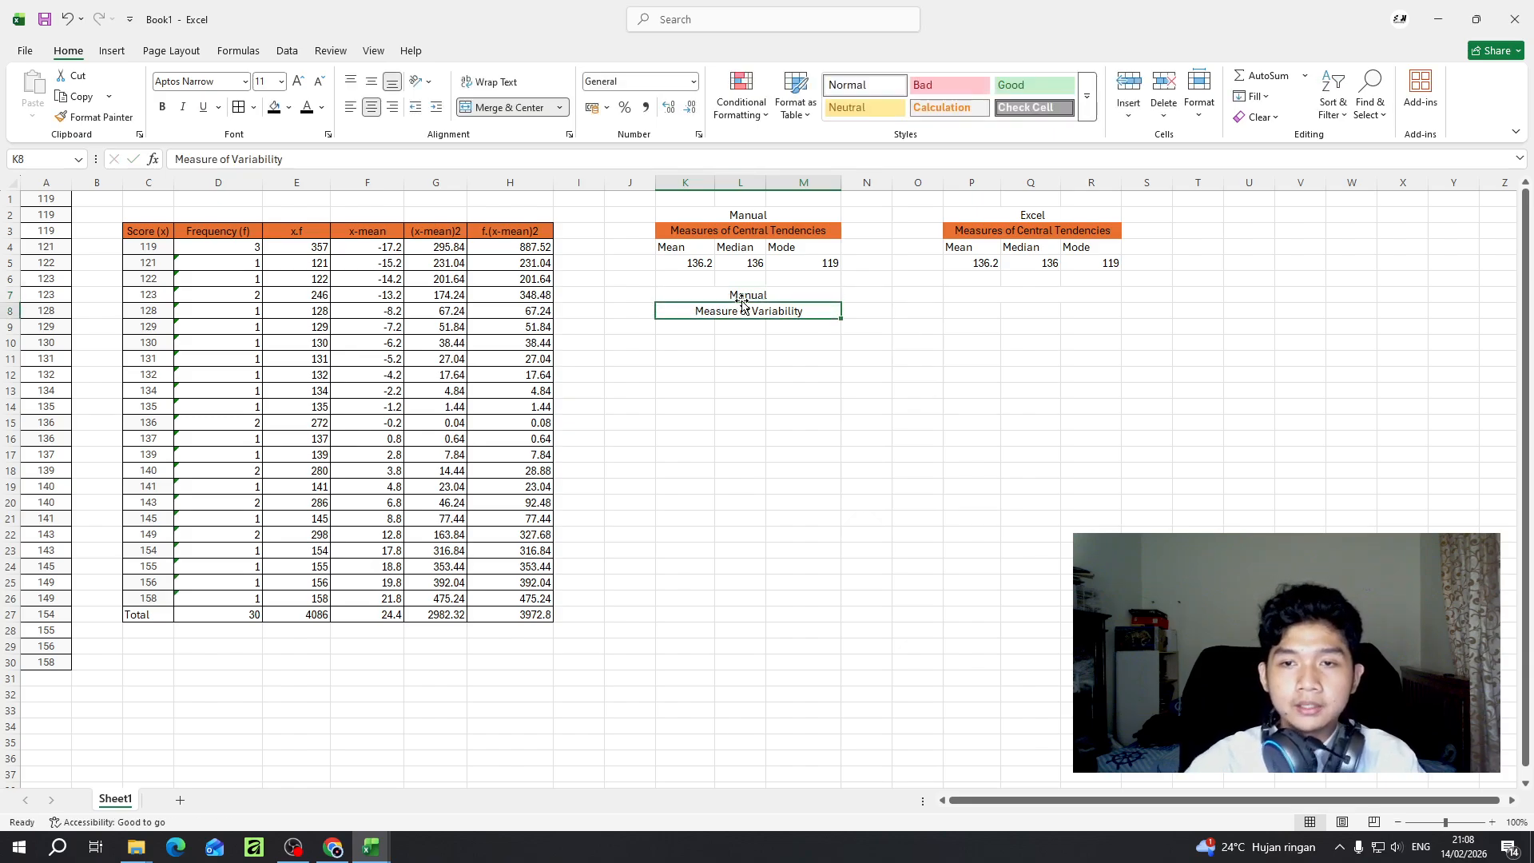
- Label the merged cell P7 "Excel" and merge and center P8:R8 below it
double_click(1025, 297)
type("E")
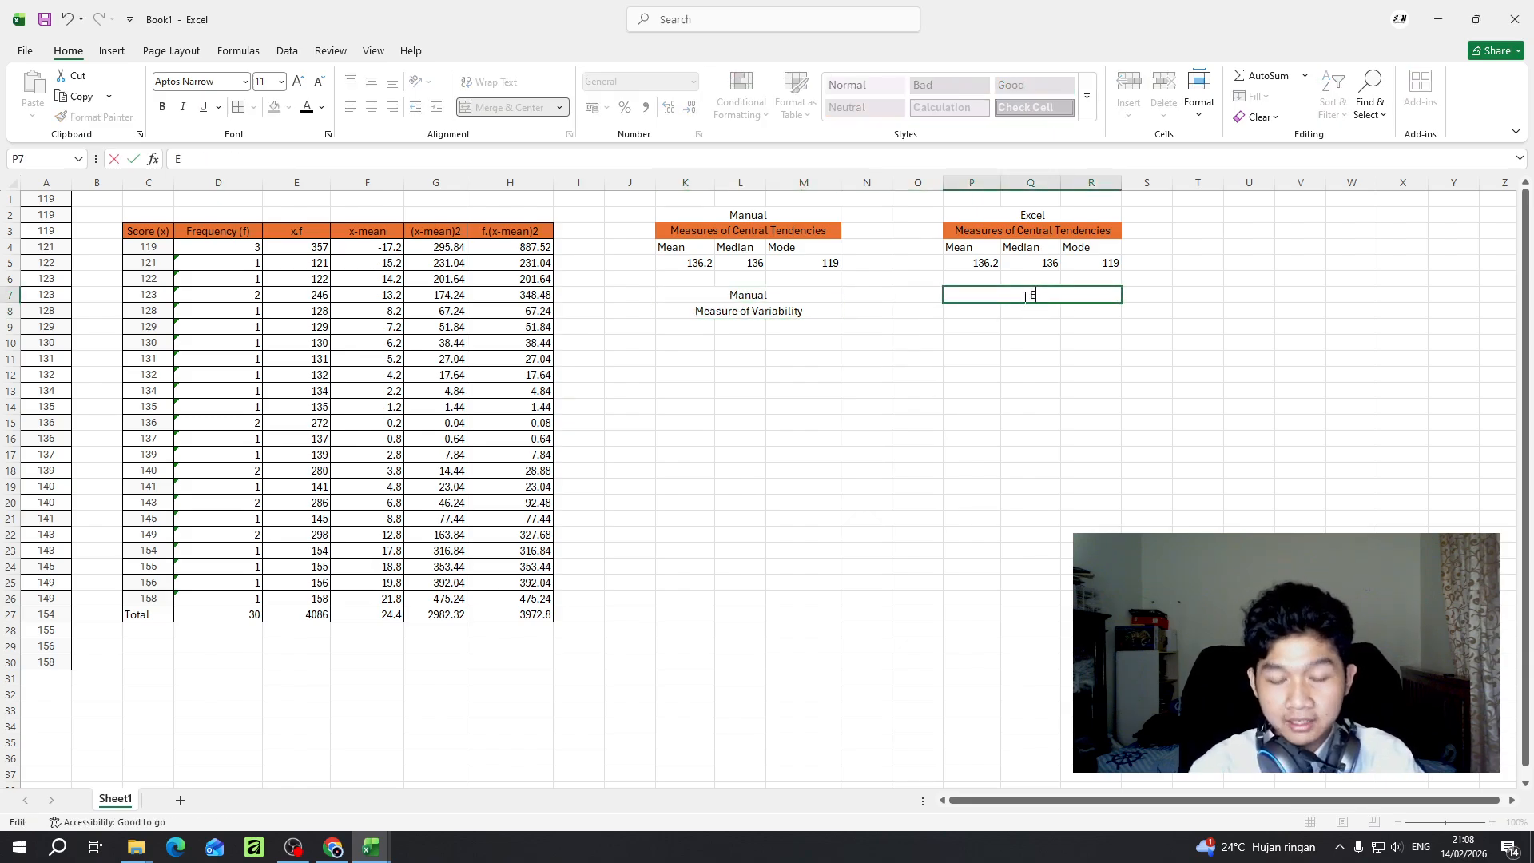
type("xcel")
key("Return")
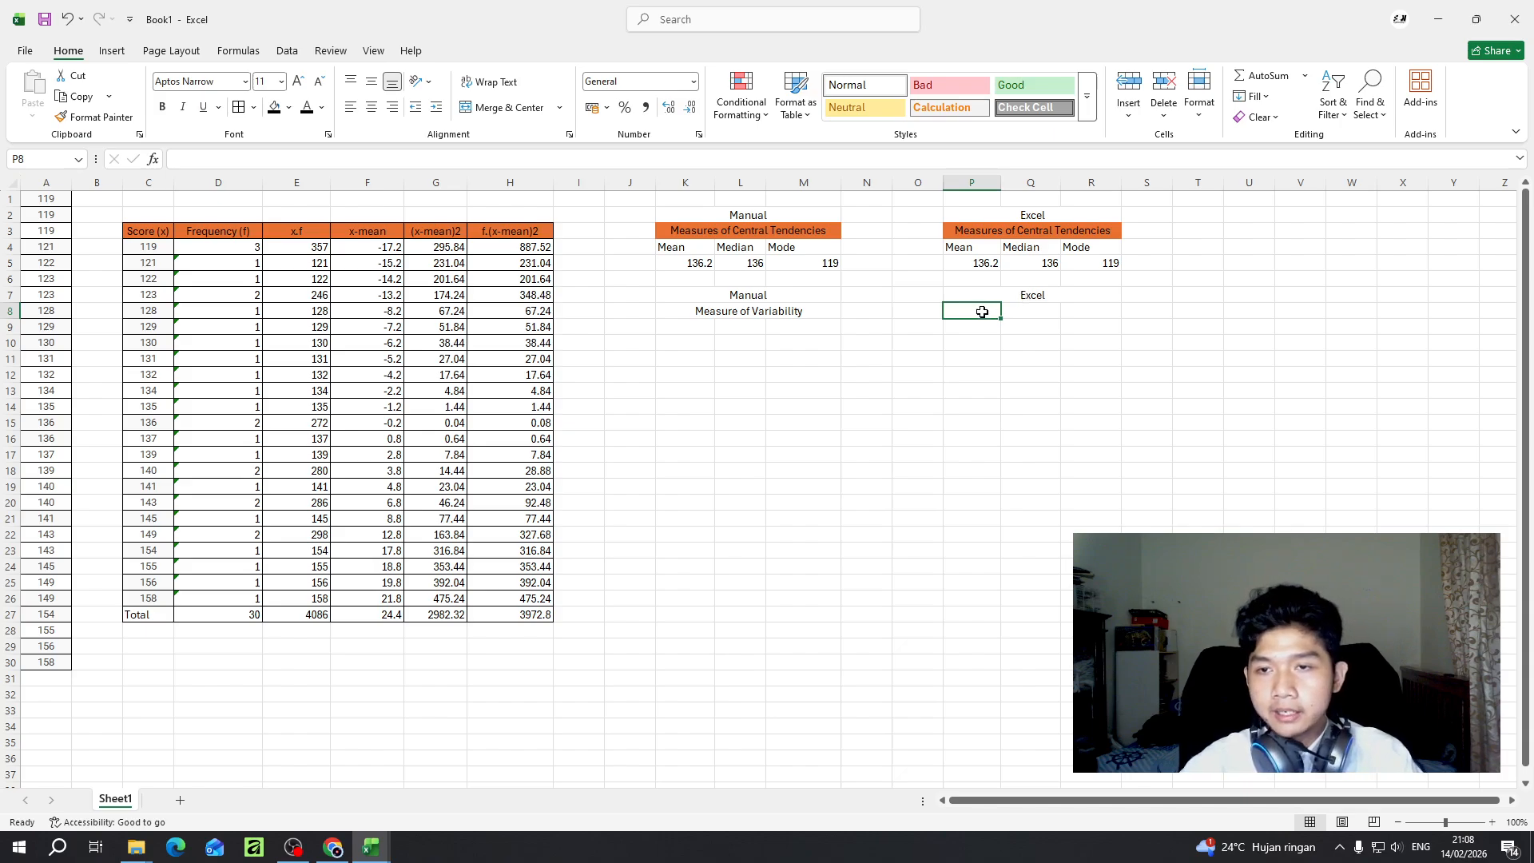
left_click_drag(983, 312, 1071, 316)
left_click(509, 107)
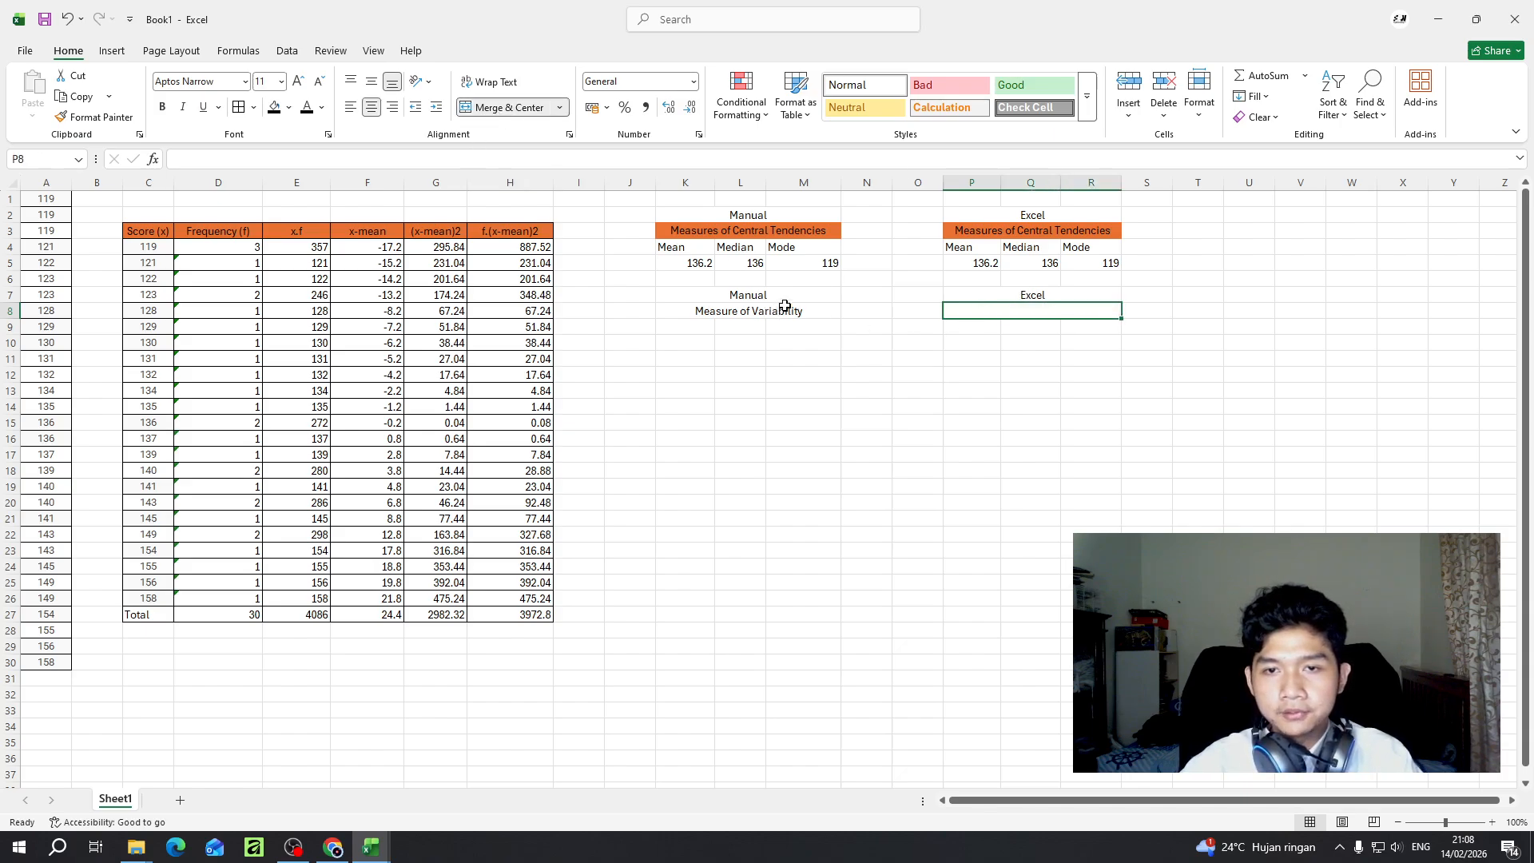
mouse_move(753, 293)
left_mouse_down()
mouse_move(760, 338)
mouse_move(761, 322)
left_mouse_up()
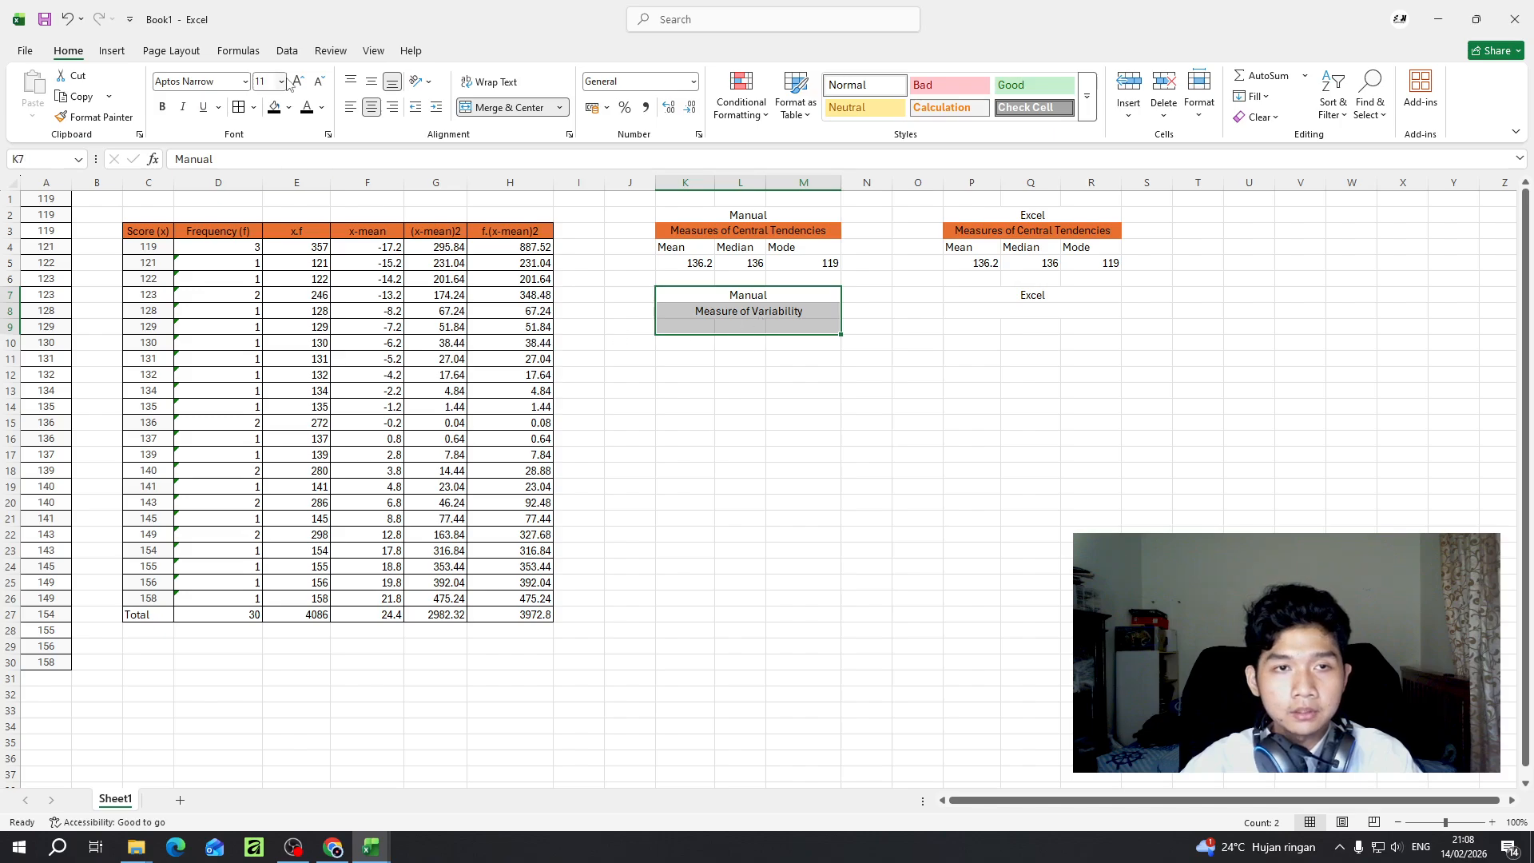
left_click(239, 107)
left_click_drag(991, 289, 992, 324)
left_click(239, 108)
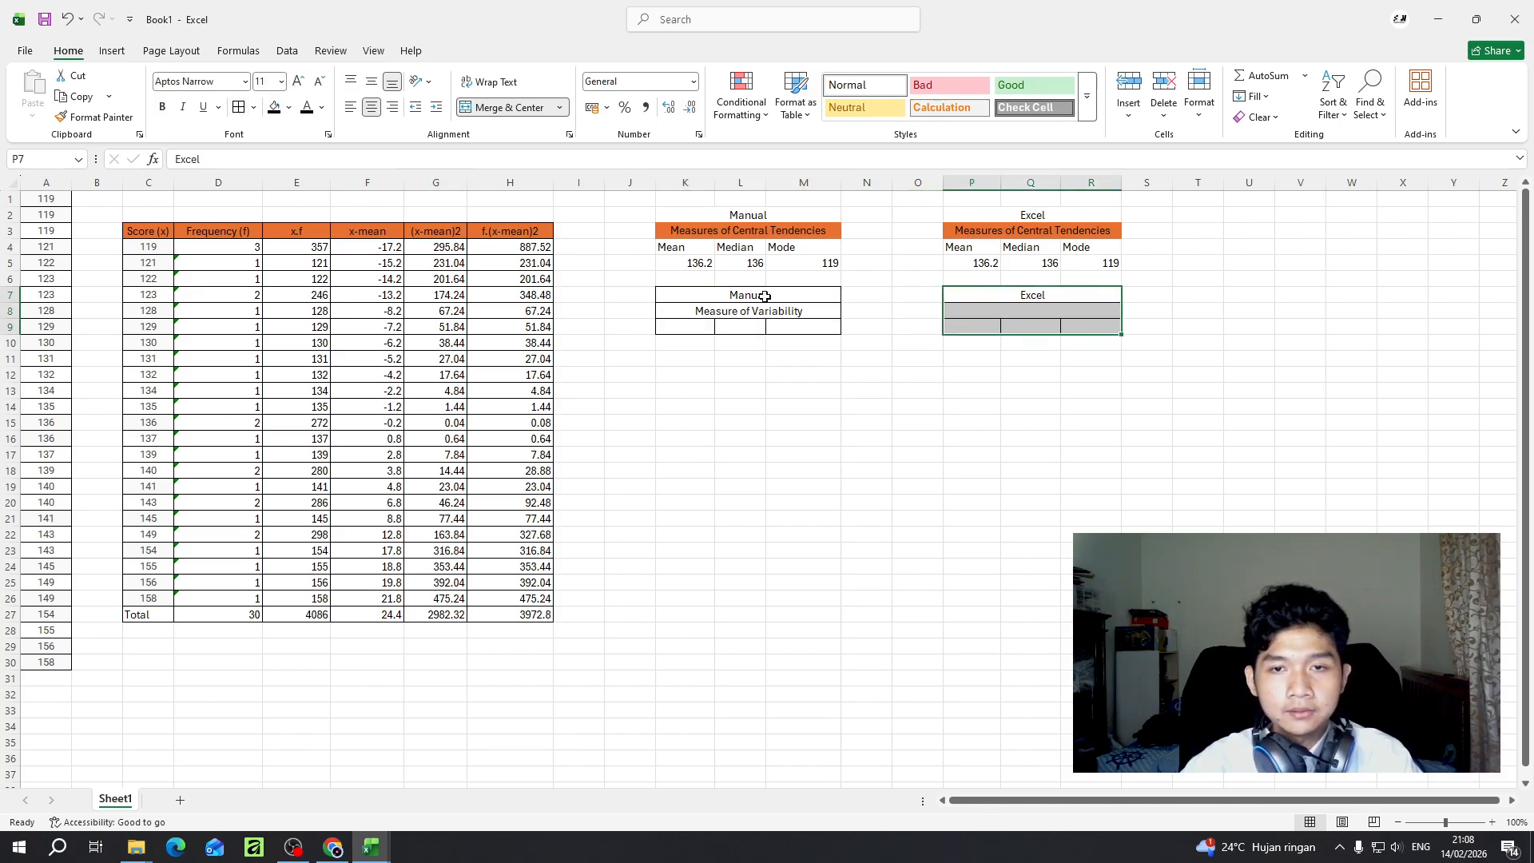
key("ctrl+z")
left_click_drag(820, 307, 761, 291)
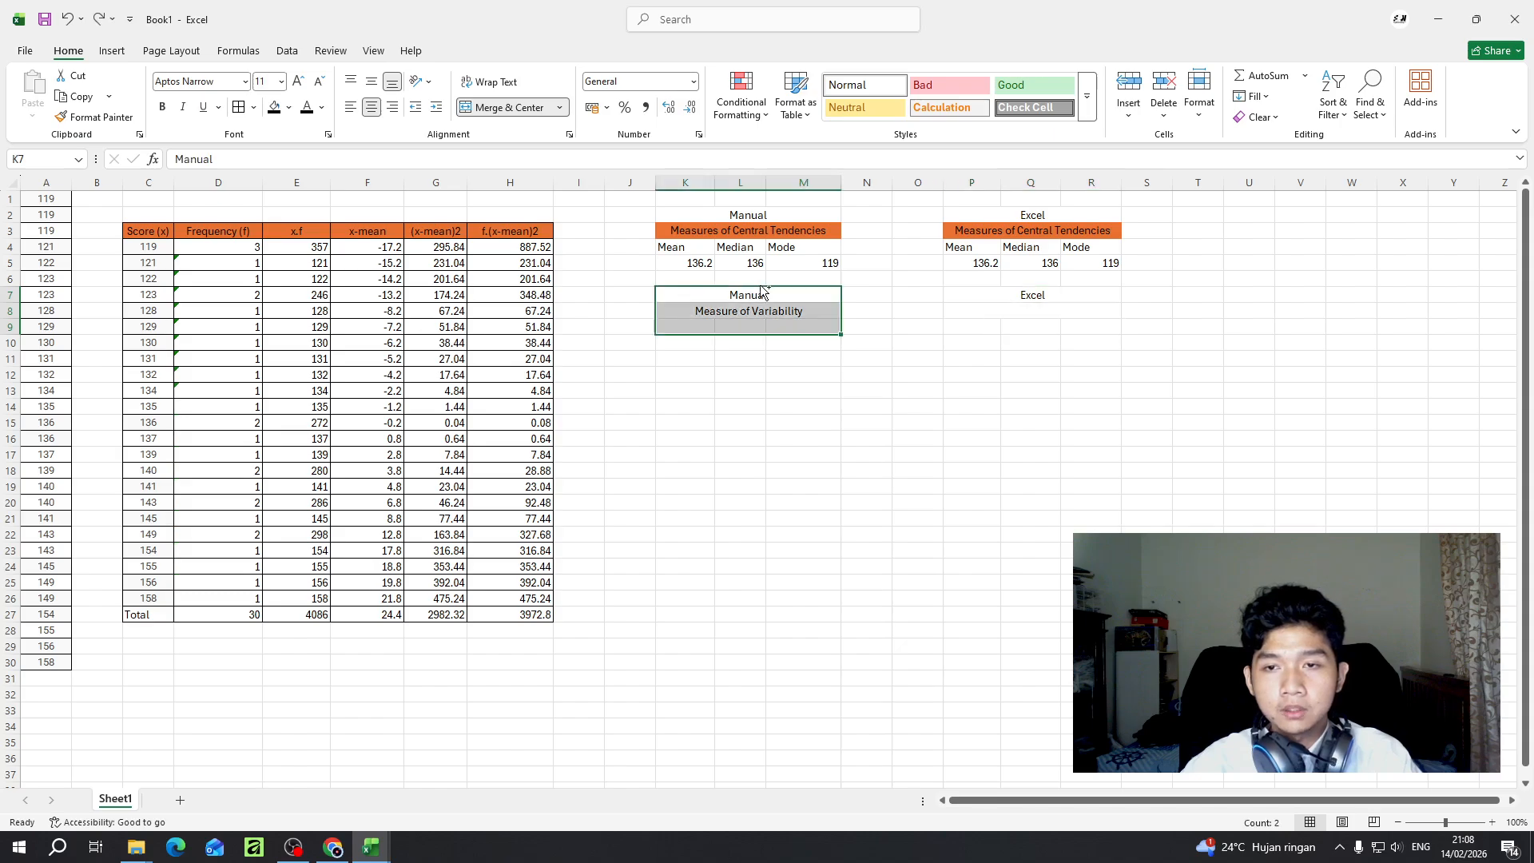
- Add all borders to the central tendency tables K2:M5 and P2:R5 and the variability tables K7:M10 and P7:R10
left_click_drag(787, 250, 791, 265)
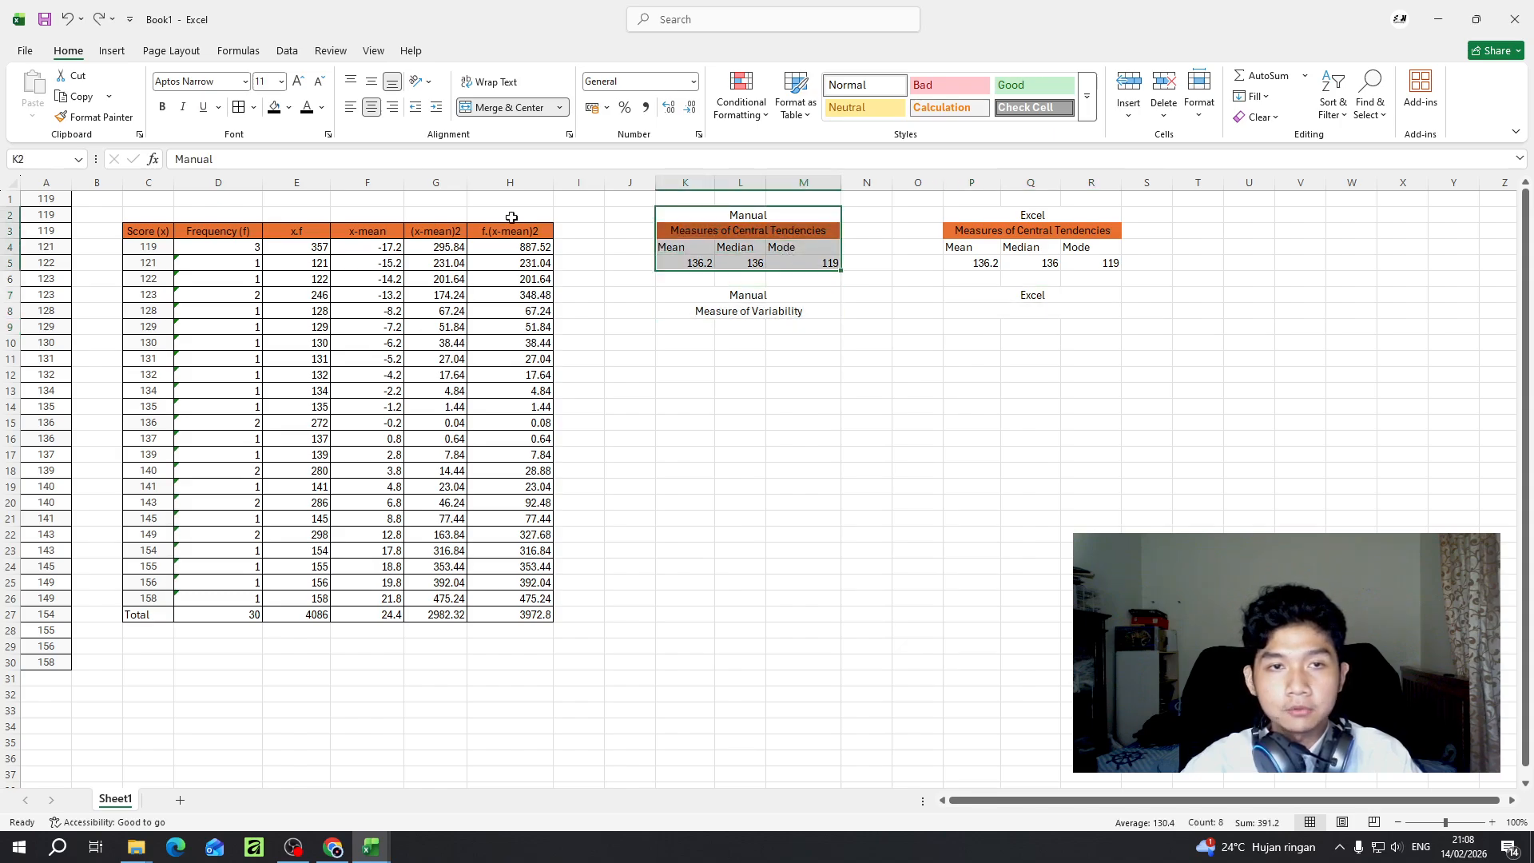
left_click_drag(1051, 216, 1054, 263)
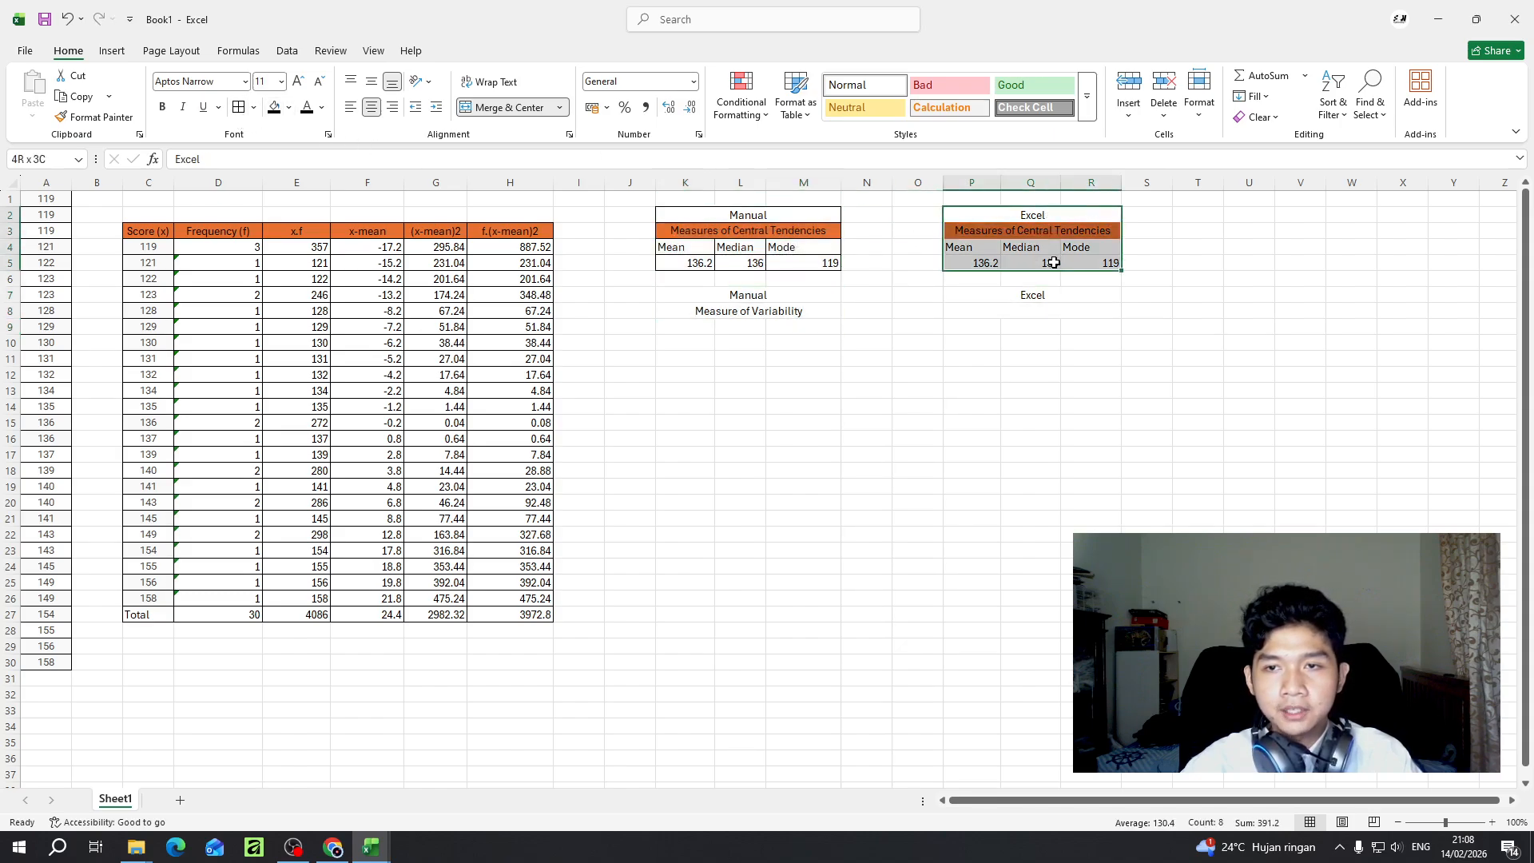
left_click_drag(742, 294, 802, 344)
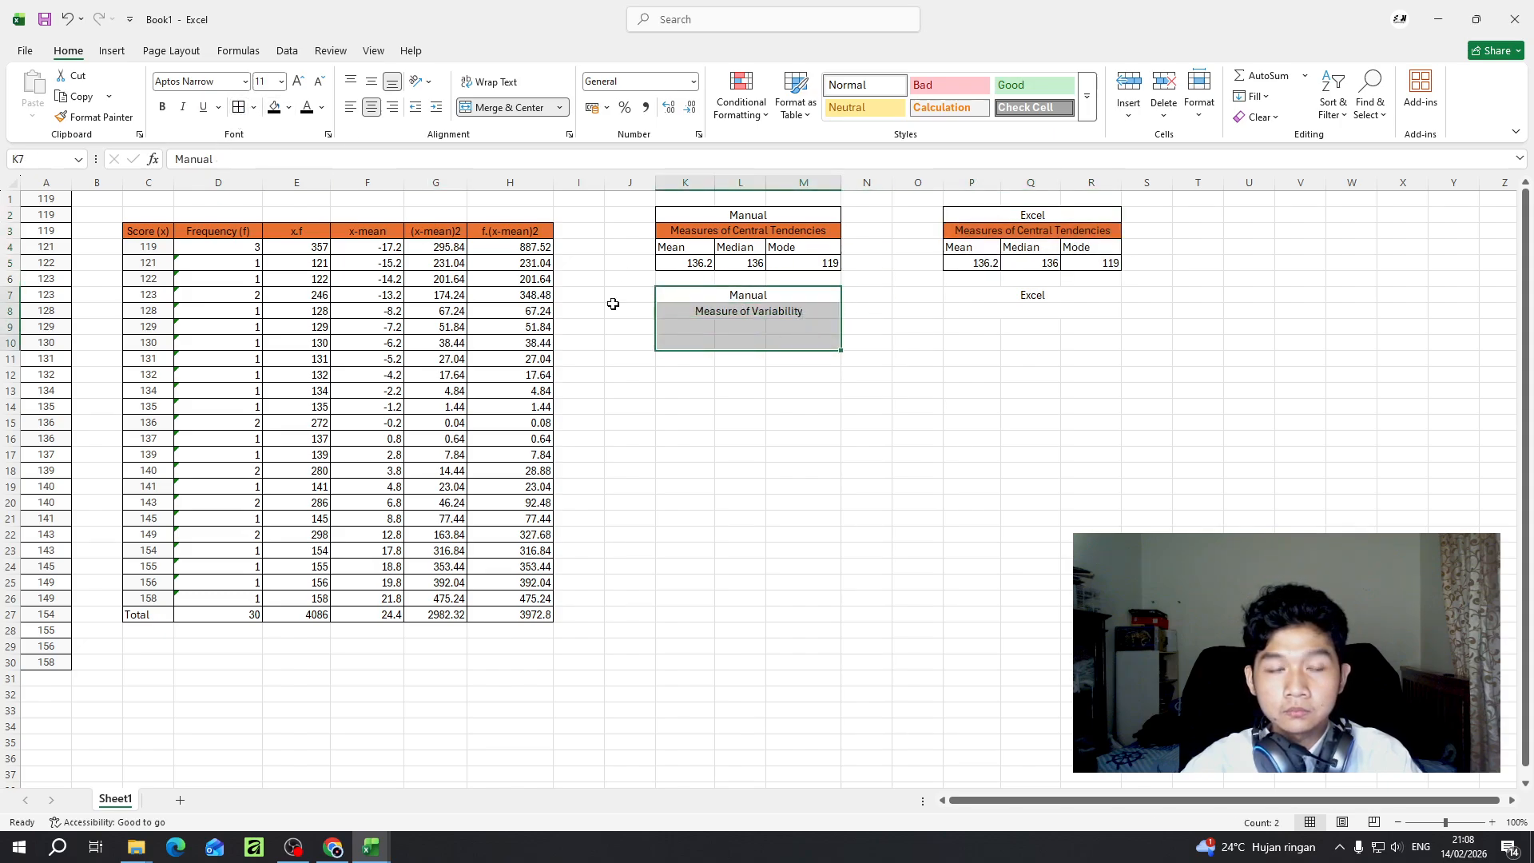
left_click(238, 107)
left_click_drag(1038, 302, 1040, 342)
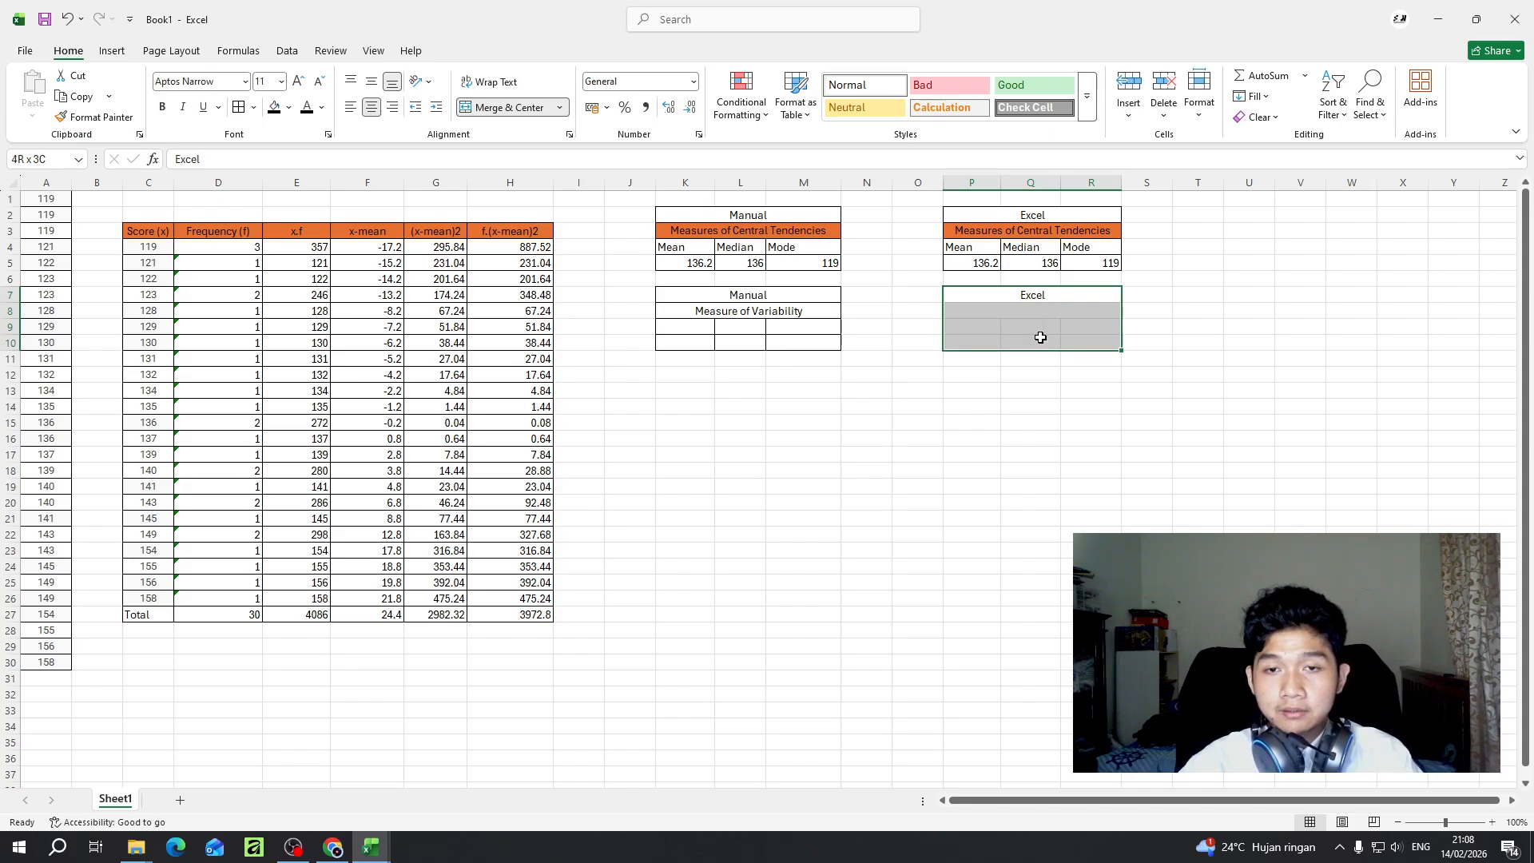
left_click(238, 107)
- Apply the Accent2 cell style to the variability heading cells K8:M8 and P8:R8
left_click(677, 327)
left_click_drag(695, 297, 698, 312)
left_click(699, 312)
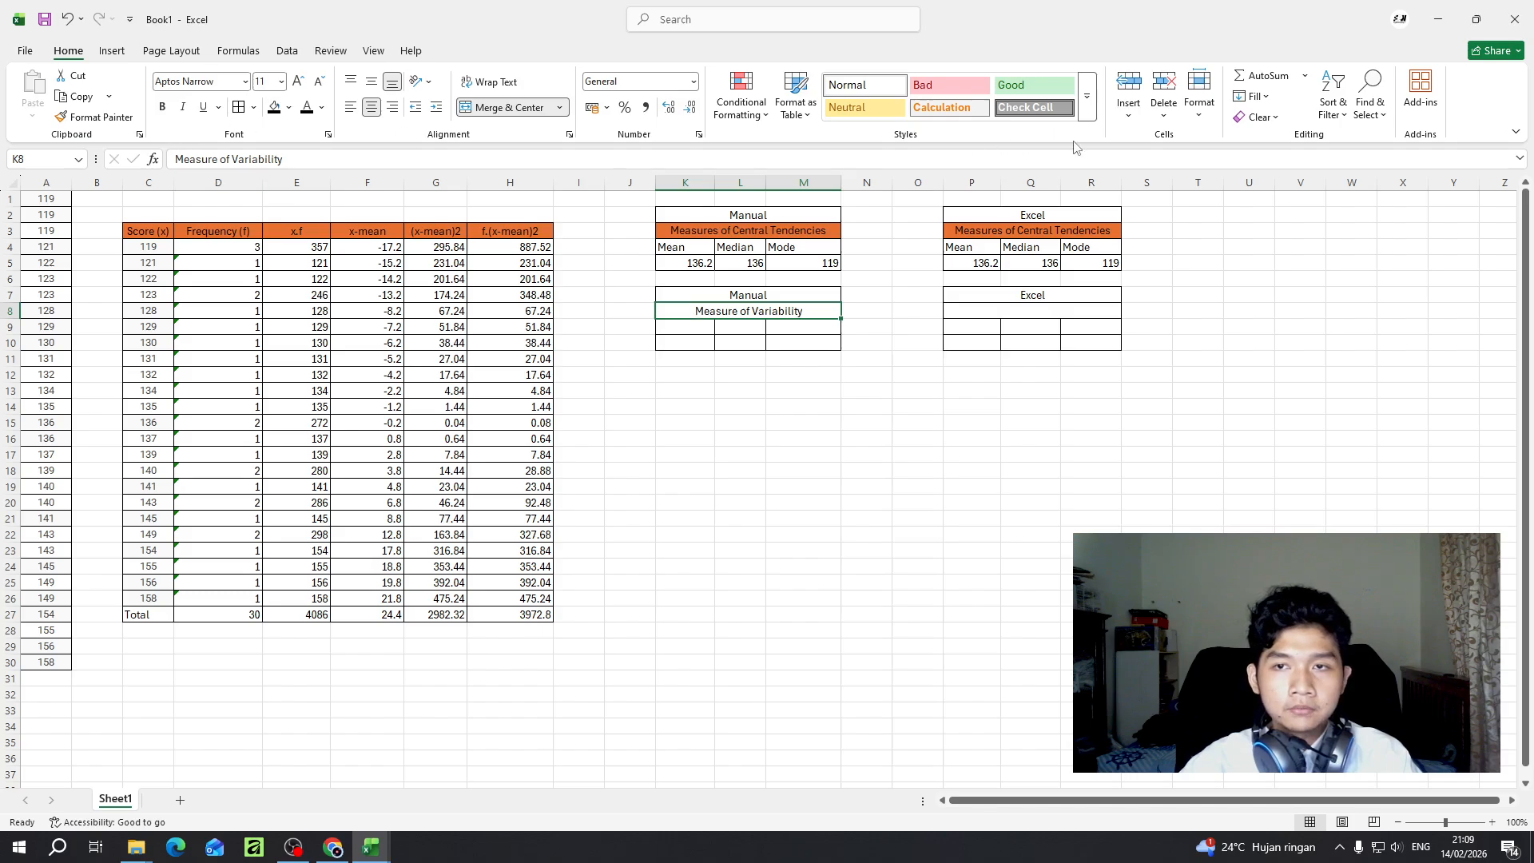
left_click(1090, 112)
left_click(960, 356)
left_click(999, 311)
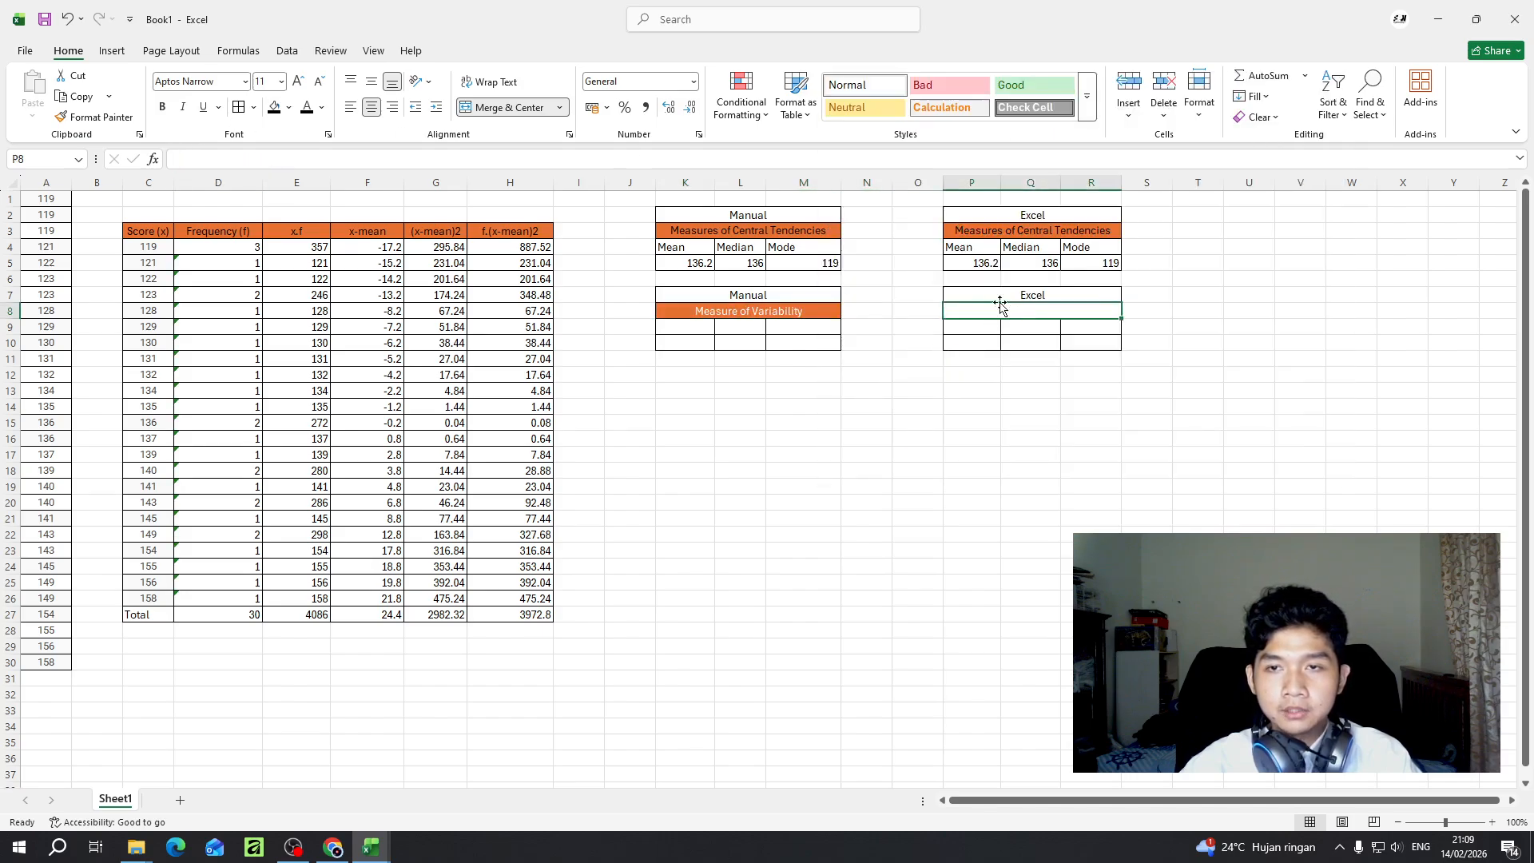
left_click(1090, 112)
left_click(947, 356)
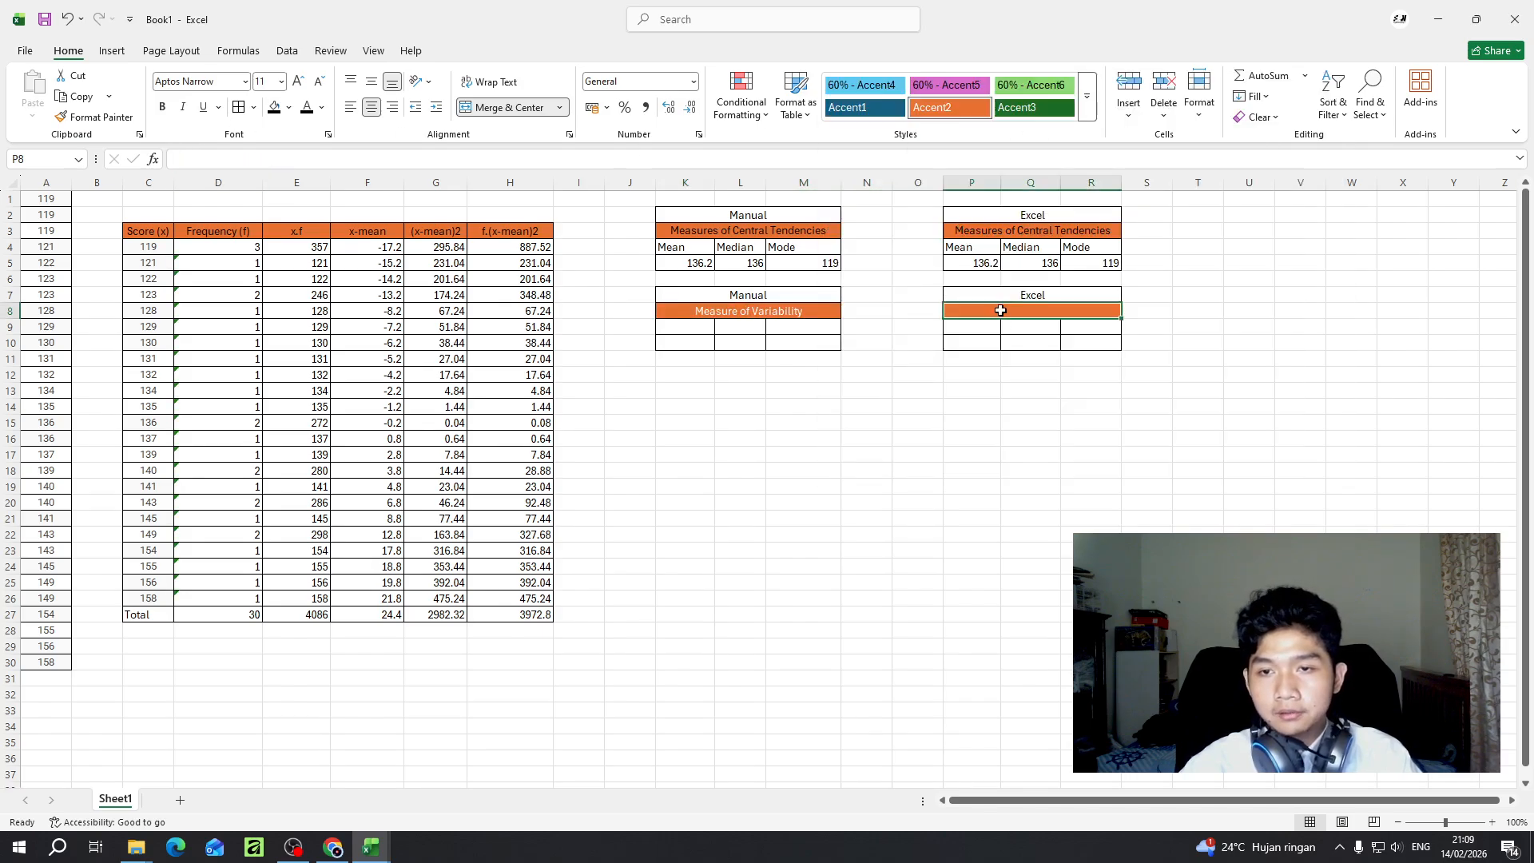
- Copy the "Measure of Variability" heading from K8 into P8 and make the text of both headings black
left_click(760, 314)
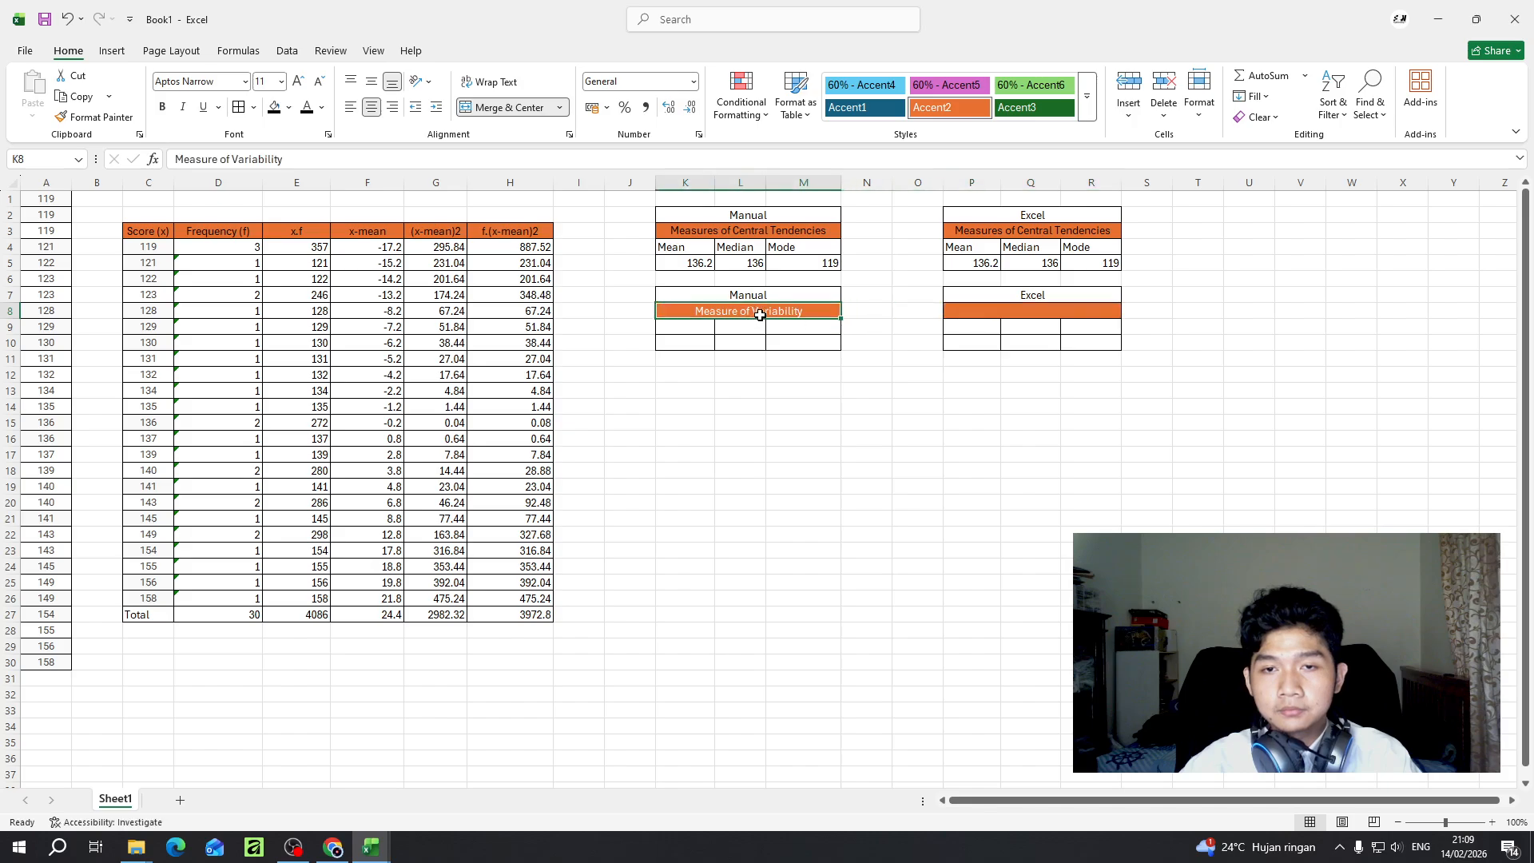
key("ctrl+c")
left_click(1033, 312)
key("ctrl+v")
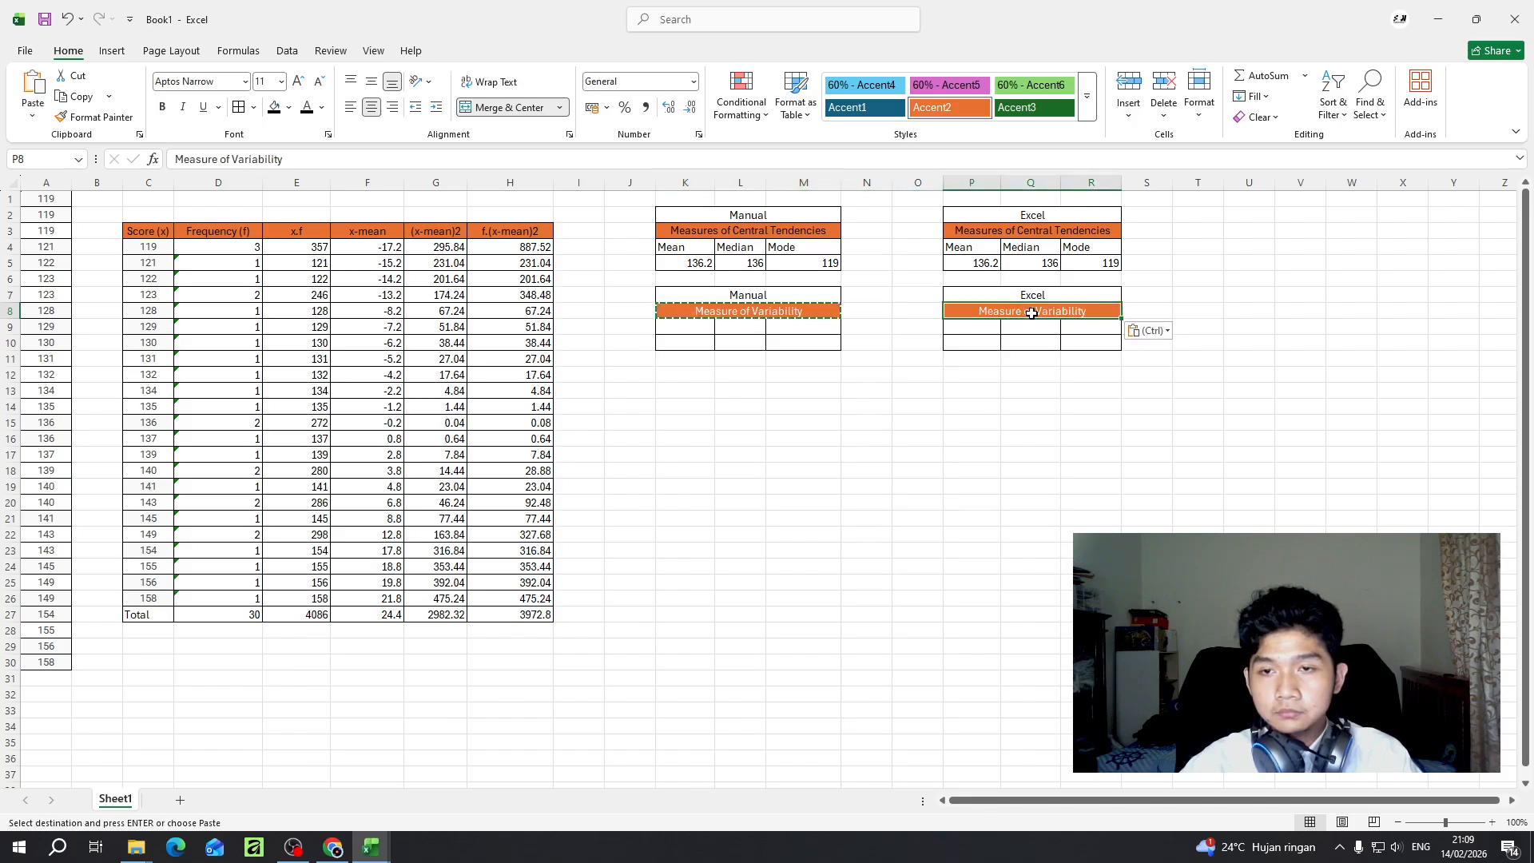
key("Escape")
key("Escape")
left_click(685, 310)
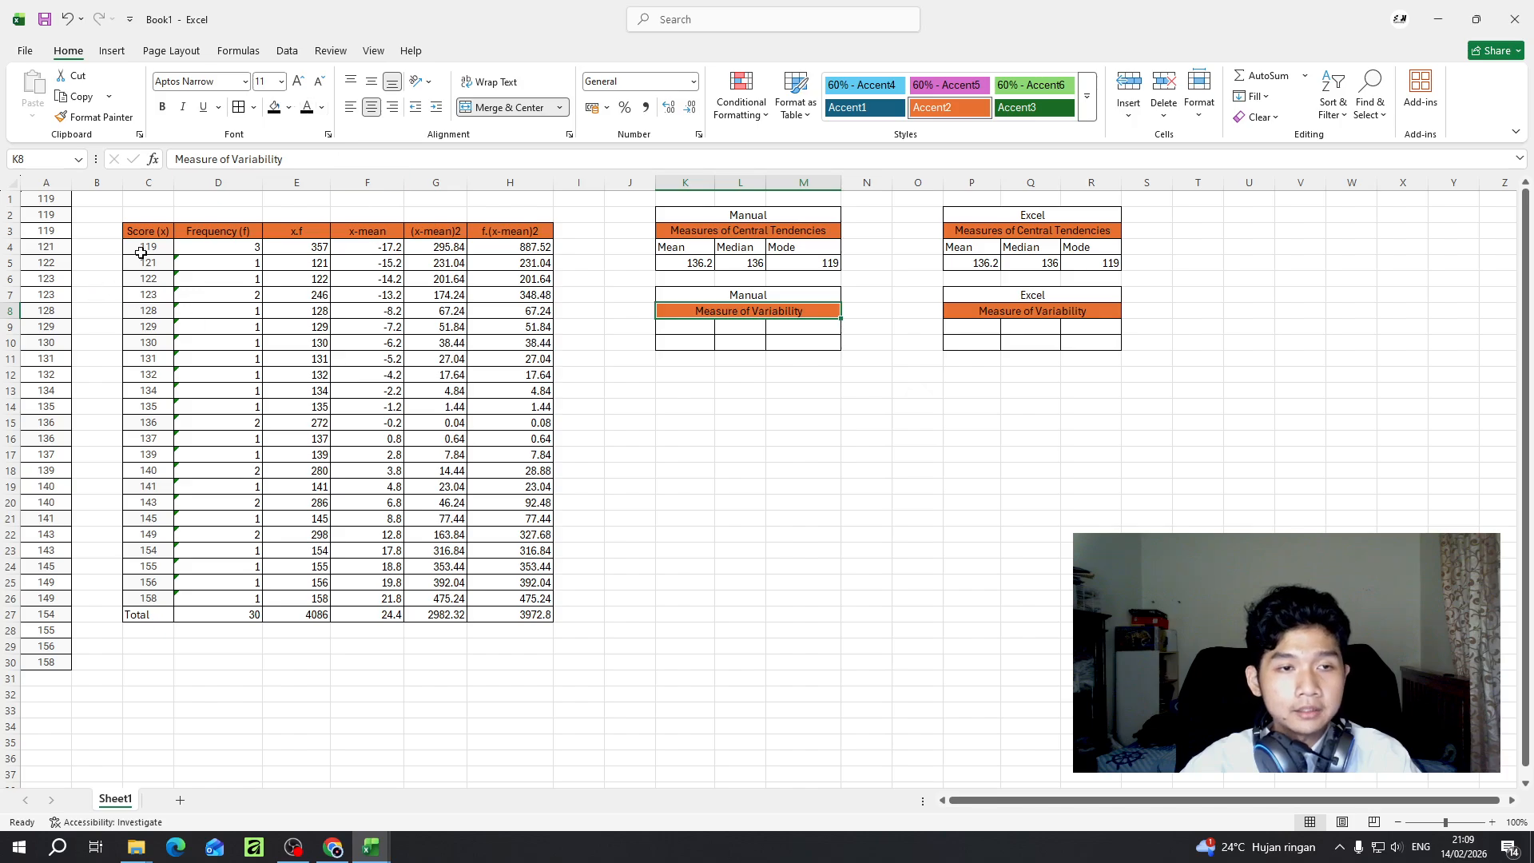
- Apply the 40% - Accent2 cell style to the frequency table's data and total rows, C4:H27
left_click_drag(144, 252, 525, 620)
left_click(1087, 95)
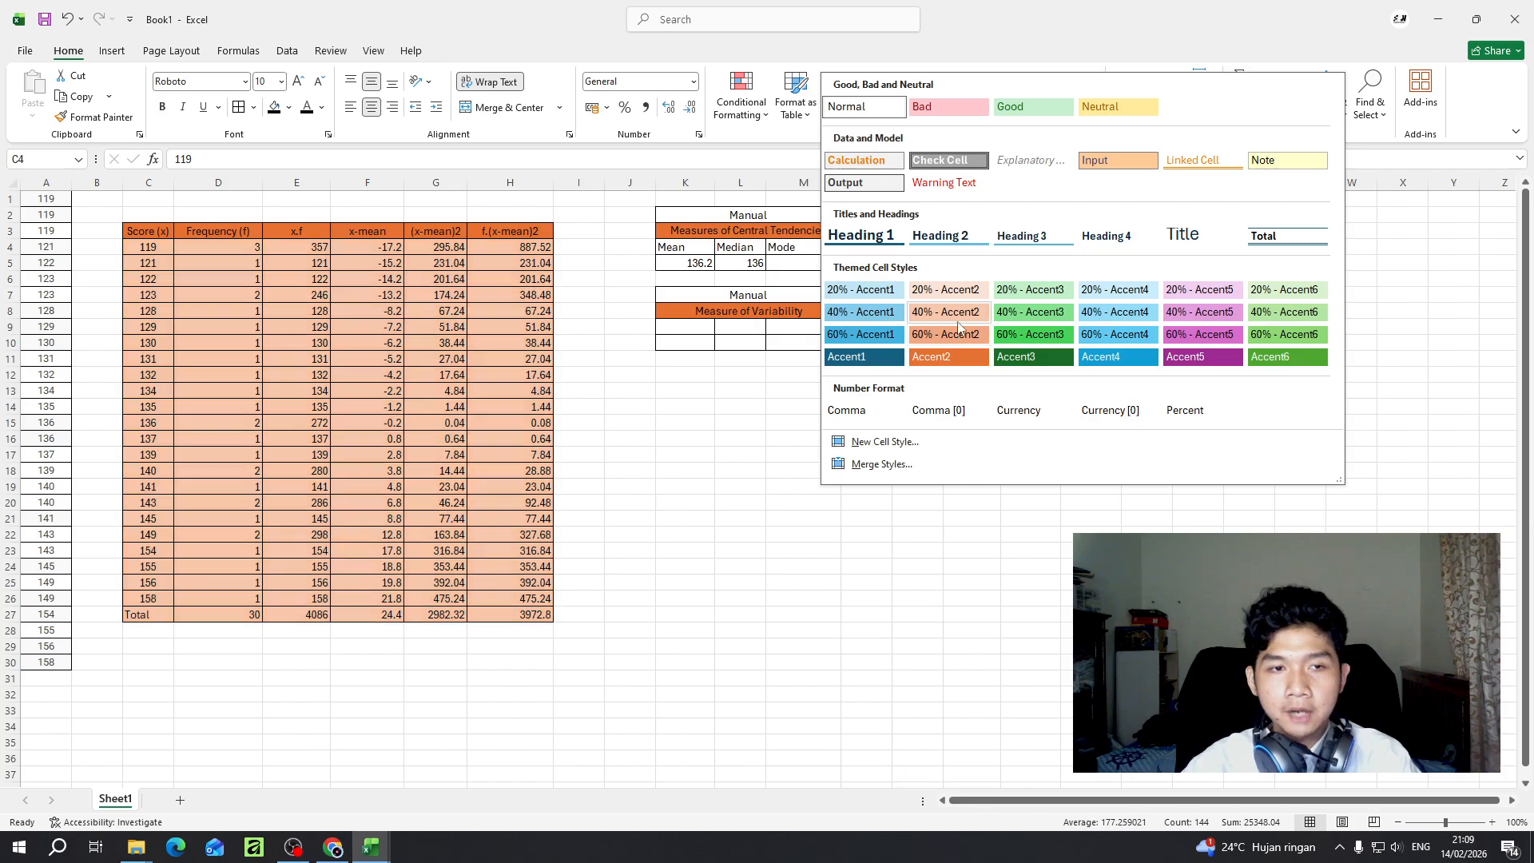
left_click(957, 318)
left_click(369, 200)
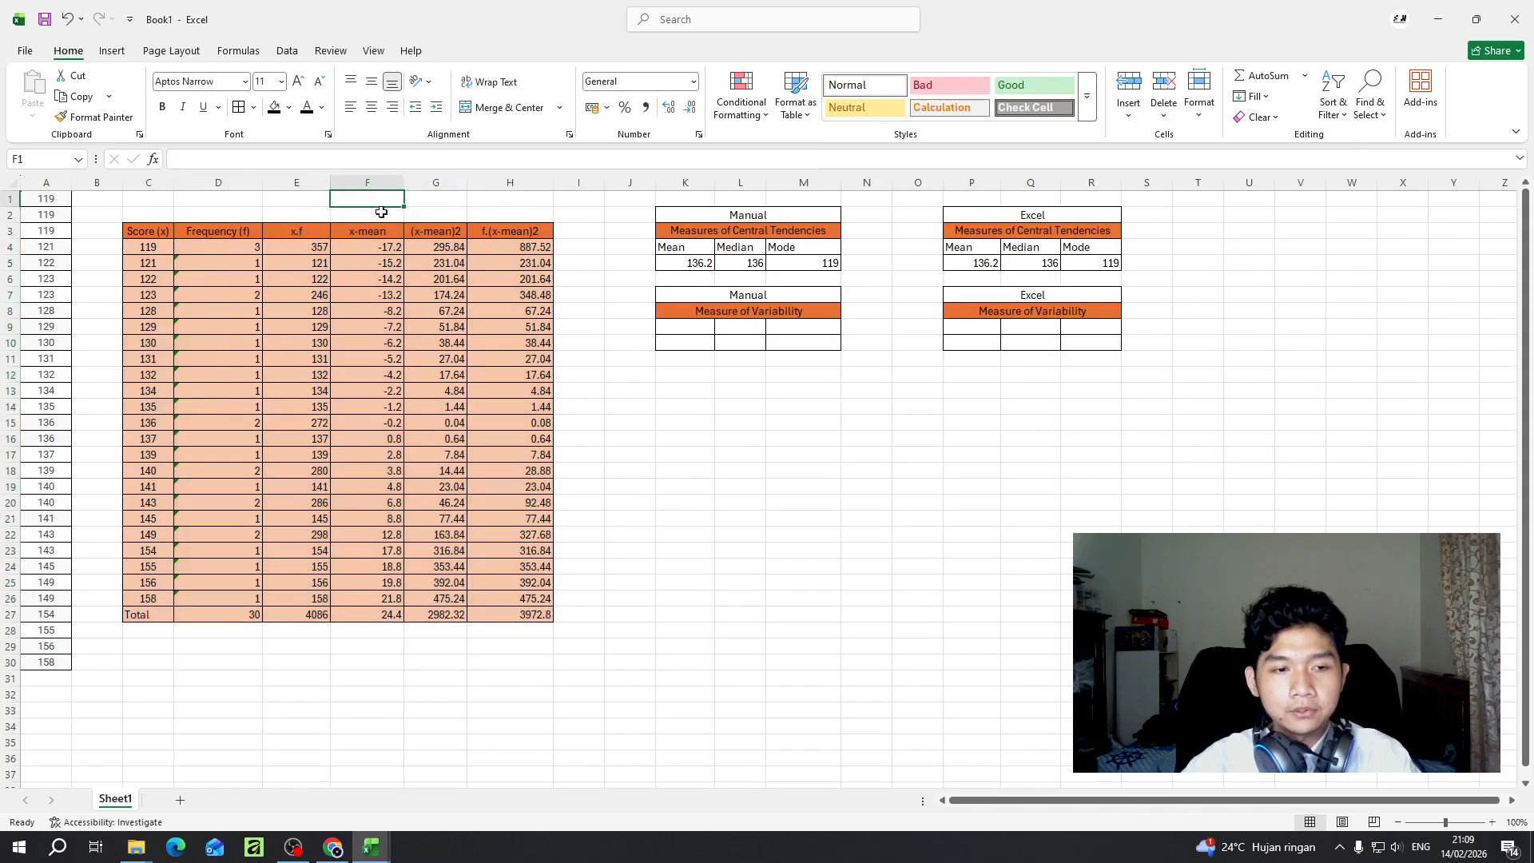
left_click(213, 485)
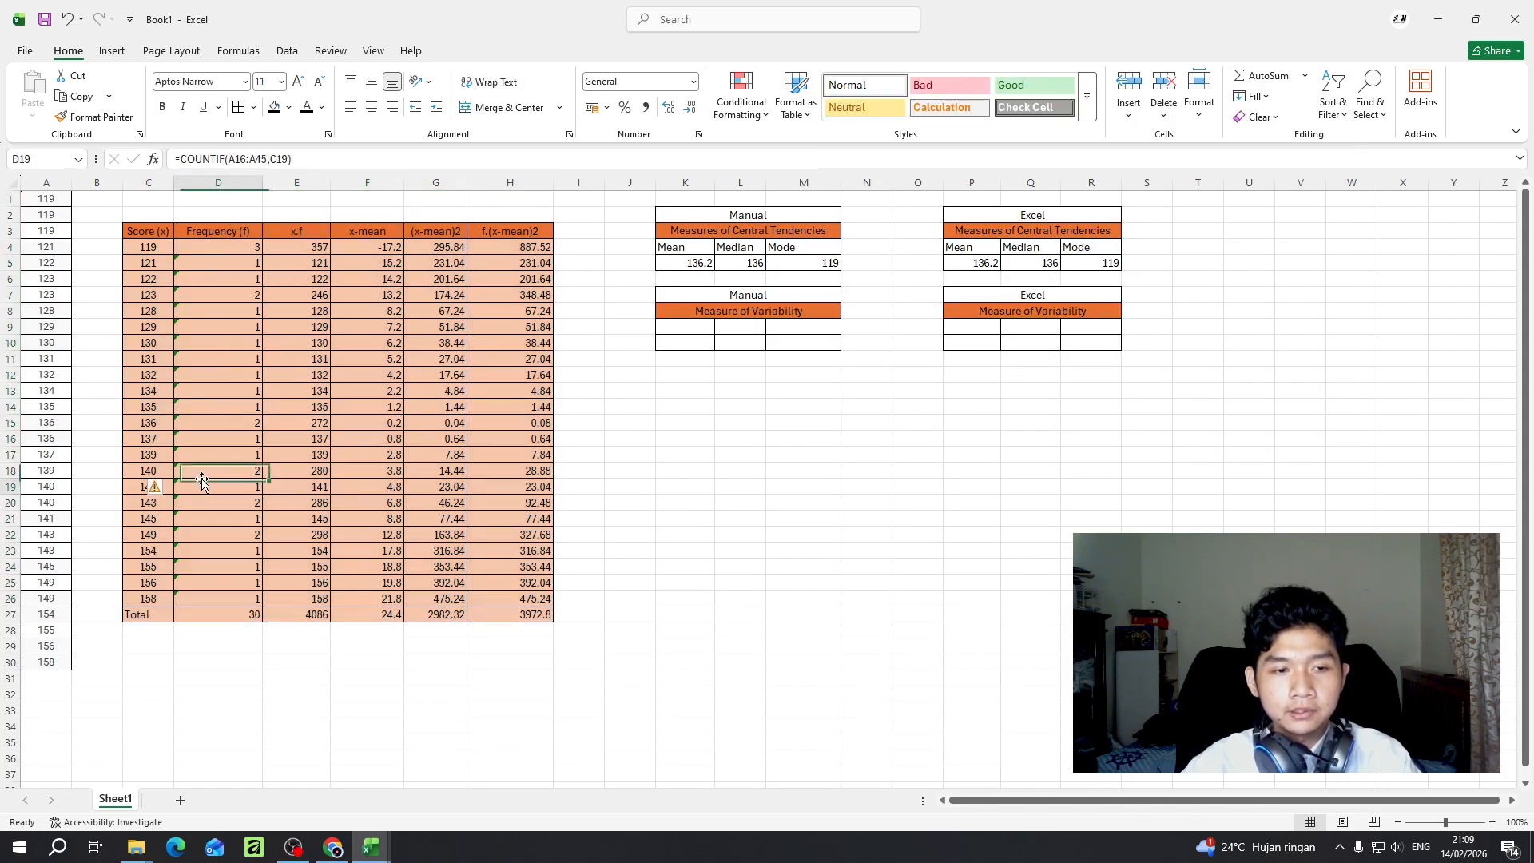
left_click(702, 331)
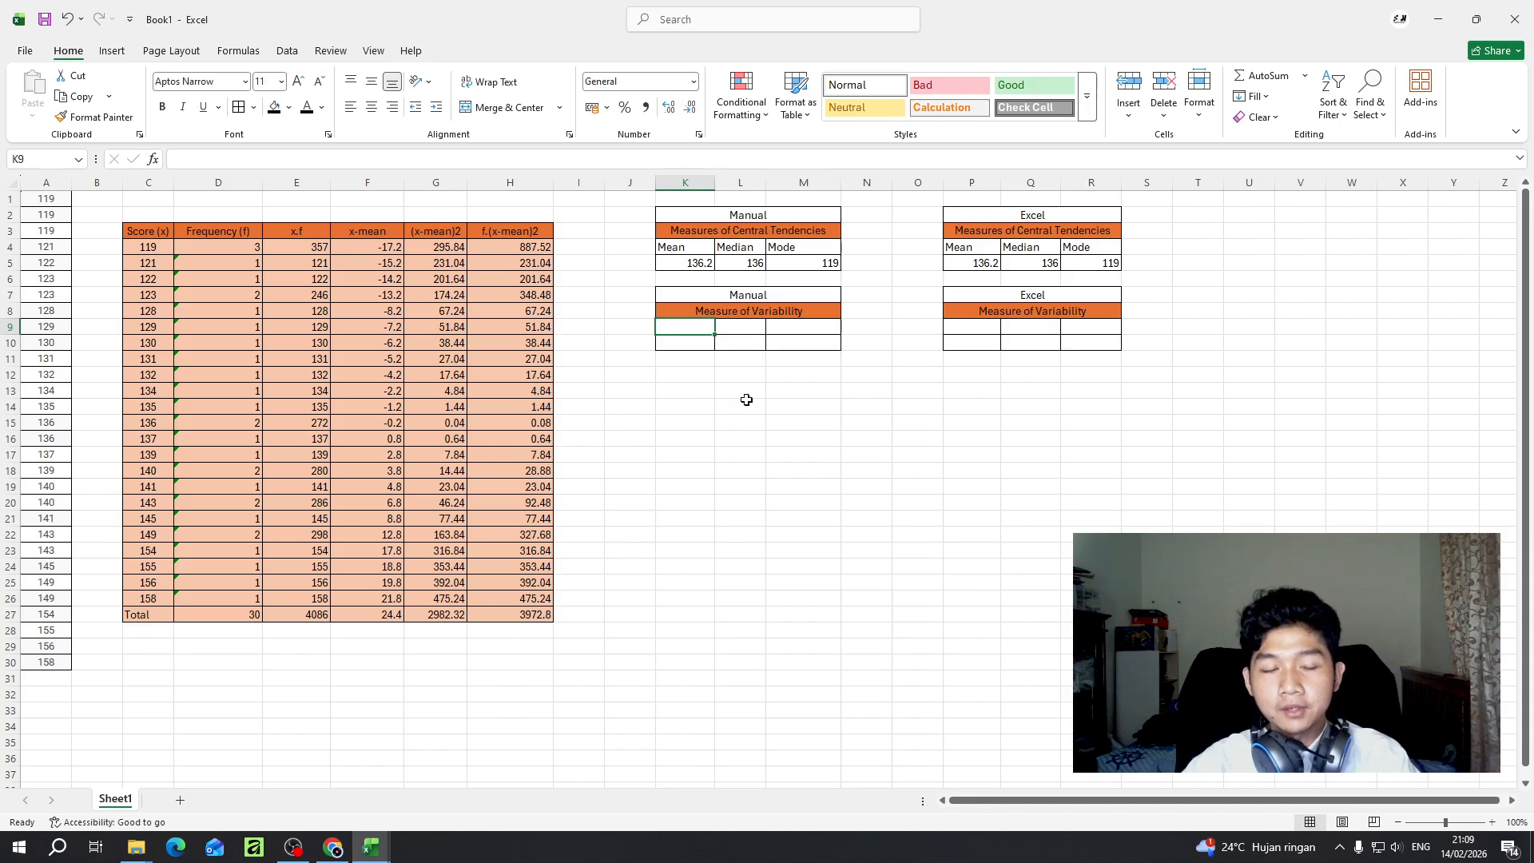
- Label the first column of the manual variability table "Range" in K9
double_click(688, 329)
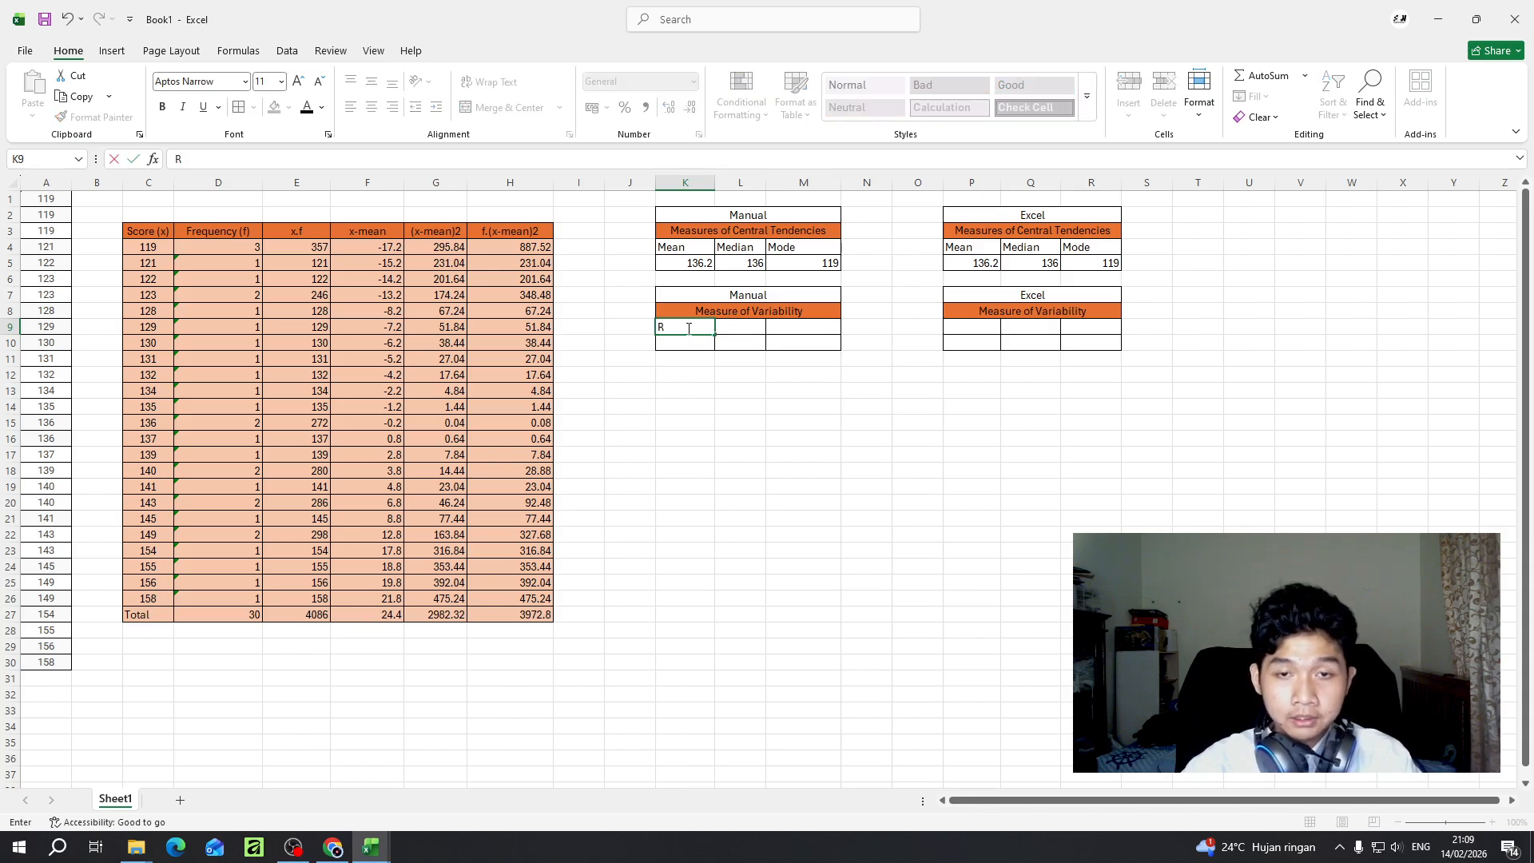
type("Range")
key("Return")
key("Up")
key("Right")
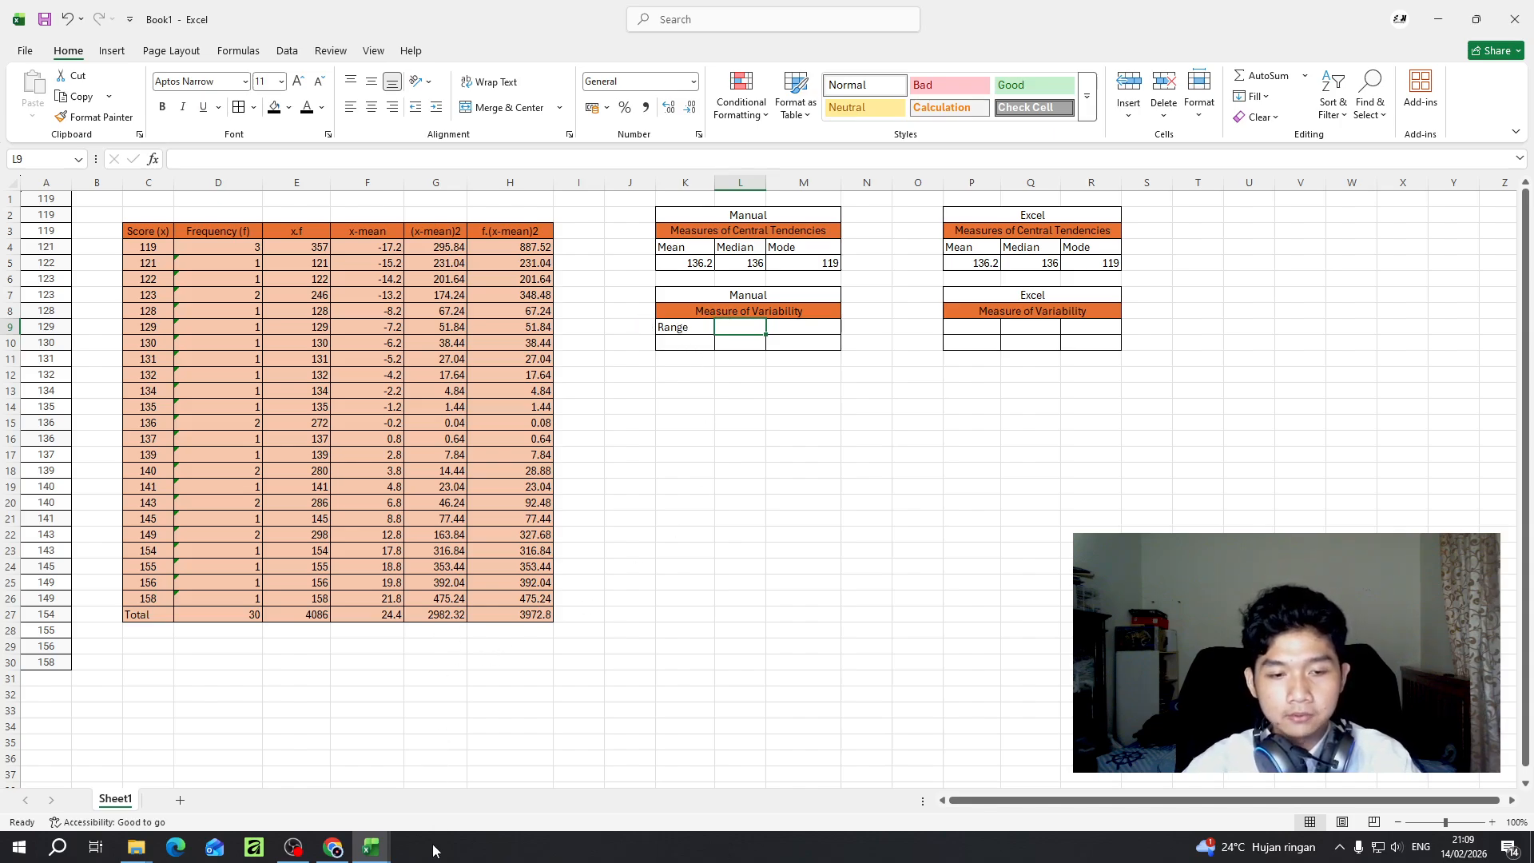
- Check the required variability measures in the Group work workbook and enter "Variance" in L9 of Book1
mouse_move(371, 849)
left_click(430, 806)
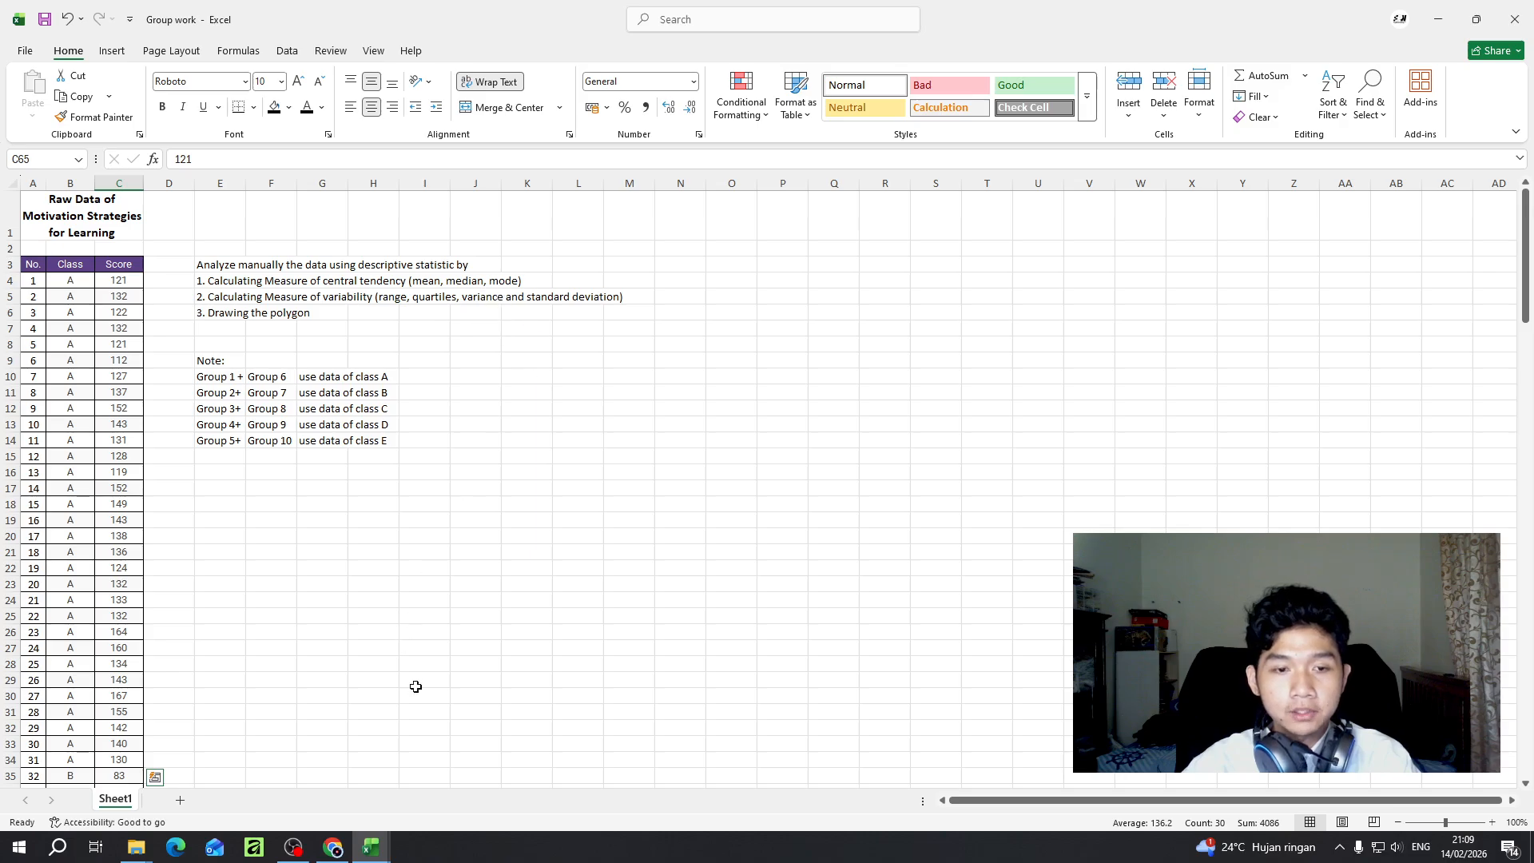
mouse_move(373, 848)
left_click(280, 767)
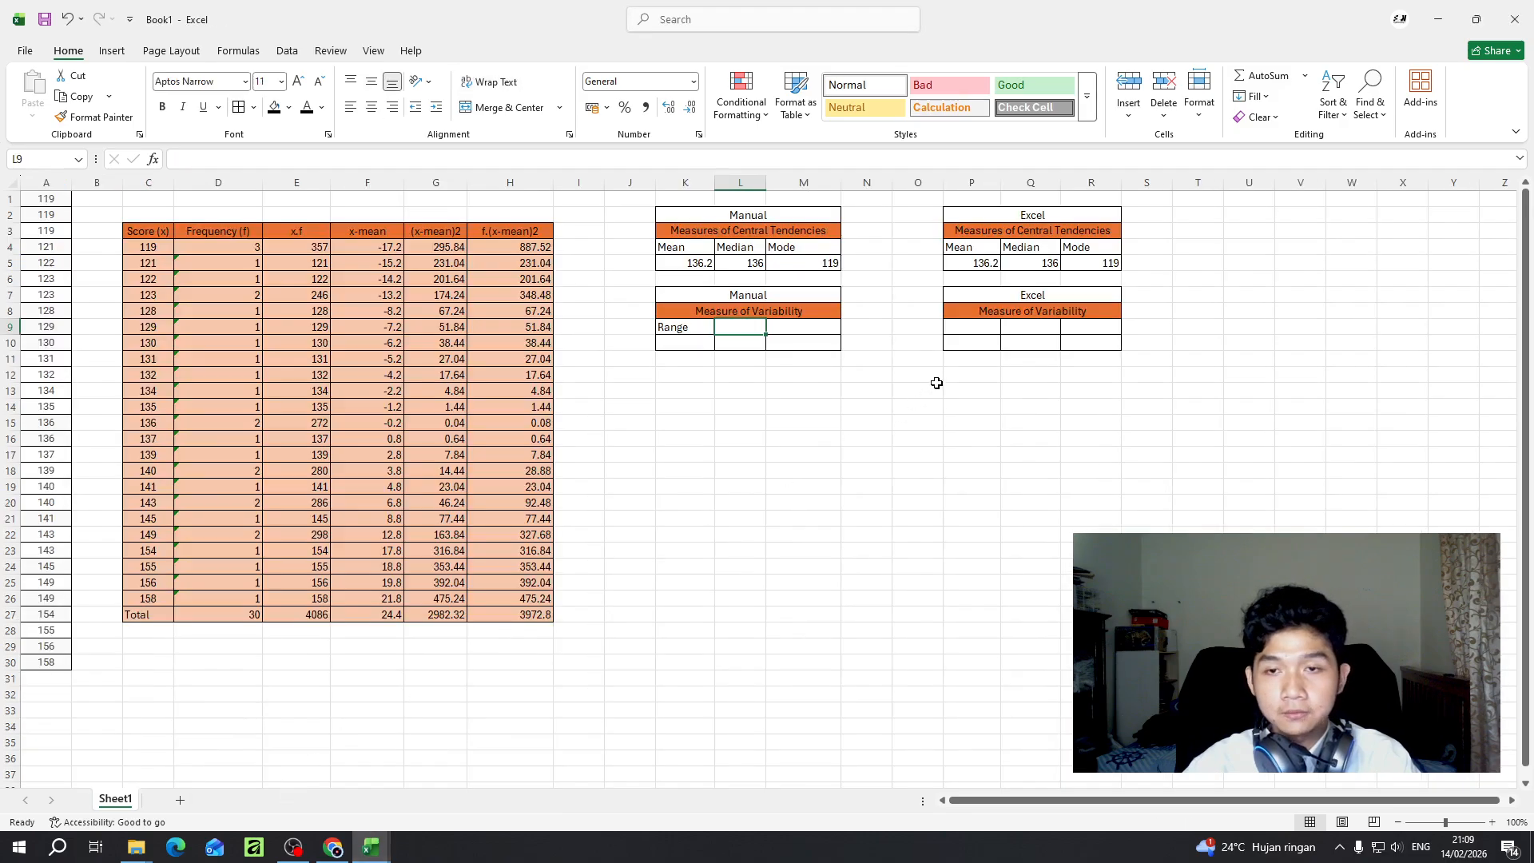
left_click(749, 327)
type("Variancv")
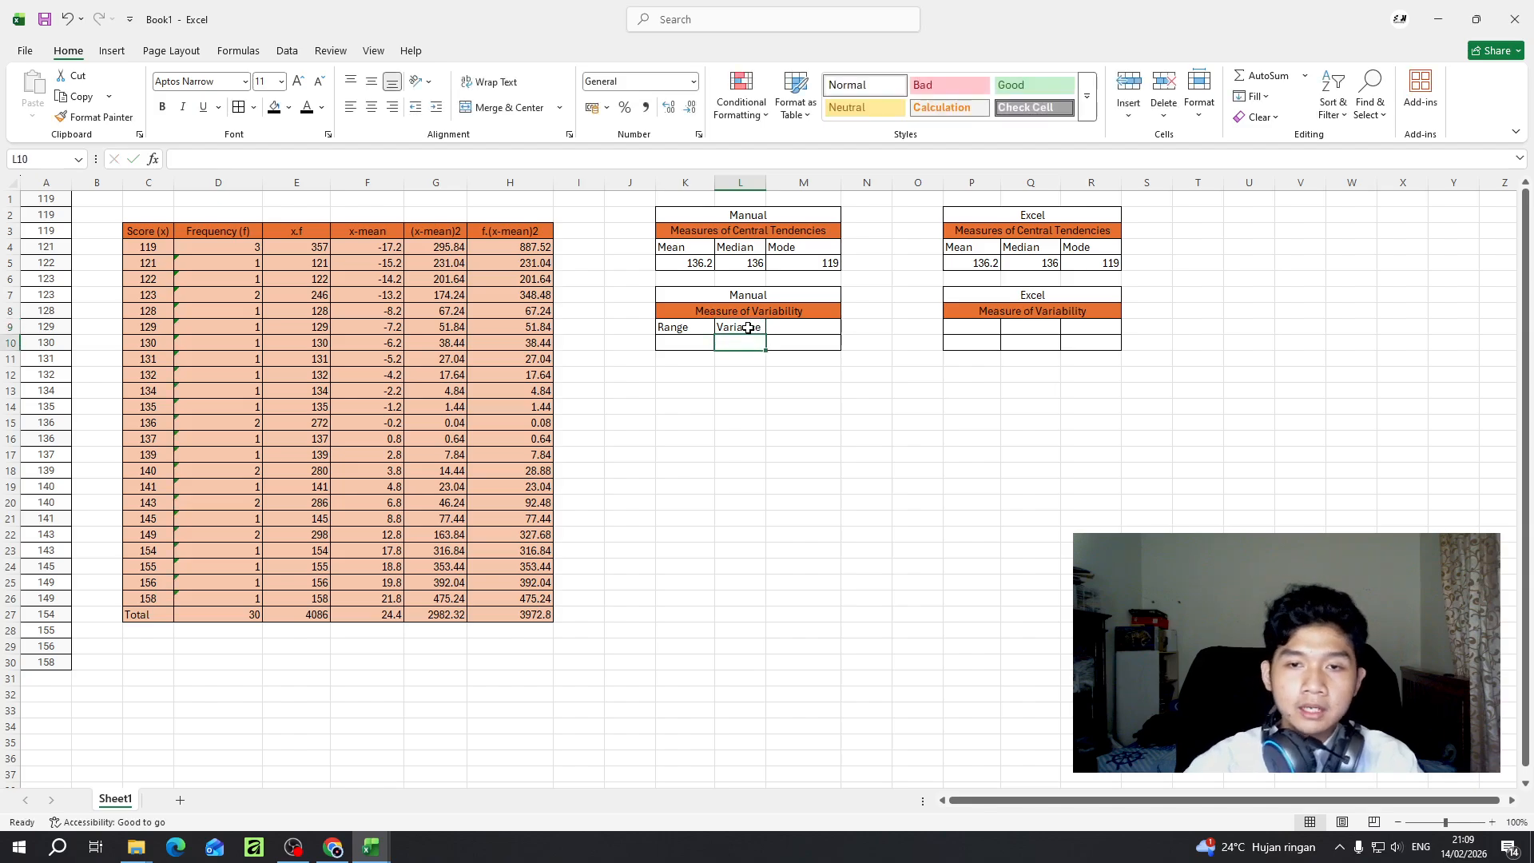
- Enter "Standard Deviation" in M9 and widen columns M and L to give the labels room
left_click(816, 330)
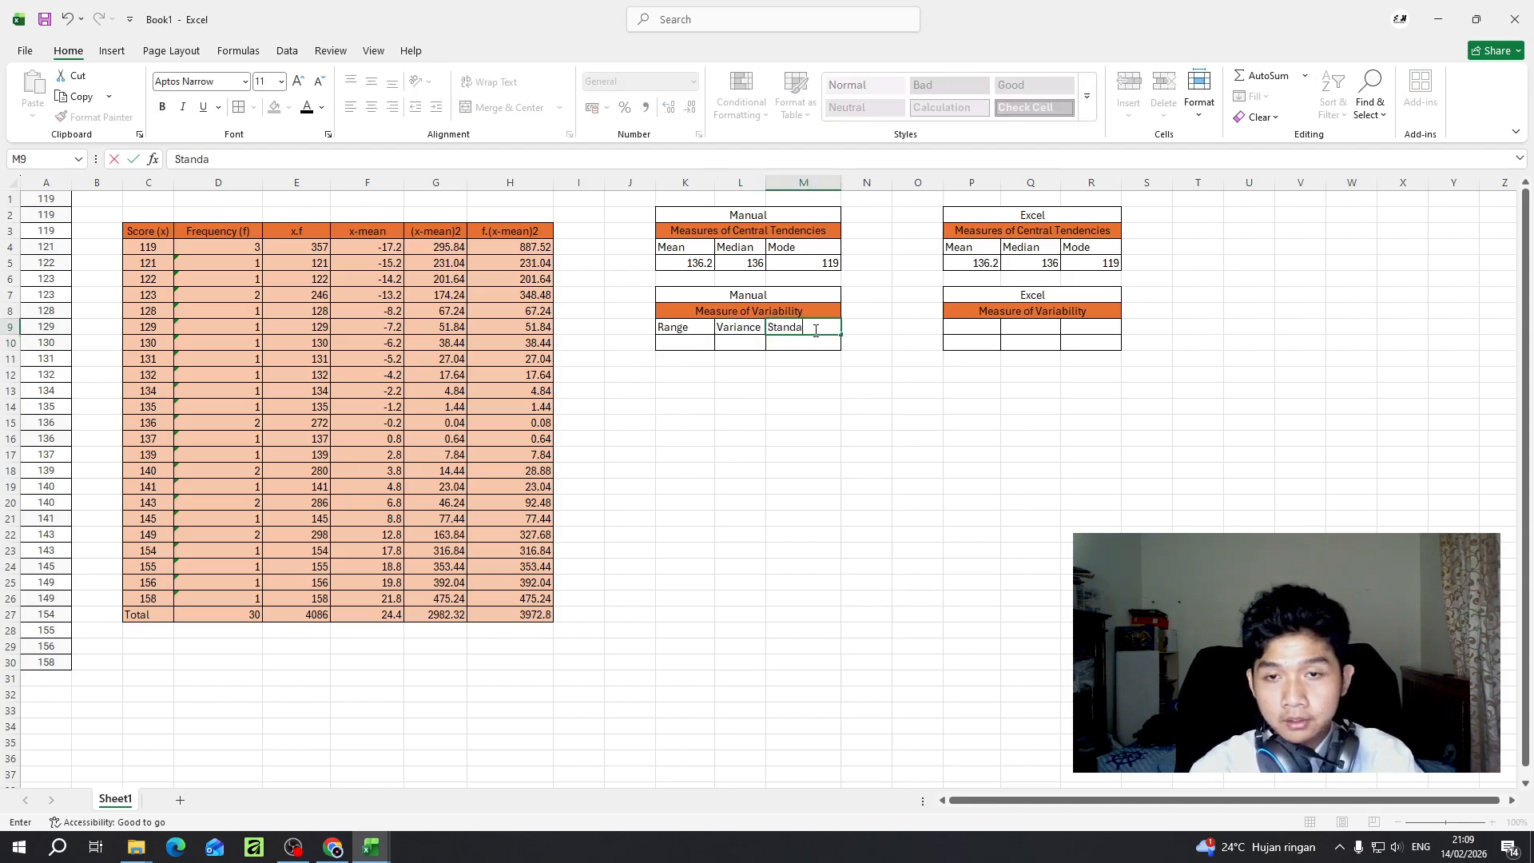
type("Standard Deviatio")
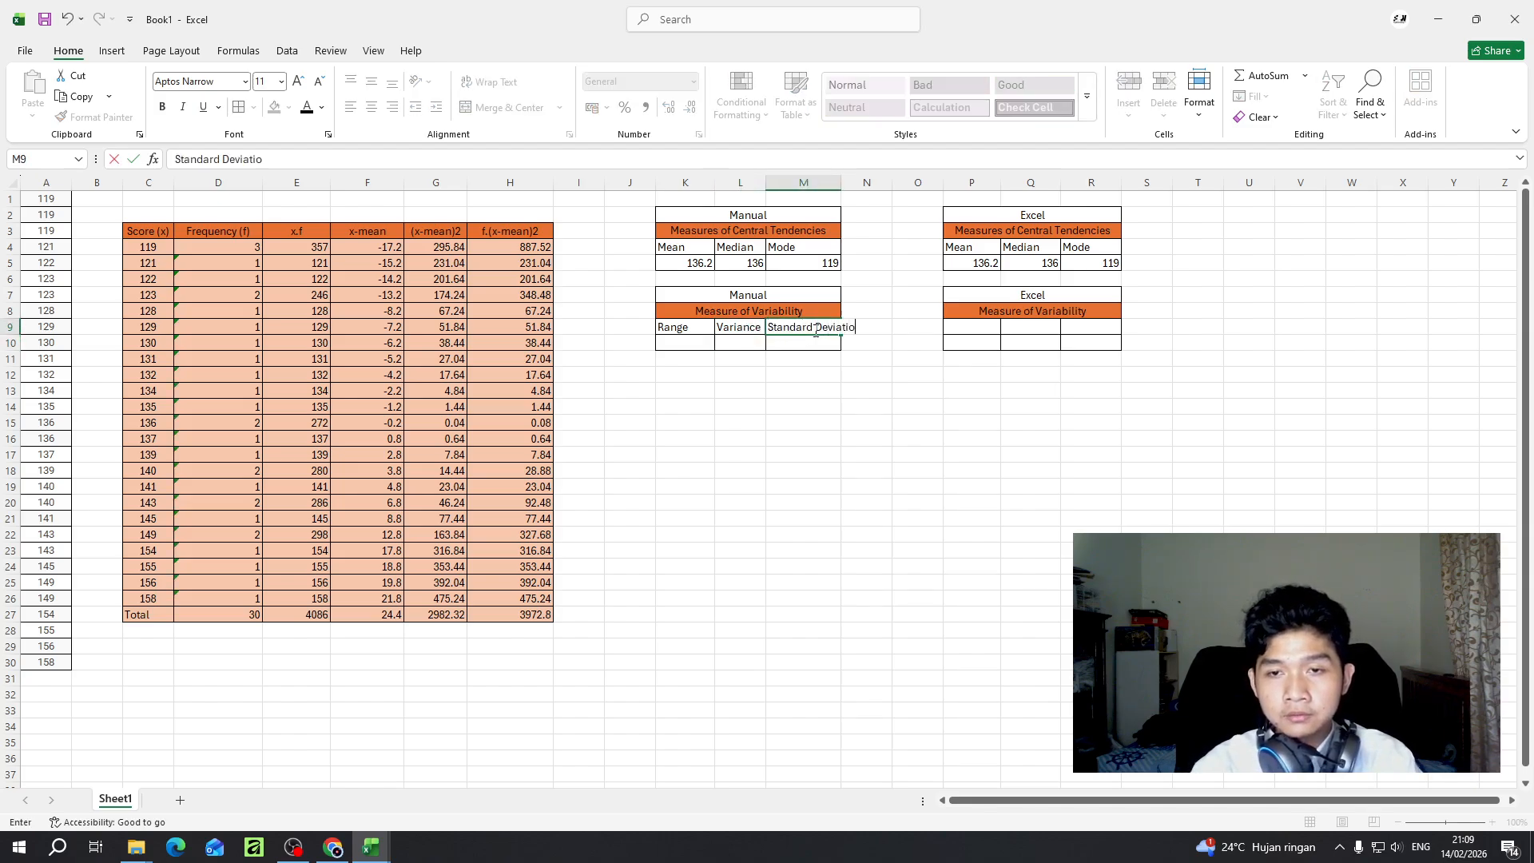
type("n")
key("Return")
left_click_drag(841, 183, 874, 190)
left_click_drag(765, 184, 789, 183)
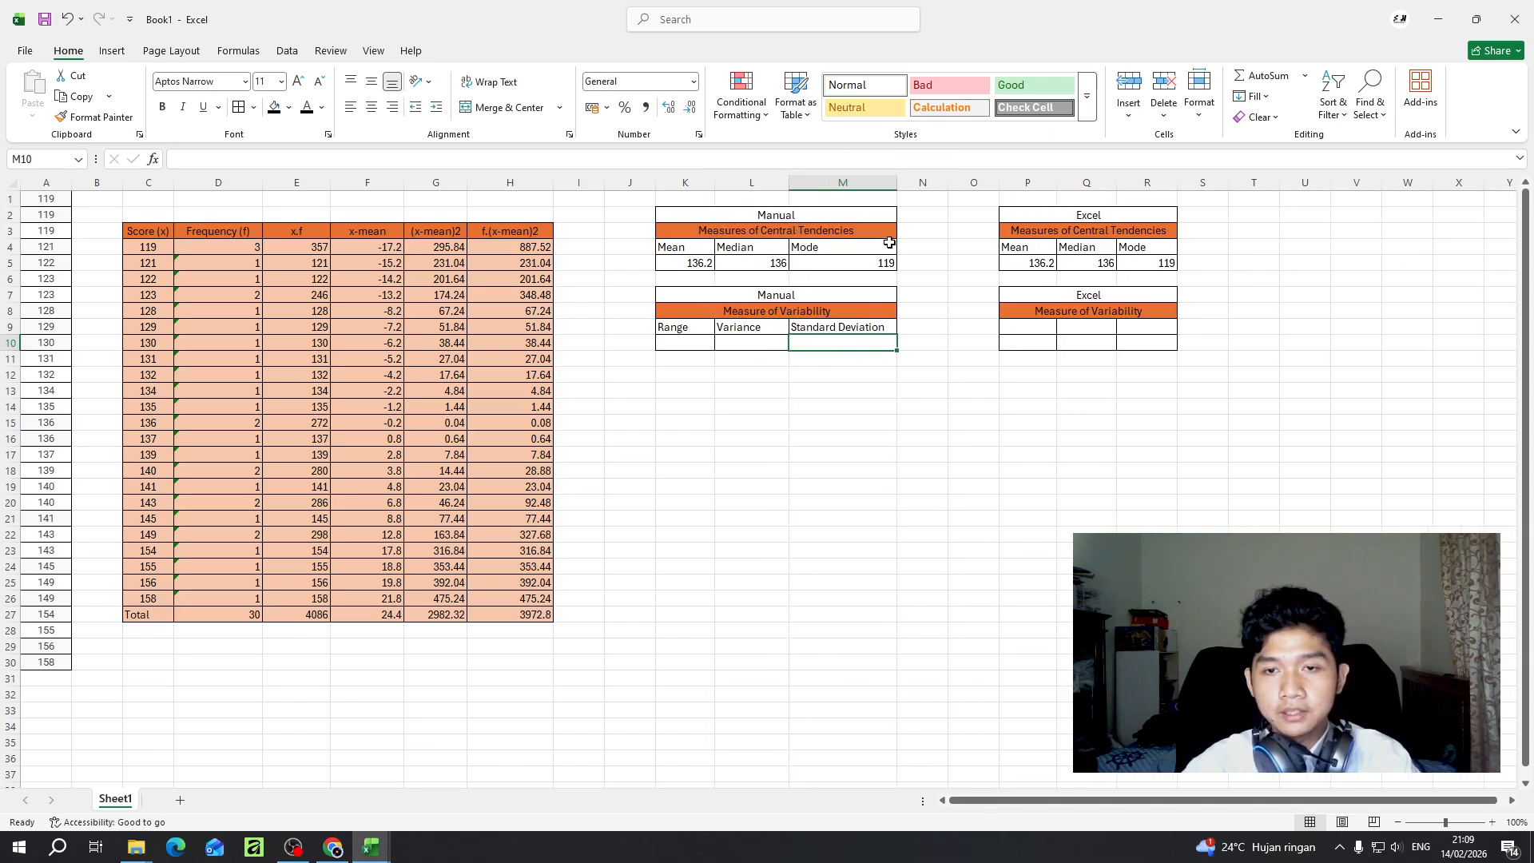
- Calculate the manual range in K10 as highest minus lowest score with the formula =(C26-C4)
left_click(685, 347)
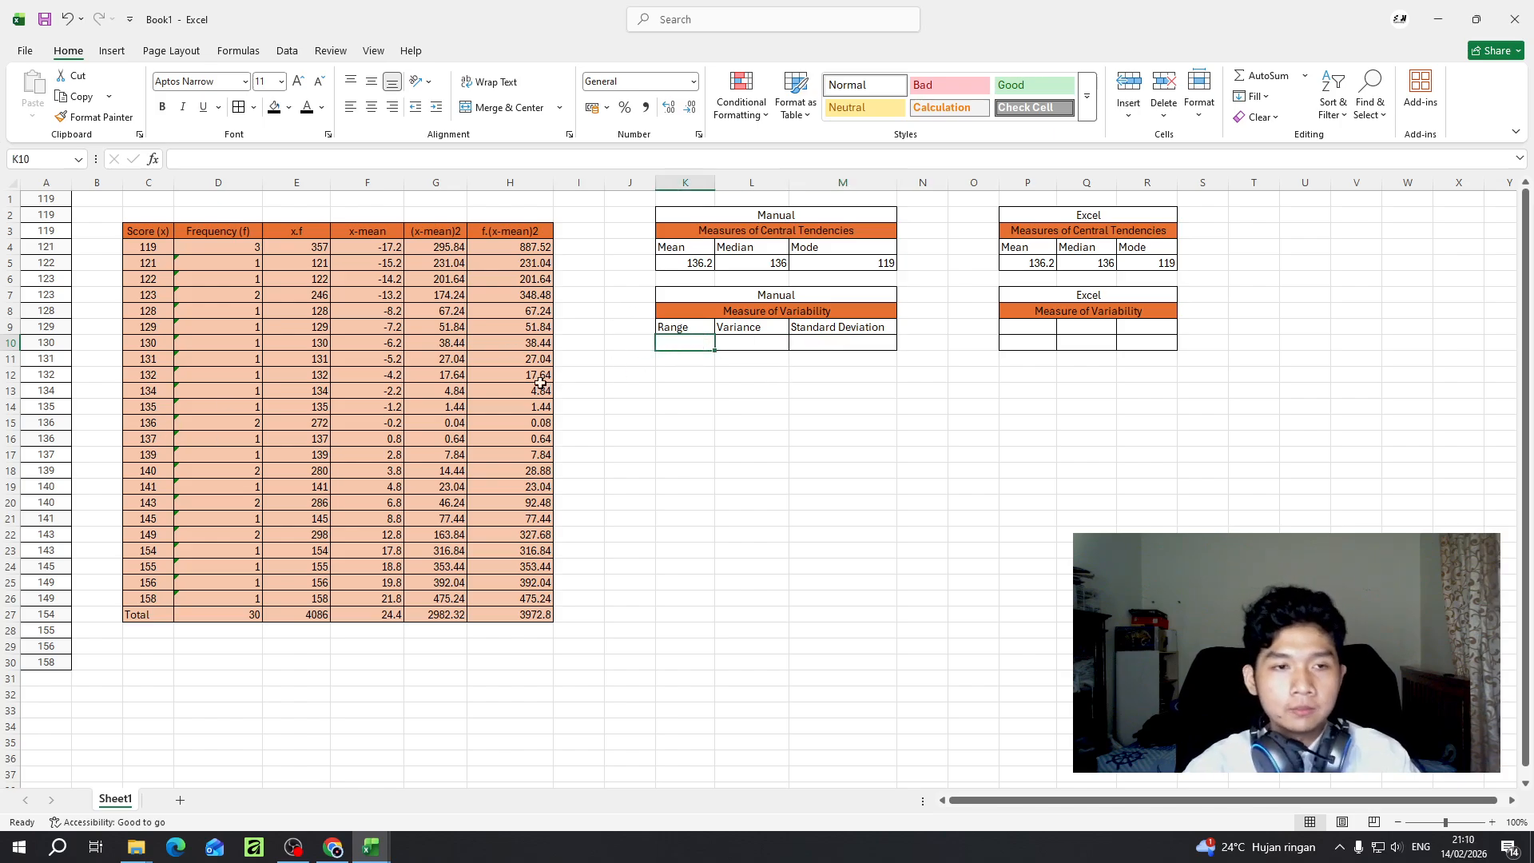
left_click(158, 599)
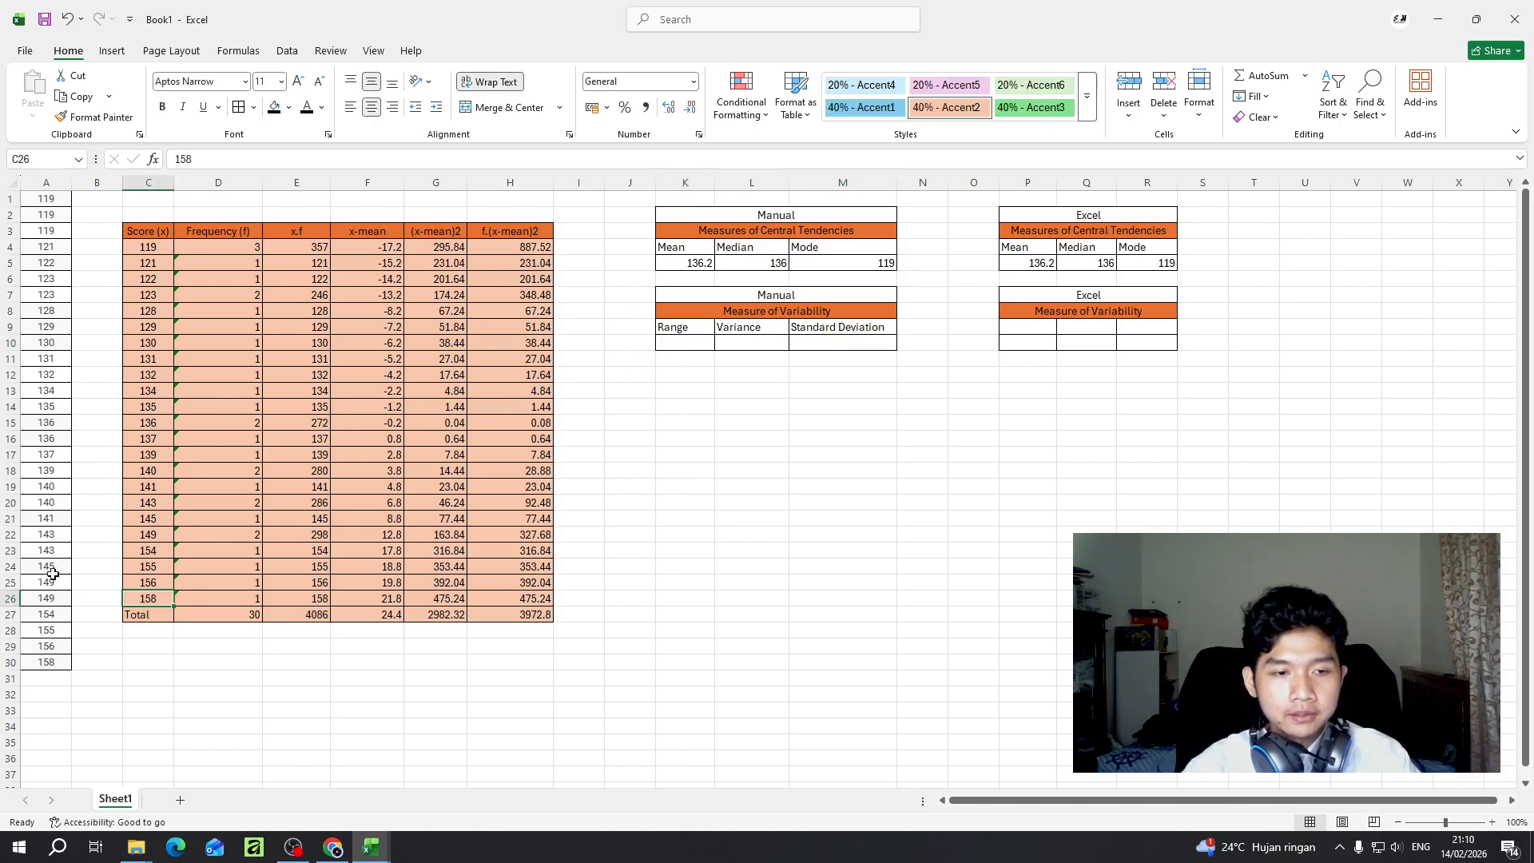
left_click(148, 252)
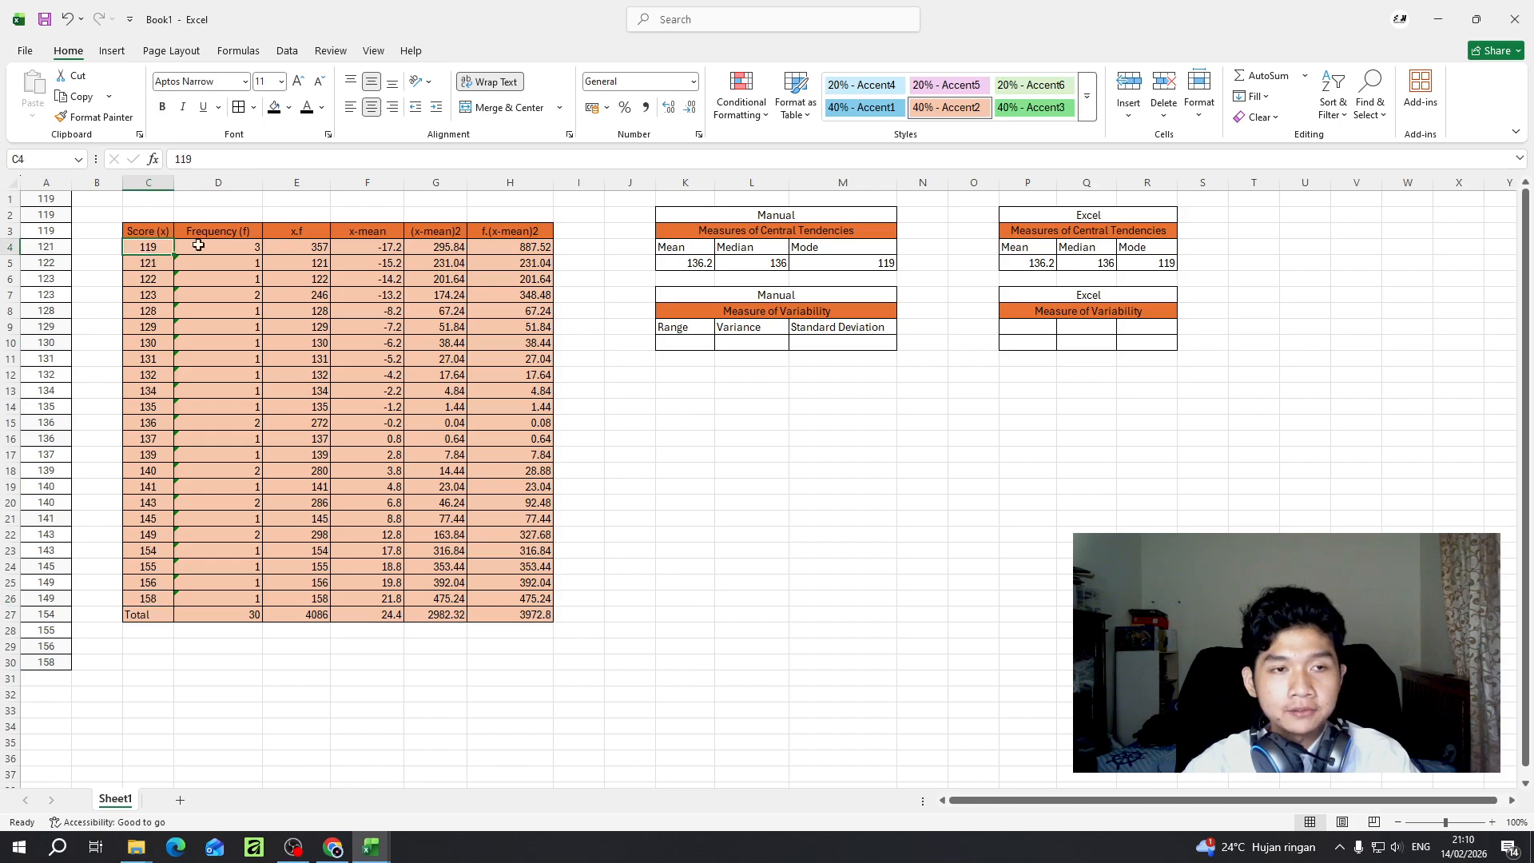
left_click(673, 345)
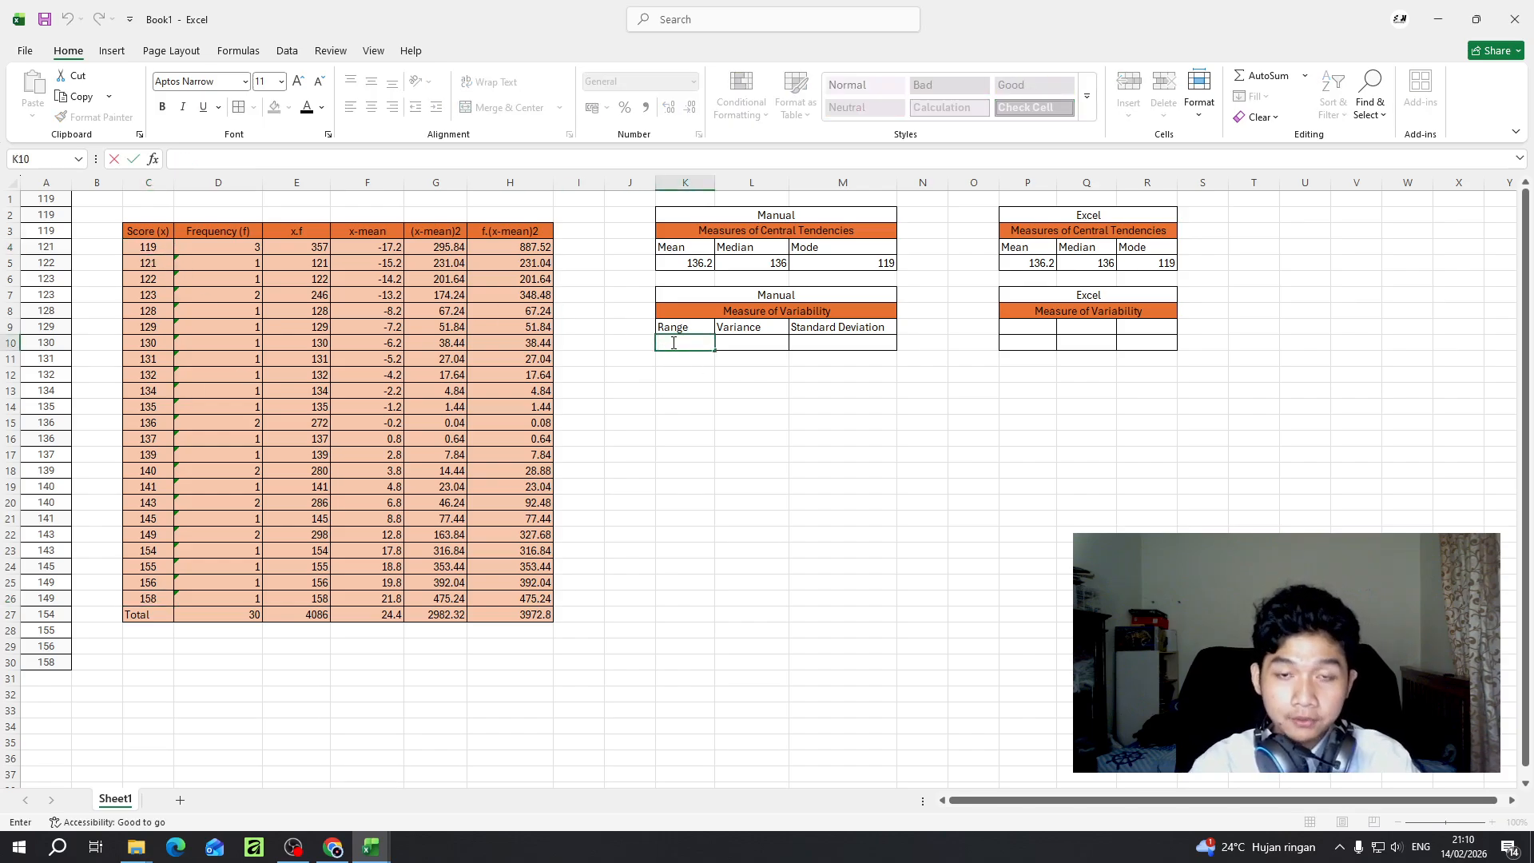
type("=")
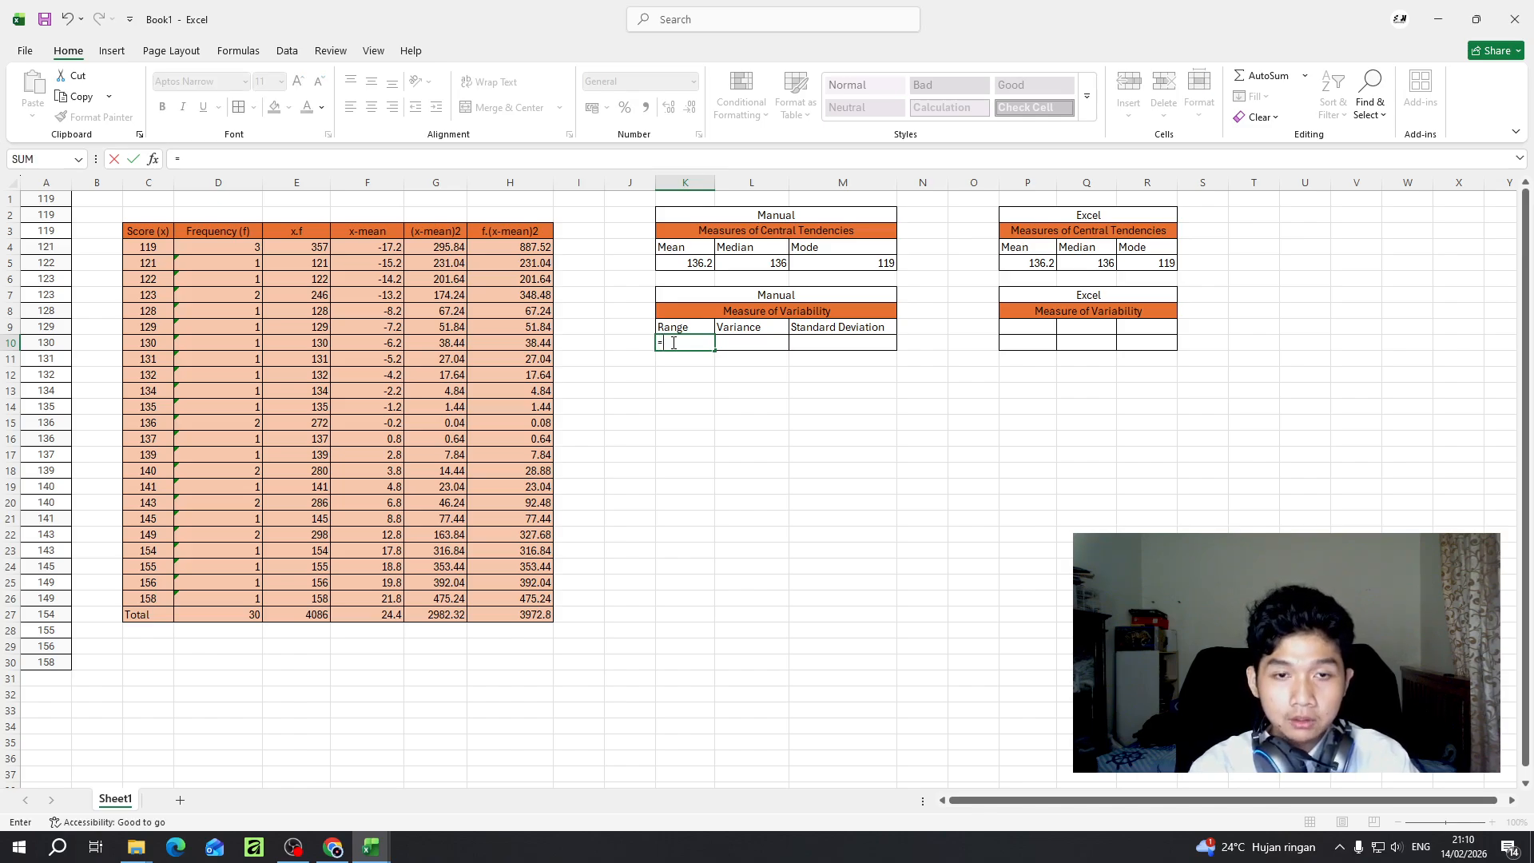
type("(")
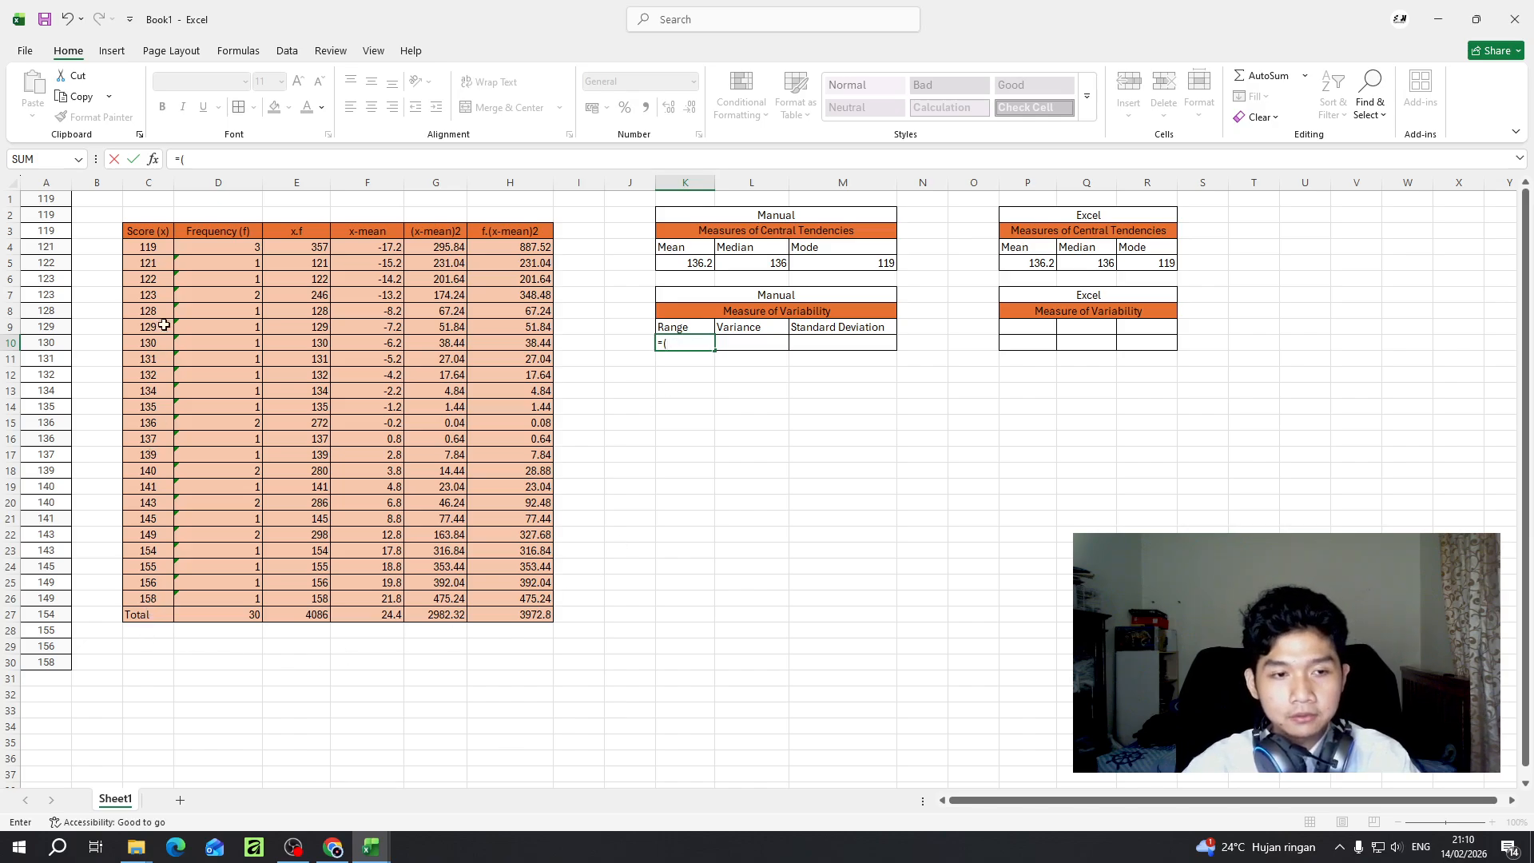
left_click(153, 602)
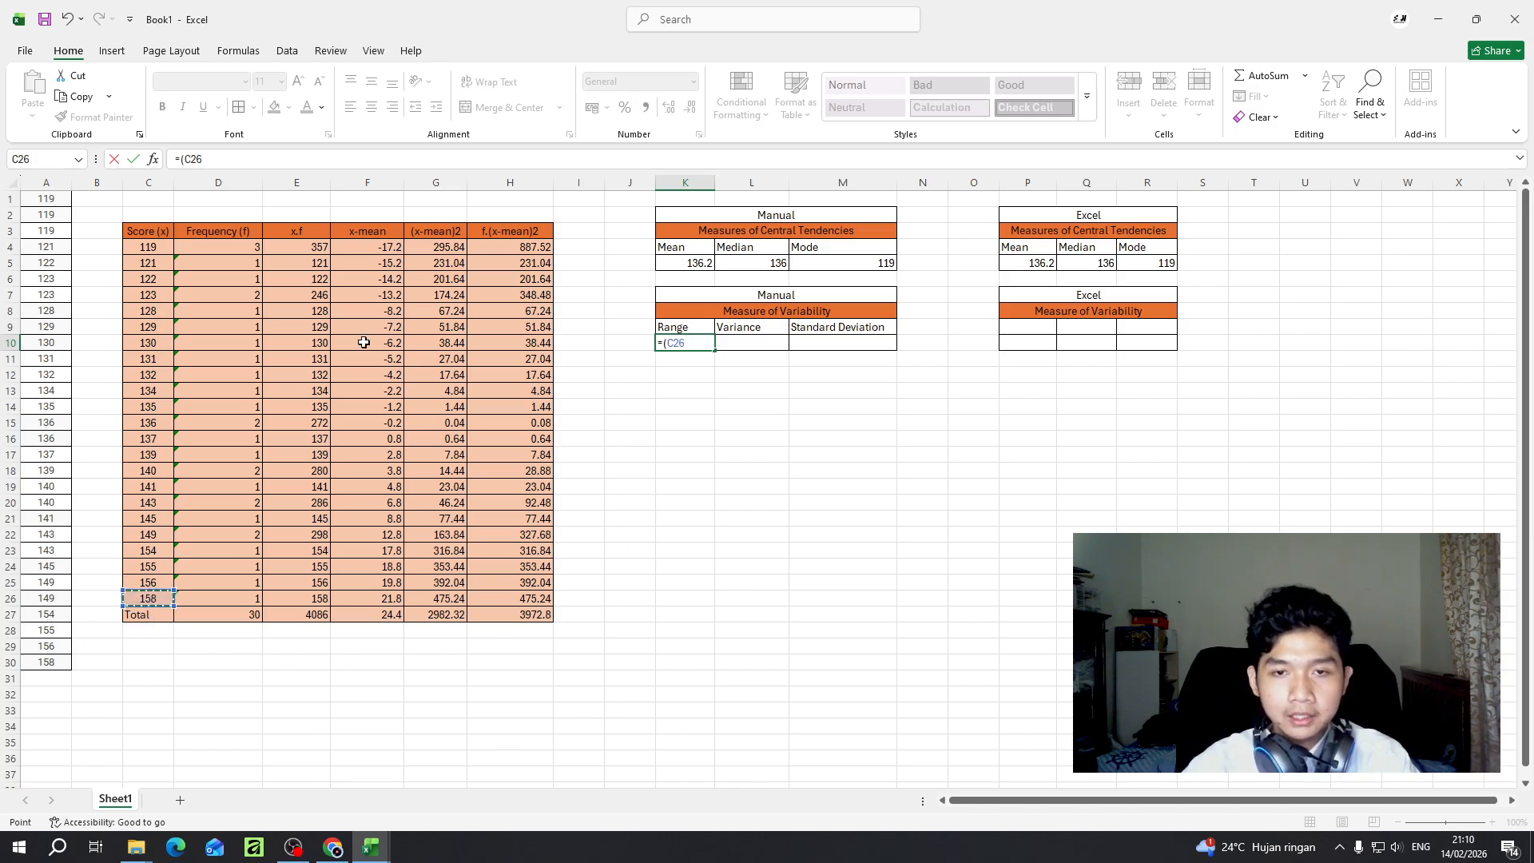
type("-")
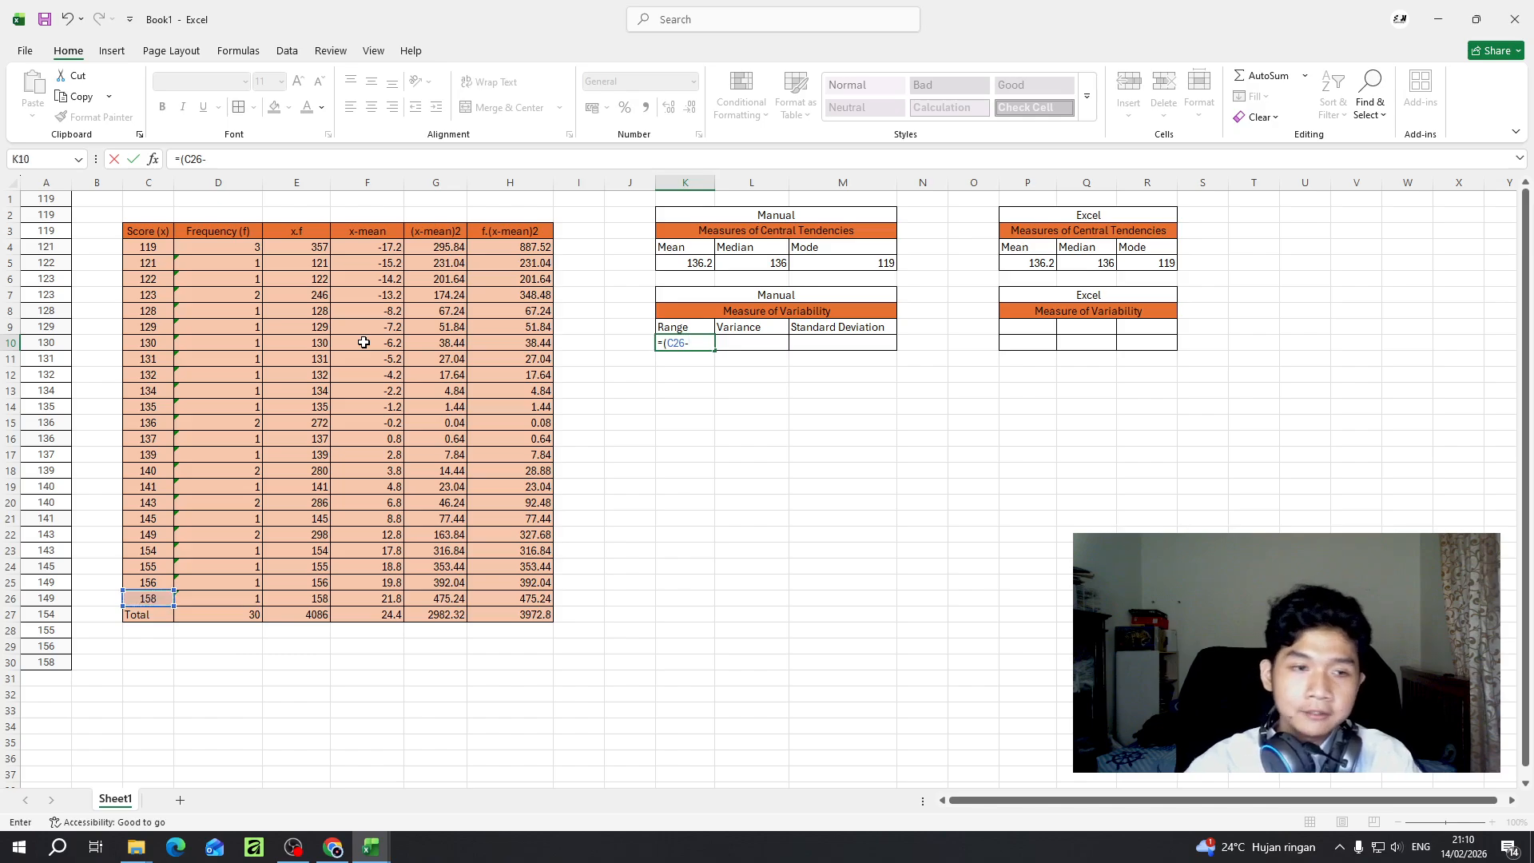
left_click(153, 252)
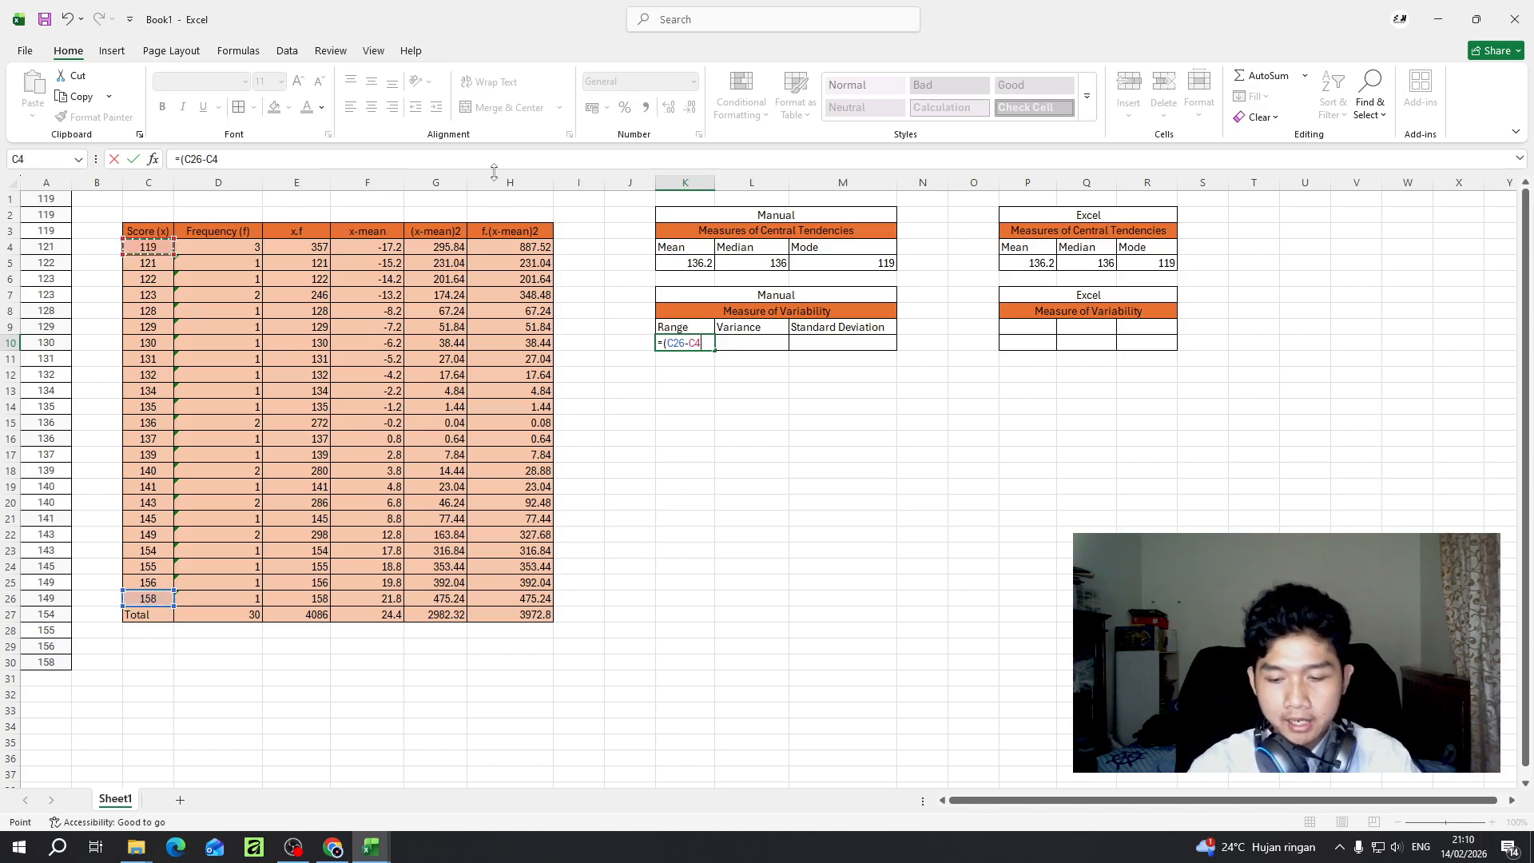
type(")")
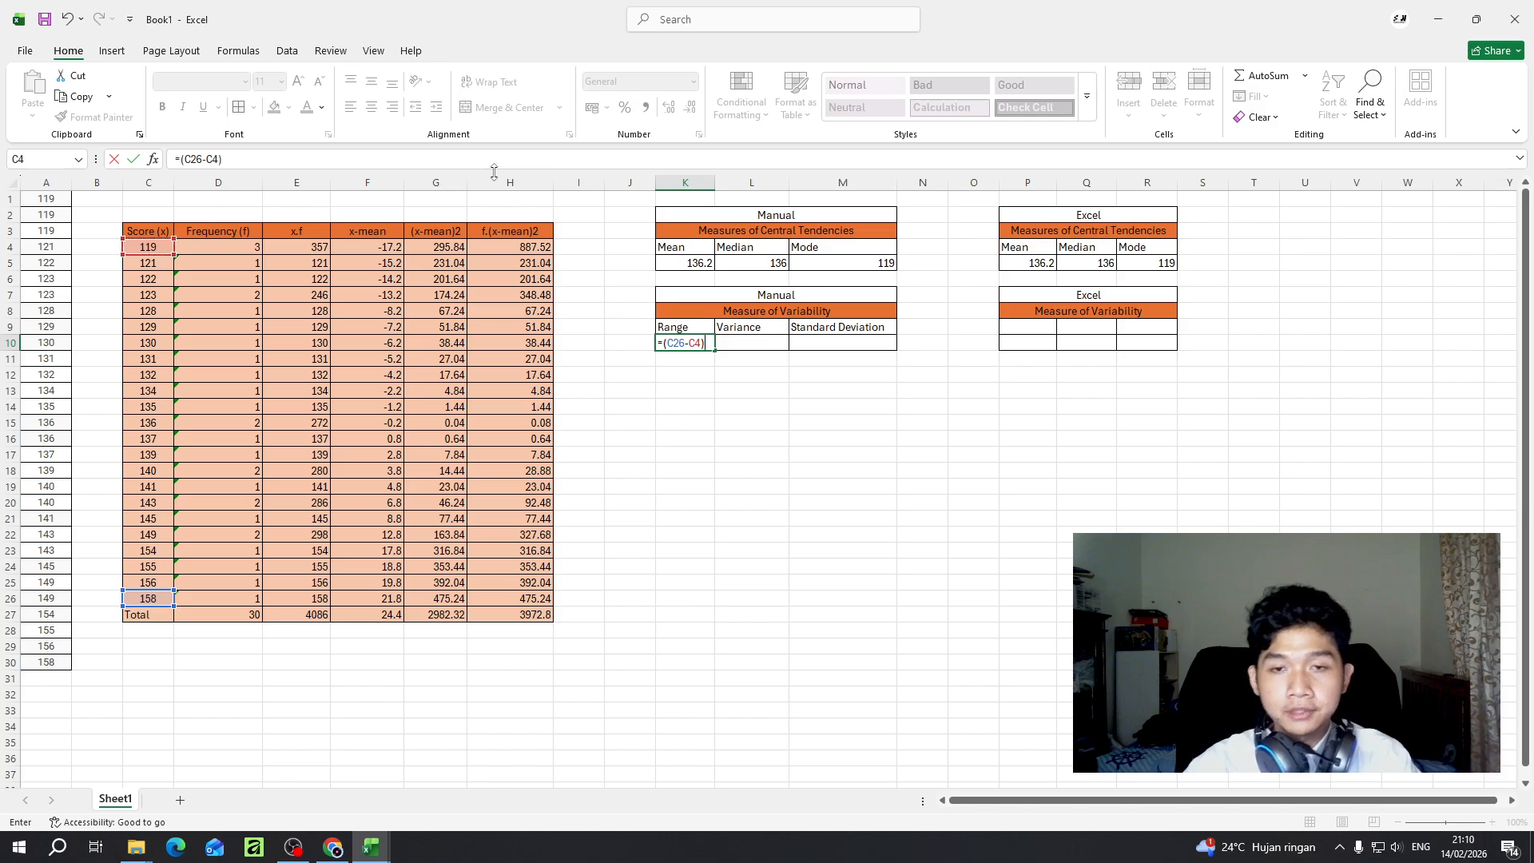
key("Return")
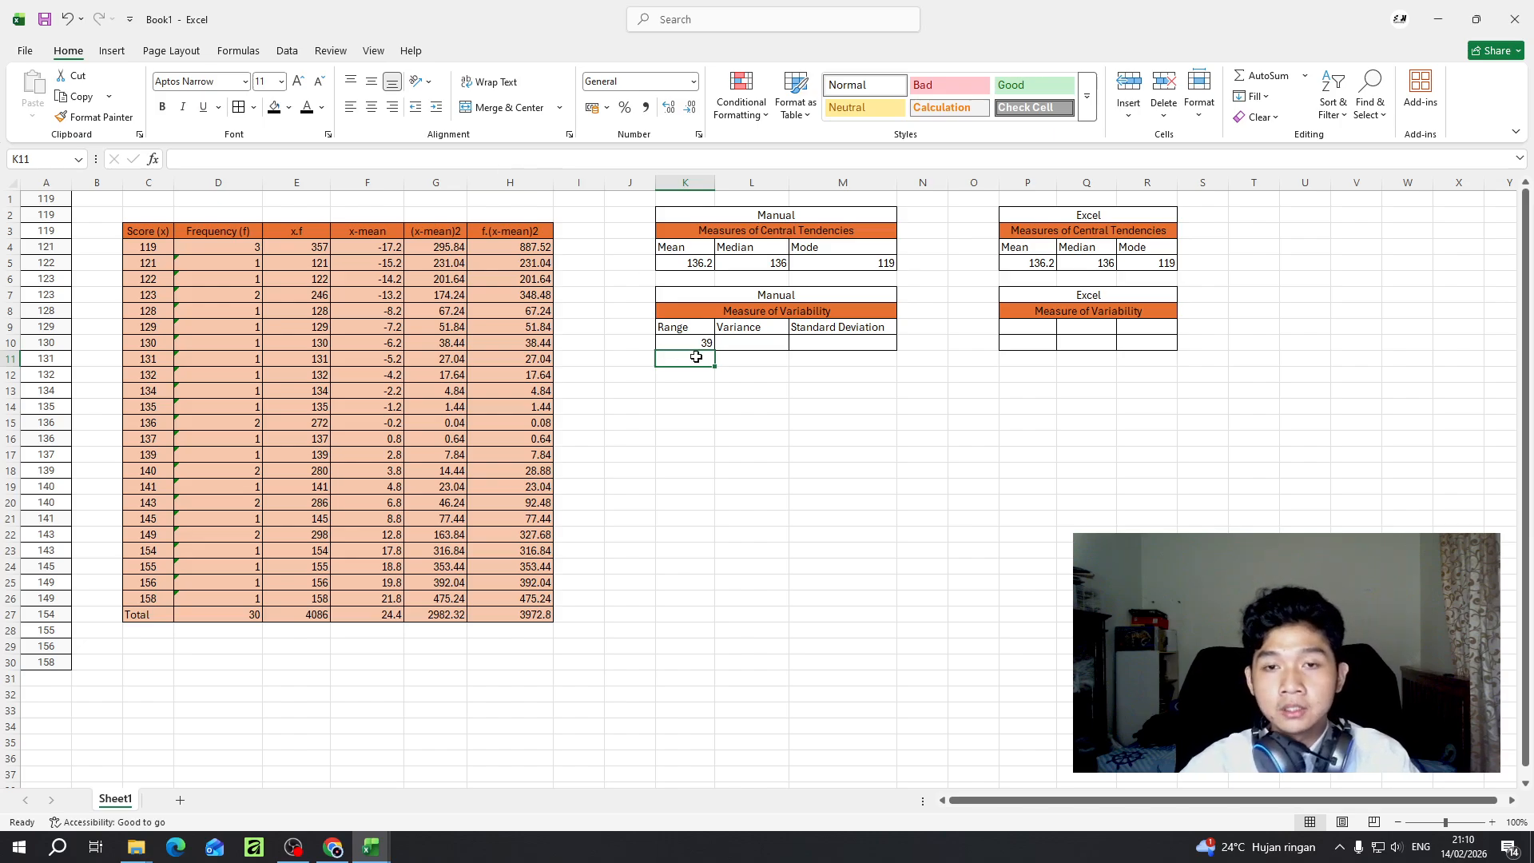
- Copy the Range, Variance and Standard Deviation labels from K9:M9 into the Excel variability table starting at P9
left_click(1022, 332)
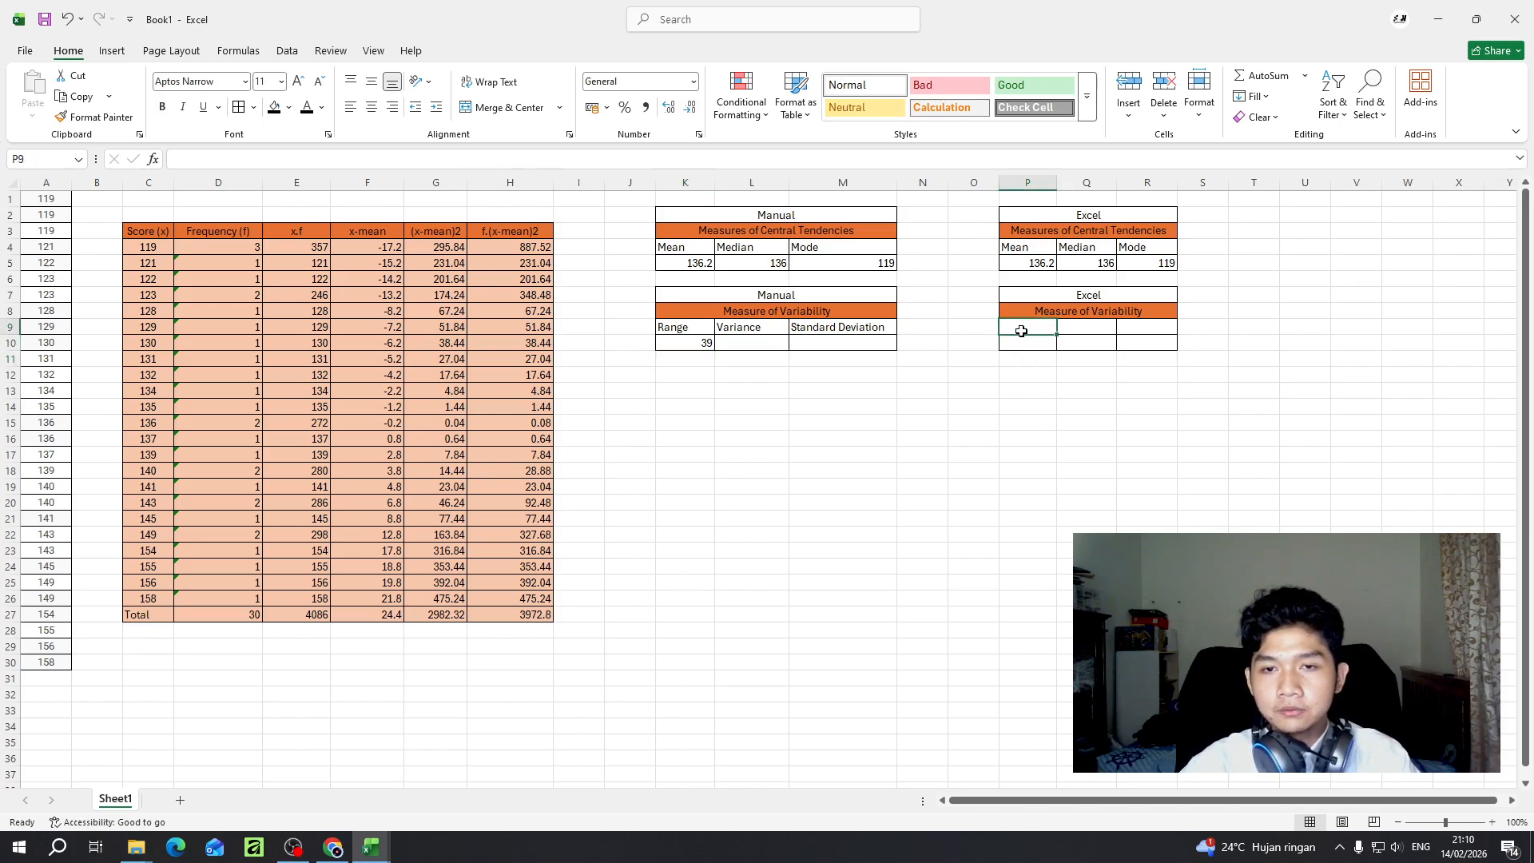
double_click(1022, 330)
left_click(841, 341)
left_click_drag(832, 328, 681, 328)
key("ctrl+c")
left_click(1027, 329)
key("ctrl+v")
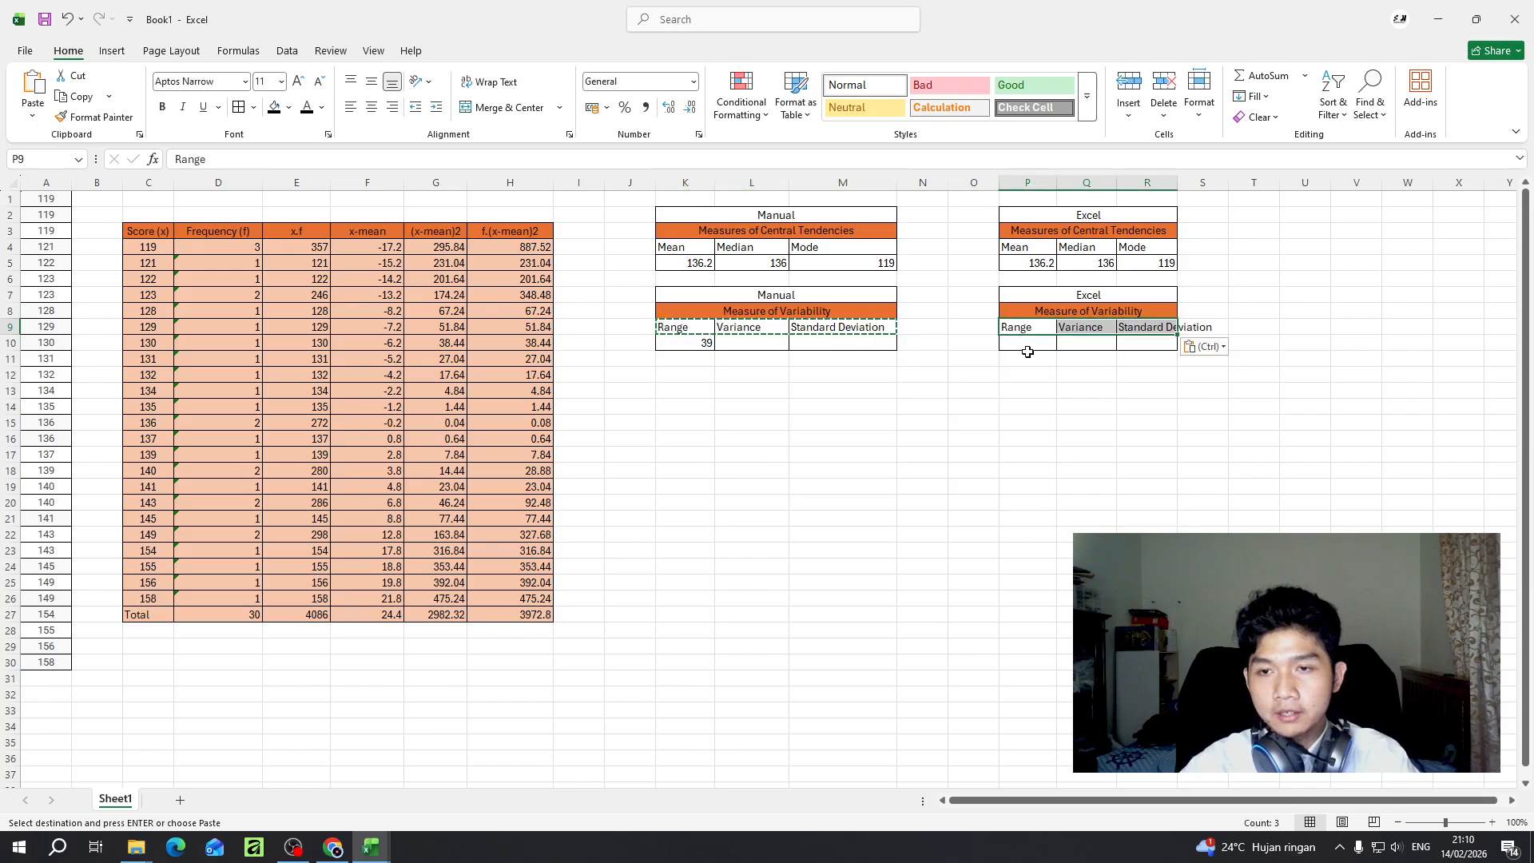
left_click(1028, 351)
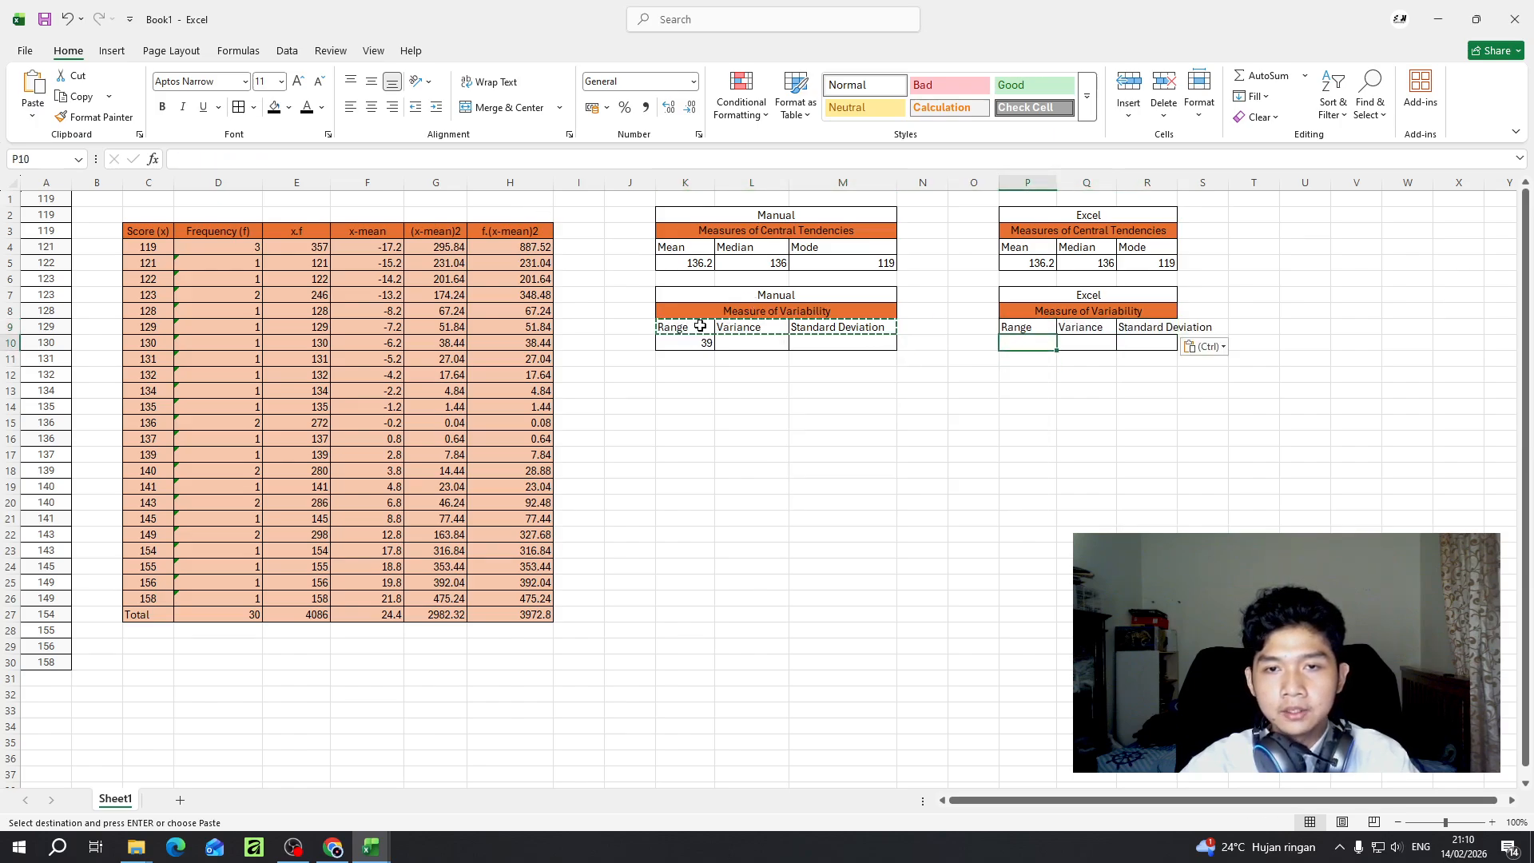
double_click(1036, 346)
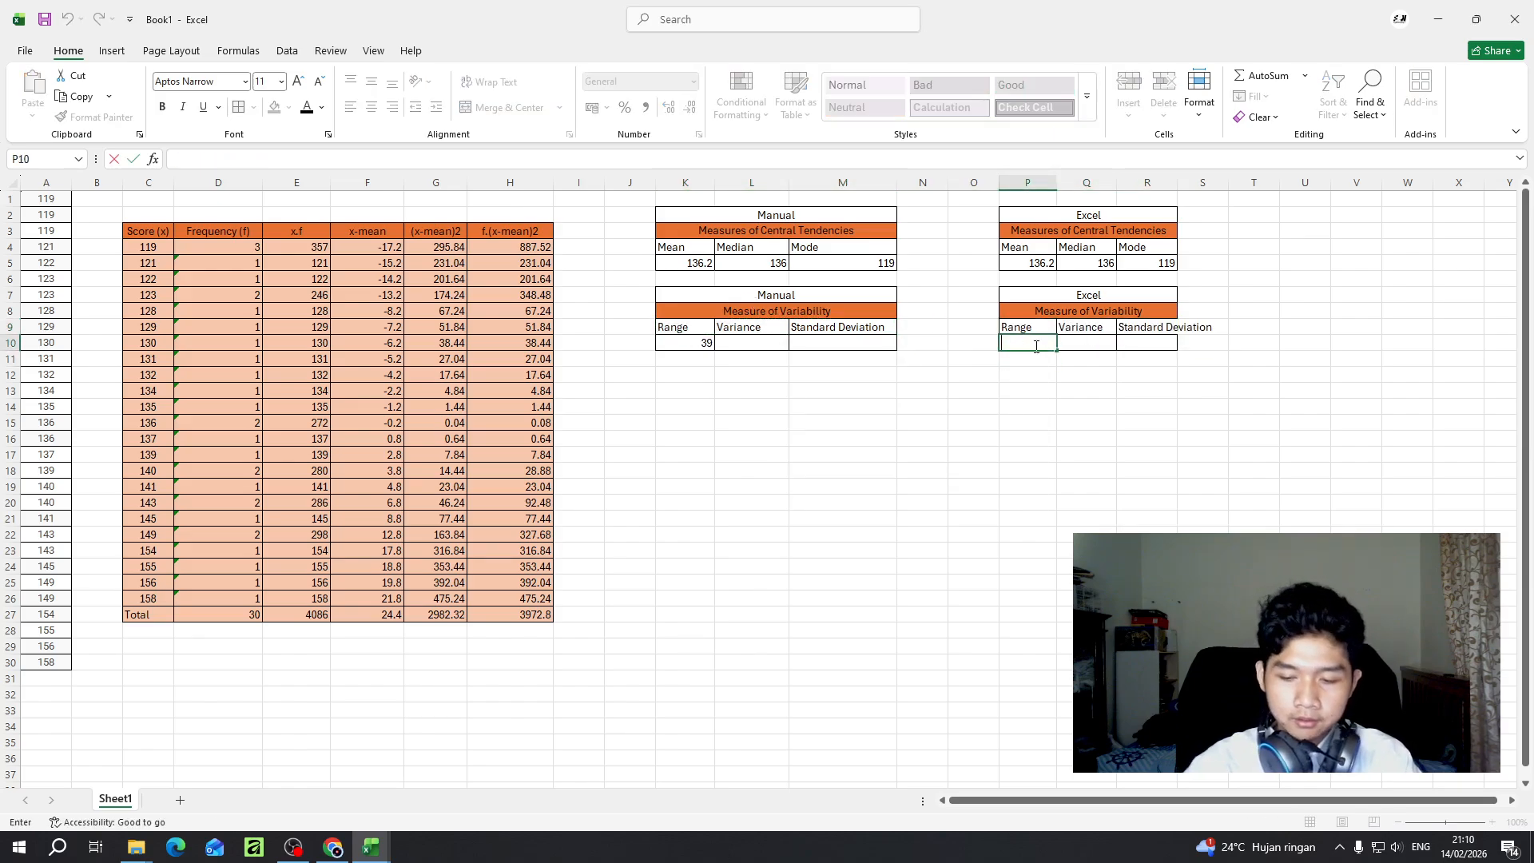
type("=ra")
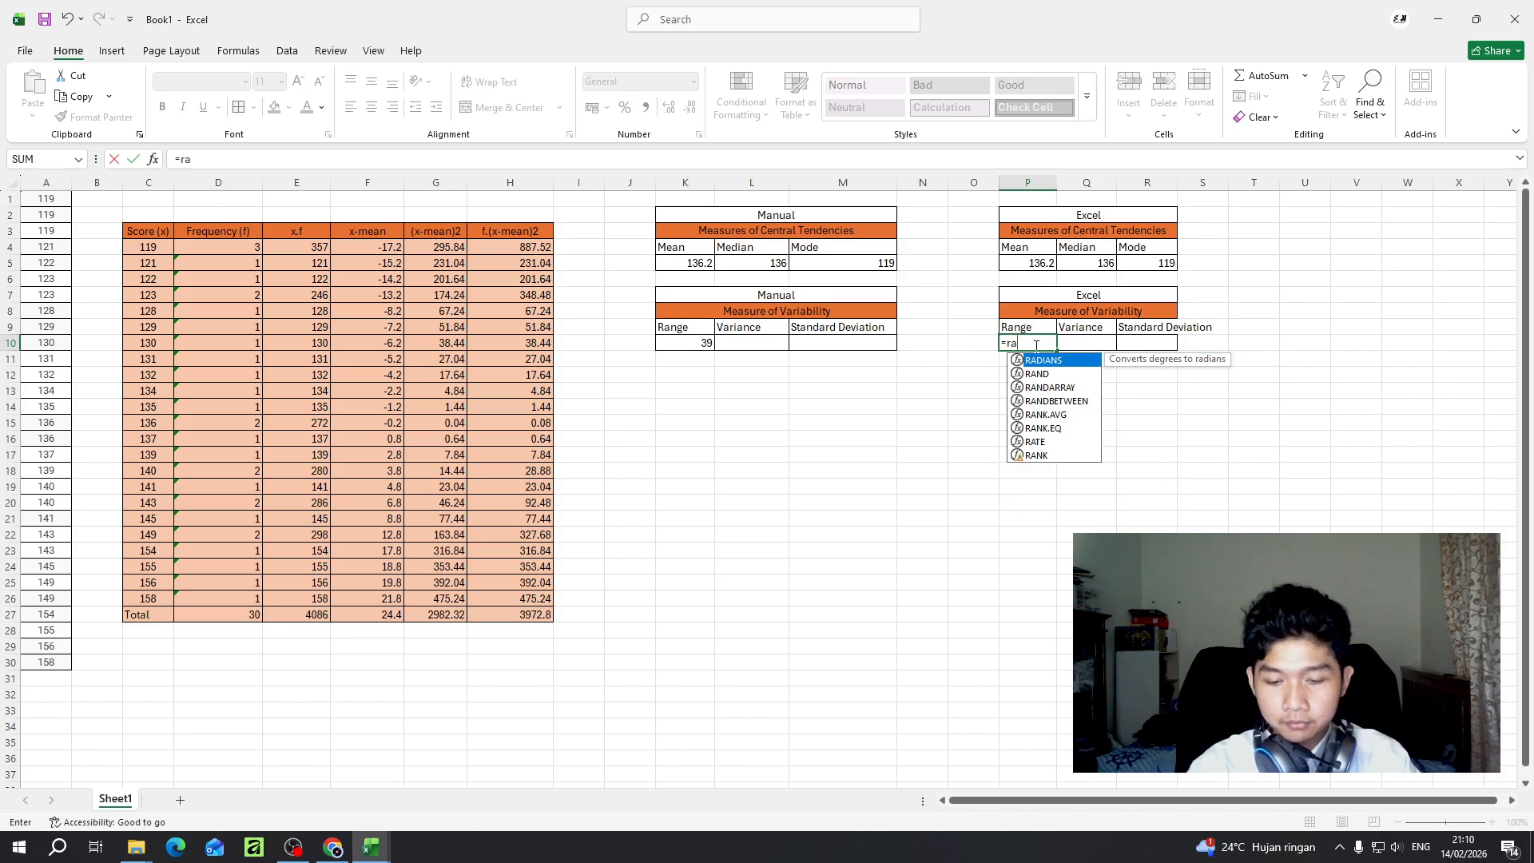
type("nge")
key("BackSpace")
key("BackSpace")
key("BackSpace")
key("BackSpace")
key("BackSpace")
key("BackSpace")
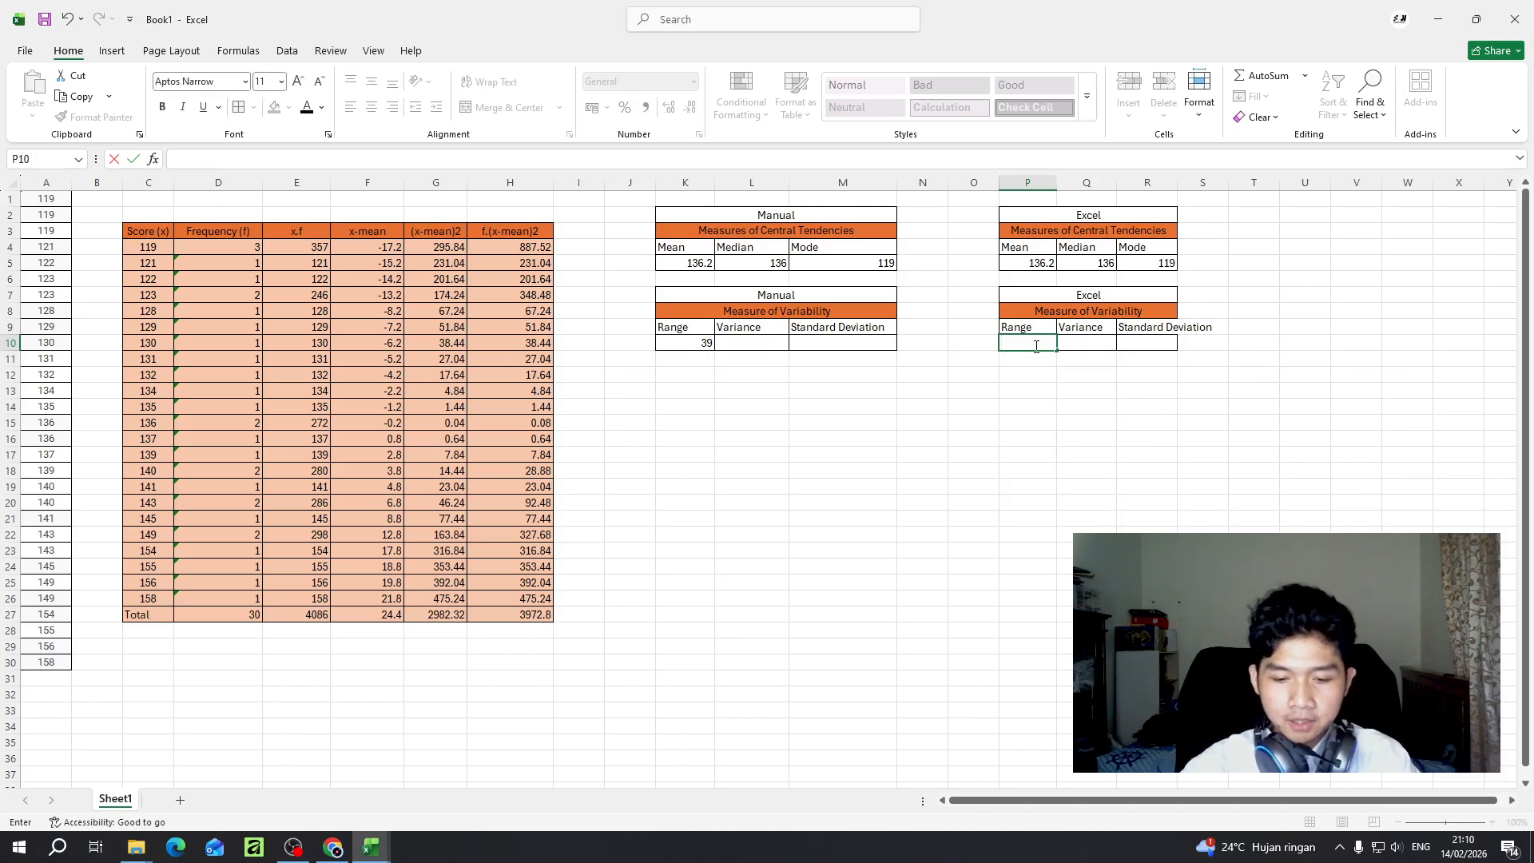
type("=r")
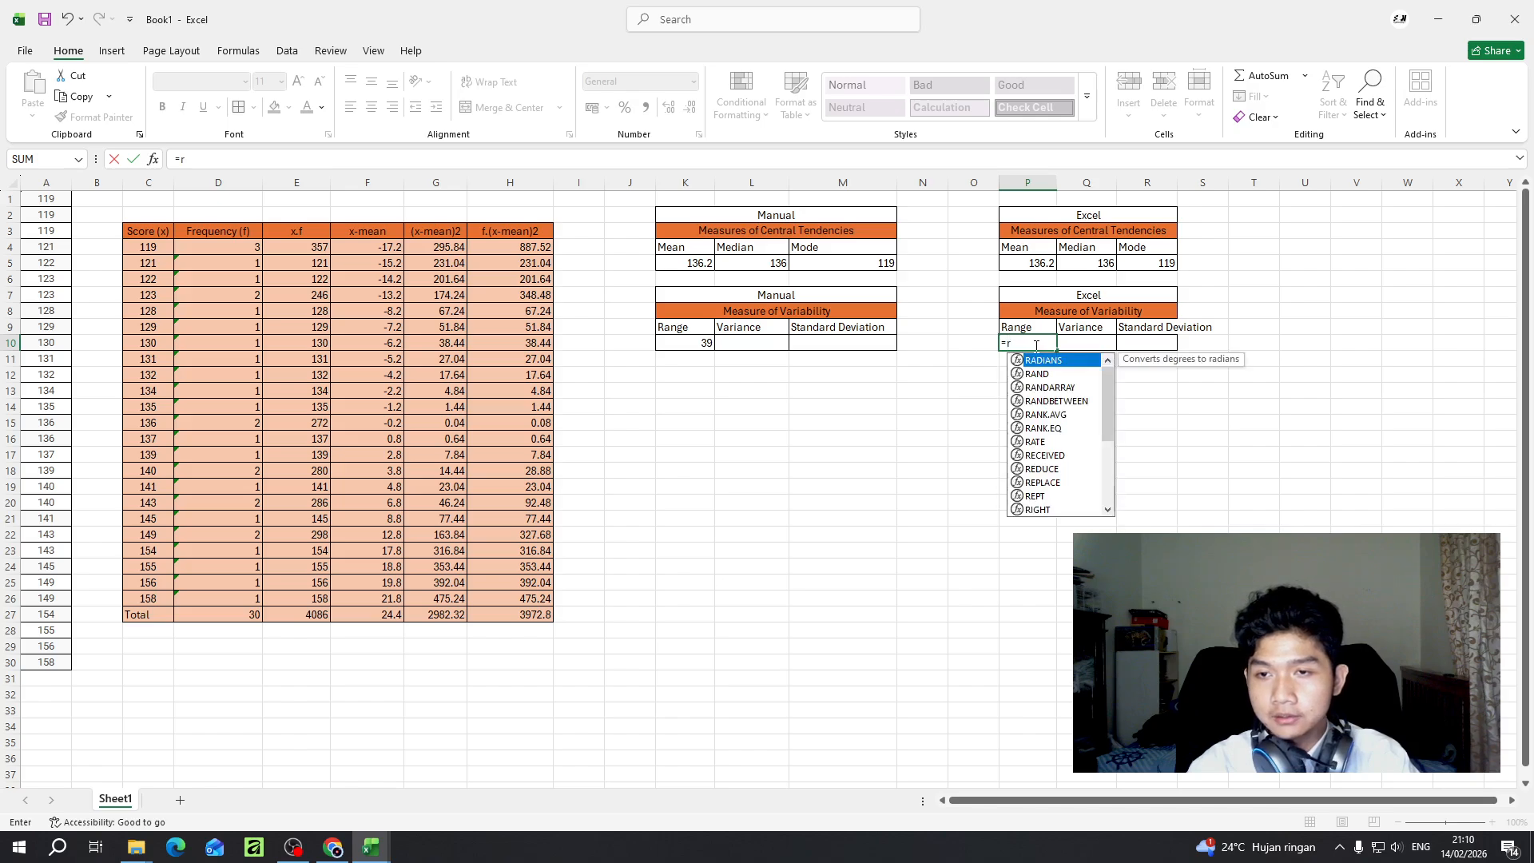
key("BackSpace")
key("BackSpace")
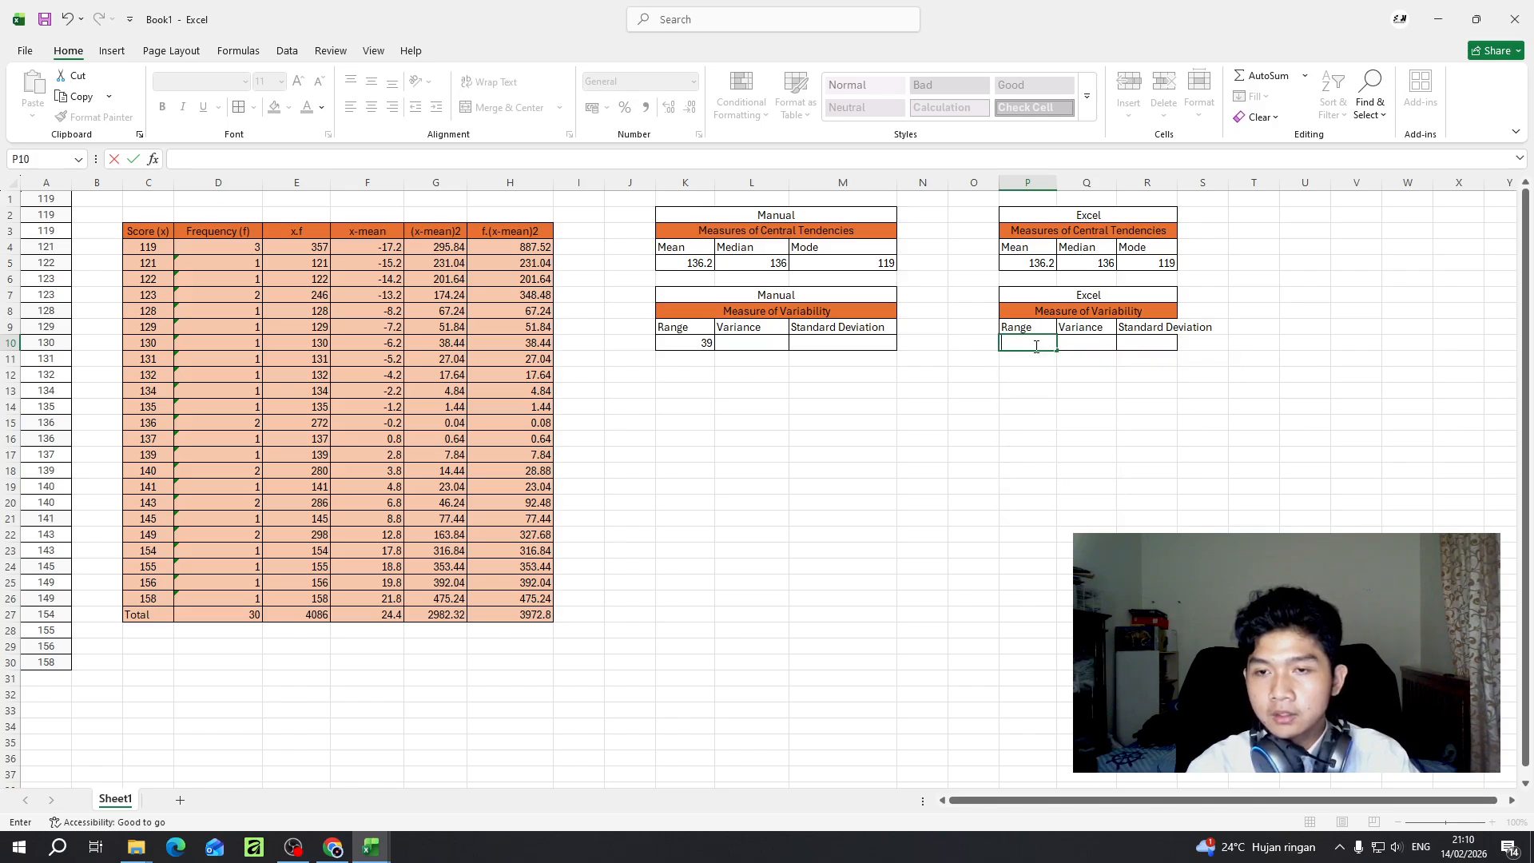
left_click(1035, 422)
left_click(1019, 340)
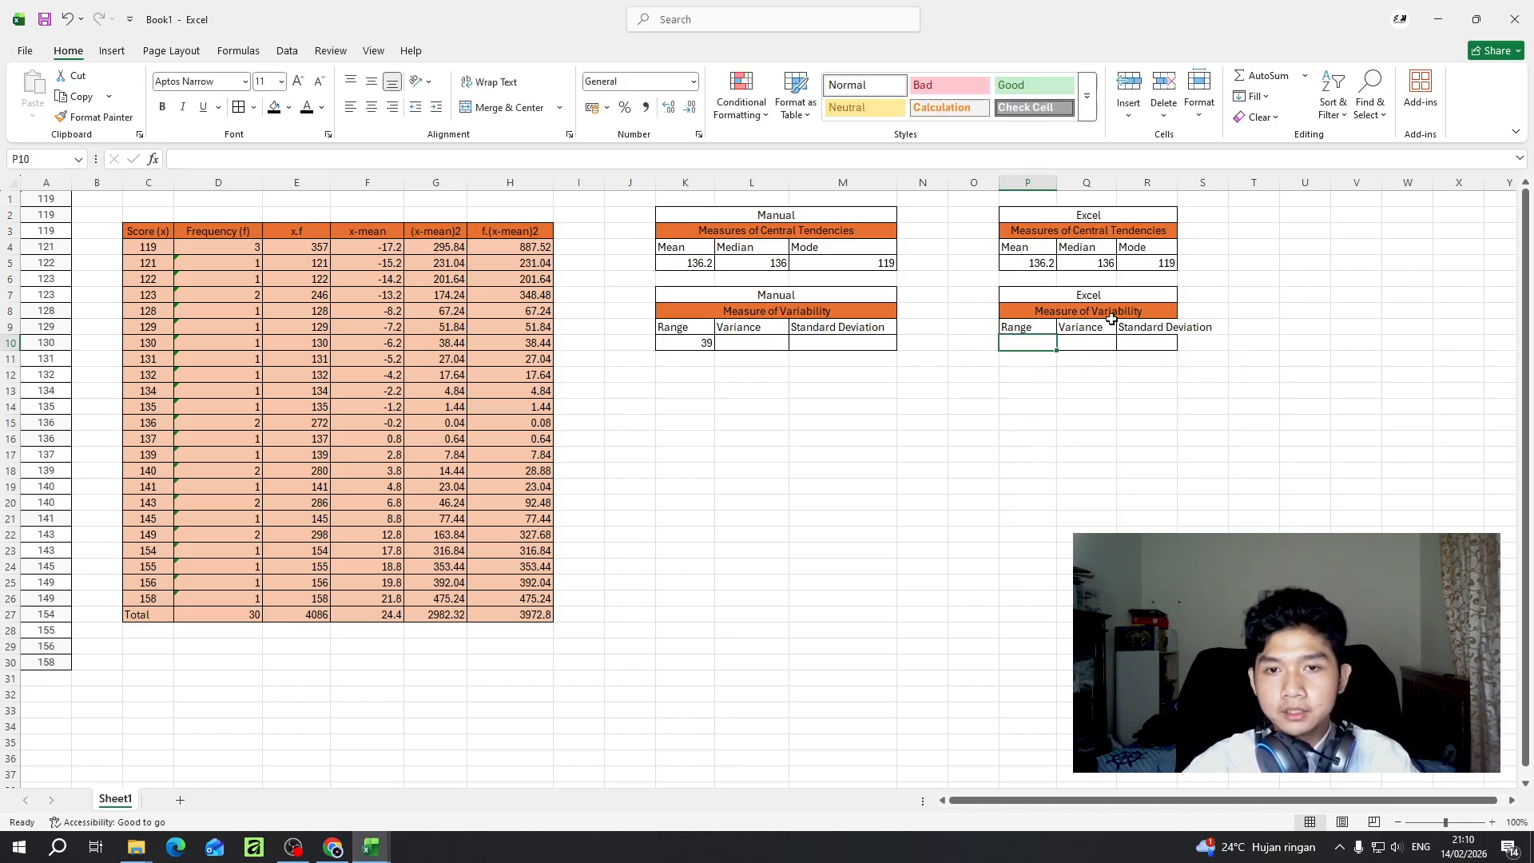
- Widen column R so the Standard Deviation label fits inside its cell
left_click_drag(1182, 182, 1217, 182)
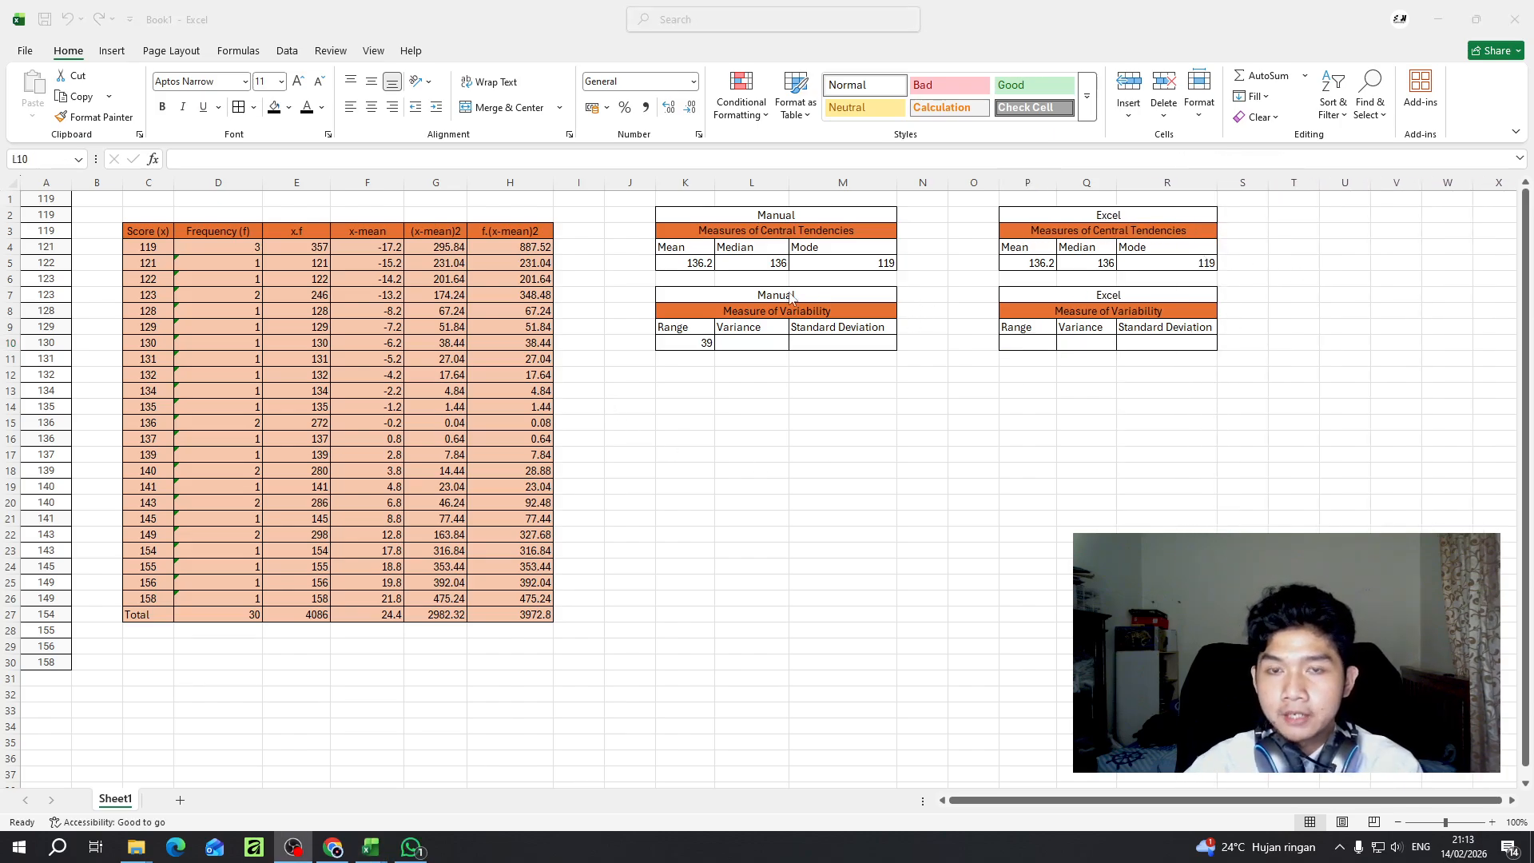
left_click(1004, 343)
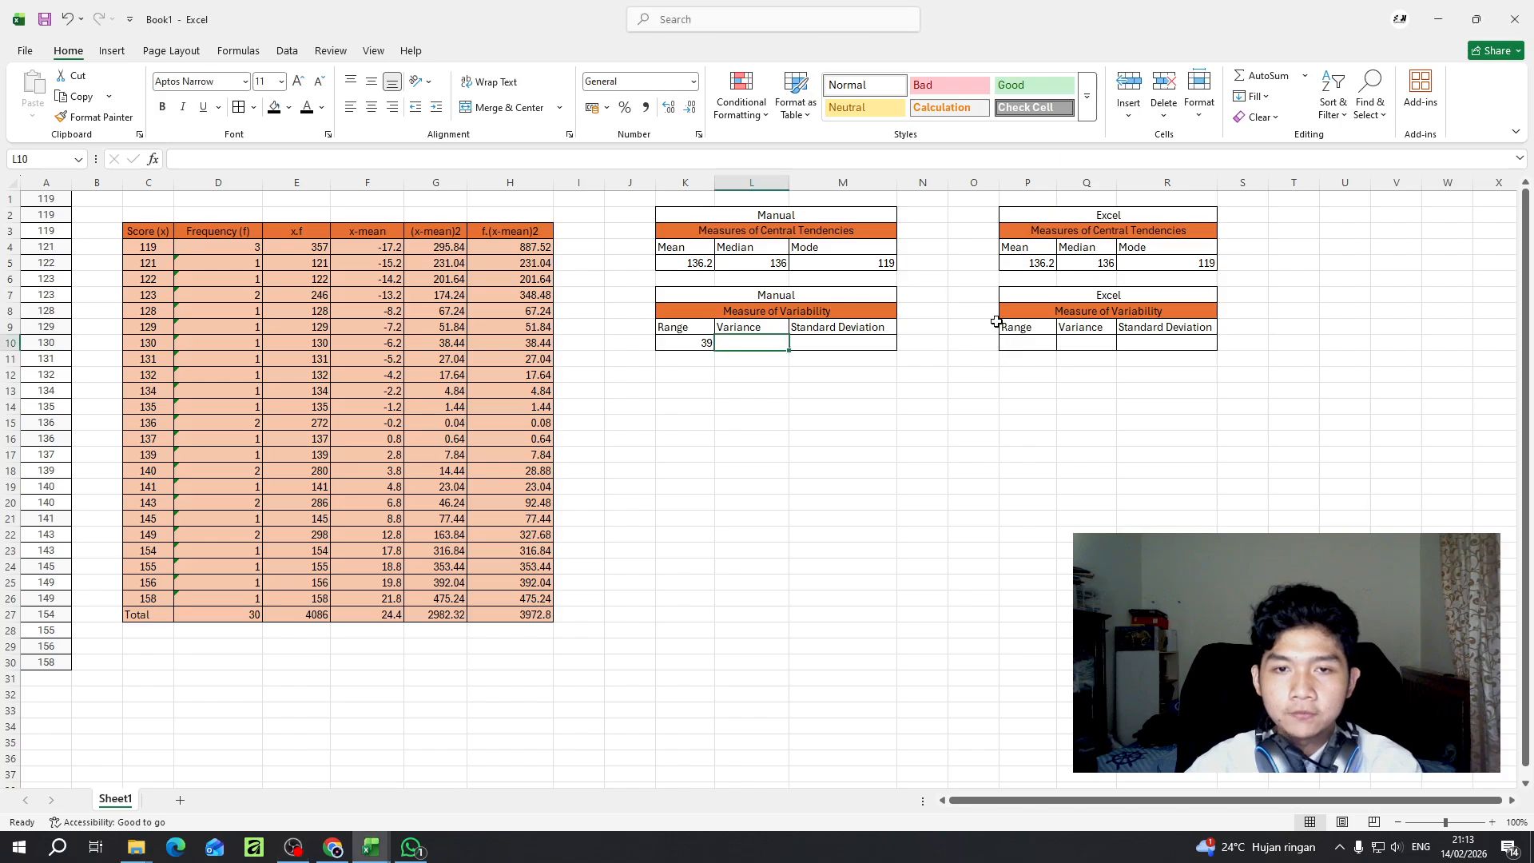
left_click(1073, 311)
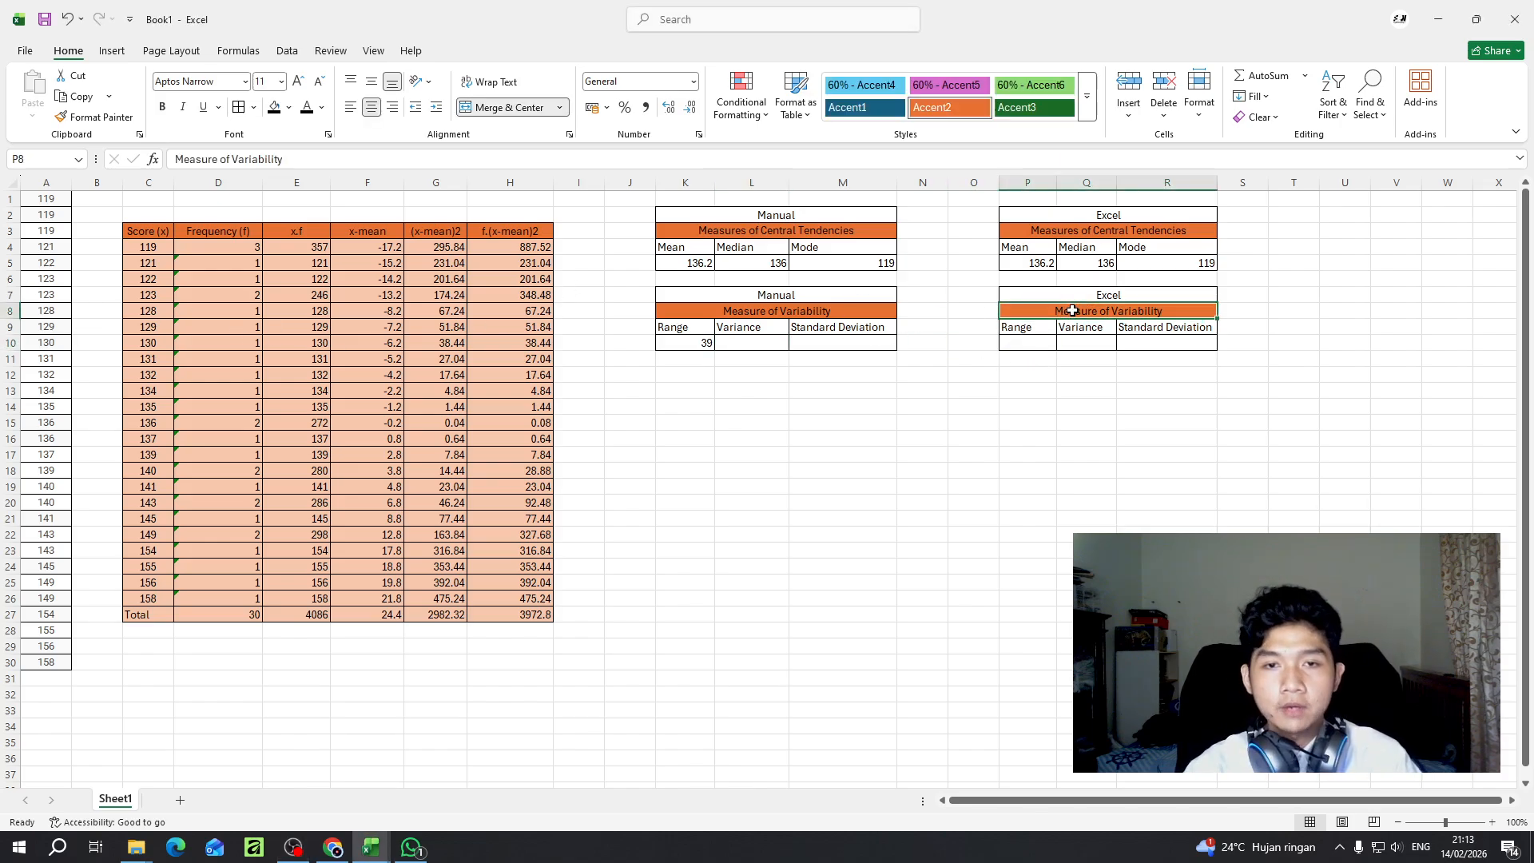
left_click(1017, 343)
- Review the manual range formula in K10 and the highest and lowest scores it uses in C26 and C4
left_click(685, 343)
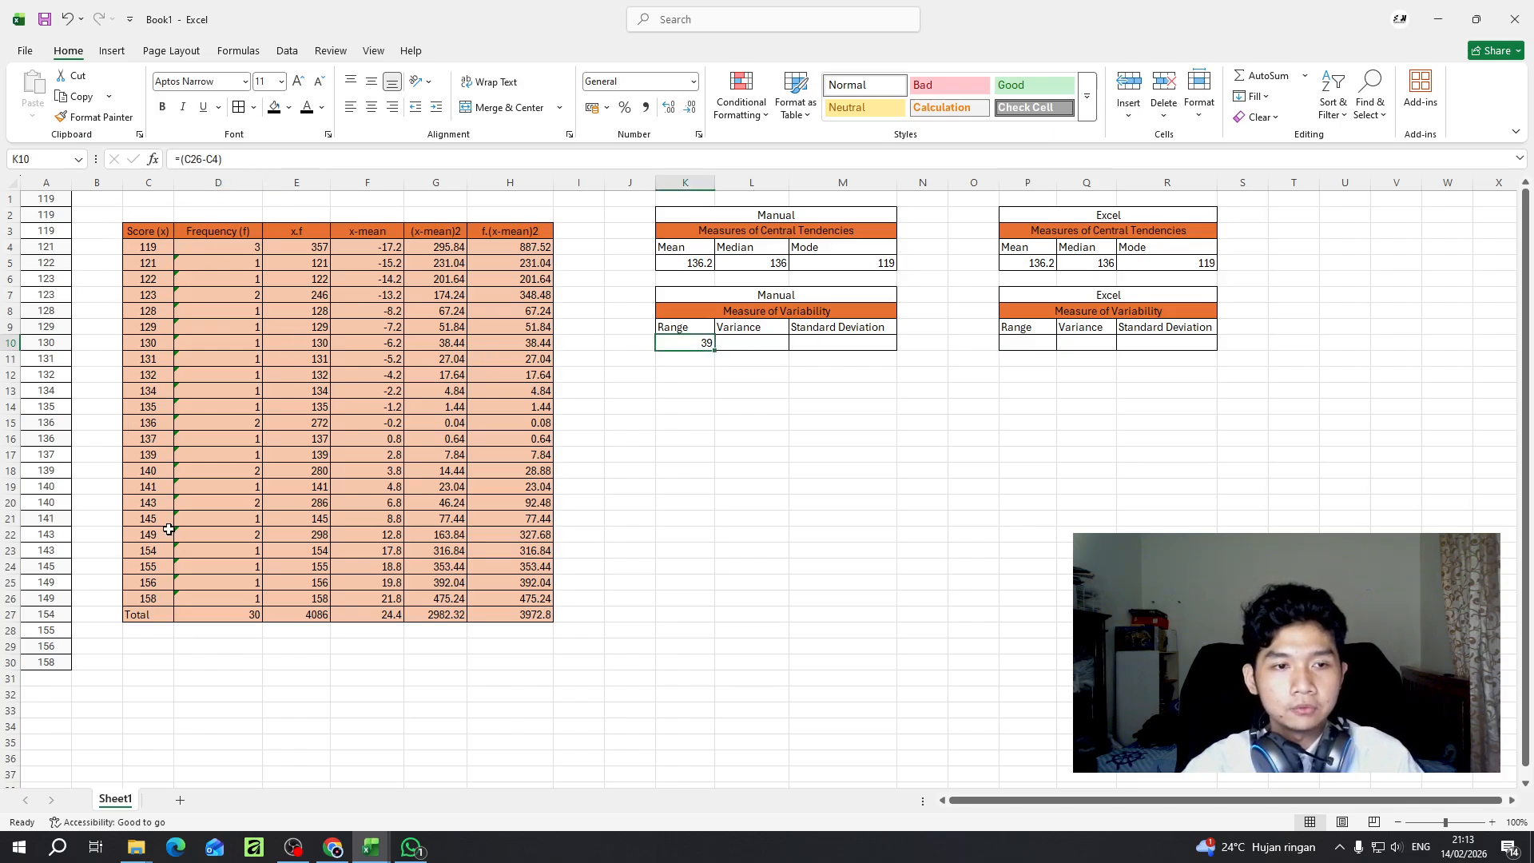
left_click(163, 600)
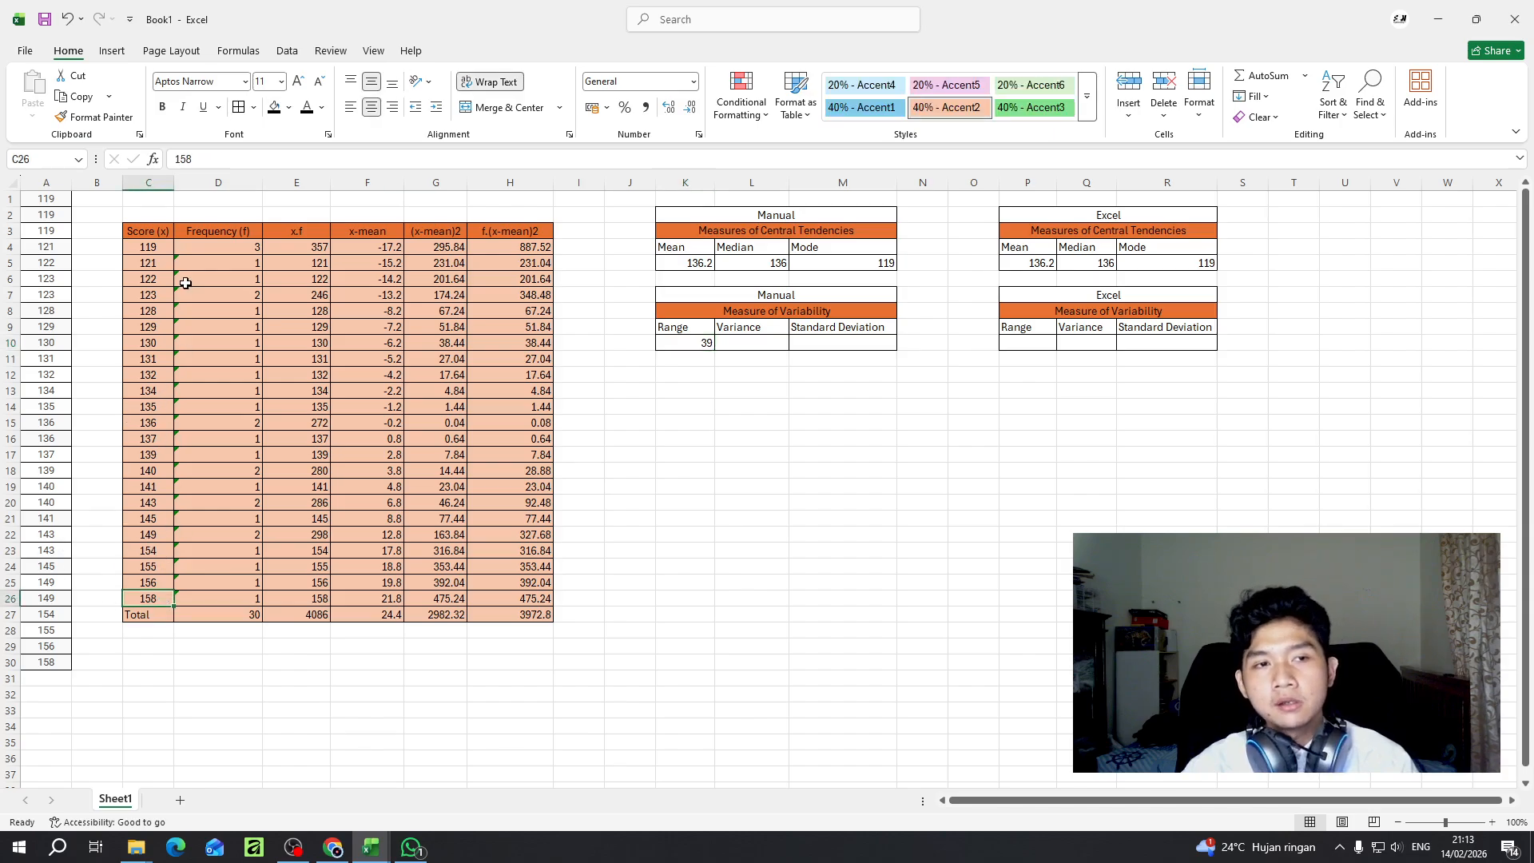
left_click(161, 249)
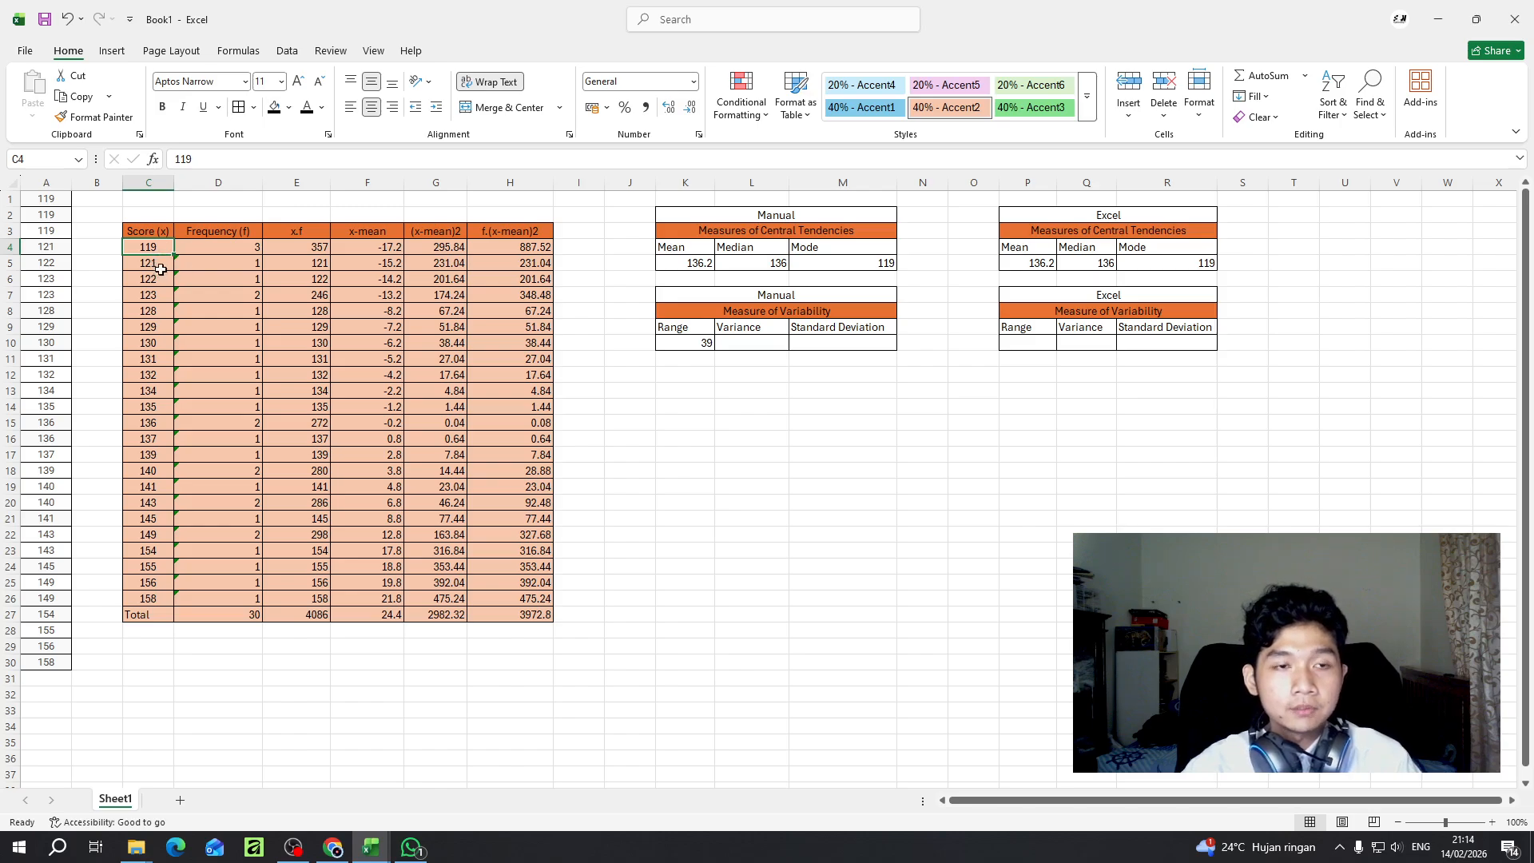
left_click(151, 602)
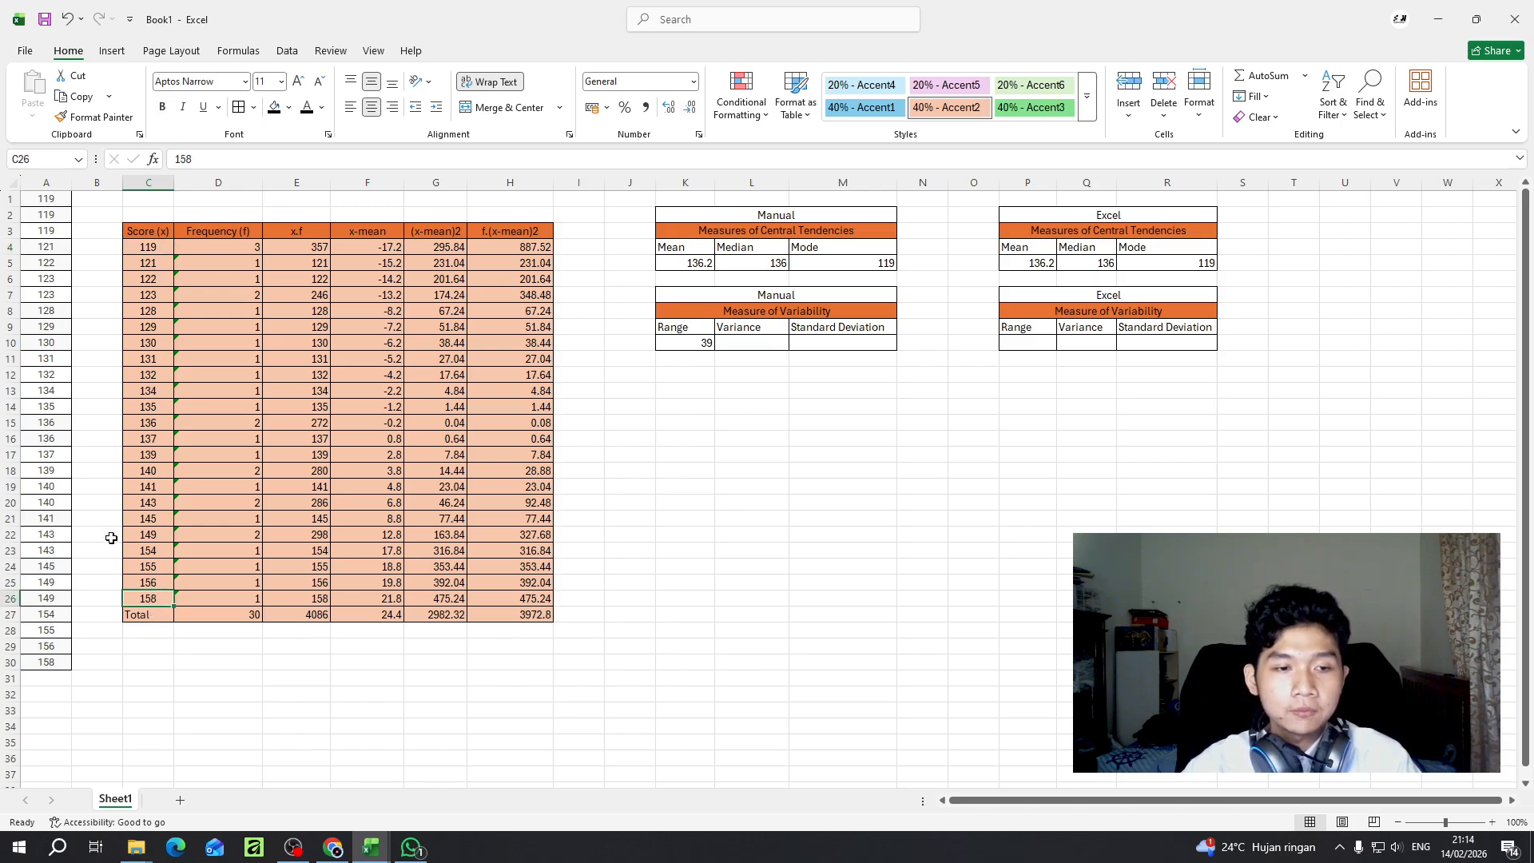
- Check the lowest score in C4 against the manual range formula in K10
left_click(151, 247)
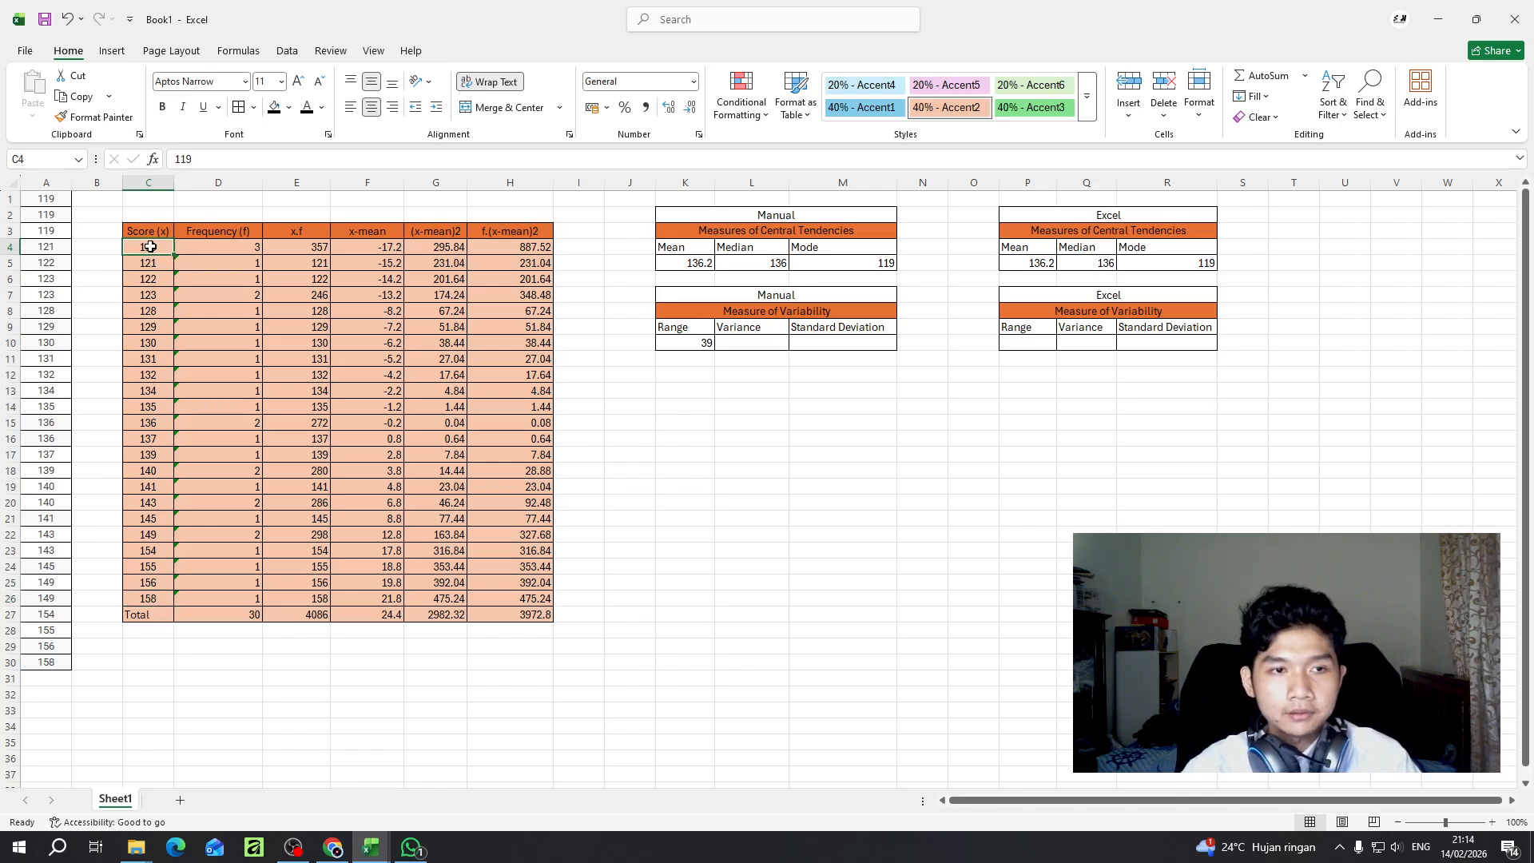
left_click(702, 342)
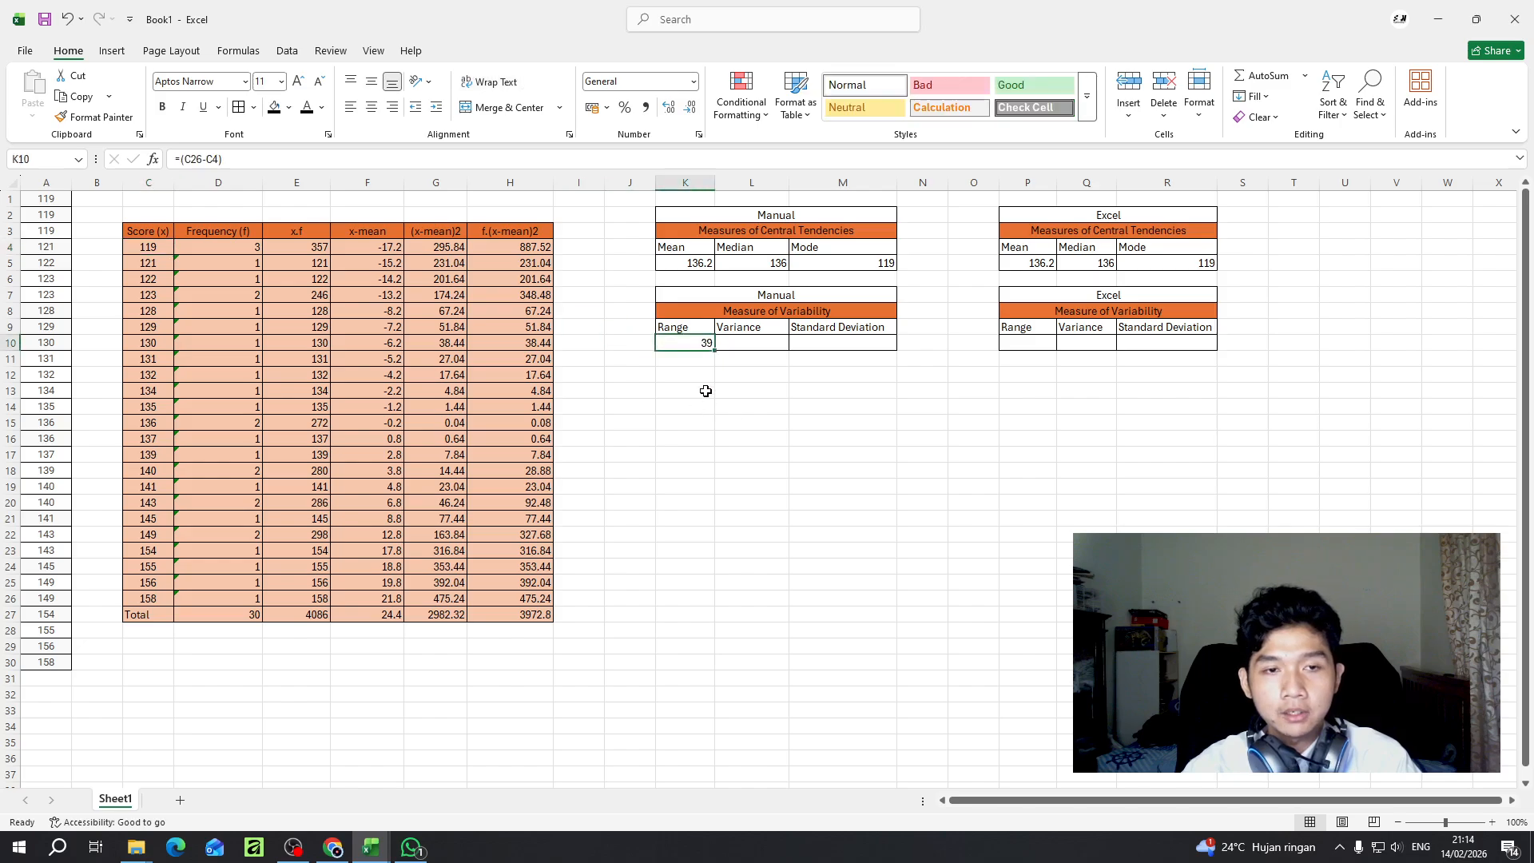
- Calculate the manual variance in L10 by dividing the f.(x-mean)2 total by the total frequency minus one: =H27/(D27-1)
left_click(737, 344)
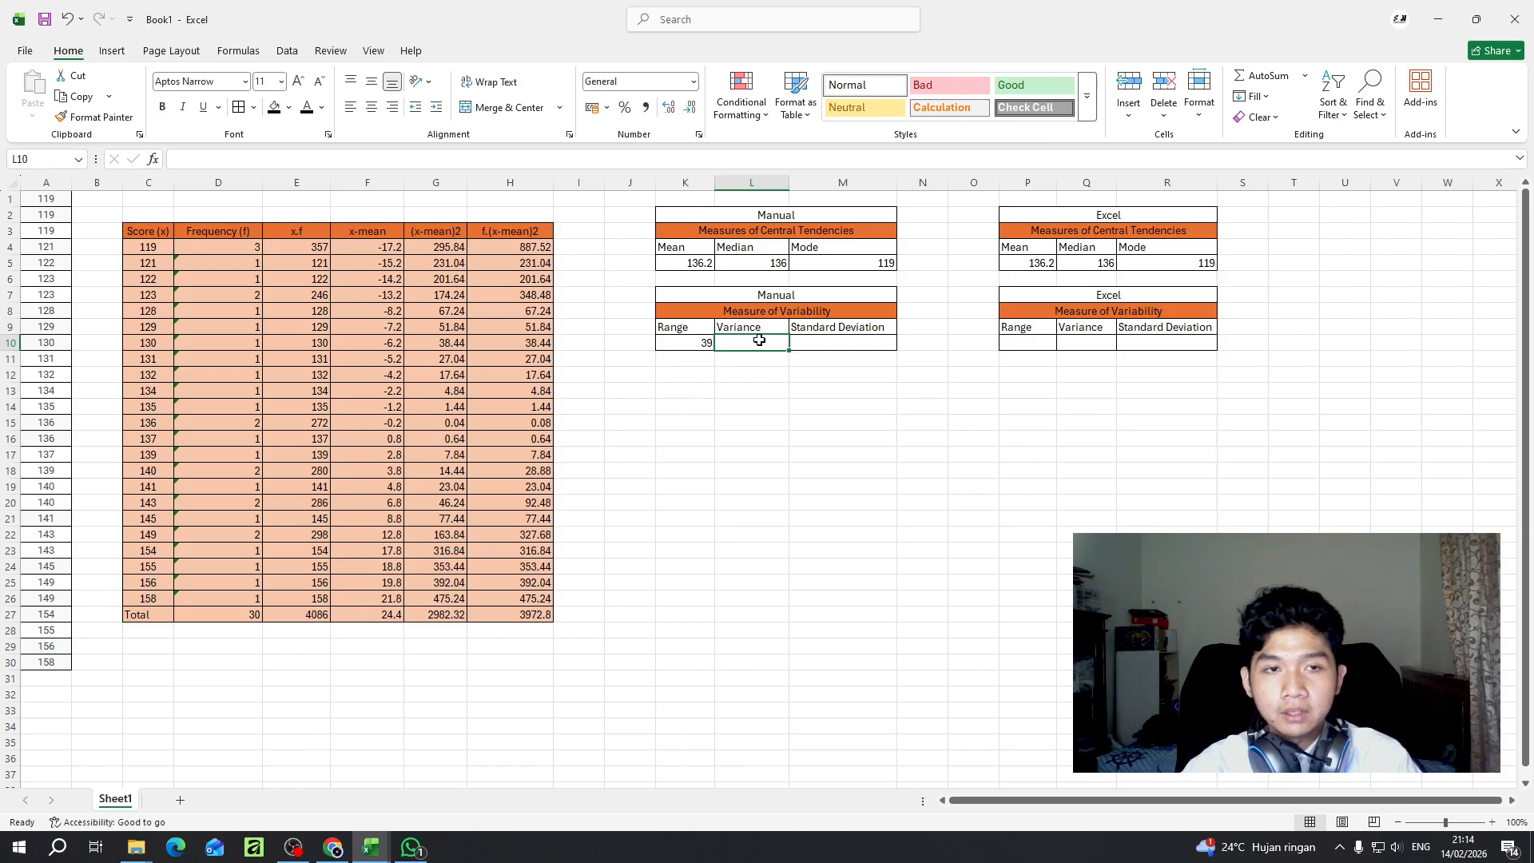
left_click(238, 160)
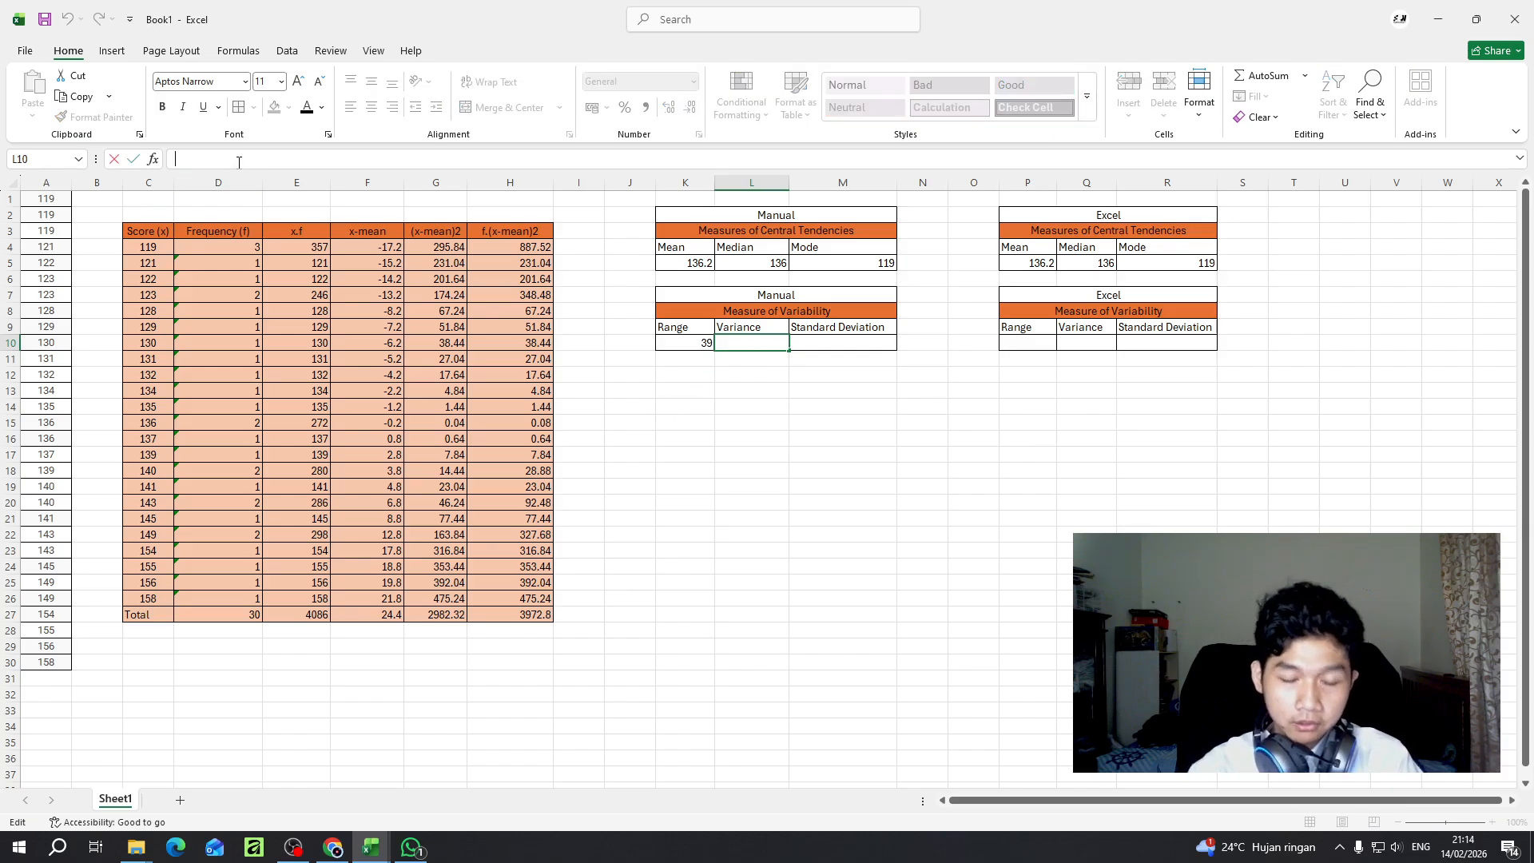
type("=")
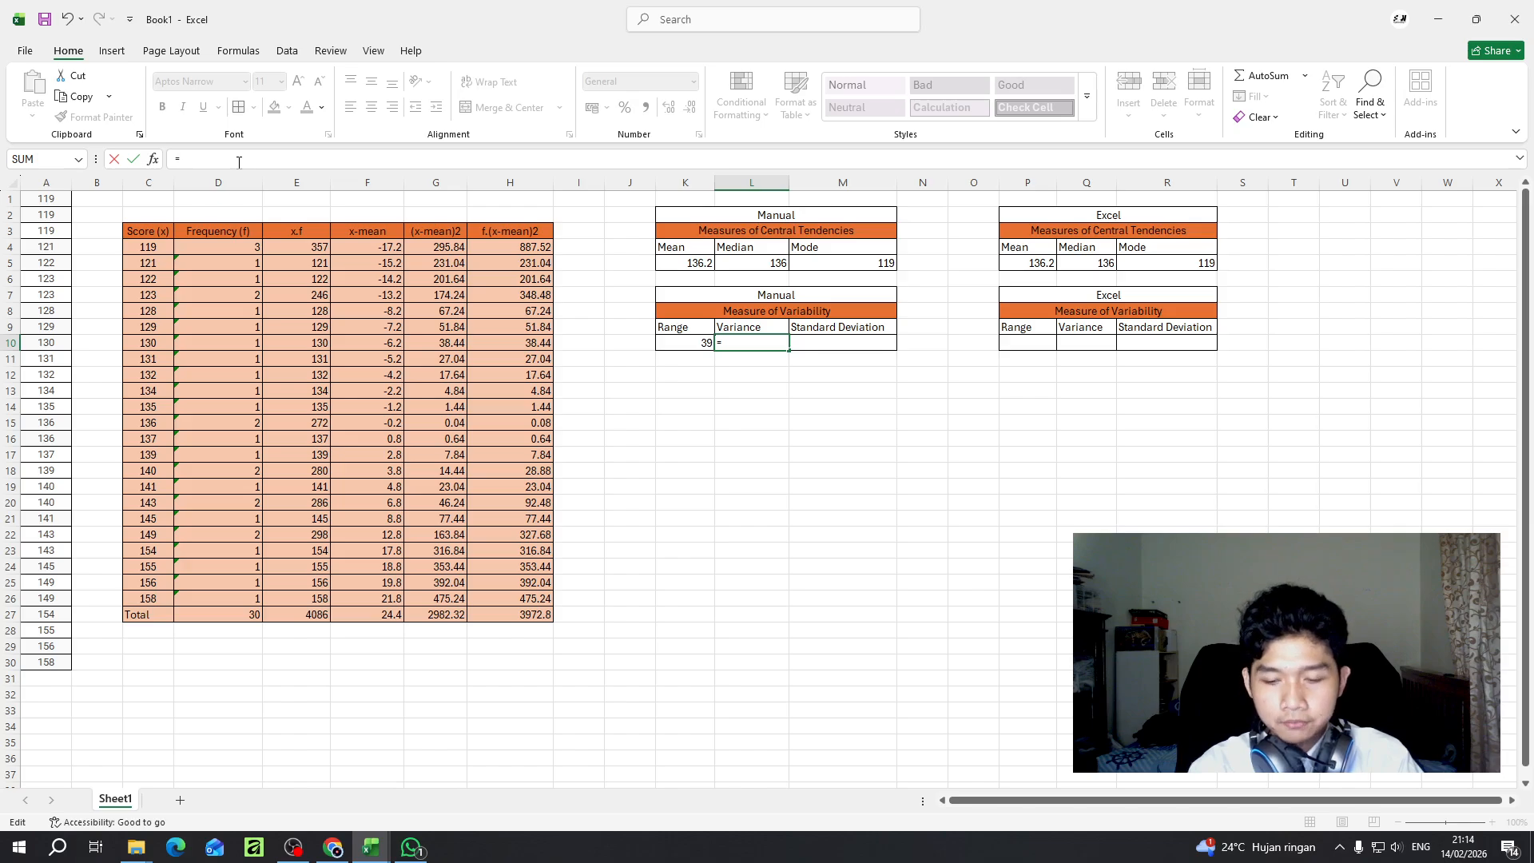
type("(")
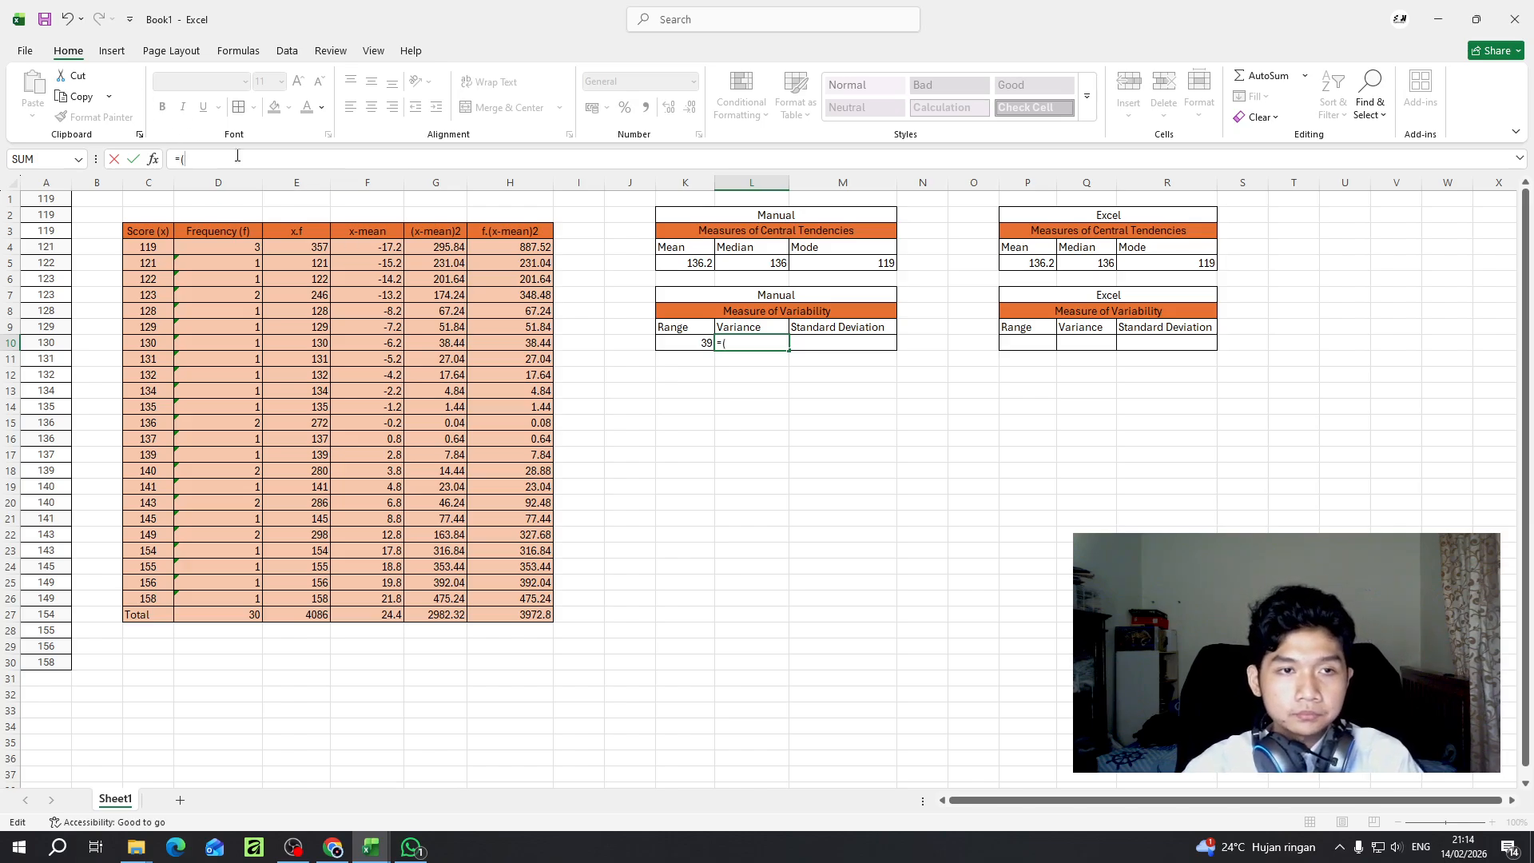
left_click(526, 618)
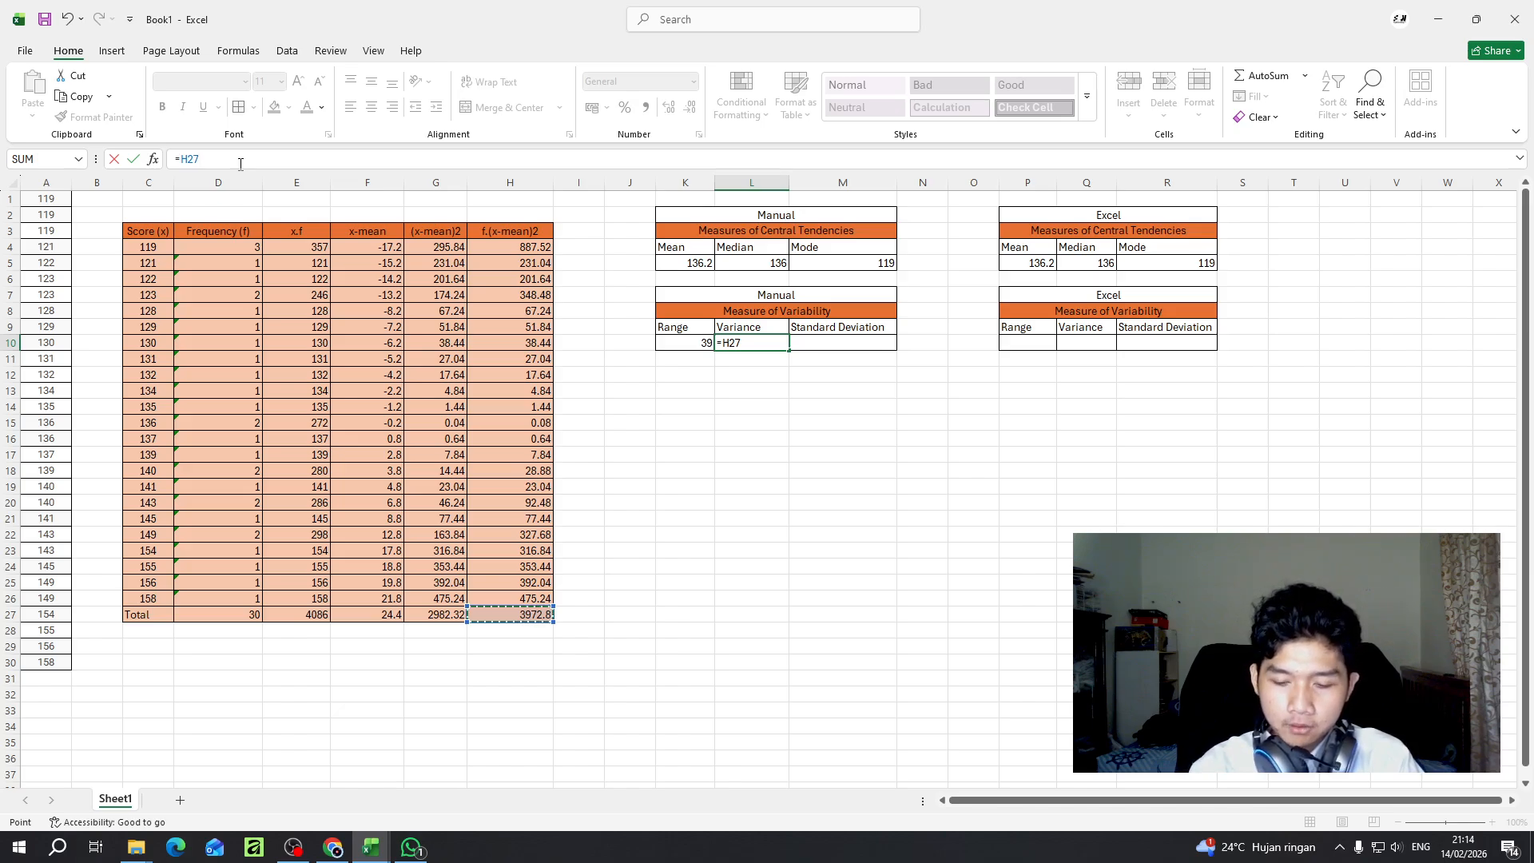
type("/(")
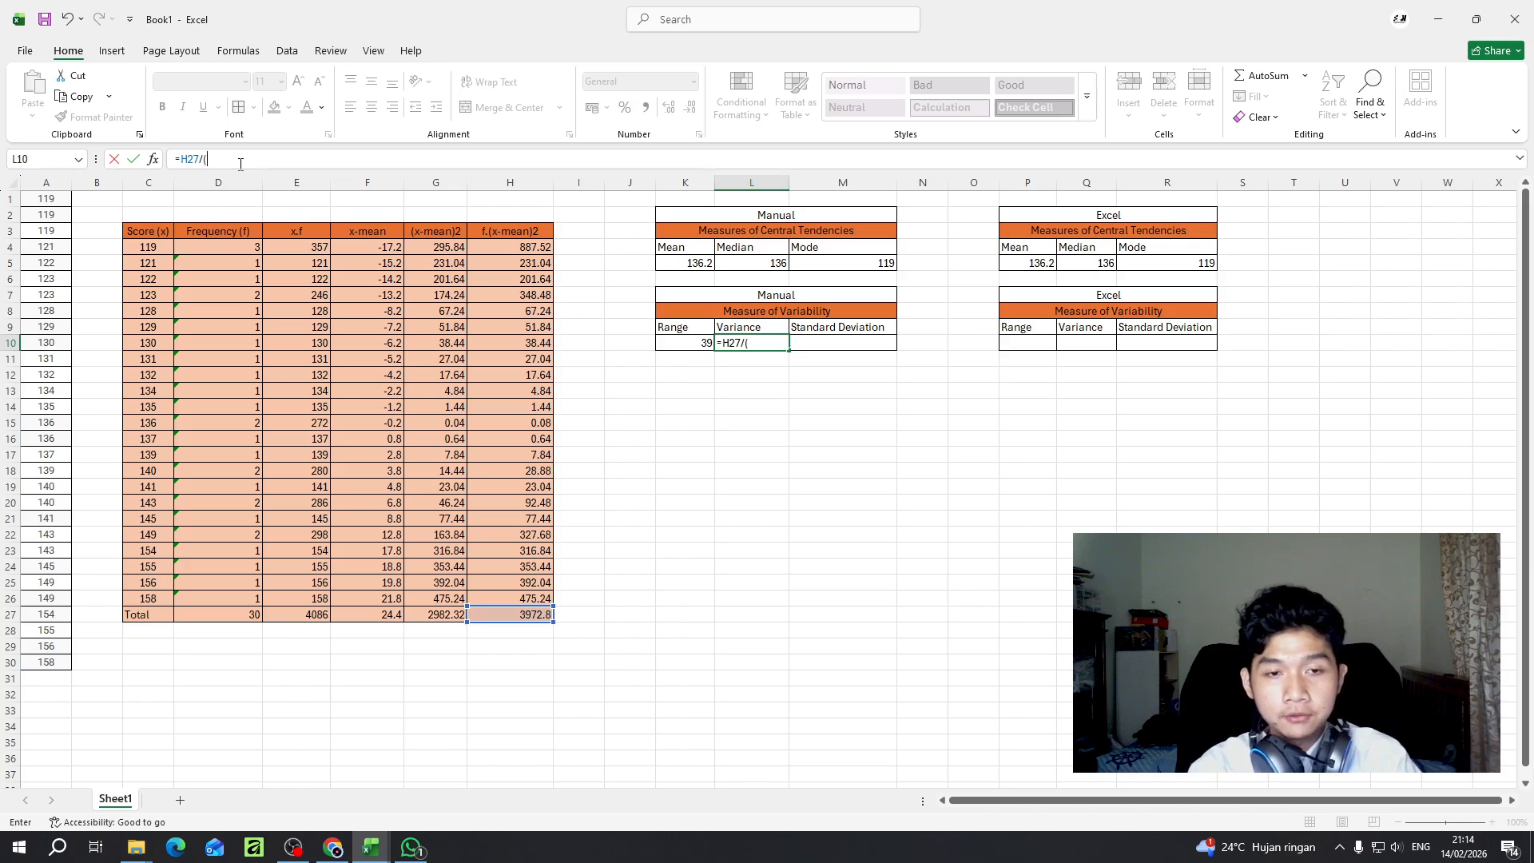
left_click(205, 611)
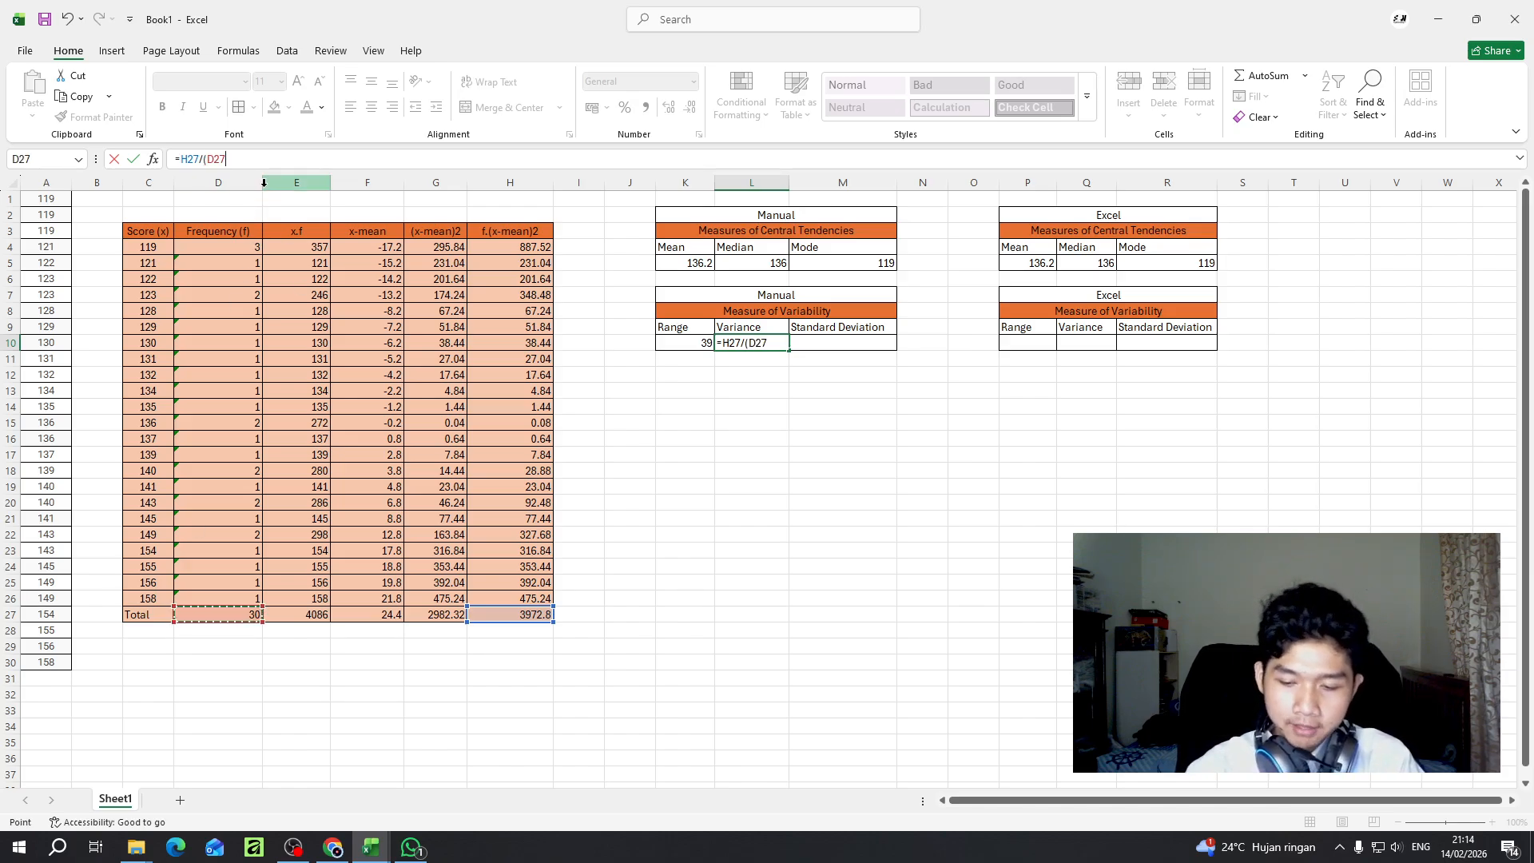
type("-1")
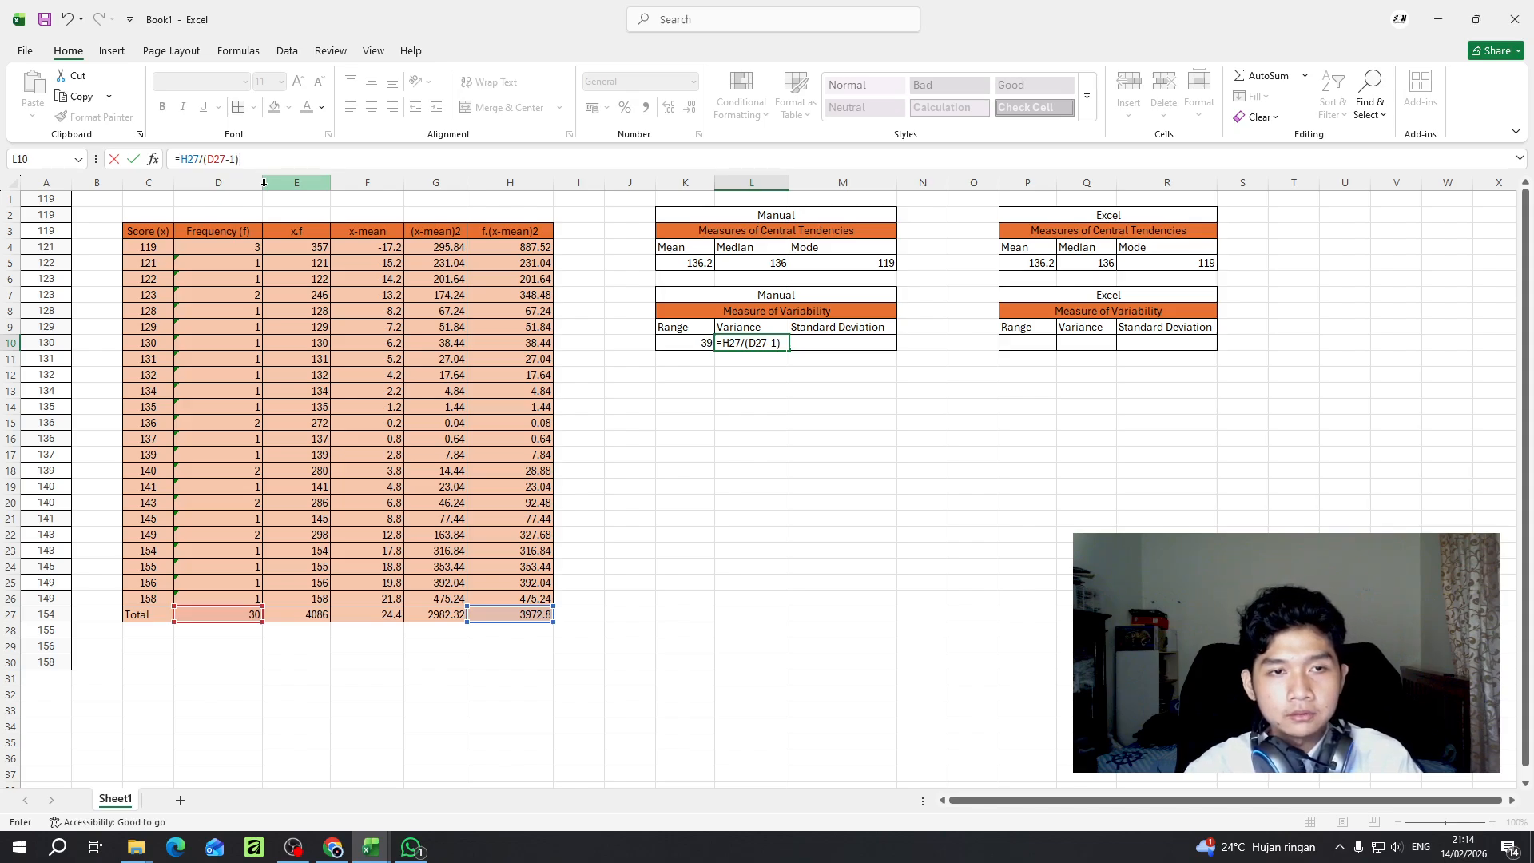
type(")")
key("Return")
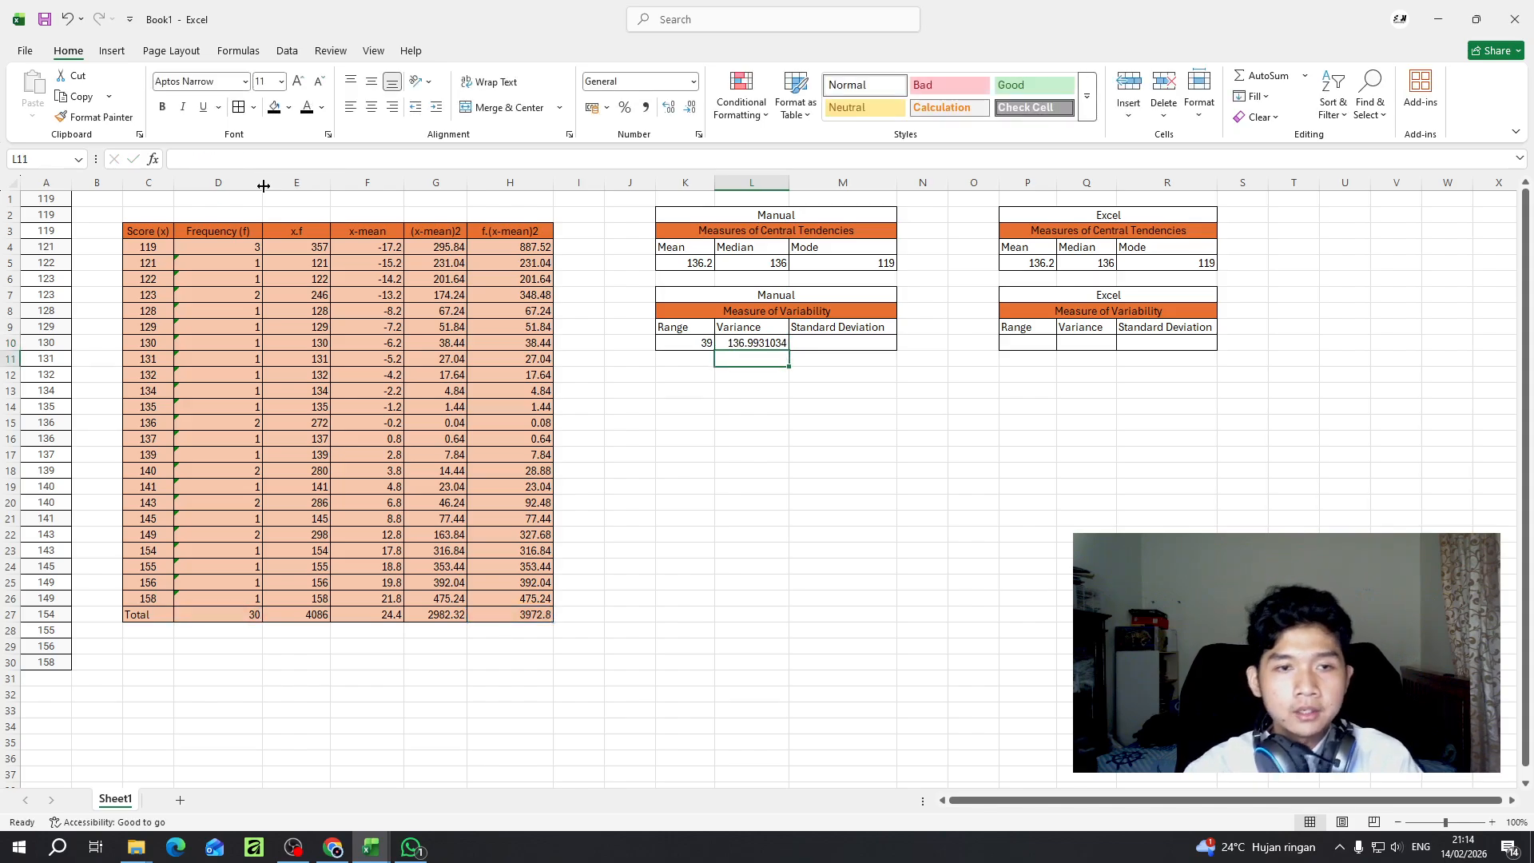
- Format the manual variance in L10 to show two decimal places
left_click(747, 342)
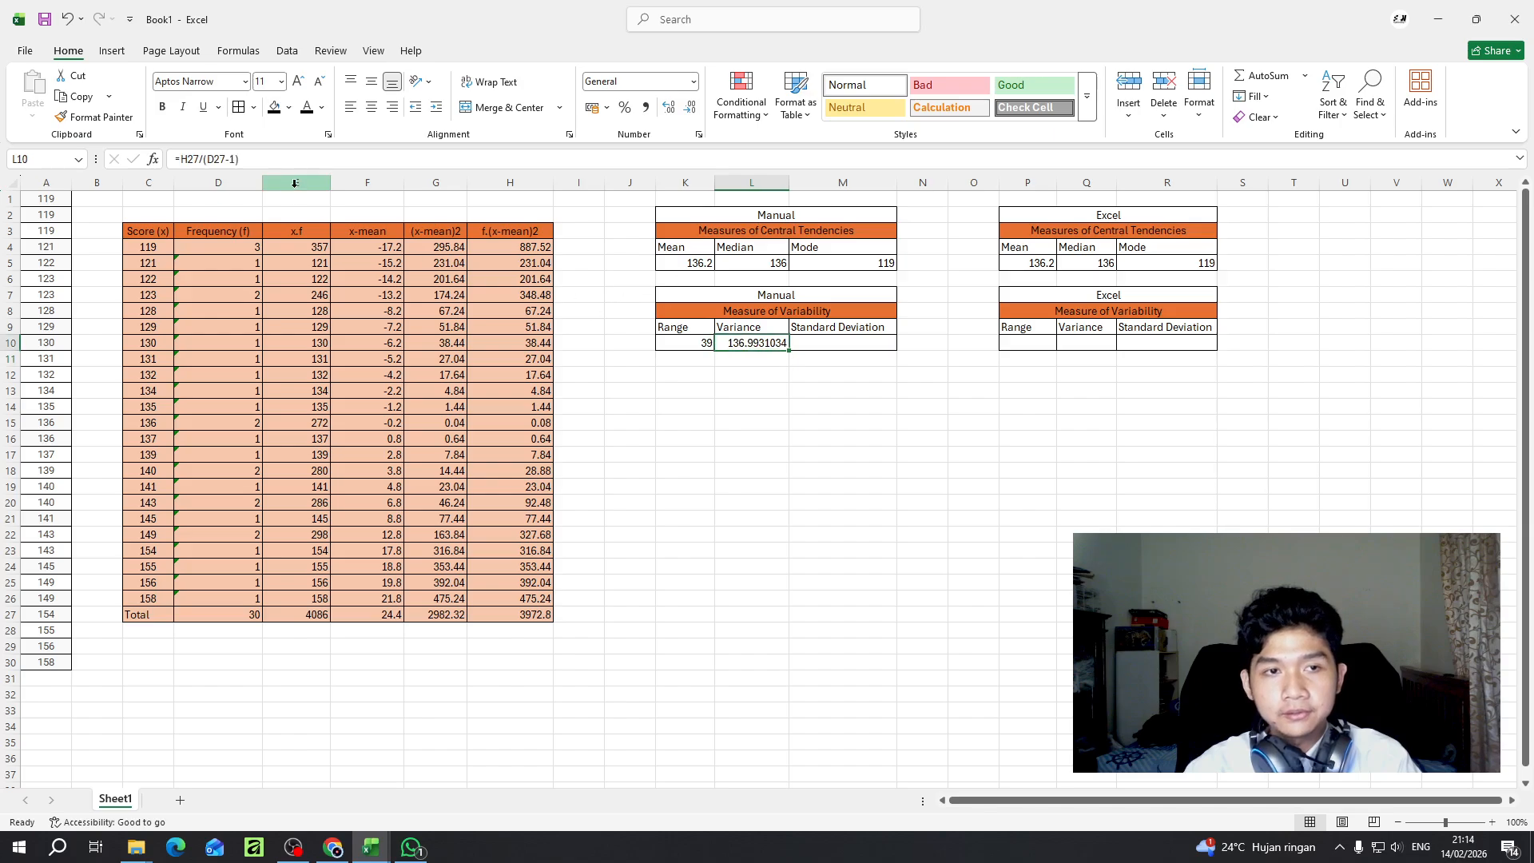
left_click(670, 109)
left_click(689, 109)
left_click(689, 109)
left_click(689, 109)
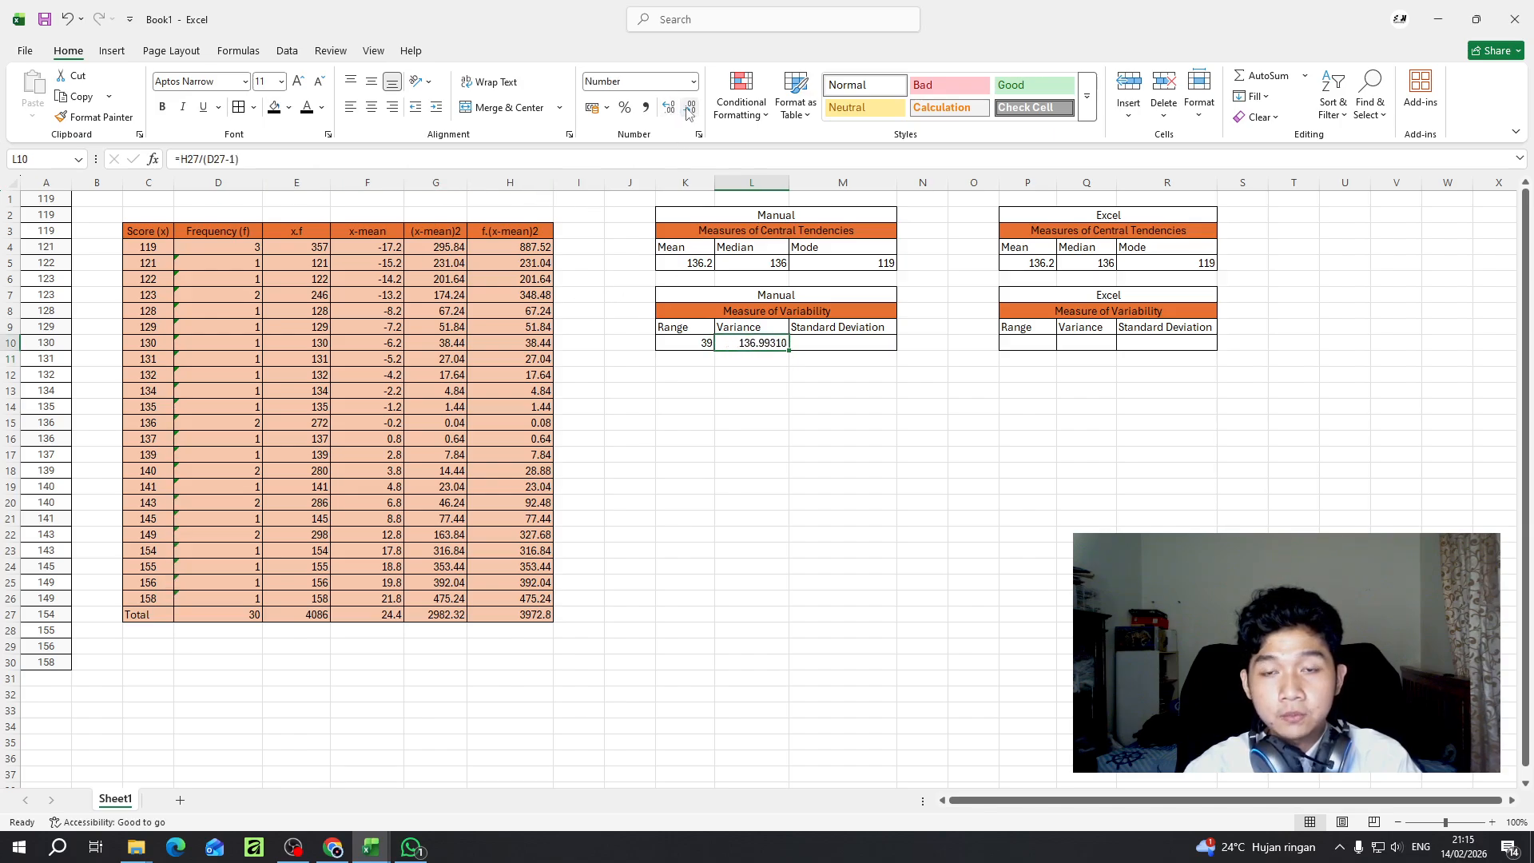
left_click(689, 109)
left_click(689, 110)
left_click(689, 109)
left_click(689, 109)
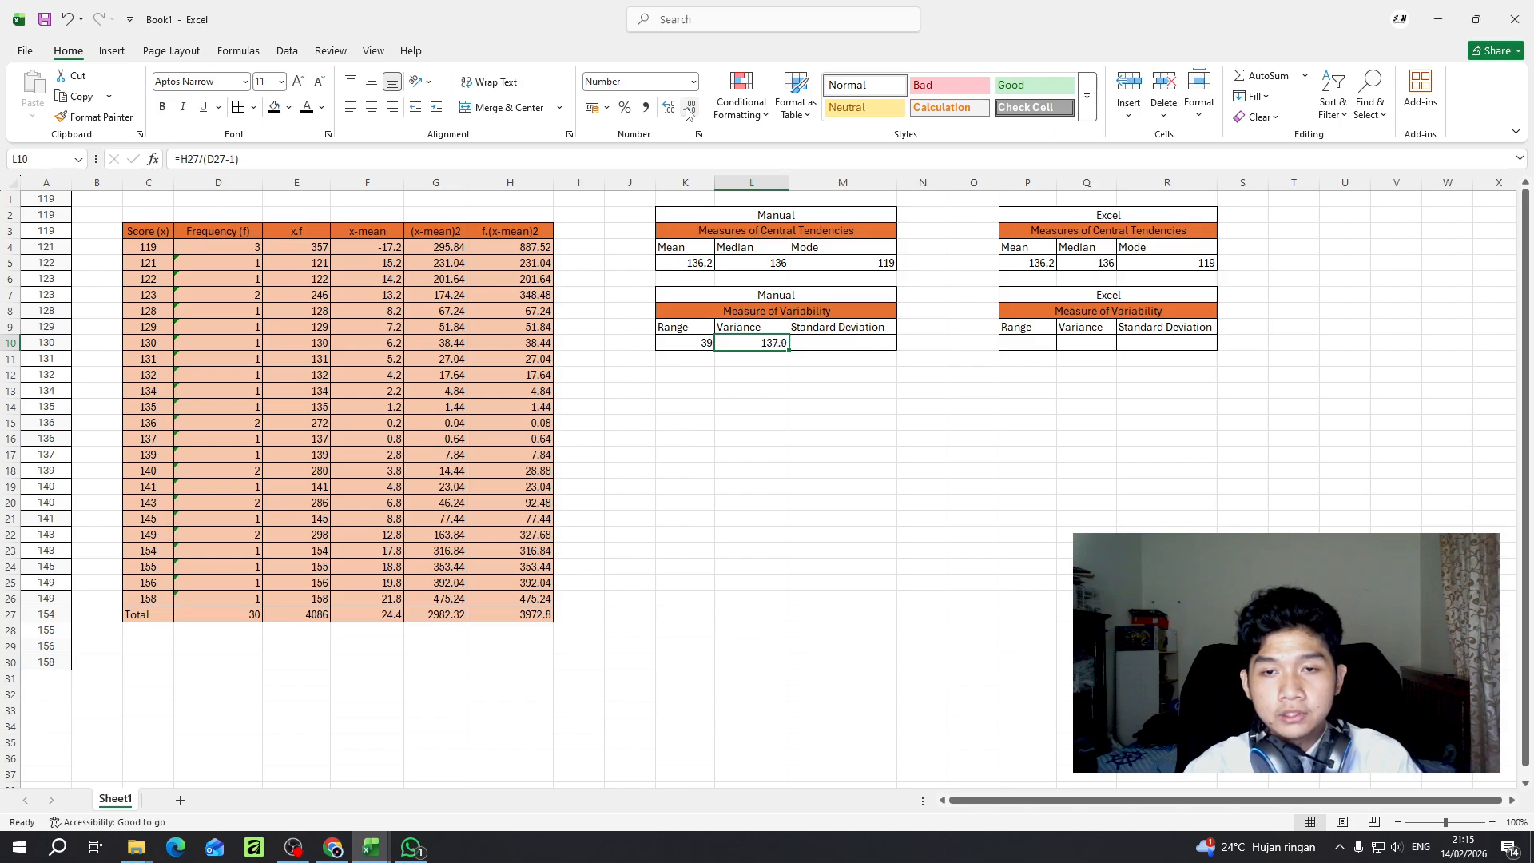
left_click(670, 109)
left_click(669, 108)
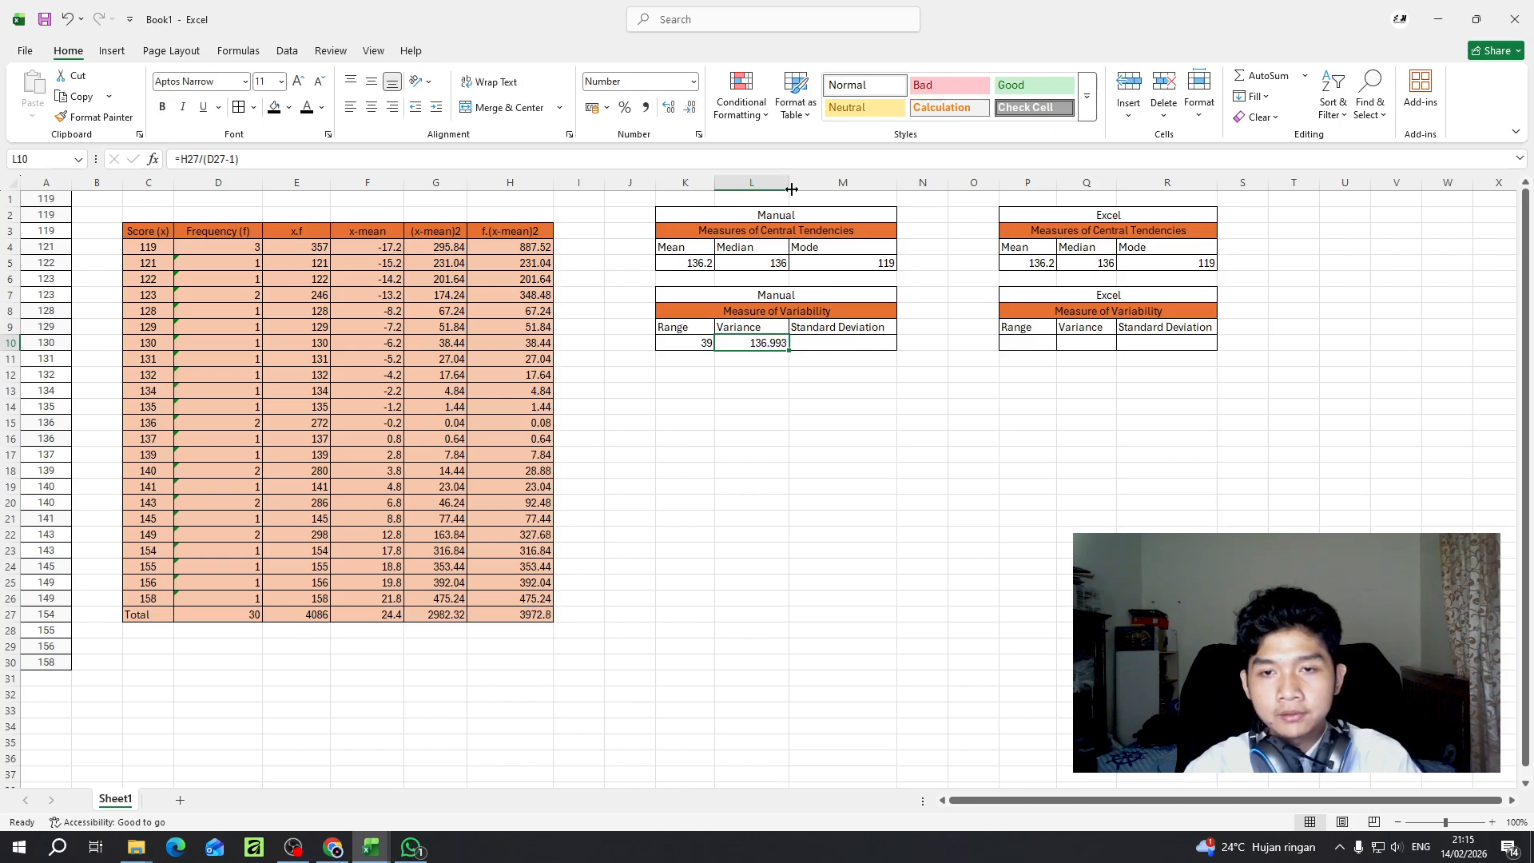
left_click(690, 109)
- Calculate the manual standard deviation in M10 as the square root of the variance with =SQRT(L10)
left_click(841, 349)
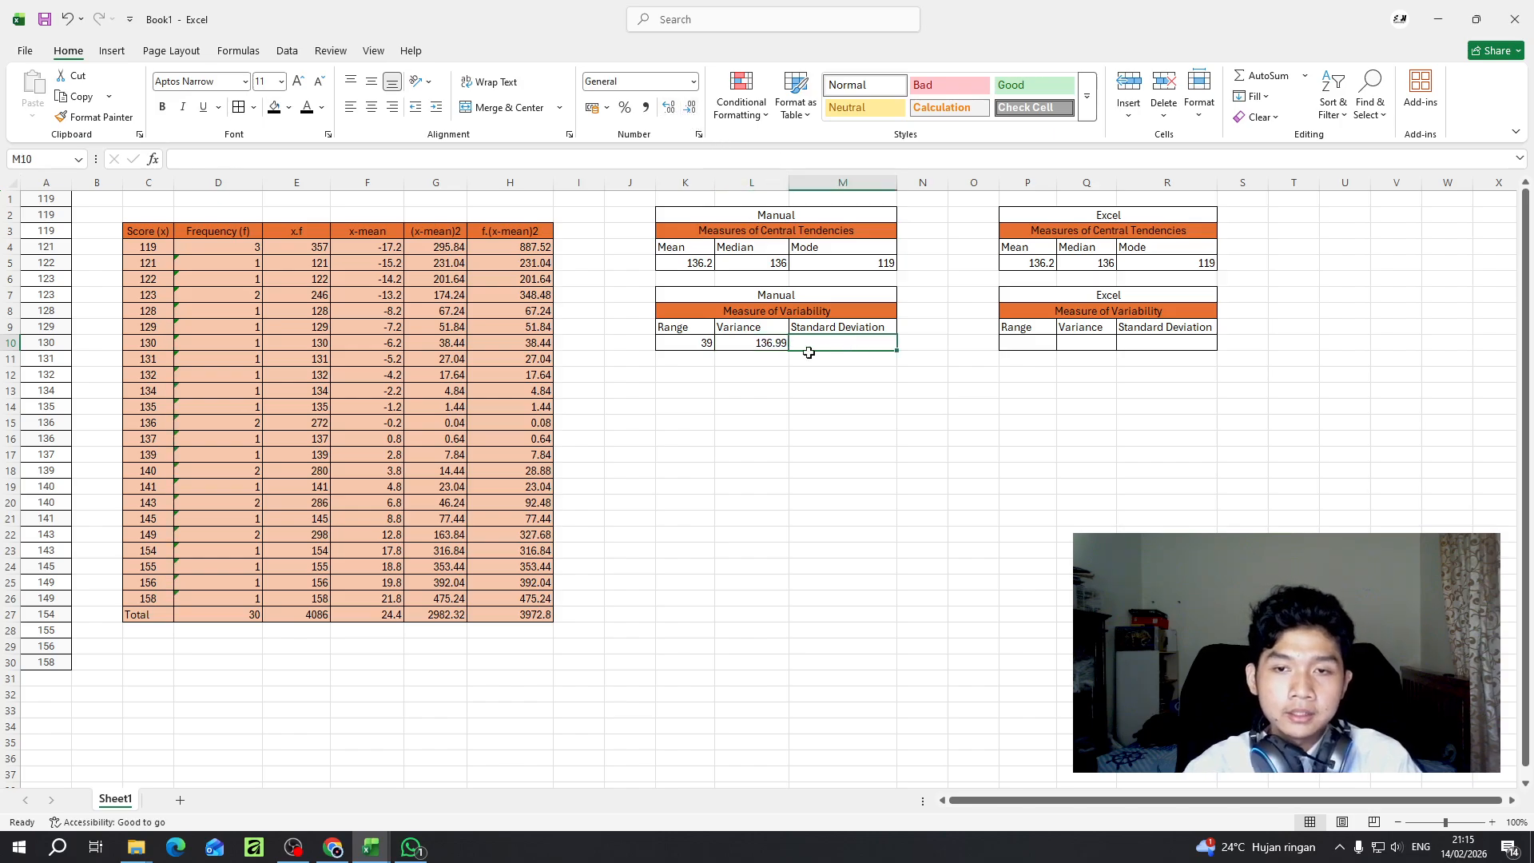
left_click(752, 343)
left_click(845, 342)
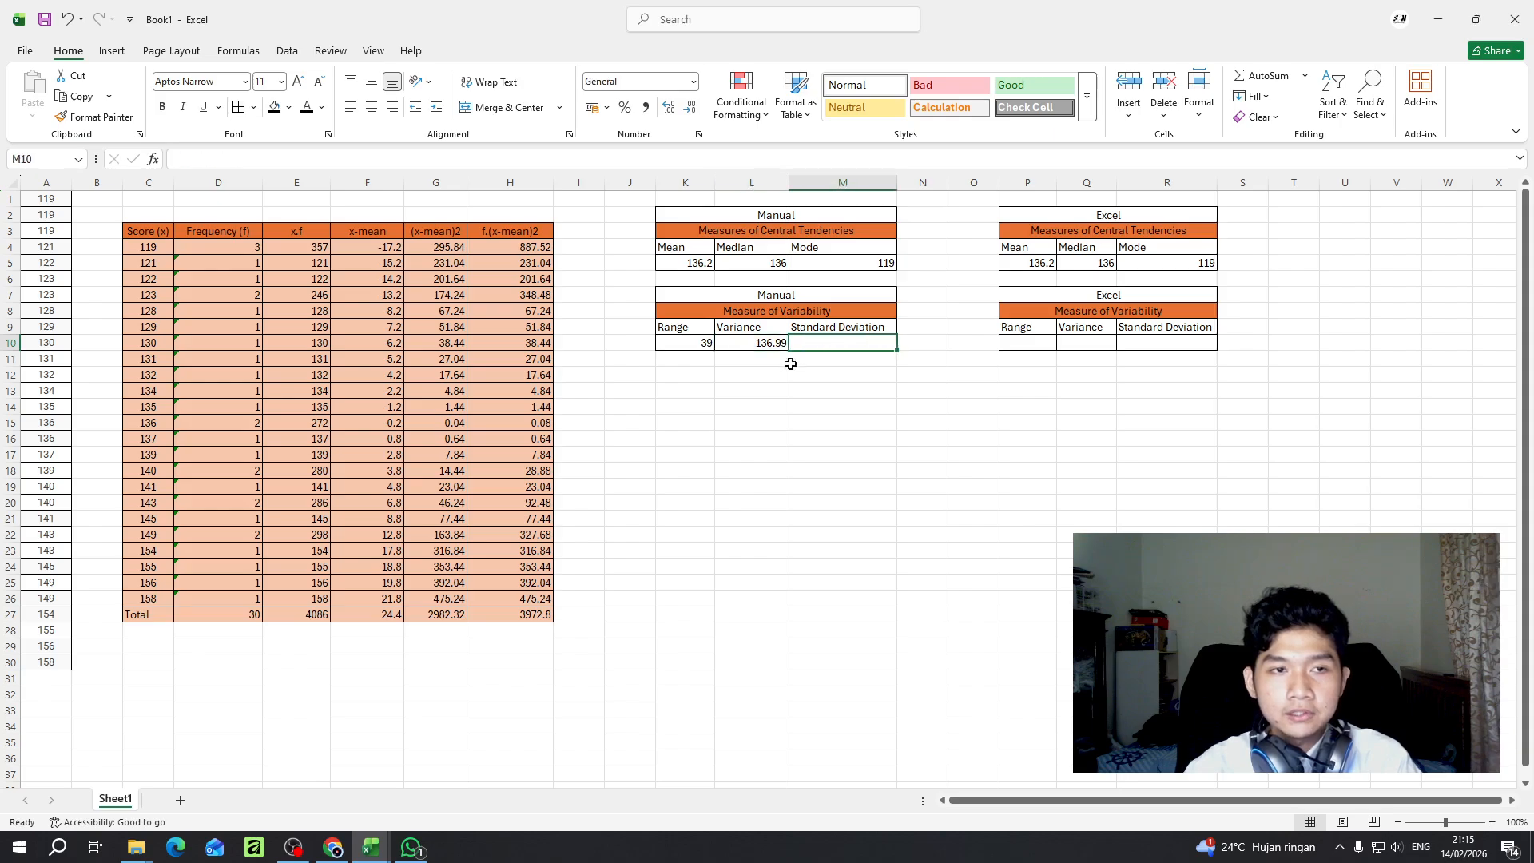
left_click(768, 343)
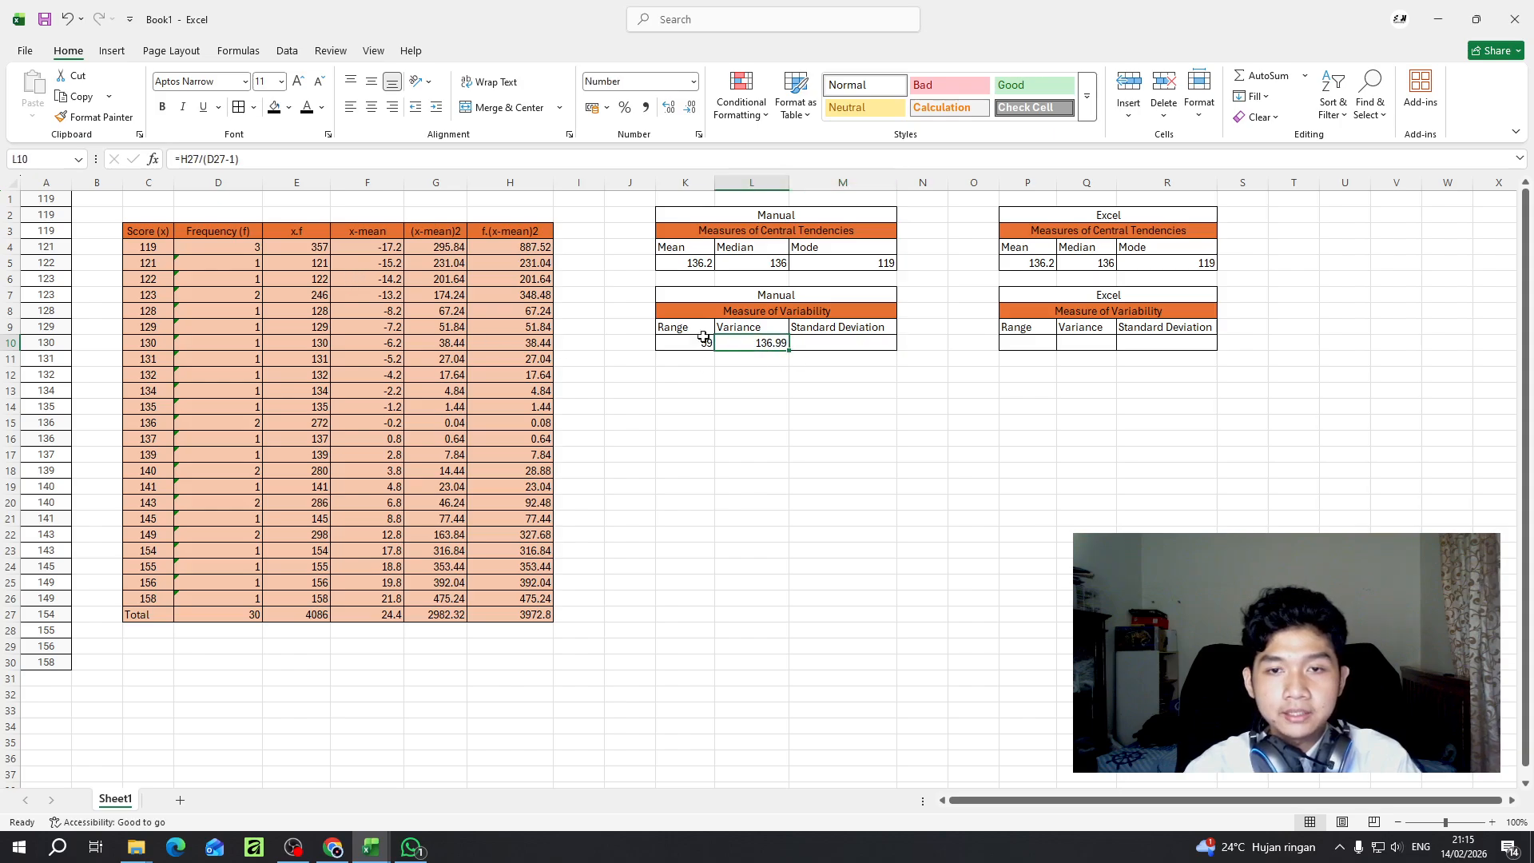
left_click(858, 346)
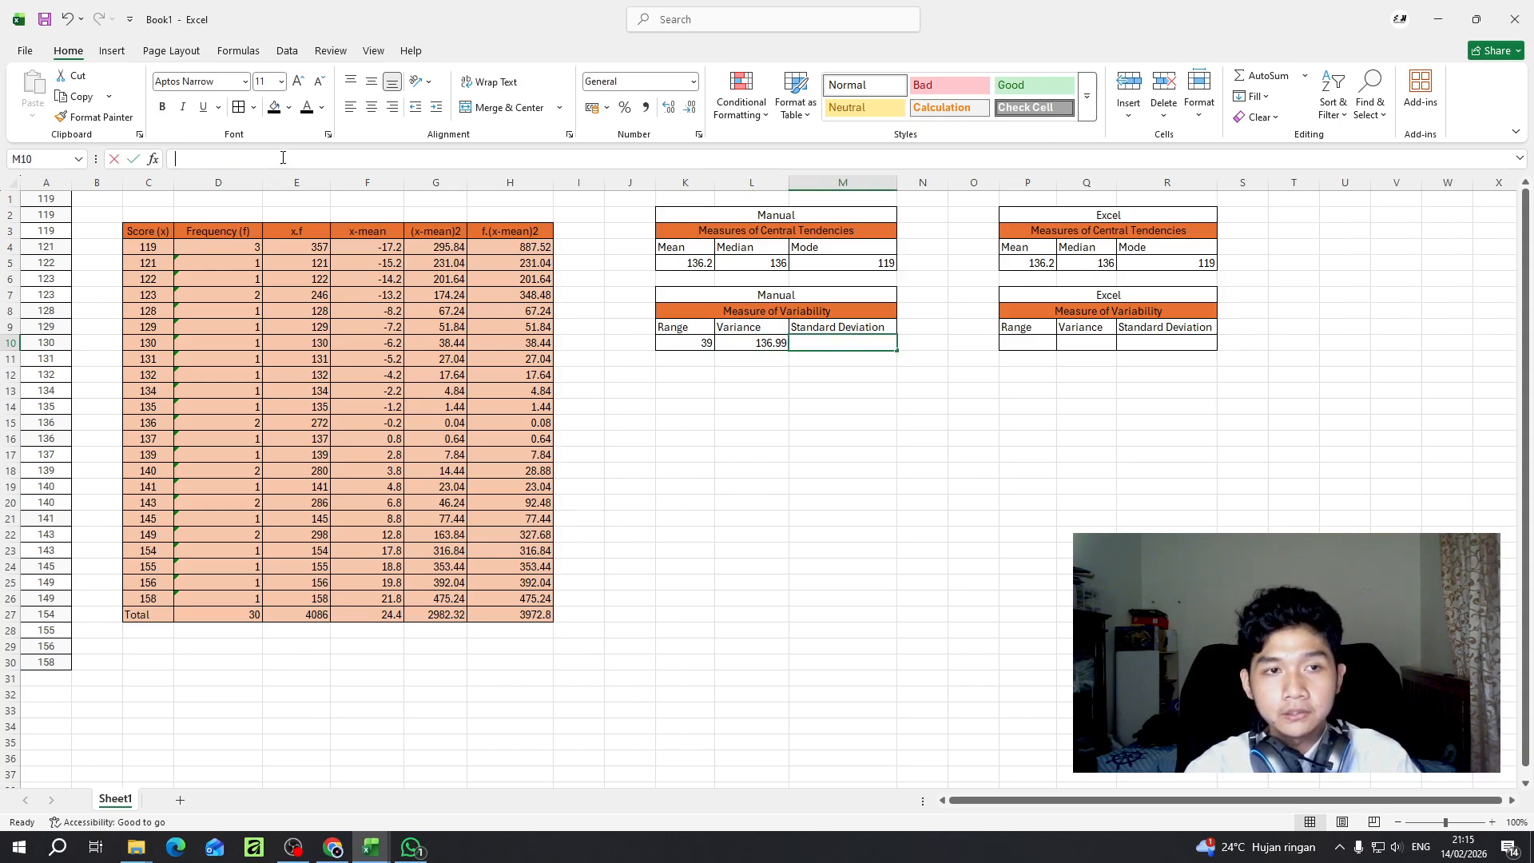
left_click(282, 159)
type("=")
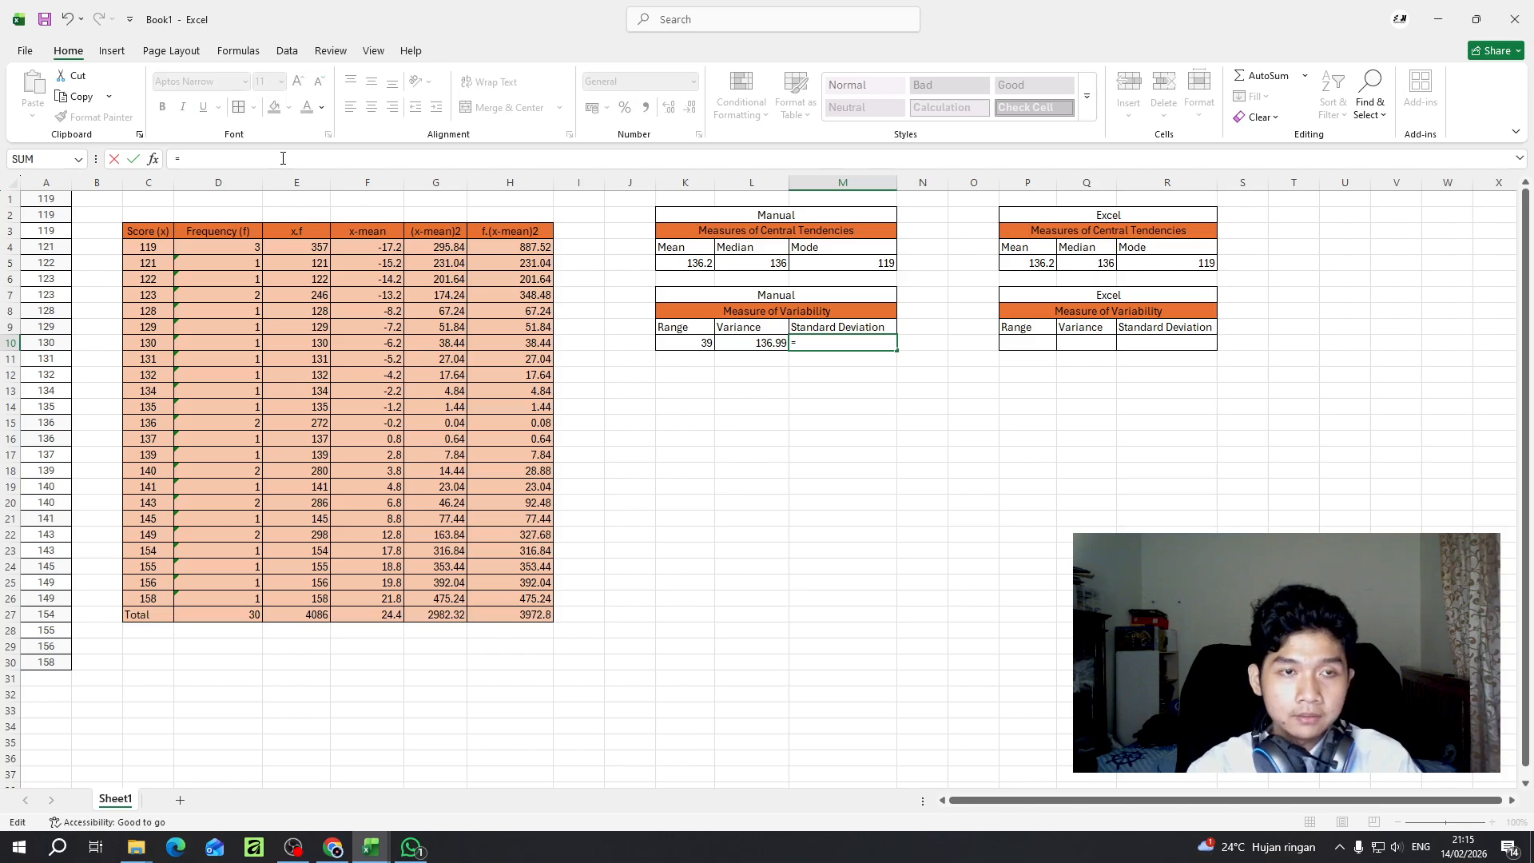
type("SQR")
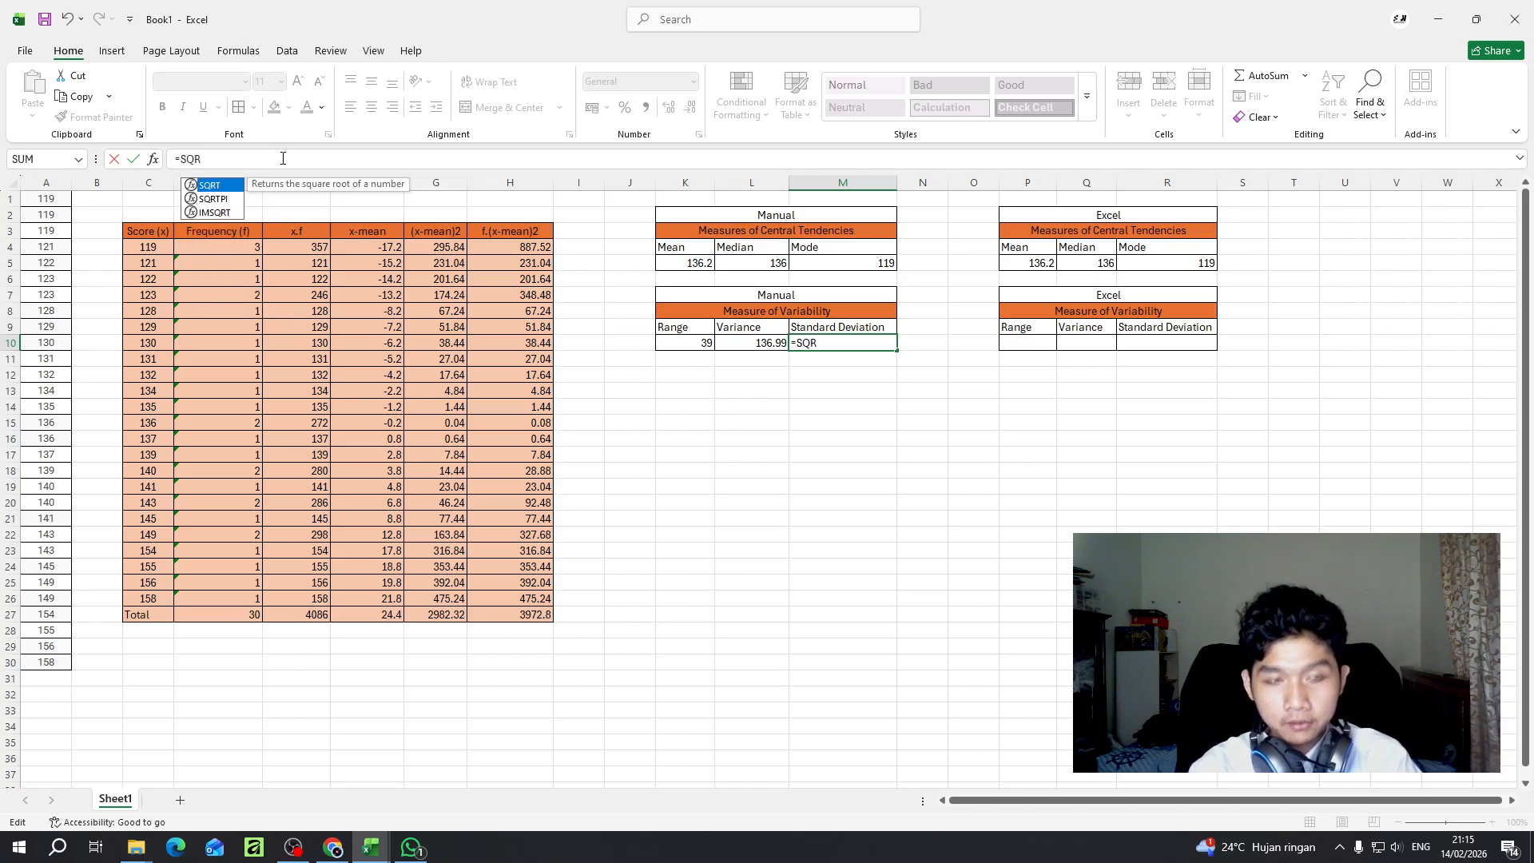
type("T")
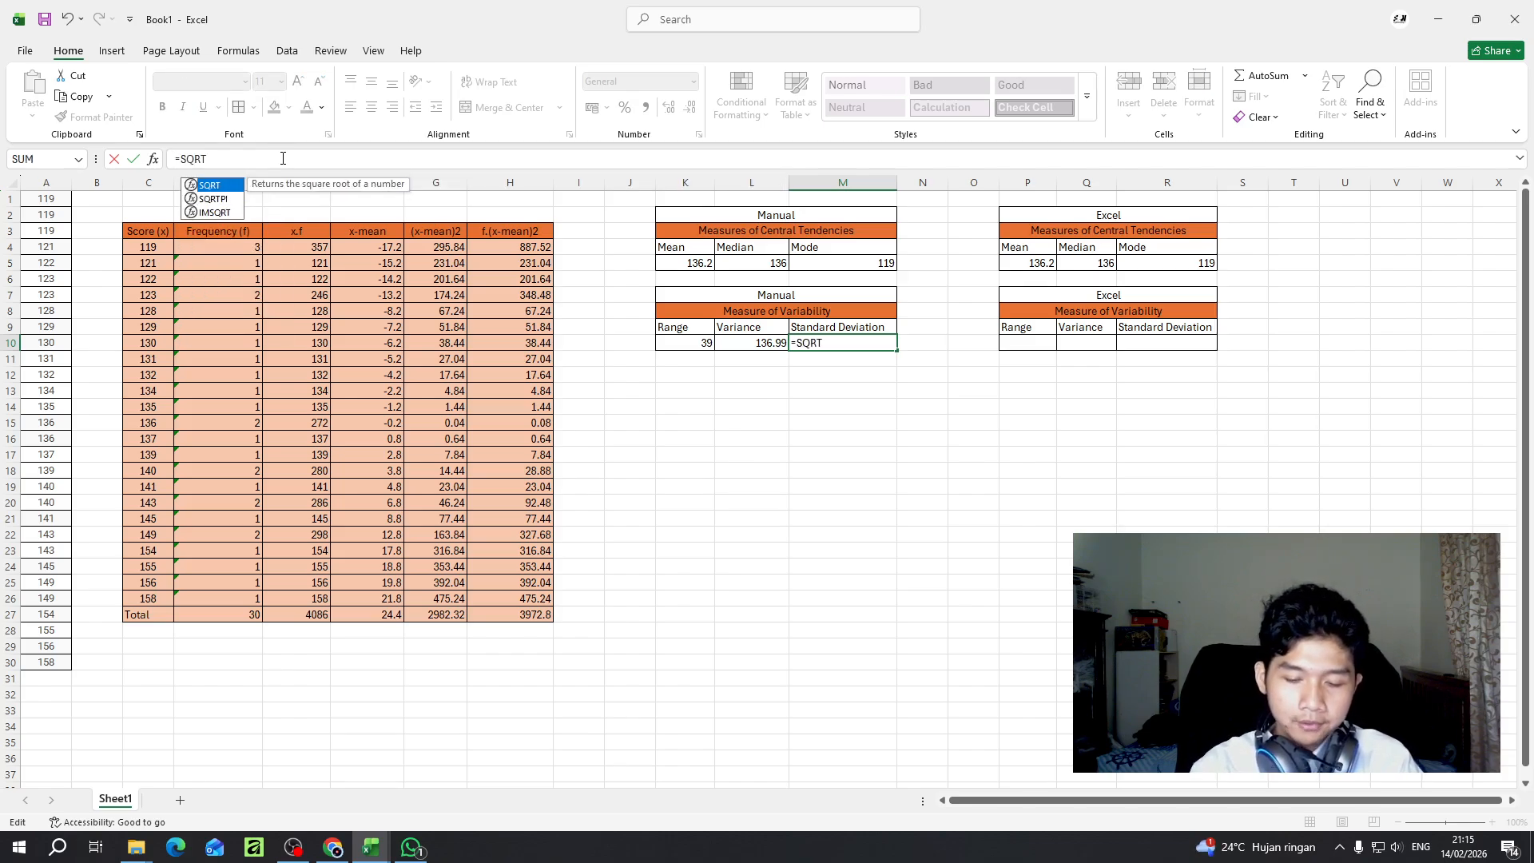
type("(")
left_click(739, 345)
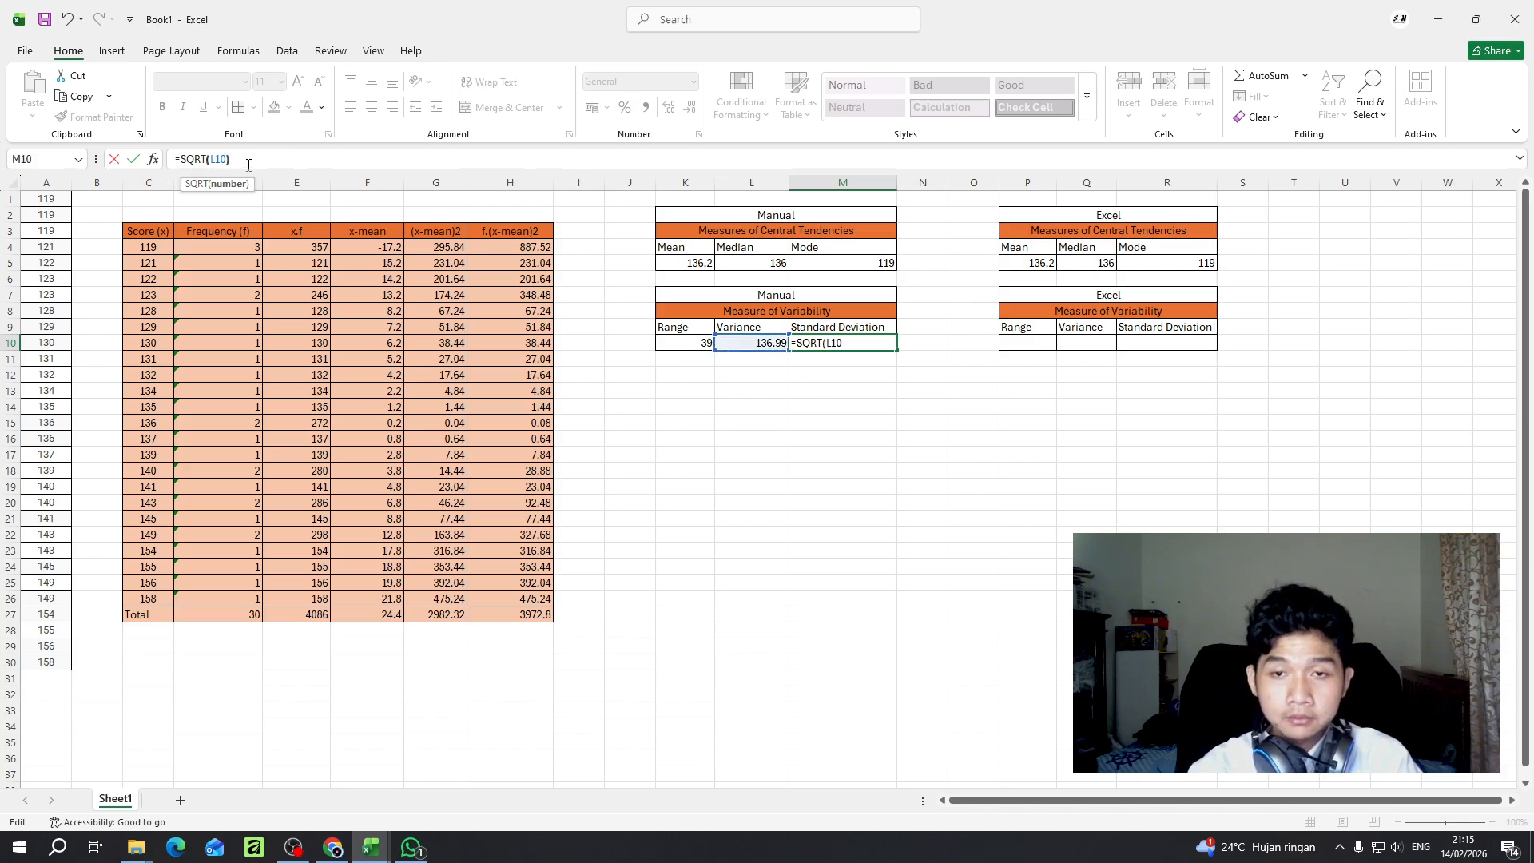
type(")")
key("Return")
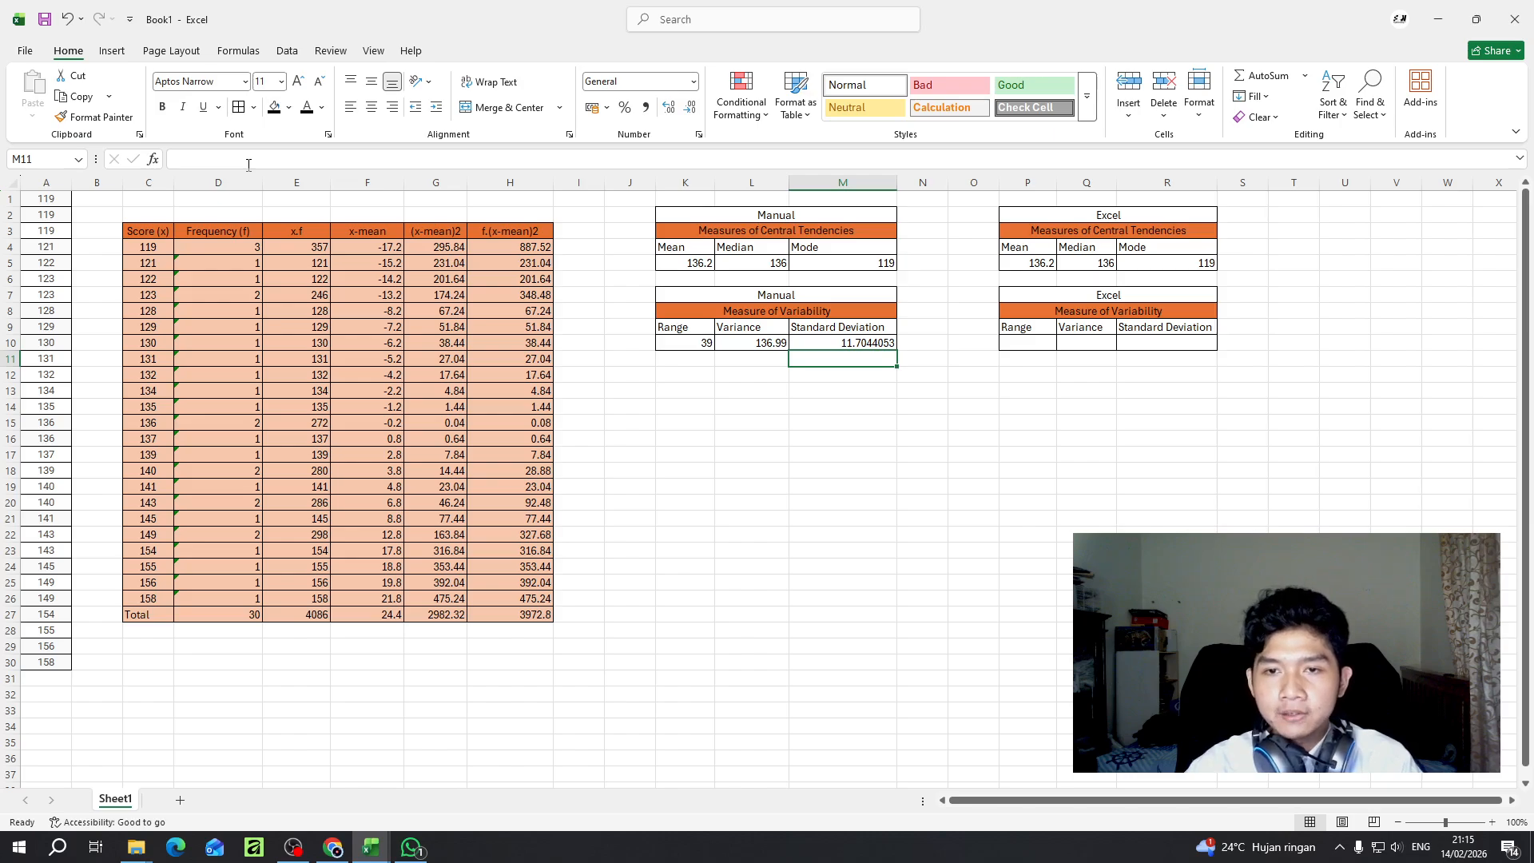
- Review the manual standard deviation, variance and range formulas in M10, L10 and K10
left_click(852, 343)
left_click(756, 342)
left_click(702, 346)
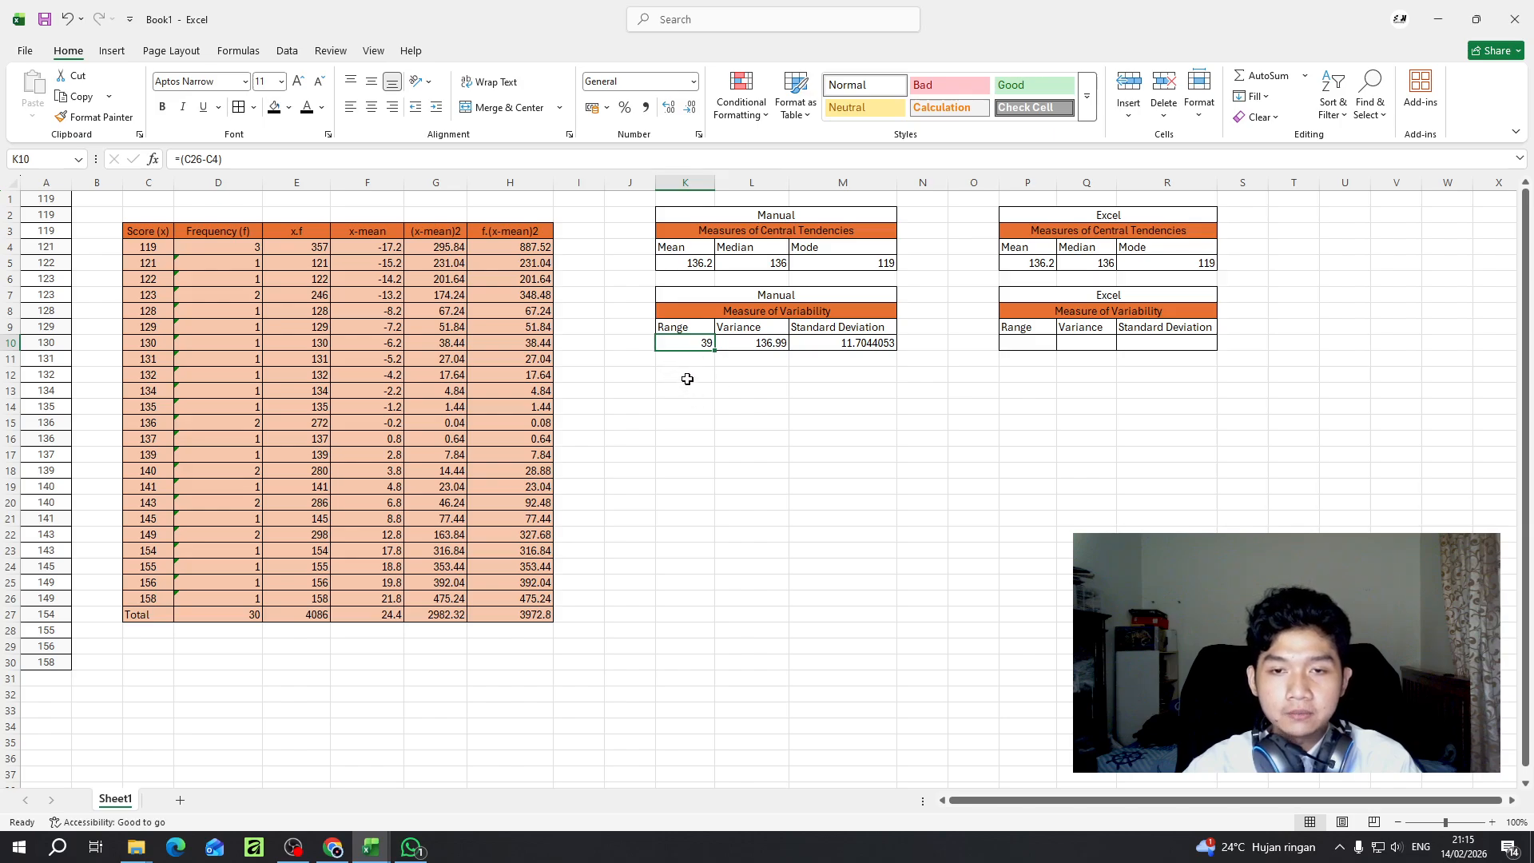
- Merge and center K12:M12 below the manual variability table and enter the heading Quartiles
left_click_drag(687, 376, 821, 380)
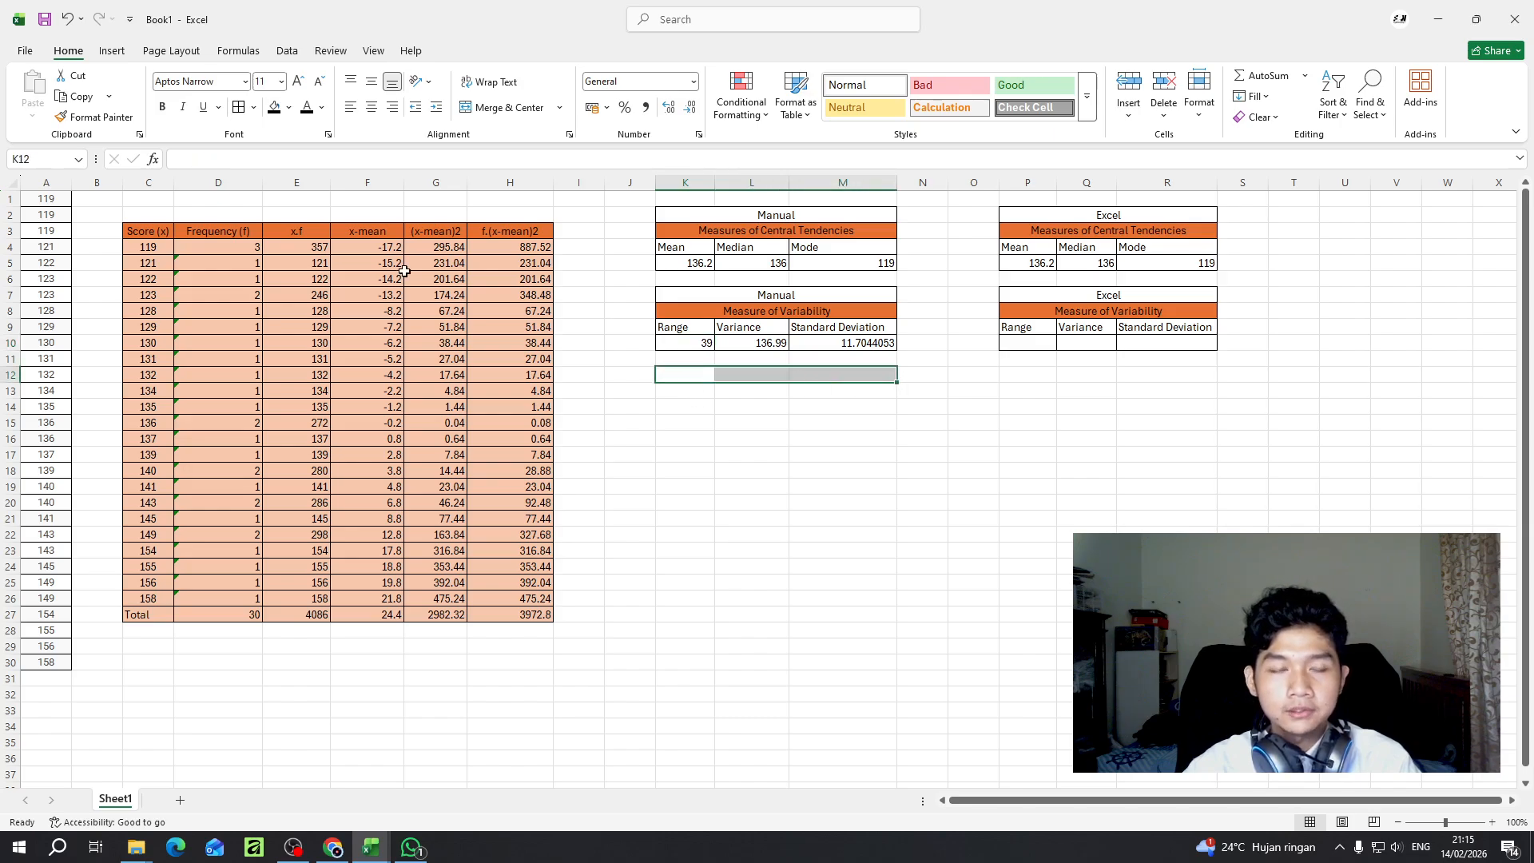
left_click(505, 110)
double_click(768, 381)
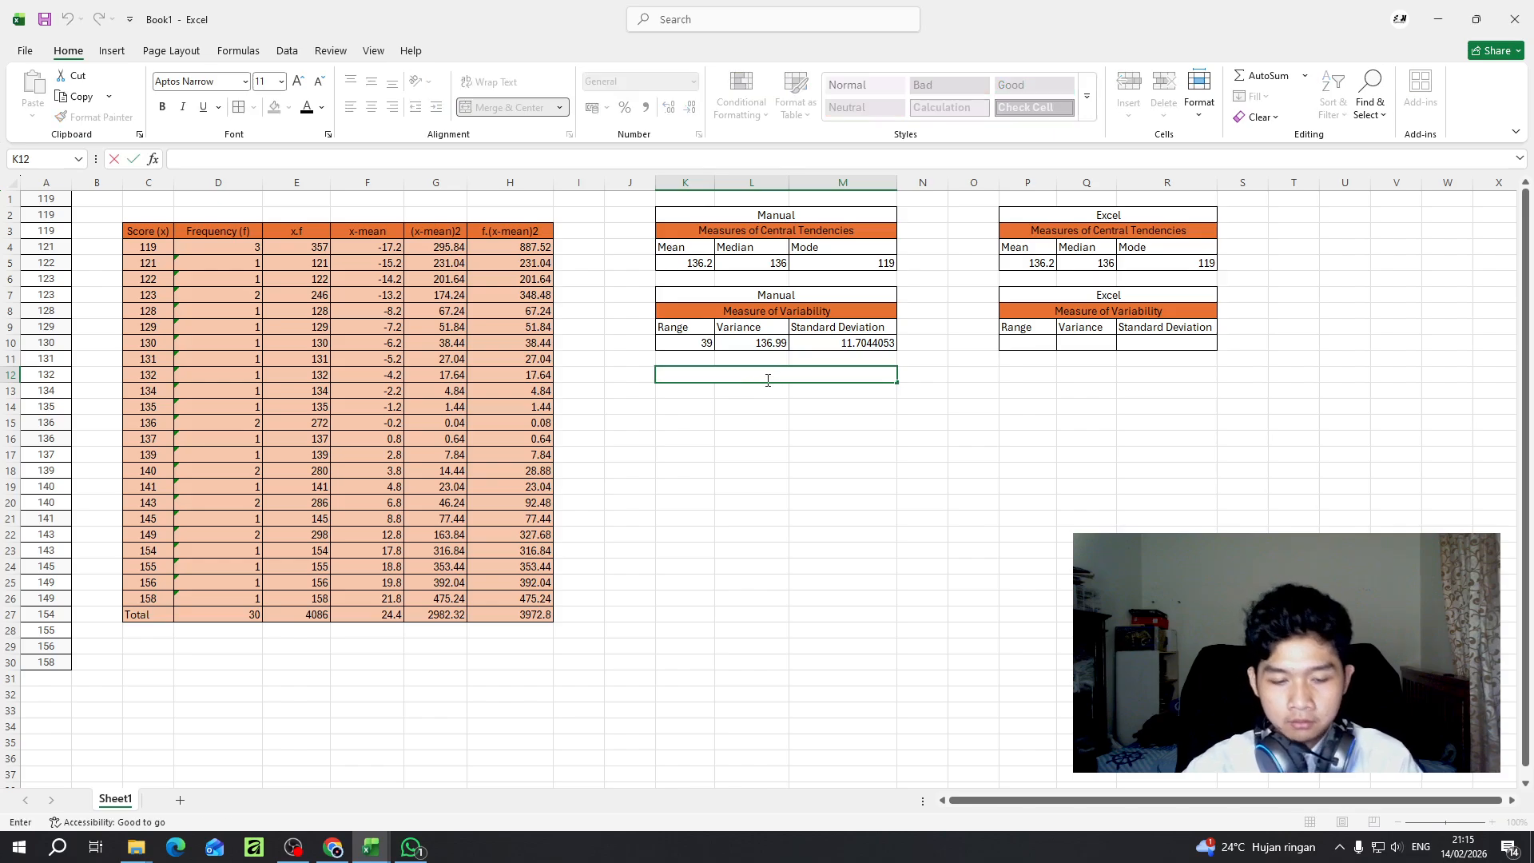
type("q")
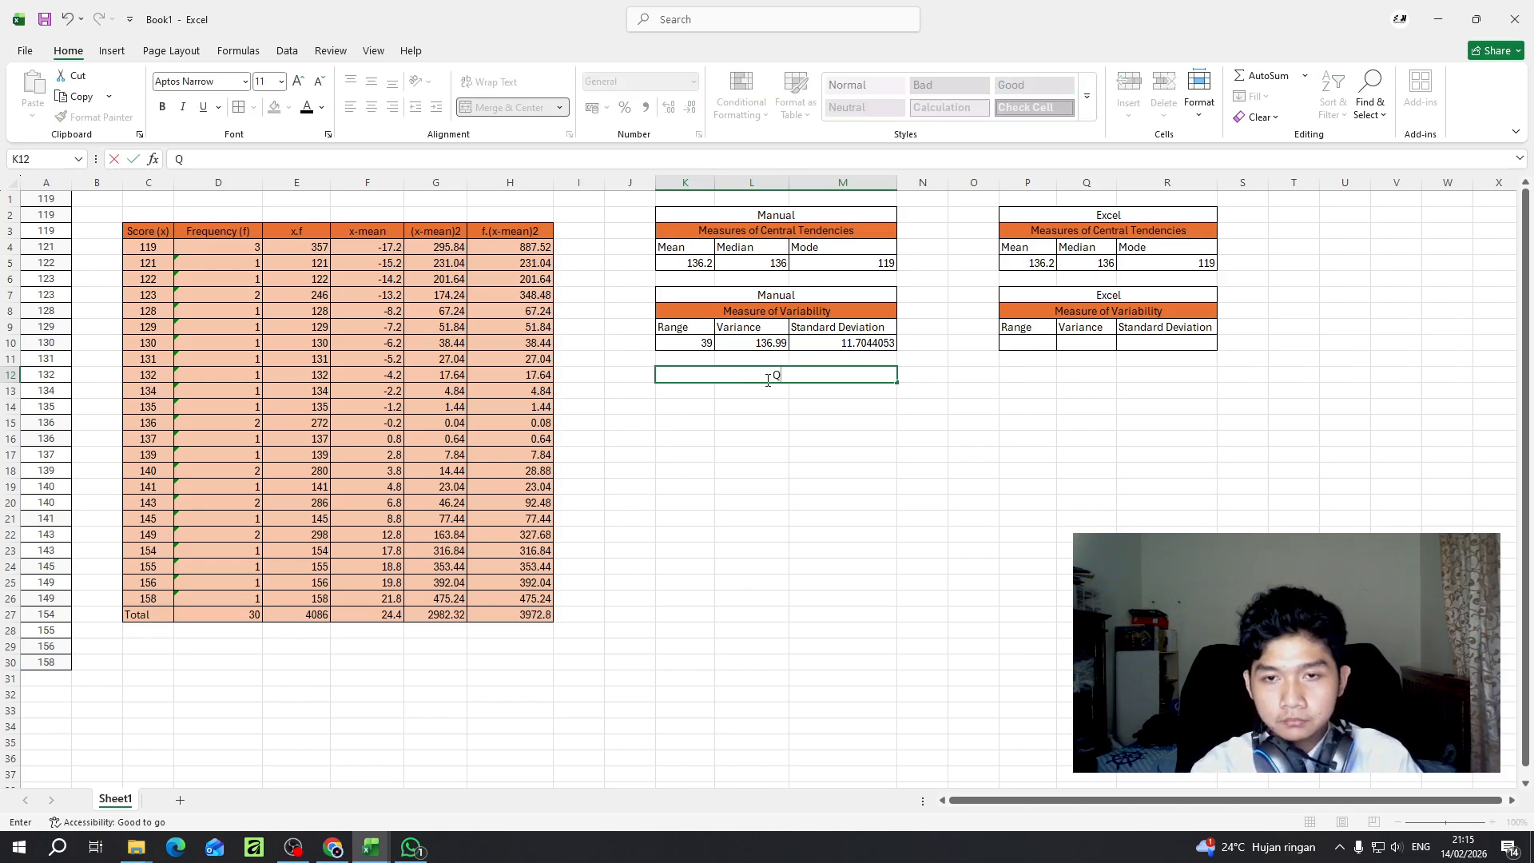
type("uartiles")
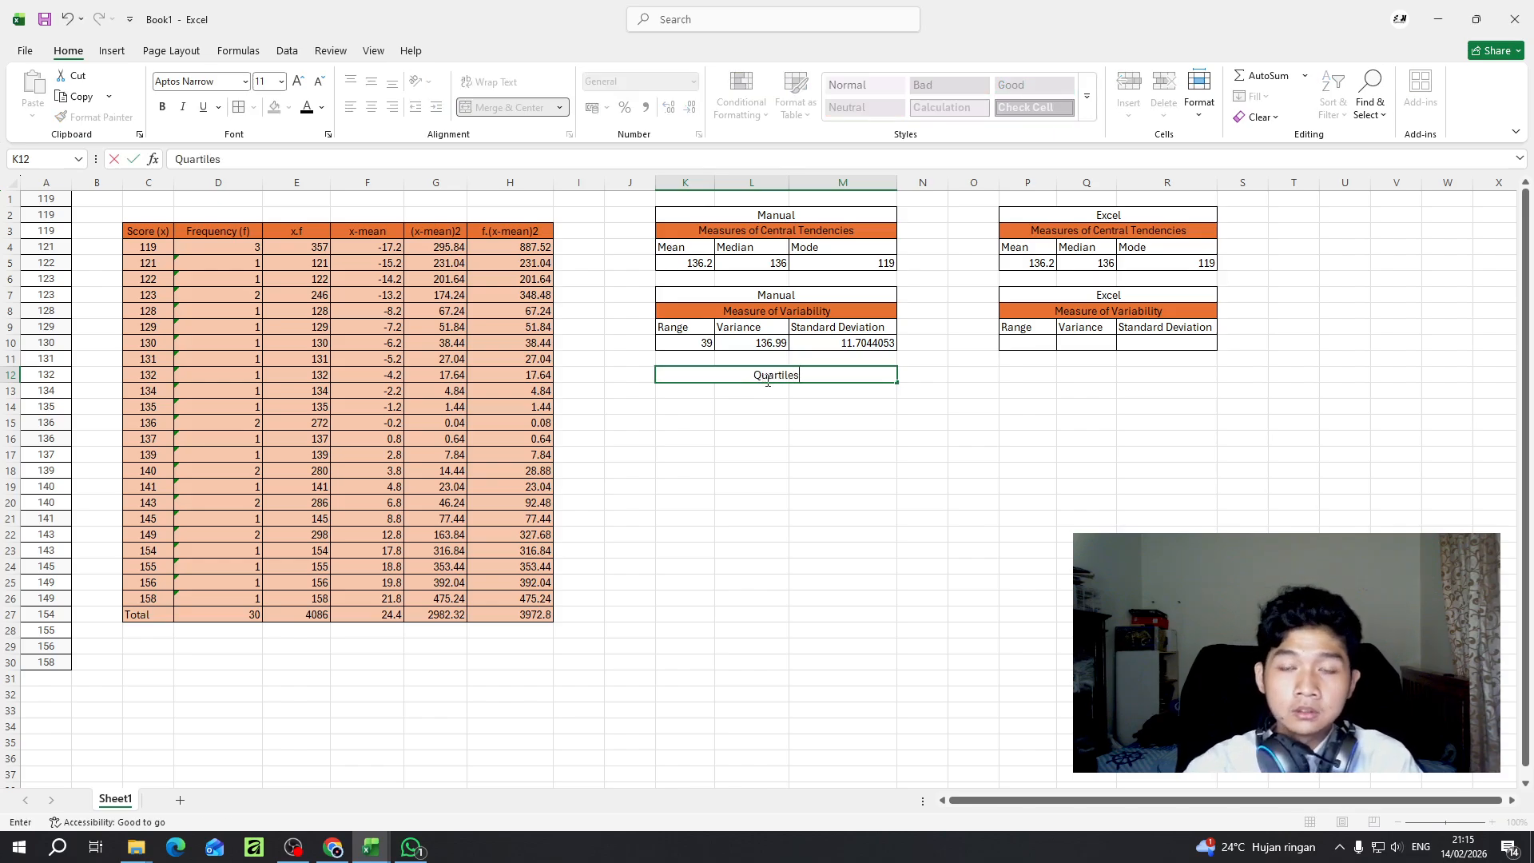
- Enter the labels Q1, Q2 and Q3 in K13, L13 and M13 under the Quartiles heading
left_click(690, 391)
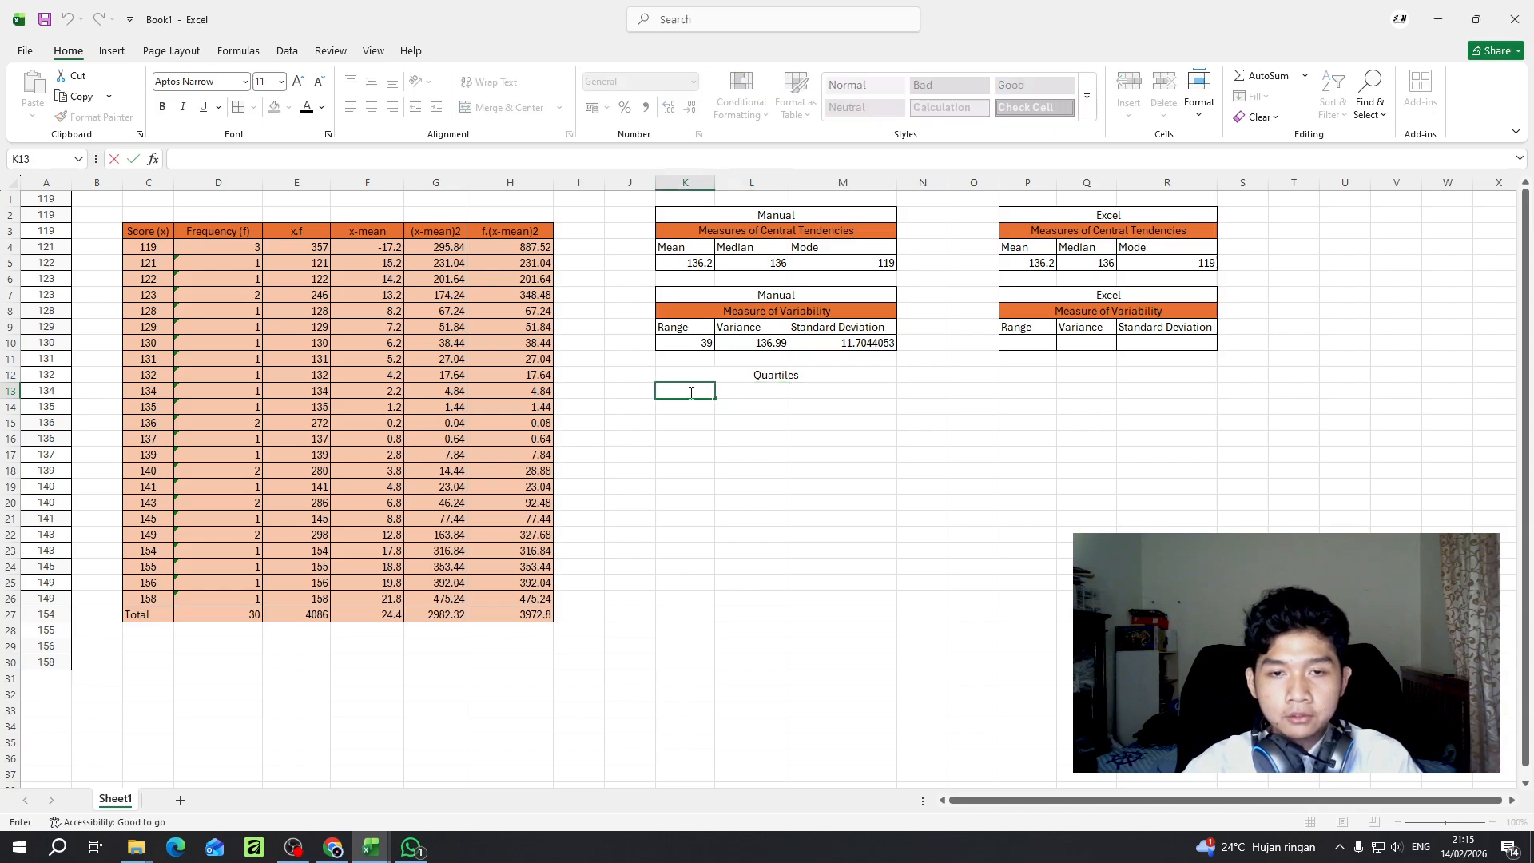
type("Q1")
left_click(757, 391)
type("1")
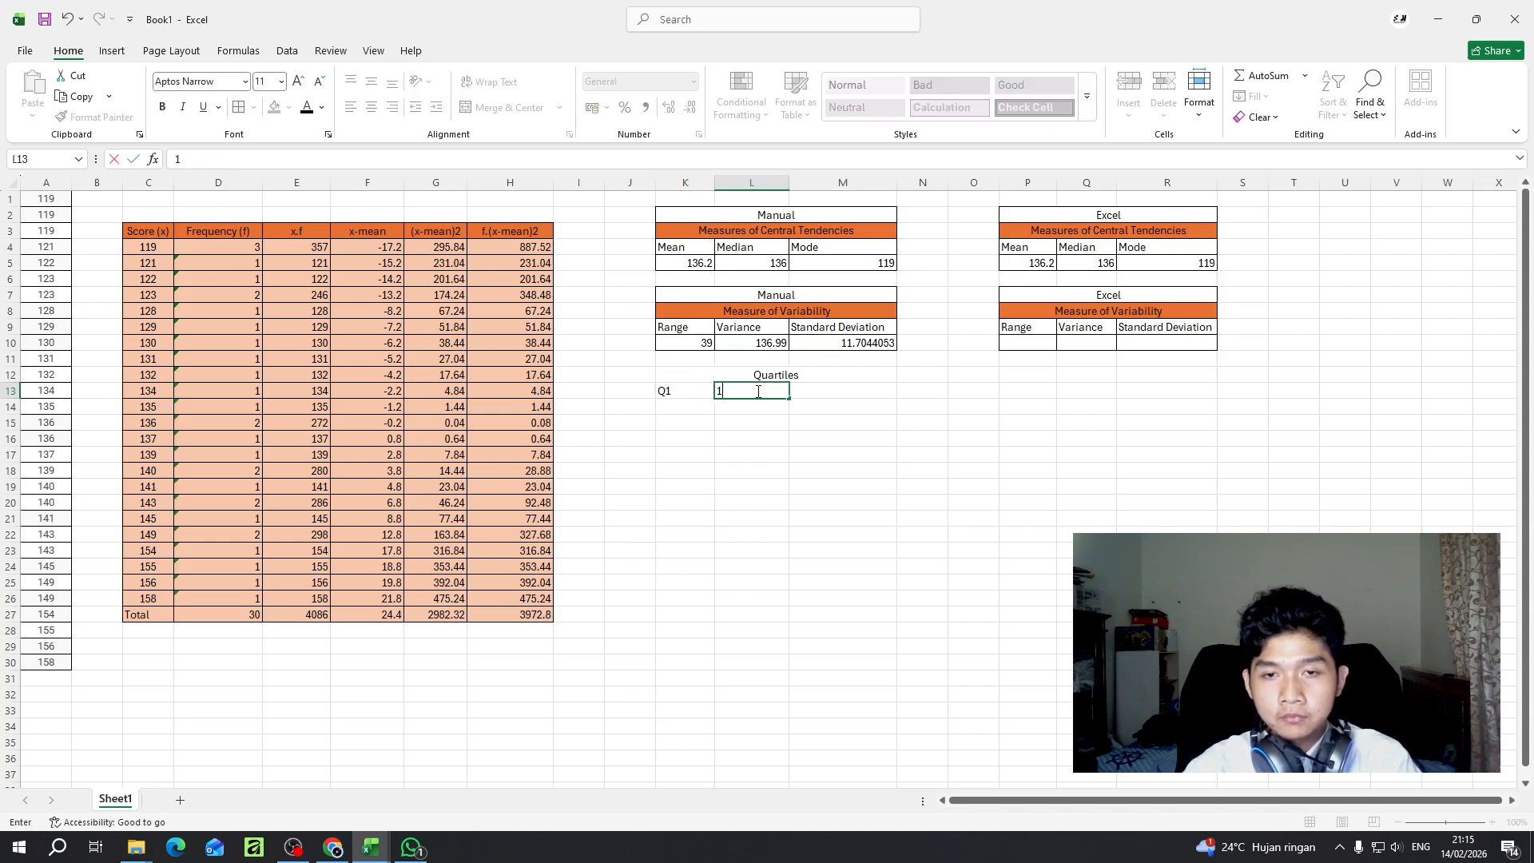
type("Q2")
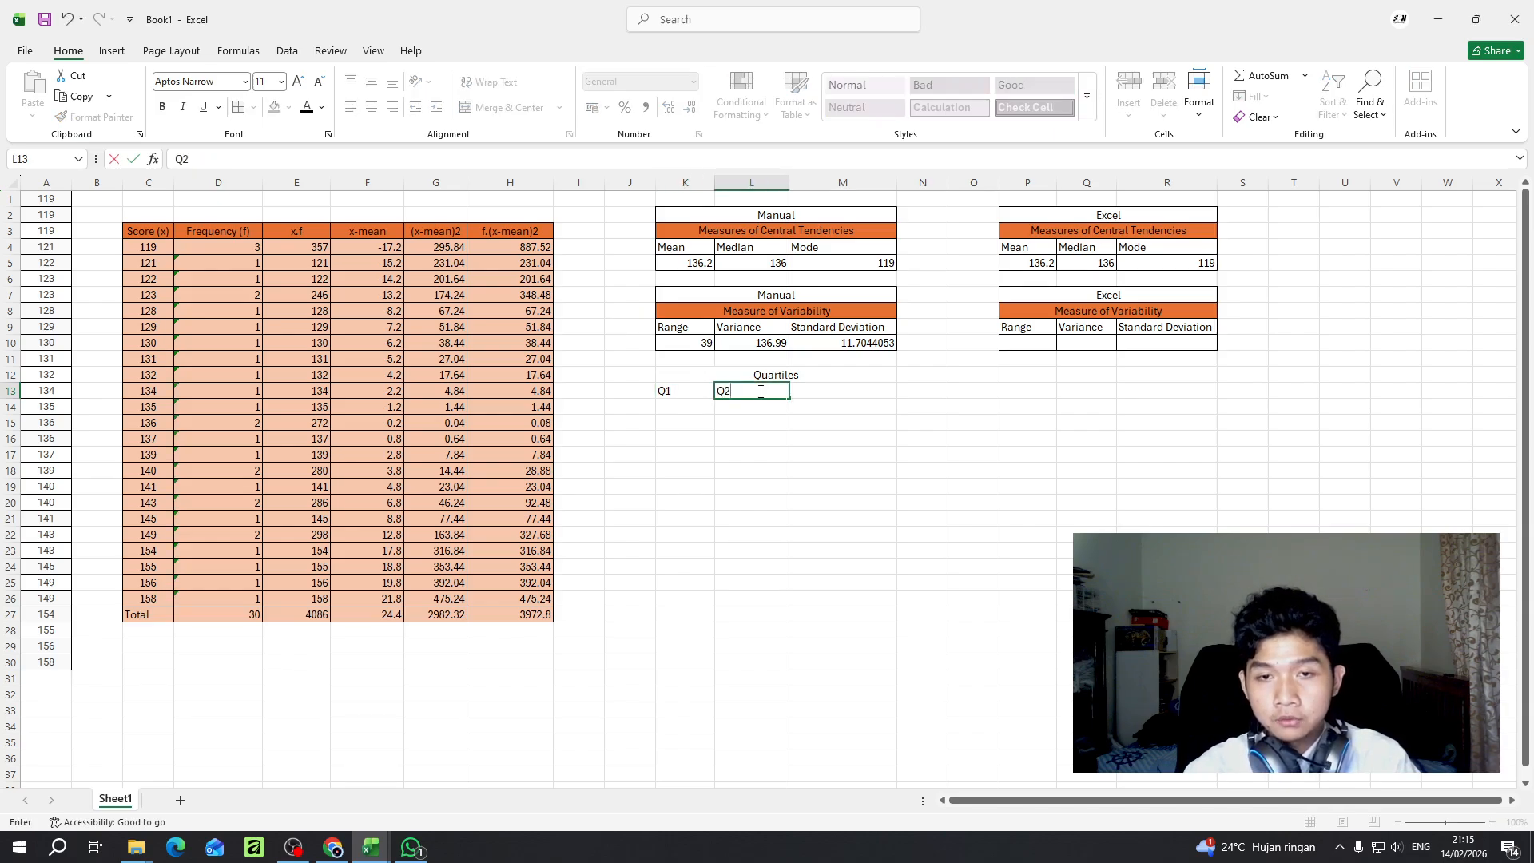
left_click(829, 390)
type("Q3")
key("Return")
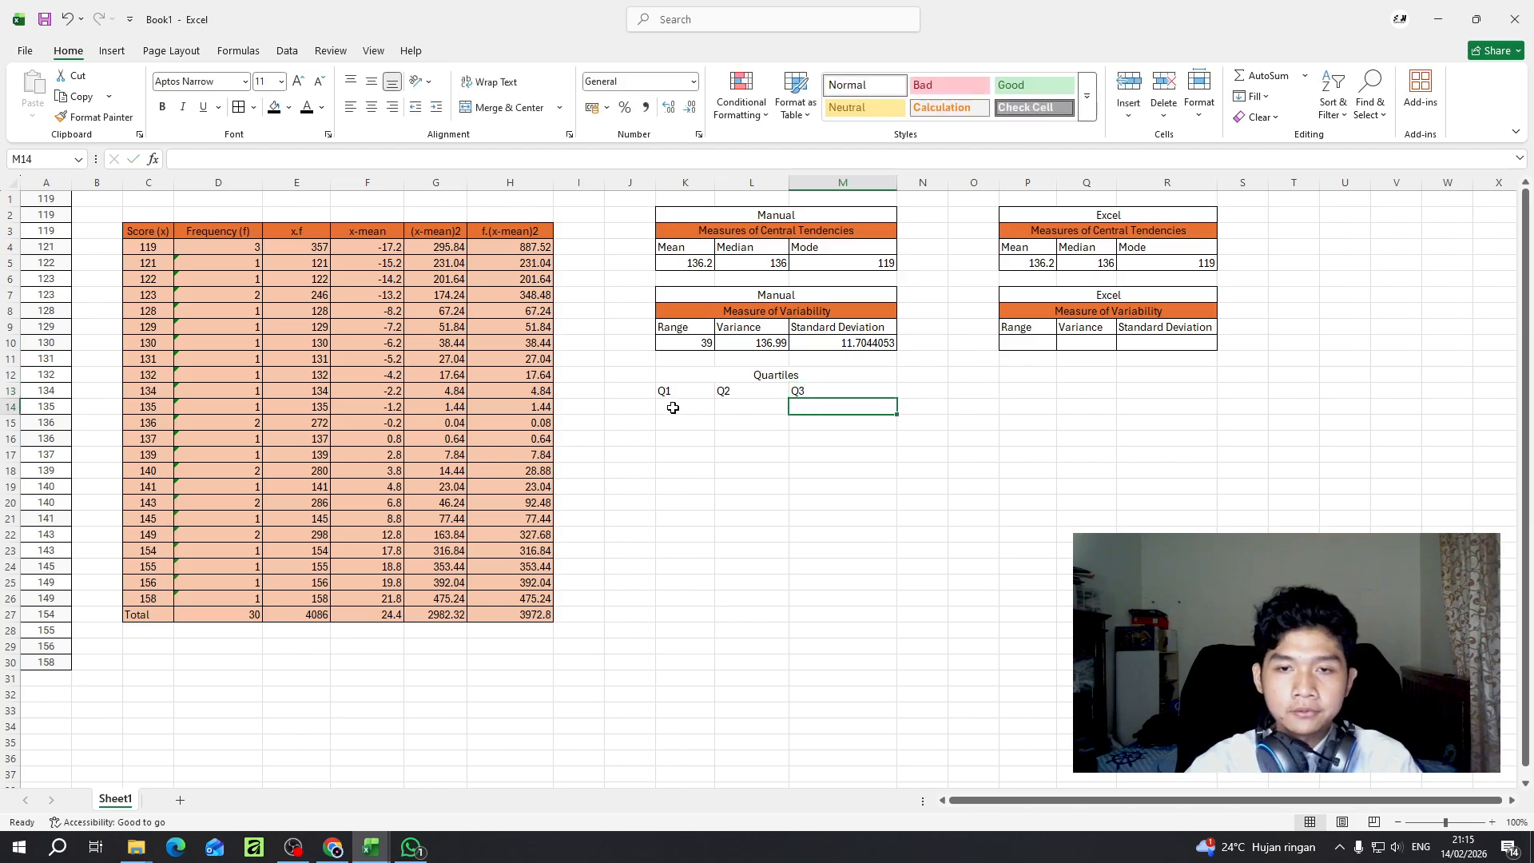
- Widen columns K and L of the manual tables slightly
left_click(675, 405)
left_click_drag(718, 185, 817, 185)
left_click(763, 397)
left_click(692, 406)
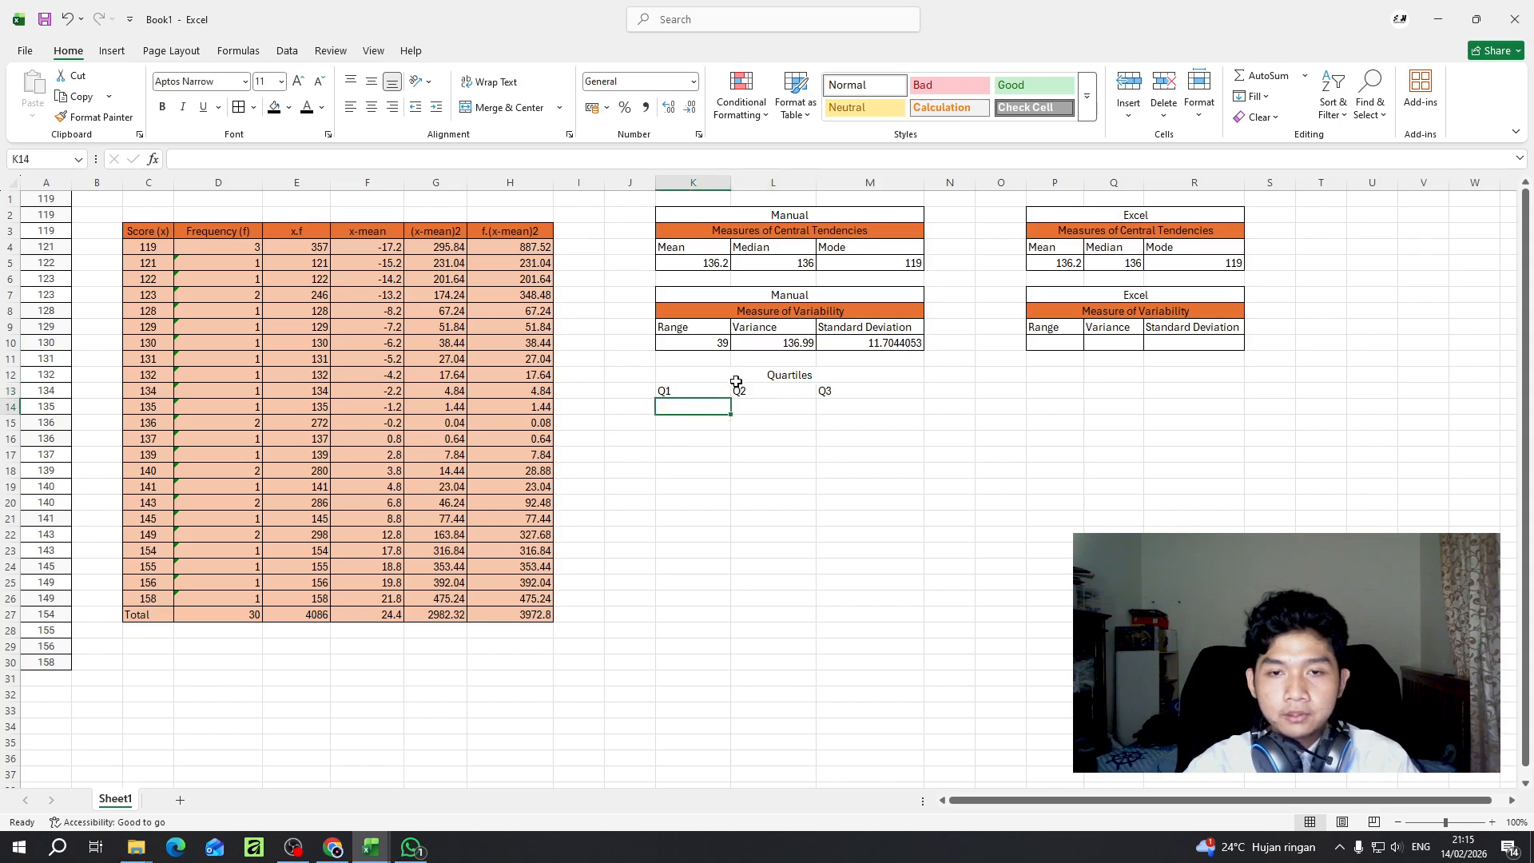
- Add borders to the Quartiles table starting at K12
left_click_drag(739, 376, 777, 424)
left_click(695, 402)
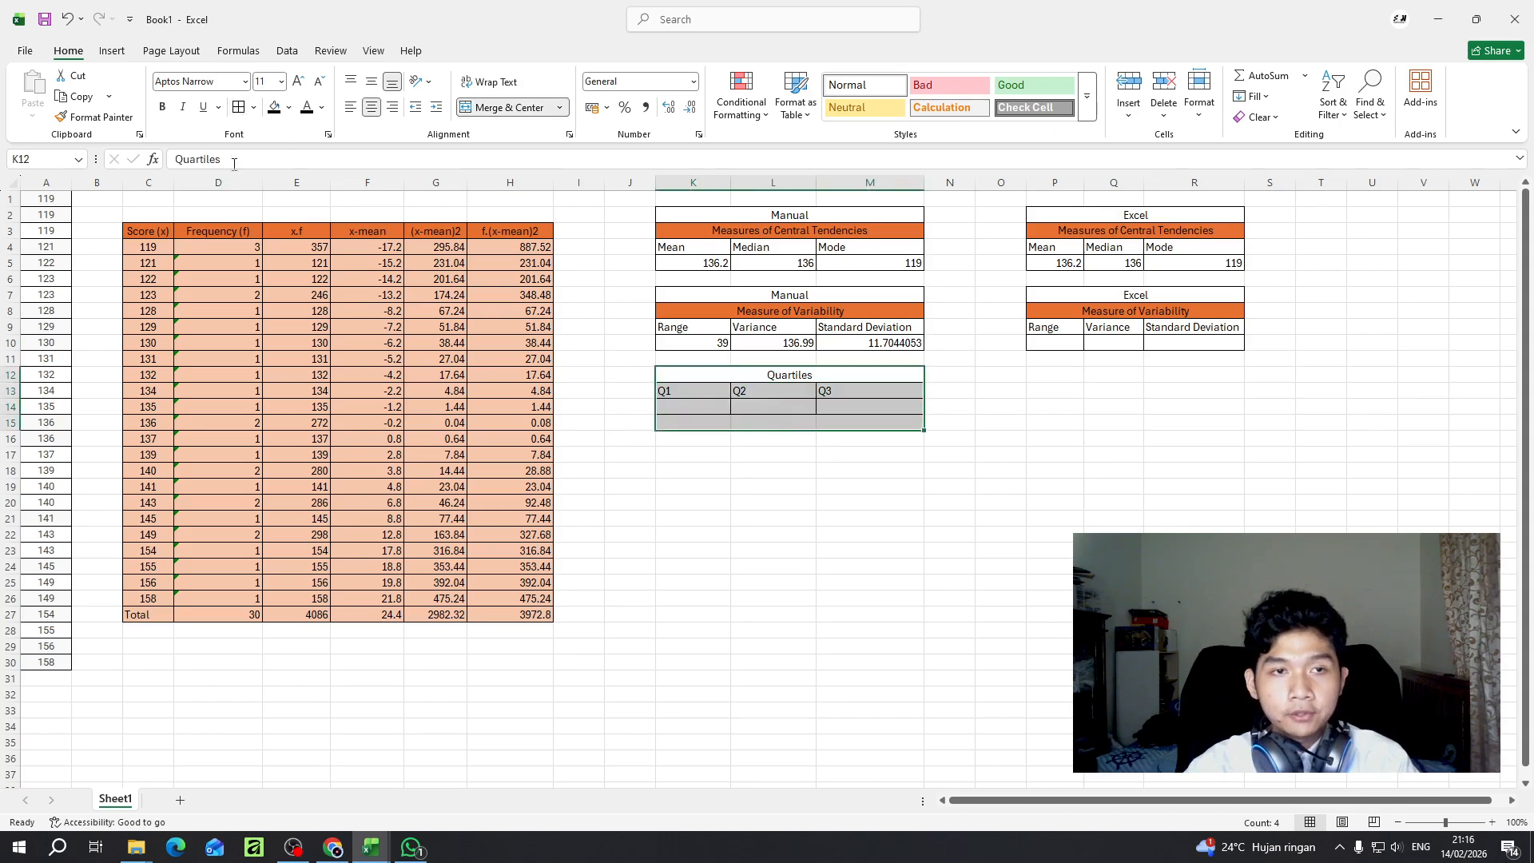
- Enter the Q1 position formula =1/4*(30+1) in K14 of the Quartiles table
left_click(704, 427)
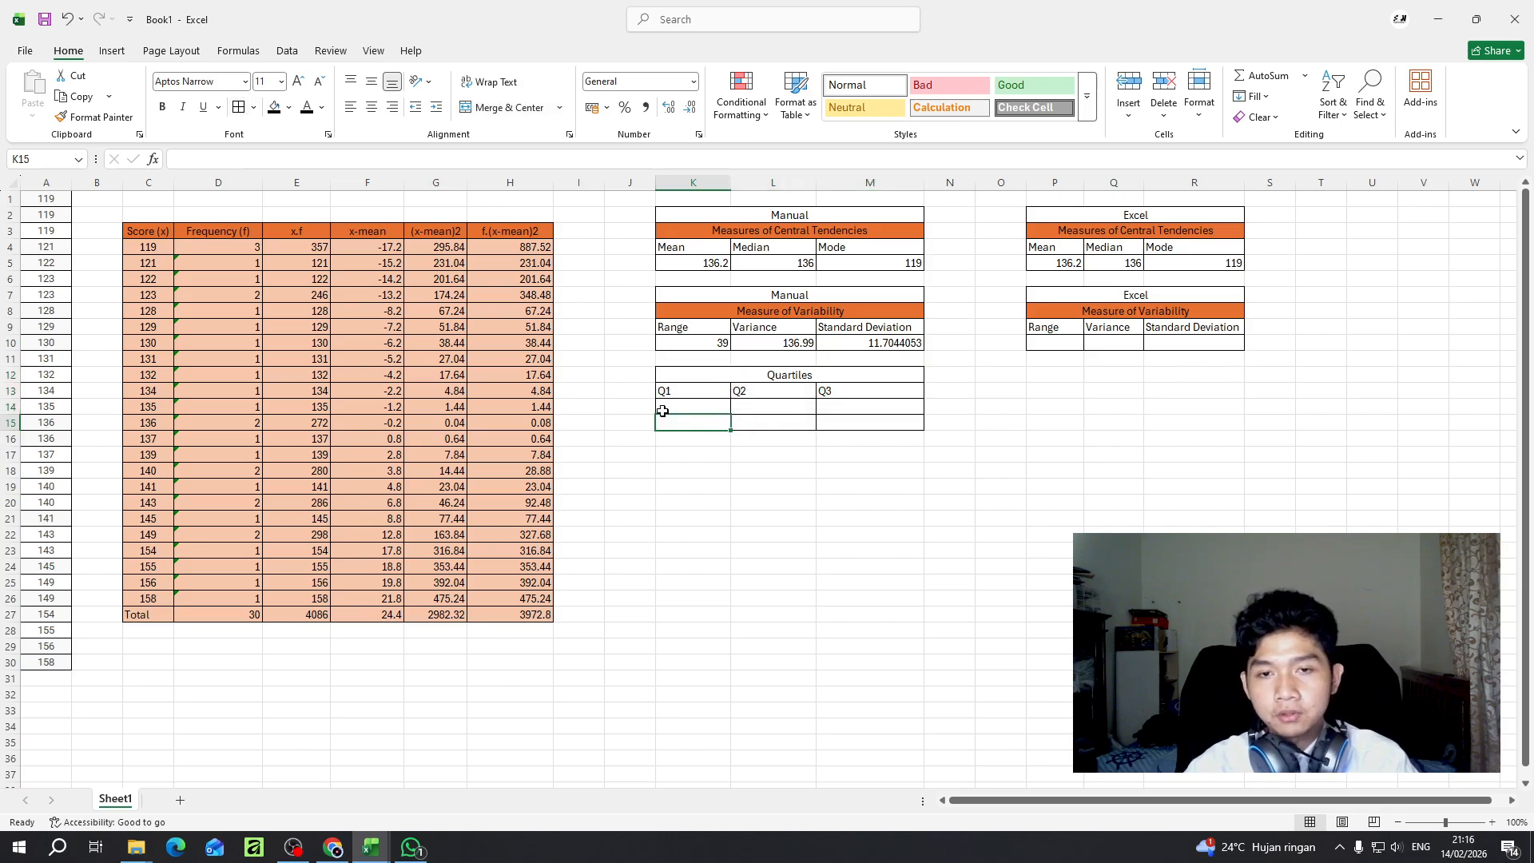
left_click(709, 408)
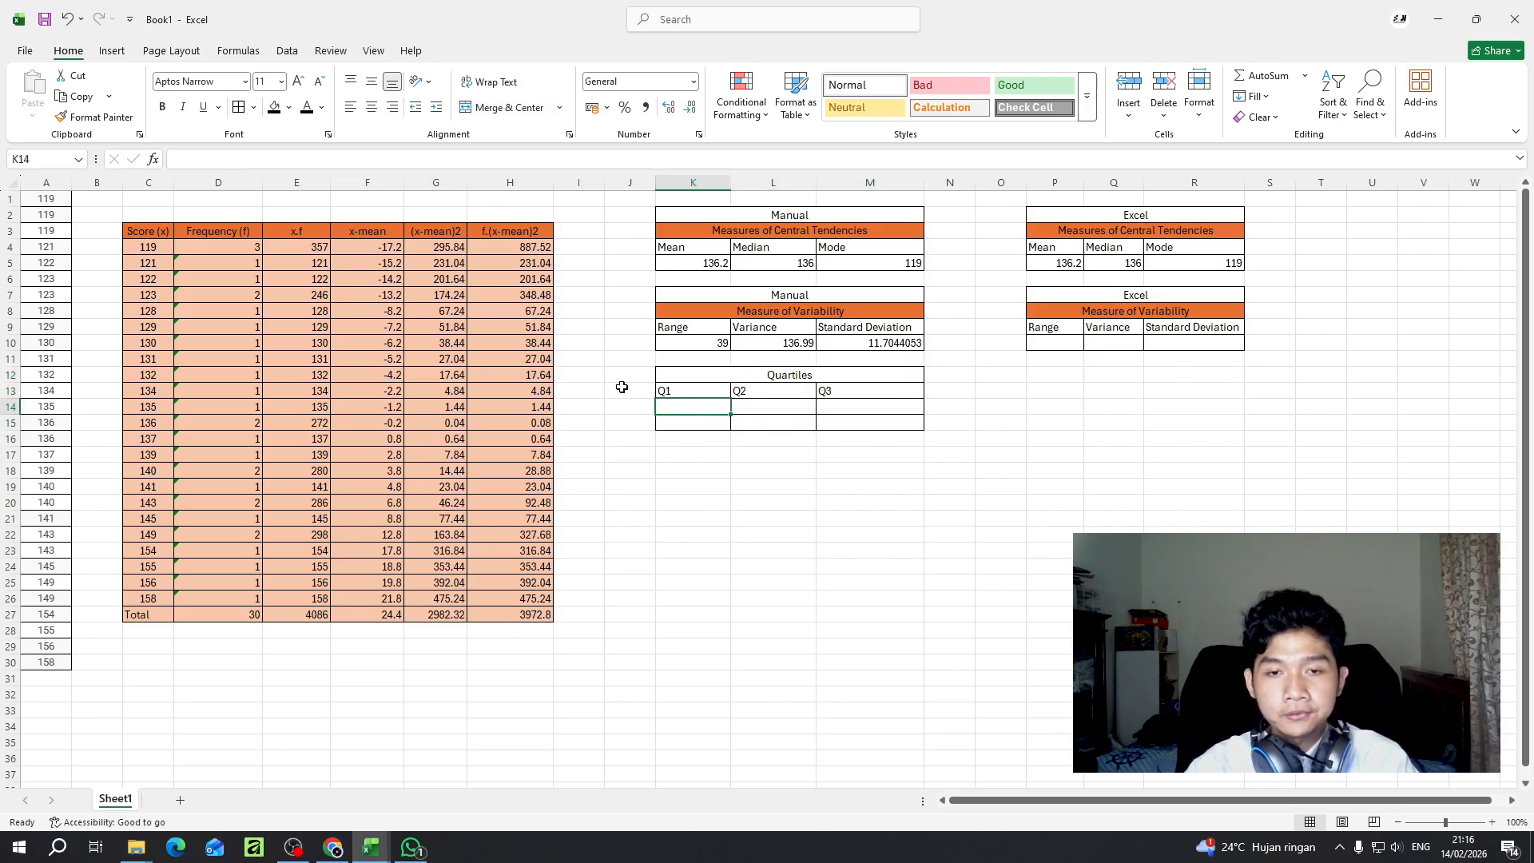
double_click(702, 406)
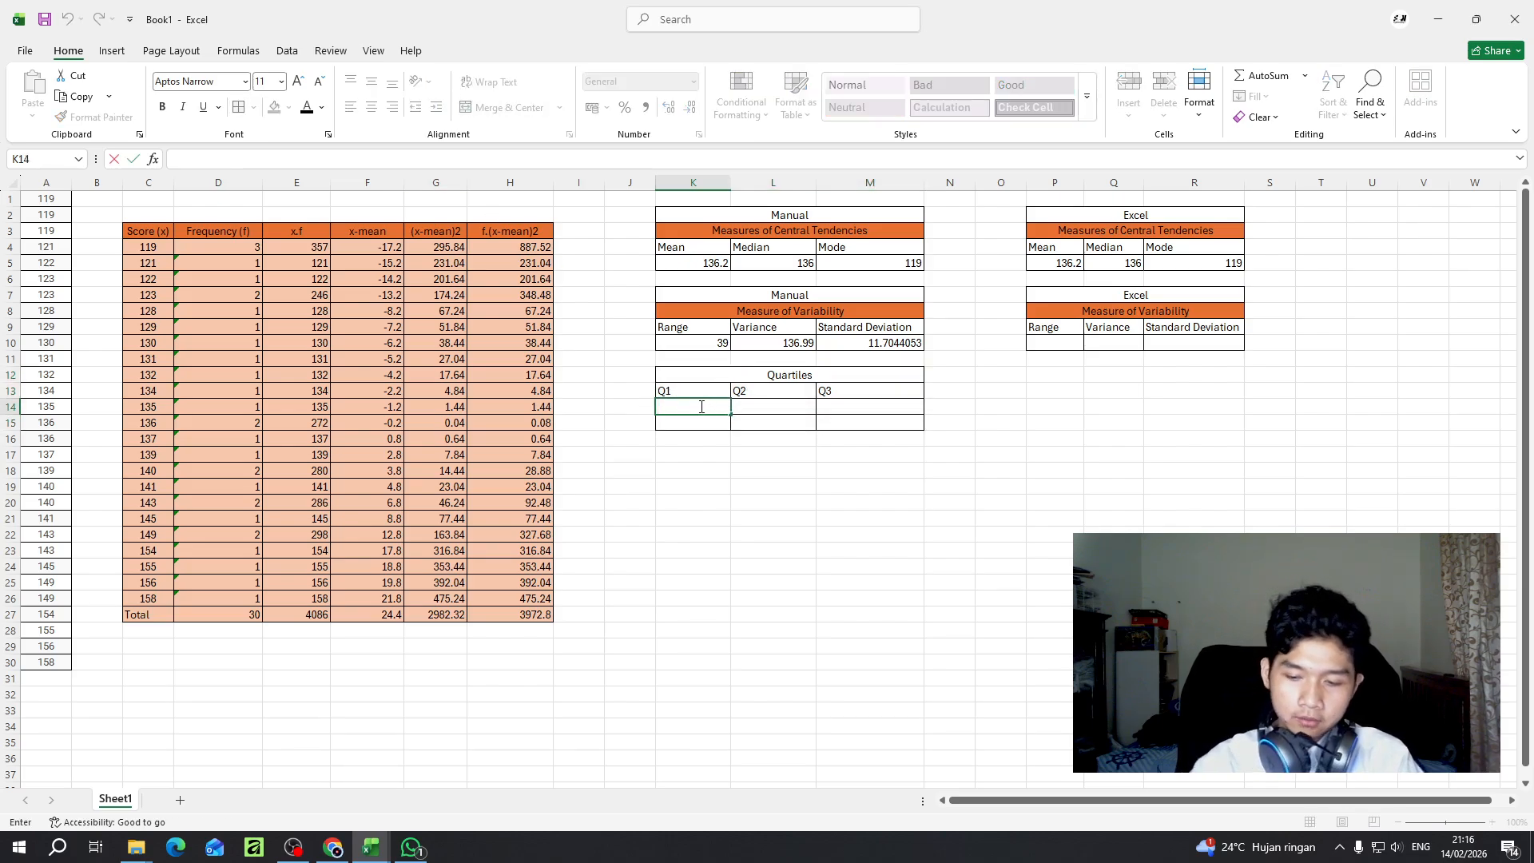
type("=")
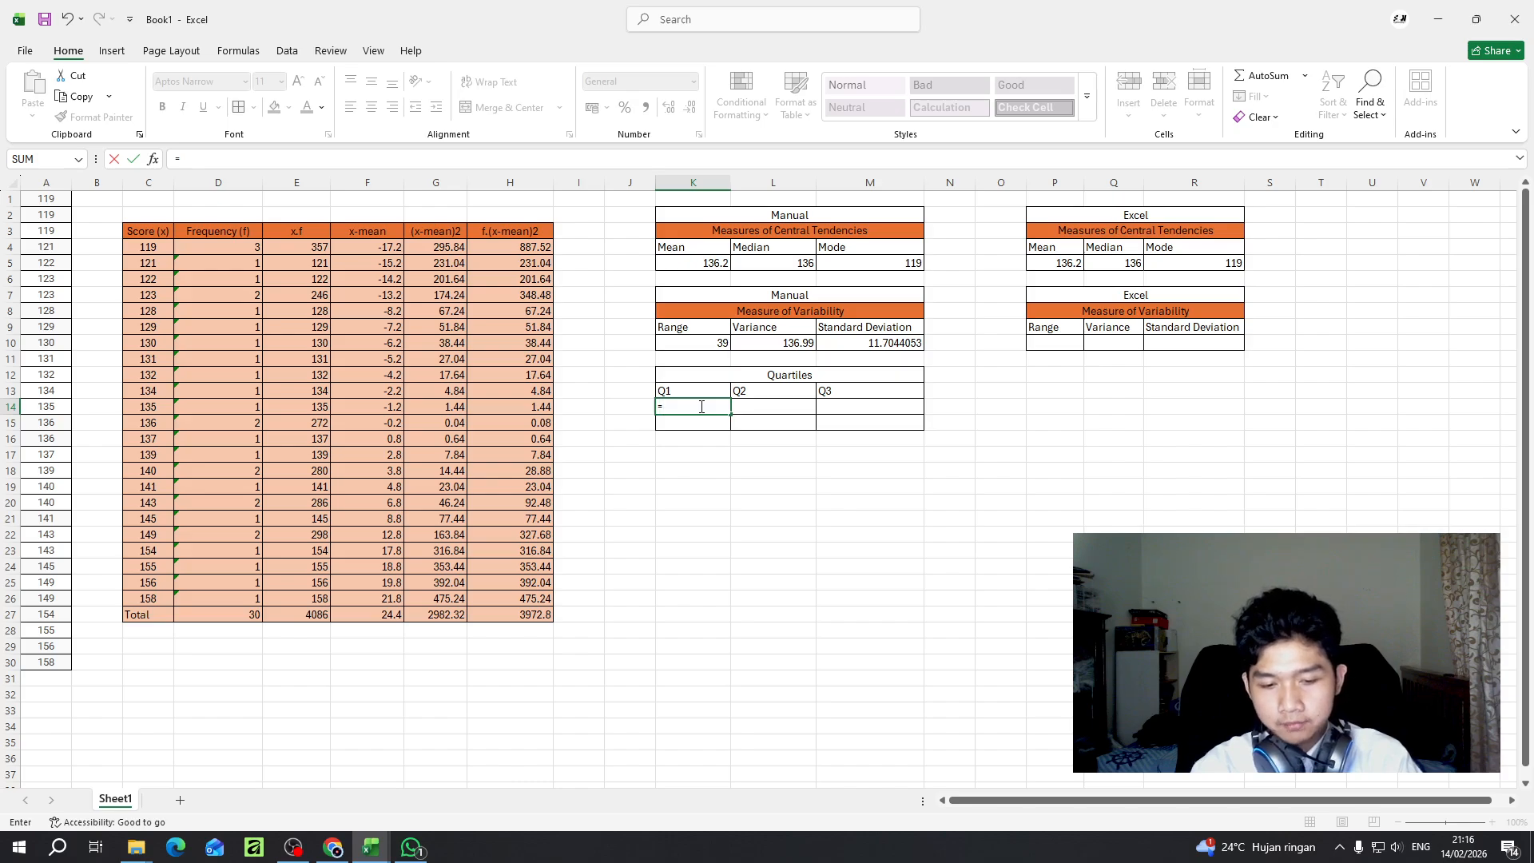
type("1/4*(30+!")
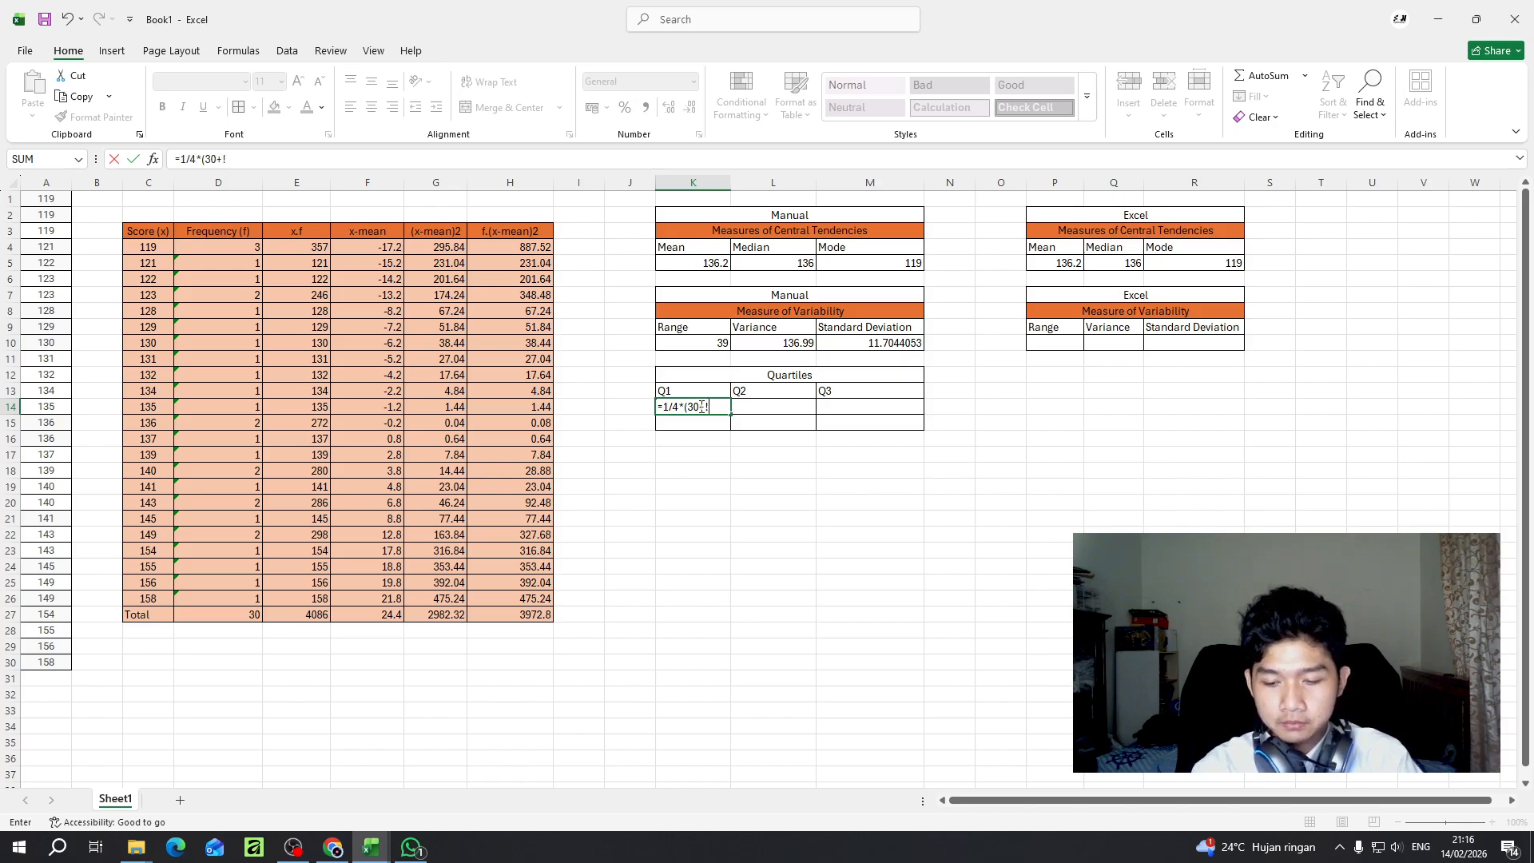
key("Return")
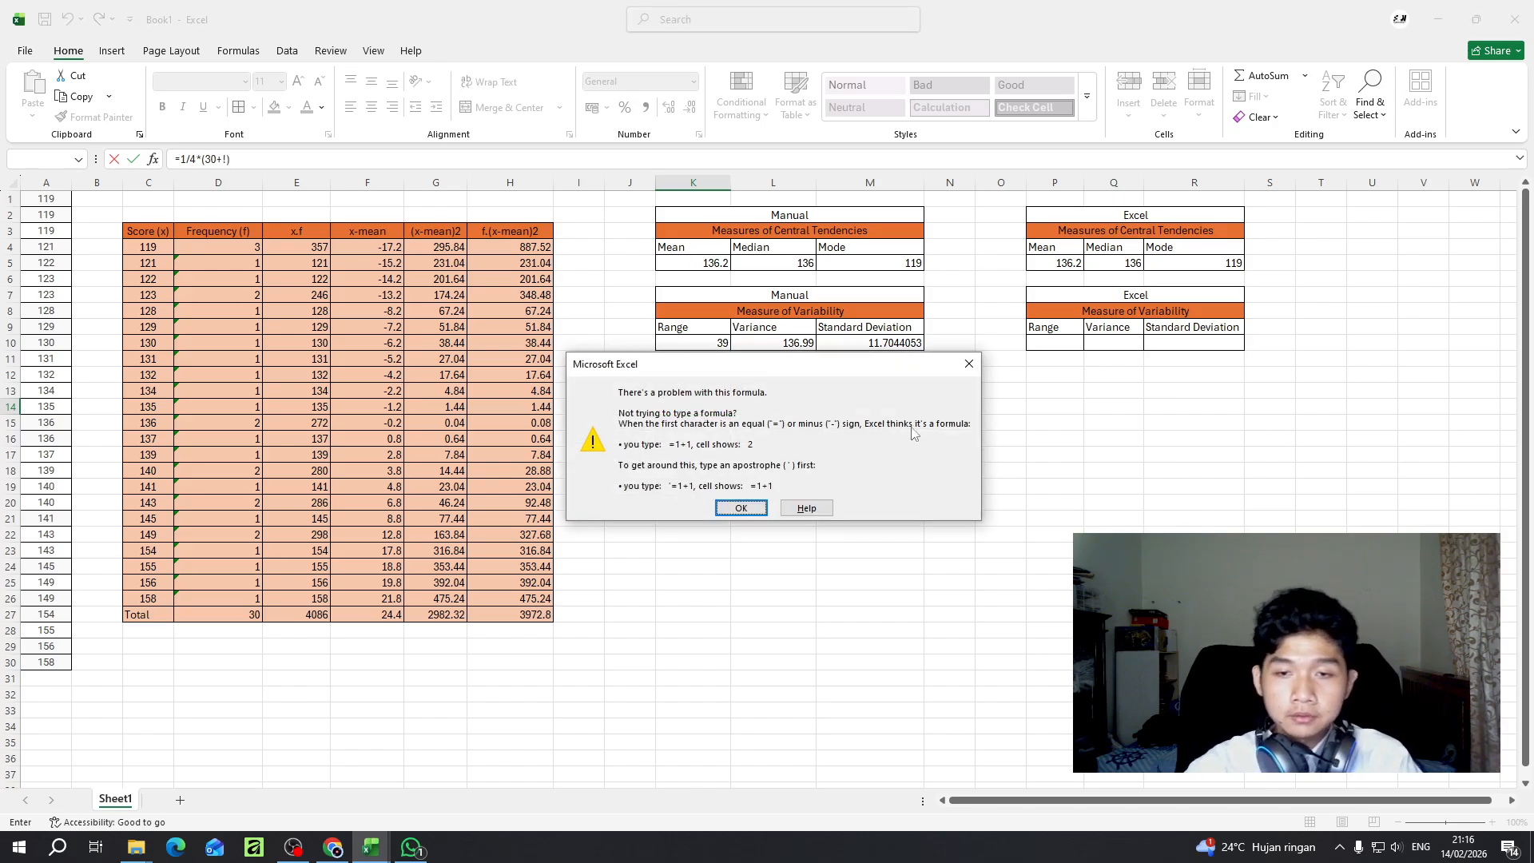
left_click(969, 364)
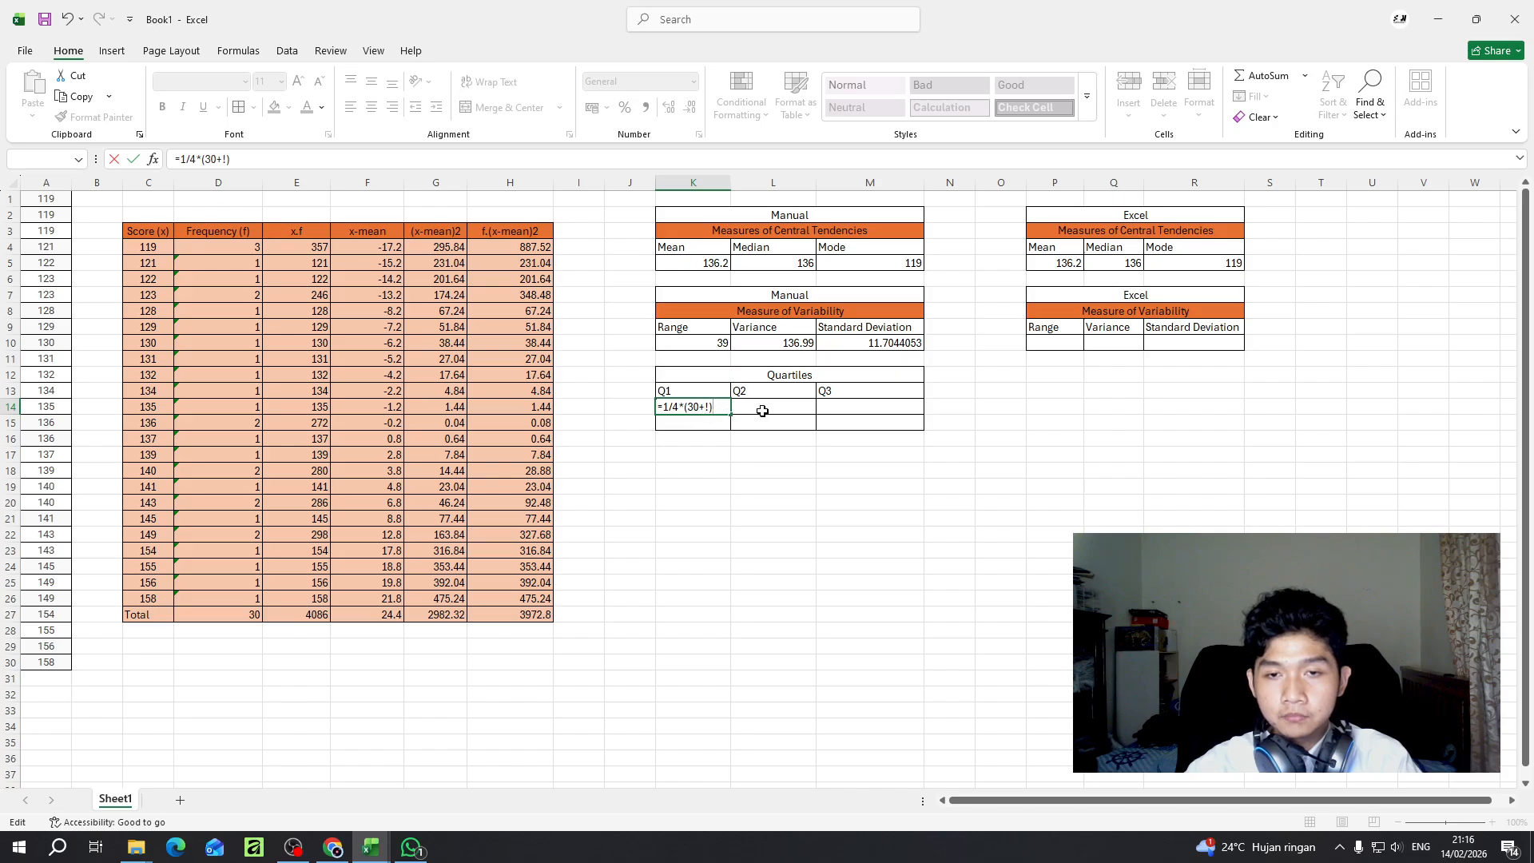
type("1")
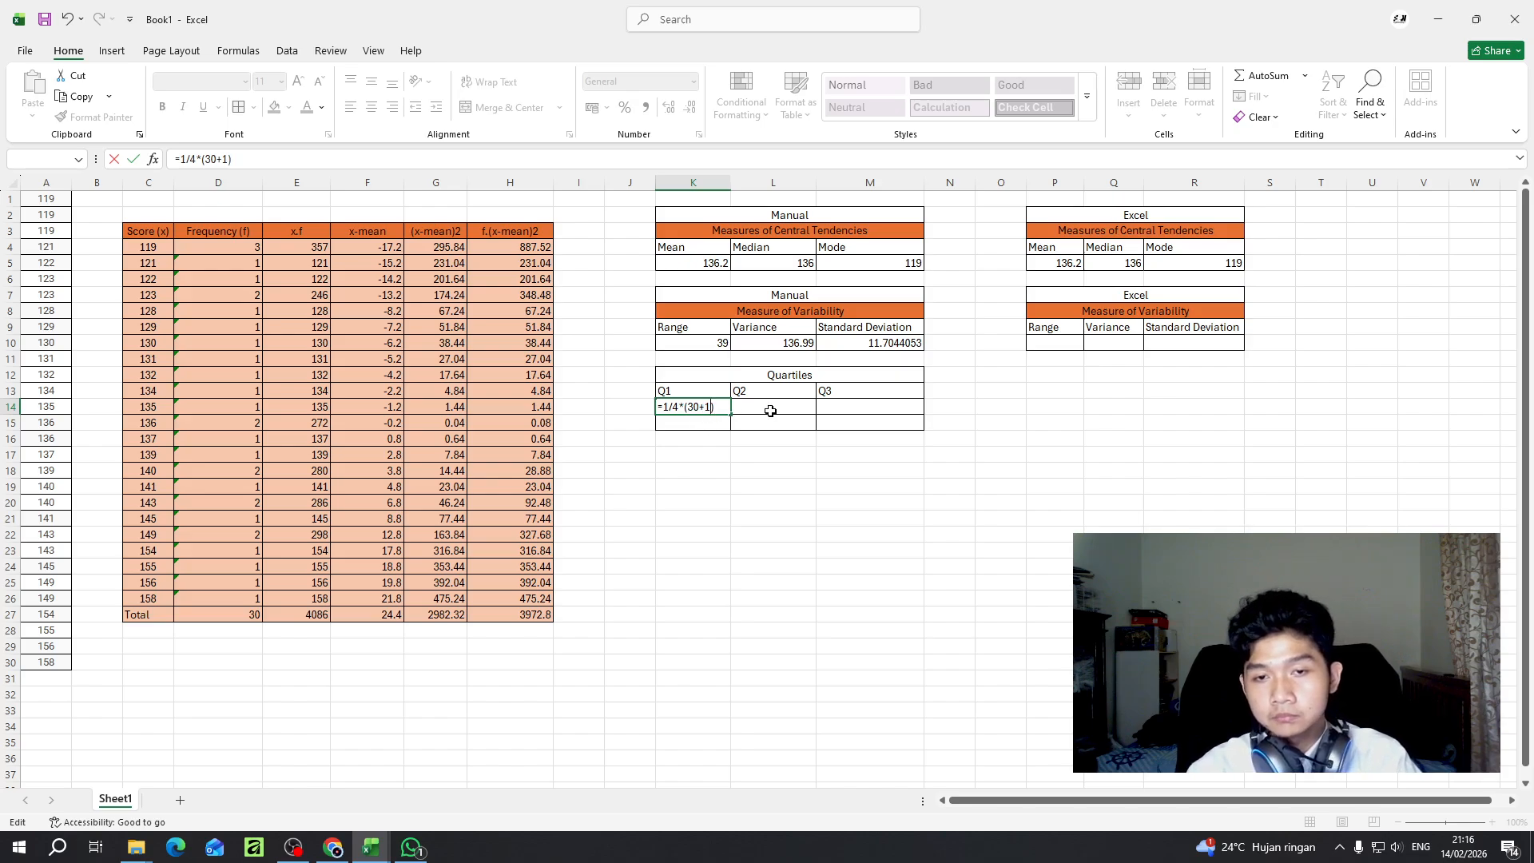
key("Return")
key("Up")
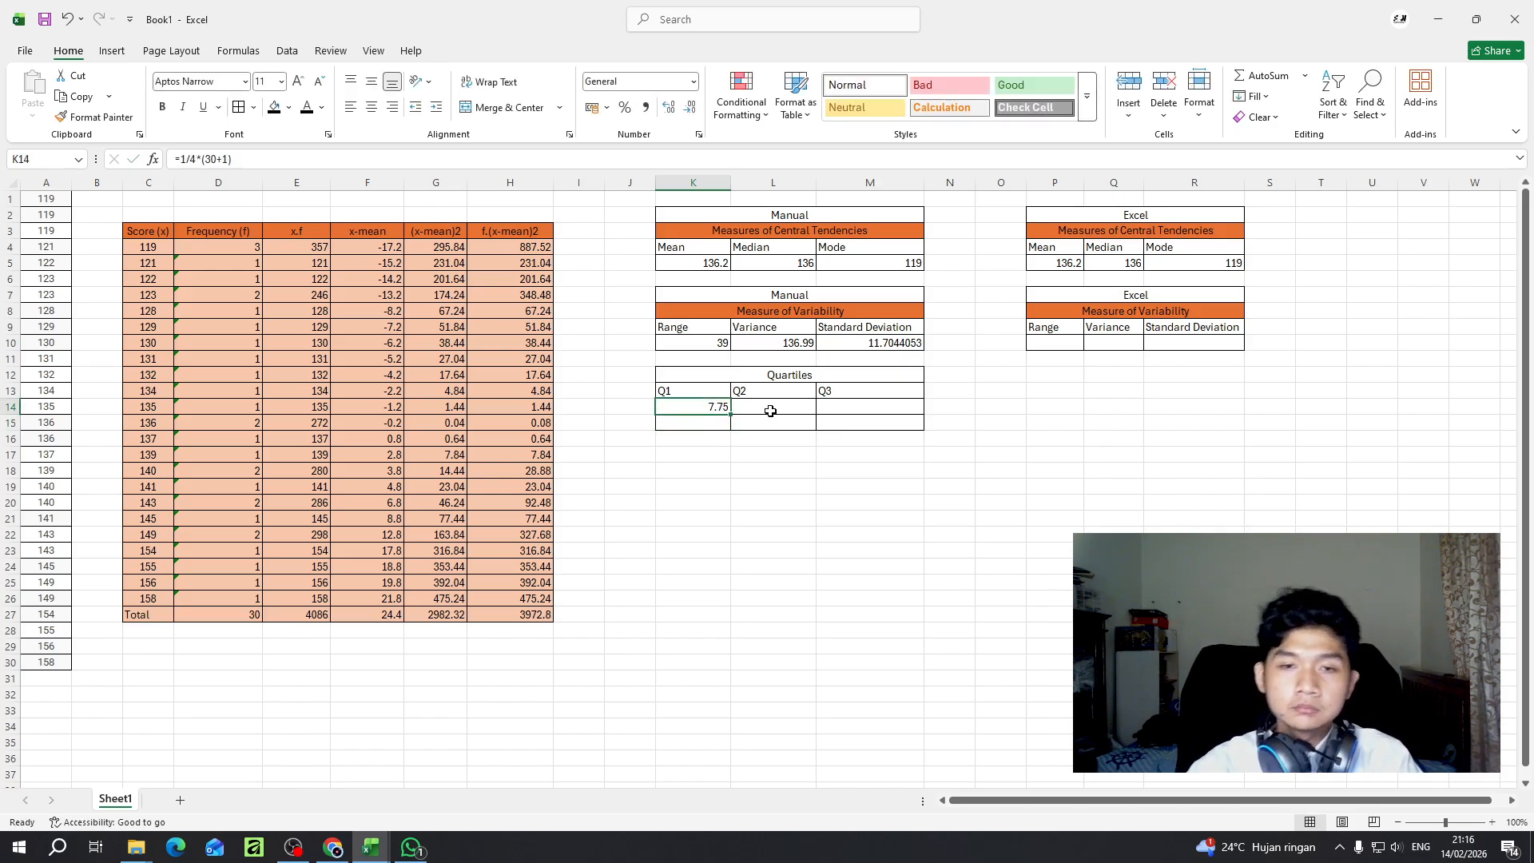
- Try the Q1 position formula in K14 as =1/4*(30-1)
left_click(229, 159)
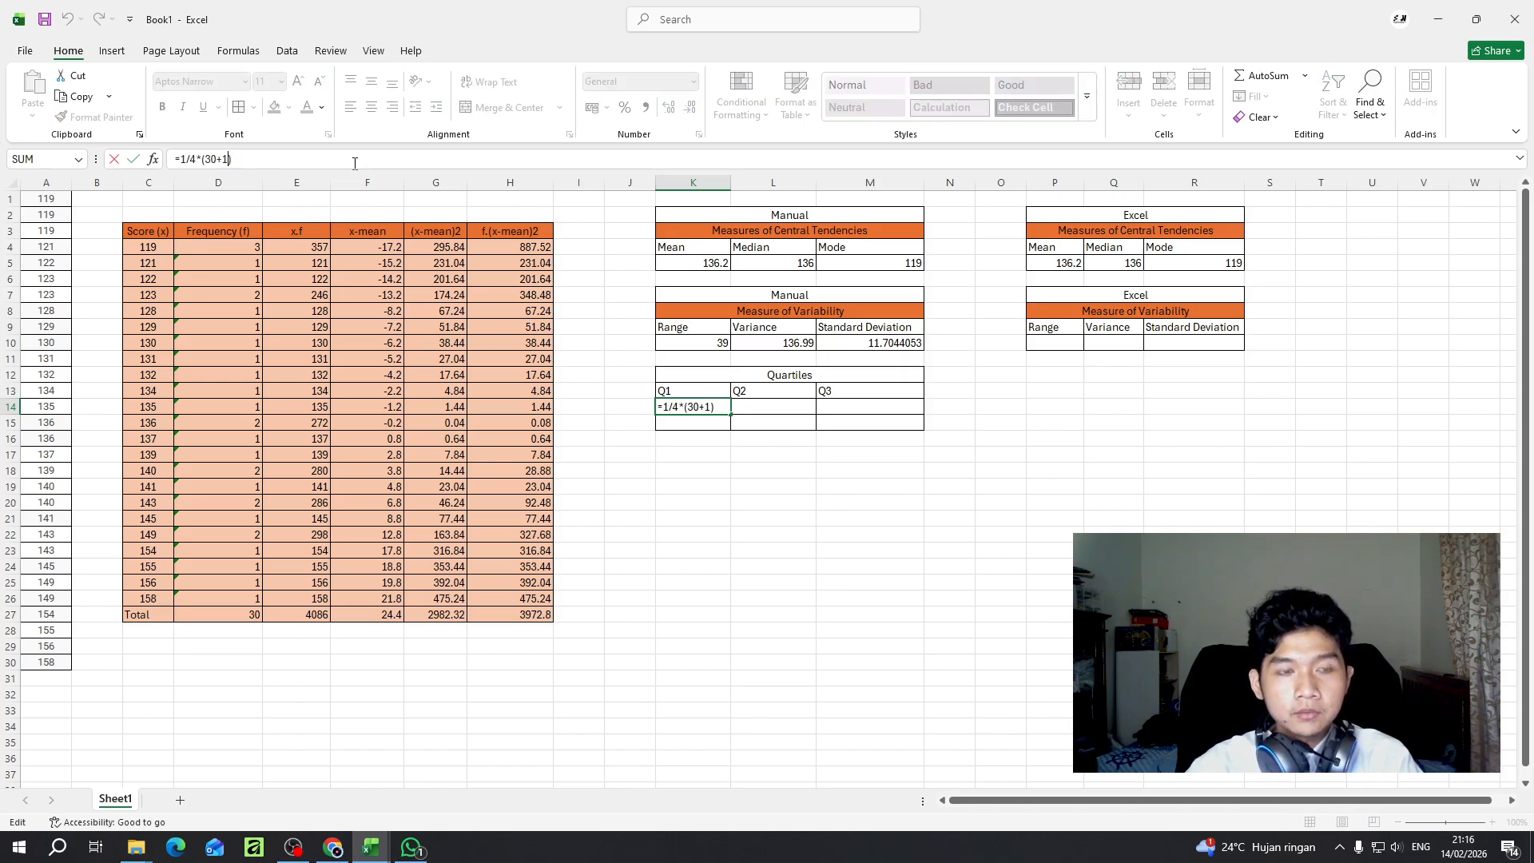
key("BackSpace")
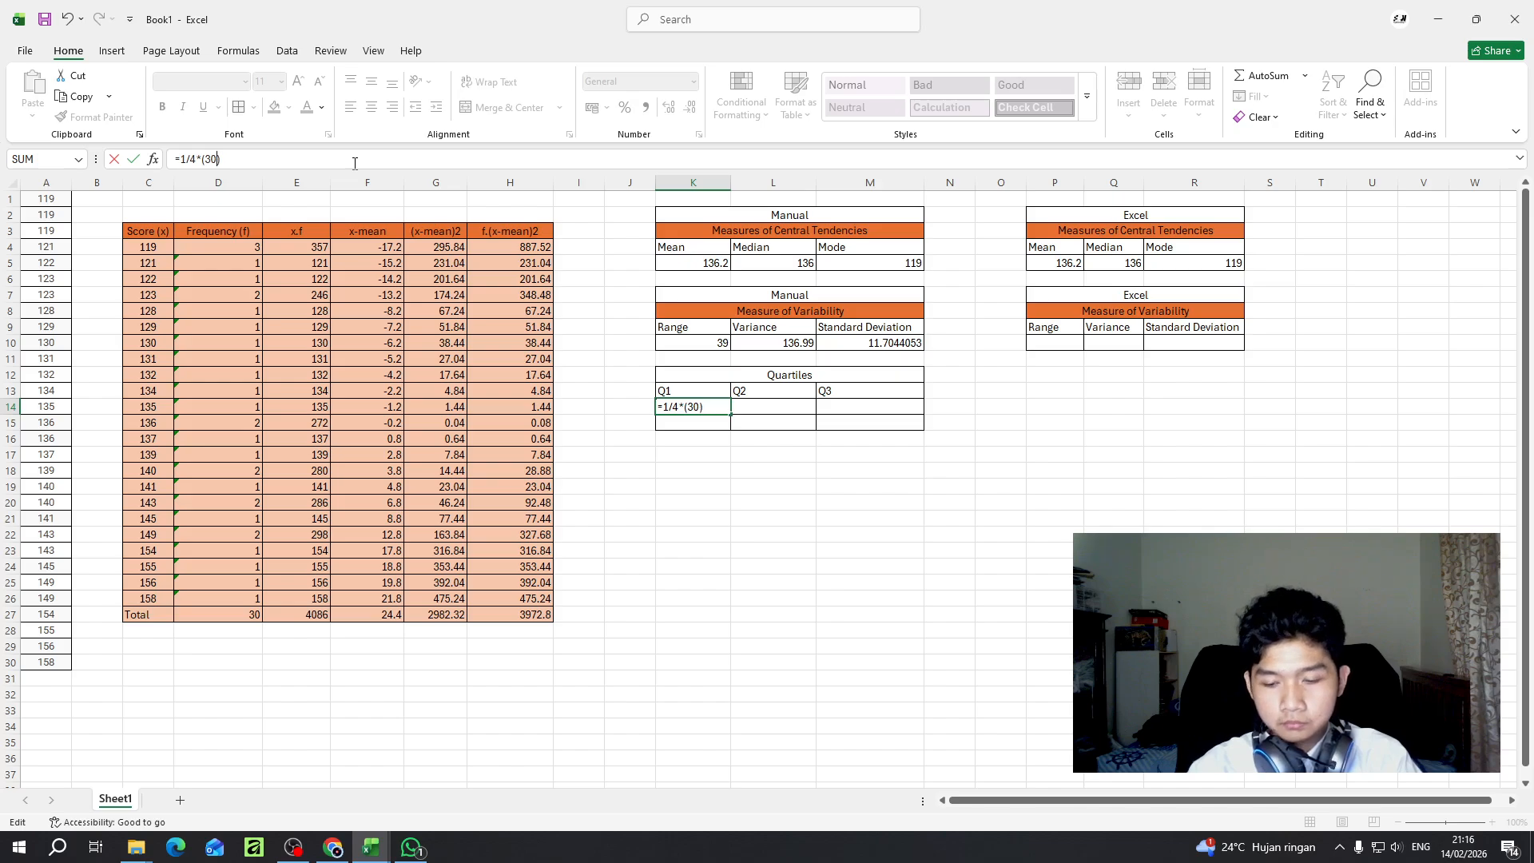
type("-1")
key("Return")
key("Up")
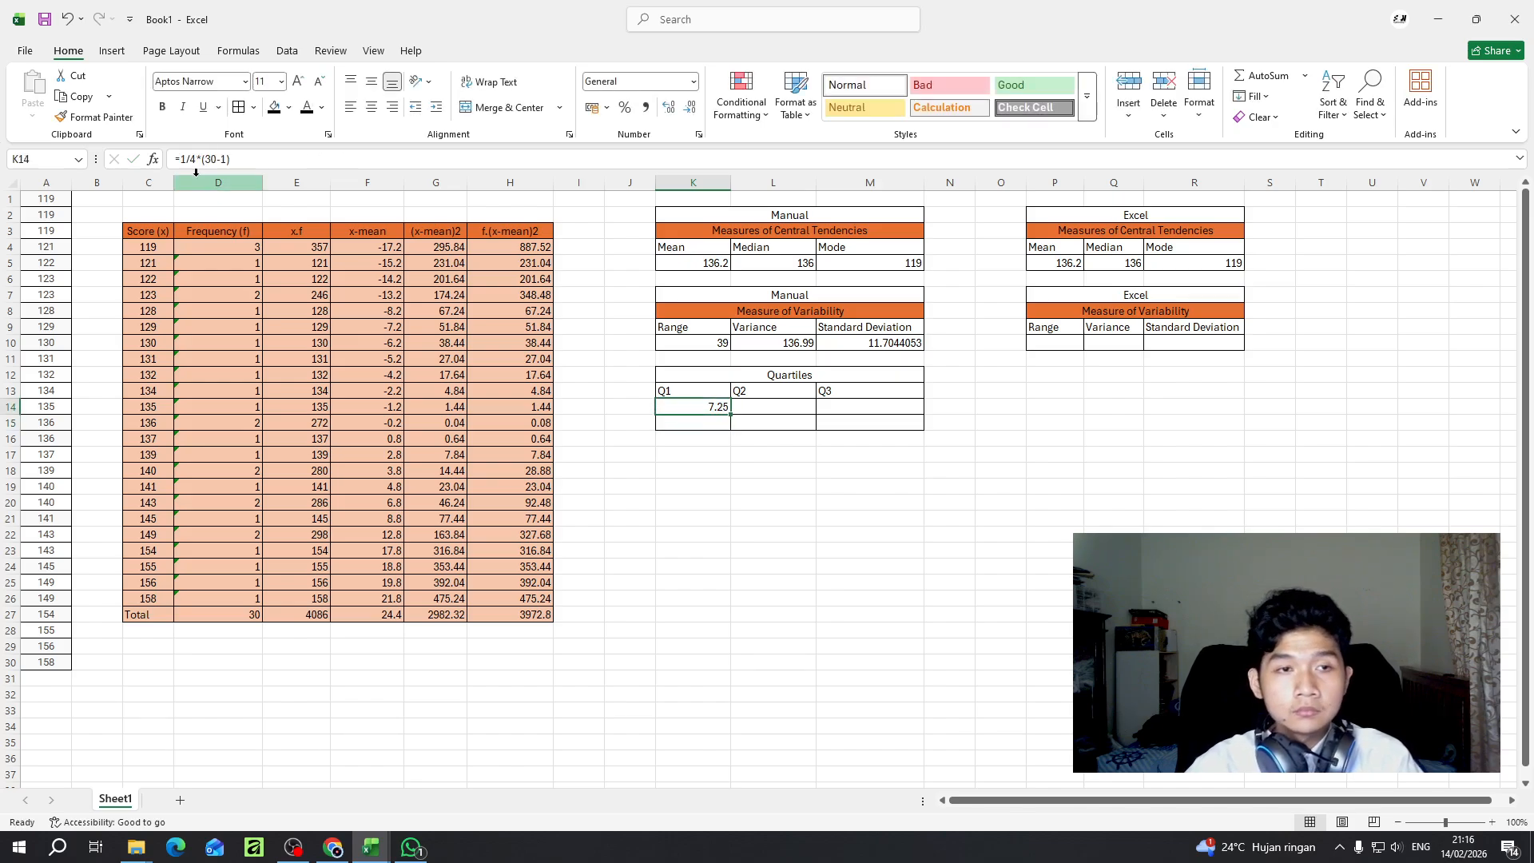
- Restore the Q1 position formula in K14 to =1/4*(30+1)
left_click(251, 159)
key("BackSpace")
key("BackSpace")
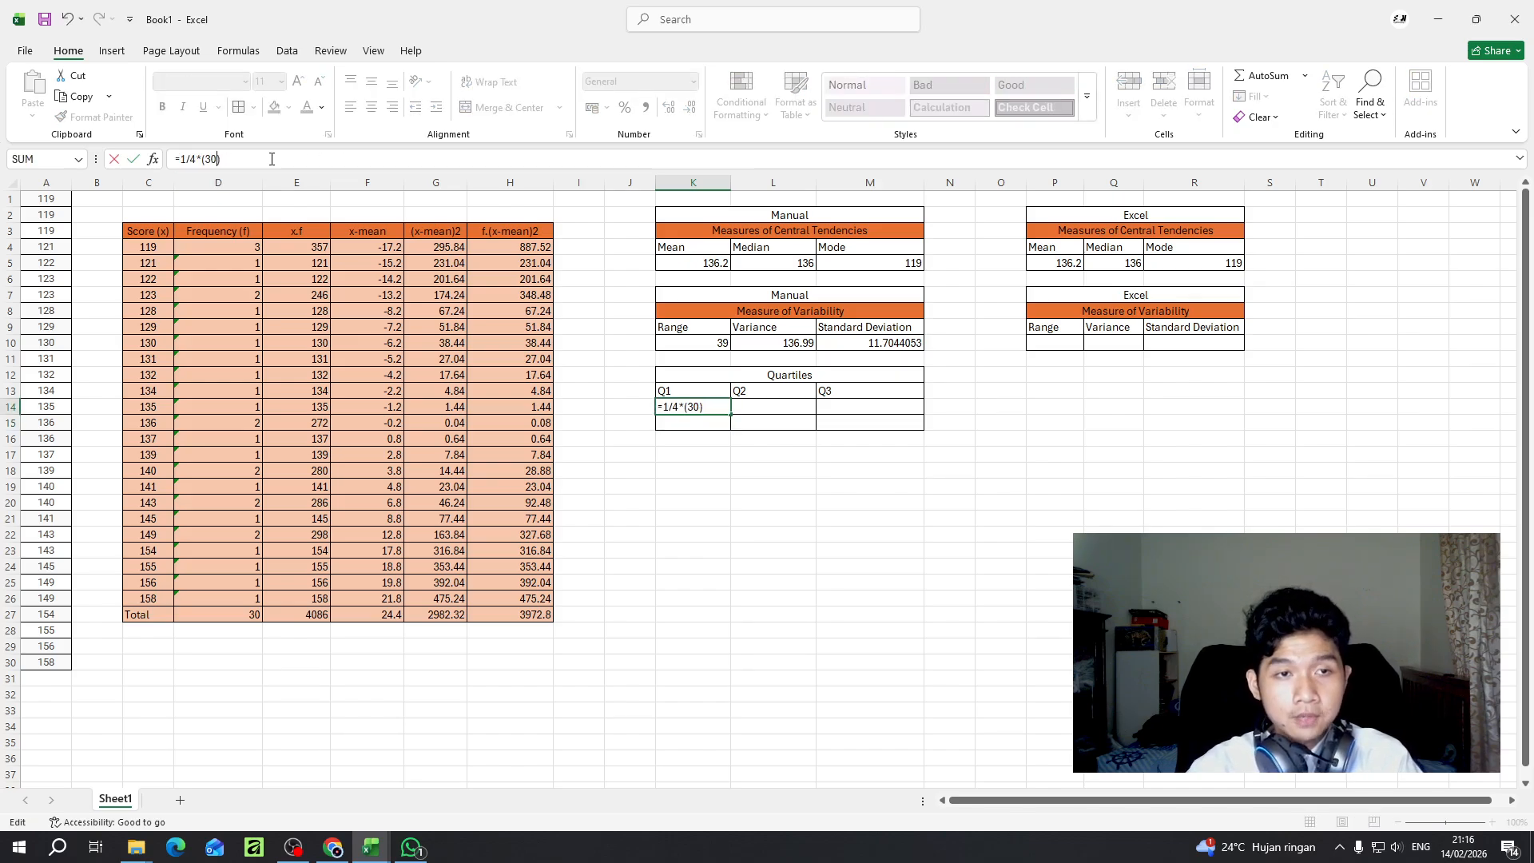
type("+1")
key("Return")
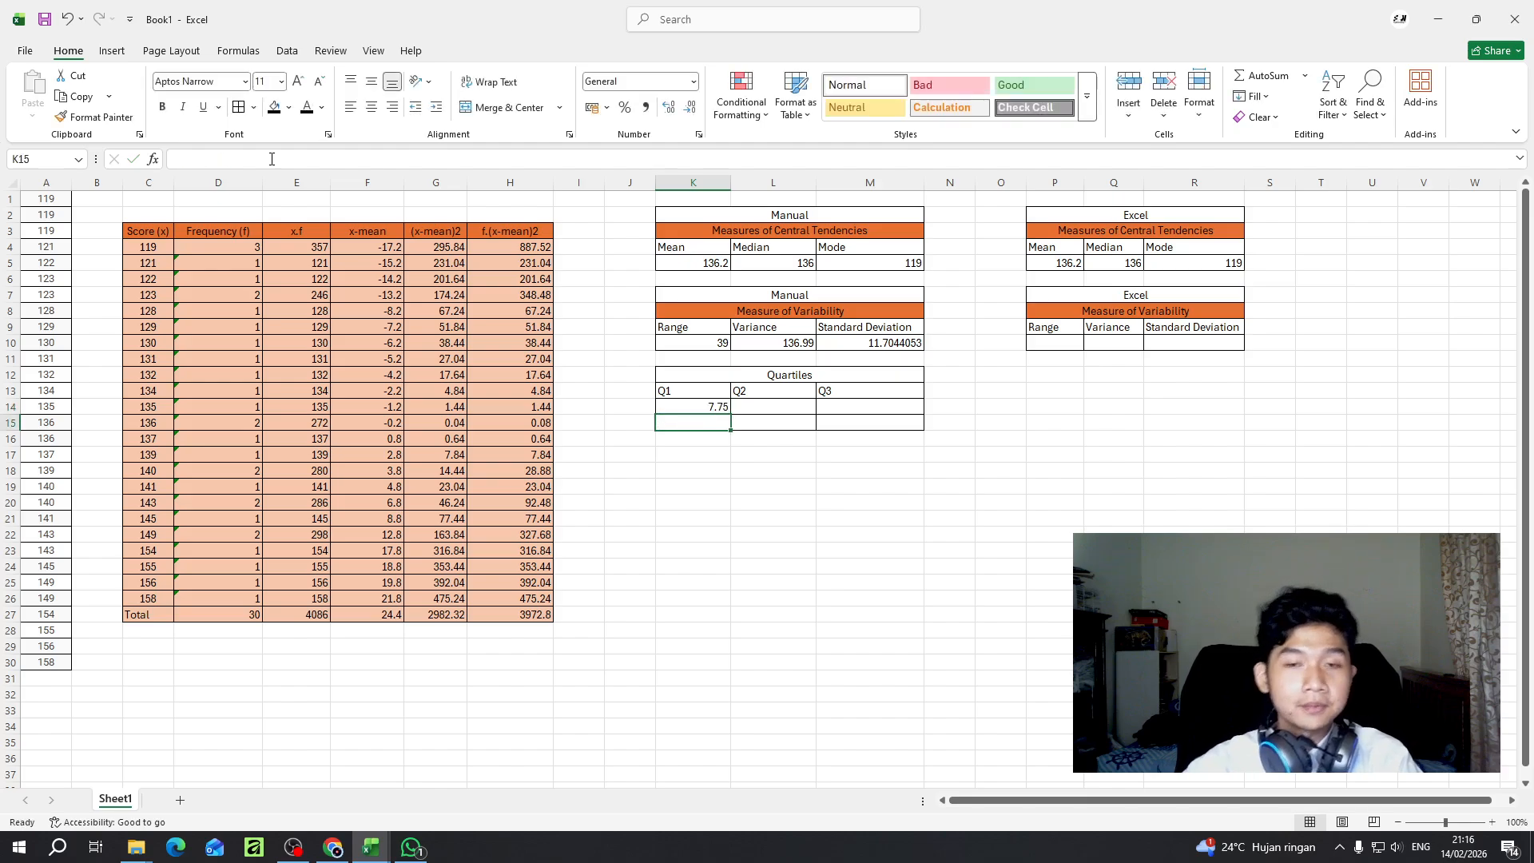
- Fill the Q1 position formula across to L14 and M14, and change the Q2 formula in L14 to =2/4*(30+1)
left_click(717, 409)
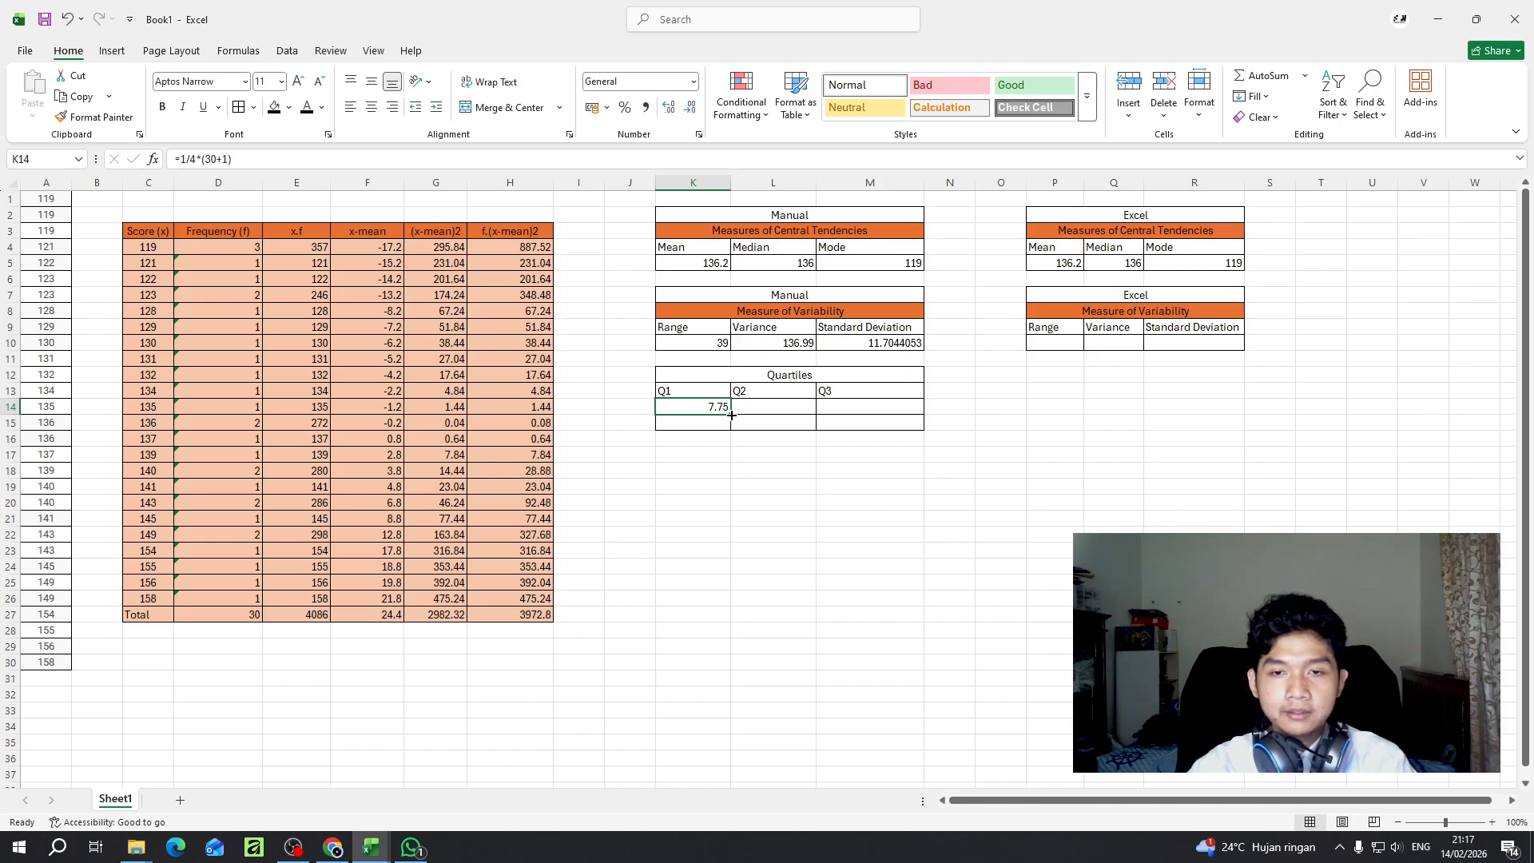
left_click_drag(732, 414, 888, 408)
left_click(790, 405)
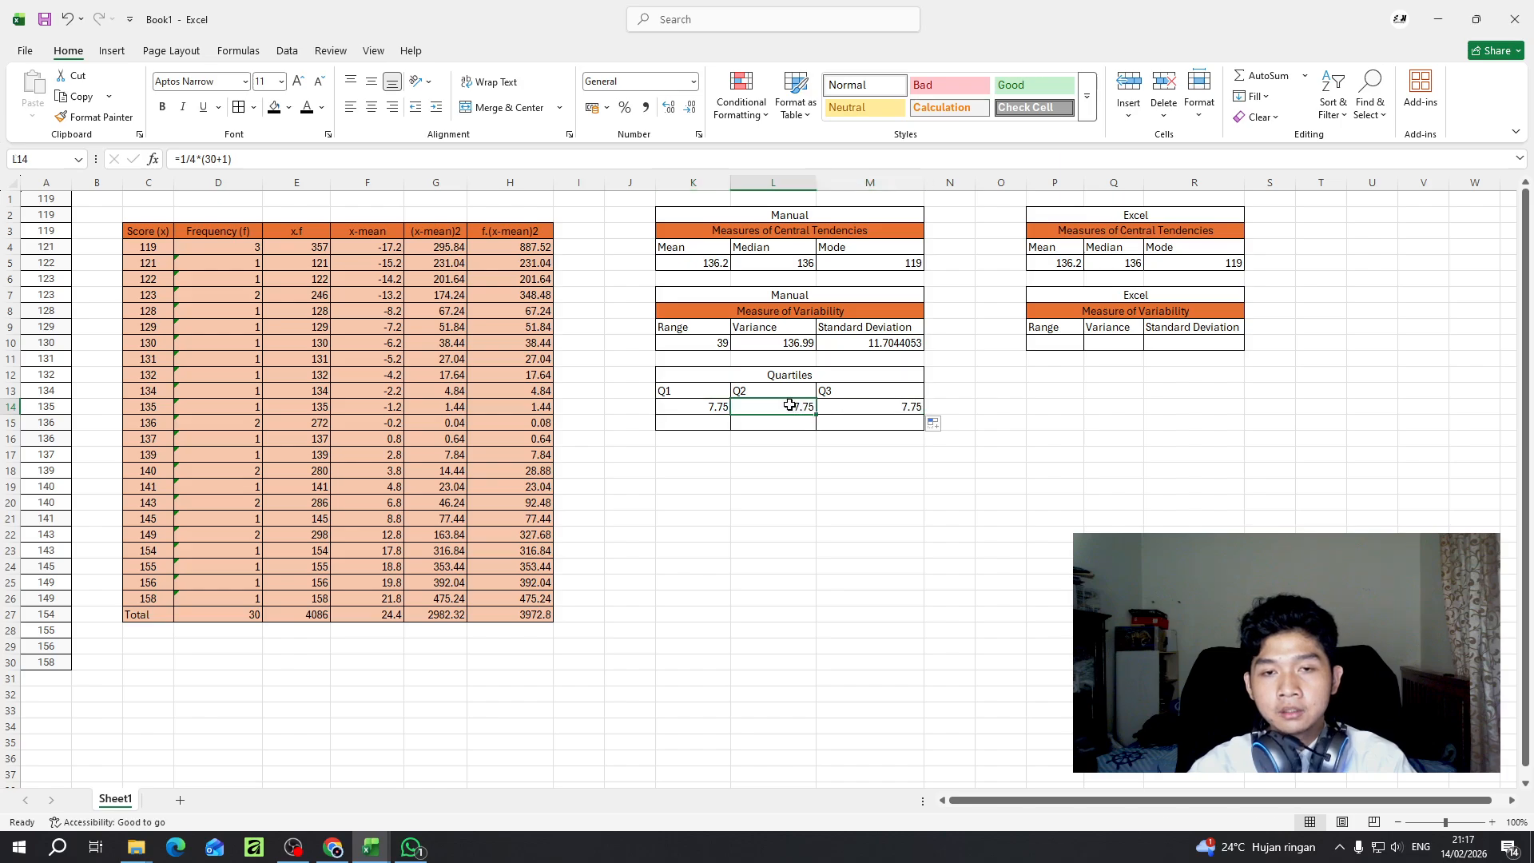
left_click(187, 160)
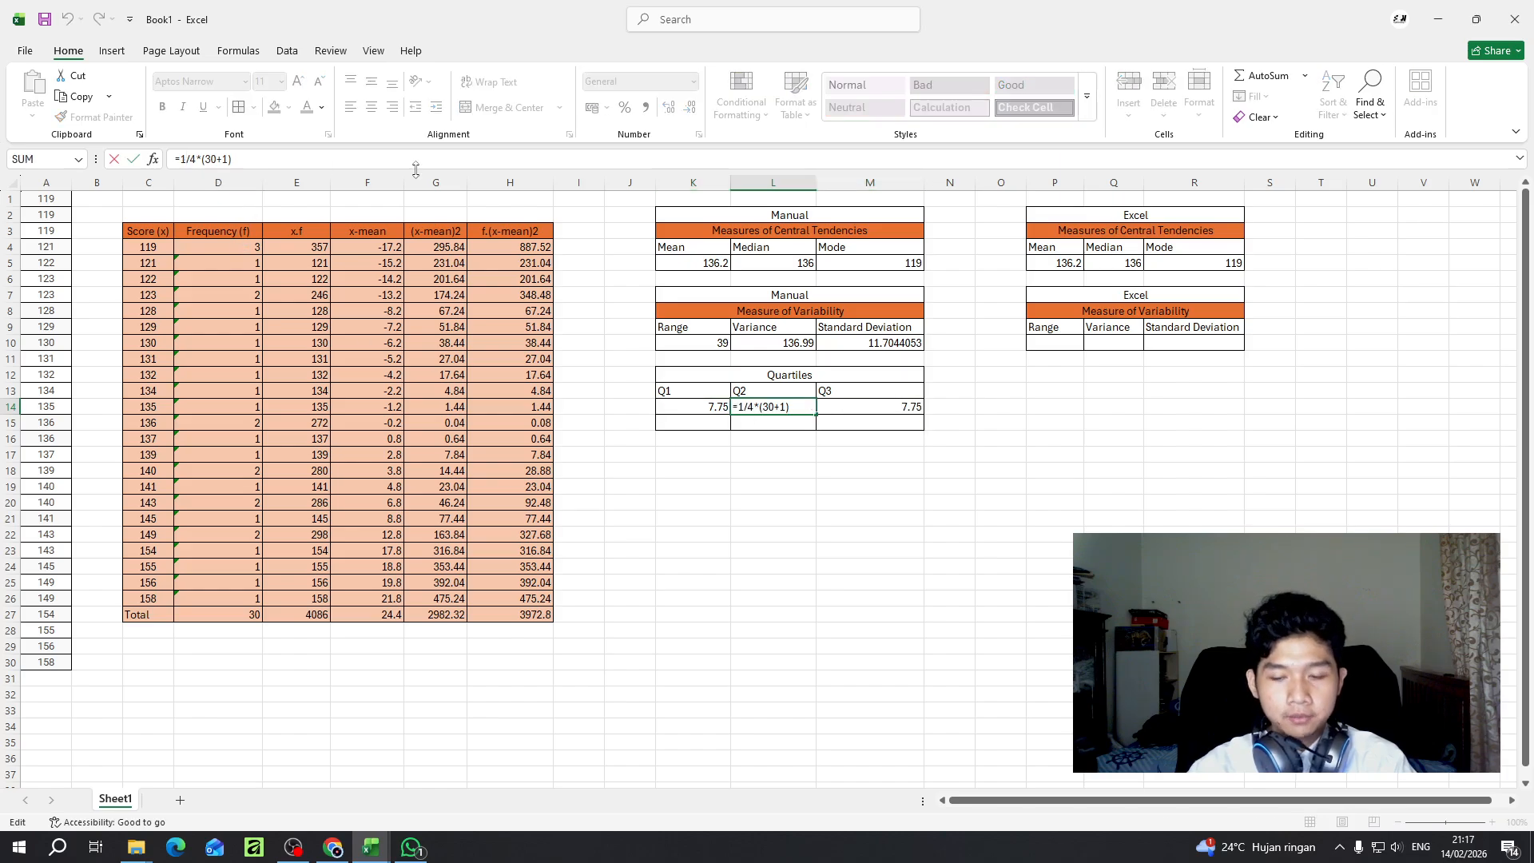
key("BackSpace")
type("2")
key("Return")
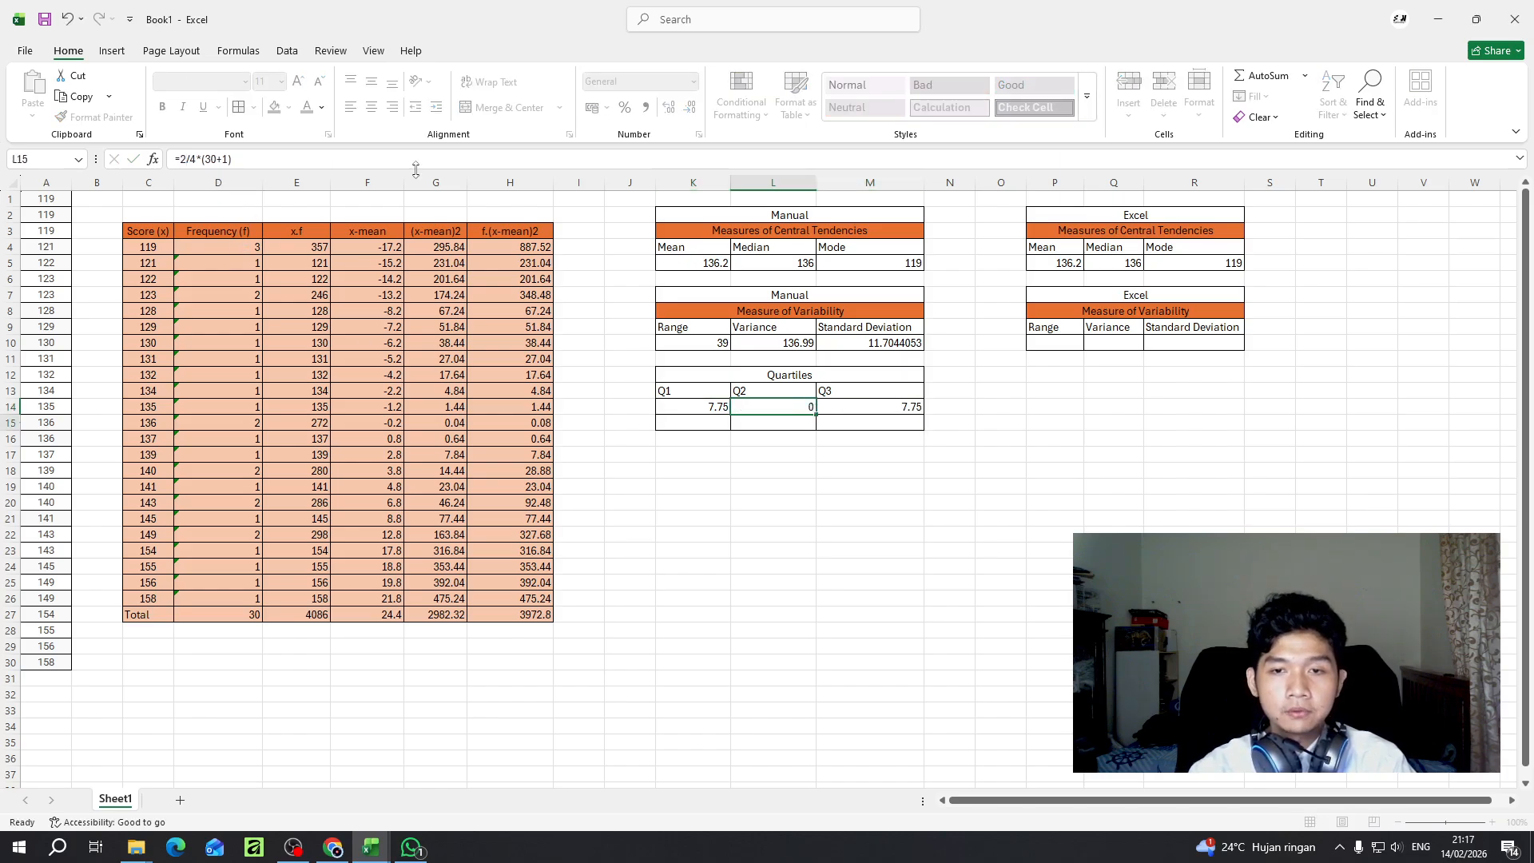
- Change the Q3 position formula in M14 to =3/4*(30+1)
key("Up")
key("Right")
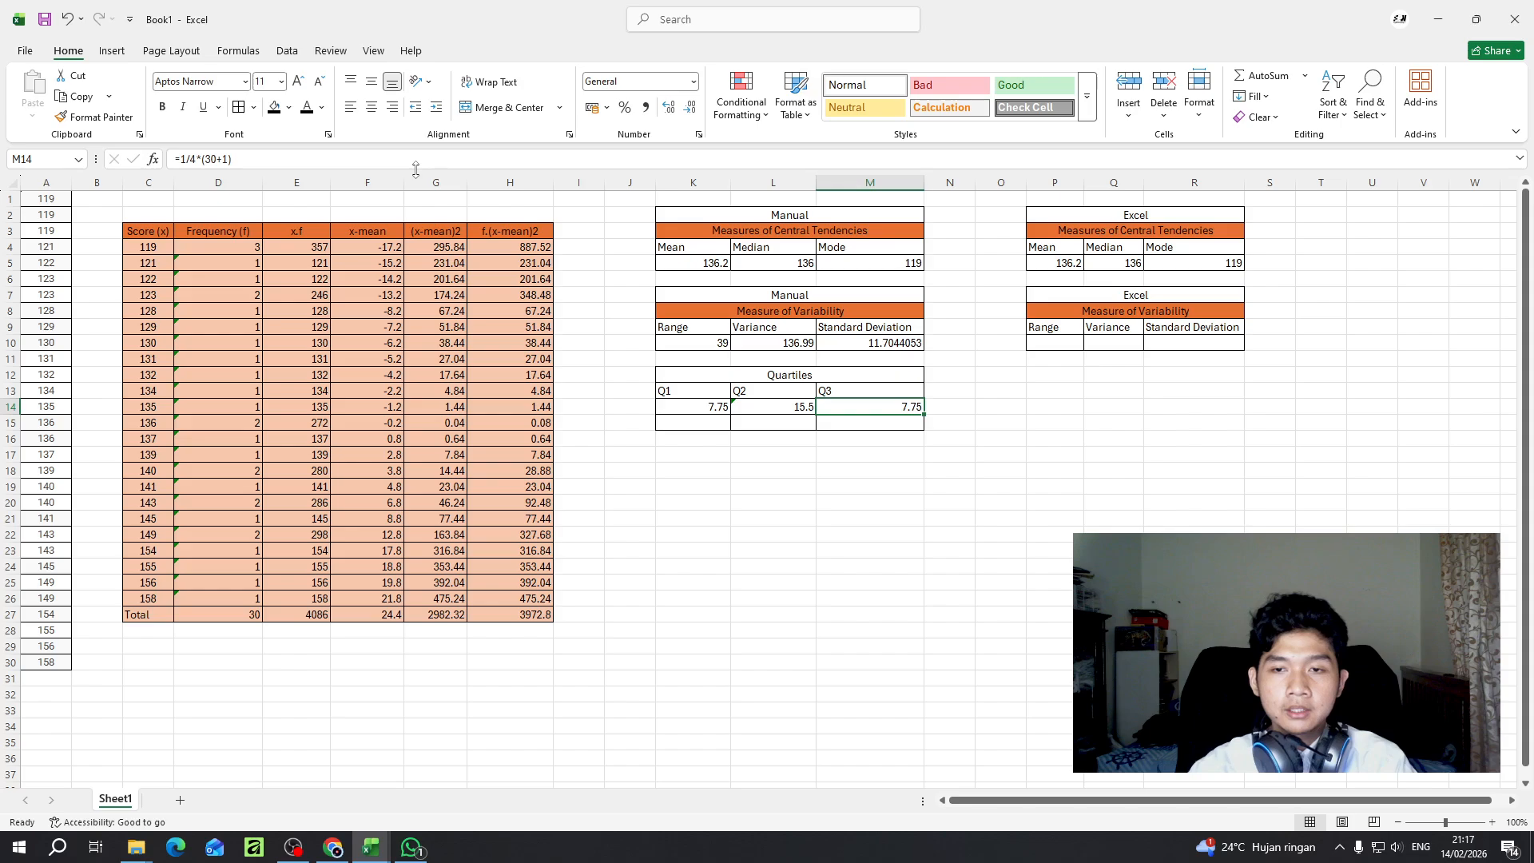
left_click(189, 161)
key("BackSpace")
type("3")
key("Return")
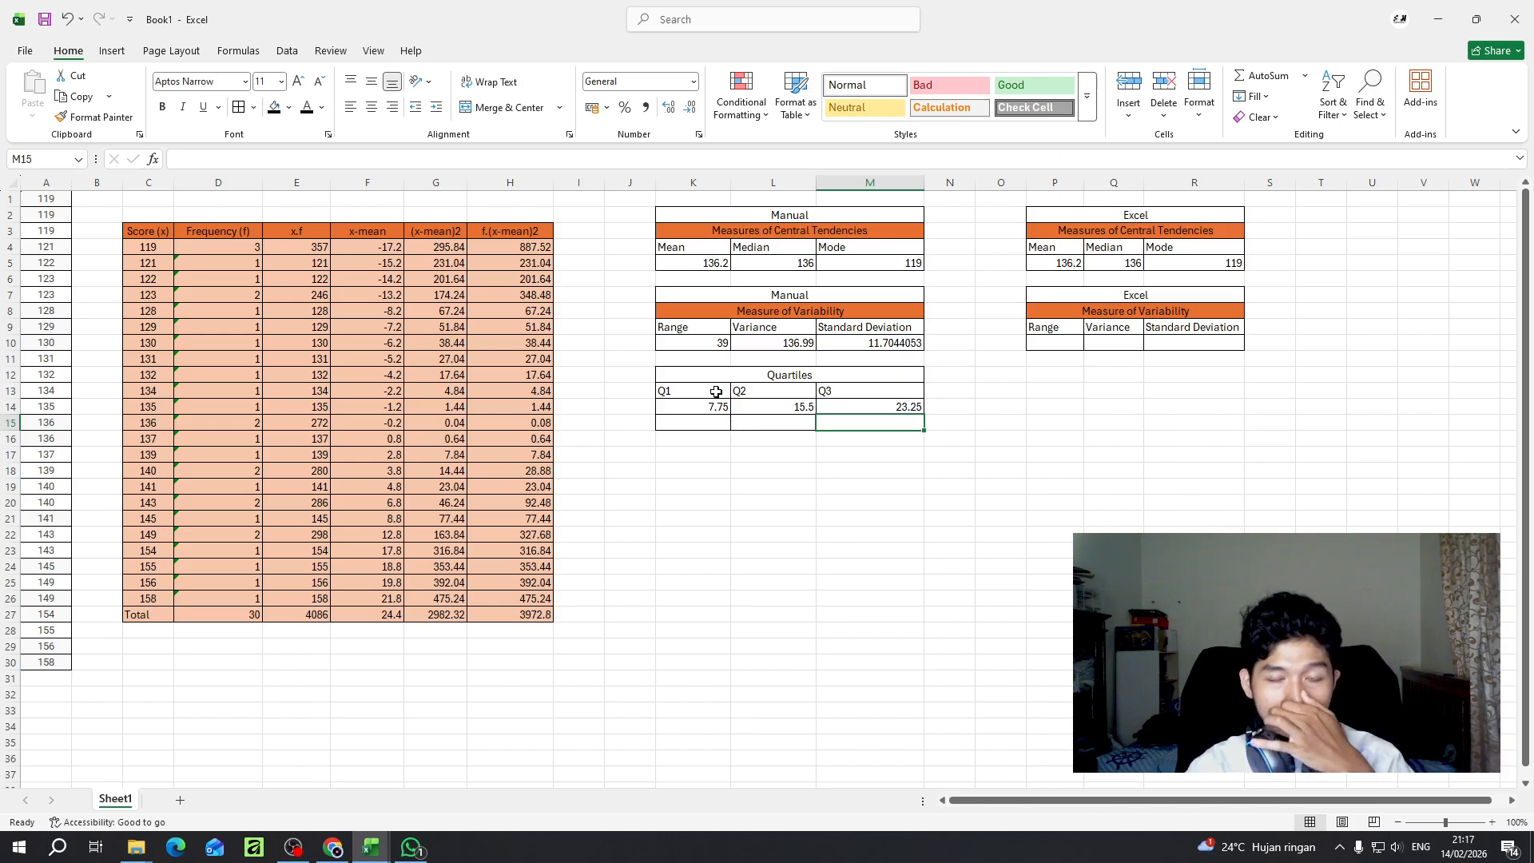
- Compare the Q1 position with the sorted scores in A7 and A8, and display K14 with no decimals
left_click(717, 420)
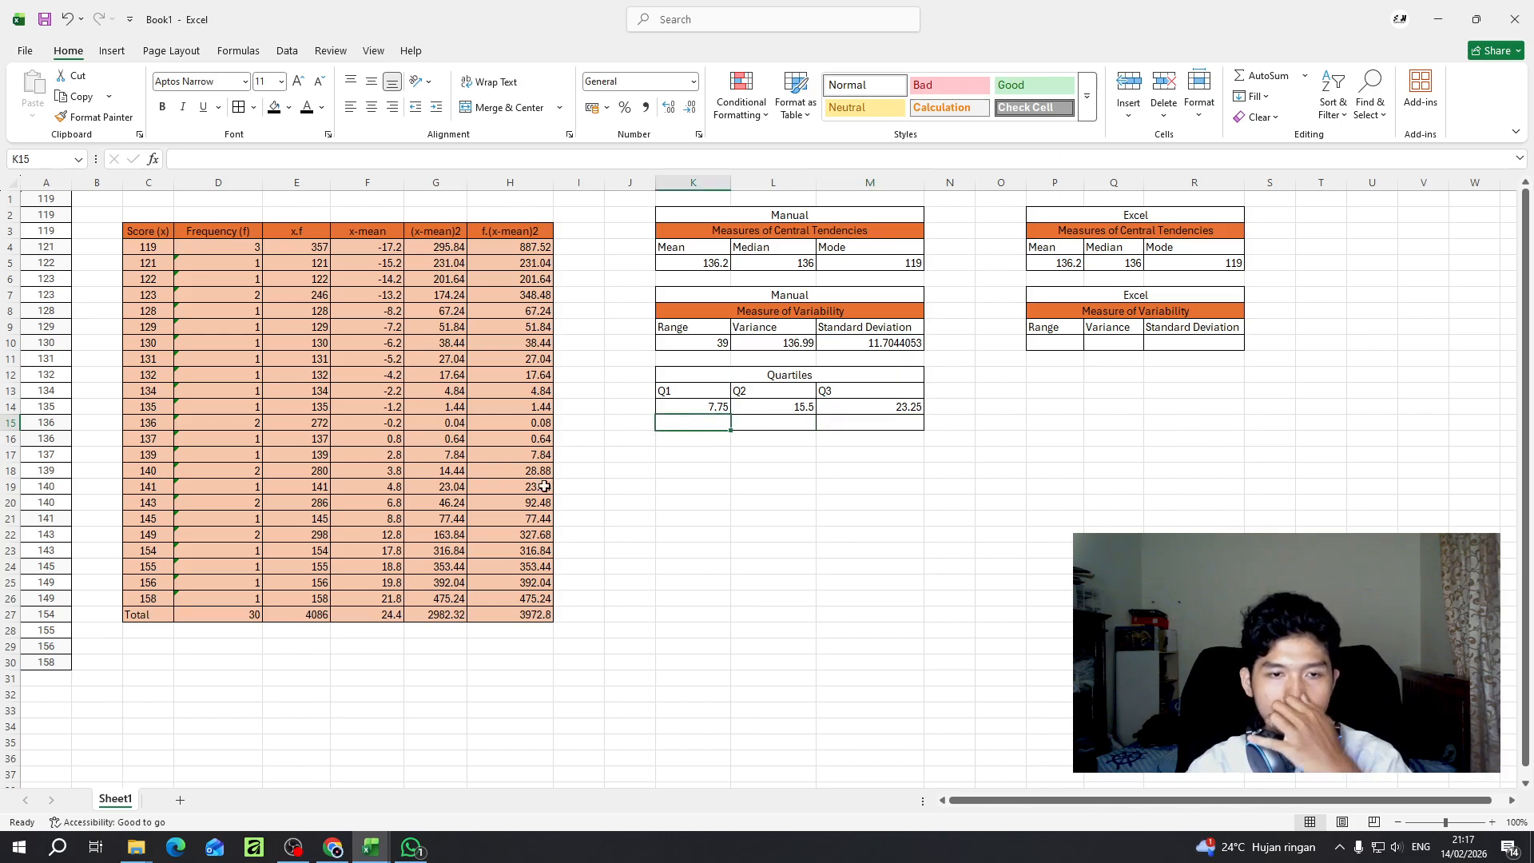
left_click(704, 411)
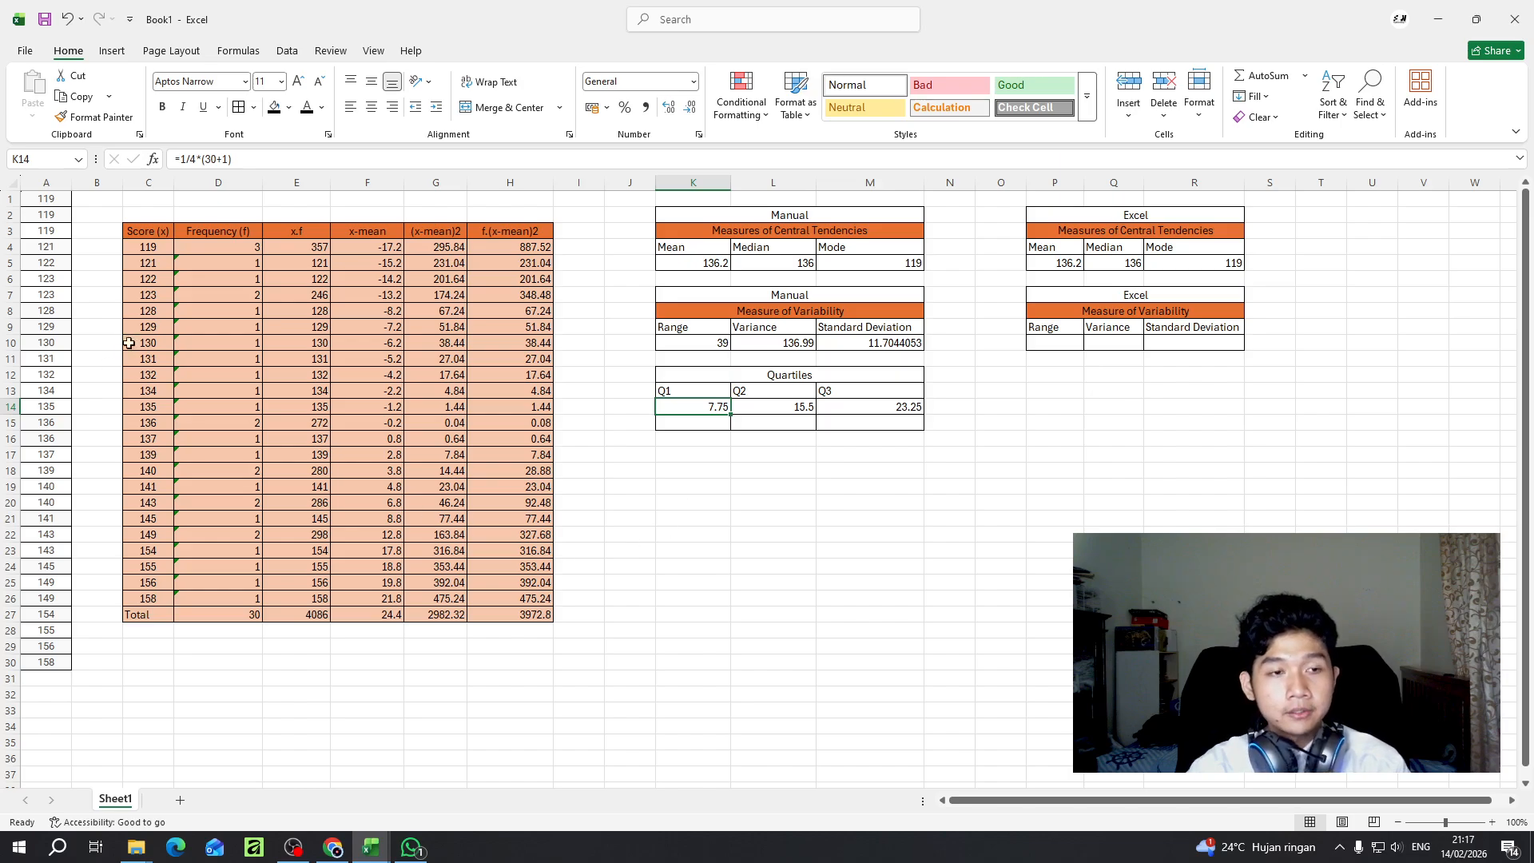
left_click(57, 295)
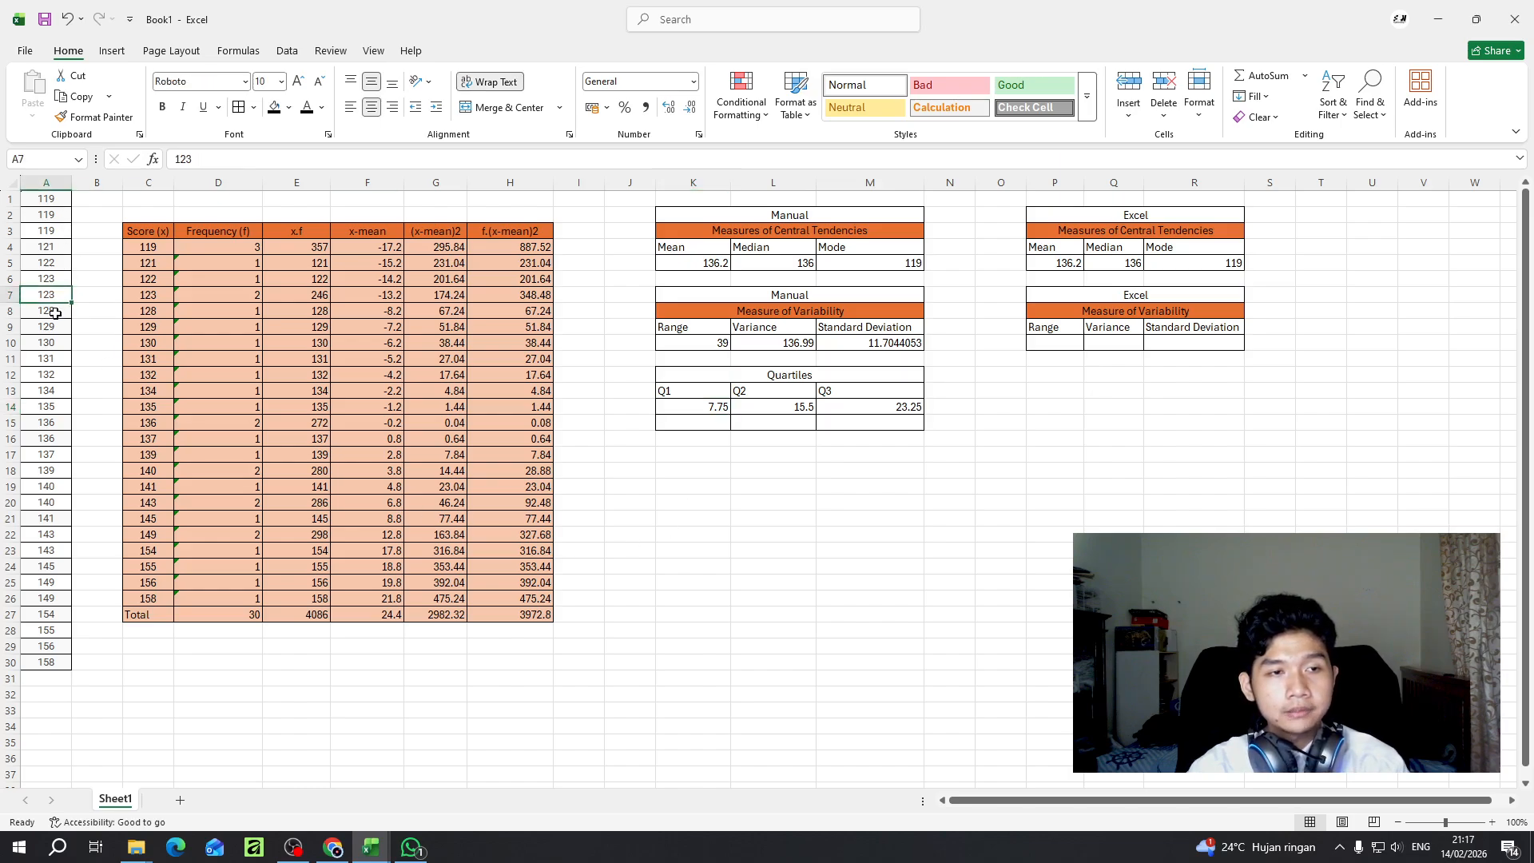
left_click(54, 313)
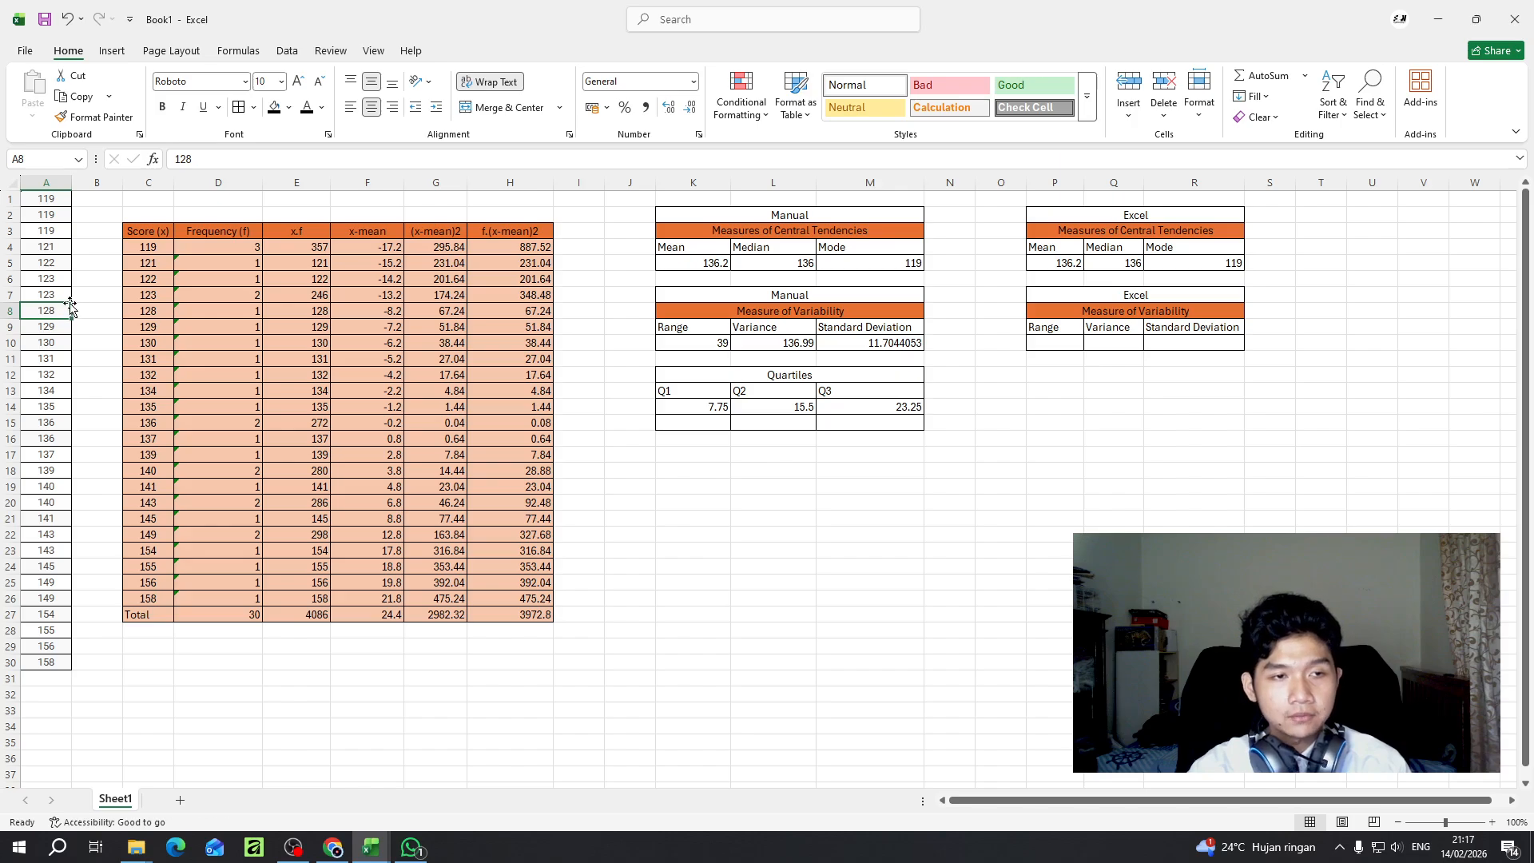
left_click(67, 298)
key("Down")
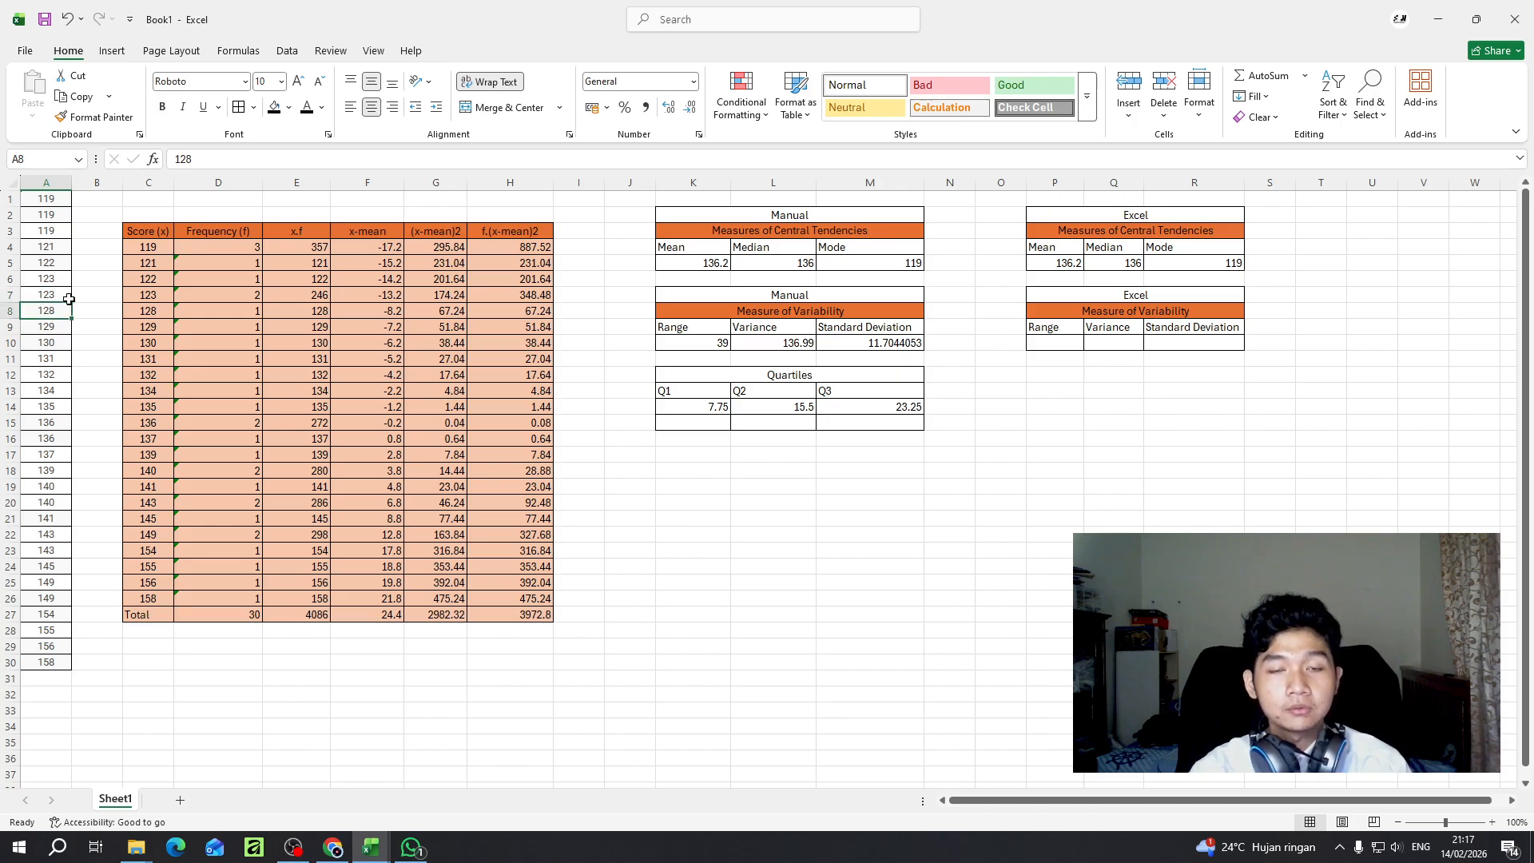
left_click(701, 411)
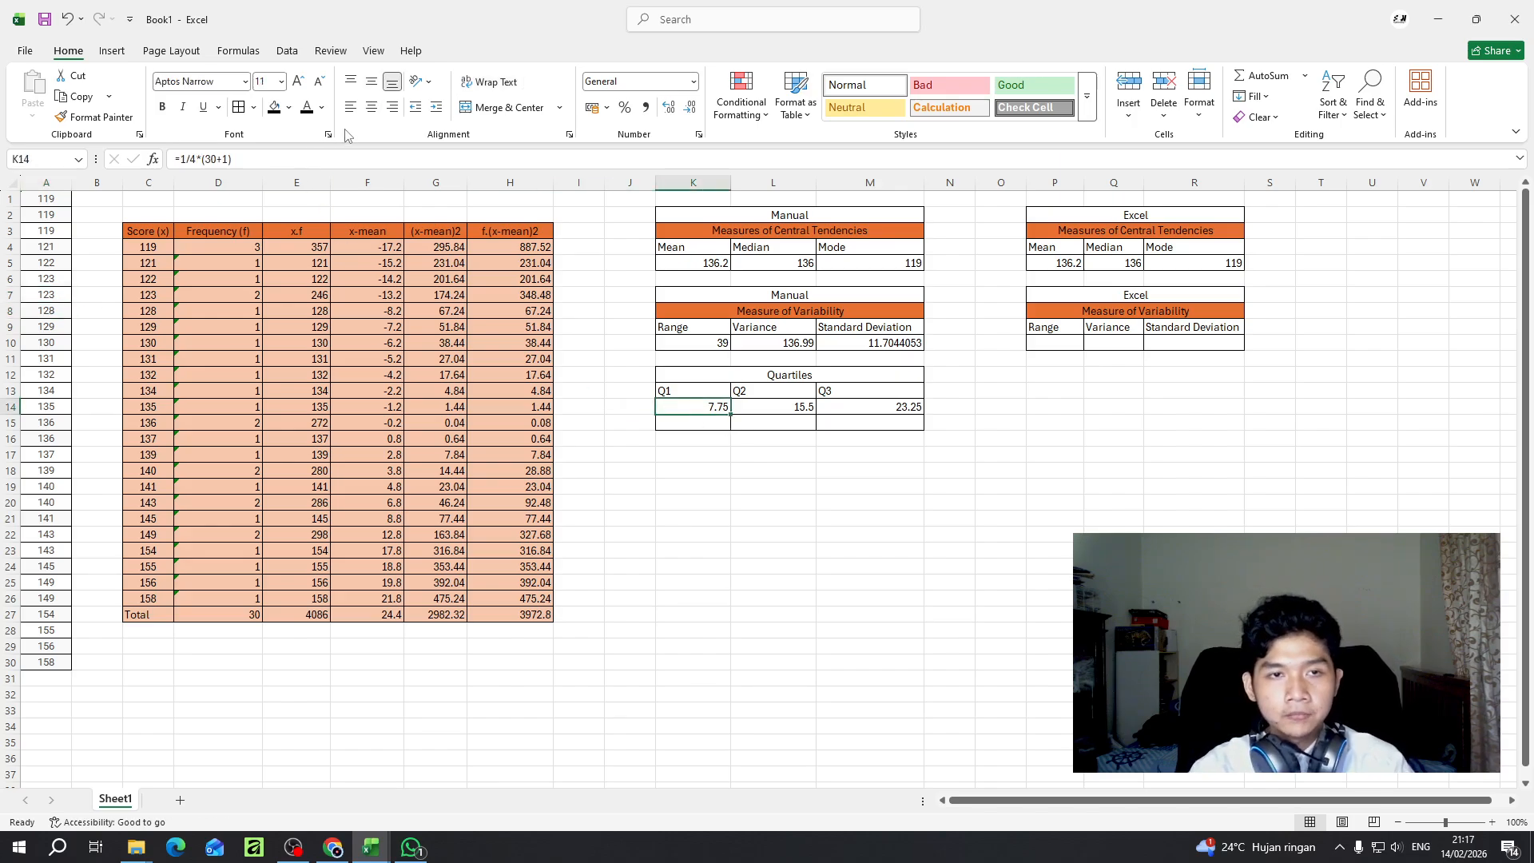
left_click(688, 112)
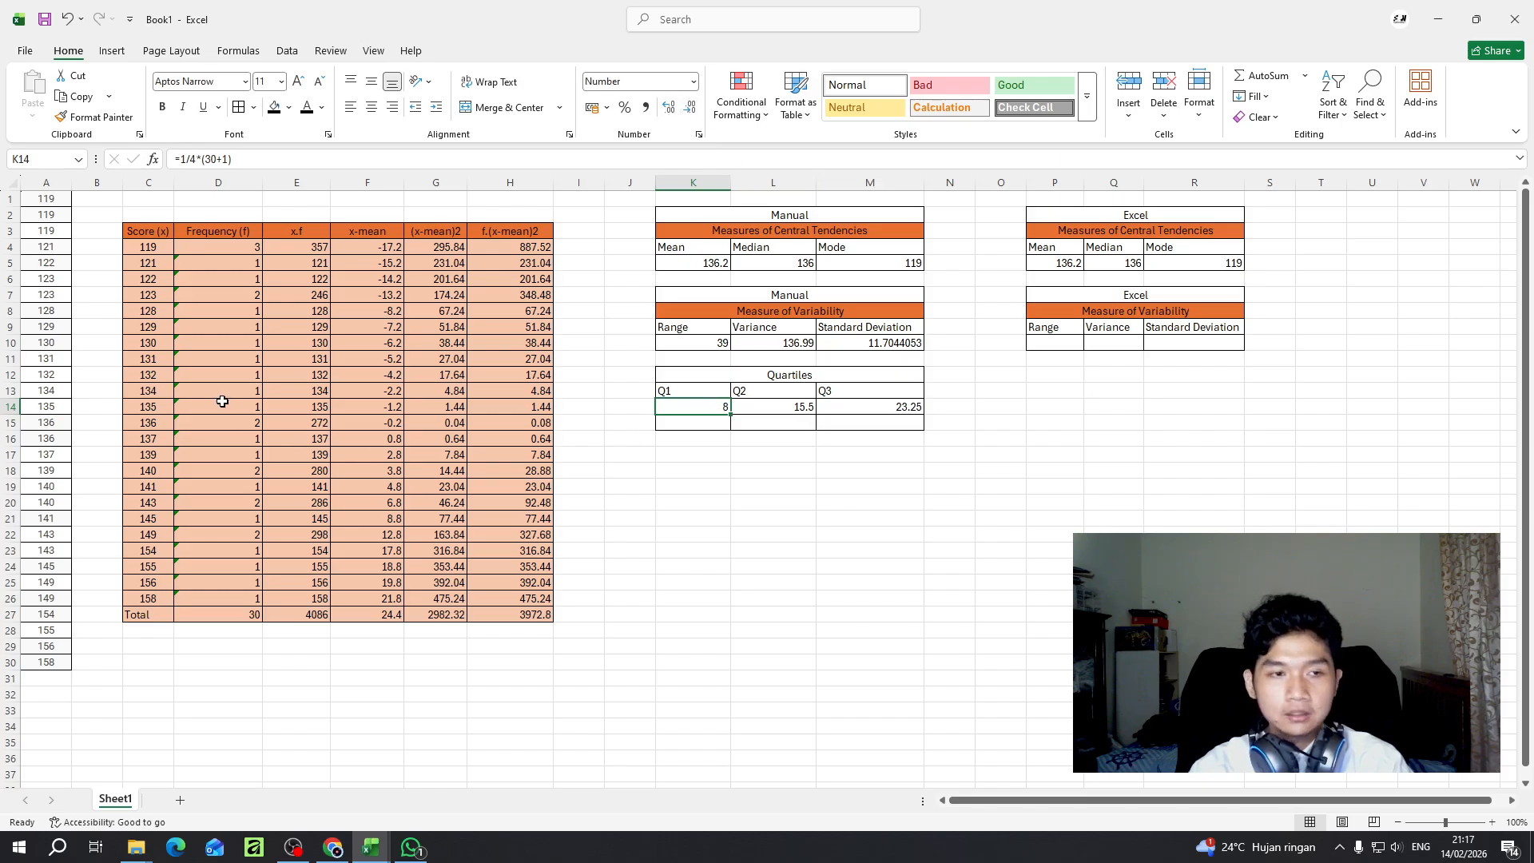
- Enter =A8 in K15 as the Q1 score, taking the eighth value of the sorted scores
left_click(689, 420)
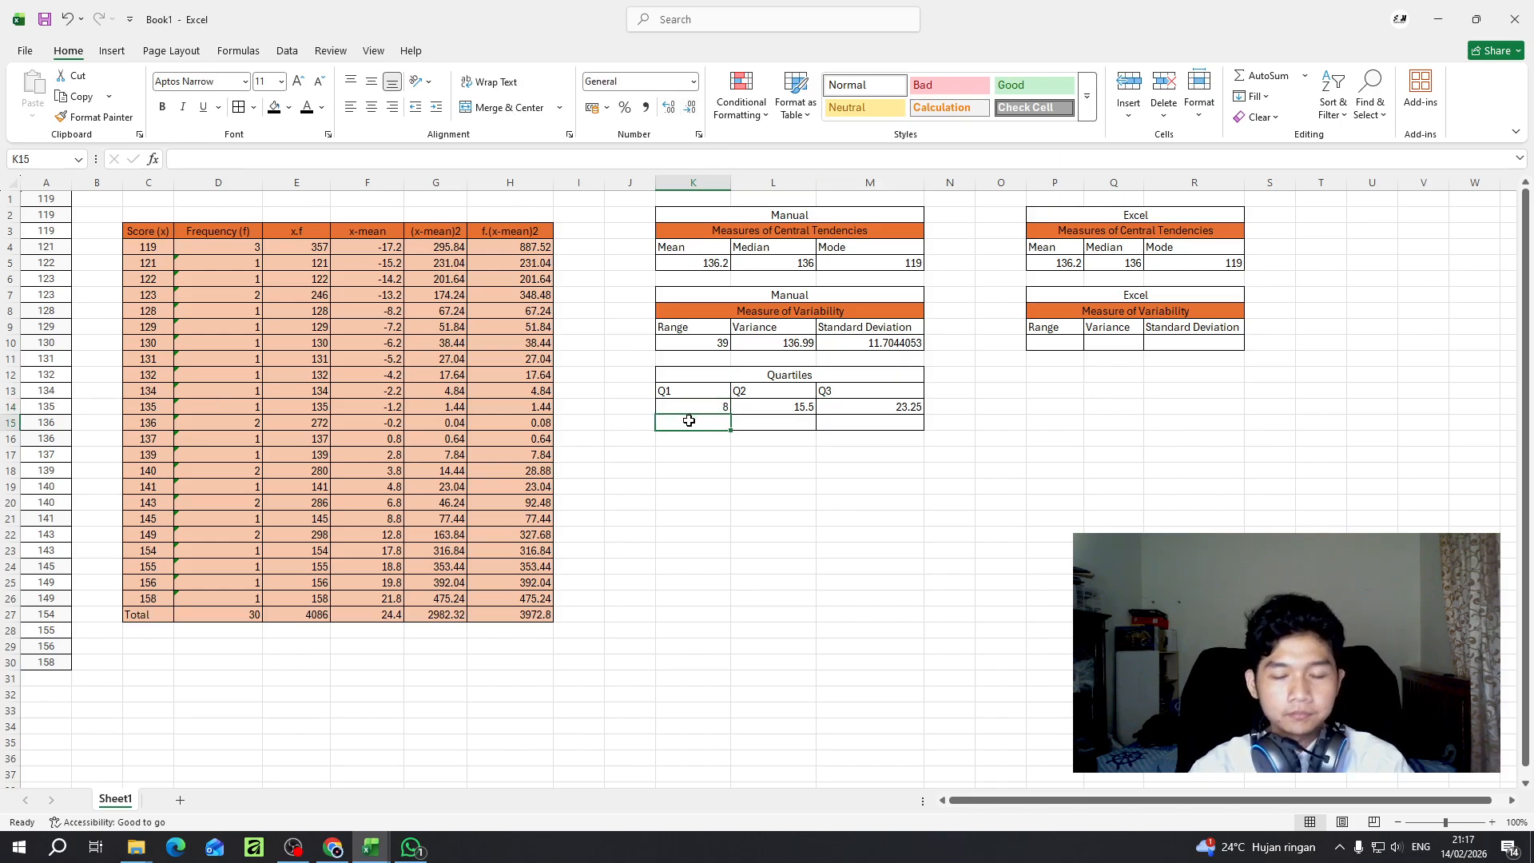
type("=")
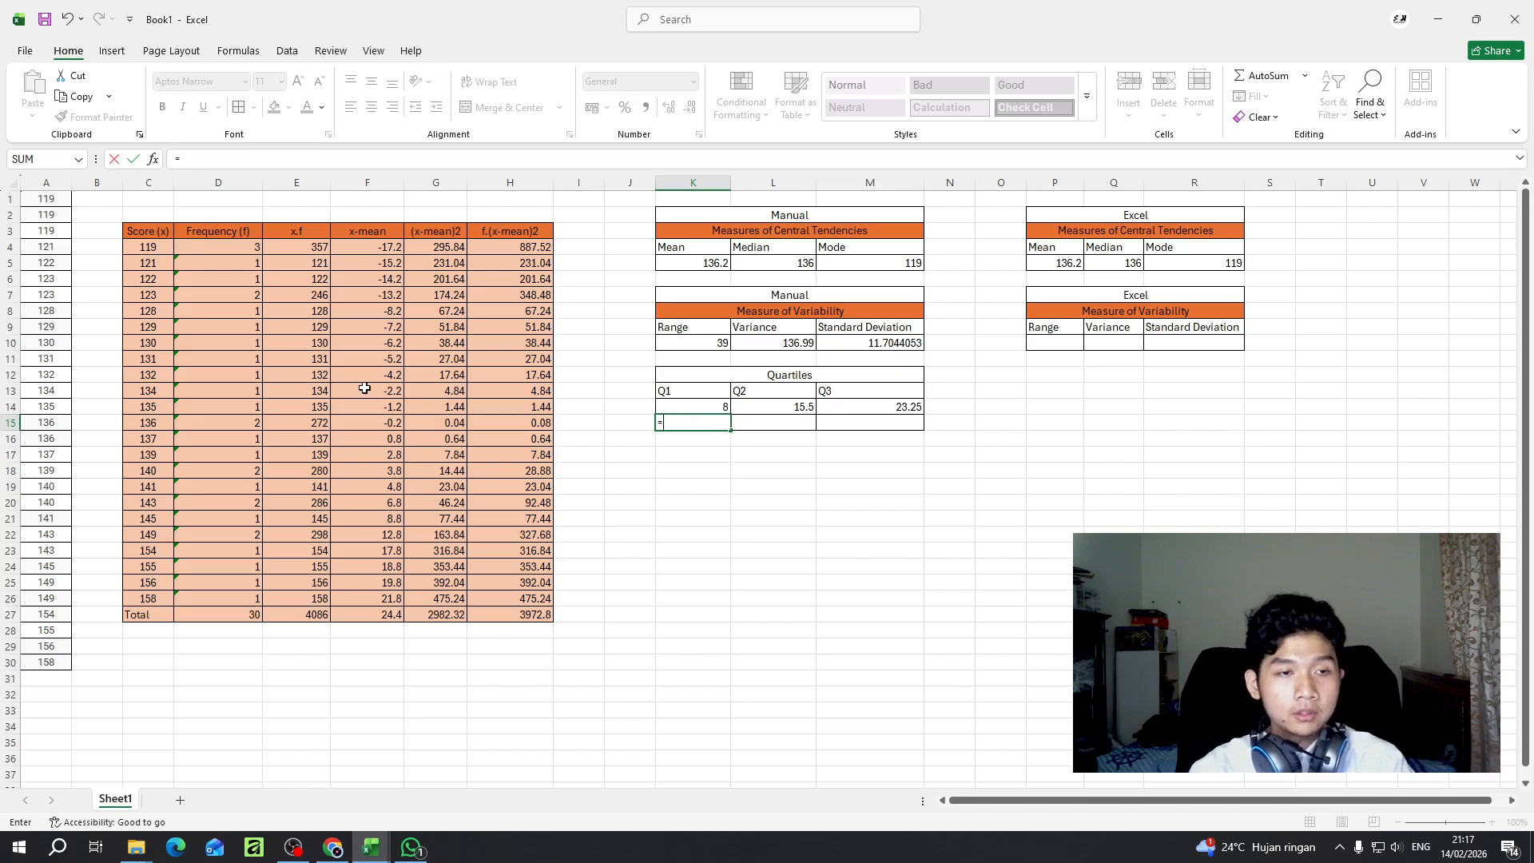
left_click(53, 314)
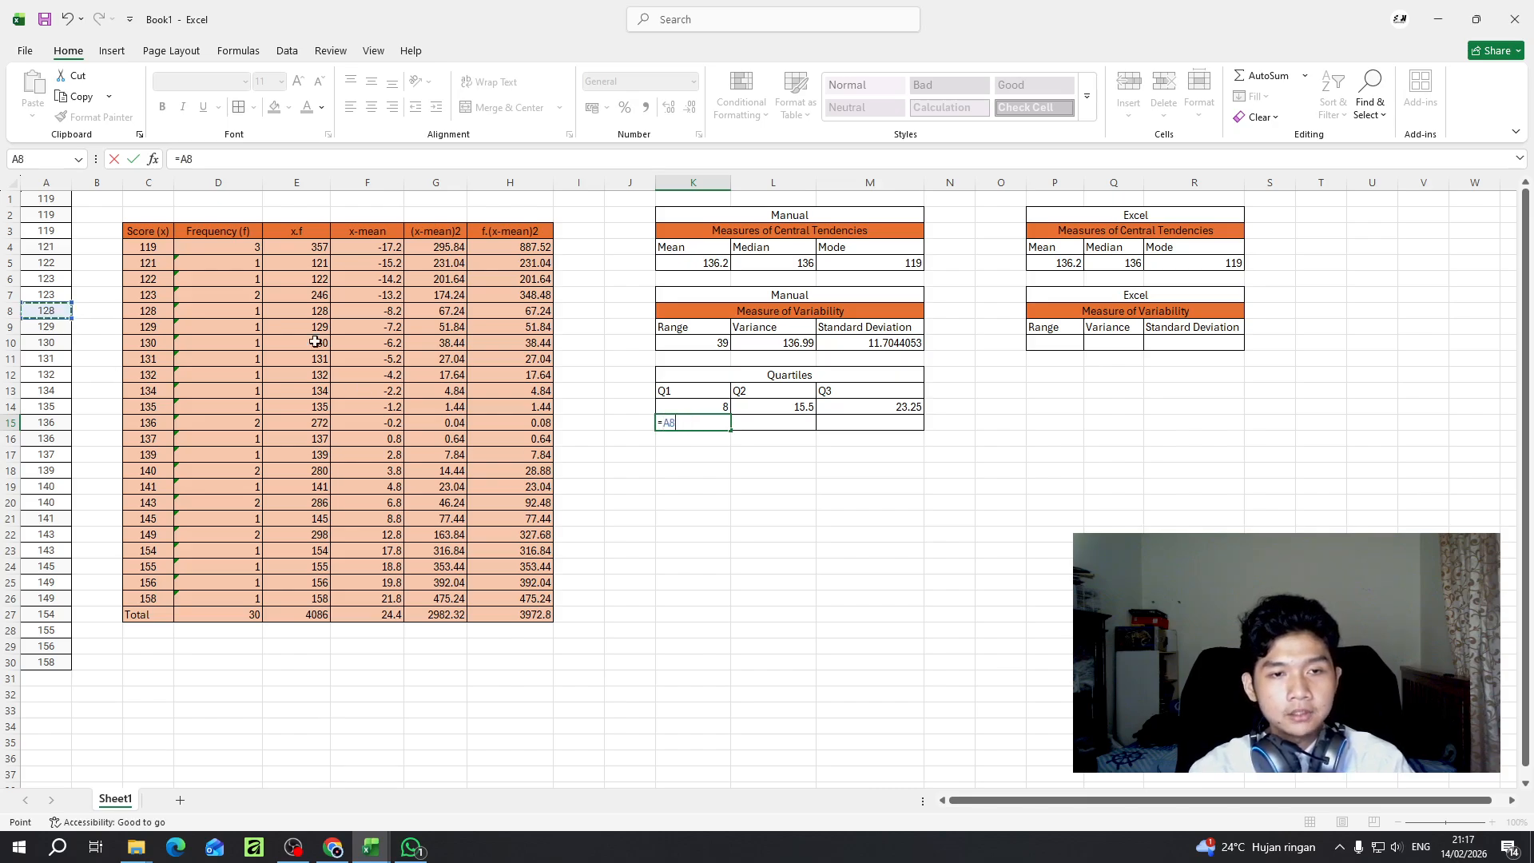
key("Return")
- Begin a formula for the Q2 score in L15 of the Quartiles table
key("Up")
key("Right")
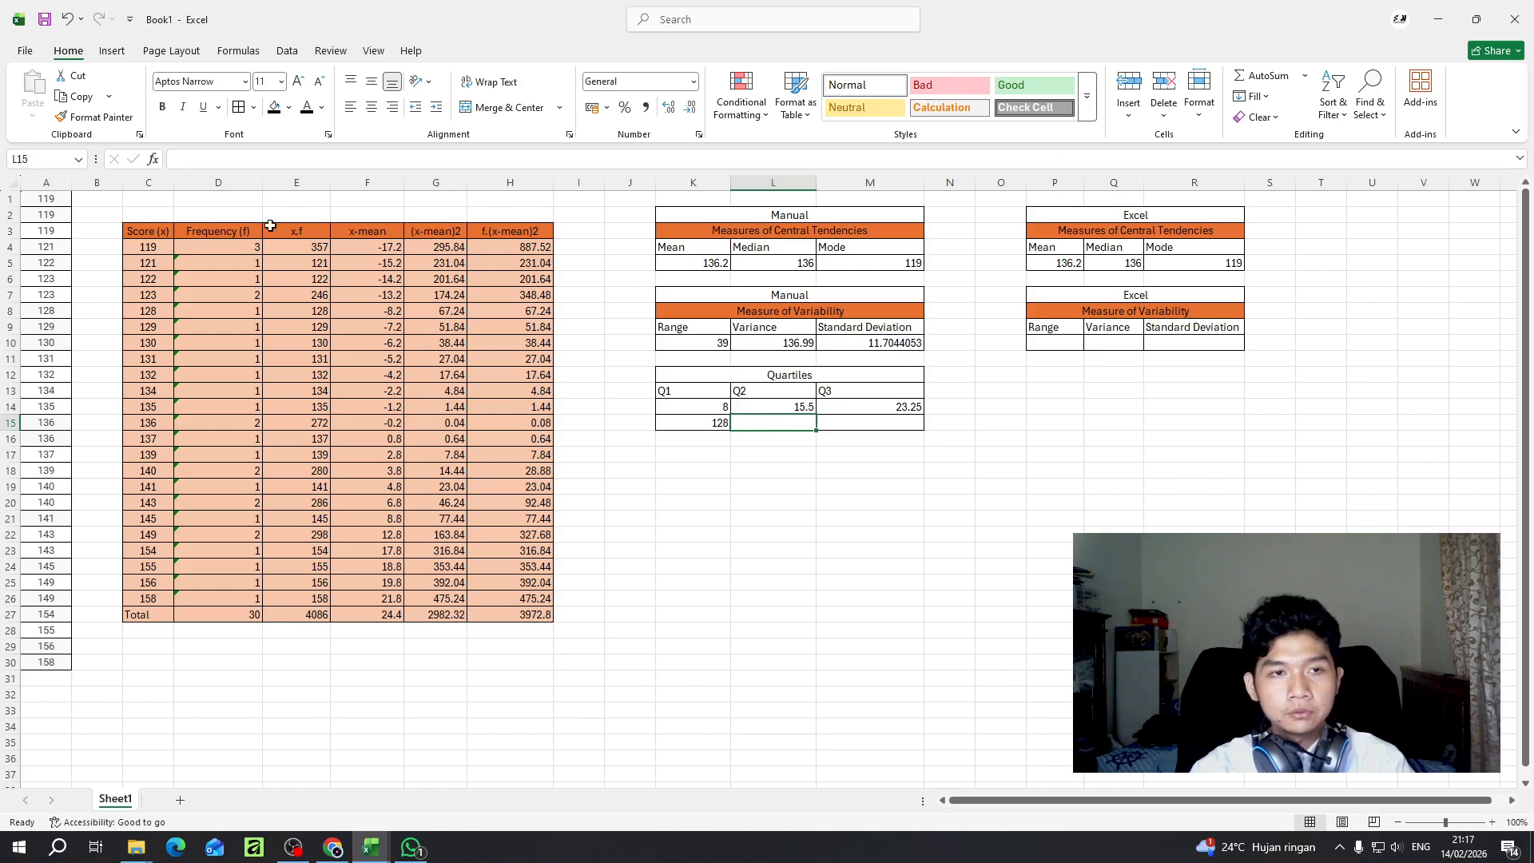
type("=")
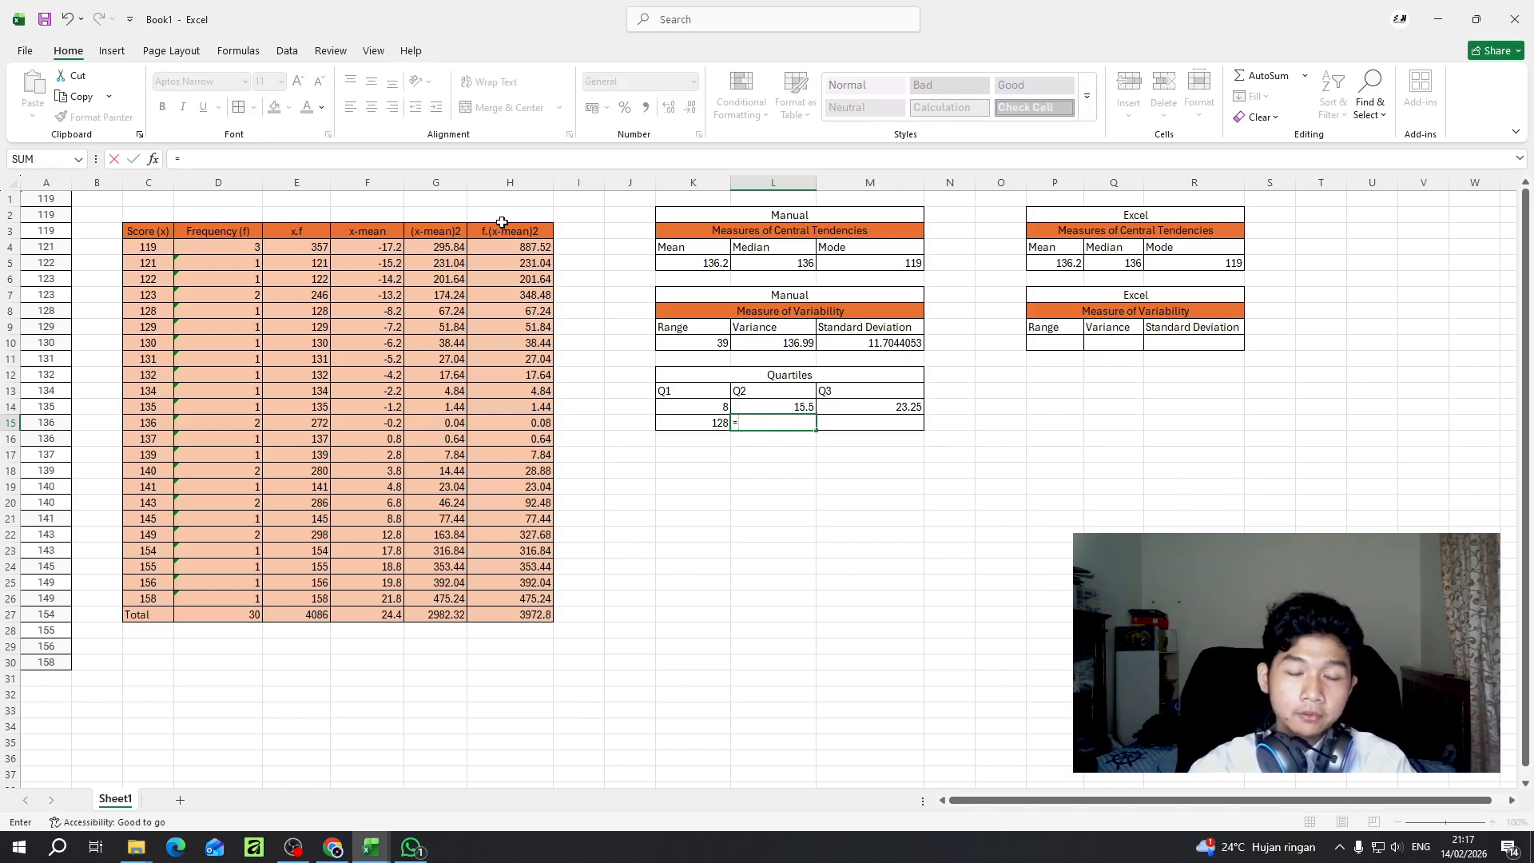
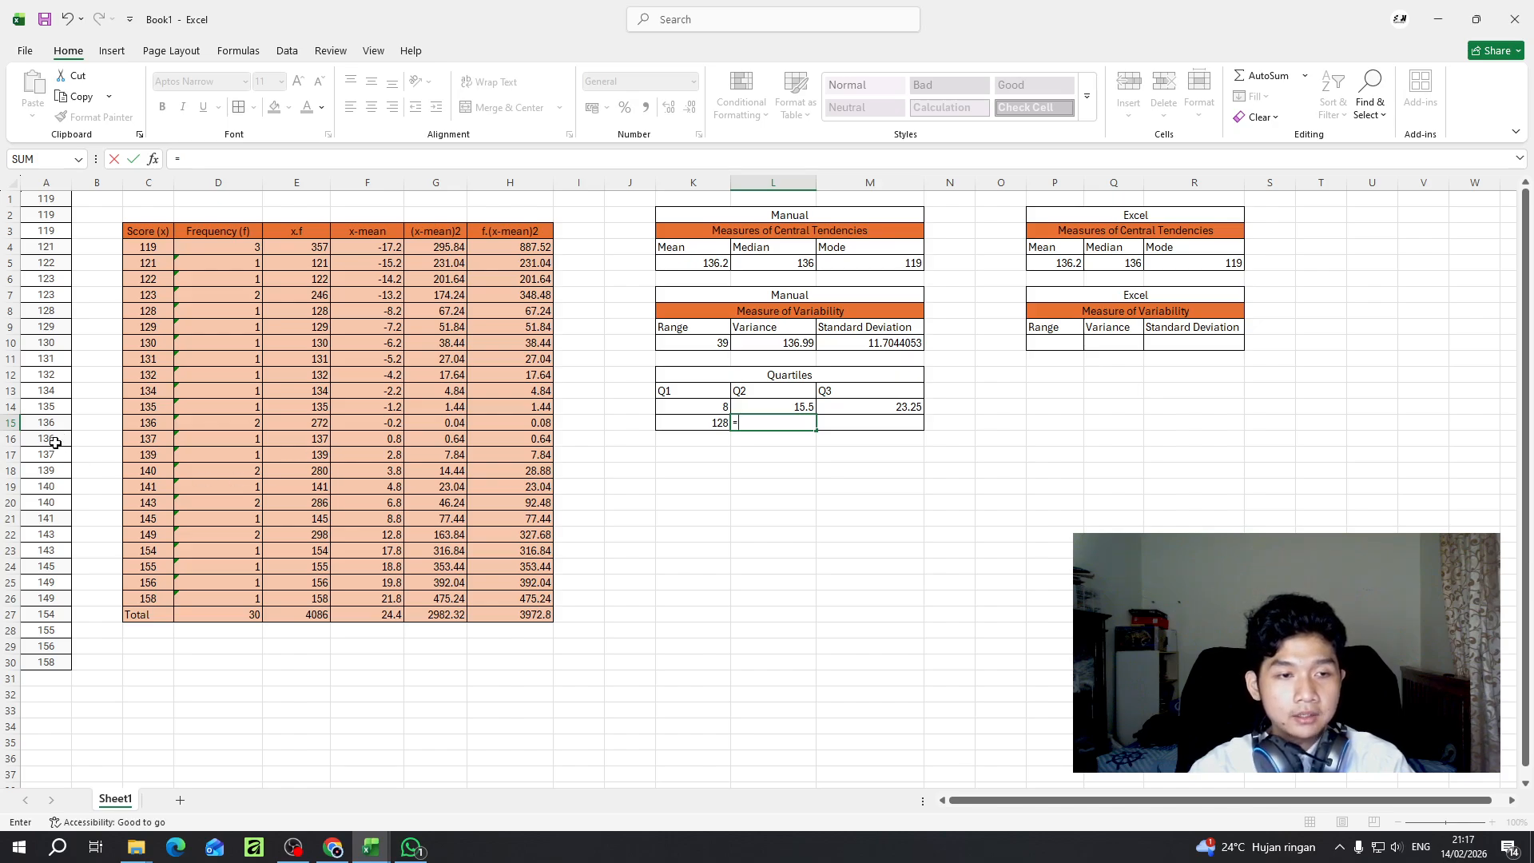
- Enter =A16 in L15 as the Q2 score, and display the Q2 position in L14 with no decimals
left_click(49, 439)
key("Return")
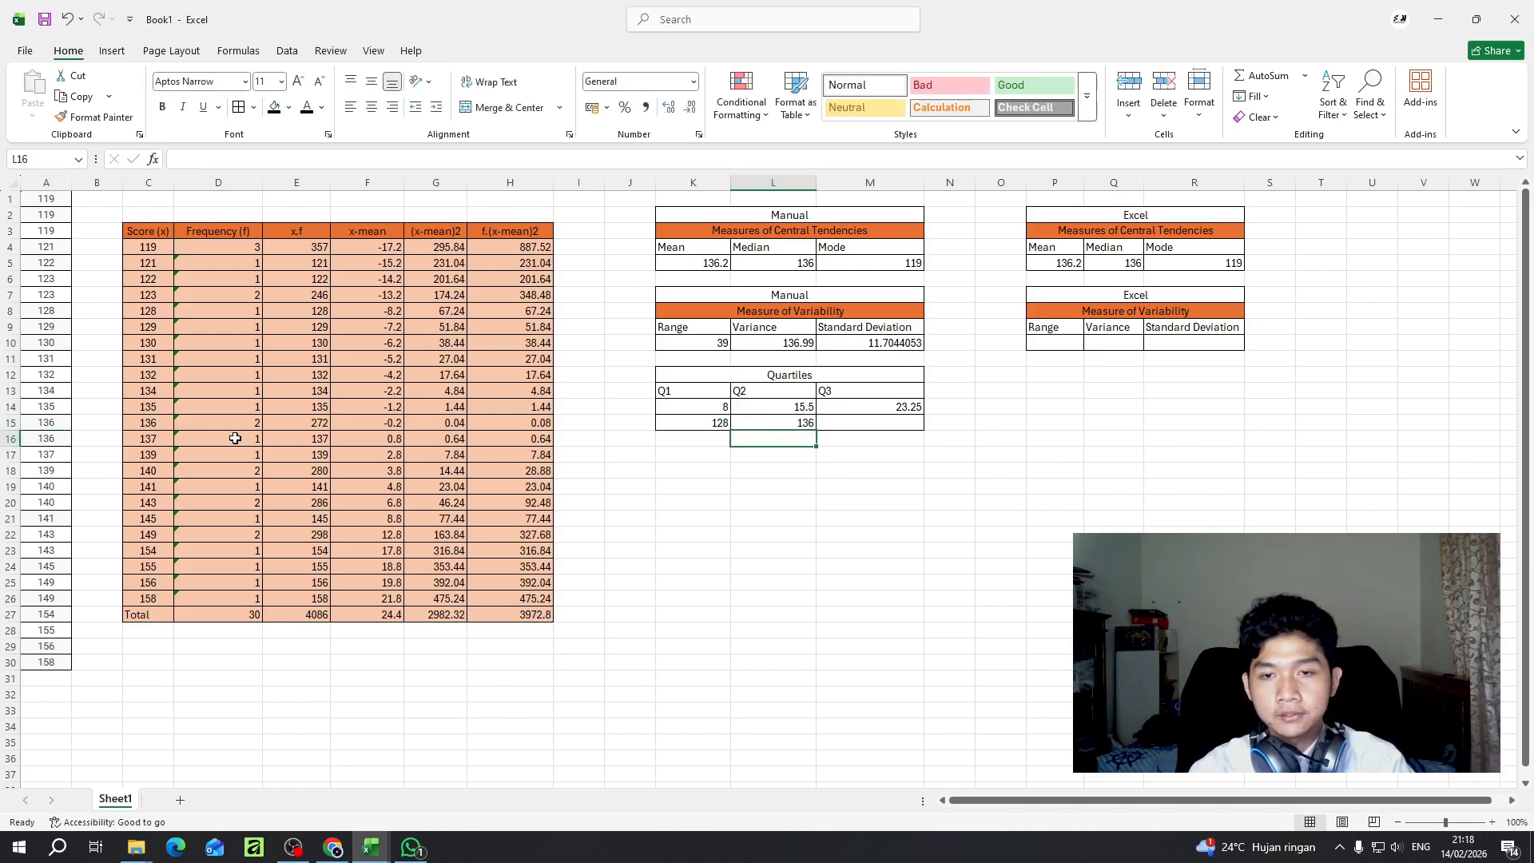
left_click(750, 409)
left_click(436, 108)
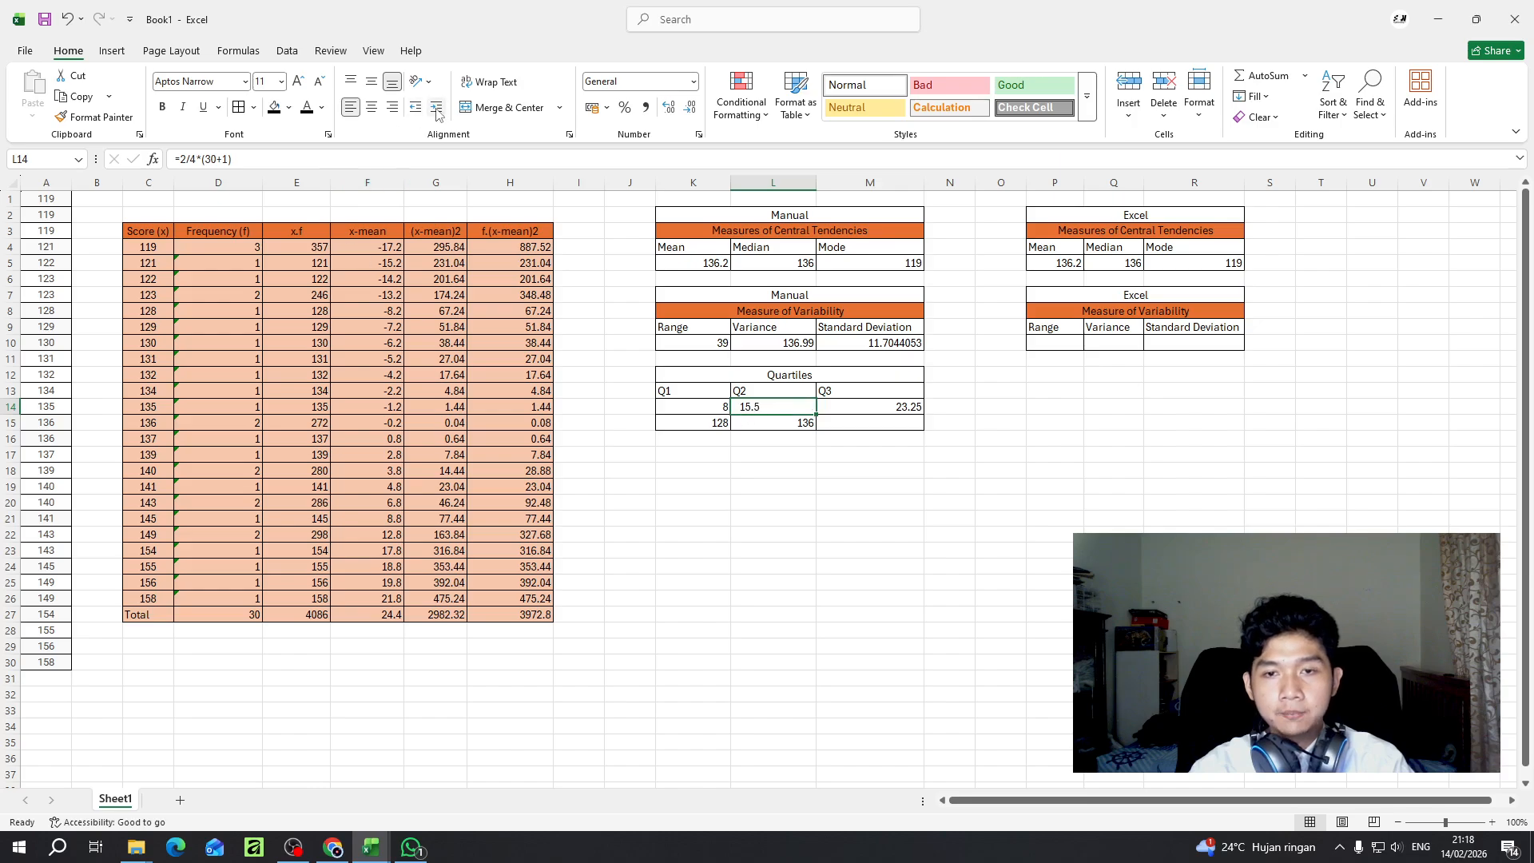
left_click(436, 108)
key("ctrl+z")
key("ctrl+z")
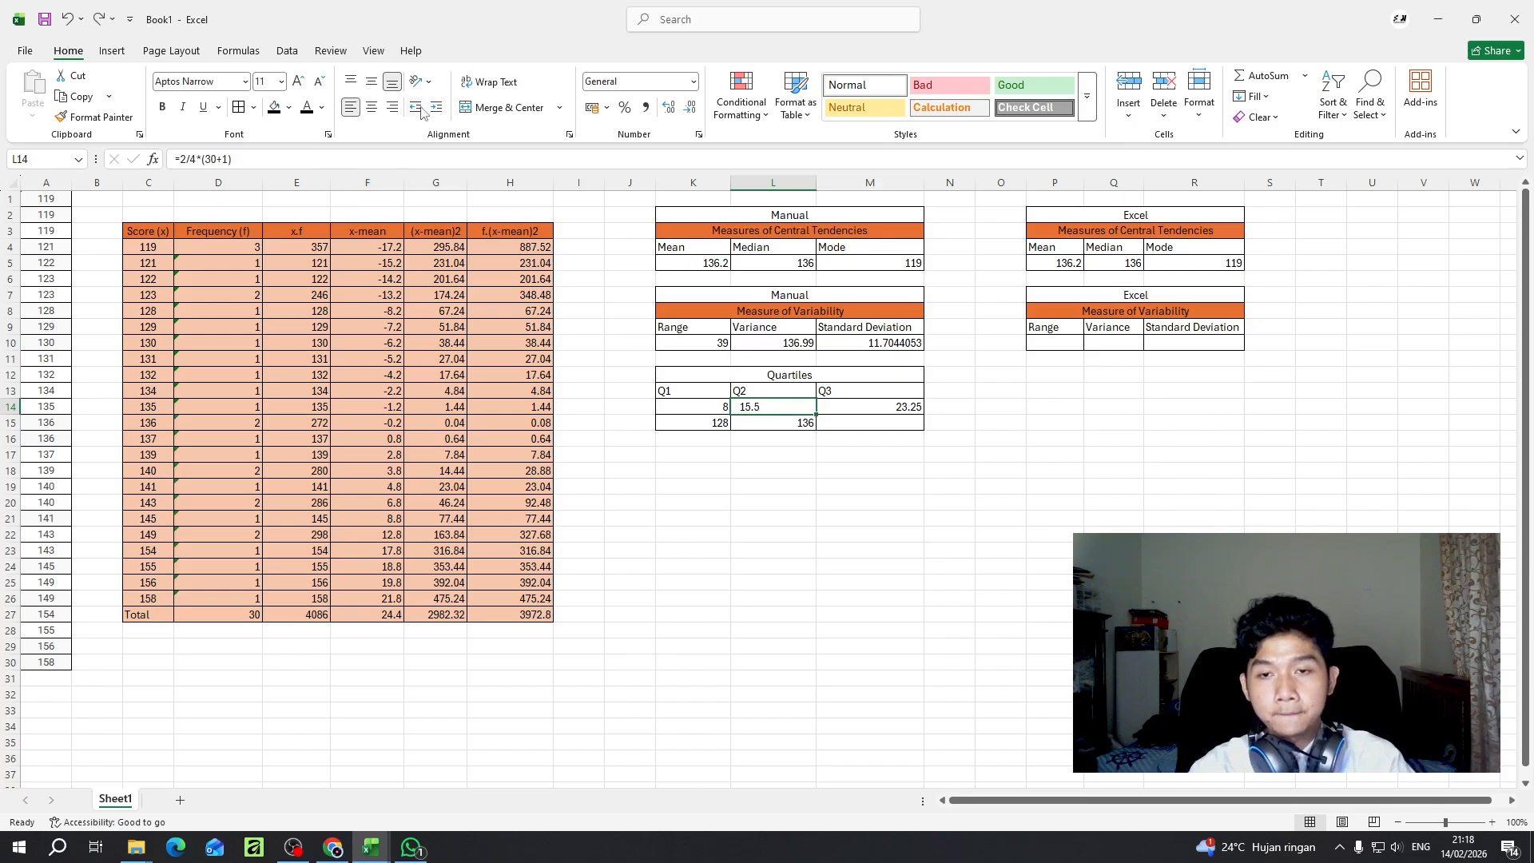
left_click(692, 109)
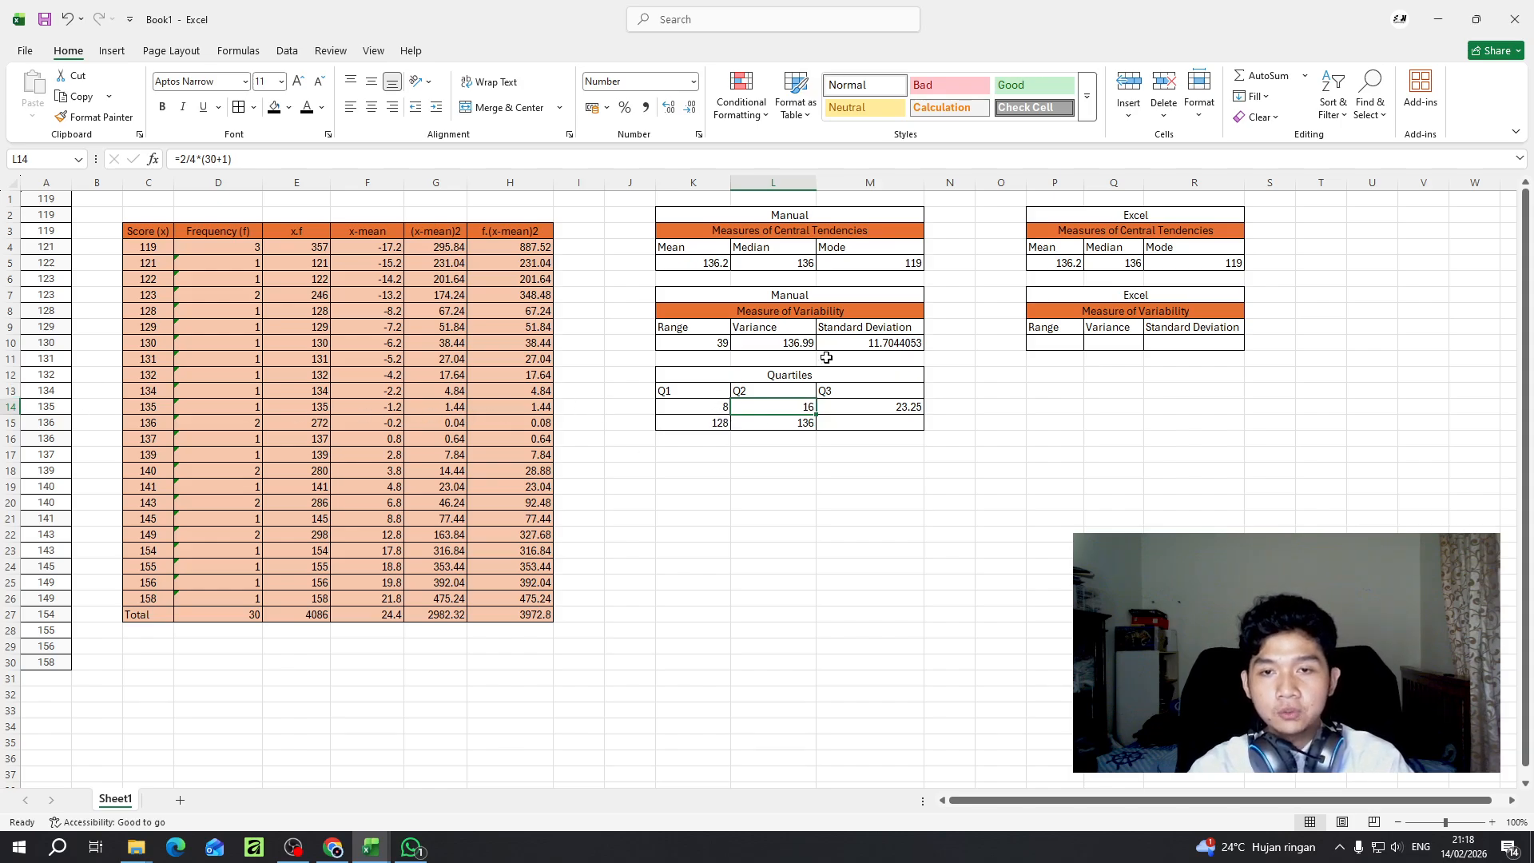
- Display the Q3 position in M14 with no decimals
left_click(868, 416)
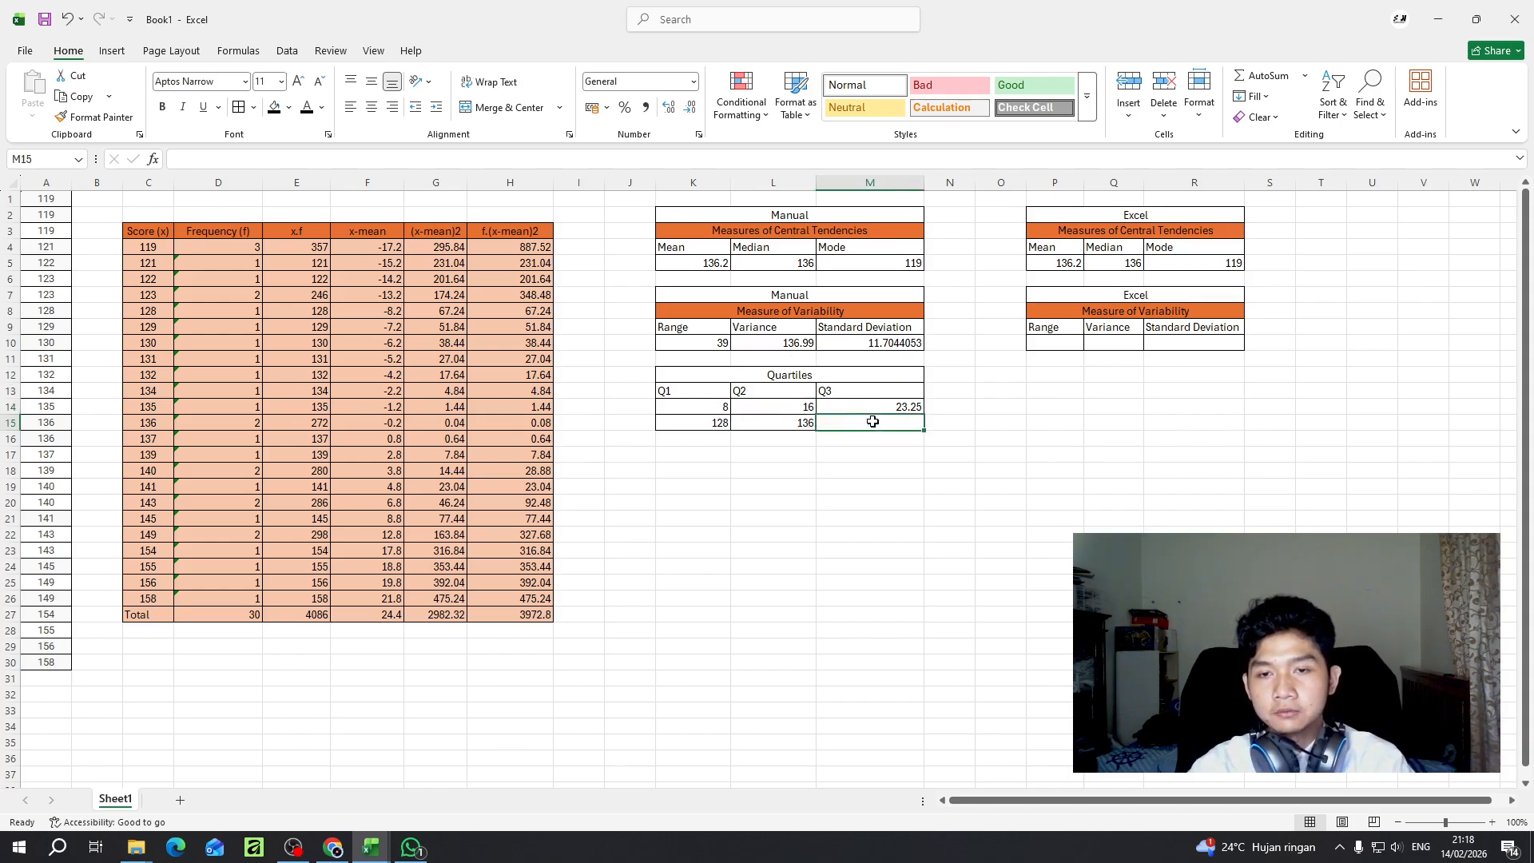
left_click(834, 406)
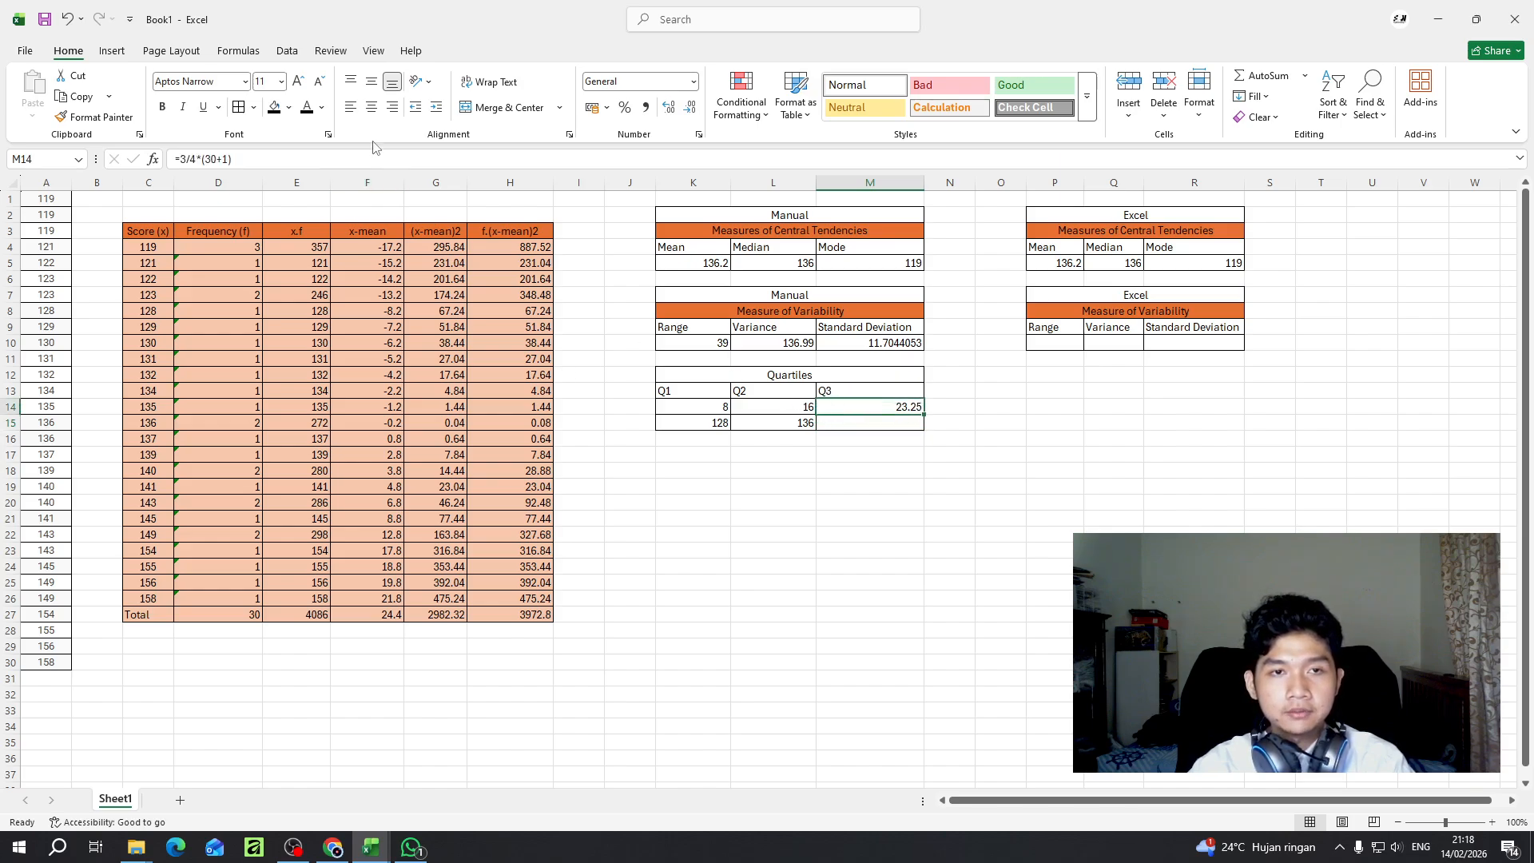
left_click(688, 110)
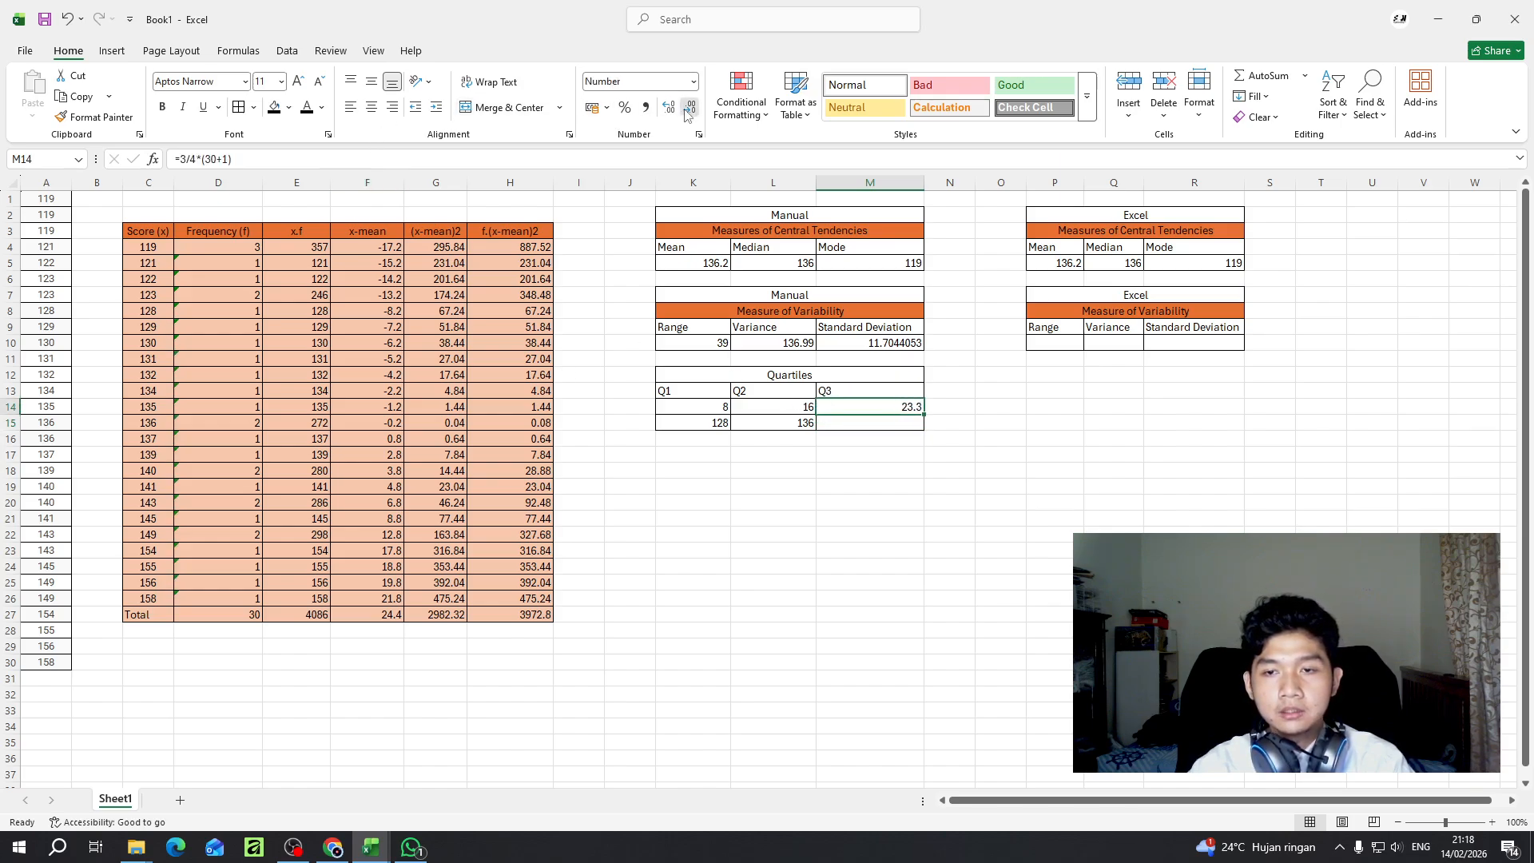
left_click(688, 109)
- Enter =A23 in M15 as the Q3 score and review the score formulas in K15, L15 and M15
left_click(886, 420)
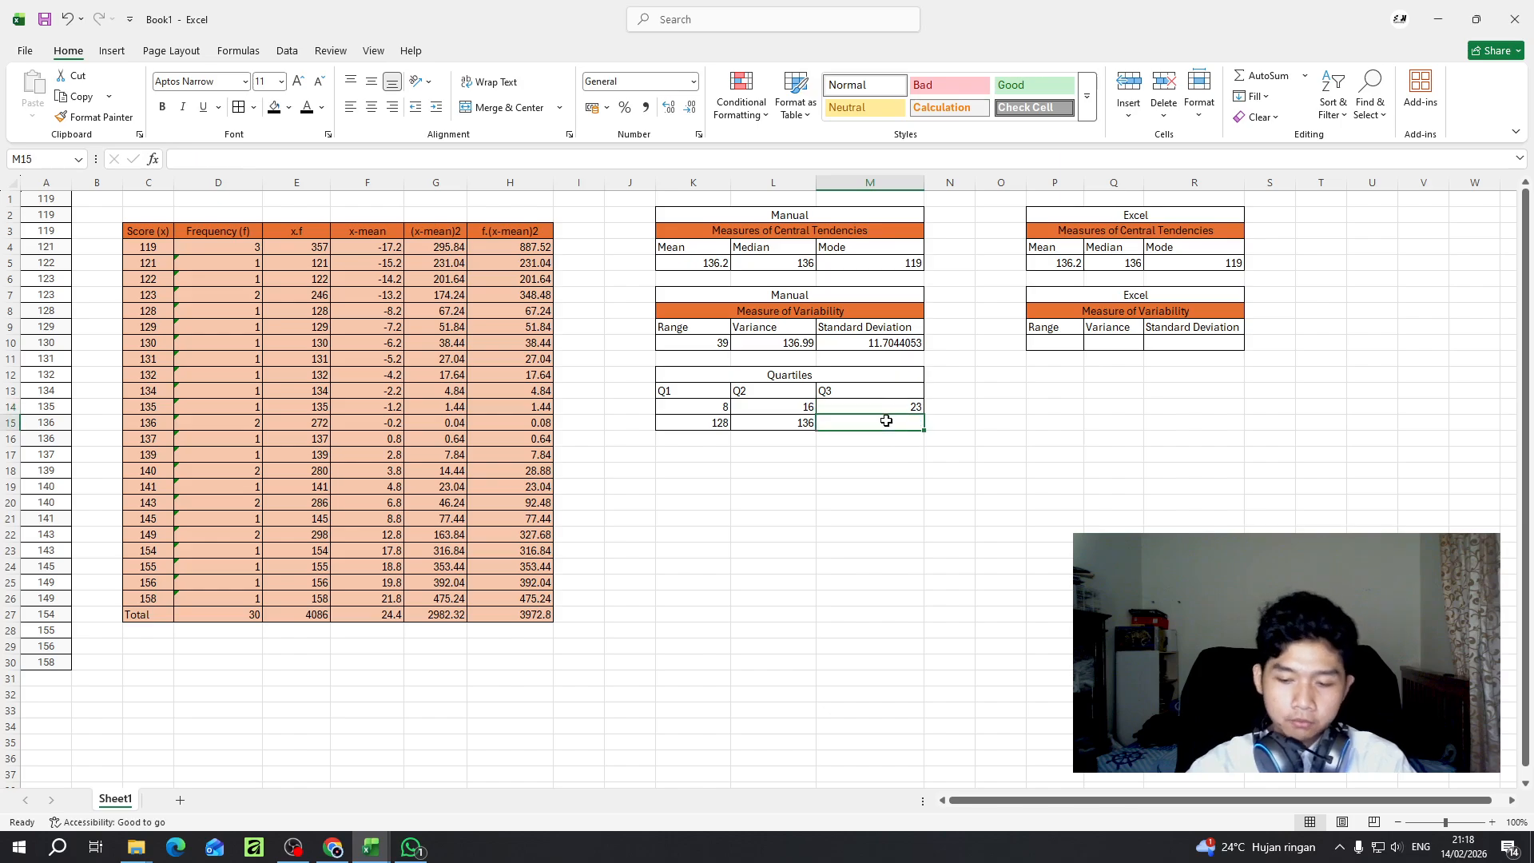
type("=")
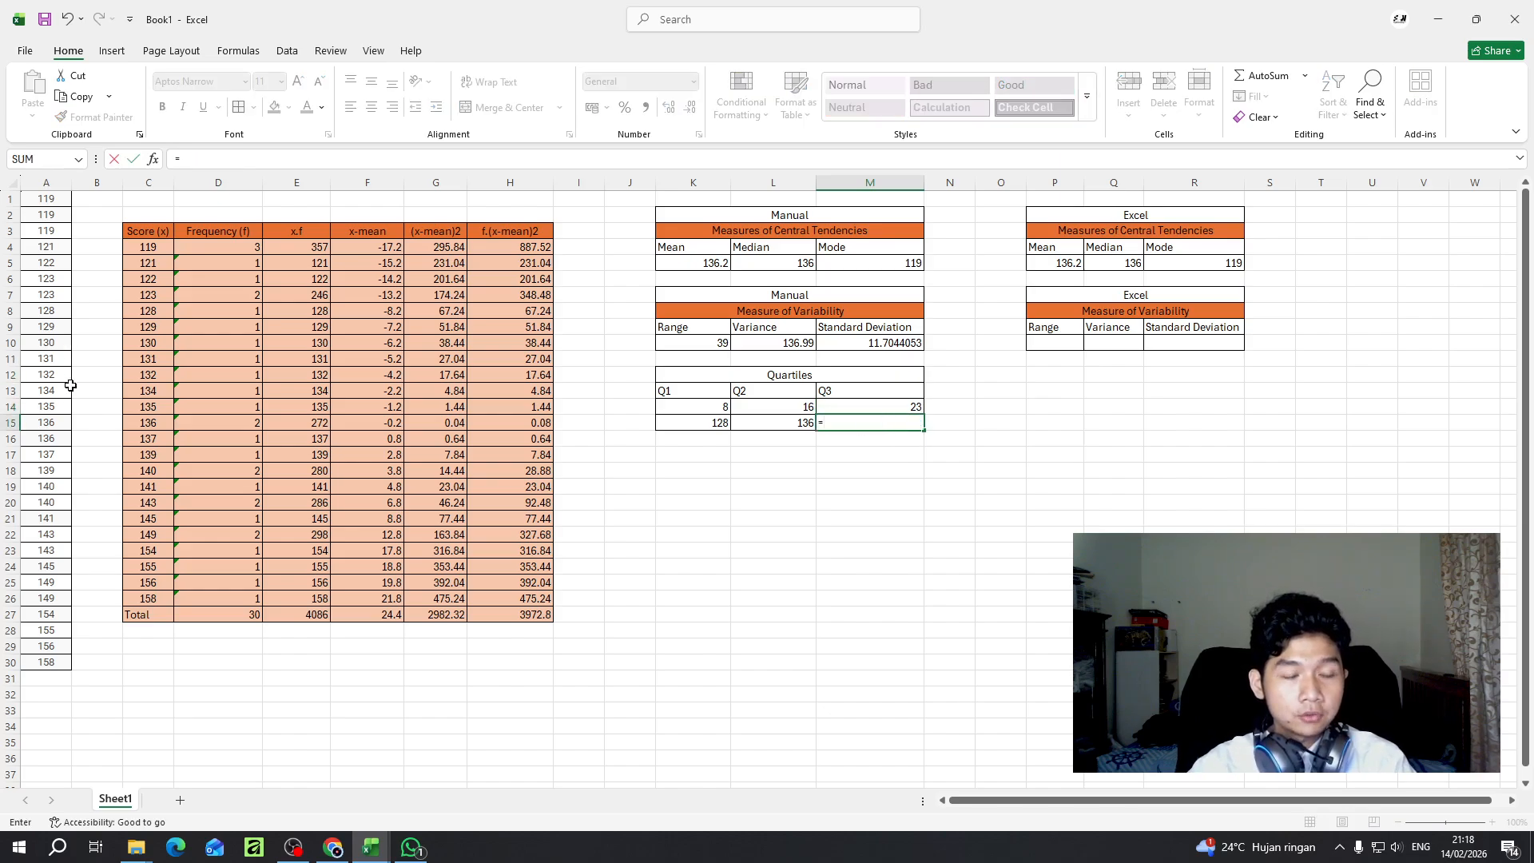
left_click(60, 553)
key("Return")
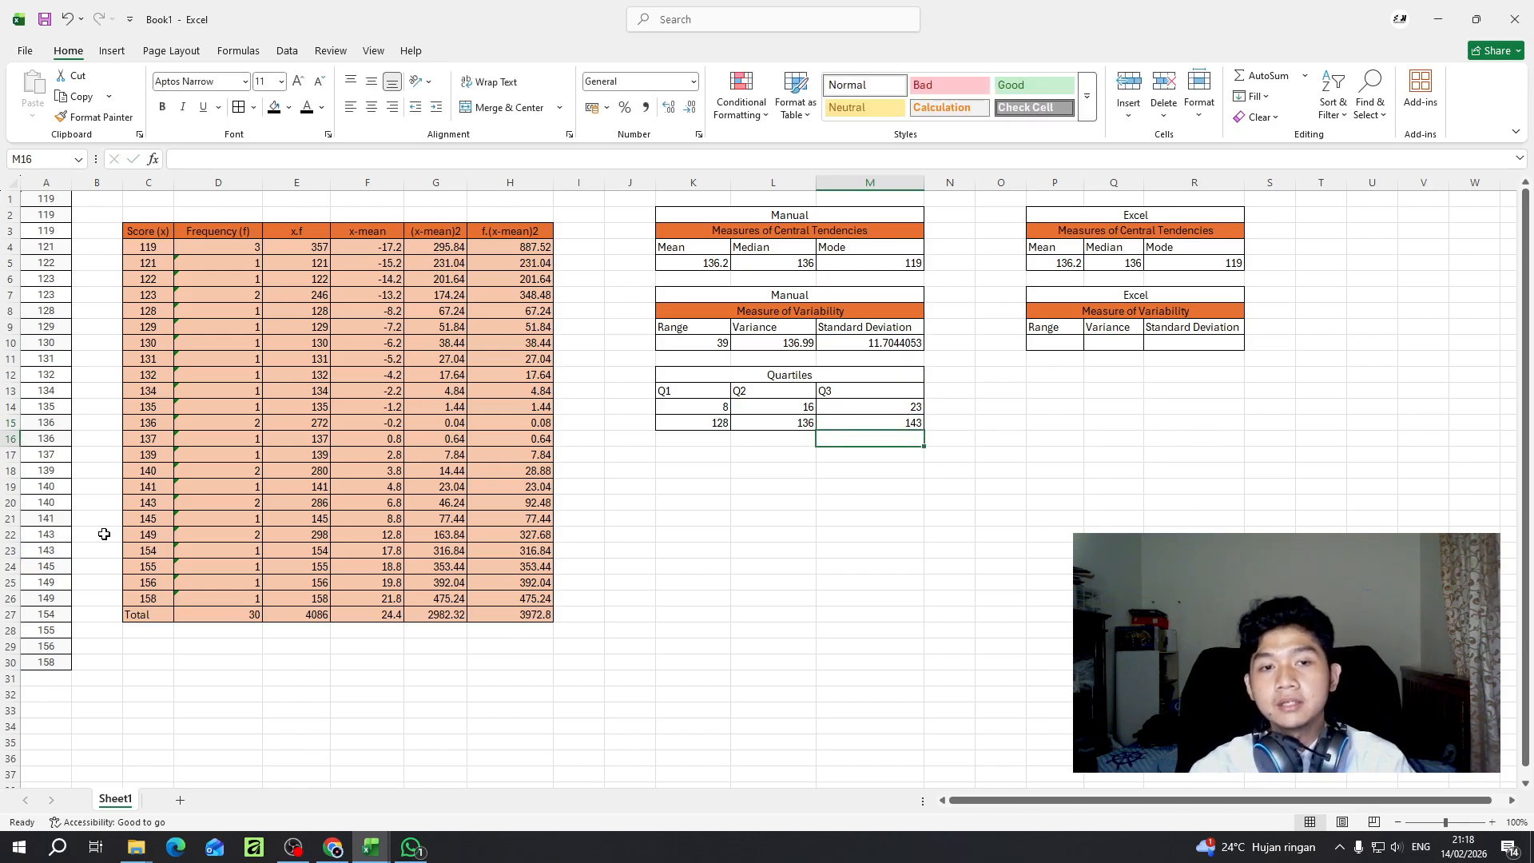
left_click(697, 427)
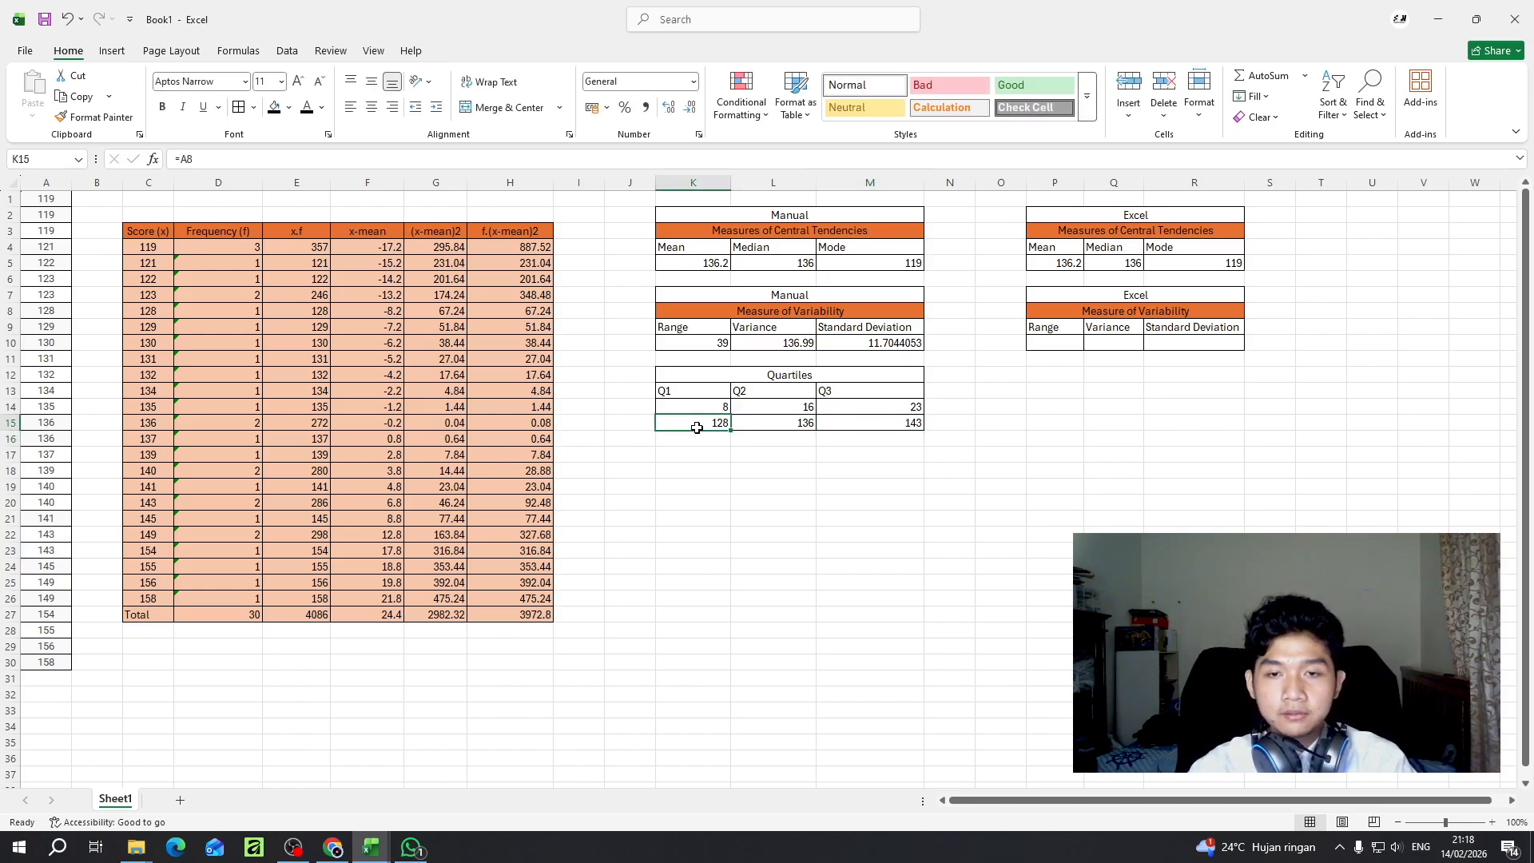
left_click(773, 425)
left_click(853, 428)
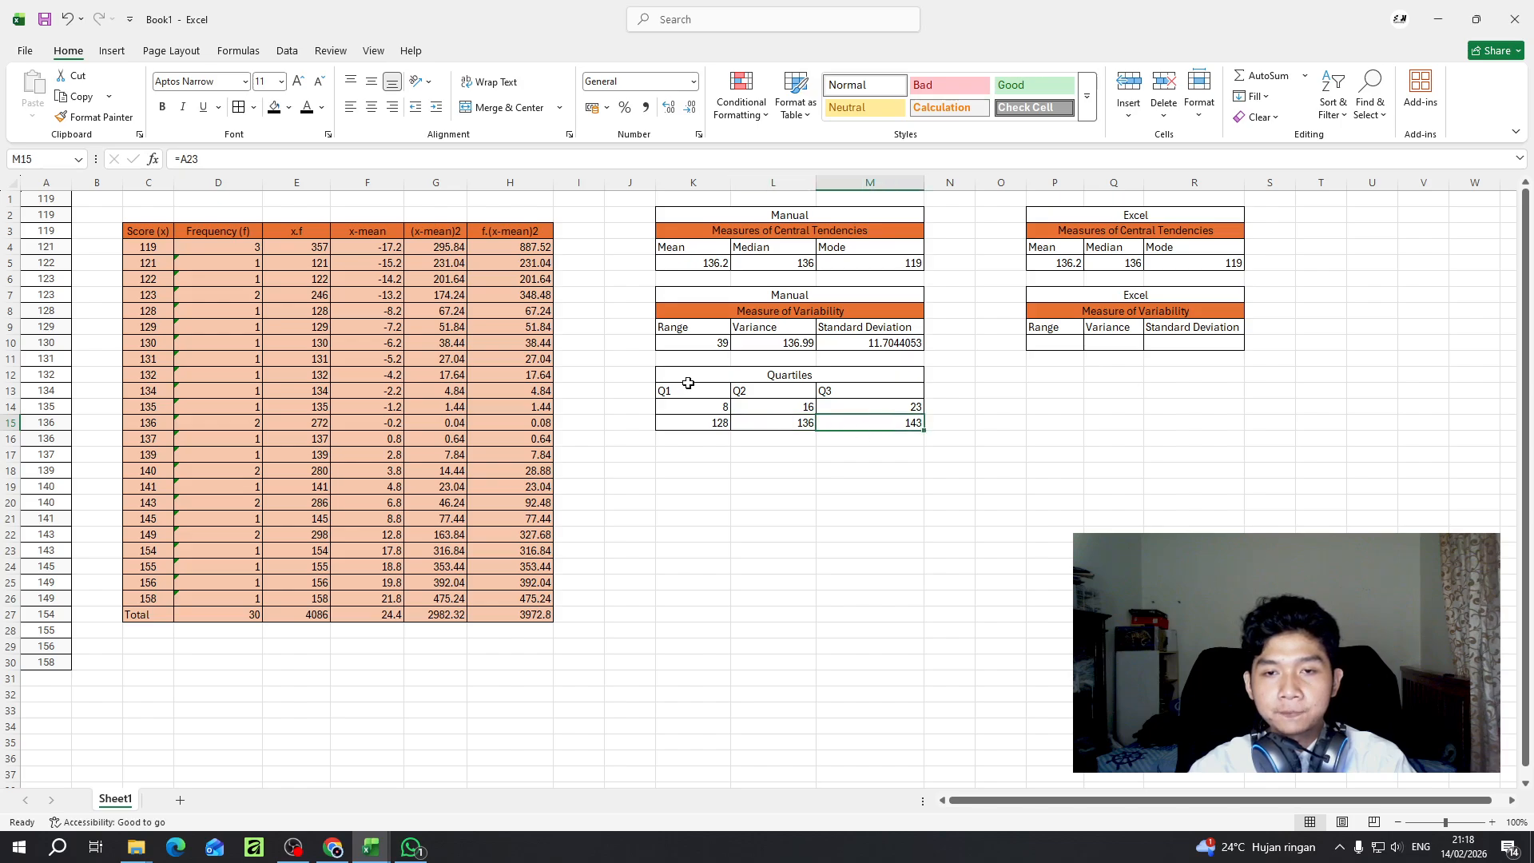
- Add borders to all cells of P12:R15 and merge and center the heading cells P12:R12
left_click_drag(1058, 380, 1172, 417)
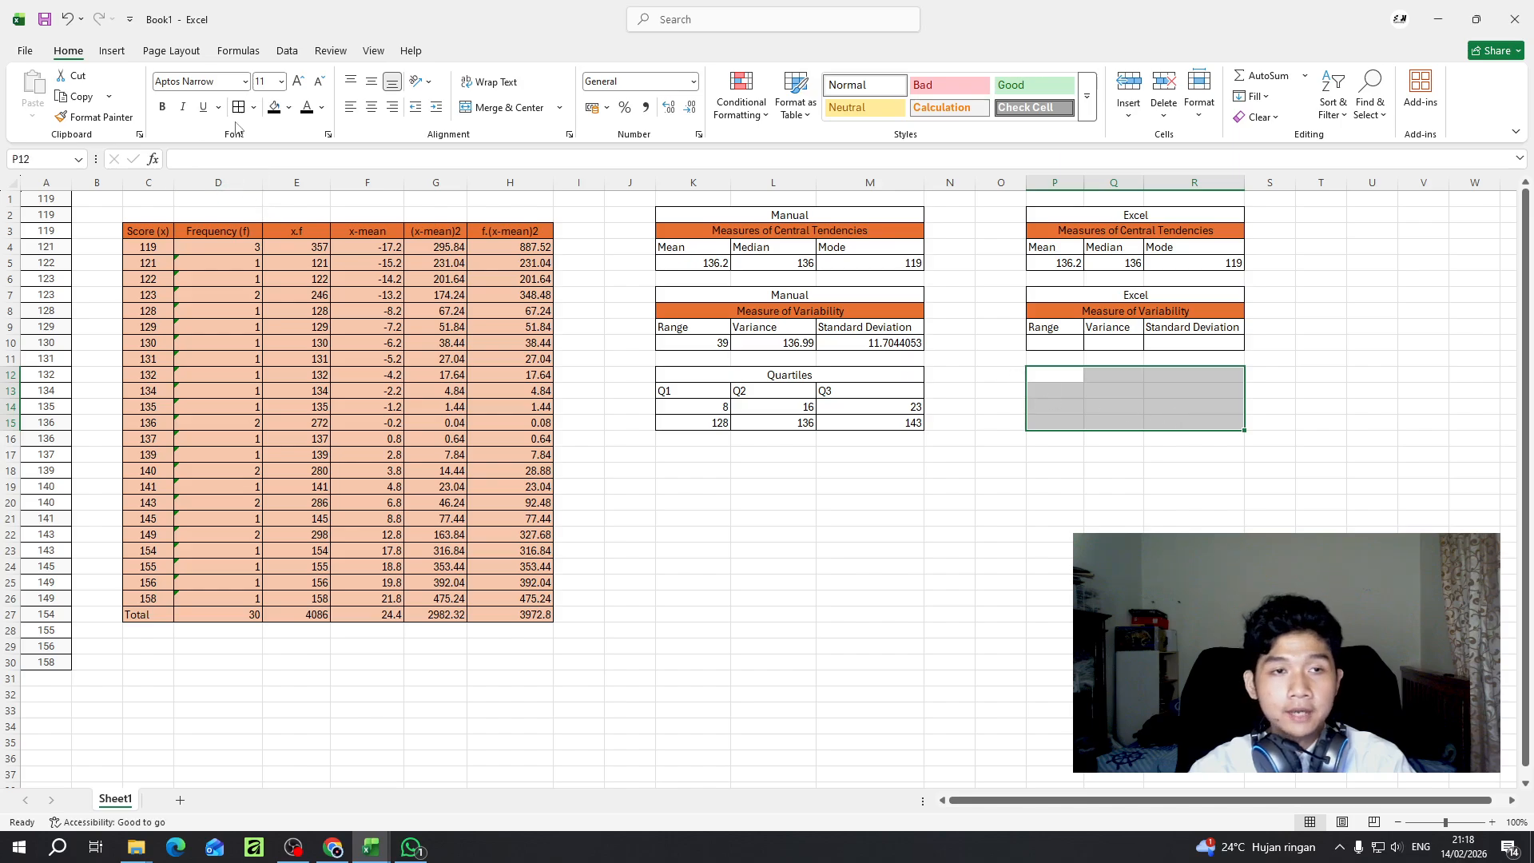
left_click(1188, 373)
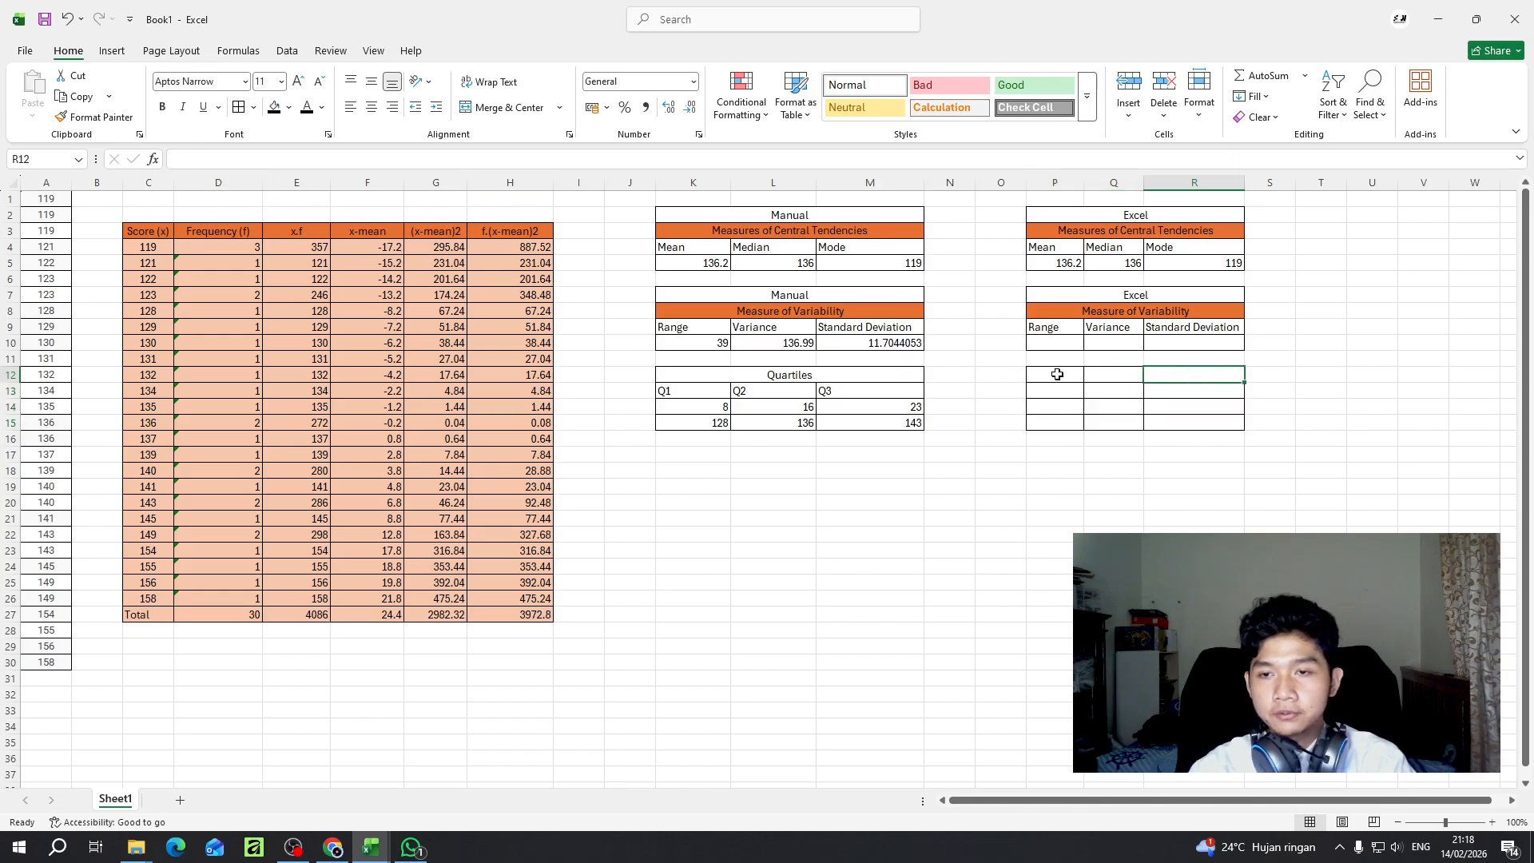
left_click_drag(1060, 375, 1177, 370)
left_click(509, 107)
- Copy the manual Quartiles table in K12:M15 into the bordered block starting at P12
left_click_drag(876, 377, 879, 417)
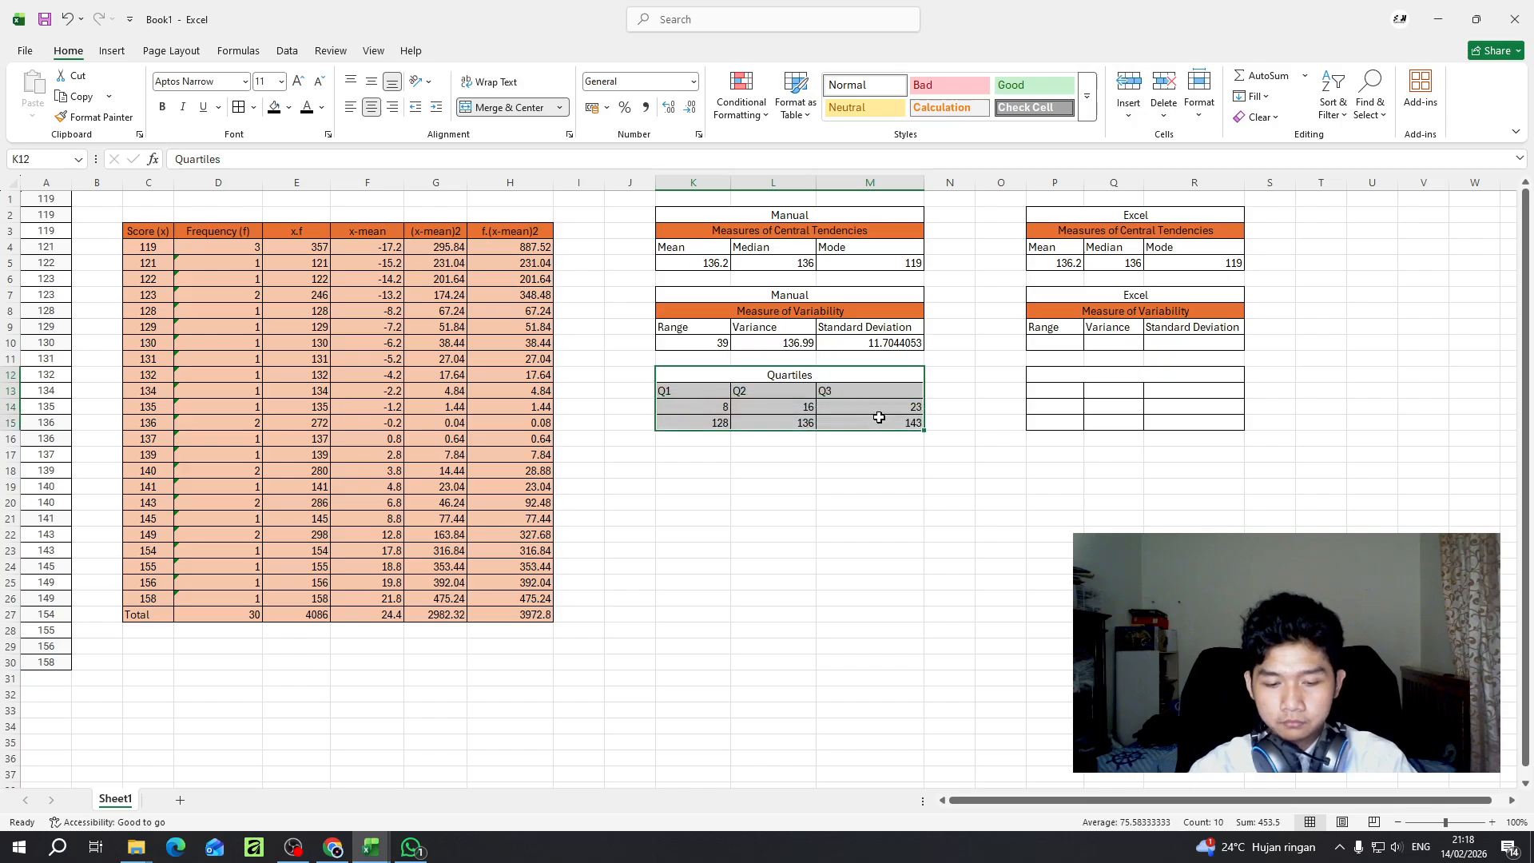
key("ctrl+c")
left_click(1131, 377)
key("ctrl+v")
left_click(1067, 408)
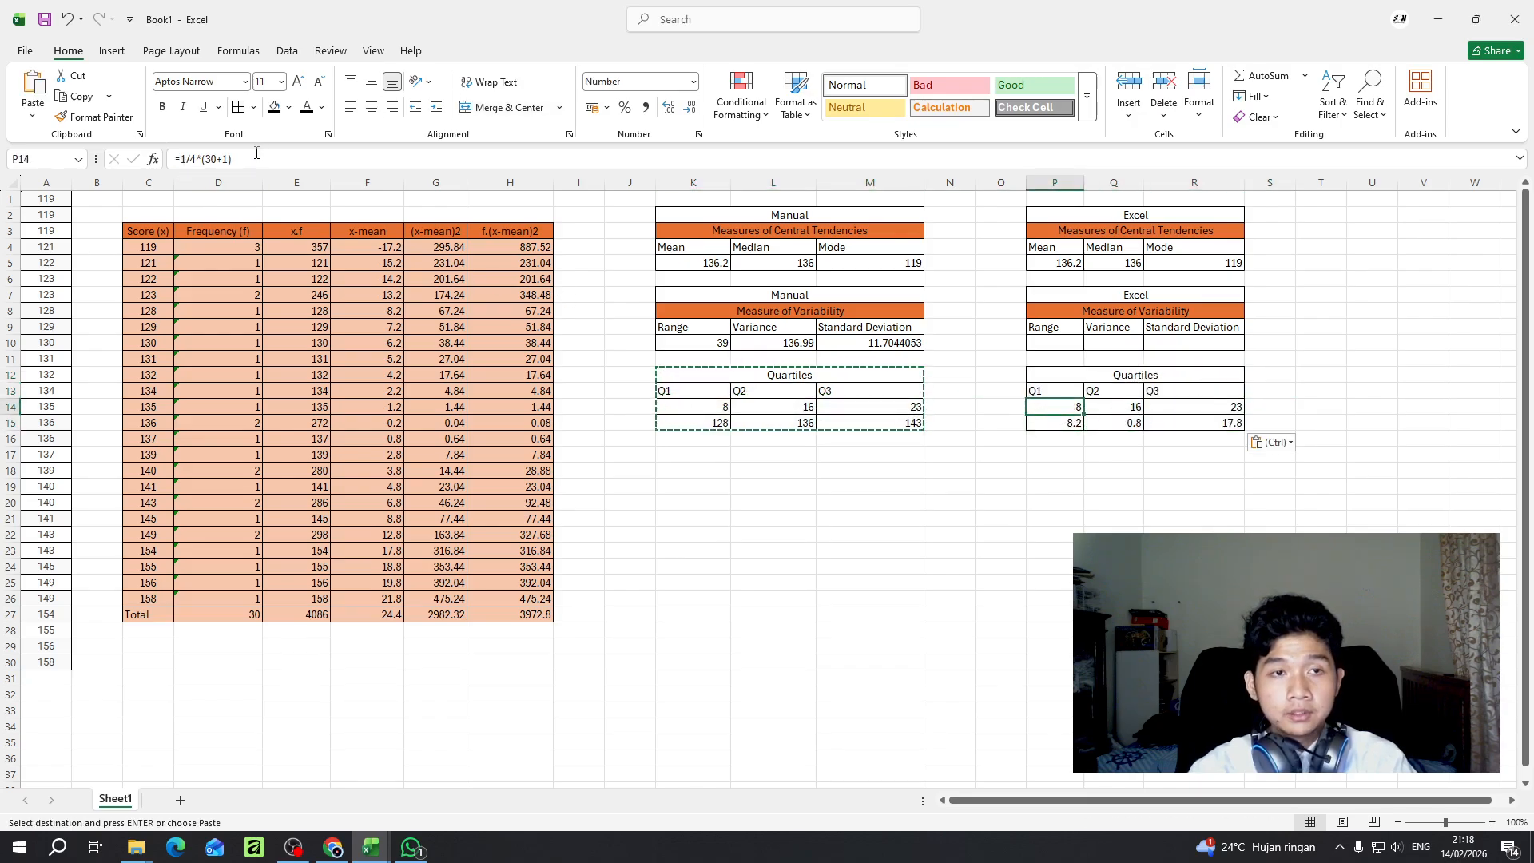
key("F2")
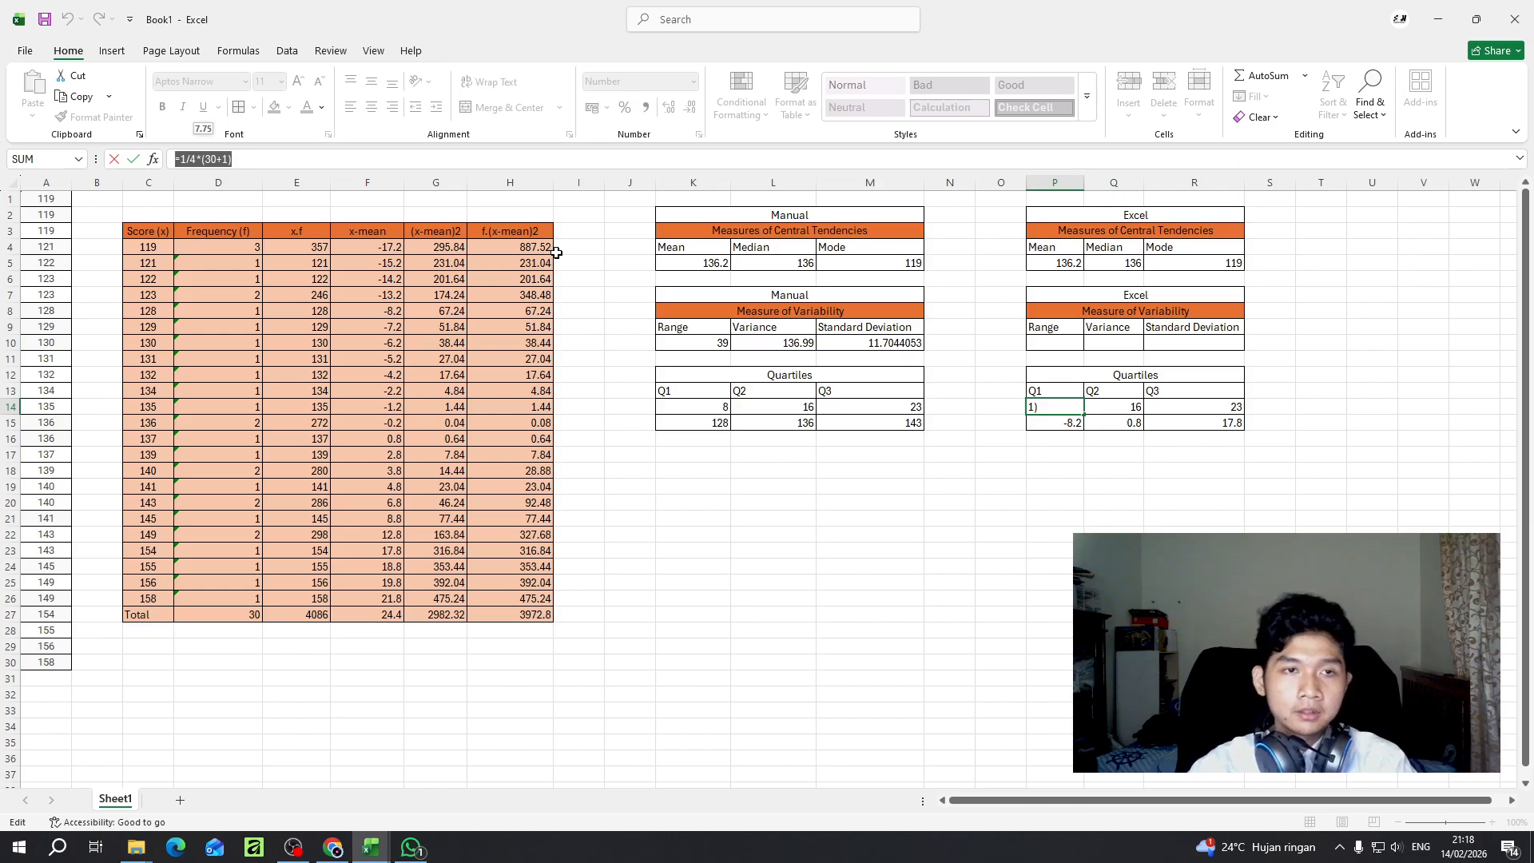
key("Delete")
left_click(1070, 424)
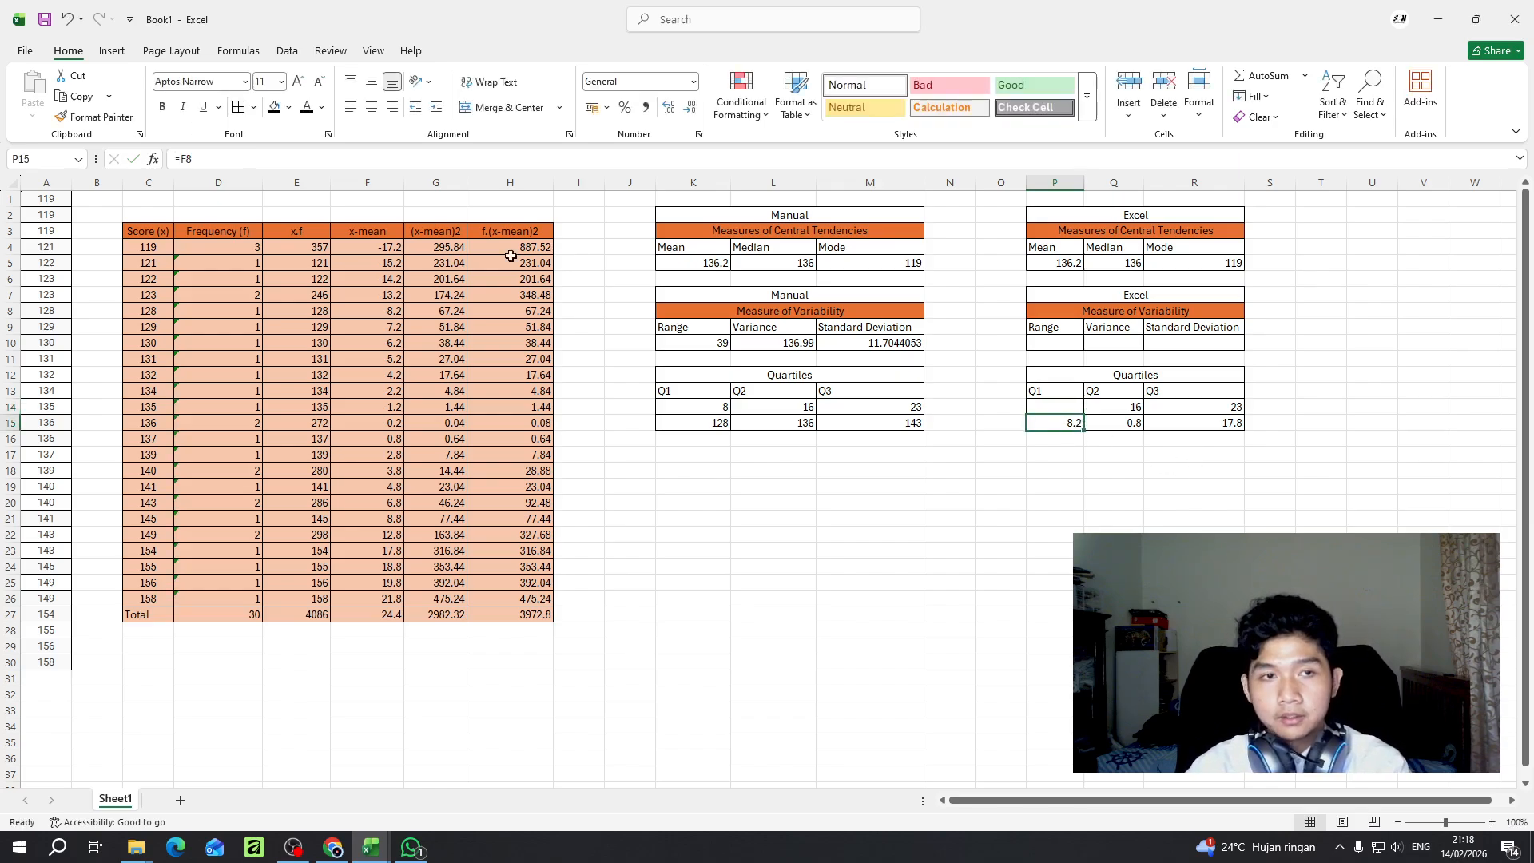
left_click_drag(177, 159, 407, 164)
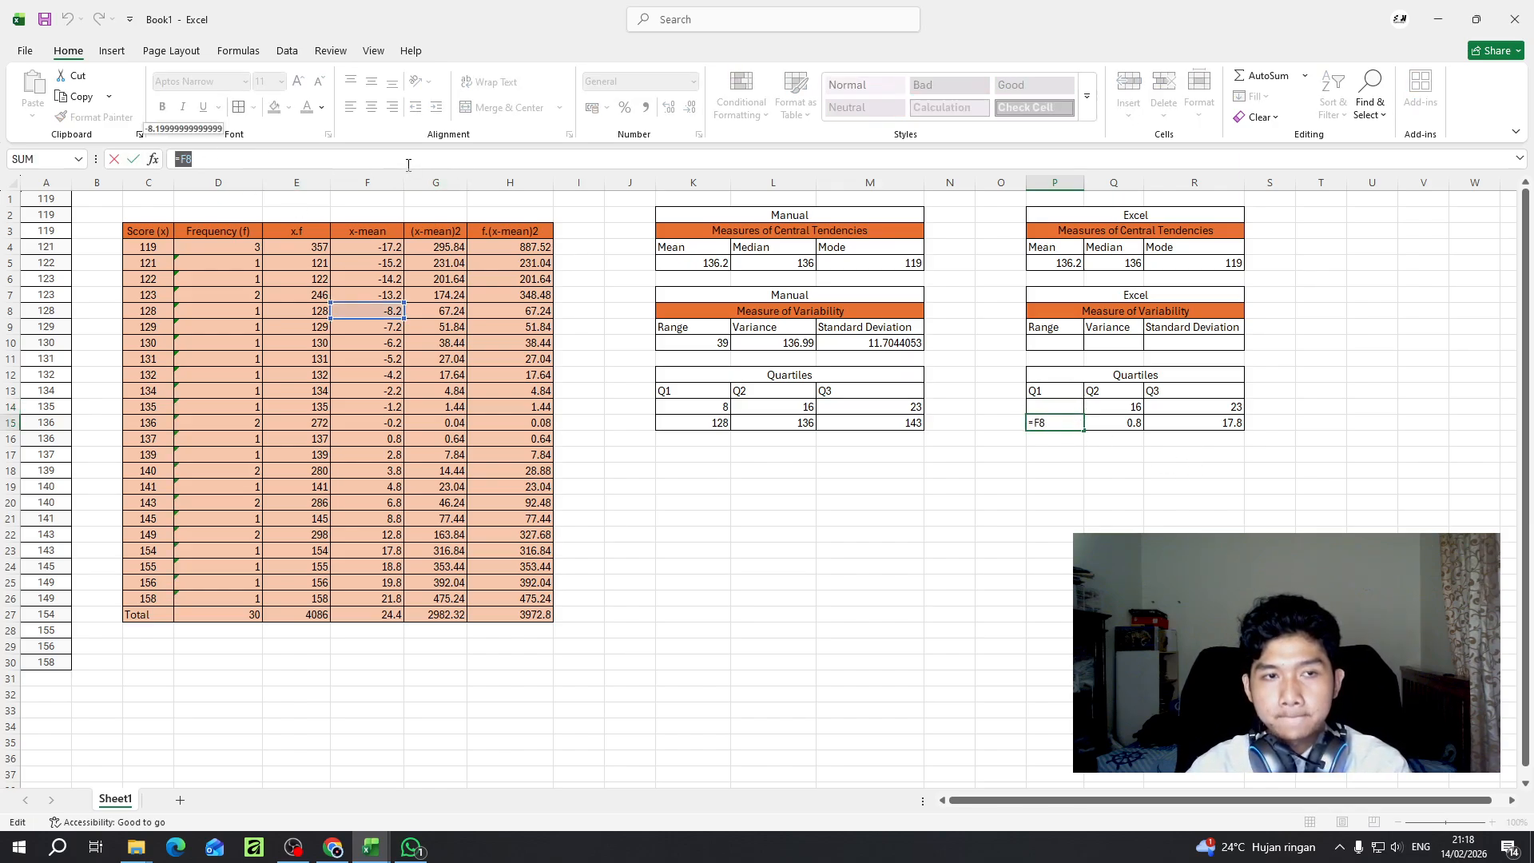
left_click(987, 263)
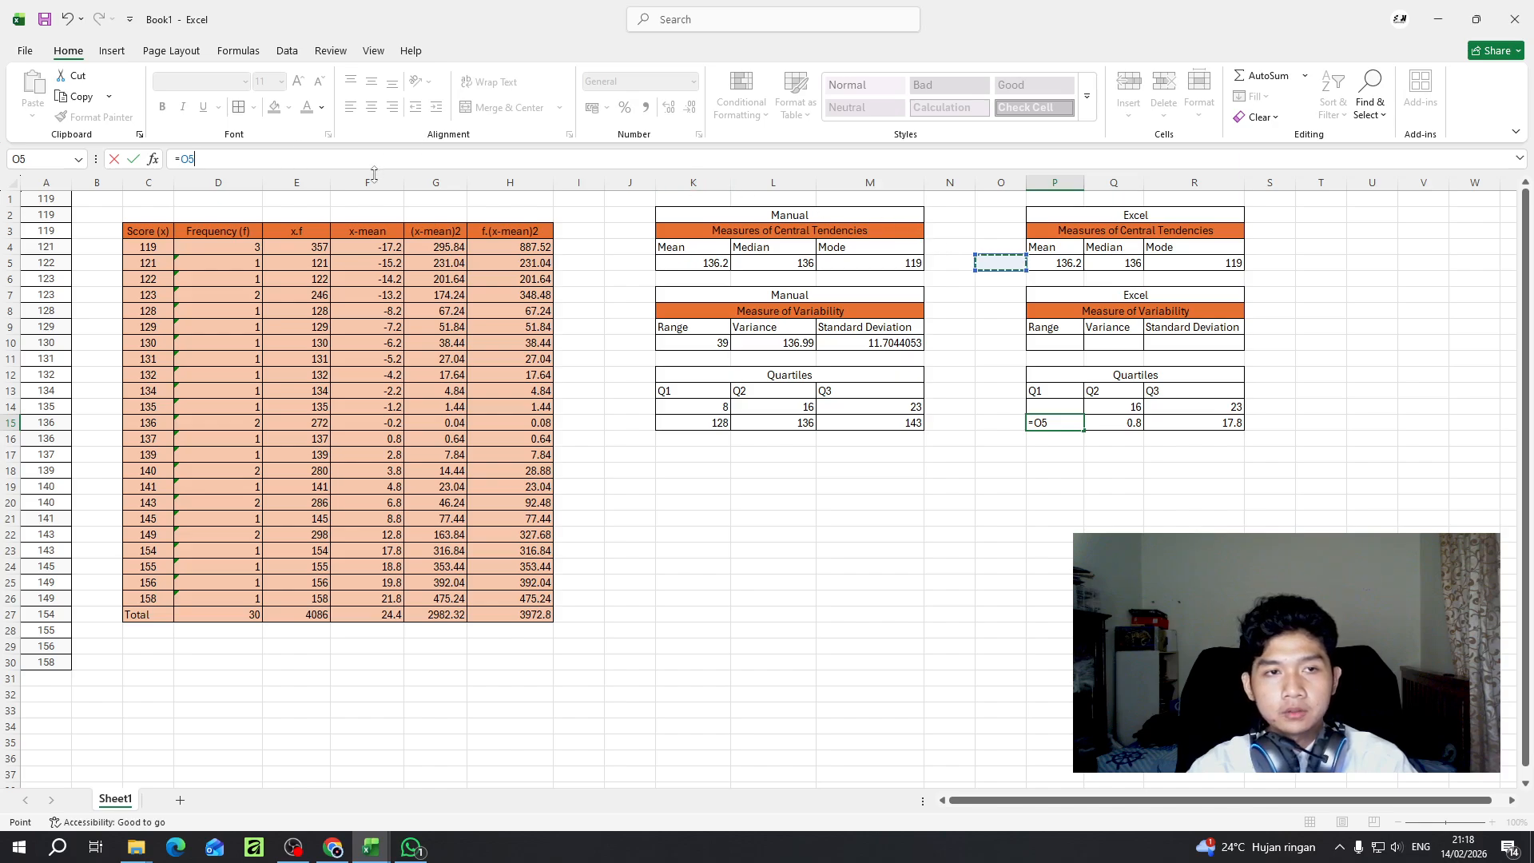
left_click(944, 232)
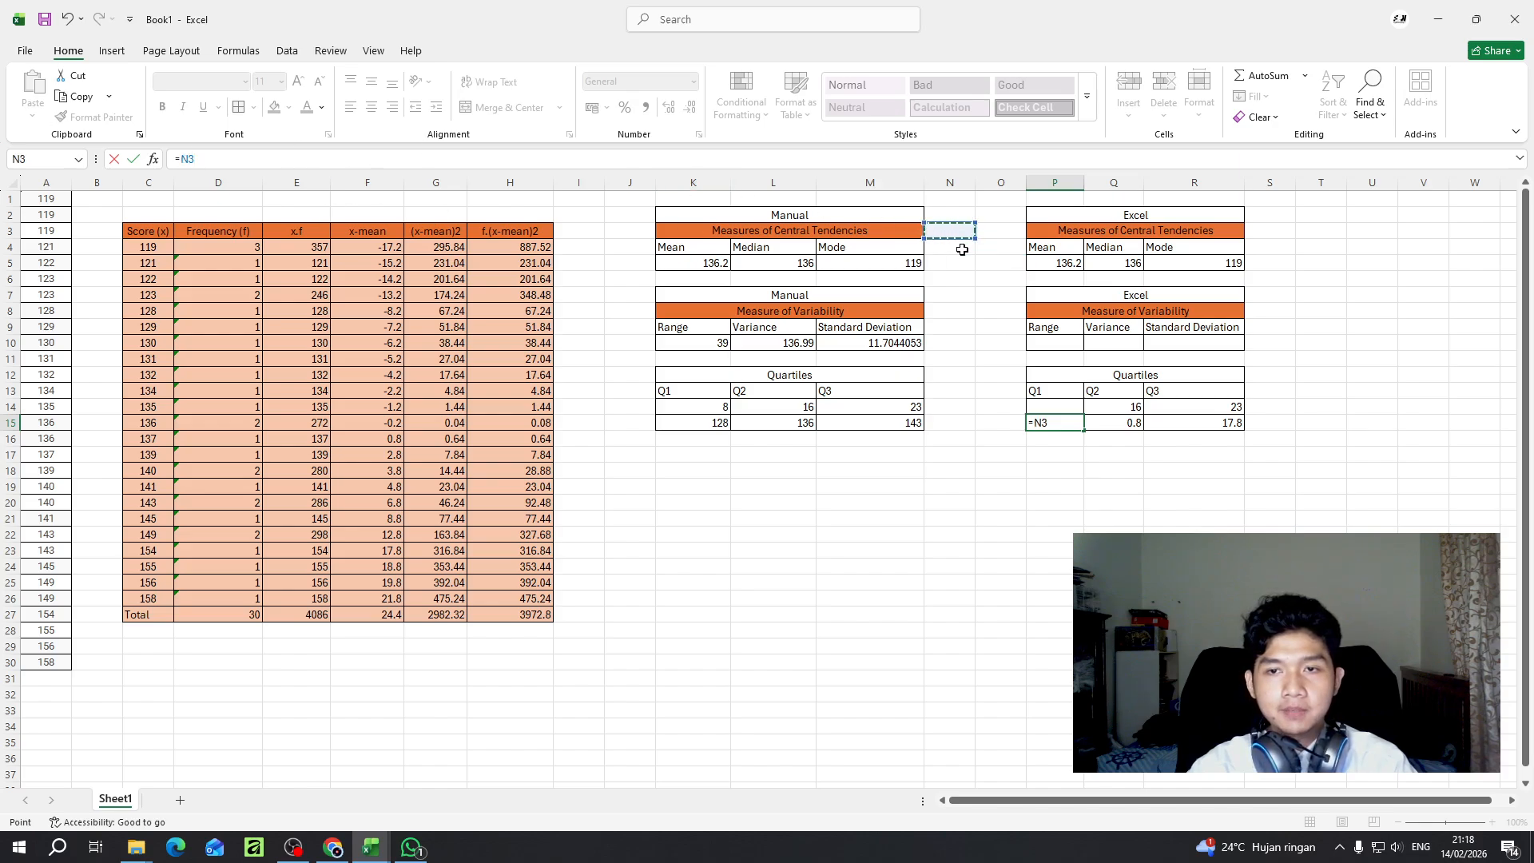
left_click(765, 163)
key("Return")
key("ctrl+z")
key("ctrl+z")
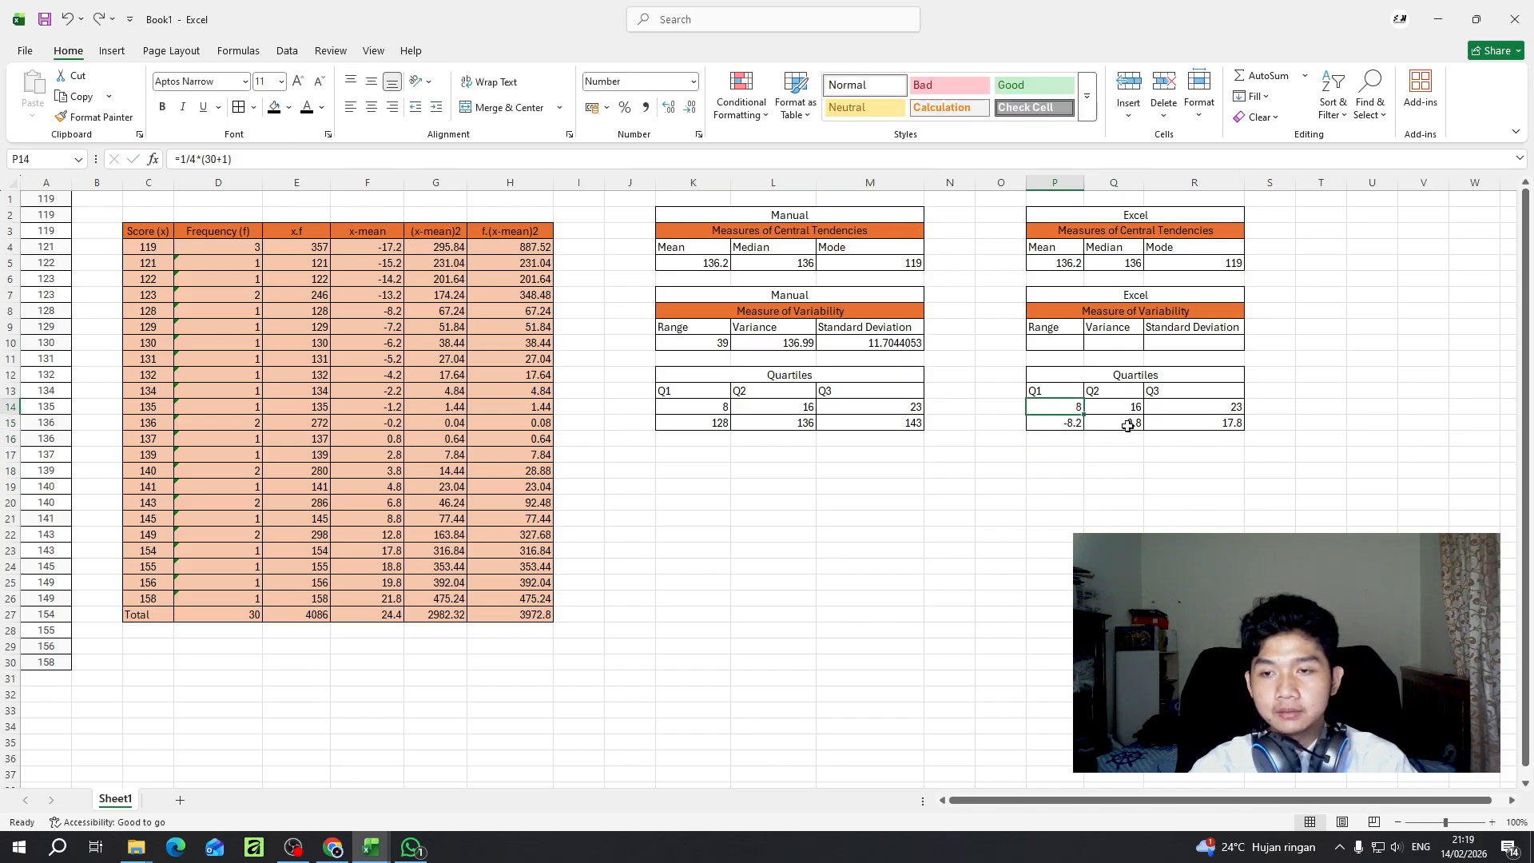
- Display the copied quartile positions with two decimals in P14, one in Q14 and two in R14
left_click(1075, 426)
left_click(1073, 409)
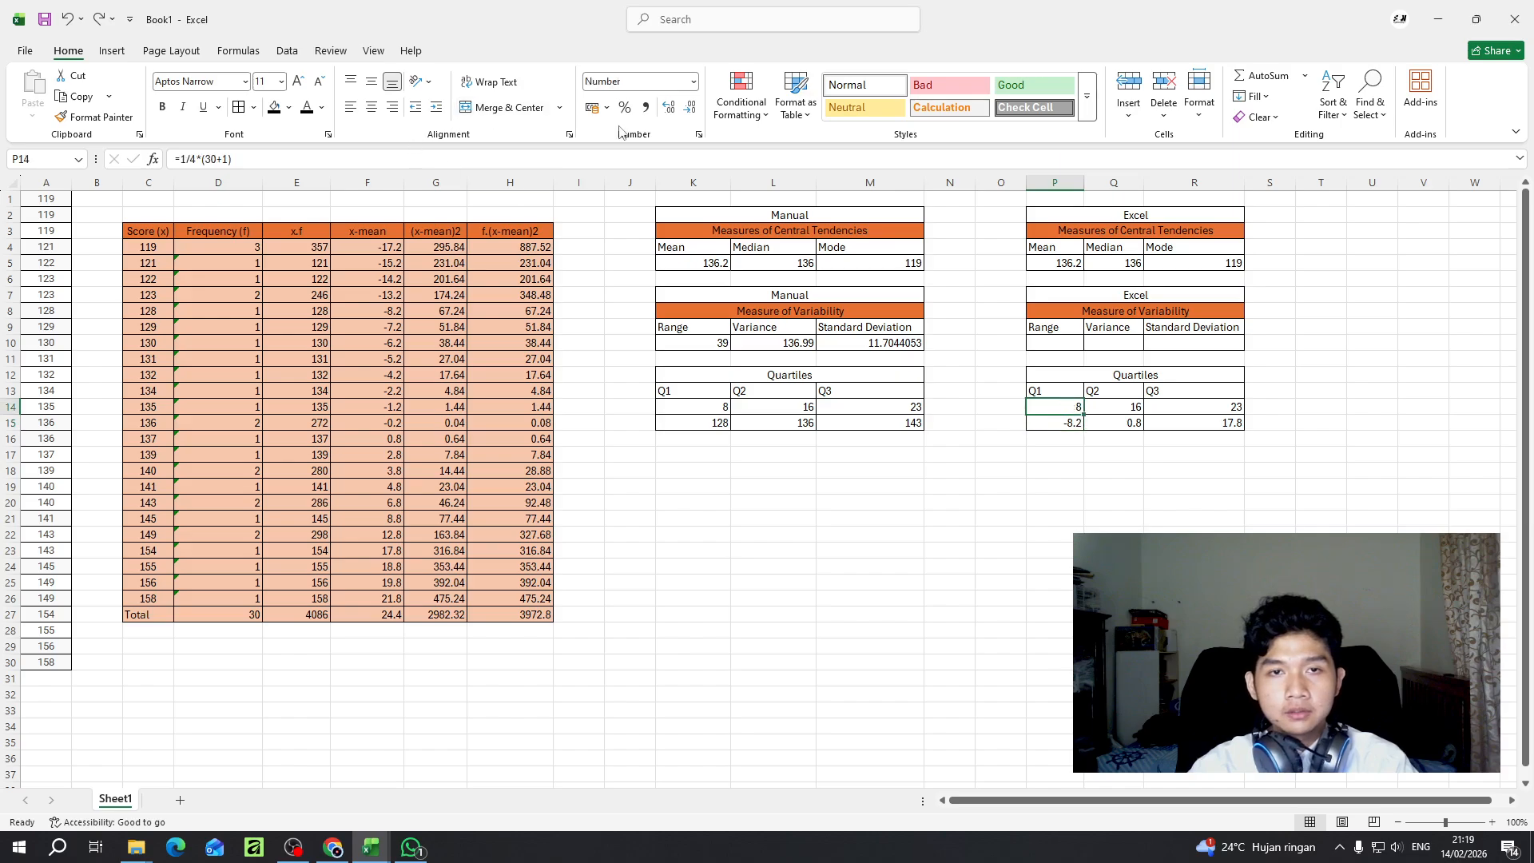
left_click(669, 106)
left_click(669, 106)
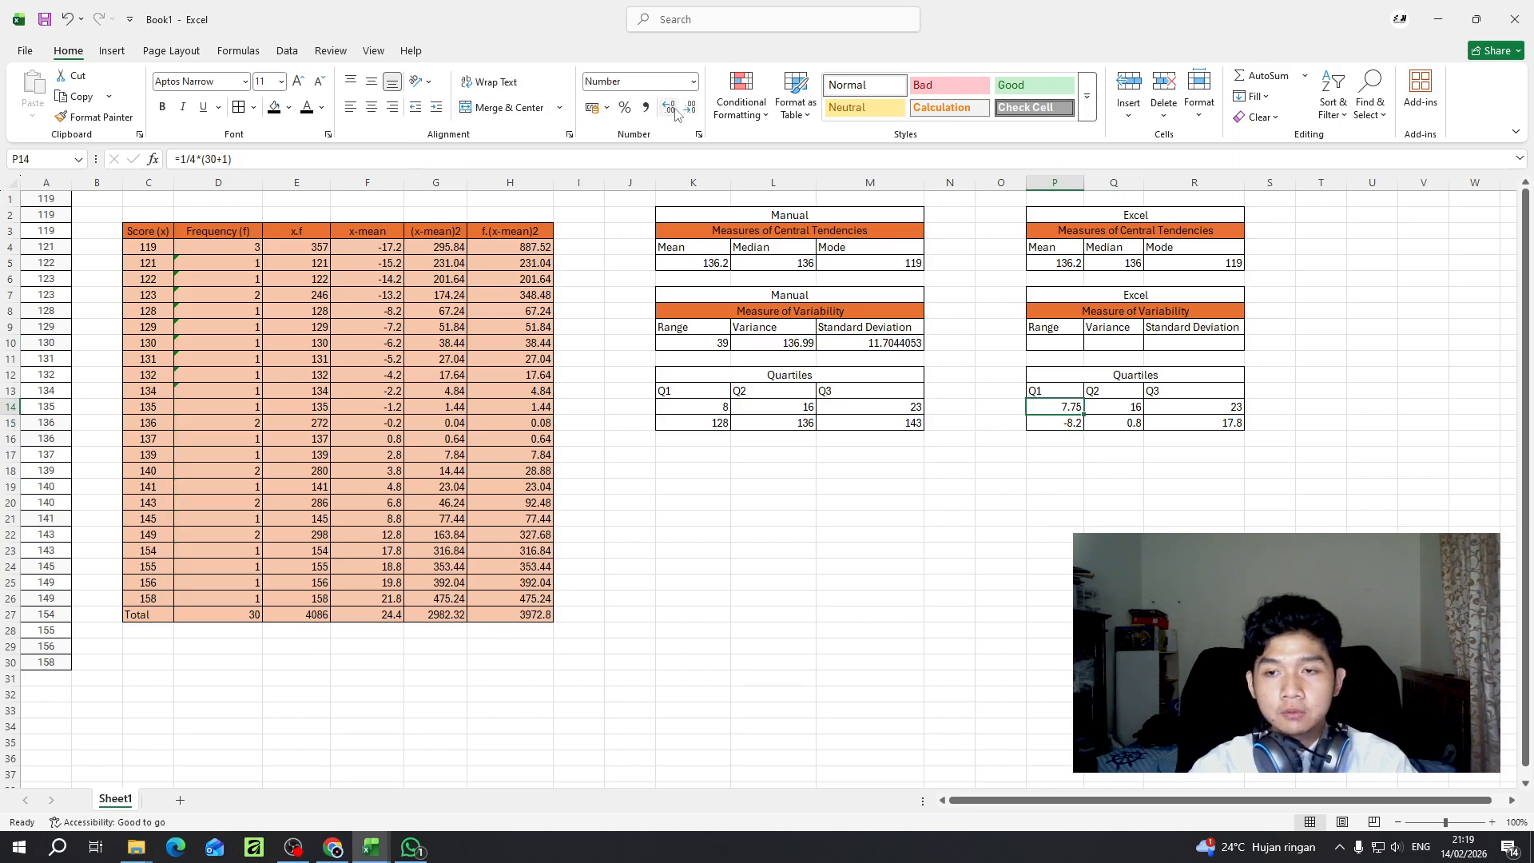
left_click(1124, 409)
left_click(670, 108)
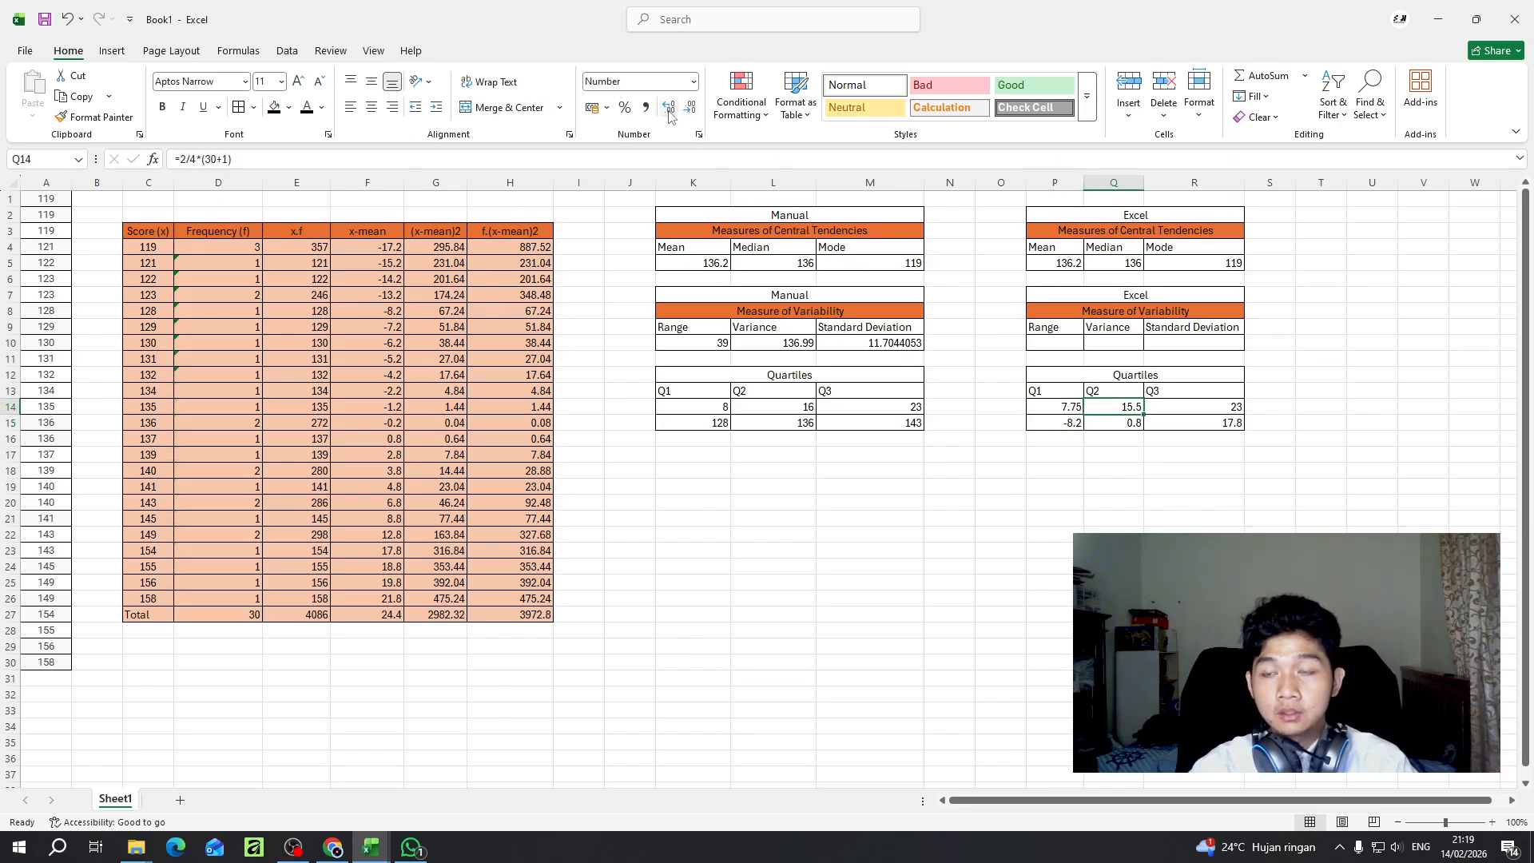
left_click(670, 108)
left_click(690, 106)
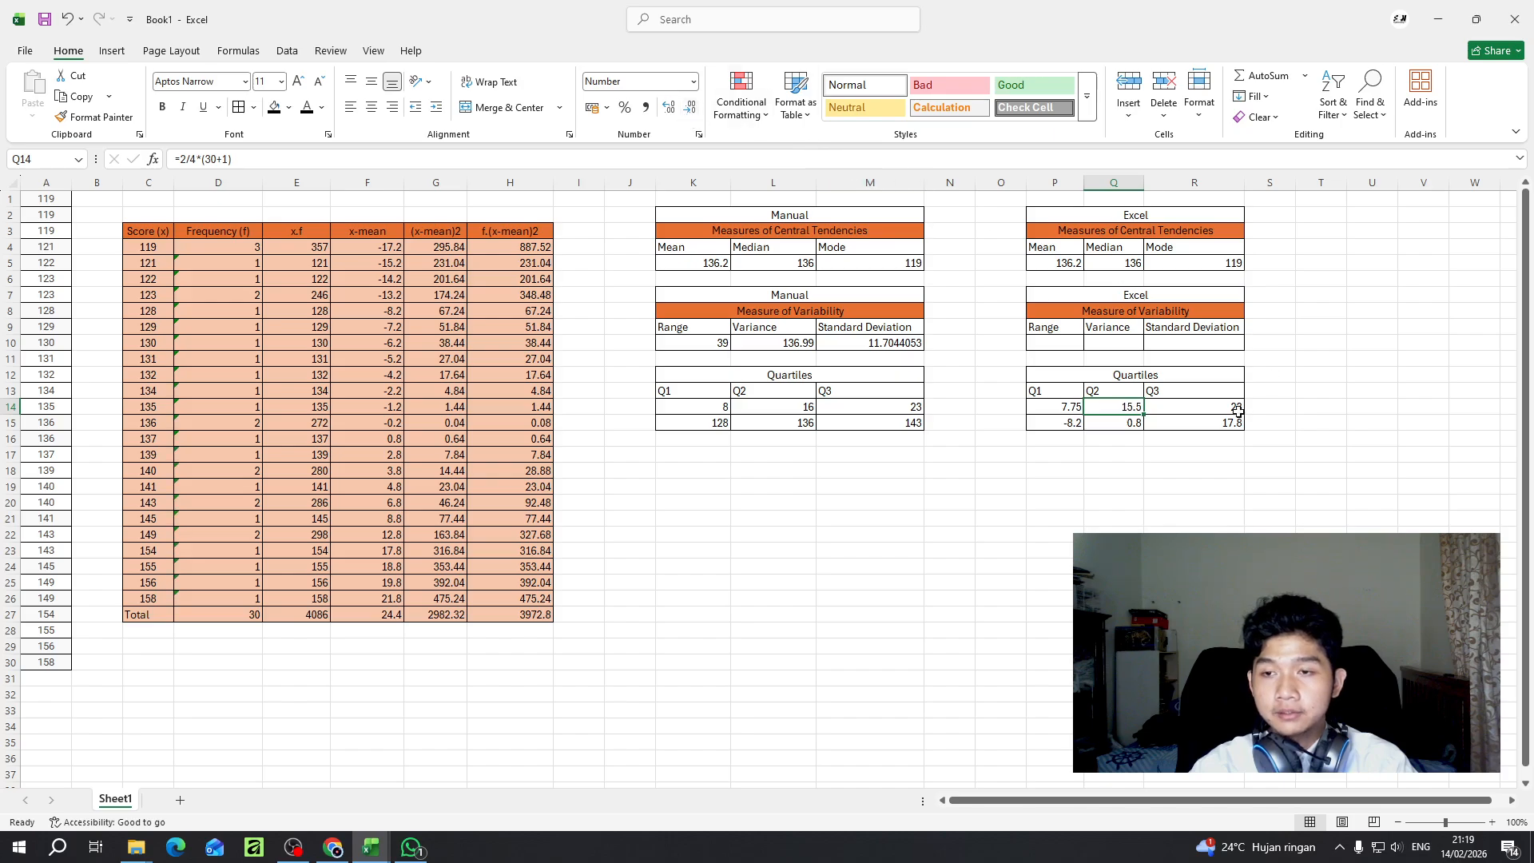
left_click(1222, 407)
left_click(668, 108)
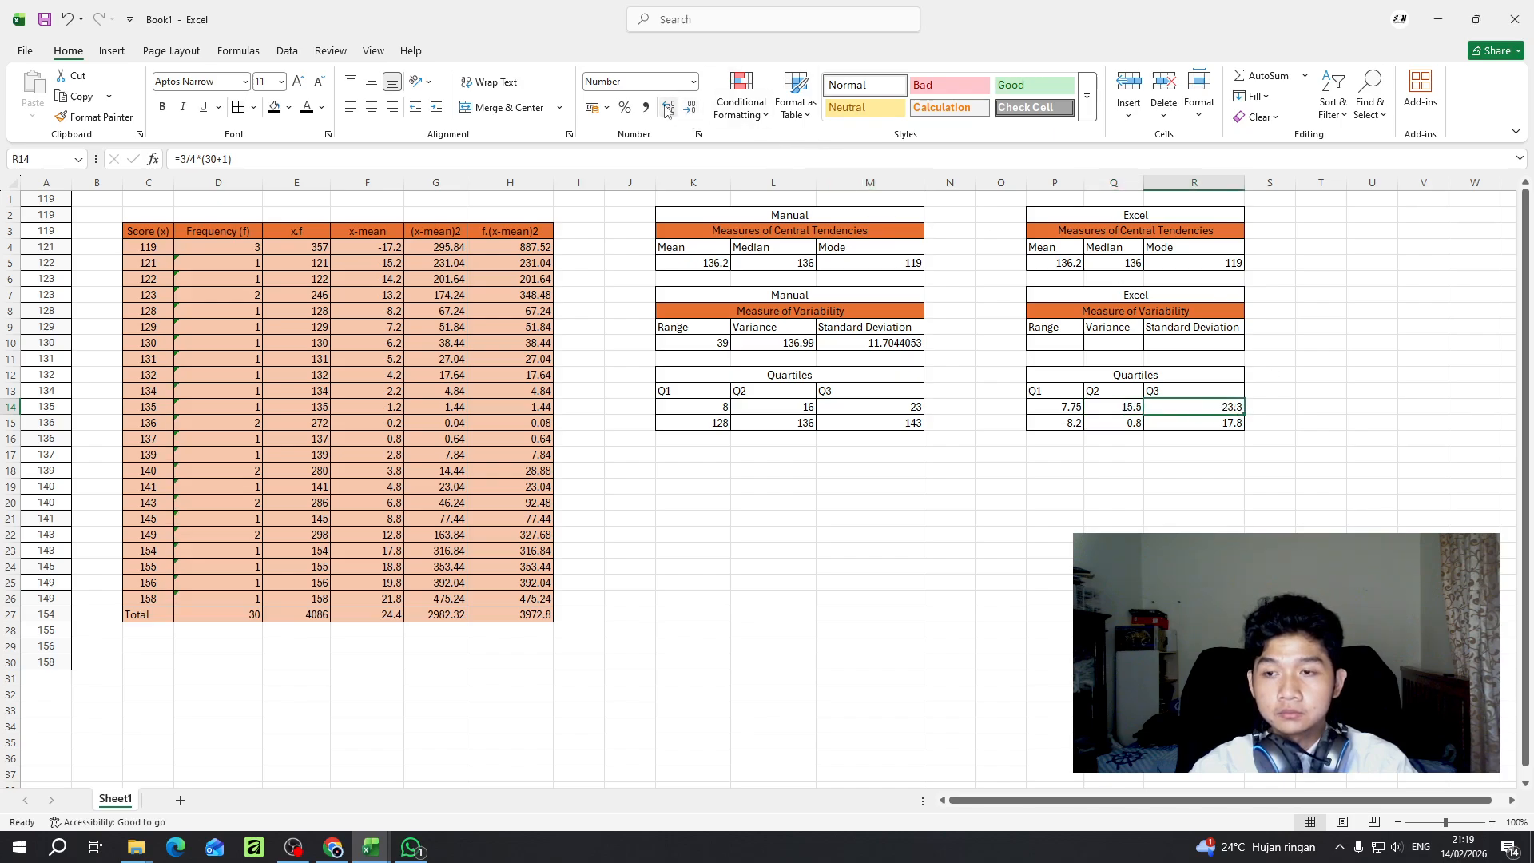
- Clear the copied quartile score formulas from P15, Q15 and R15
left_click(1226, 425)
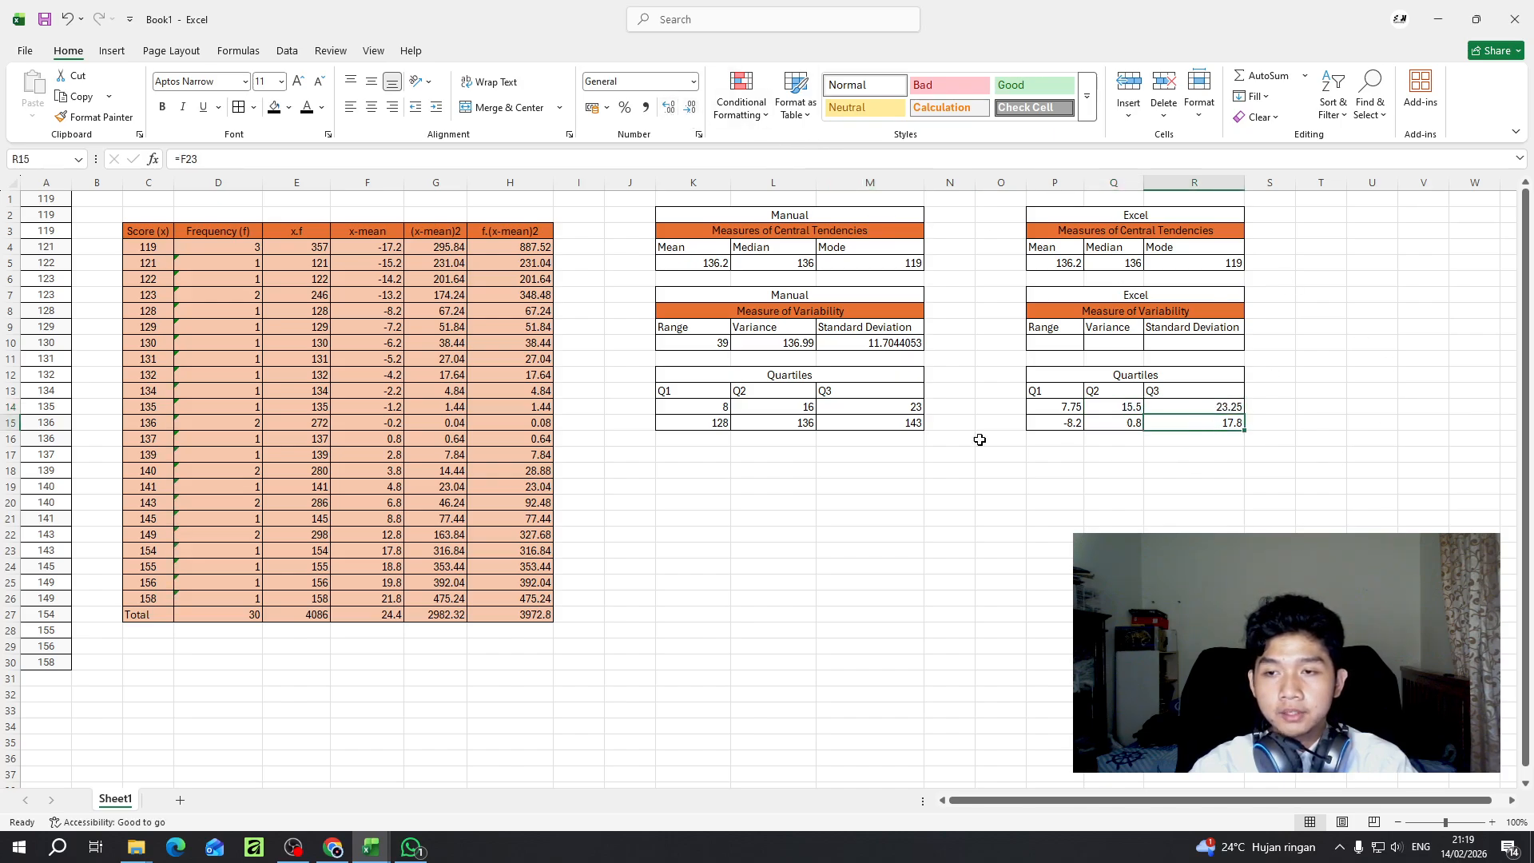
left_click(1121, 426)
left_click(1075, 427)
key("Delete")
left_click(1152, 427)
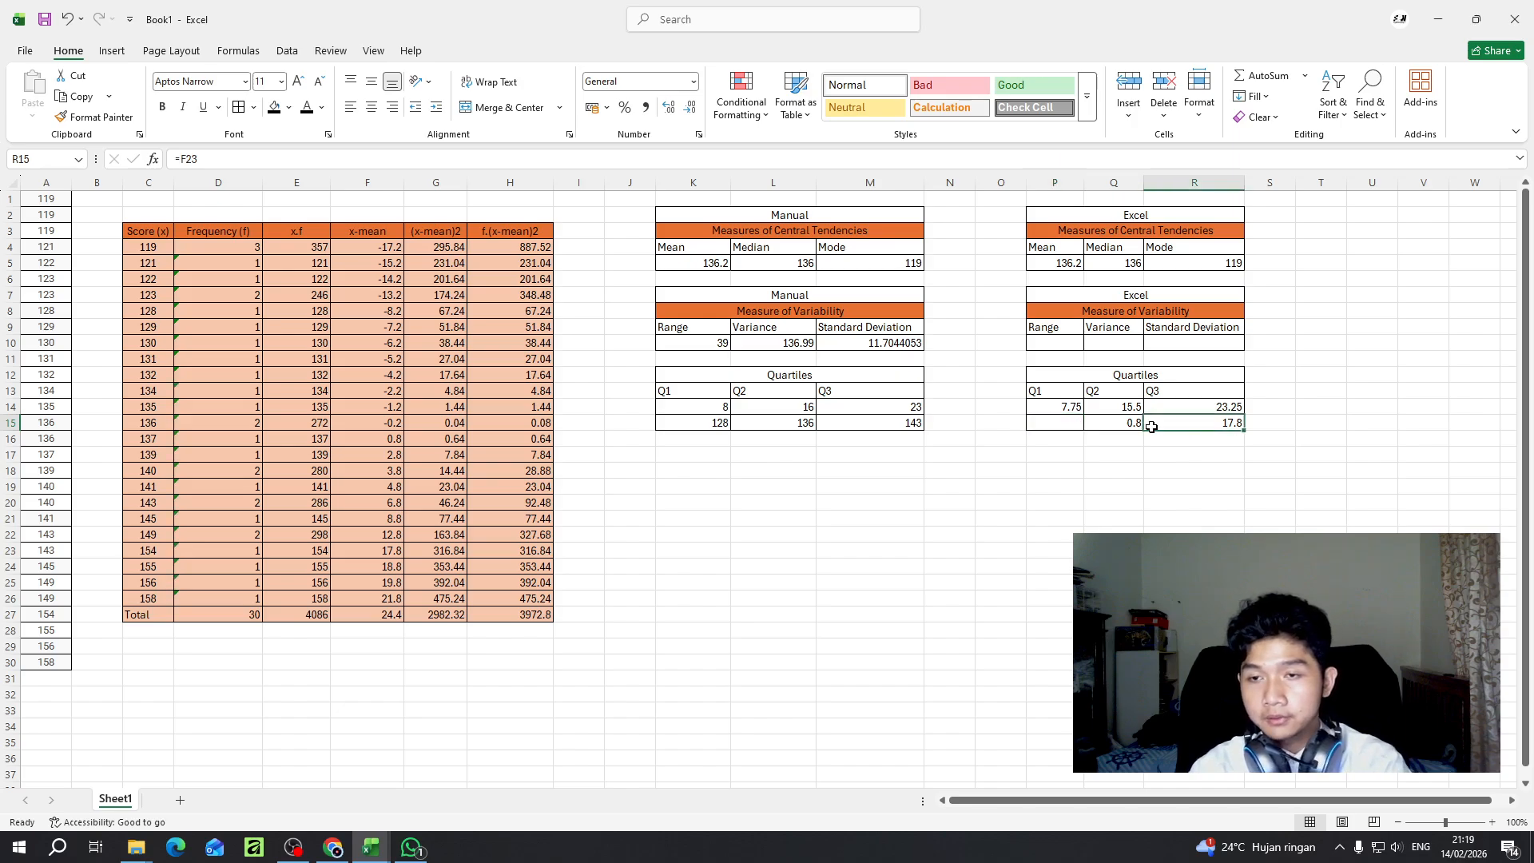
key("Delete")
left_click(1121, 427)
key("Delete")
- Try to calculate the Q1 score in P15 with QUARTILE.EXC over the scores in A1:A30
left_click(1071, 429)
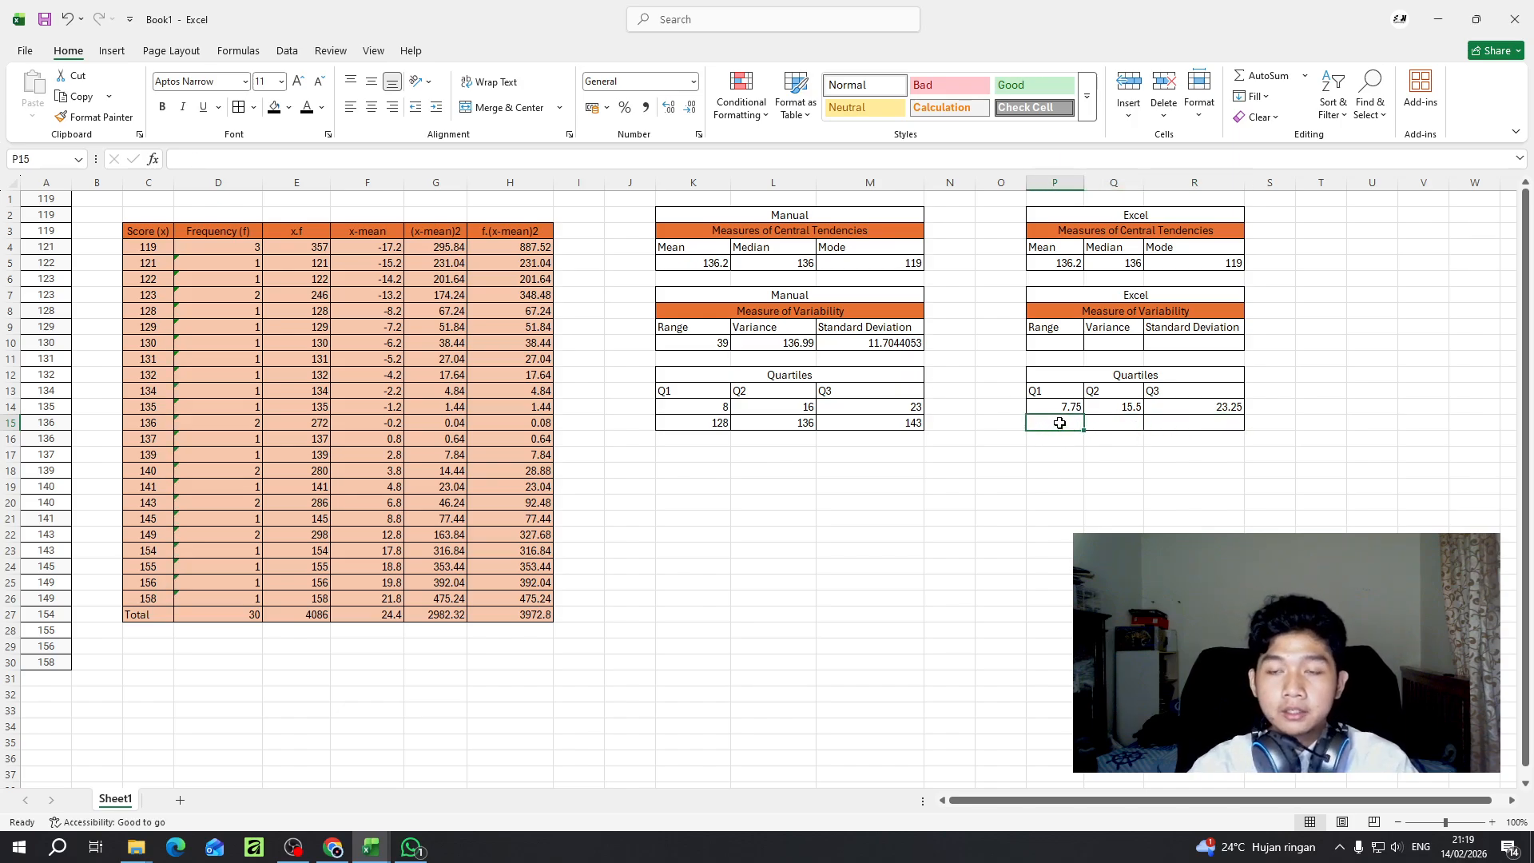
key("BackSpace")
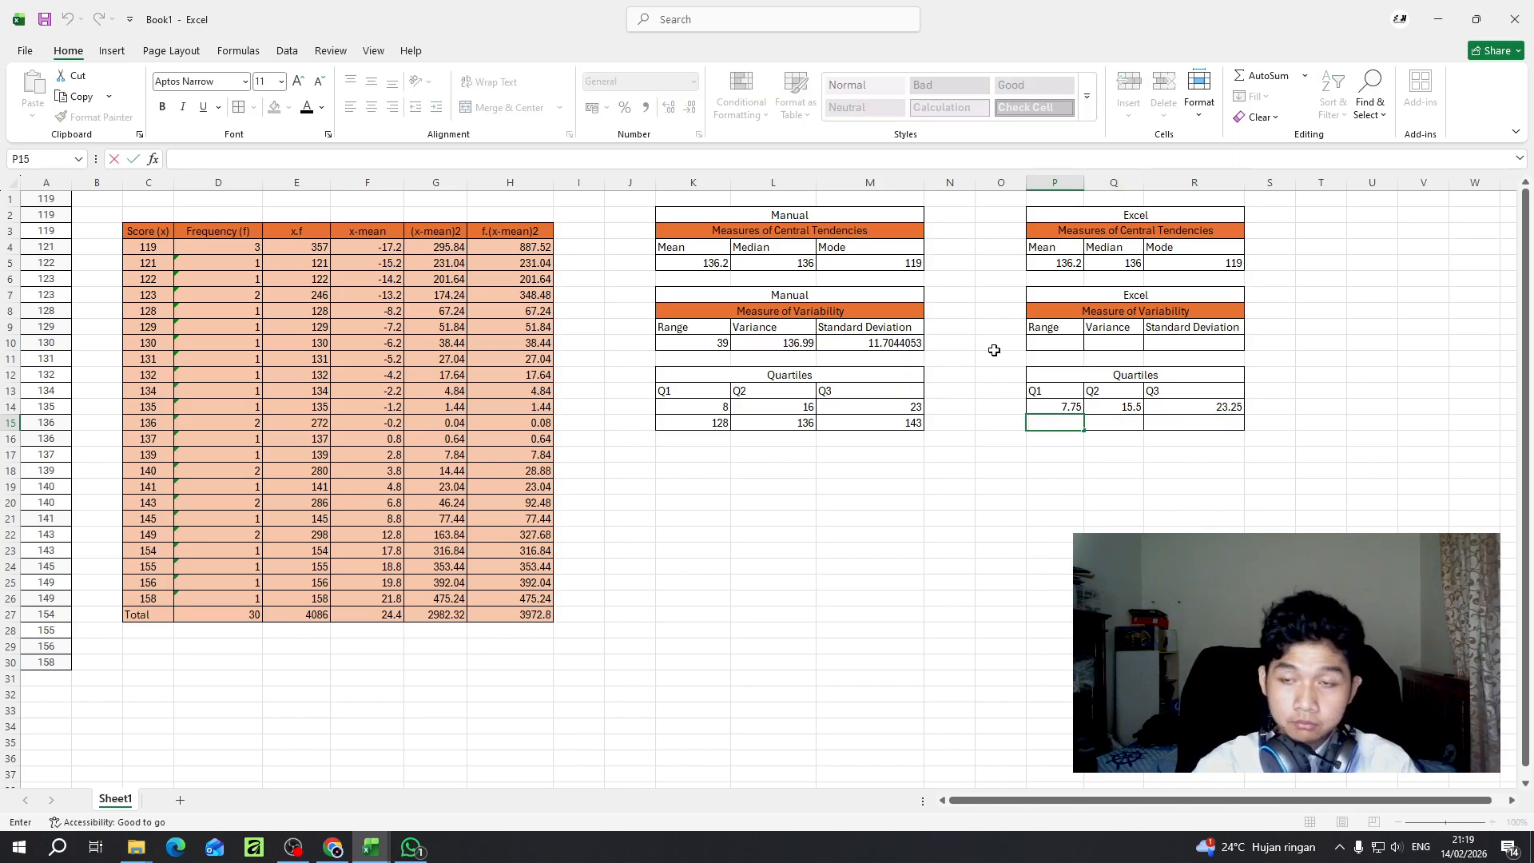
type("=qua")
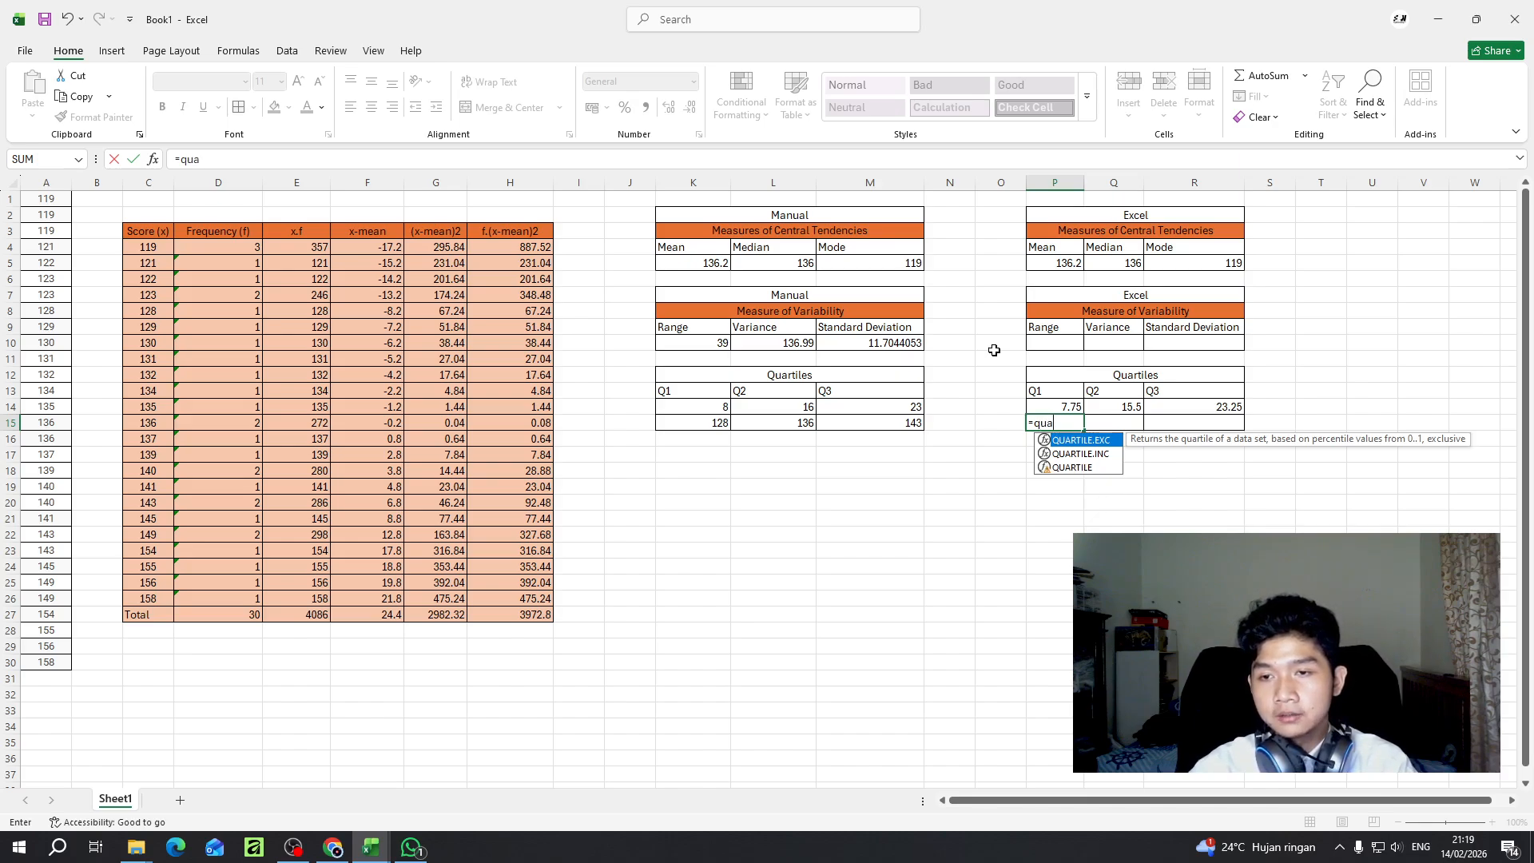
double_click(1082, 440)
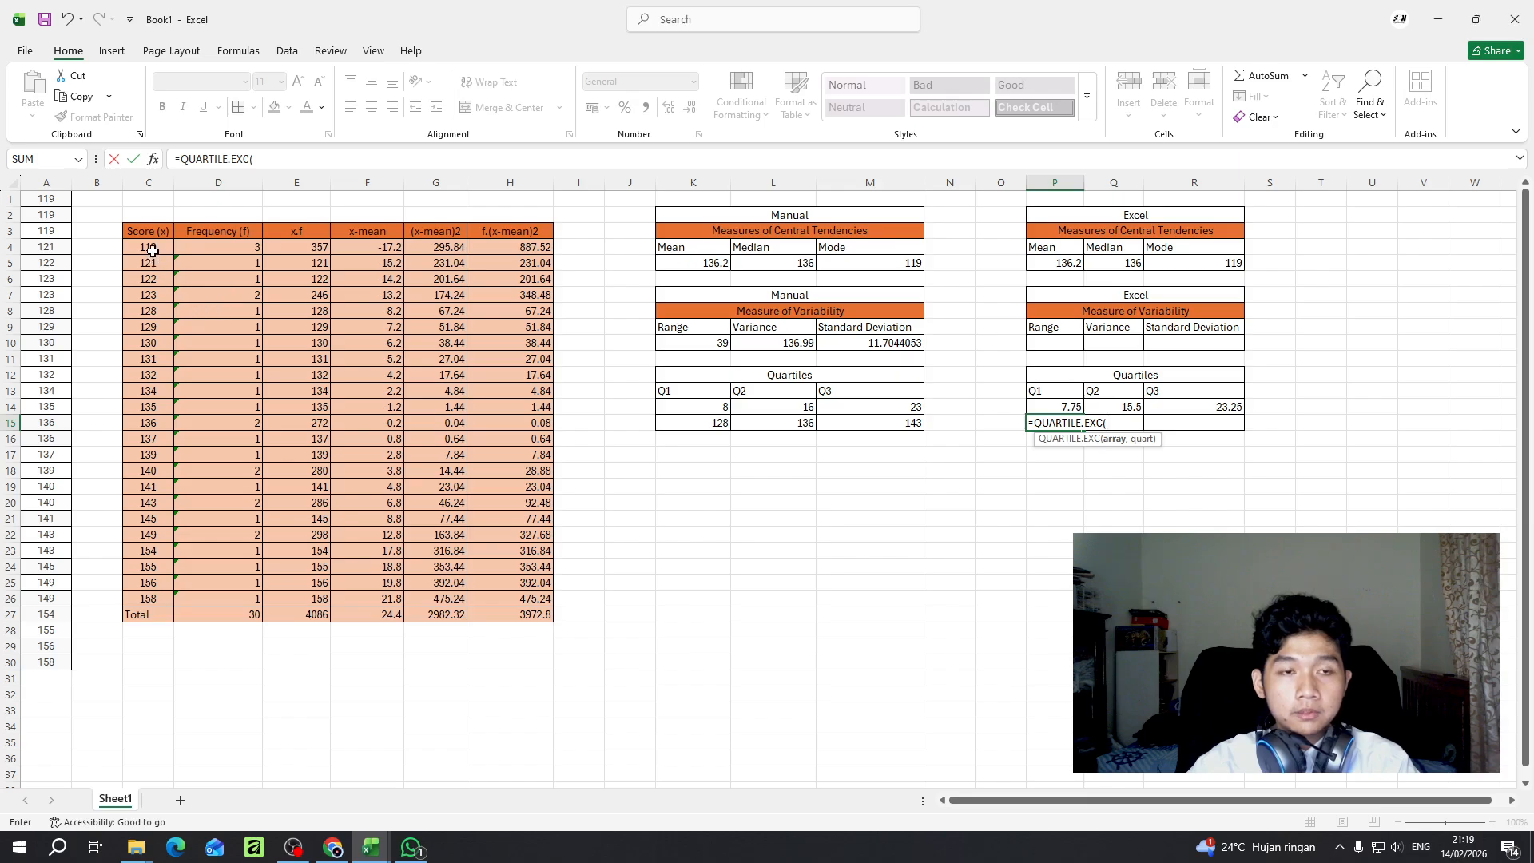
mouse_move(153, 251)
left_mouse_down()
mouse_move(150, 416)
mouse_move(147, 250)
left_mouse_up()
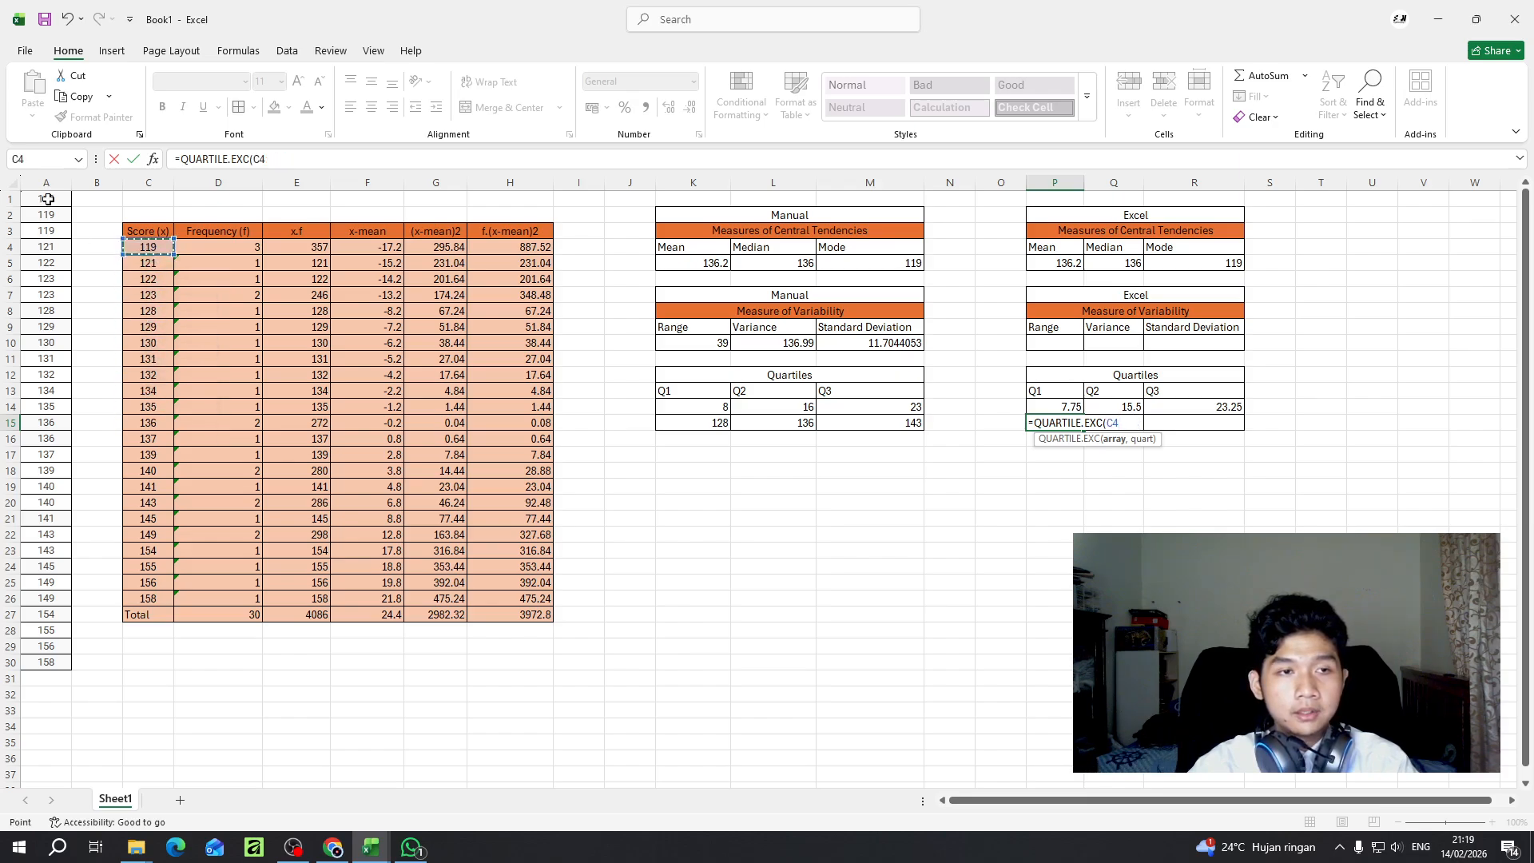
left_click_drag(45, 199, 56, 667)
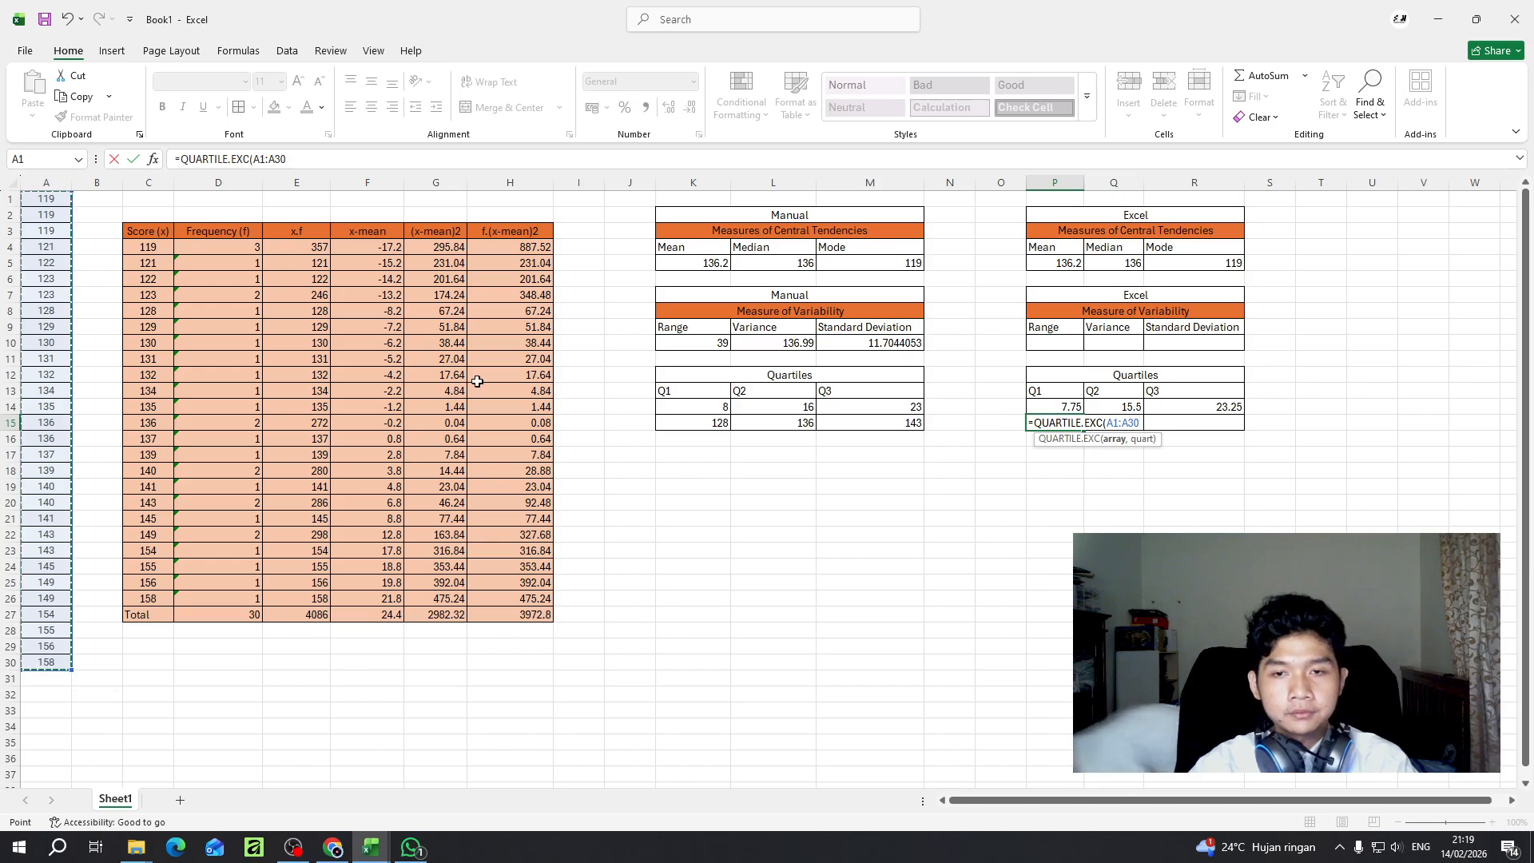
type(")")
key("Return")
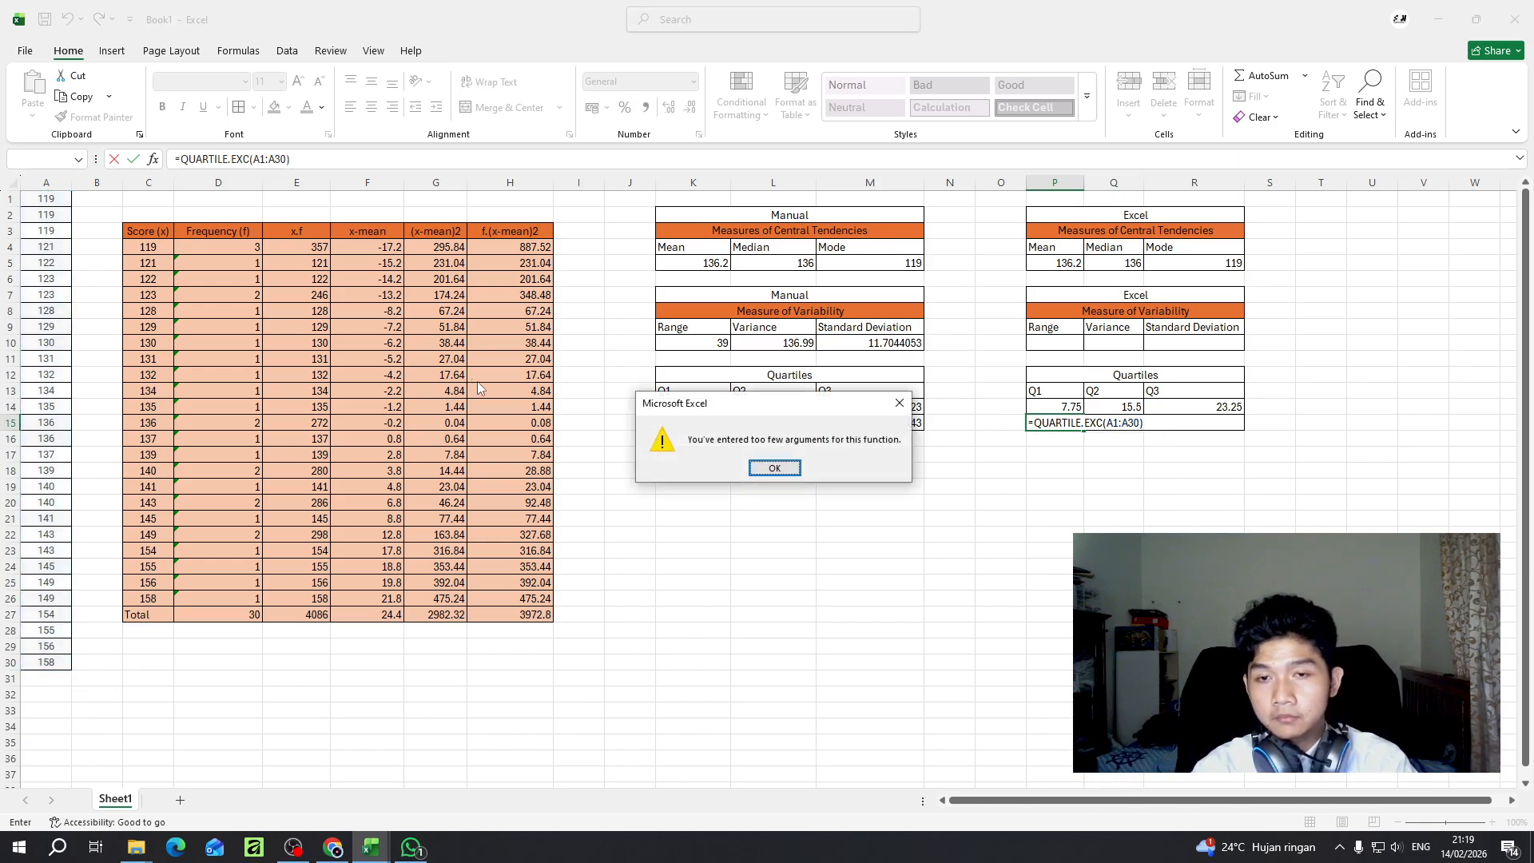
left_click(773, 468)
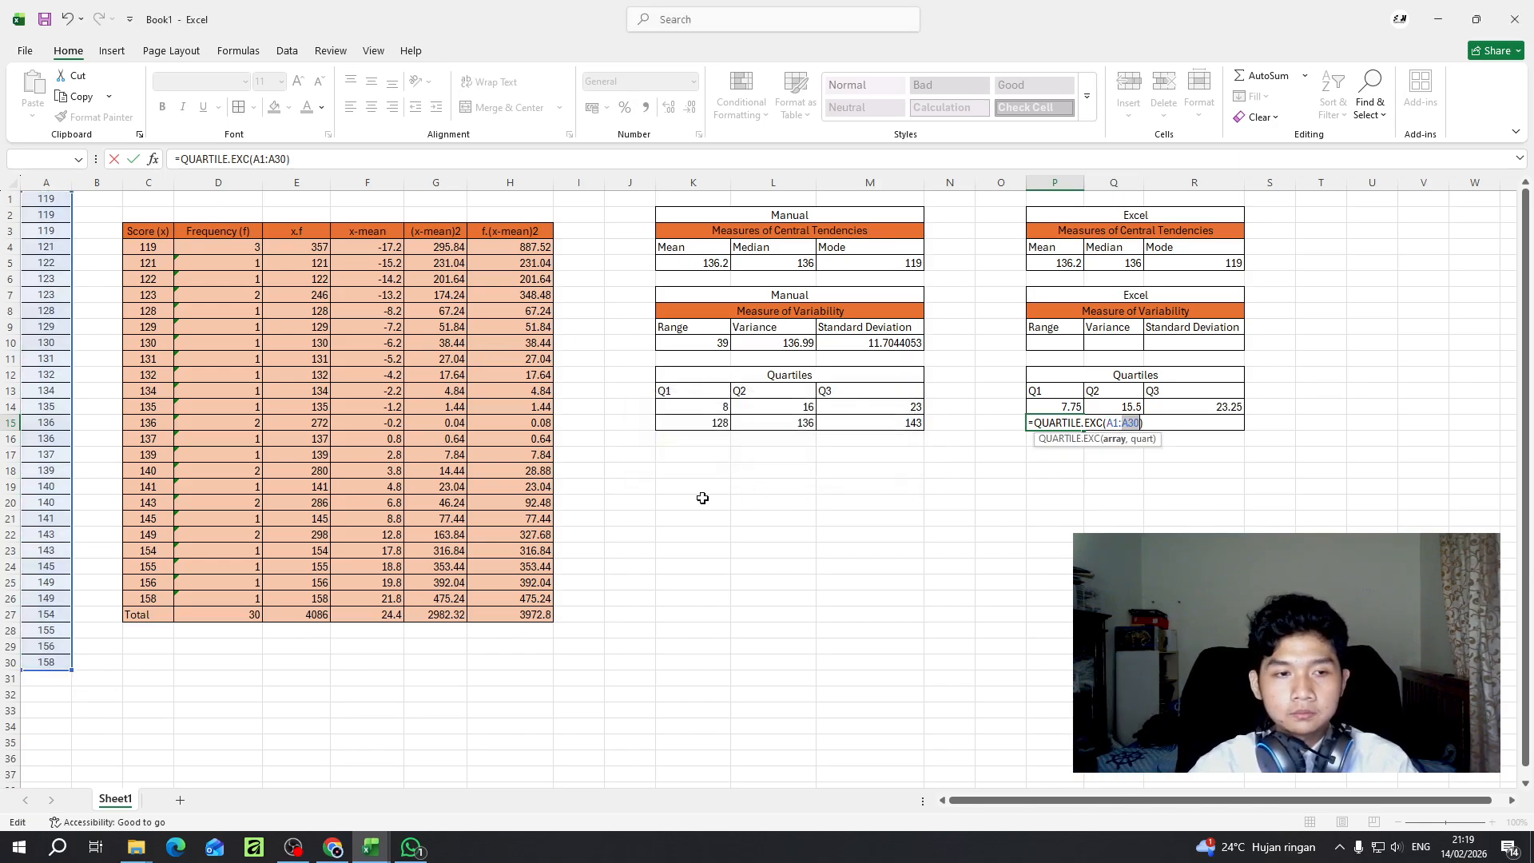
left_click(1117, 394)
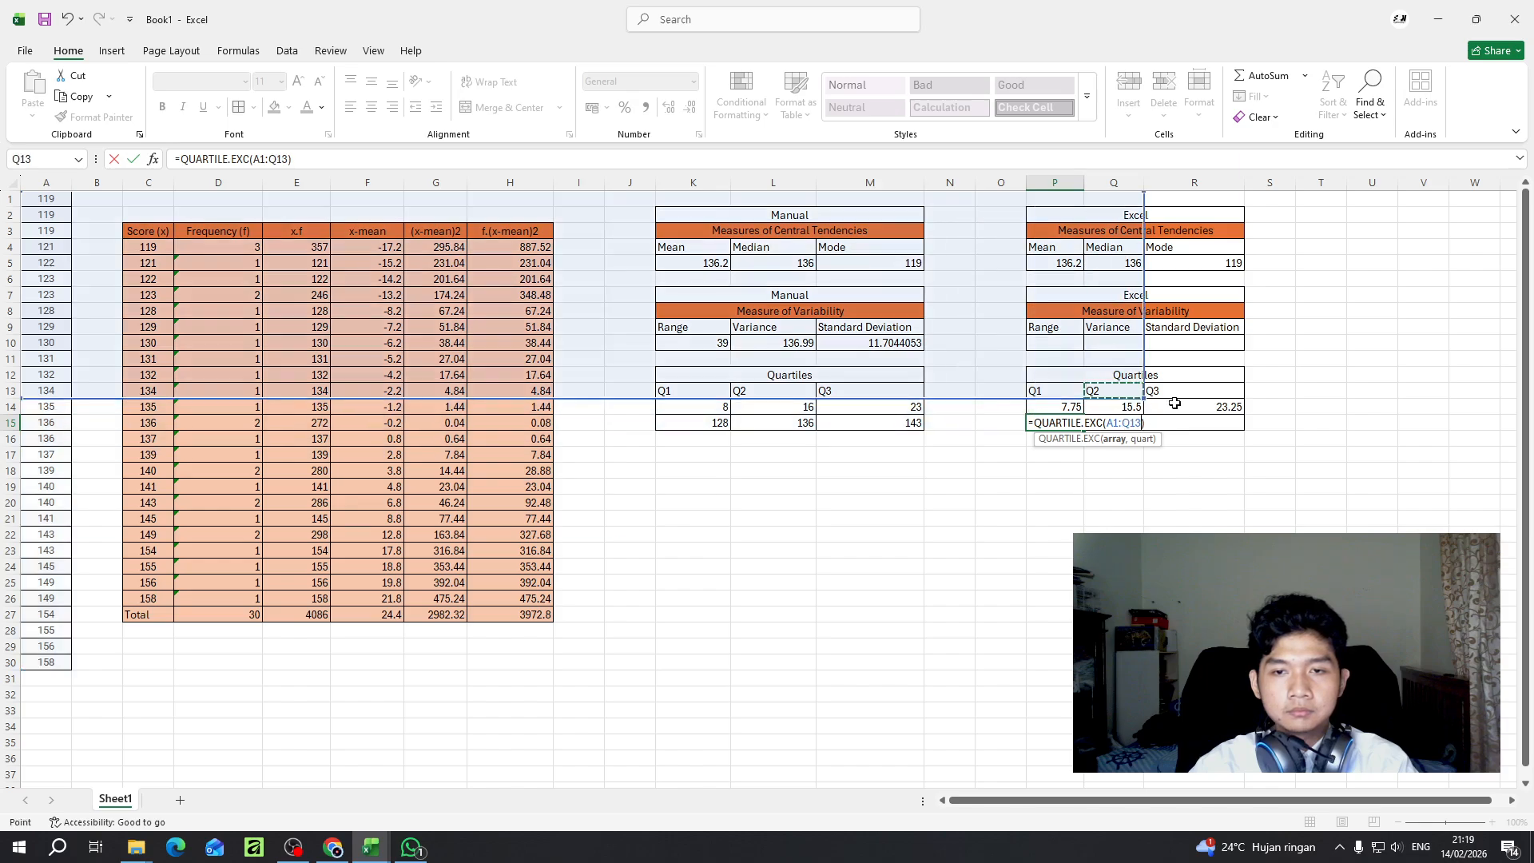
left_click(114, 159)
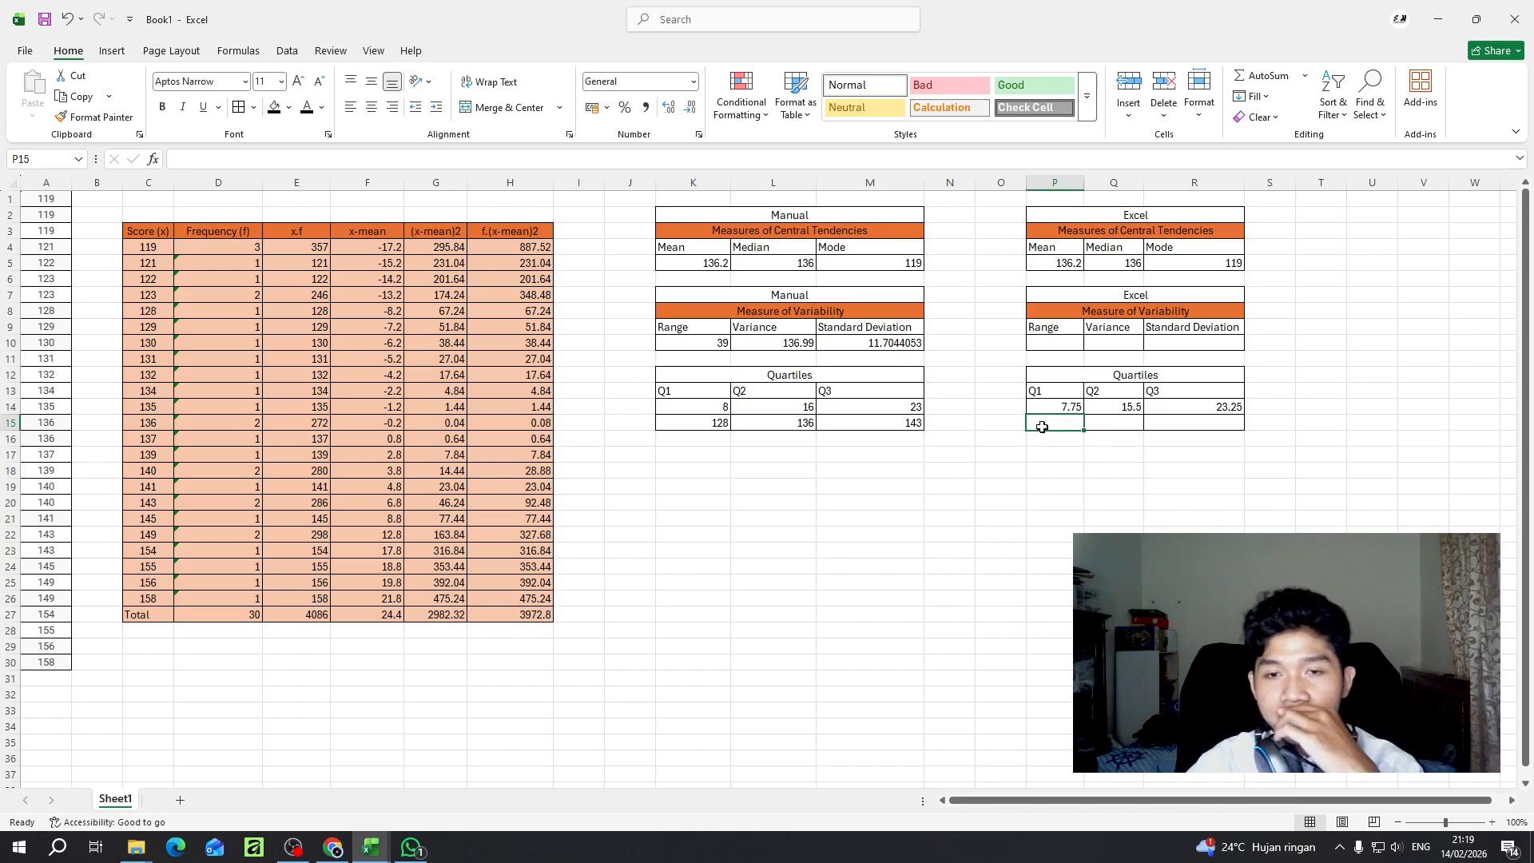
- Calculate the Q1 score in P15 with the formula =QUARTILE(A1:A30,1)
left_click(304, 158)
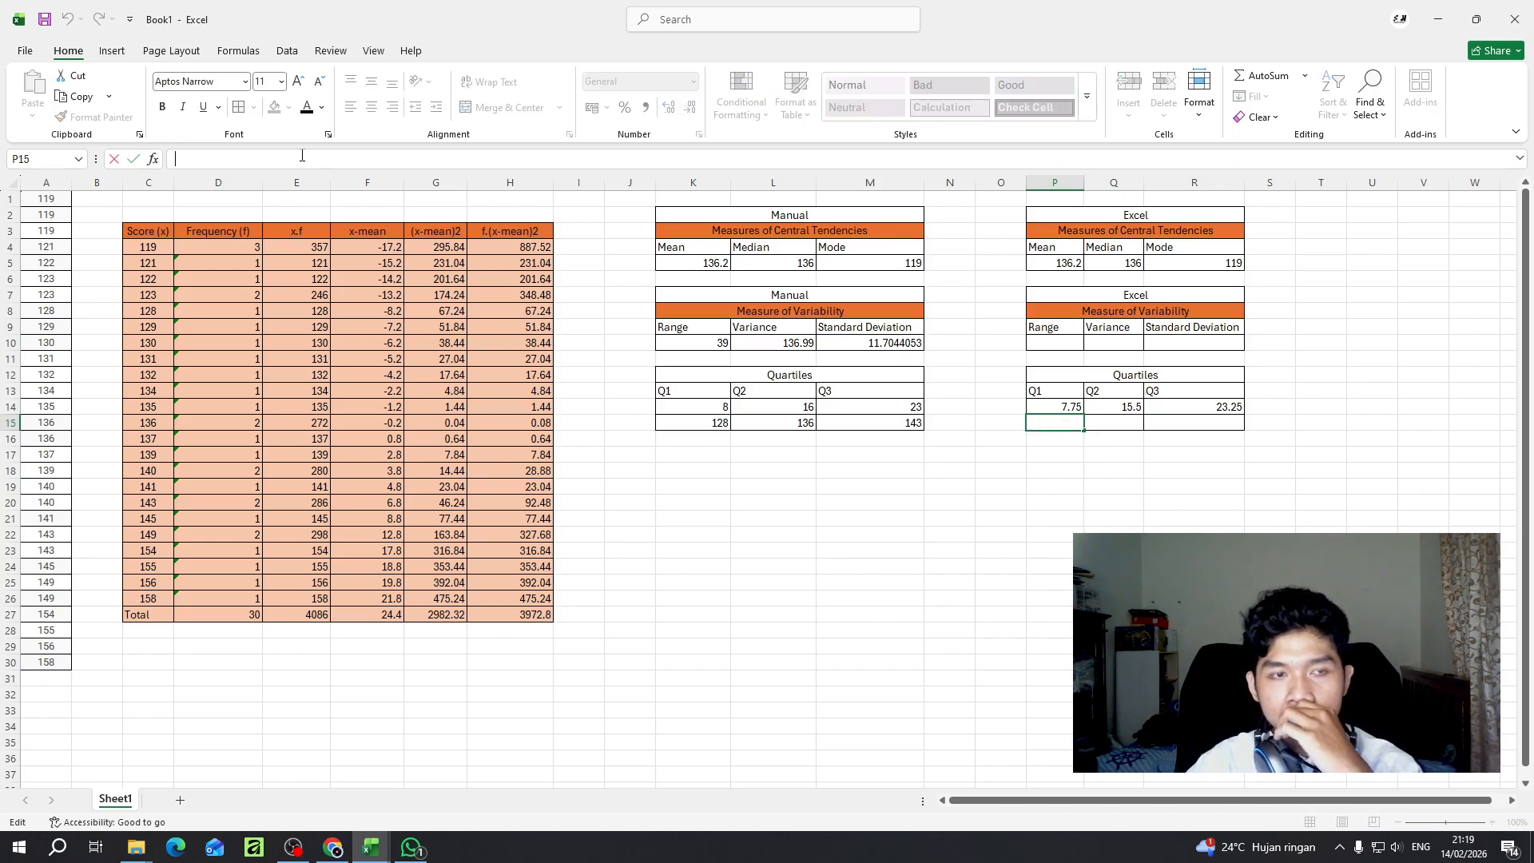
type("=")
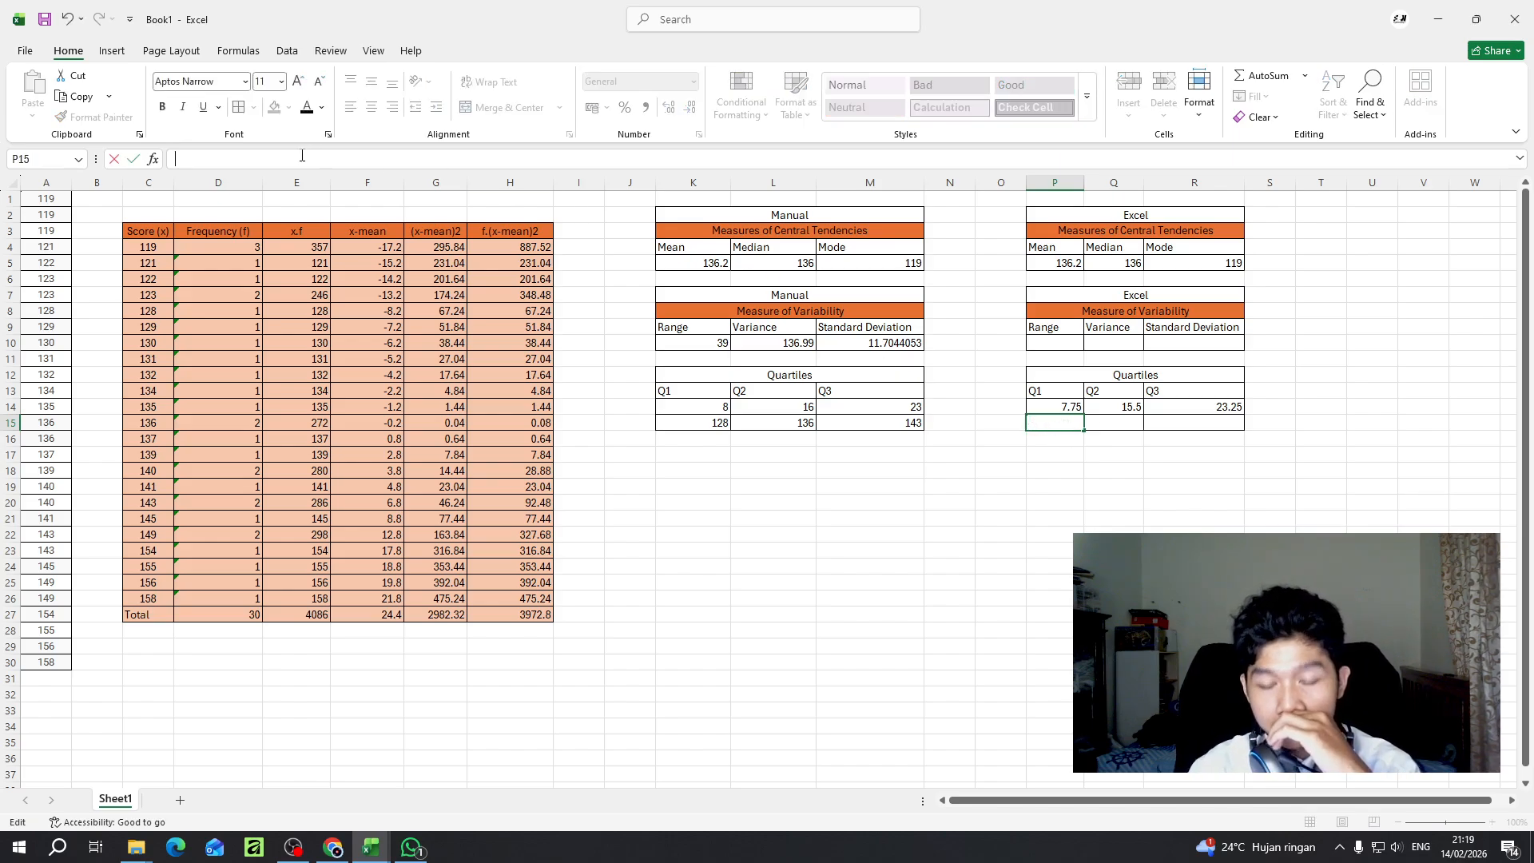
type("qua")
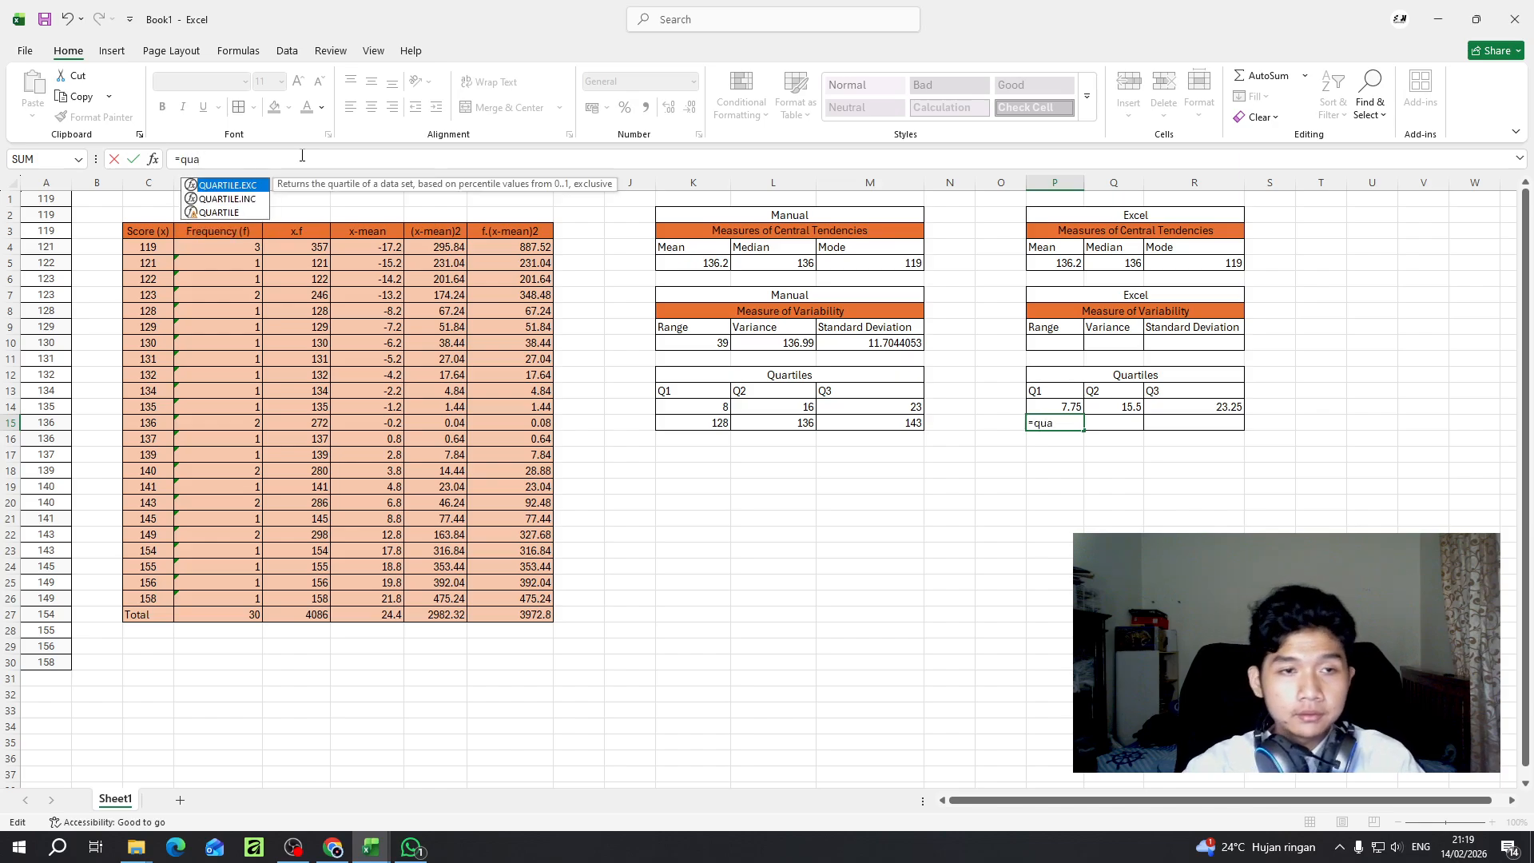
key("Down")
key("Down")
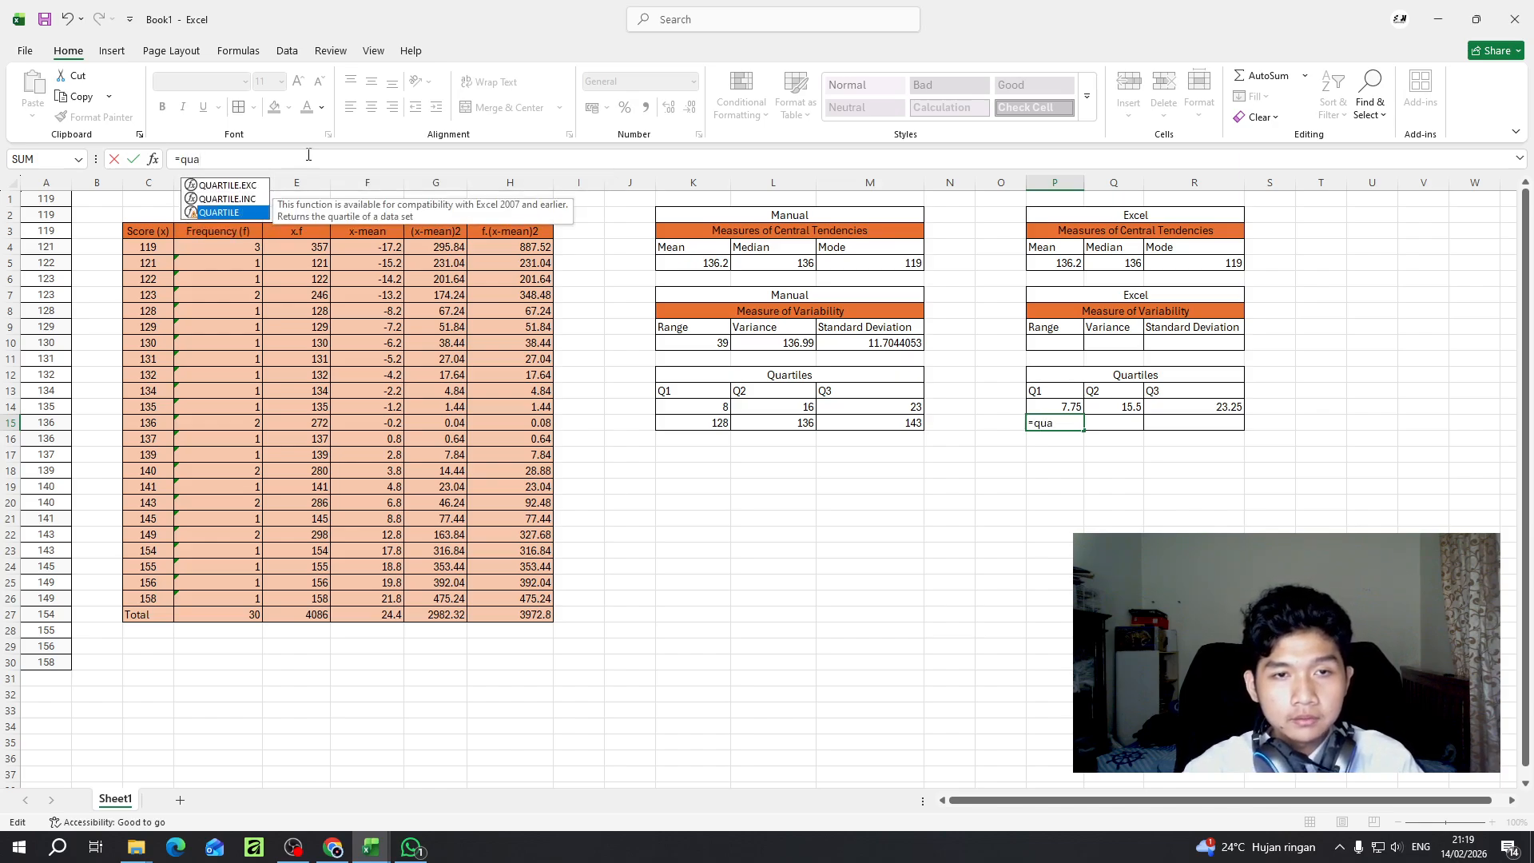
double_click(215, 213)
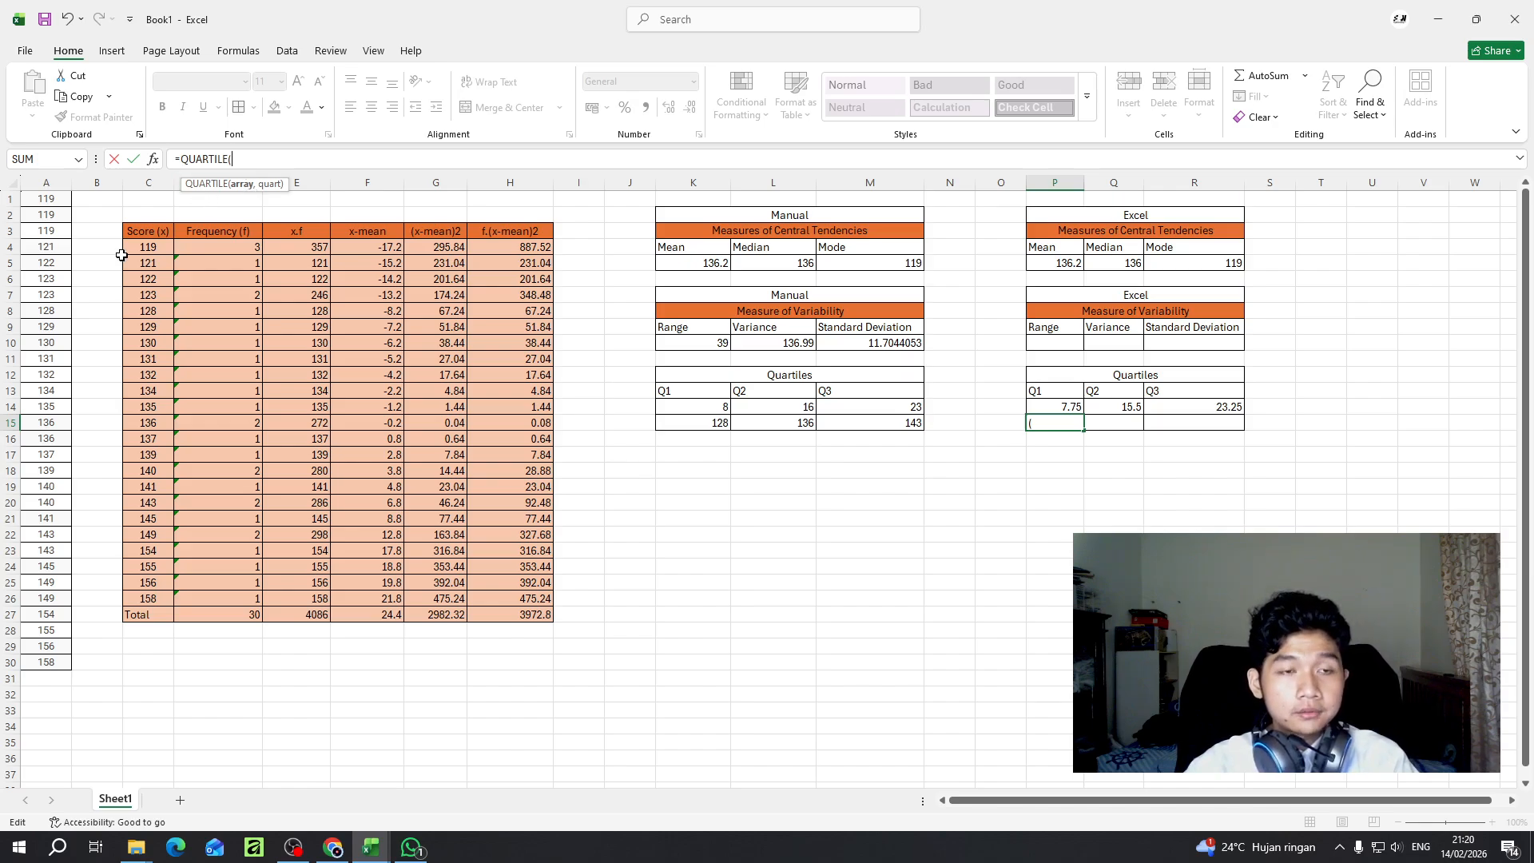
left_click_drag(59, 202, 58, 662)
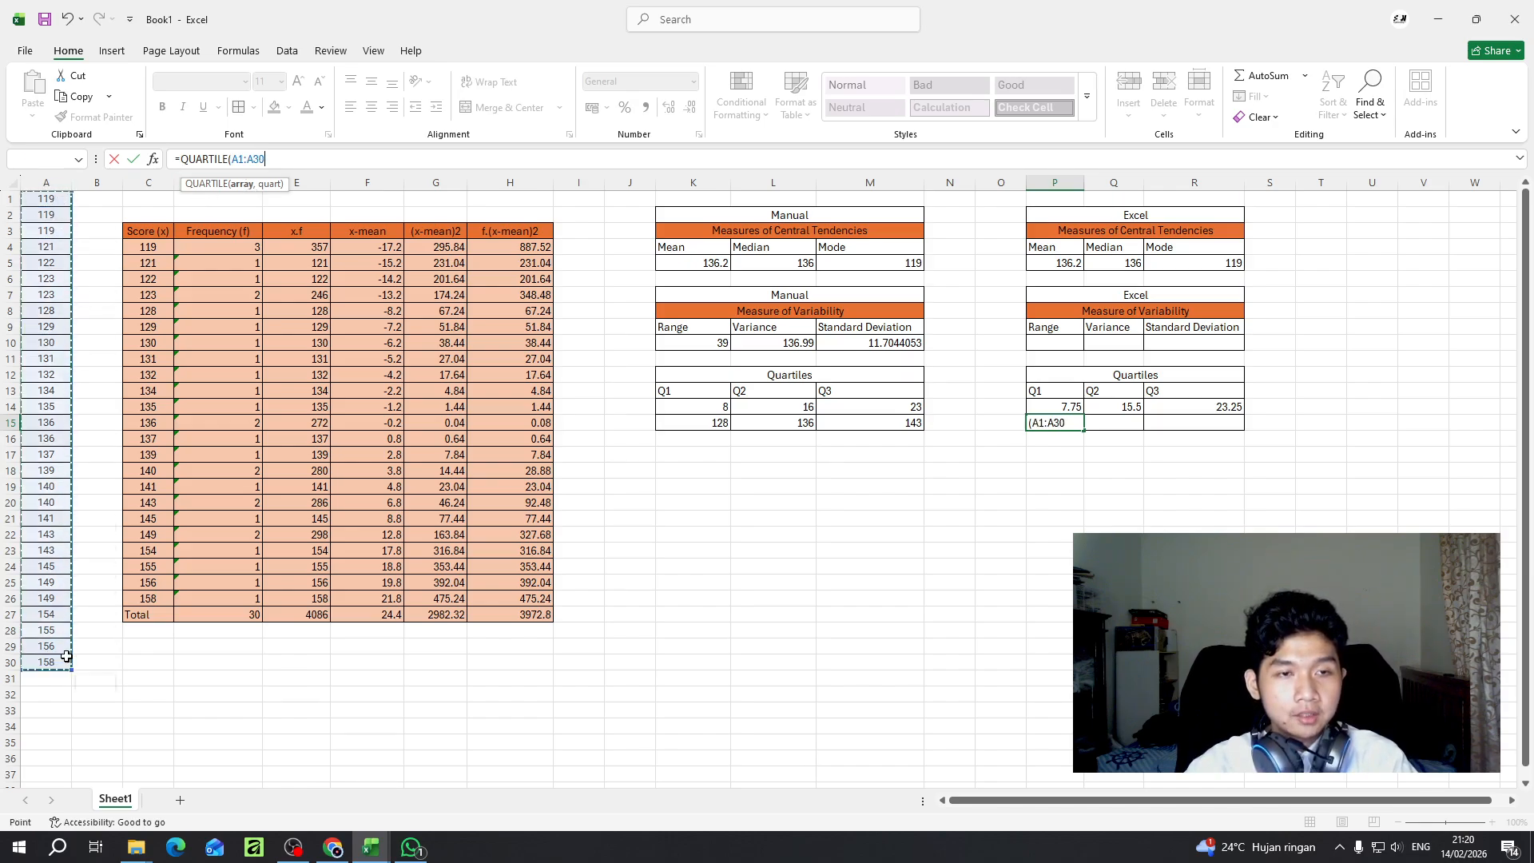
type(",1")
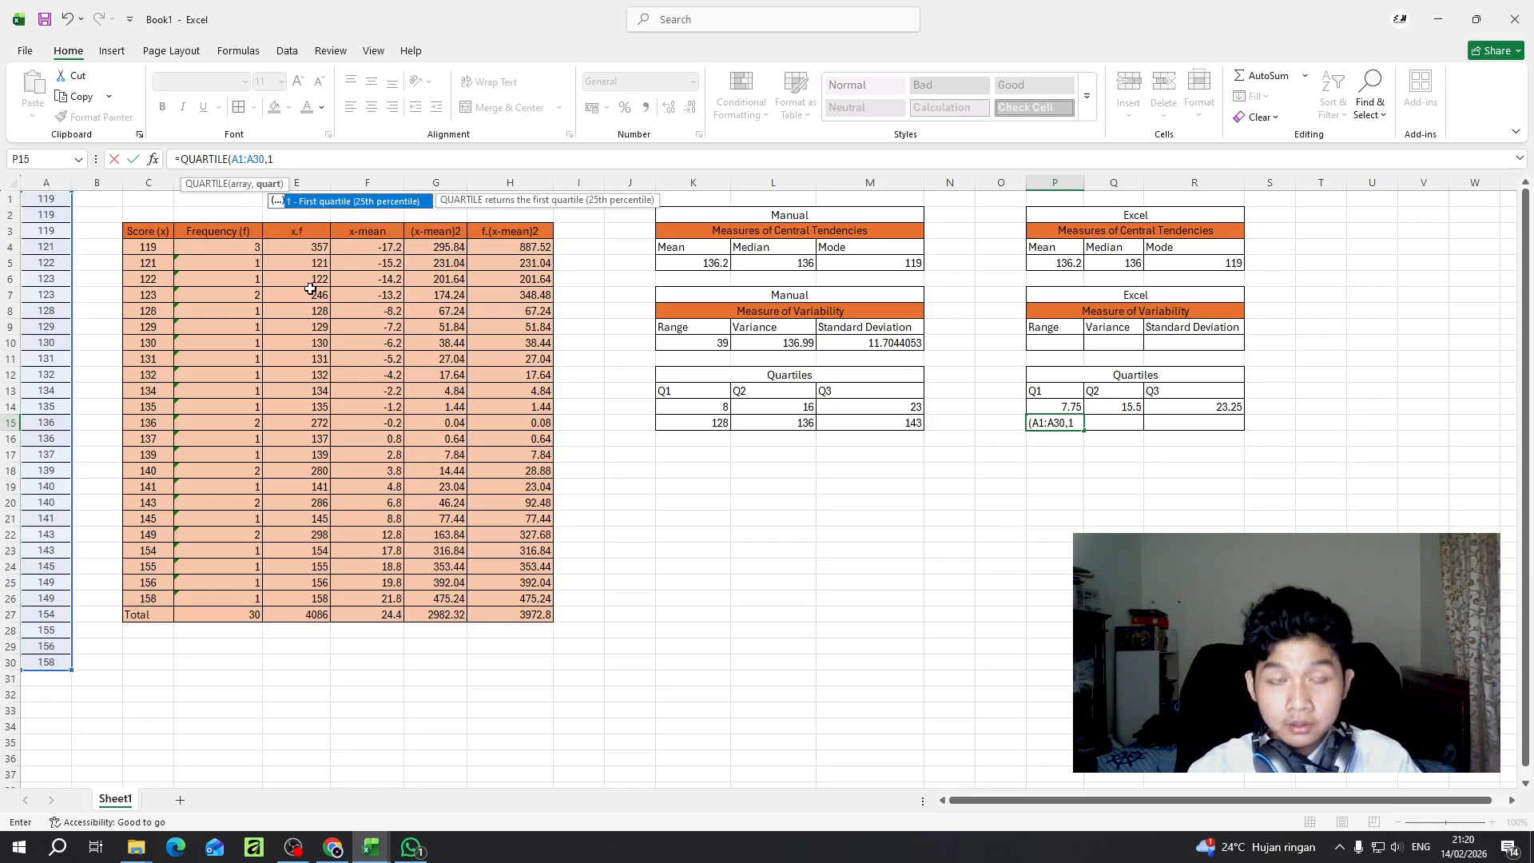
type(")")
key("Return")
key("Up")
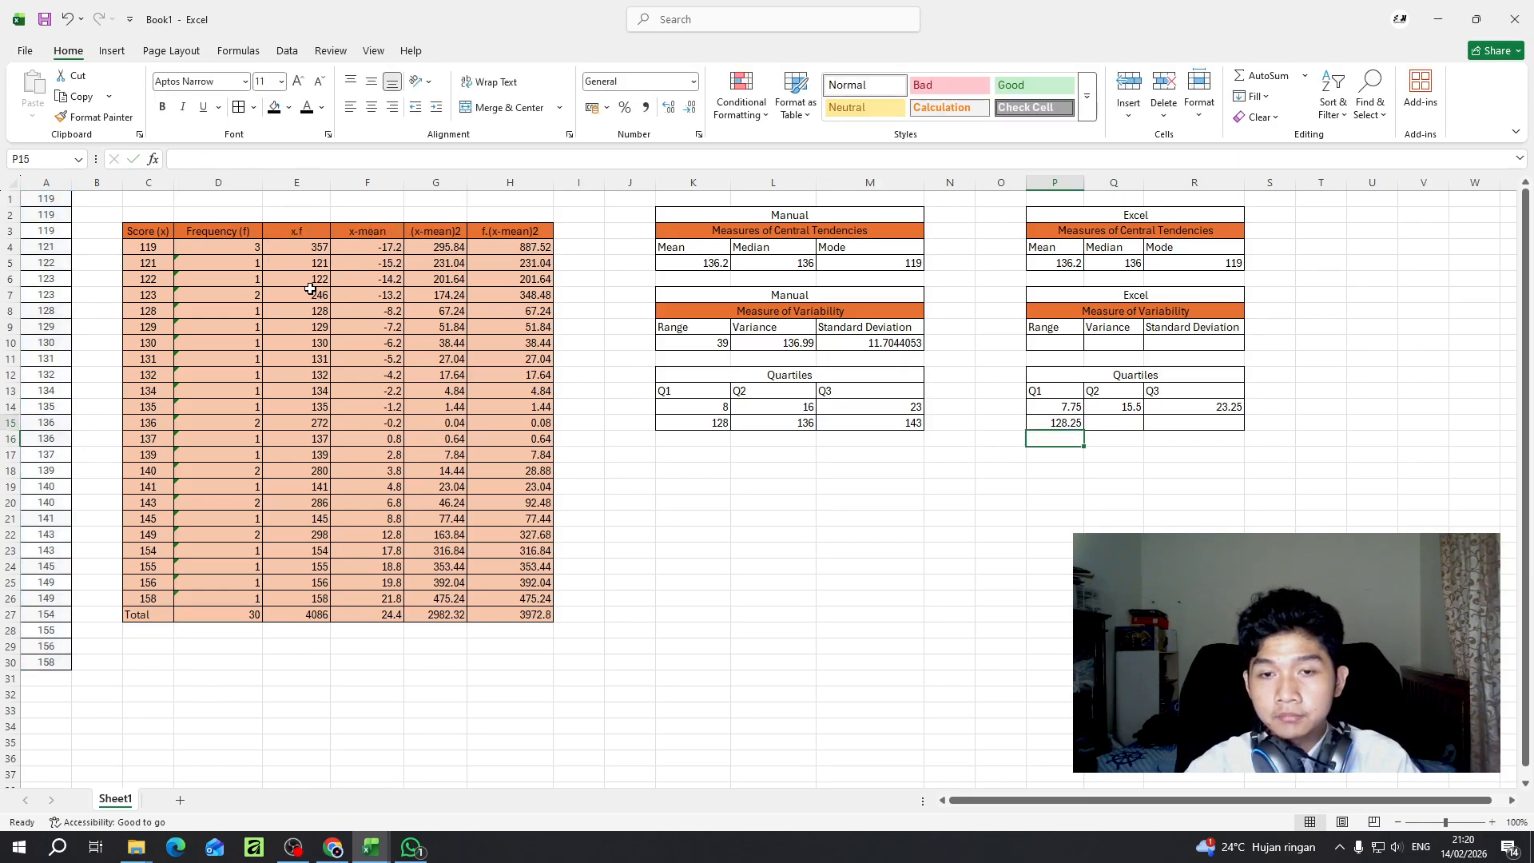
- Try to fill the Q1 formula from P15 across Q15 and R15, and undo the fill
left_click(1132, 426)
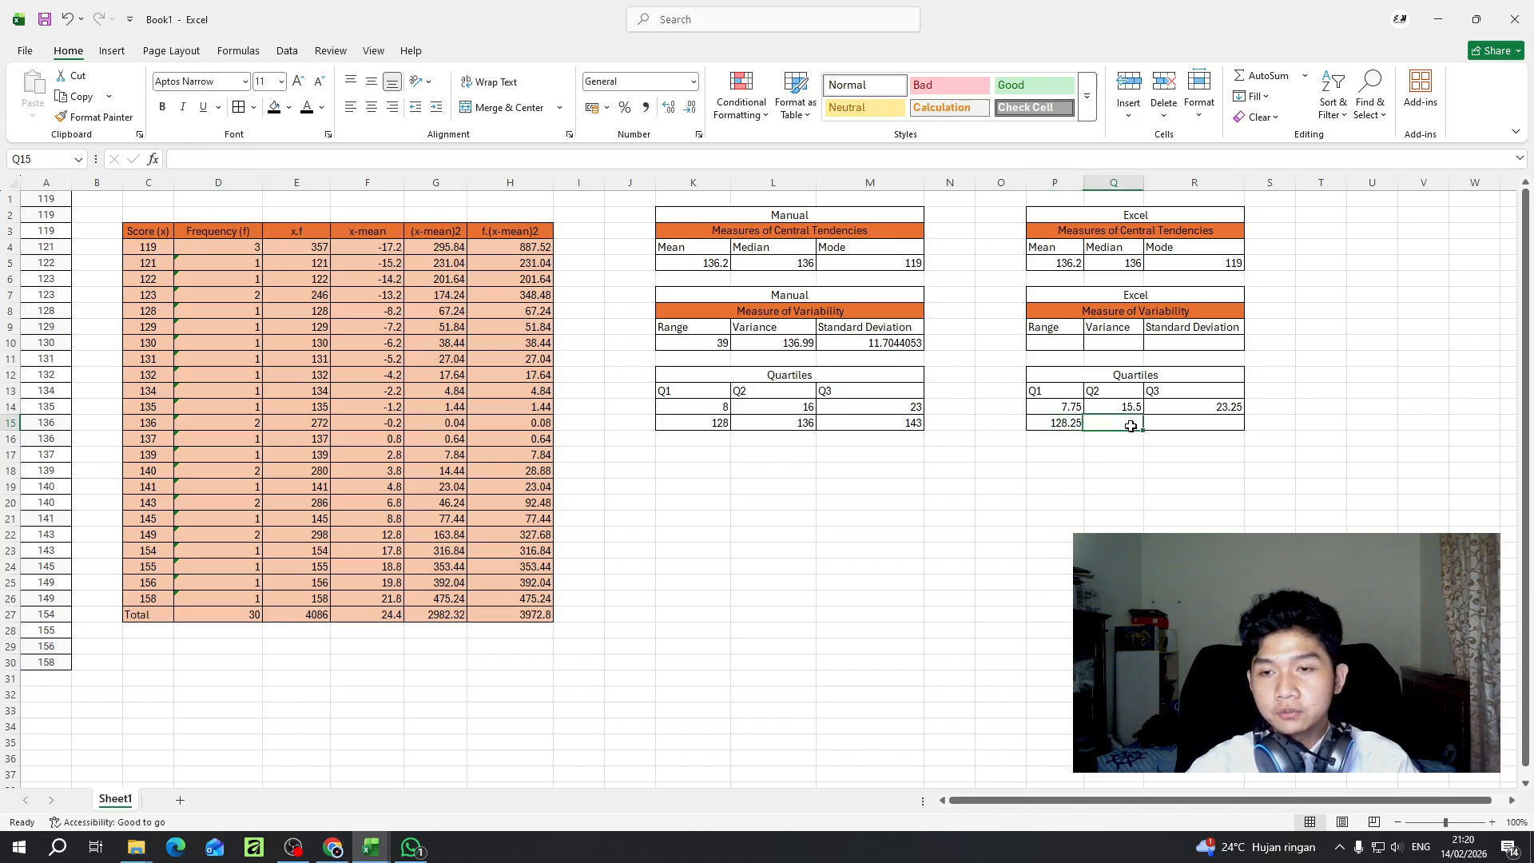
left_click(223, 156)
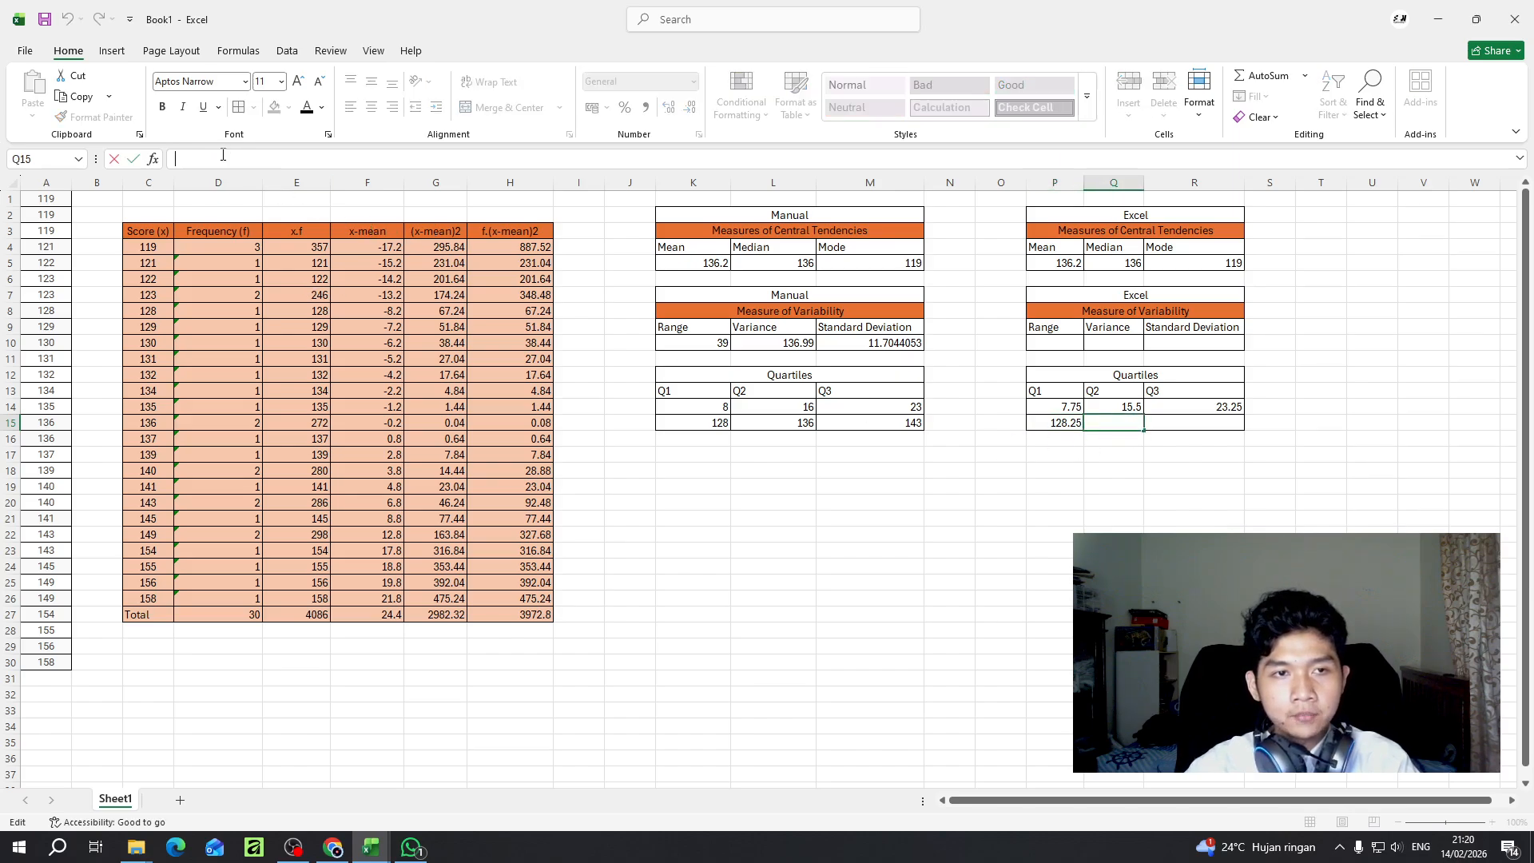
left_click(1083, 430)
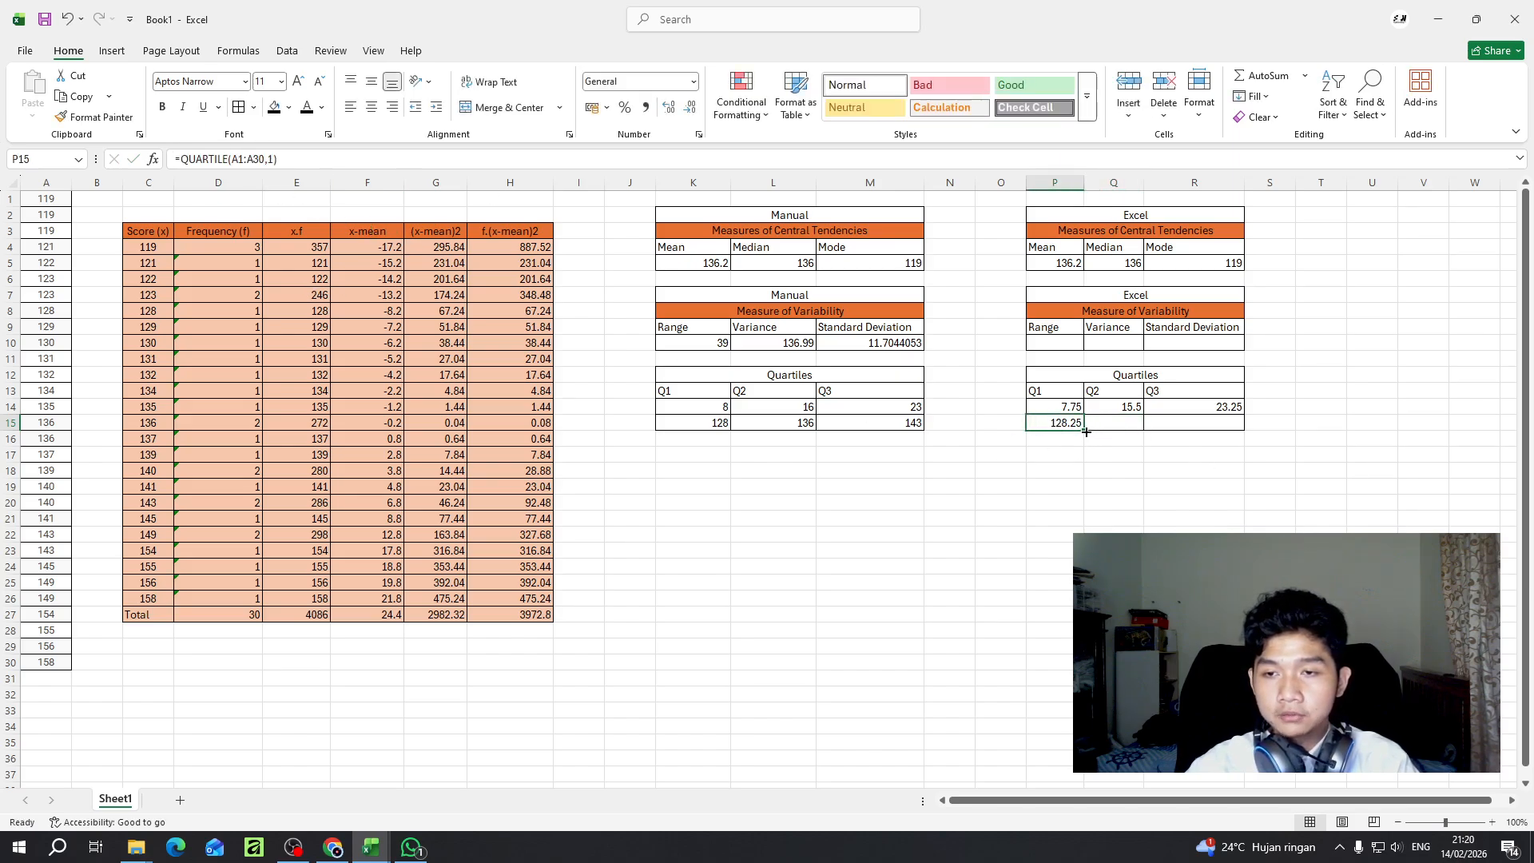
left_click_drag(1085, 432, 1214, 431)
left_click(1119, 424)
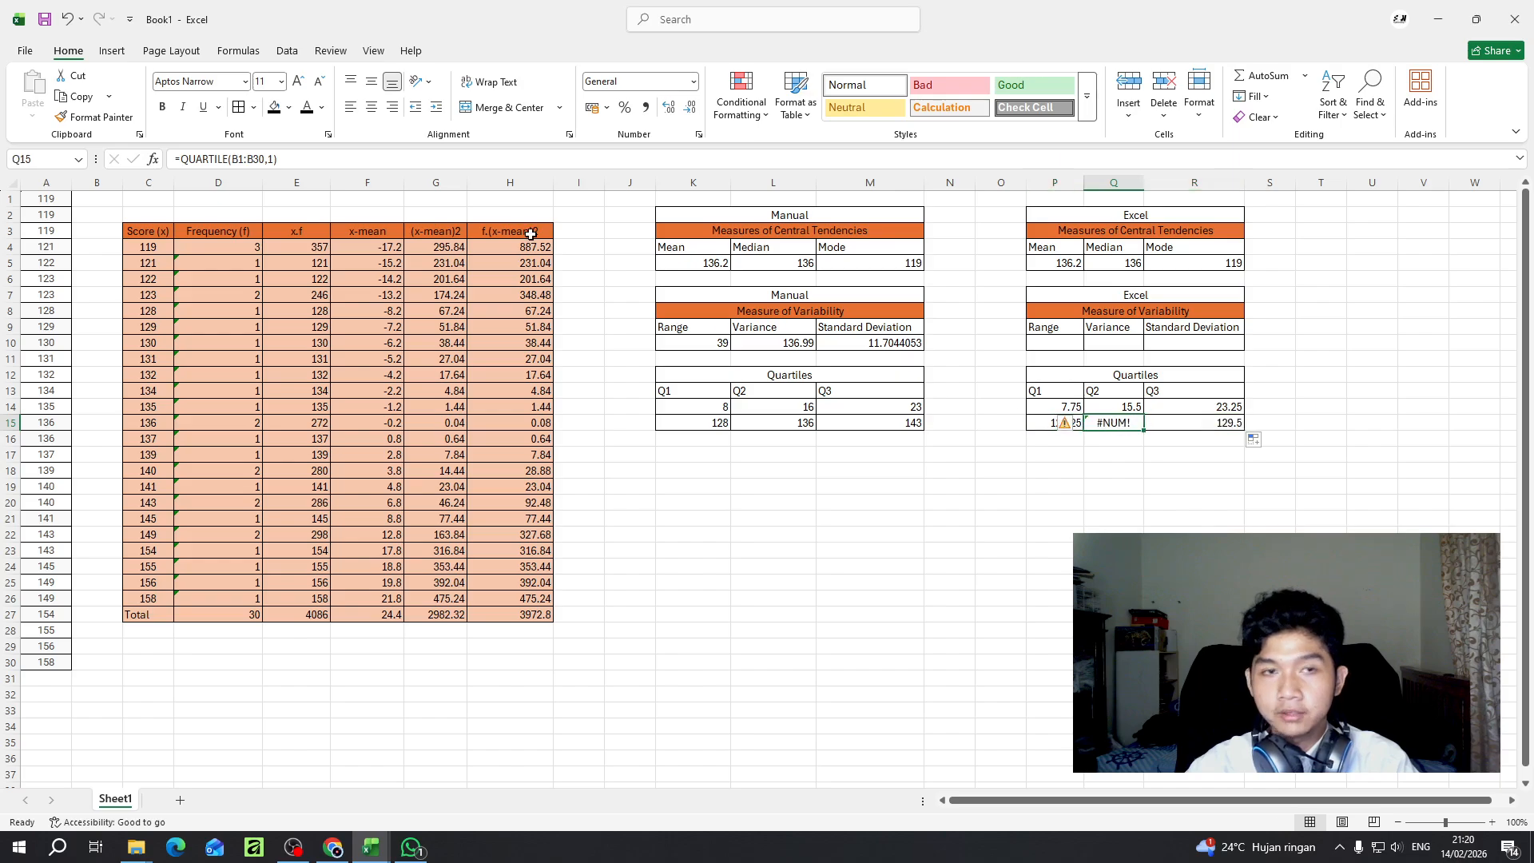
left_click(274, 161)
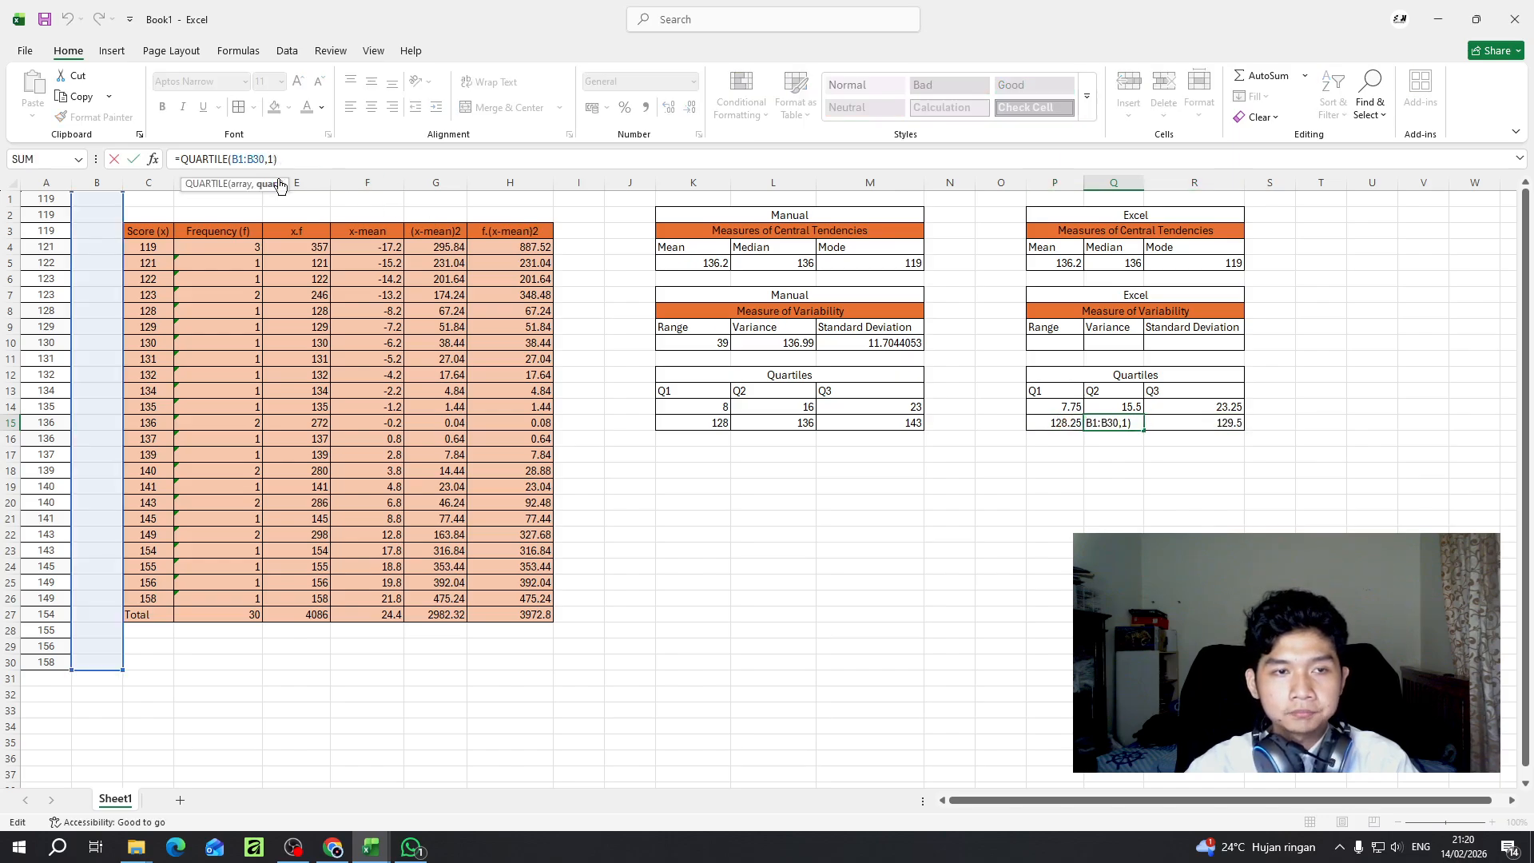
key("Escape")
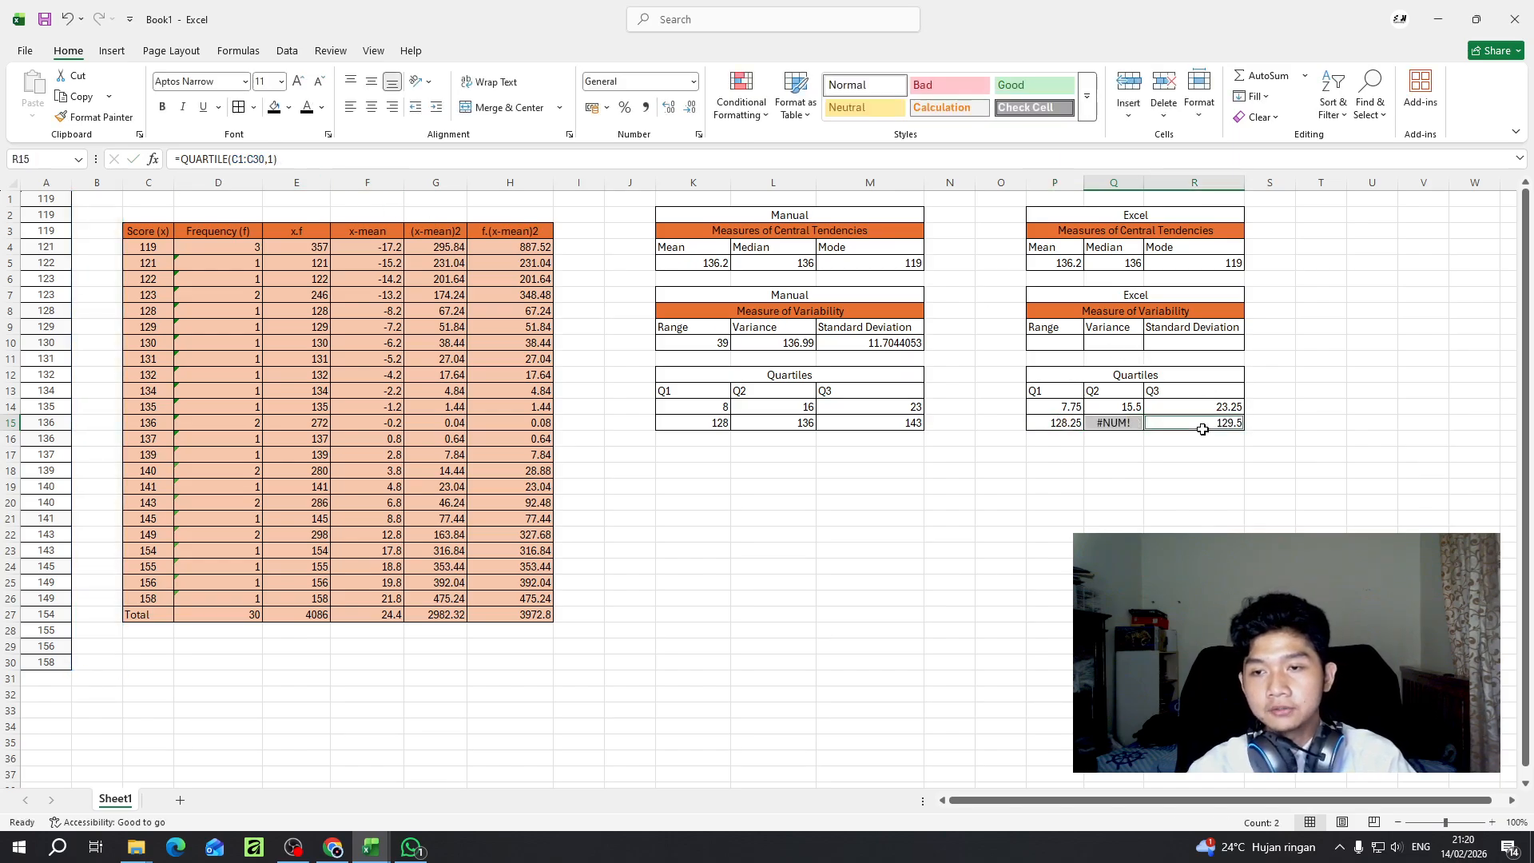
key("ctrl+z")
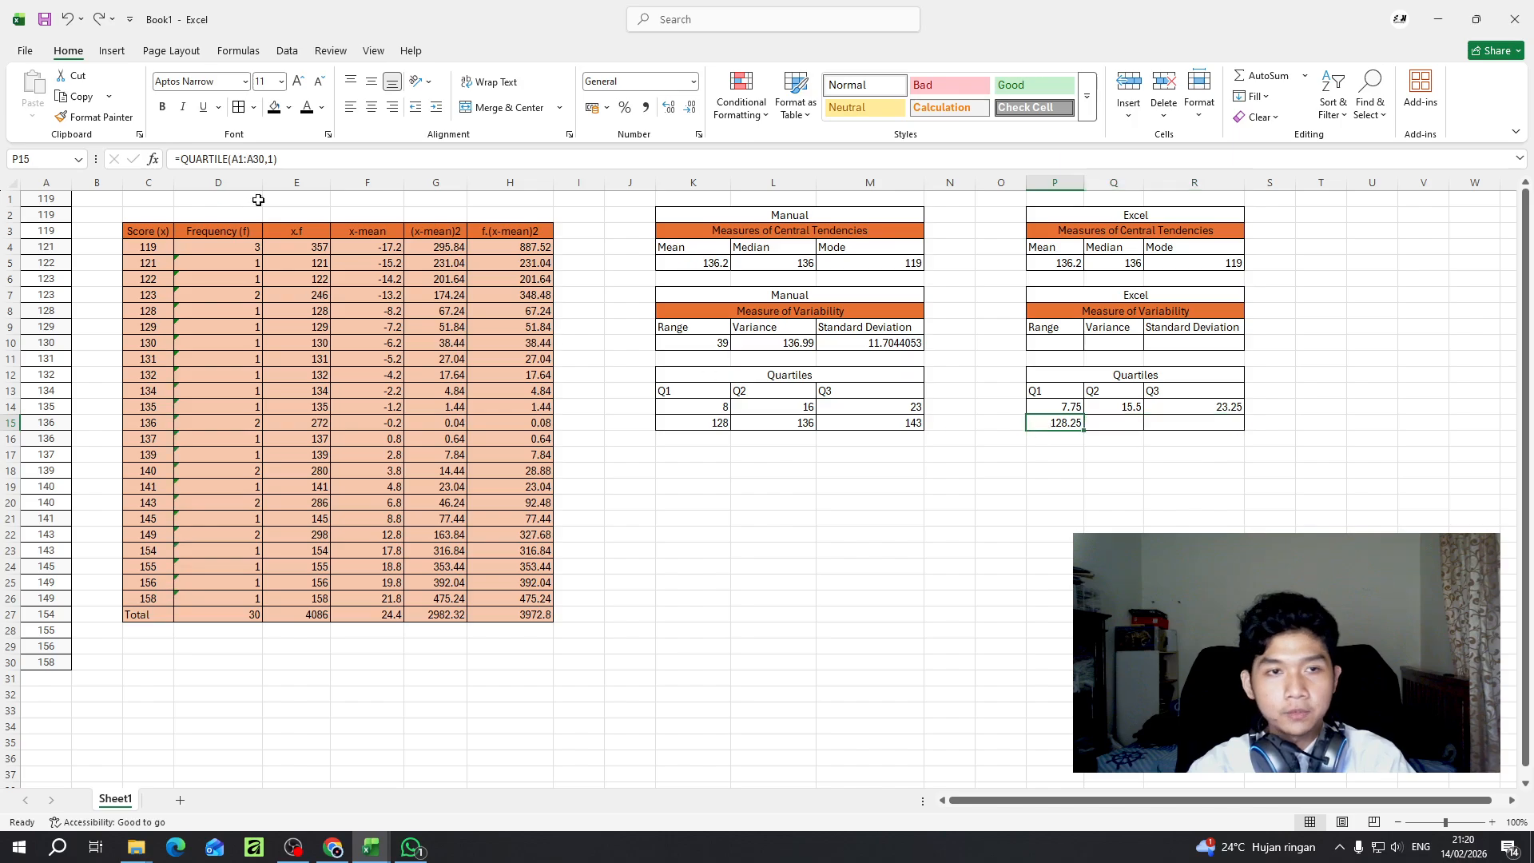
- Copy the Q1 formula text from P15 into Q15 and adapt it to =QUARTILE(A1:A30,2)
left_click_drag(276, 159, 116, 164)
key("ctrl+c")
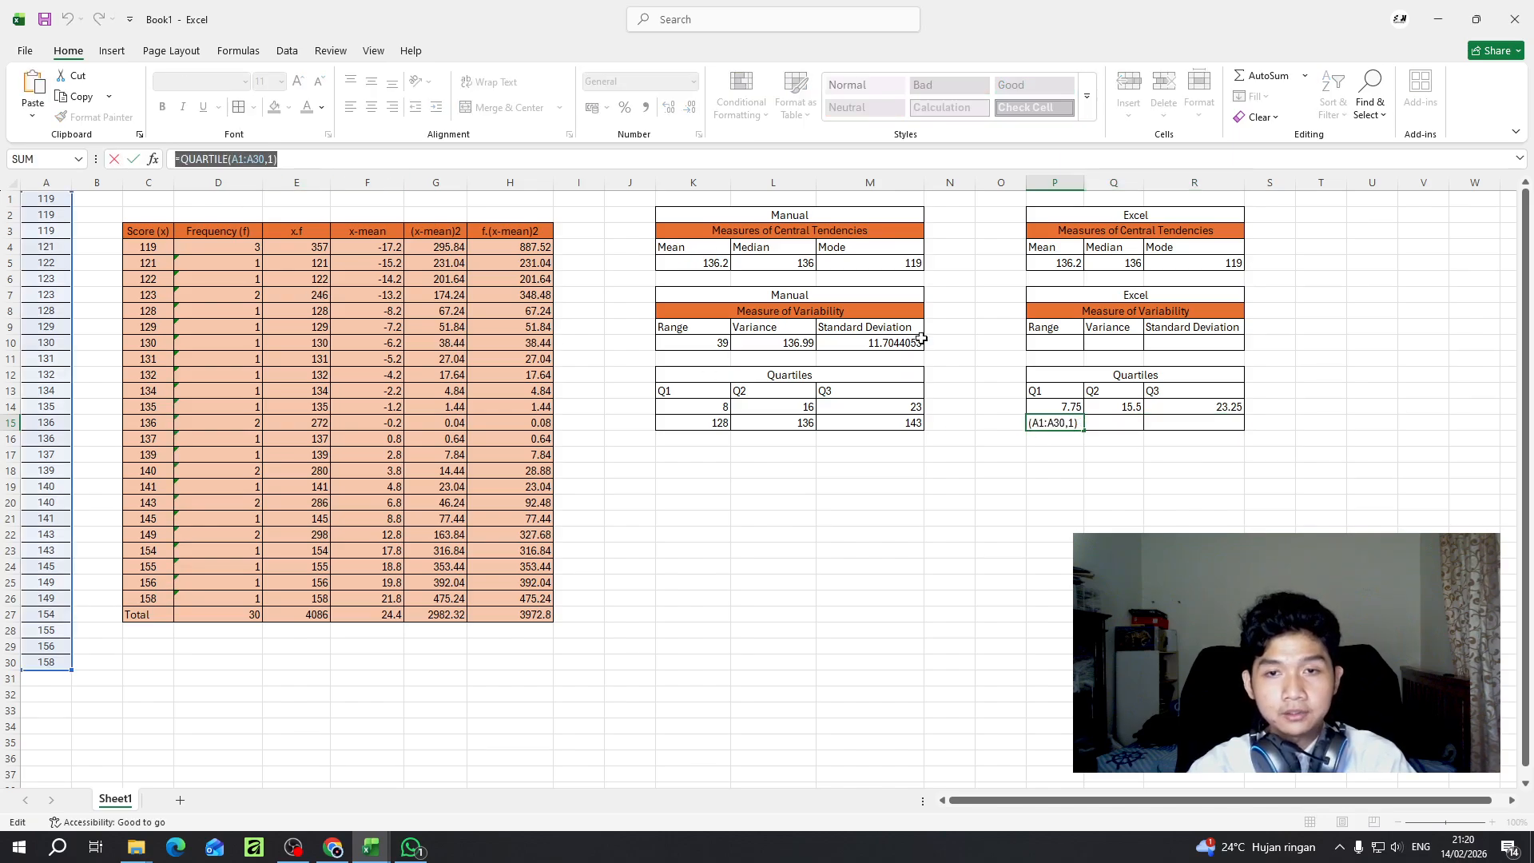
type("=")
left_click(1109, 422)
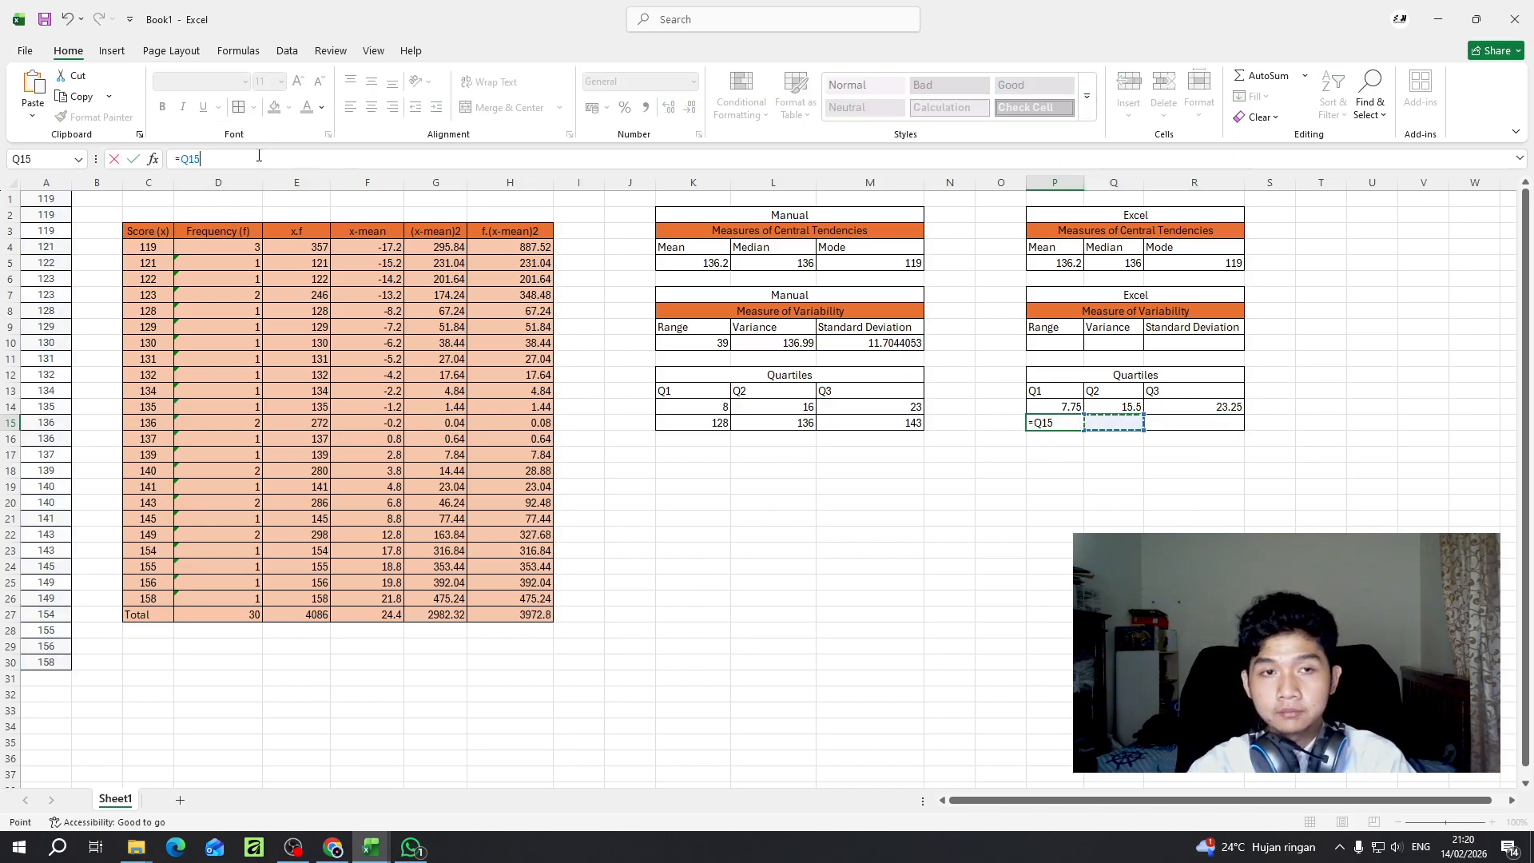
key("Escape")
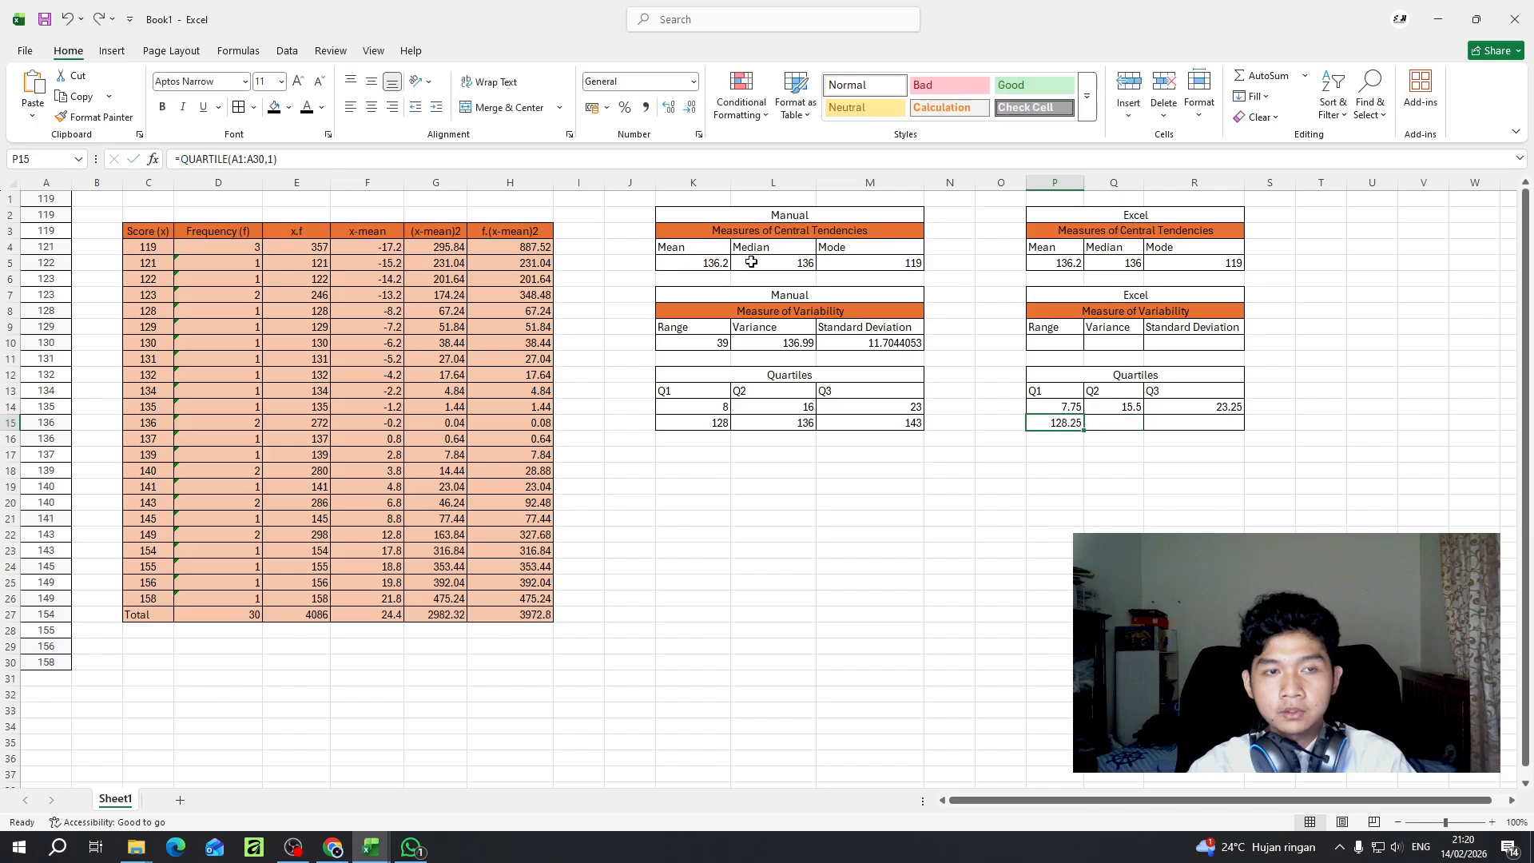
left_click(1112, 418)
left_click(435, 160)
key("ctrl+v")
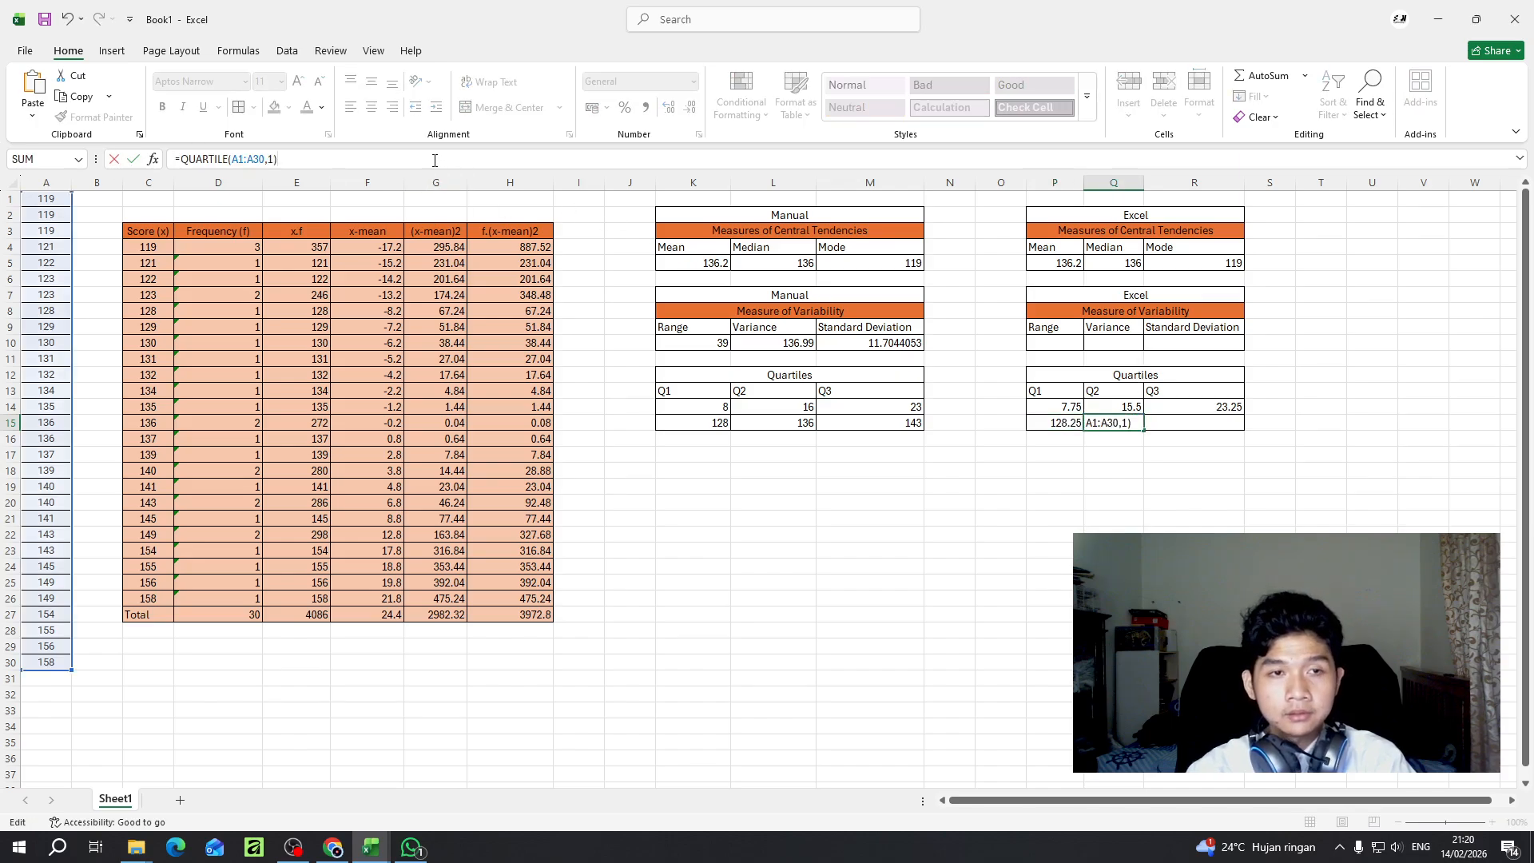
key("BackSpace")
type("2")
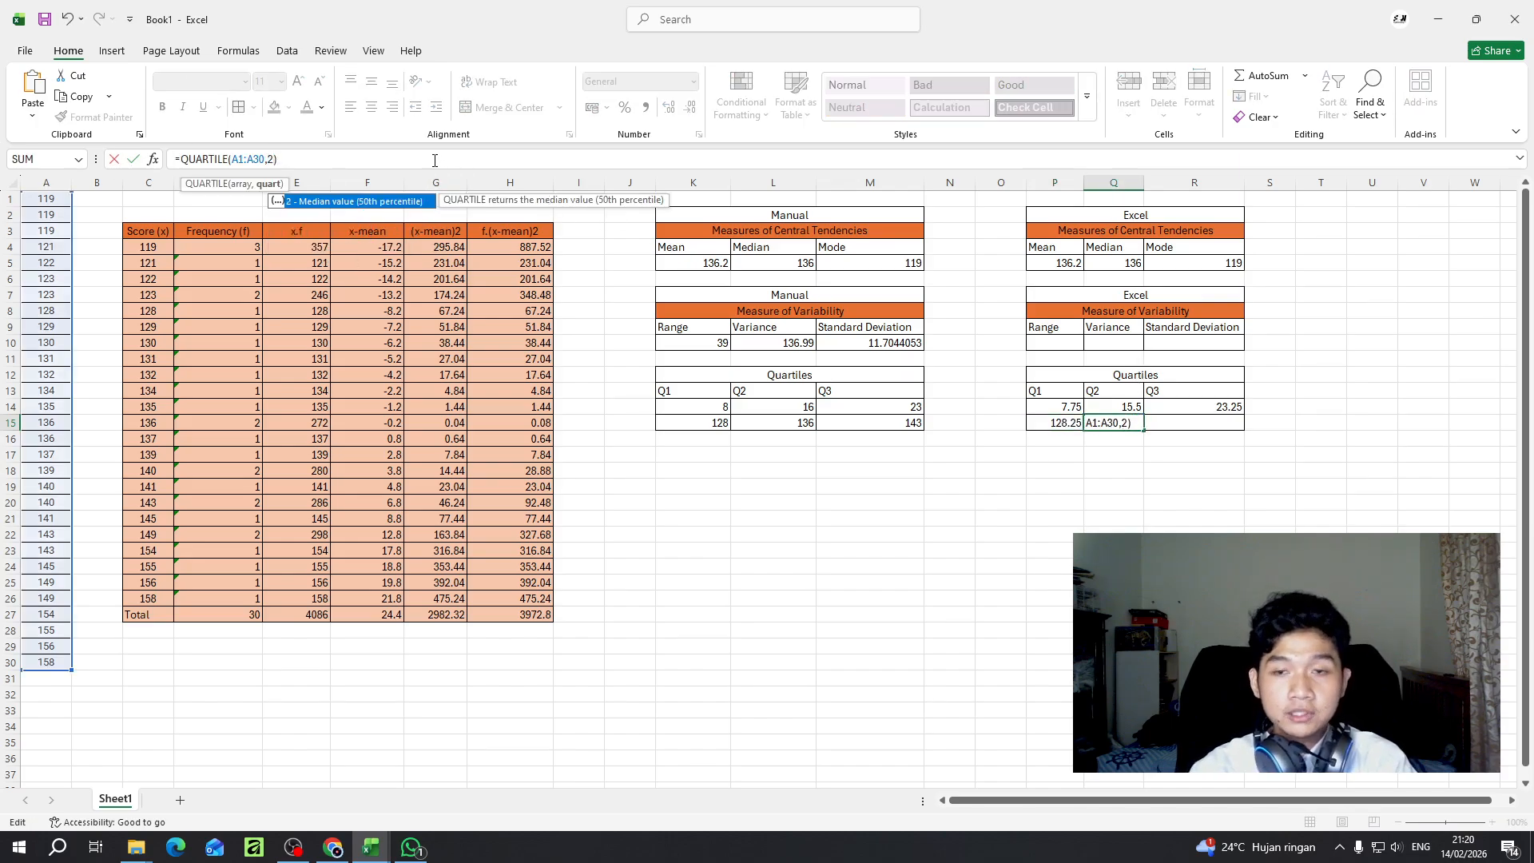
key("Return")
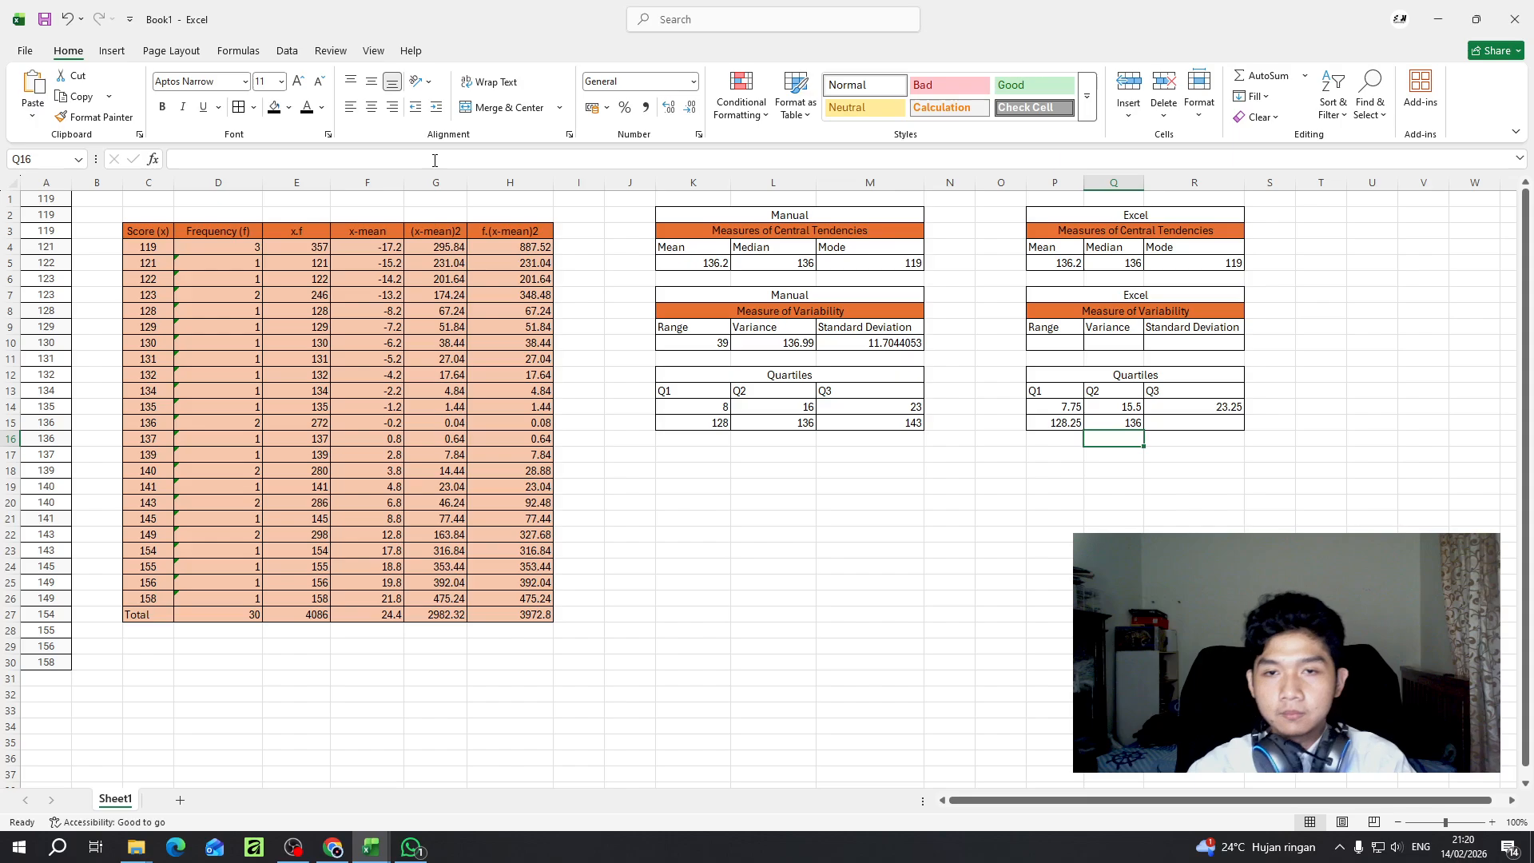
- Paste the copied quartile formula into R15 and adapt it to =QUARTILE(A1:A30,3) for Q3
left_click(1186, 425)
left_click(368, 163)
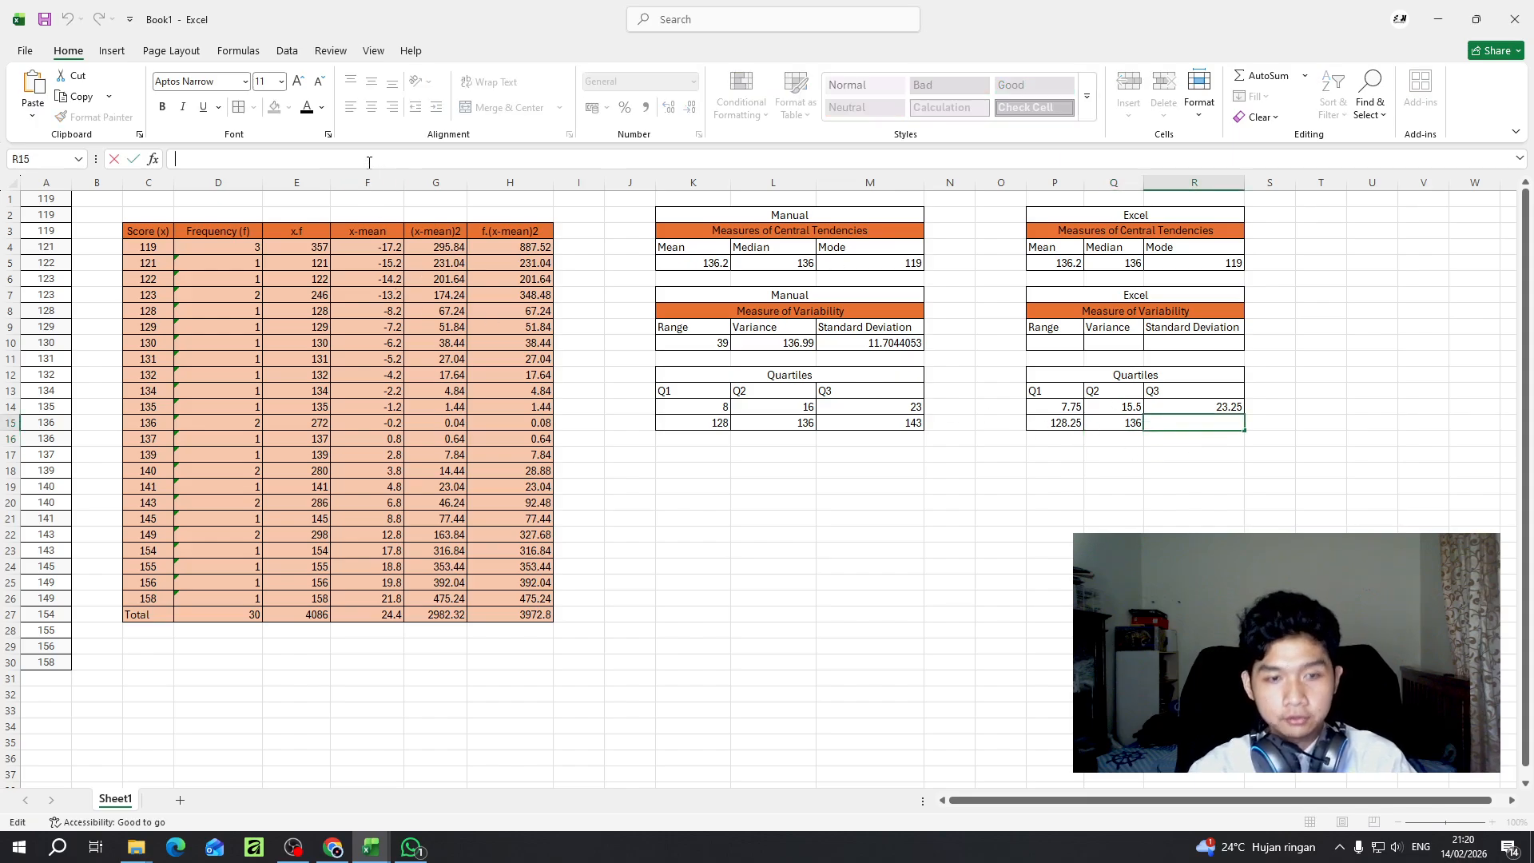
key("ctrl+v")
left_click(273, 158)
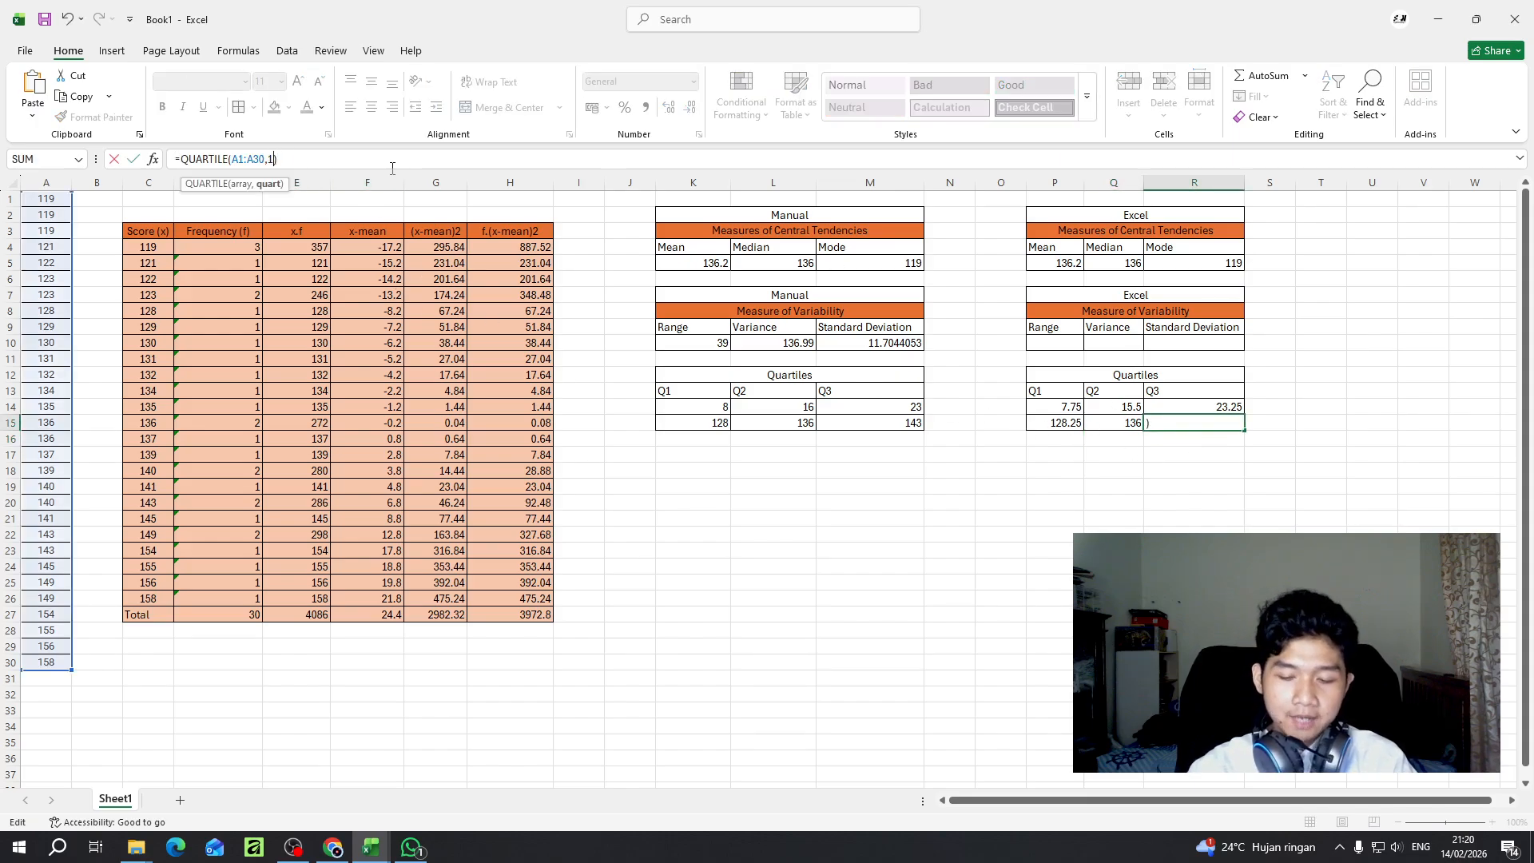
key("BackSpace")
type("3")
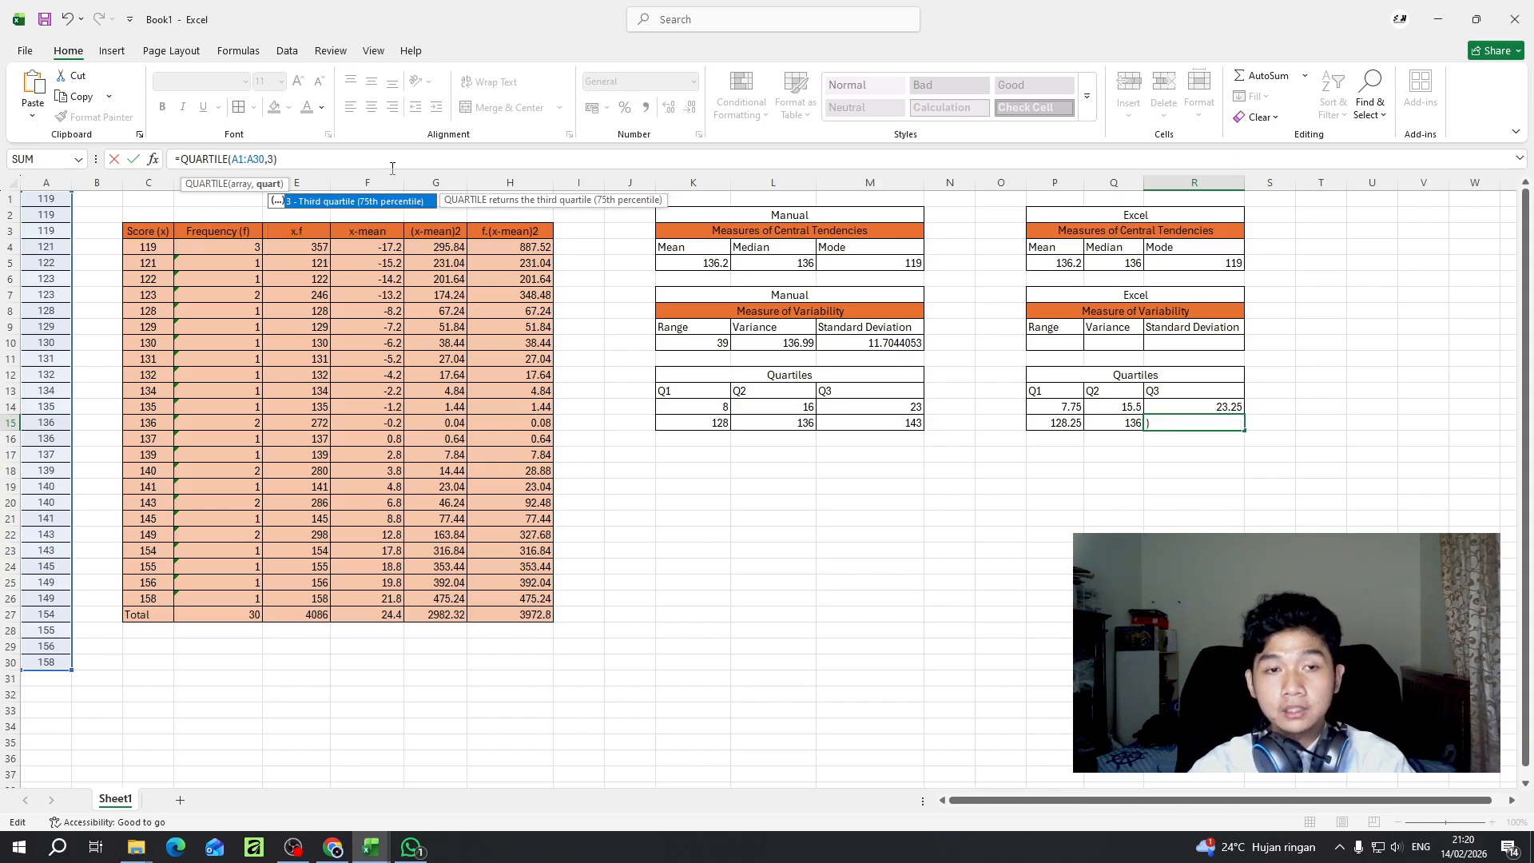
key("Return")
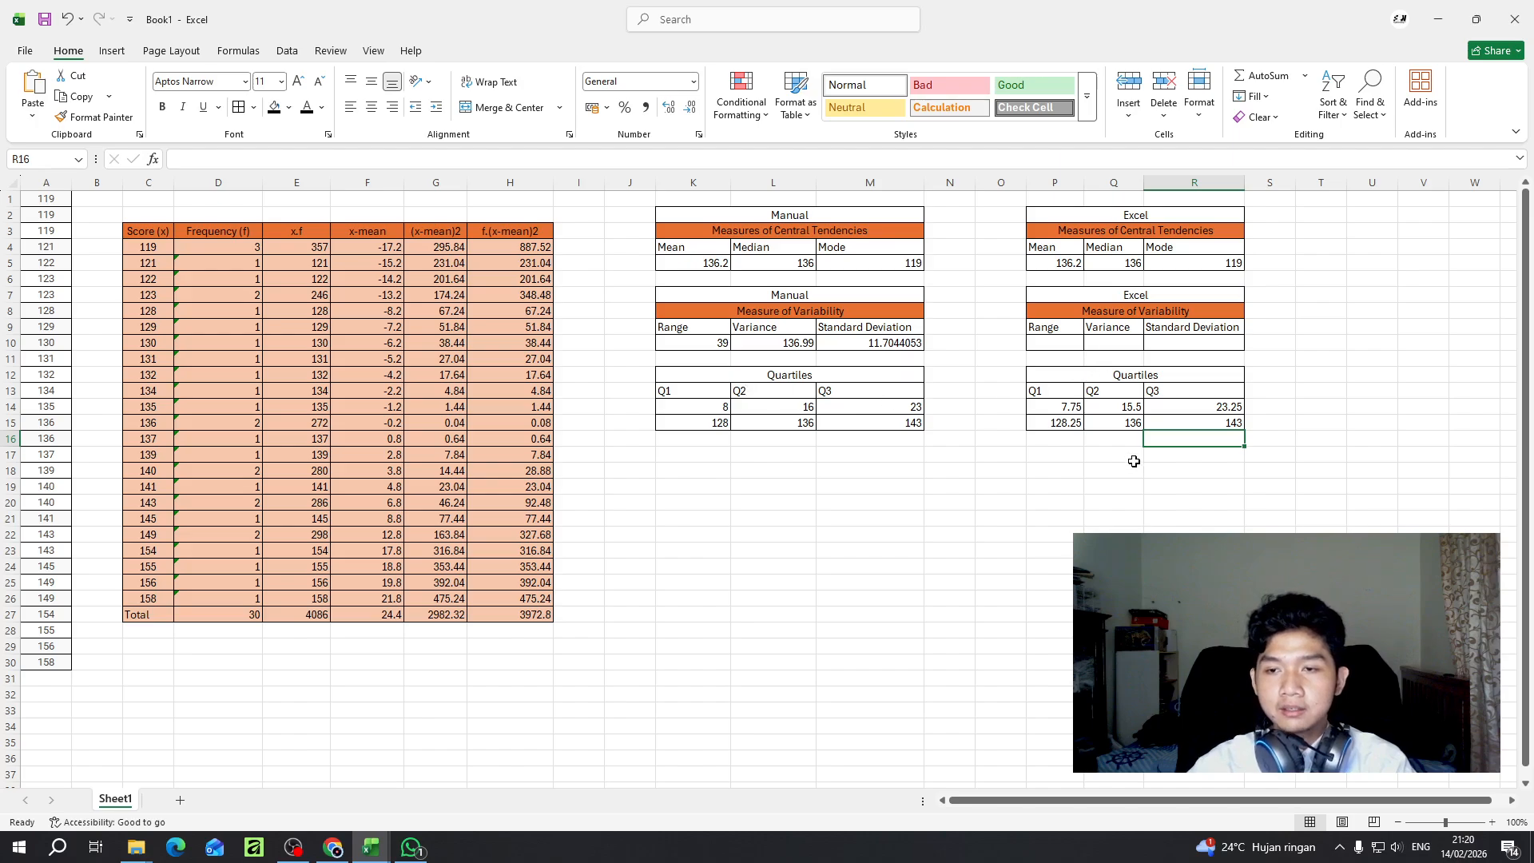
- Move the Excel quartile table P12:R15 and the manual quartile table K12:M15 down one row
left_click_drag(1053, 376, 1191, 424)
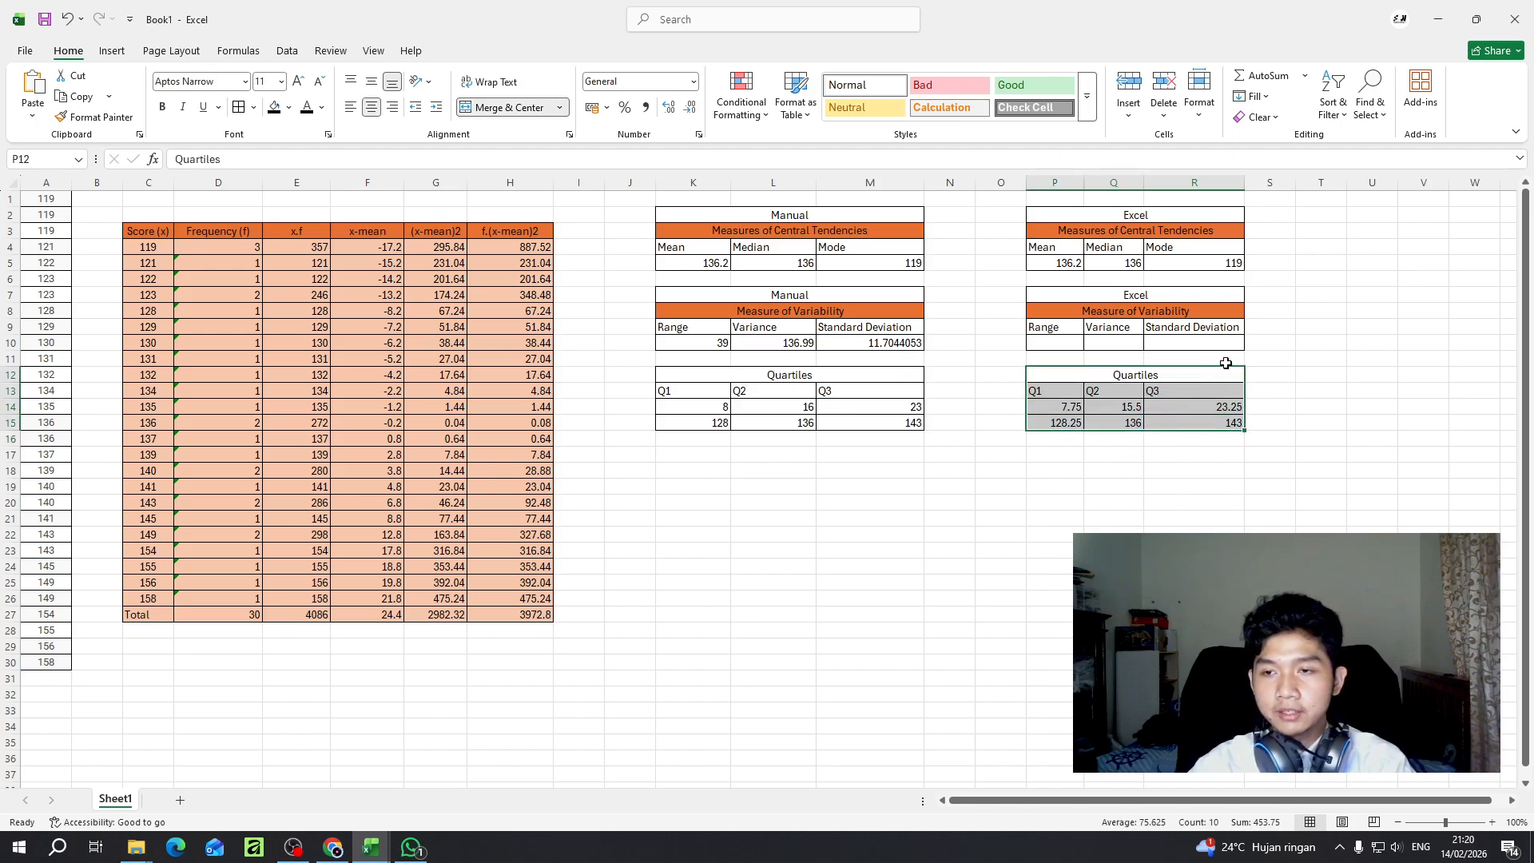
left_click_drag(1229, 368, 1229, 386)
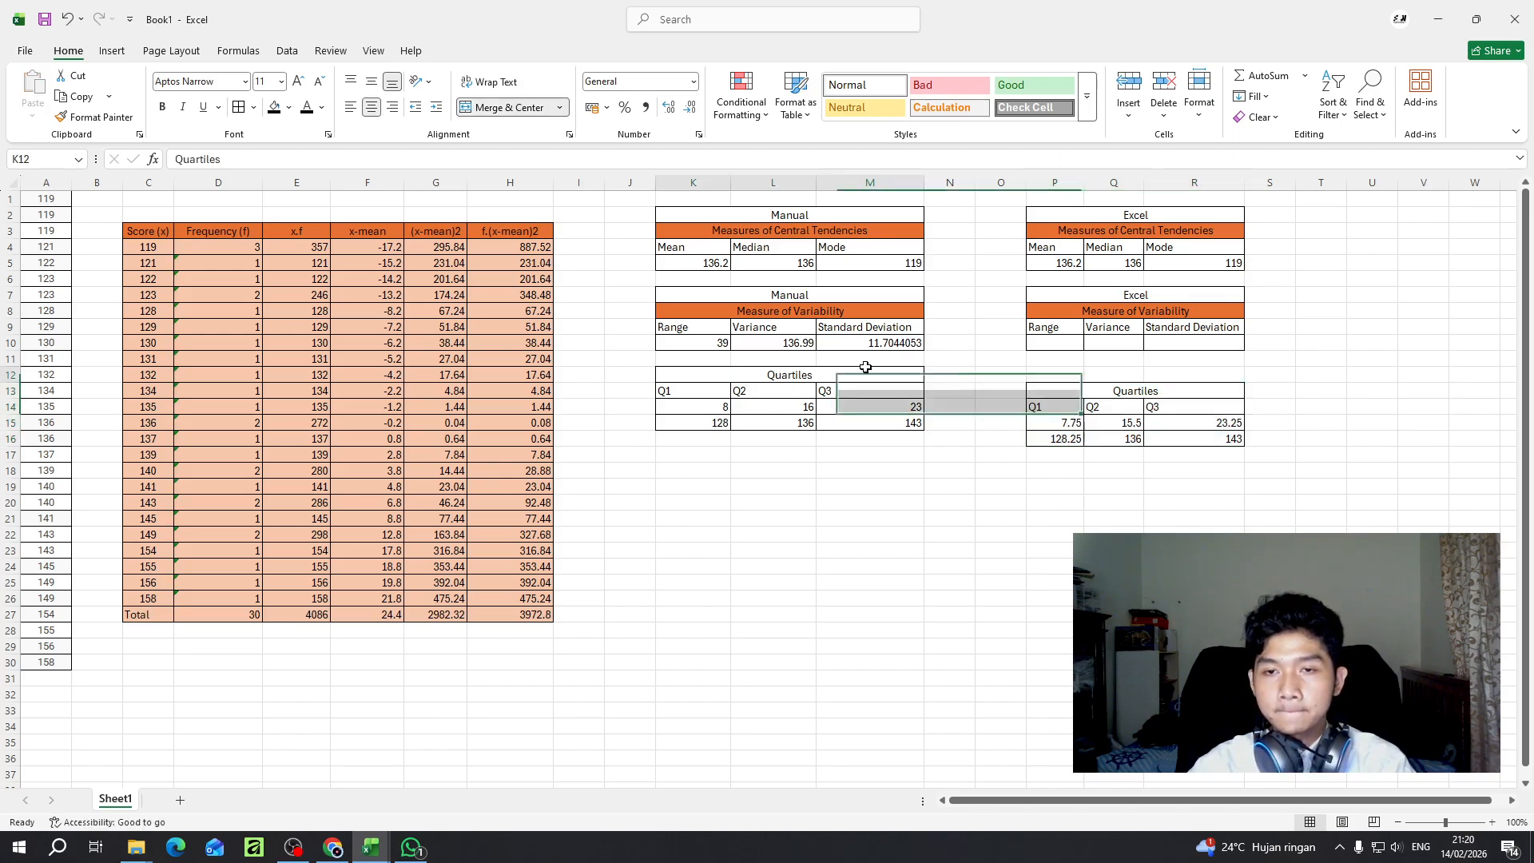
left_click_drag(672, 375, 816, 390)
- Merge and center K12:M12 above the manual quartile table and enter the heading Manual
left_click_drag(715, 375, 860, 377)
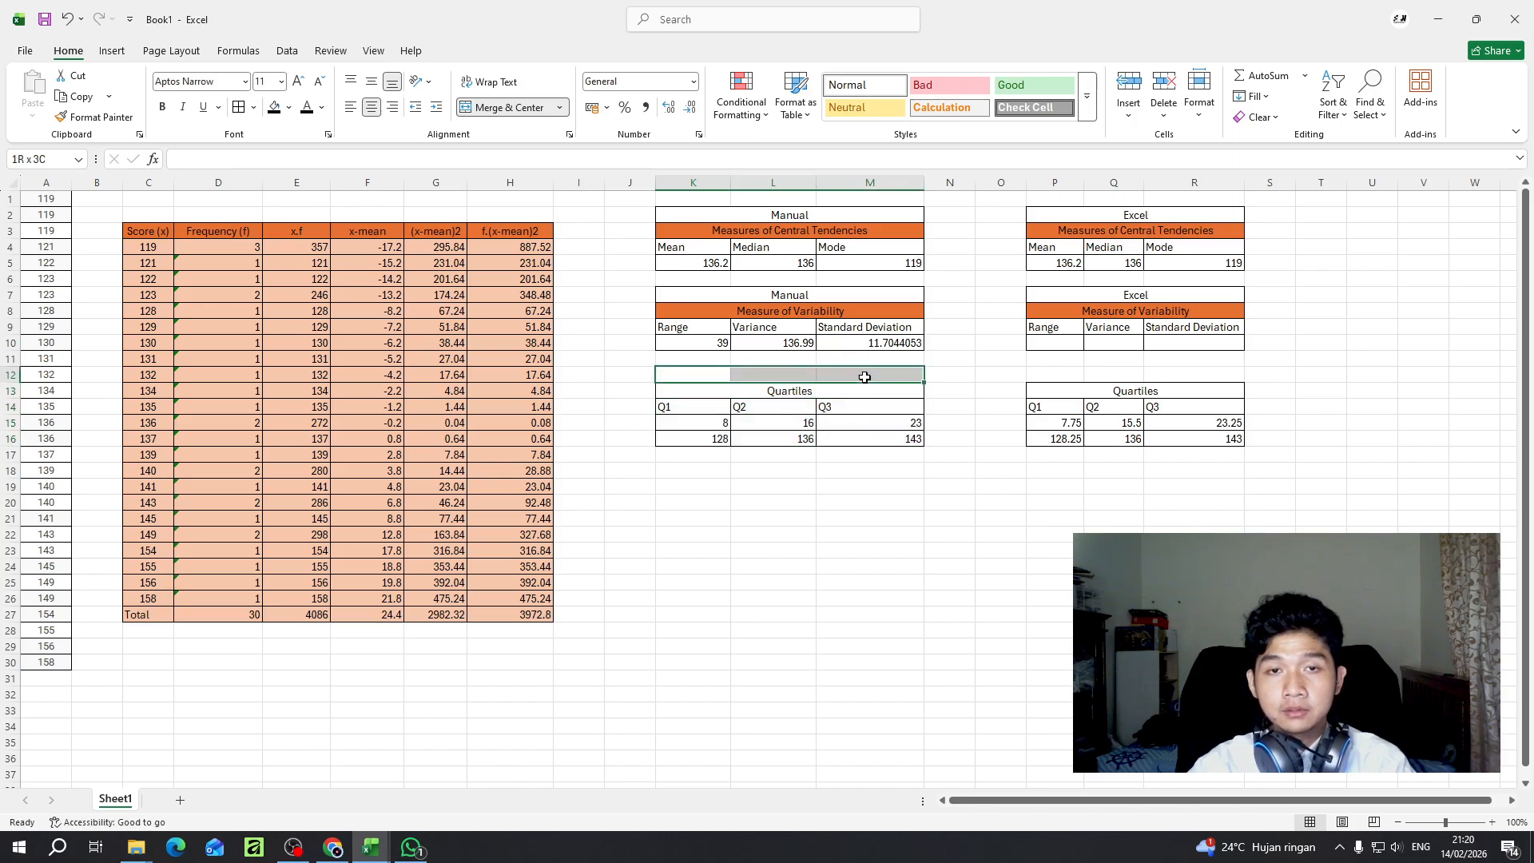
left_click(506, 109)
double_click(830, 375)
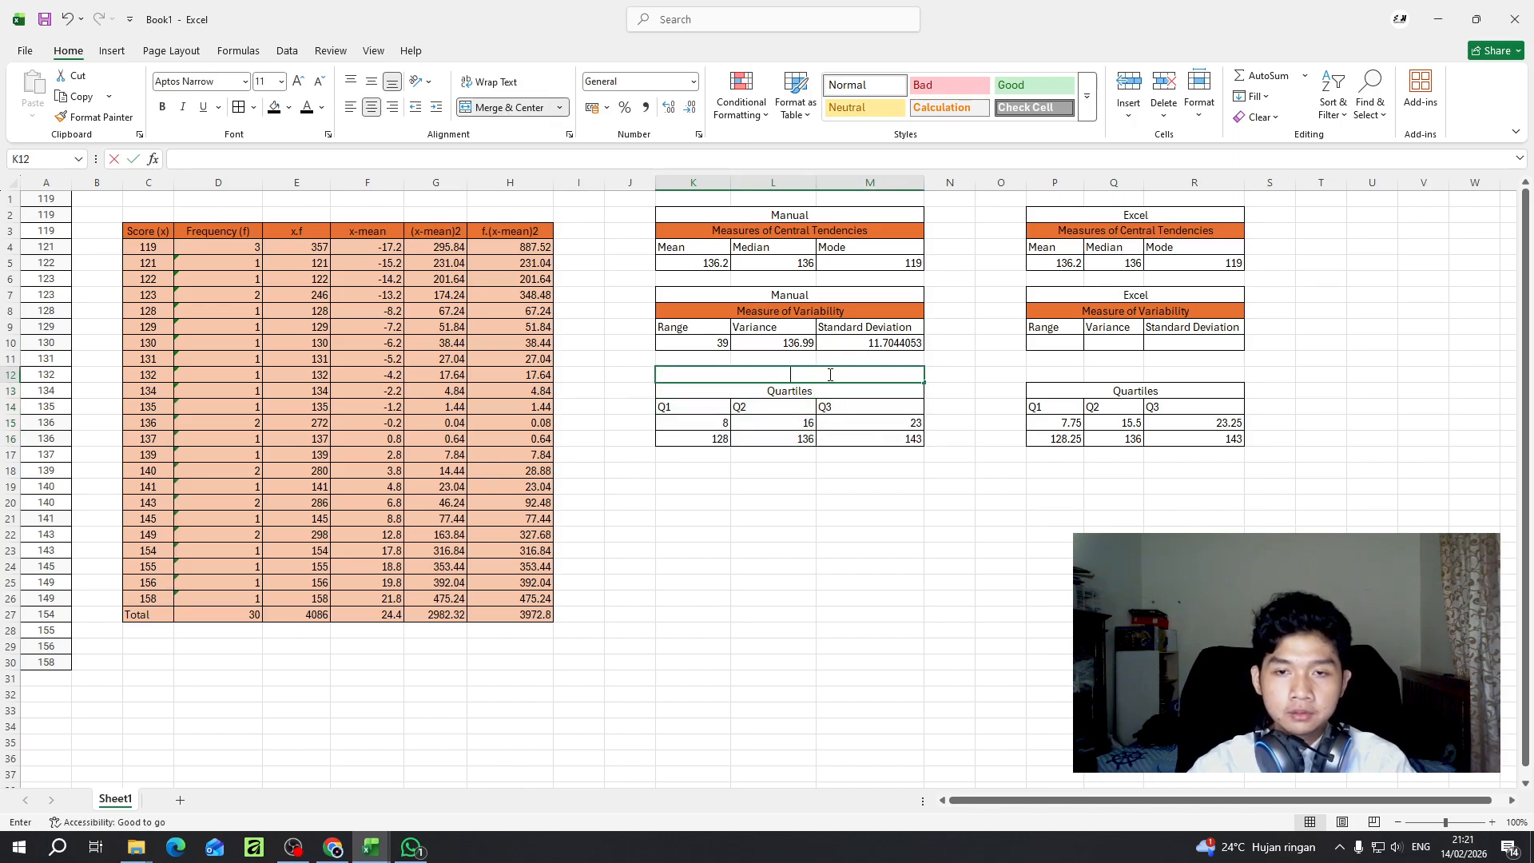
type("Manual")
key("Return")
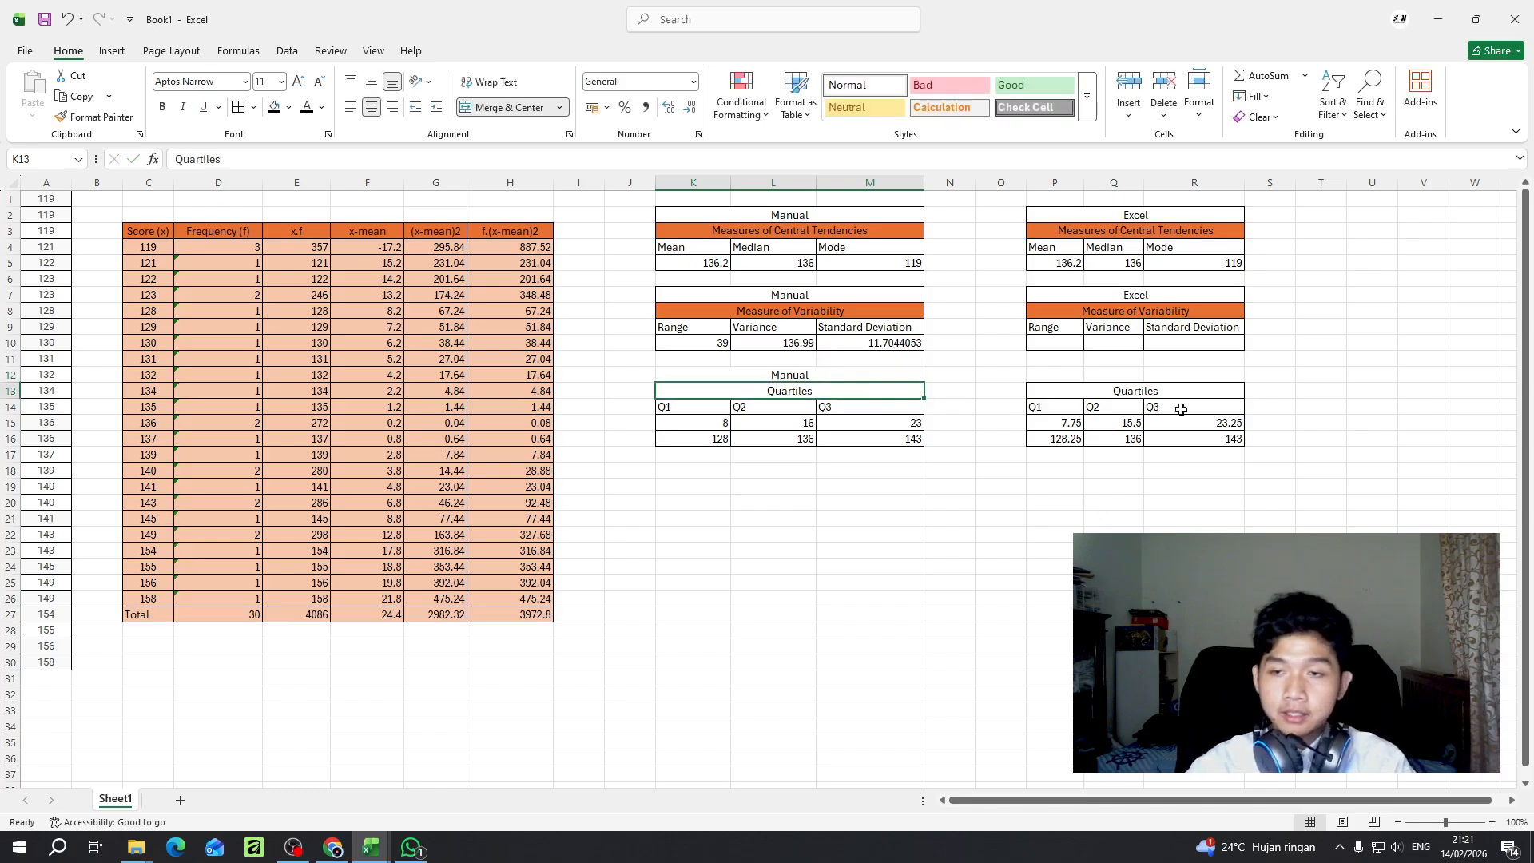
- Merge and center P12:R12 above the function-based quartile table and enter the heading Excel
left_click_drag(1049, 374, 1153, 378)
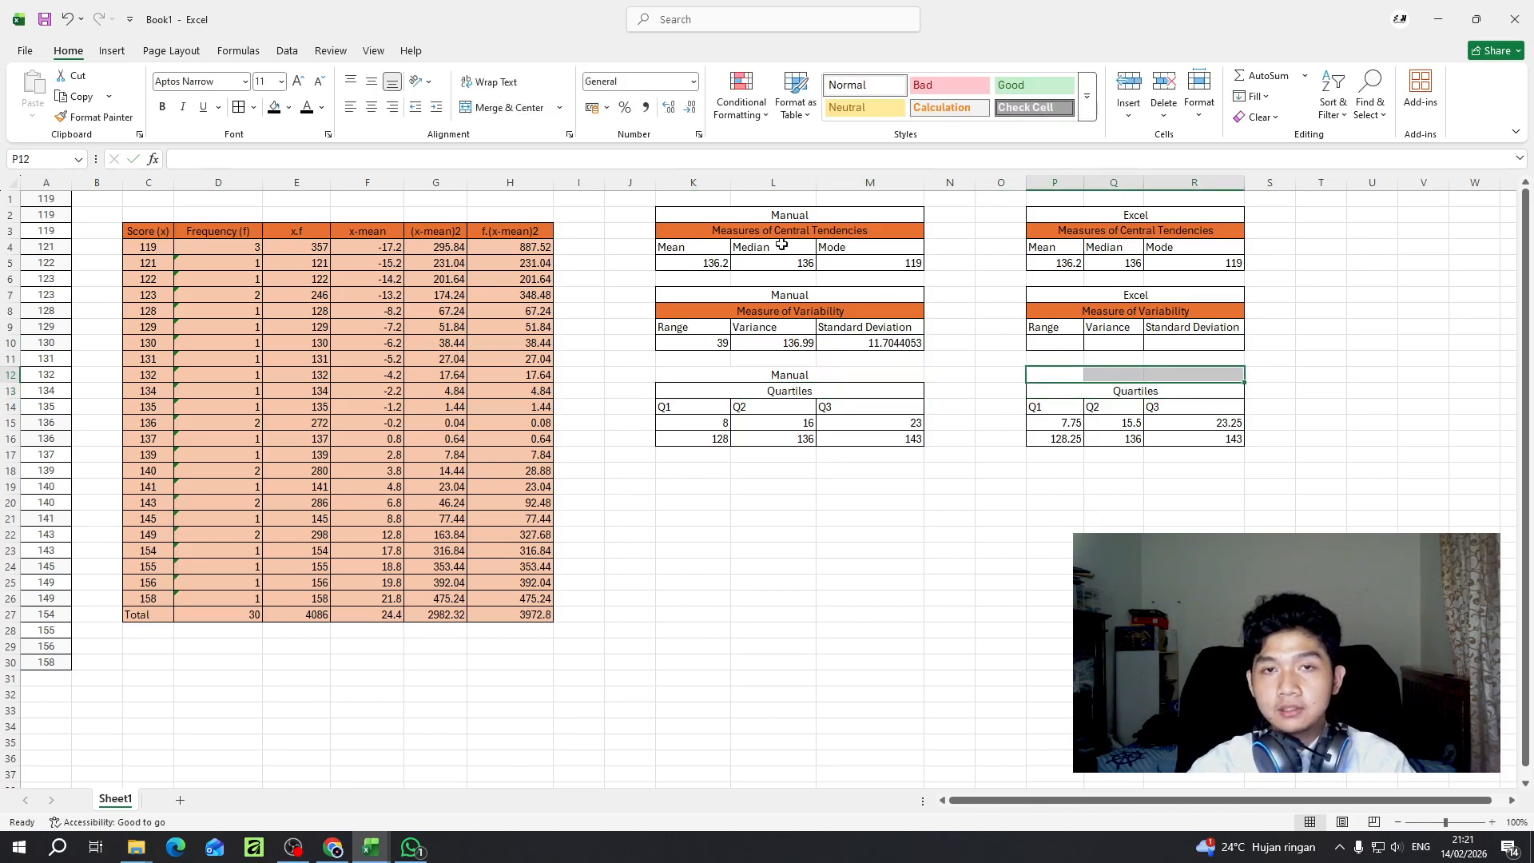
left_click(511, 108)
double_click(1115, 375)
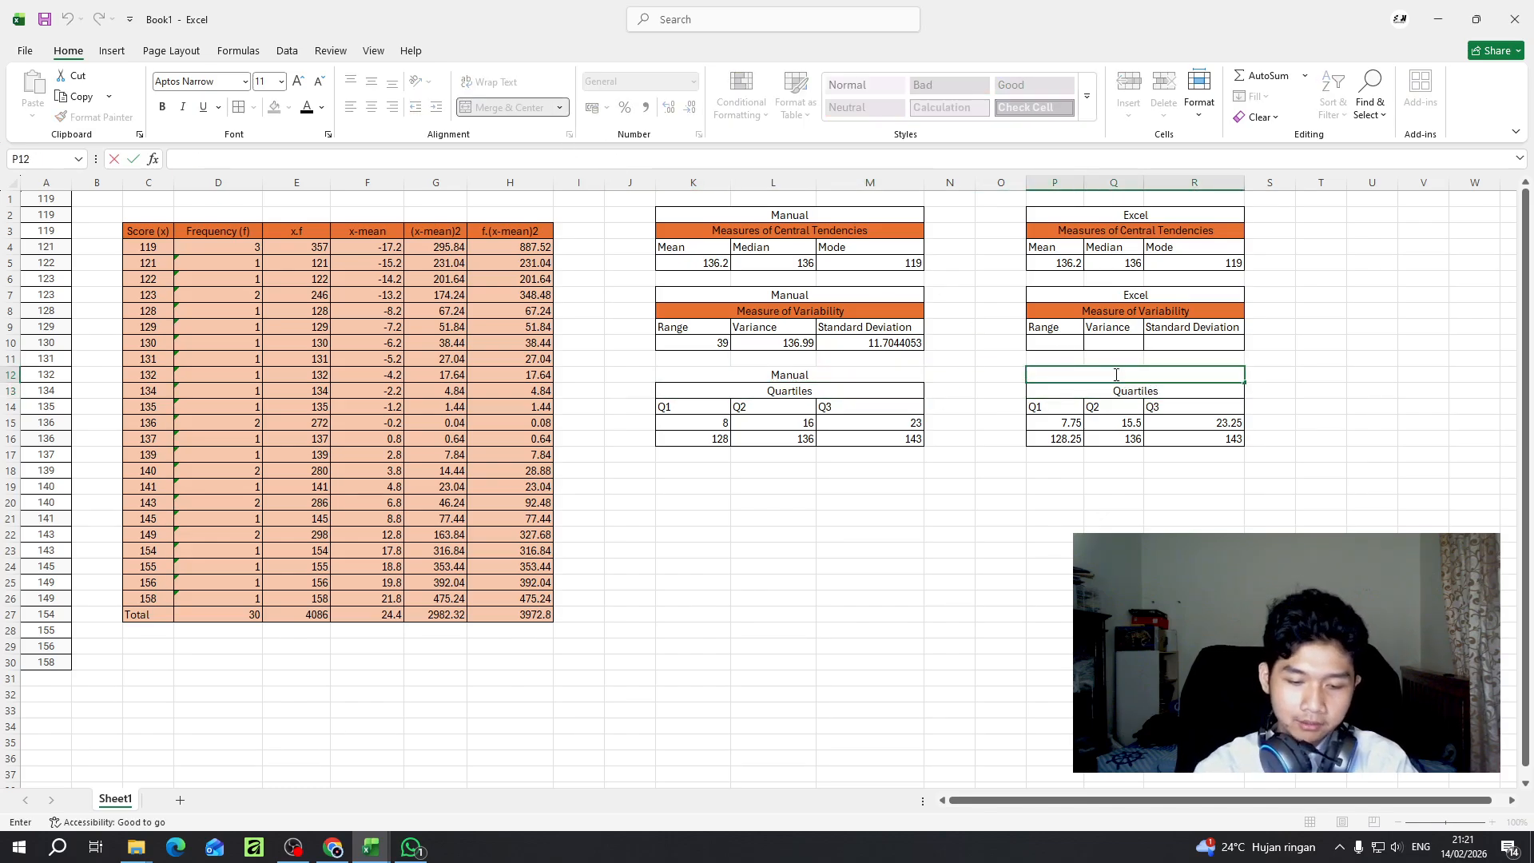
type("Excel")
key("Return")
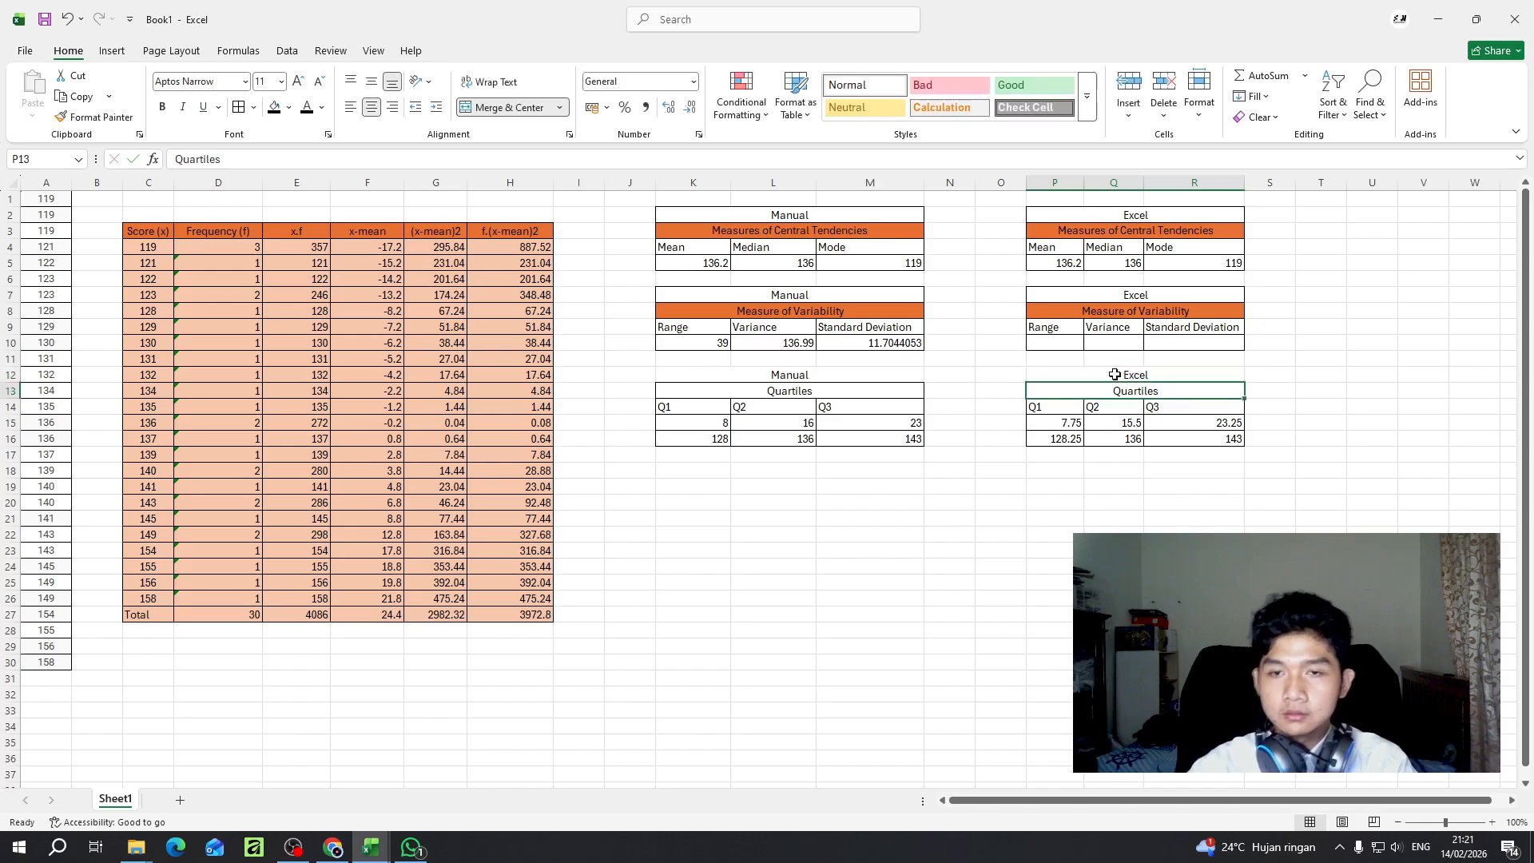
- Apply all borders to both quartile tables including their headings, K12:M16 and P12:R16
left_click_drag(857, 369, 848, 442)
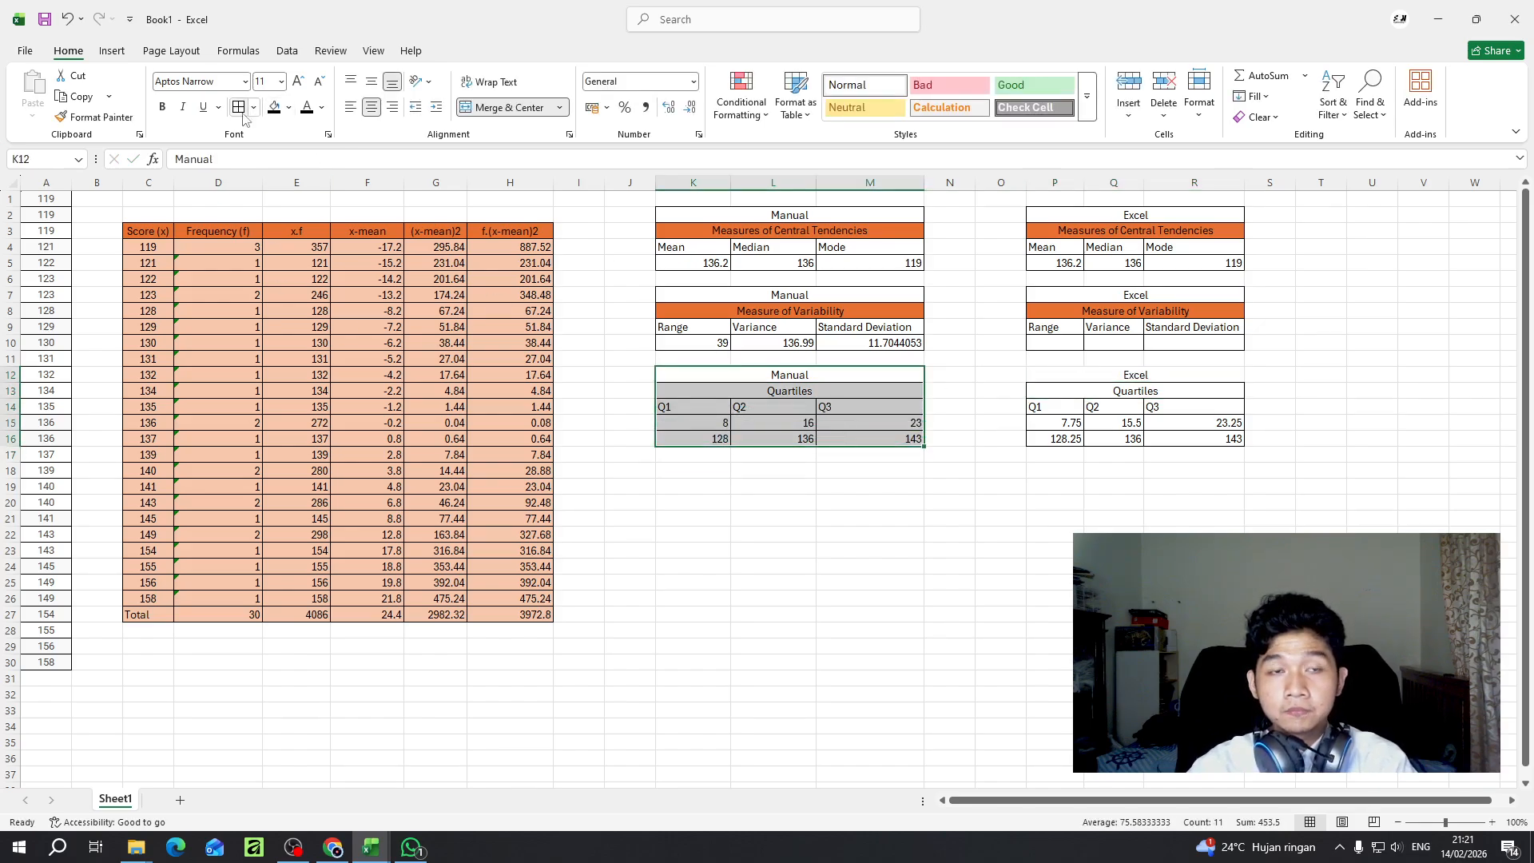
left_click(935, 444)
left_click_drag(1100, 377, 1106, 453)
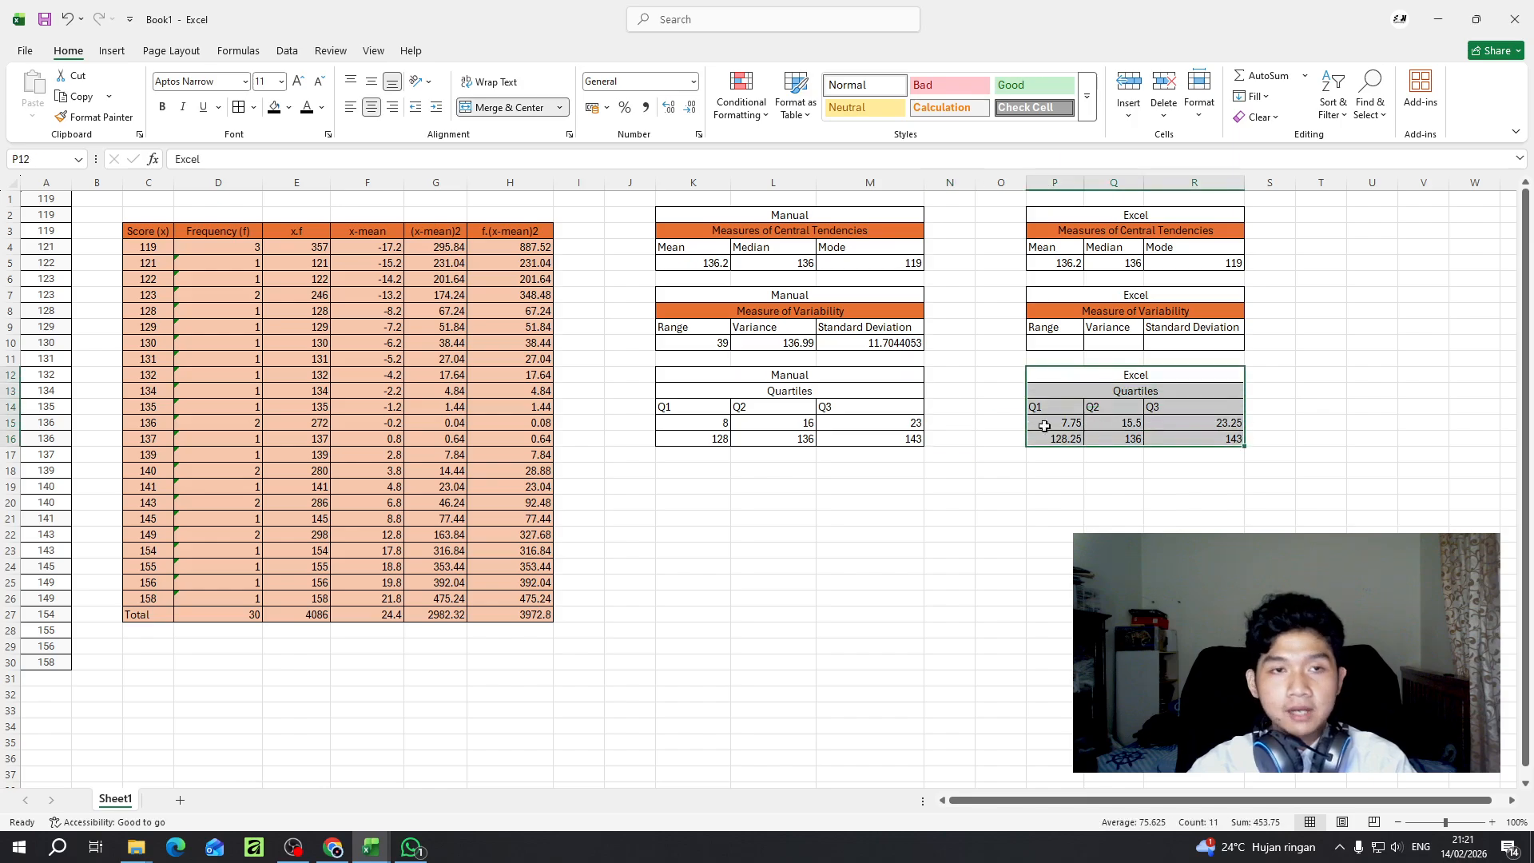
left_click(1107, 432)
- Compare the formulas behind the Q1 results in P15, P16 and K16
left_click(1068, 424)
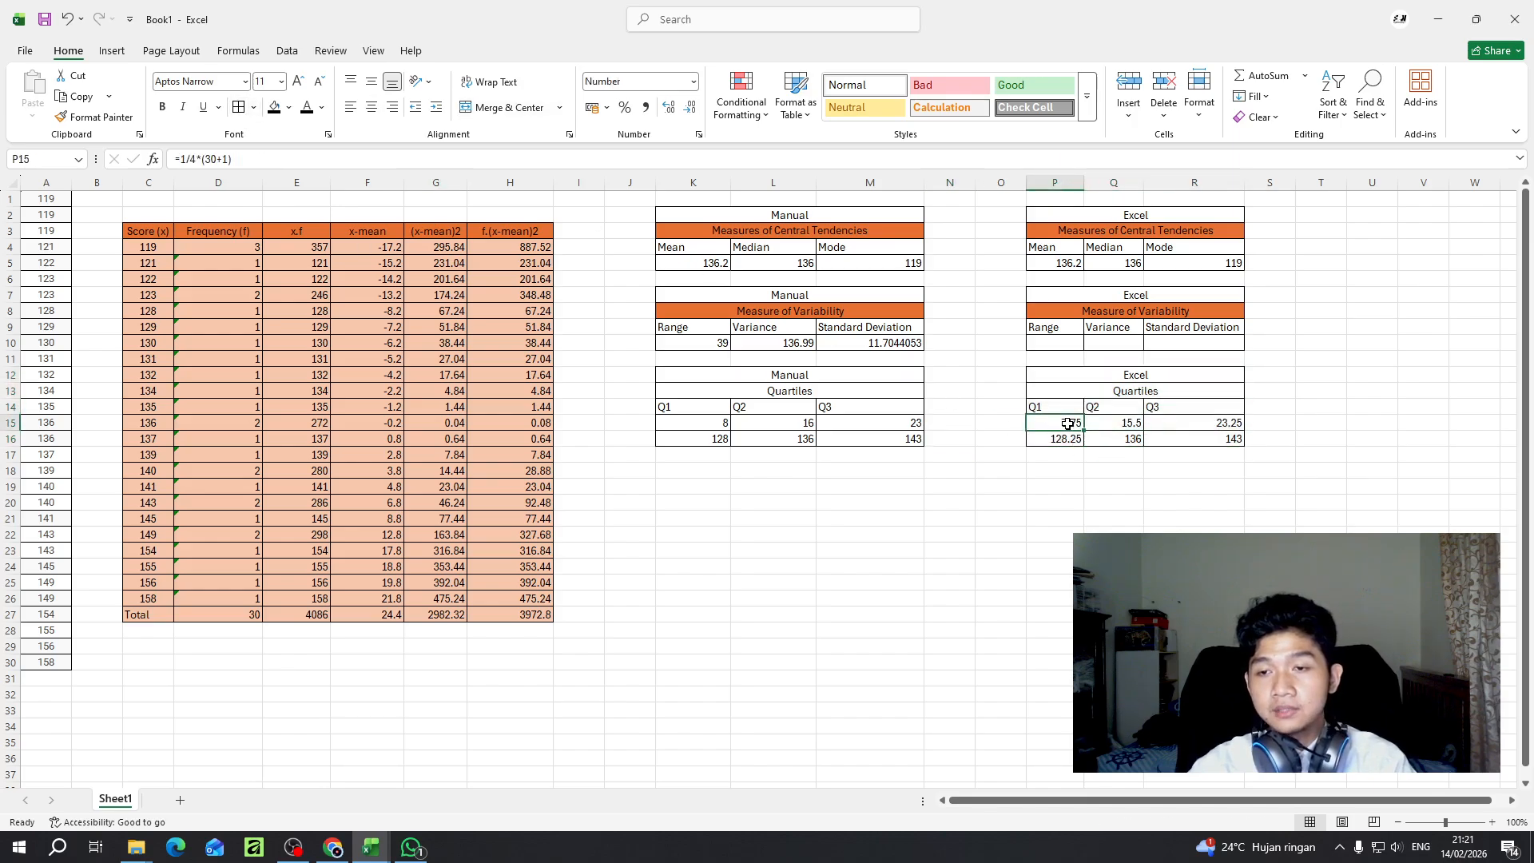
left_click(1068, 438)
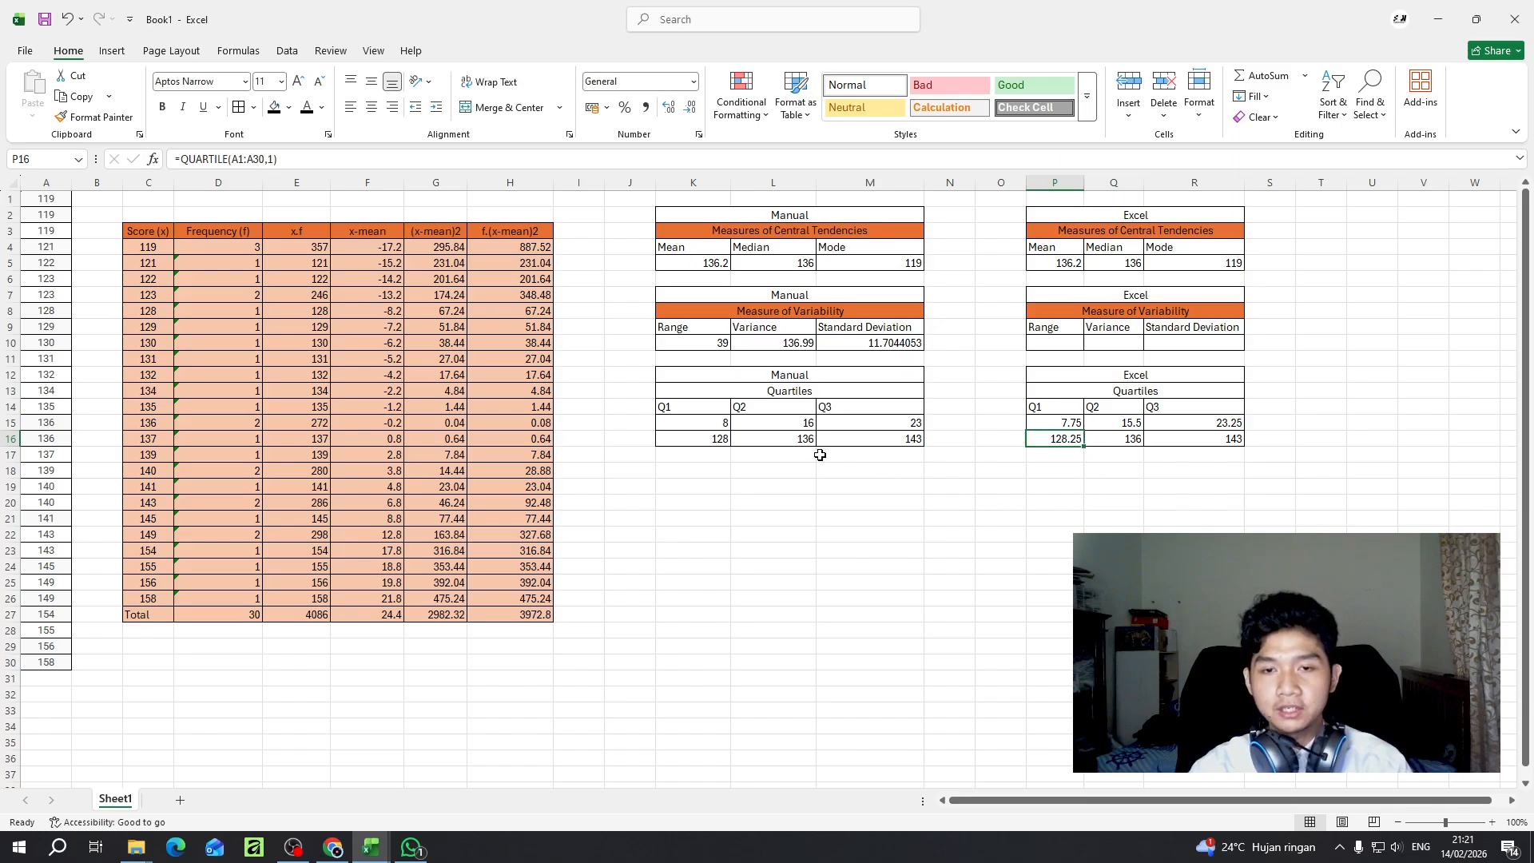
left_click(715, 442)
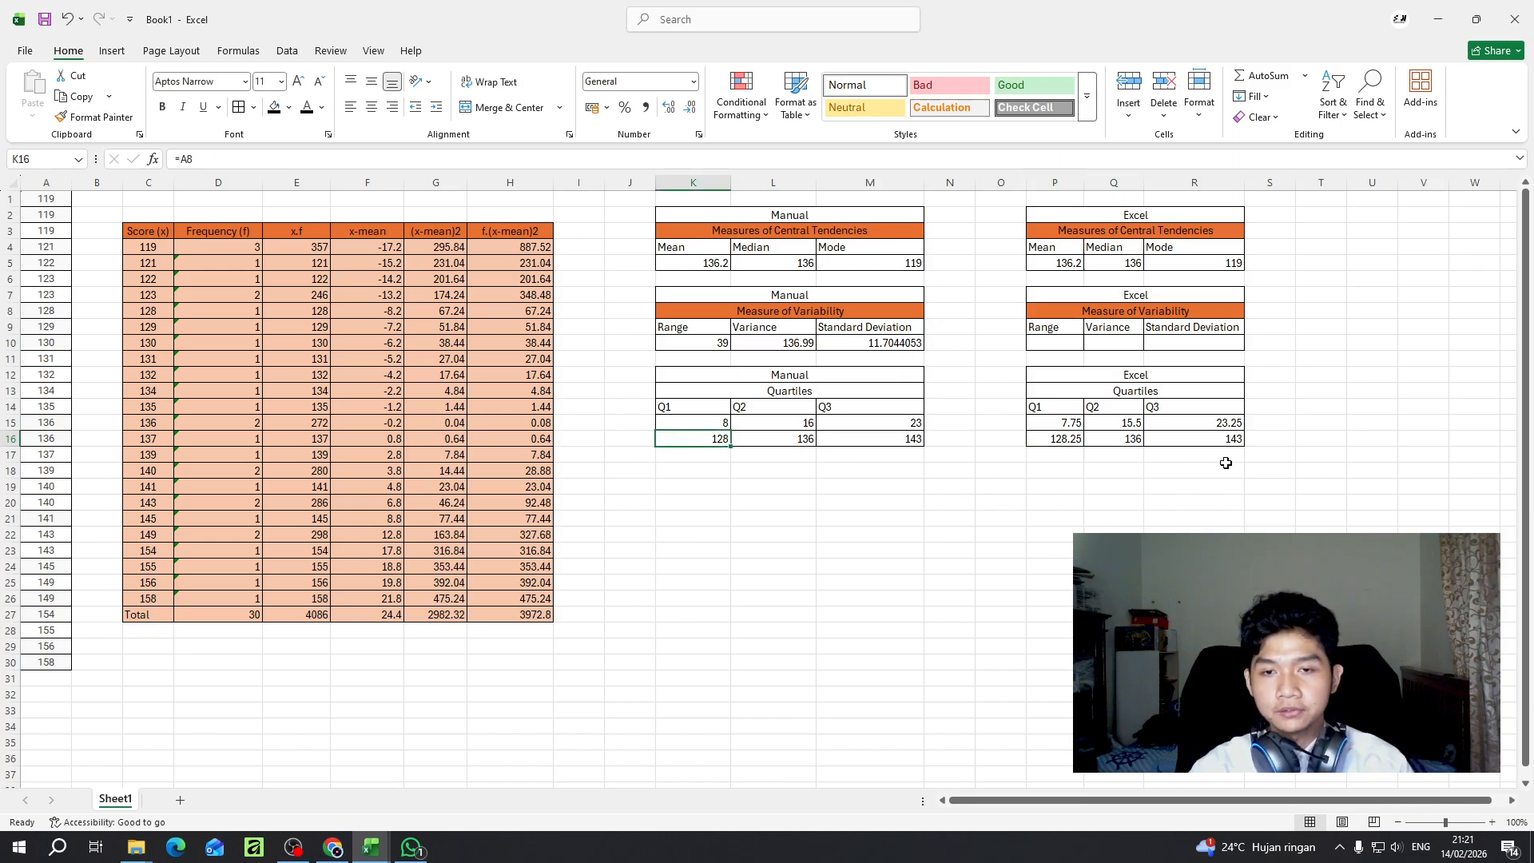
left_click(720, 474)
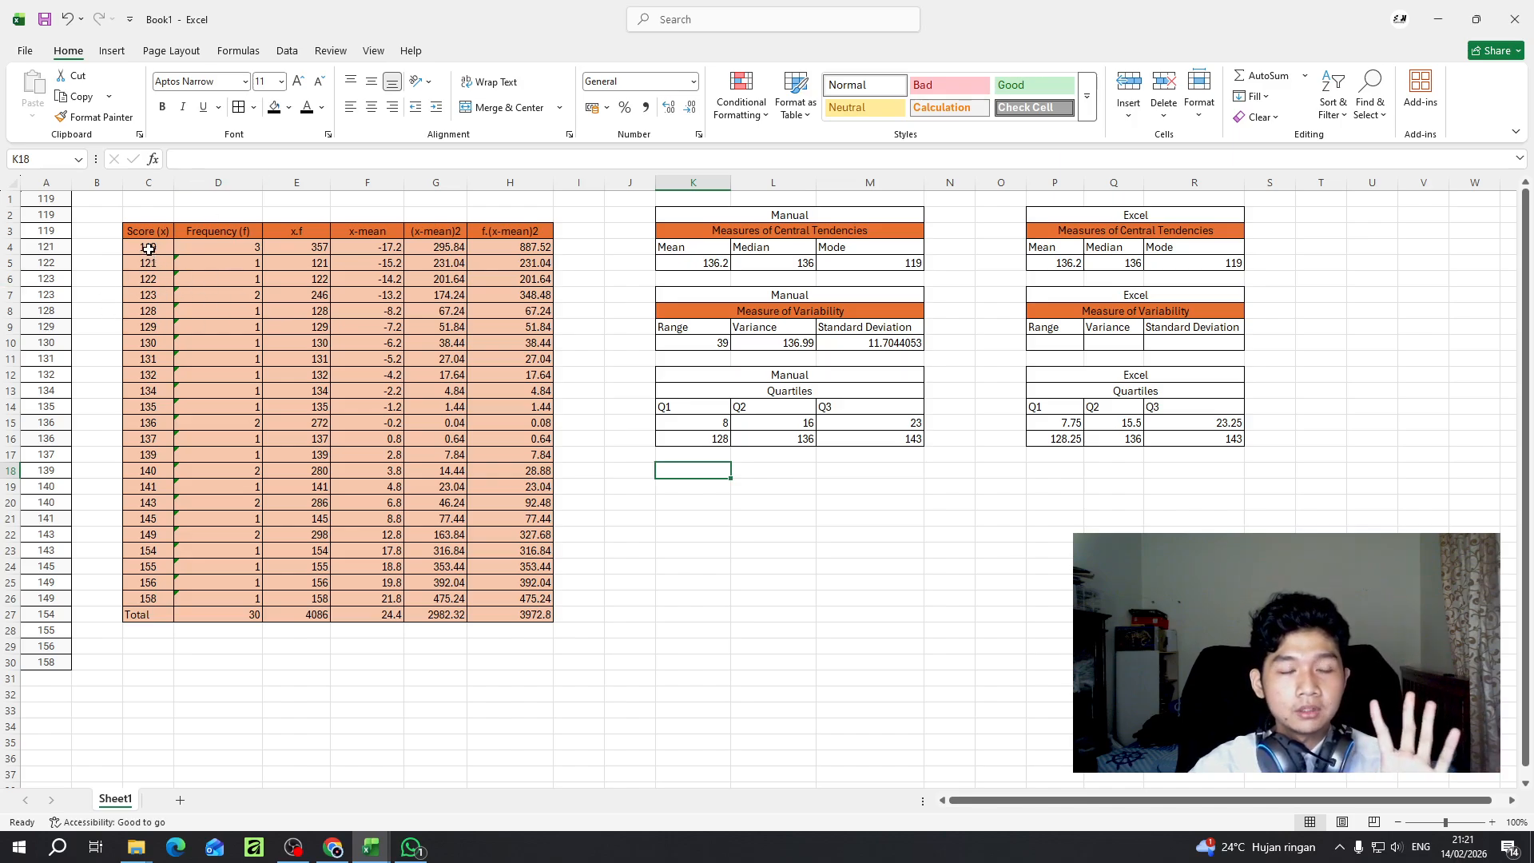
- Insert a scatter chart with straight lines and markers from the scores and frequencies in C4:D26
left_click_drag(149, 249, 204, 601)
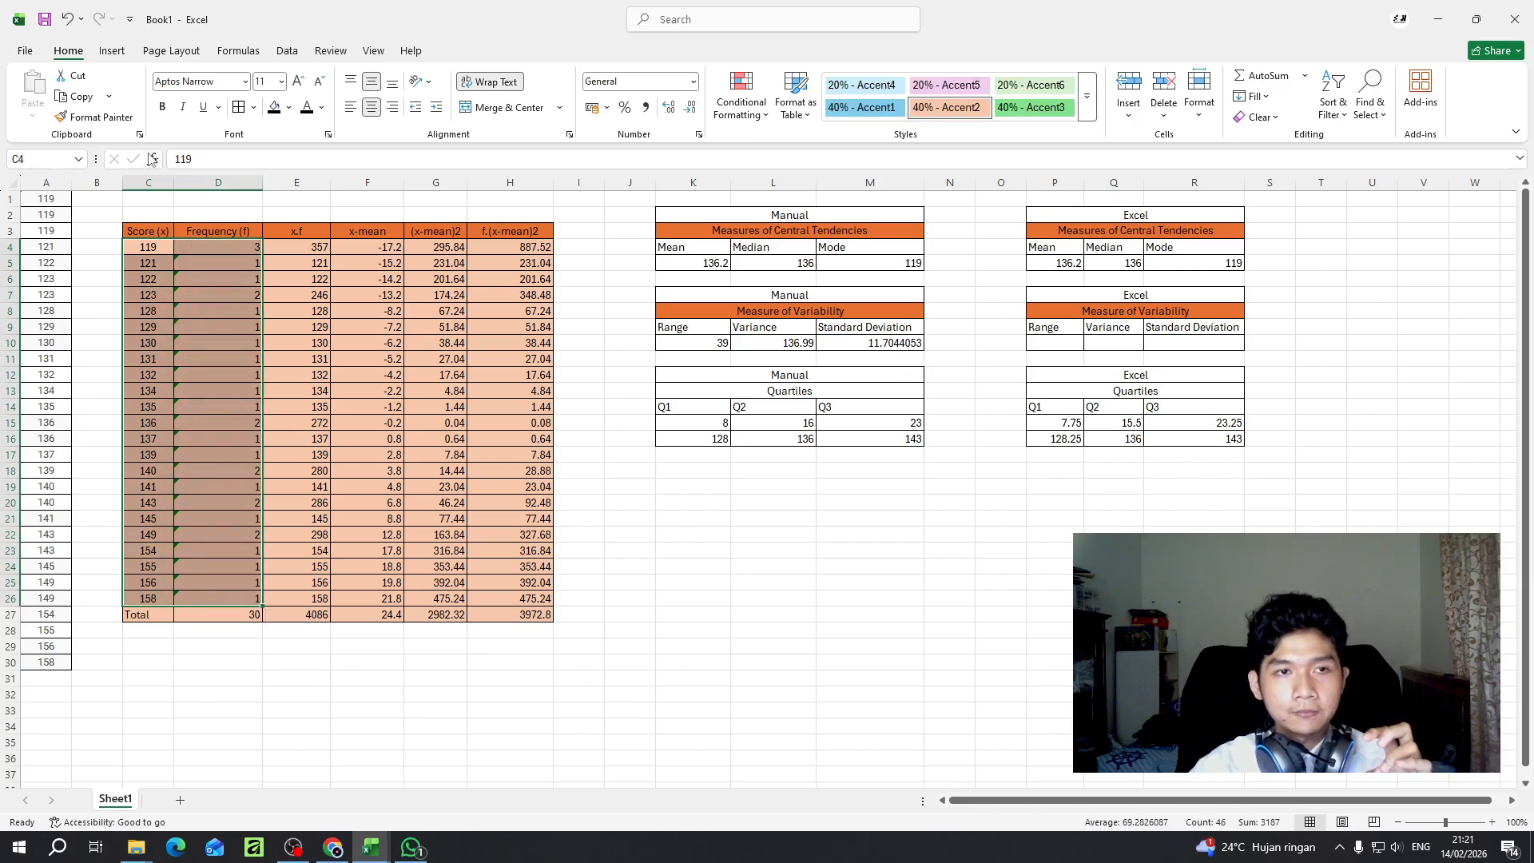
left_click(114, 51)
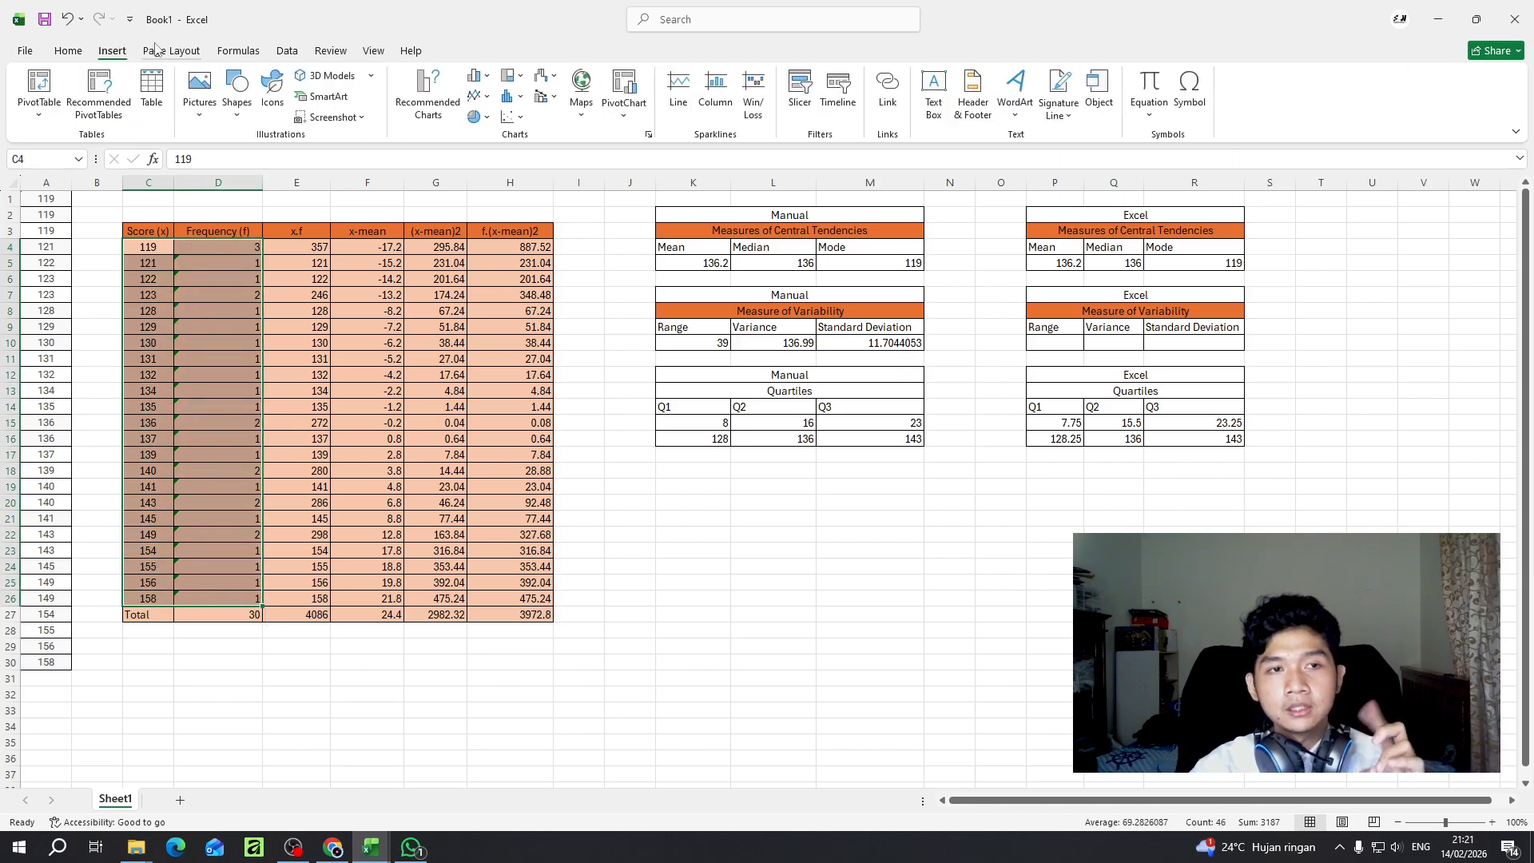
left_click(488, 98)
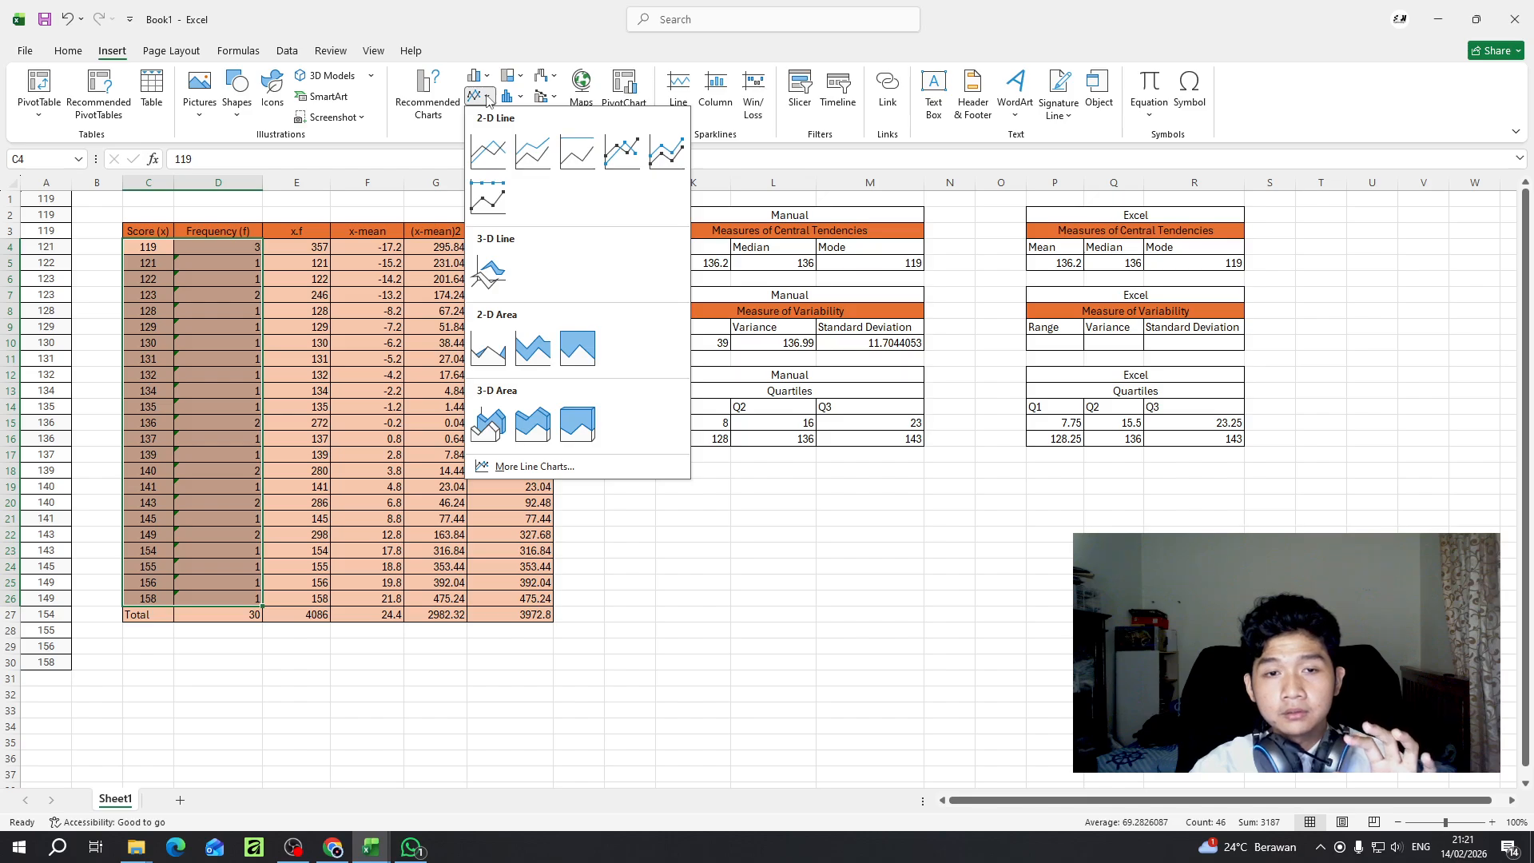
left_click(488, 98)
left_click(520, 118)
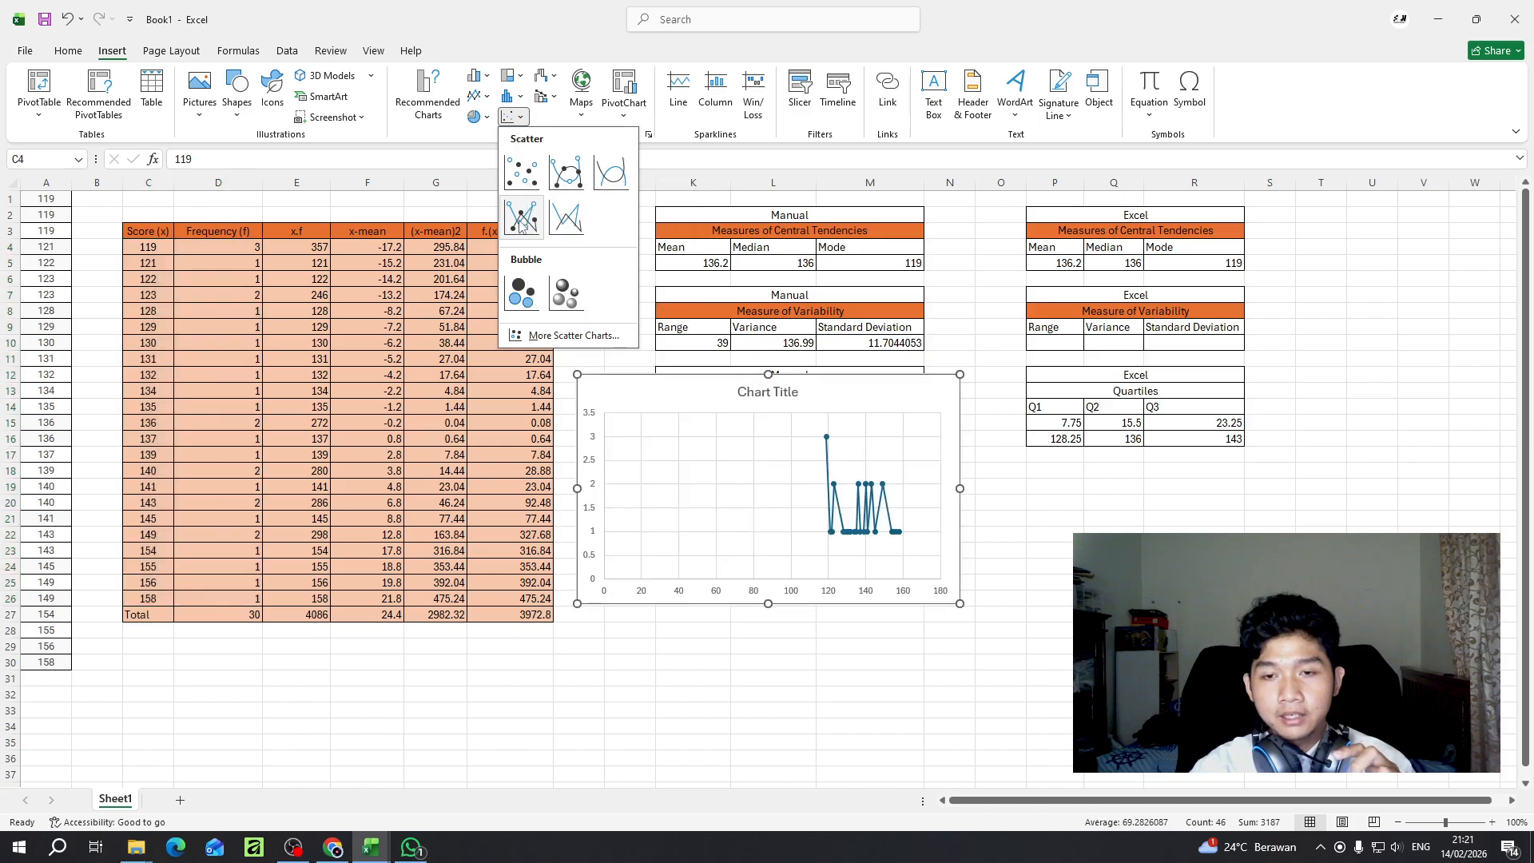
left_click(521, 222)
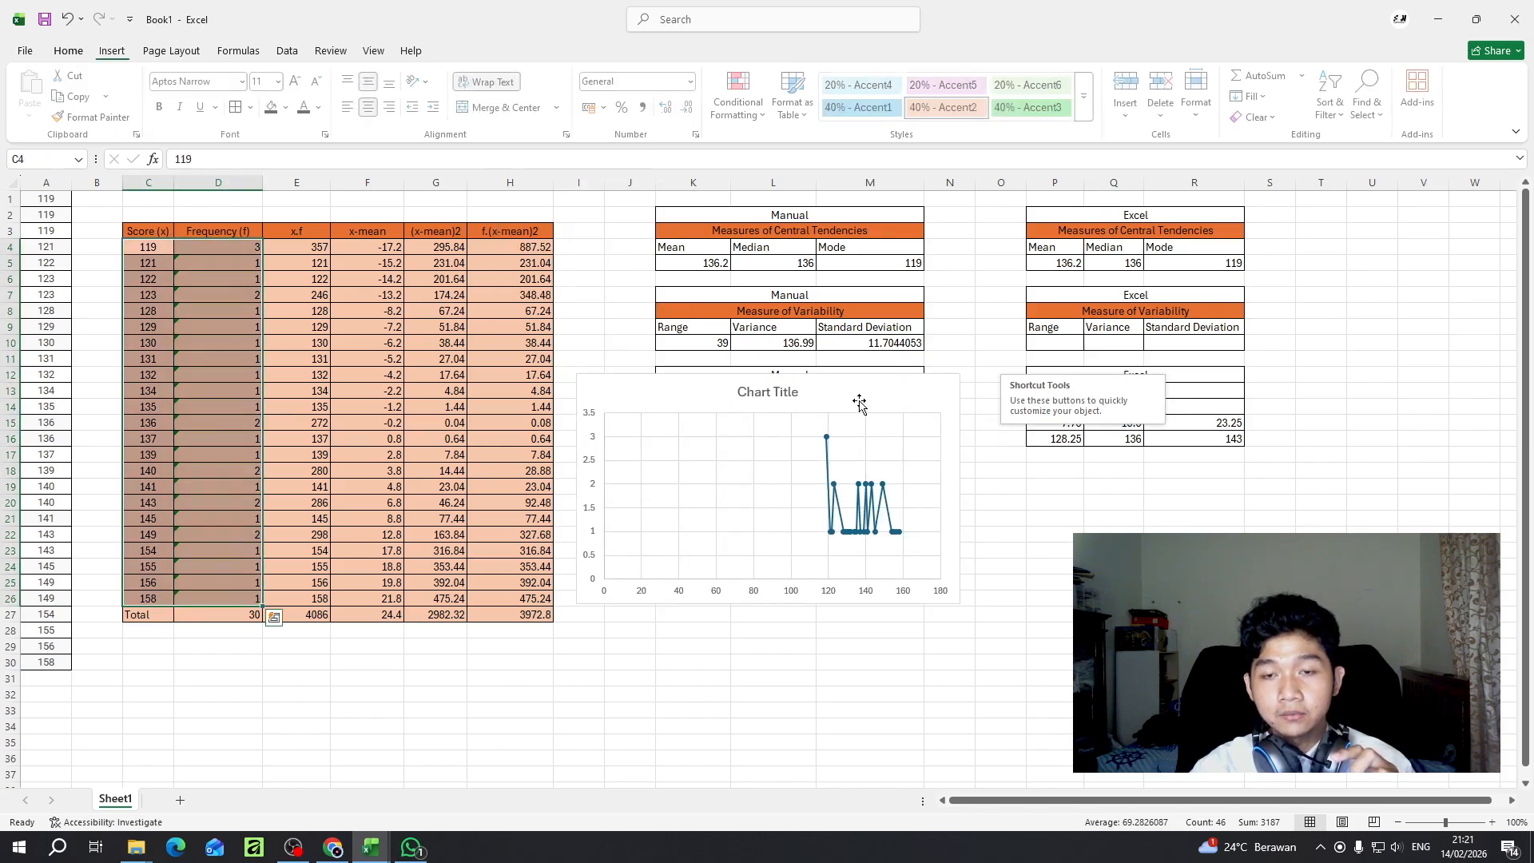
- Move the chart below the manual quartile table and change its title to Data
left_click_drag(860, 402, 833, 495)
left_click(831, 494)
double_click(822, 496)
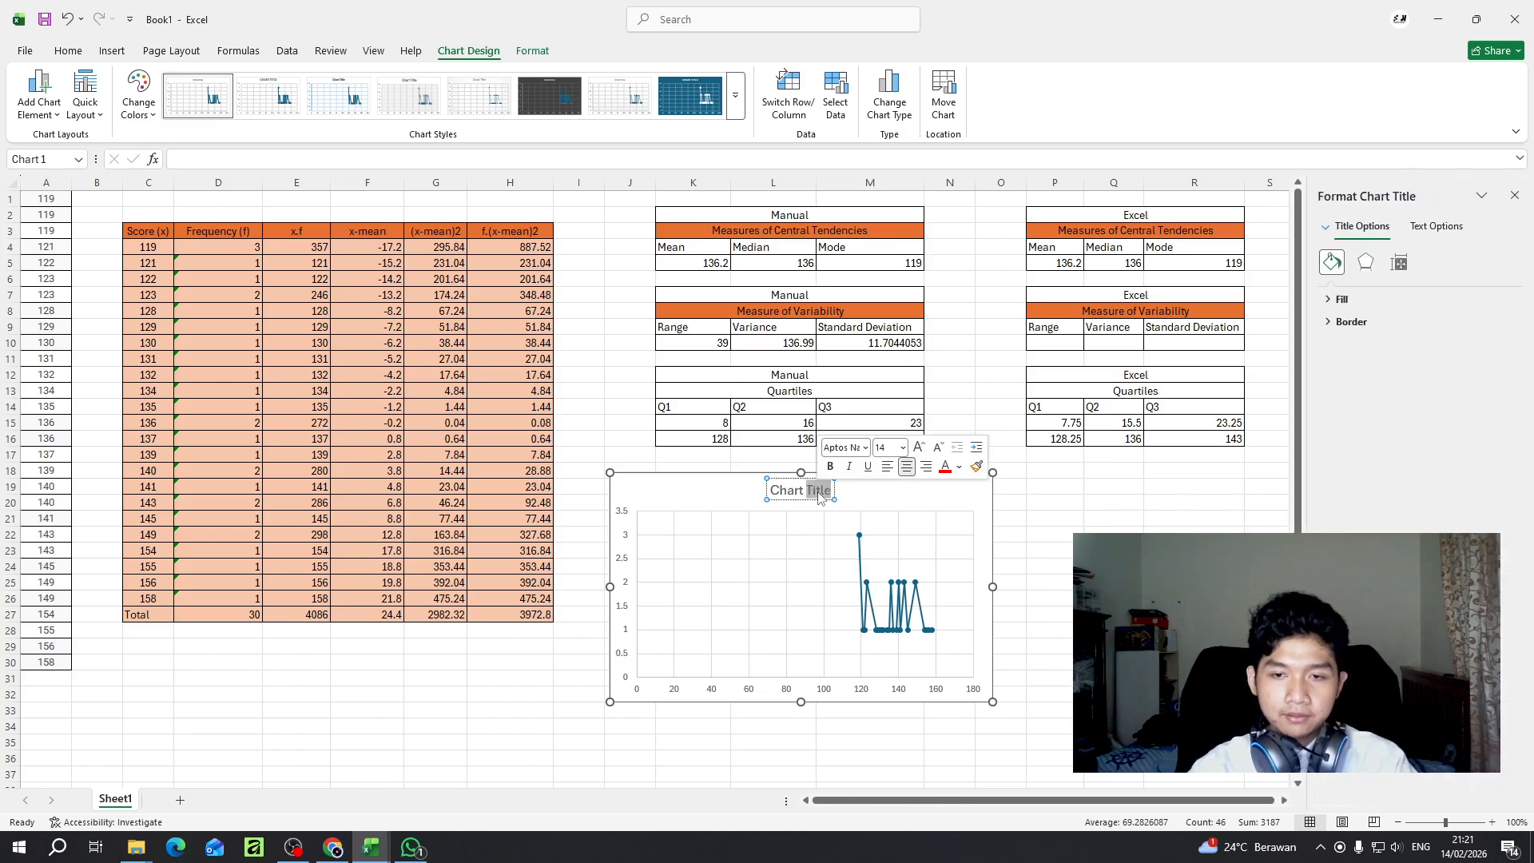
key("BackSpace")
key("BackSpace")
key("BackSpace")
key("BackSpace")
key("BackSpace")
key("BackSpace")
key("BackSpace")
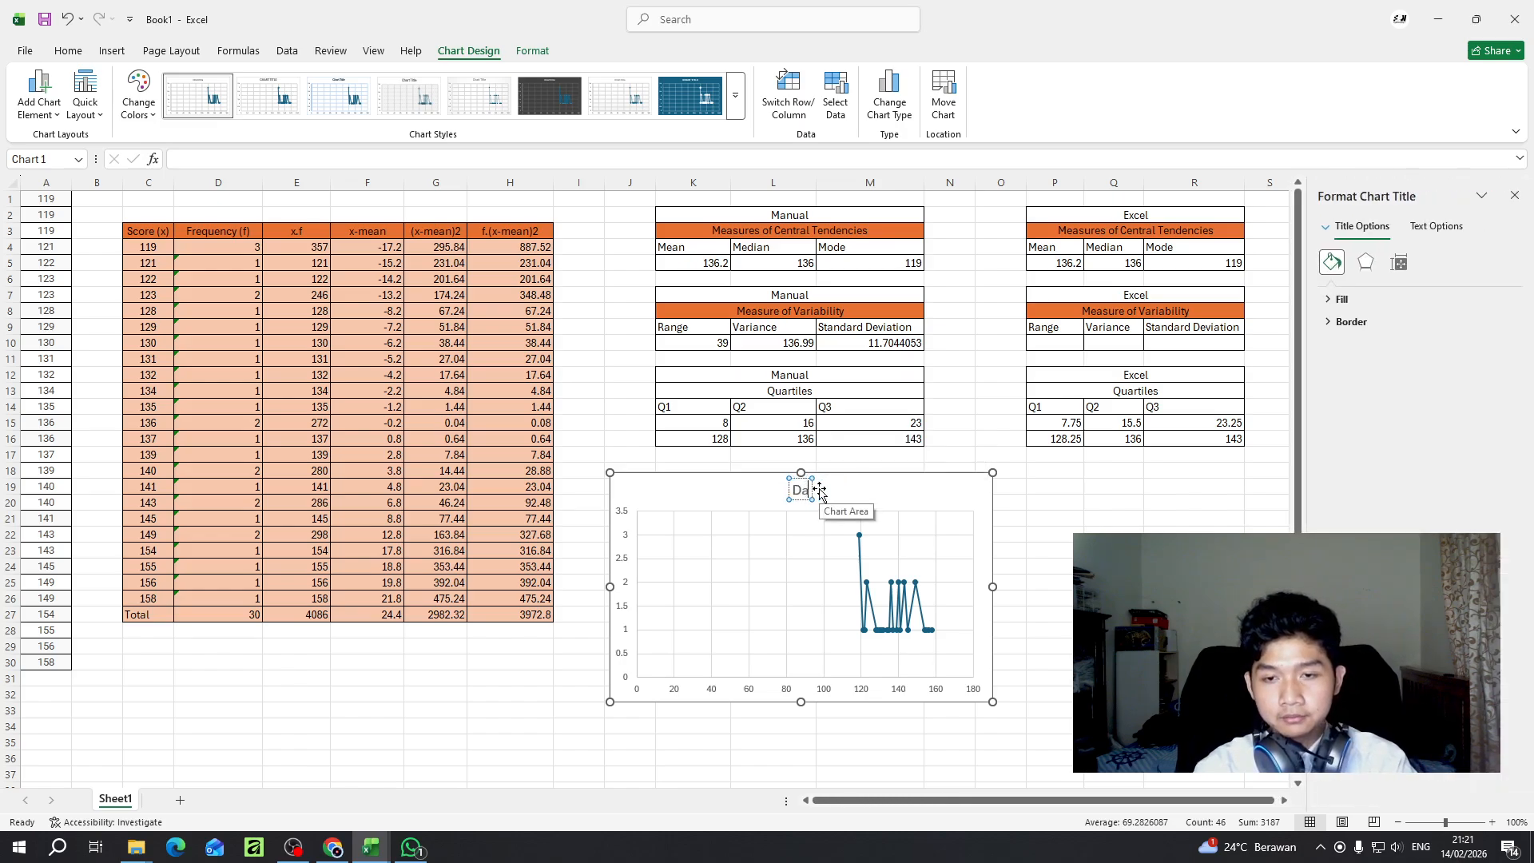
type("Data")
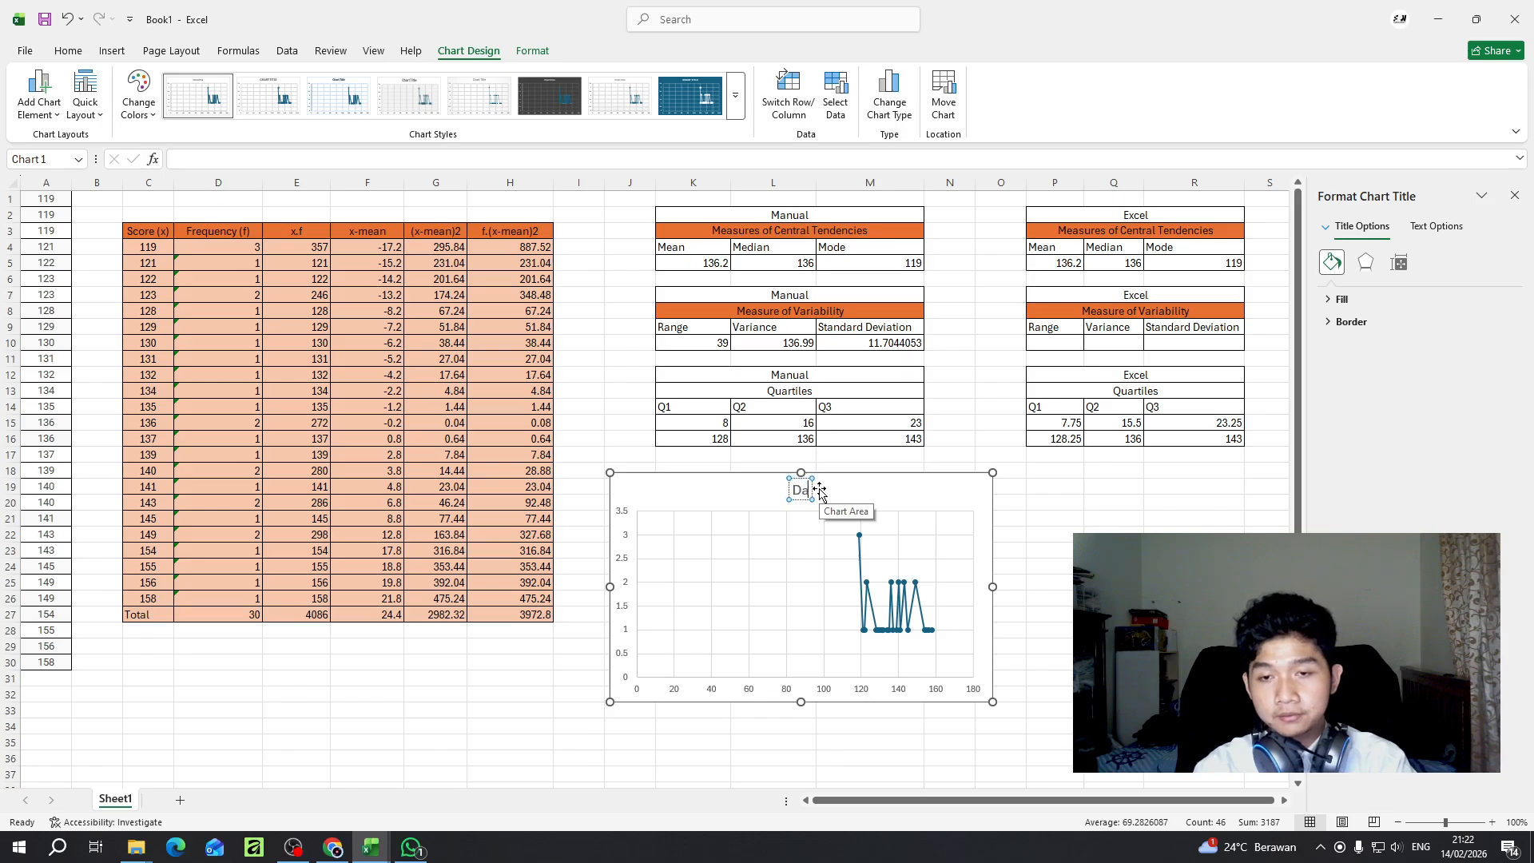
key("Return")
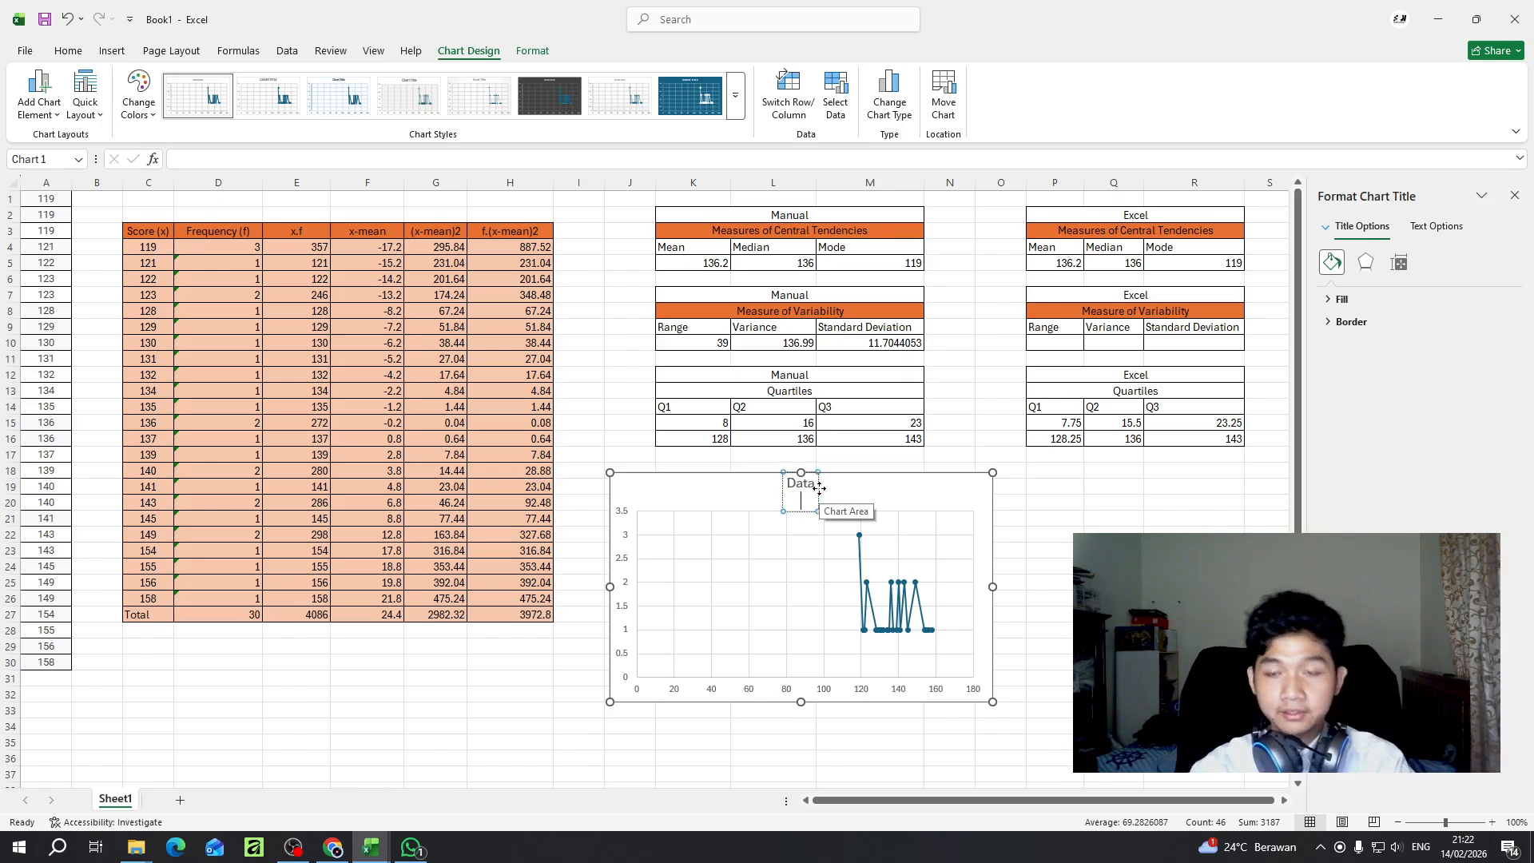
key("BackSpace")
left_click(1182, 551)
left_click(709, 585)
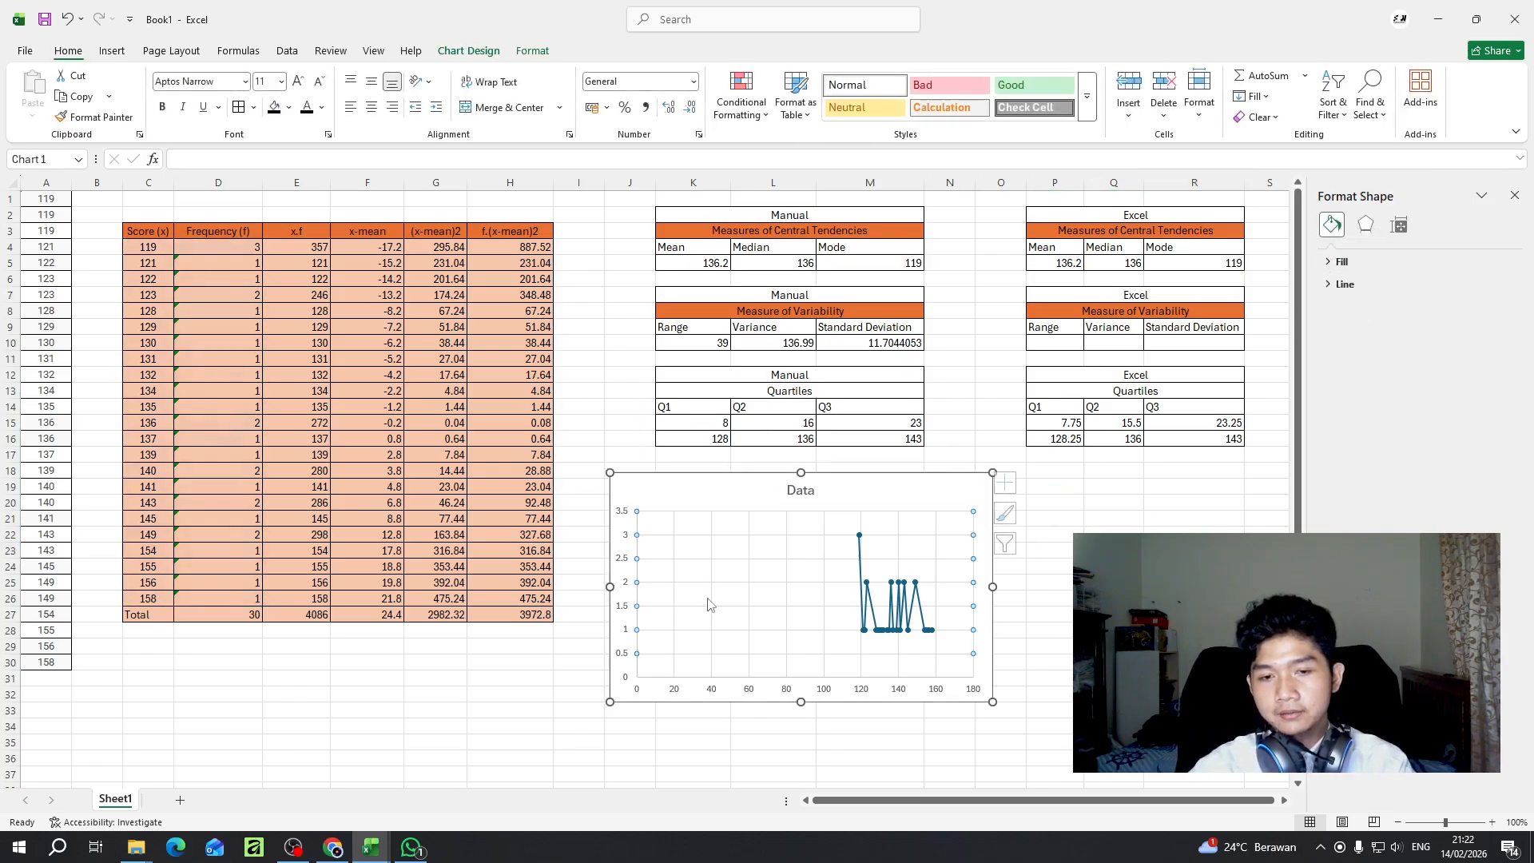
left_click(891, 530)
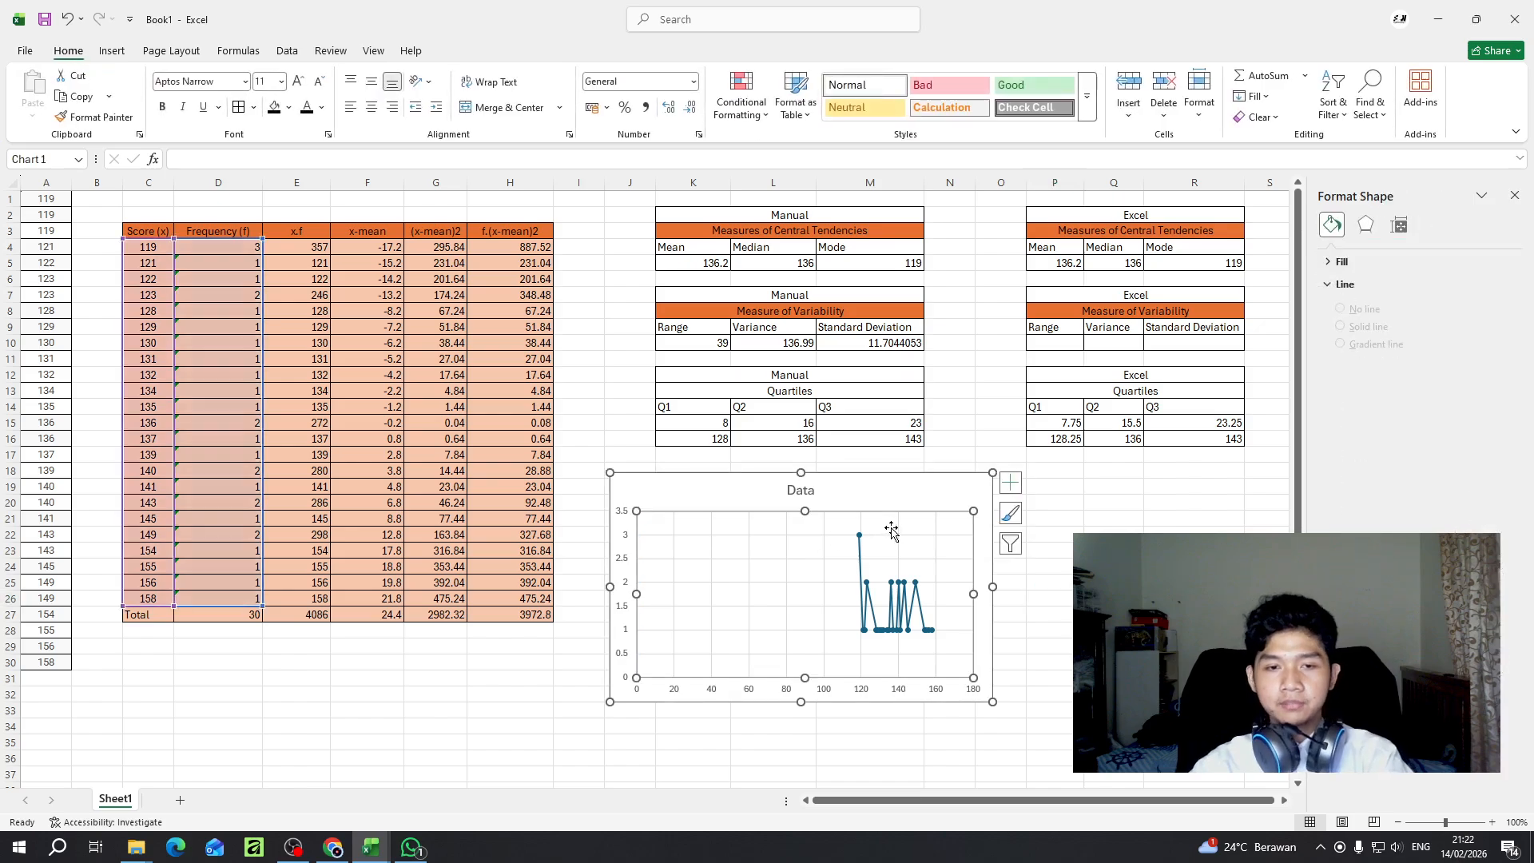
left_click(1175, 727)
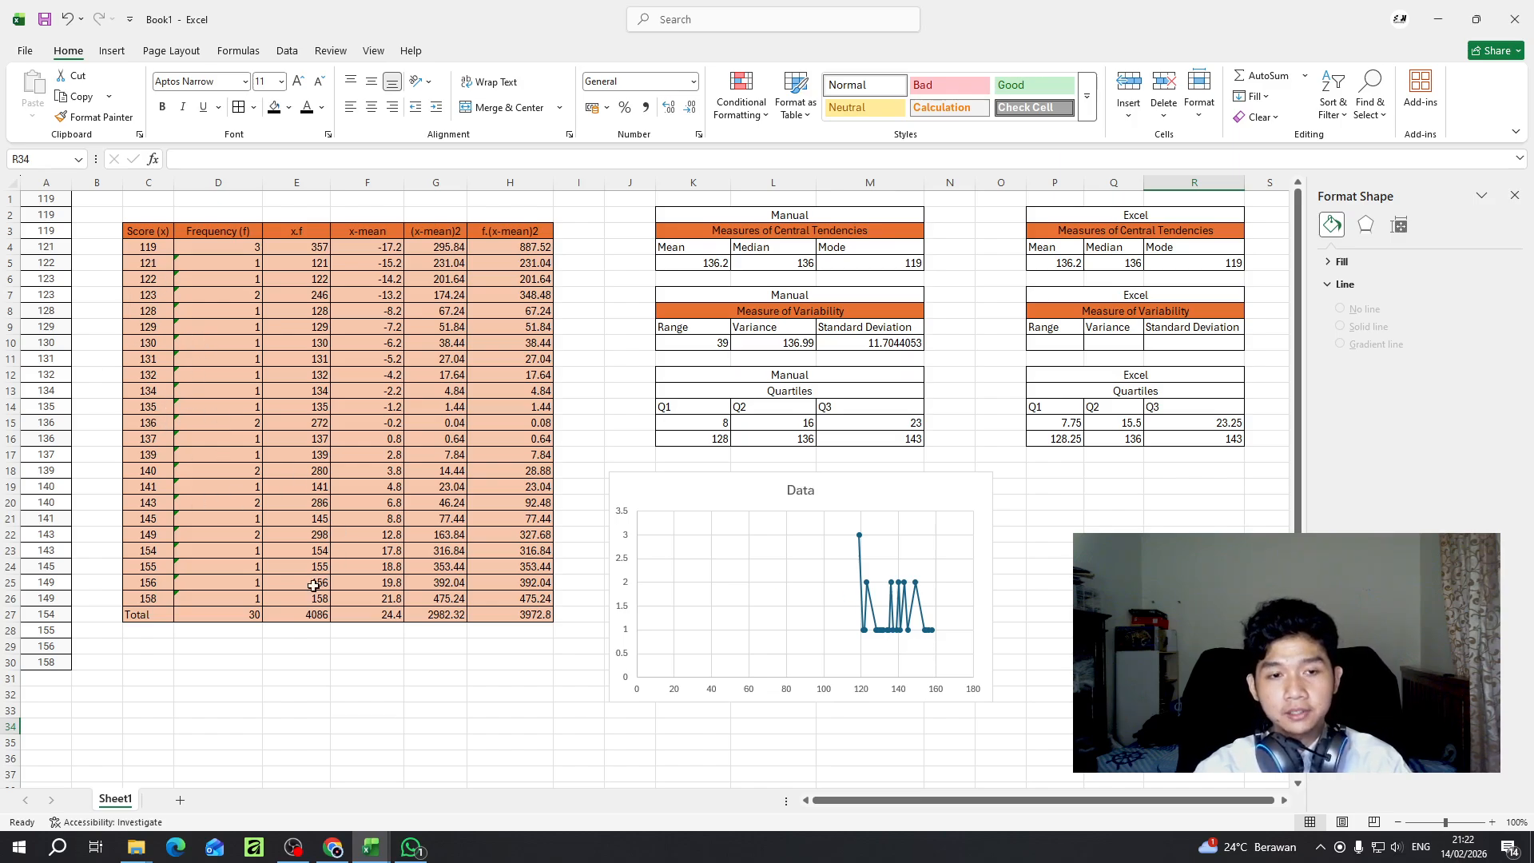
left_click(872, 611)
left_click(1191, 630)
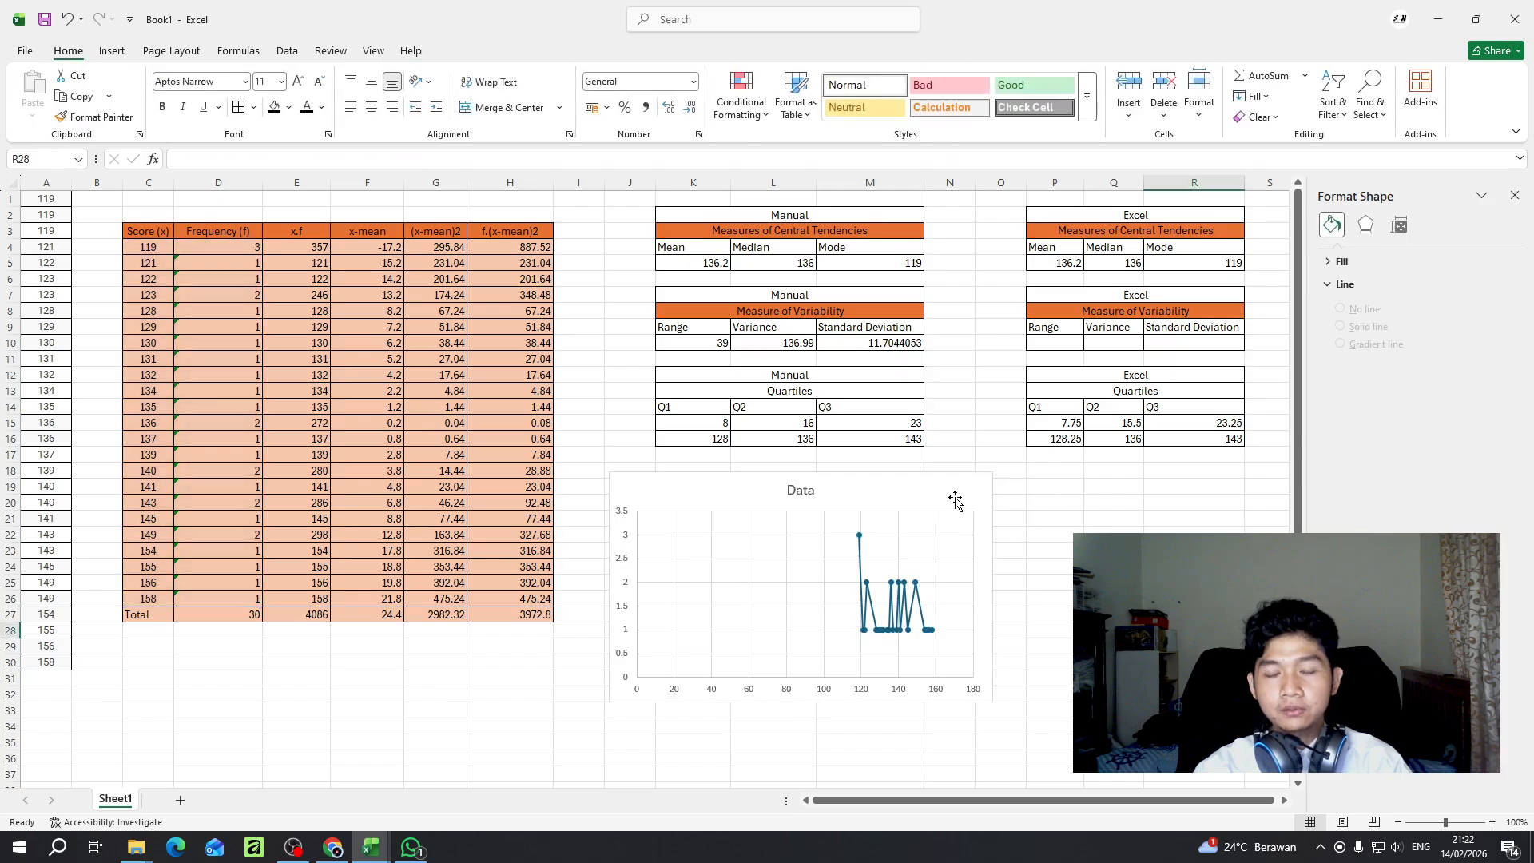
- Check the Group 8 and Group work workbooks, close Group 8, and return to Book1 with the Format Shape pane closed
mouse_move(372, 846)
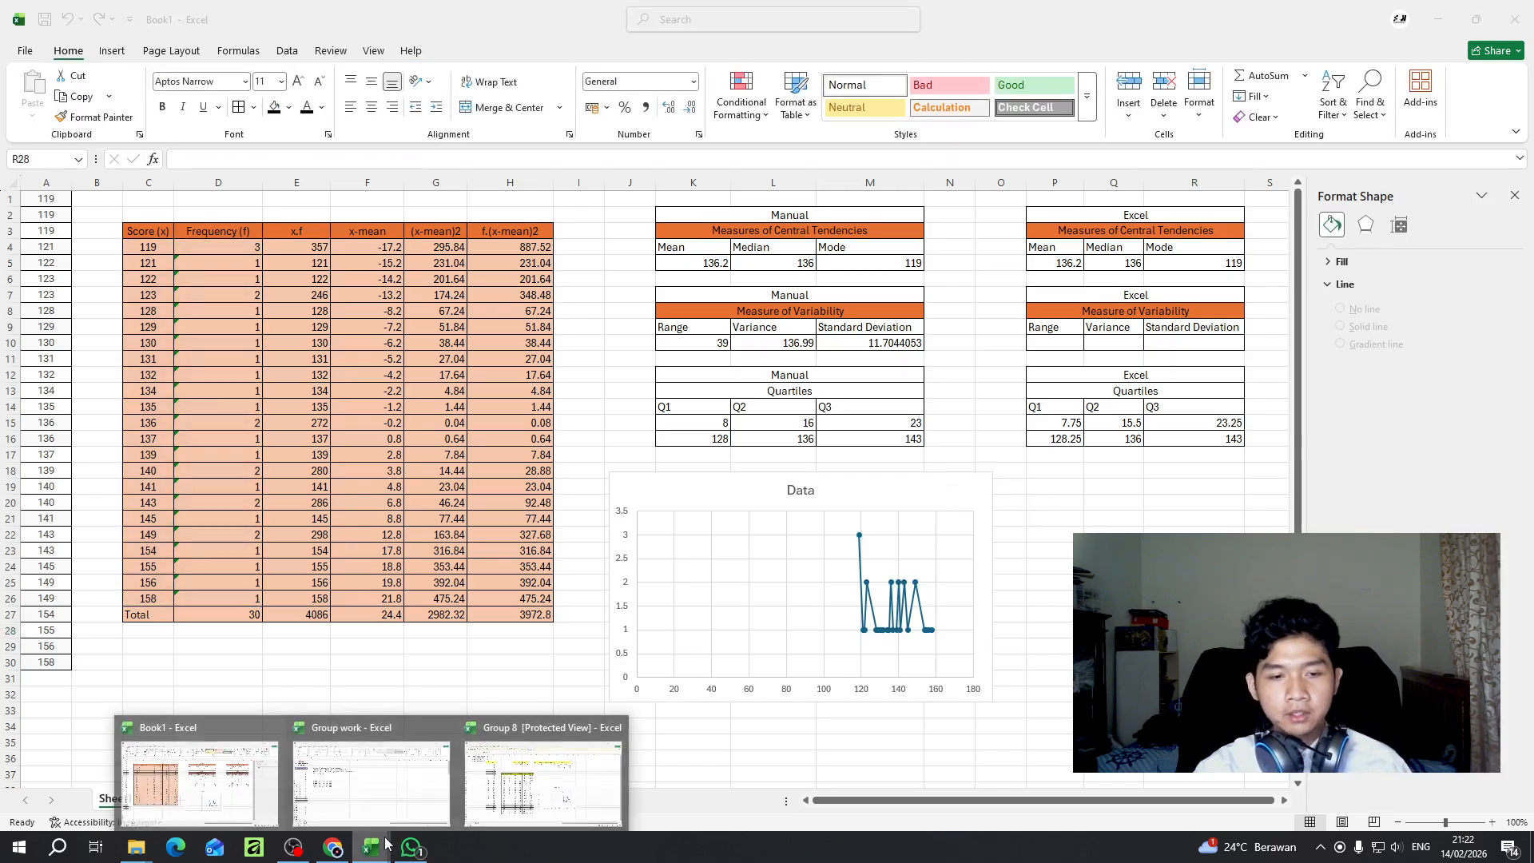
left_click(497, 780)
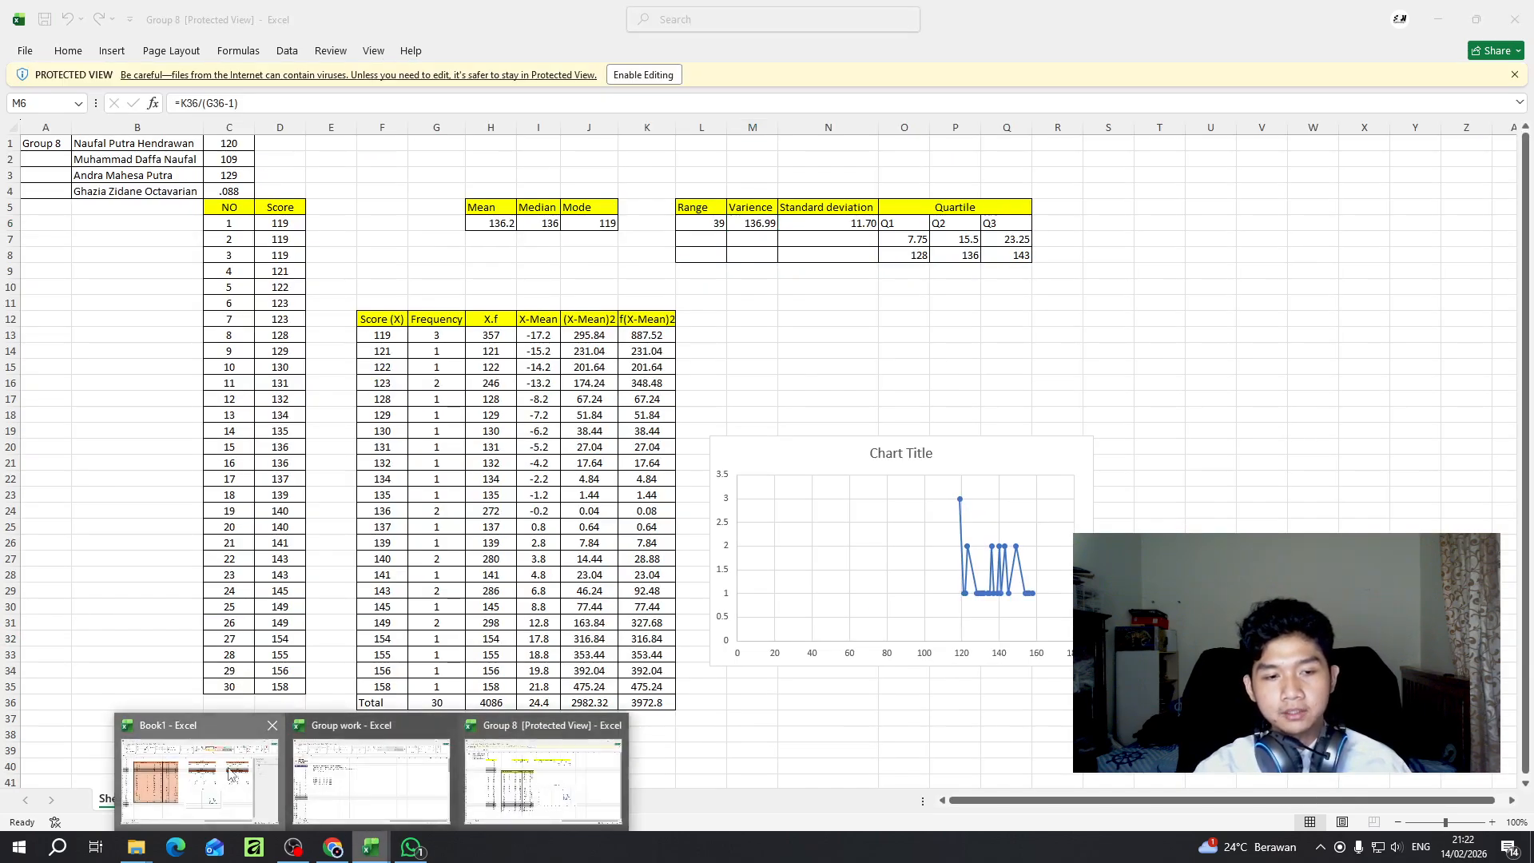
left_click(239, 775)
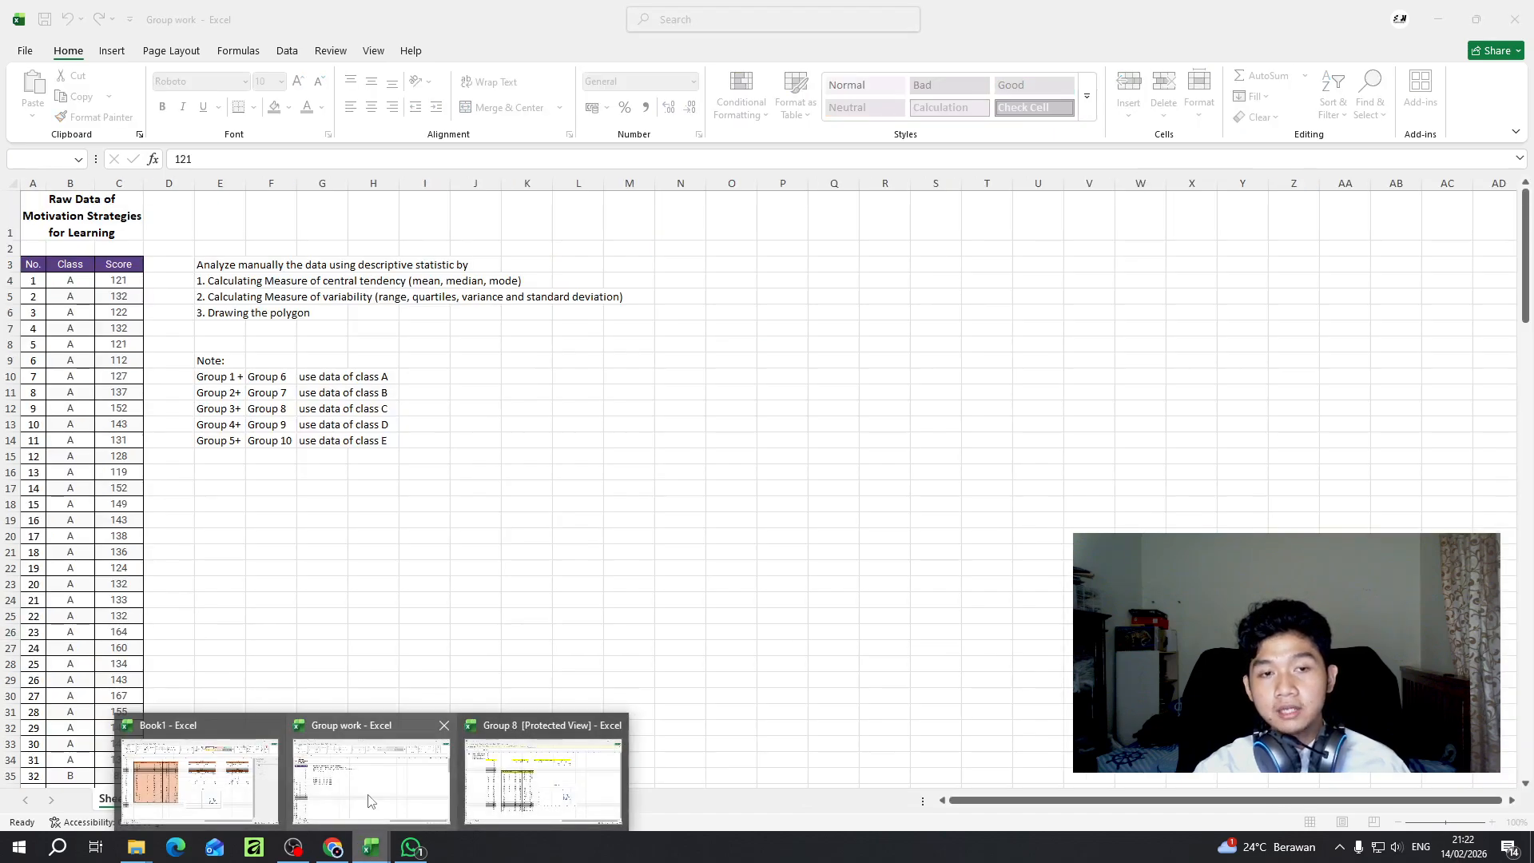
left_click(368, 800)
mouse_move(372, 846)
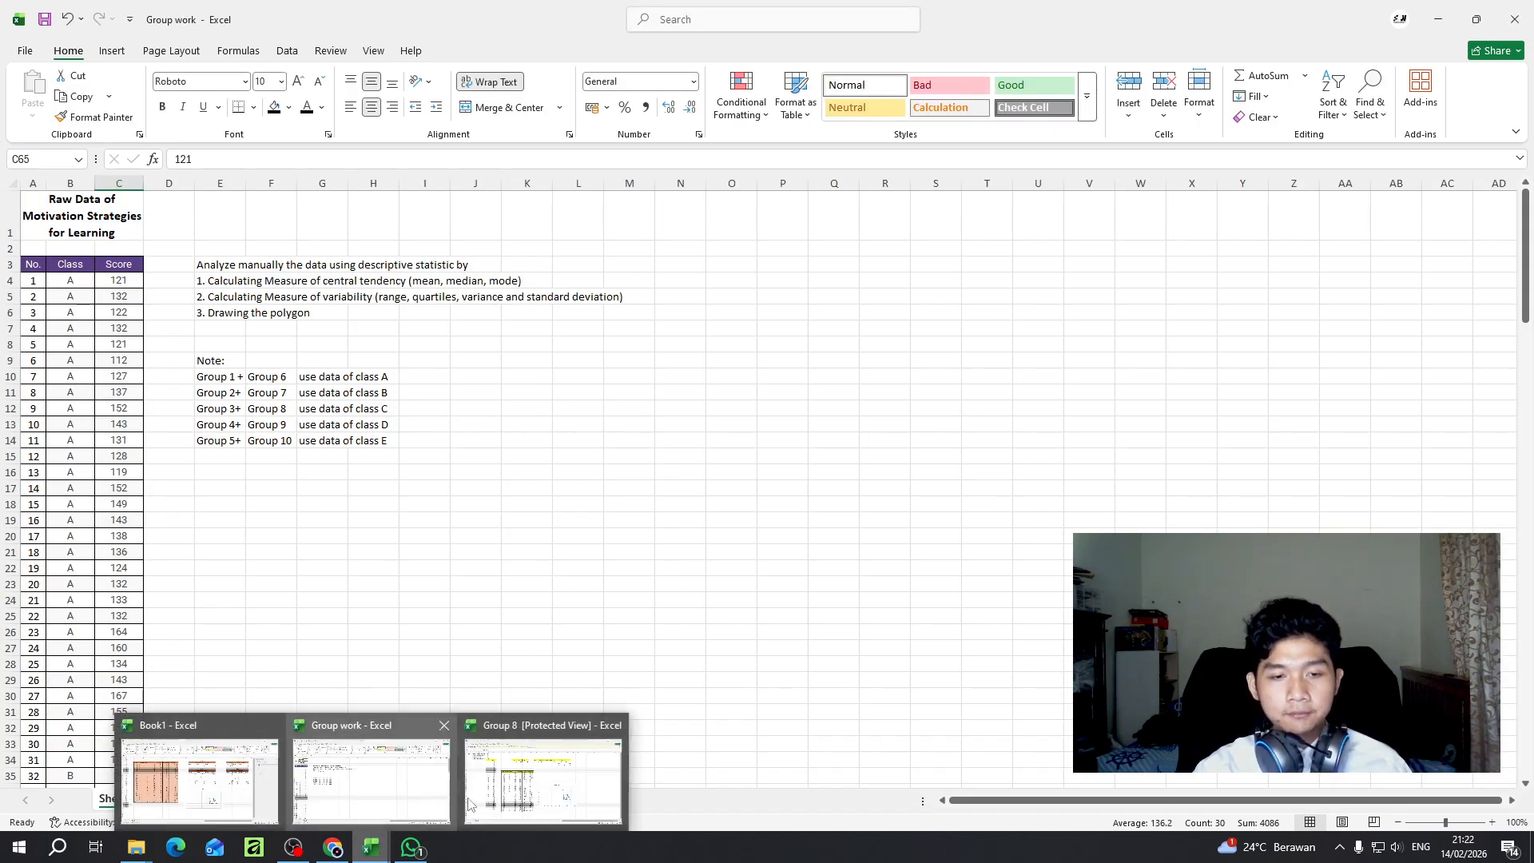
left_click(617, 726)
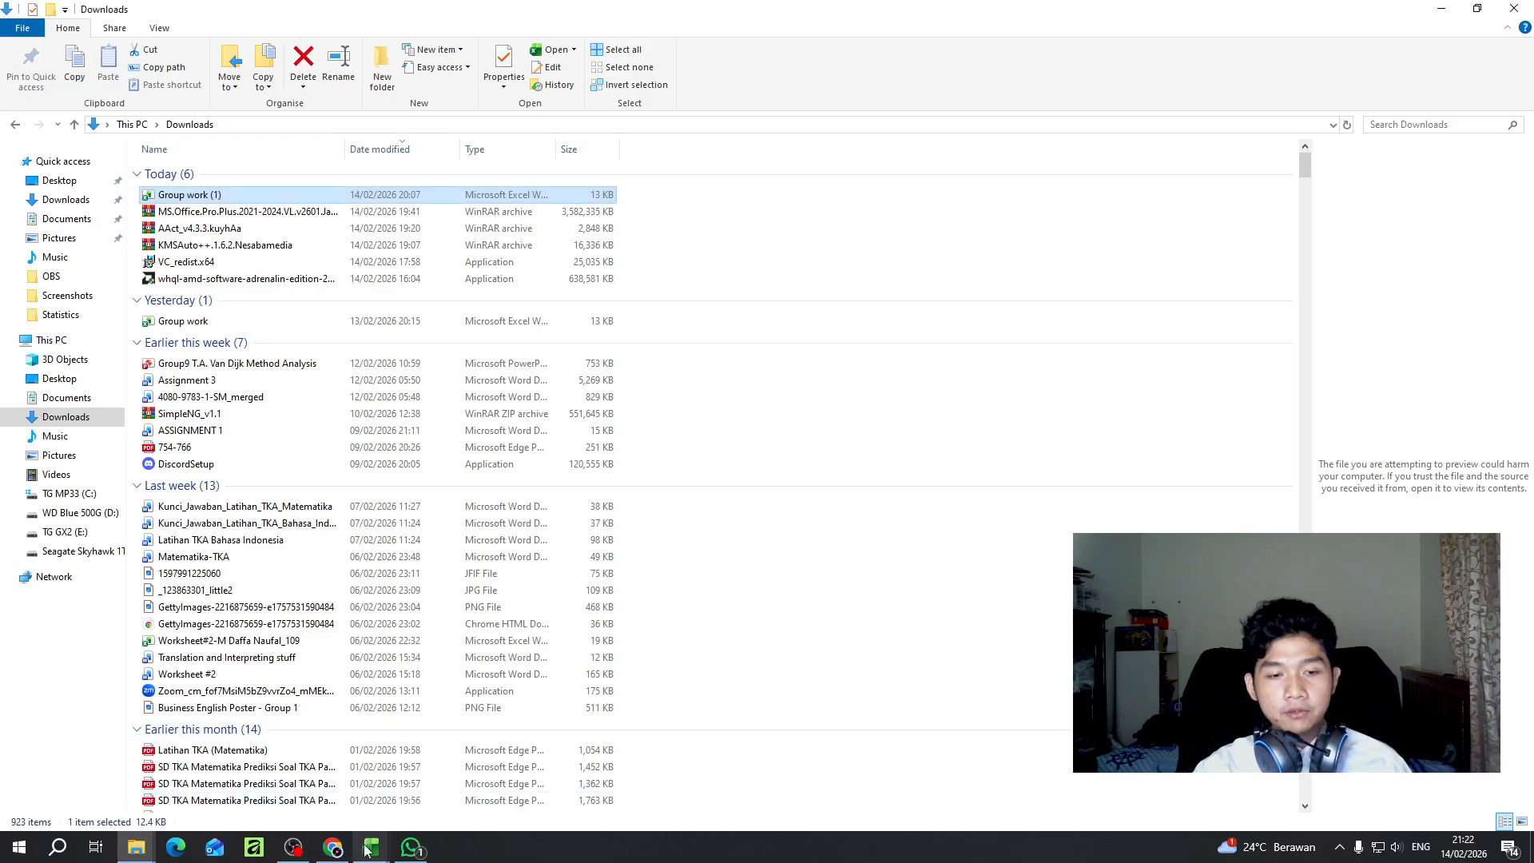
left_click(288, 767)
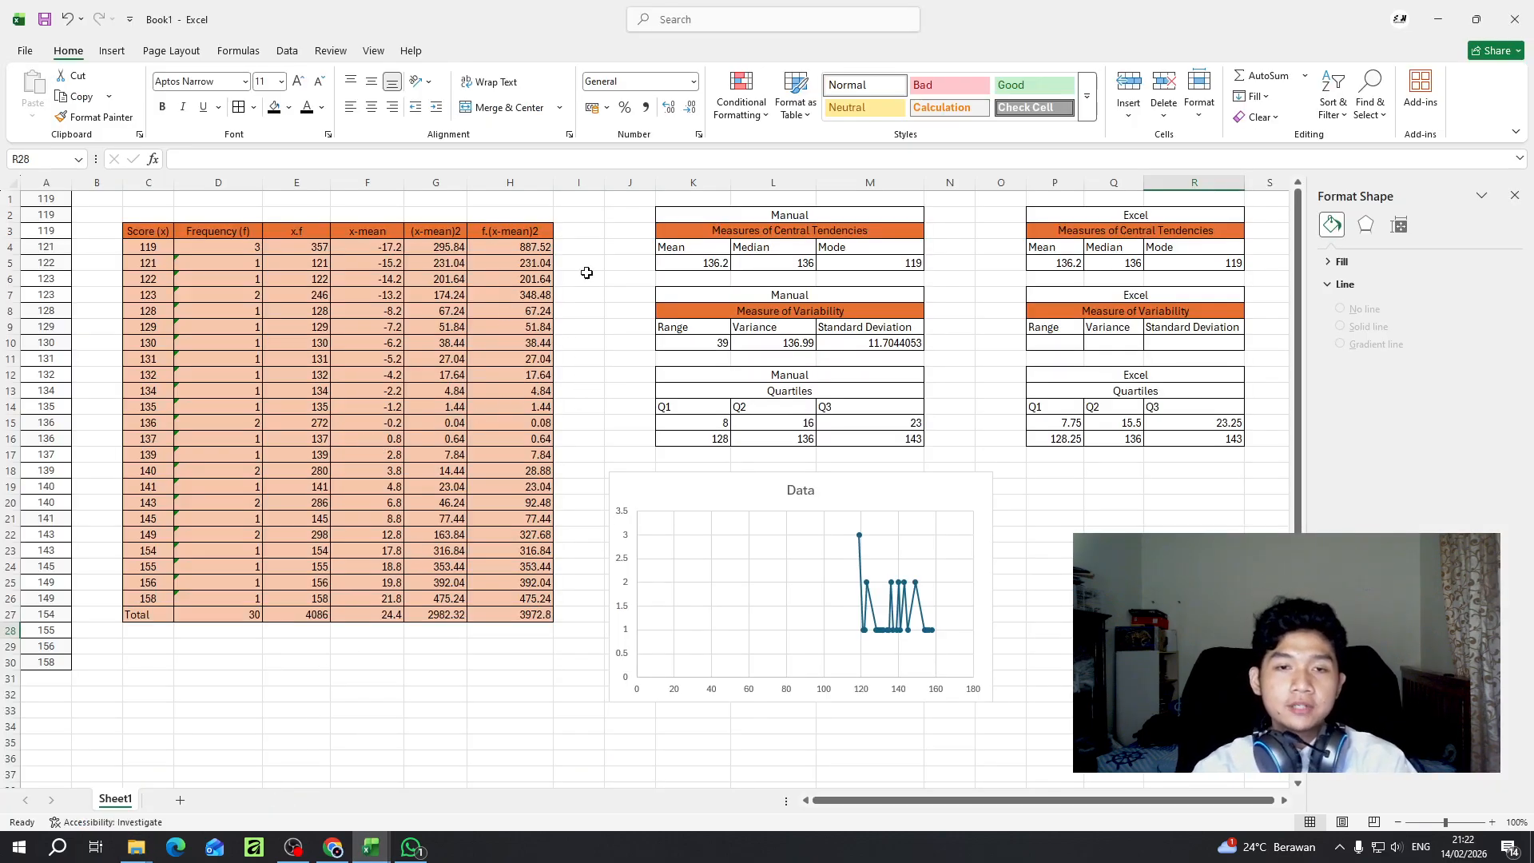
left_click(1514, 195)
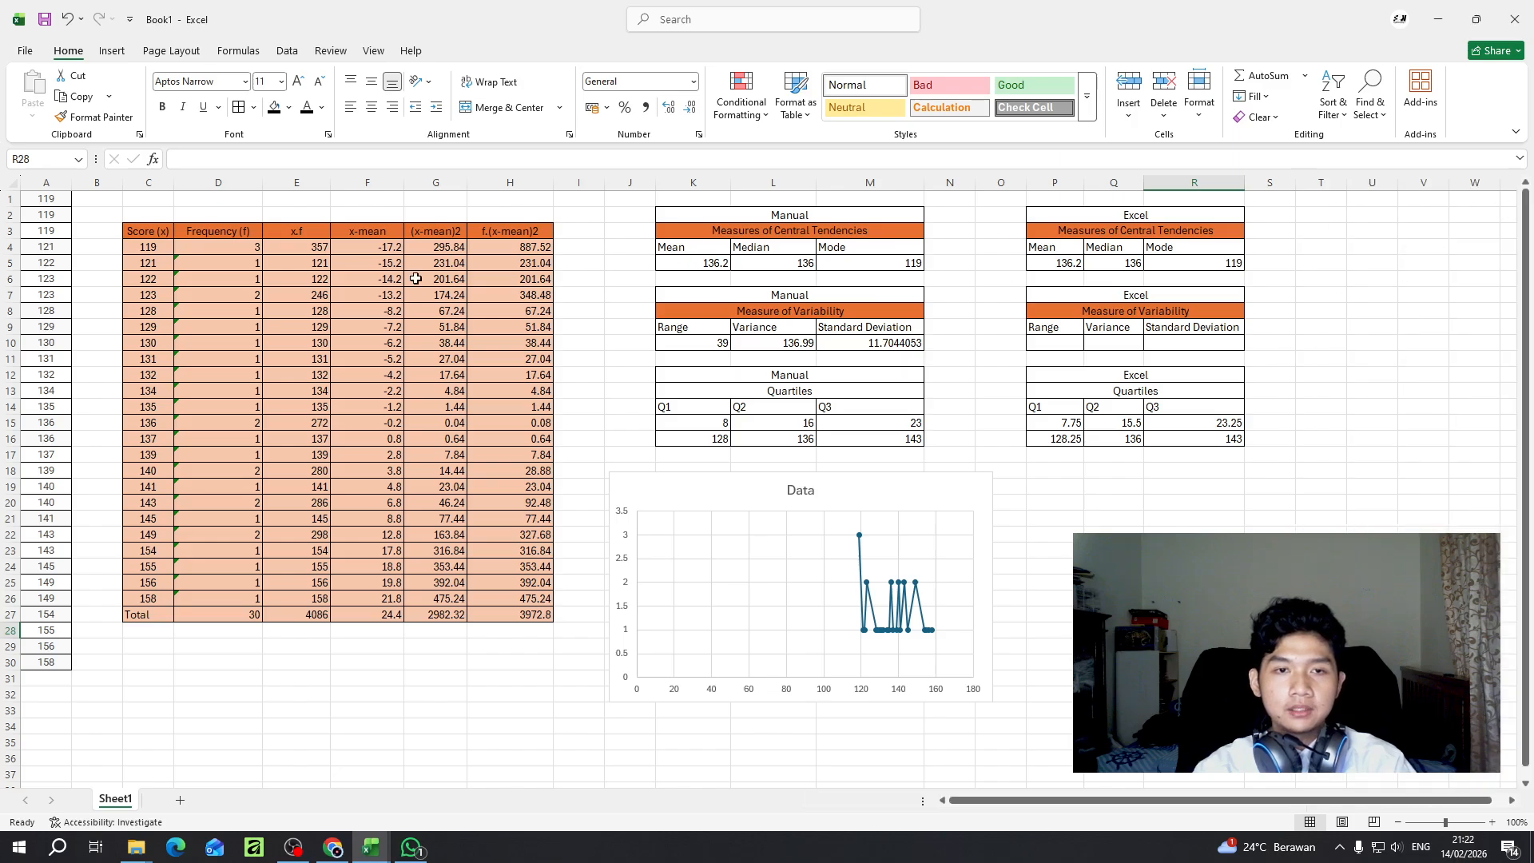
left_click_drag(148, 234, 498, 609)
left_click(406, 327)
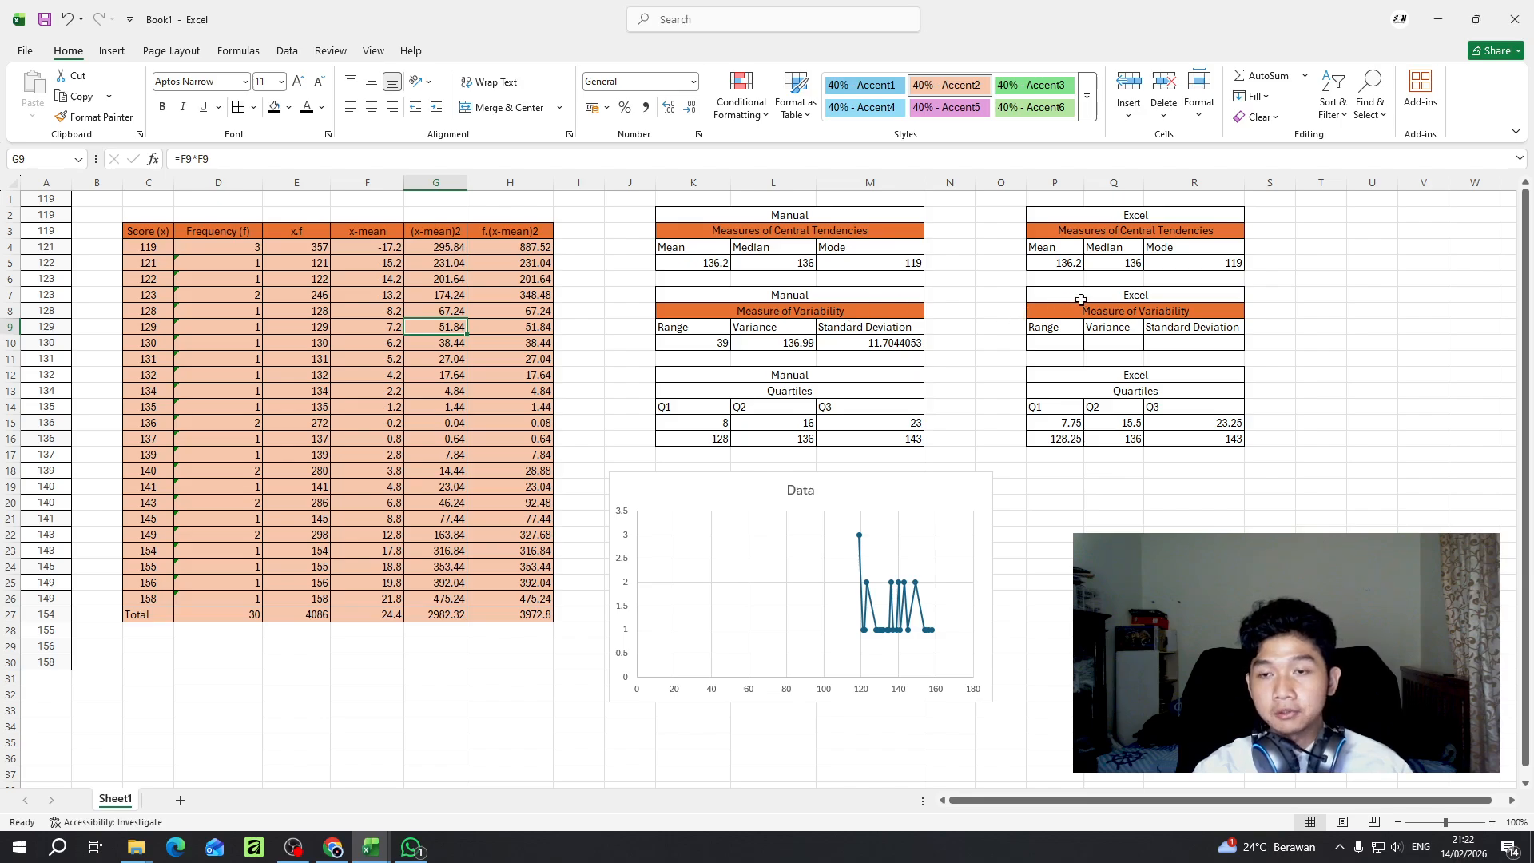
- Clear the Excel variability table's heading, title and labels in P7:R10, and remove the borders from P8:R10
left_click_drag(1064, 303, 1165, 342)
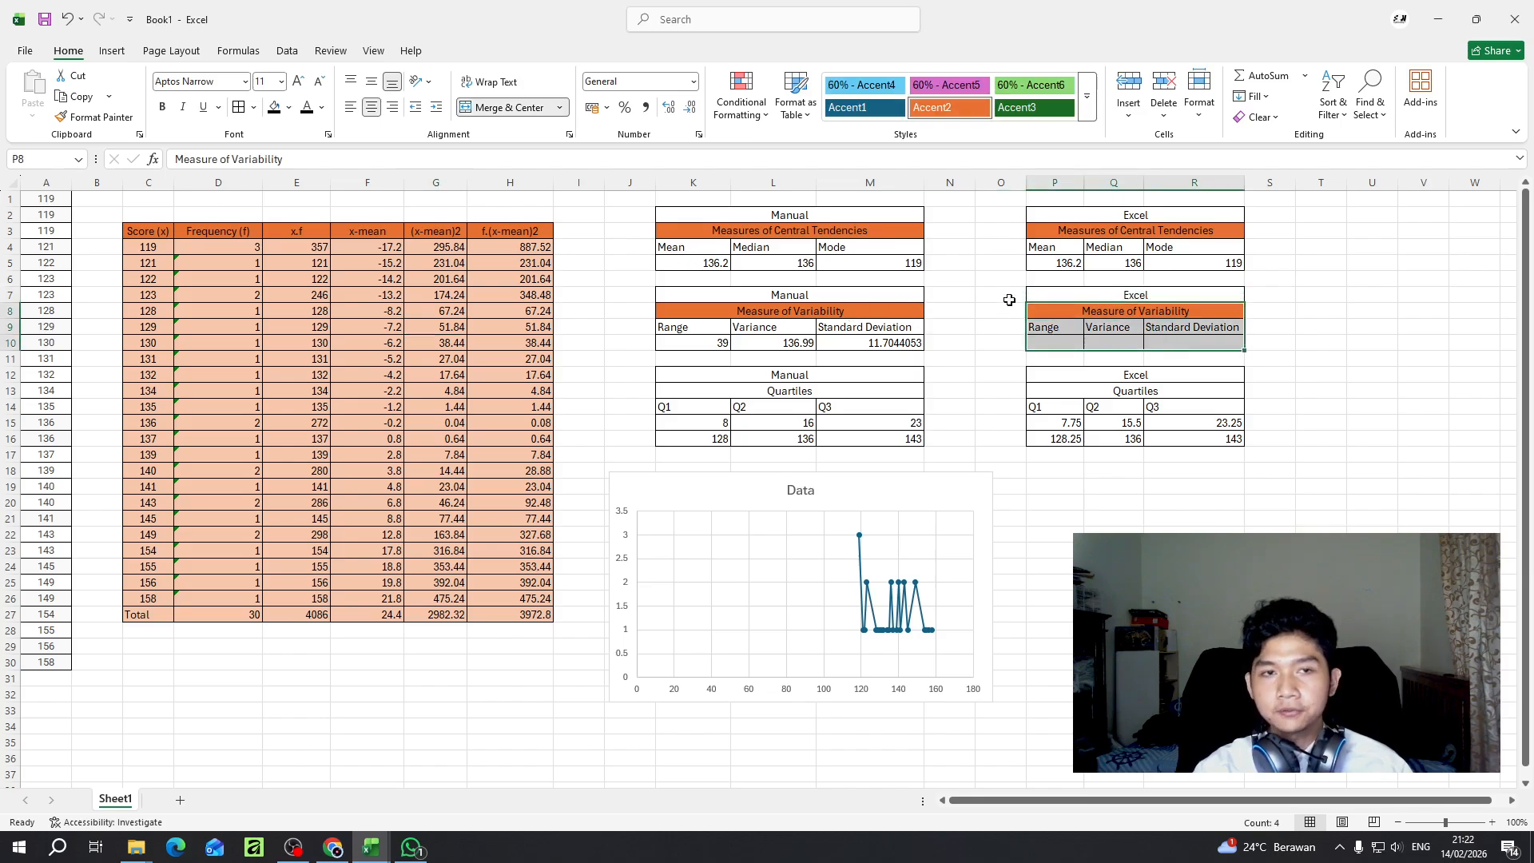
key("Delete")
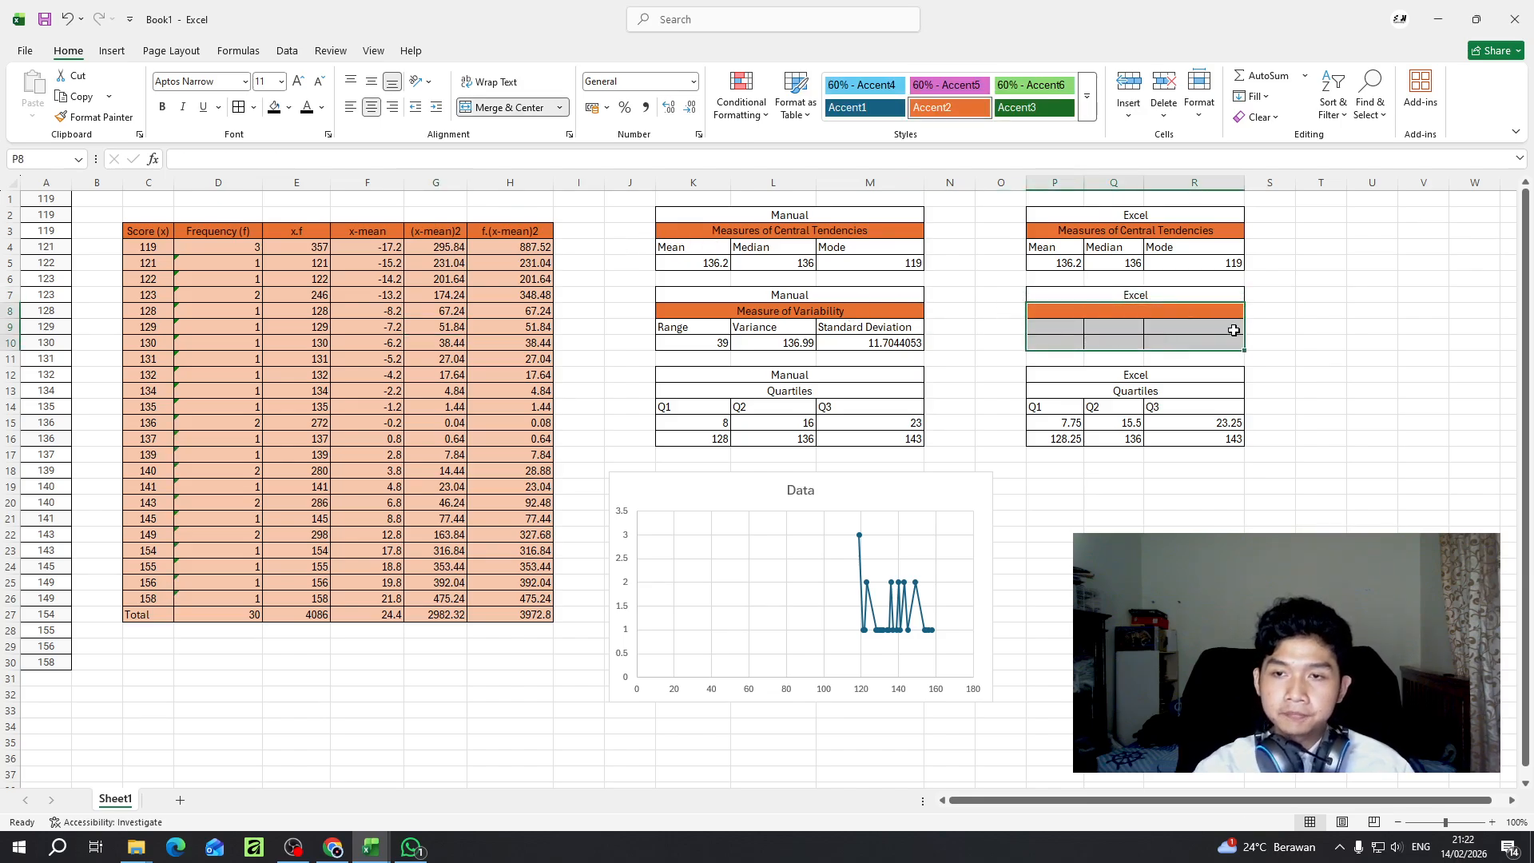
left_click(253, 107)
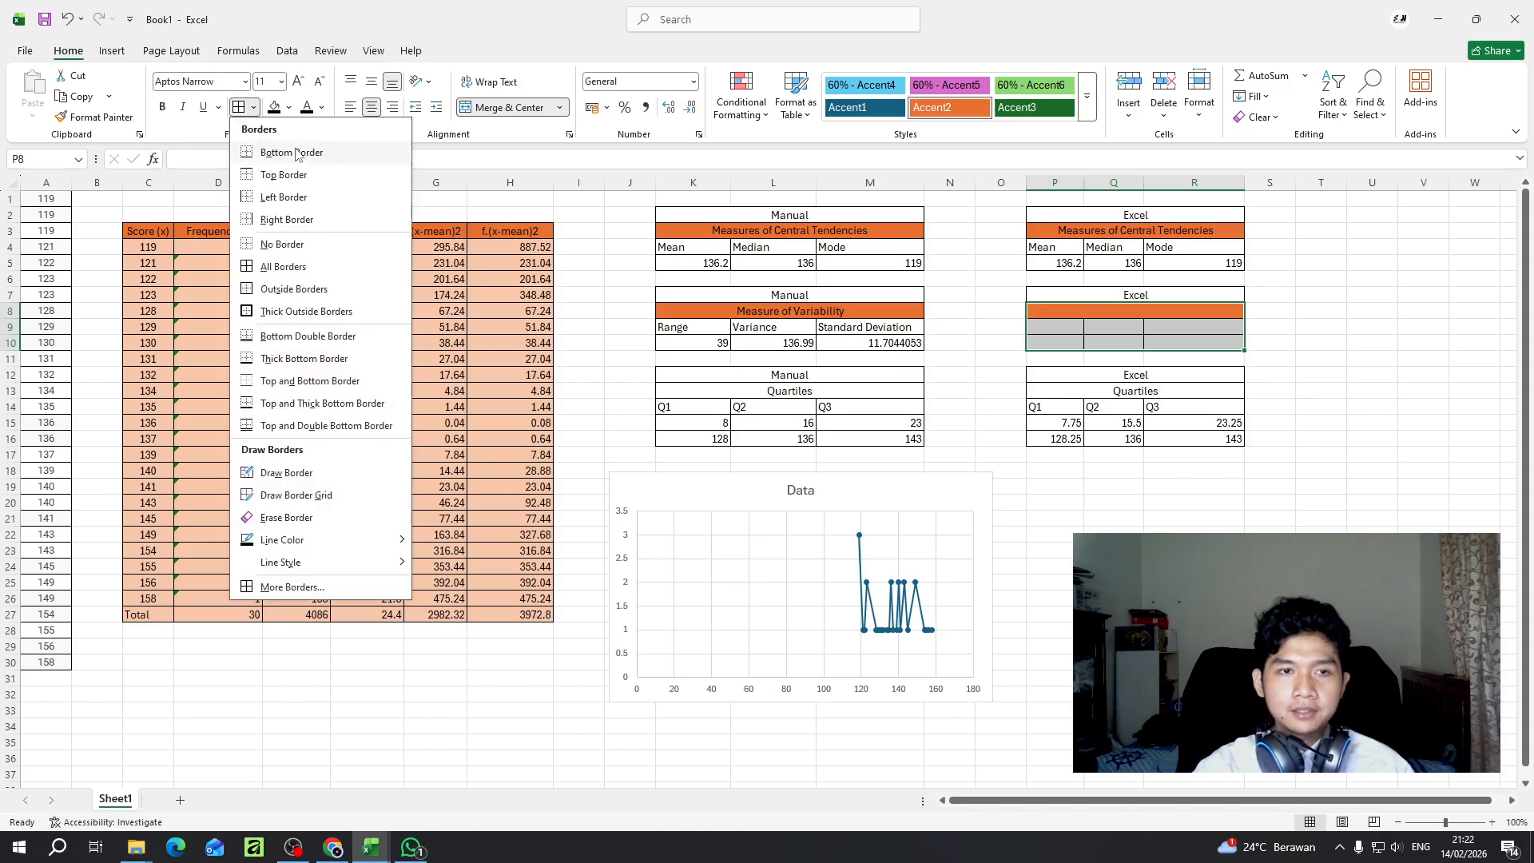
left_click(346, 253)
left_click(1165, 300)
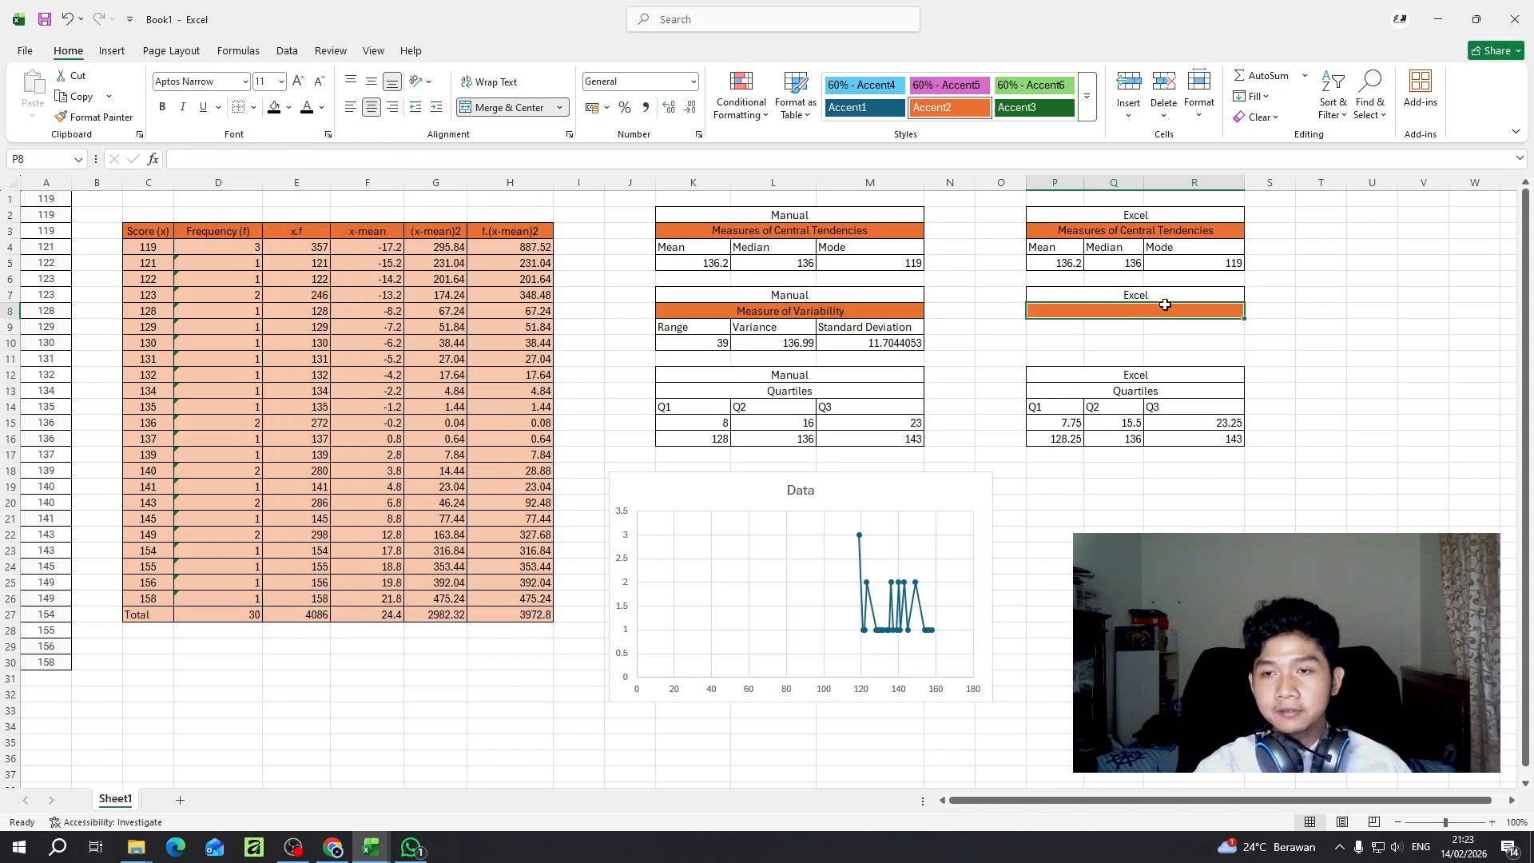
key("Delete")
left_click(1163, 310)
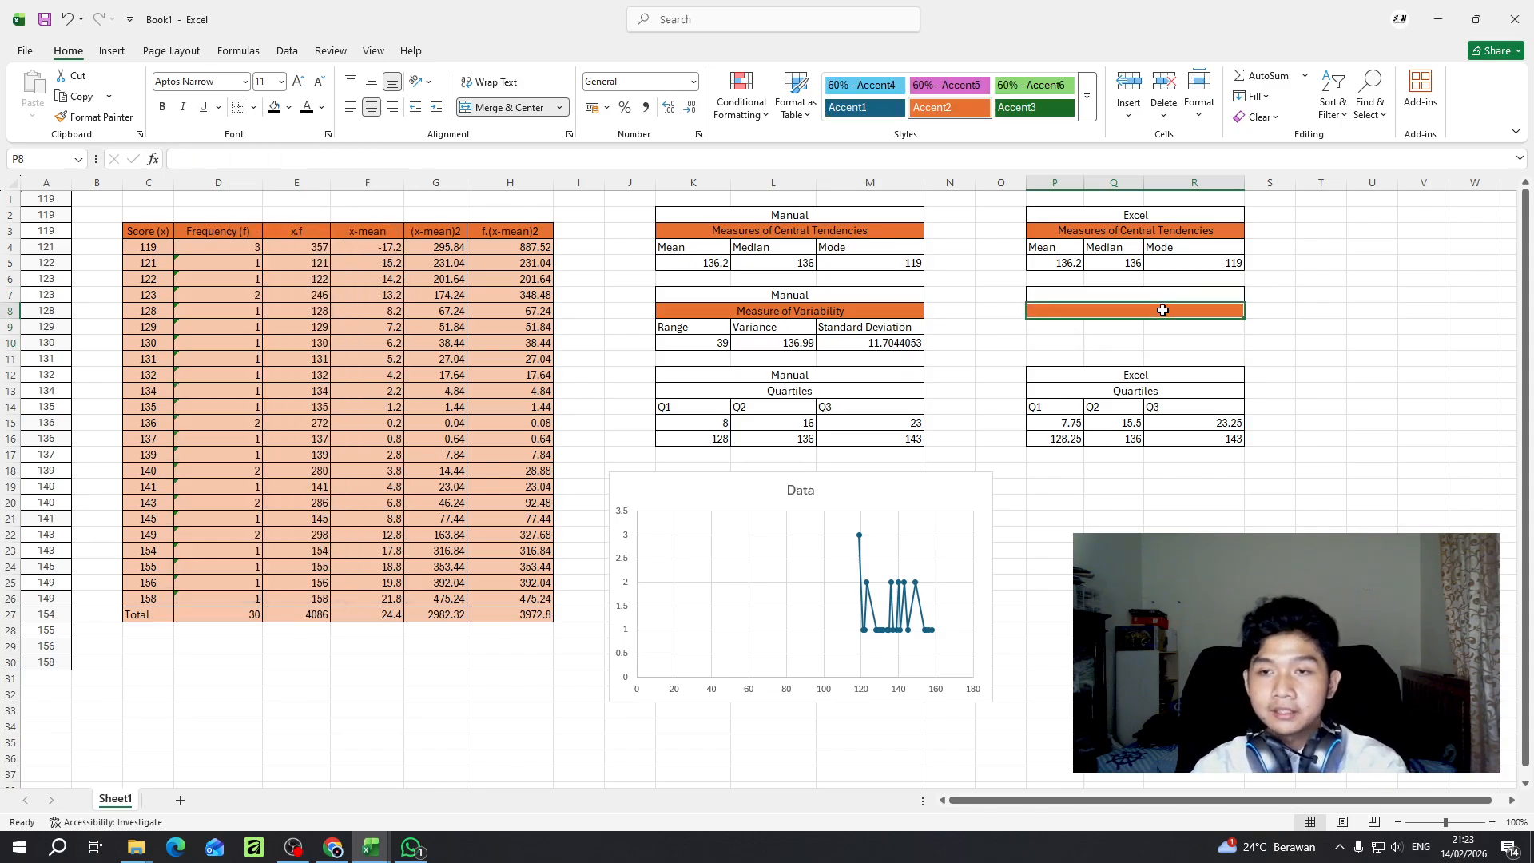
left_click(1087, 110)
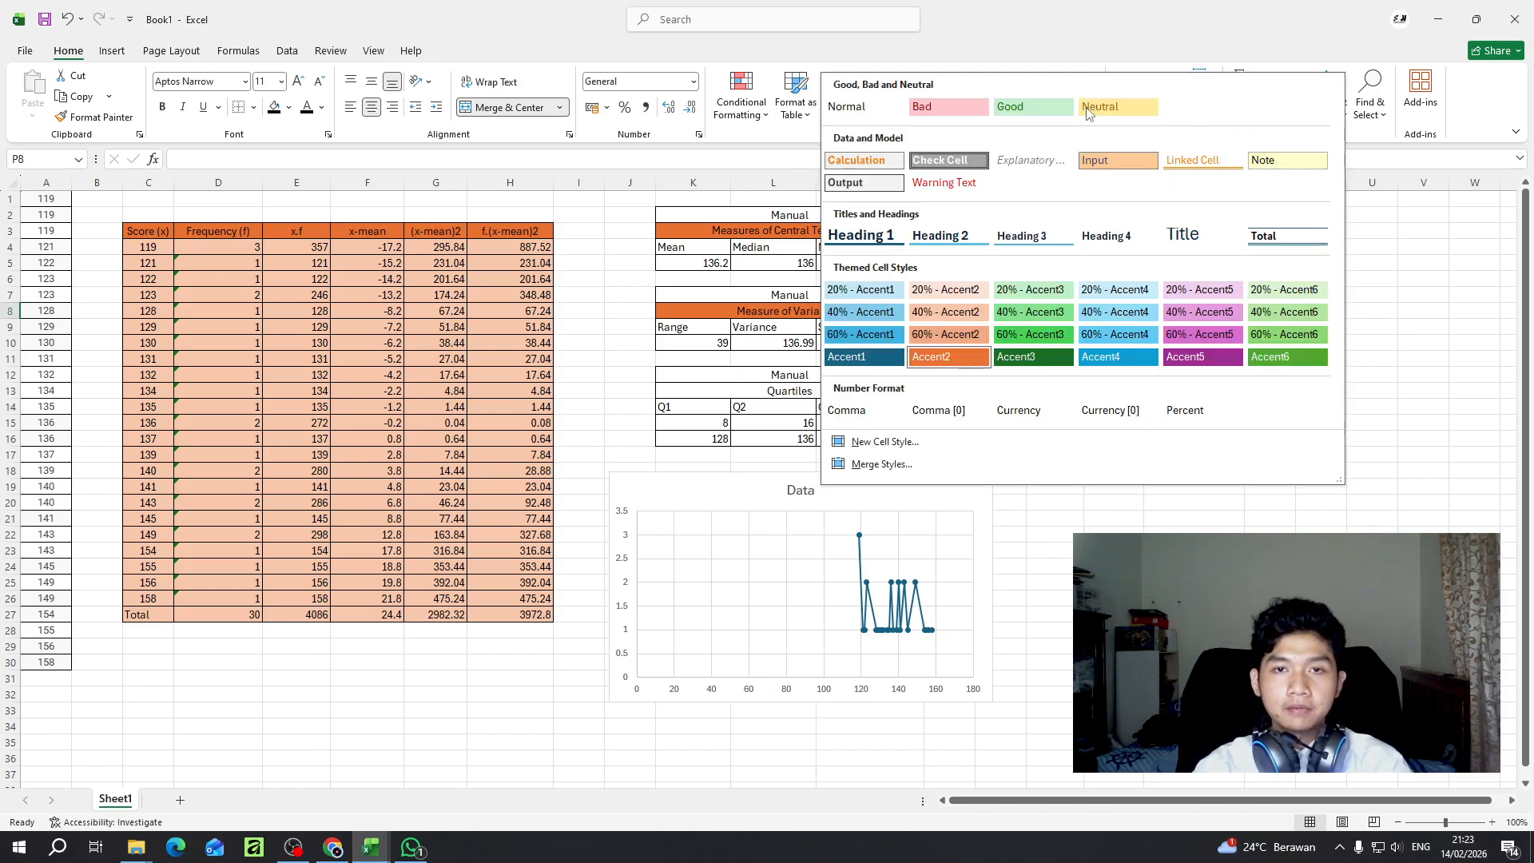
left_click(1043, 164)
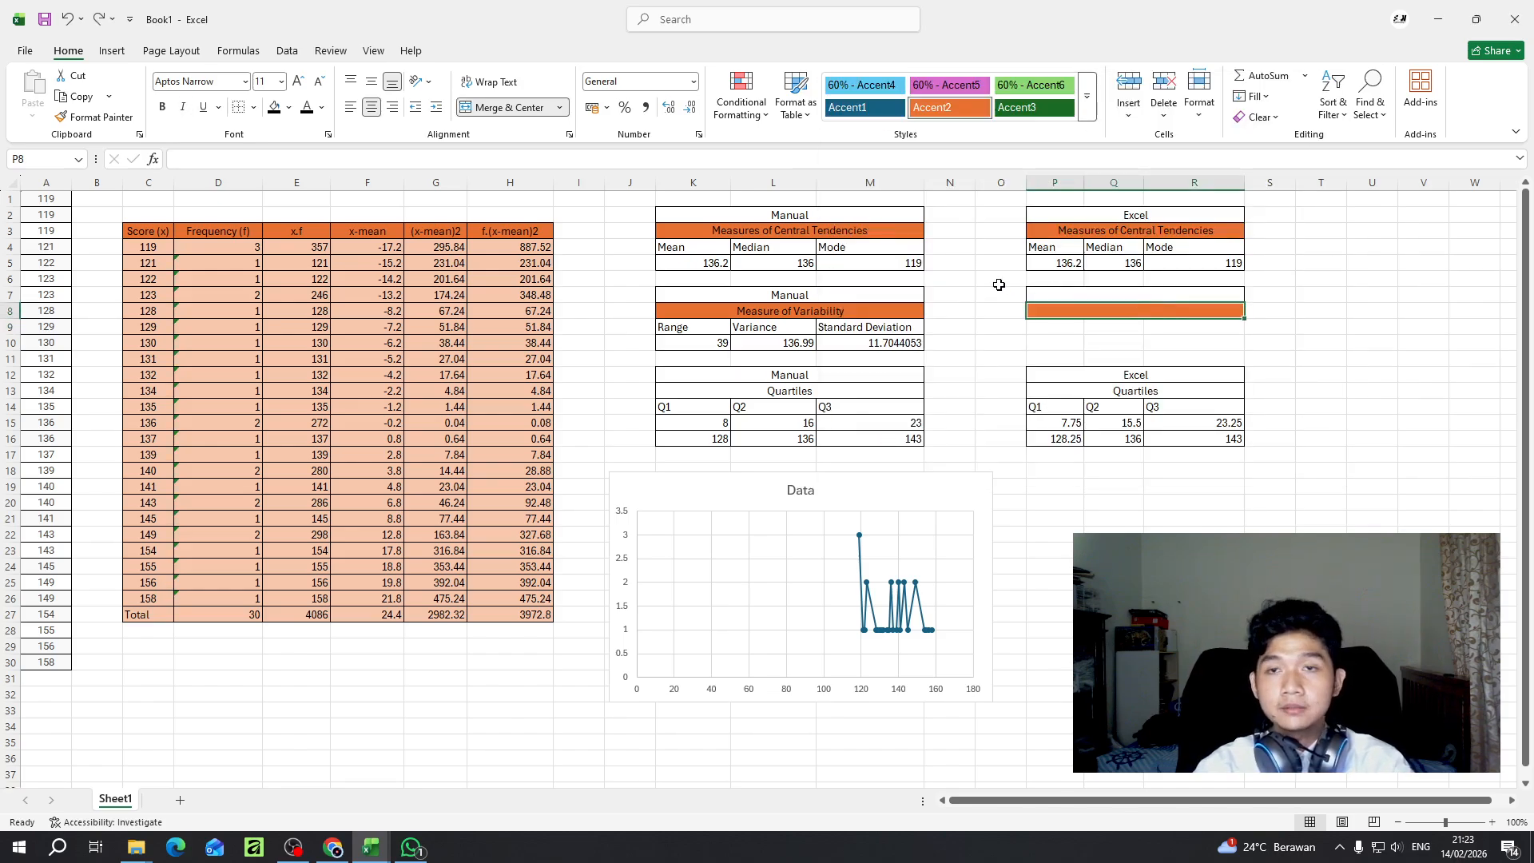
key("Up")
left_click(100, 20)
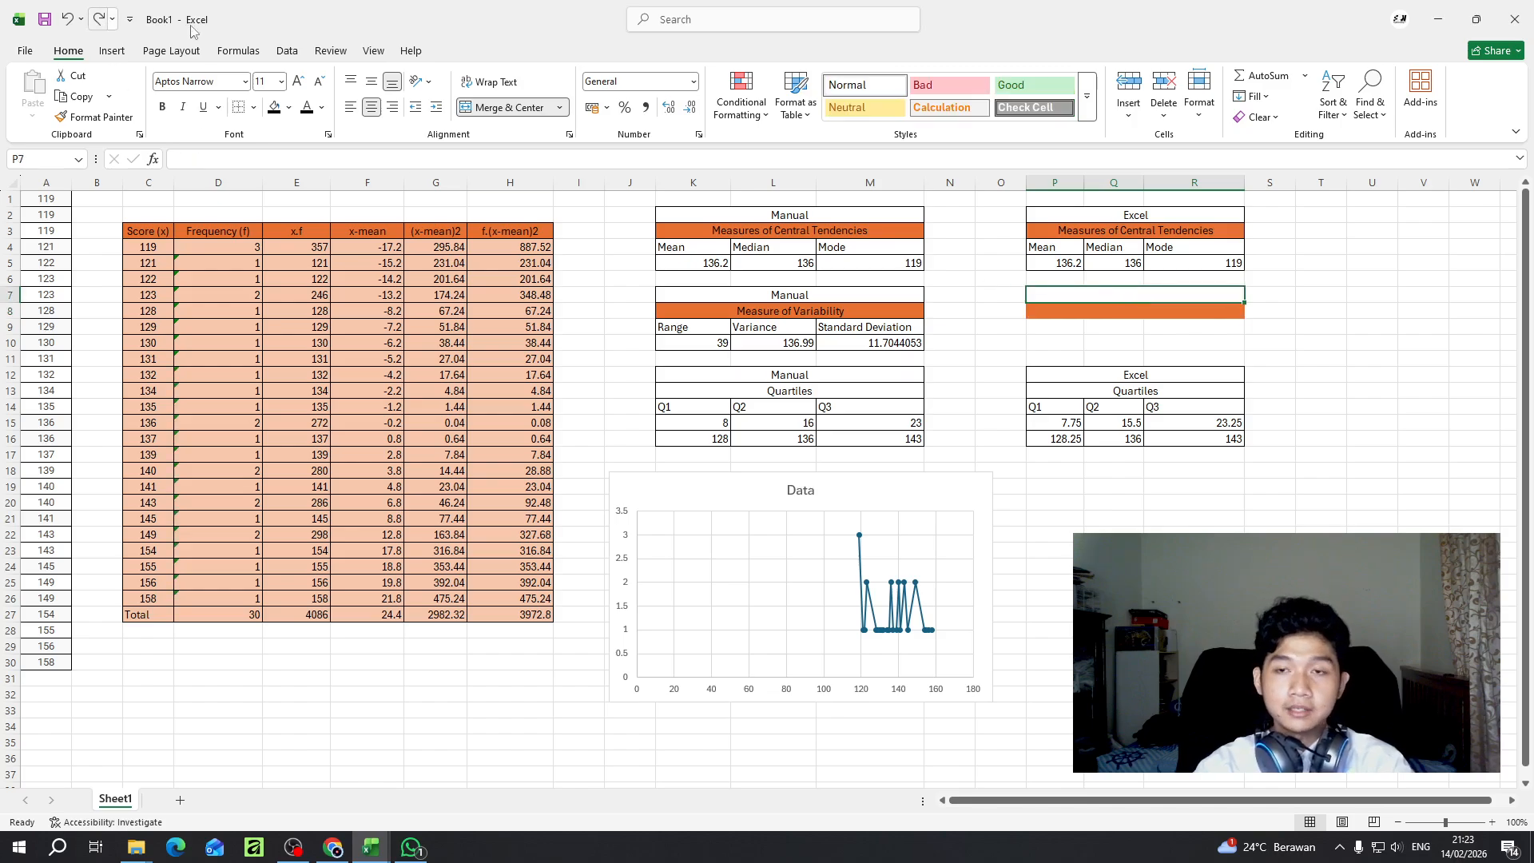
- Remove the orange fill from the empty title cell P8 and the remaining borders around the heading cell P7
left_click(1075, 310)
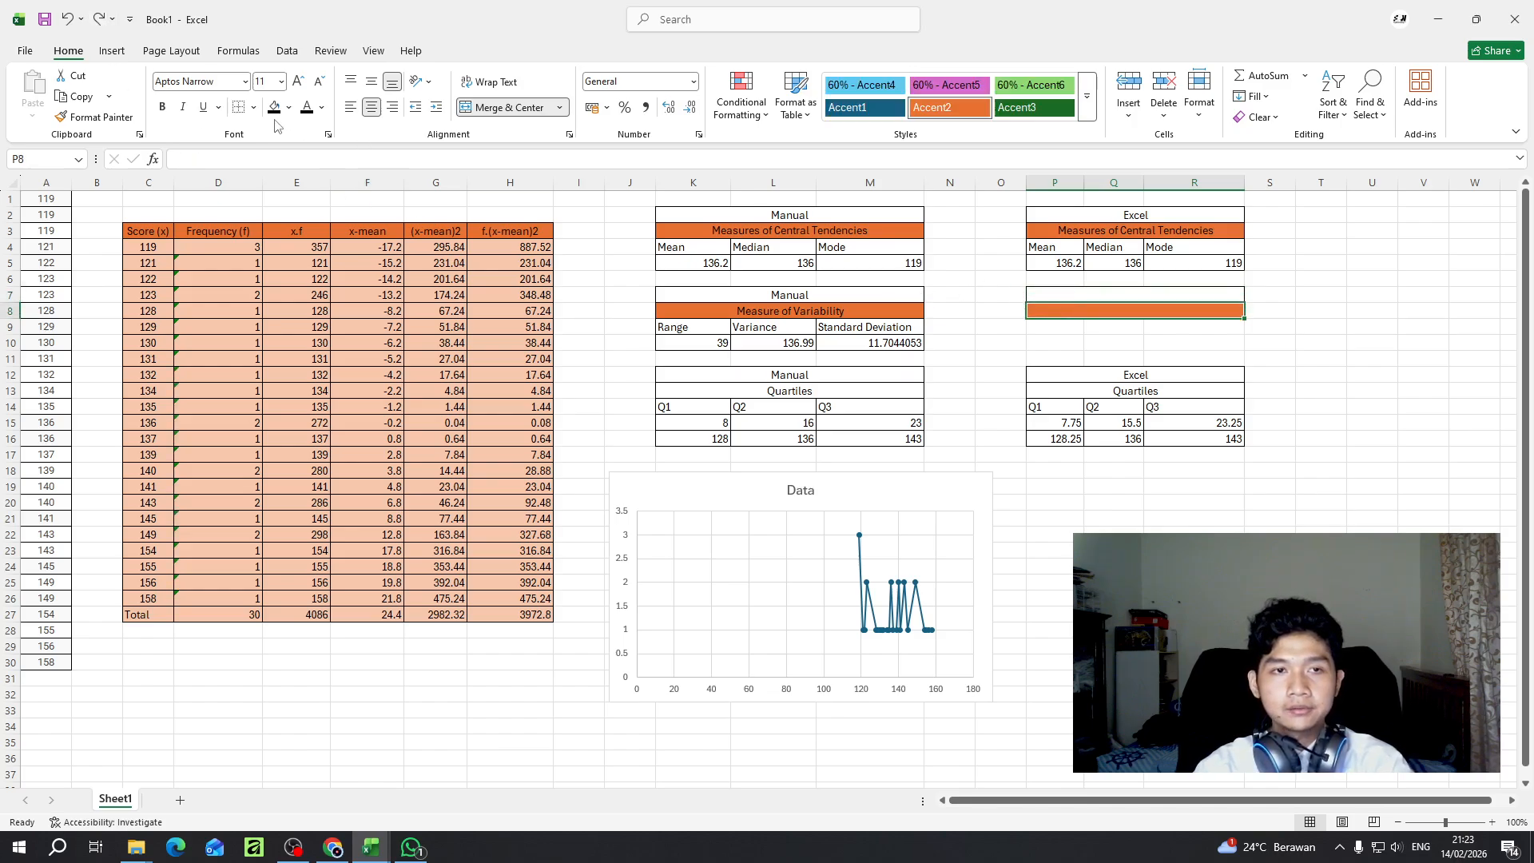
left_click(1119, 297)
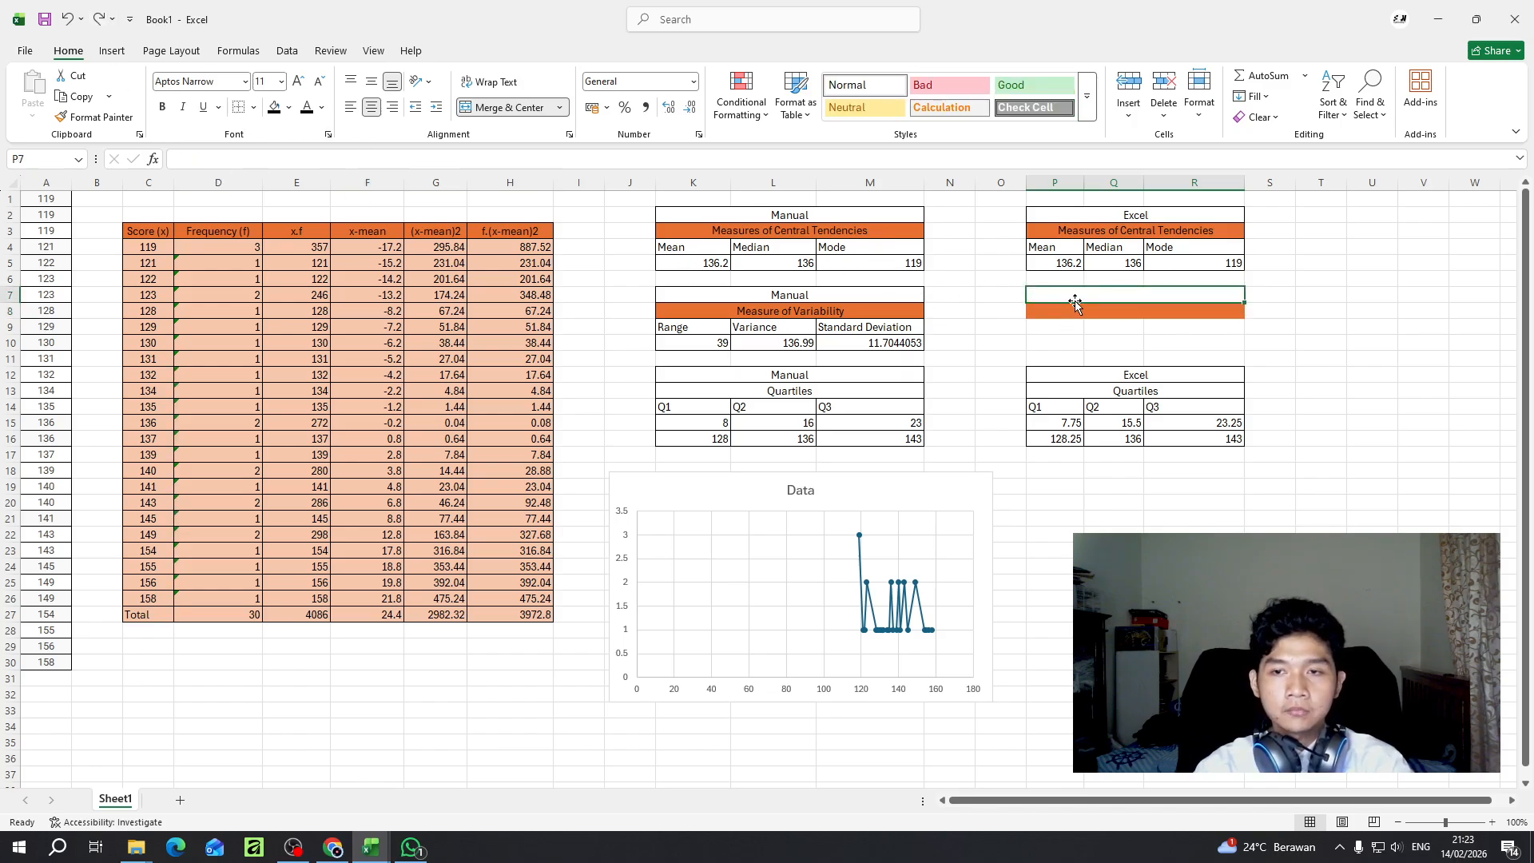
left_click_drag(1076, 300, 1079, 316)
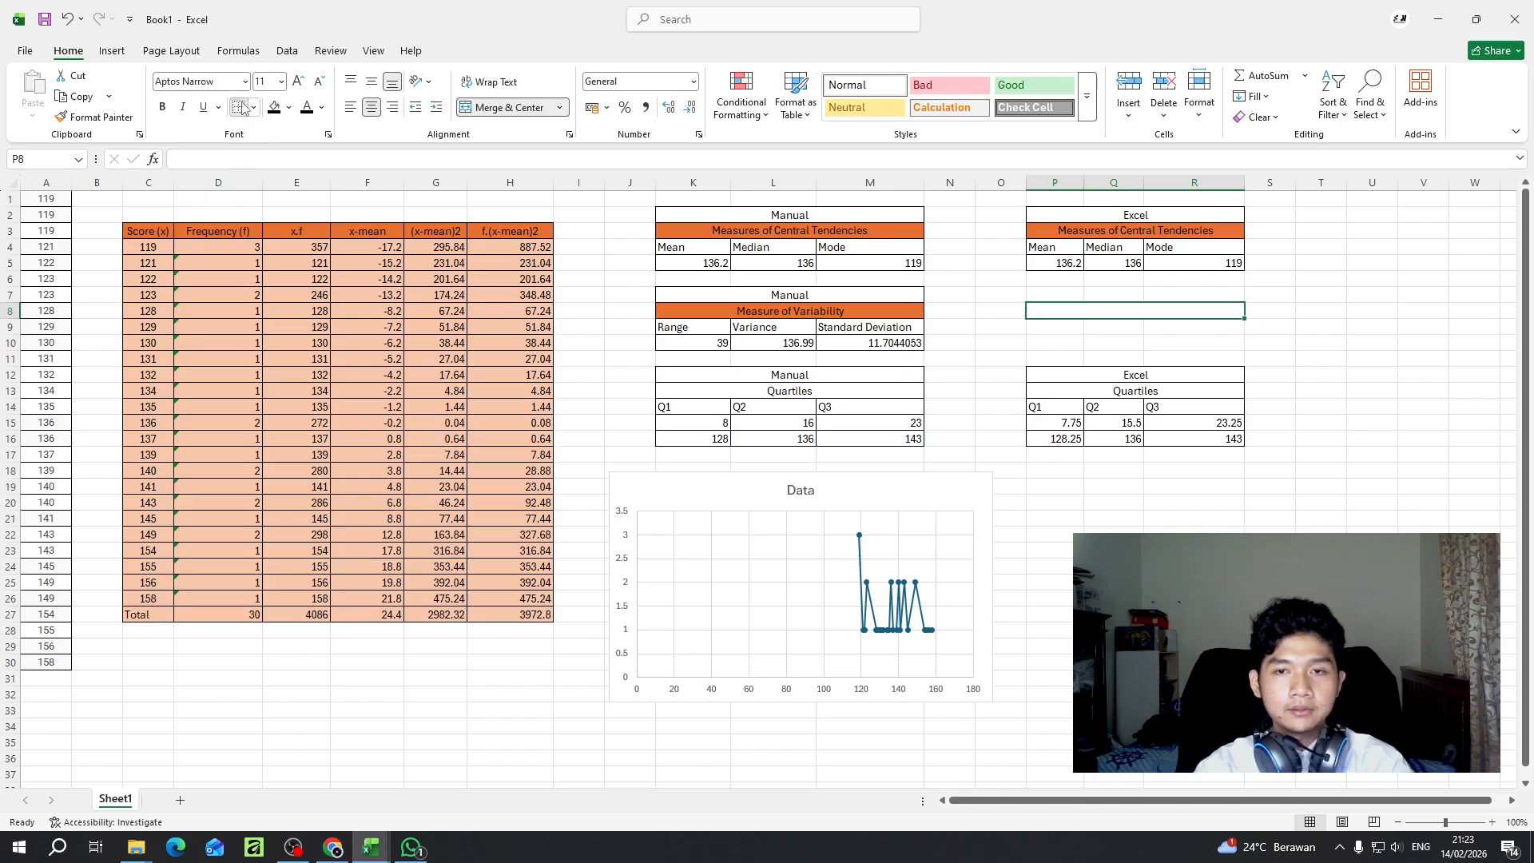
left_click(1154, 337)
left_click(1077, 312)
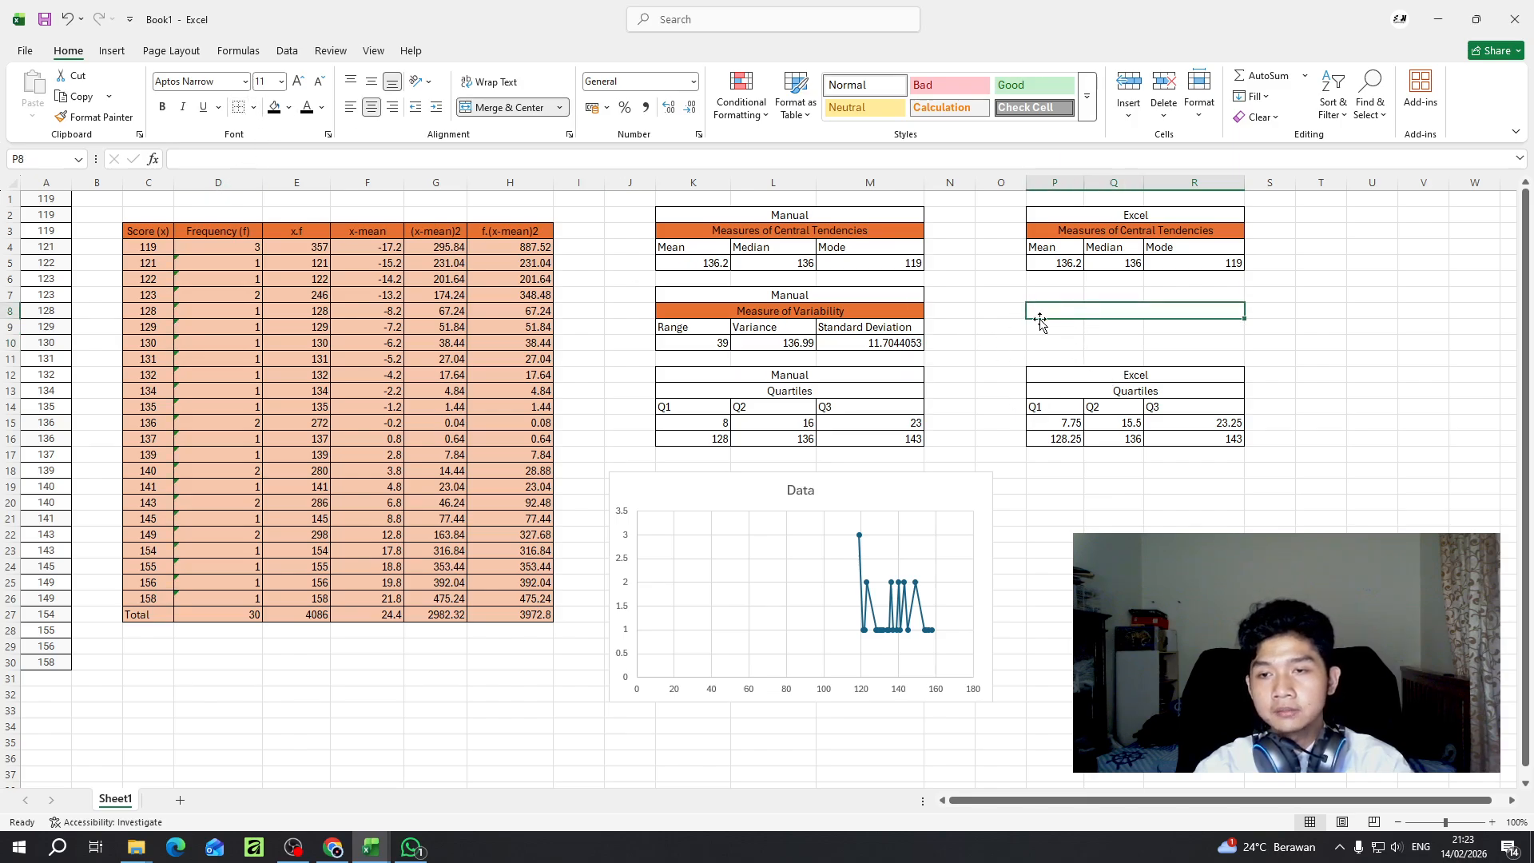
left_click(1113, 357)
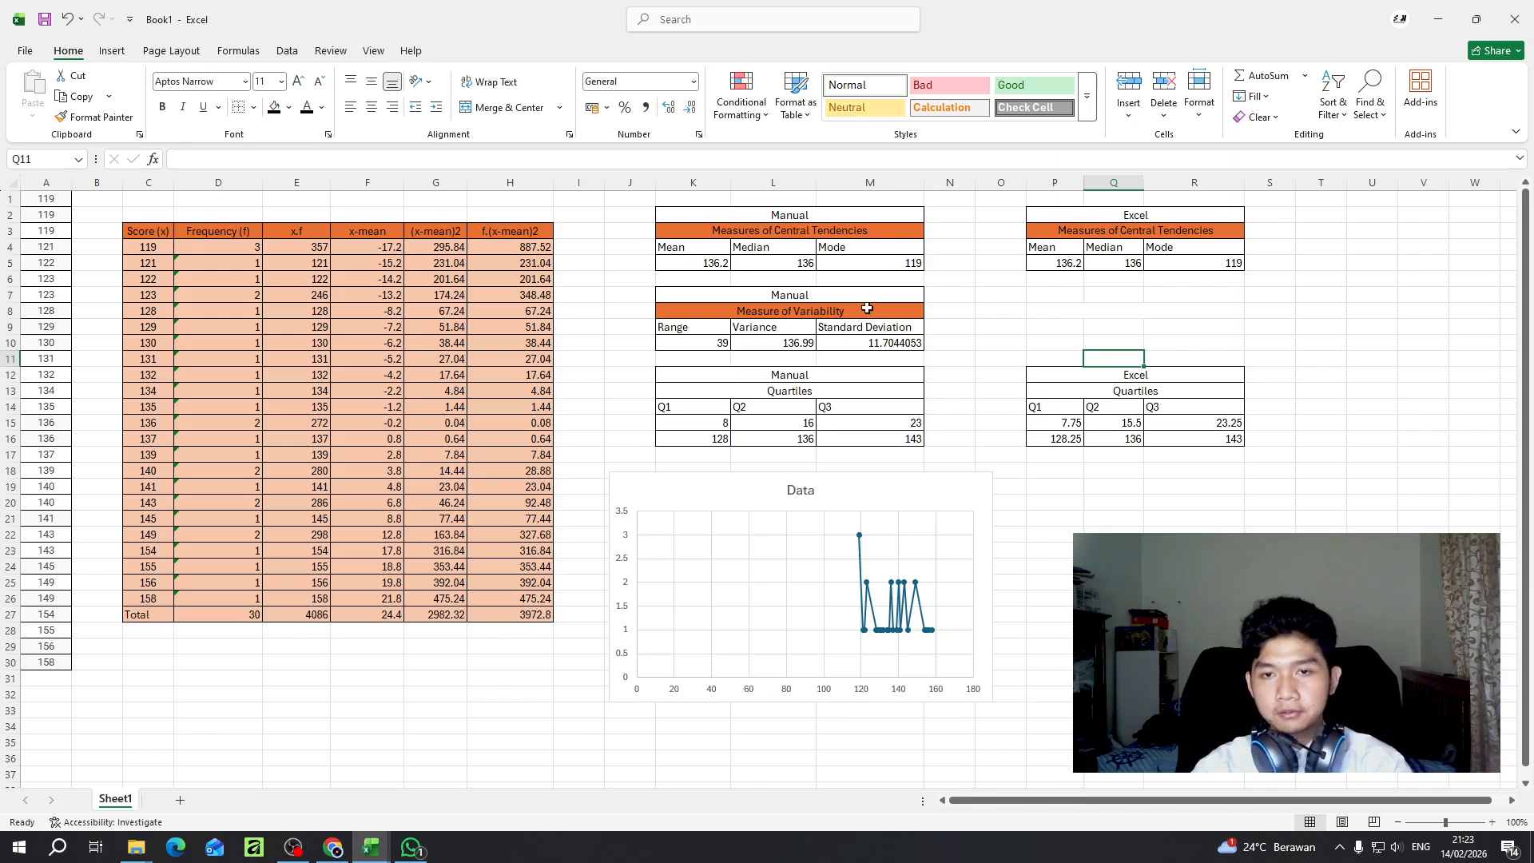
- Review the Q1 to Q3 labels in the manual quartile table and compare the quartile formulas in K16, P16 and Q16
left_click(727, 425)
left_click(702, 405)
left_click(784, 405)
left_click(853, 407)
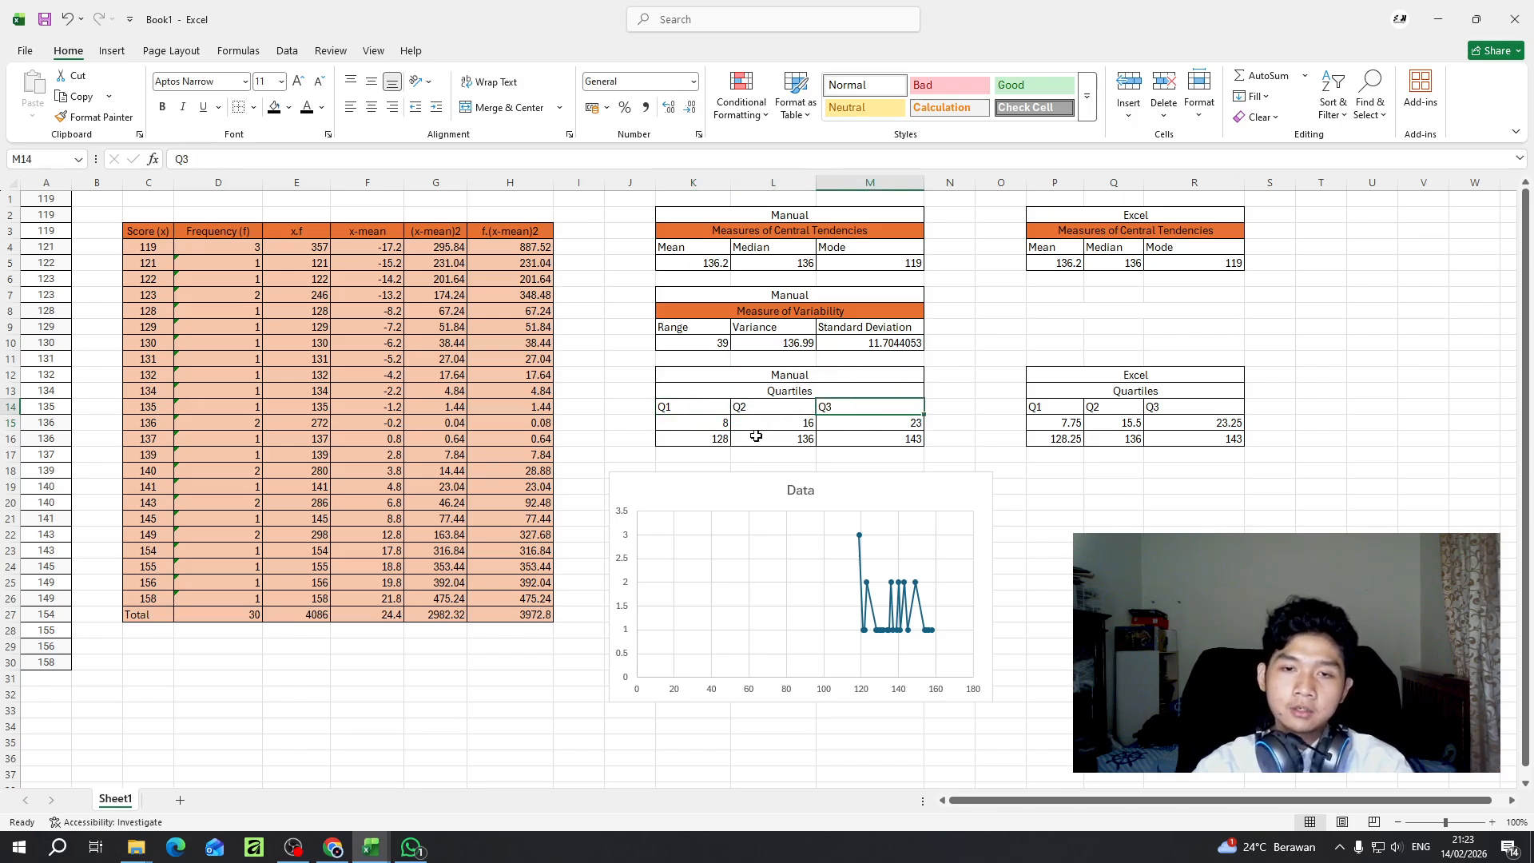
left_click(722, 440)
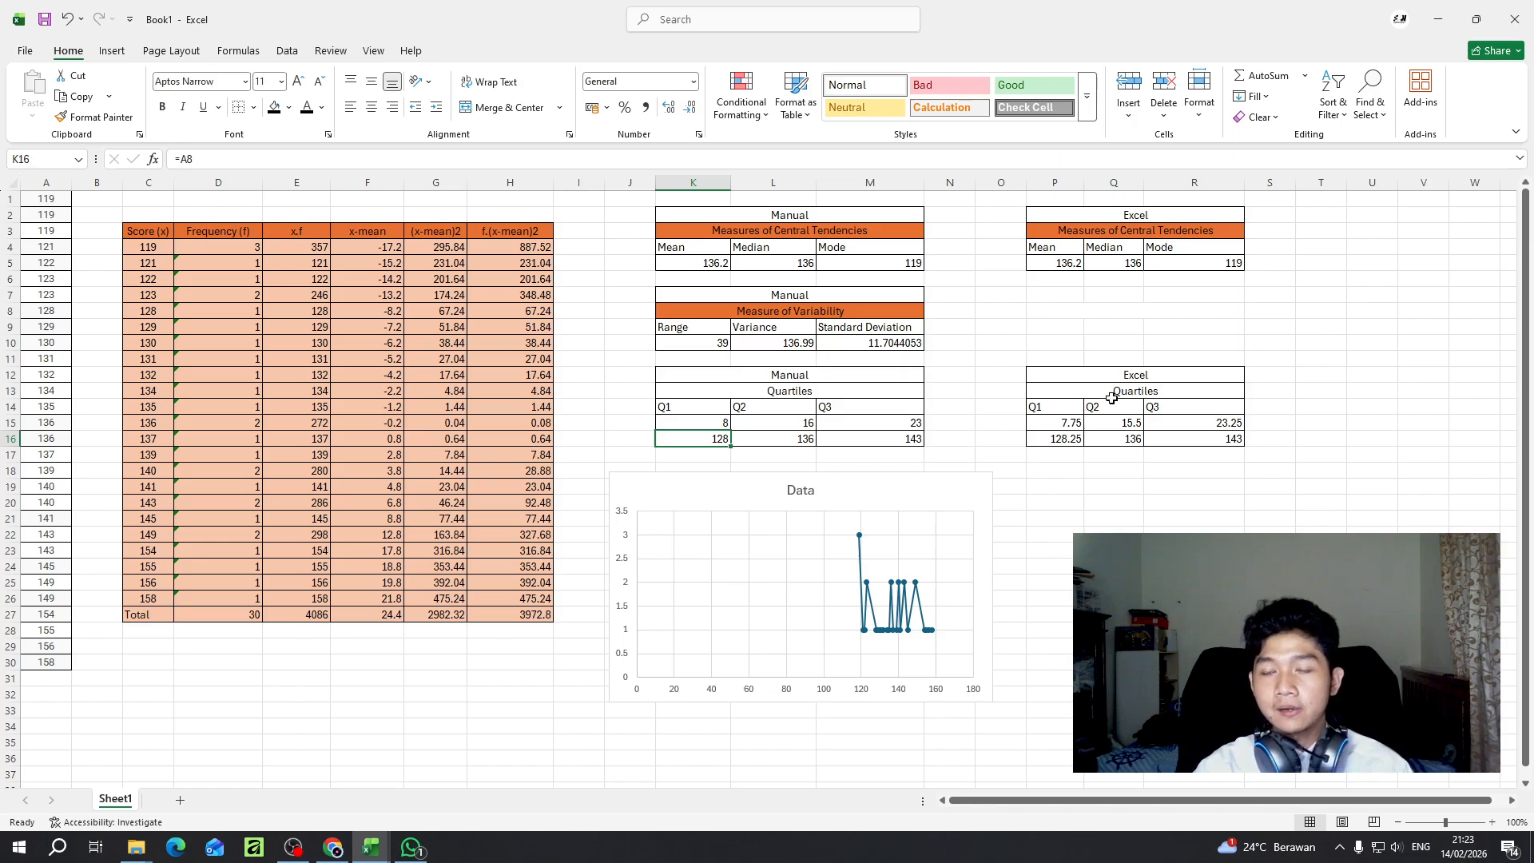
left_click(1066, 439)
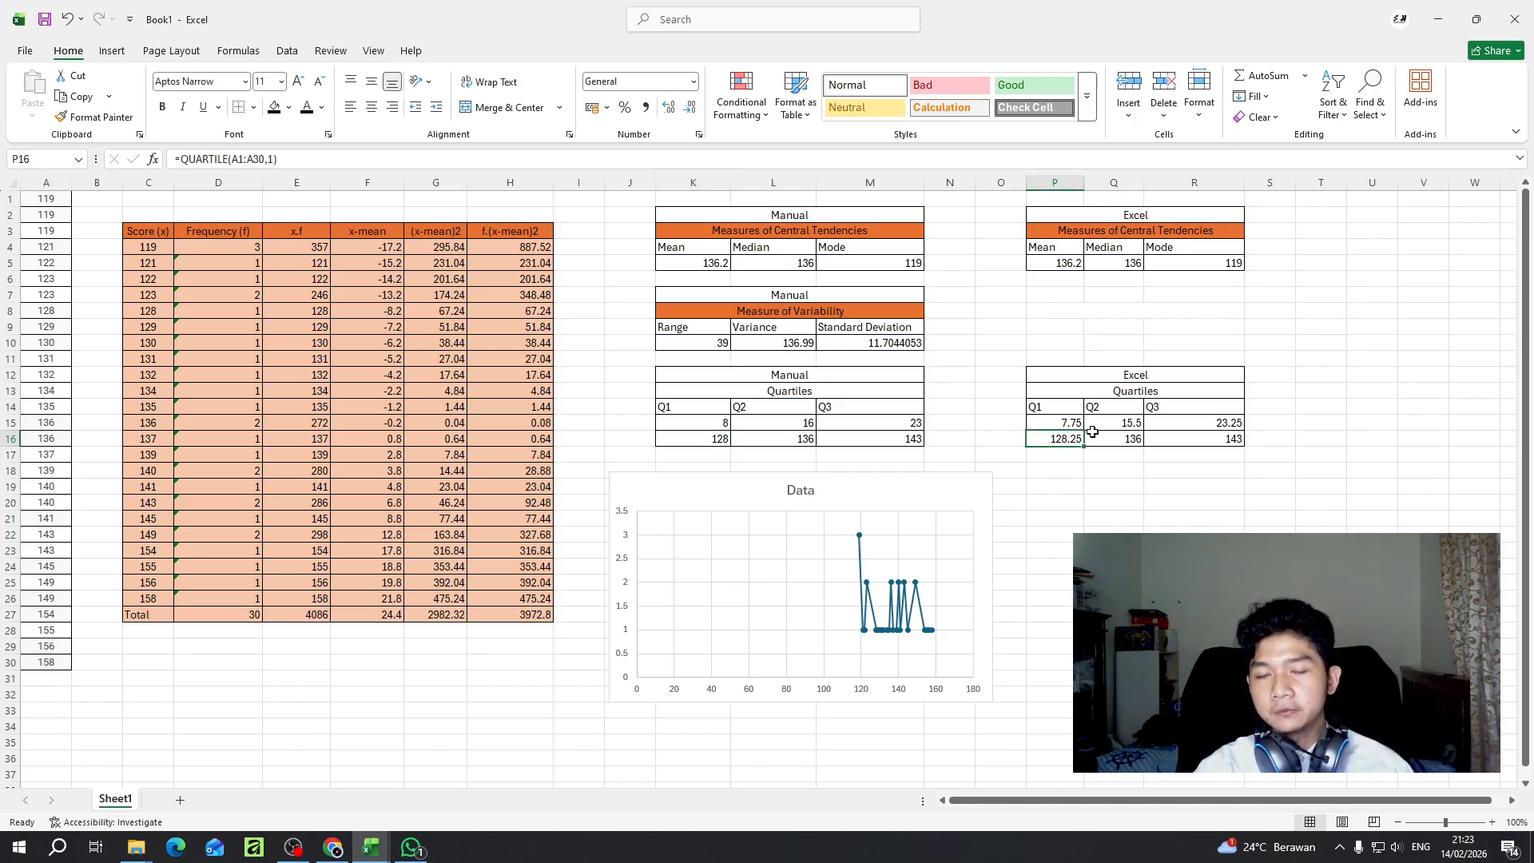
left_click(1133, 438)
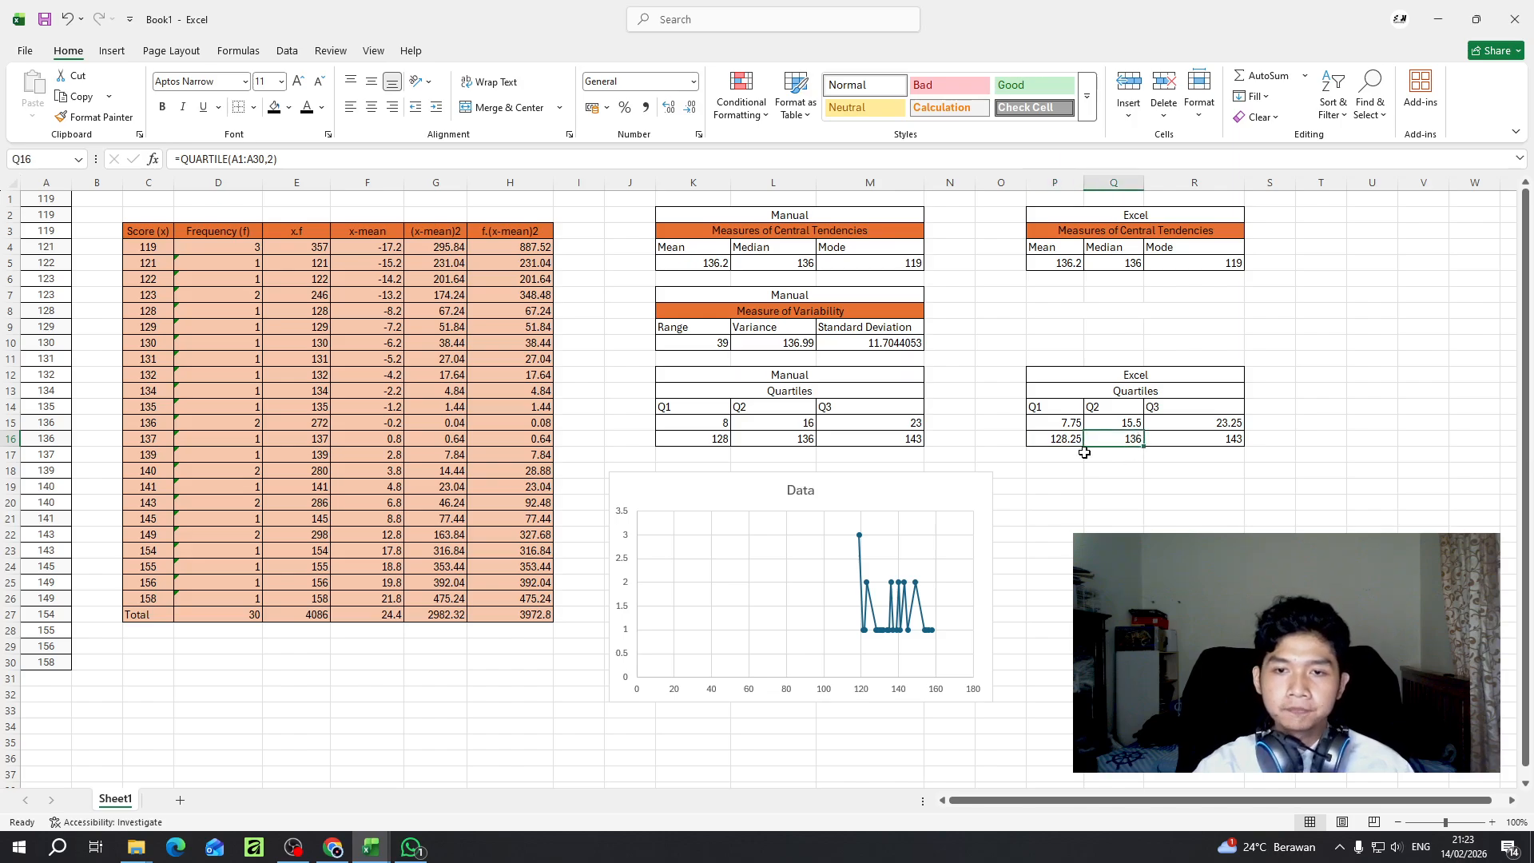
- Move the Data chart slightly up and to the right, just beneath the manual quartile table
left_click(863, 507)
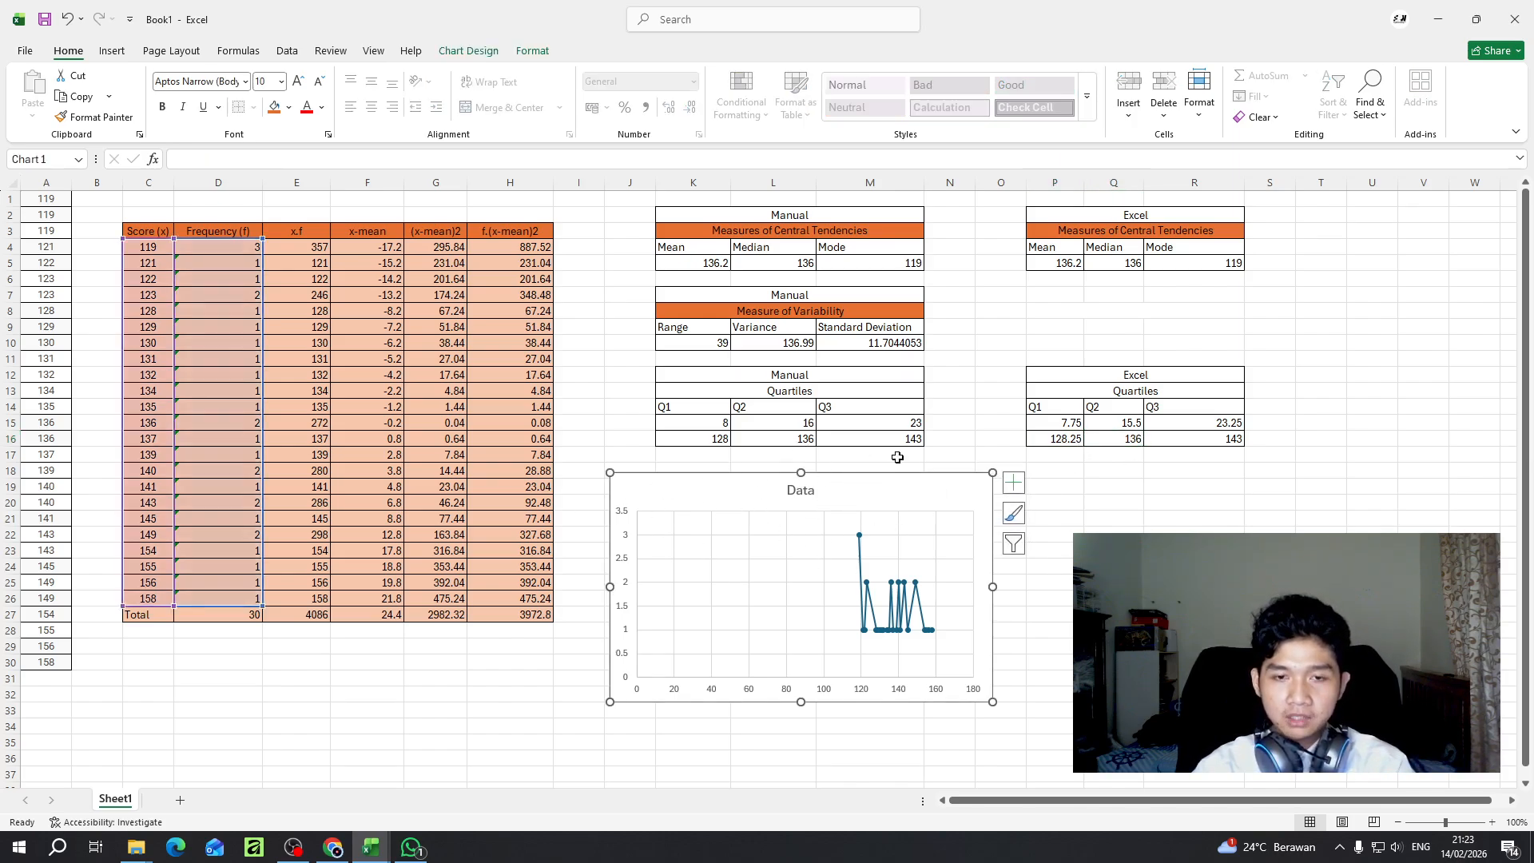
left_click(938, 435)
left_click(862, 496)
left_click_drag(852, 496, 874, 491)
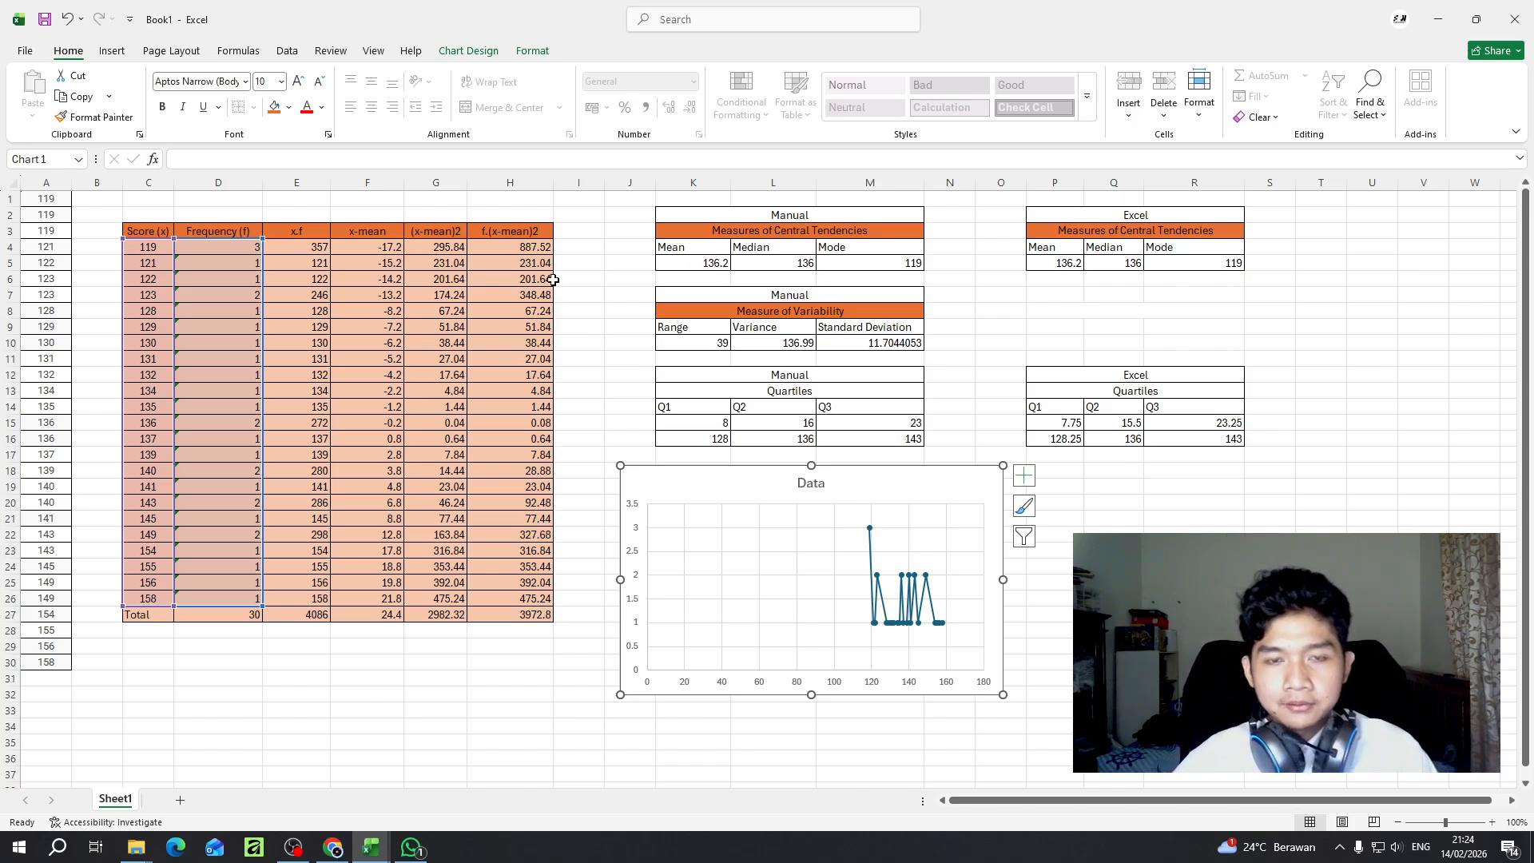
left_click(592, 260)
left_click(629, 307)
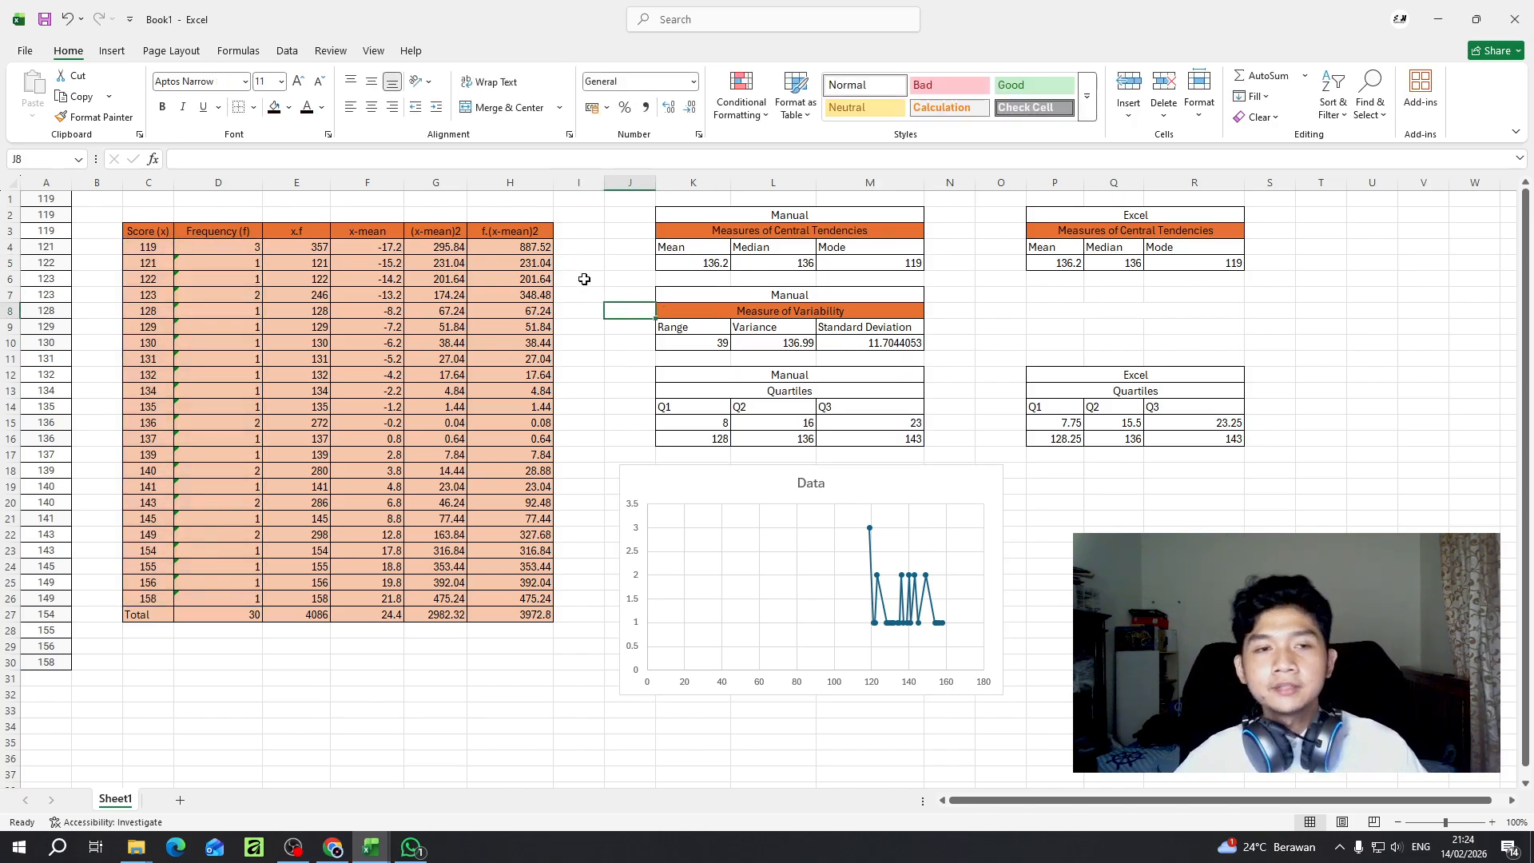
left_click(703, 518)
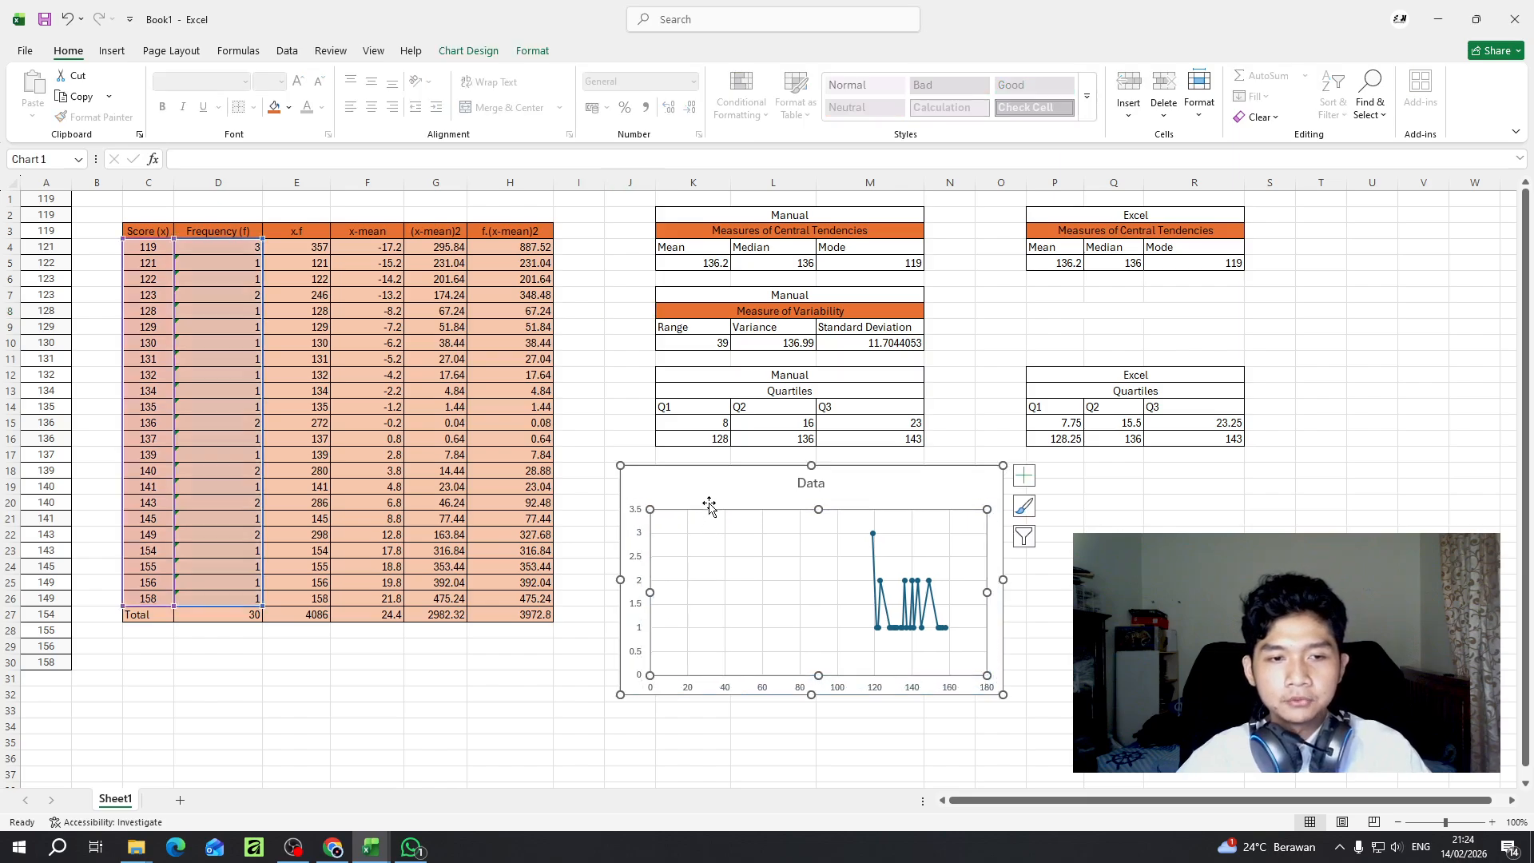
left_click(708, 492)
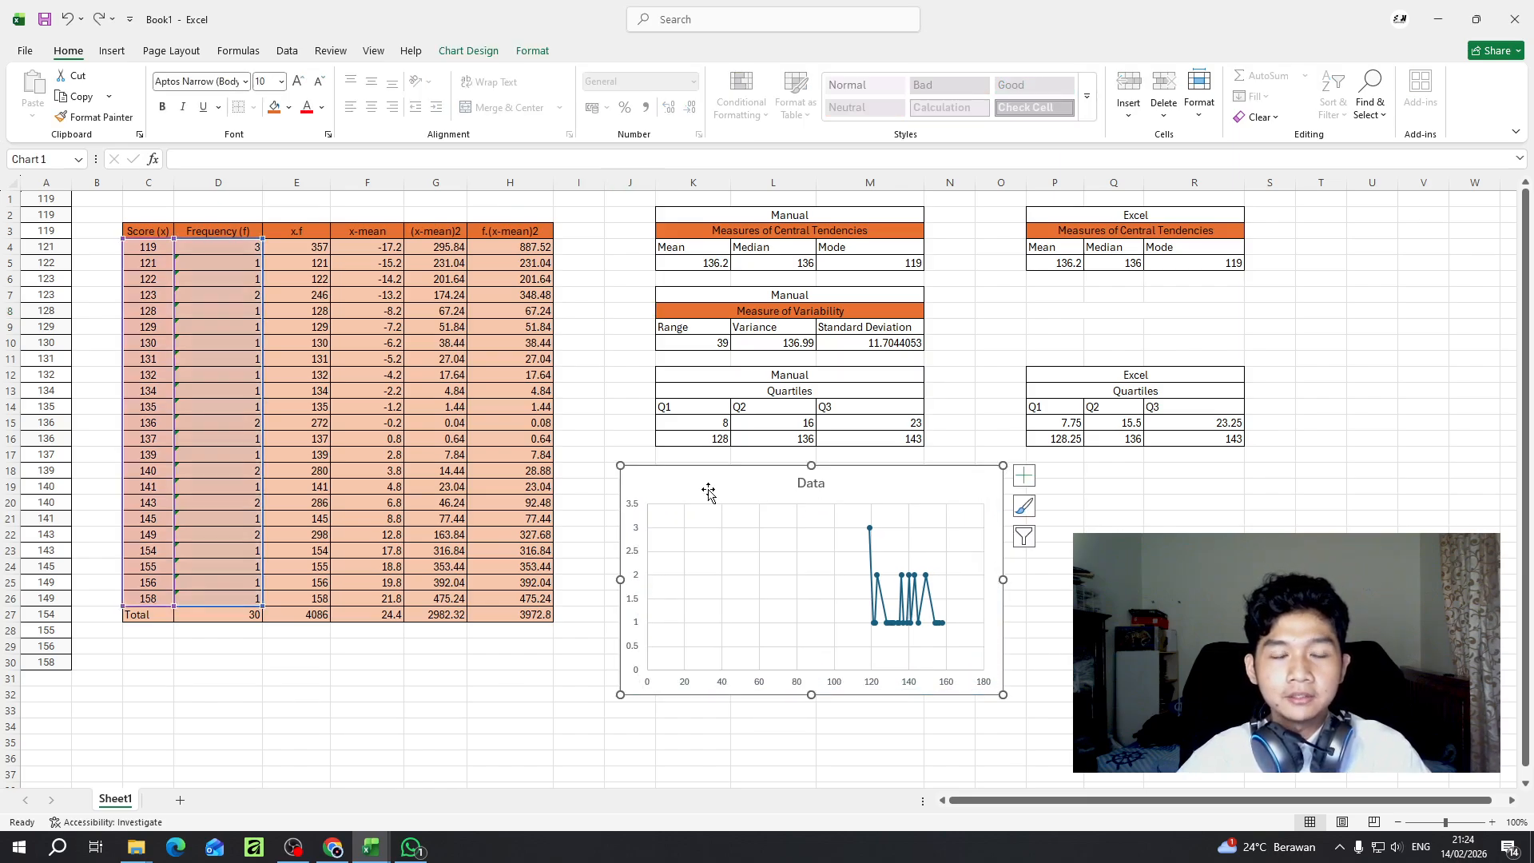